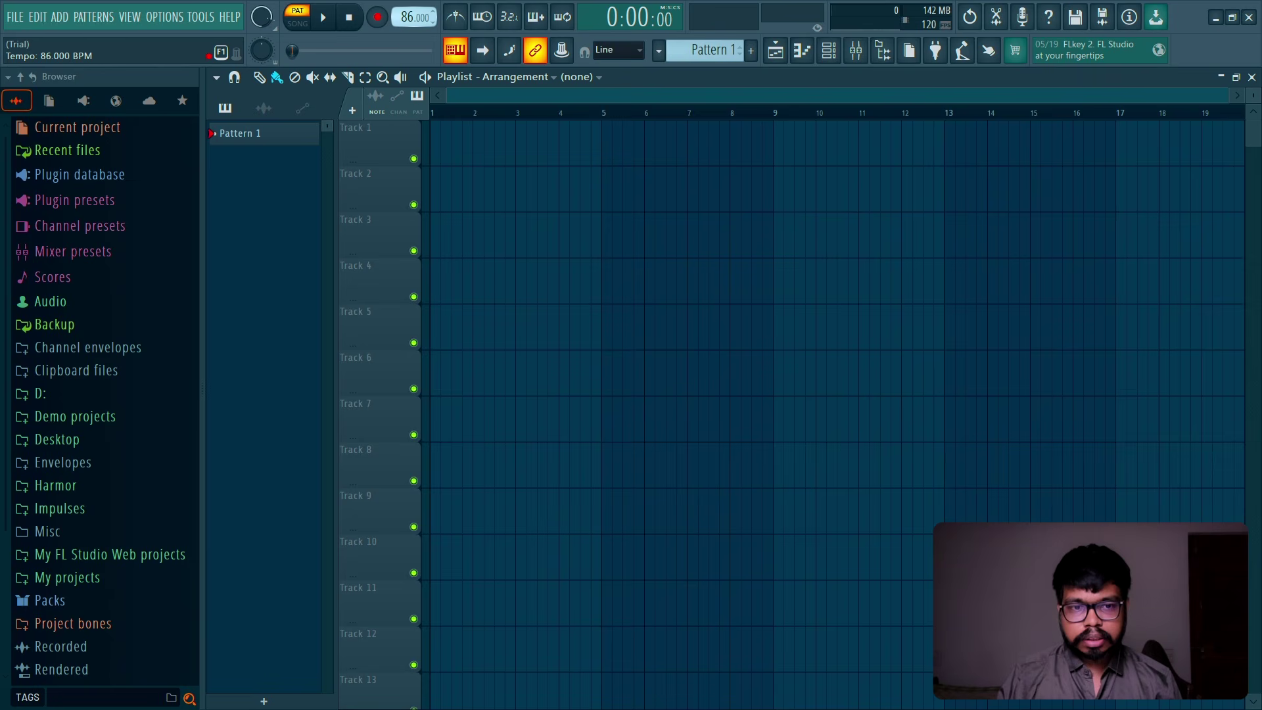
# Step: Set the project tempo to 85 BPM and audition it with the metronome
pyautogui.scroll(1, 414, 18)
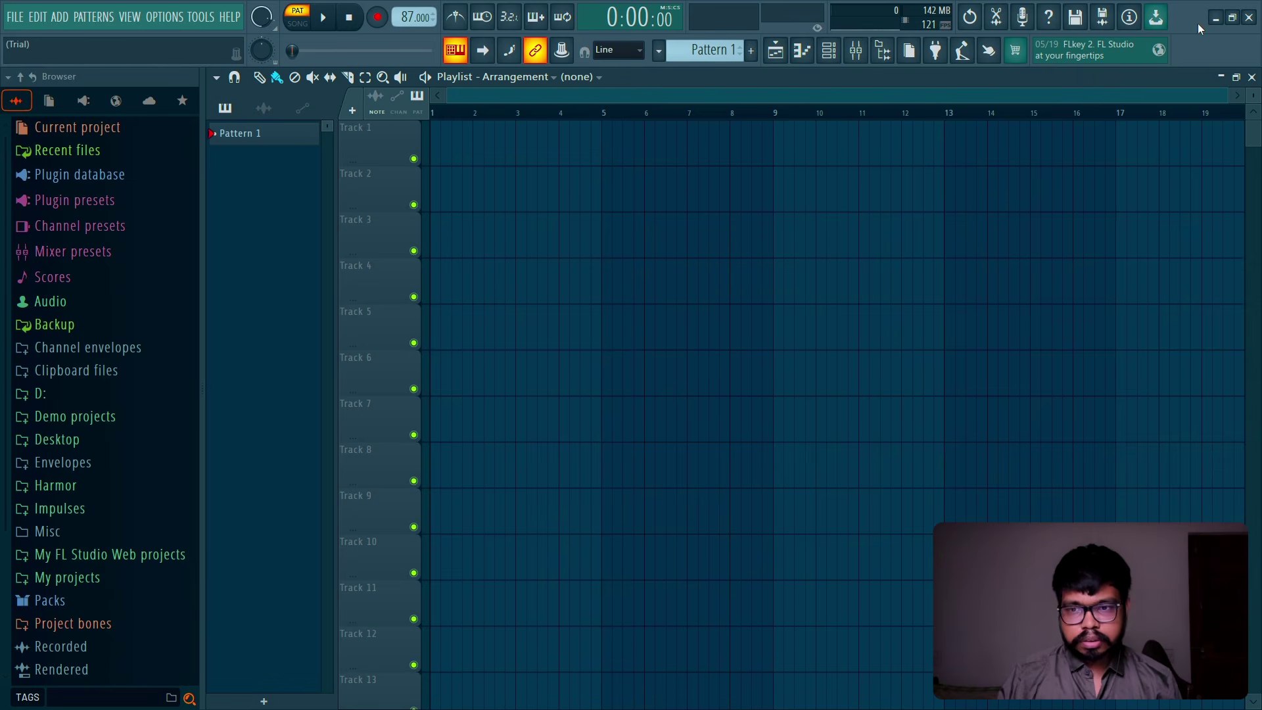
pyautogui.scroll(-2, 414, 18)
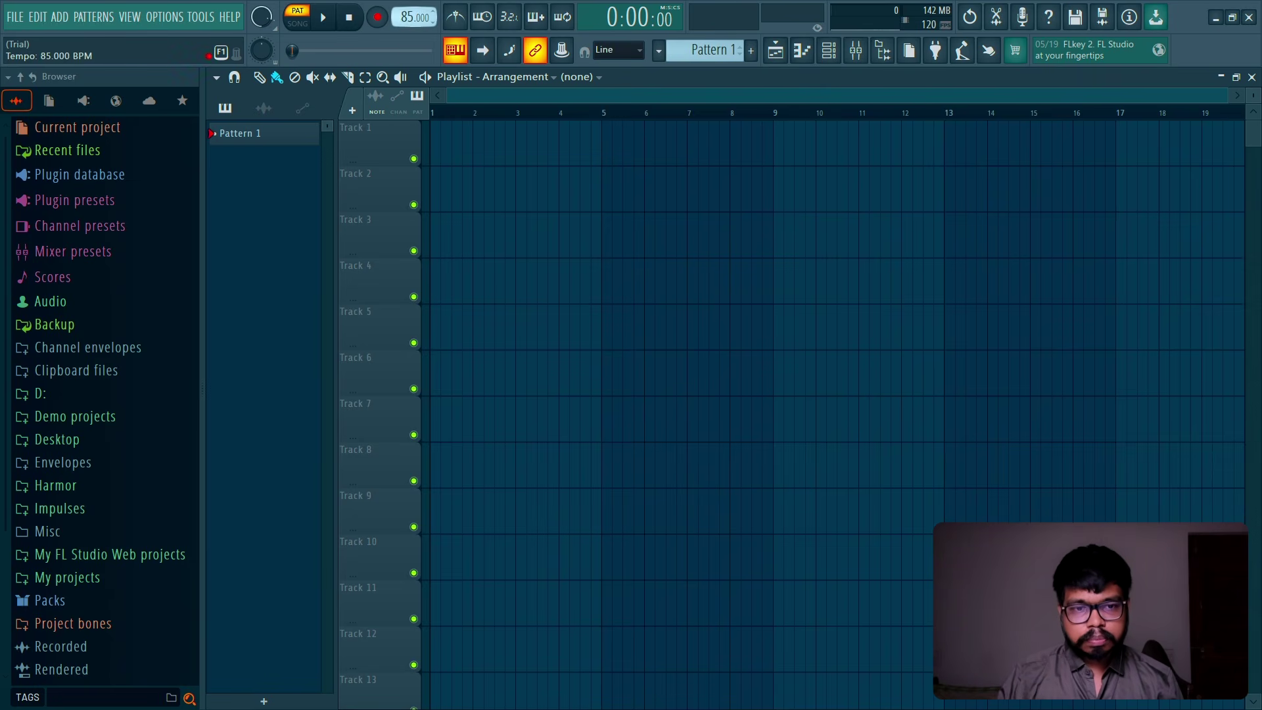
pyautogui.click(458, 22)
pyautogui.press('space')
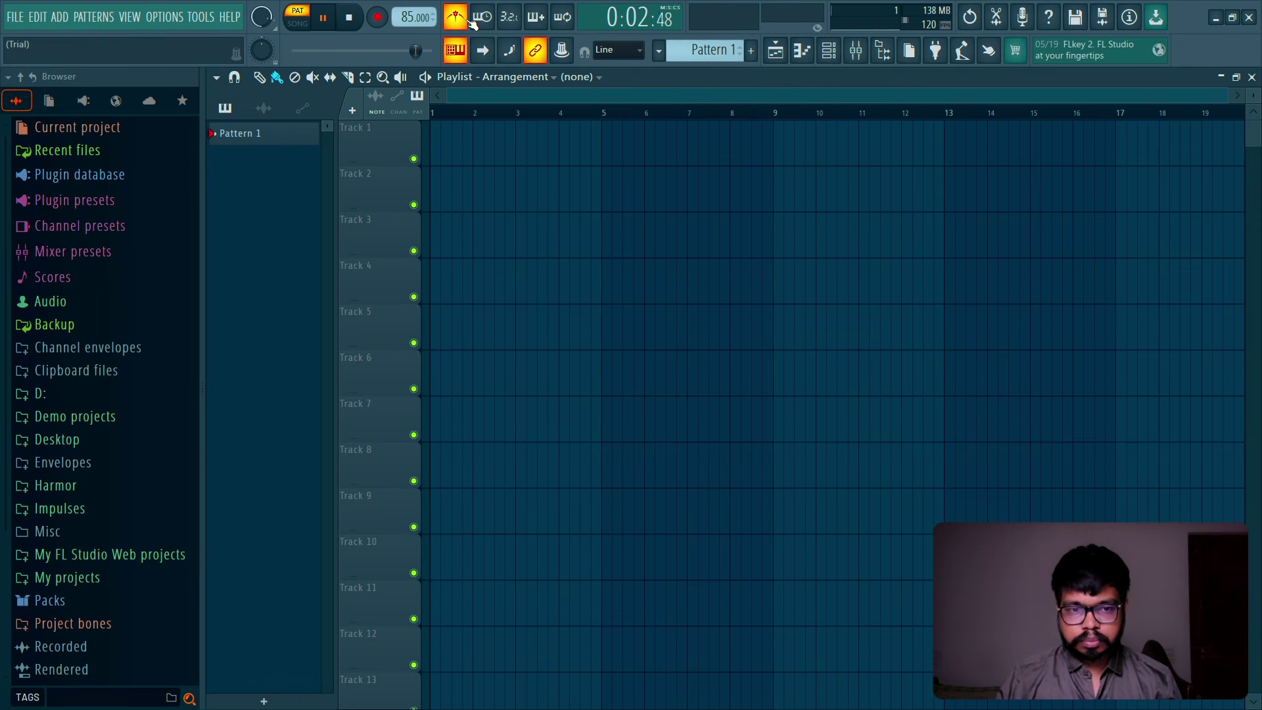
pyautogui.click(468, 20)
pyautogui.press('space')
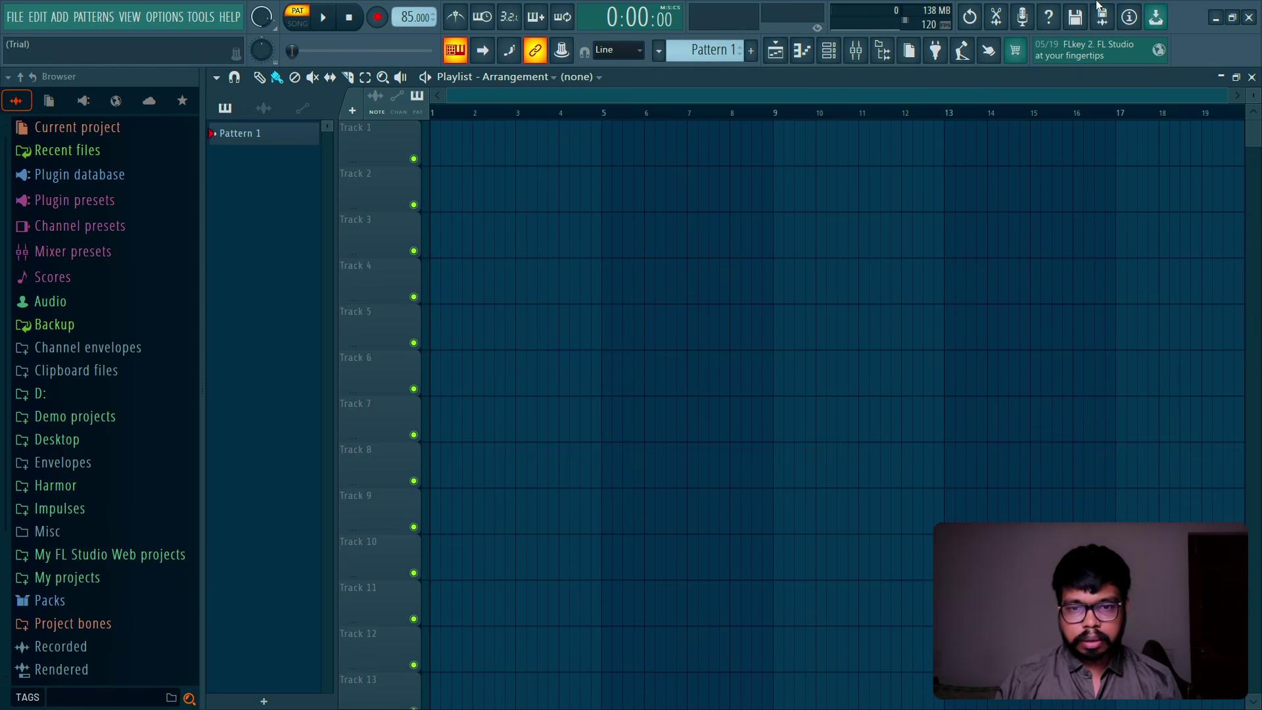
# Step: Open the Sampler channel's piano roll and set its scale highlighting to Minor Natural (Aeolian)
pyautogui.click(802, 50)
pyautogui.click(281, 89)
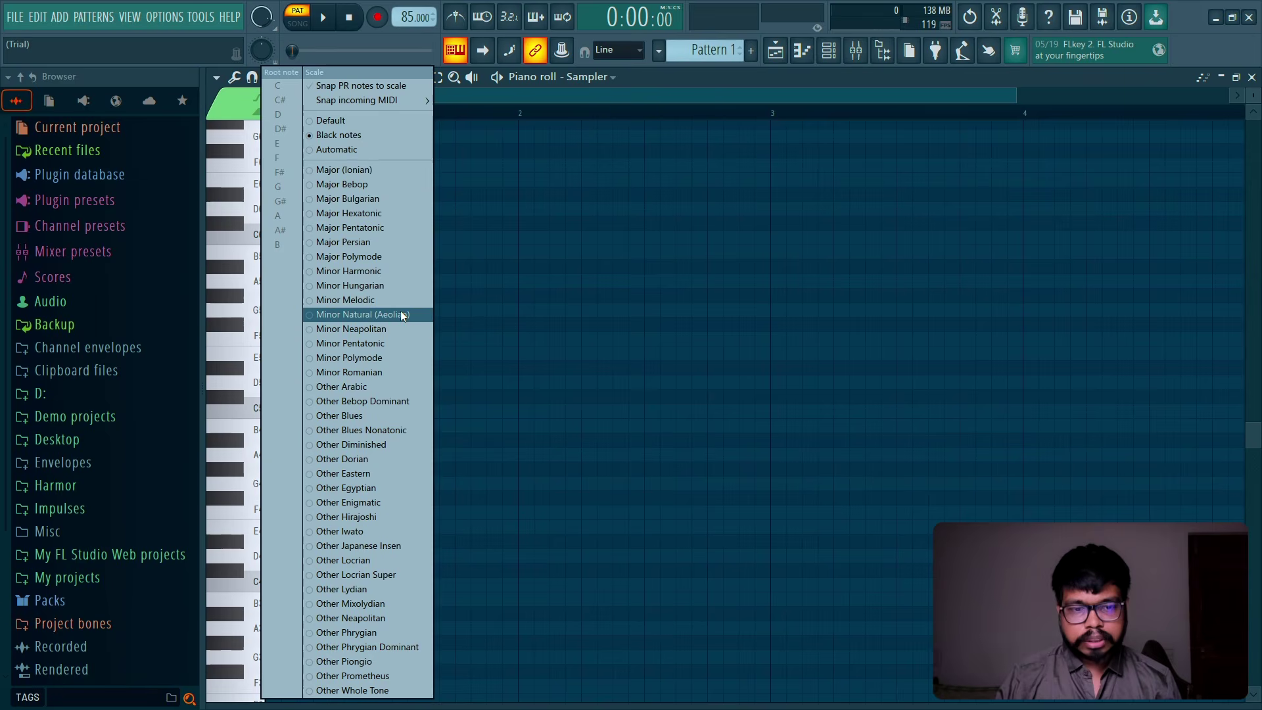
pyautogui.click(252, 77)
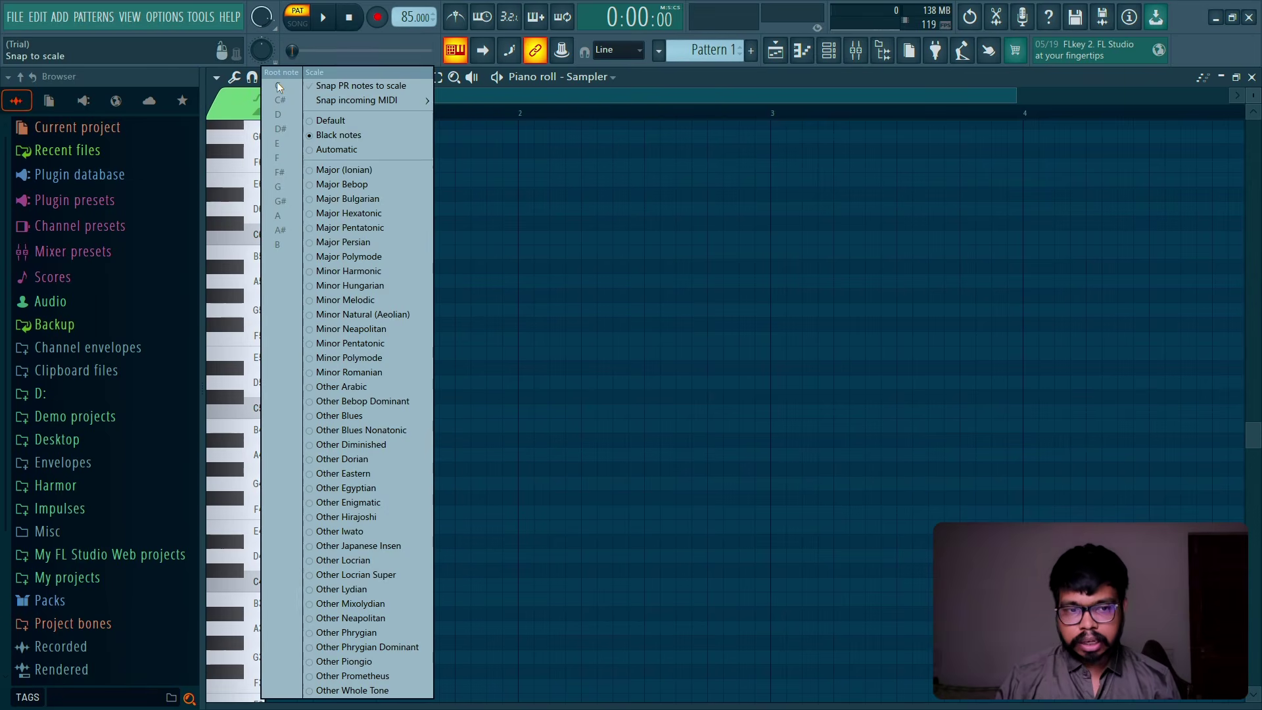
pyautogui.click(278, 83)
pyautogui.click(216, 77)
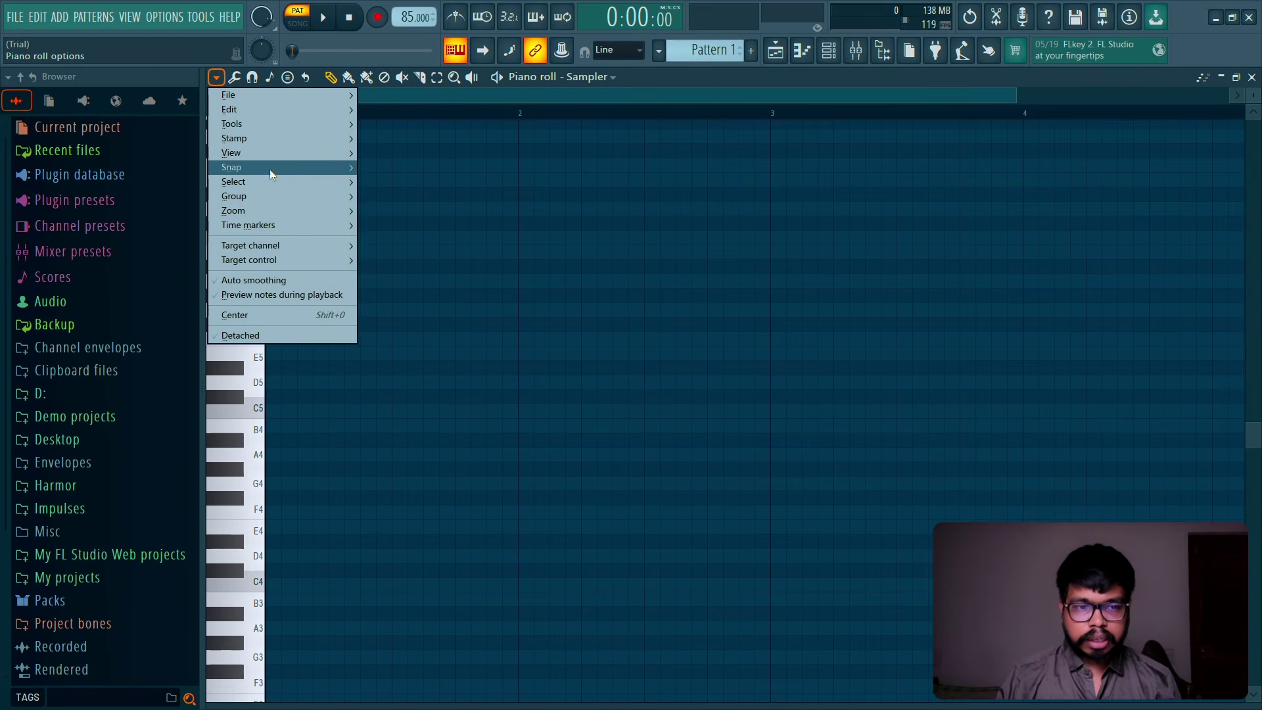
pyautogui.moveTo(280, 159)
pyautogui.moveTo(464, 377)
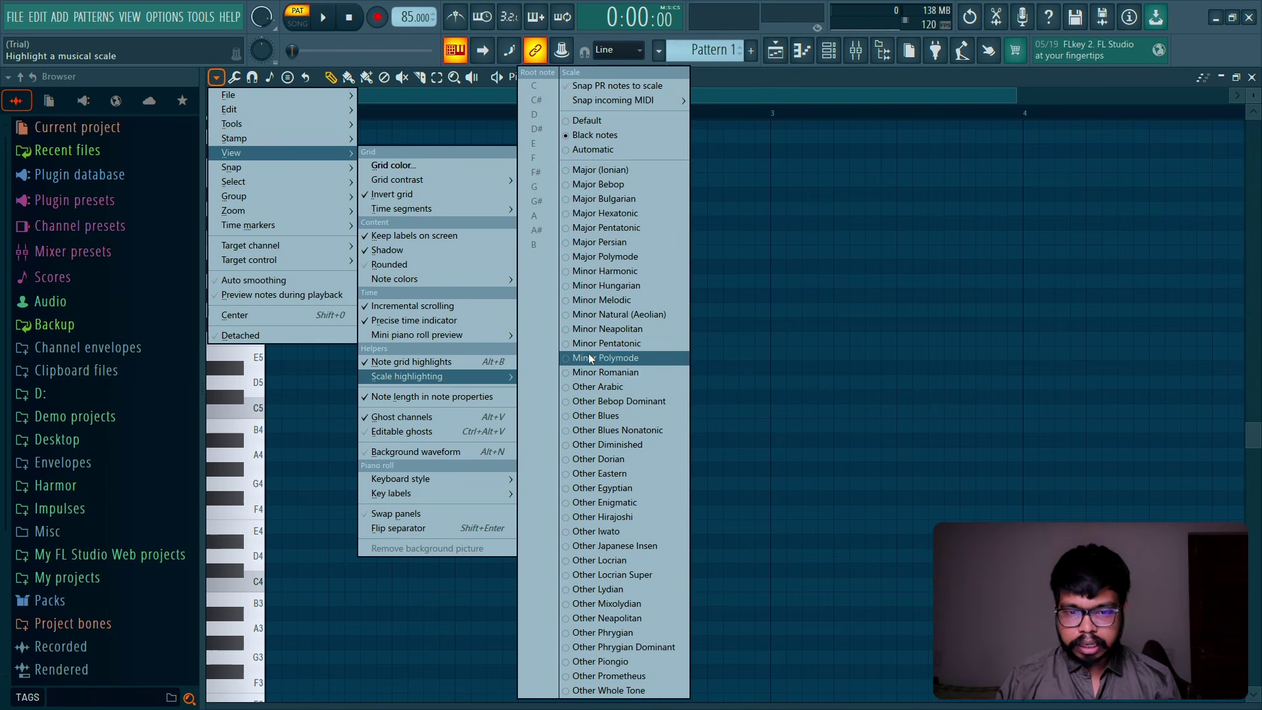
pyautogui.click(646, 318)
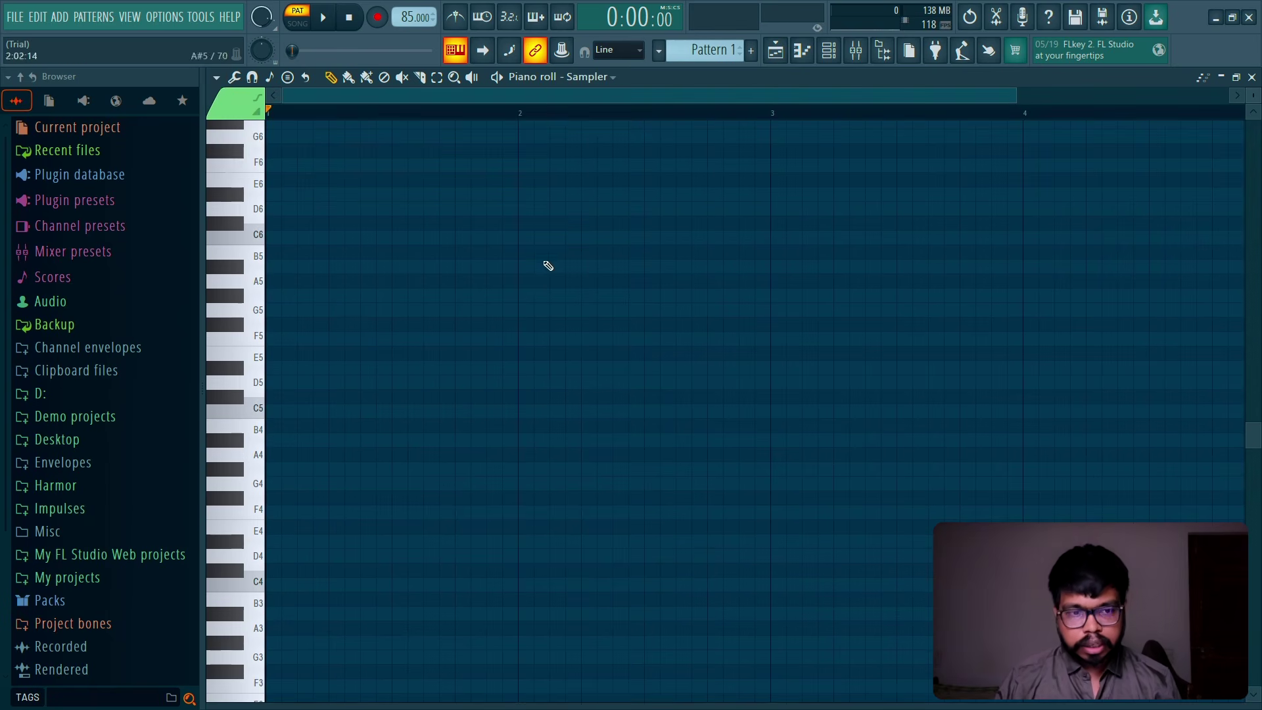
# Step: Set the root note of the piano roll's highlighted minor scale to D#
pyautogui.click(216, 77)
pyautogui.moveTo(305, 167)
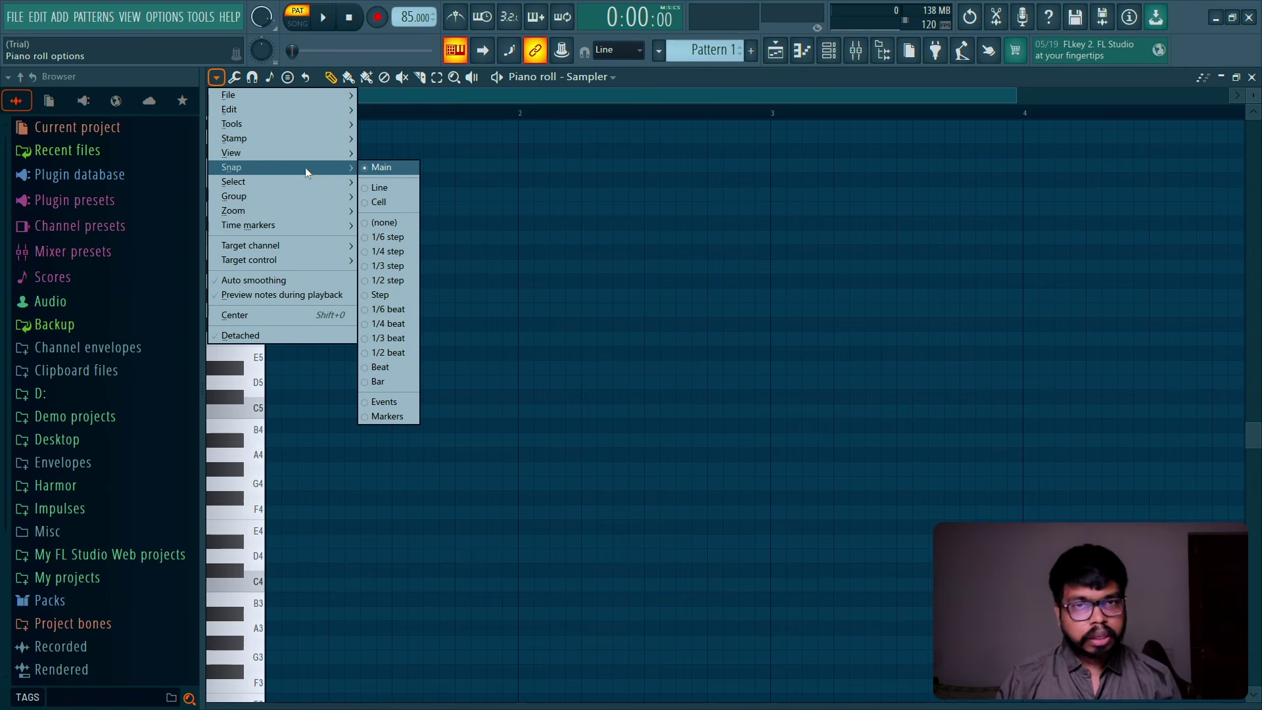
pyautogui.click(453, 172)
pyautogui.click(262, 89)
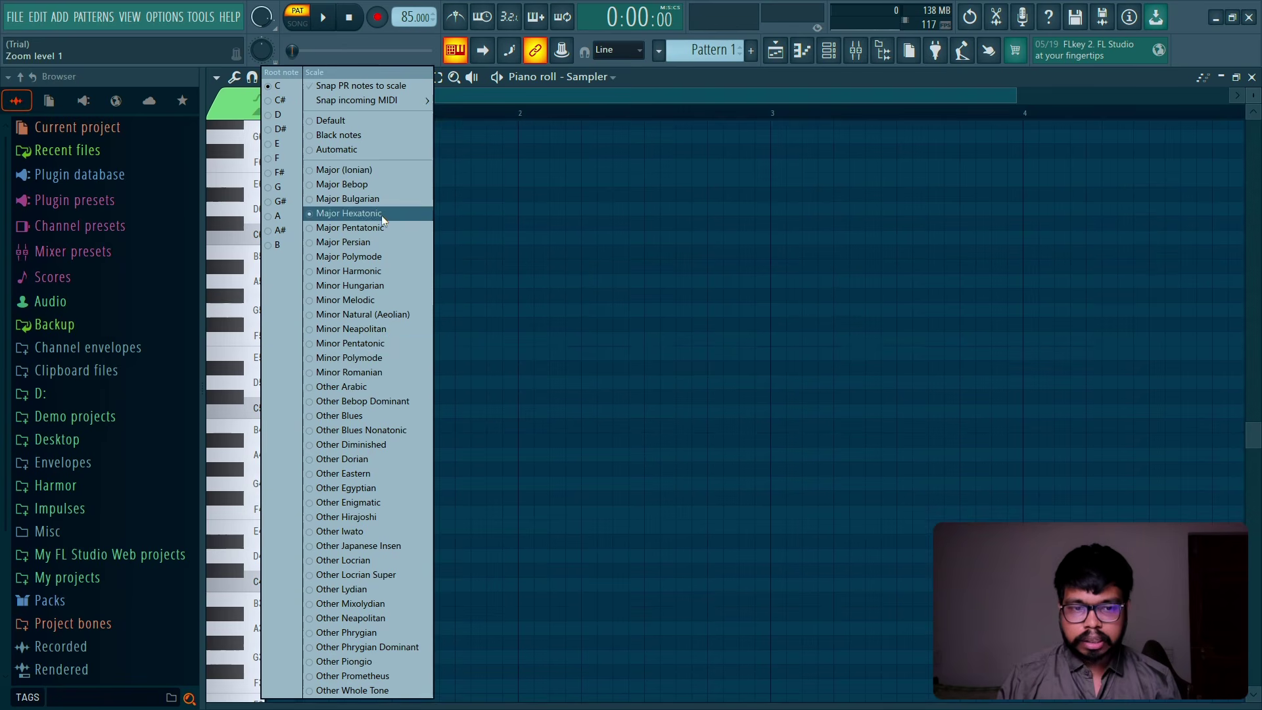
pyautogui.click(376, 343)
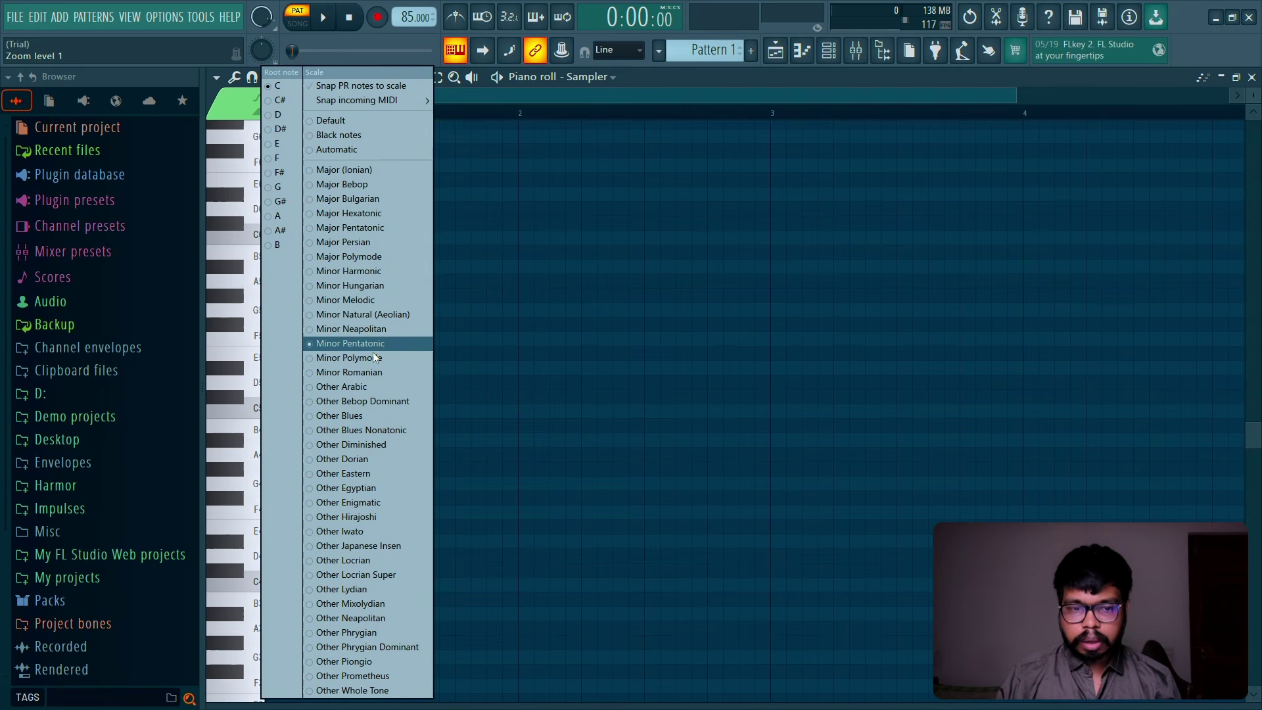
pyautogui.click(366, 186)
pyautogui.click(368, 387)
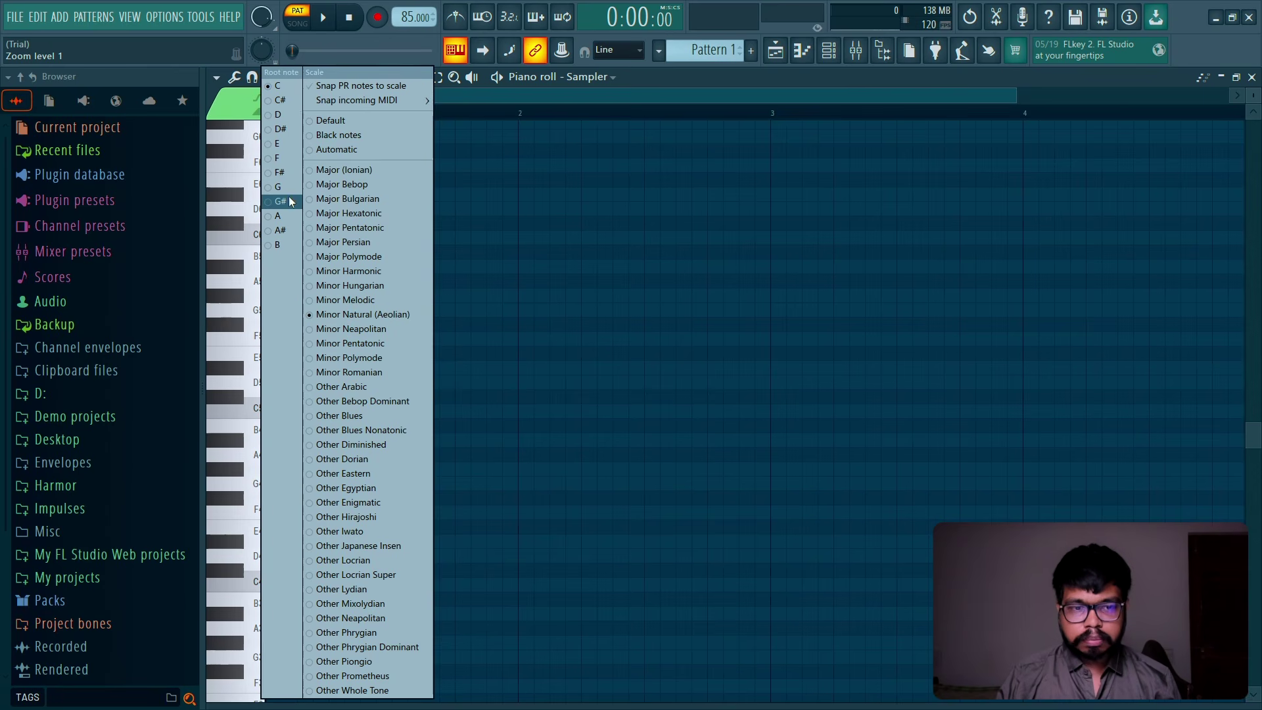
pyautogui.click(290, 129)
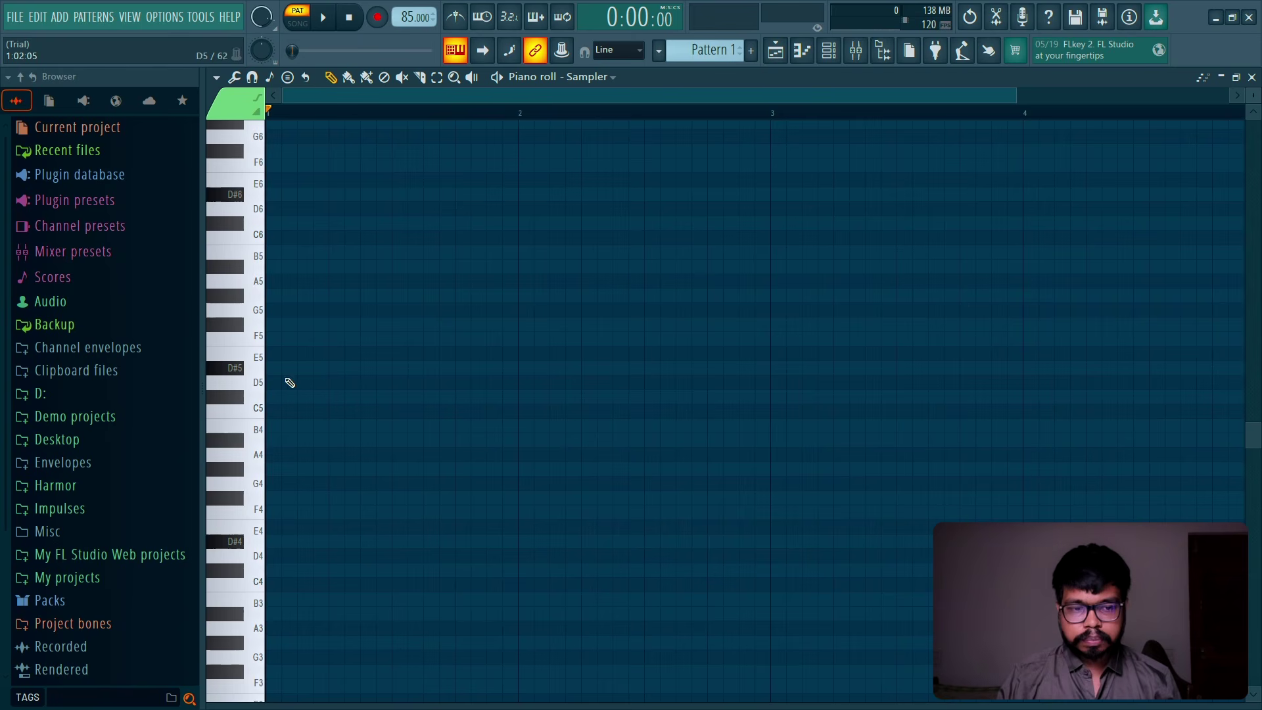
# Step: Replace the Sampler channel with the ESW Vinyl Guitar 2 instrument and move its window clear of the channel rack
pyautogui.click(829, 56)
pyautogui.rightClick(529, 239)
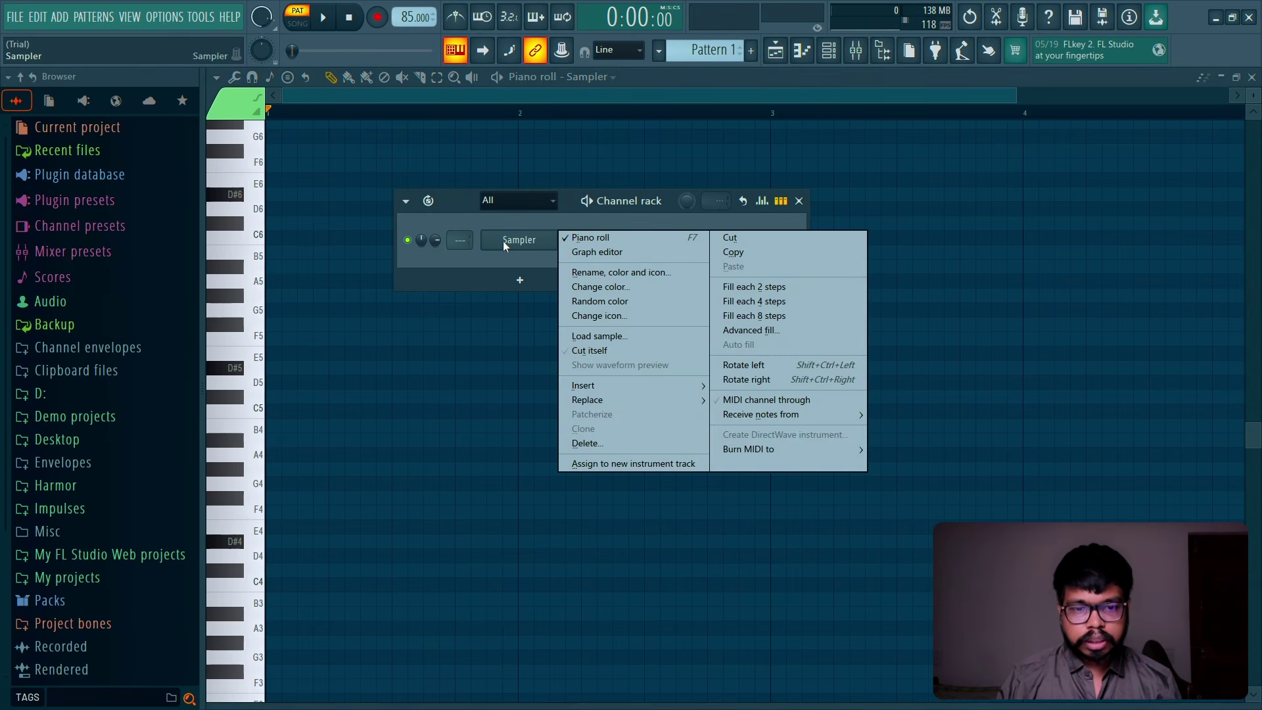
pyautogui.moveTo(684, 398)
pyautogui.click(767, 284)
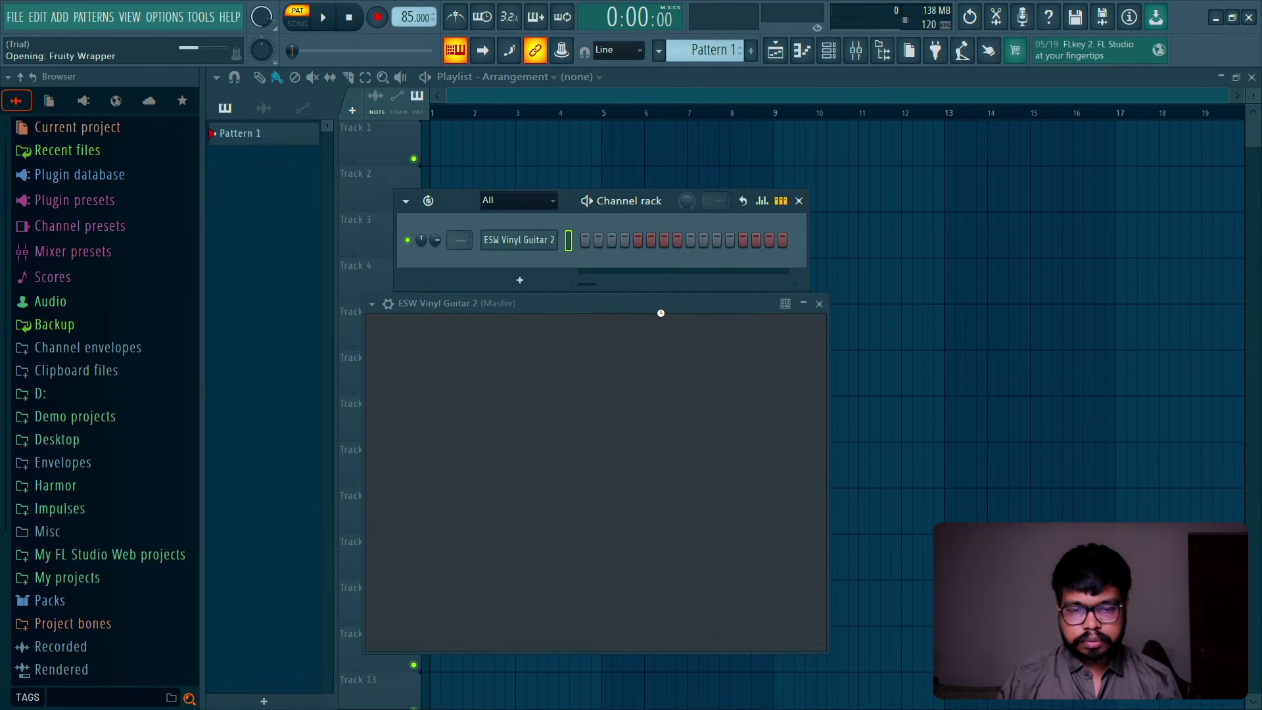
pyautogui.moveTo(660, 309); pyautogui.dragTo(566, 117)
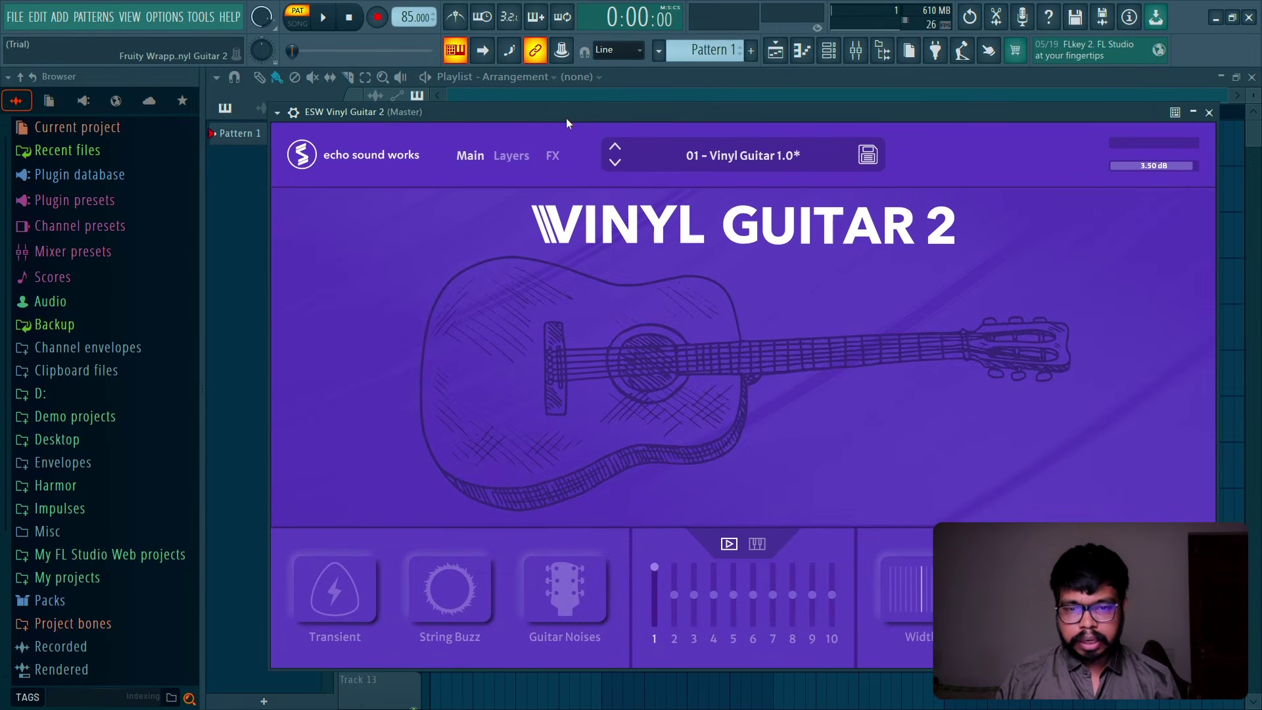
# Step: Load the 08 - Rainy Keetar preset in Vinyl Guitar 2 and set the channel volume to 50%
pyautogui.press('q')
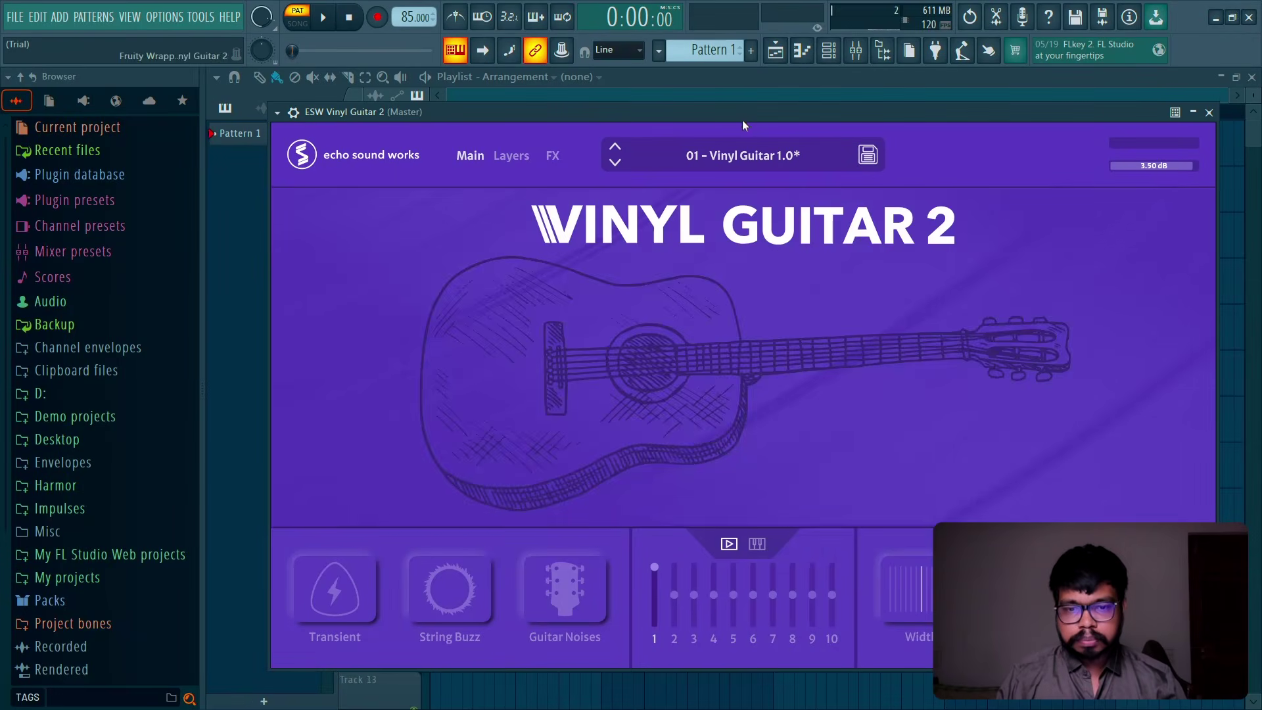
pyautogui.click(732, 172)
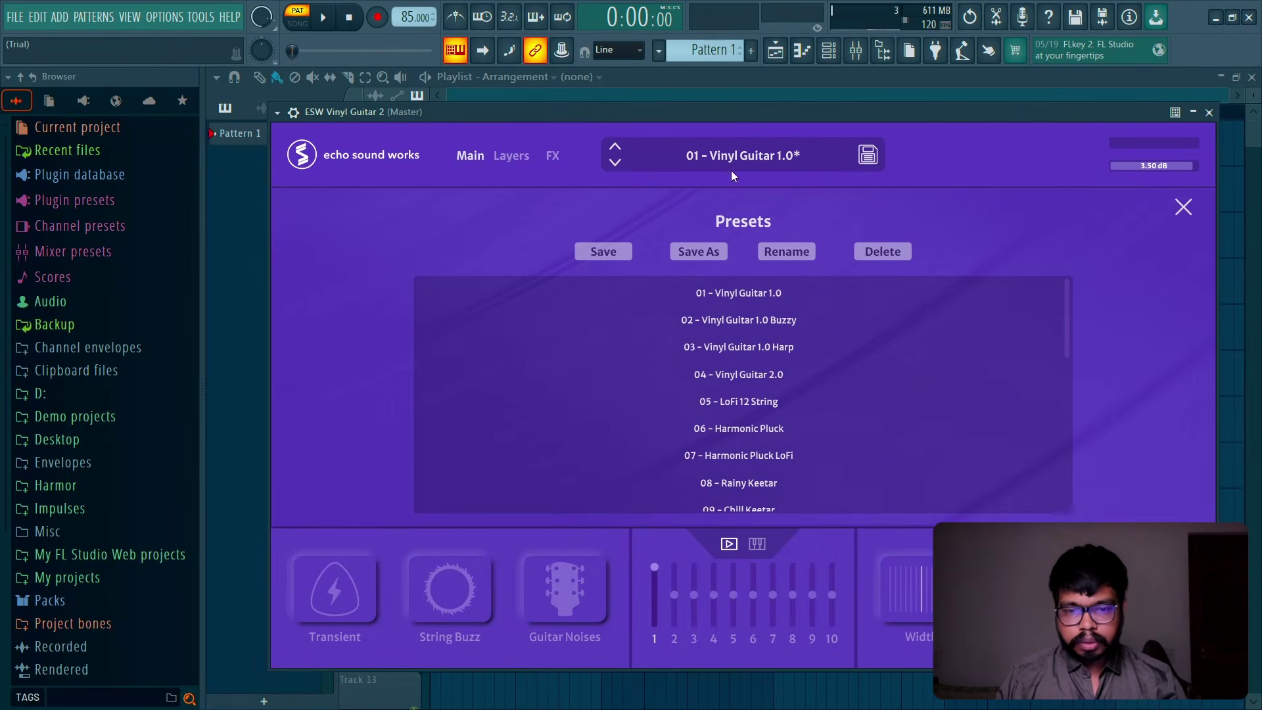
pyautogui.click(753, 480)
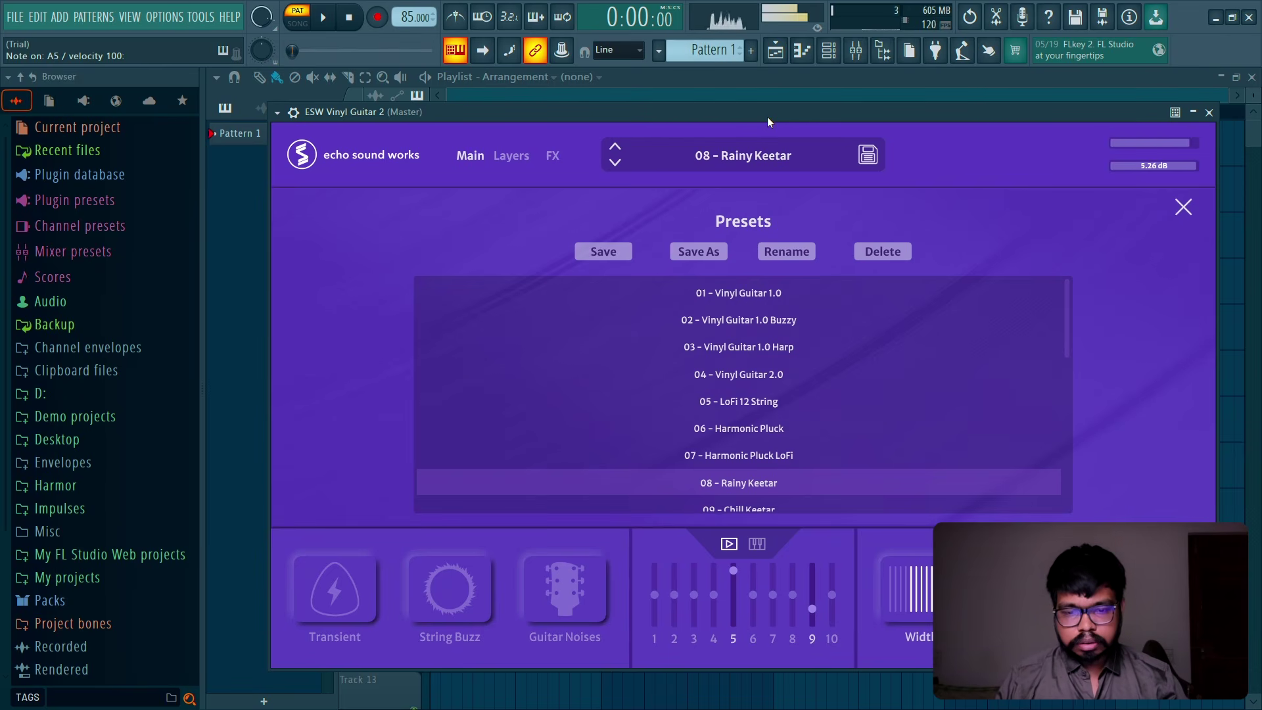
pyautogui.click(1208, 113)
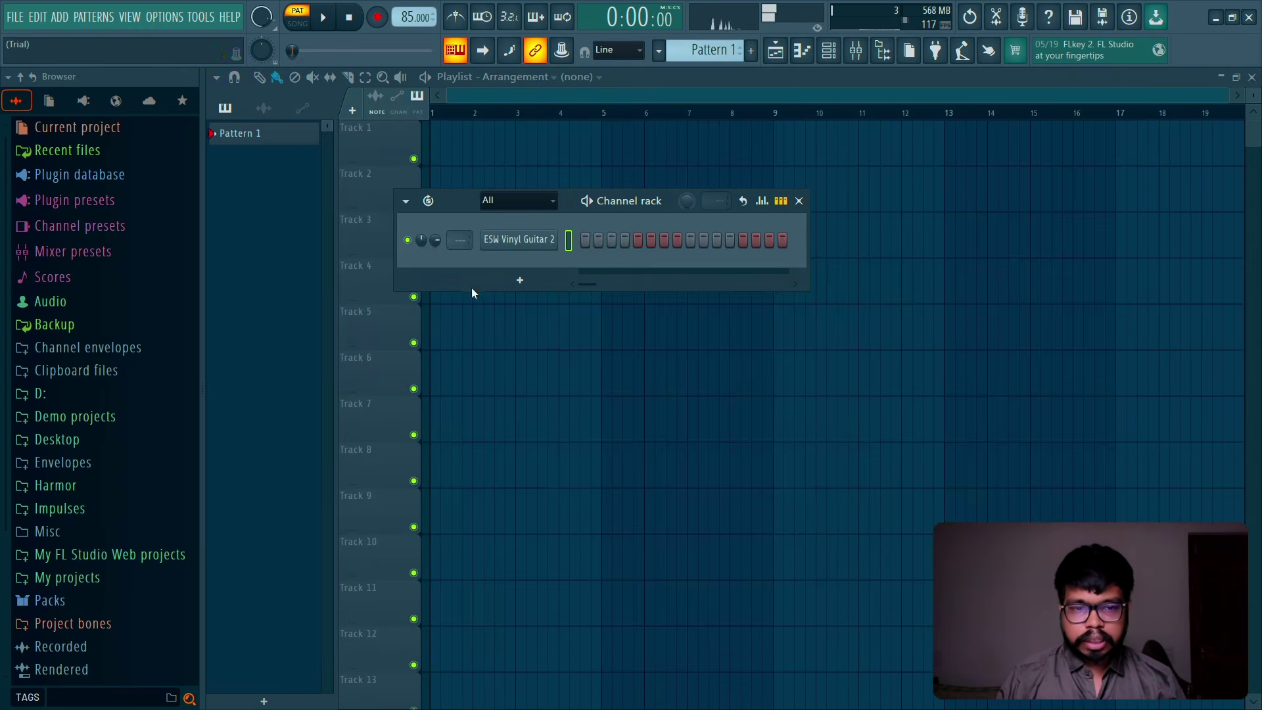
pyautogui.moveTo(440, 242); pyautogui.dragTo(440, 276)
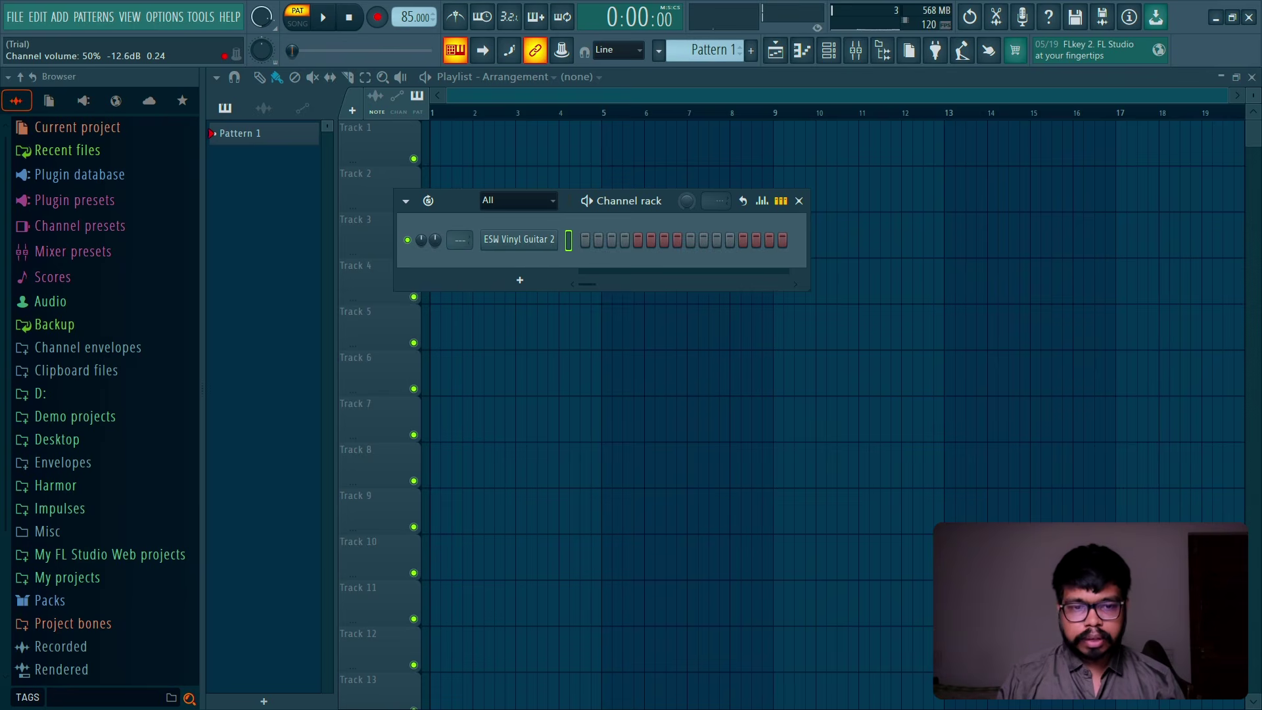
# Step: Open the guitar channel's piano roll and draw a D#4 note filling the first bar
pyautogui.rightClick(549, 239)
pyautogui.click(582, 242)
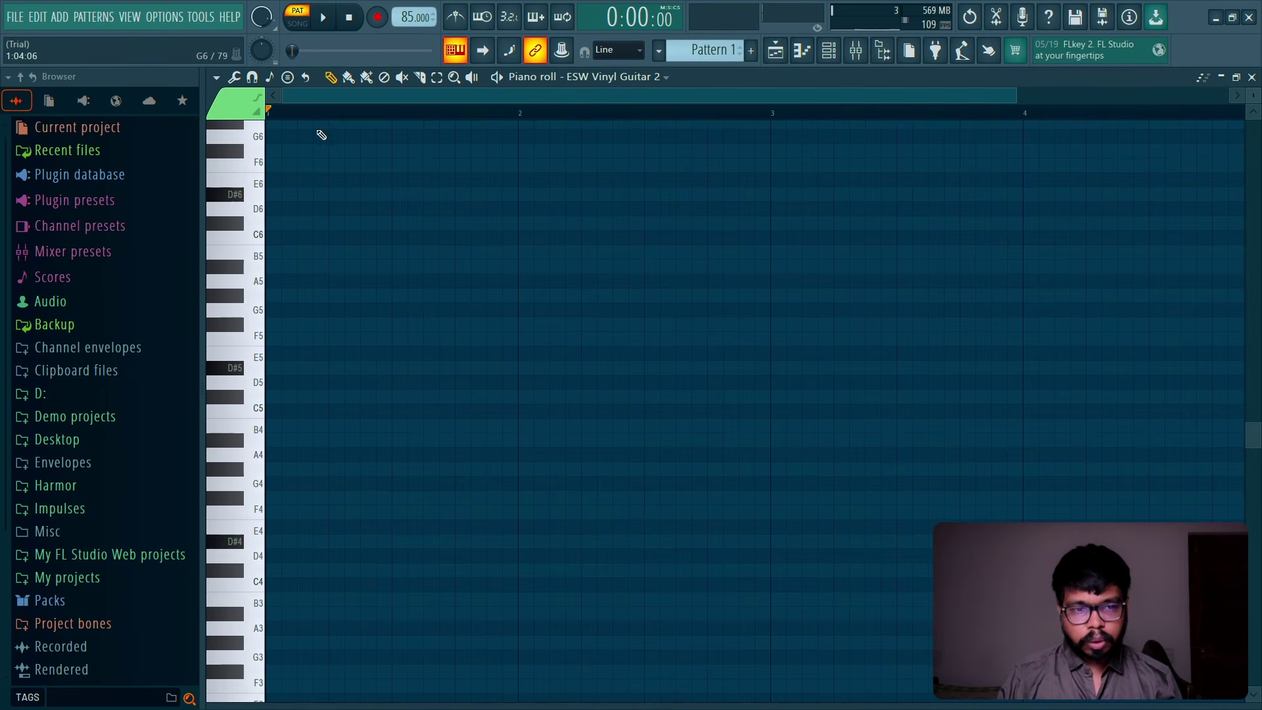
pyautogui.scroll(-2, 352, 352)
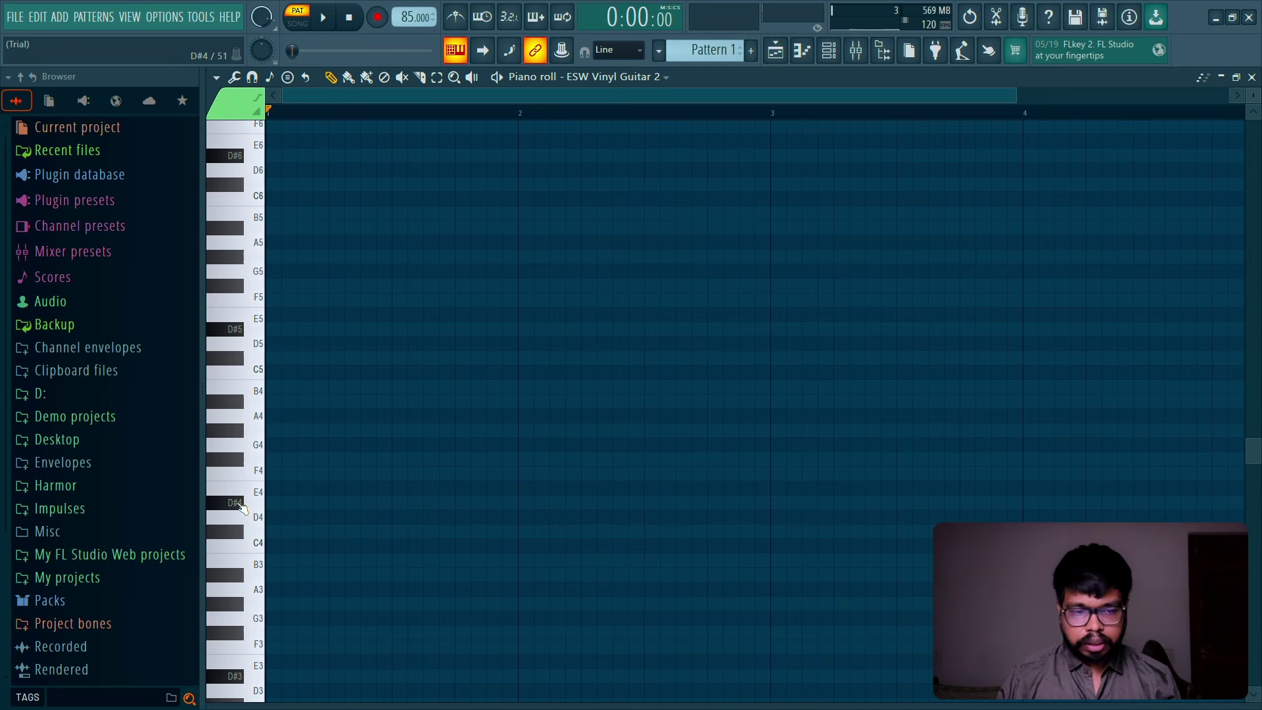
pyautogui.click(276, 507)
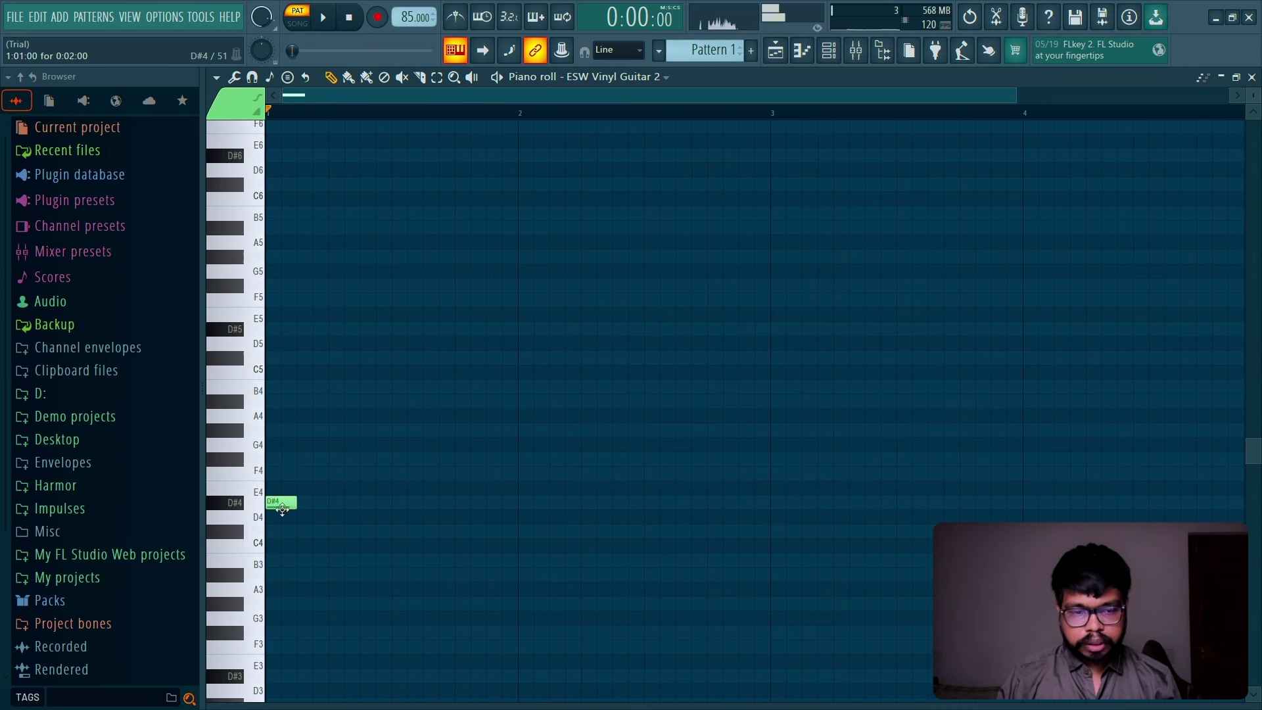
pyautogui.moveTo(284, 507); pyautogui.dragTo(524, 515)
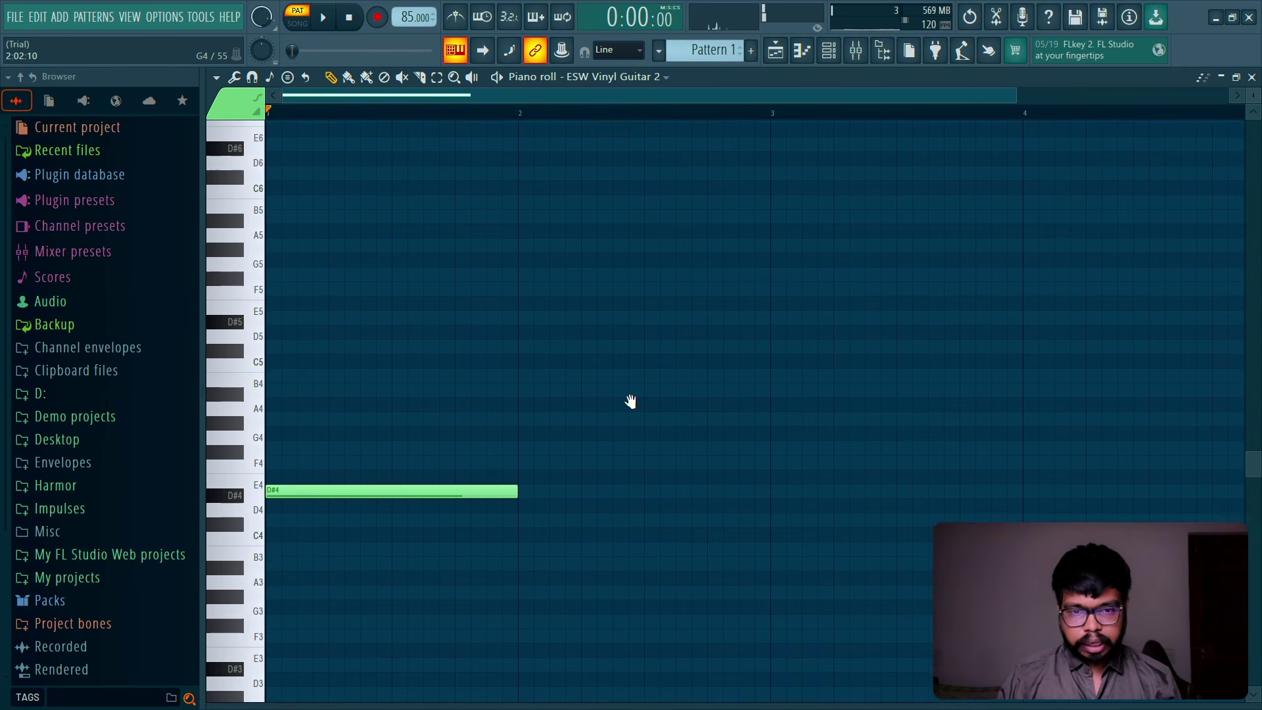
# Step: Add one-bar F#4 and A#4 notes above the D#4 note in the first bar
pyautogui.scroll(-3, 644, 394)
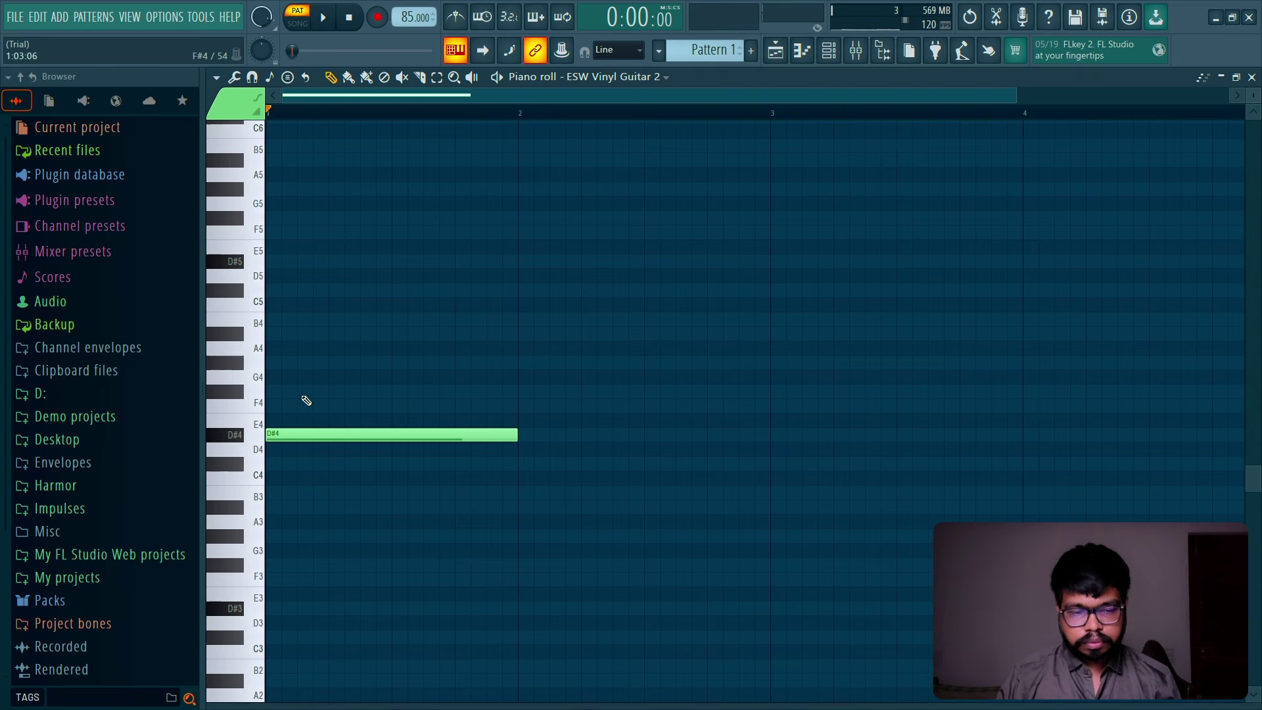
pyautogui.click(281, 392)
pyautogui.click(276, 334)
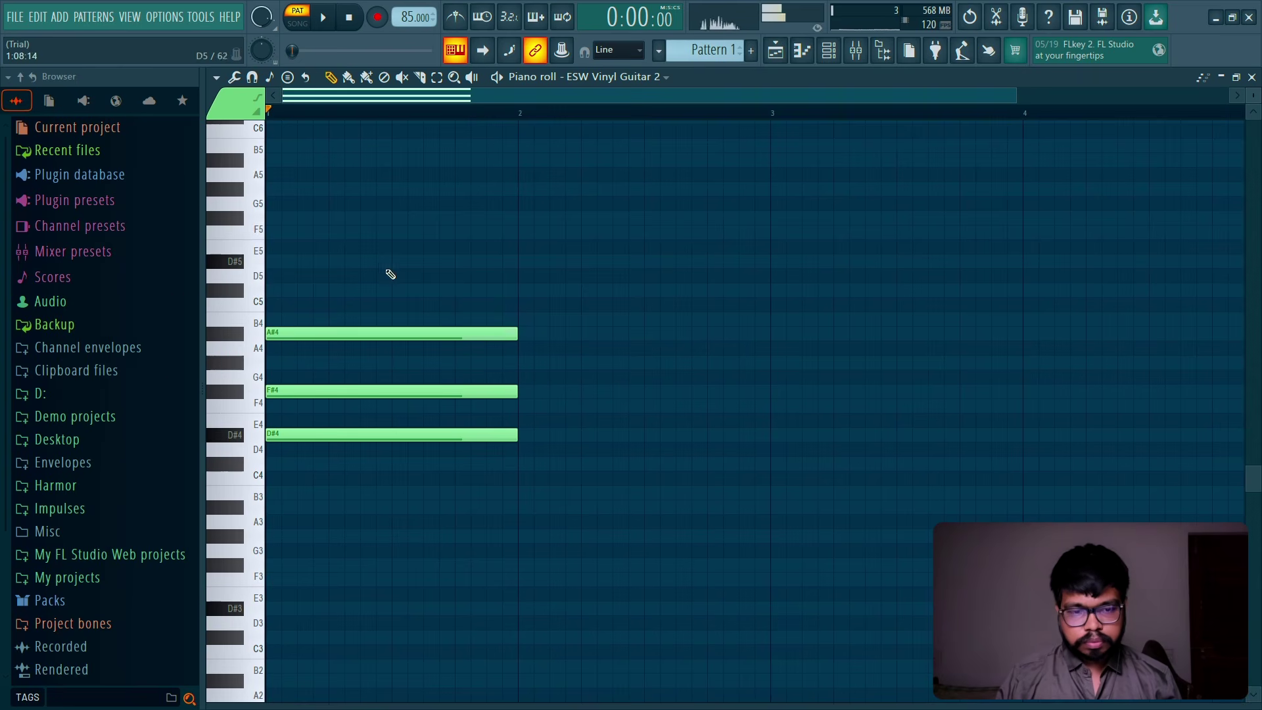
pyautogui.moveTo(535, 258); pyautogui.dragTo(500, 437)
pyautogui.click(600, 213)
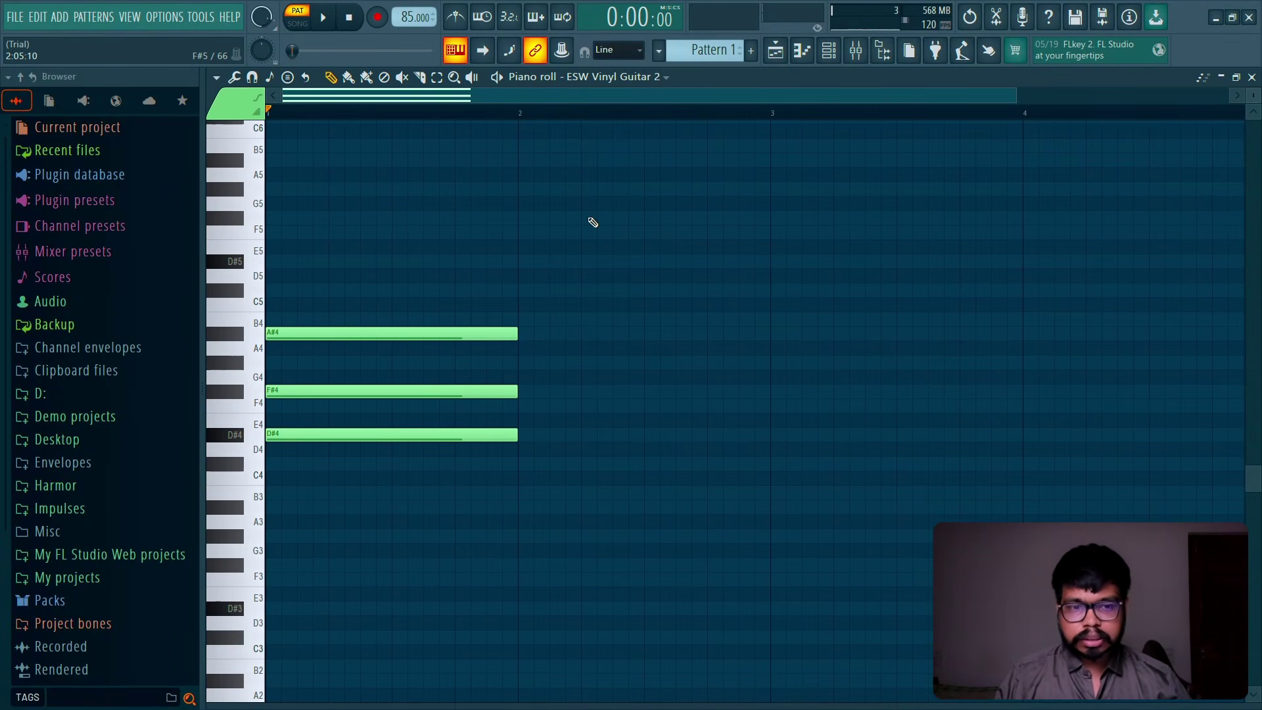
# Step: Replace the F#4 and A#4 notes in the first bar with one-bar G#4, B4 and A#3 notes
pyautogui.rightClick(329, 333)
pyautogui.rightClick(304, 391)
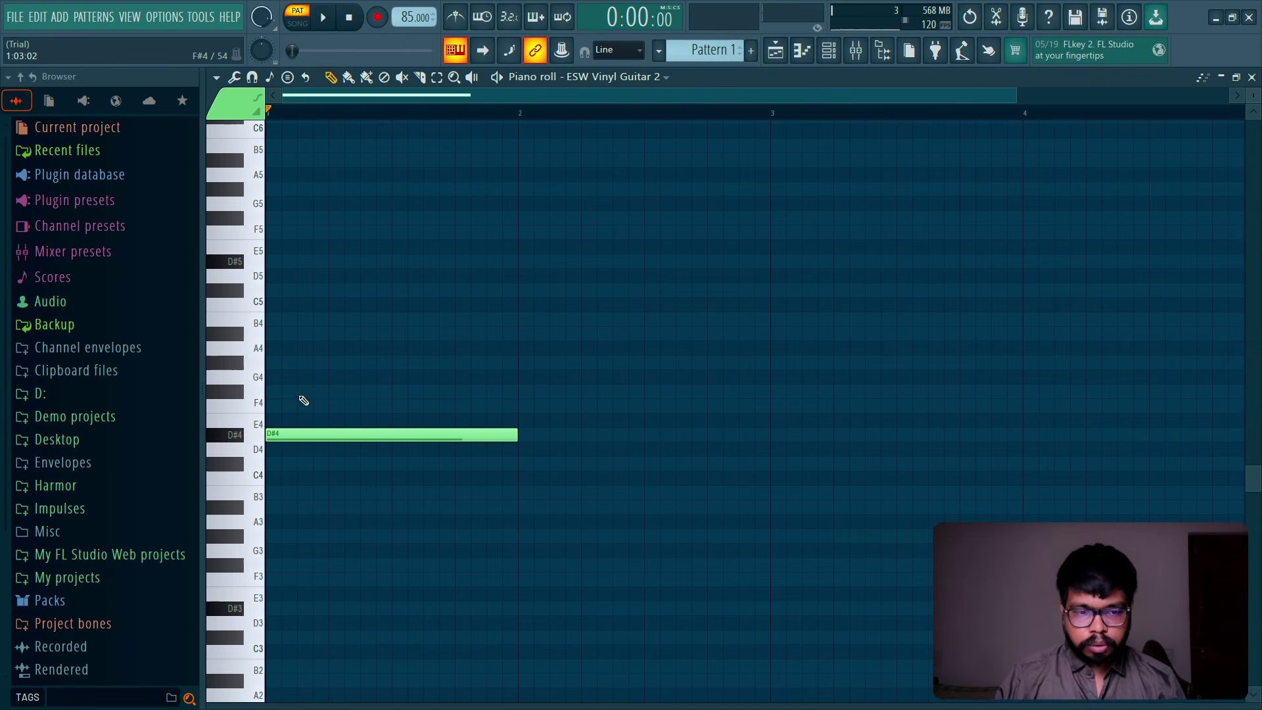
pyautogui.click(297, 362)
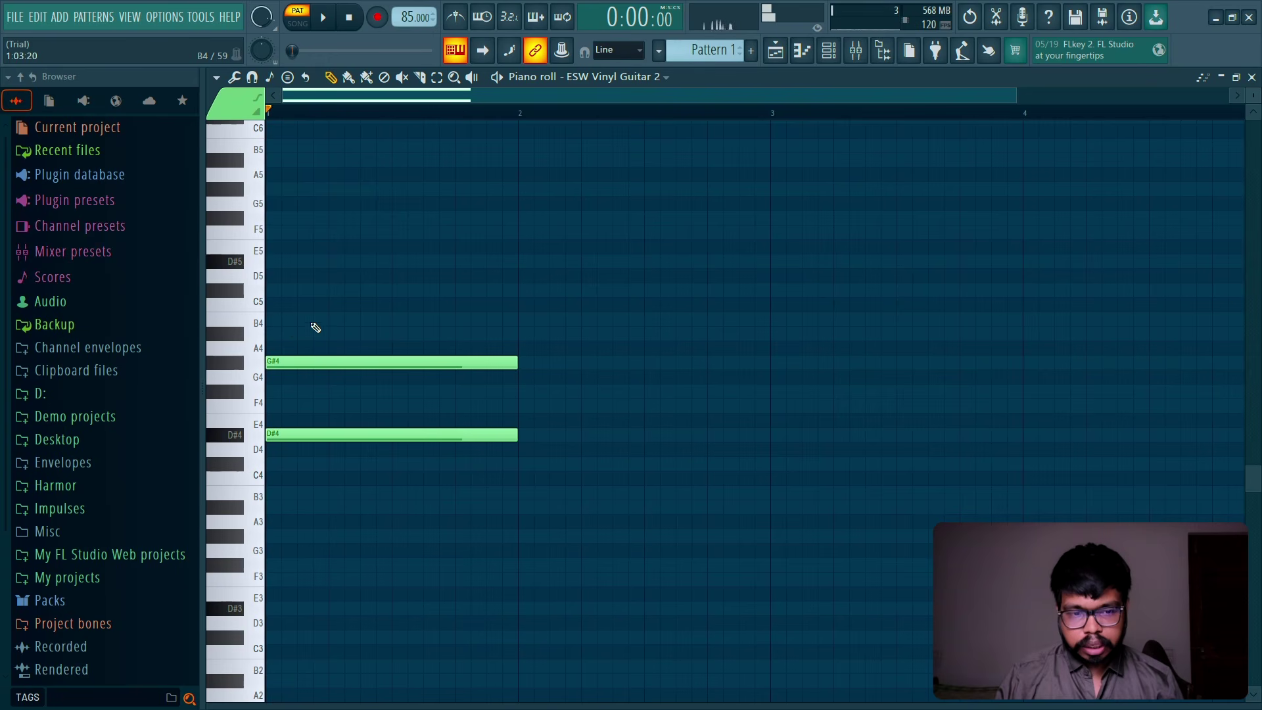
pyautogui.click(287, 320)
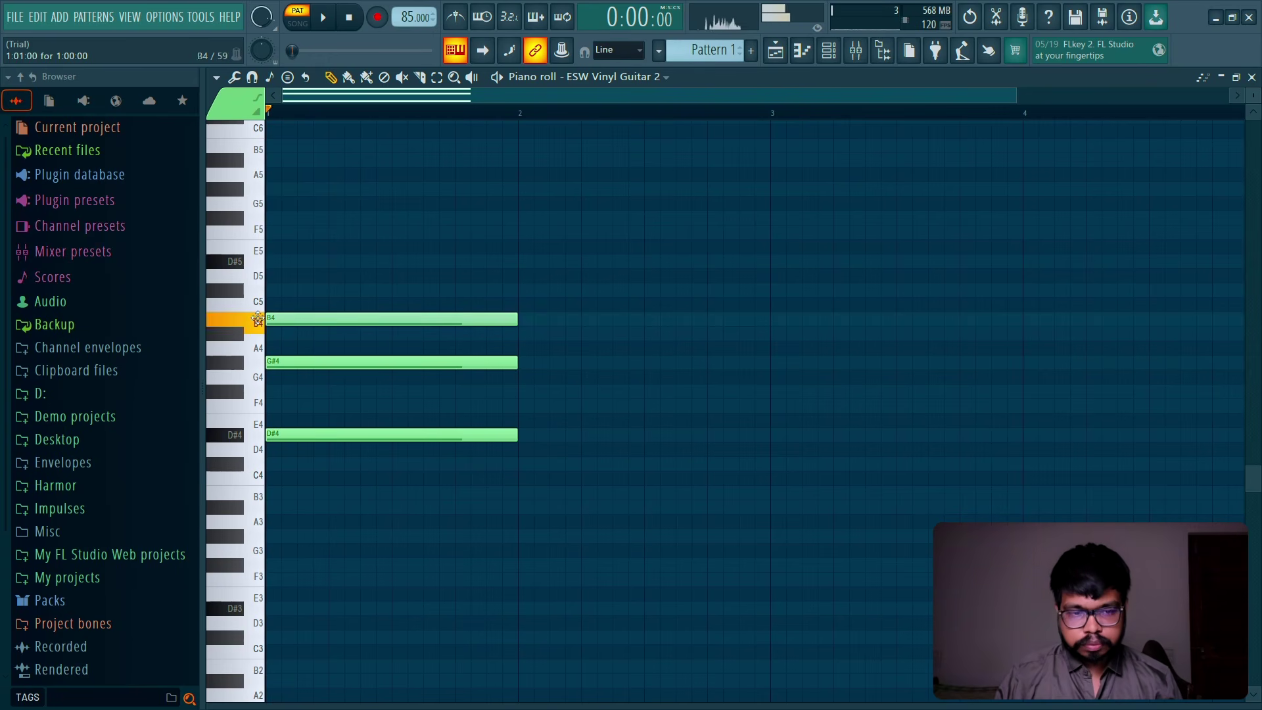
pyautogui.press('space')
pyautogui.press('space')
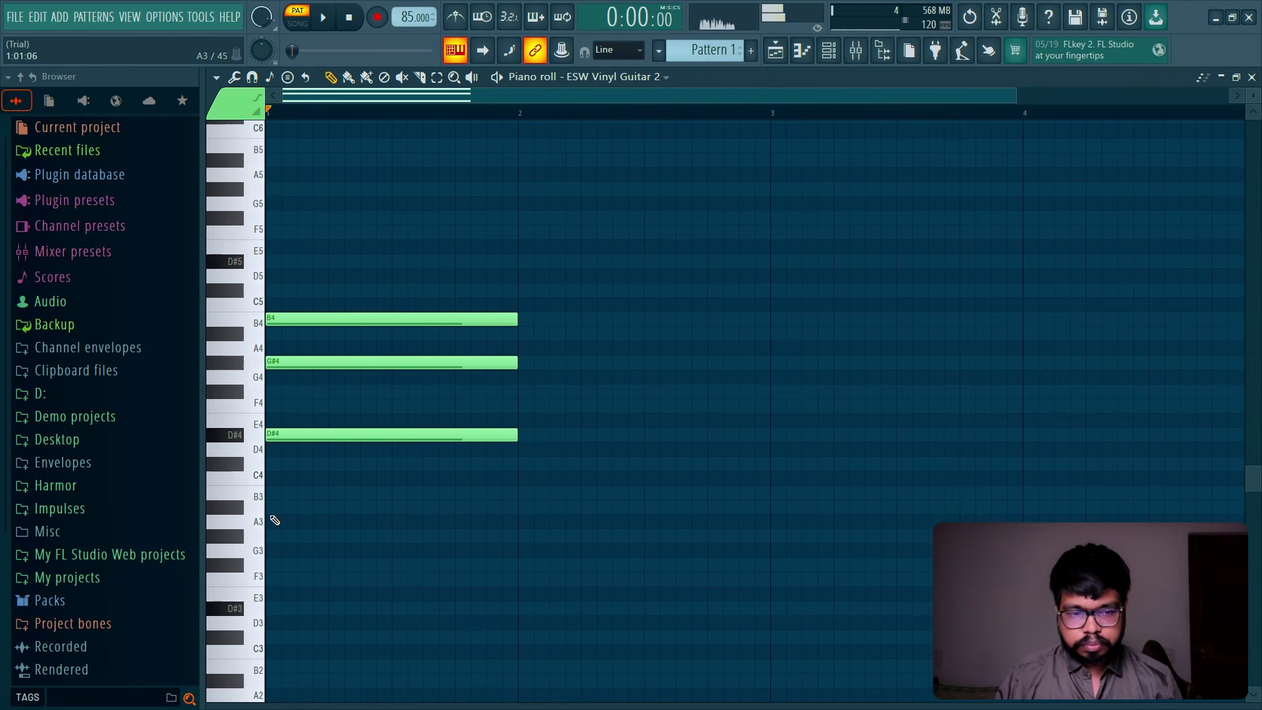
pyautogui.click(300, 319)
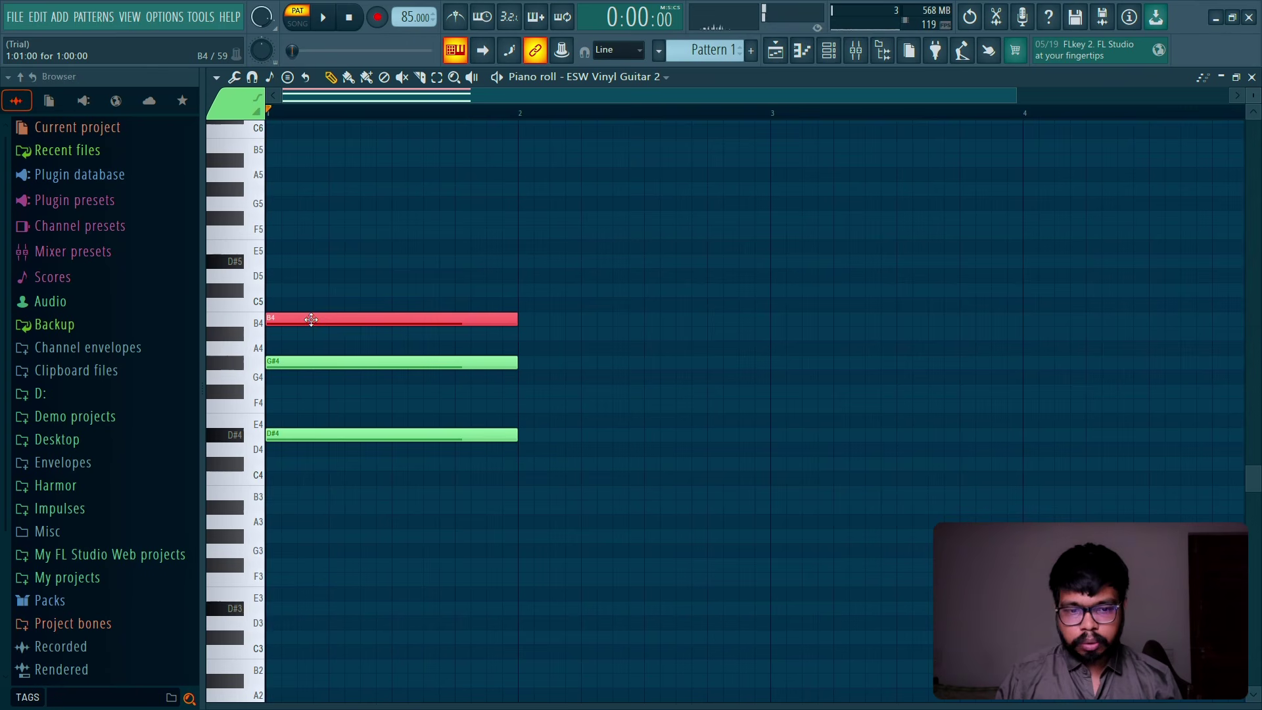
pyautogui.click(277, 507)
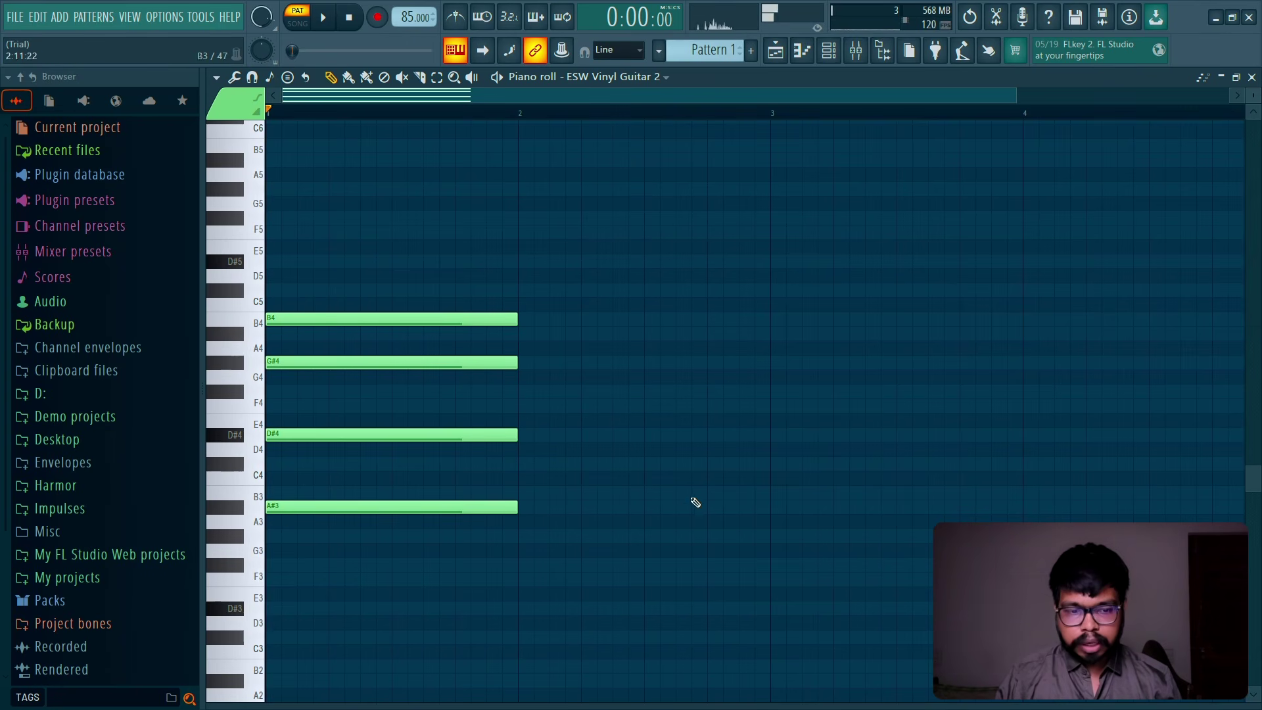
# Step: Replace the A#3 note in the first bar with a one-bar G#3 note
pyautogui.moveTo(417, 510); pyautogui.dragTo(400, 541)
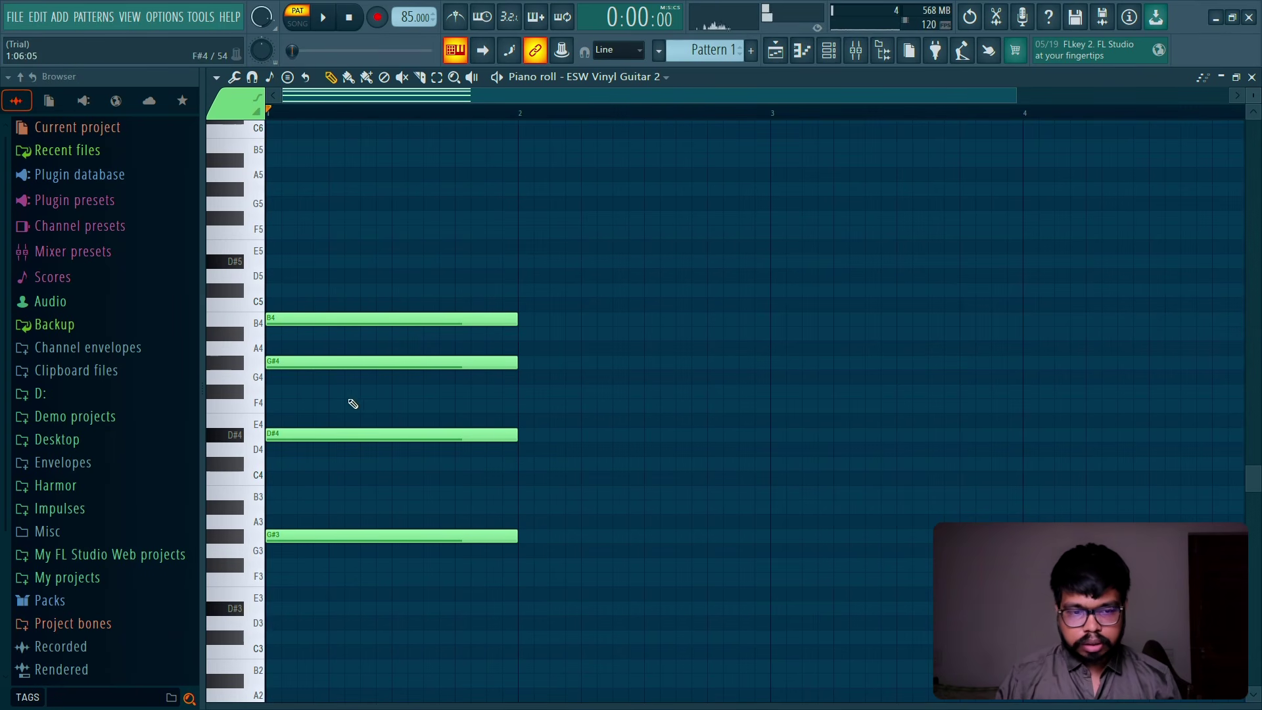
pyautogui.hotkey('ctrl', 'z')
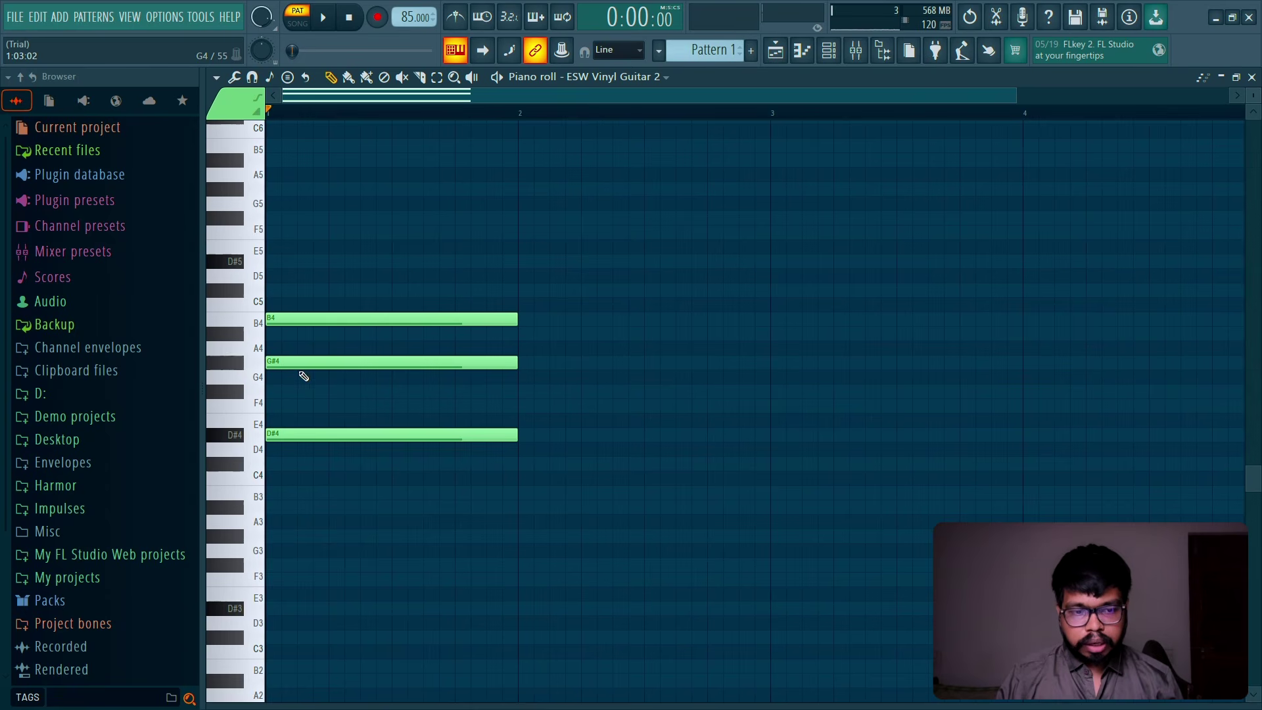
pyautogui.moveTo(303, 362); pyautogui.dragTo(305, 540)
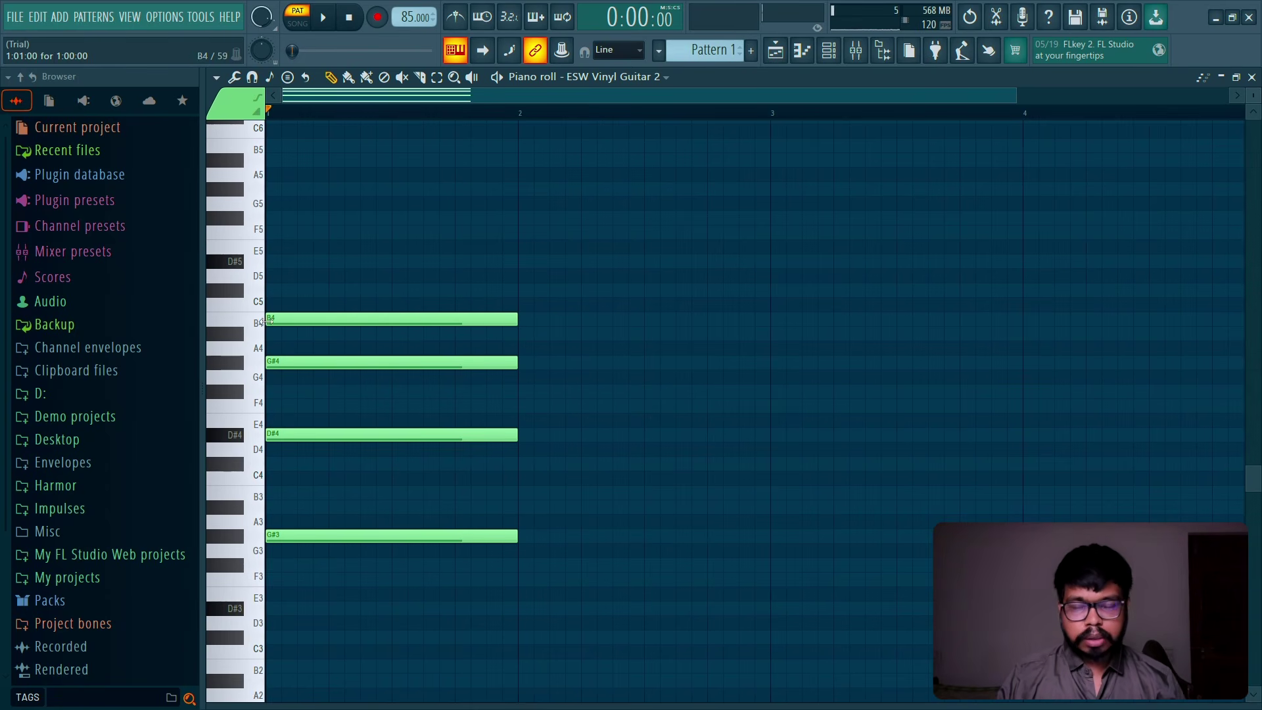
# Step: Shorten the first bar's upper notes so B4 starts on beat 2 and G#4 on beat 3, and play the pattern
pyautogui.moveTo(268, 320); pyautogui.dragTo(326, 329)
pyautogui.moveTo(269, 362); pyautogui.dragTo(394, 362)
pyautogui.press('space')
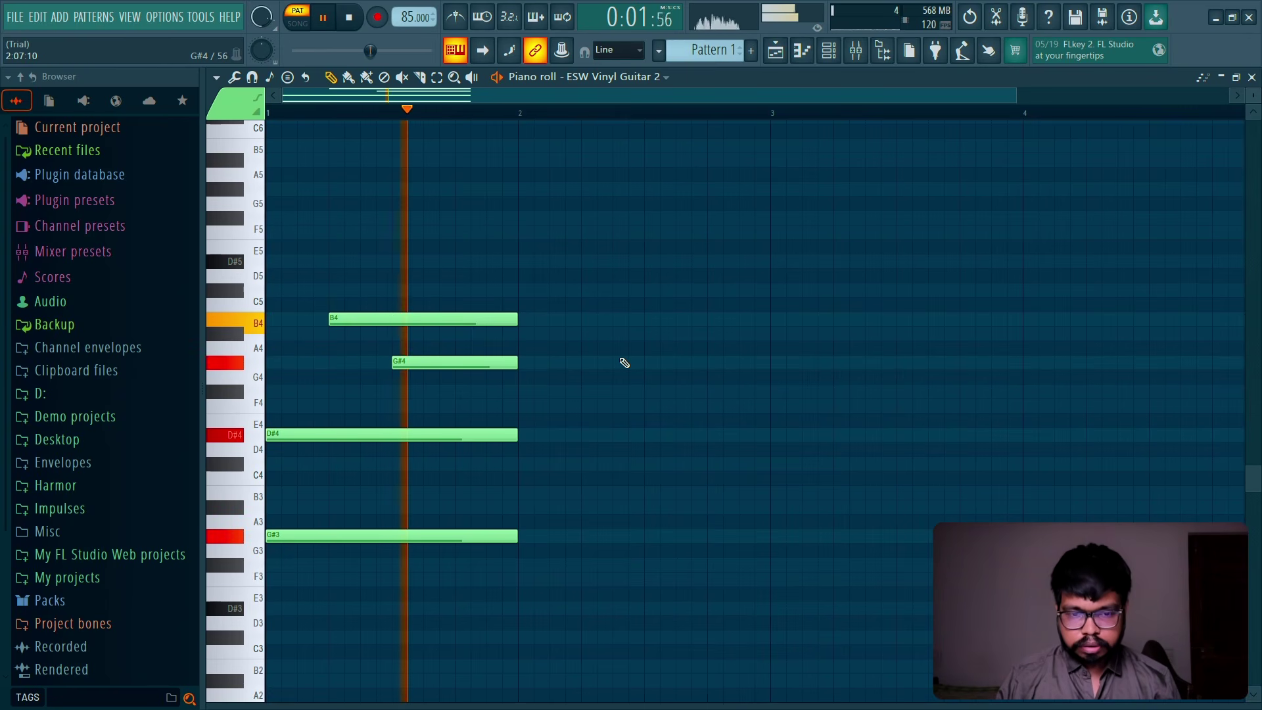
pyautogui.press('space')
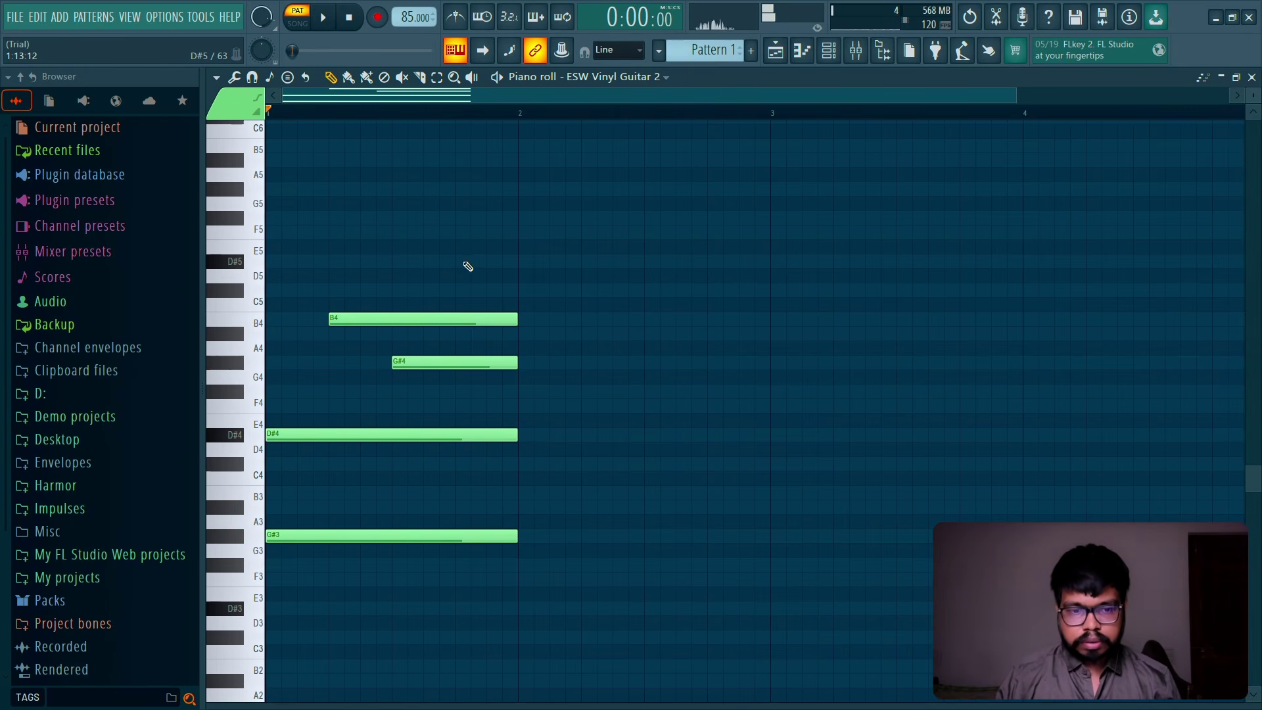
# Step: Add a one-beat D#5 note on beat 4 of the first bar and play the pattern
pyautogui.click(460, 261)
pyautogui.moveTo(578, 262); pyautogui.dragTo(499, 281)
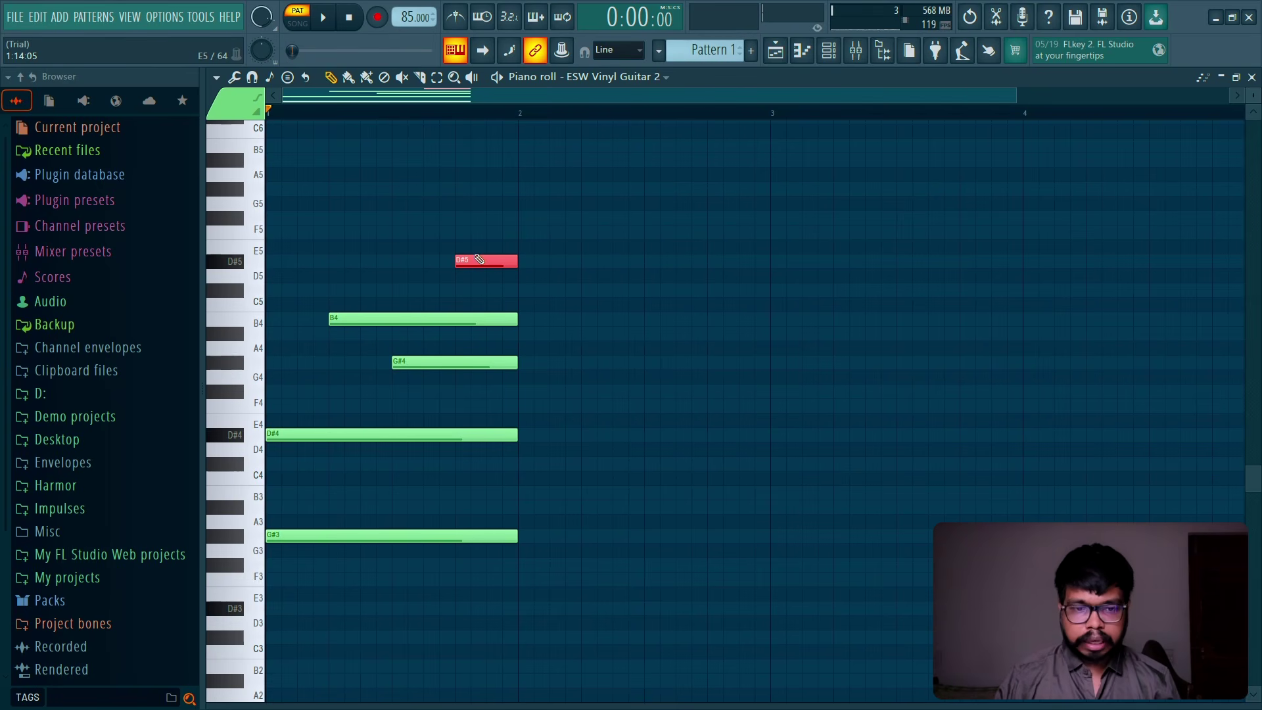
pyautogui.click(484, 217)
pyautogui.press('space')
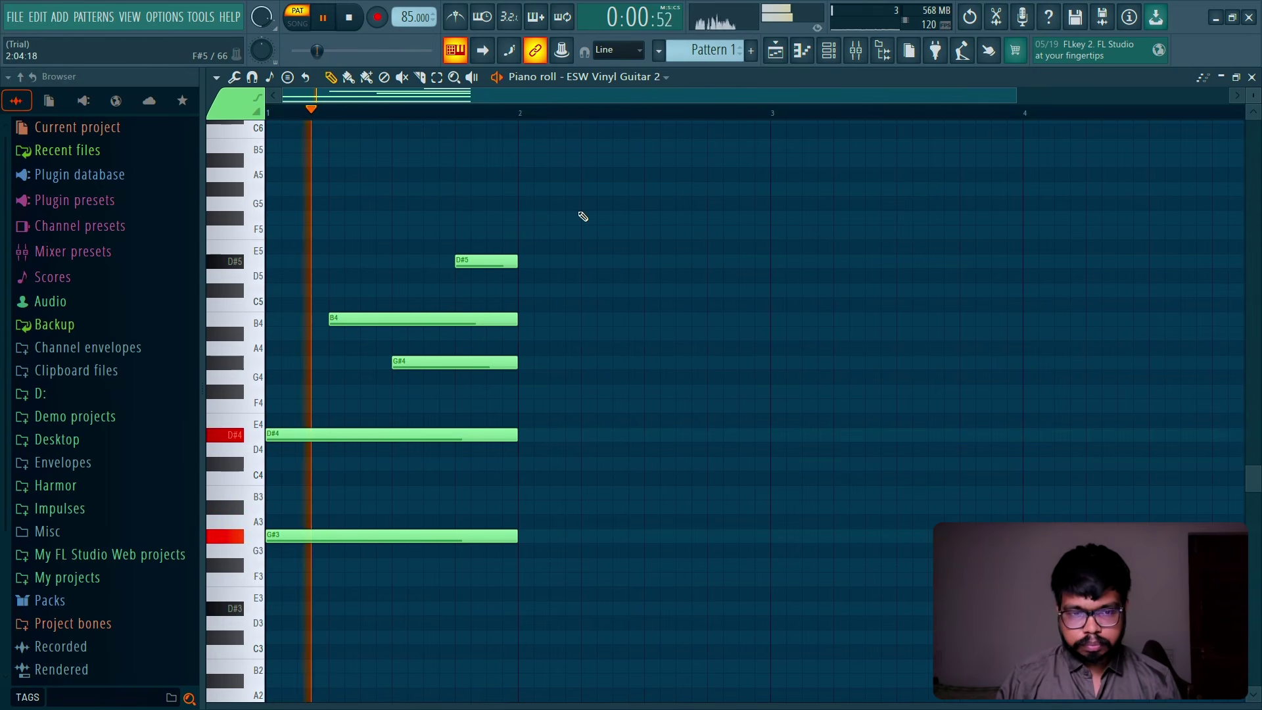
pyautogui.press('space')
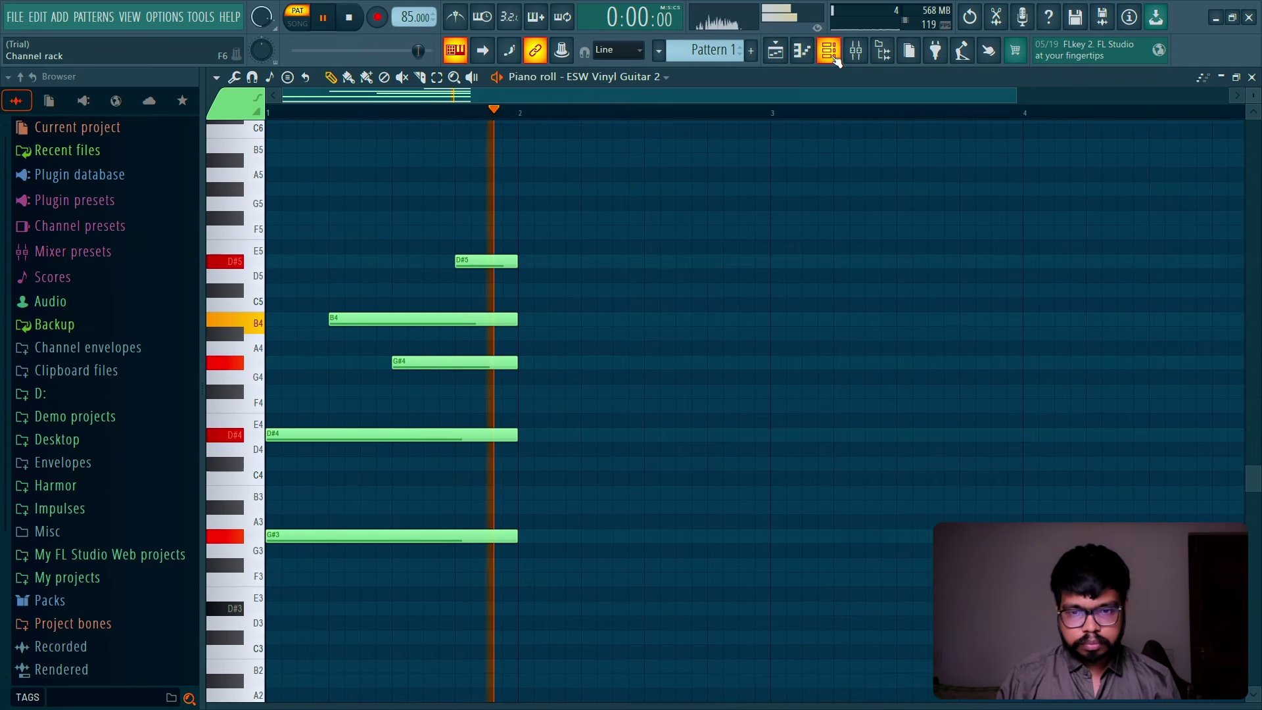
# Step: Set the guitar channel's volume to 36% and play the pattern
pyautogui.click(829, 51)
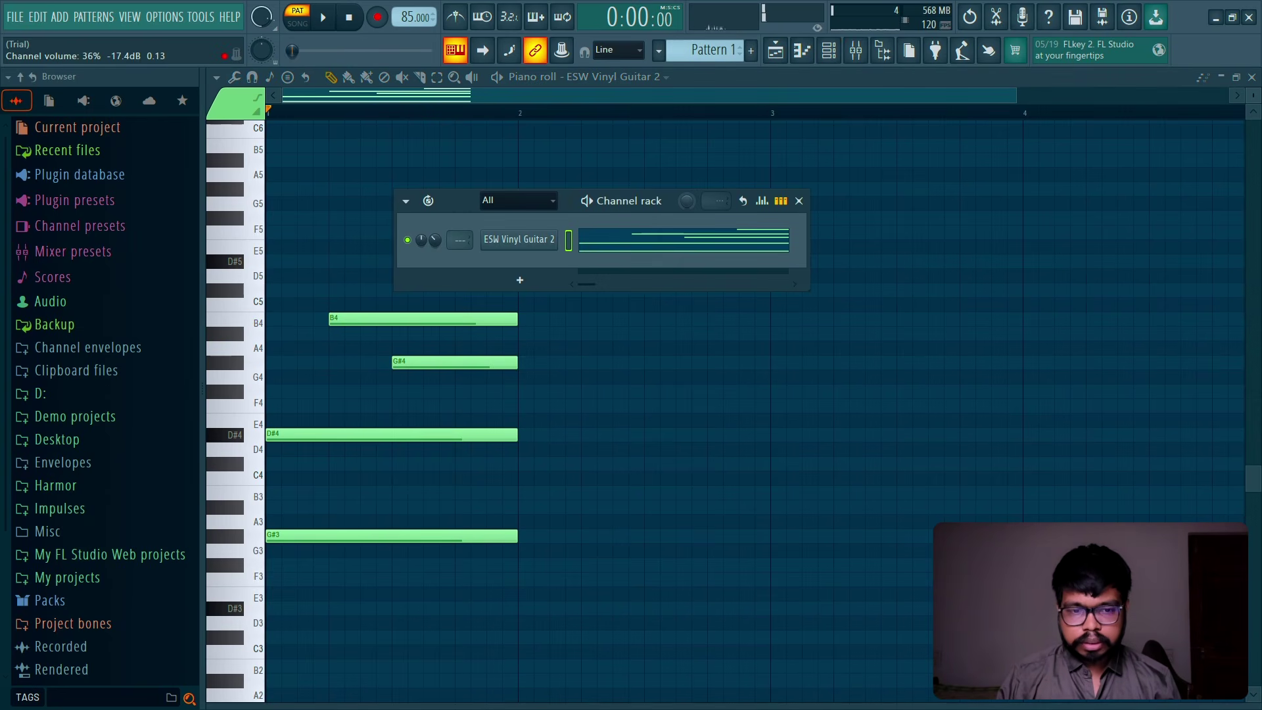
pyautogui.press('F6')
pyautogui.press('space')
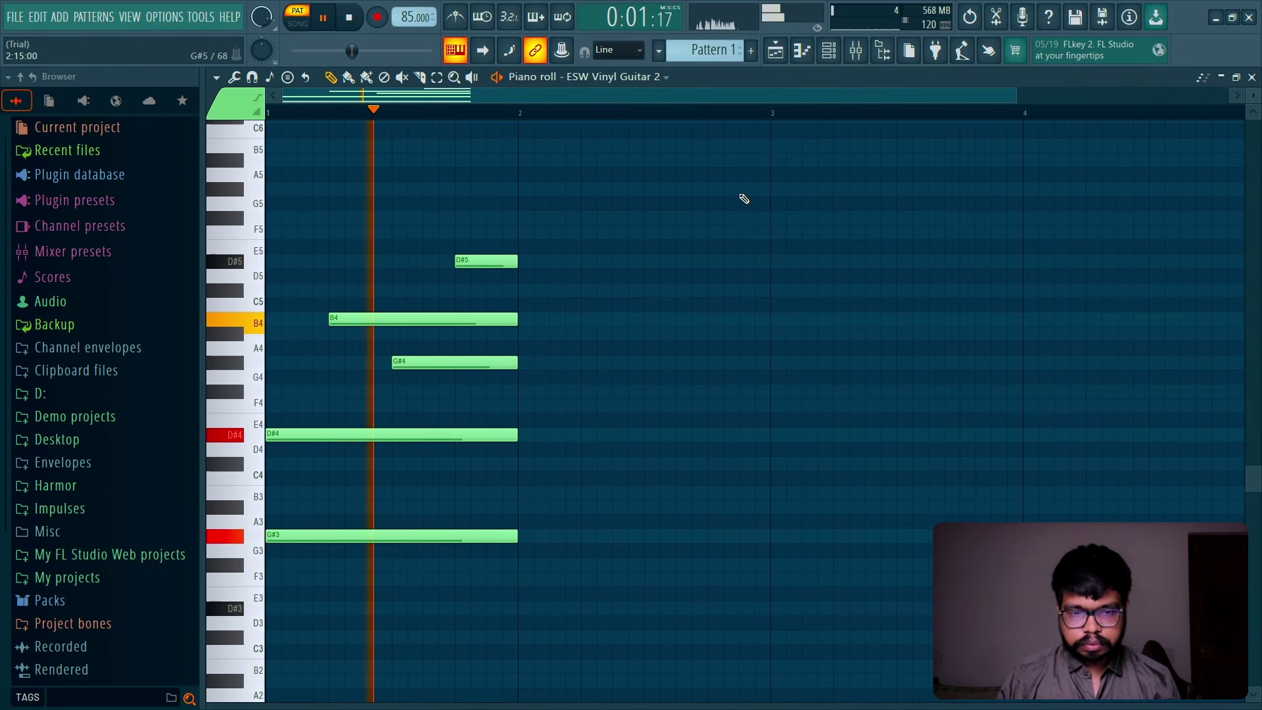
pyautogui.press('space')
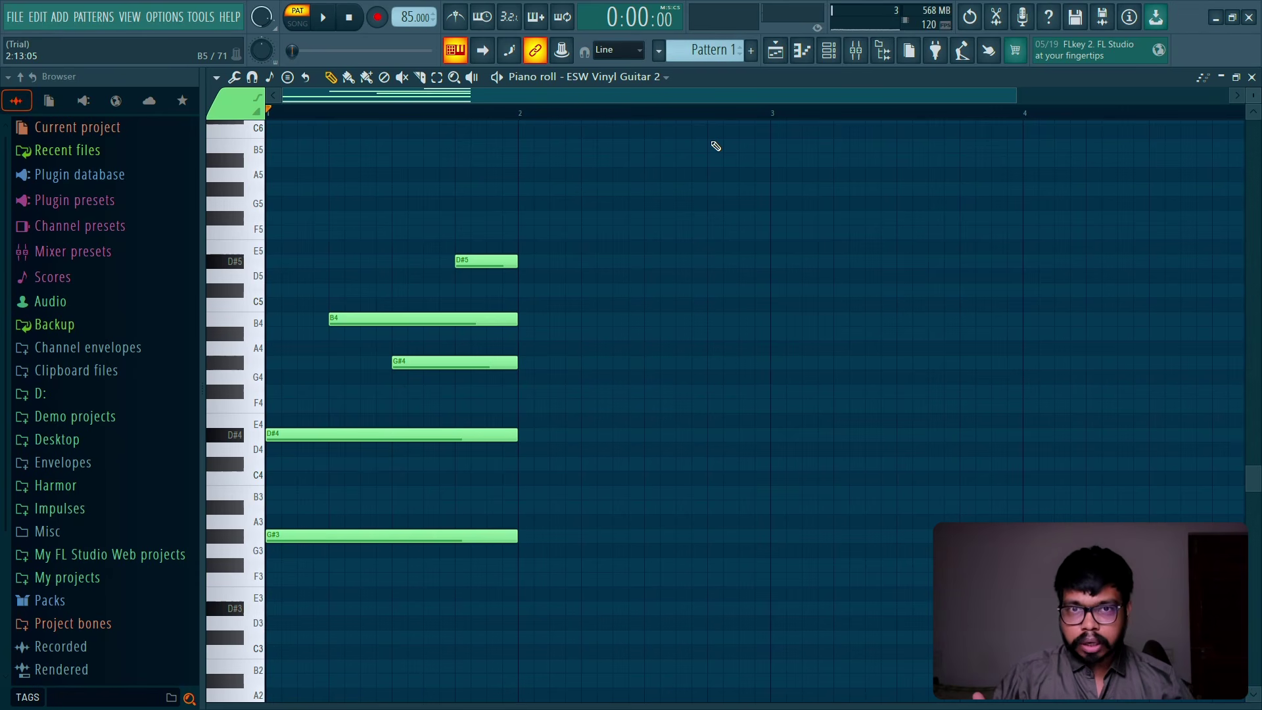
# Step: Add a C#4 note filling the second bar and start playback
pyautogui.click(493, 437)
pyautogui.moveTo(529, 475); pyautogui.dragTo(527, 463)
pyautogui.press('space')
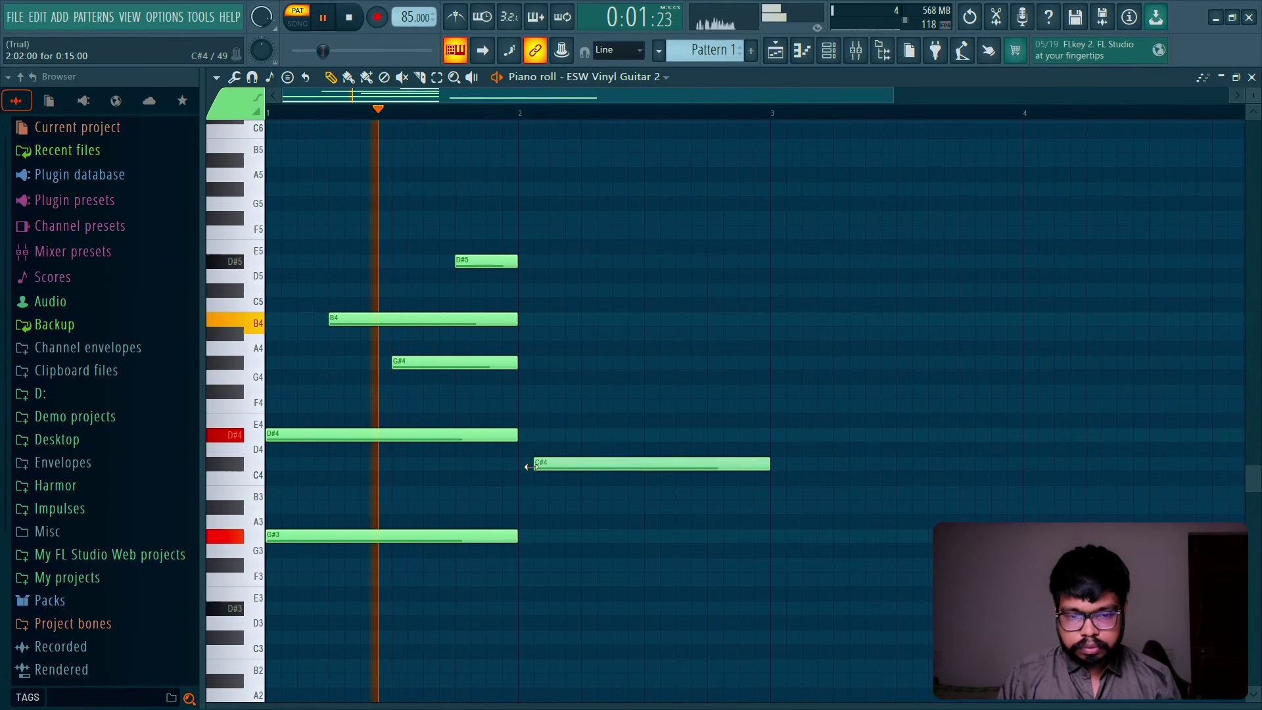
# Step: Add an F#4 note from beat 2 to the end of the second bar and play the pattern
pyautogui.click(586, 364)
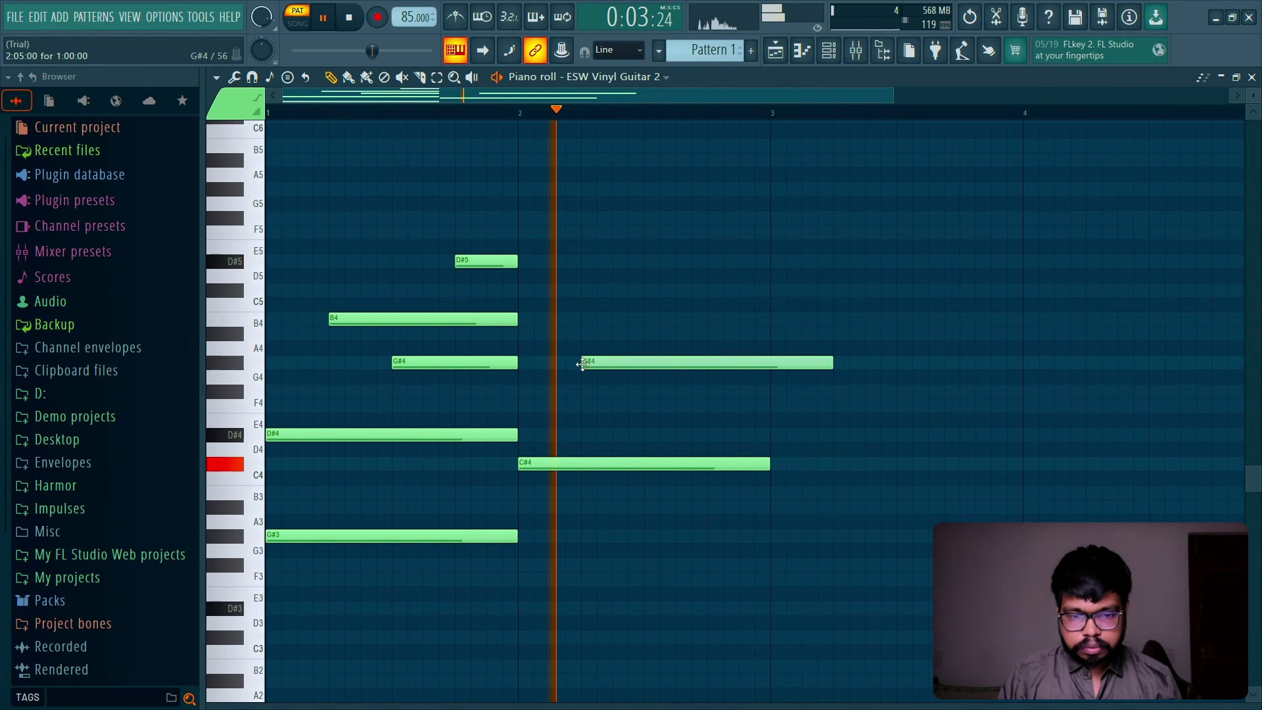
pyautogui.press('space')
pyautogui.moveTo(826, 366); pyautogui.dragTo(770, 365)
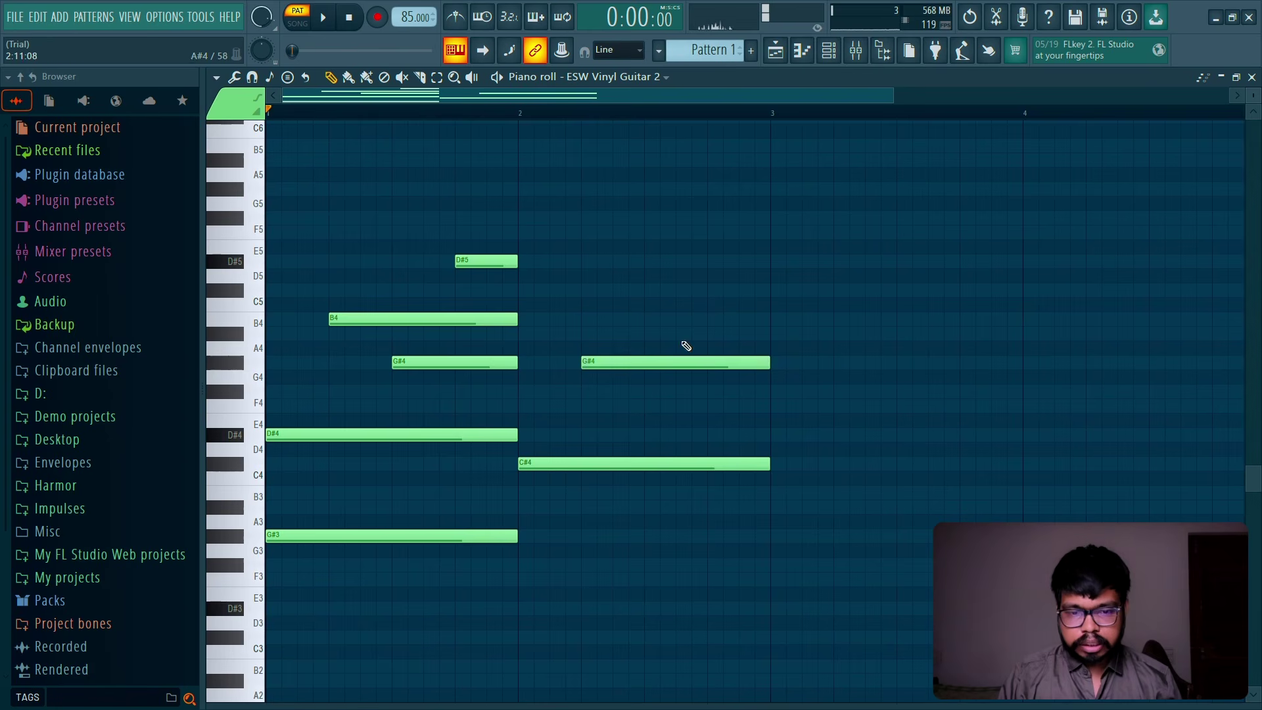
pyautogui.moveTo(668, 360); pyautogui.dragTo(668, 387)
pyautogui.press('space')
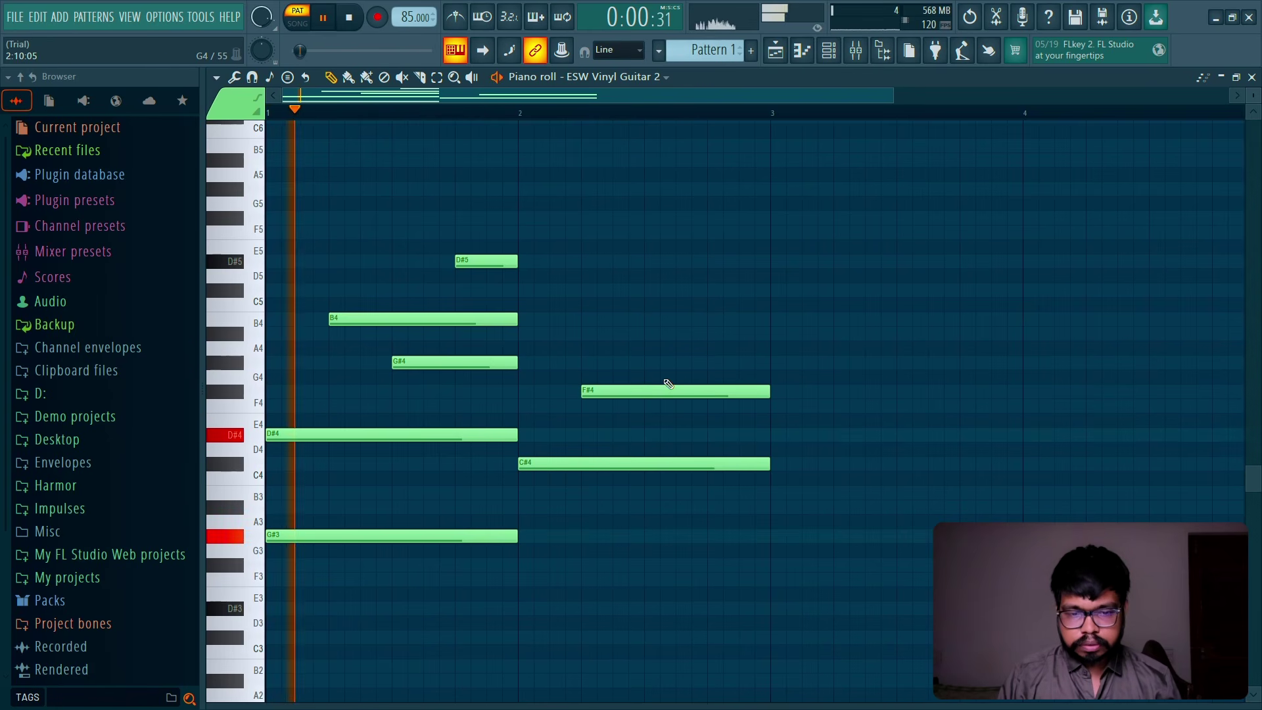
pyautogui.scroll(-1, 705, 268)
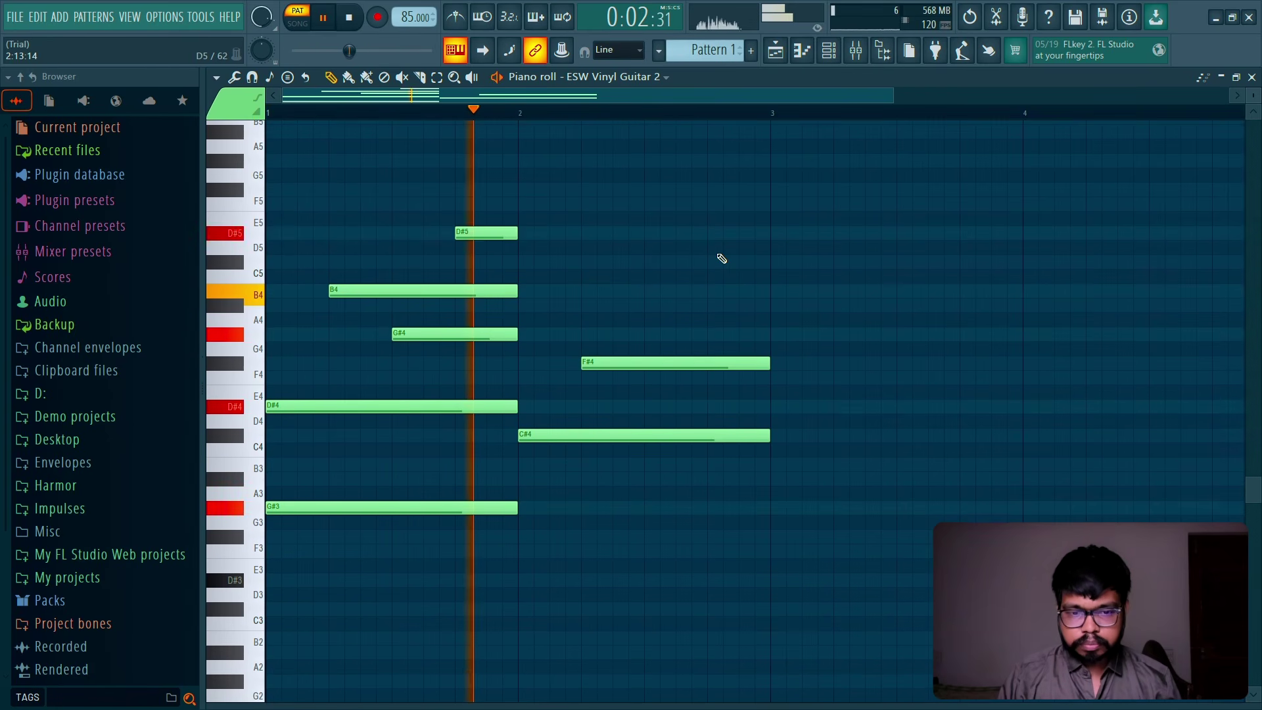
pyautogui.press('space')
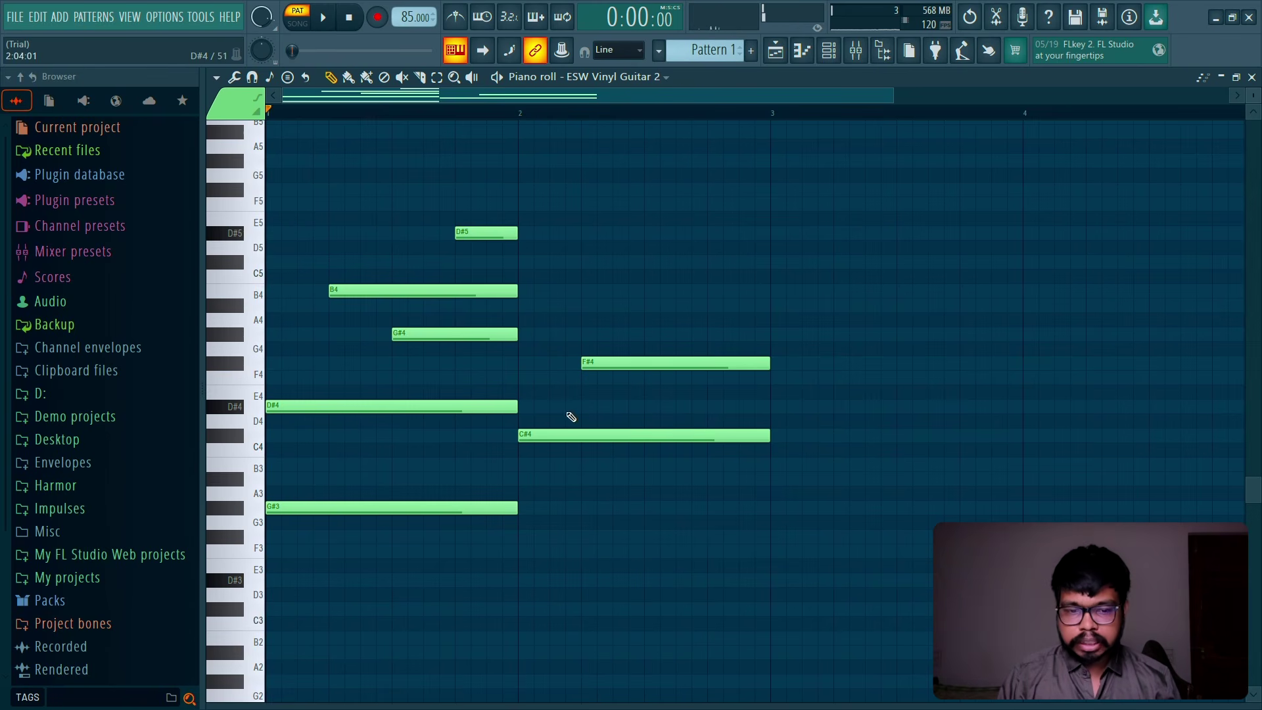
pyautogui.press('space')
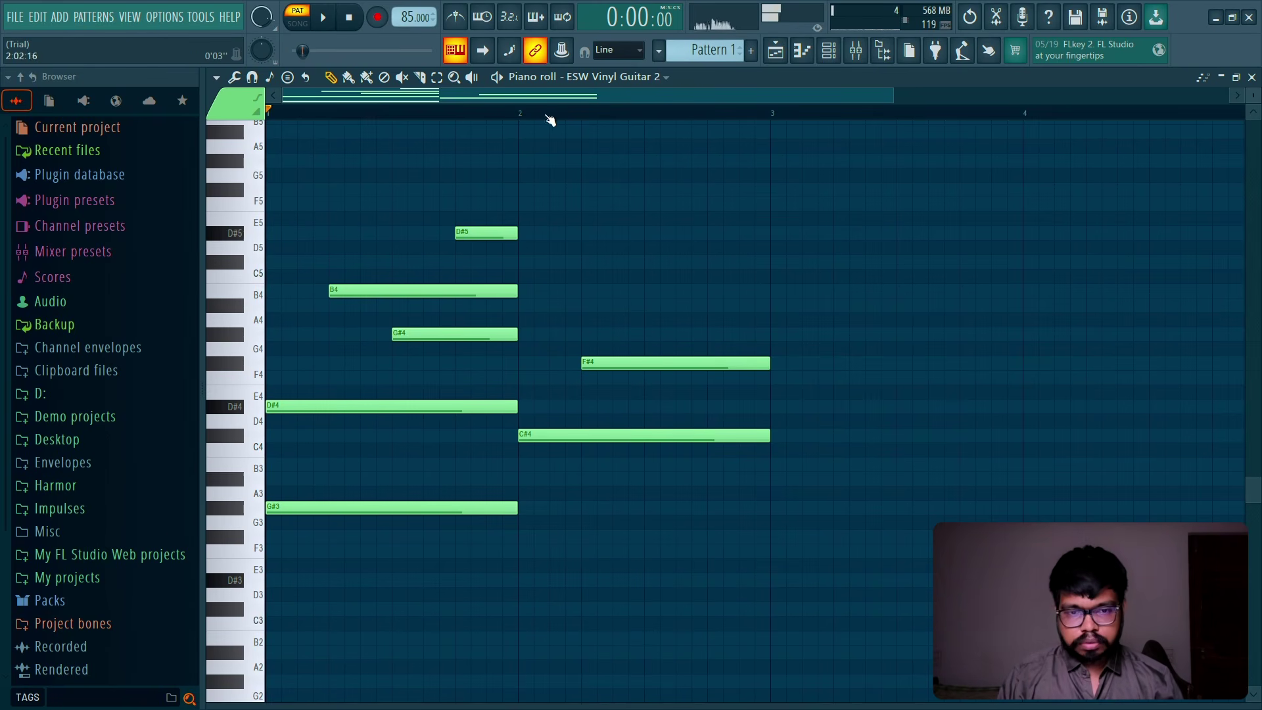
# Step: Add an A#4 note from beat 3 to the end of the second bar
pyautogui.click(652, 291)
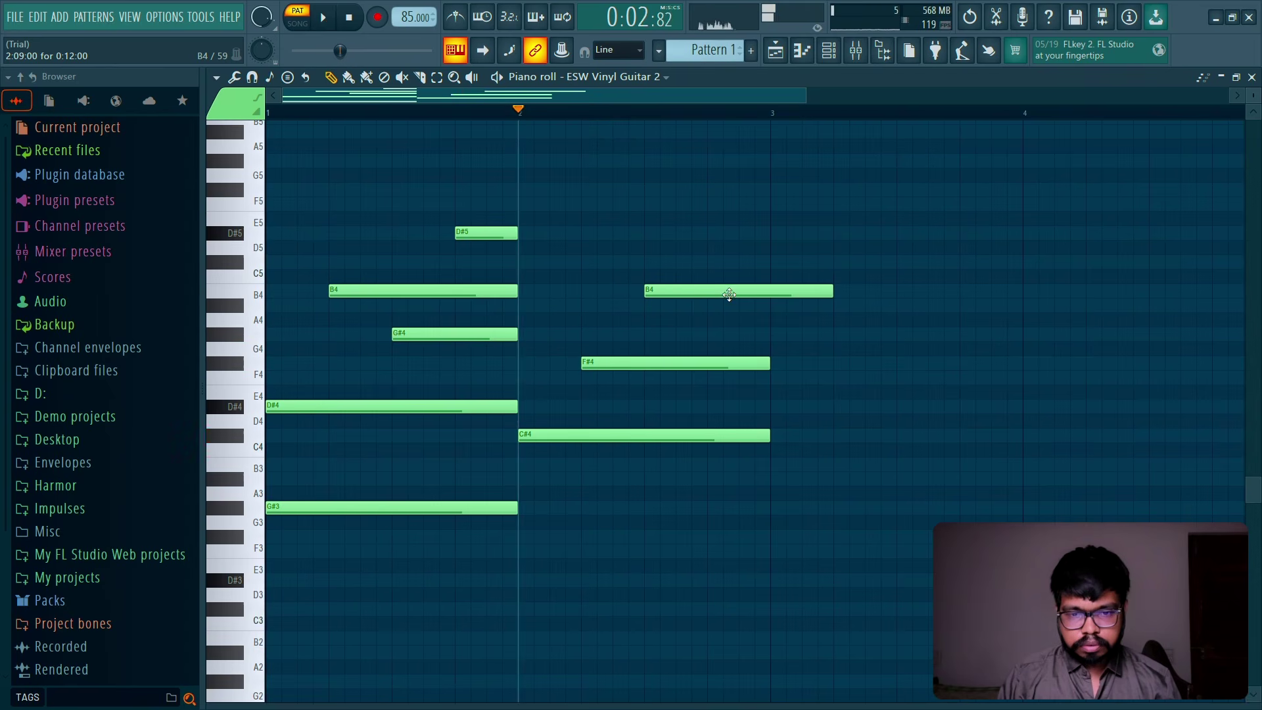
pyautogui.moveTo(729, 294); pyautogui.dragTo(728, 307)
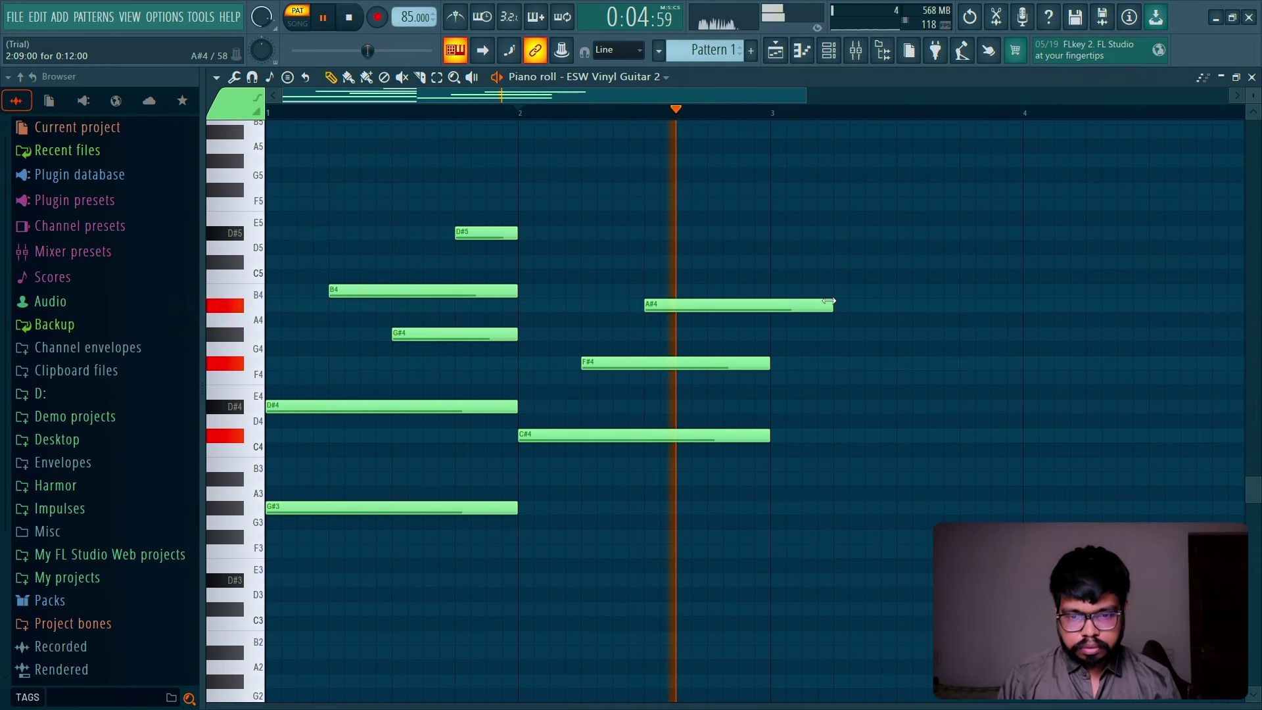
pyautogui.press('space')
pyautogui.moveTo(828, 301); pyautogui.dragTo(763, 303)
# Step: Shorten the second bar's F#4 note to one beat, play the bar, and return playback to the pattern start
pyautogui.moveTo(761, 358); pyautogui.dragTo(644, 358)
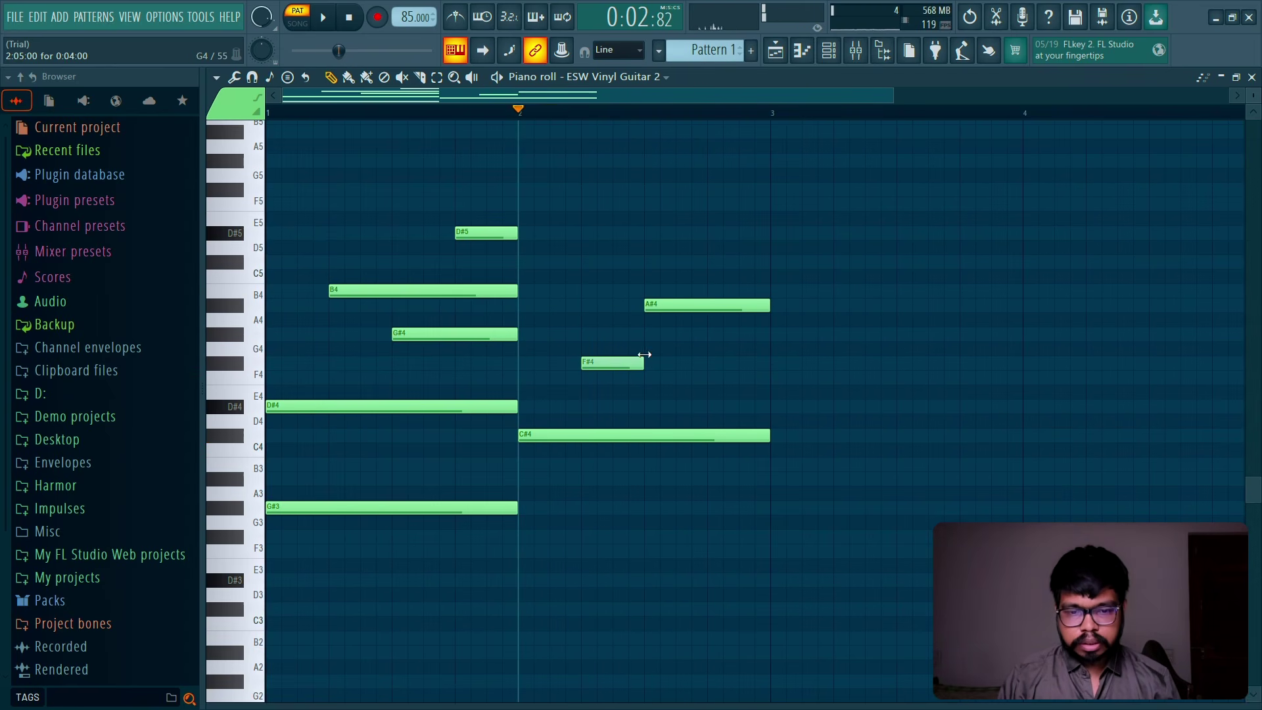
pyautogui.press('space')
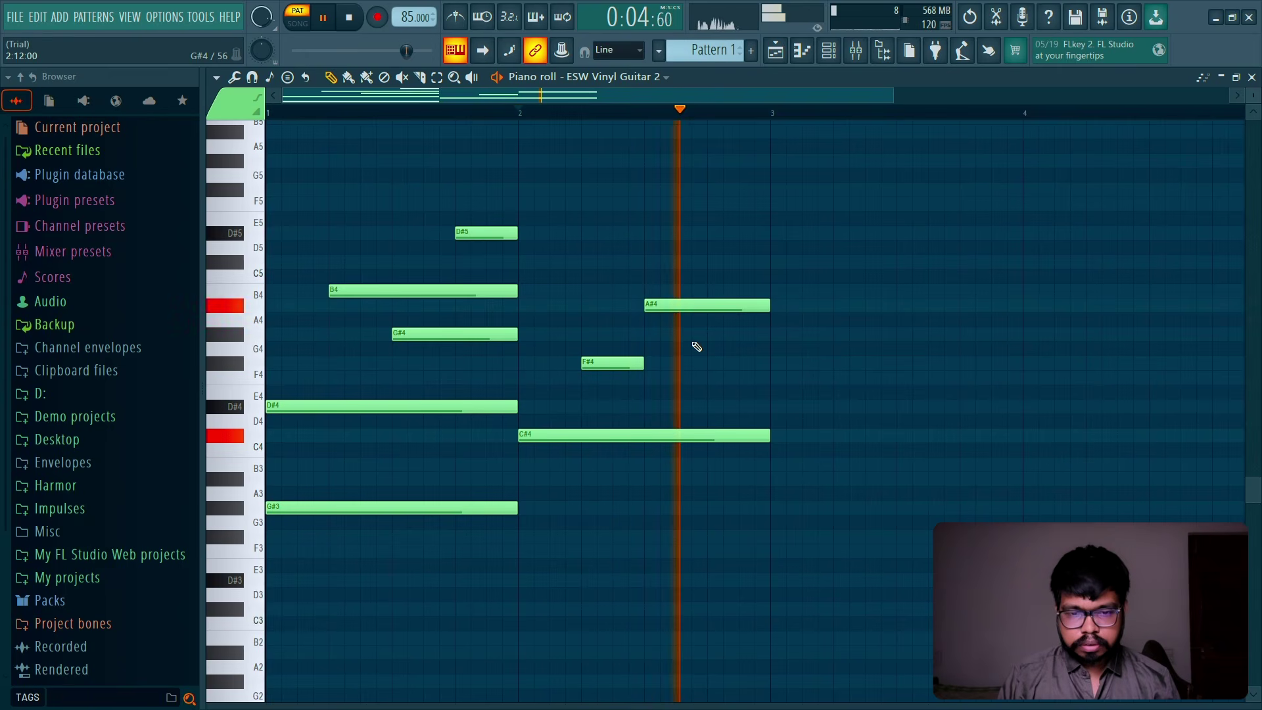
pyautogui.press('space')
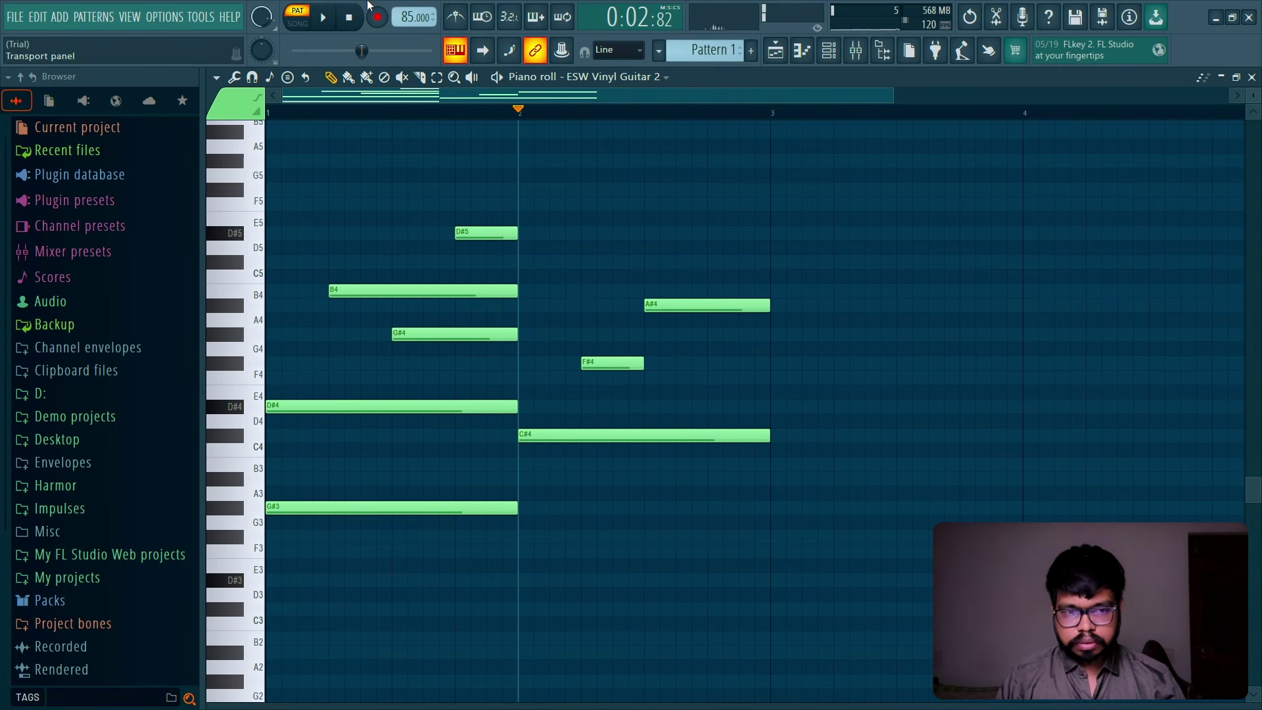
pyautogui.press('Home')
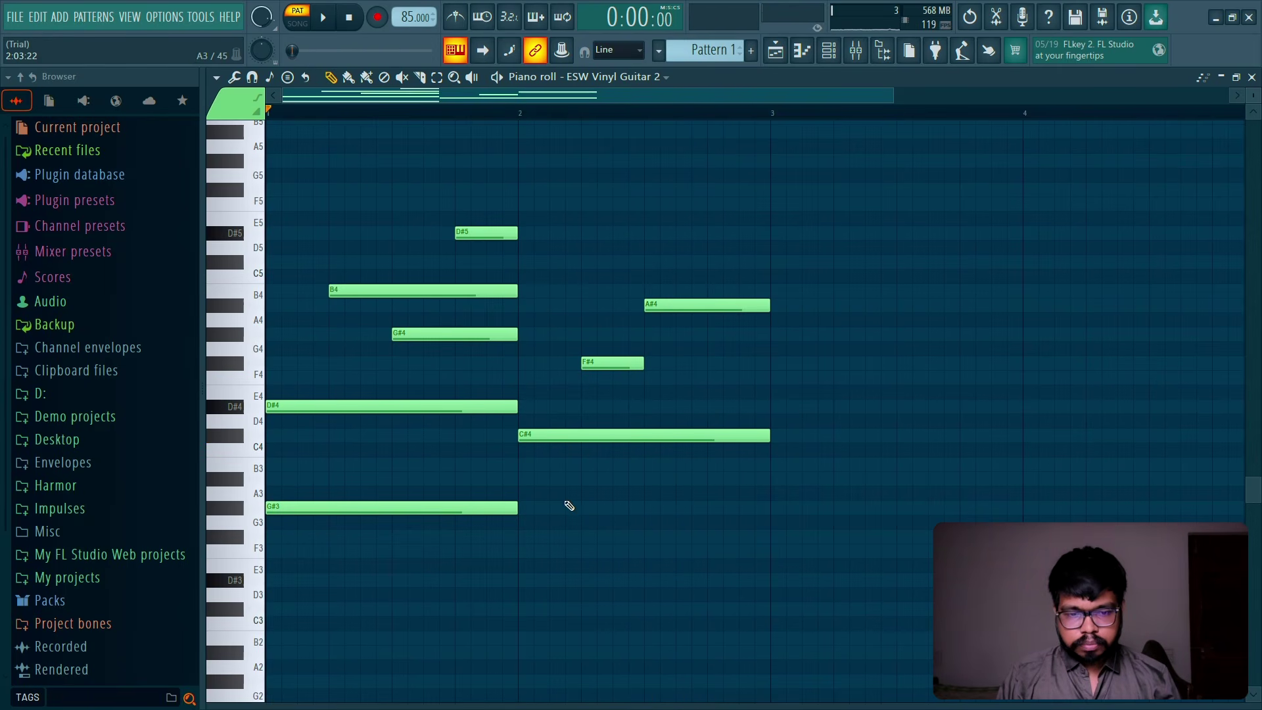
# Step: Add an F#3 bass note filling the second bar and play the pattern
pyautogui.click(533, 536)
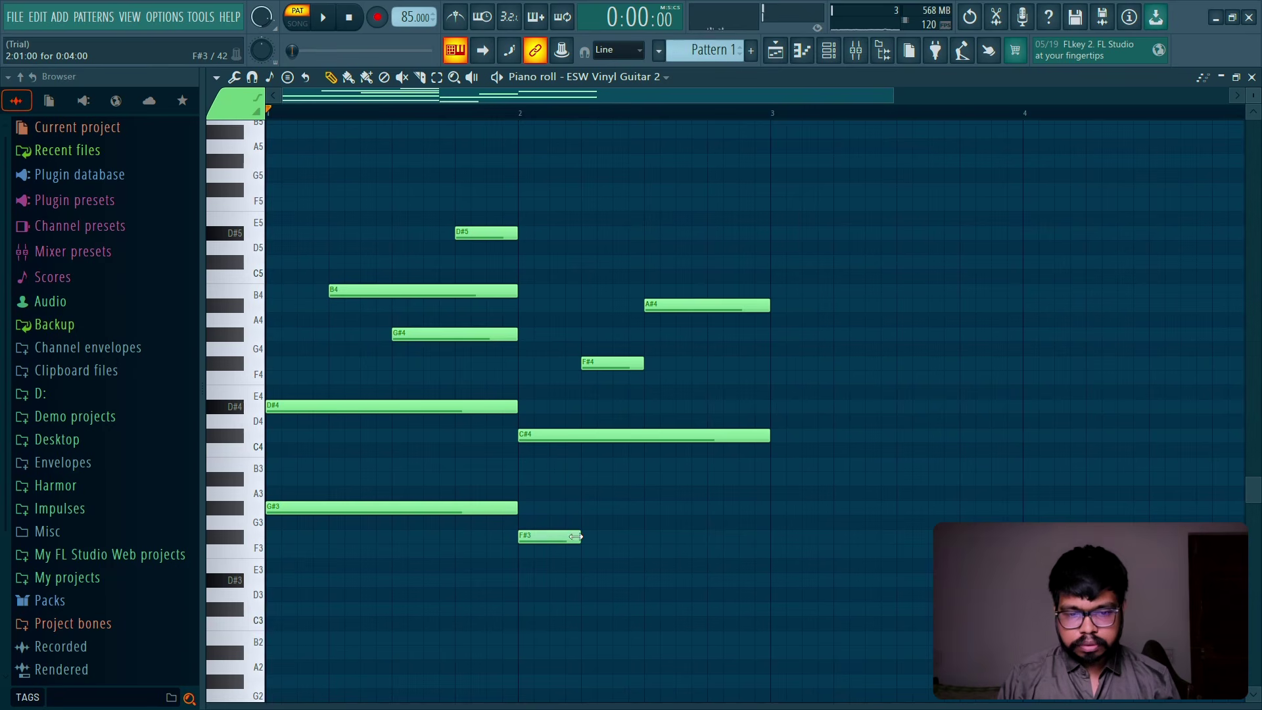
pyautogui.moveTo(576, 537); pyautogui.dragTo(770, 536)
pyautogui.press('space')
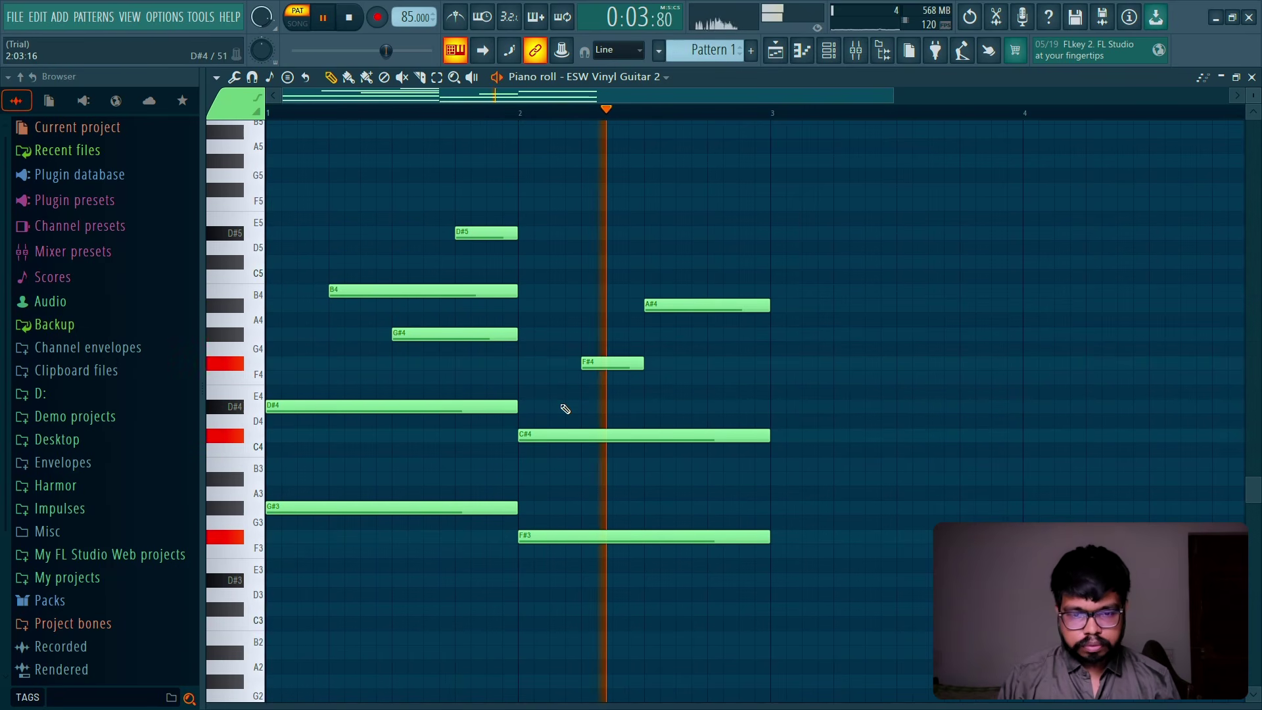
pyautogui.press('space')
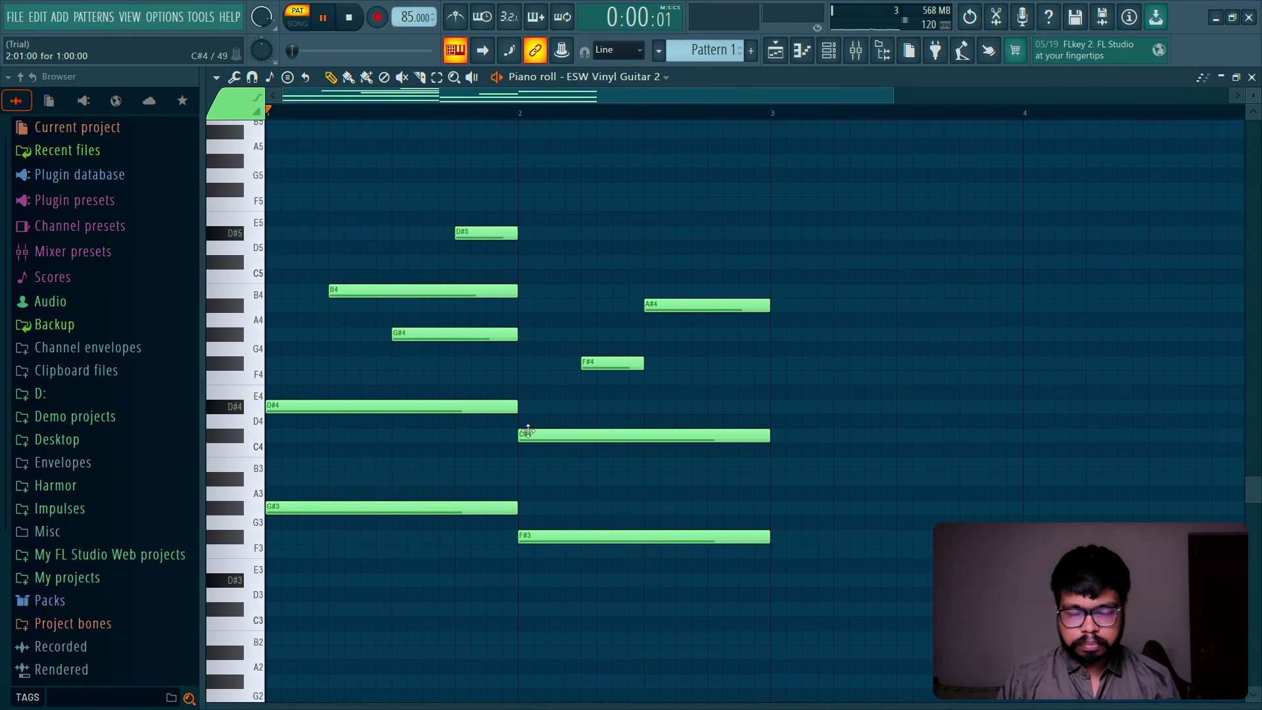
# Step: Try starting the C#4 note half a beat into the second bar, play it, and return its start to the bar line
pyautogui.press('space')
pyautogui.moveTo(520, 435); pyautogui.dragTo(550, 435)
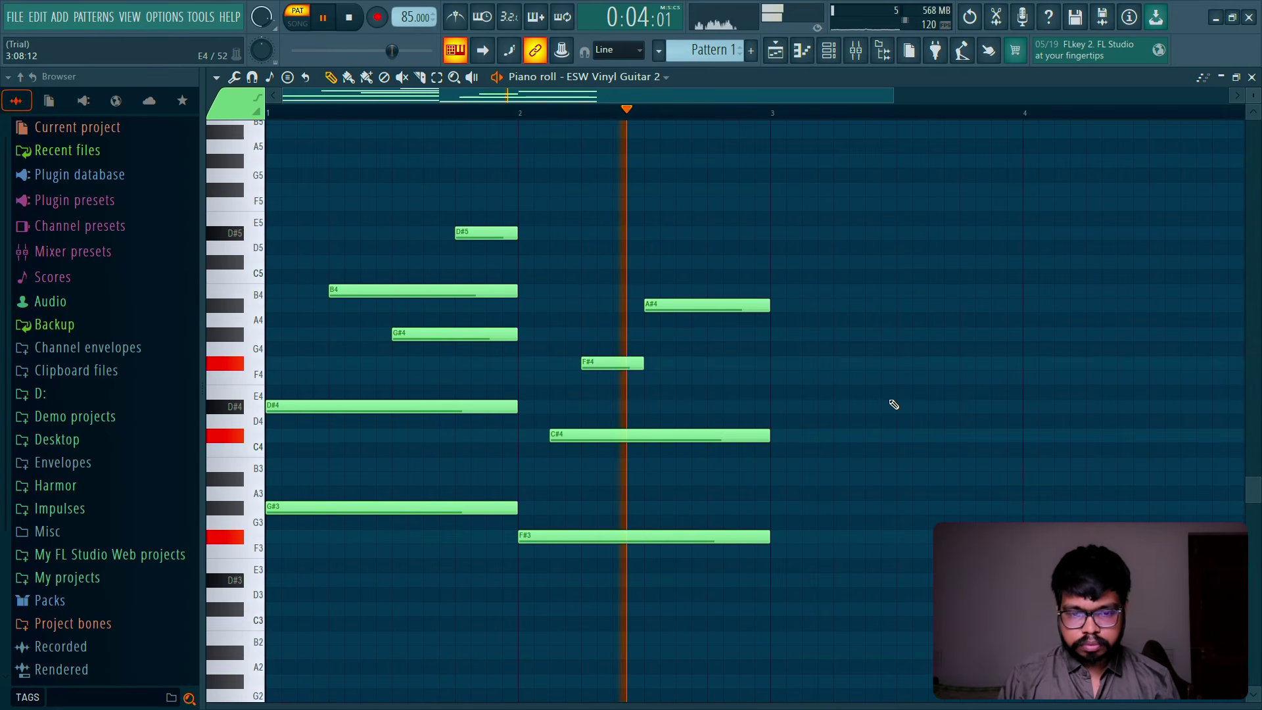
pyautogui.press('space')
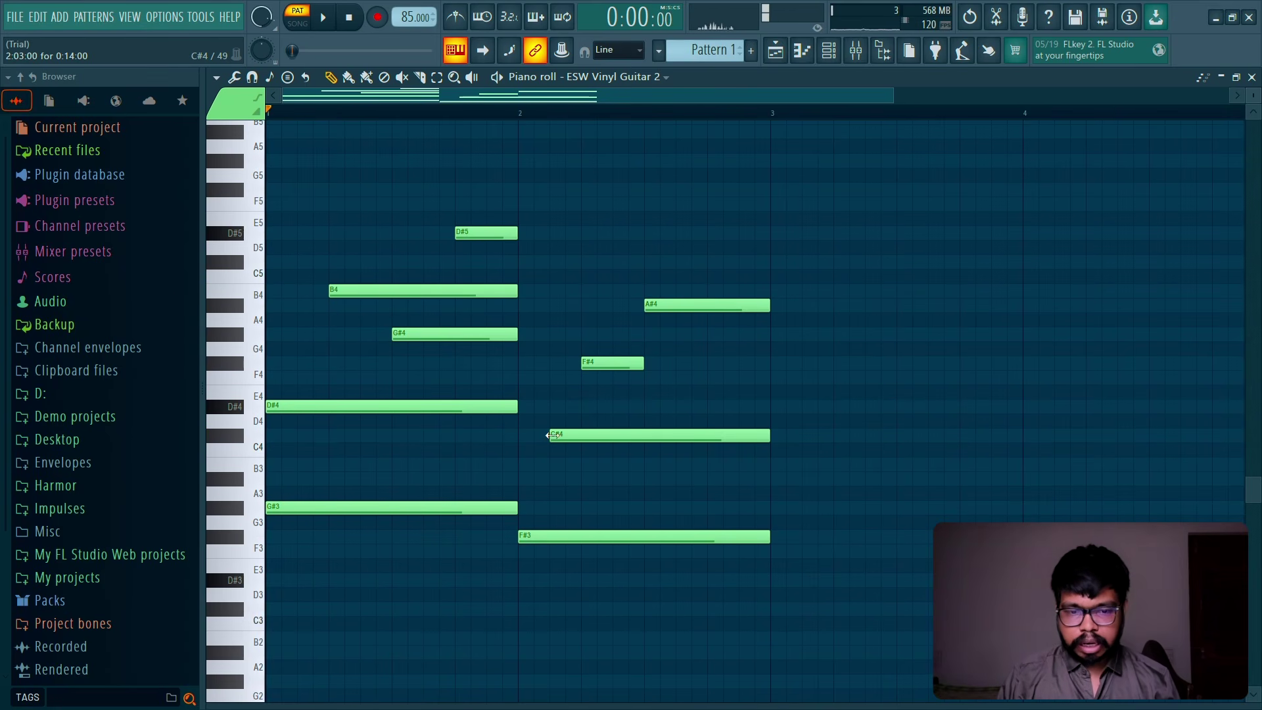
pyautogui.moveTo(519, 440); pyautogui.dragTo(549, 430)
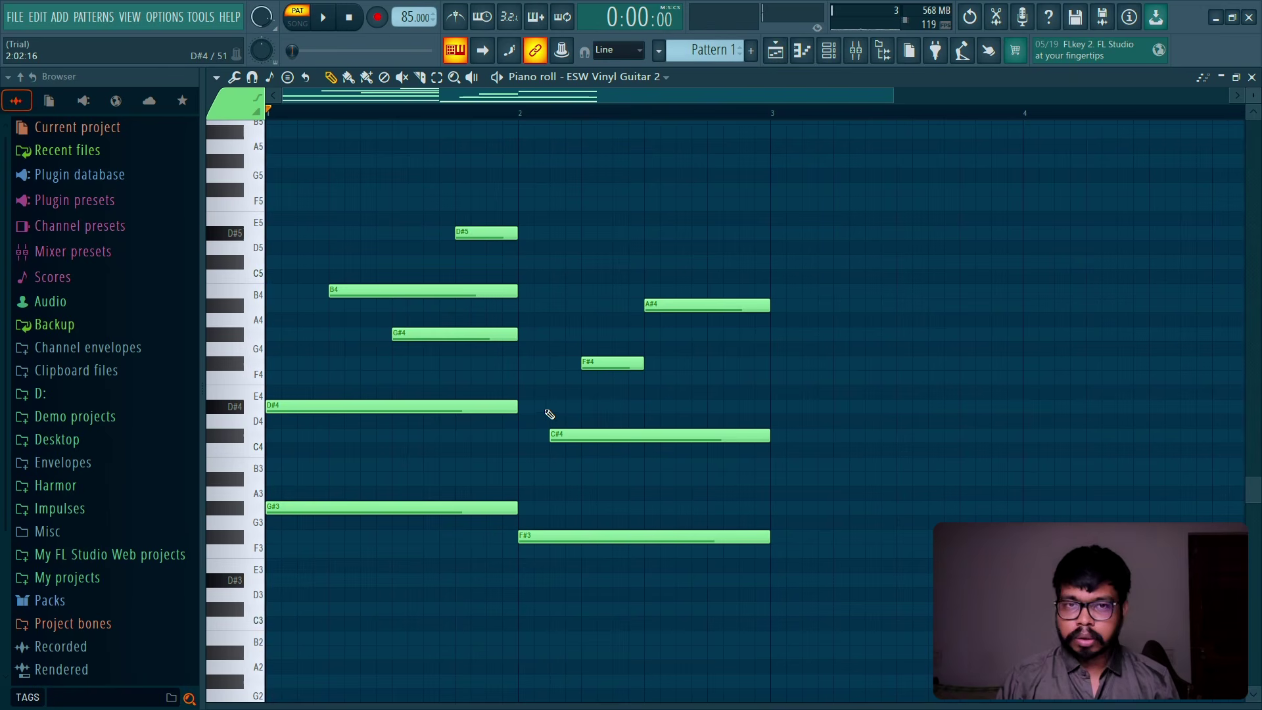
pyautogui.press('space')
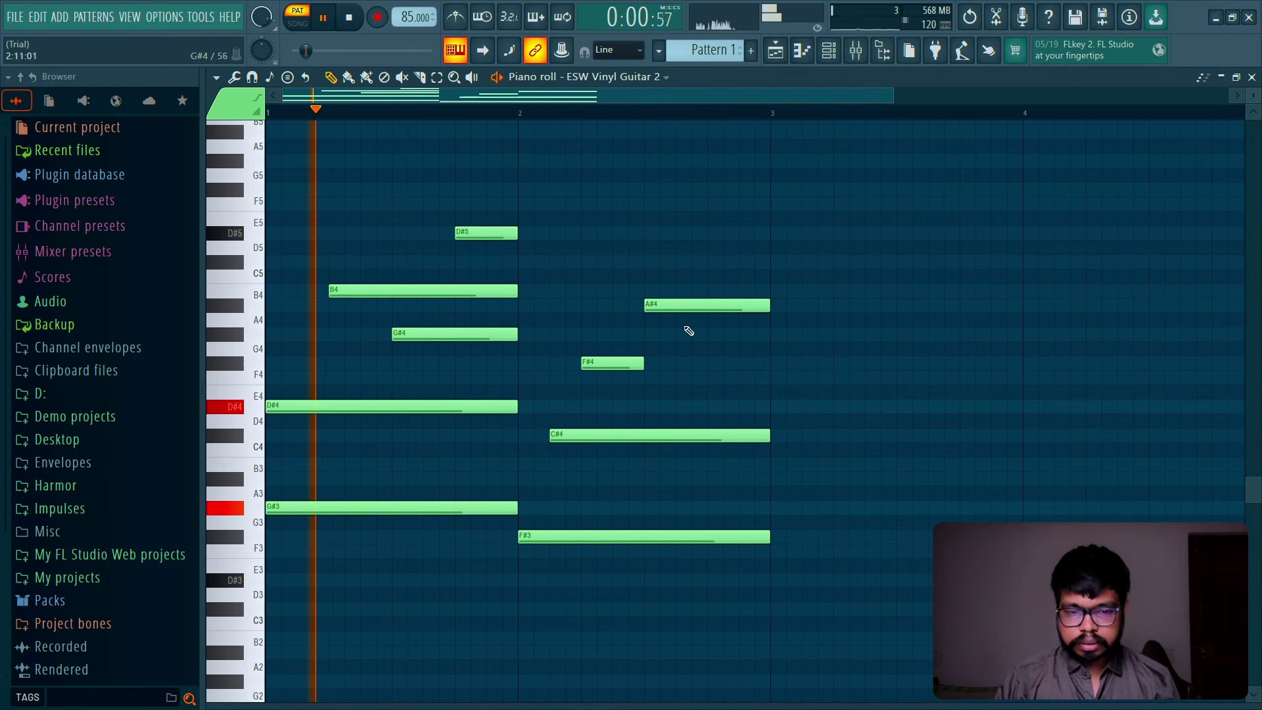
pyautogui.moveTo(550, 436); pyautogui.dragTo(521, 436)
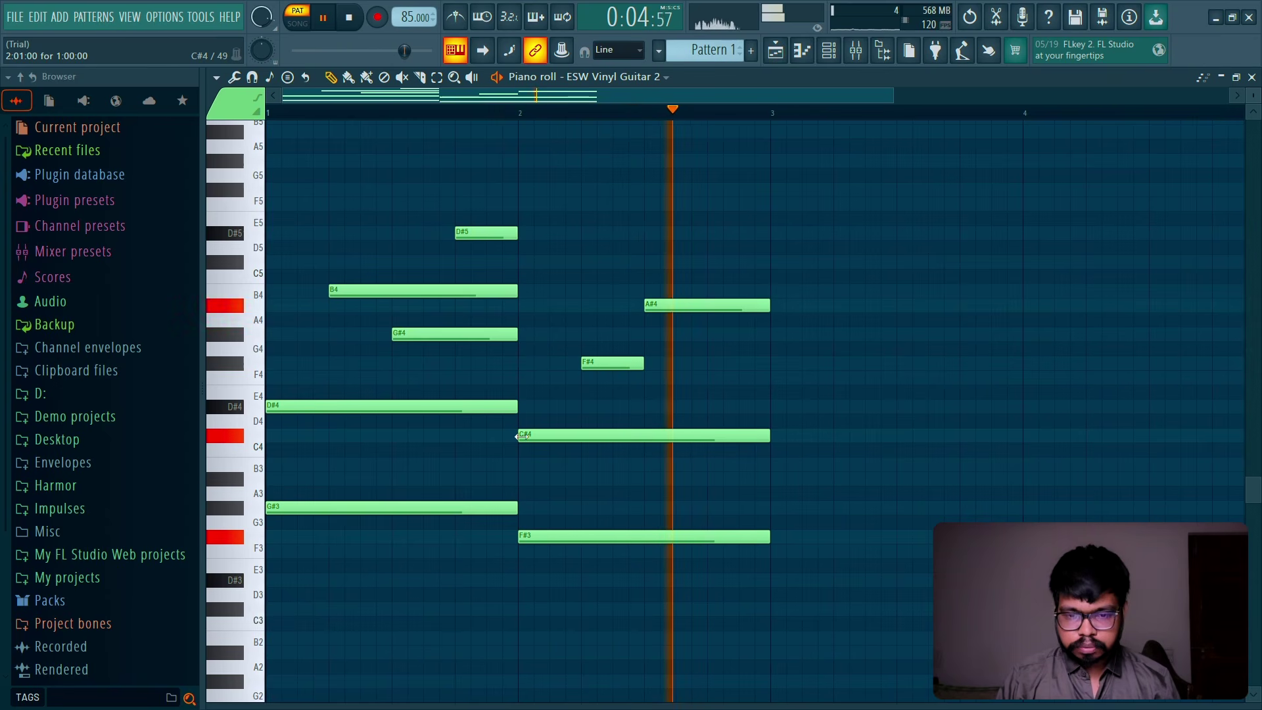
pyautogui.press('space')
pyautogui.moveTo(535, 333); pyautogui.dragTo(543, 521)
pyautogui.click(527, 451)
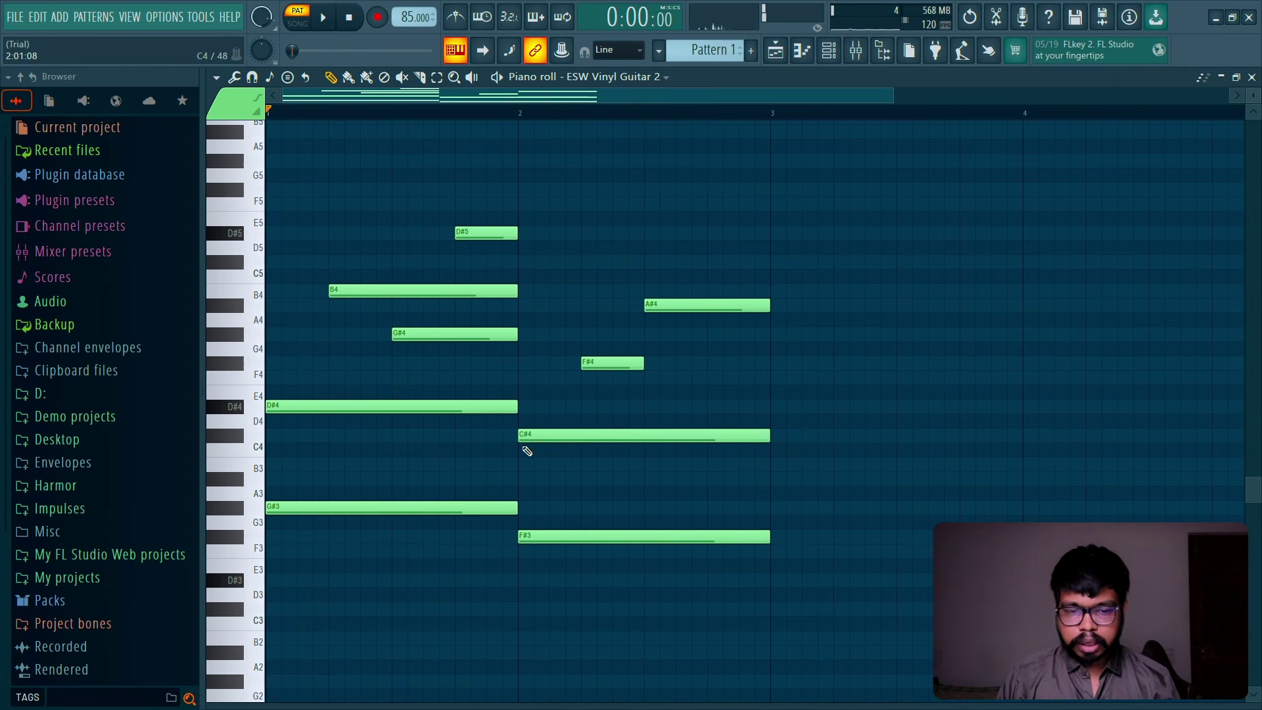
# Step: Trim the start of the C#4 note to half a beat into the second bar and play the pattern
pyautogui.moveTo(525, 442); pyautogui.dragTo(552, 427)
pyautogui.press('space')
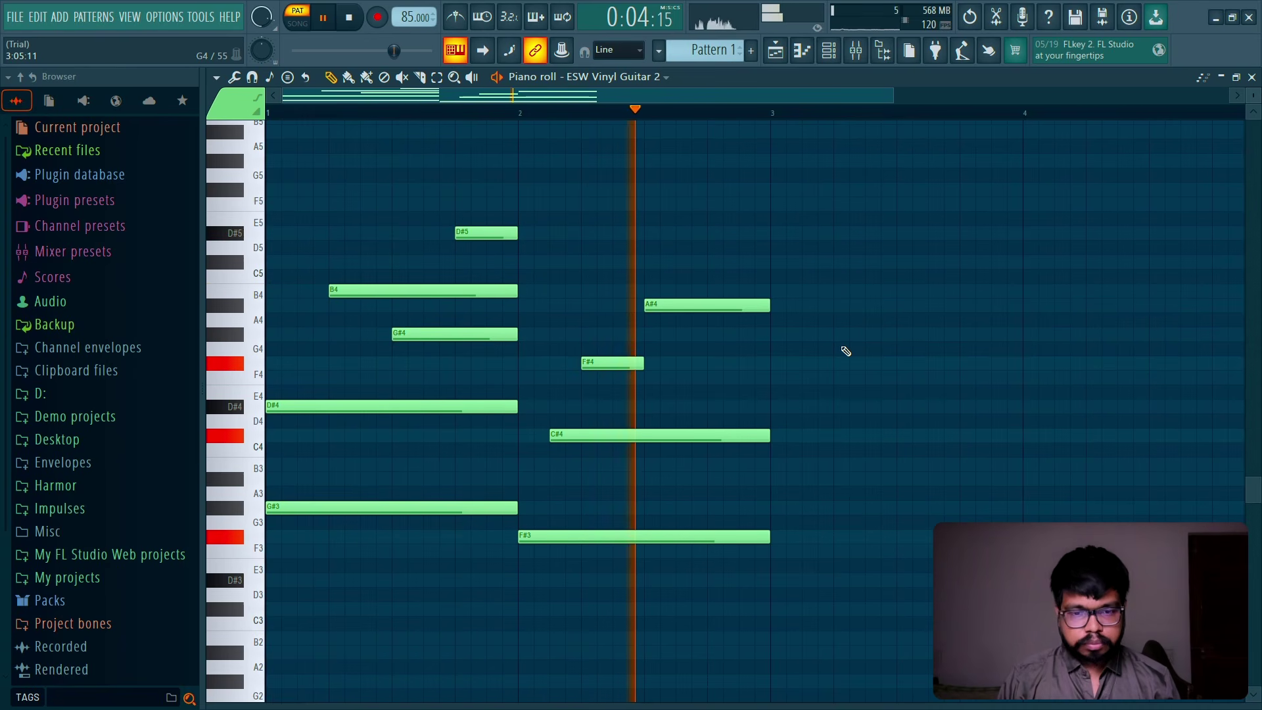
pyautogui.press('space')
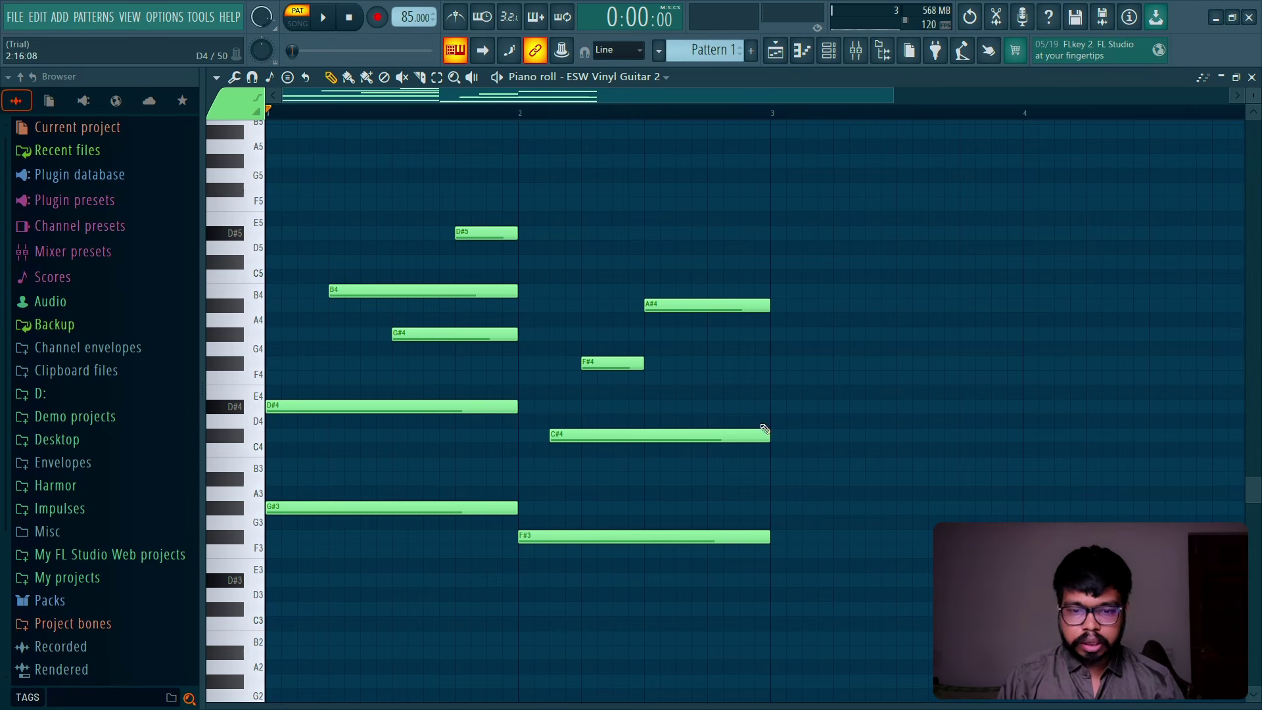
# Step: Turn off resizing notes from the left and test it on the second bar's C#4 note
pyautogui.moveTo(770, 432)
pyautogui.mouseDown()
pyautogui.moveTo(712, 423)
pyautogui.moveTo(859, 414)
pyautogui.moveTo(837, 431)
pyautogui.moveTo(860, 420)
pyautogui.moveTo(781, 424)
pyautogui.mouseUp()
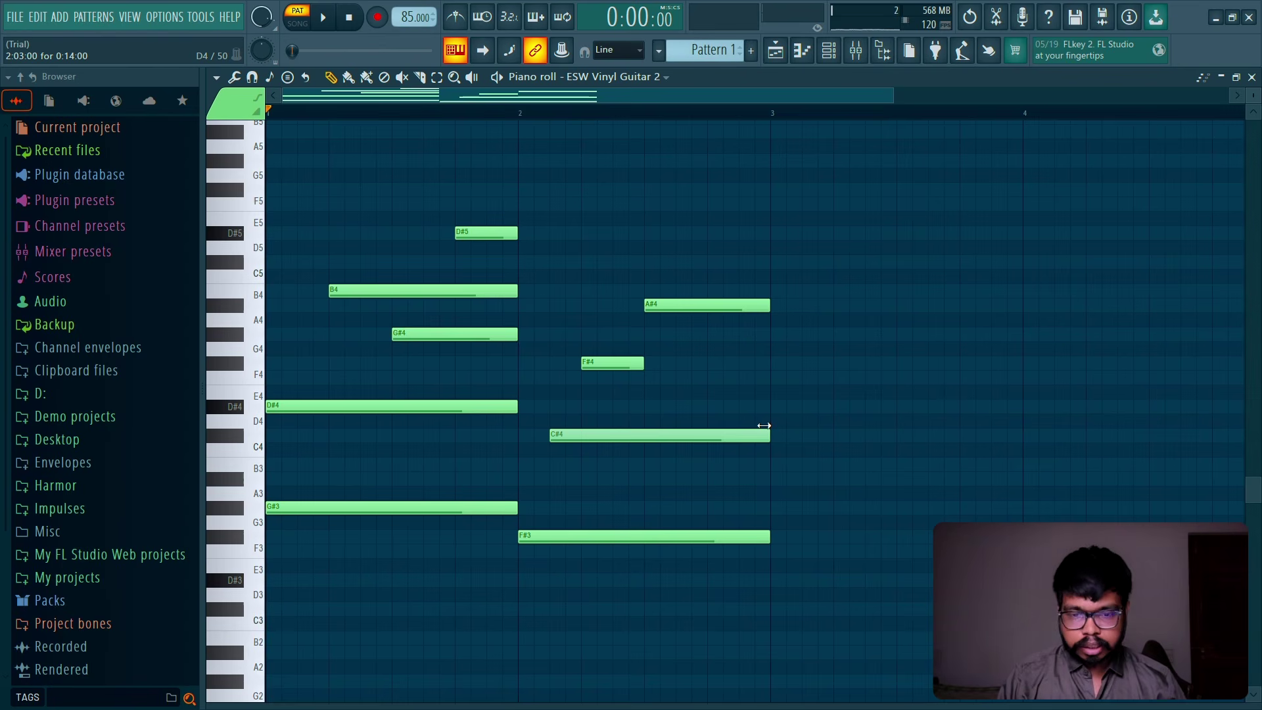
pyautogui.moveTo(546, 436)
pyautogui.mouseDown()
pyautogui.moveTo(468, 436)
pyautogui.moveTo(549, 441)
pyautogui.mouseUp()
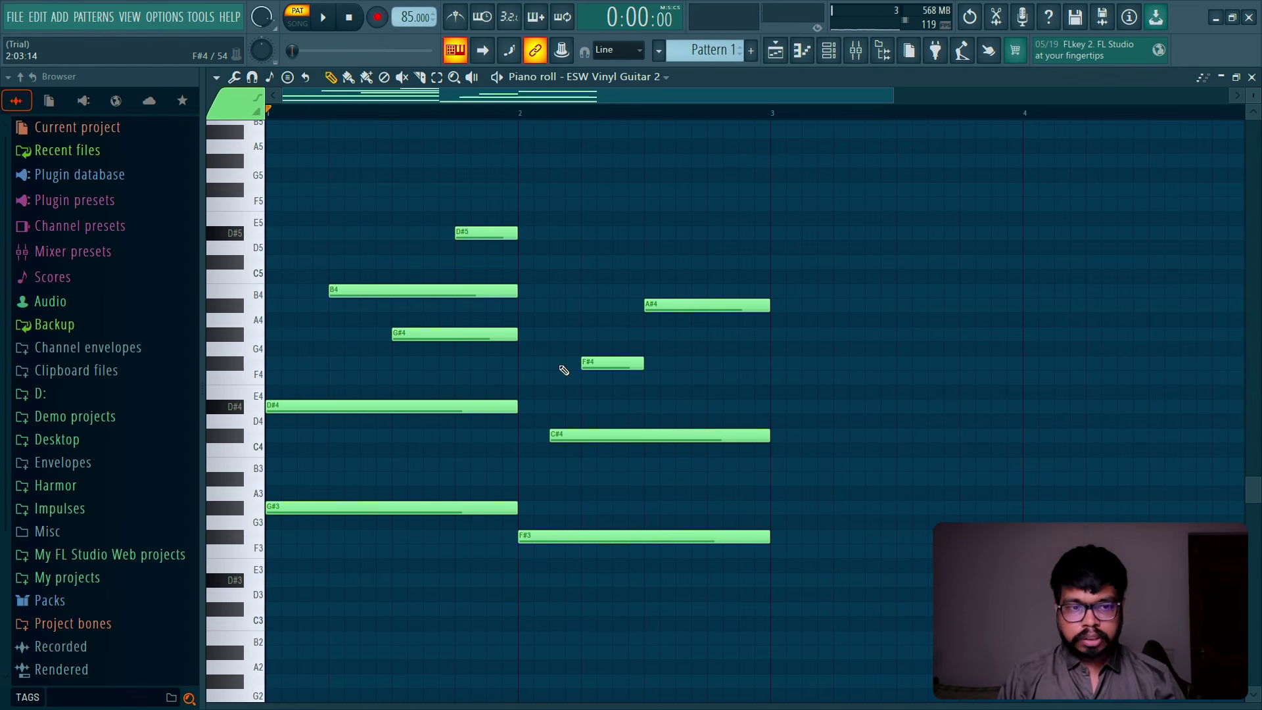
pyautogui.click(217, 77)
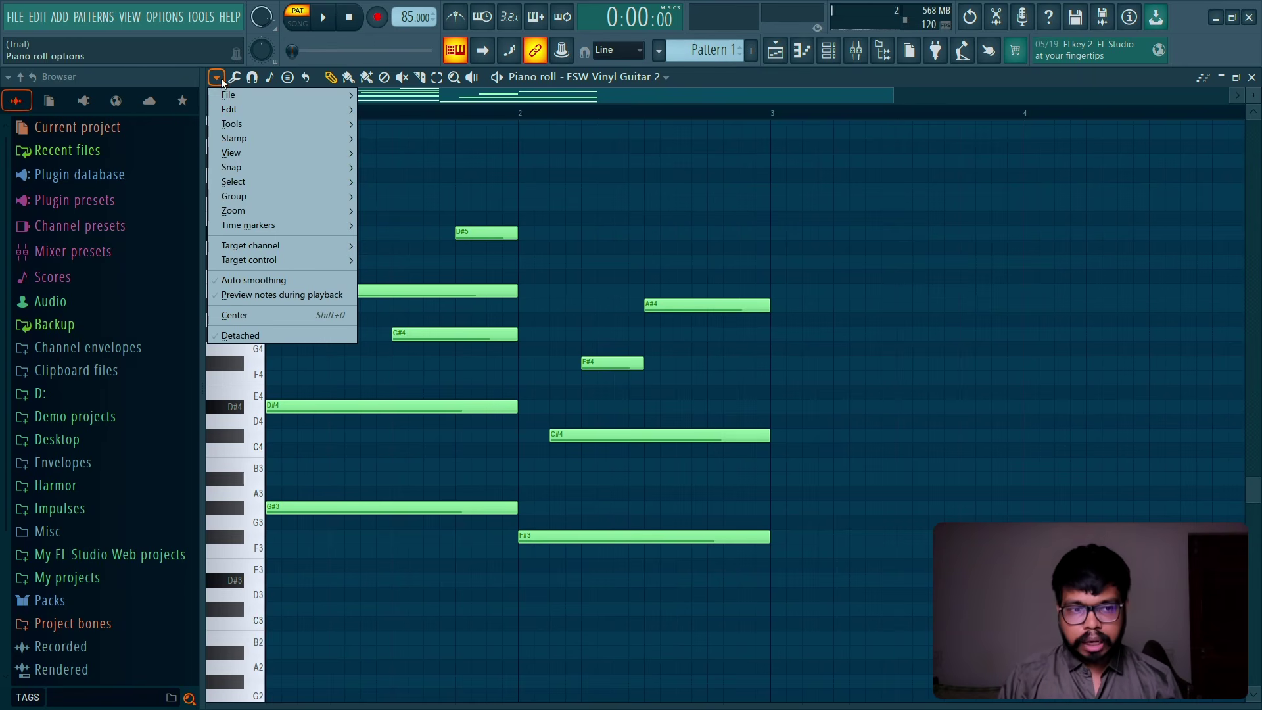
pyautogui.moveTo(270, 112)
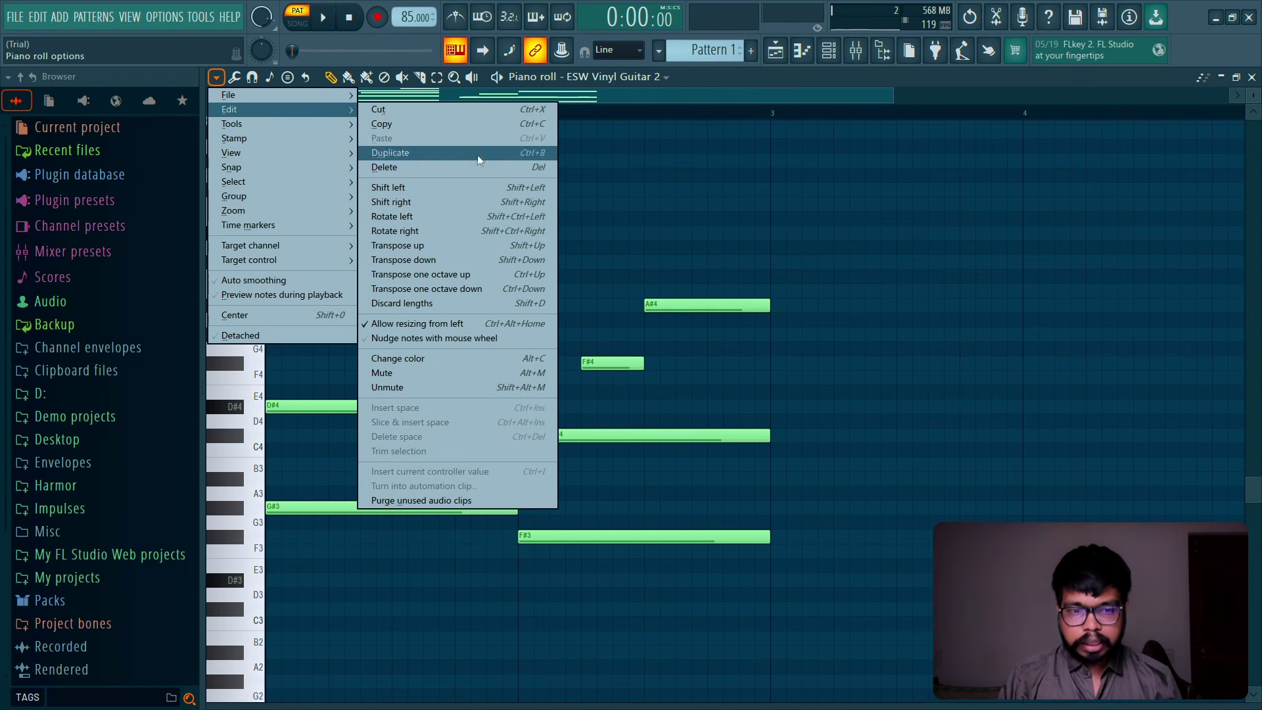
pyautogui.click(494, 322)
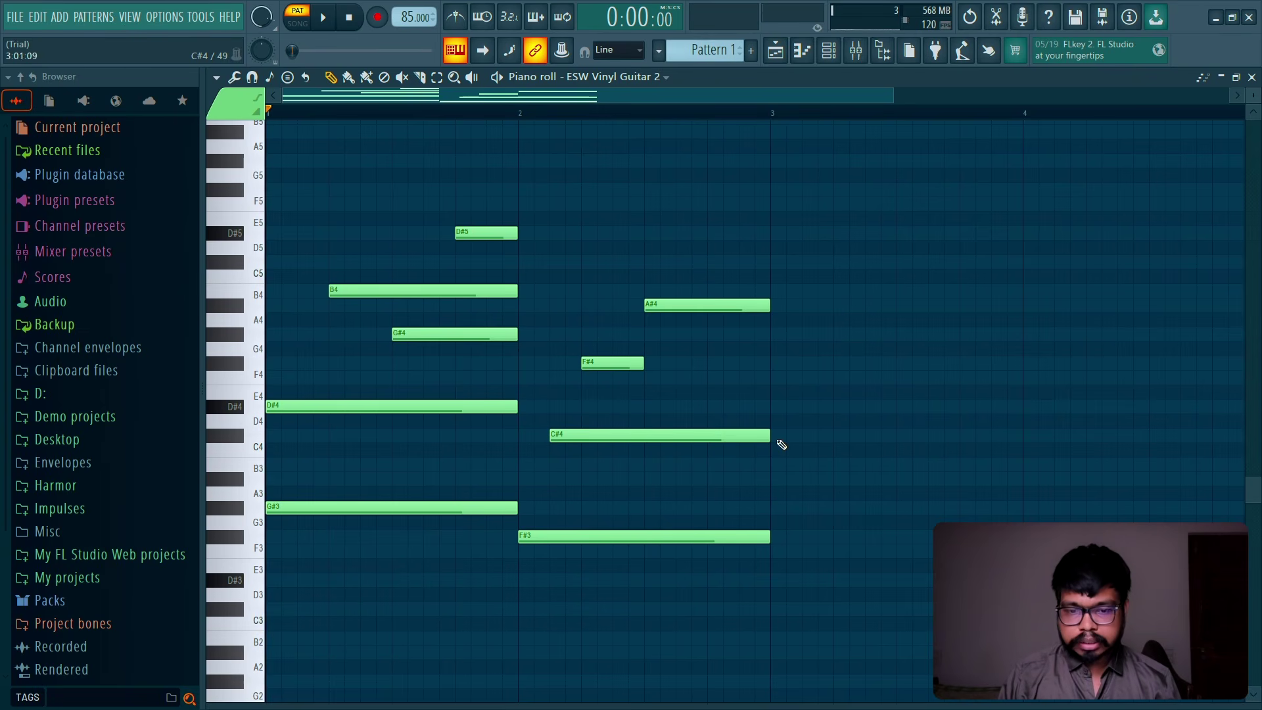
pyautogui.moveTo(769, 437)
pyautogui.mouseDown()
pyautogui.moveTo(675, 437)
pyautogui.moveTo(770, 436)
pyautogui.mouseUp()
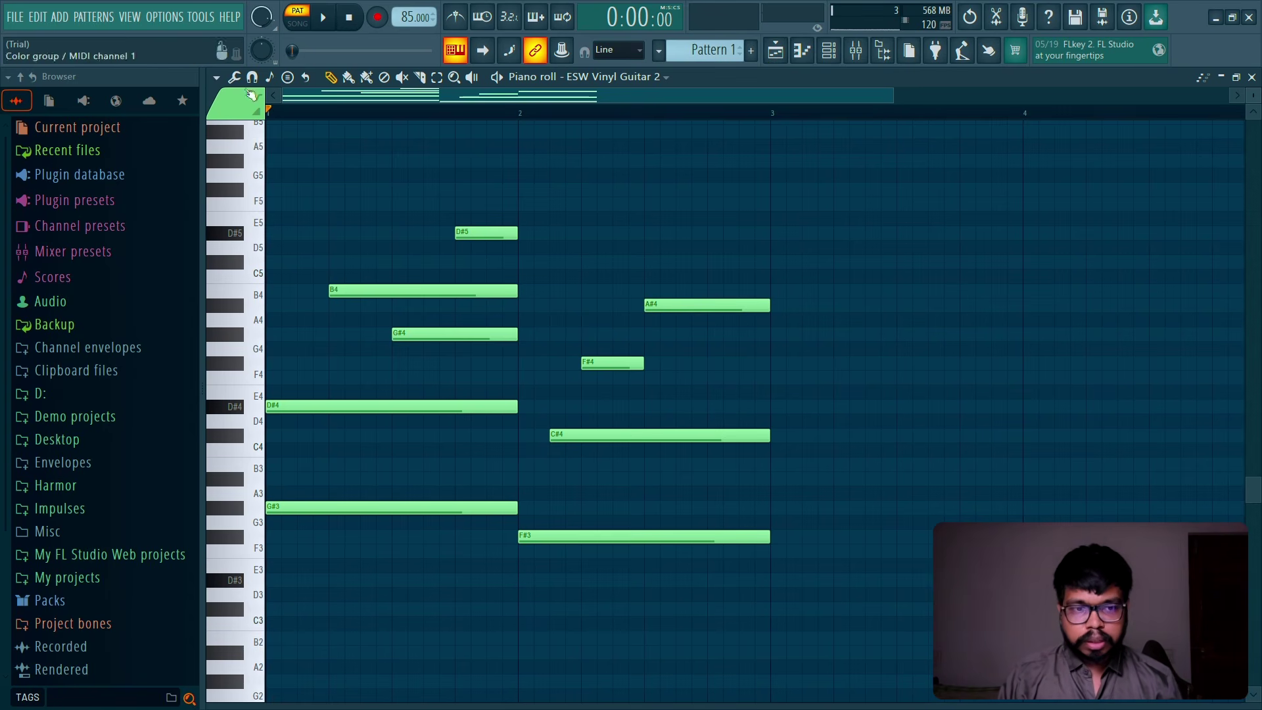
# Step: Turn resizing notes from the left back on and test it at the start of the second bar's A#4 note
pyautogui.click(217, 78)
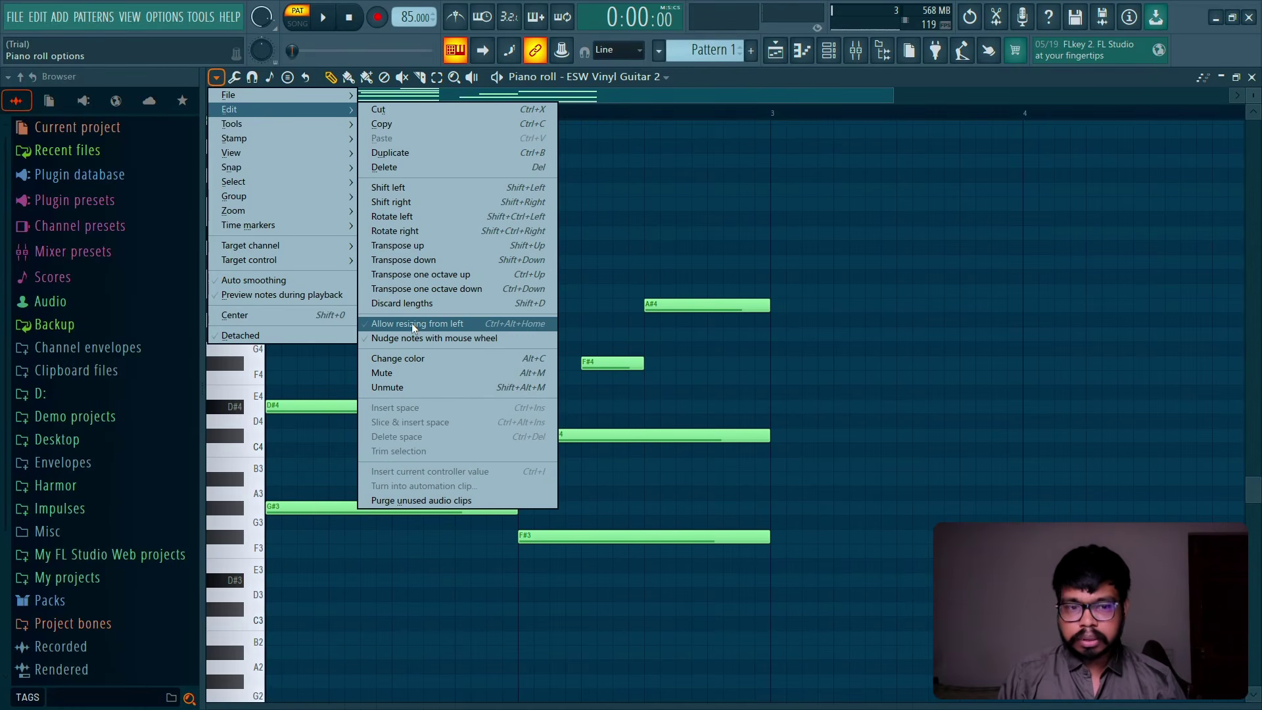
pyautogui.click(412, 324)
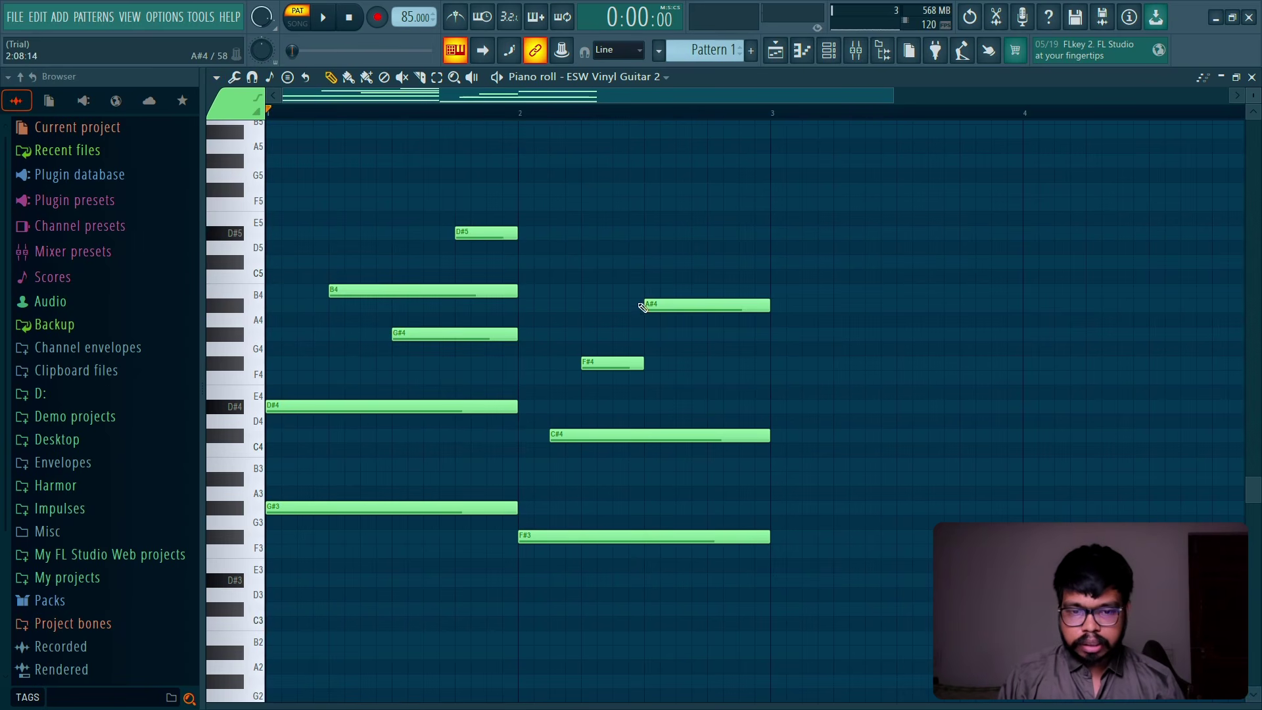
pyautogui.moveTo(643, 304)
pyautogui.mouseDown()
pyautogui.moveTo(608, 305)
pyautogui.moveTo(643, 308)
pyautogui.mouseUp()
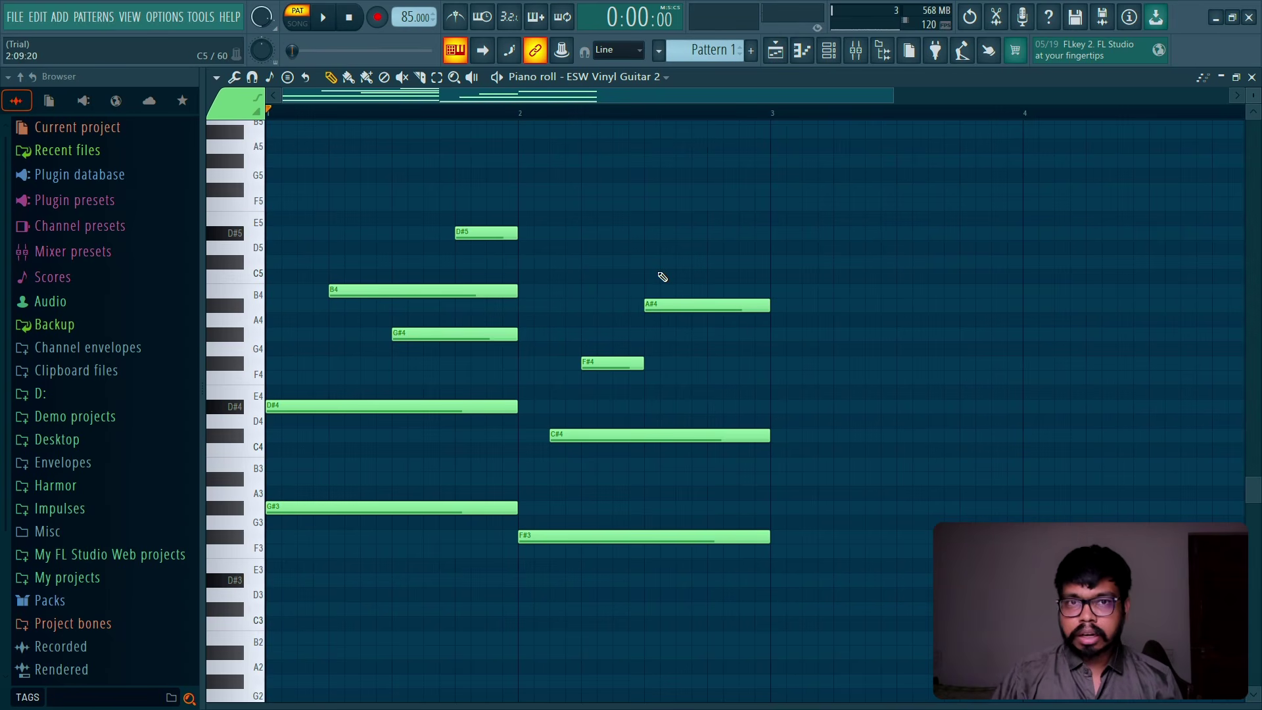
# Step: Play the two-bar pattern from the start and clear the note selection
pyautogui.press('space')
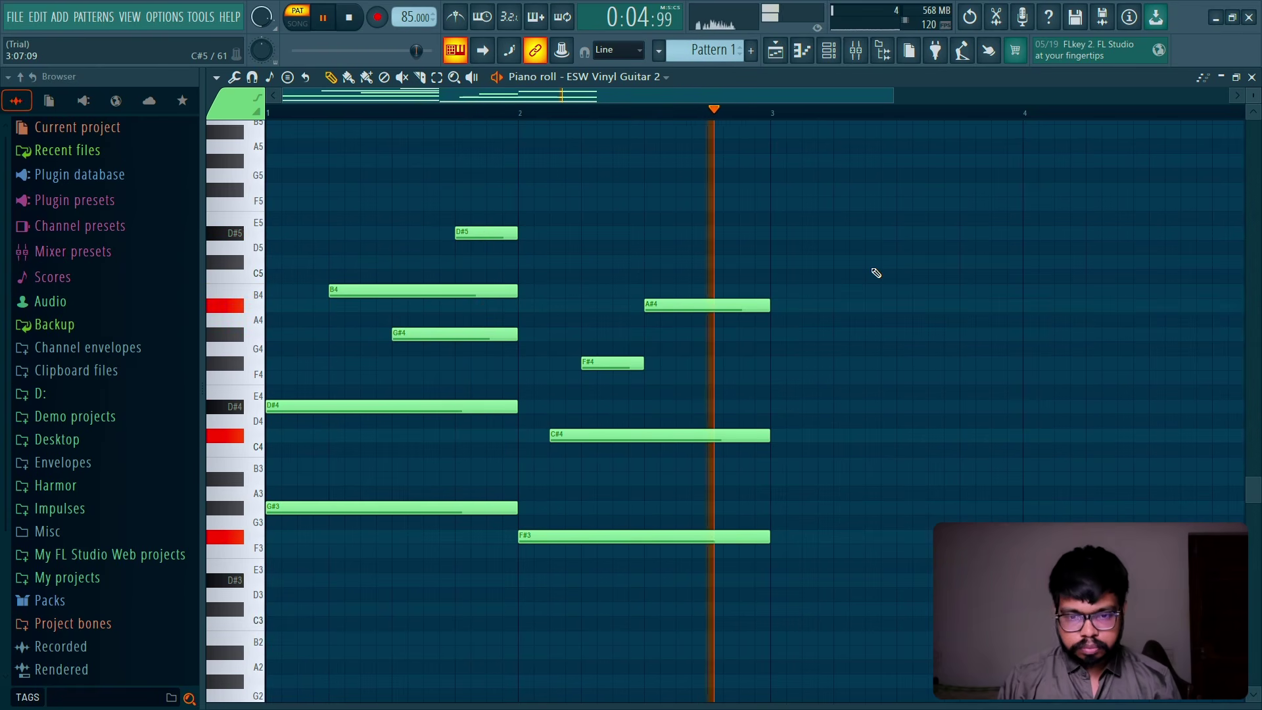
pyautogui.press('space')
pyautogui.moveTo(379, 187); pyautogui.dragTo(763, 645)
pyautogui.click(660, 248)
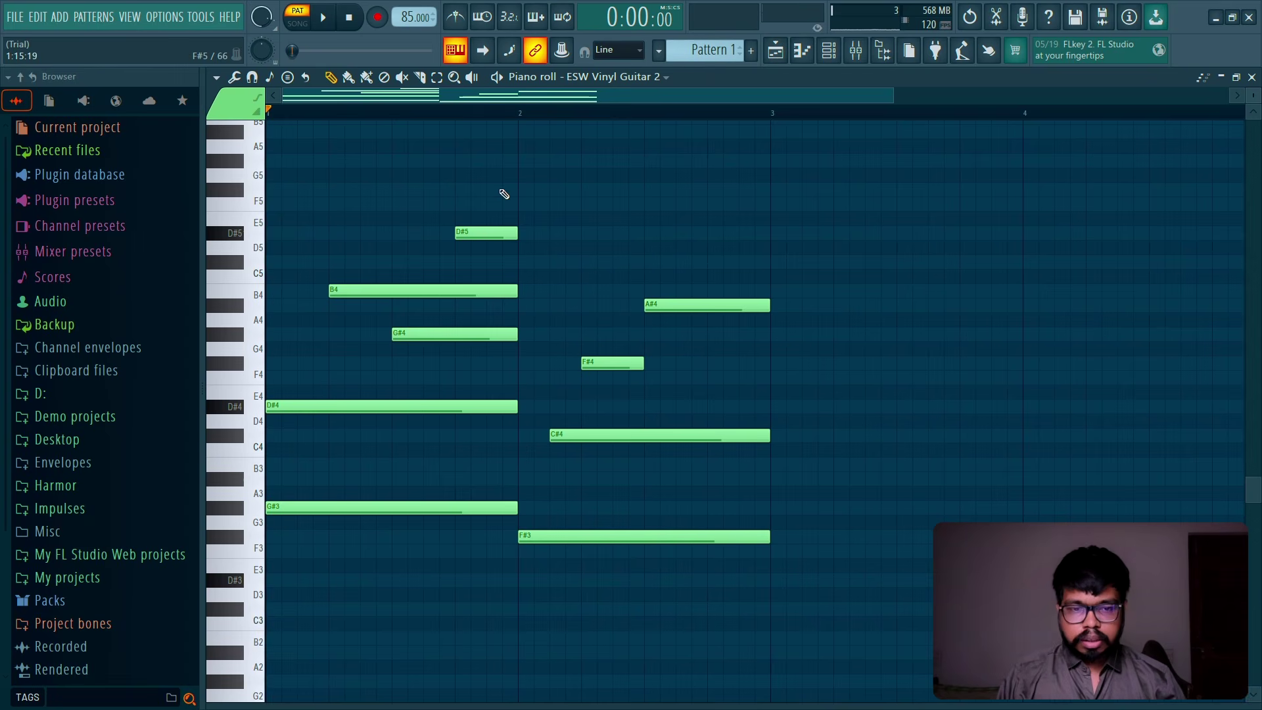
# Step: Copy the first bar's chord into the third bar and move the copy down until its bass note is F3
pyautogui.moveTo(496, 183); pyautogui.dragTo(293, 533)
pyautogui.moveTo(291, 406); pyautogui.dragTo(794, 402)
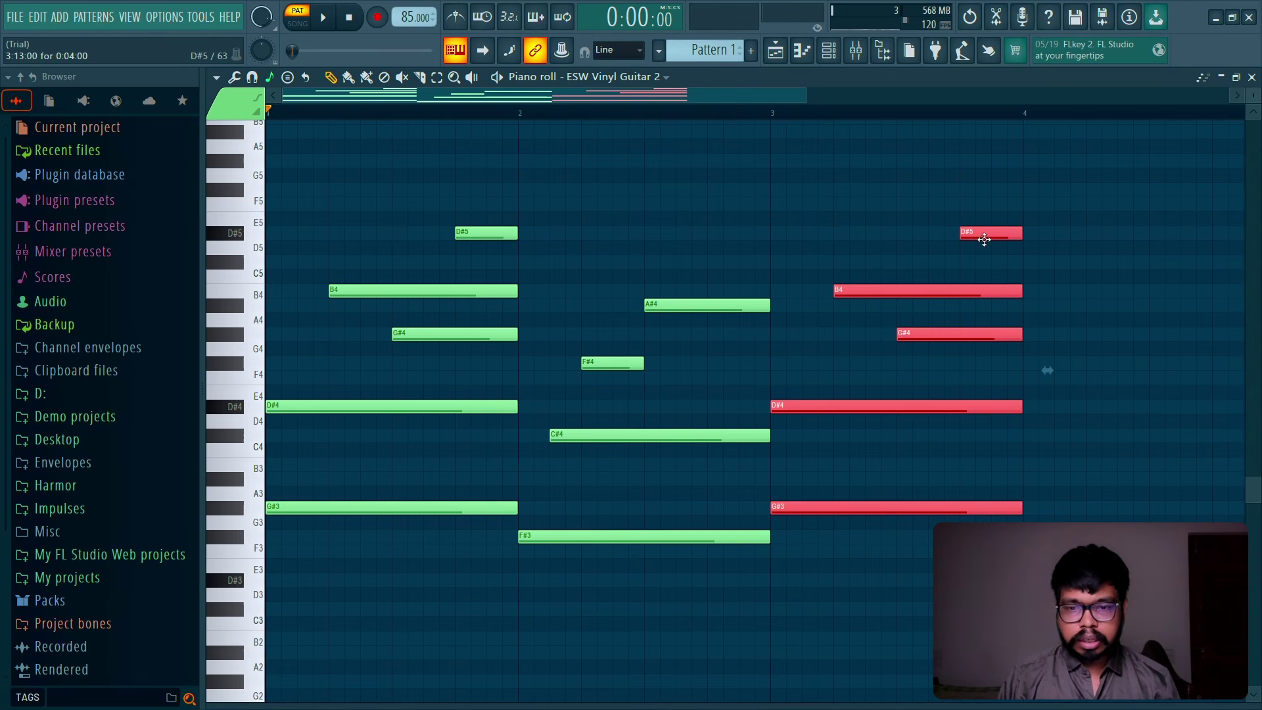
pyautogui.moveTo(929, 293)
pyautogui.mouseDown()
pyautogui.moveTo(928, 375)
pyautogui.moveTo(931, 301)
pyautogui.mouseUp()
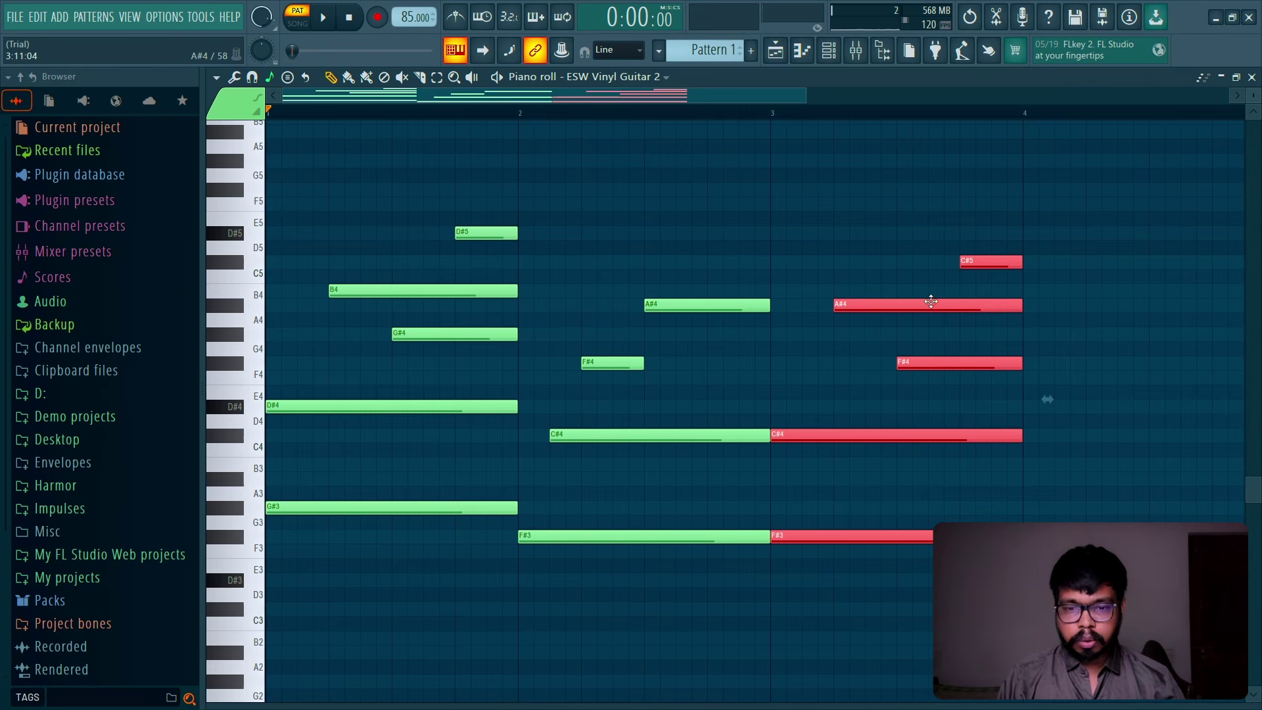
pyautogui.moveTo(931, 326); pyautogui.dragTo(929, 347)
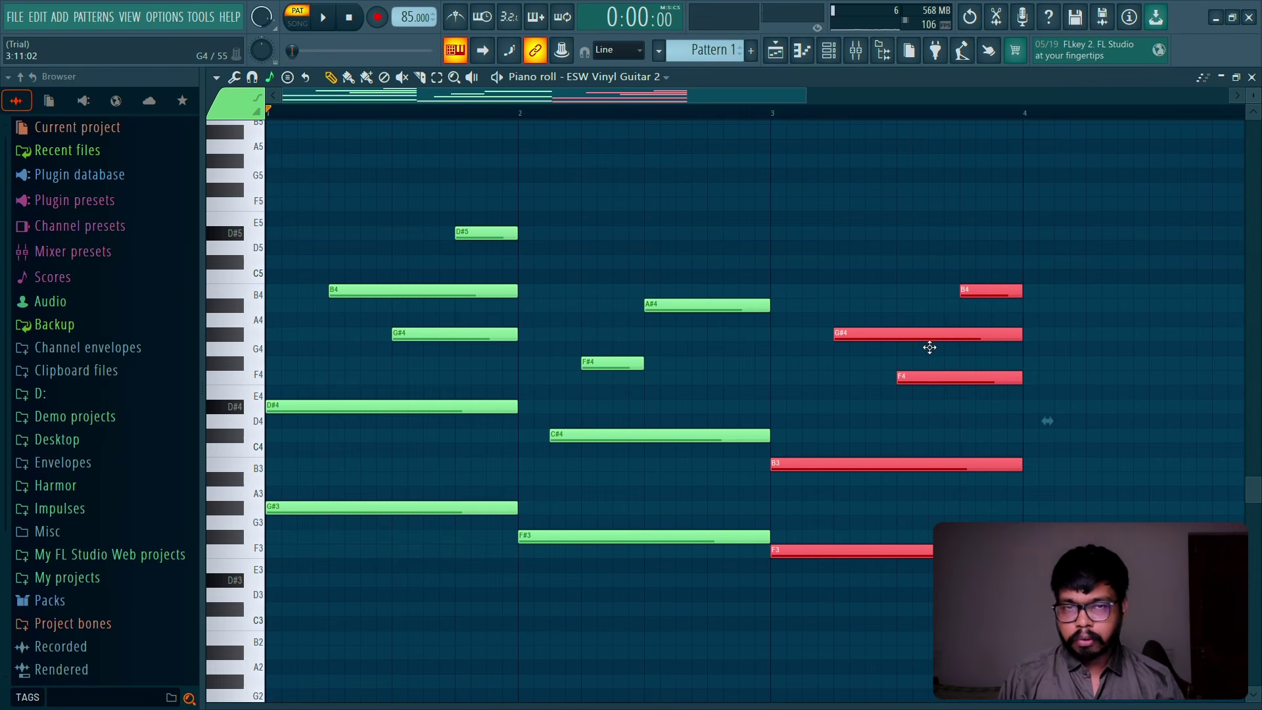
pyautogui.click(905, 268)
# Step: Compare the D#4, C#4 and B3 notes across the three bars and play the pattern from the start
pyautogui.moveTo(398, 371); pyautogui.dragTo(450, 444)
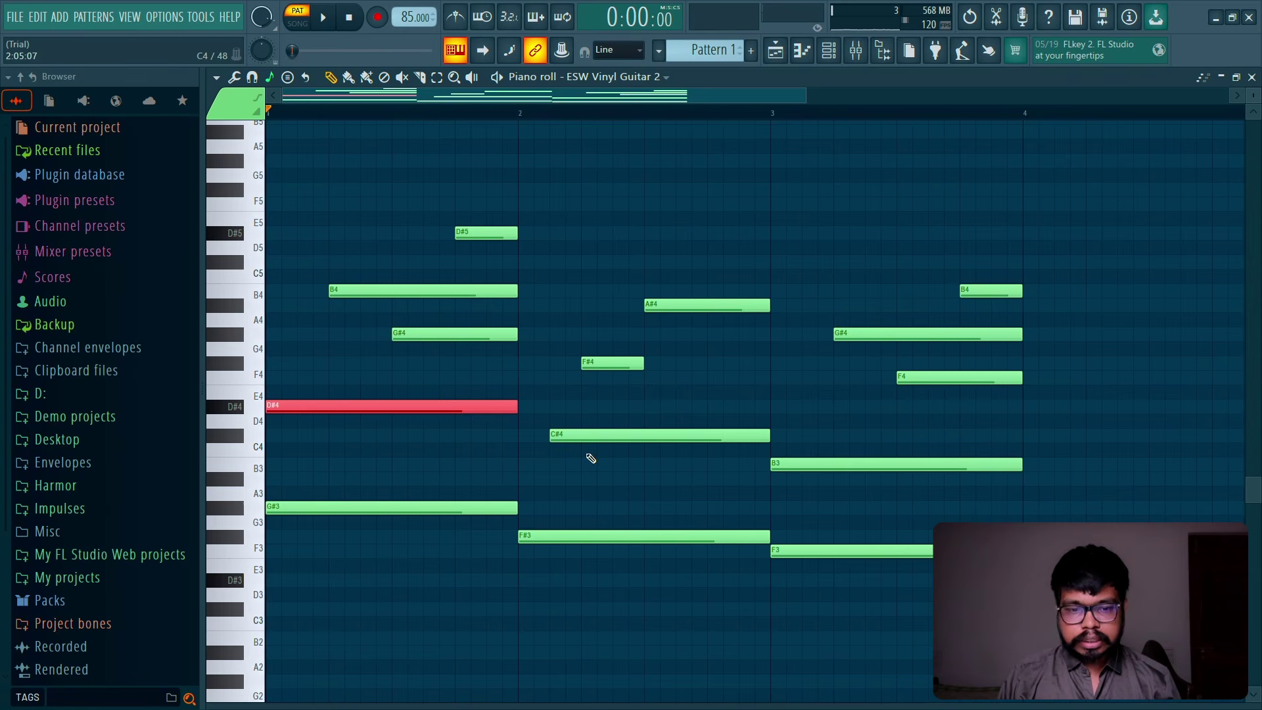
pyautogui.moveTo(569, 418); pyautogui.dragTo(617, 459)
pyautogui.click(886, 439)
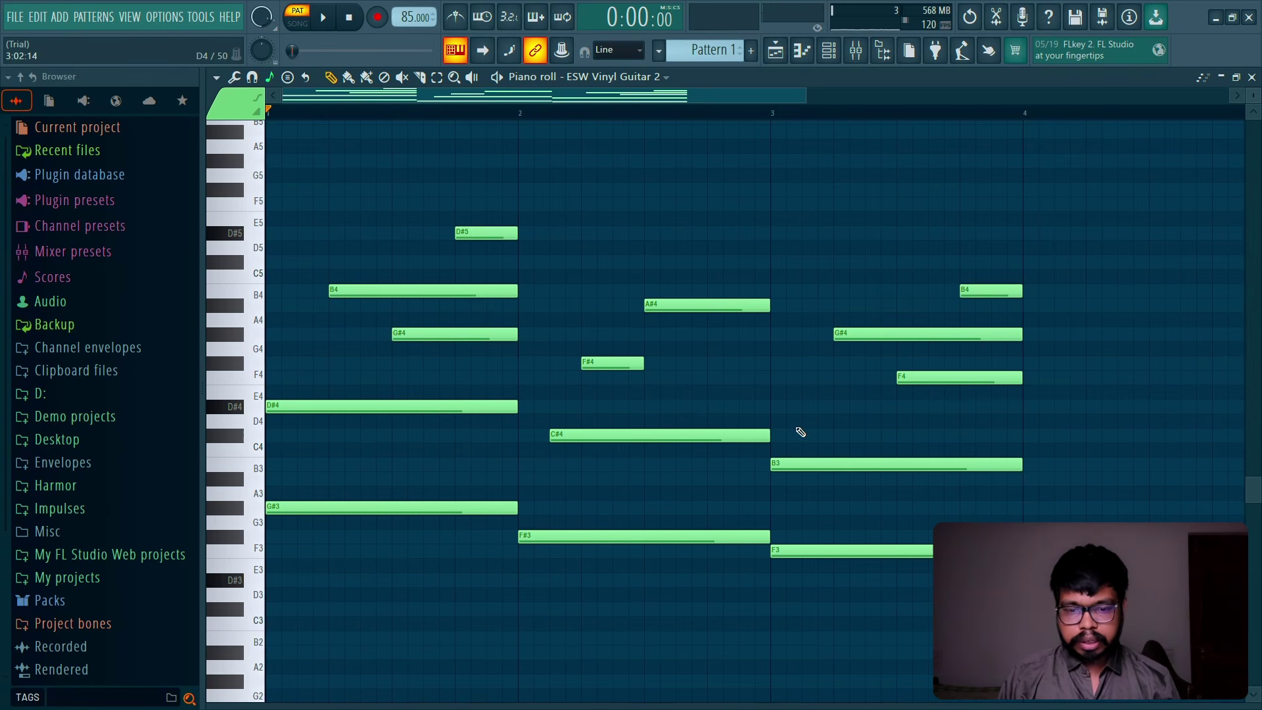
pyautogui.moveTo(798, 431); pyautogui.dragTo(789, 453)
pyautogui.click(807, 414)
pyautogui.press('space')
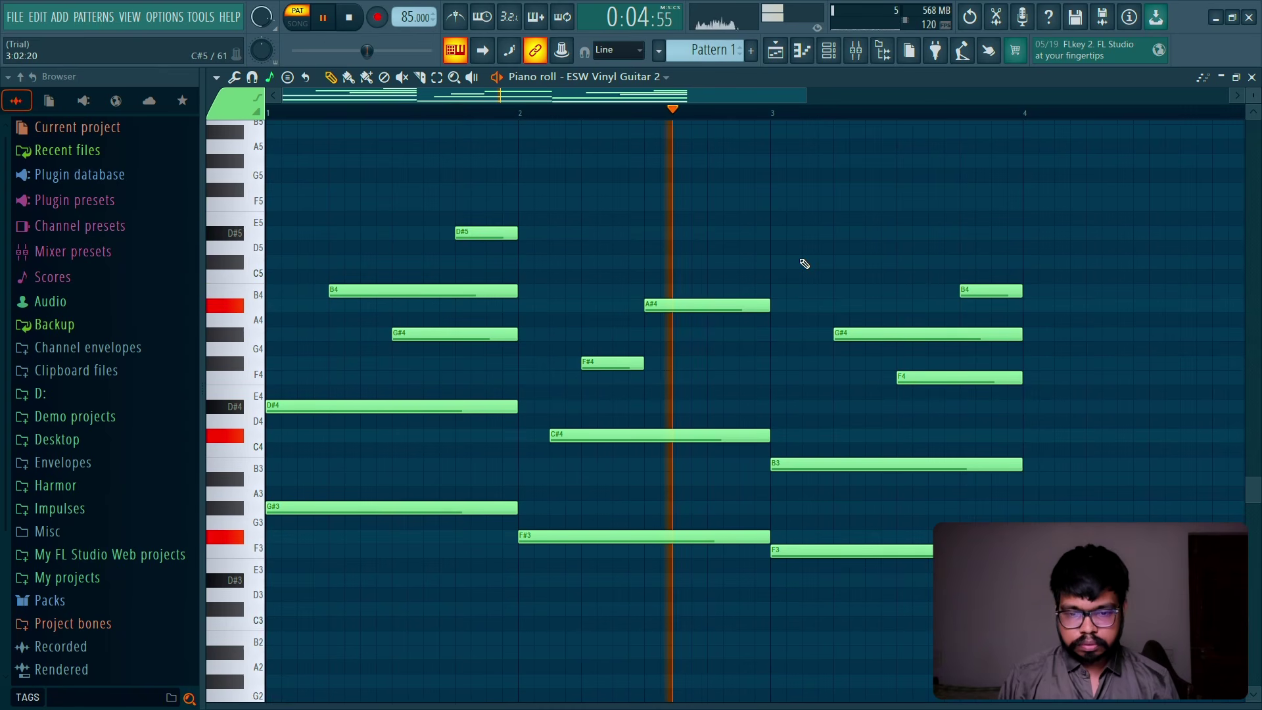
pyautogui.scroll(-3, 690, 226)
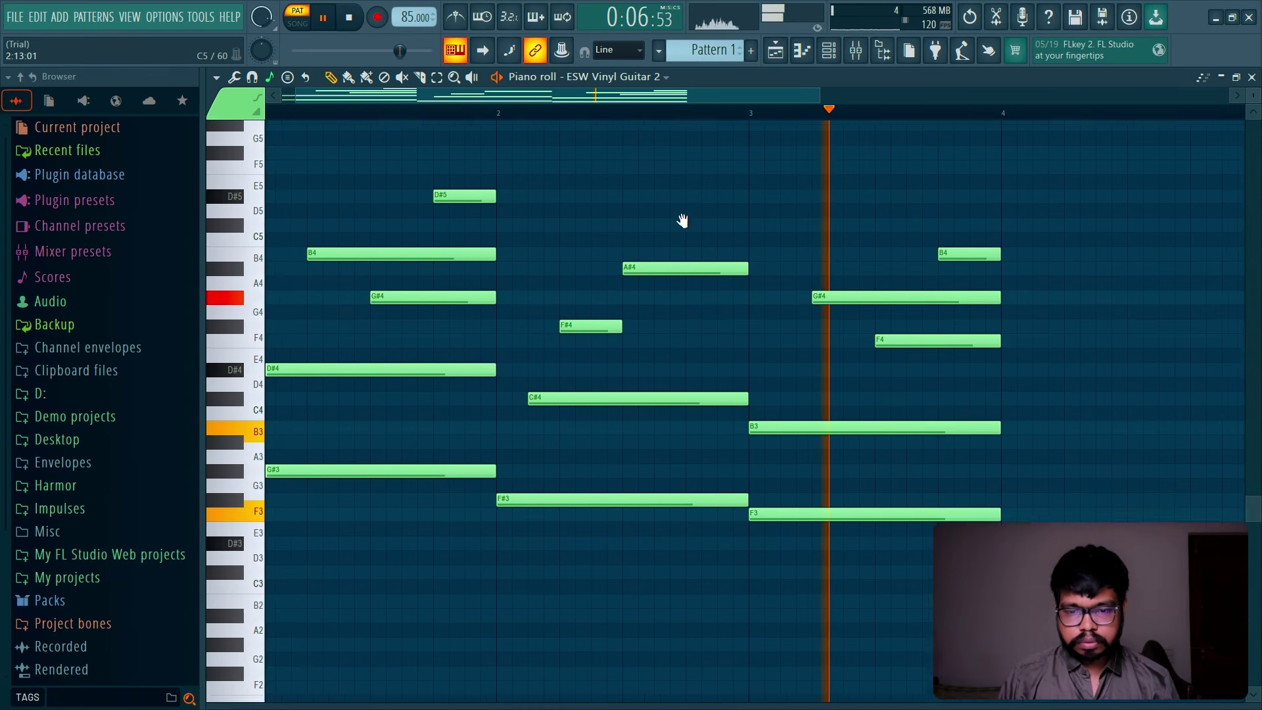
pyautogui.press('space')
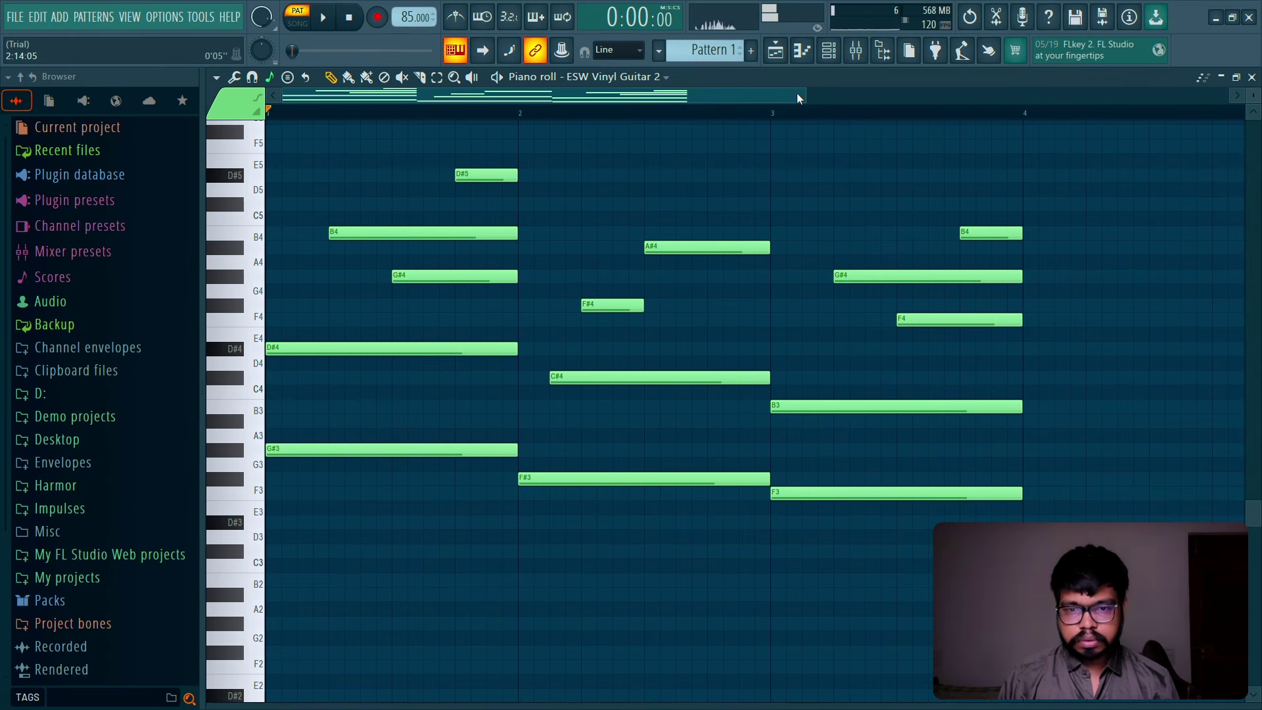
# Step: Trim the start of the first bar's D#4 note to half a beat into the bar and play the pattern
pyautogui.moveTo(803, 94); pyautogui.dragTo(1088, 96)
pyautogui.scroll(2, 888, 230)
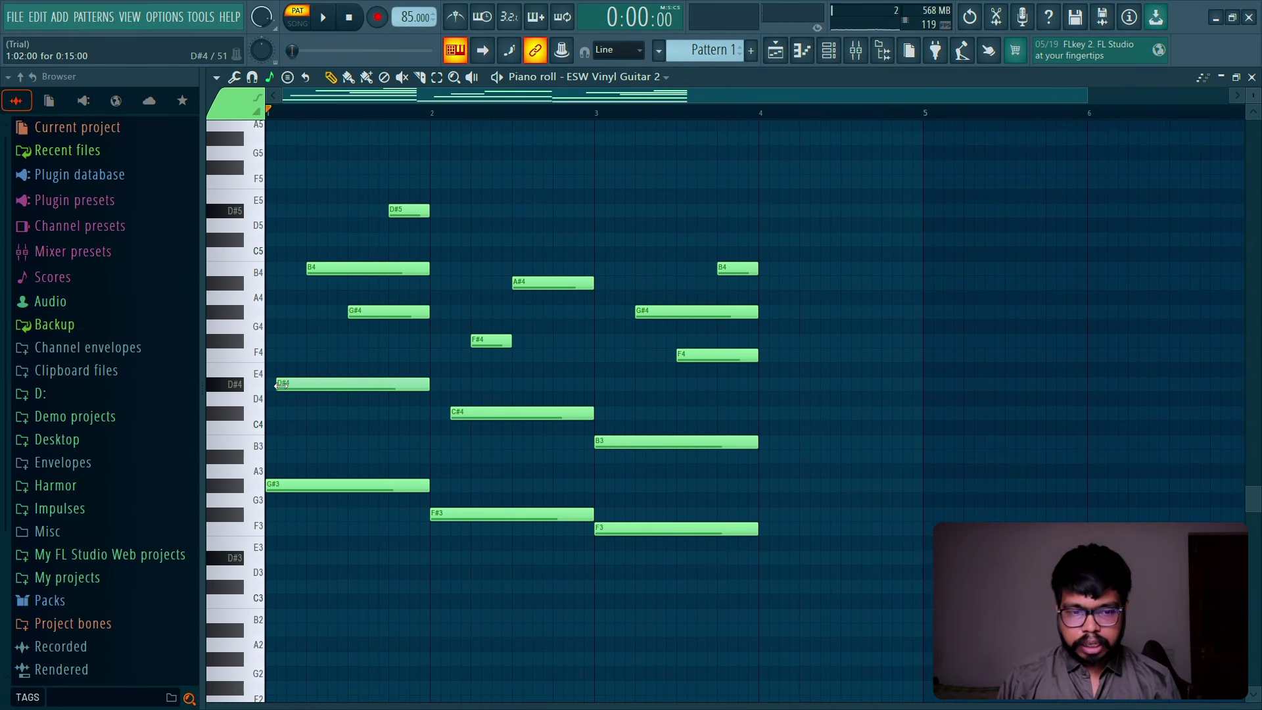
pyautogui.moveTo(281, 384); pyautogui.dragTo(292, 384)
pyautogui.press('space')
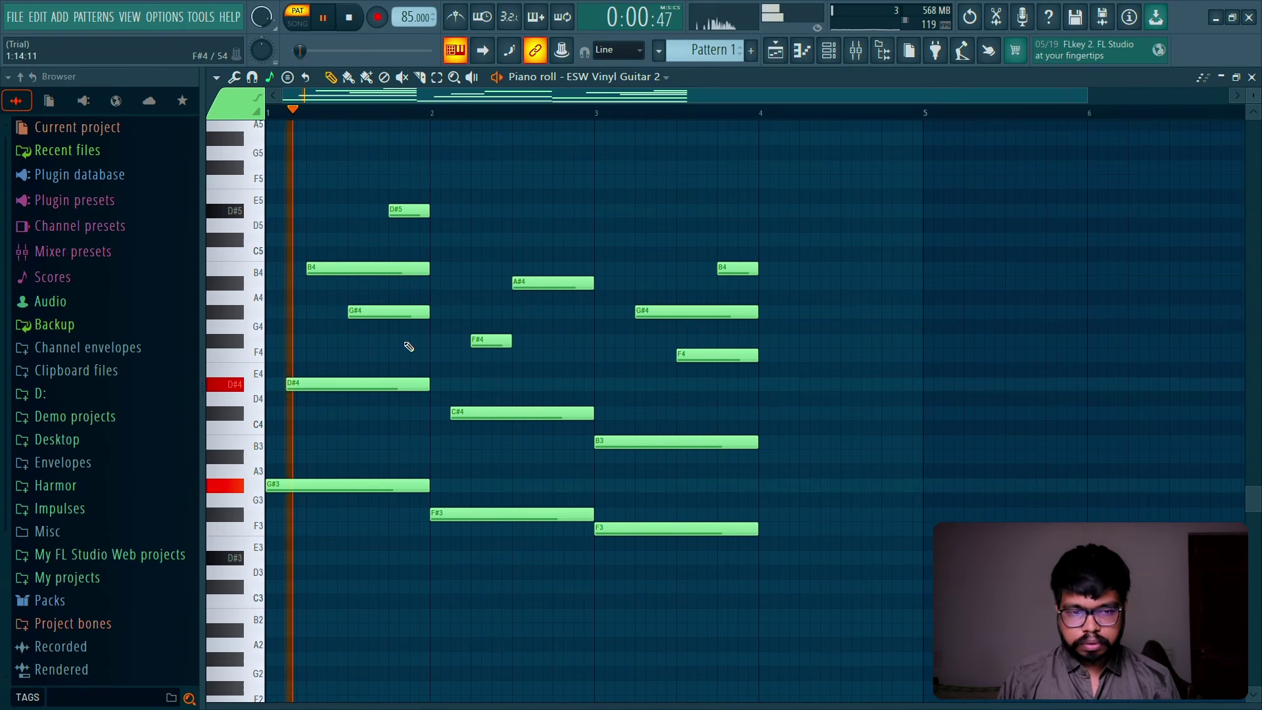
pyautogui.press('space')
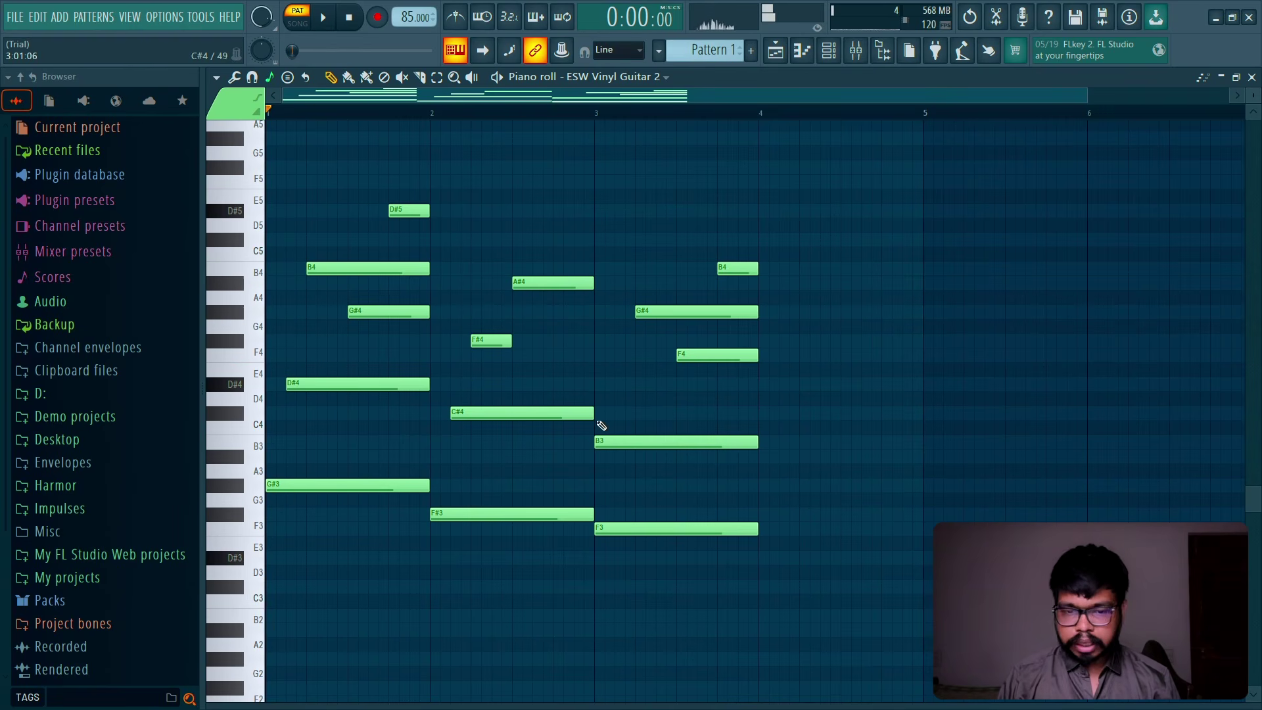
# Step: Trim the start of the B3 note to half a beat into the third bar and play from that bar's start
pyautogui.moveTo(596, 441); pyautogui.dragTo(616, 439)
pyautogui.click(590, 113)
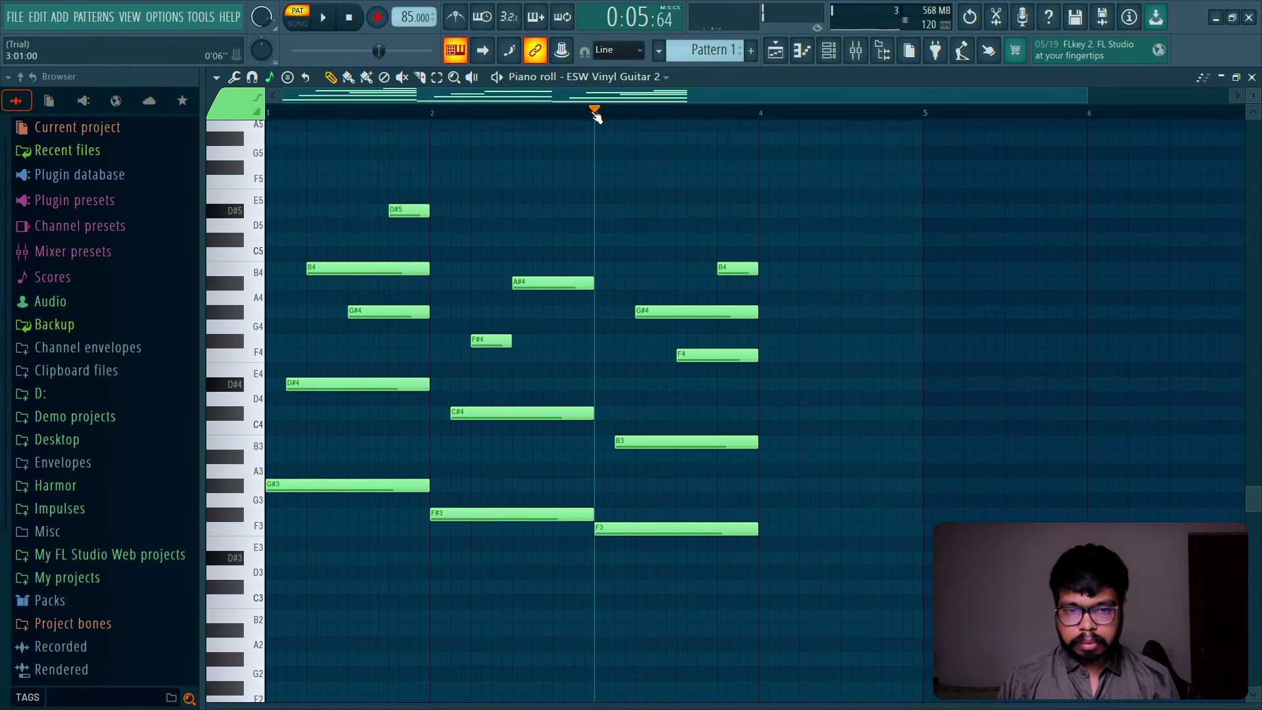
pyautogui.press('space')
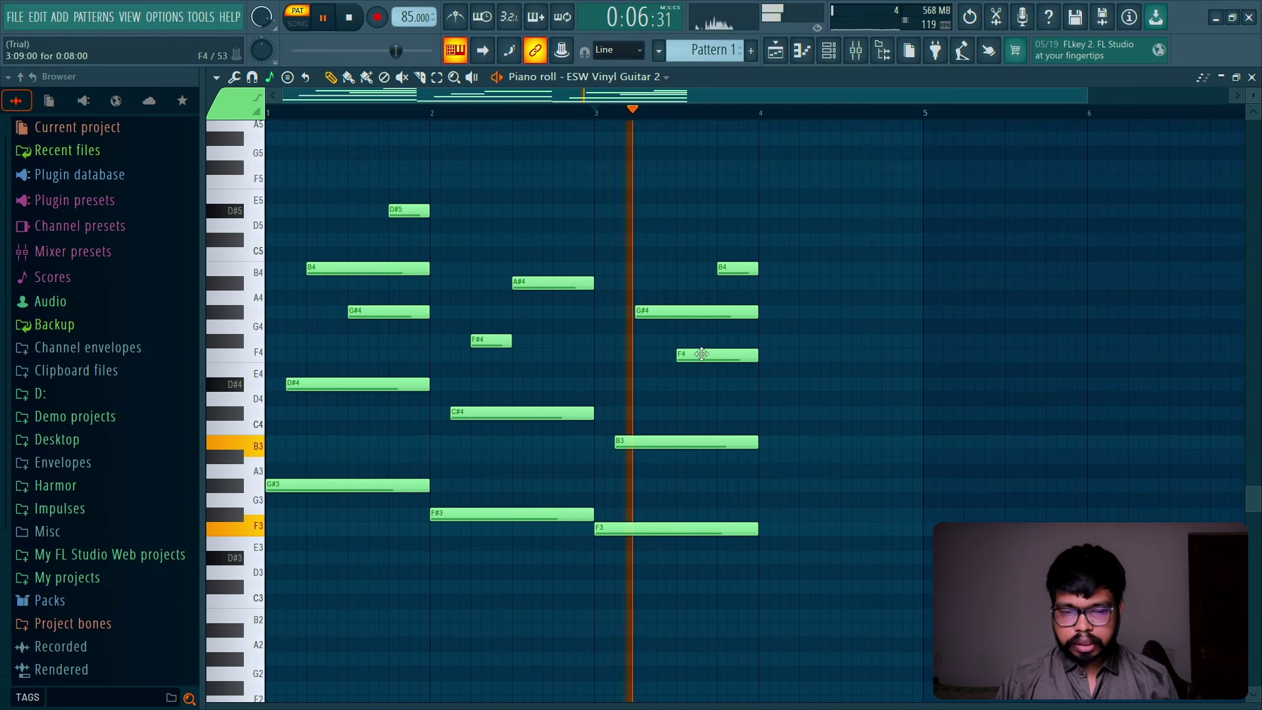
pyautogui.press('space')
pyautogui.press('space')
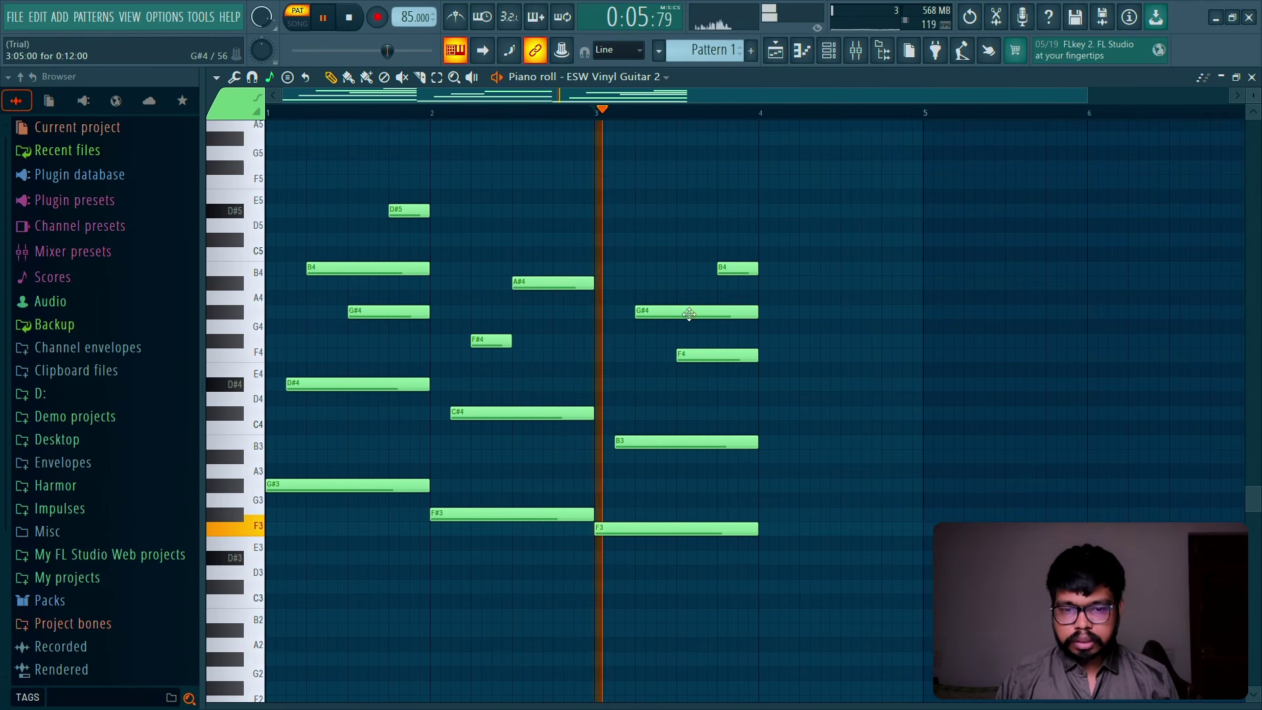
pyautogui.press('space')
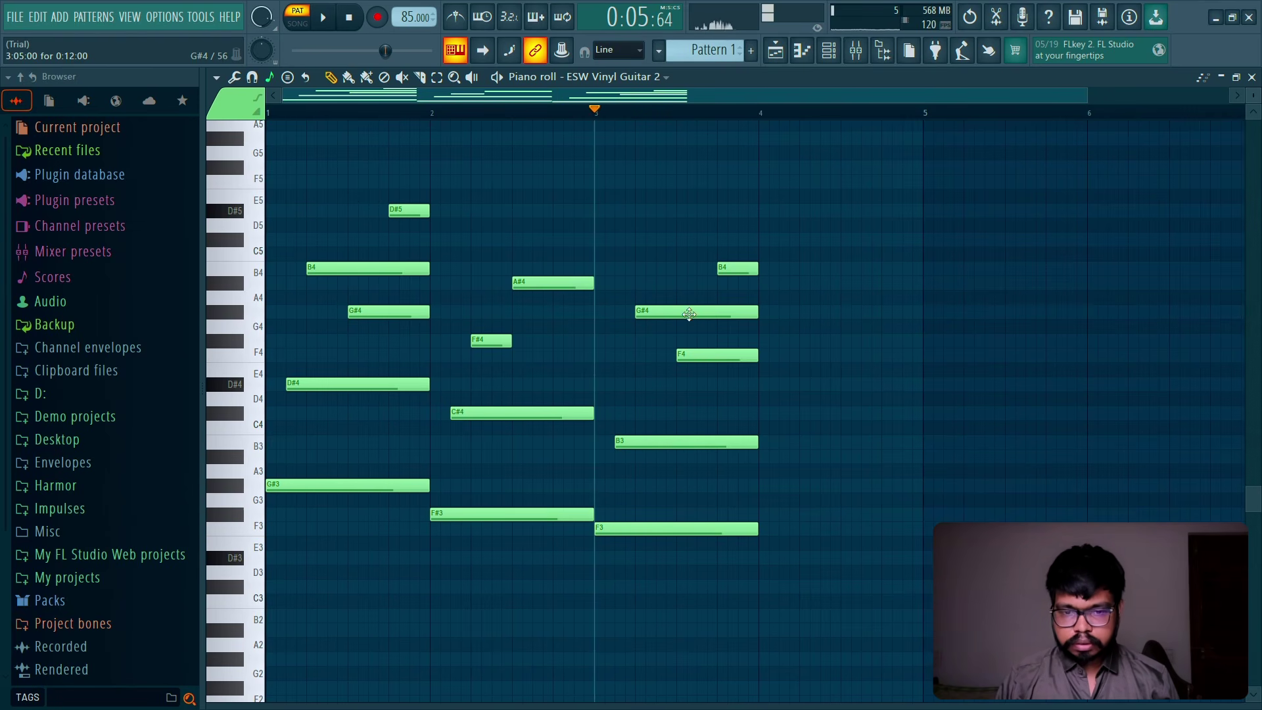
# Step: Lower the third bar's F4 note to D#4 and its G#4 note to F#4, and play the bar
pyautogui.moveTo(672, 264); pyautogui.dragTo(709, 389)
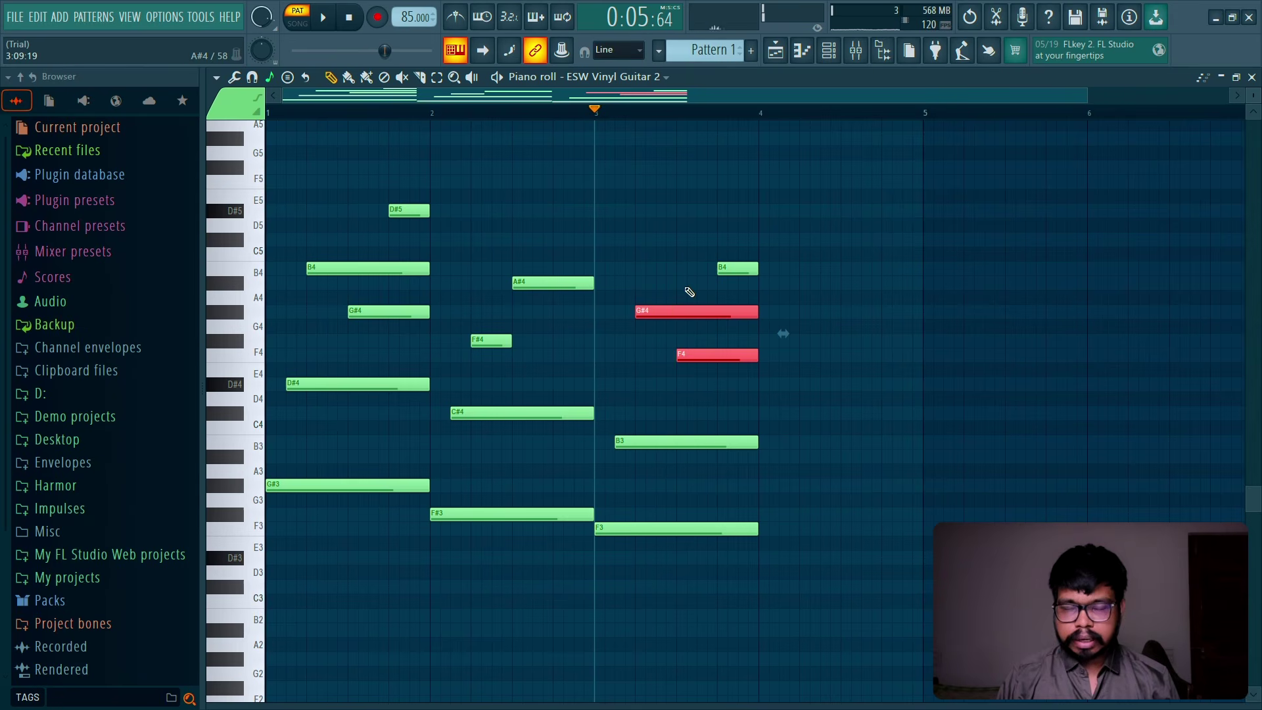
pyautogui.click(686, 291)
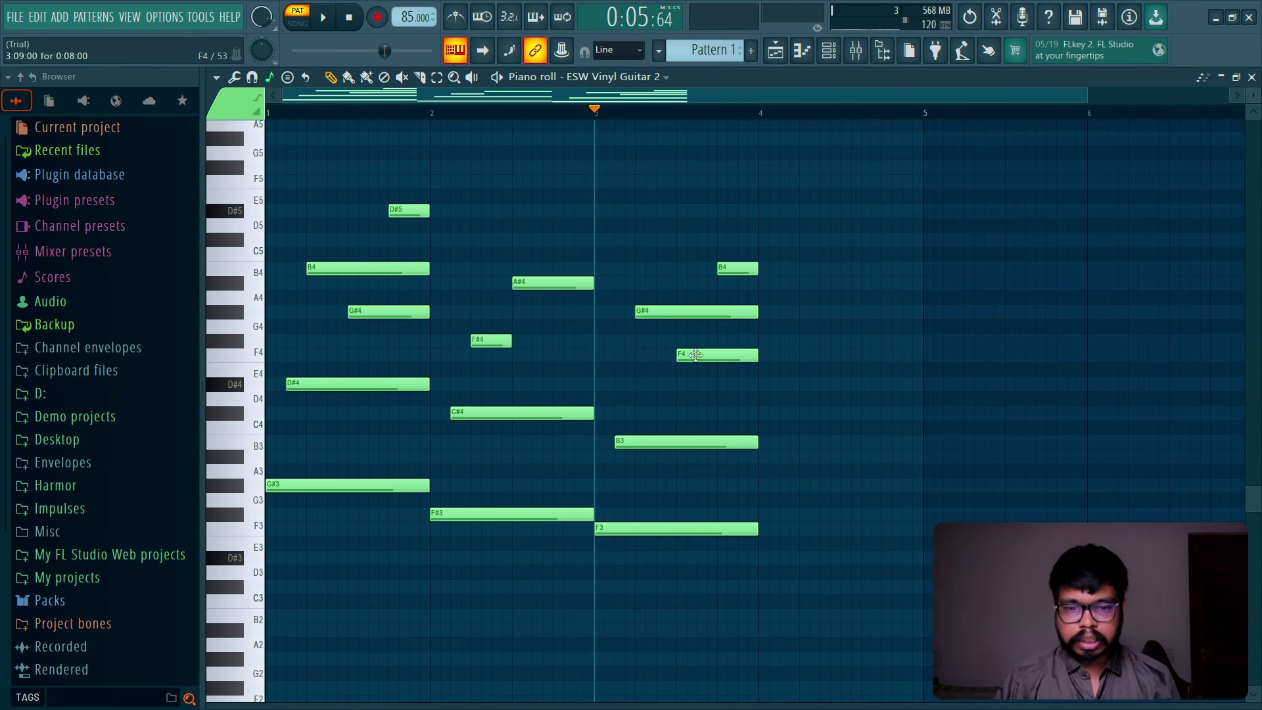
pyautogui.moveTo(694, 355); pyautogui.dragTo(693, 383)
pyautogui.moveTo(682, 310); pyautogui.dragTo(683, 341)
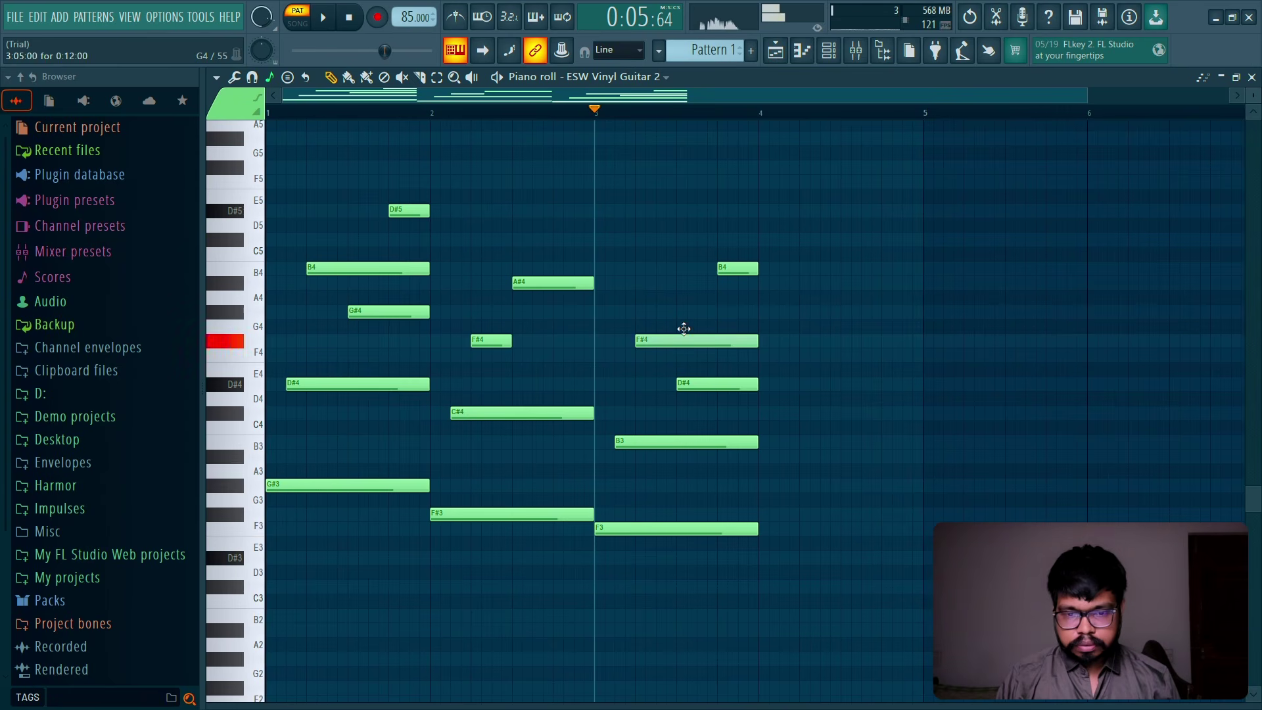
pyautogui.press('space')
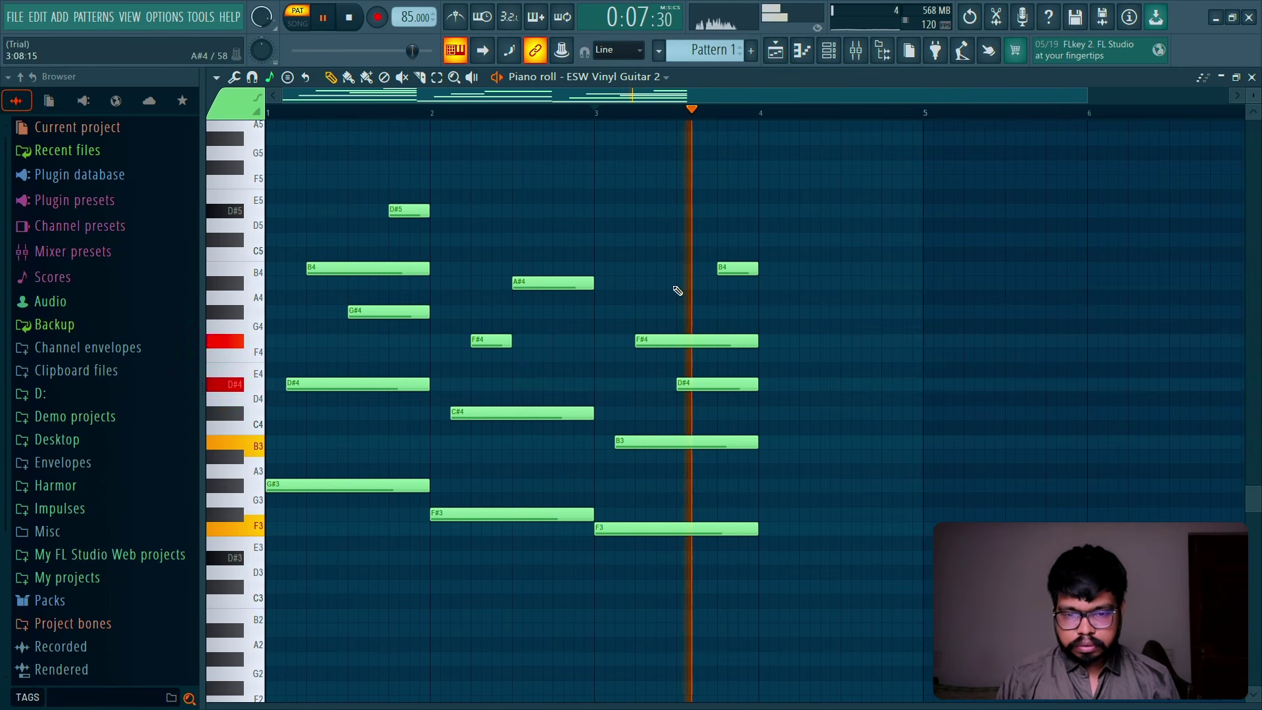
pyautogui.press('space')
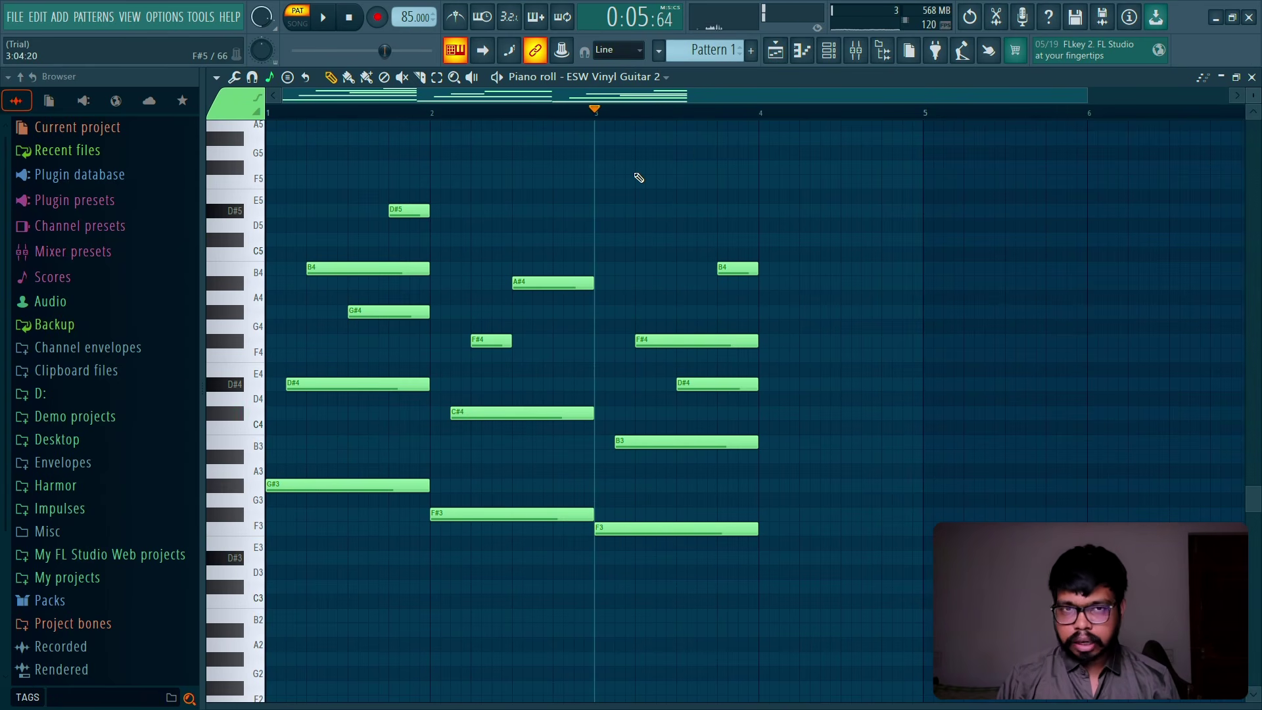
# Step: Shorten the third bar's B4 note to half a beat, add a half-beat A#4 after it, and play the bar
pyautogui.press('space')
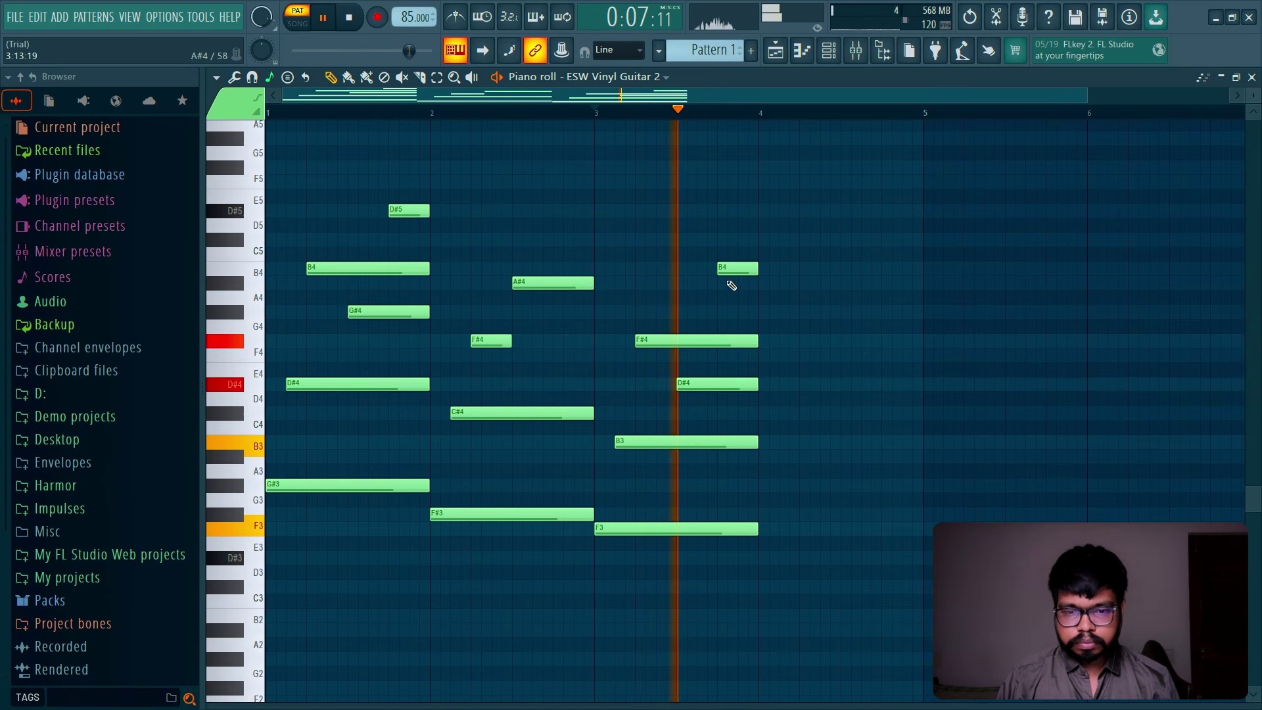
pyautogui.press('space')
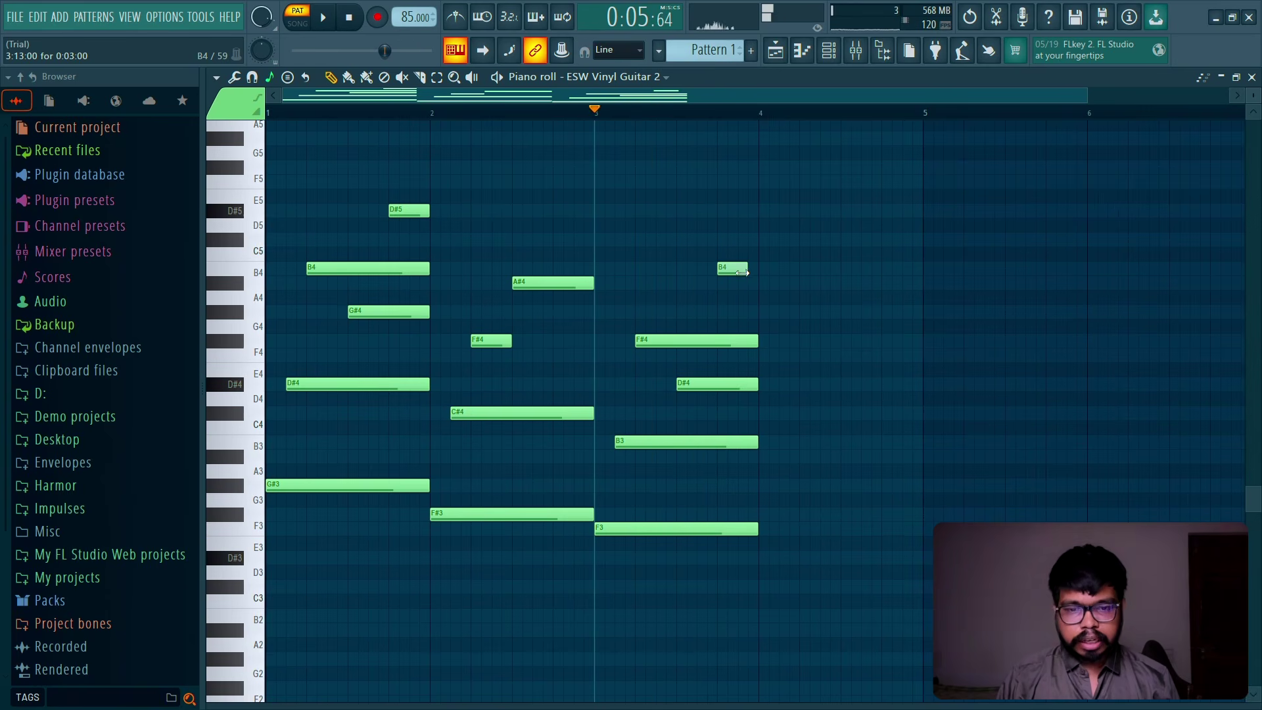
pyautogui.press('space')
pyautogui.click(748, 310)
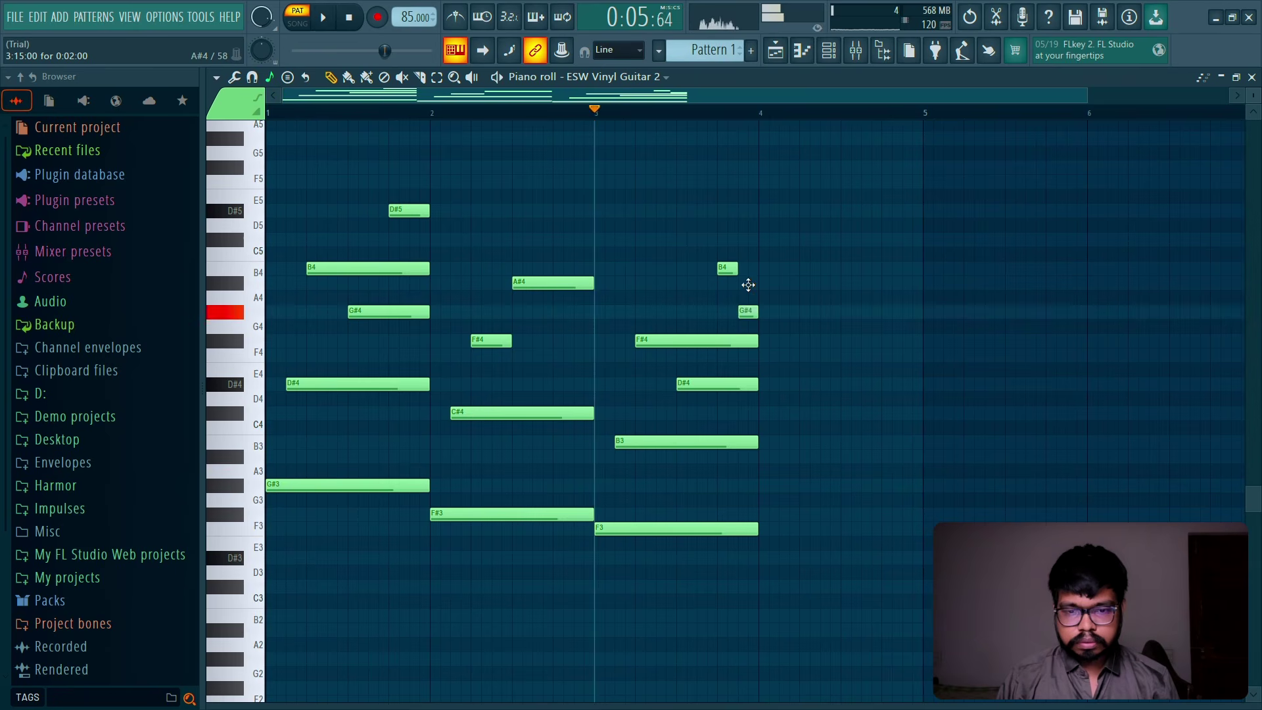
pyautogui.moveTo(748, 285); pyautogui.dragTo(748, 283)
pyautogui.press('space')
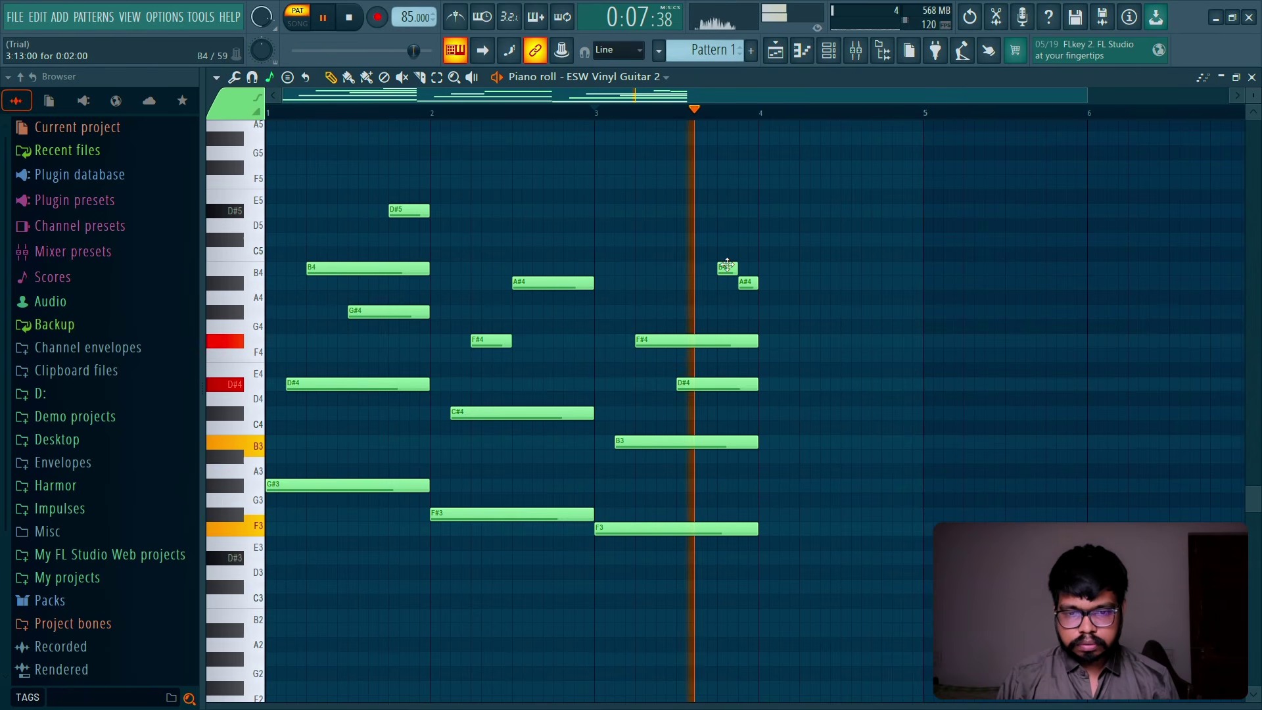
# Step: Lower the third bar's F3 bass note to D#3 and play the pattern from the beginning
pyautogui.press('space')
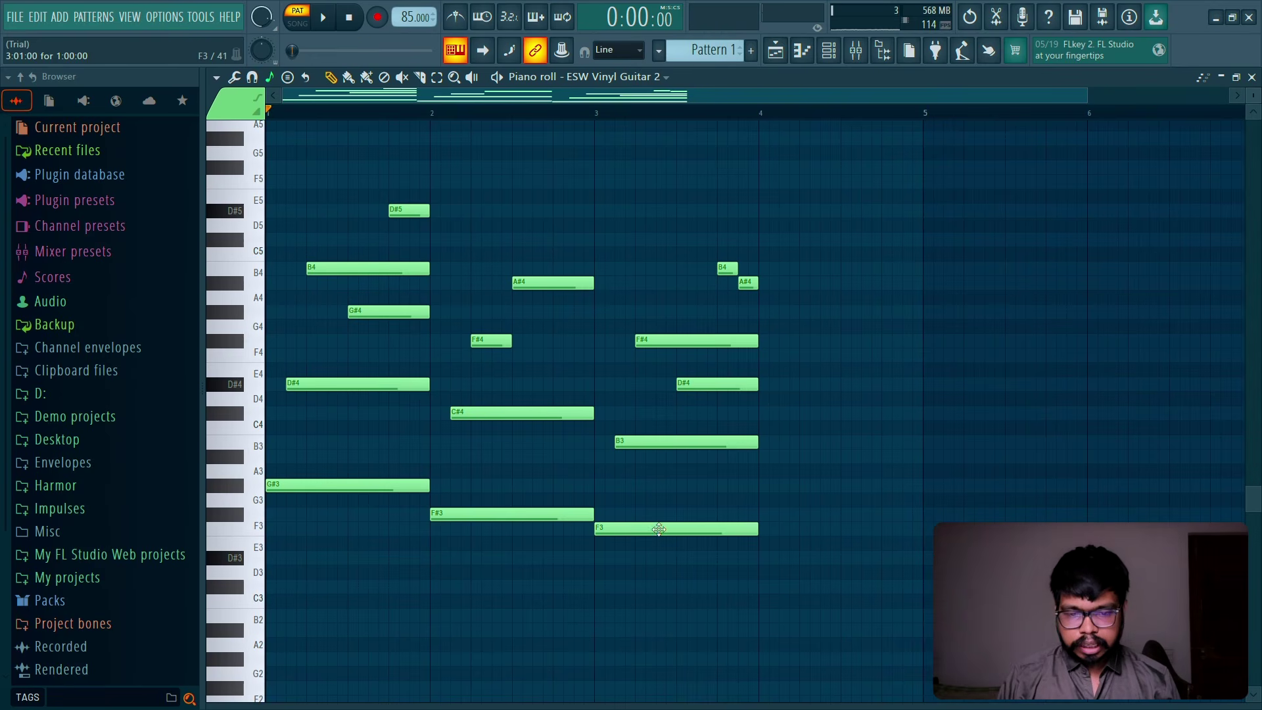
pyautogui.moveTo(658, 539); pyautogui.dragTo(658, 555)
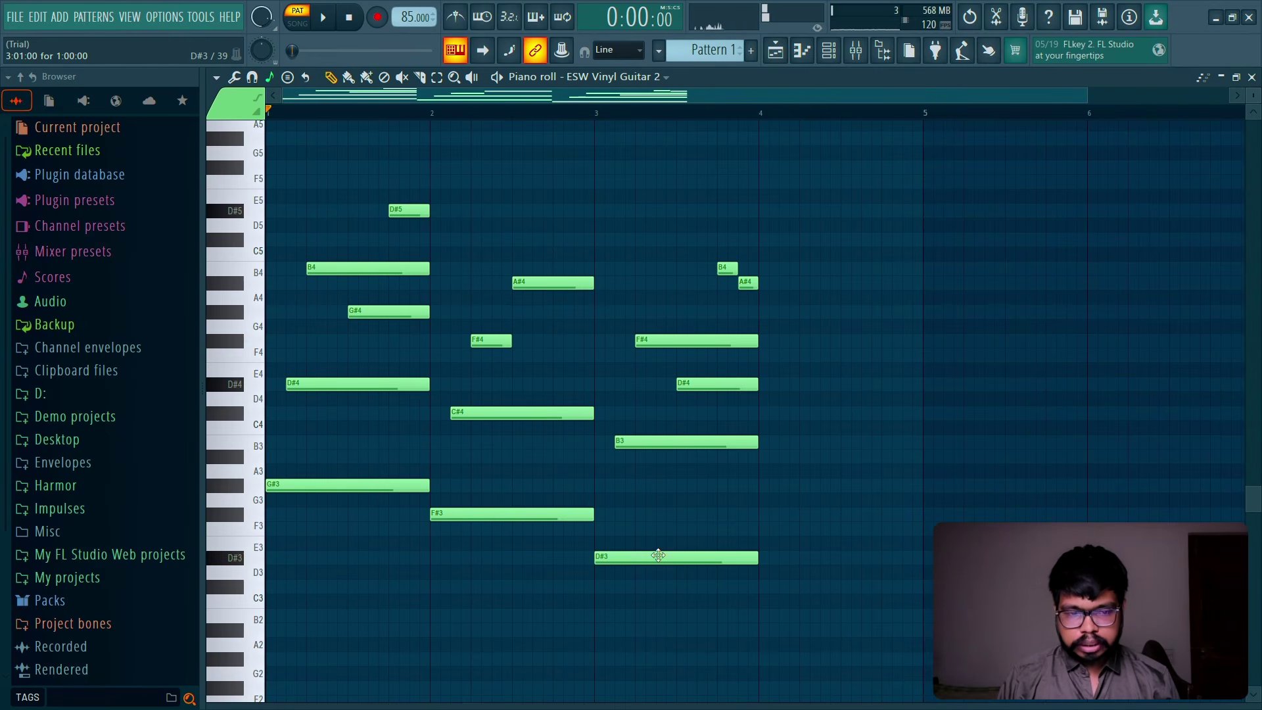
pyautogui.press('space')
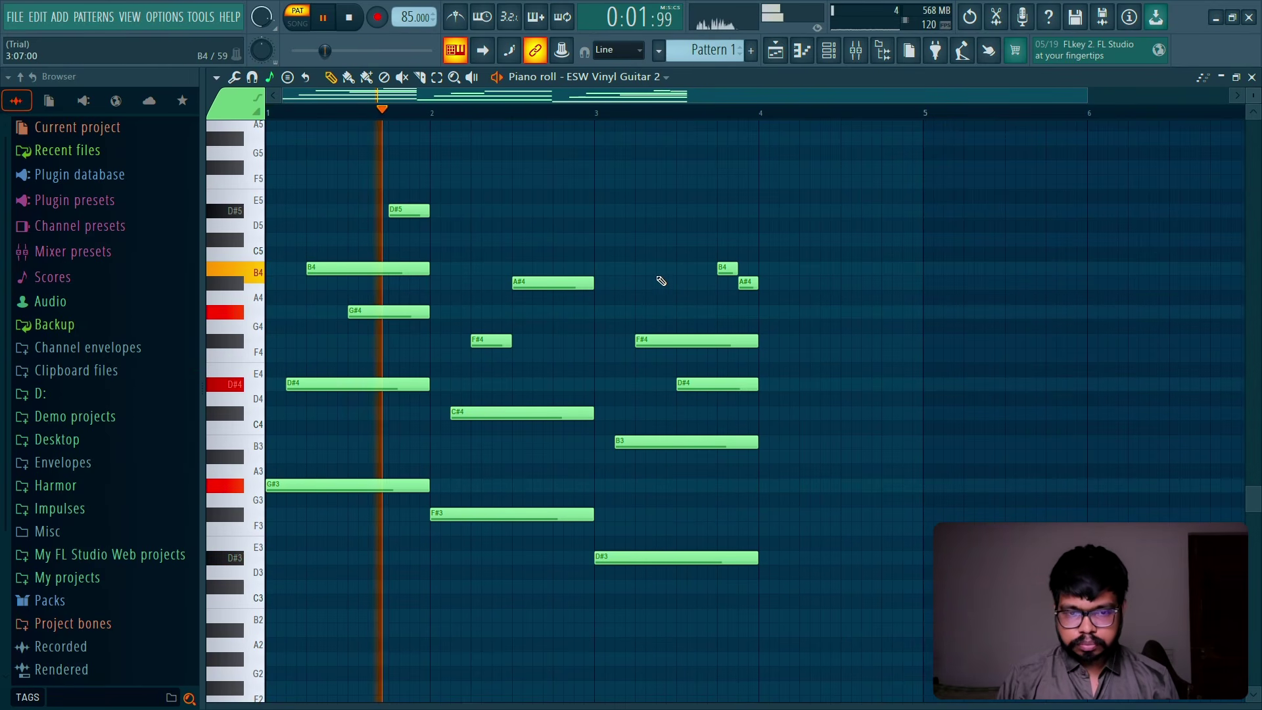
pyautogui.scroll(-1, 665, 273)
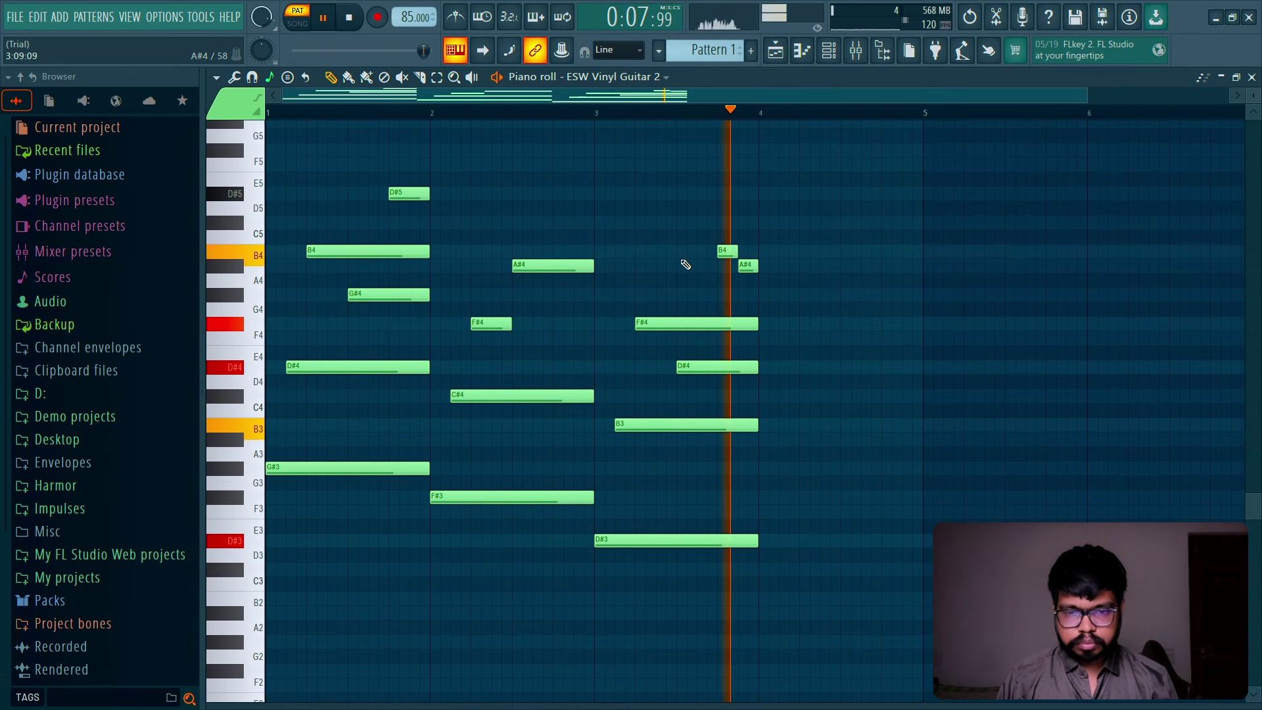
pyautogui.press('space')
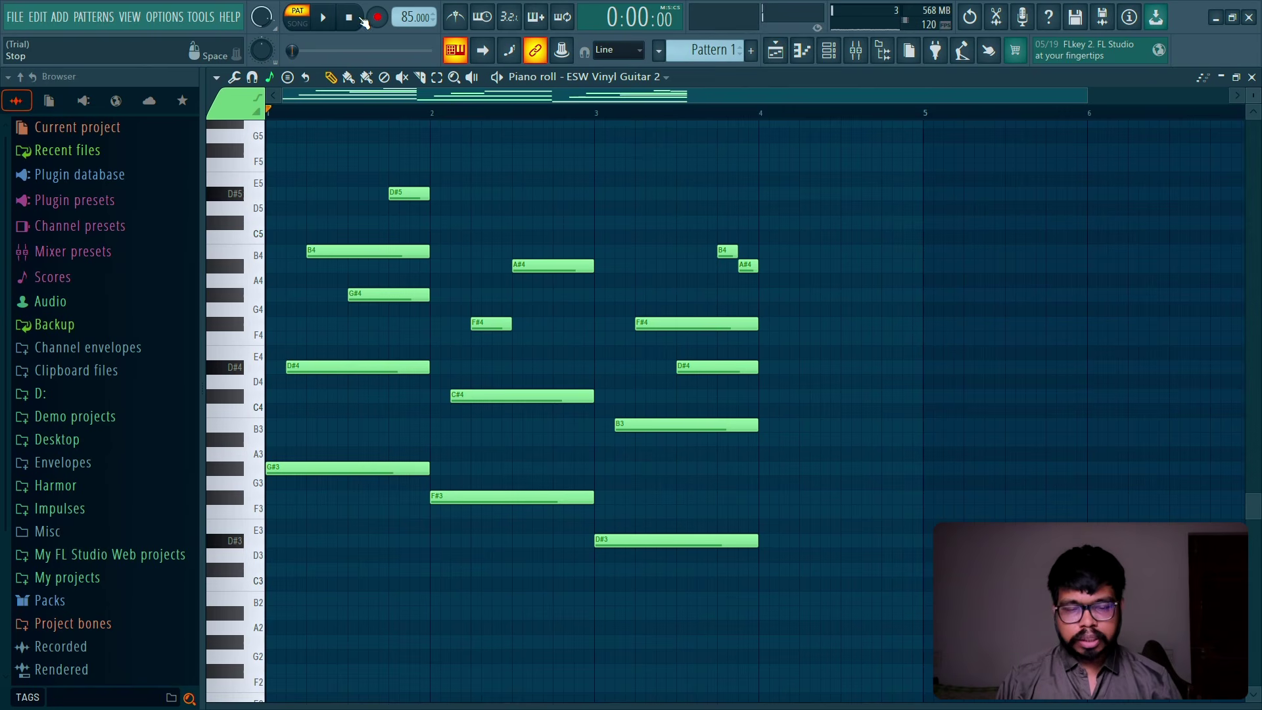
# Step: Copy the second bar's four notes into the fourth bar at the same pitches and play the pattern
pyautogui.moveTo(569, 233); pyautogui.dragTo(472, 566)
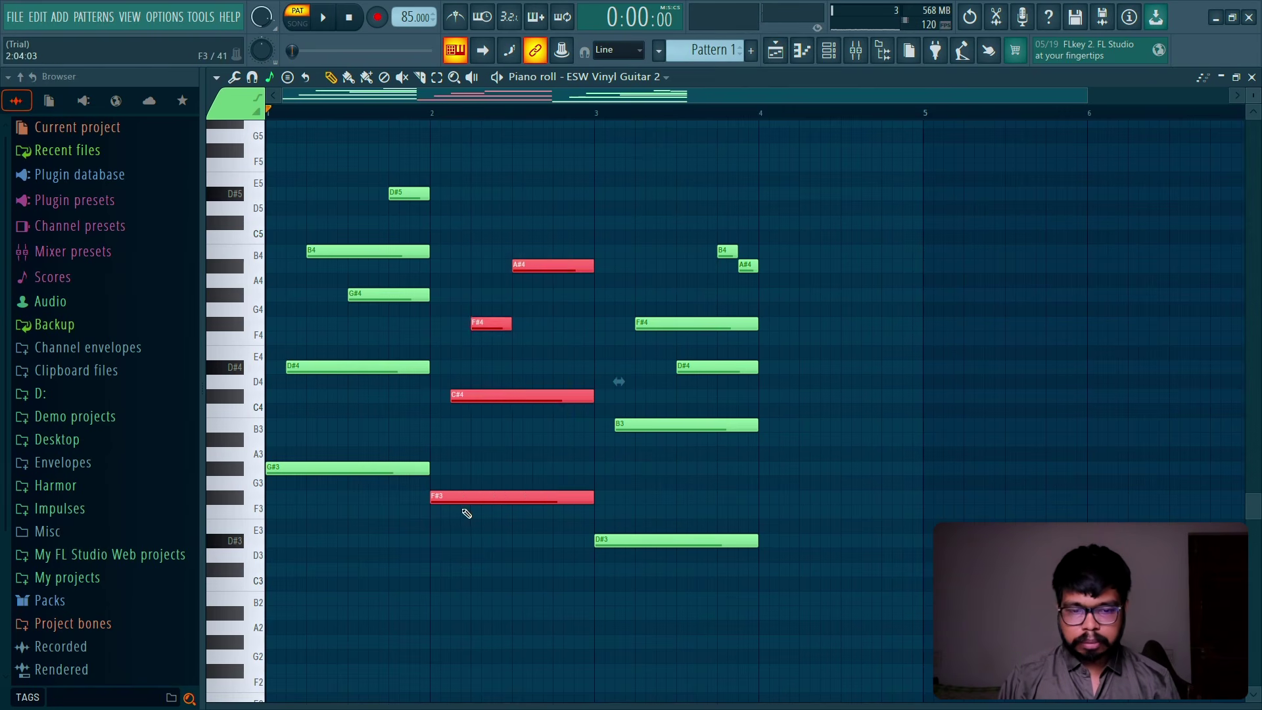
pyautogui.moveTo(453, 500); pyautogui.dragTo(782, 502)
pyautogui.click(839, 368)
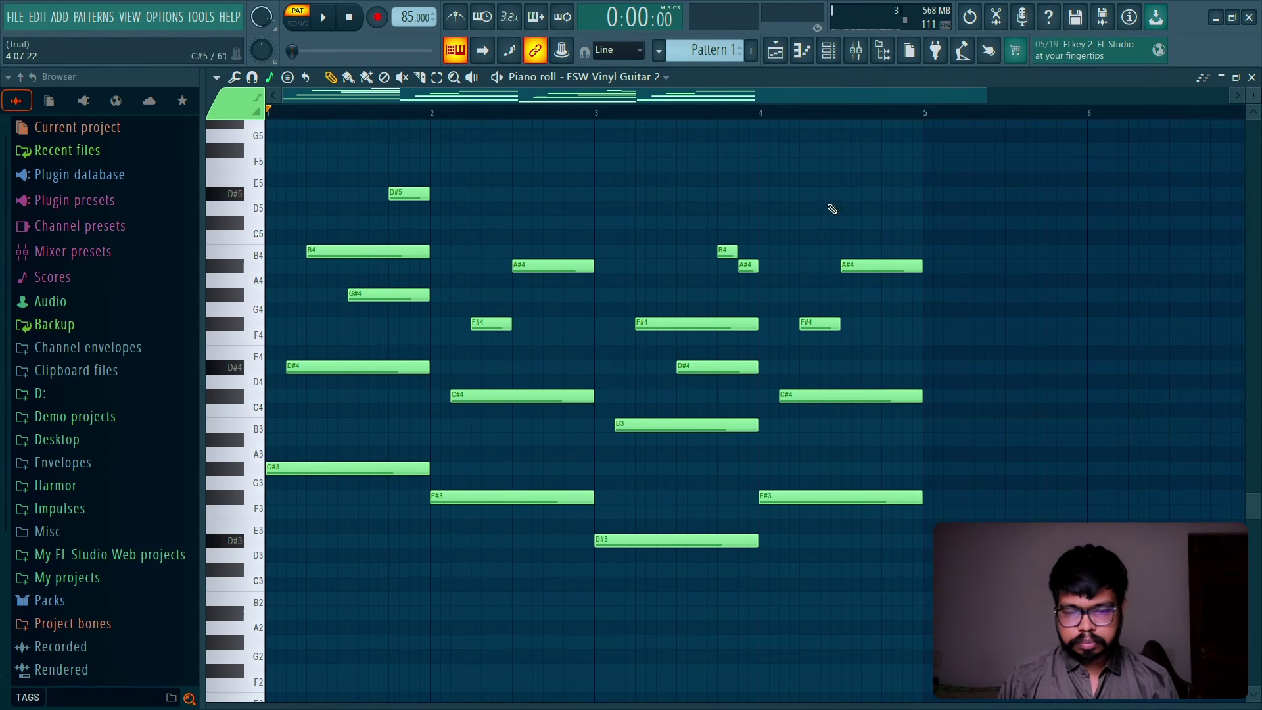
pyautogui.press('space')
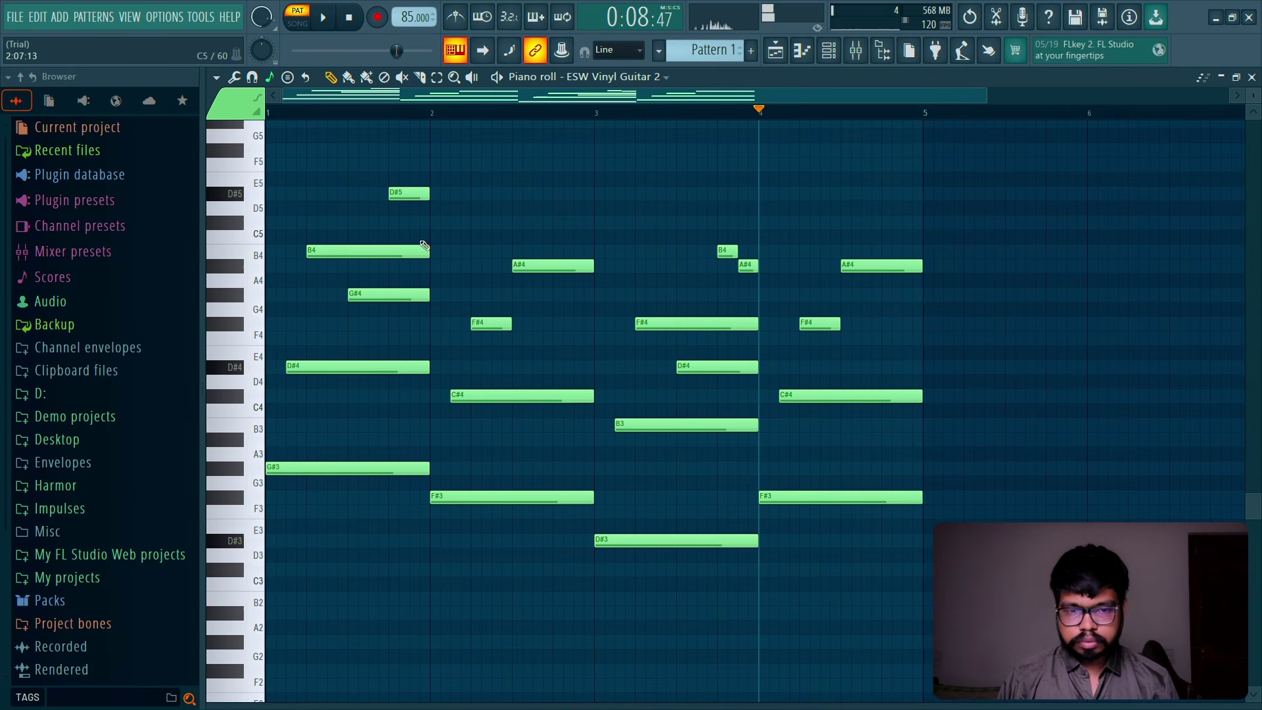
# Step: Transpose the fourth bar's four notes down three semitones so its bass is D#3, and play the pattern
pyautogui.click(829, 394)
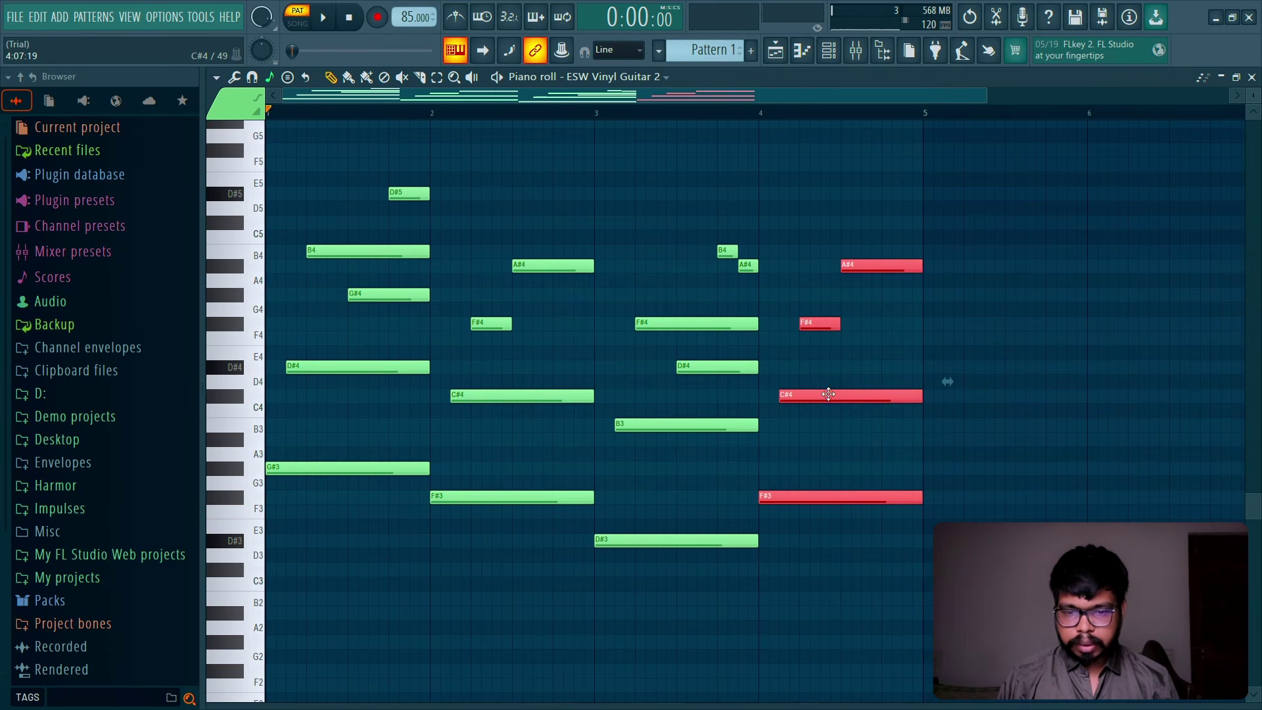
pyautogui.moveTo(829, 411); pyautogui.dragTo(830, 440)
pyautogui.hotkey('ctrl', 'd')
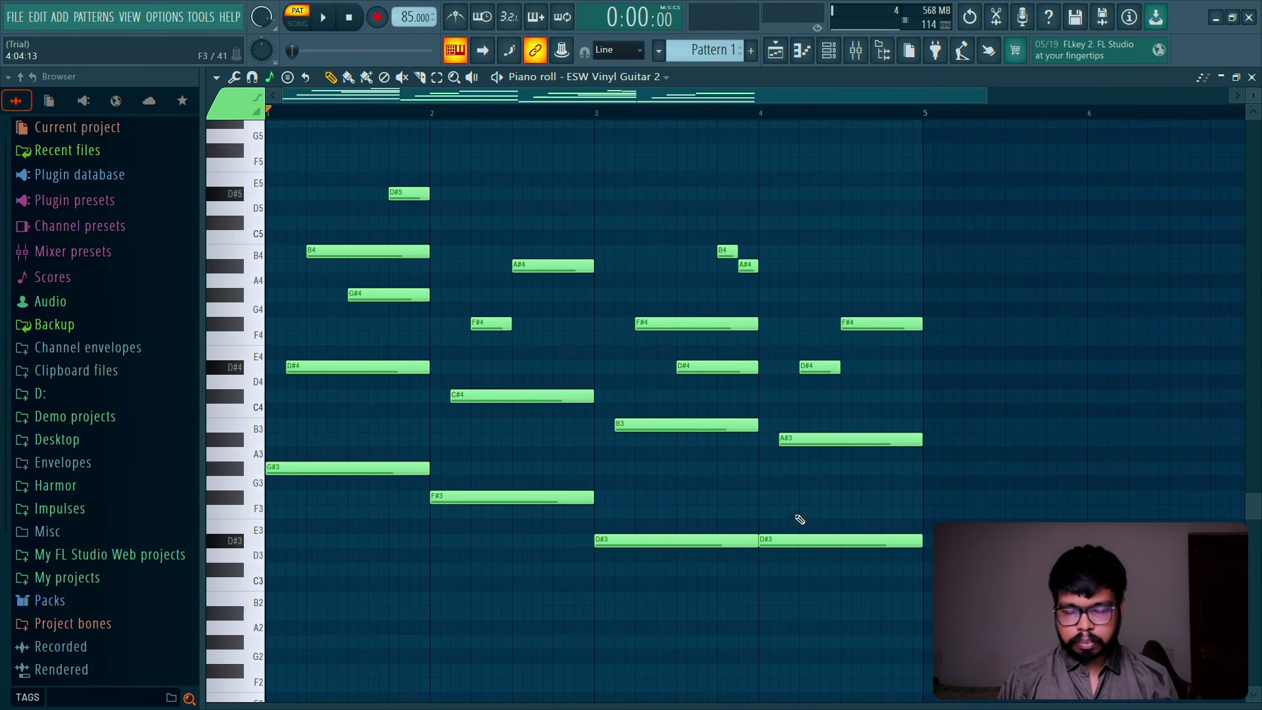
pyautogui.press('space')
pyautogui.press('space')
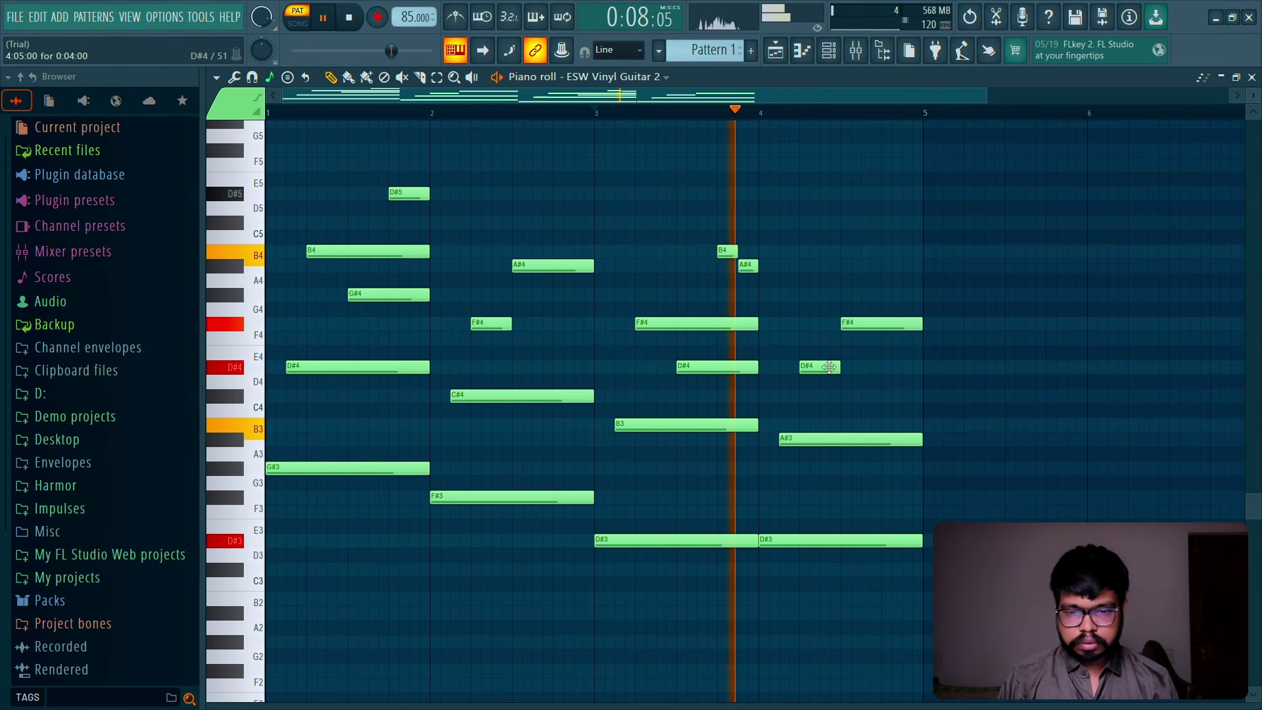
pyautogui.press('space')
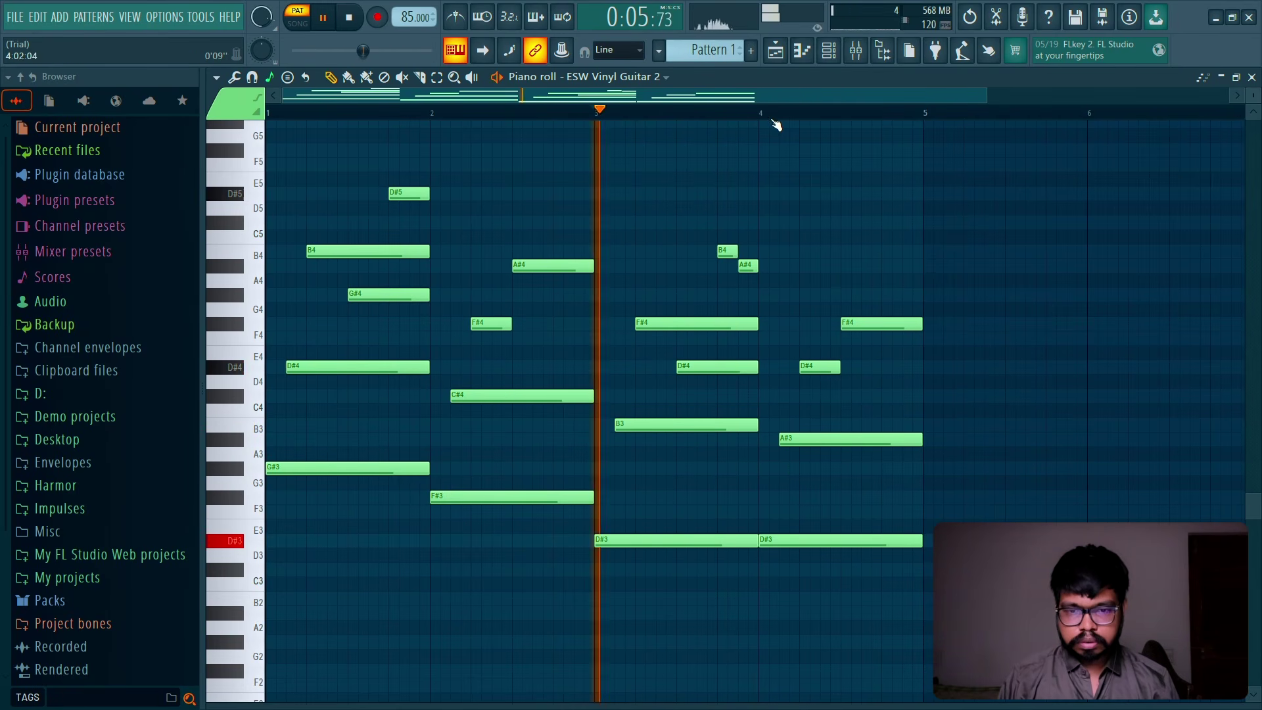
# Step: Raise the fourth bar's D#4 to D#5 and its F#4 to B4, playing from that bar's start
pyautogui.click(766, 114)
pyautogui.moveTo(812, 370); pyautogui.dragTo(830, 185)
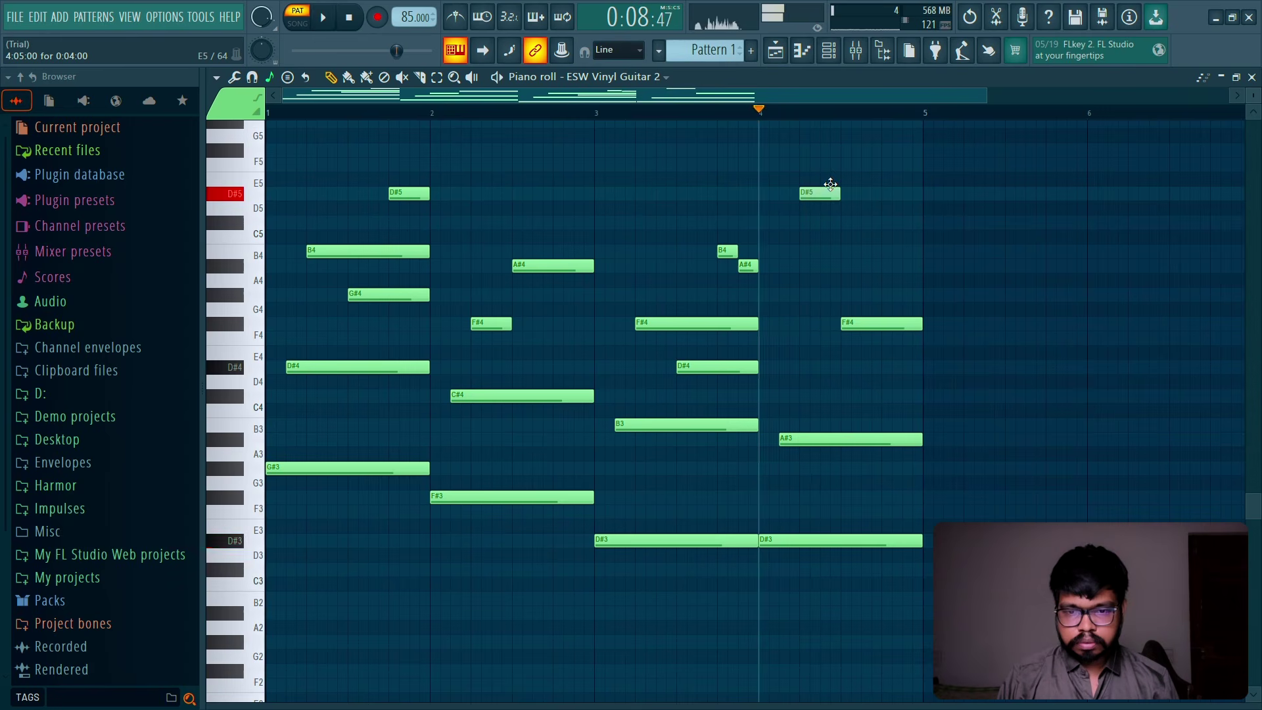
pyautogui.moveTo(874, 324); pyautogui.dragTo(872, 249)
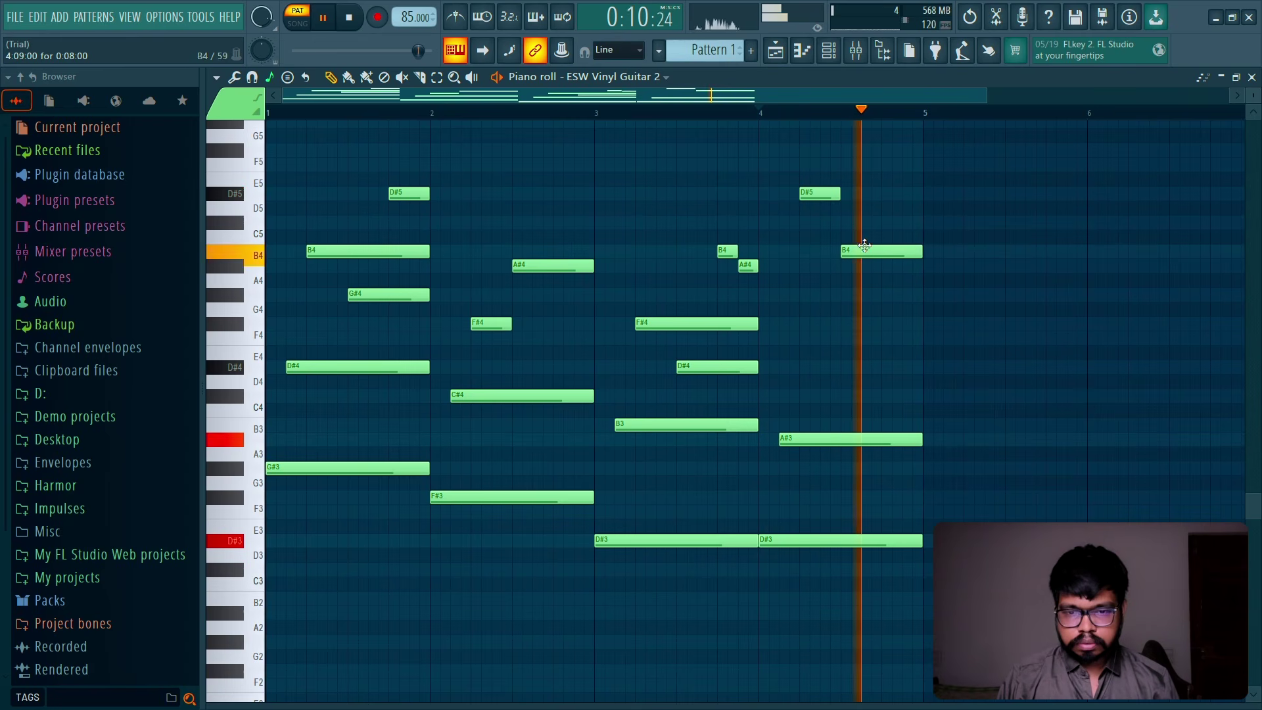
pyautogui.press('space')
pyautogui.press('space')
# Step: Lower the fourth bar's D#5 to C#5 and its B4 to A#4, and play the pattern
pyautogui.moveTo(830, 200); pyautogui.dragTo(858, 268)
pyautogui.press('space')
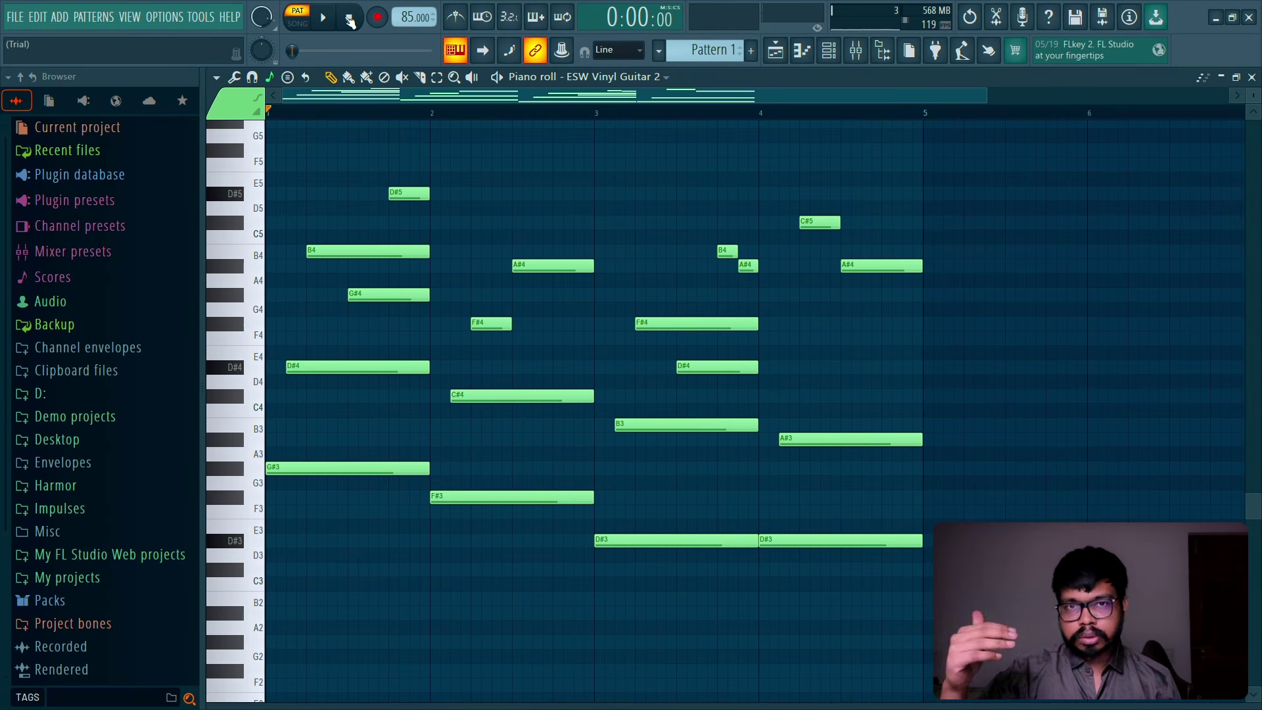
pyautogui.press('space')
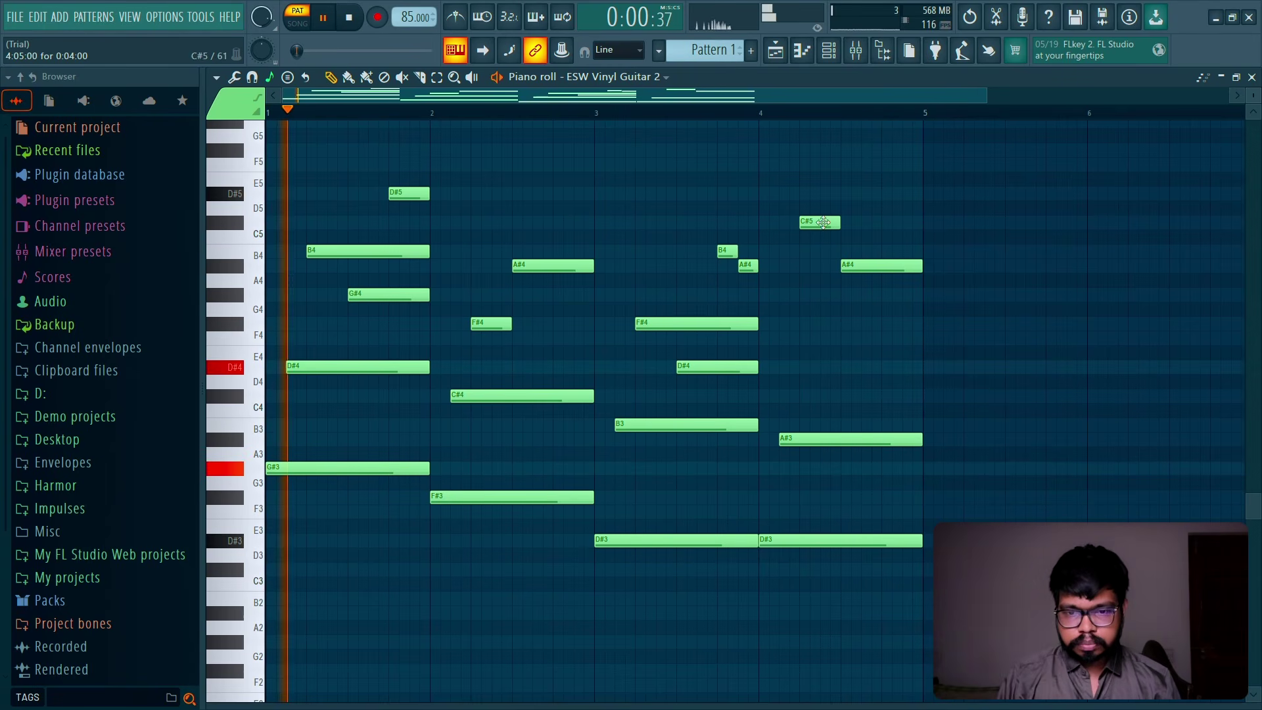
# Step: Lower the fourth bar's C#5 to A#4 and its last A#4 to G#4, and play the bar
pyautogui.moveTo(826, 222); pyautogui.dragTo(858, 293)
pyautogui.press('space')
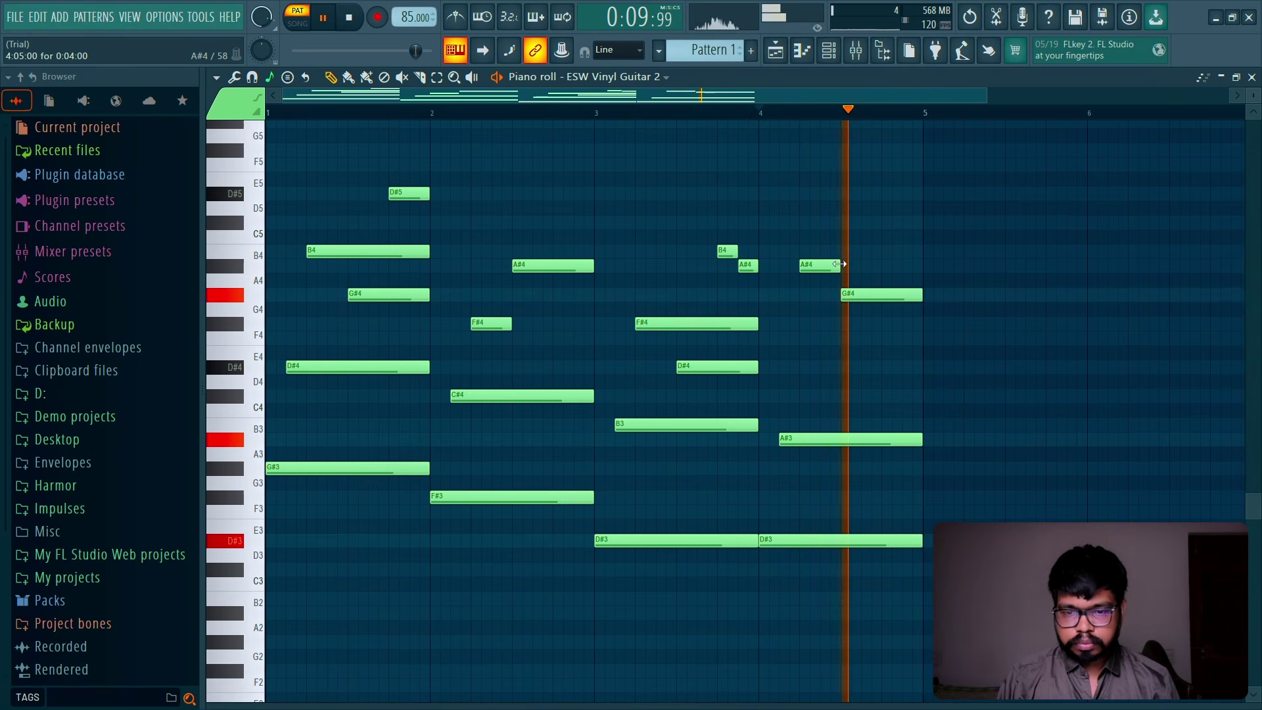
pyautogui.press('space')
pyautogui.press('space')
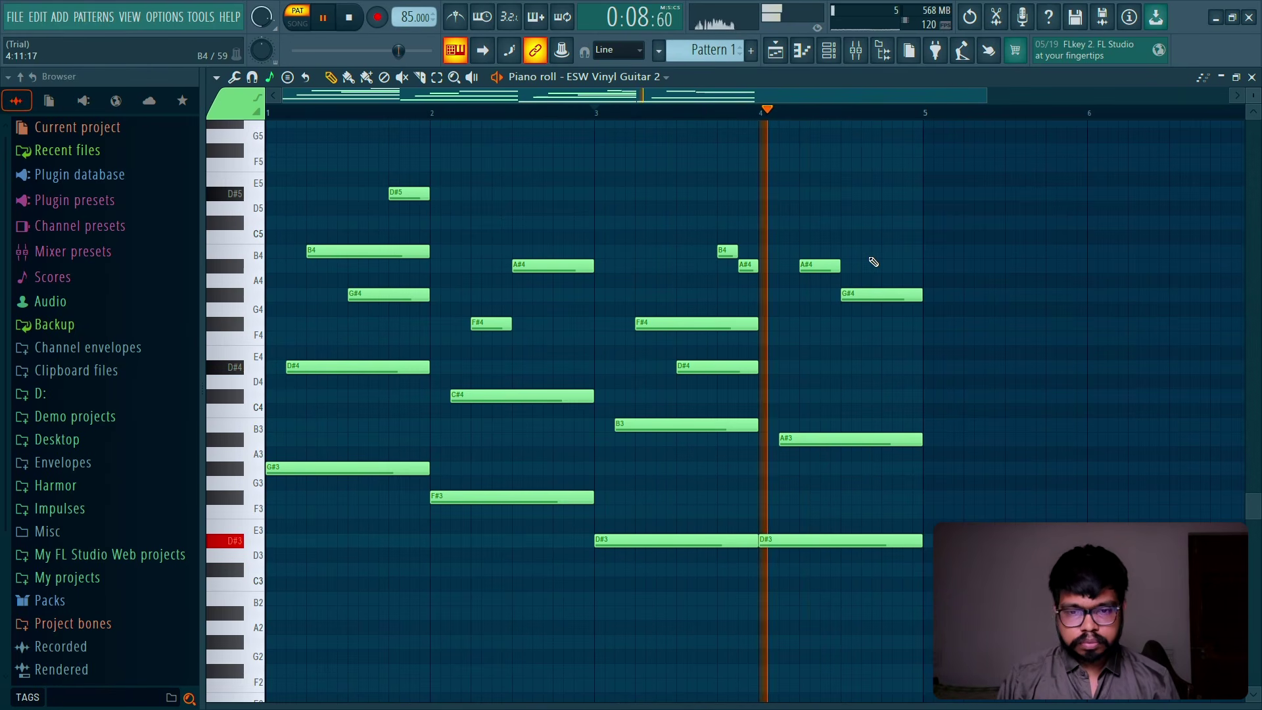
pyautogui.press('space')
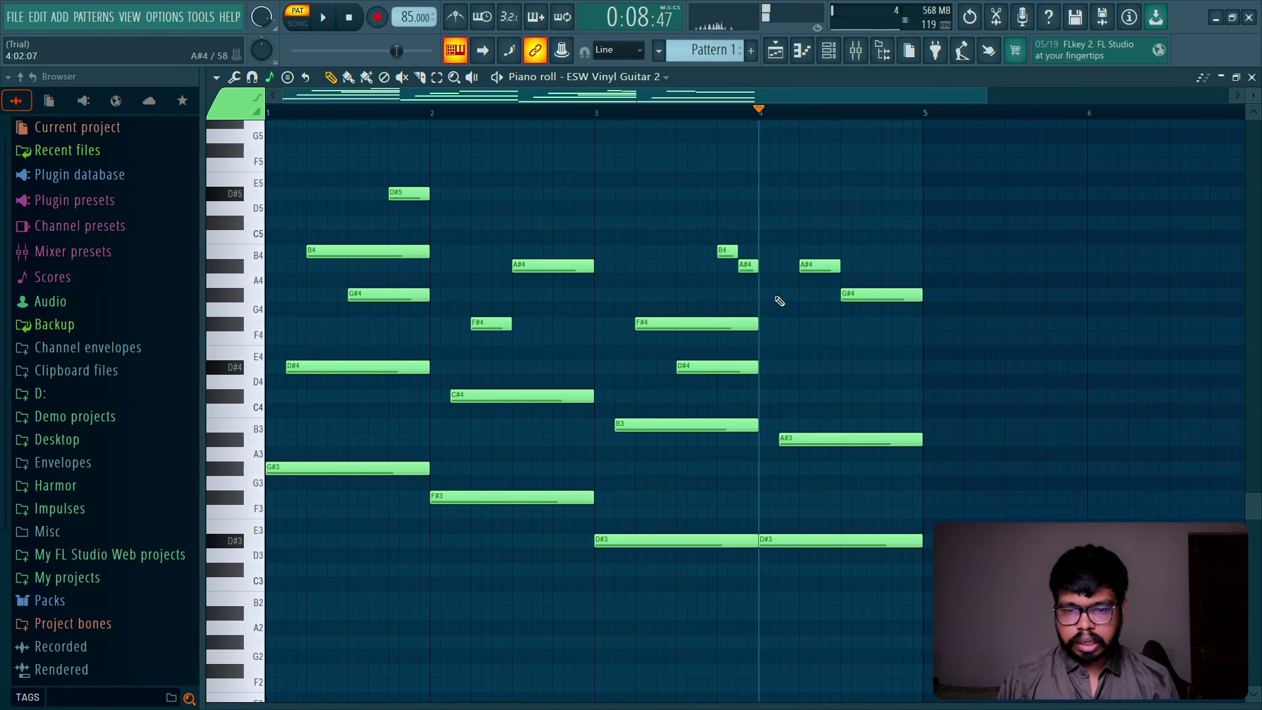
pyautogui.press('space')
pyautogui.press('space')
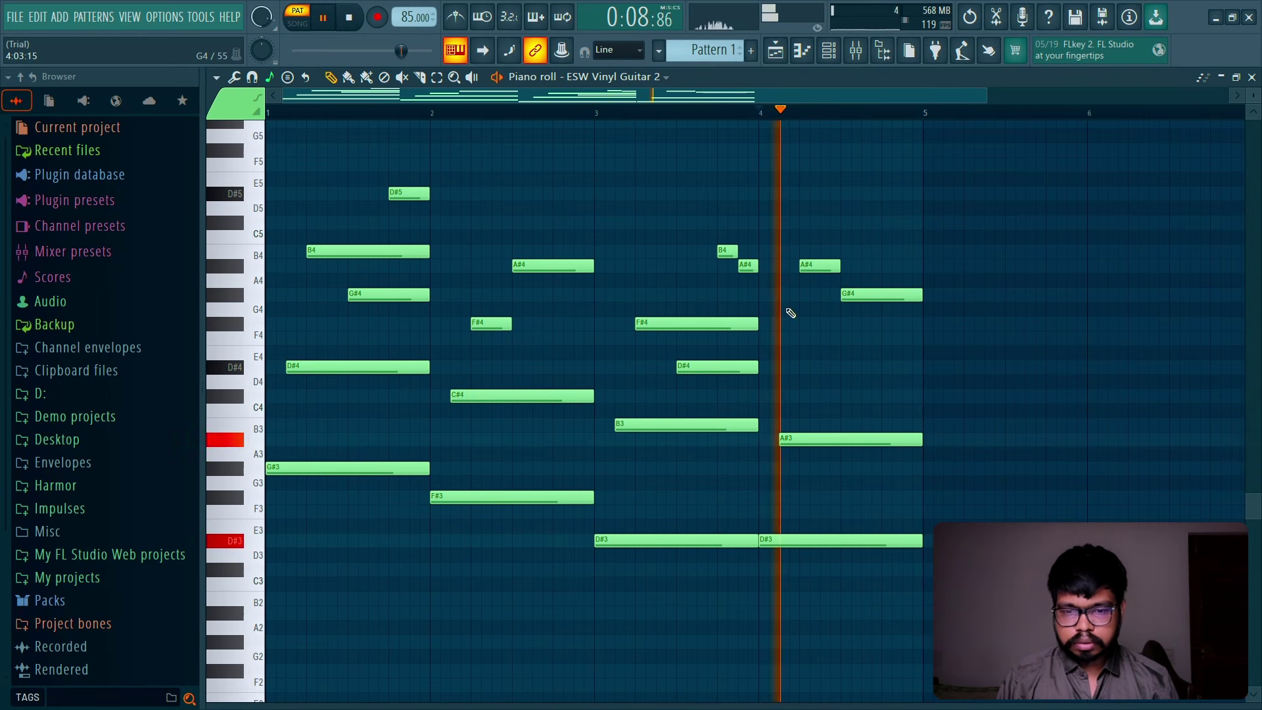
# Step: Try to trim the start of the fourth bar's A#3 note to a later position
pyautogui.press('space')
pyautogui.press('space')
pyautogui.moveTo(781, 439); pyautogui.dragTo(812, 439)
pyautogui.press('space')
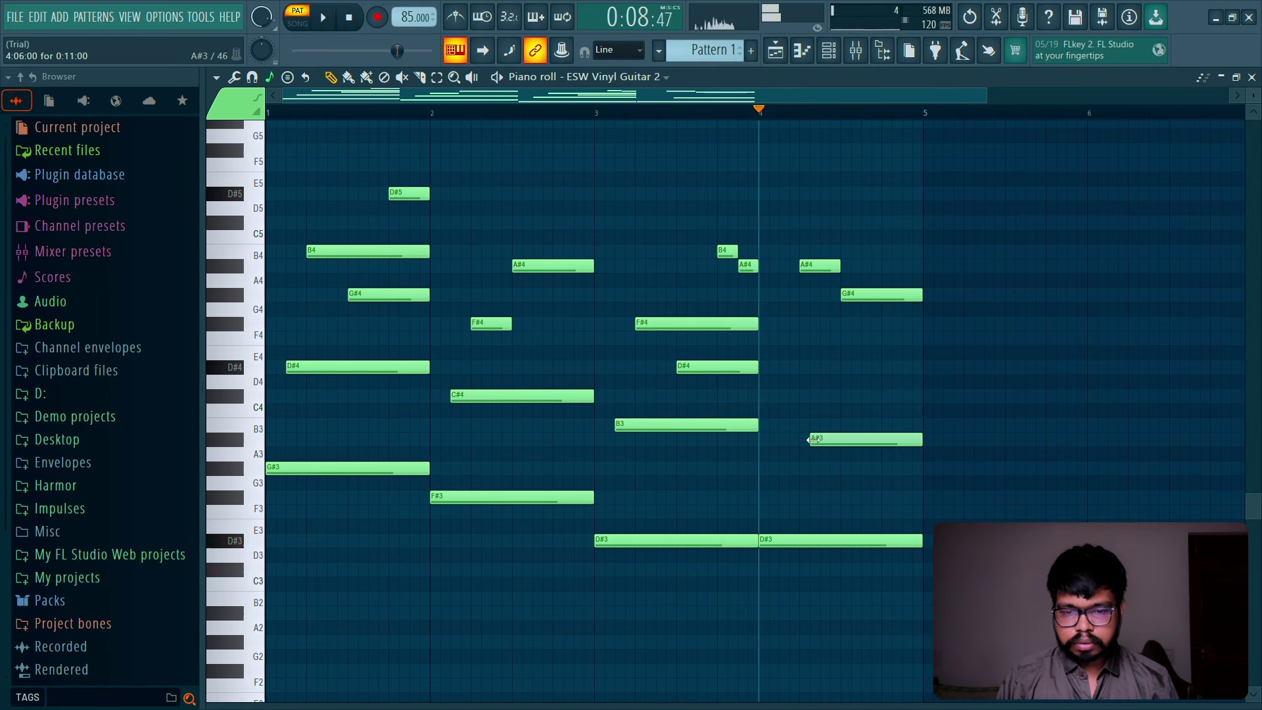
# Step: Add a half-beat D#5 note half a beat into the fourth bar and play the pattern
pyautogui.click(821, 193)
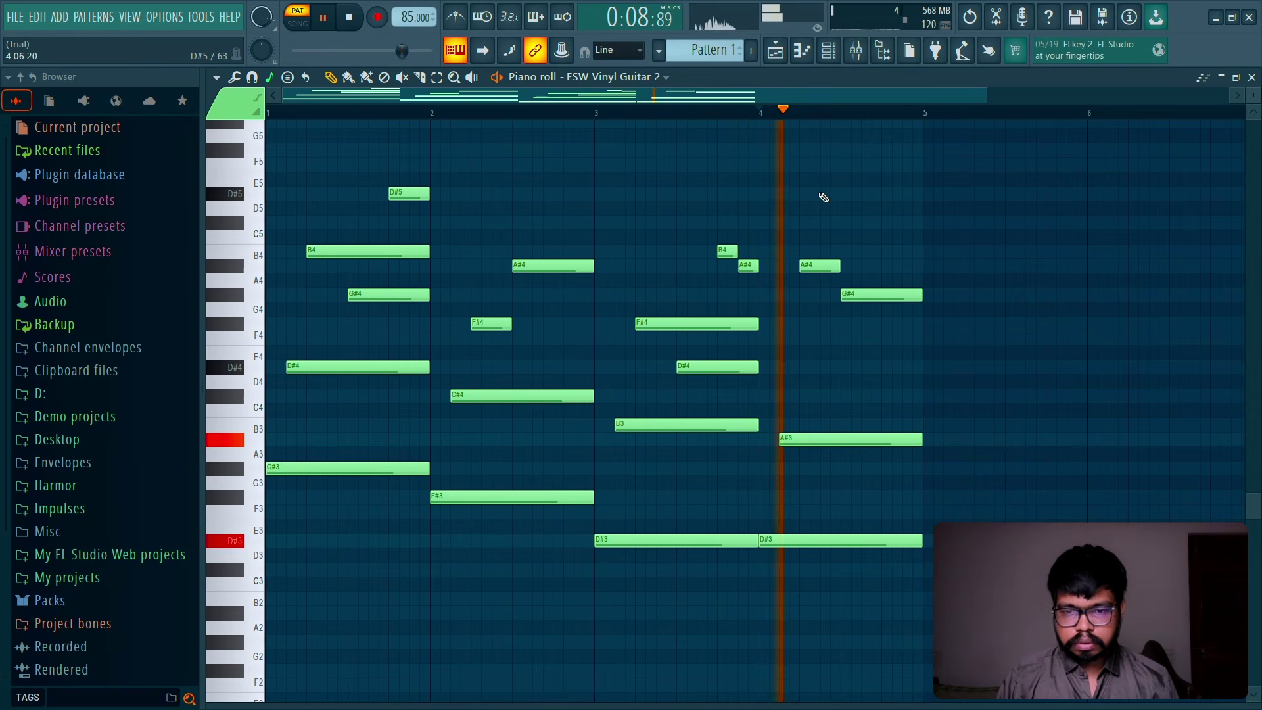
pyautogui.press('space')
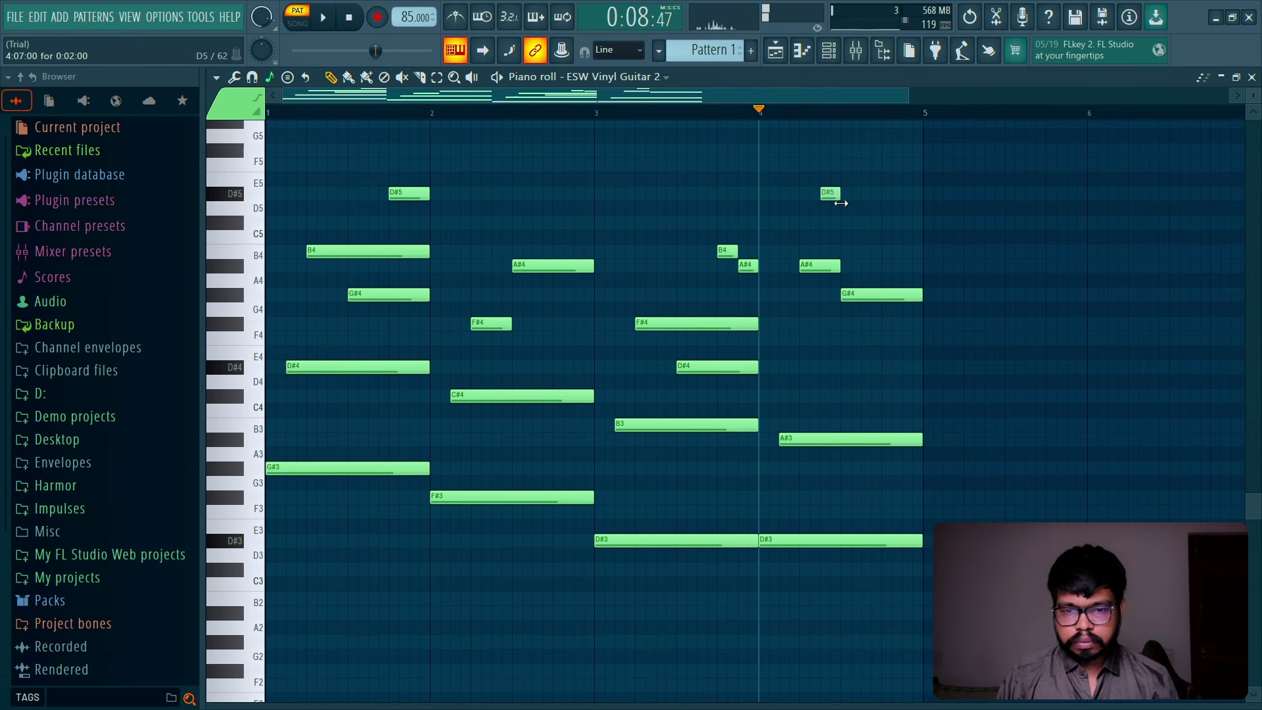
pyautogui.moveTo(832, 192); pyautogui.dragTo(790, 193)
pyautogui.press('space')
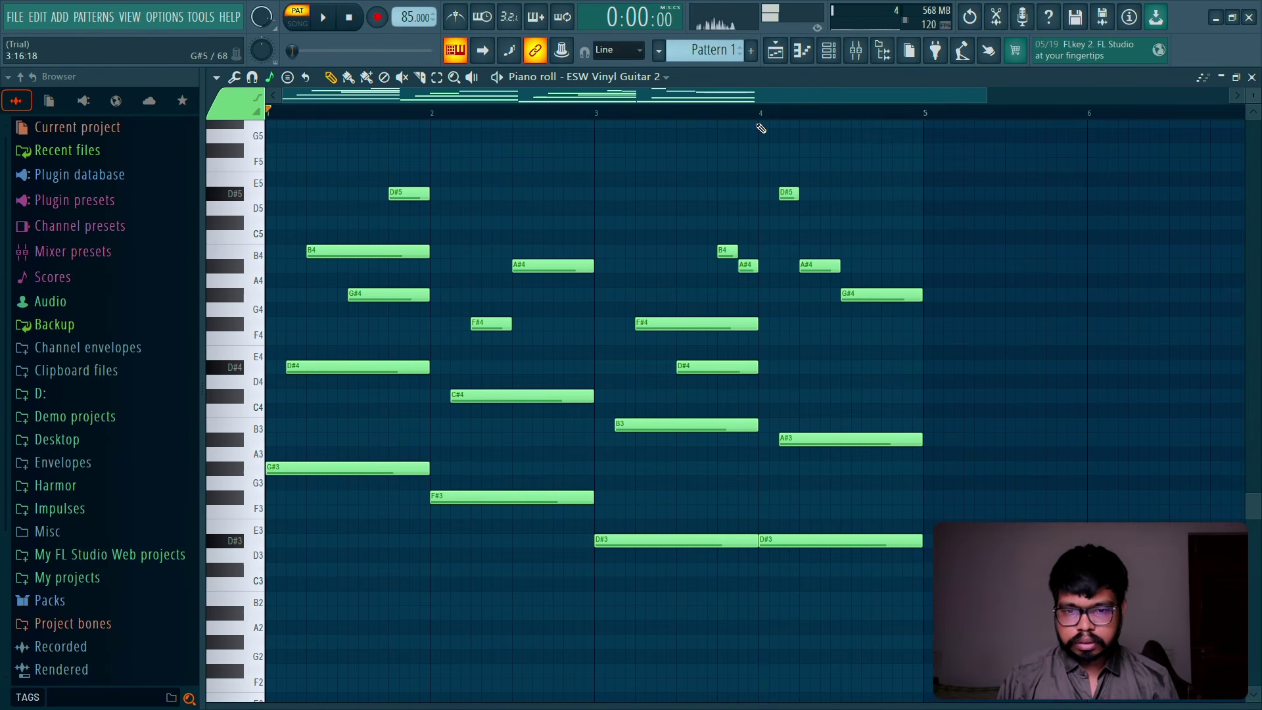
pyautogui.press('space')
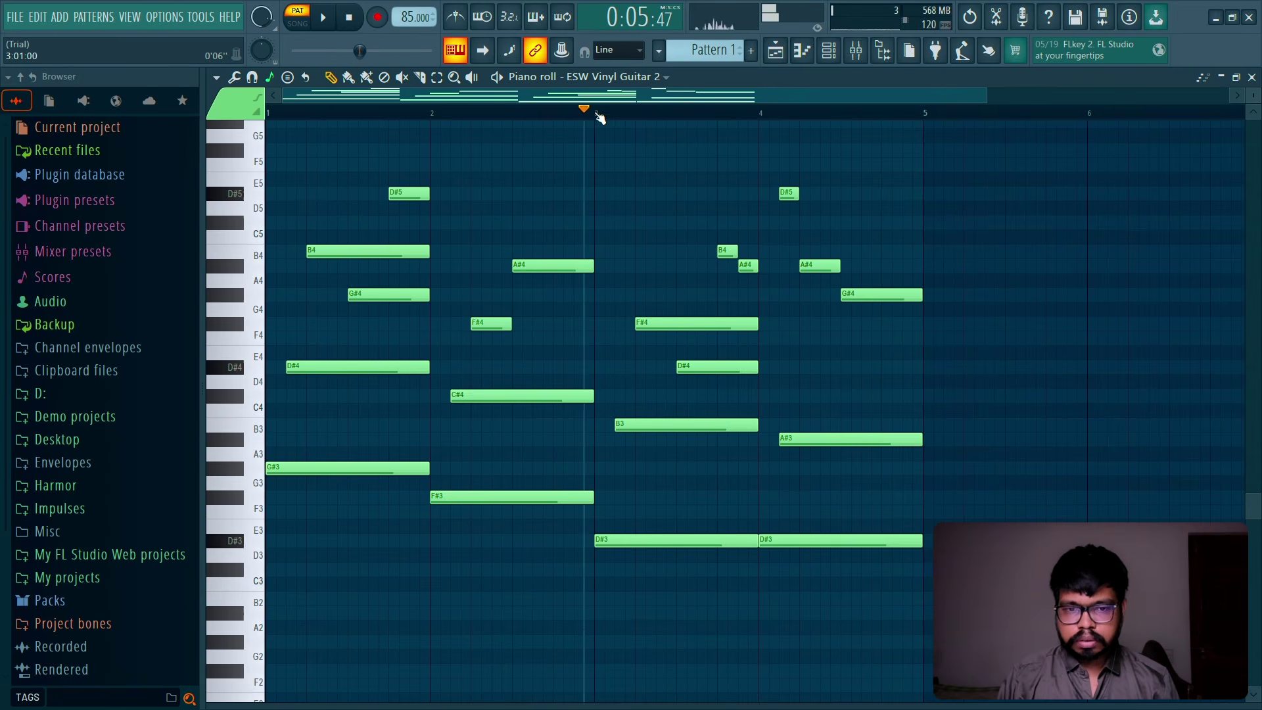
# Step: Play back the progression from the third bar and again from the beginning
pyautogui.press('space')
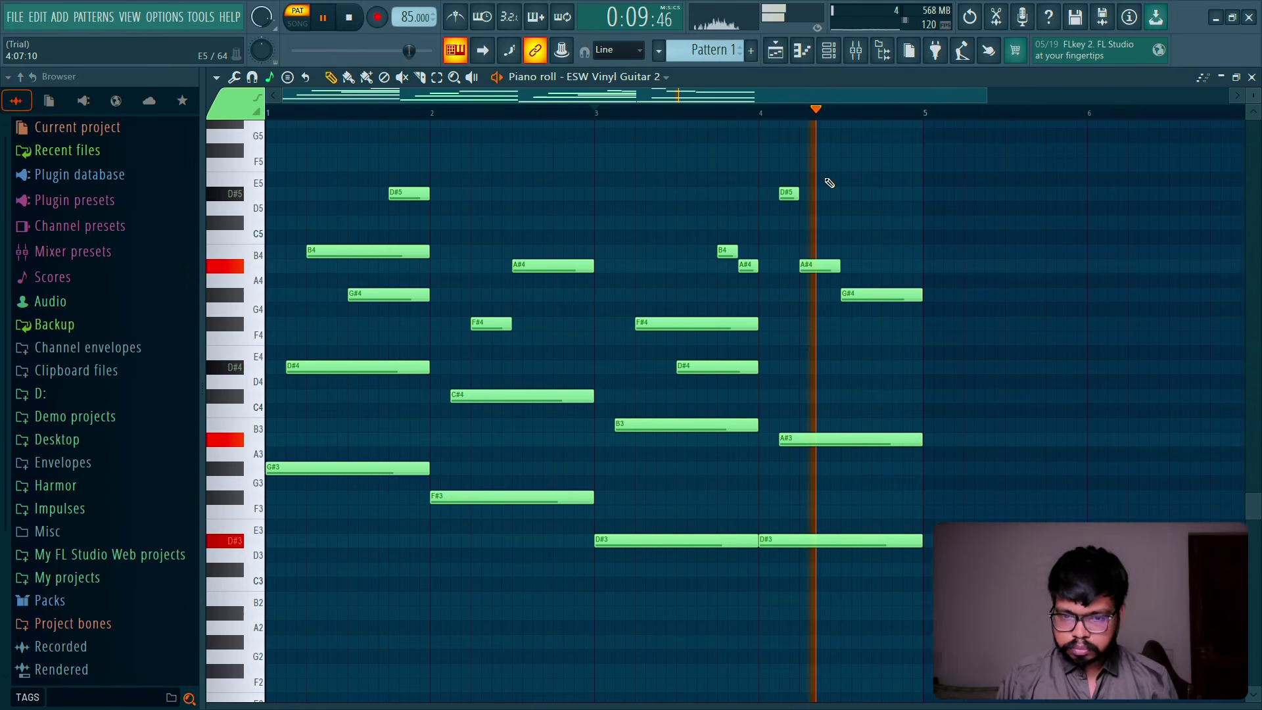
pyautogui.press('space')
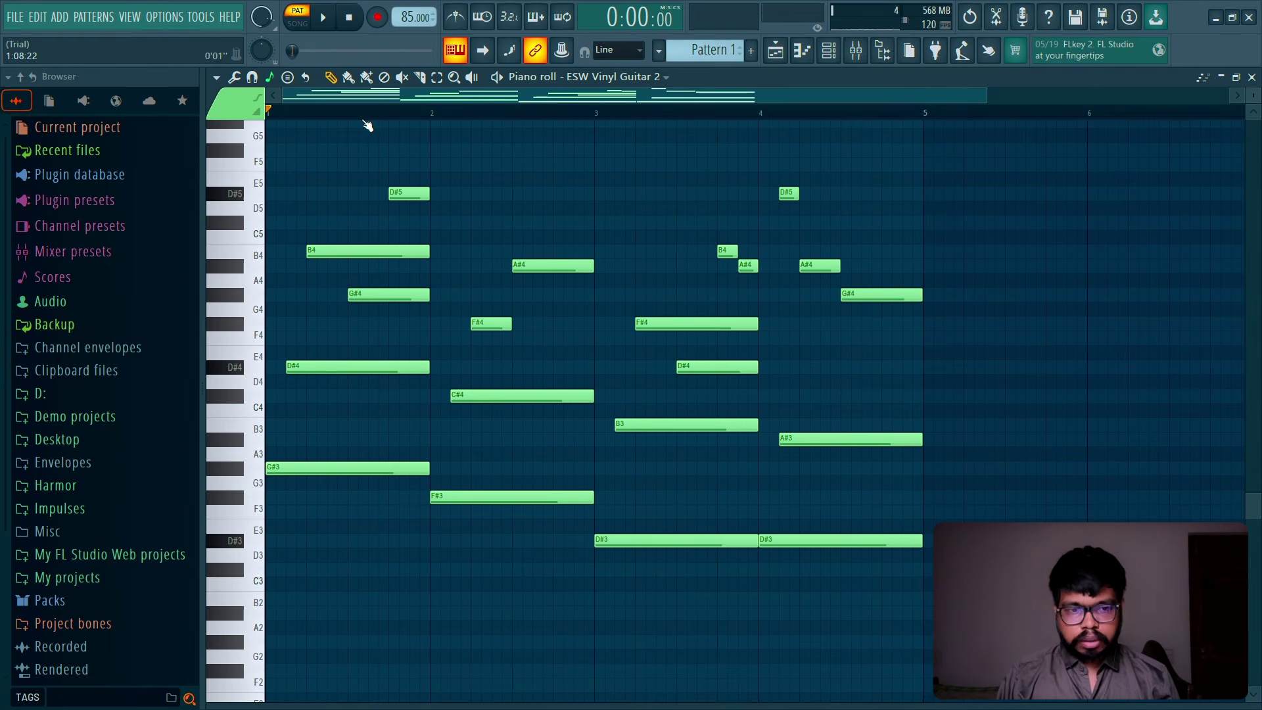
pyautogui.scroll(-1, 623, 217)
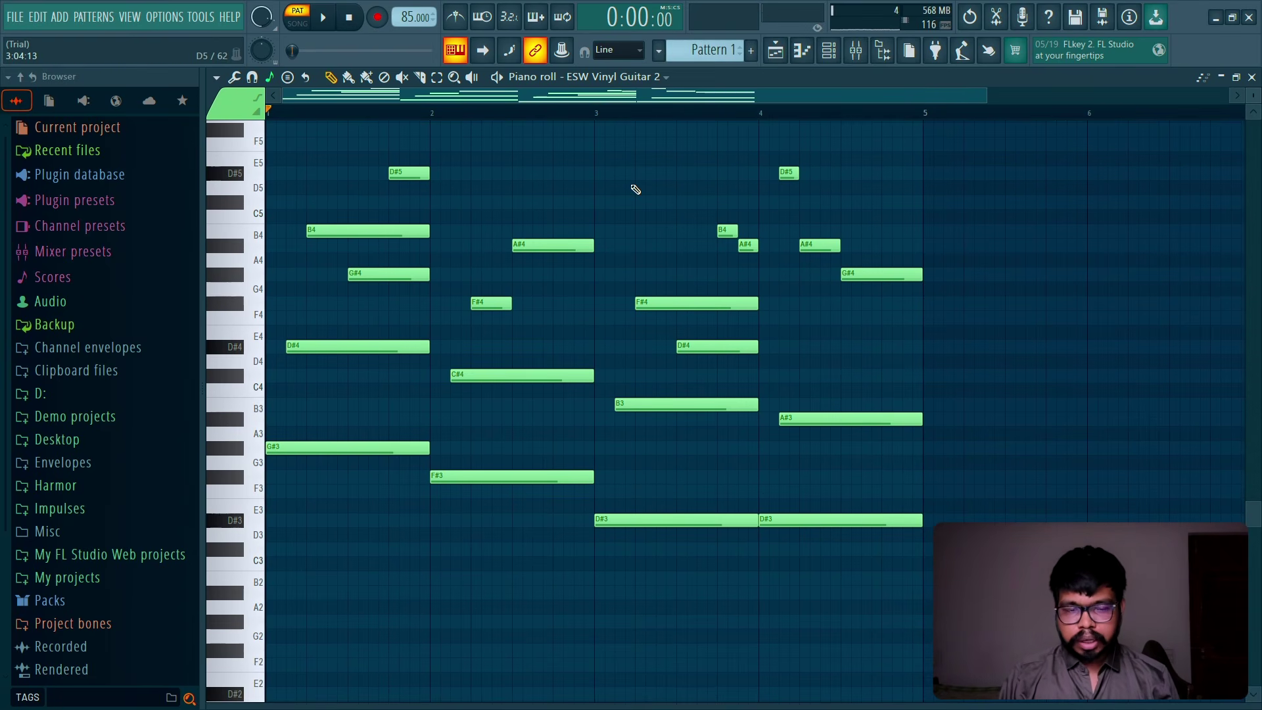
pyautogui.press('space')
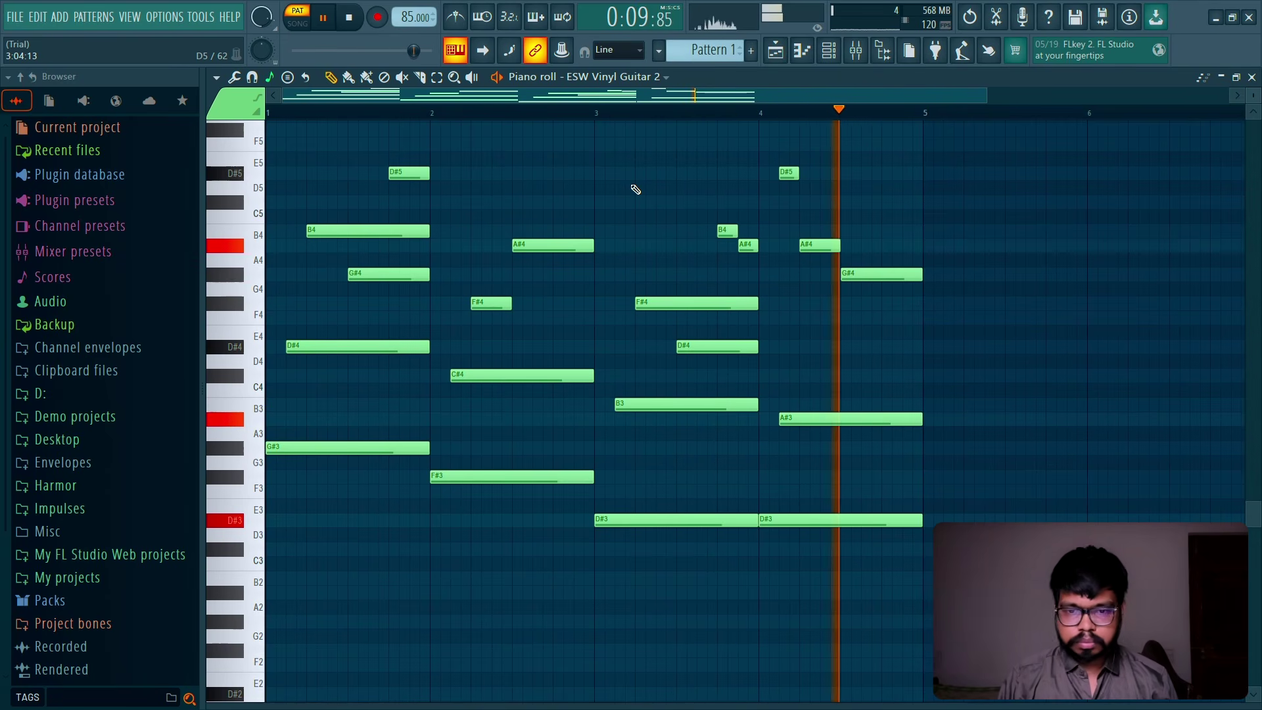
pyautogui.press('space')
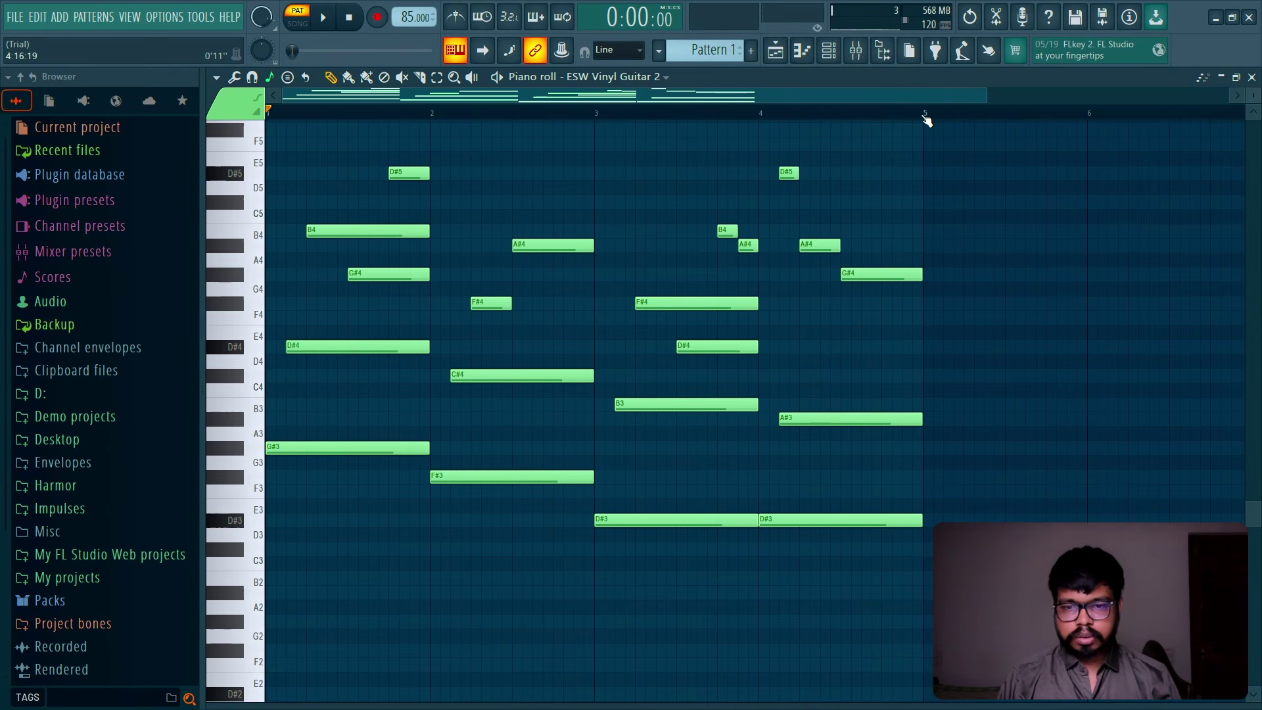
# Step: Duplicate the whole four-bar progression into bars 5 to 8, deselect the notes, and play the pattern from the beginning
pyautogui.hotkey('ctrl', 'a')
pyautogui.hotkey('ctrl', 'b')
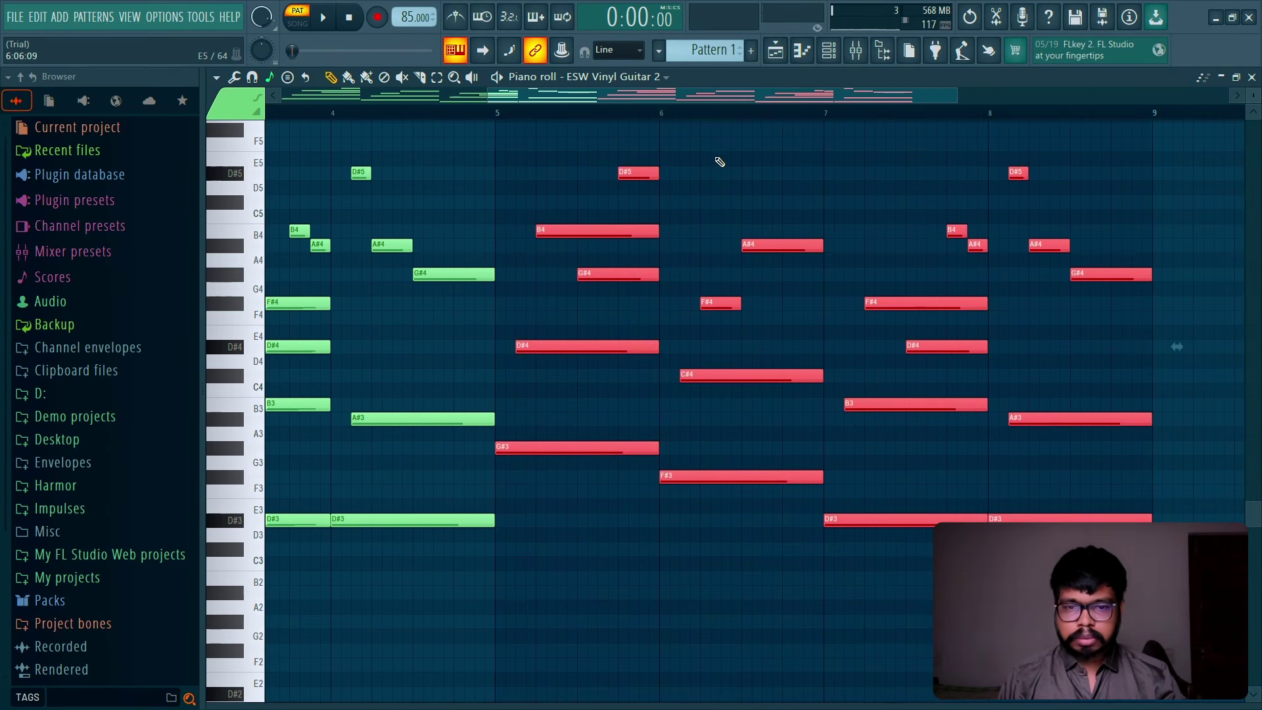
pyautogui.hotkey('ctrl', 'd')
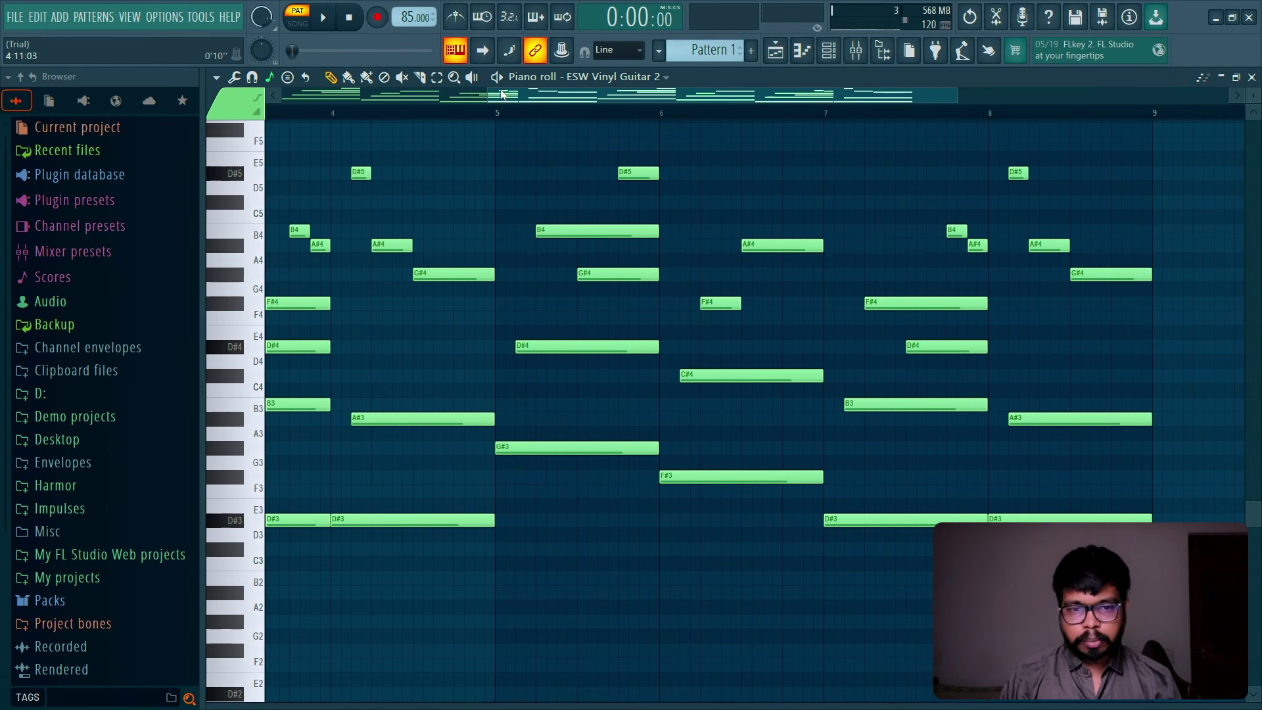
pyautogui.moveTo(485, 96); pyautogui.dragTo(283, 96)
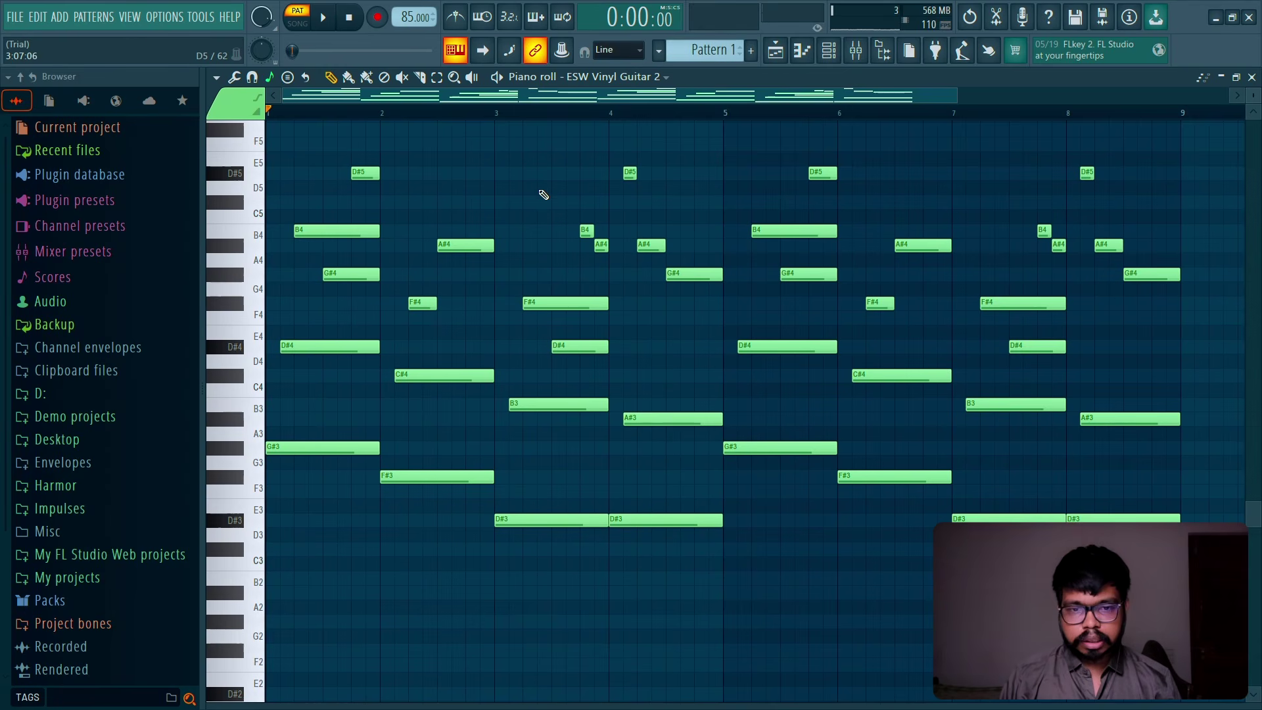
pyautogui.scroll(-1, 543, 195)
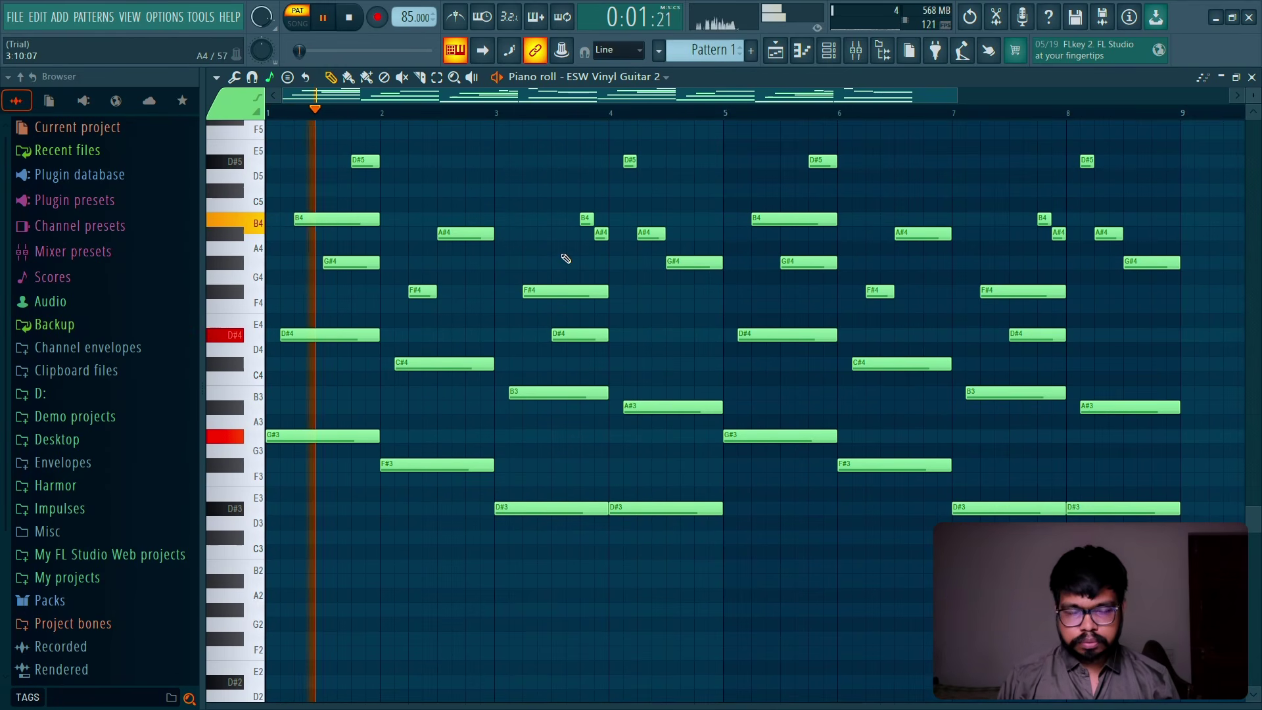
pyautogui.scroll(3, 624, 336)
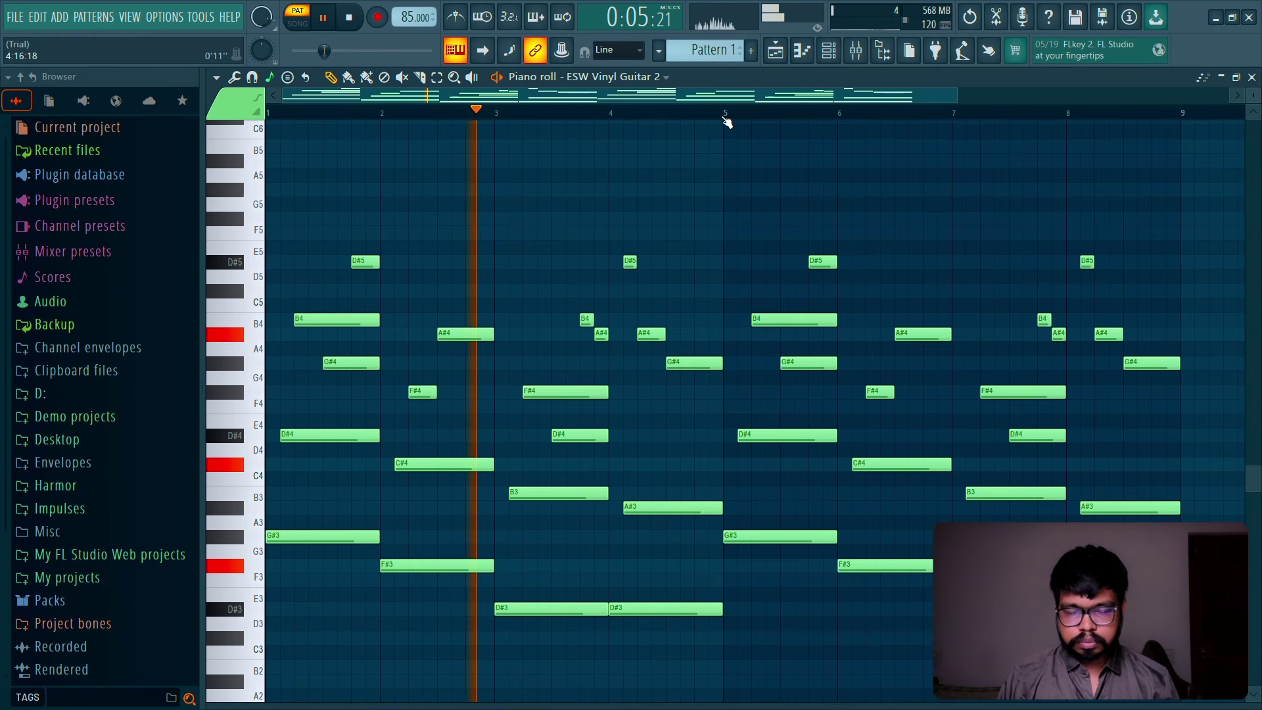
# Step: Try a one-beat C#5 note at the end of bar 6, lower it to B4, and delete it after listening
pyautogui.scroll(-3, 750, 249)
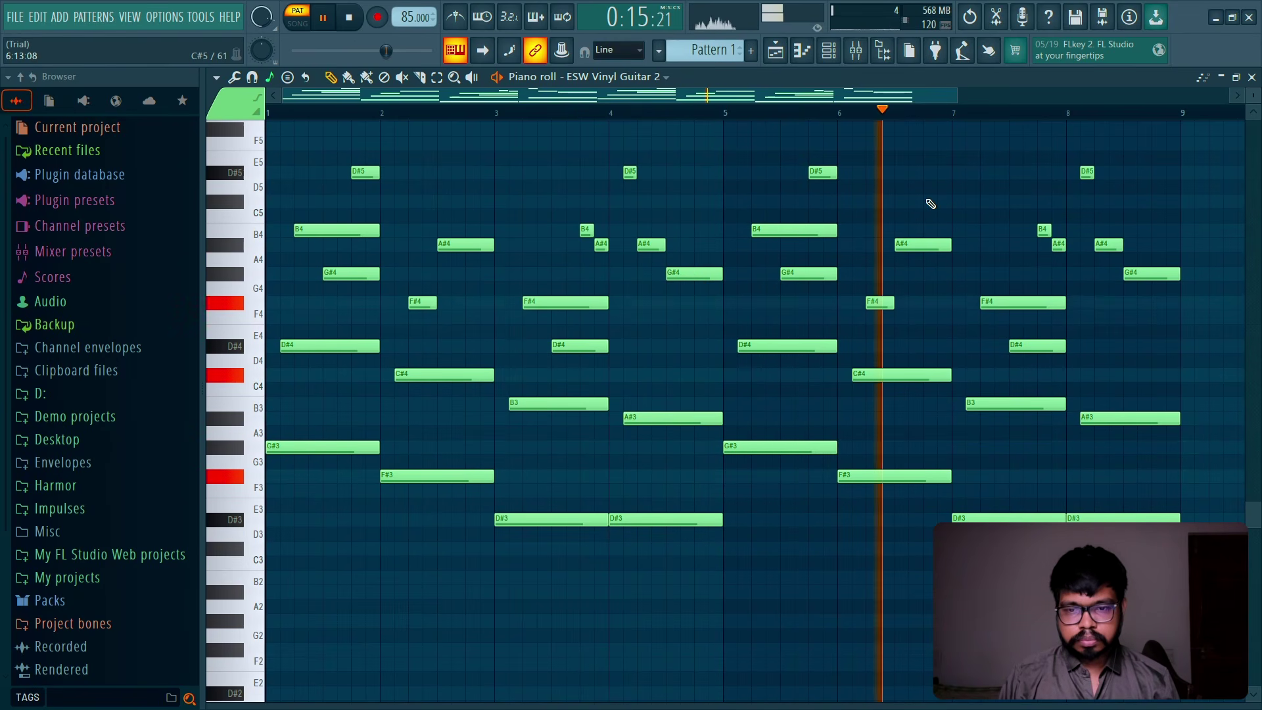
pyautogui.click(929, 201)
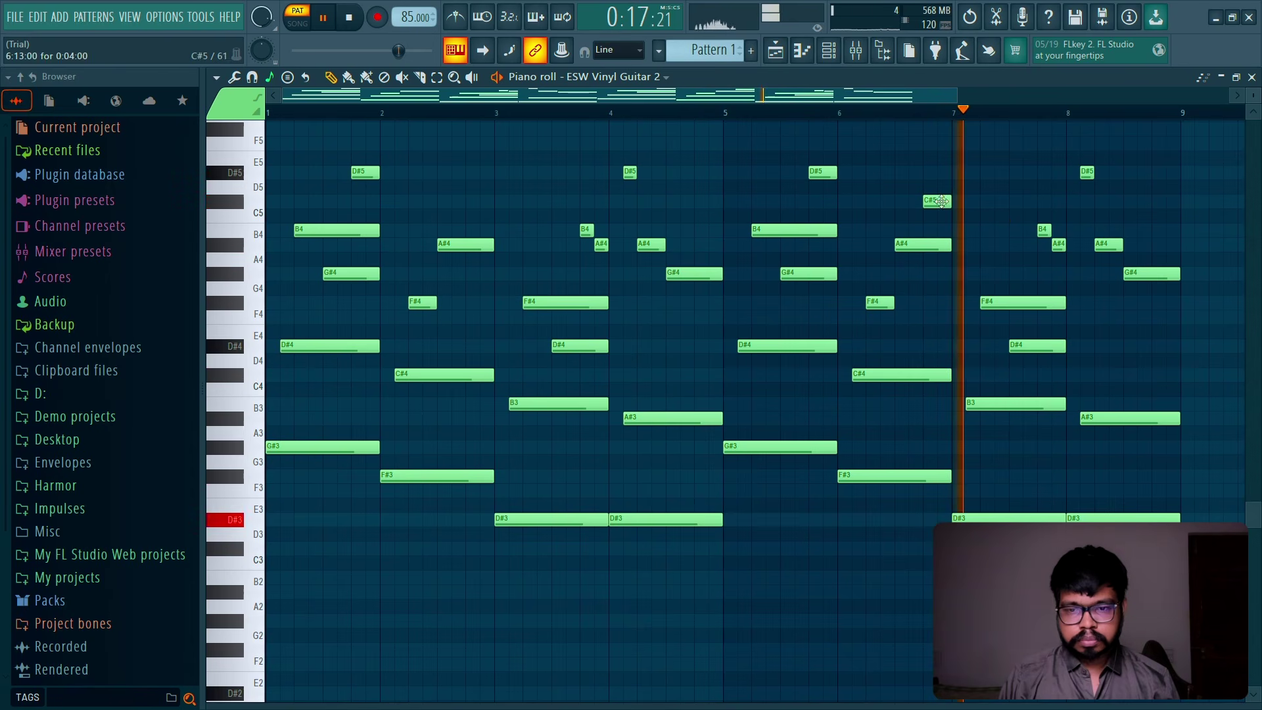
pyautogui.press('space')
pyautogui.click(729, 118)
pyautogui.press('space')
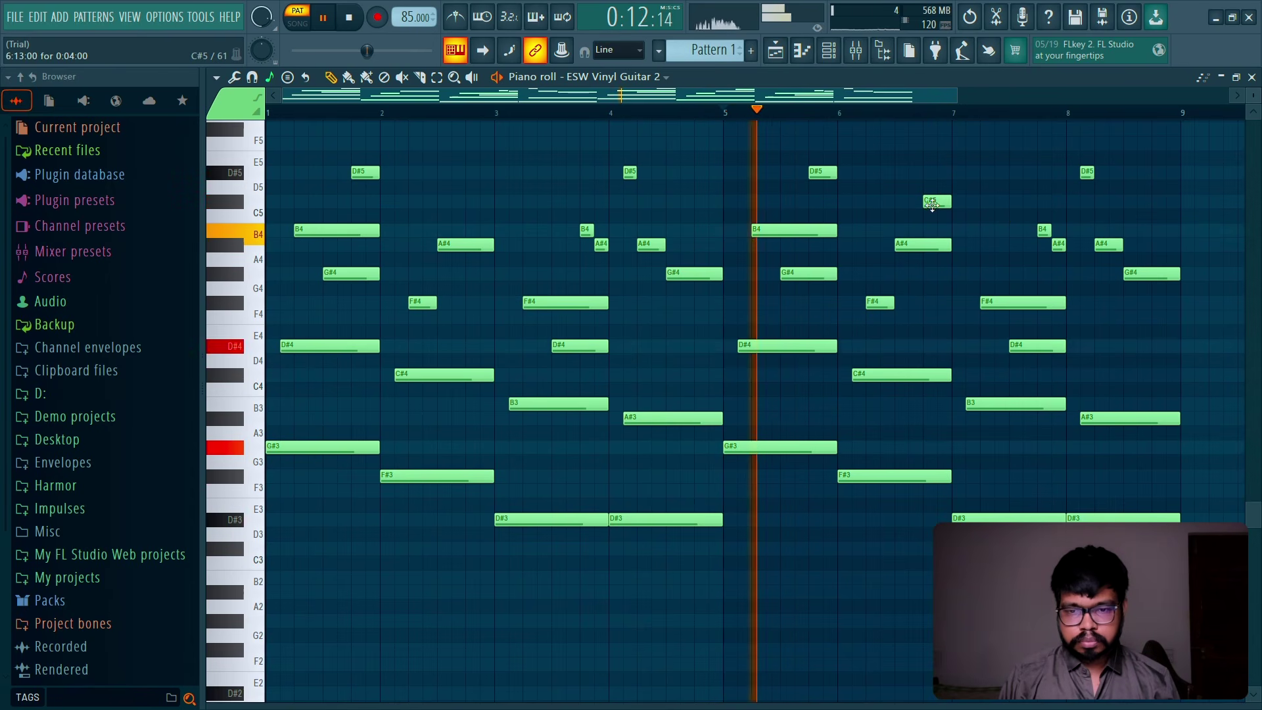
pyautogui.moveTo(937, 201); pyautogui.dragTo(937, 230)
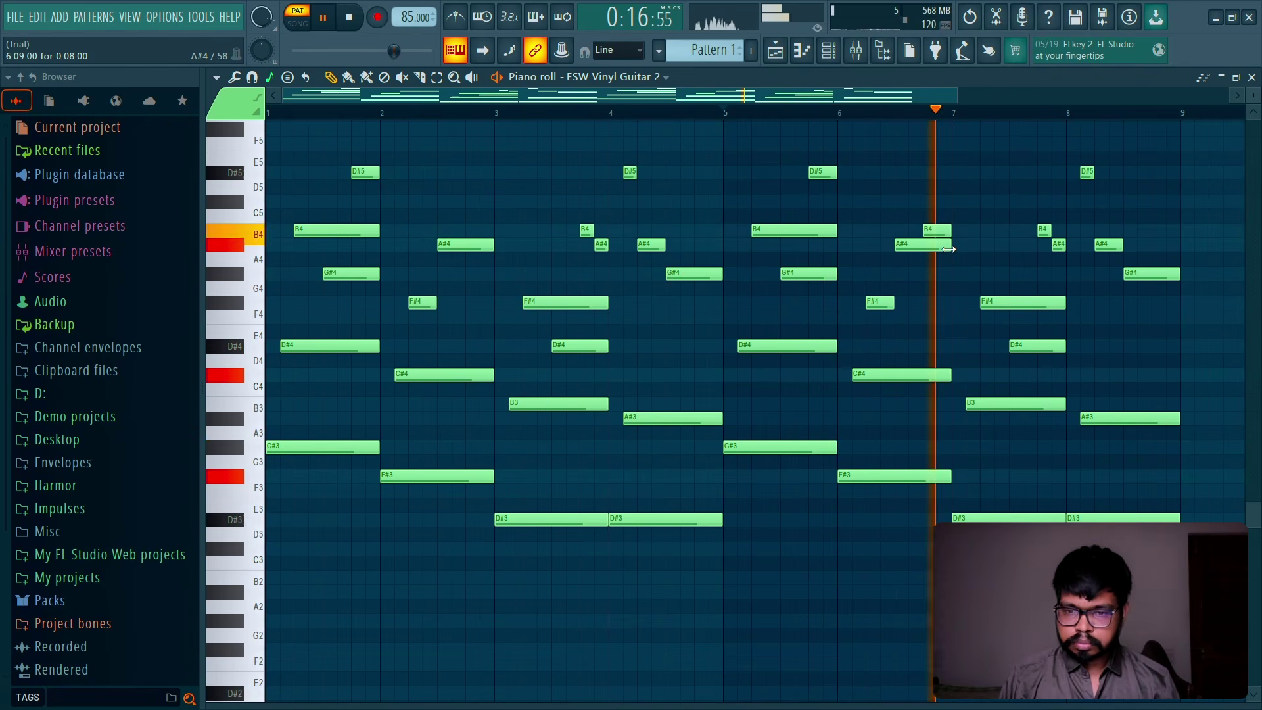
pyautogui.rightClick(939, 231)
pyautogui.press('space')
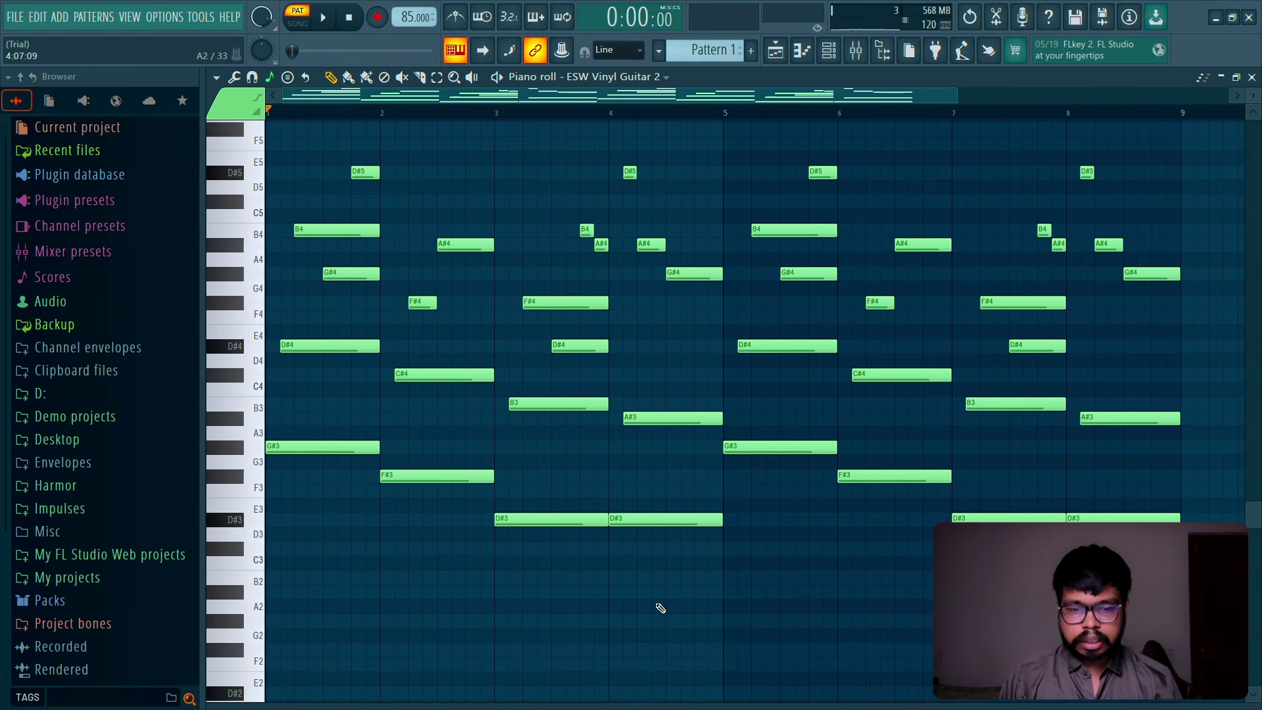
# Step: Expand the velocity lane and randomize the velocities of all notes in the pattern
pyautogui.moveTo(648, 705); pyautogui.dragTo(603, 427)
pyautogui.hotkey('alt', 'r')
pyautogui.click(717, 517)
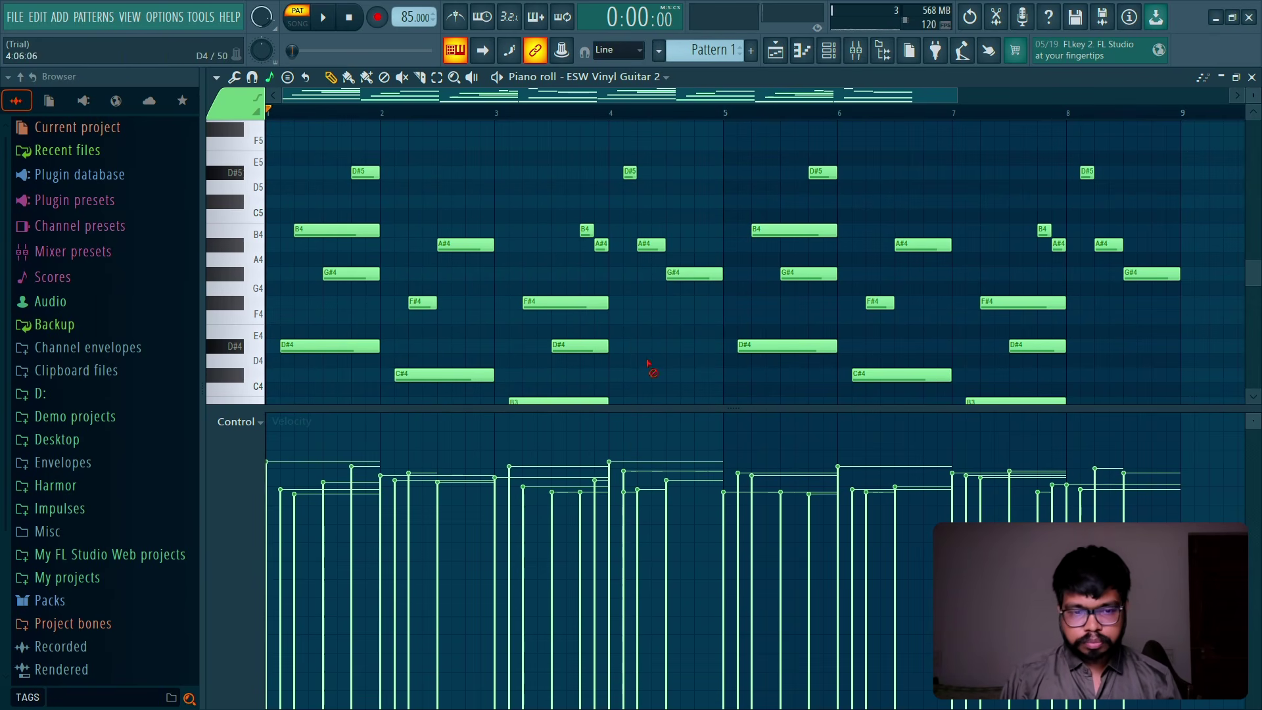
# Step: Play back the pattern with its varied velocities and shrink the velocity lane to enlarge the note area
pyautogui.scroll(-4, 649, 365)
pyautogui.press('space')
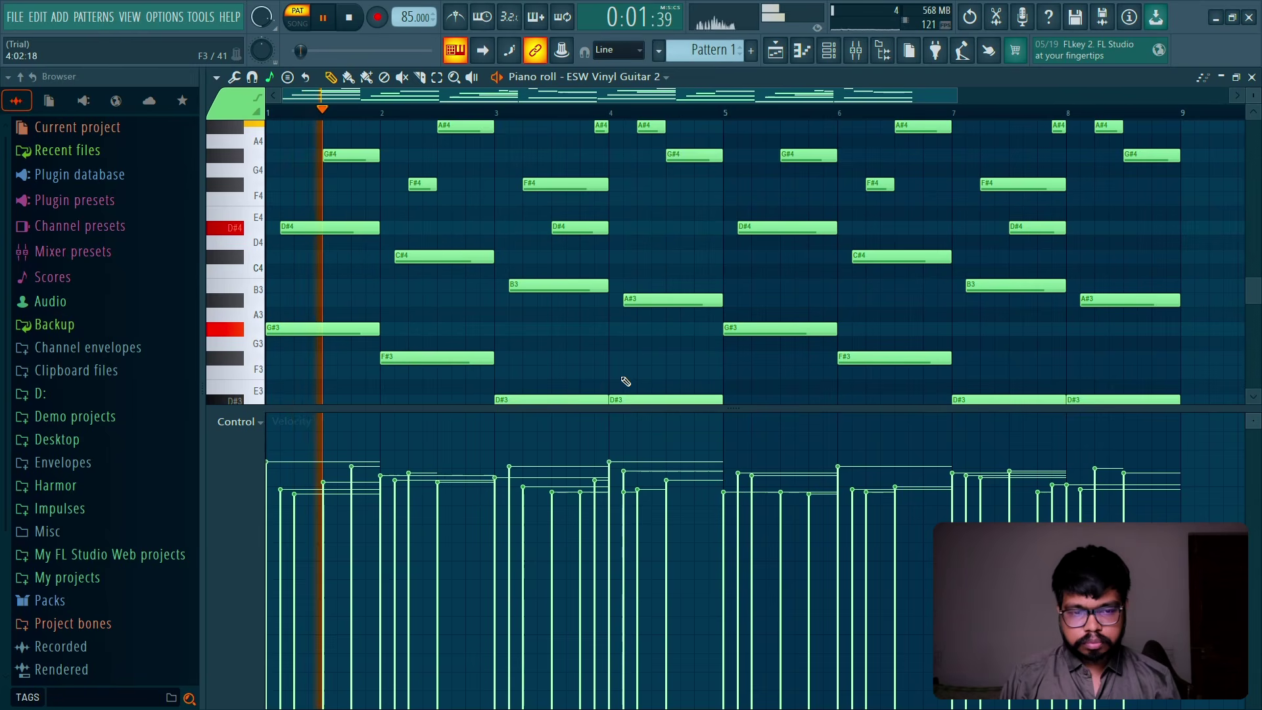
pyautogui.moveTo(631, 408); pyautogui.dragTo(631, 639)
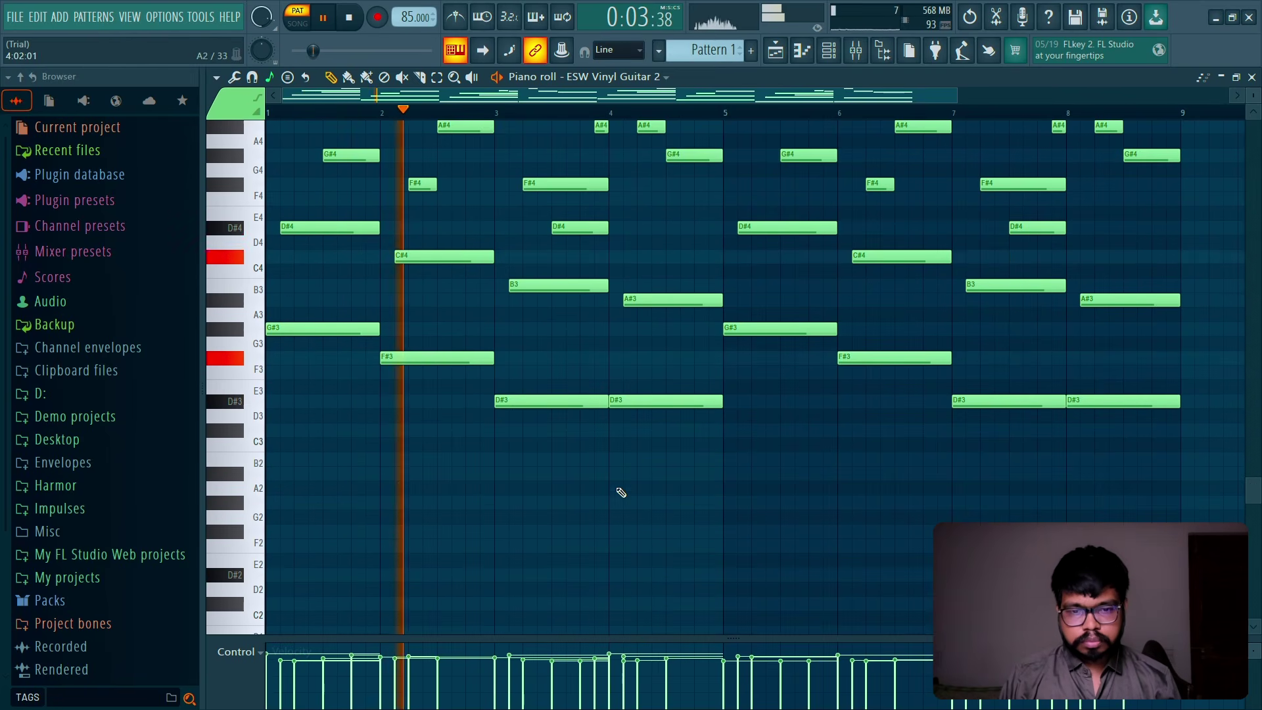
pyautogui.scroll(4, 622, 492)
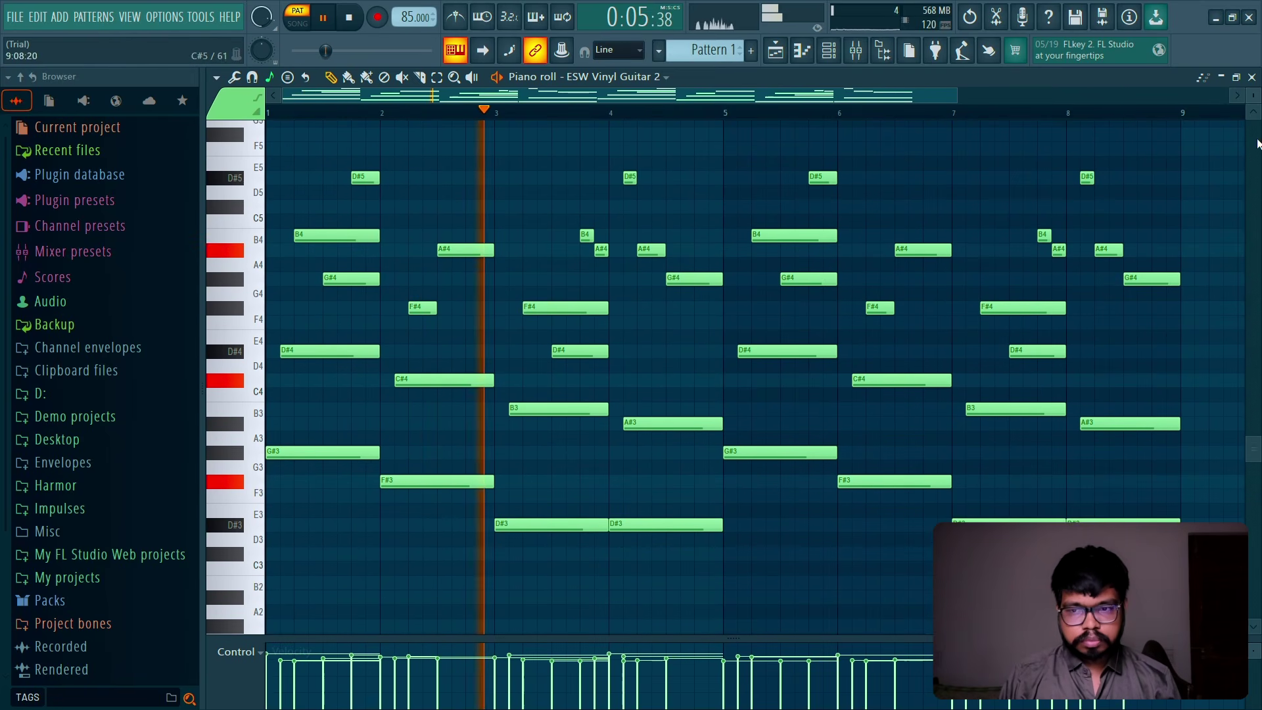
pyautogui.press('space')
# Step: Close the piano roll and set the ESW Vinyl Guitar 2 channel volume to 46% during playback
pyautogui.click(1252, 77)
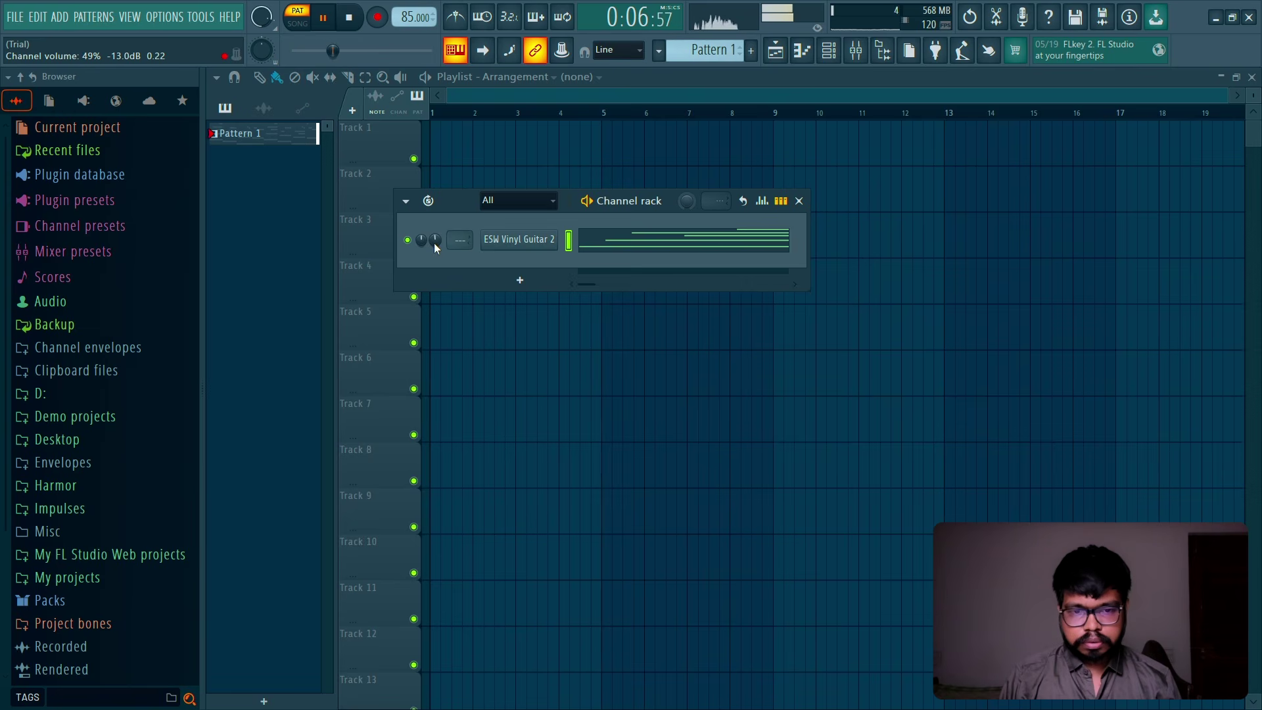
pyautogui.scroll(-2, 434, 243)
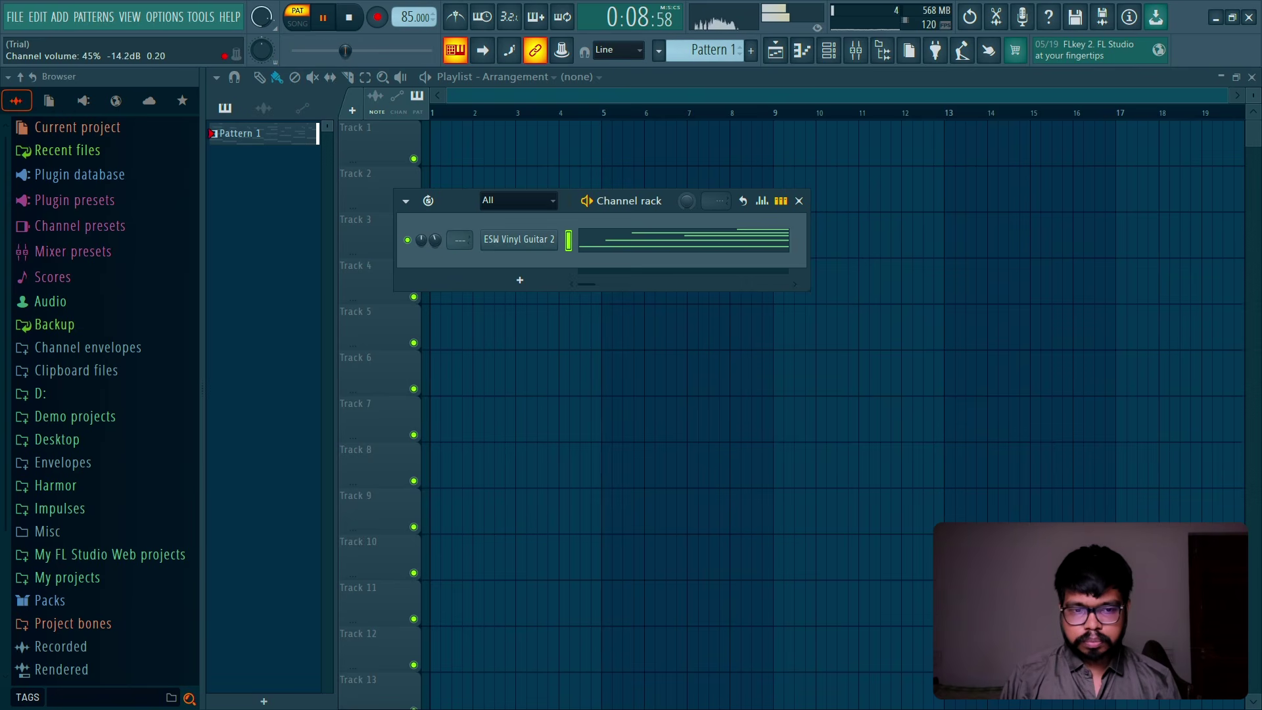
pyautogui.scroll(-1, 436, 241)
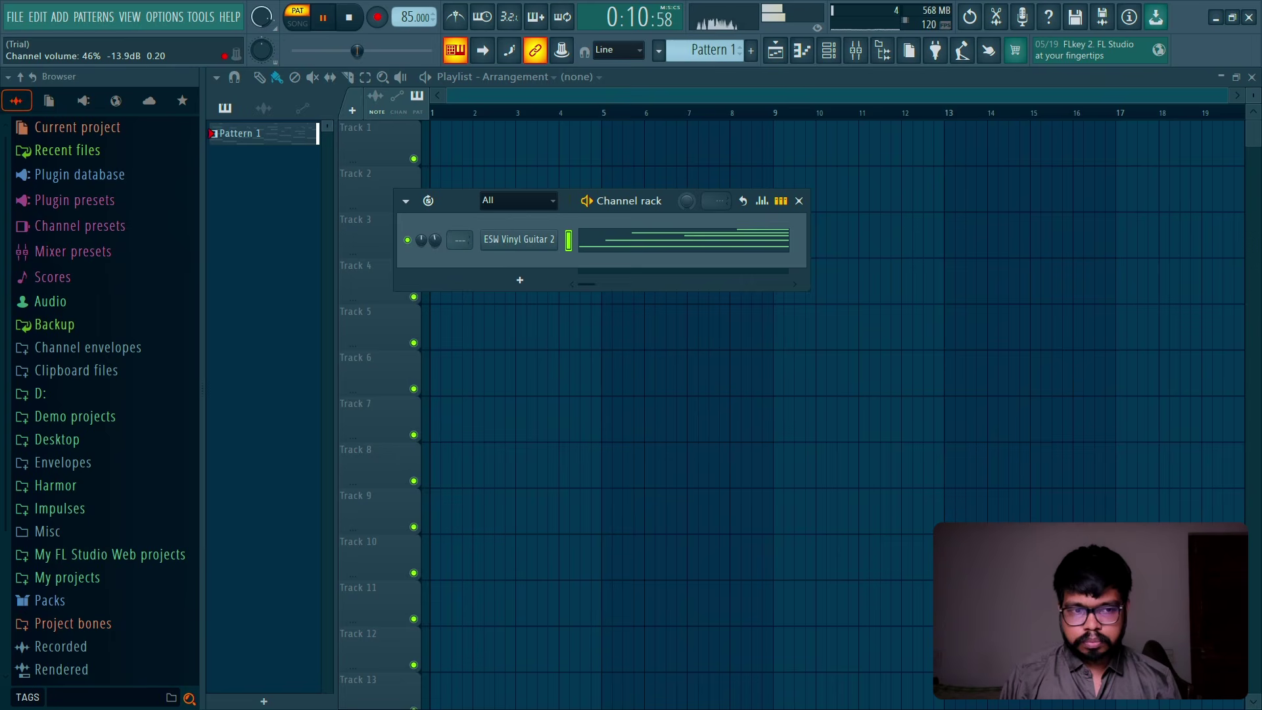
# Step: Open the ESW Vinyl Guitar 2 effects page and switch its background noise to Vinyl A
pyautogui.click(525, 238)
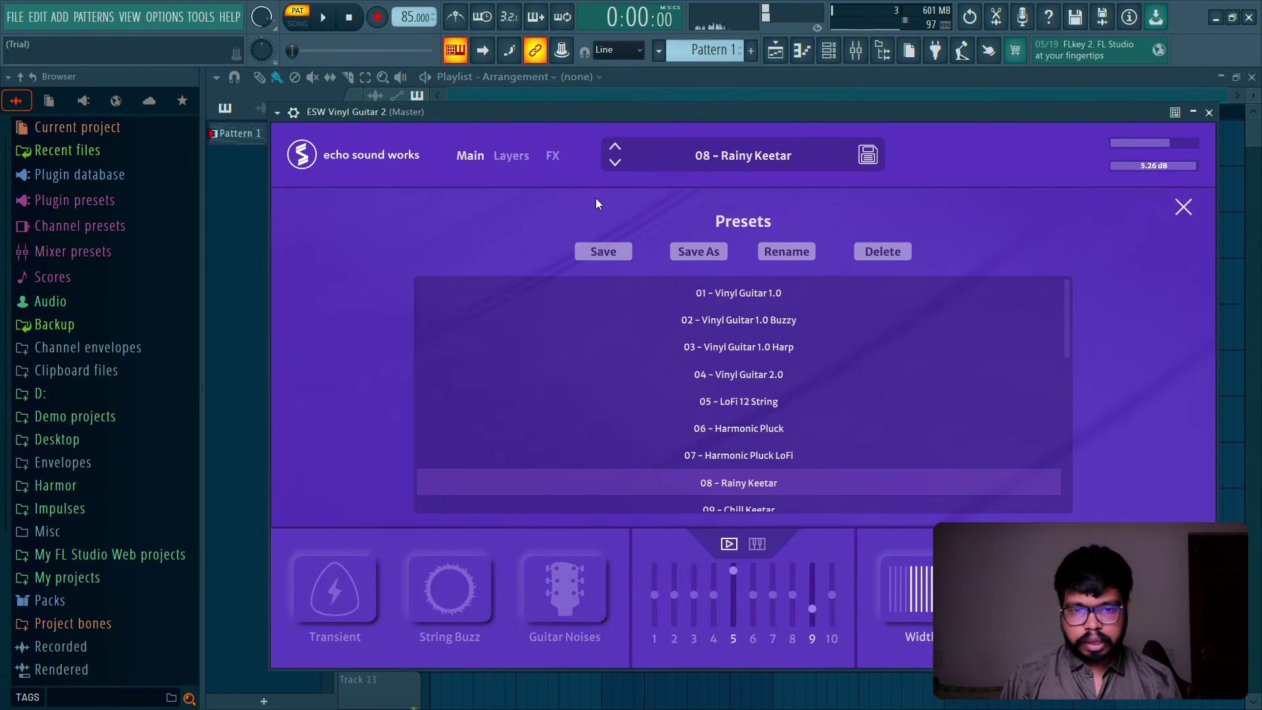
pyautogui.click(554, 158)
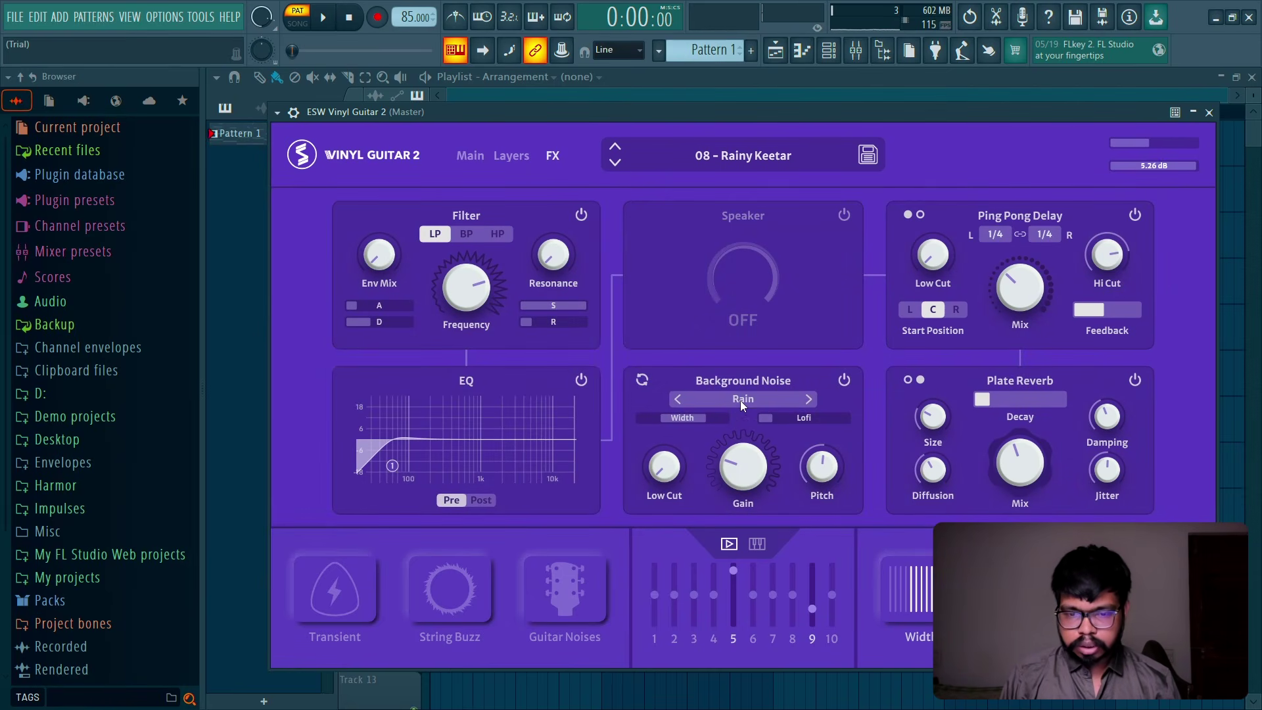
pyautogui.click(740, 399)
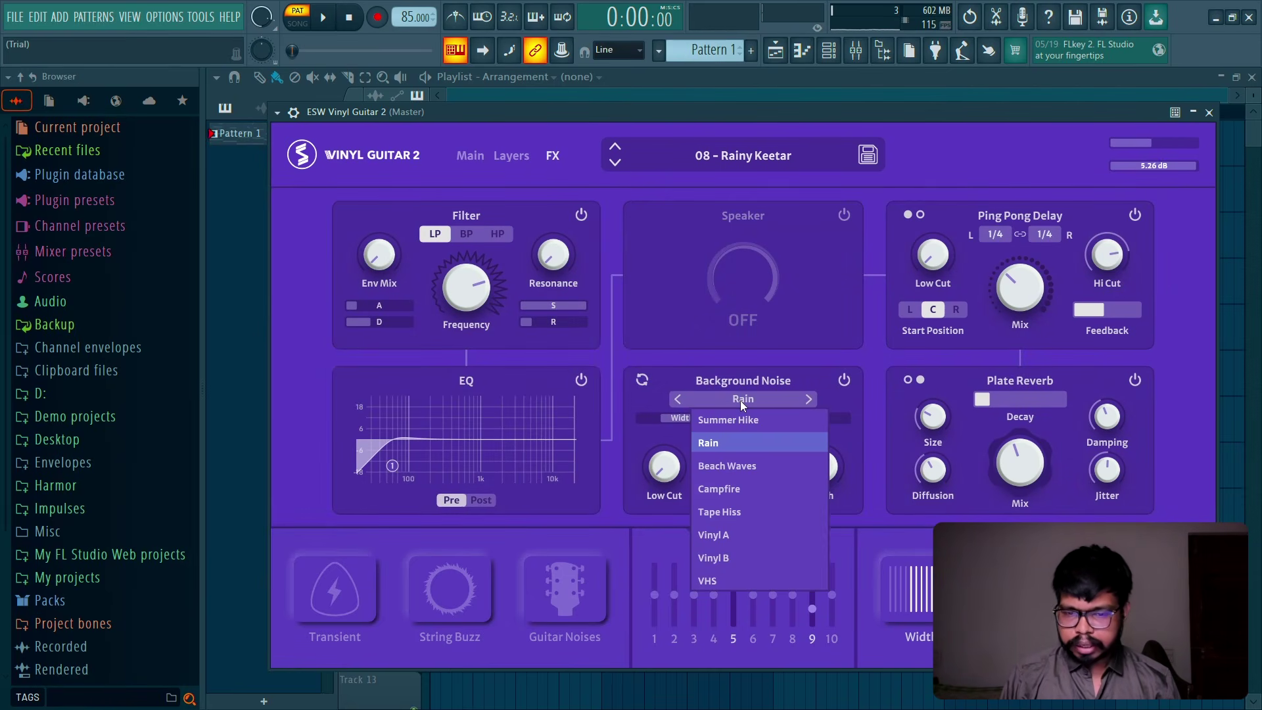
pyautogui.click(759, 535)
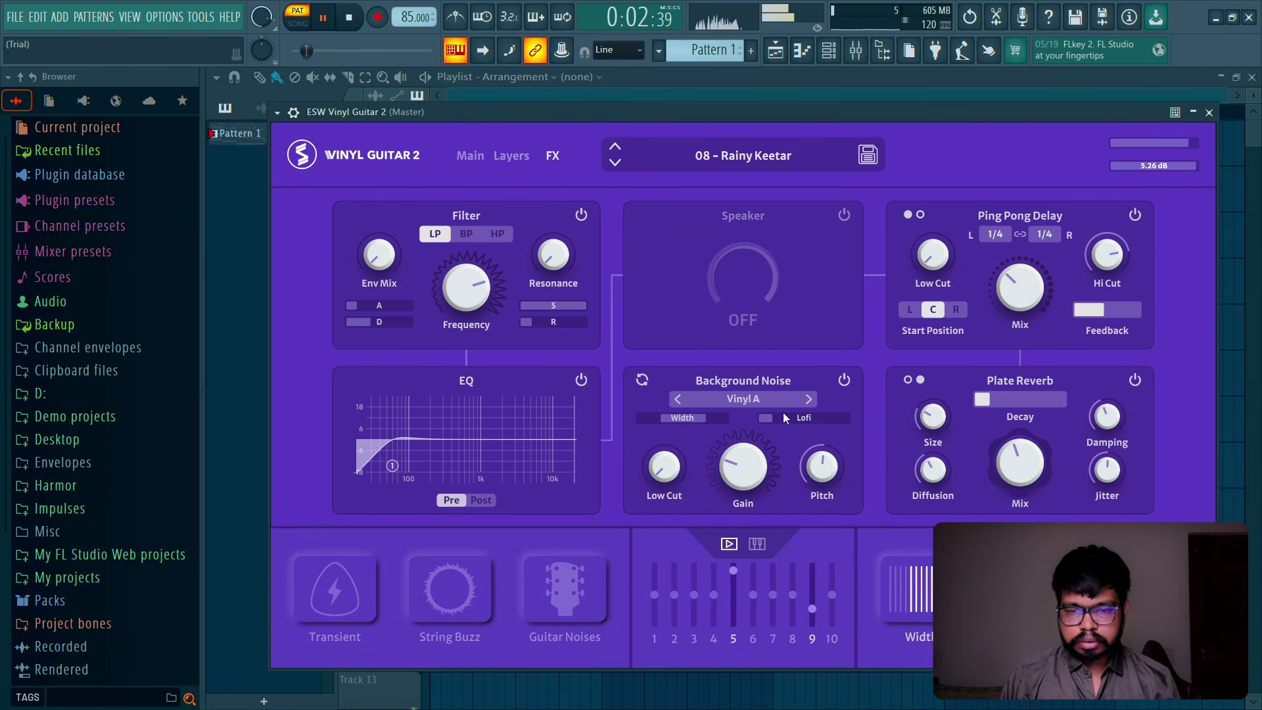
# Step: Raise the background noise's Lofi amount and set its gain to about -34.3 dB and its width to 116%
pyautogui.moveTo(819, 416); pyautogui.dragTo(870, 414)
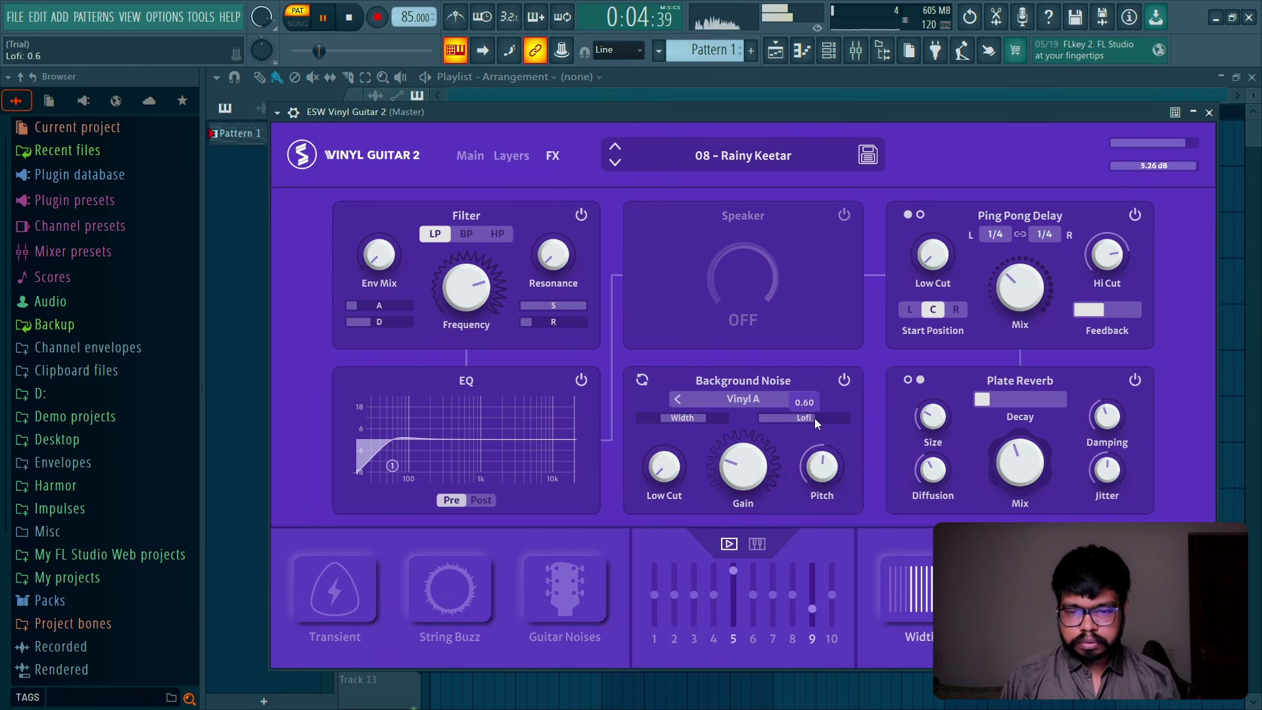
pyautogui.moveTo(744, 453)
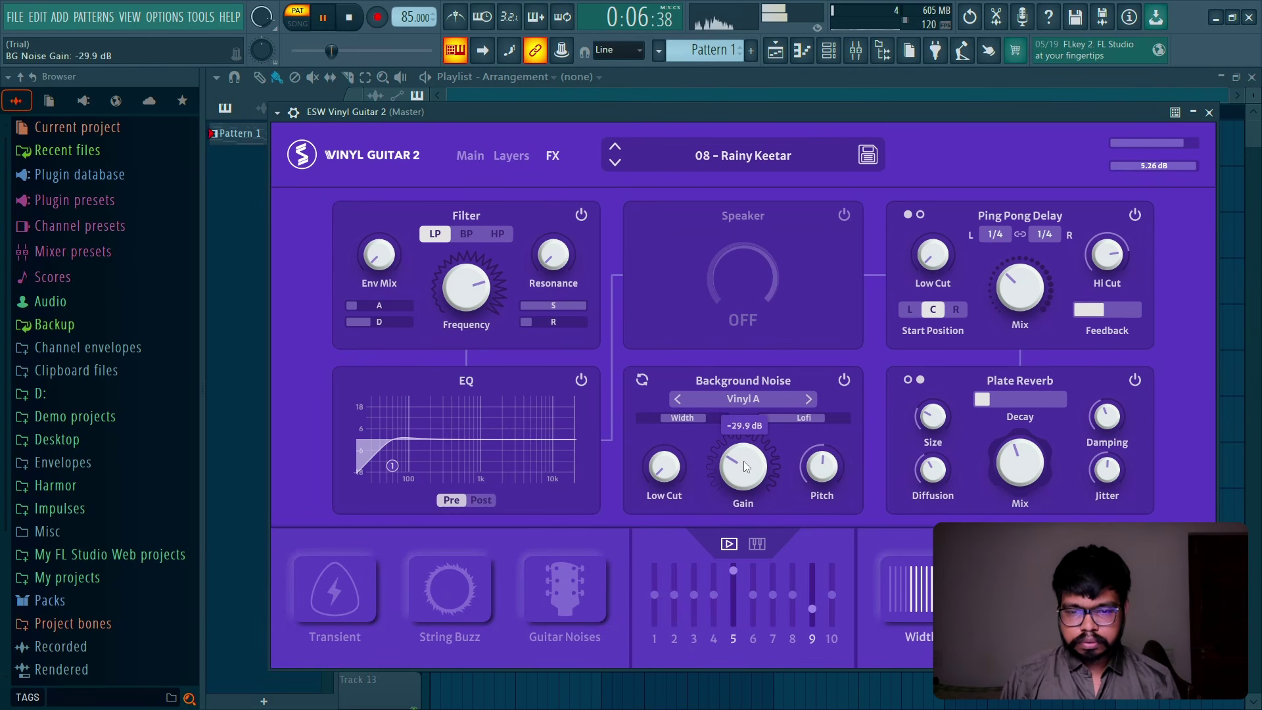
pyautogui.scroll(-2, 743, 461)
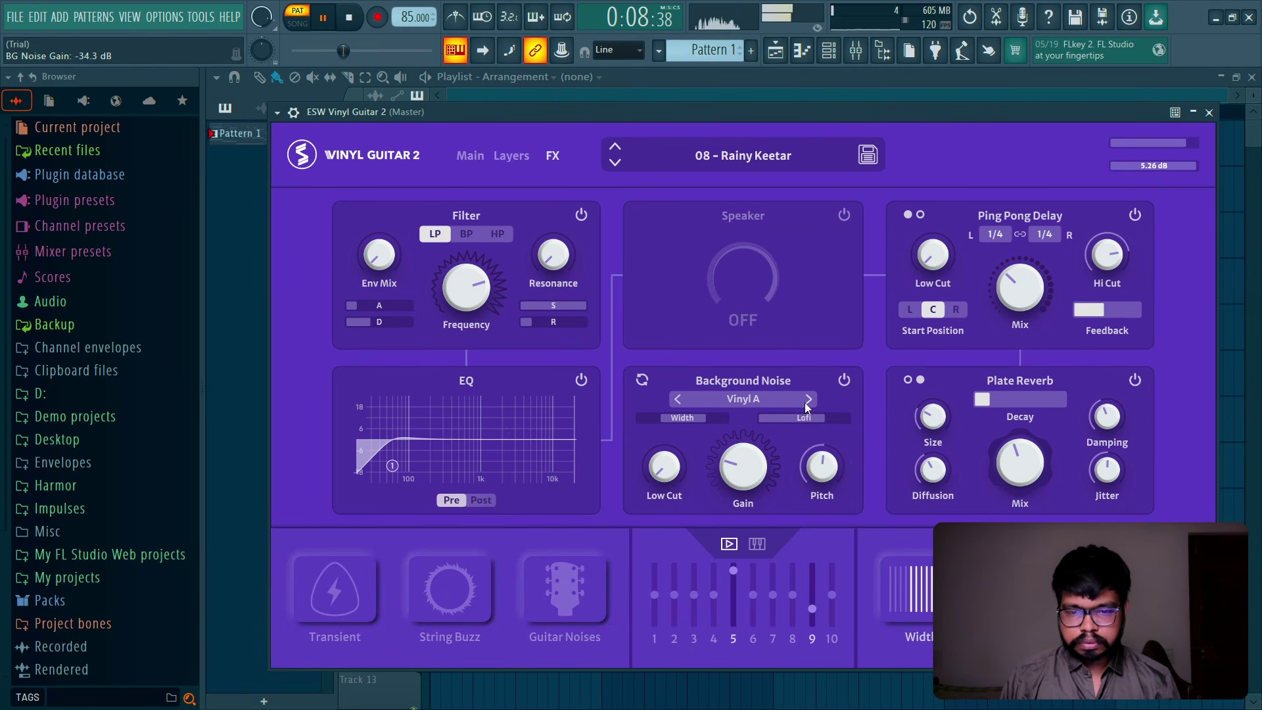
pyautogui.moveTo(727, 425); pyautogui.dragTo(719, 422)
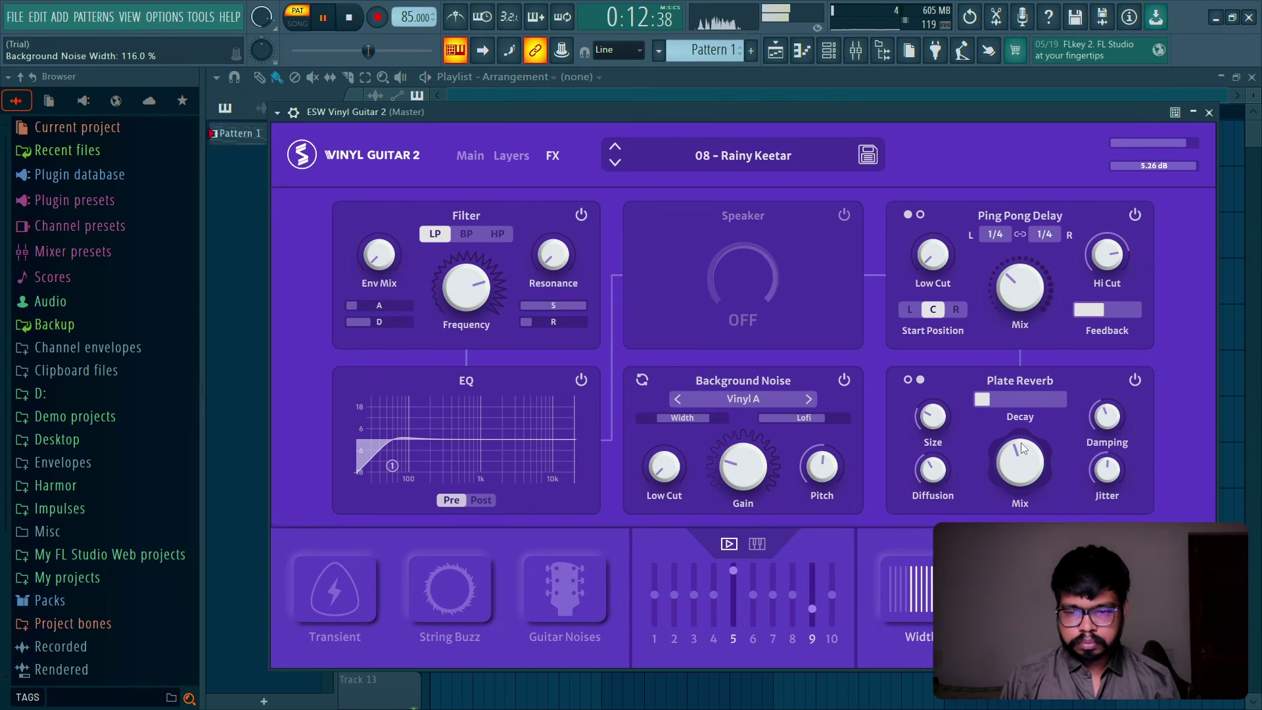
# Step: Lower the Plate Reverb mix to about 20%, stop playback, and close the guitar plugin
pyautogui.moveTo(1029, 444); pyautogui.dragTo(1014, 493)
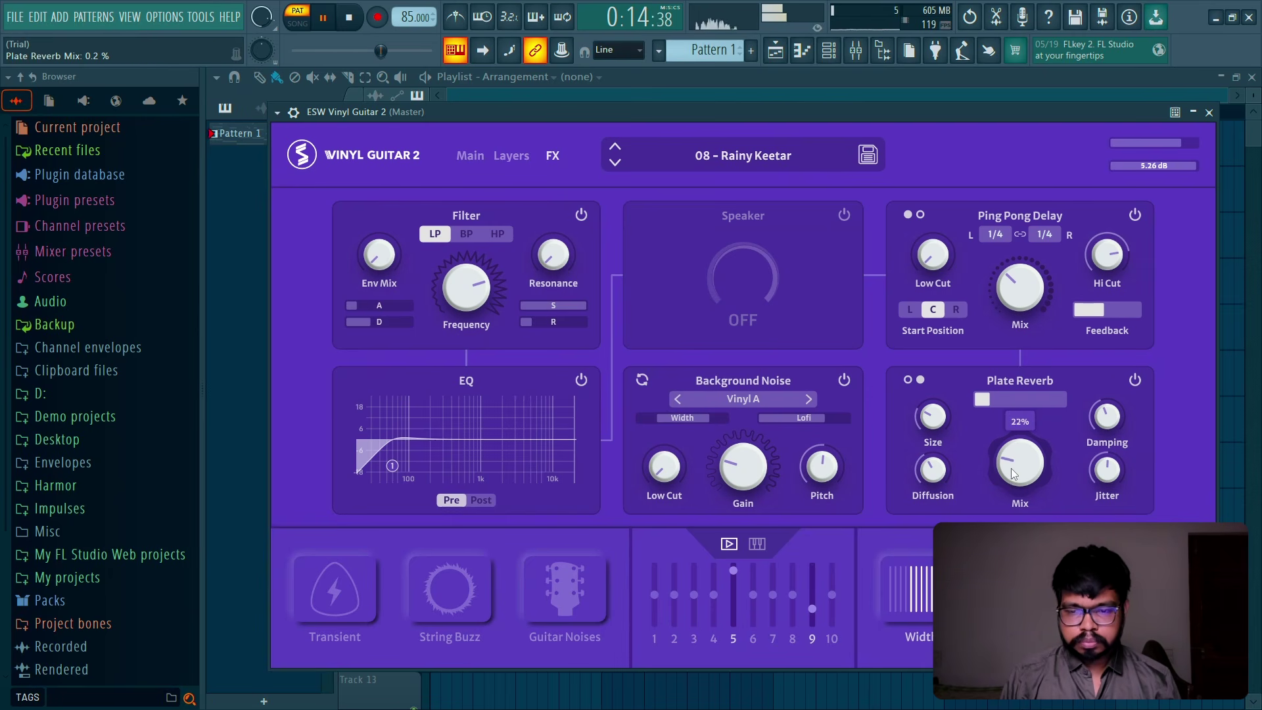
pyautogui.press('space')
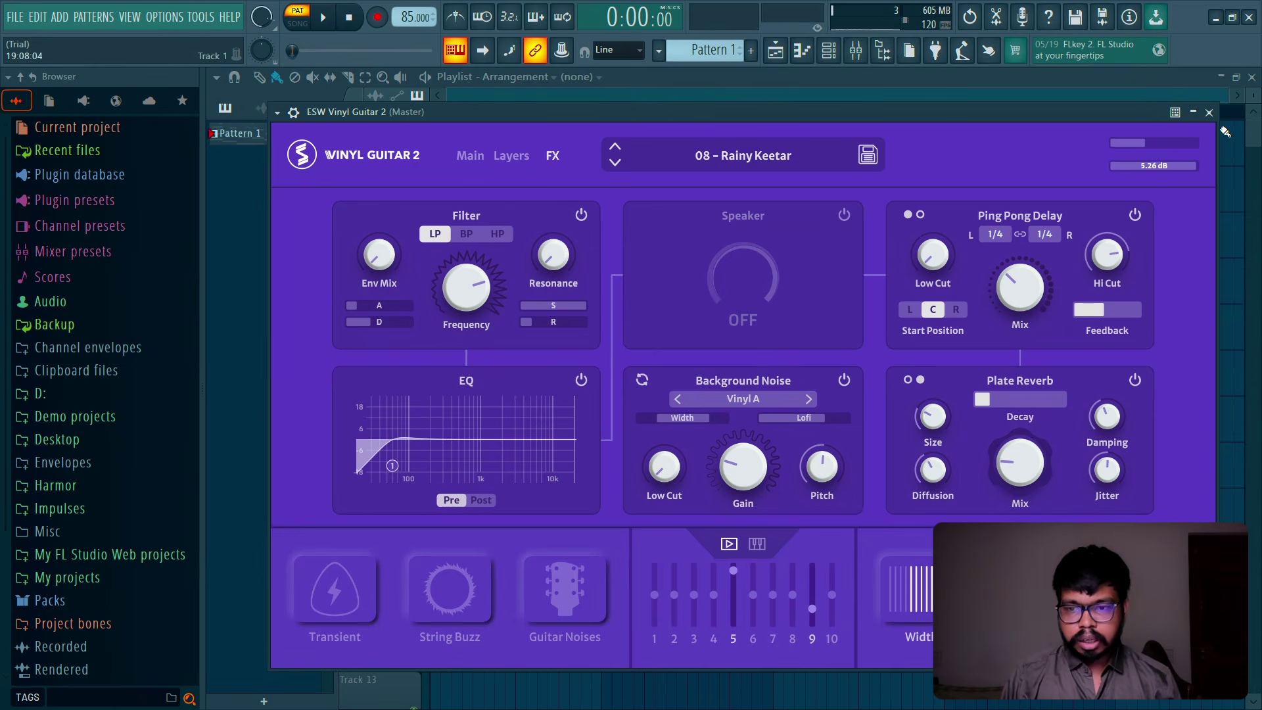
pyautogui.click(1209, 112)
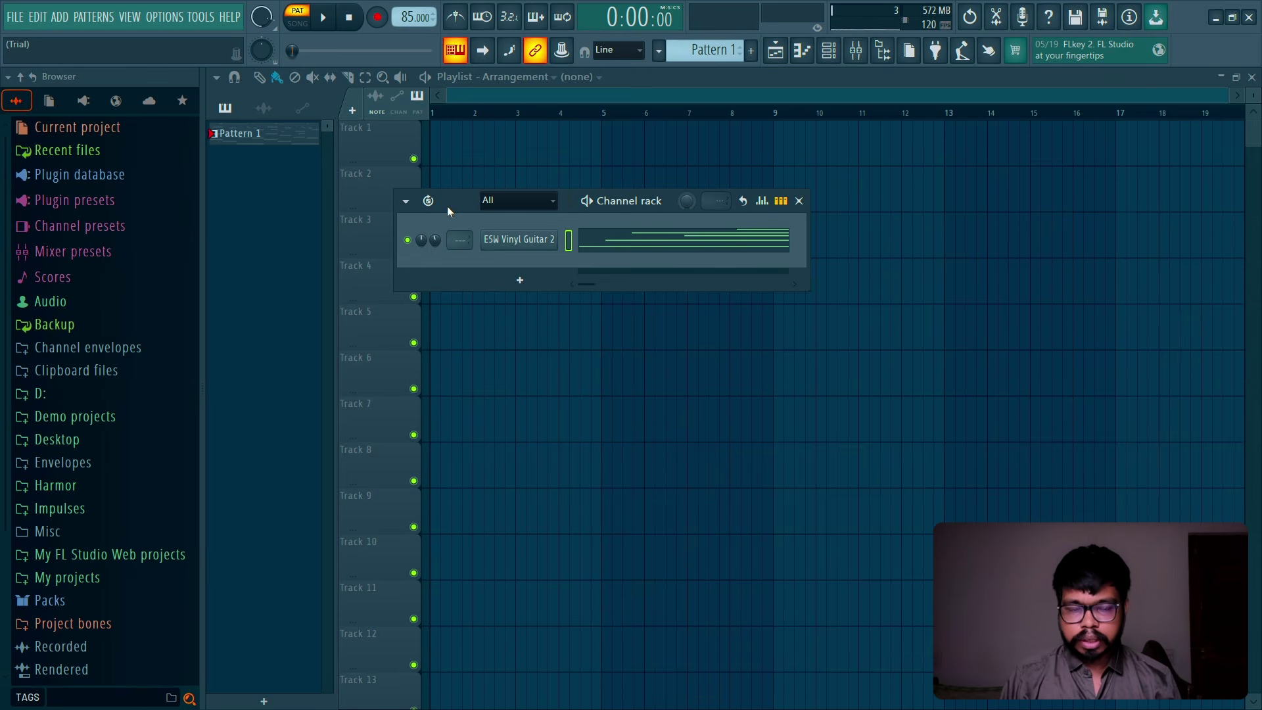
# Step: Play the guitar pattern from the beginning to check the adjusted sound, and stop playback
pyautogui.press('space')
pyautogui.moveTo(451, 208); pyautogui.dragTo(449, 245)
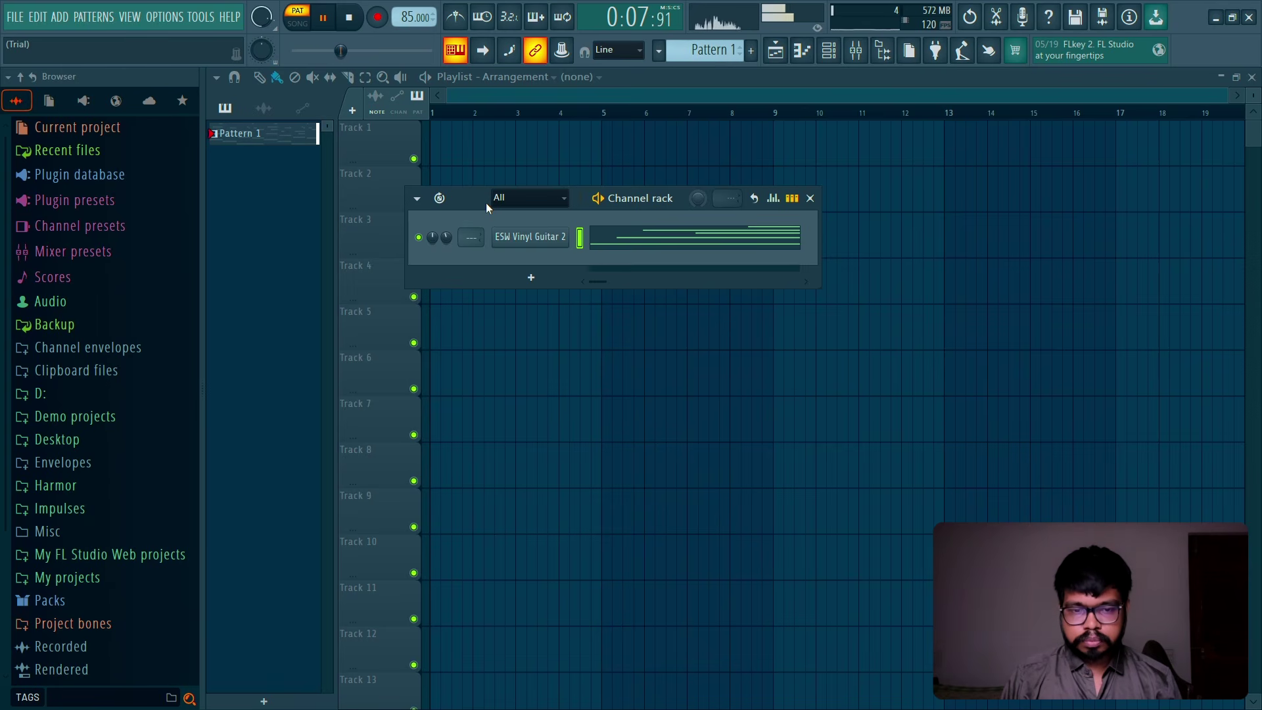
pyautogui.click(349, 18)
# Step: Open the mixer and render the Master track into an audio clip on playlist Track 1
pyautogui.click(831, 52)
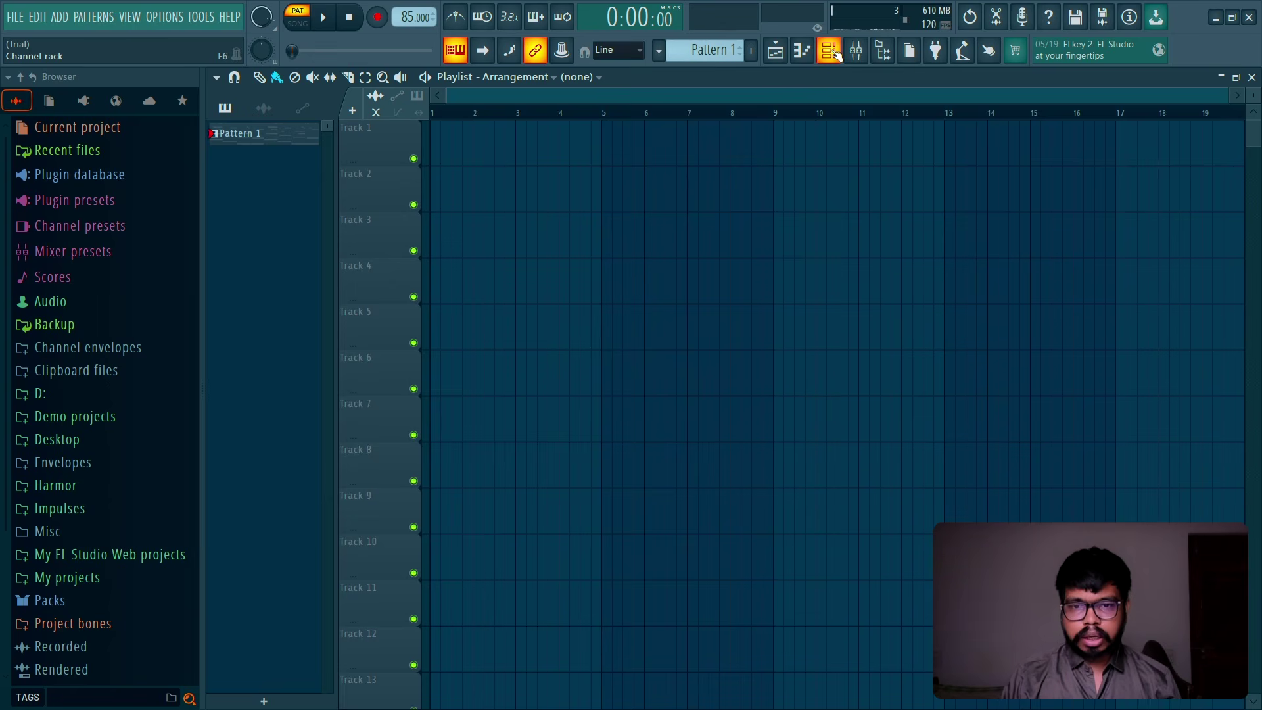
pyautogui.click(830, 52)
pyautogui.click(855, 51)
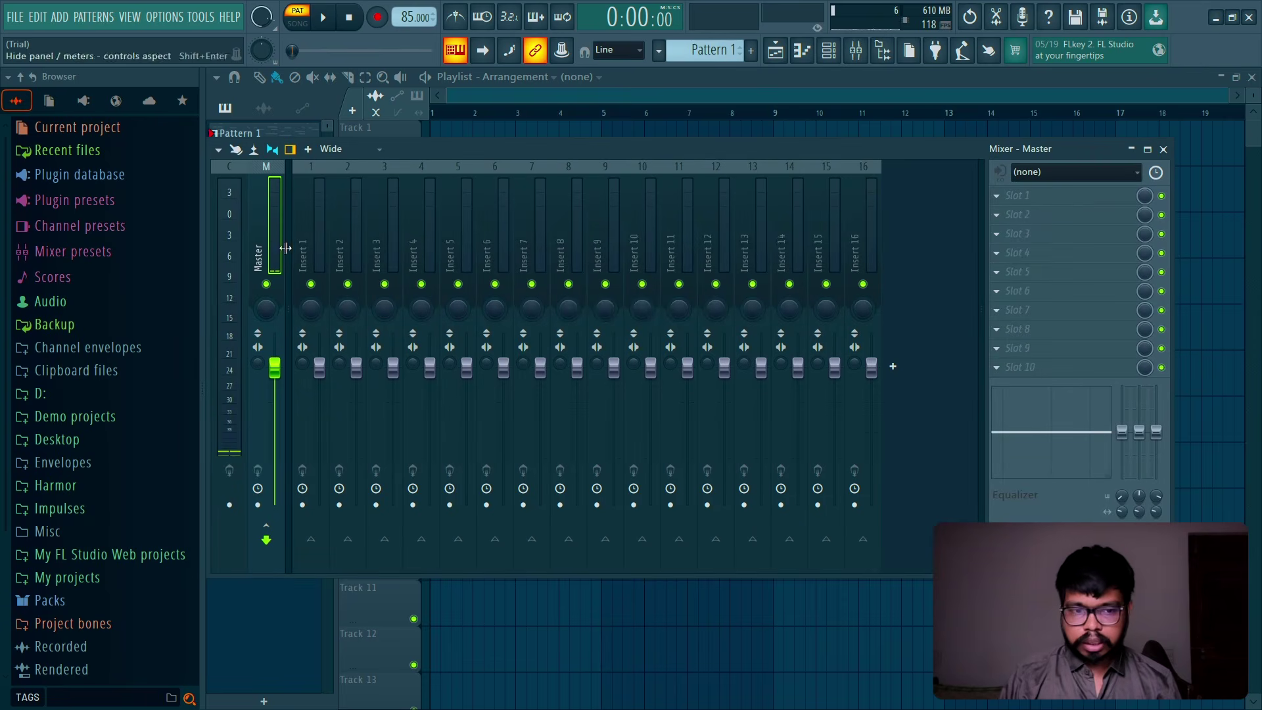
pyautogui.hotkey('ctrl', 'alt', 'r')
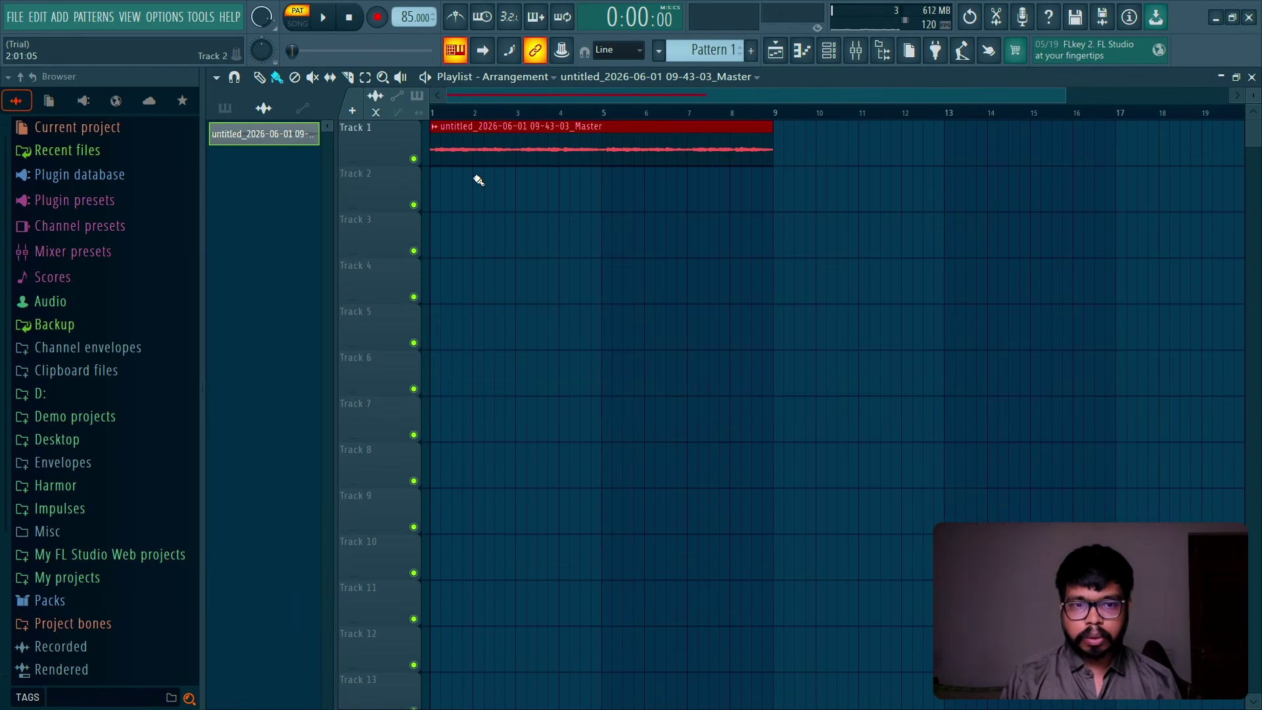
# Step: Open the rendered Master clip's settings, set its channel volume to 58% during song playback, and close them
pyautogui.doubleClick(504, 138)
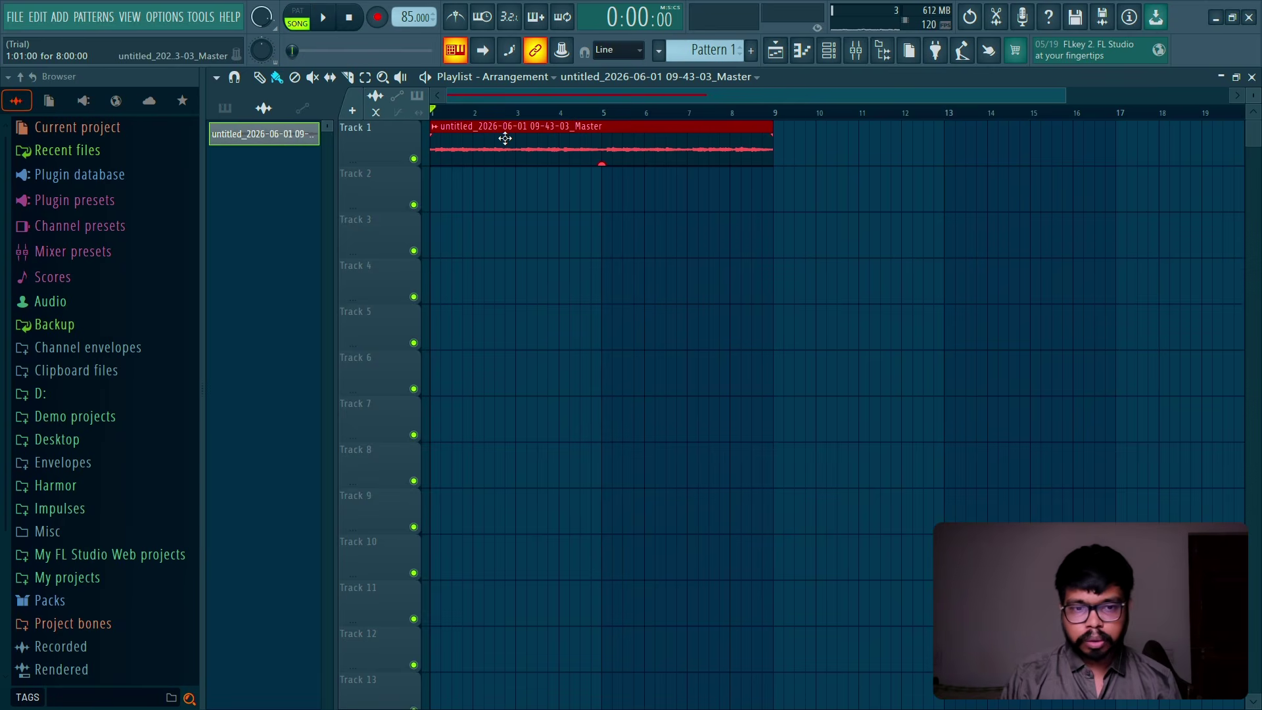
pyautogui.press('space')
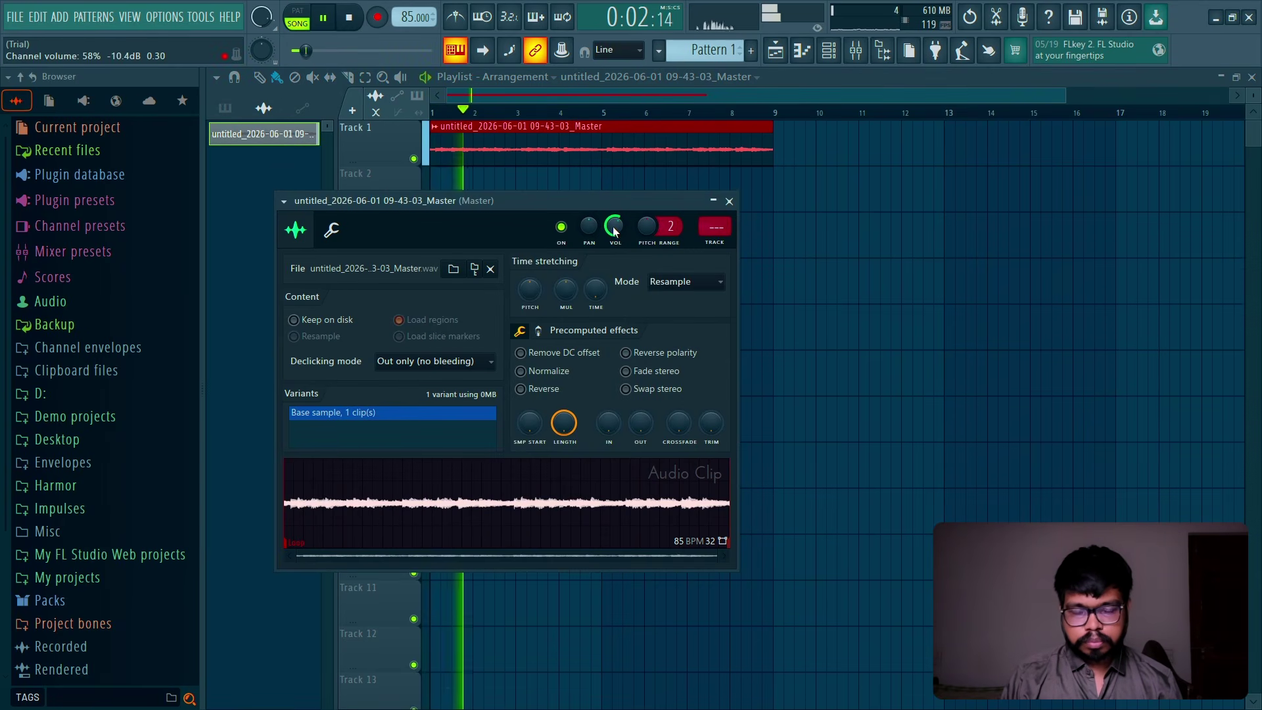
pyautogui.click(805, 134)
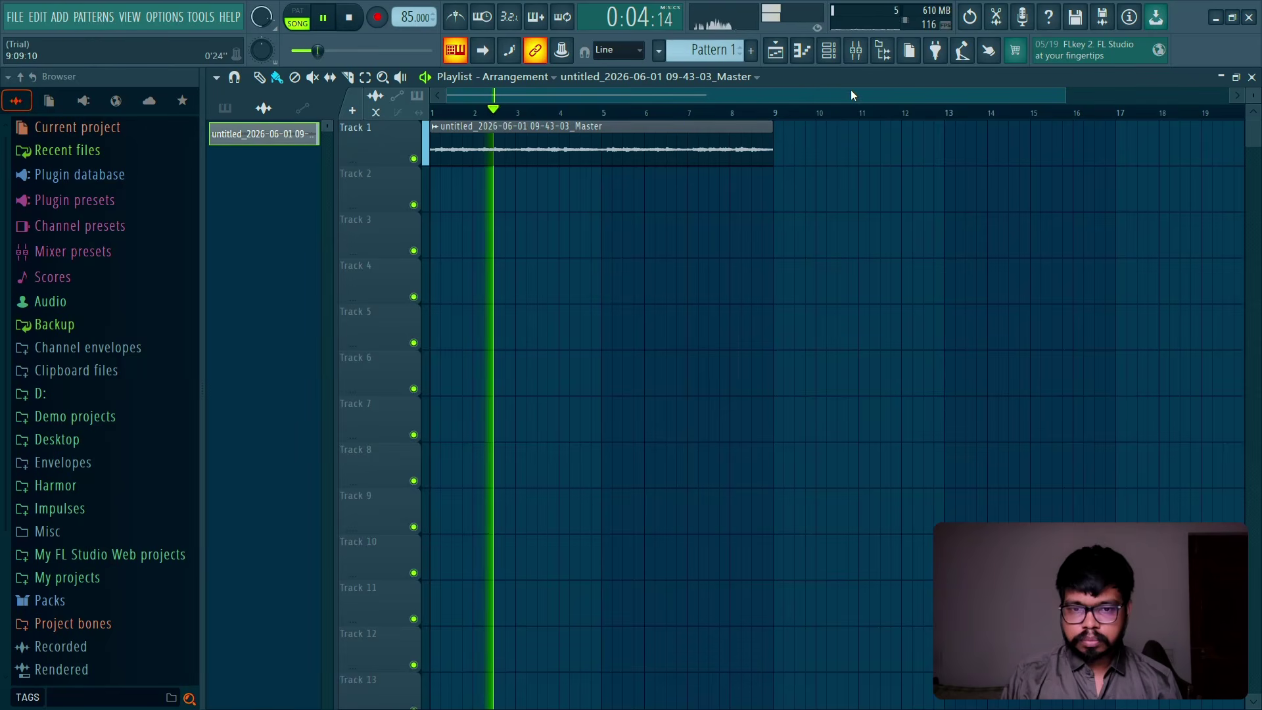
pyautogui.press('space')
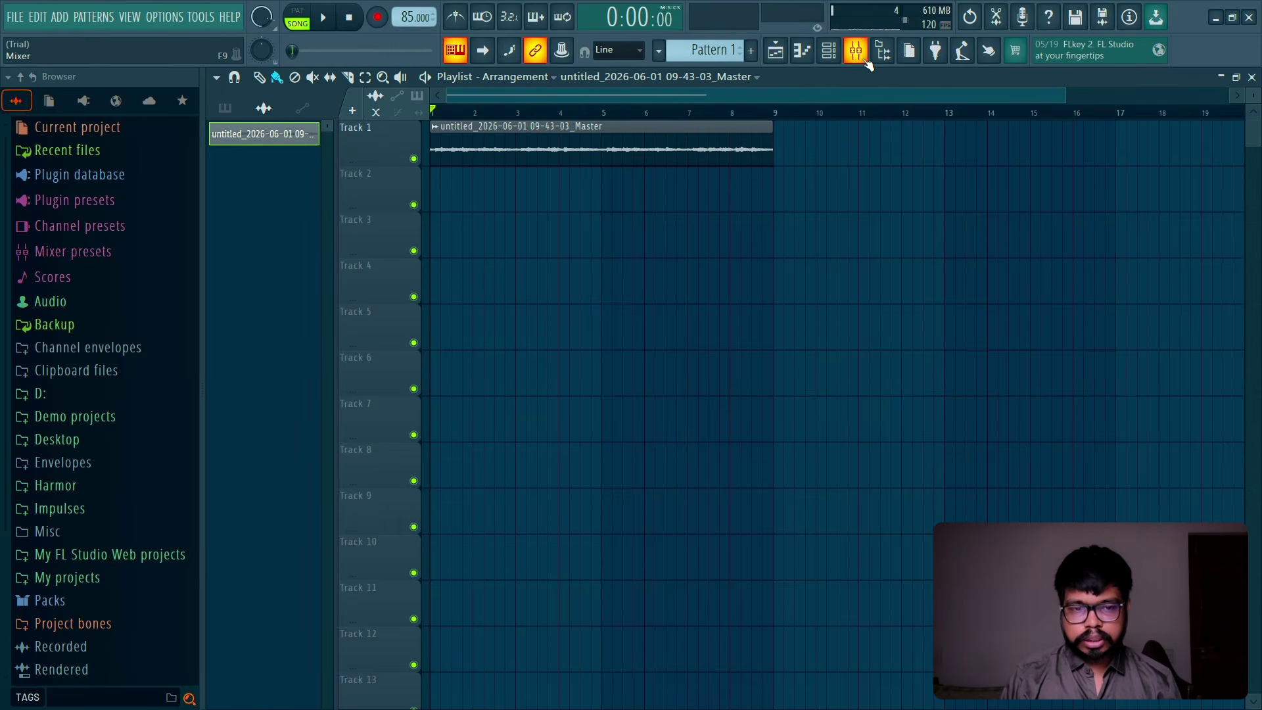
# Step: Add a DecentSampler channel and load the Yamaha CS-20M sample library into it
pyautogui.click(829, 51)
pyautogui.click(537, 302)
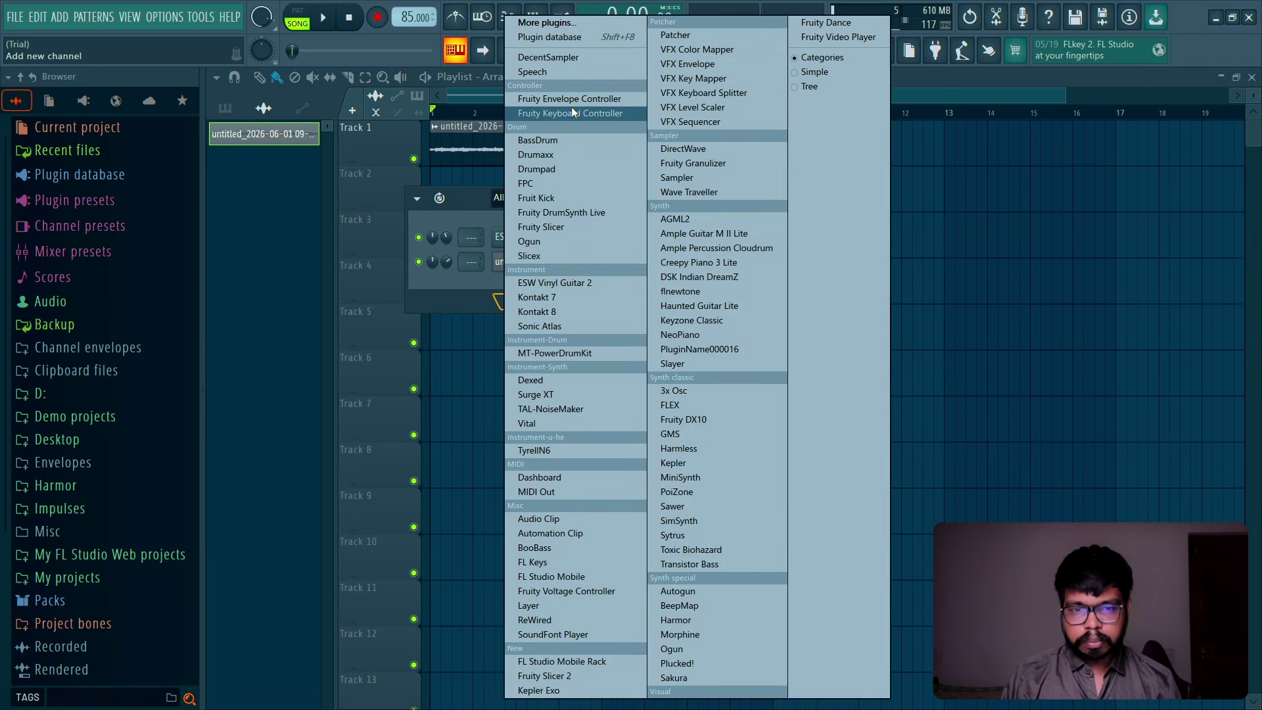
pyautogui.click(566, 62)
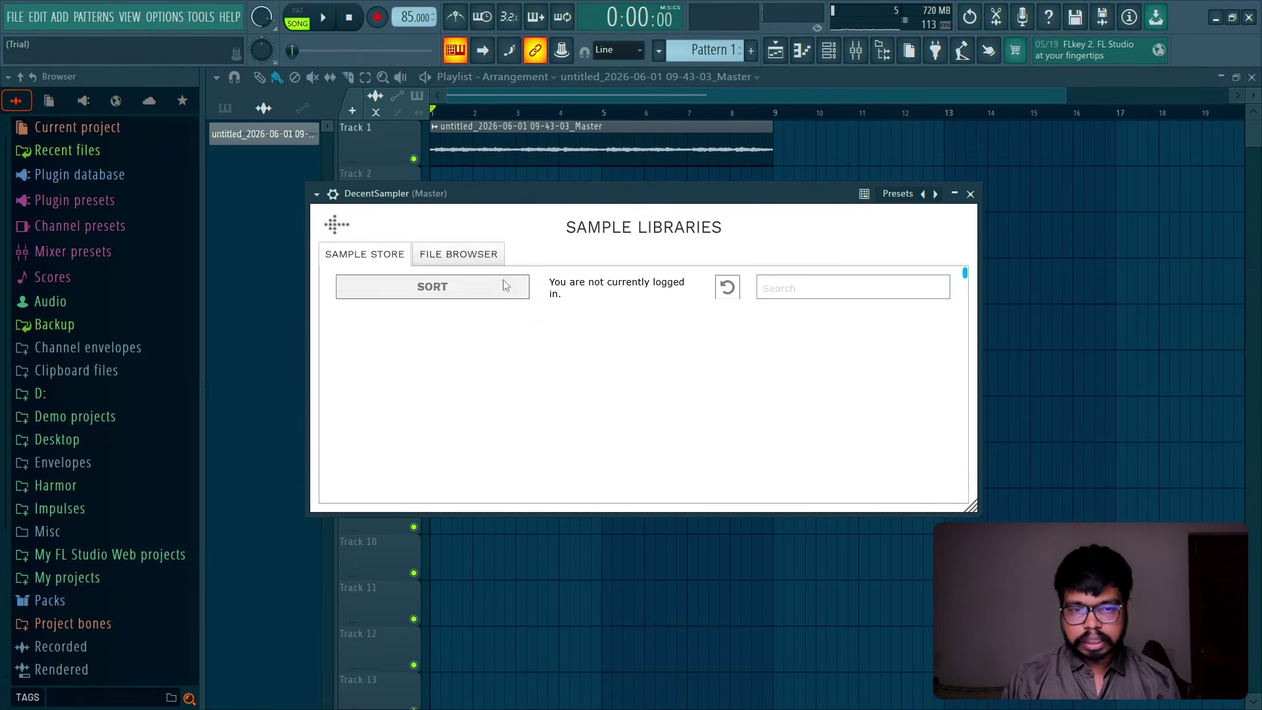
pyautogui.click(335, 278)
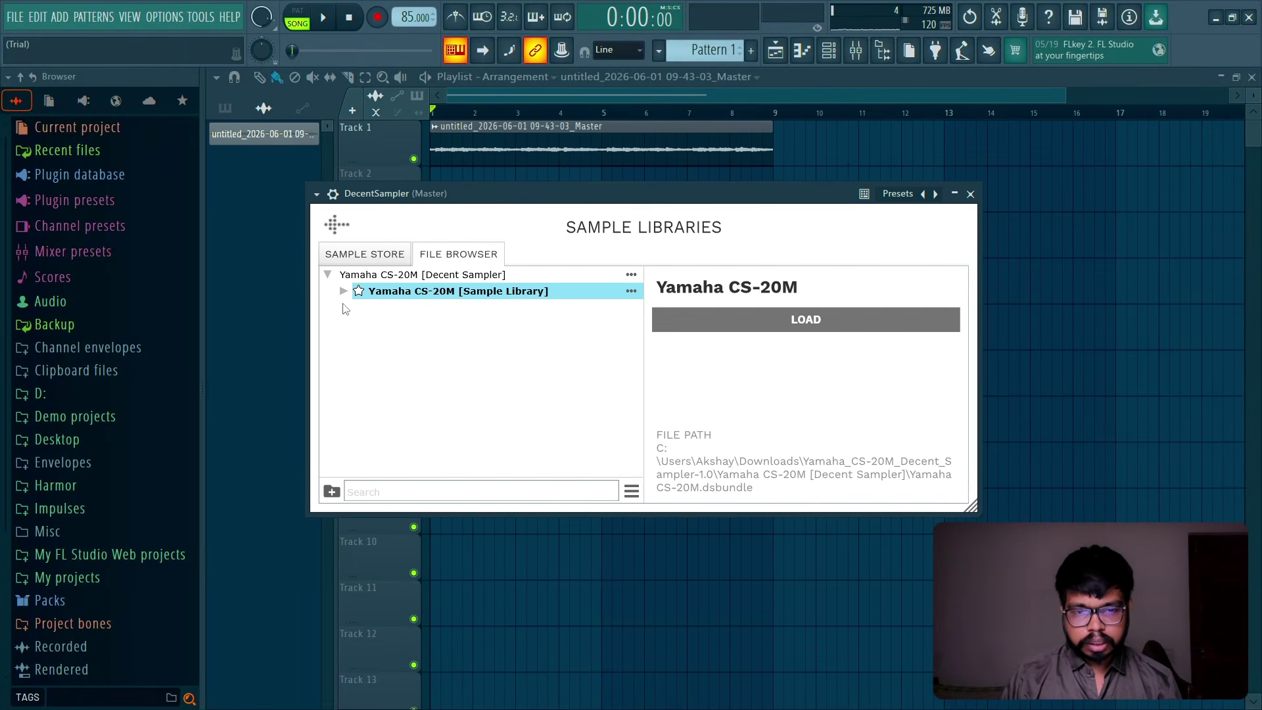
pyautogui.click(761, 318)
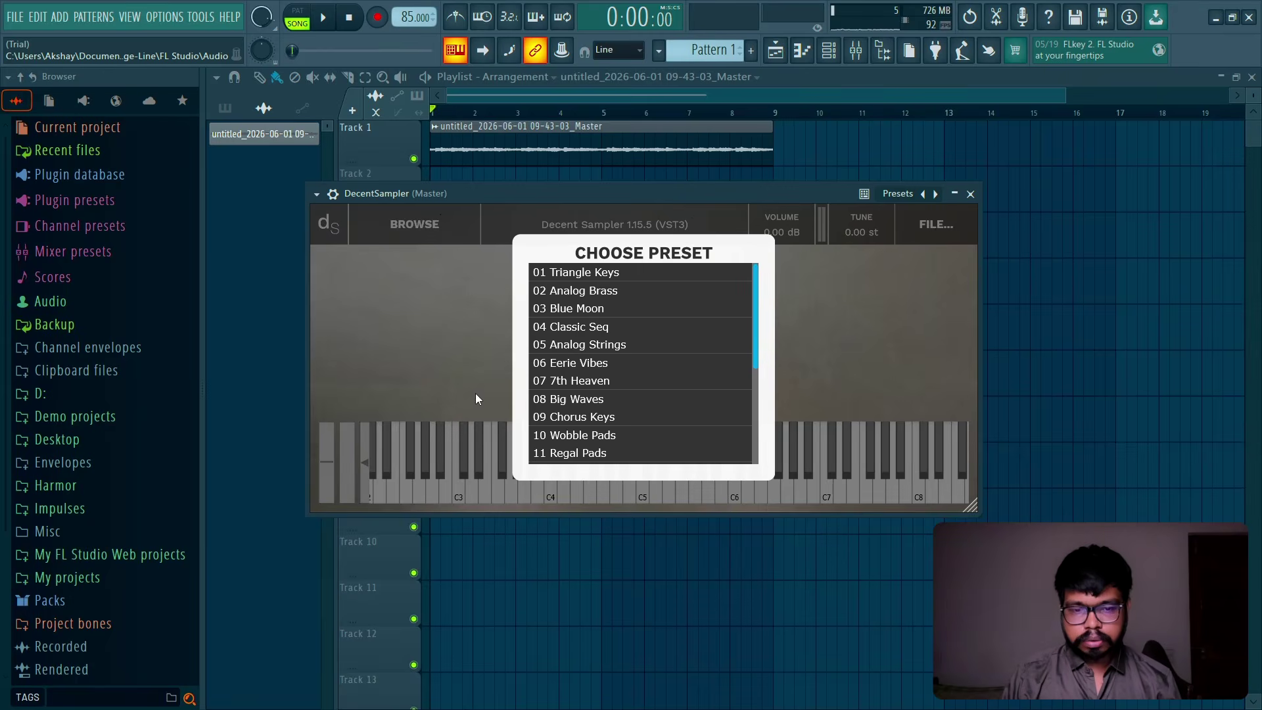
# Step: Load the 09 Chorus Keys preset in DecentSampler and close the plugin window
pyautogui.click(592, 417)
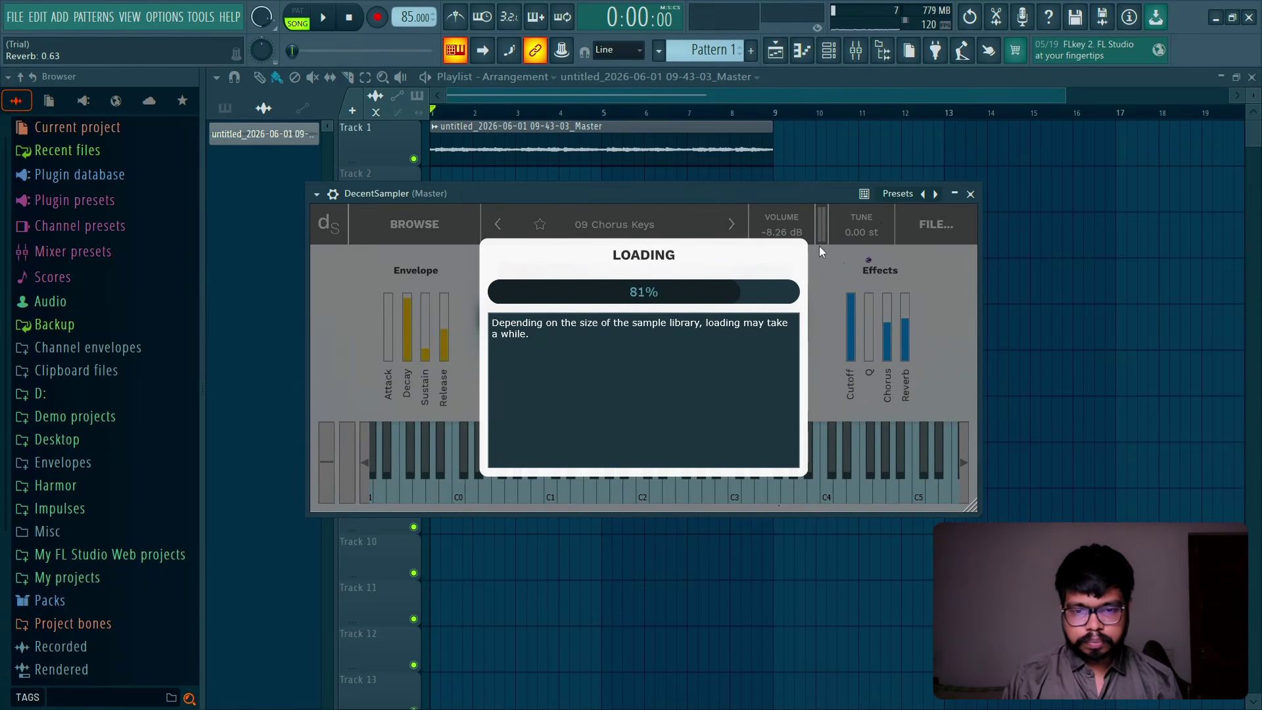
pyautogui.click(970, 194)
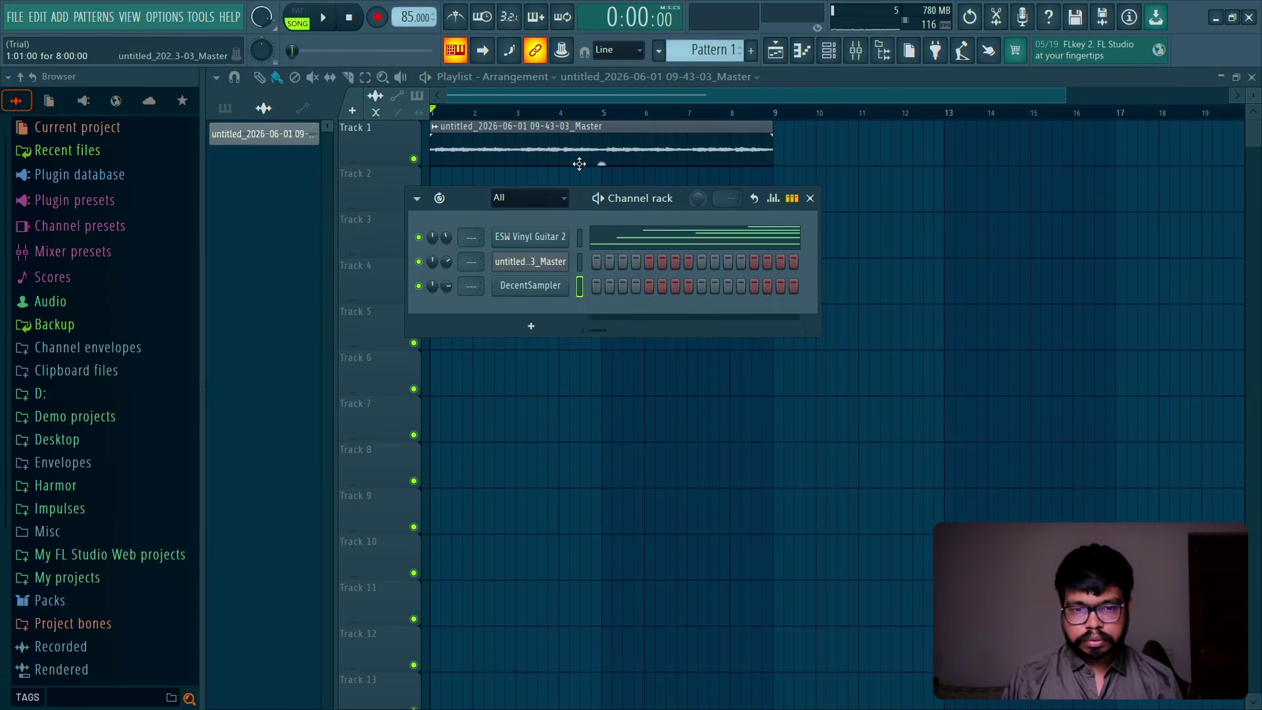
# Step: Paste the copied guitar notes into the DecentSampler channel and solo that channel
pyautogui.click(578, 261)
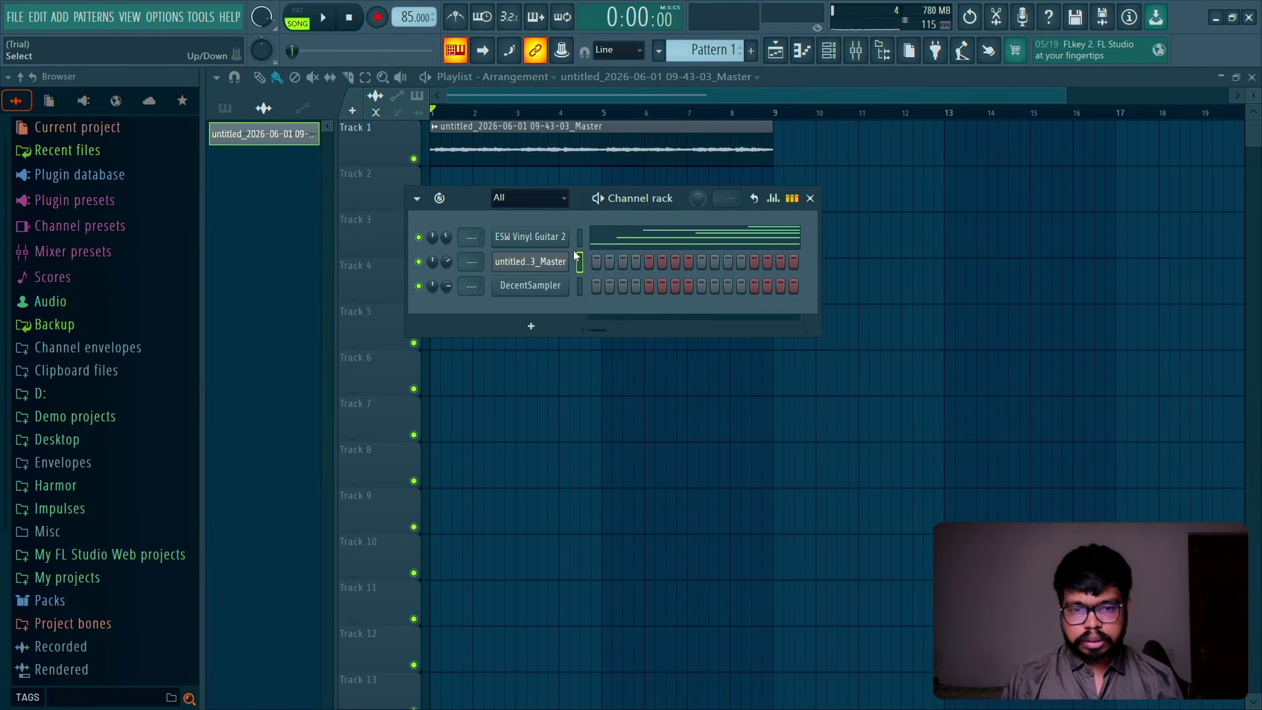
pyautogui.click(580, 286)
pyautogui.hotkey('ctrl', 'v')
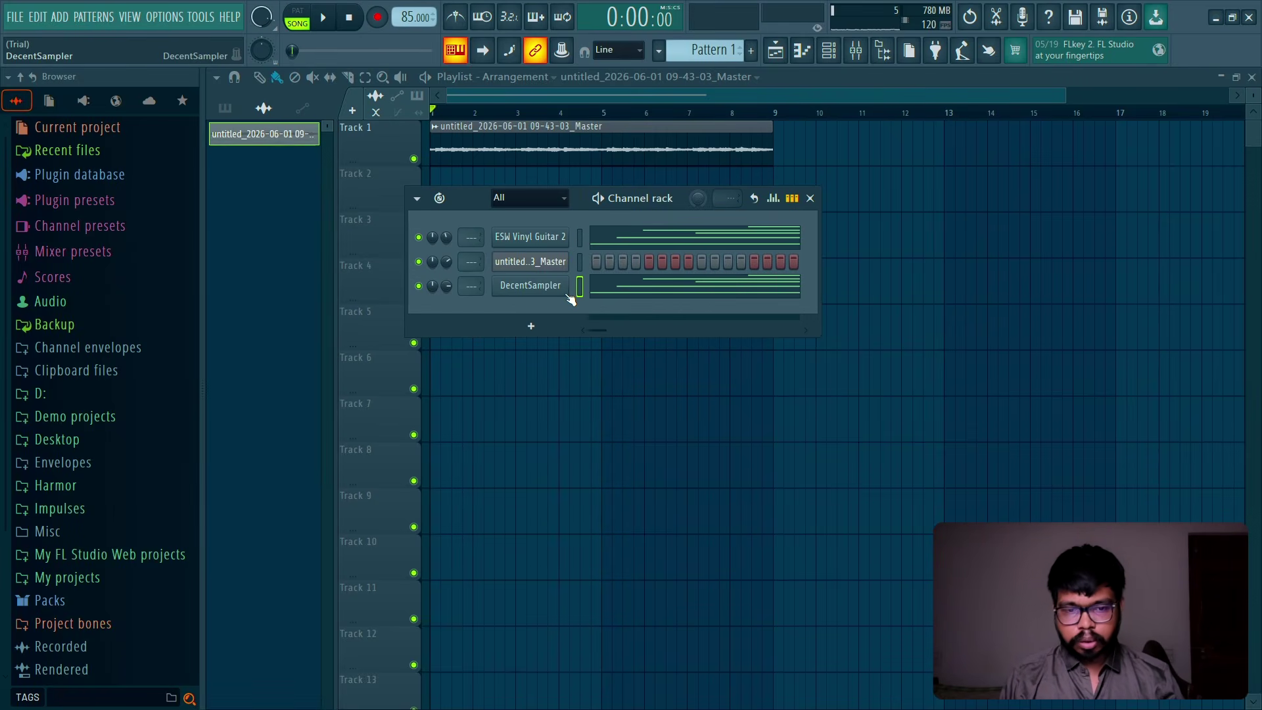
pyautogui.rightClick(419, 286)
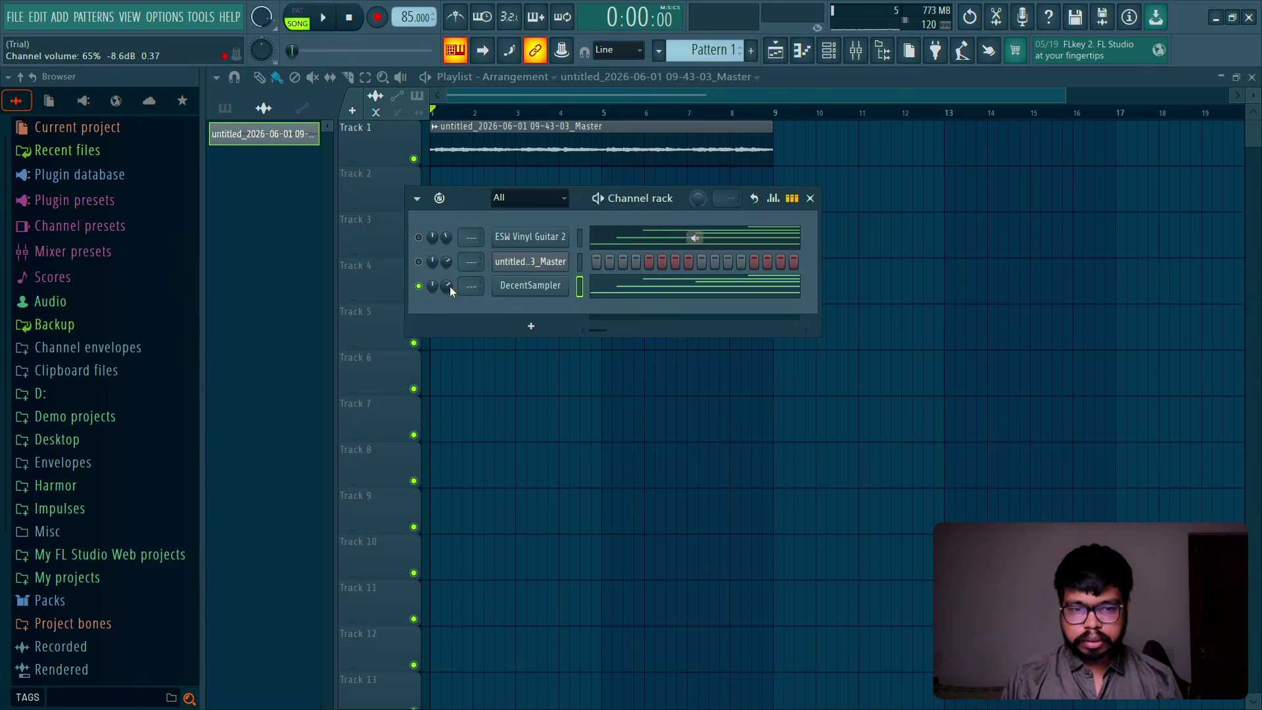
# Step: Transpose the DecentSampler notes up one octave and play them, trying a further octave before moving them back down
pyautogui.click(776, 51)
pyautogui.hotkey('ctrl', 'Up')
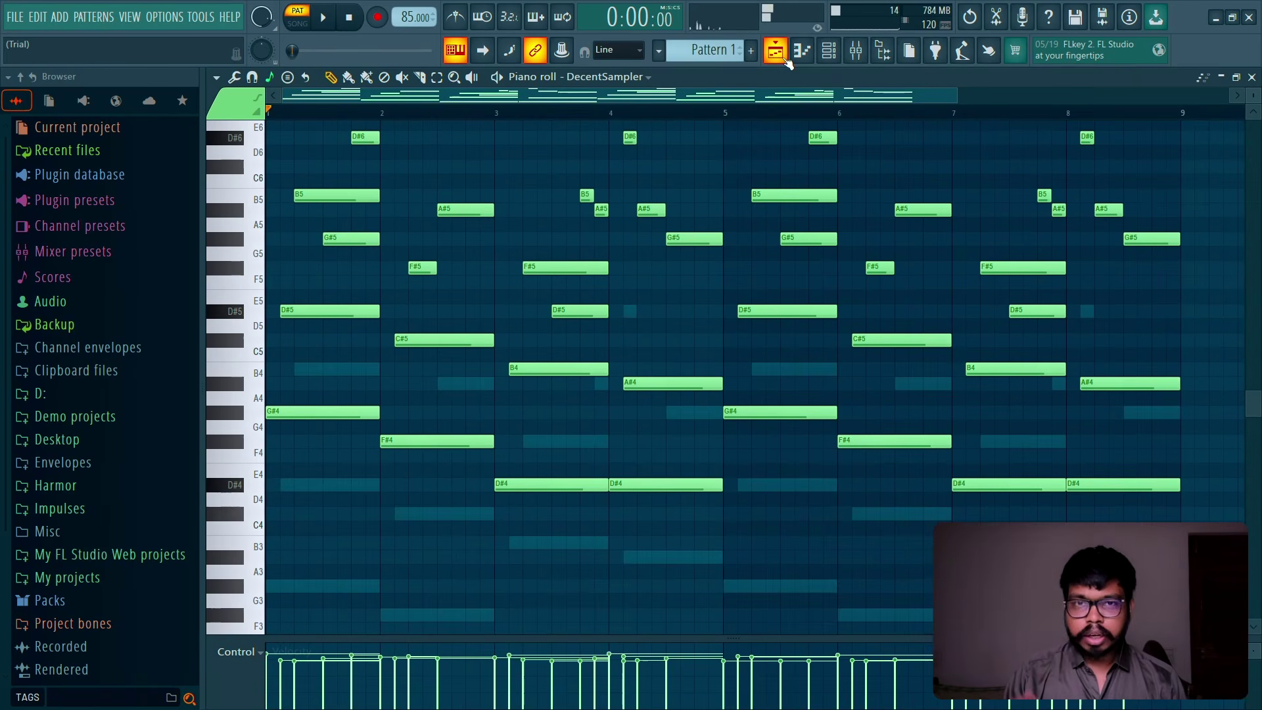
pyautogui.press('space')
pyautogui.scroll(2, 815, 301)
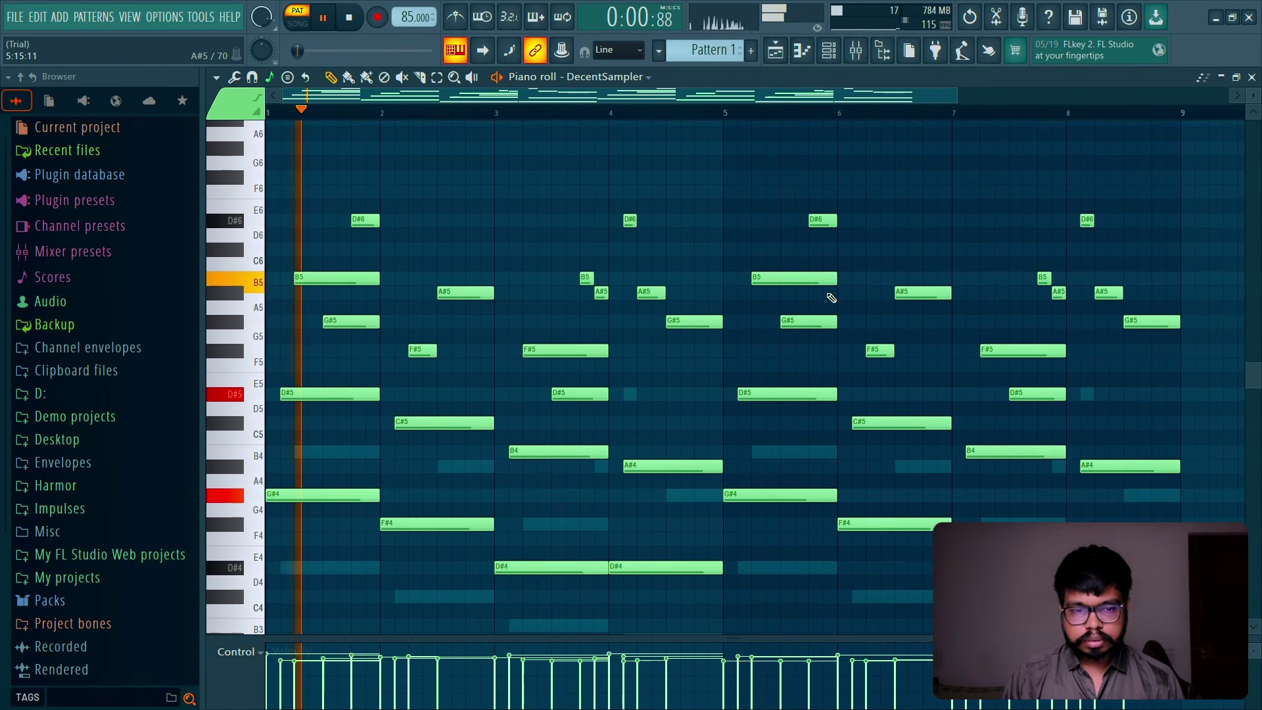
pyautogui.hotkey('ctrl', 'Up')
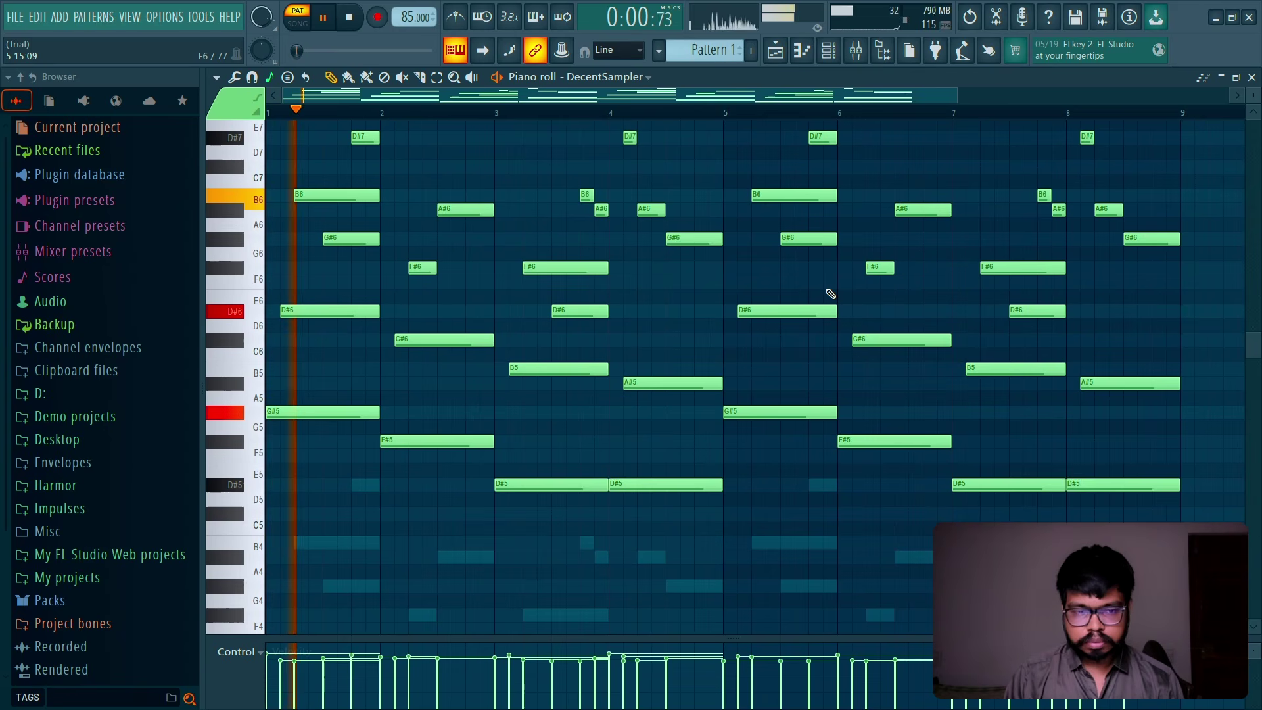
pyautogui.hotkey('ctrl', 'Down')
# Step: Restart the pattern and, while it plays, set DecentSampler's reverb to 0.31 and its cutoff to 0.98
pyautogui.press('space')
pyautogui.press('space')
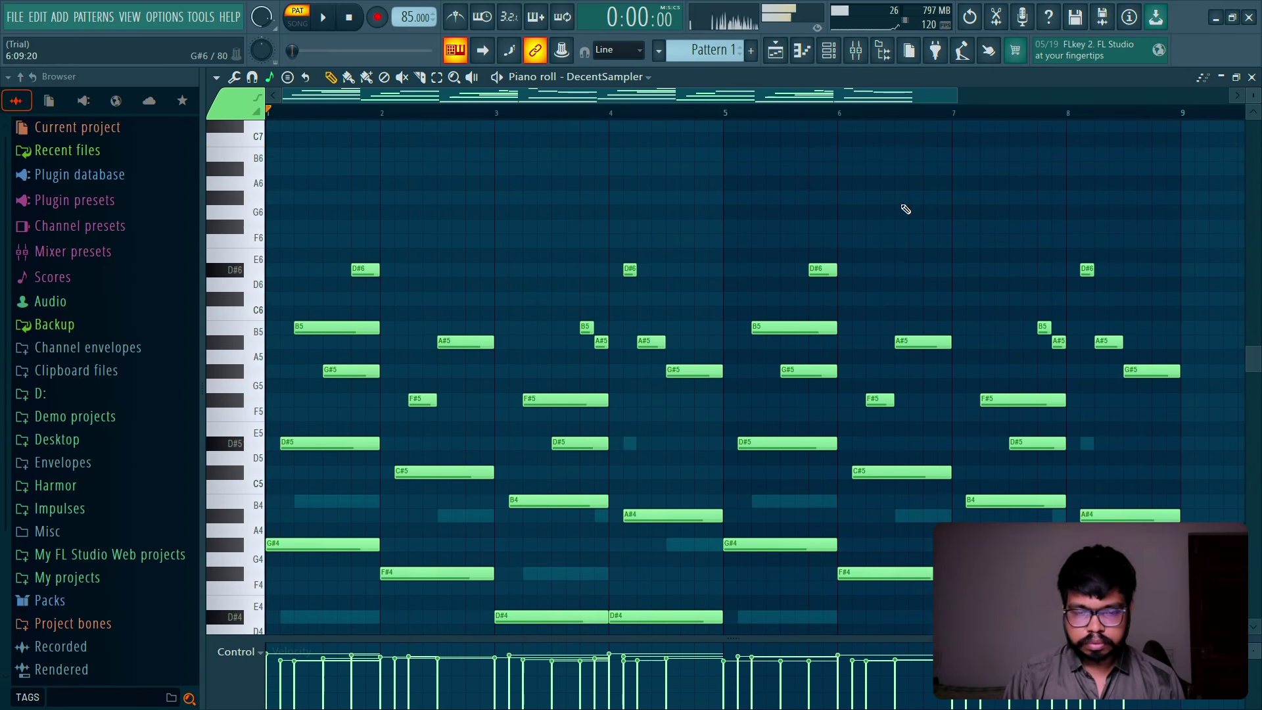
pyautogui.press('F7')
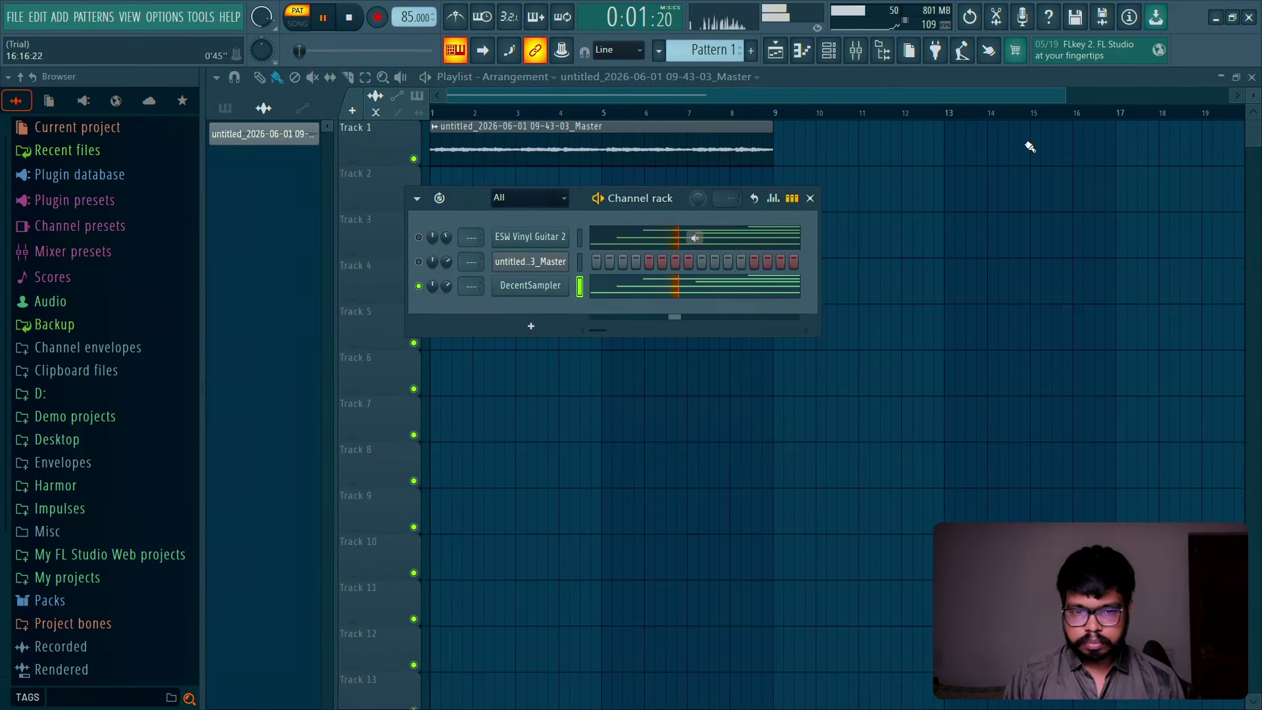
pyautogui.click(549, 290)
pyautogui.moveTo(915, 331)
pyautogui.mouseDown()
pyautogui.moveTo(916, 355)
pyautogui.moveTo(913, 343)
pyautogui.mouseUp()
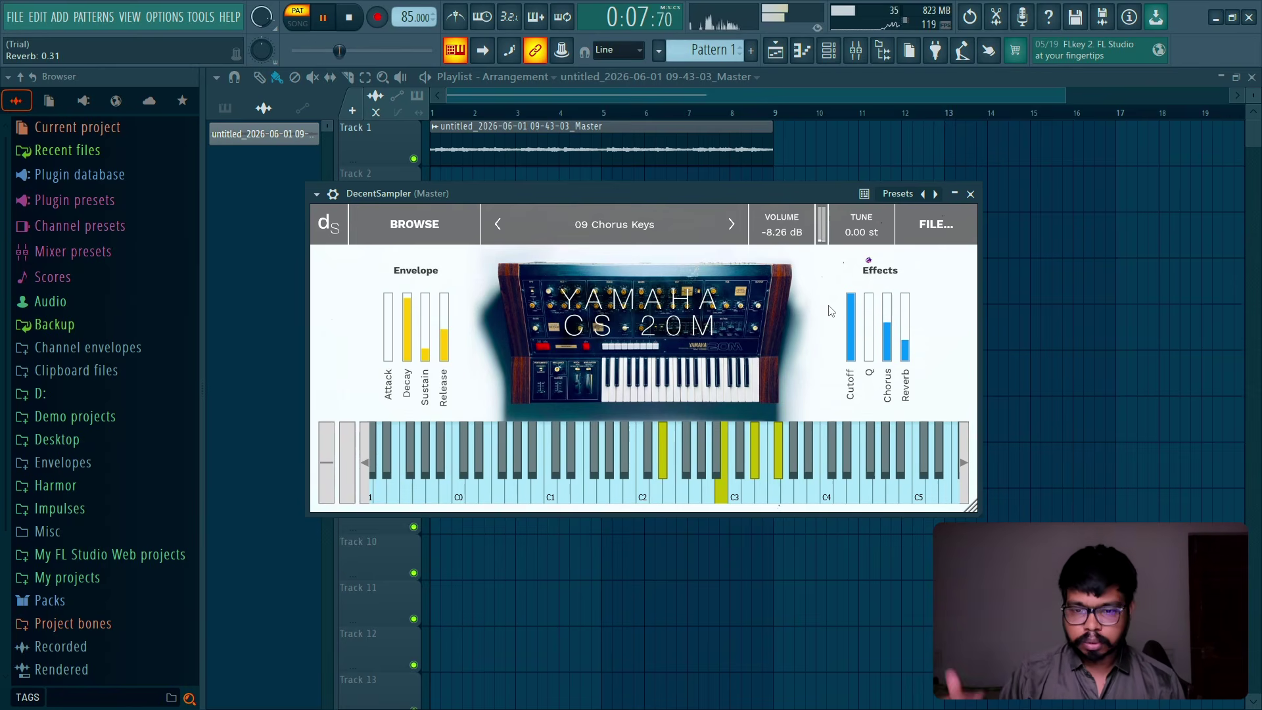
pyautogui.moveTo(851, 318)
pyautogui.mouseDown()
pyautogui.moveTo(856, 346)
pyautogui.moveTo(852, 298)
pyautogui.mouseUp()
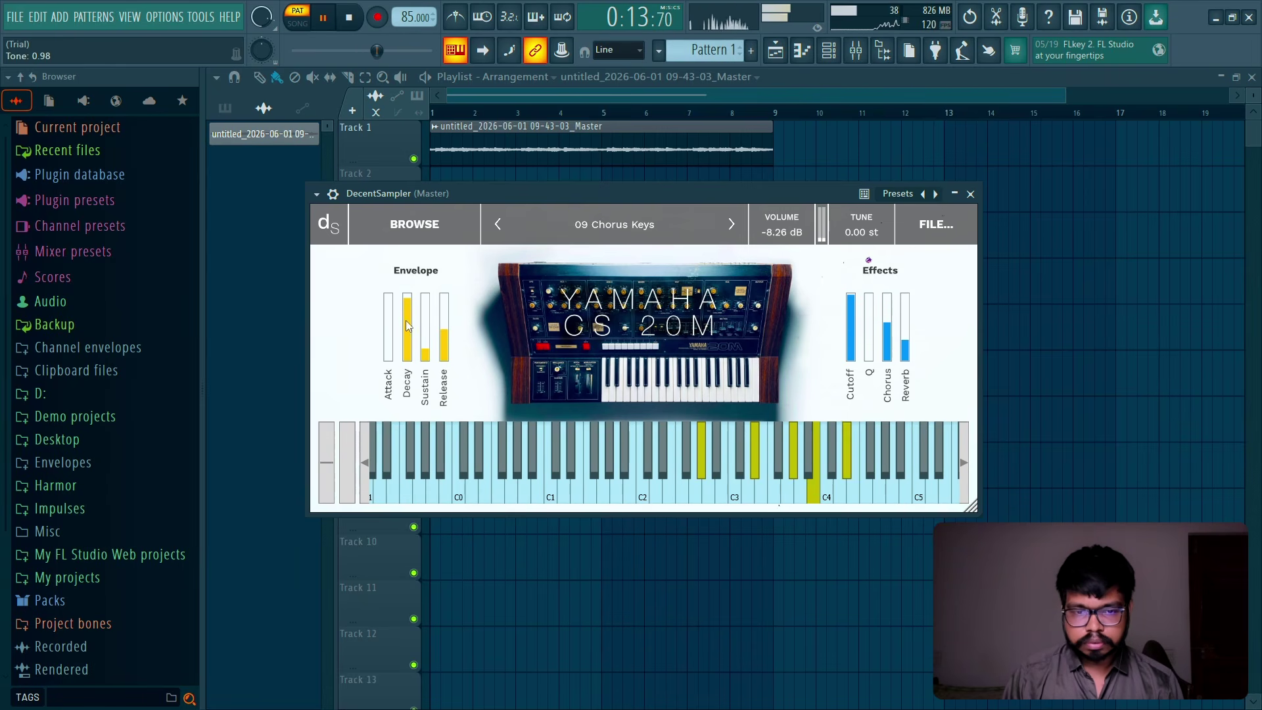
# Step: Lower DecentSampler's sustain and release, set its decay to 2.04, and replay the pattern to check the sound
pyautogui.moveTo(407, 309); pyautogui.dragTo(445, 347)
pyautogui.moveTo(406, 325)
pyautogui.mouseDown()
pyautogui.moveTo(444, 360)
pyautogui.moveTo(426, 363)
pyautogui.moveTo(445, 351)
pyautogui.moveTo(407, 335)
pyautogui.mouseUp()
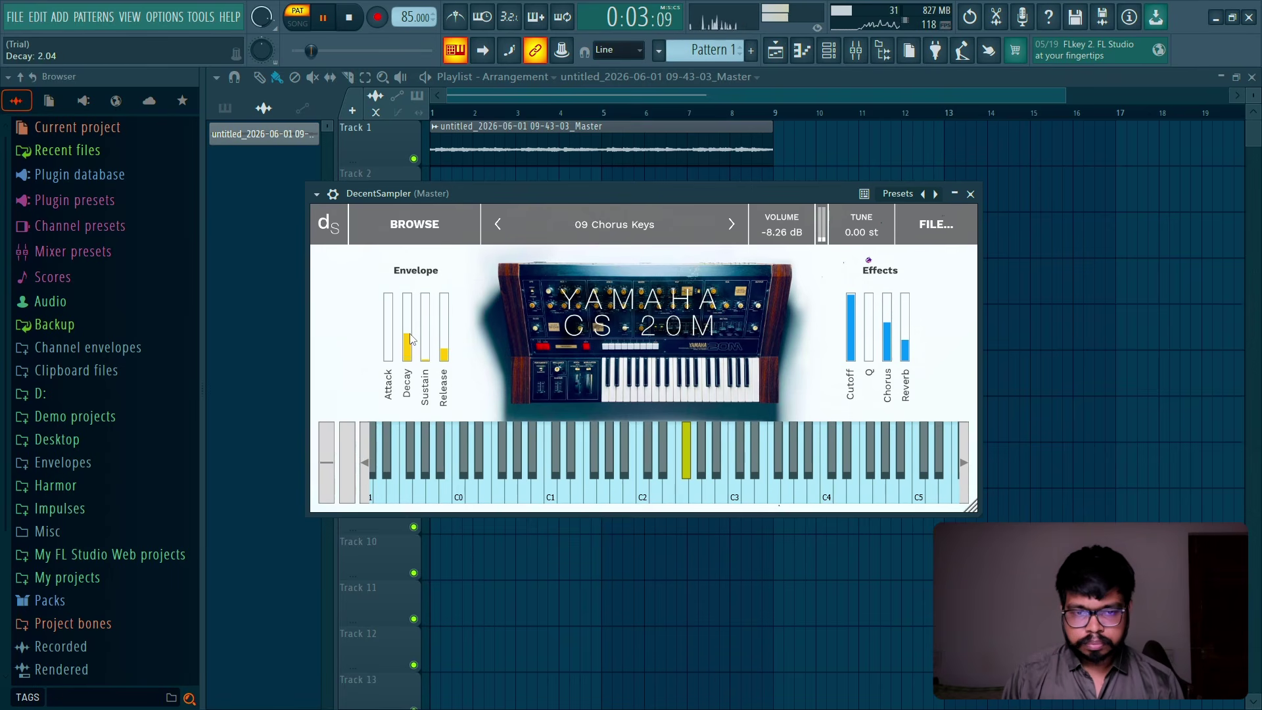
pyautogui.press('space')
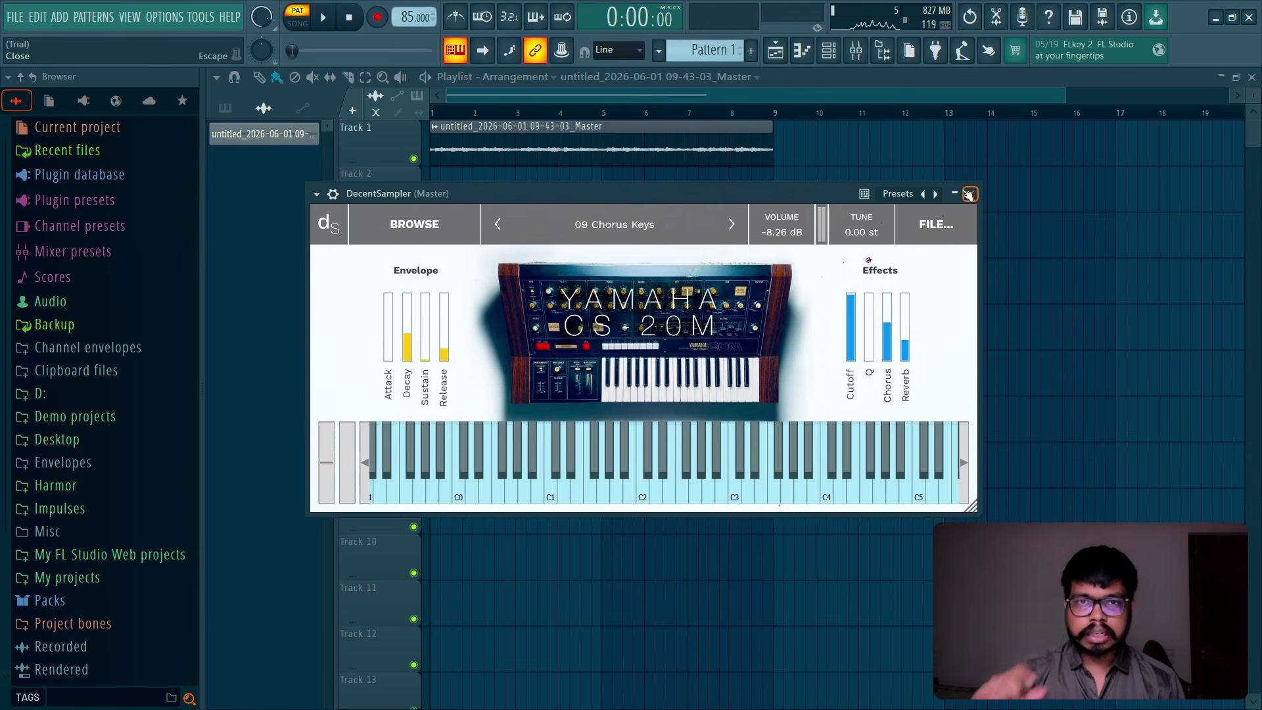
pyautogui.press('space')
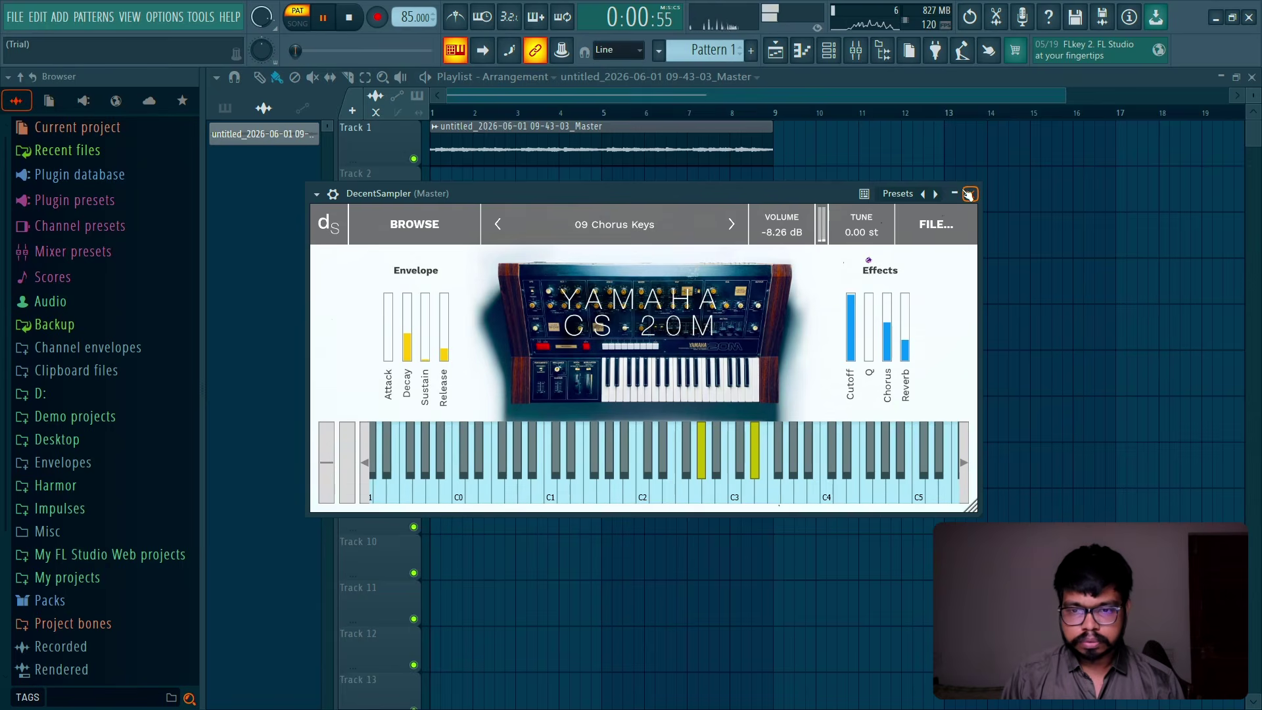
pyautogui.click(969, 194)
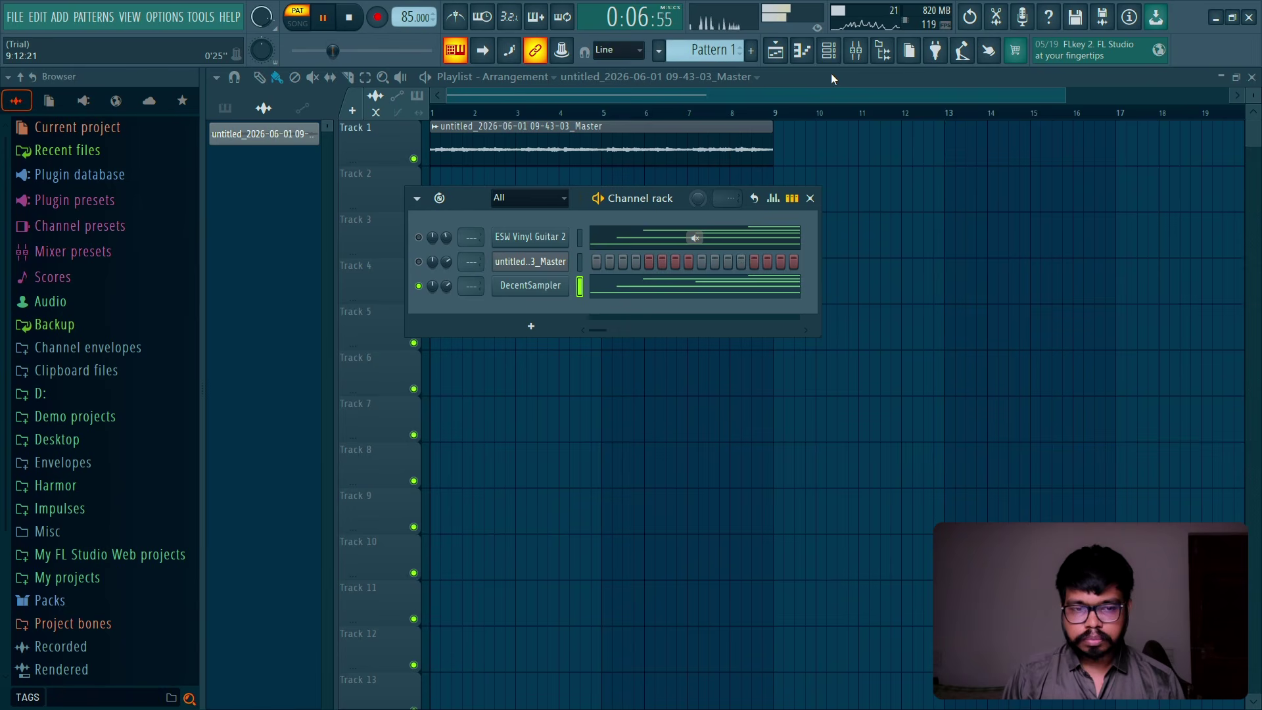
pyautogui.press('space')
# Step: Render the Master mixer track in Pattern mode and place the new audio clip at bar 1 of playlist Track 3
pyautogui.click(856, 52)
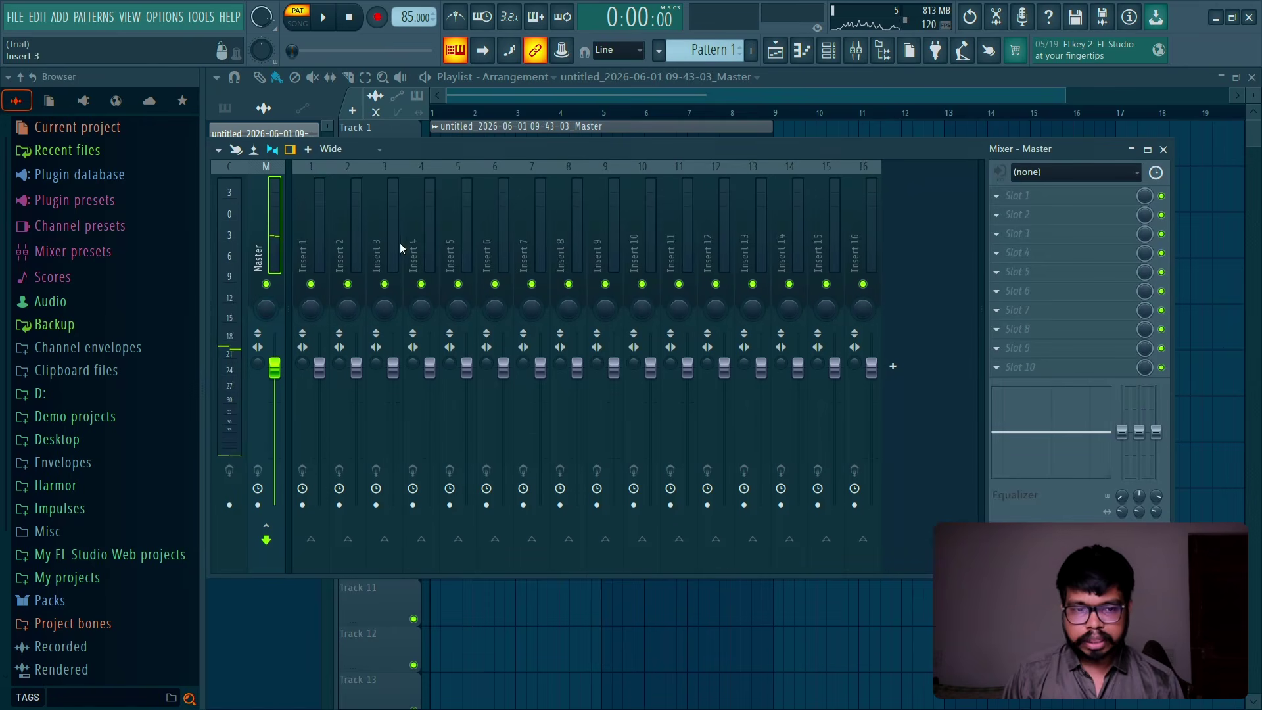
pyautogui.hotkey('ctrl', 'alt', 'r')
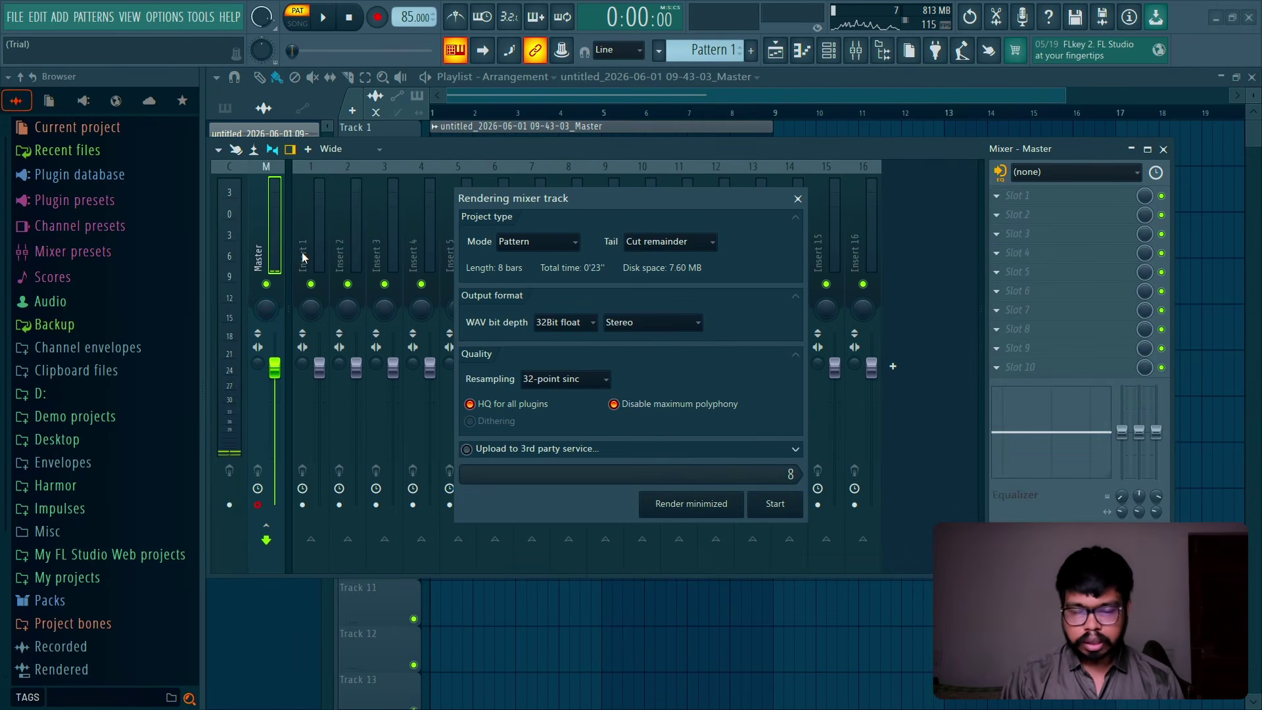
pyautogui.press('Return')
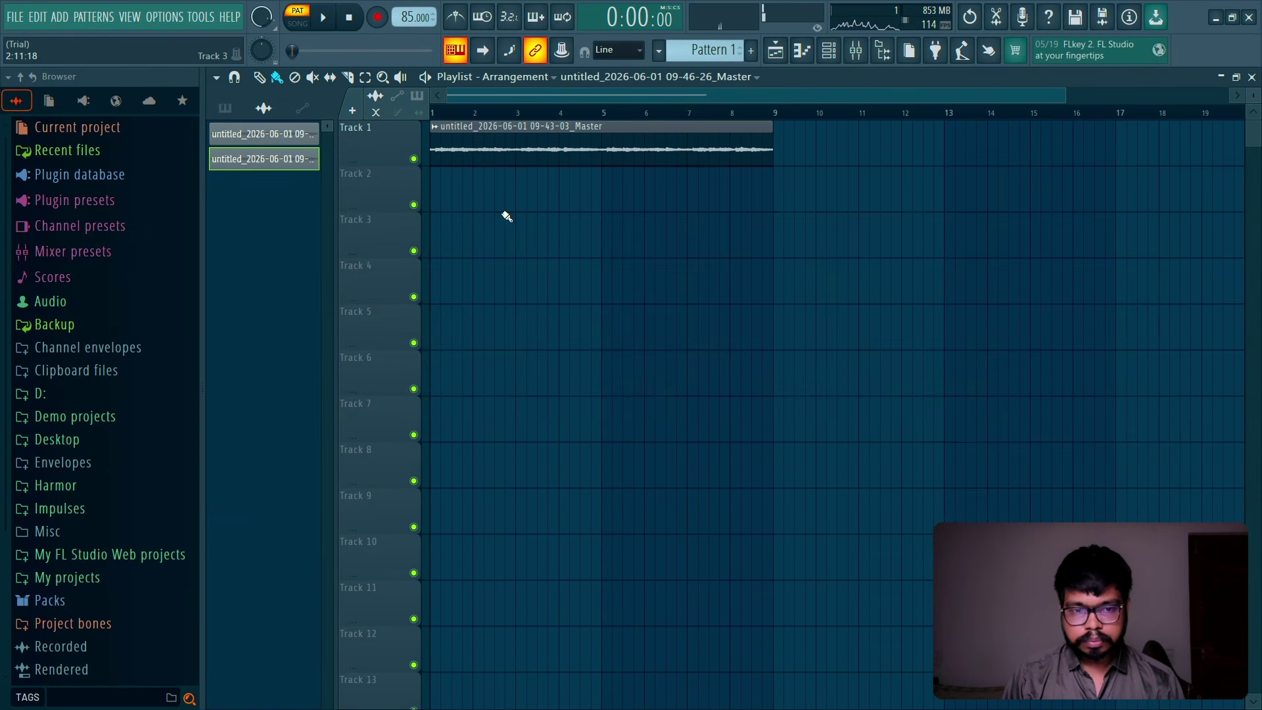
pyautogui.moveTo(473, 190)
pyautogui.mouseDown()
pyautogui.moveTo(442, 186)
pyautogui.moveTo(453, 188)
pyautogui.moveTo(454, 254)
pyautogui.mouseUp()
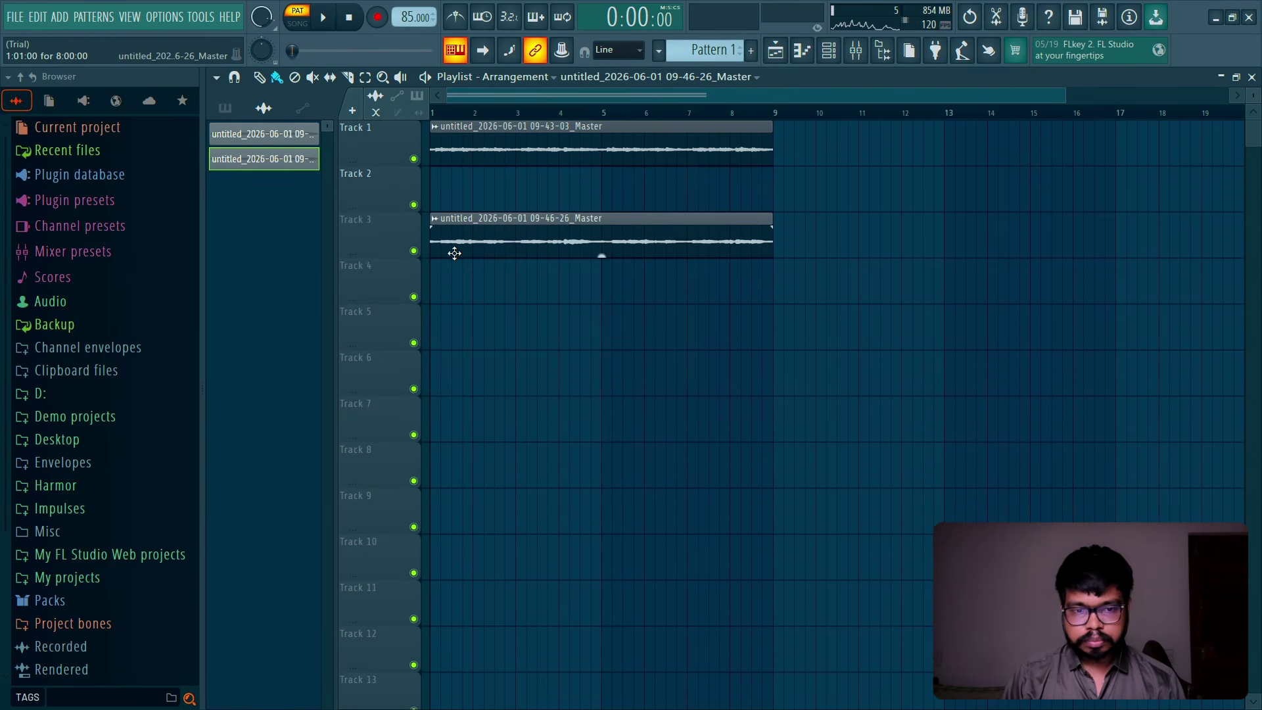
# Step: Rename the Track 1 audio clip as Vinyl Guitar and color it blue
pyautogui.click(434, 126)
pyautogui.click(478, 197)
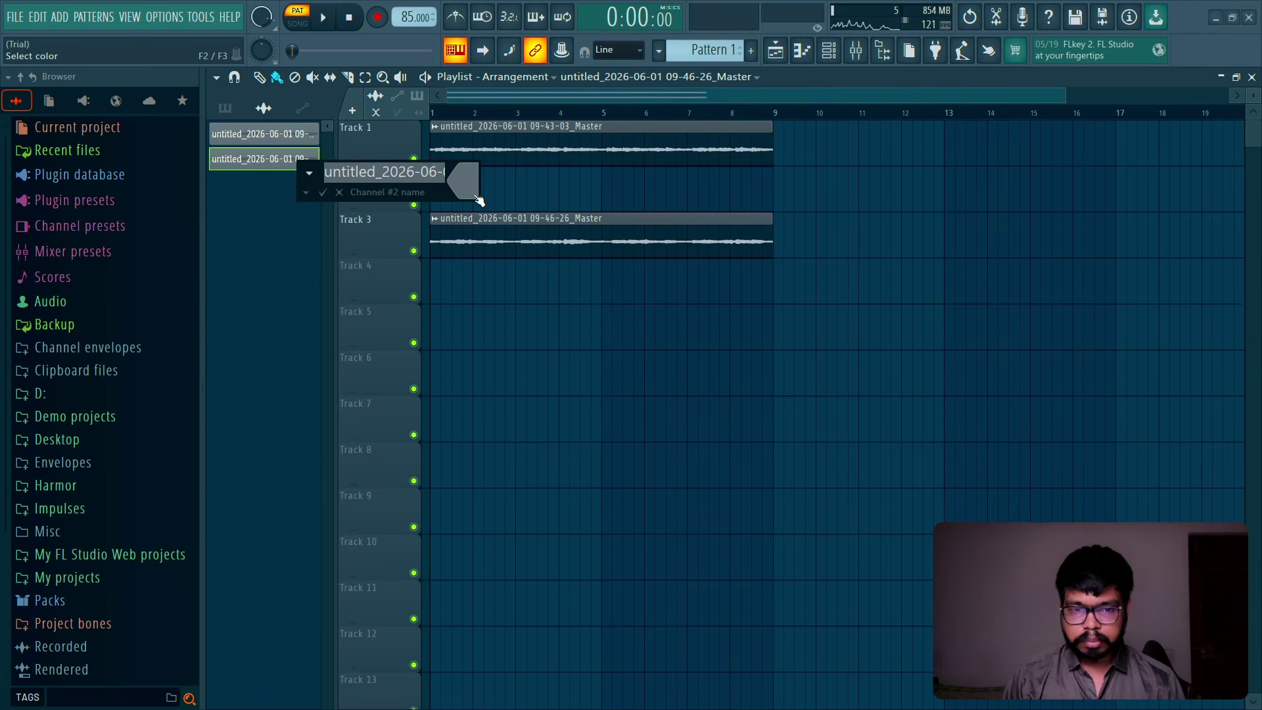
pyautogui.write('Guiat')
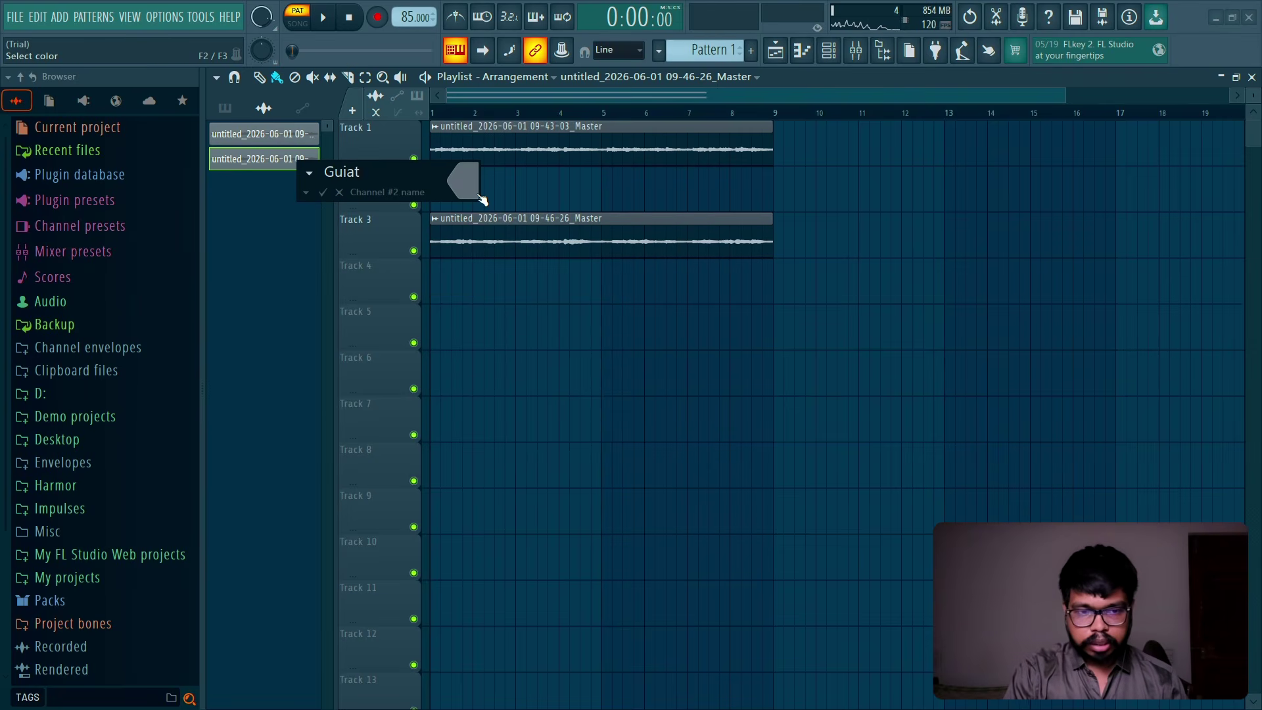
pyautogui.hotkey('ctrl', 'a')
pyautogui.write('Vinyl')
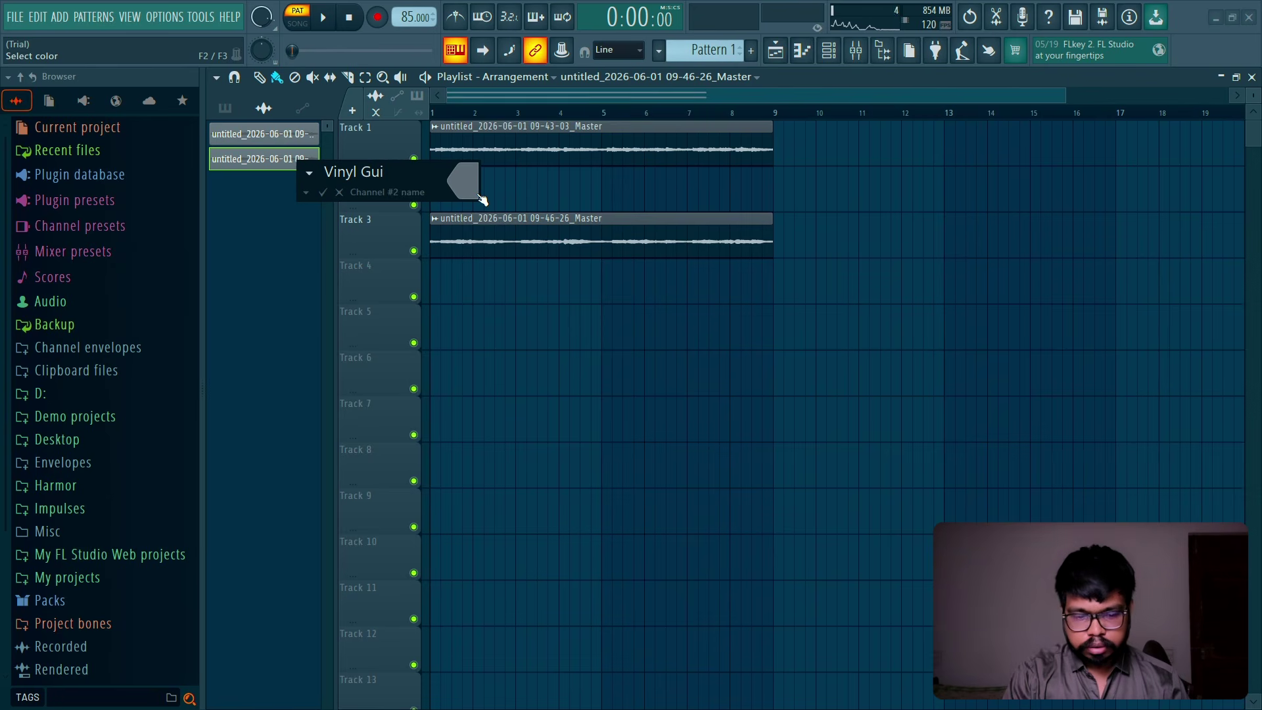
pyautogui.click(481, 199)
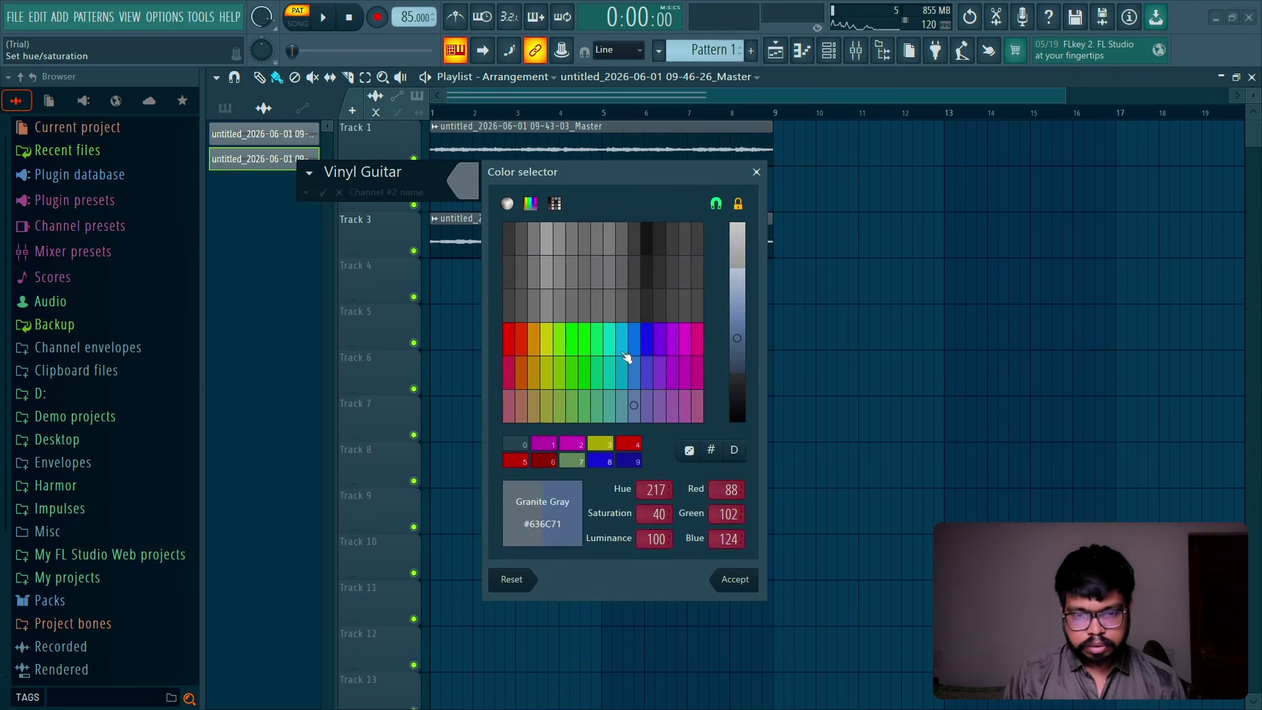
pyautogui.click(651, 341)
pyautogui.press('Return')
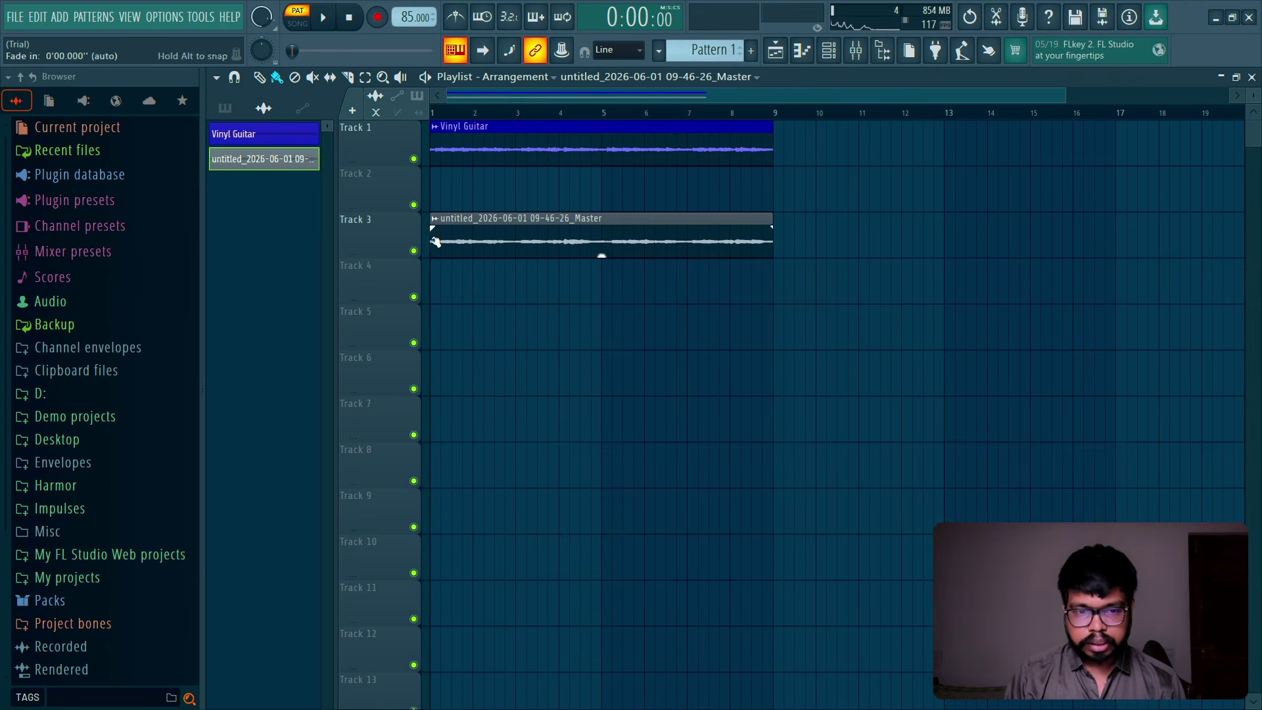
# Step: Rename the Track 3 audio clip as Chorus Keys and give it the same blue color
pyautogui.click(435, 219)
pyautogui.click(483, 287)
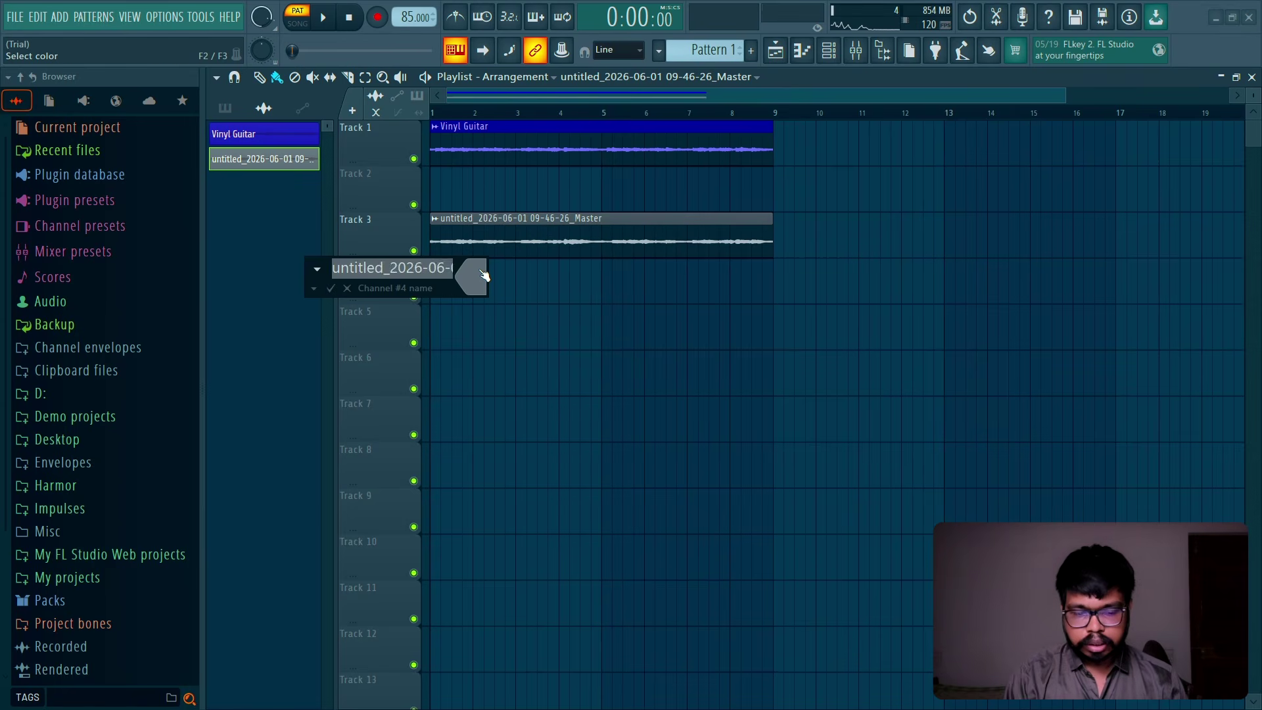
pyautogui.write('Chorus Keys')
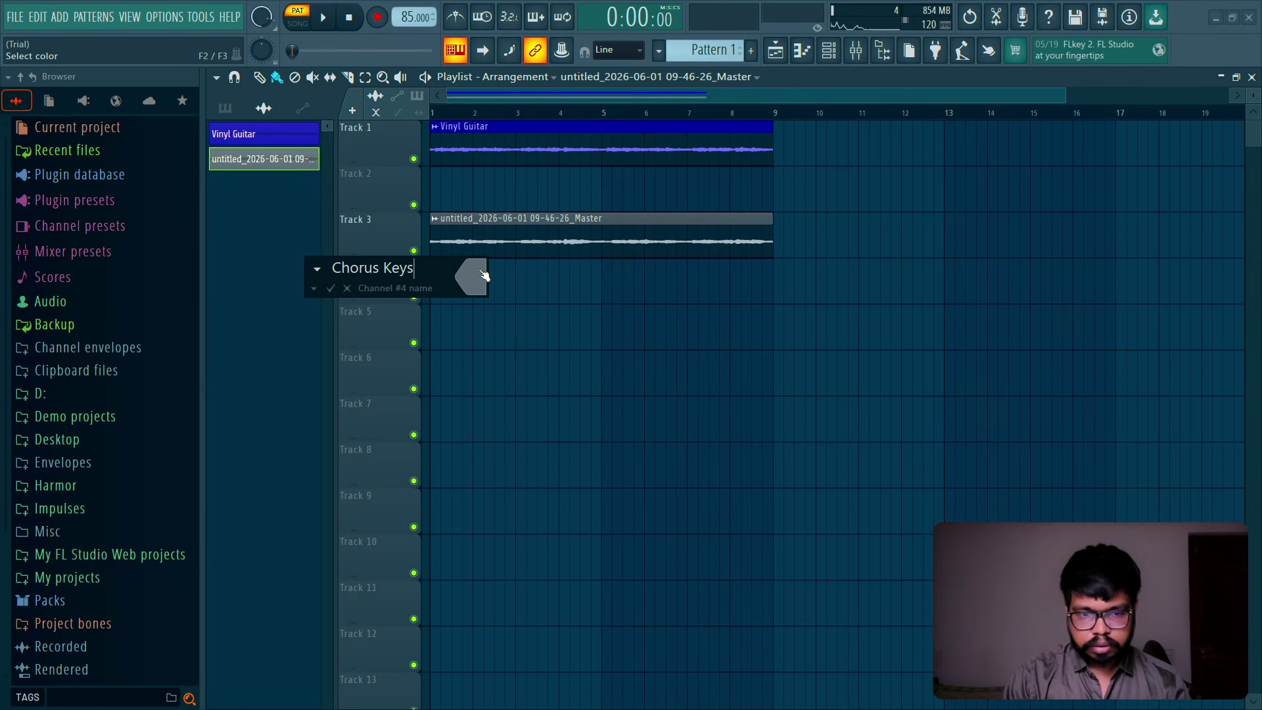
pyautogui.click(483, 275)
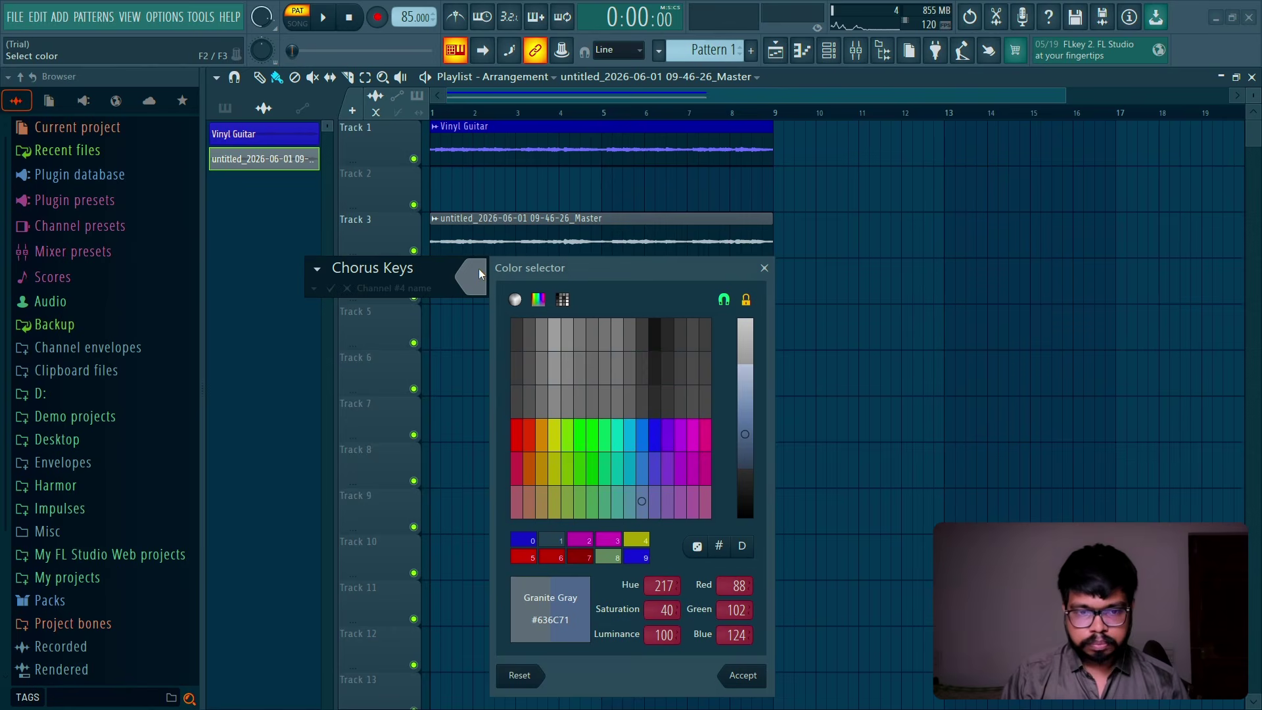
pyautogui.click(652, 437)
pyautogui.press('Return')
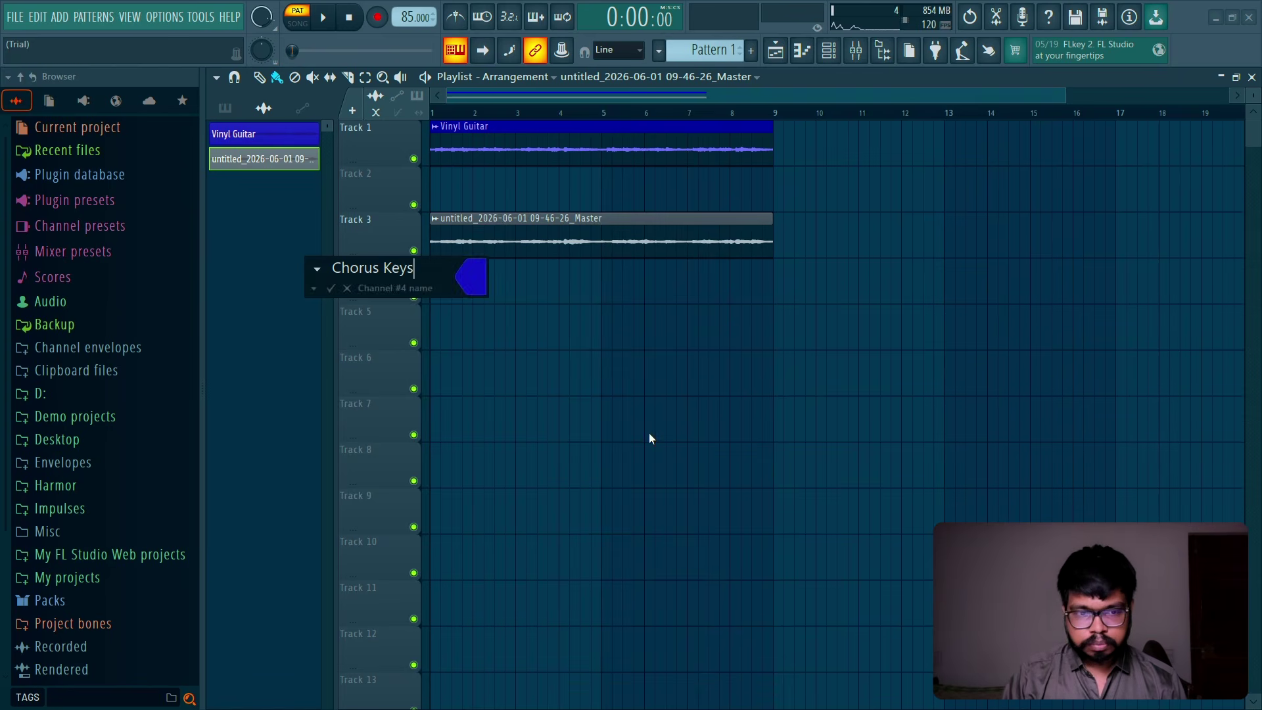
pyautogui.press('Return')
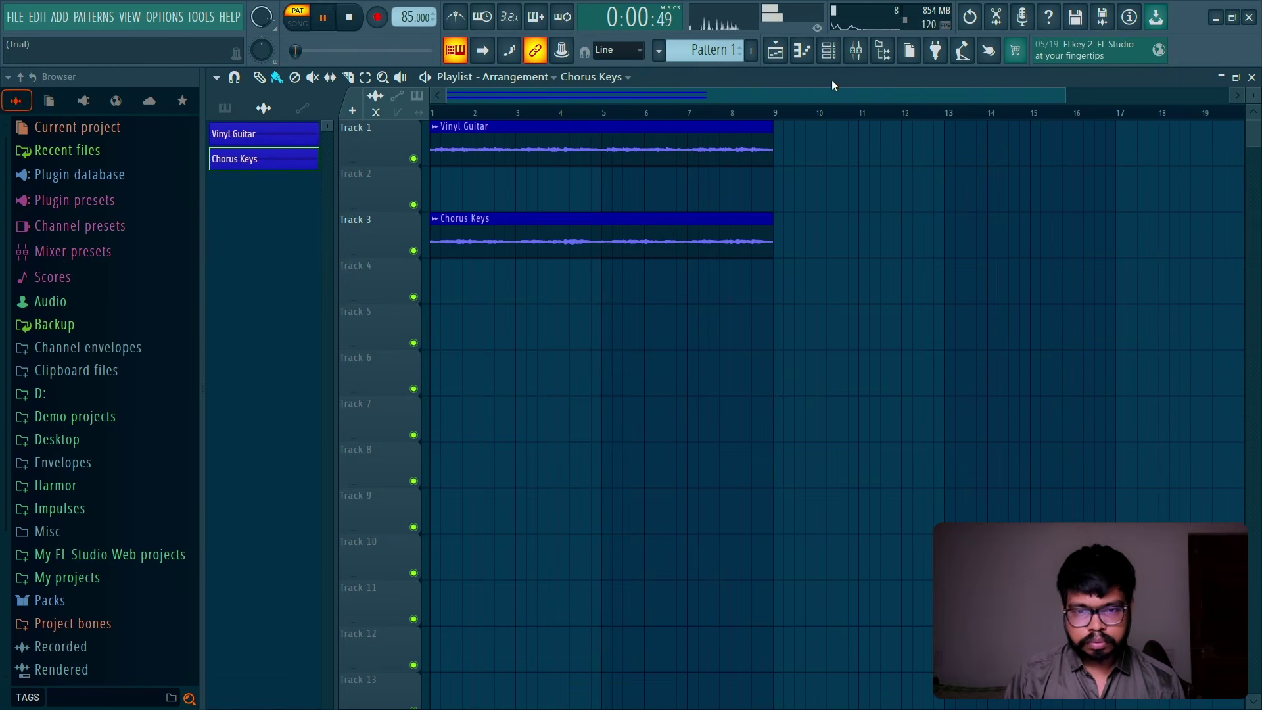
# Step: Try deleting the DecentSampler channel from the channel rack, undo the deletion, and close the plugin window
pyautogui.click(831, 51)
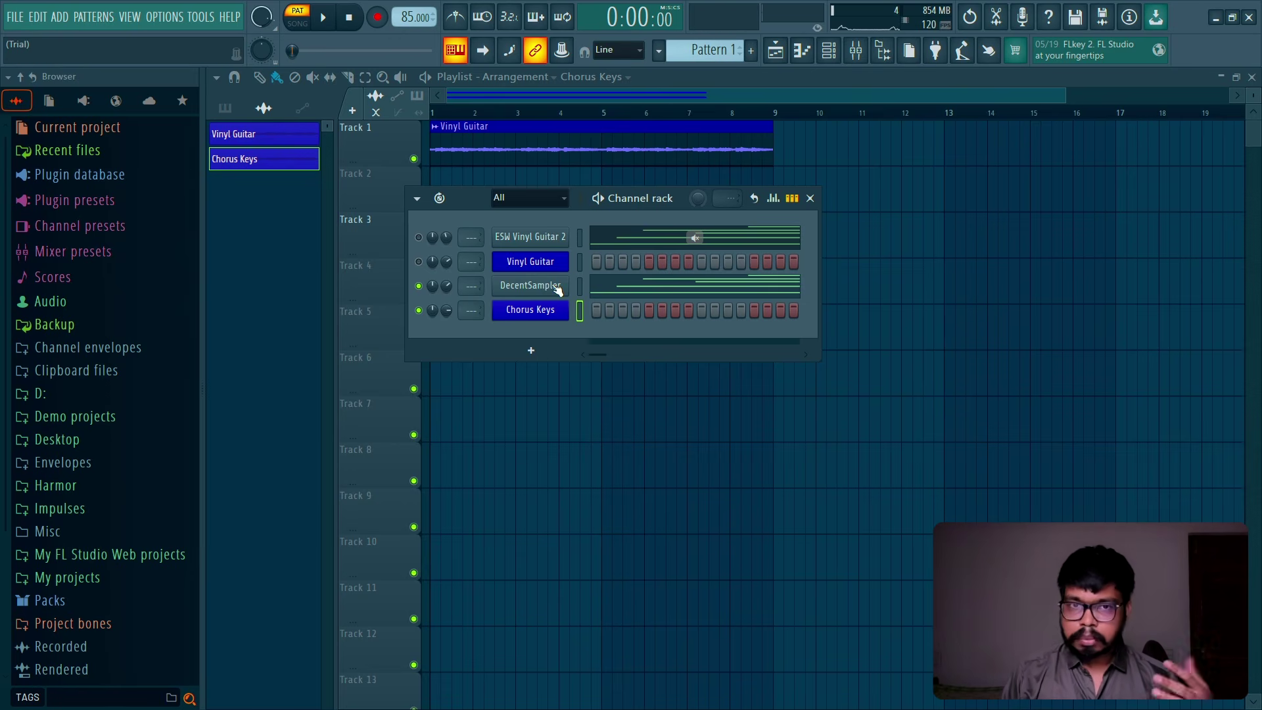
pyautogui.rightClick(558, 288)
pyautogui.click(612, 475)
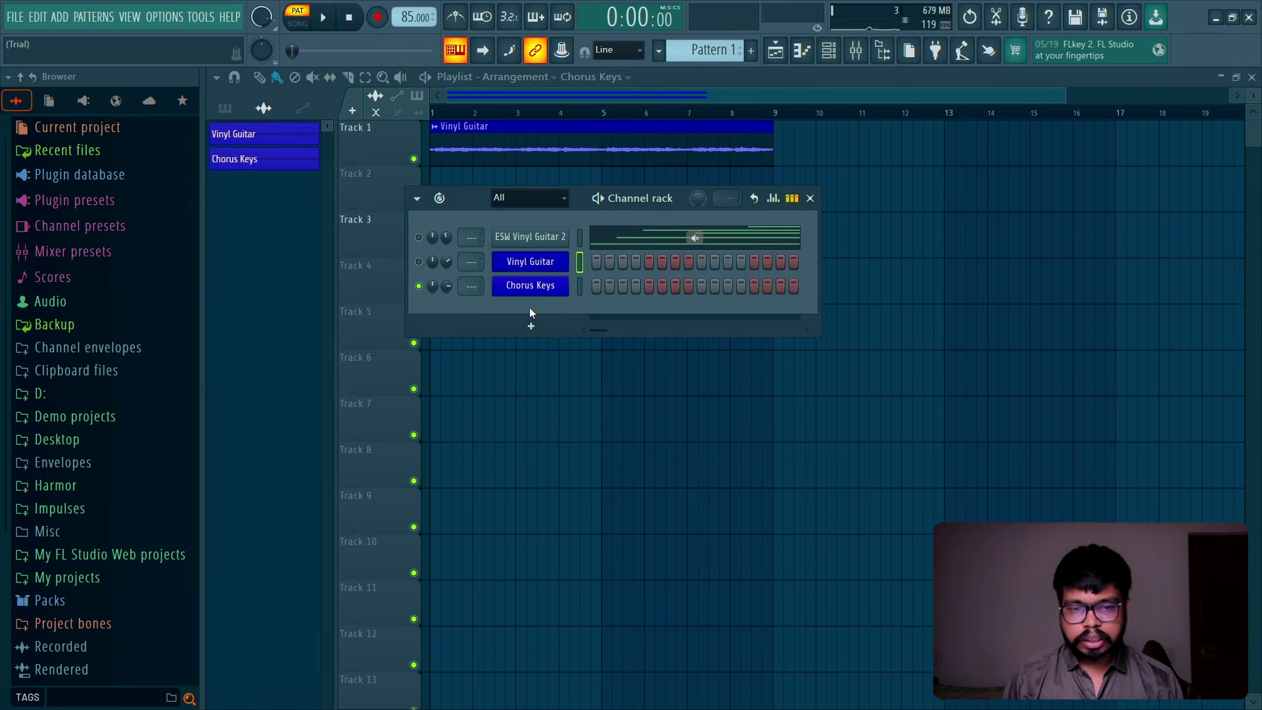
pyautogui.click(512, 328)
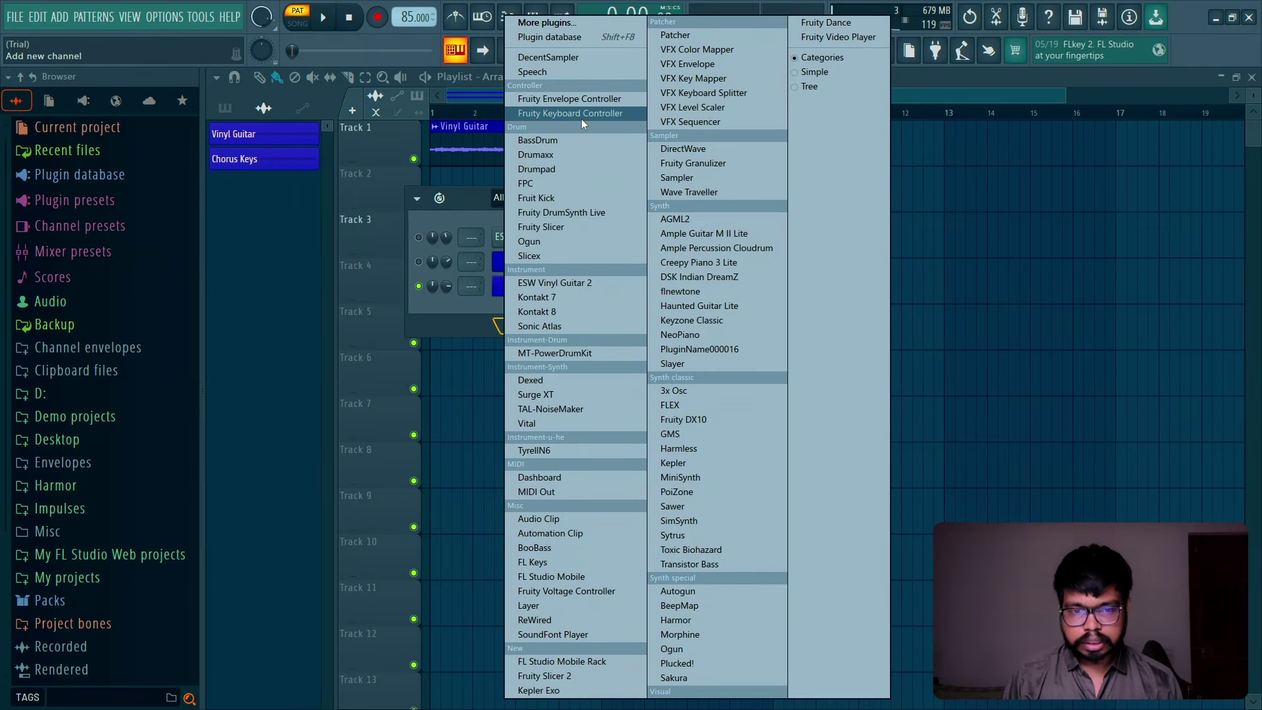
pyautogui.click(487, 306)
pyautogui.hotkey('ctrl', 'z')
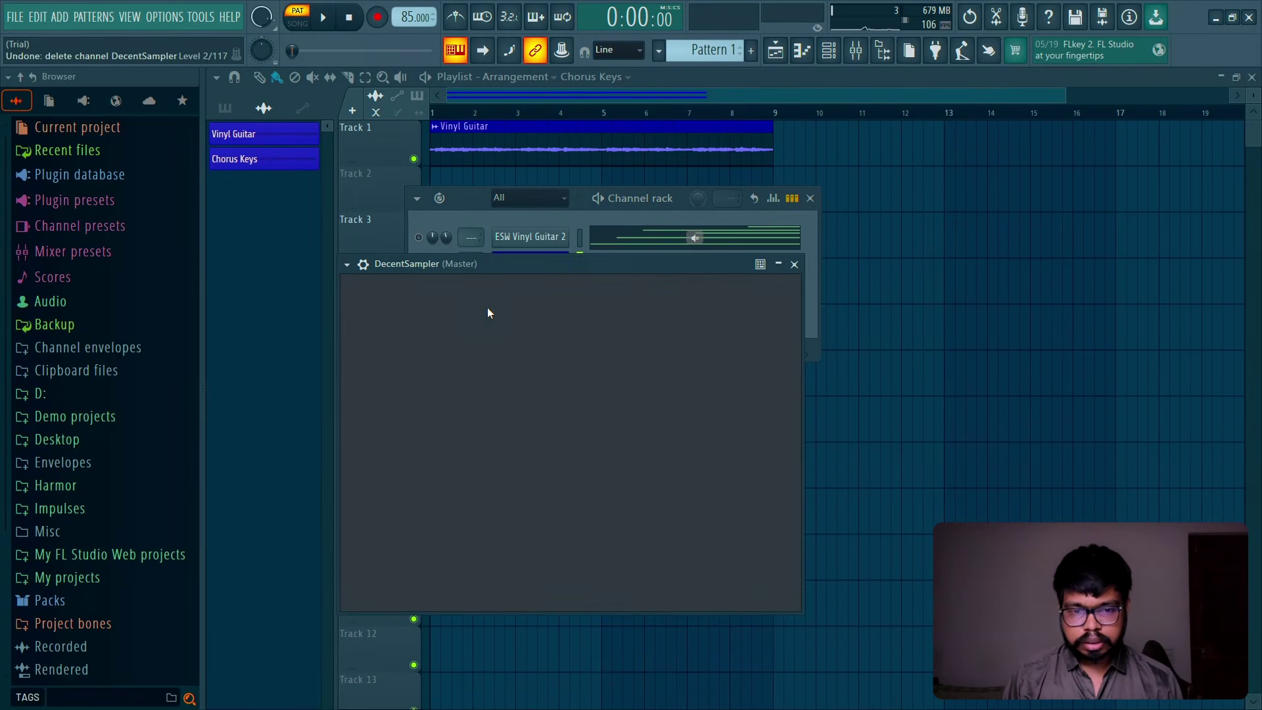
pyautogui.click(794, 264)
# Step: Clear all the notes from the DecentSampler piano roll in Pattern 1 and unmute the DecentSampler channel
pyautogui.click(588, 288)
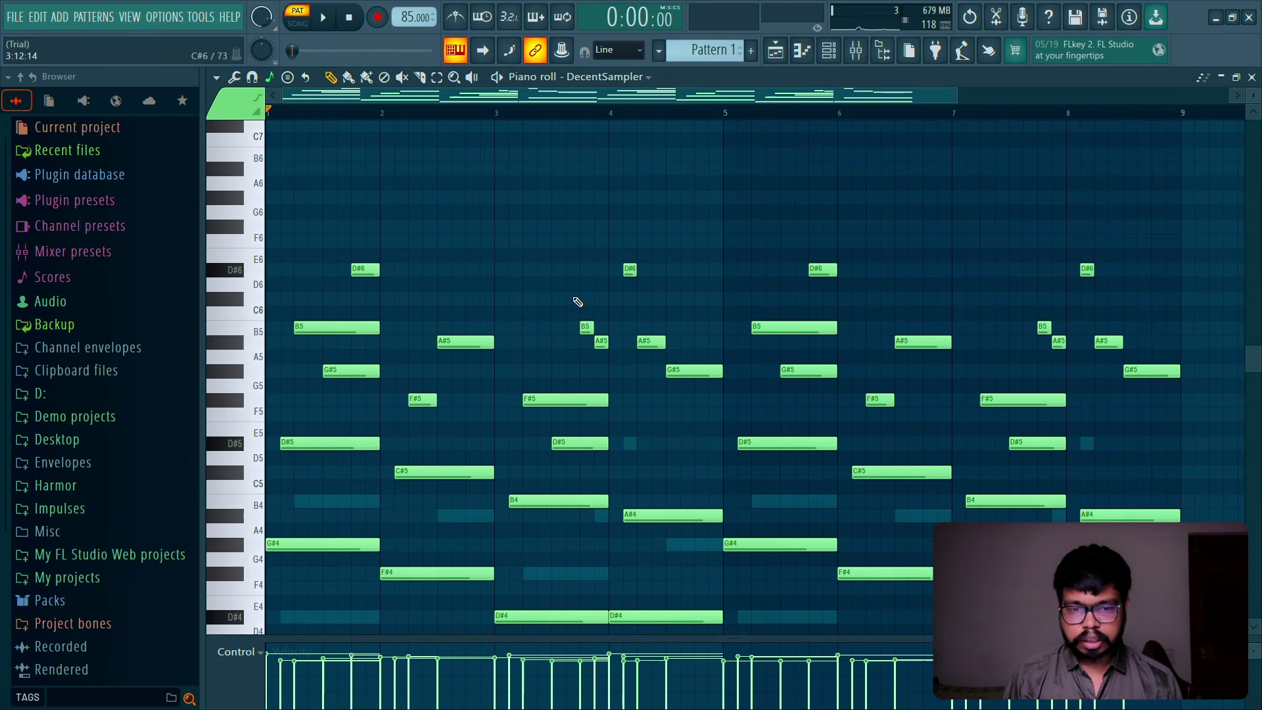
pyautogui.hotkey('ctrl', 'z')
pyautogui.scroll(-2, 618, 306)
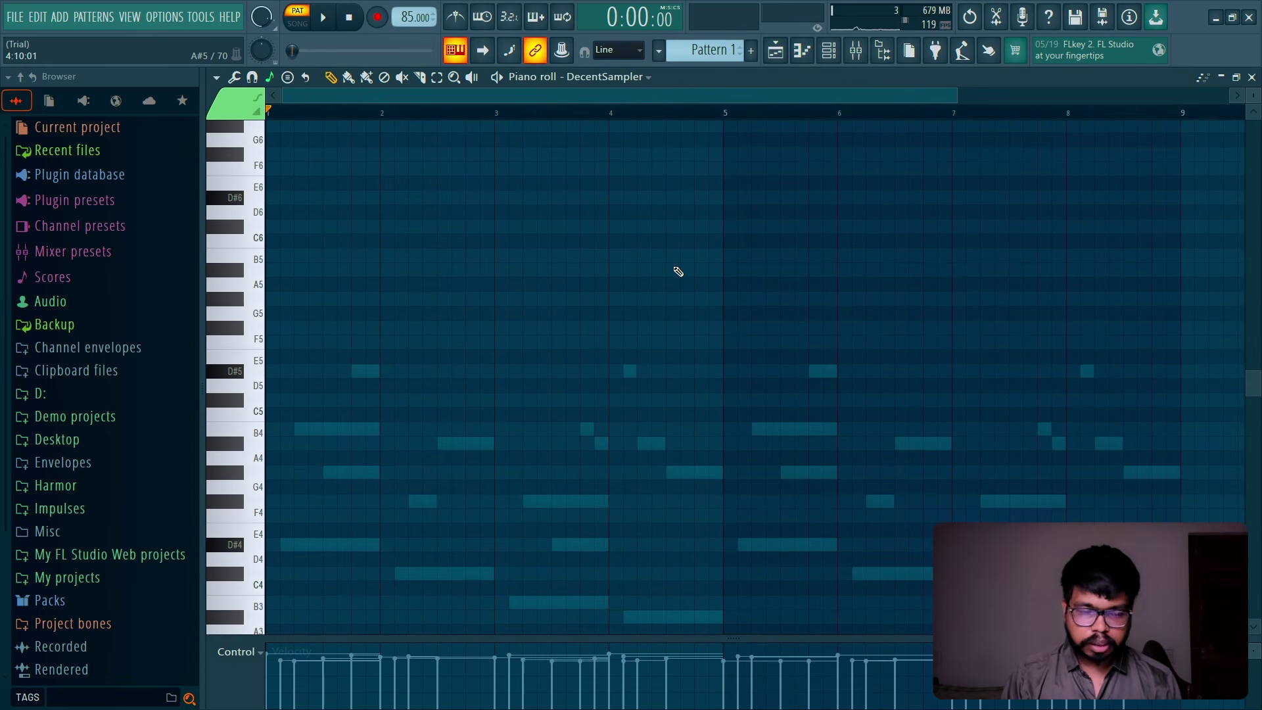
pyautogui.click(831, 56)
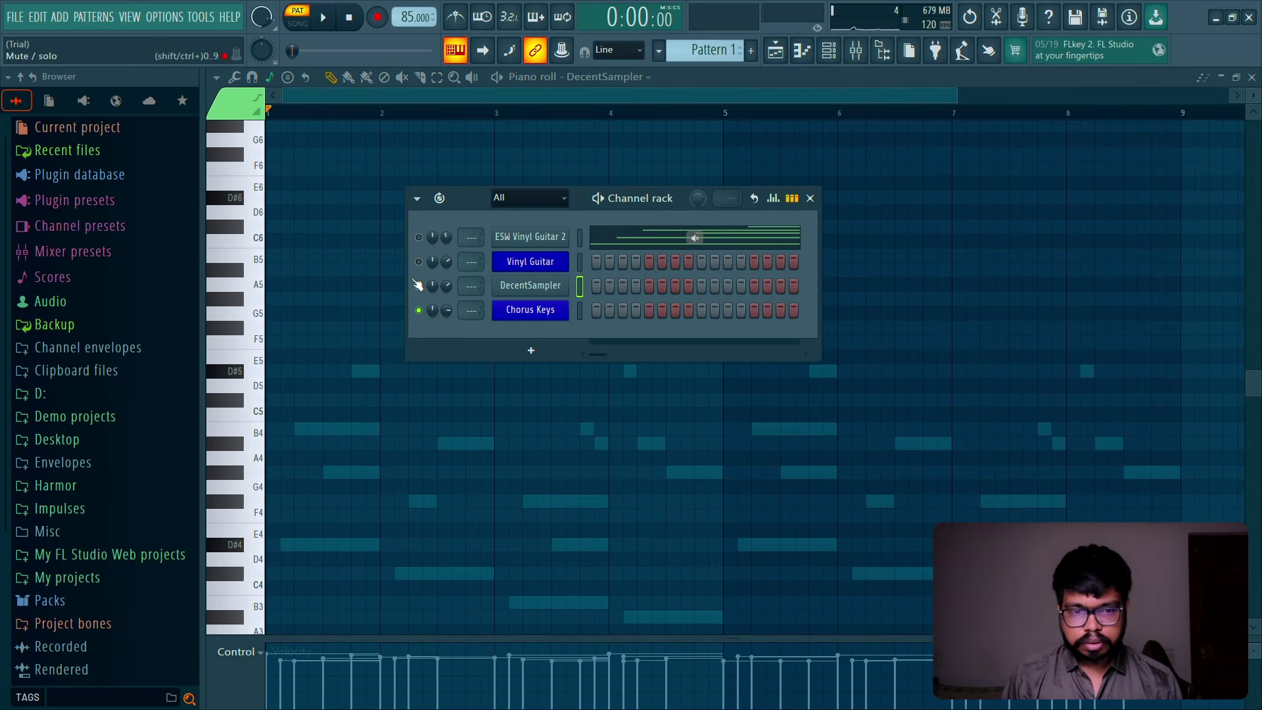
pyautogui.click(1251, 77)
# Step: Place a Pattern 1 clip at bar 1 of playlist Track 2, removing the stray Chorus Keys clip, and switch to Song mode
pyautogui.press('F6')
pyautogui.click(450, 181)
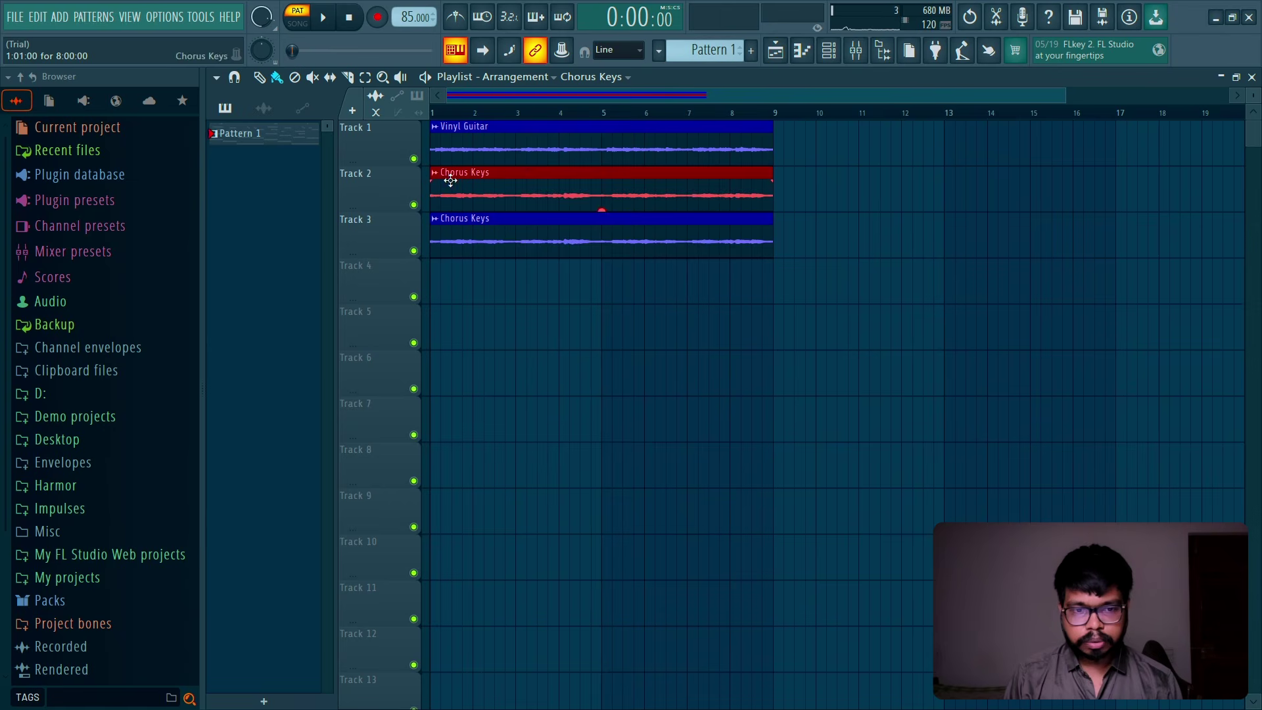
pyautogui.rightClick(519, 172)
pyautogui.click(225, 107)
pyautogui.click(247, 133)
pyautogui.click(525, 198)
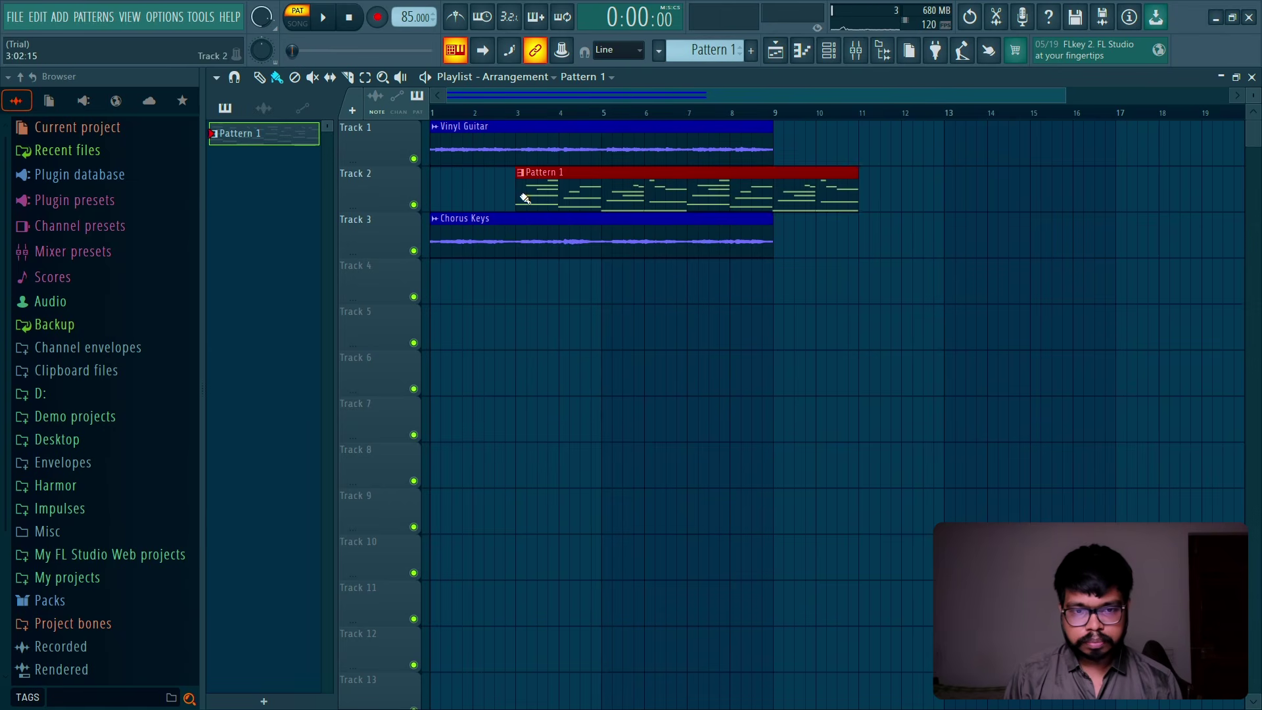
pyautogui.moveTo(525, 198); pyautogui.dragTo(439, 198)
pyautogui.press('l')
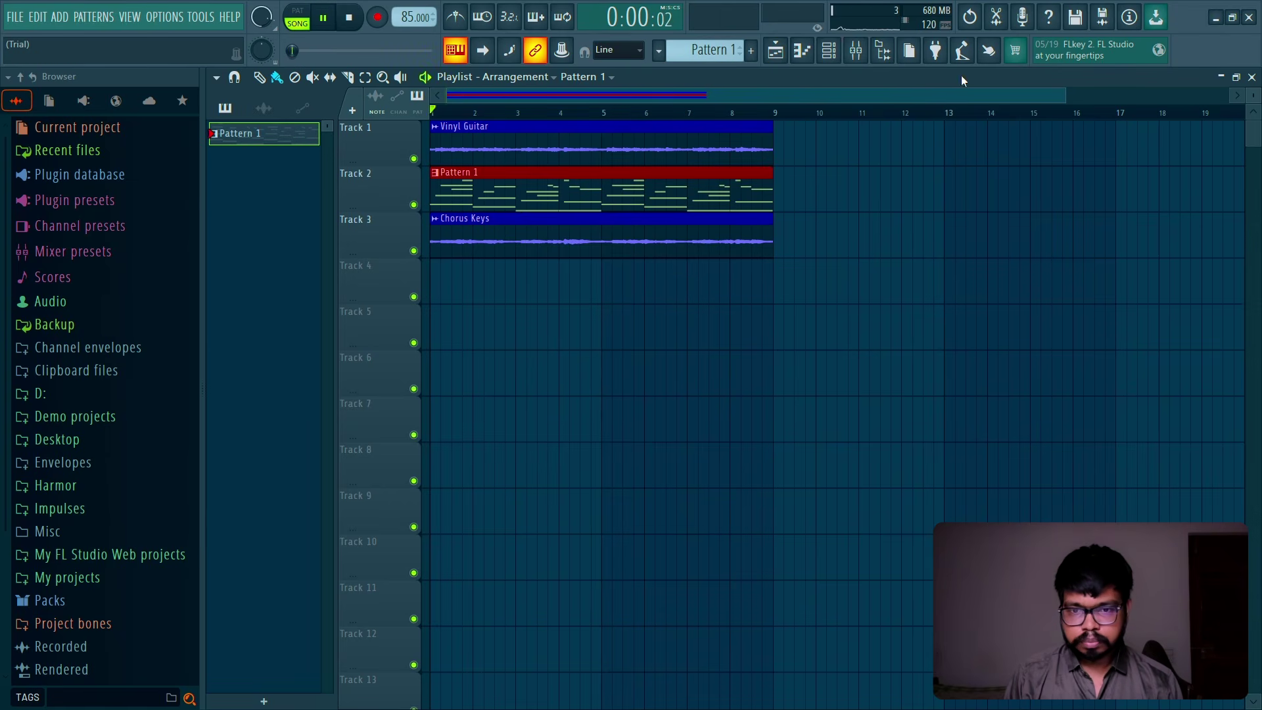
# Step: Try a short B4 test note at bar 1 in the DecentSampler piano roll
pyautogui.press('space')
pyautogui.click(813, 59)
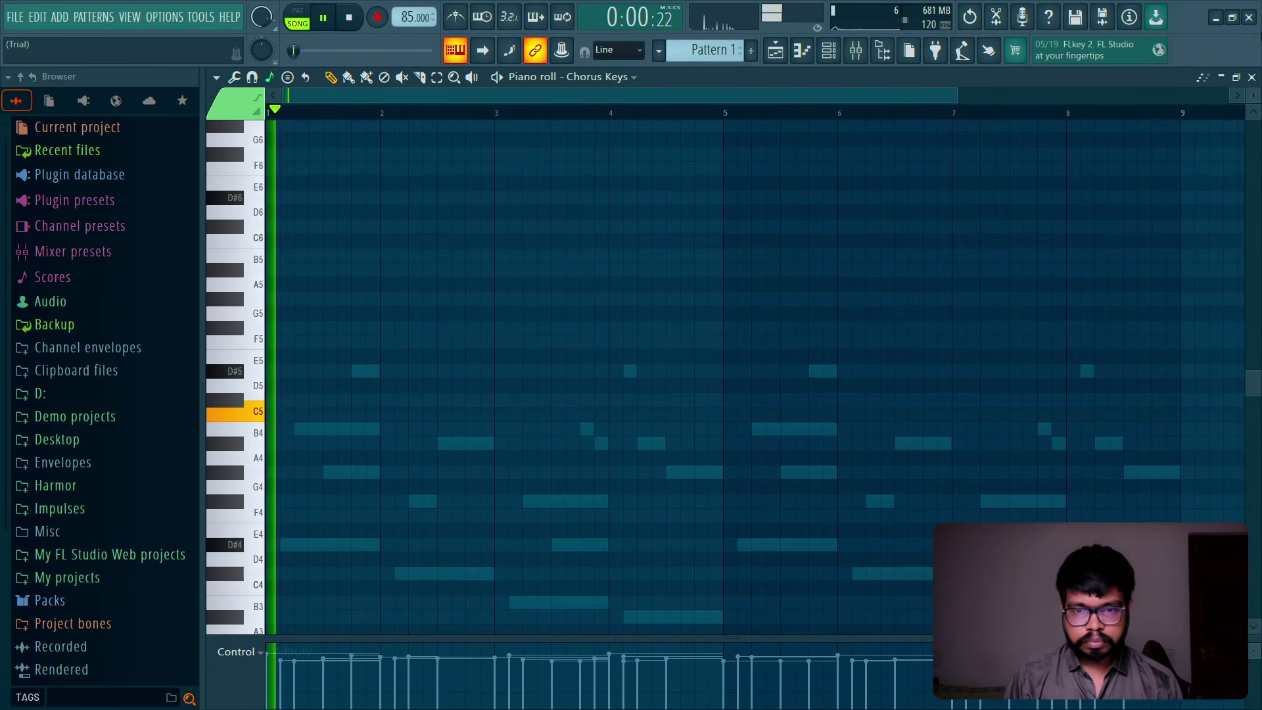
pyautogui.click(828, 50)
pyautogui.click(606, 82)
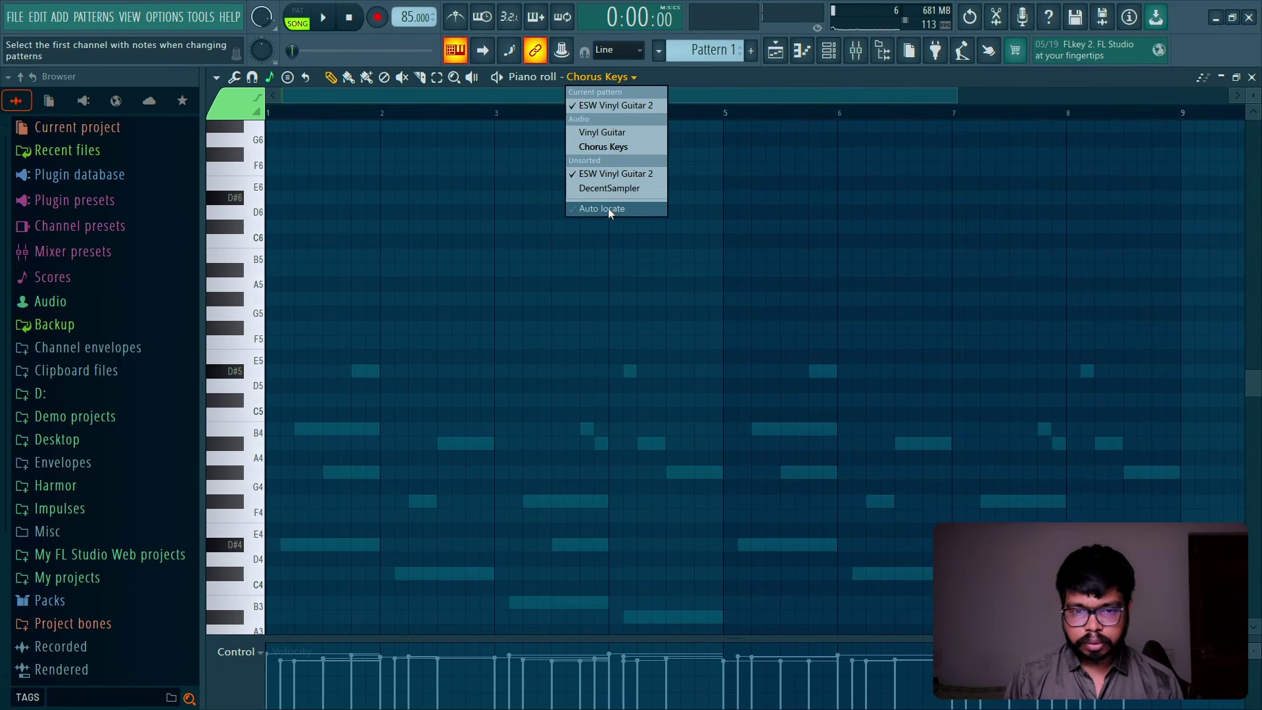
pyautogui.click(608, 209)
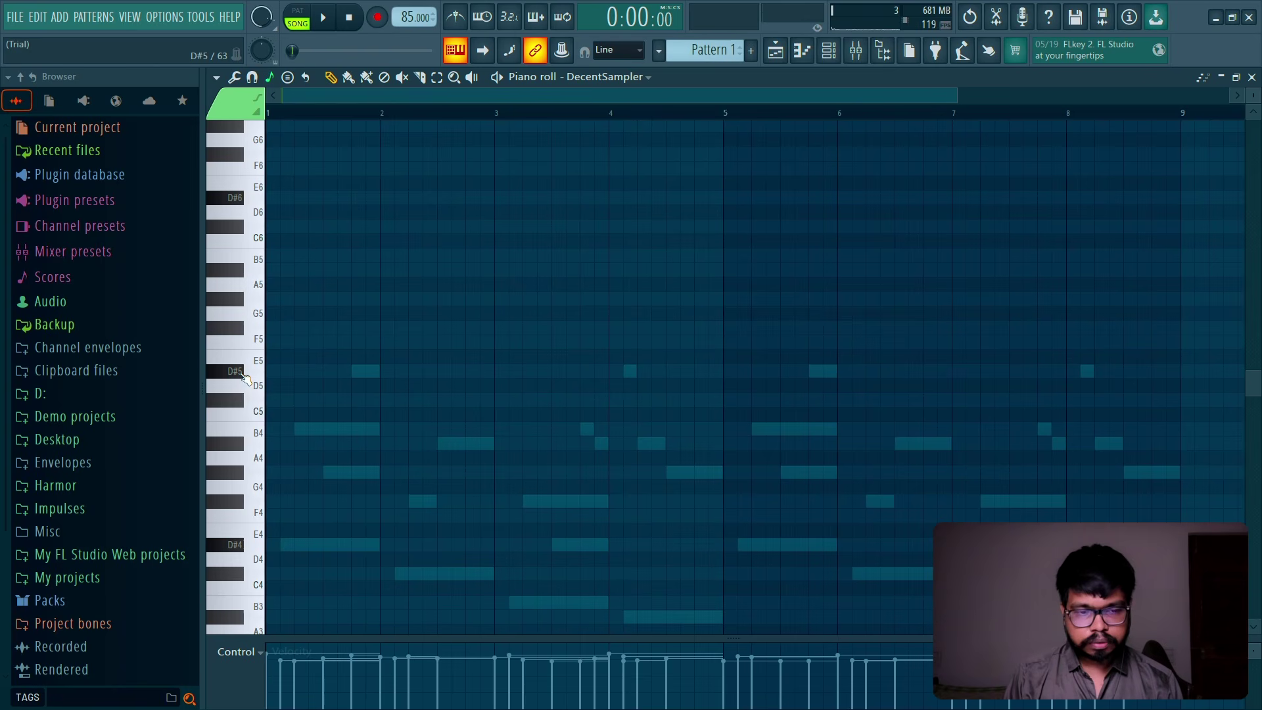
pyautogui.click(829, 50)
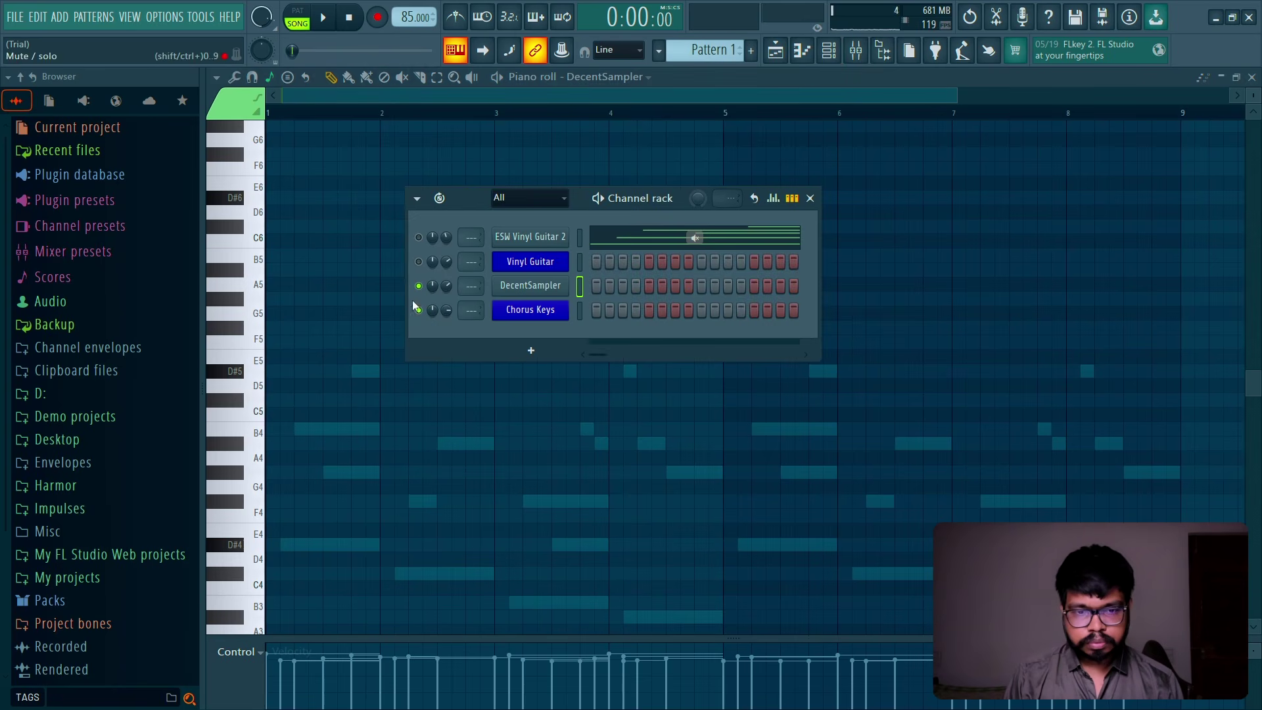
pyautogui.rightClick(545, 286)
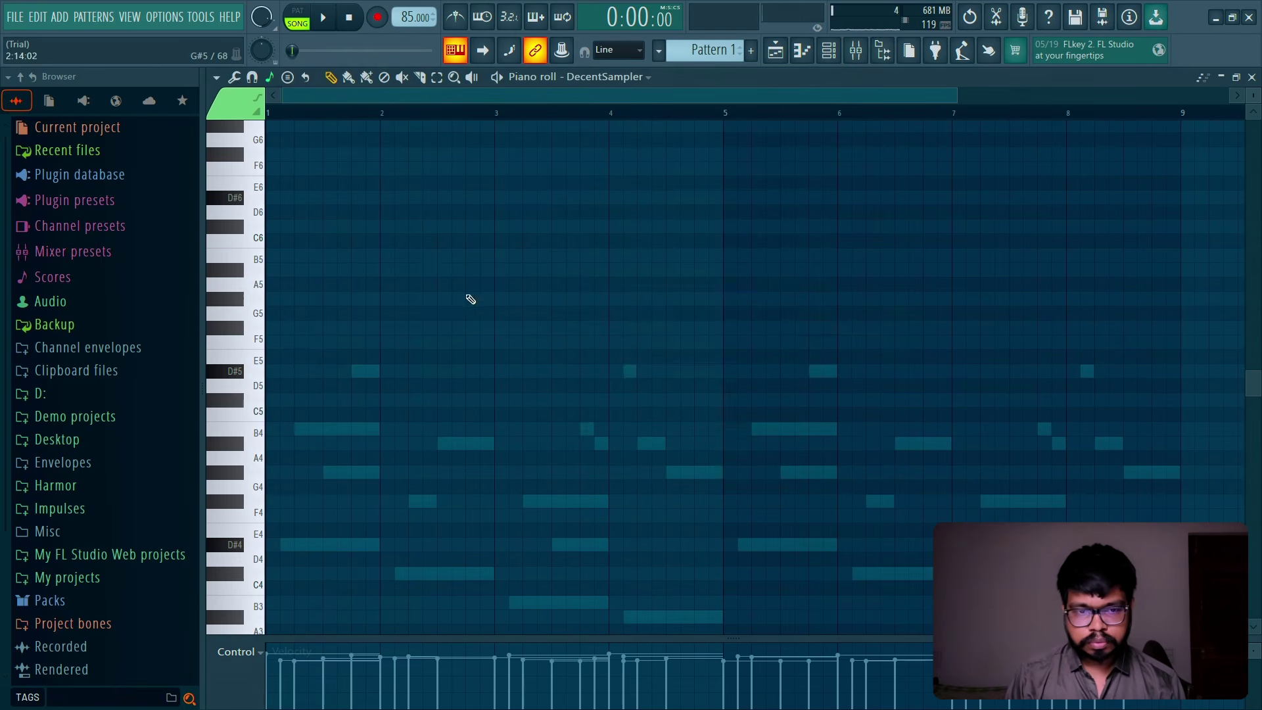
pyautogui.moveTo(360, 327); pyautogui.dragTo(294, 425)
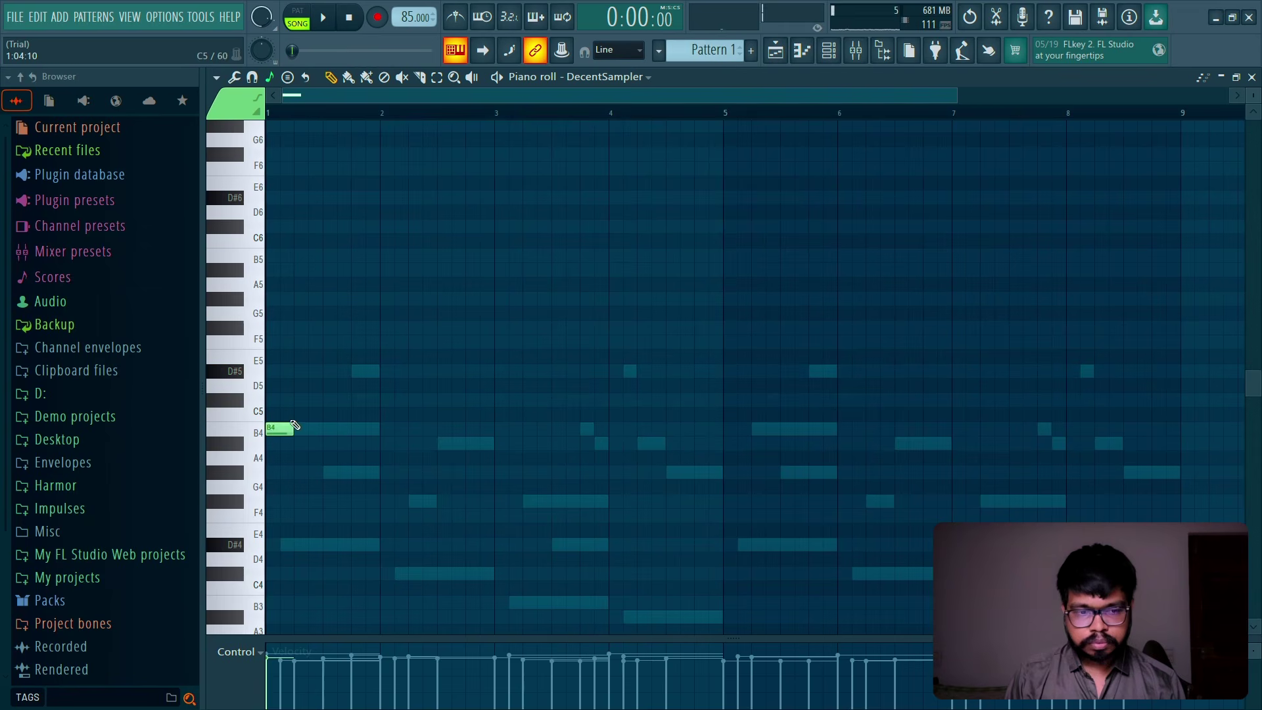
# Step: Check the DecentSampler plugin window, then replace that channel with a newly added DecentSampler instrument
pyautogui.click(1250, 77)
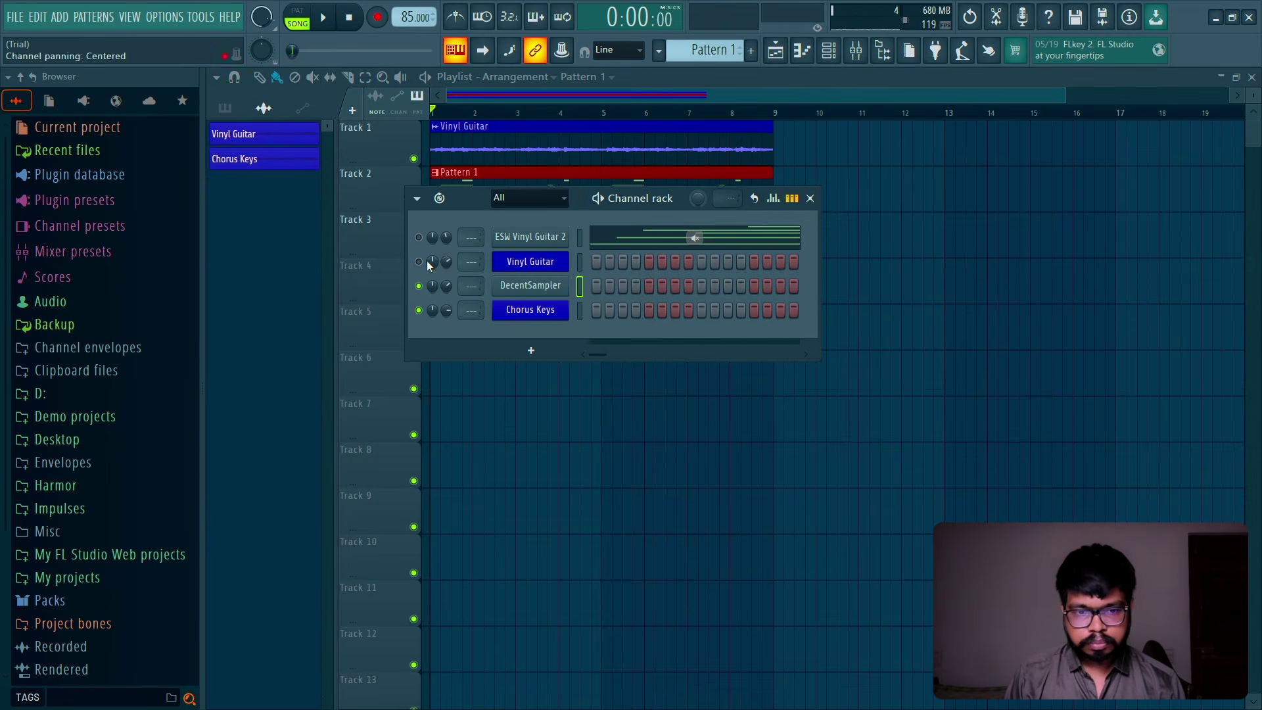
pyautogui.click(544, 294)
pyautogui.click(792, 262)
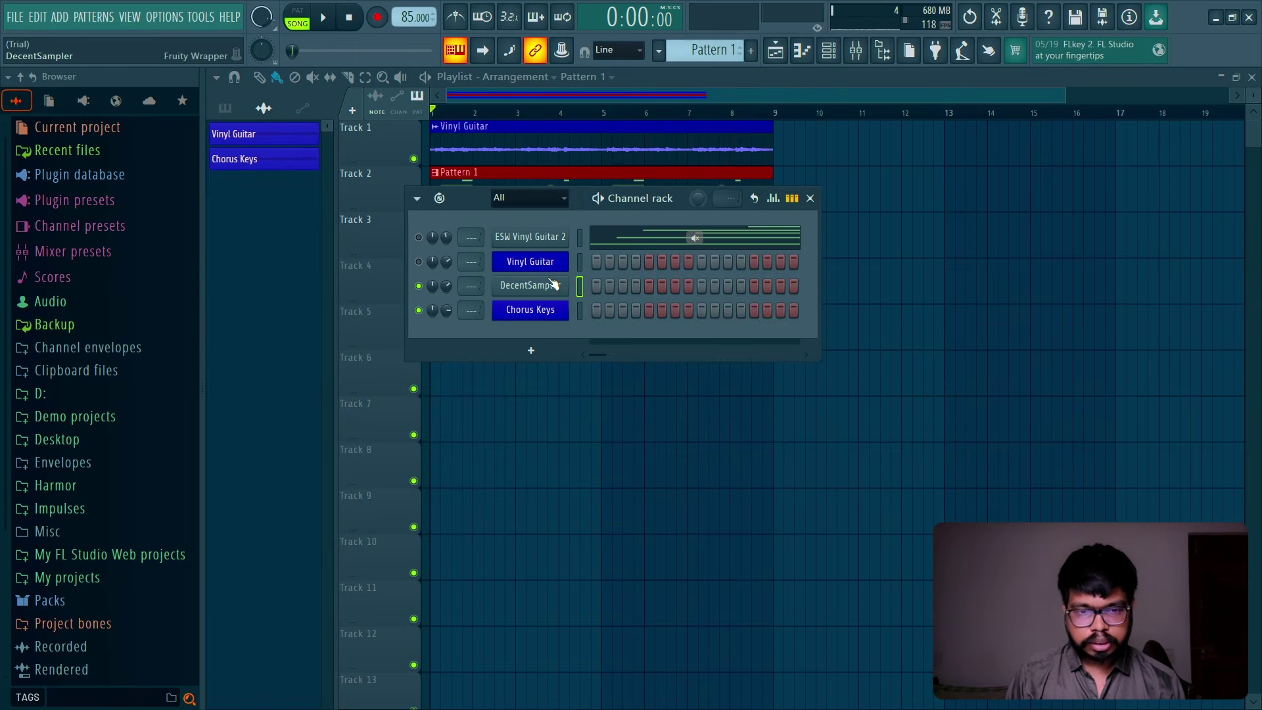
pyautogui.rightClick(554, 284)
pyautogui.click(592, 473)
pyautogui.click(532, 326)
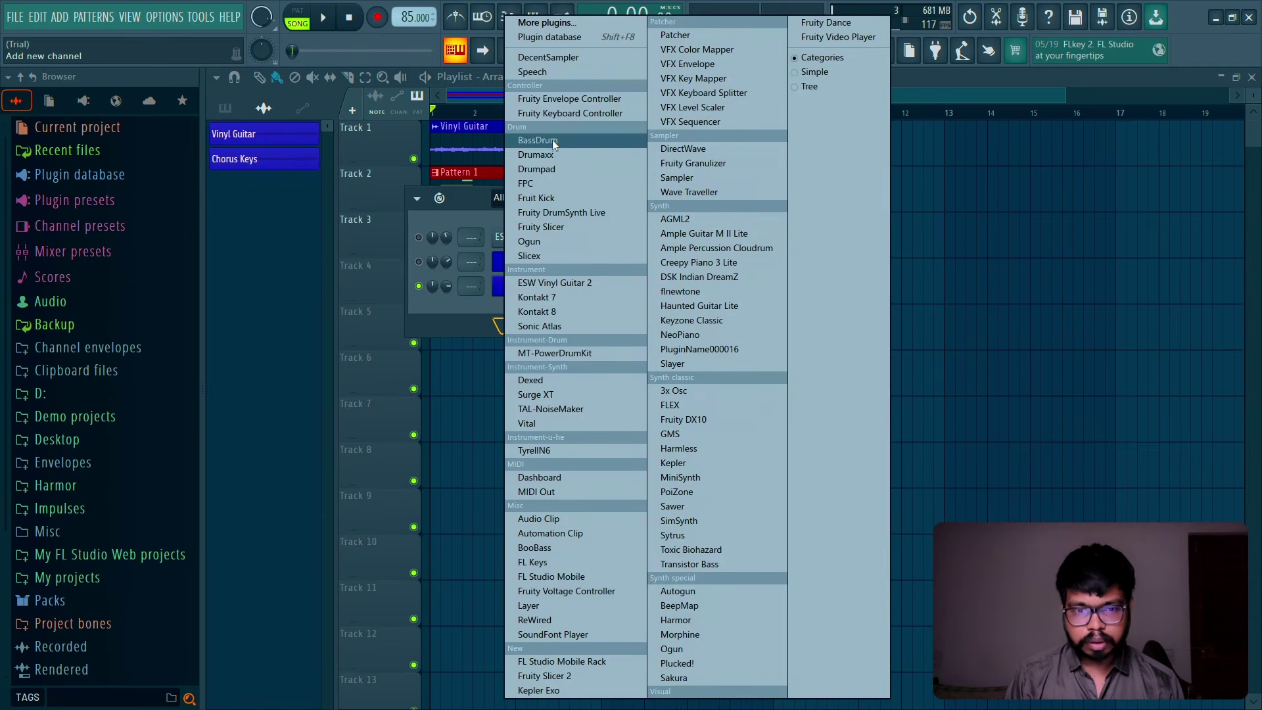
pyautogui.click(559, 73)
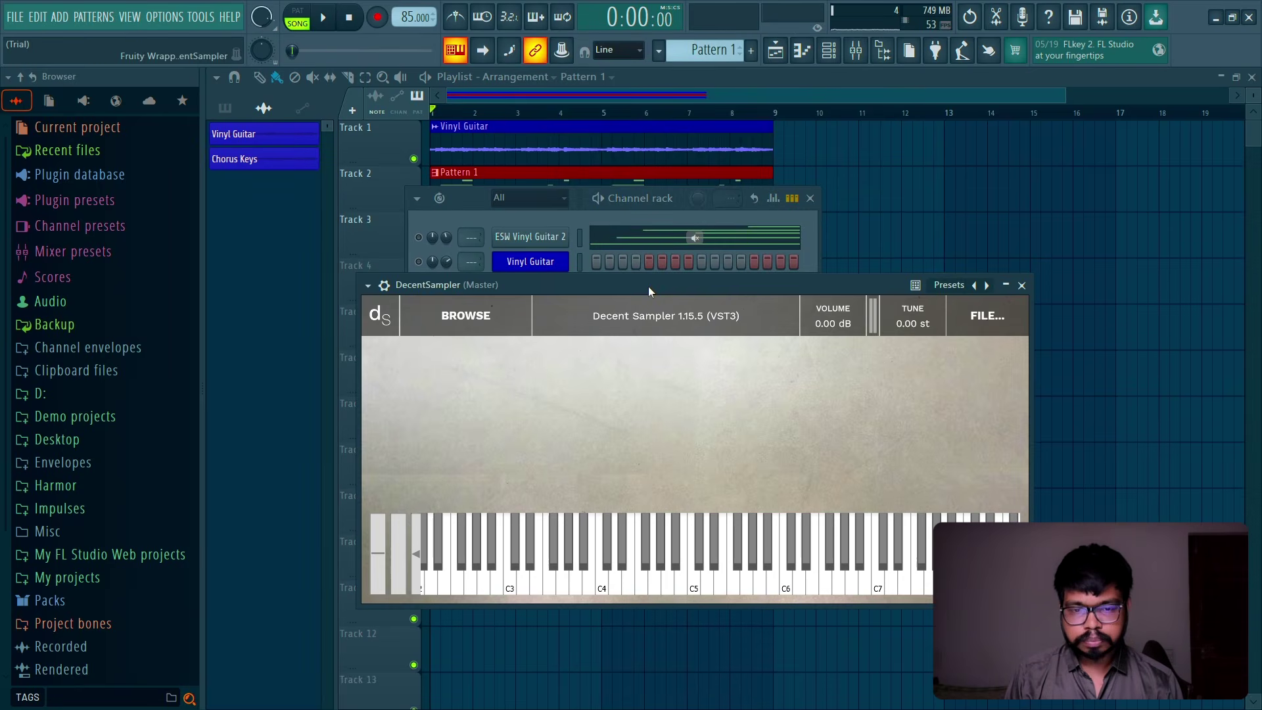
# Step: Load the Yamaha CS-20M sample library in the new DecentSampler and choose the preset 09 Chorus Keys
pyautogui.click(493, 319)
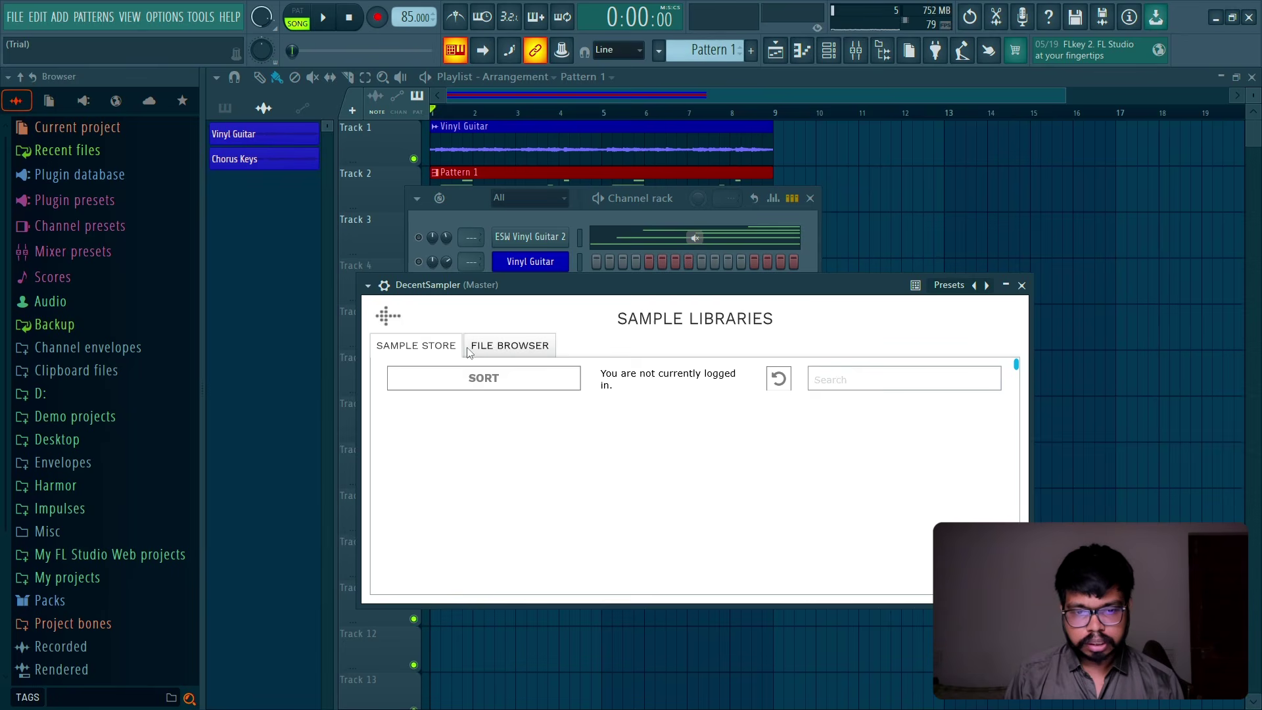
pyautogui.click(469, 348)
pyautogui.click(400, 368)
pyautogui.click(451, 385)
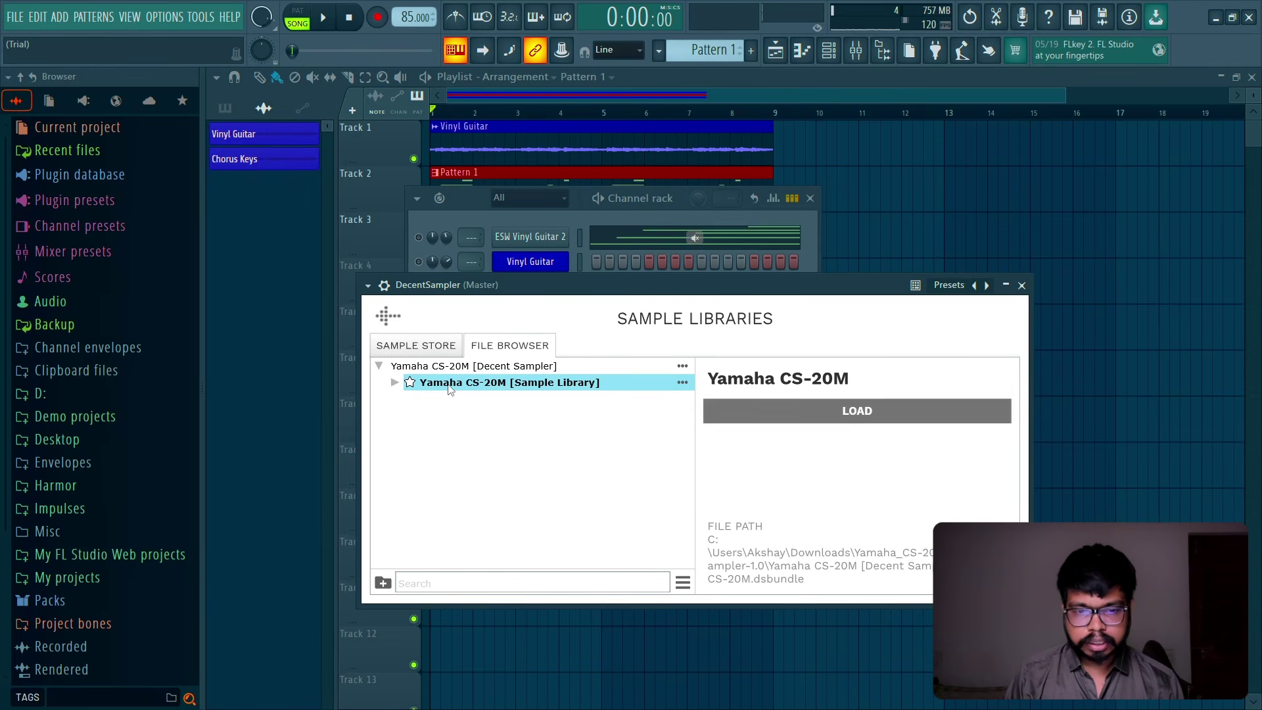
pyautogui.click(840, 412)
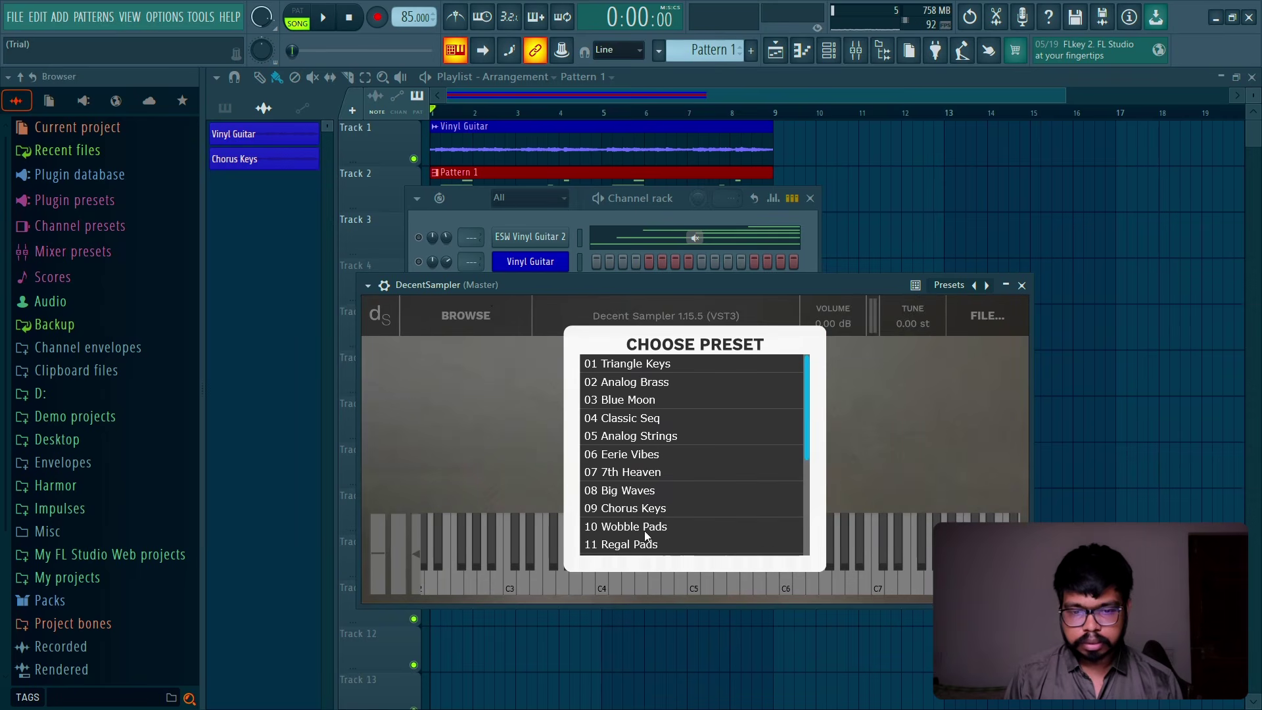
pyautogui.click(641, 508)
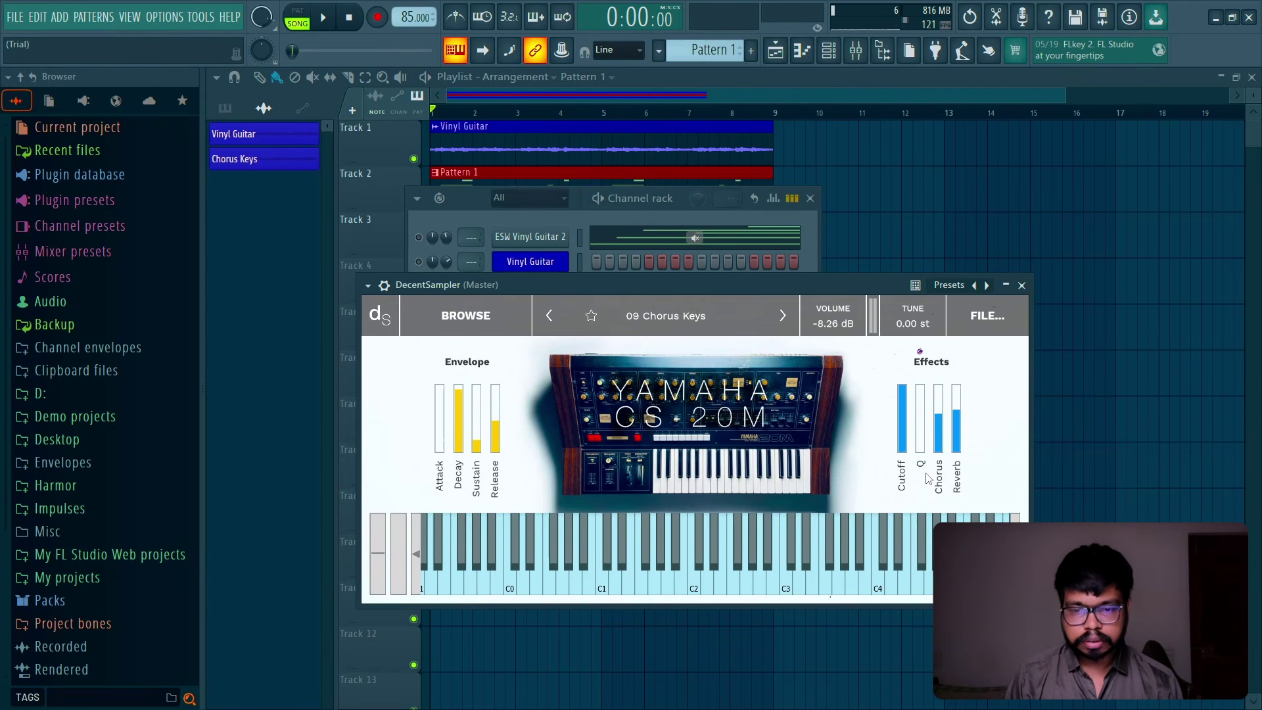
# Step: Lower the preset's reverb, decay and release, set its sustain to 0.00, and close the plugin window
pyautogui.moveTo(956, 418); pyautogui.dragTo(955, 439)
pyautogui.moveTo(458, 424); pyautogui.dragTo(477, 460)
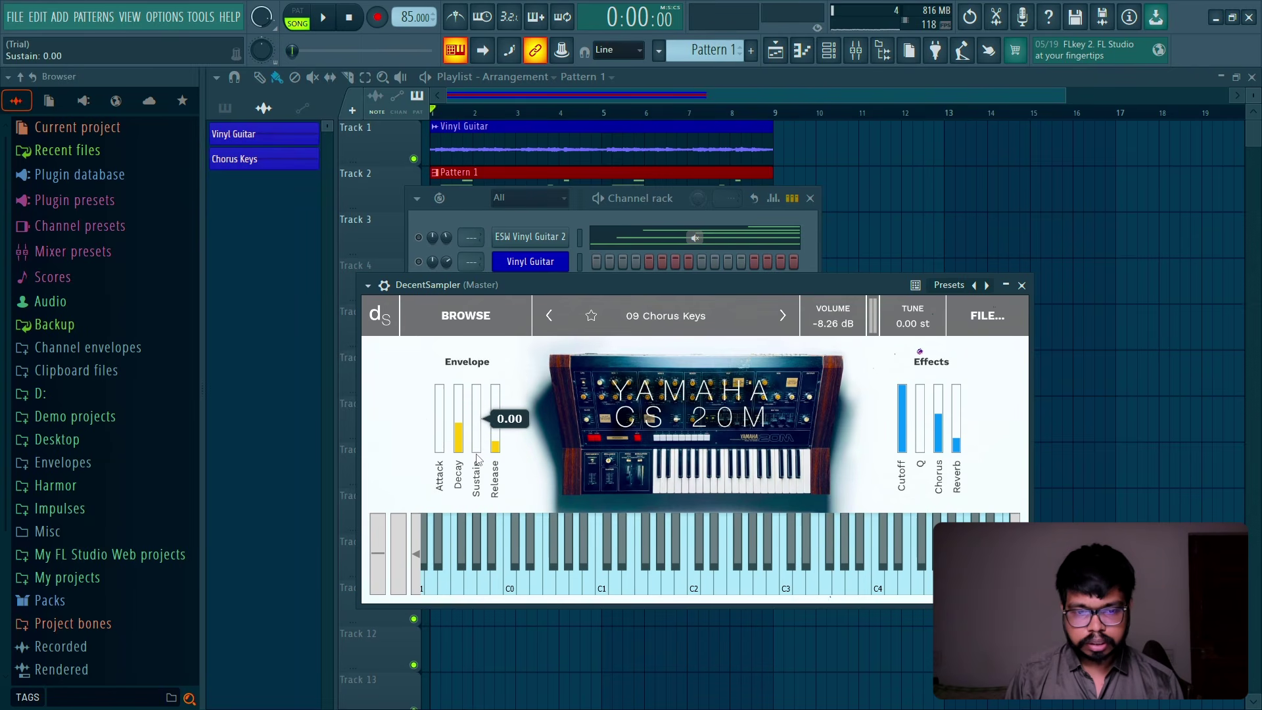
pyautogui.click(1022, 285)
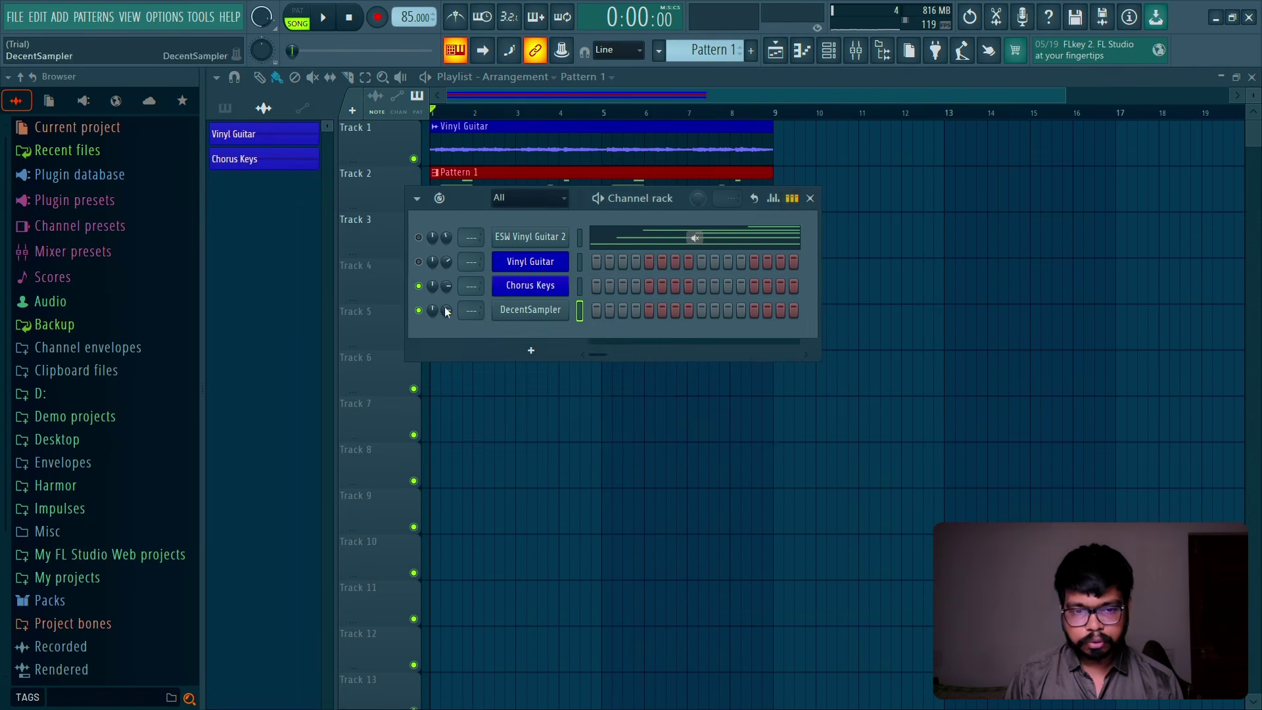
# Step: Draw a half-bar D#6 note at bar 1 in the new DecentSampler's piano roll, checking its sound by playback
pyautogui.rightClick(531, 315)
pyautogui.click(575, 308)
pyautogui.moveTo(275, 372)
pyautogui.mouseDown()
pyautogui.moveTo(260, 397)
pyautogui.moveTo(279, 373)
pyautogui.mouseUp()
pyautogui.press('space')
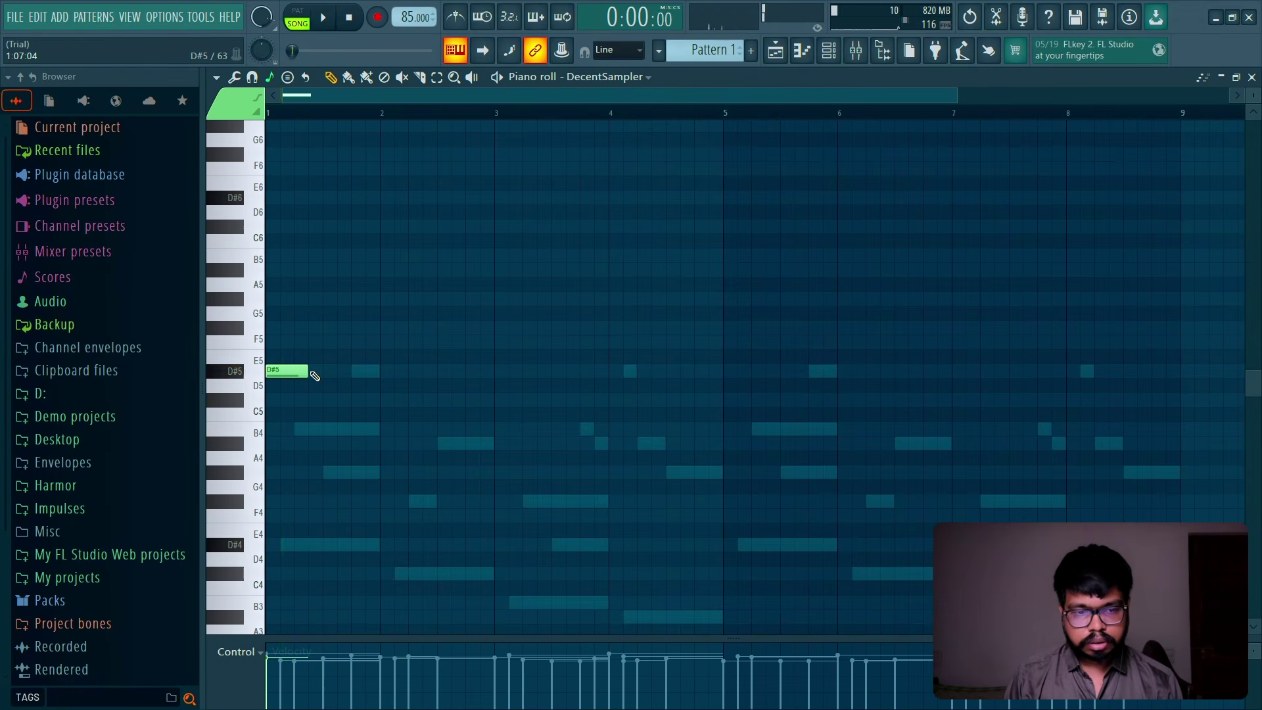
pyautogui.press('space')
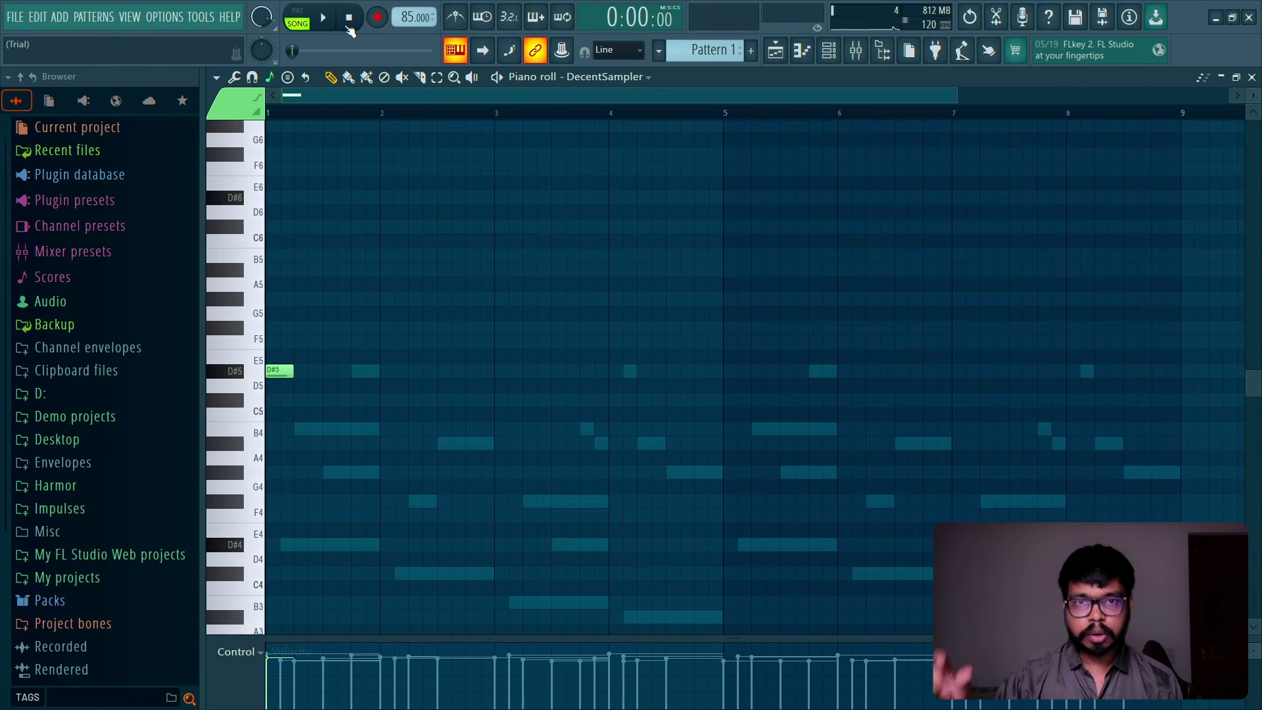
pyautogui.moveTo(279, 370); pyautogui.dragTo(282, 196)
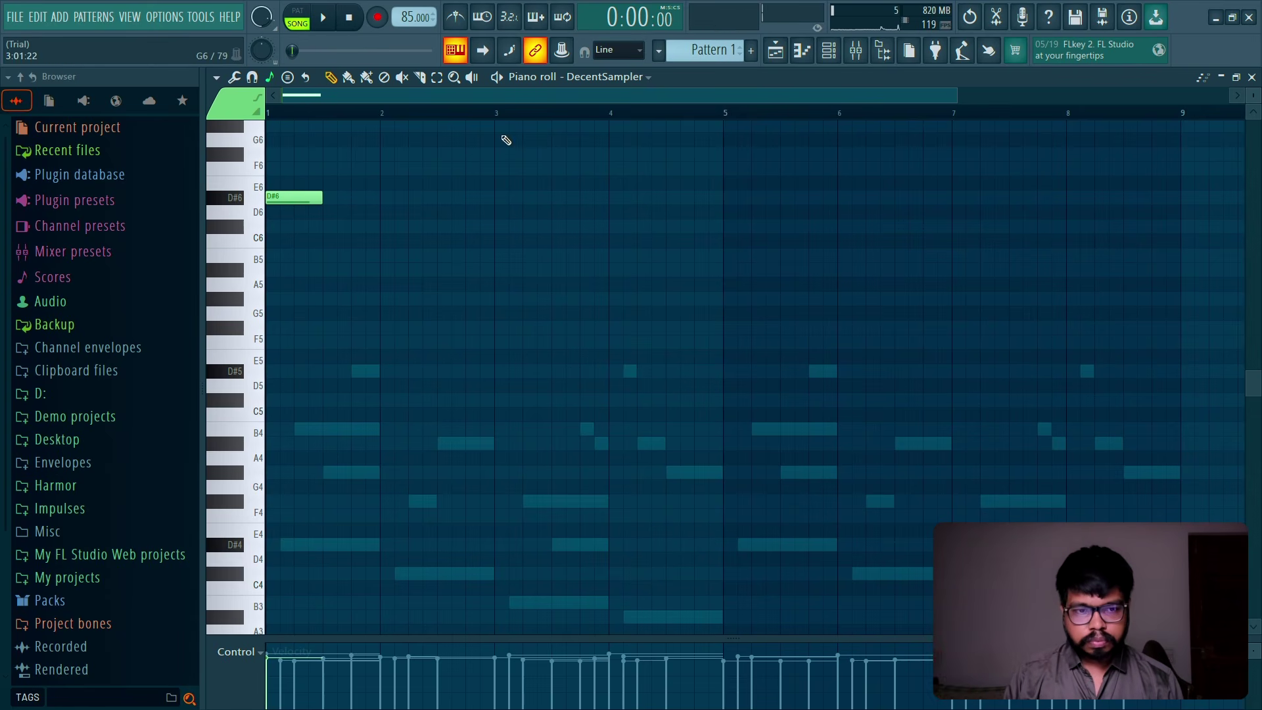
# Step: Duplicate the half-bar D#6 note repeatedly until the copies fill all eight bars, and deselect them
pyautogui.hotkey('ctrl', 'b')
pyautogui.hotkey('ctrl', 'b')
pyautogui.hotkey('ctrl', 'b')
pyautogui.hotkey('ctrl', 'b')
pyautogui.hotkey('ctrl', 'b')
pyautogui.hotkey('ctrl', 'b')
pyautogui.hotkey('ctrl', 'b')
pyautogui.hotkey('ctrl', 'b')
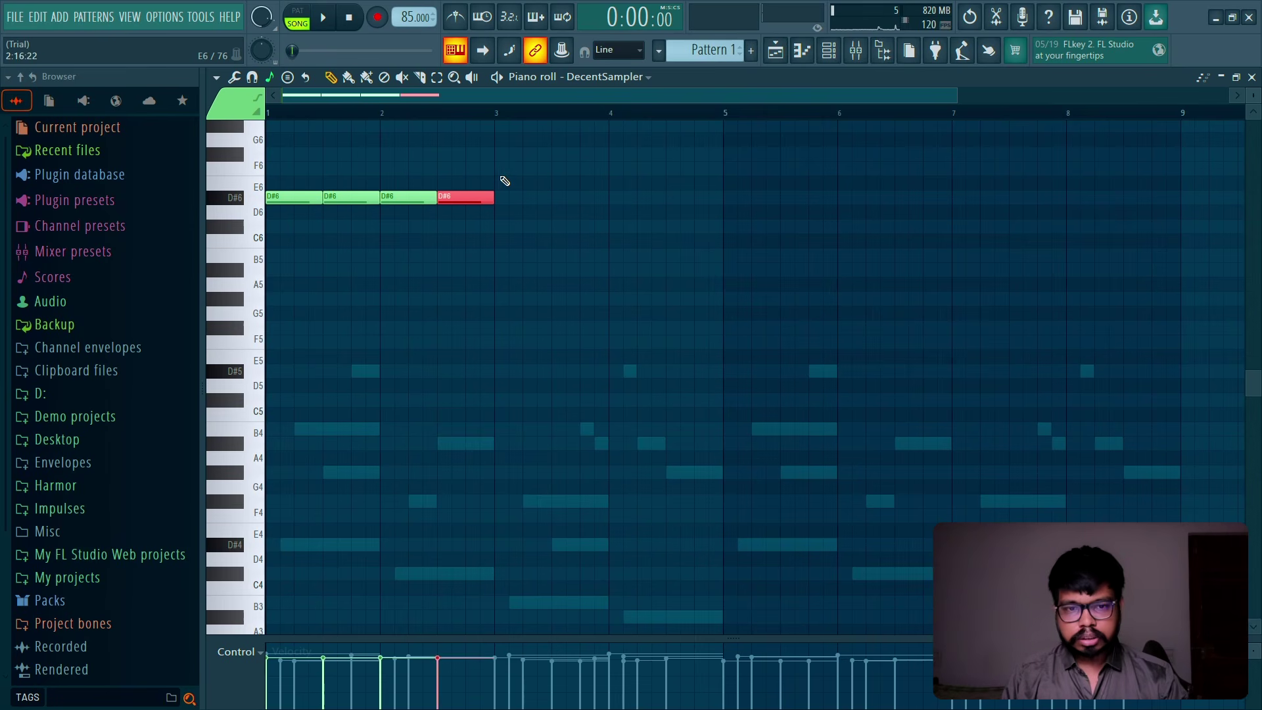
pyautogui.hotkey('ctrl', 'b')
pyautogui.hotkey('ctrl', 'b')
pyautogui.hotkey('ctrl', 'b')
pyautogui.hotkey('ctrl', 'b')
pyautogui.hotkey('ctrl', 'b')
pyautogui.hotkey('ctrl', 'b')
pyautogui.hotkey('ctrl', 'b')
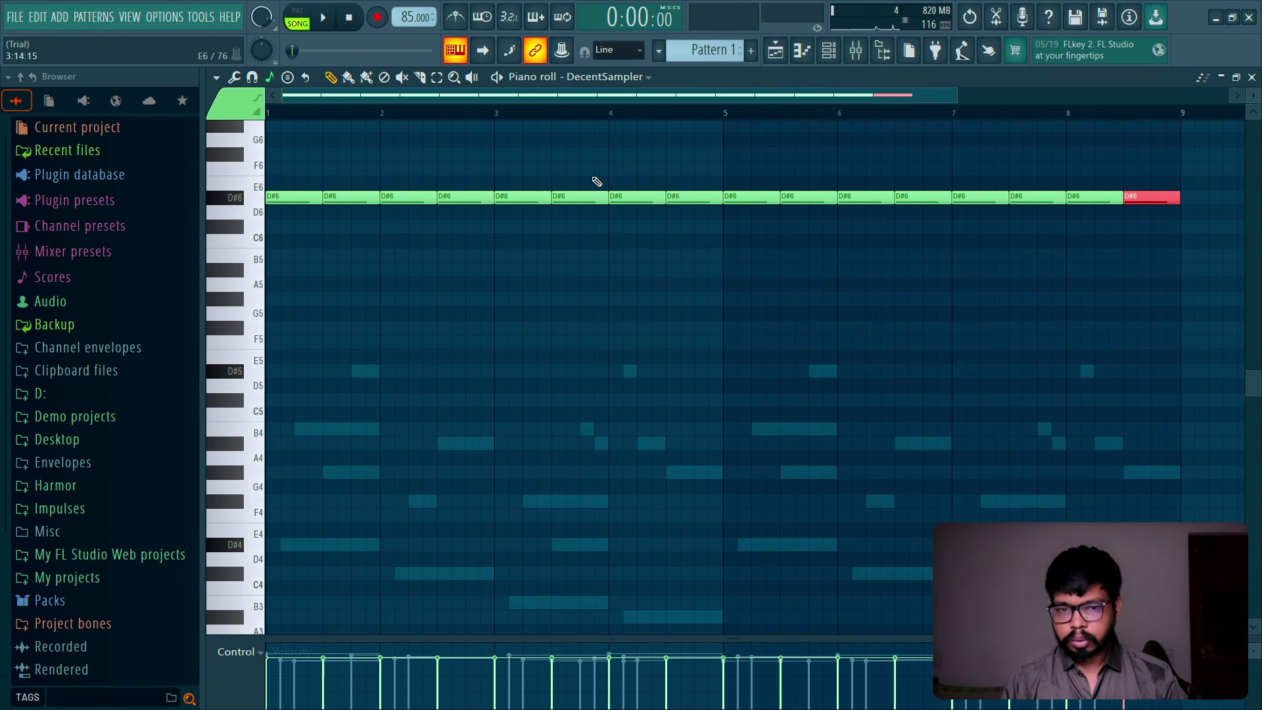
pyautogui.hotkey('ctrl', 'd')
# Step: Play back the repeated D#6 notes and shorten them all slightly to leave a small gap after each
pyautogui.press('space')
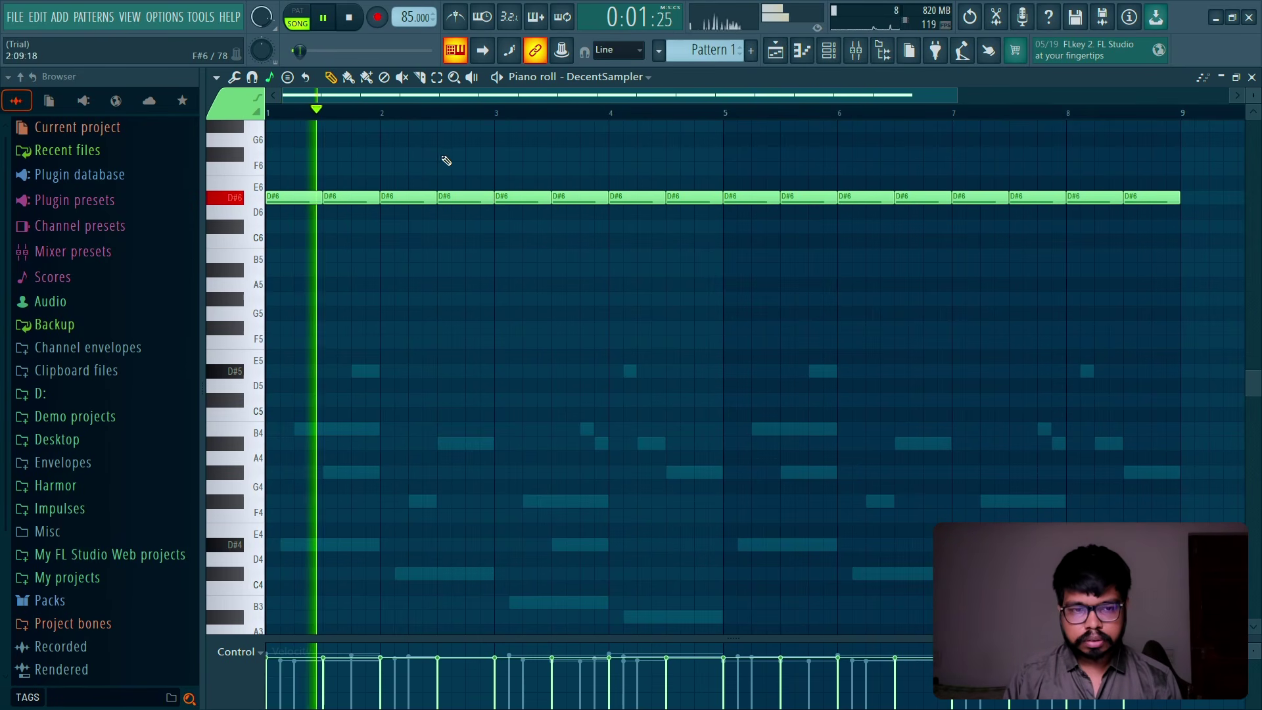
pyautogui.press('space')
pyautogui.moveTo(305, 168); pyautogui.dragTo(1168, 198)
pyautogui.hotkey('ctrl', 'd')
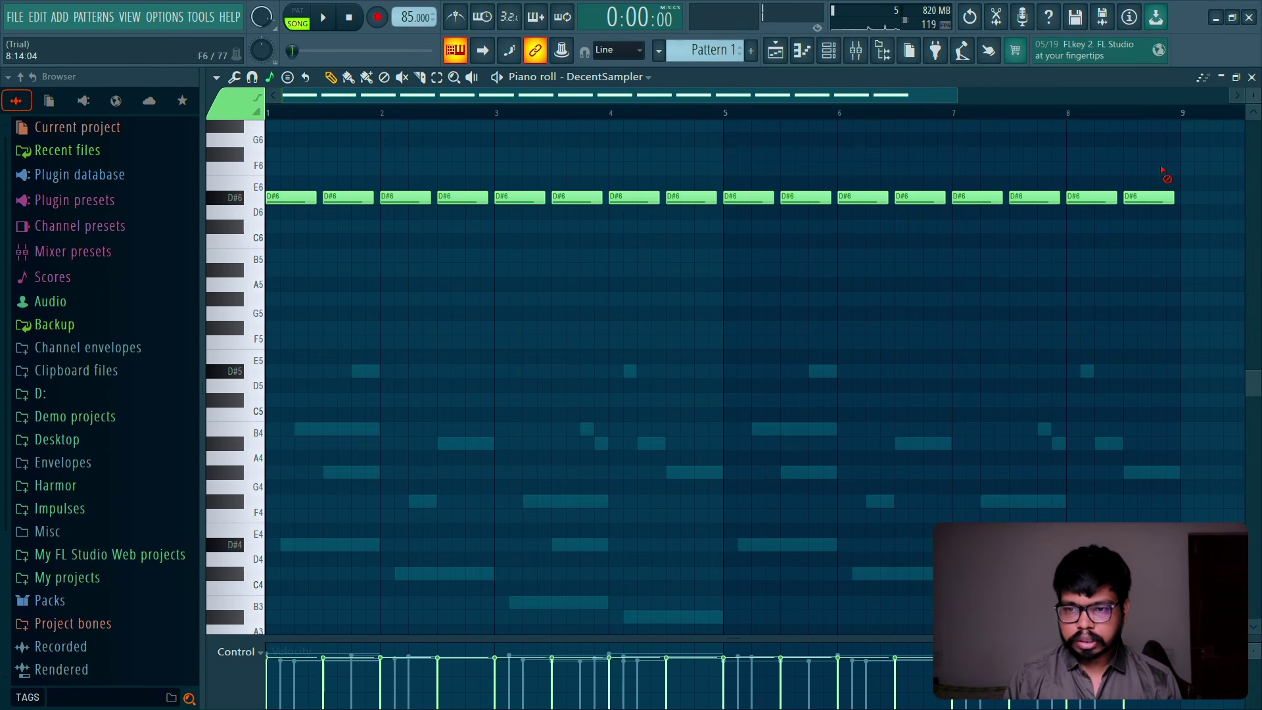
# Step: Lower the DecentSampler channel volume to 35% while the song plays
pyautogui.click(1251, 77)
pyautogui.press('space')
pyautogui.moveTo(447, 314); pyautogui.dragTo(448, 345)
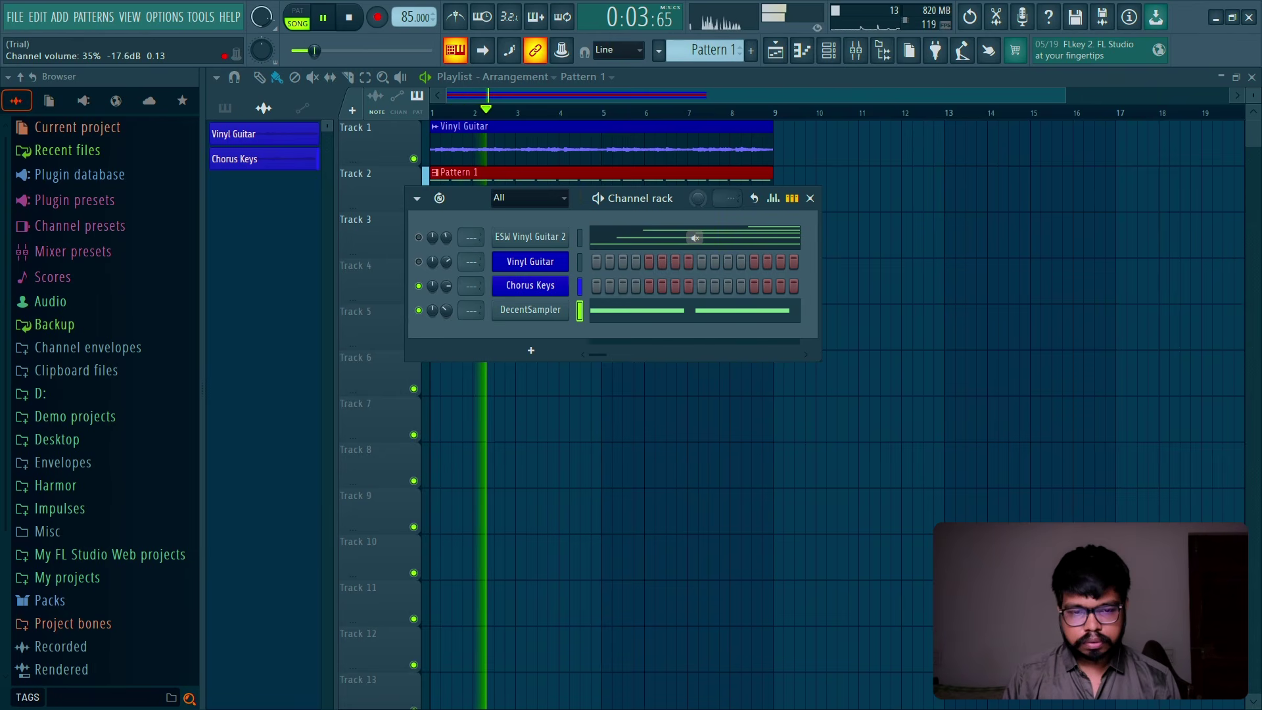
# Step: Try the repeated notes an octave lower at D#5 during playback, then move them back up to D#6
pyautogui.click(623, 311)
pyautogui.press('space')
pyautogui.hotkey('ctrl', 'Down')
pyautogui.press('space')
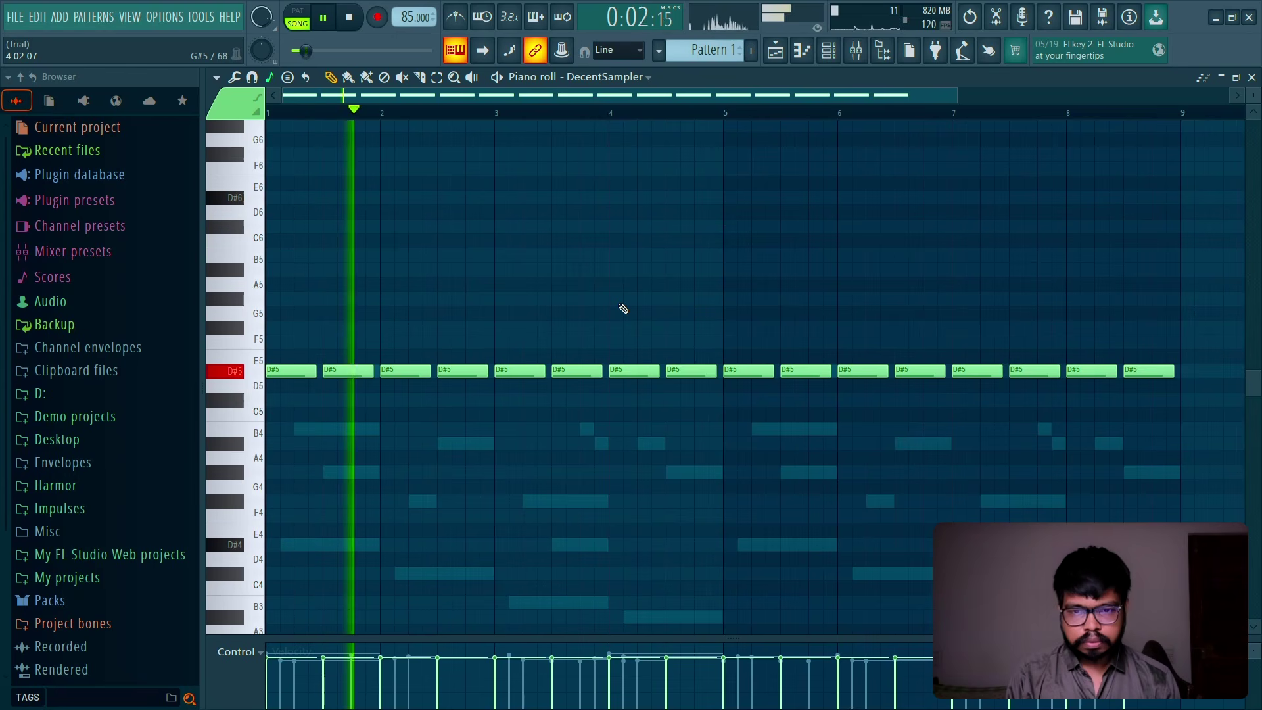
pyautogui.press('space')
pyautogui.hotkey('ctrl', 'Up')
pyautogui.press('space')
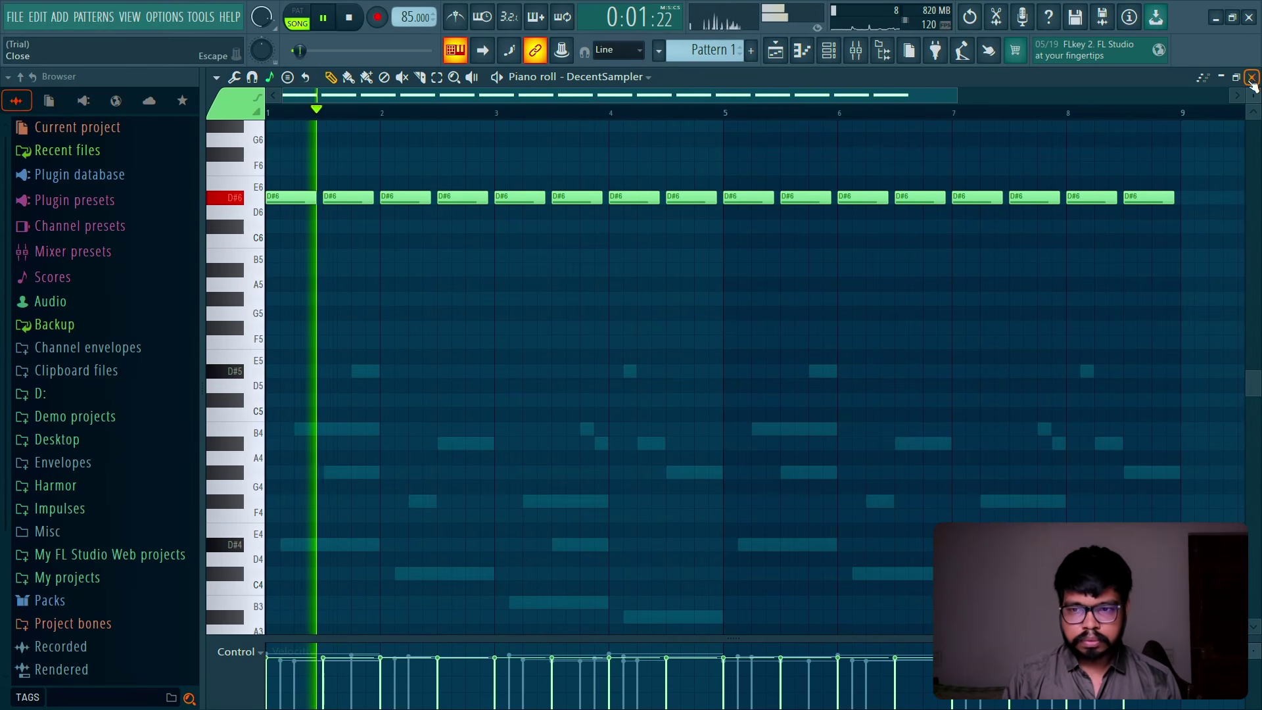
# Step: Return to the playlist, stop playback, and render the Master mixer track with the DecentSampler part to an eight-bar audio clip
pyautogui.press('F7')
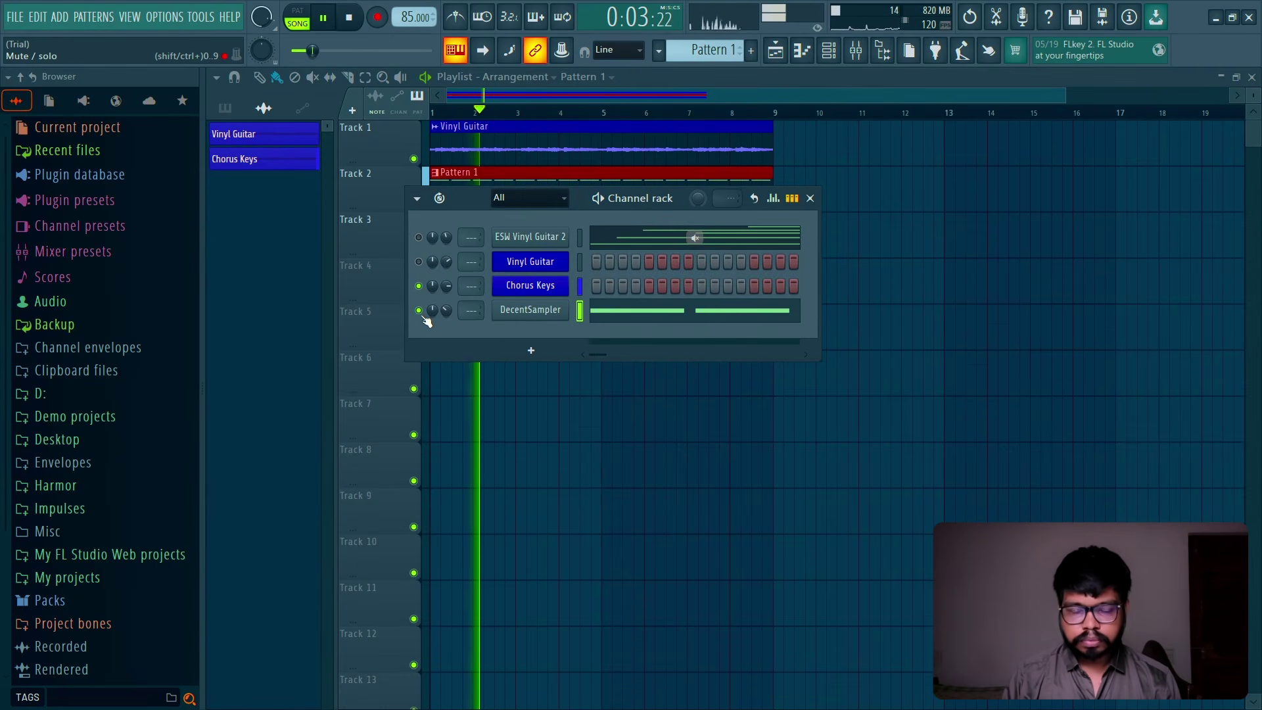
pyautogui.press('space')
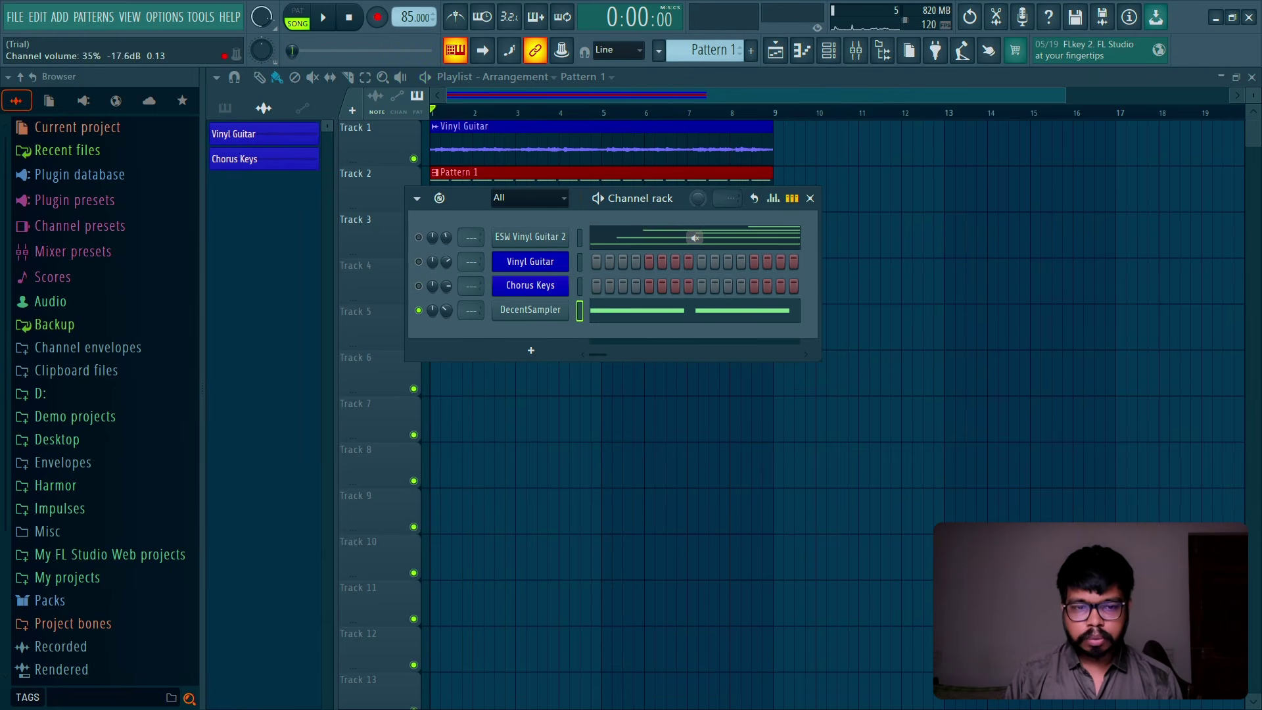
pyautogui.click(856, 51)
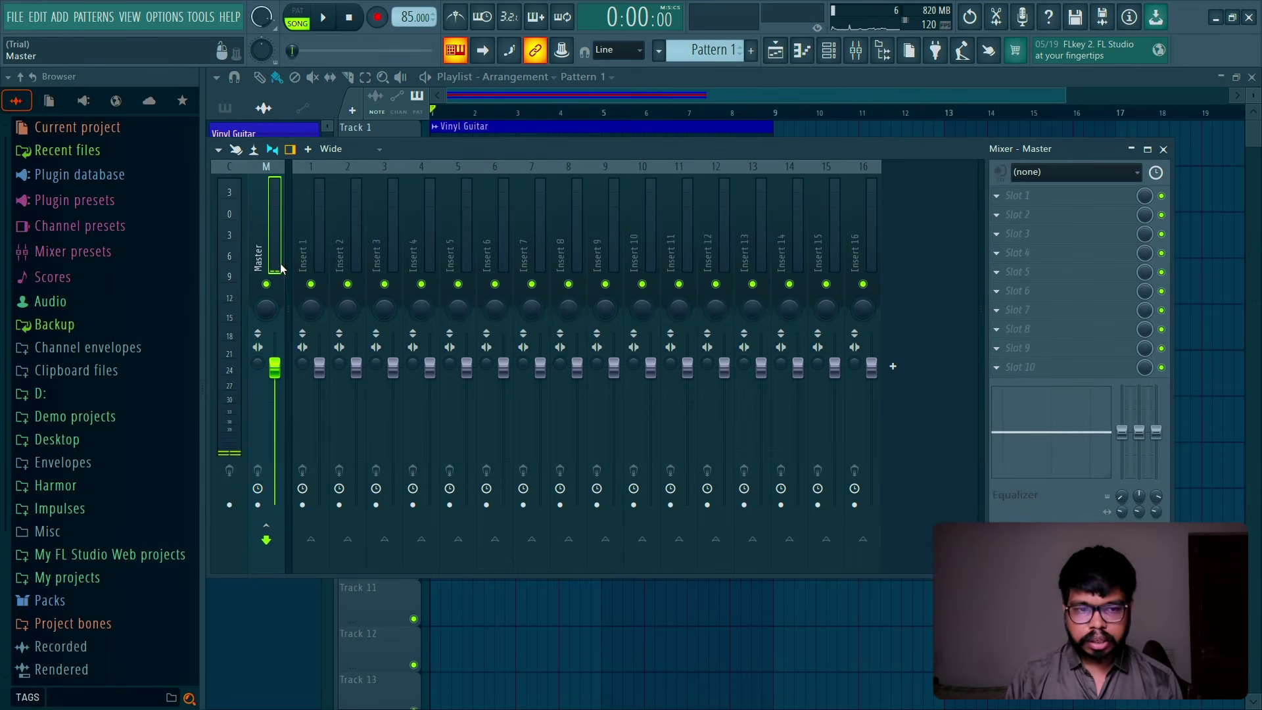
pyautogui.hotkey('ctrl', 'alt', 'r')
pyautogui.press('Return')
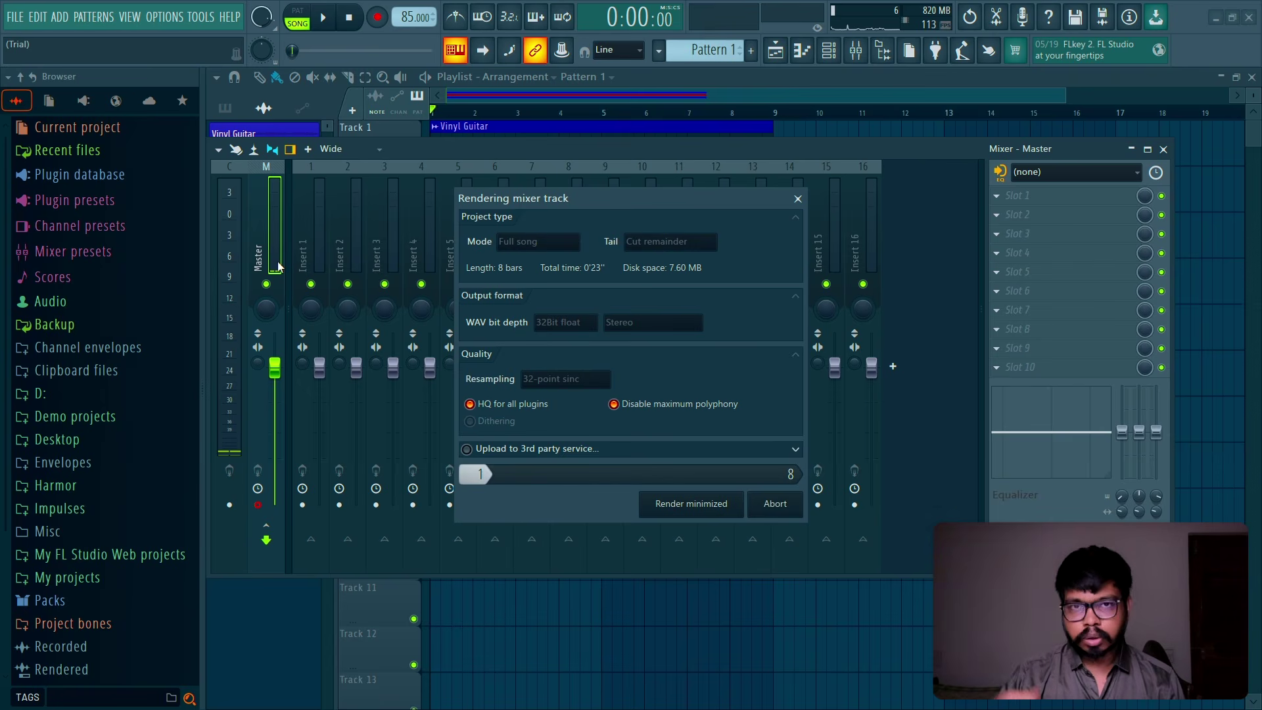
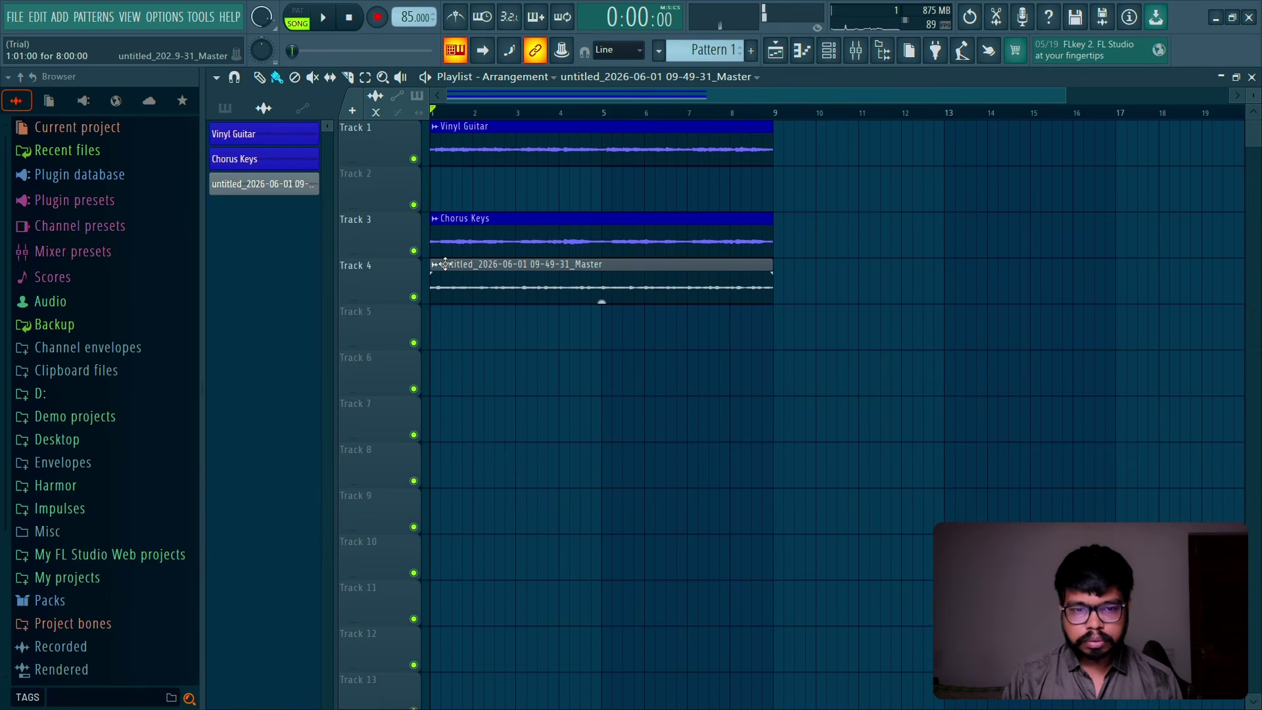
# Step: Rename the newly rendered clip on Track 4 as Chorus Keys 2 and color it blue like the other clips
pyautogui.click(439, 272)
pyautogui.click(478, 317)
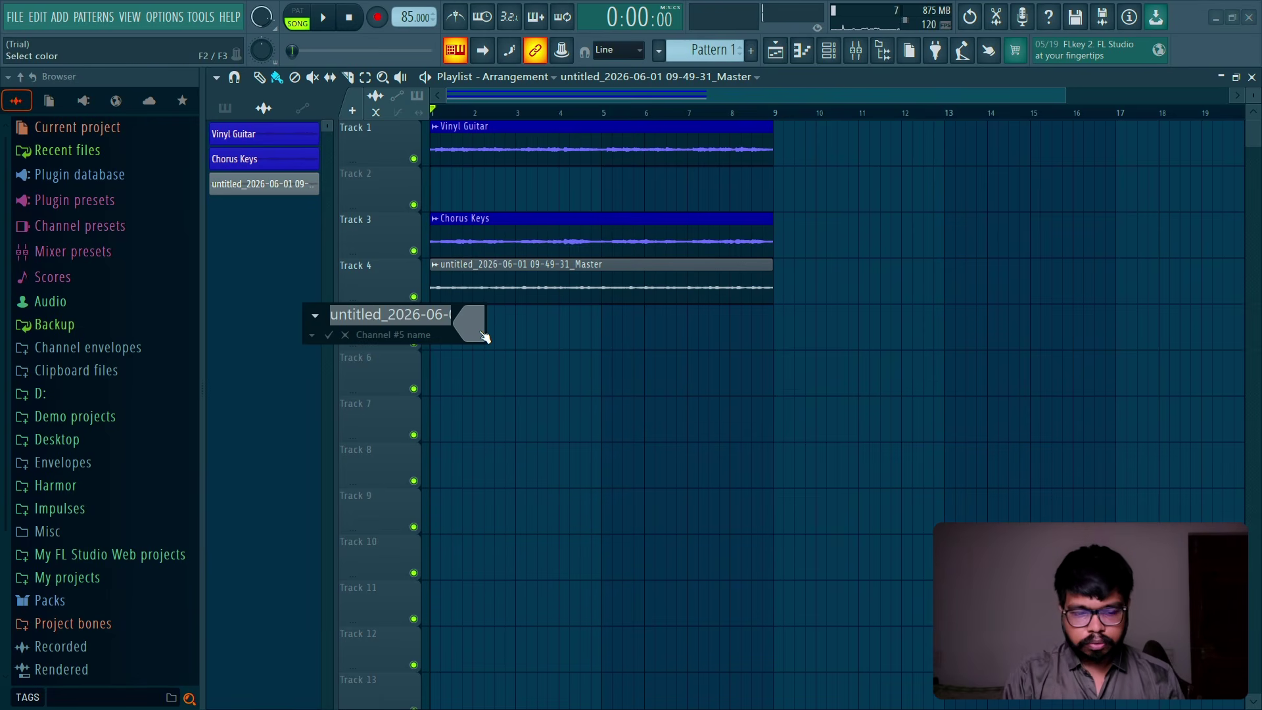
pyautogui.write('Chorus Keys 2')
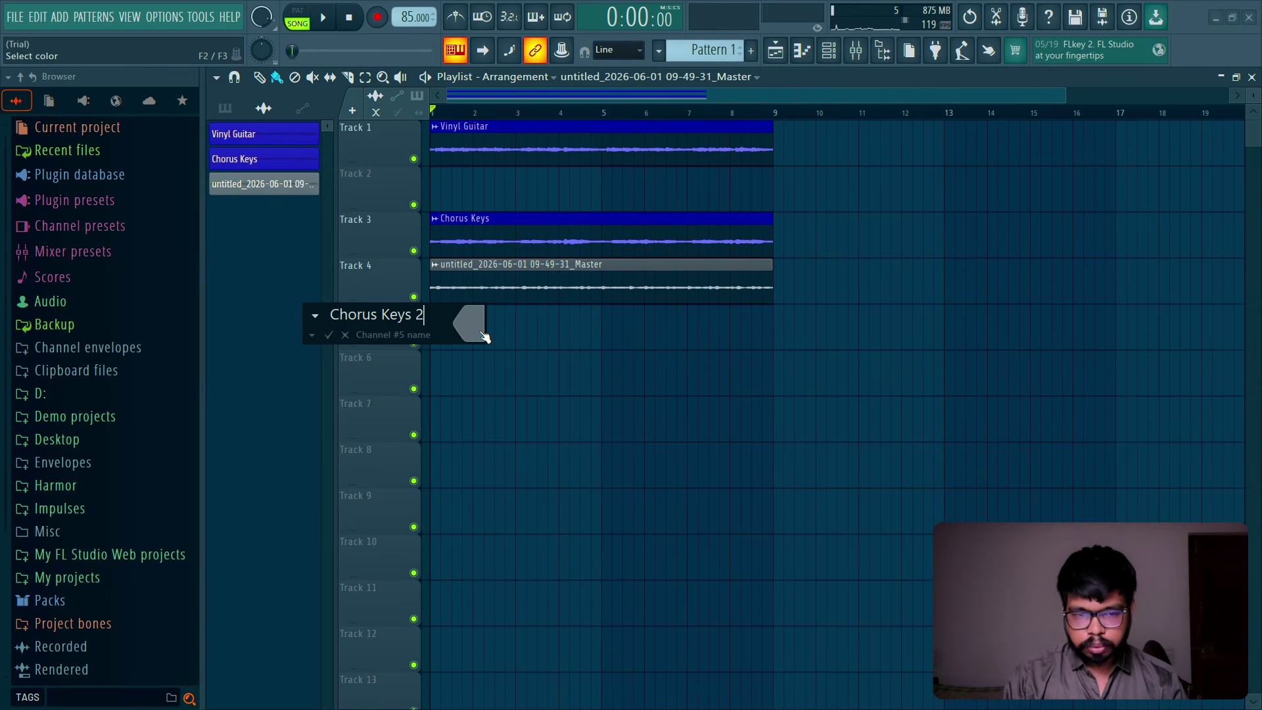
pyautogui.press('Return')
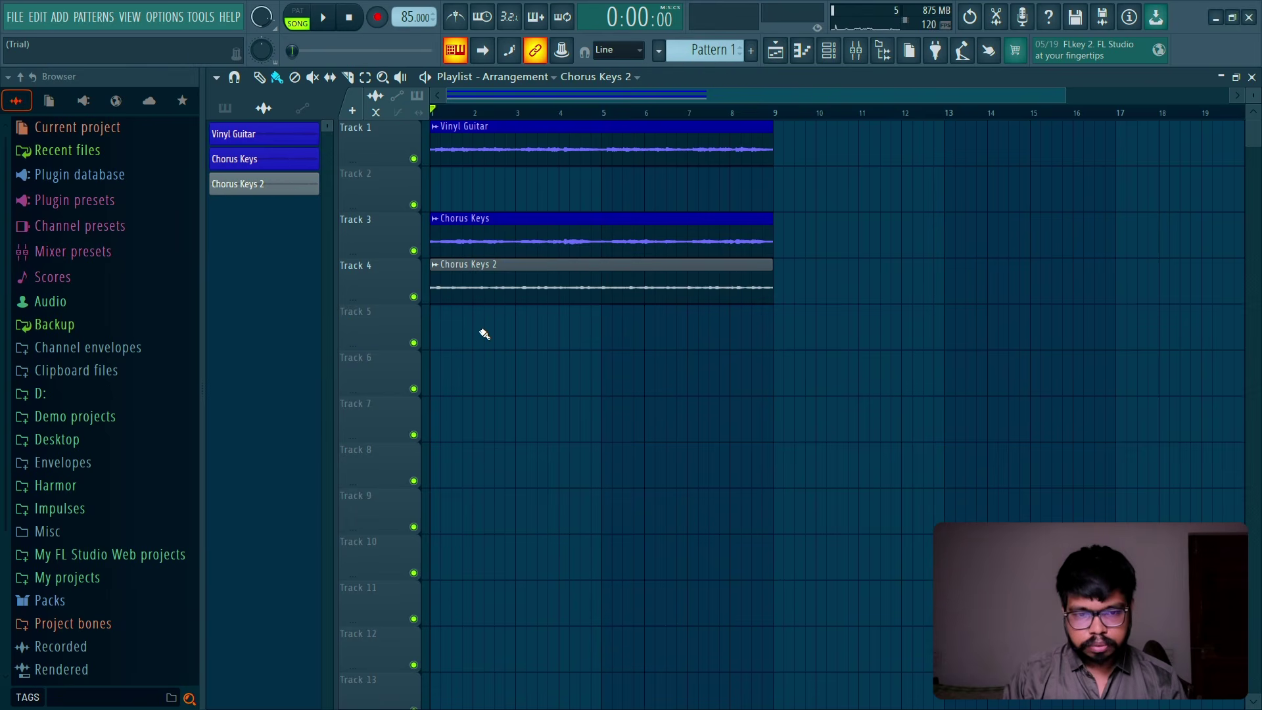
pyautogui.click(434, 264)
pyautogui.click(507, 352)
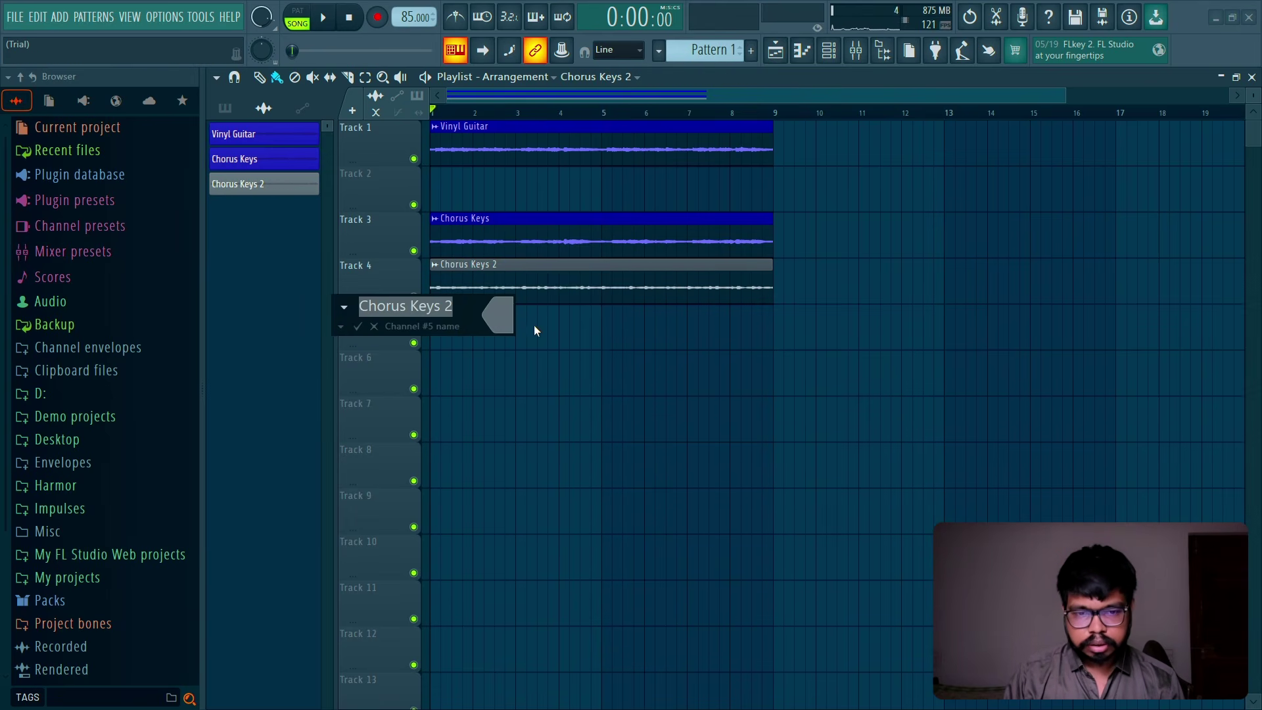
pyautogui.click(681, 436)
pyautogui.doubleClick(678, 432)
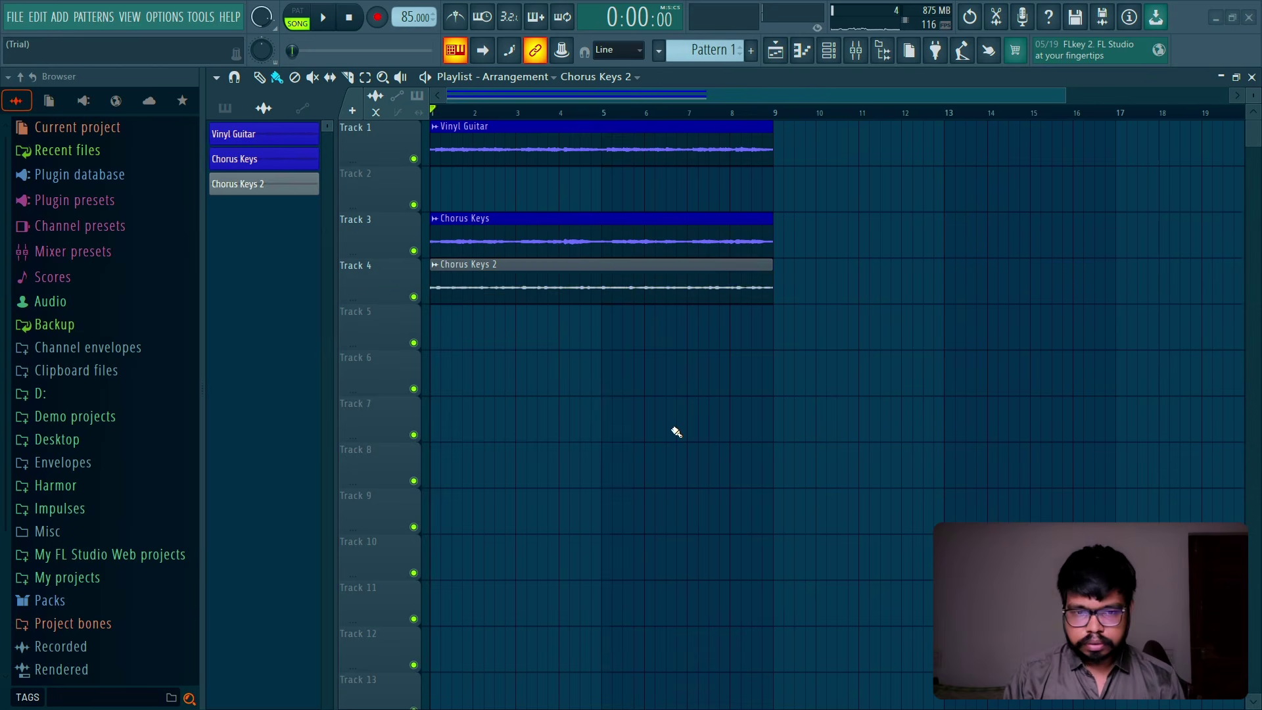
# Step: Unmute all channels and play the Vinyl Guitar, Chorus Keys and Chorus Keys 2 clips together
pyautogui.click(830, 51)
pyautogui.press('F6')
pyautogui.press('space')
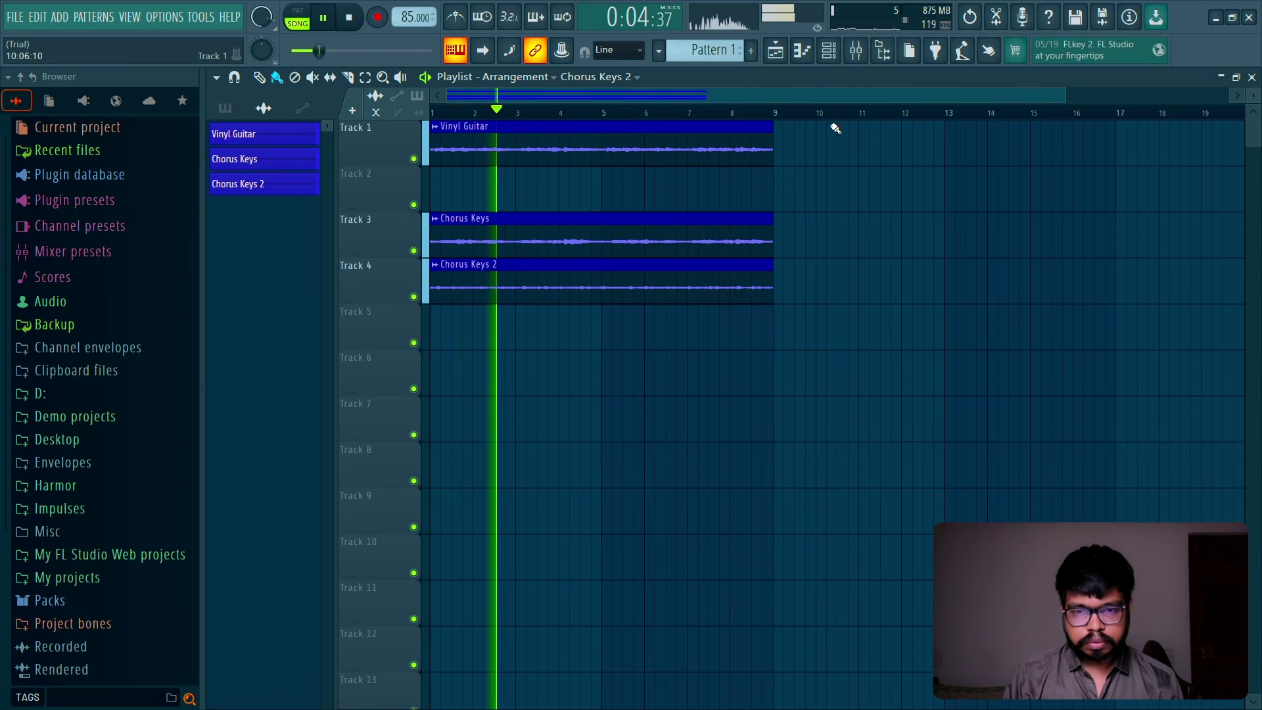
pyautogui.press('space')
# Step: Try scaling all the repeated D#6 notes in the DecentSampler pattern to half length so they span four bars, and play them
pyautogui.click(825, 58)
pyautogui.click(595, 314)
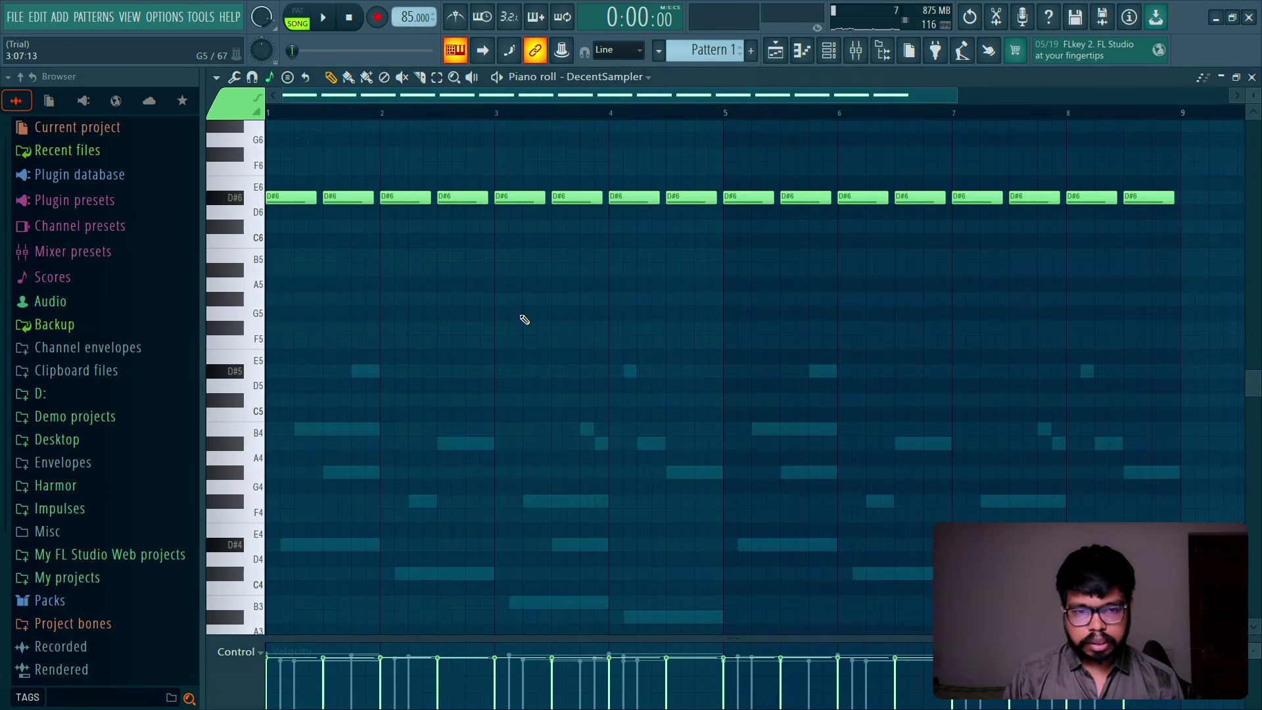
pyautogui.press('space')
pyautogui.press('space')
pyautogui.moveTo(296, 163); pyautogui.dragTo(484, 276)
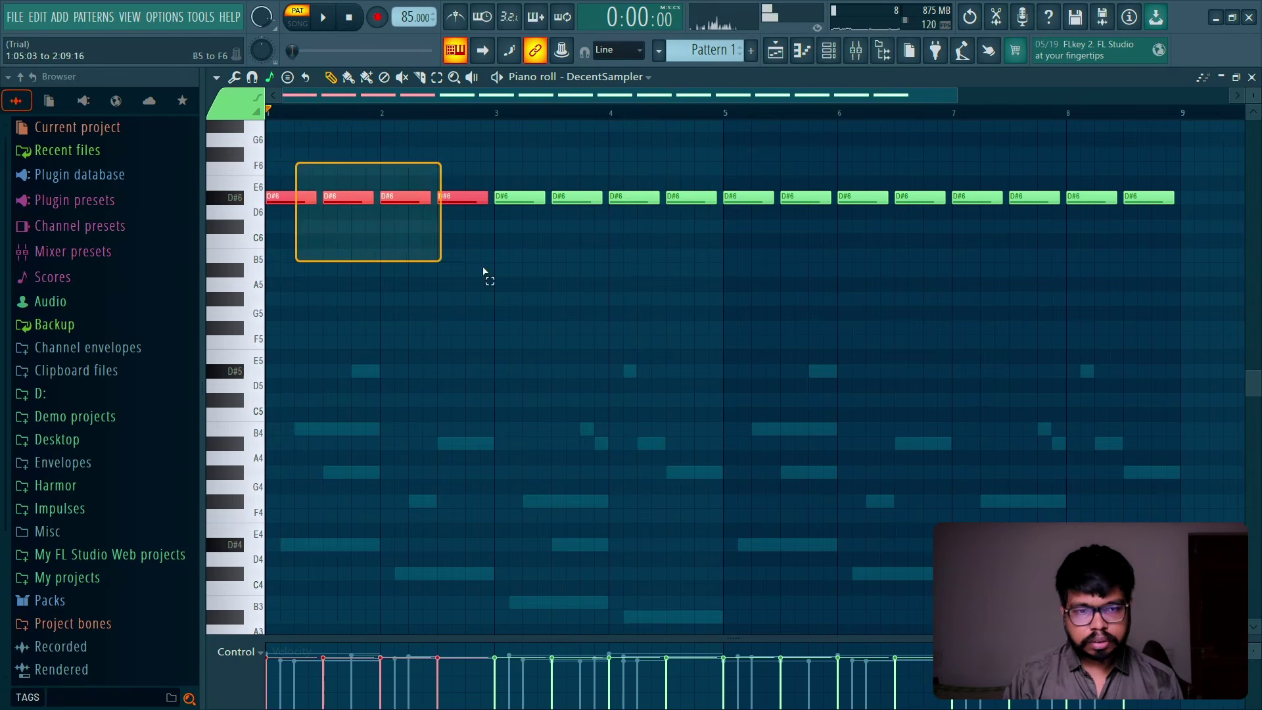
pyautogui.hotkey('ctrl', 'a')
pyautogui.scroll(2, 1257, 317)
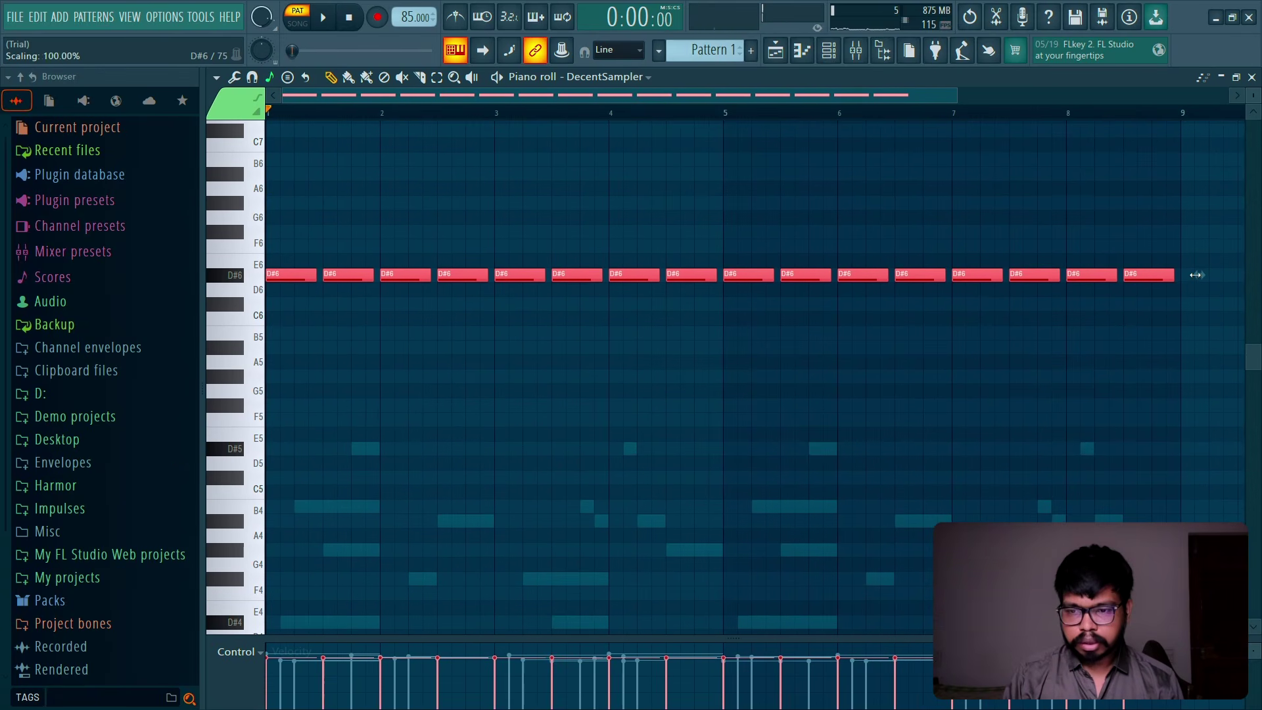
pyautogui.moveTo(1195, 275); pyautogui.dragTo(742, 295)
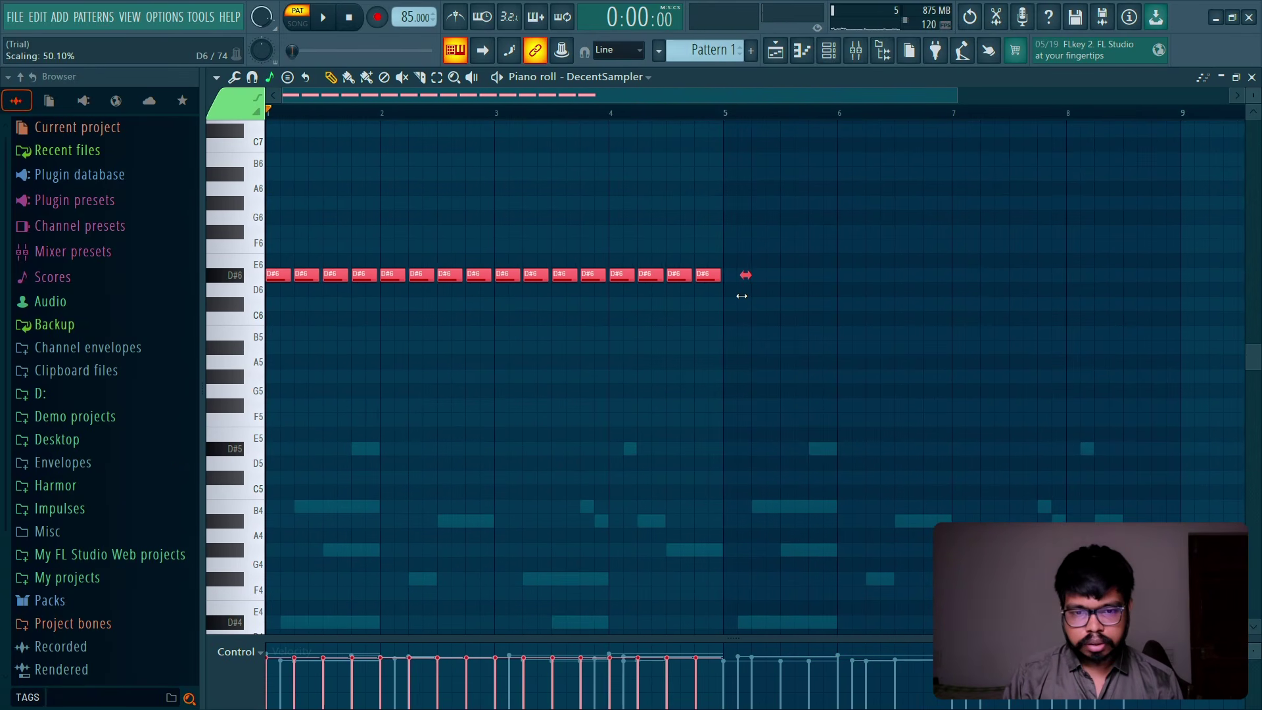
pyautogui.click(733, 217)
pyautogui.press('space')
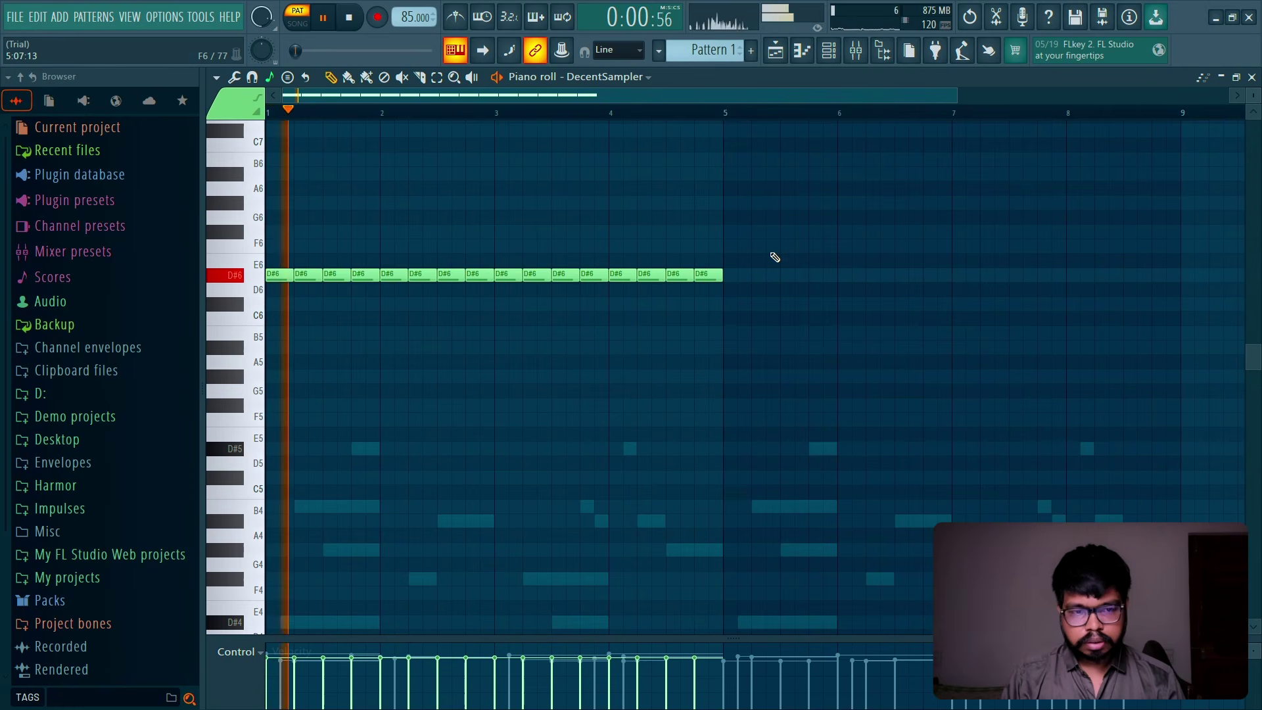
# Step: Shorten all the half-length D#6 notes slightly to leave small gaps, and play them back
pyautogui.moveTo(766, 229); pyautogui.dragTo(266, 365)
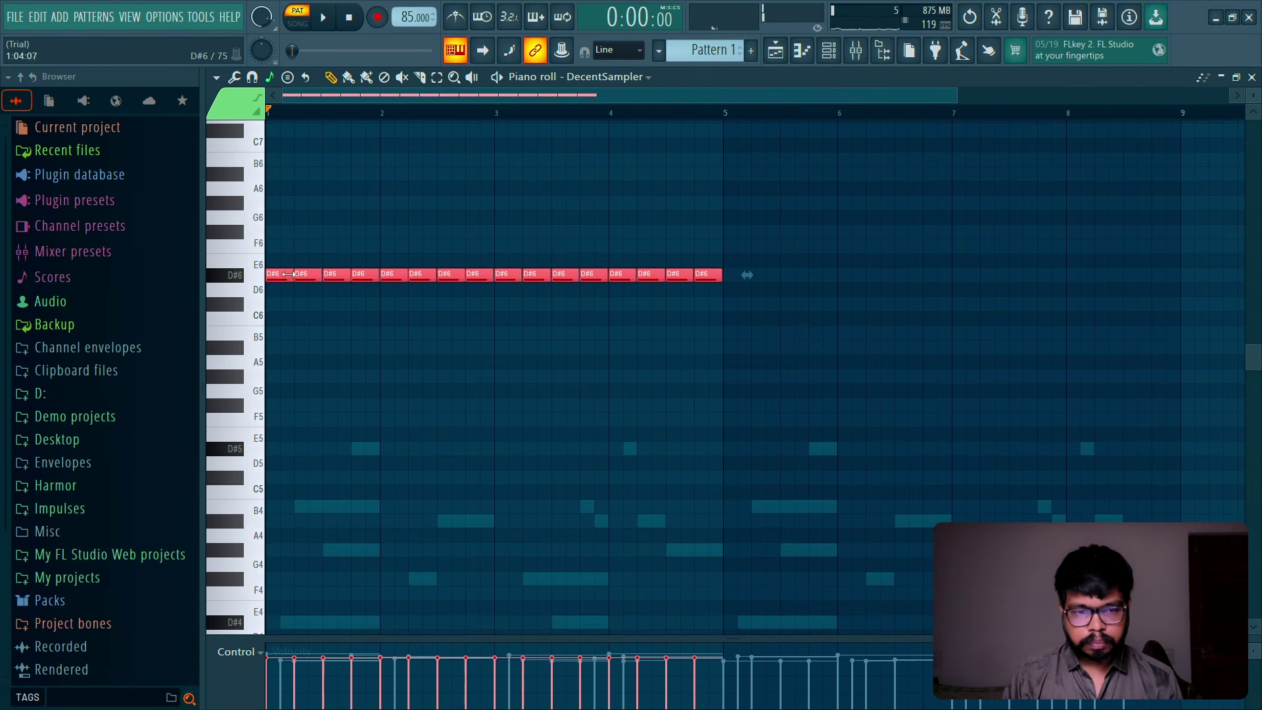
pyautogui.click(316, 234)
pyautogui.press('space')
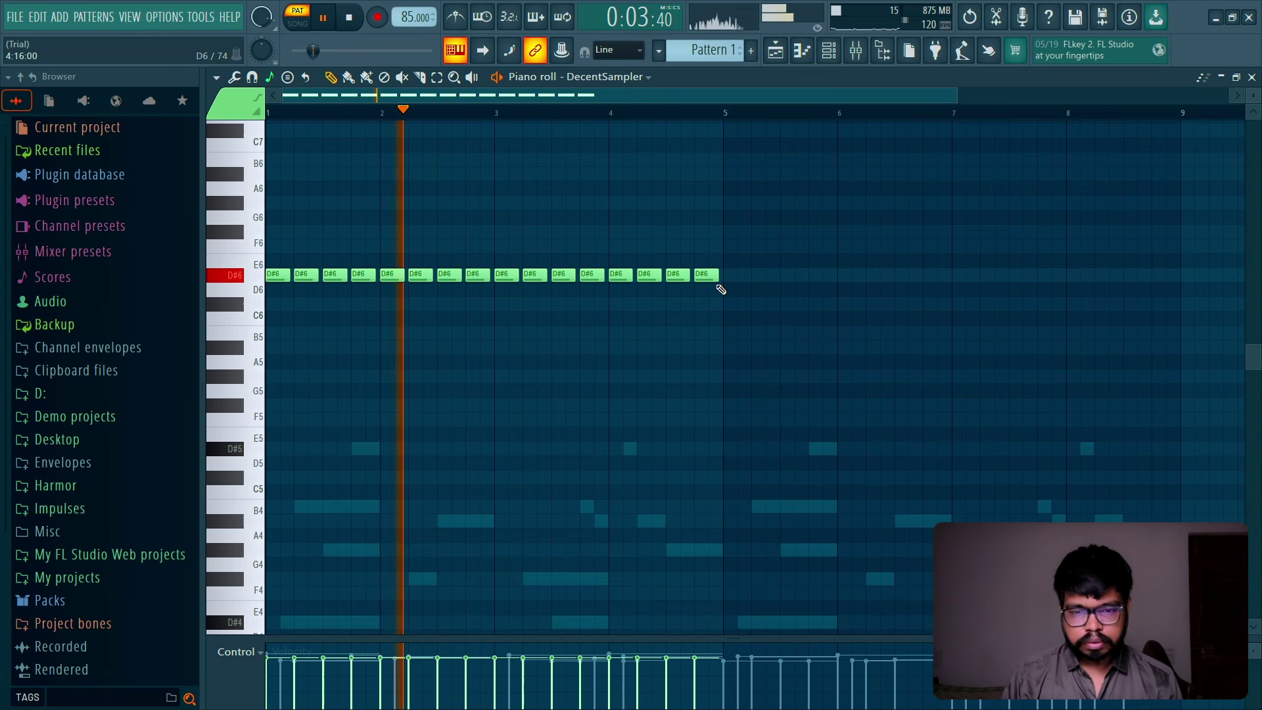
pyautogui.press('space')
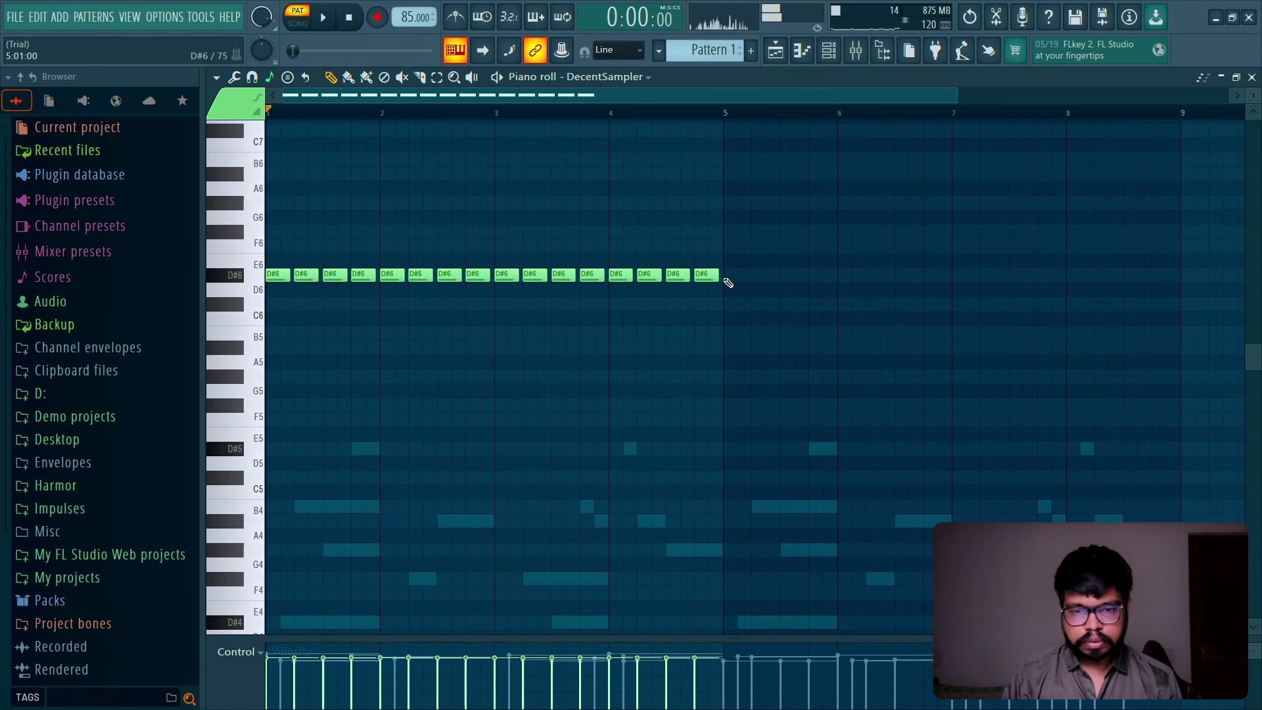
# Step: Erase all D#6 notes from the DecentSampler pattern and delete the DecentSampler channel
pyautogui.moveTo(728, 283); pyautogui.dragTo(271, 289)
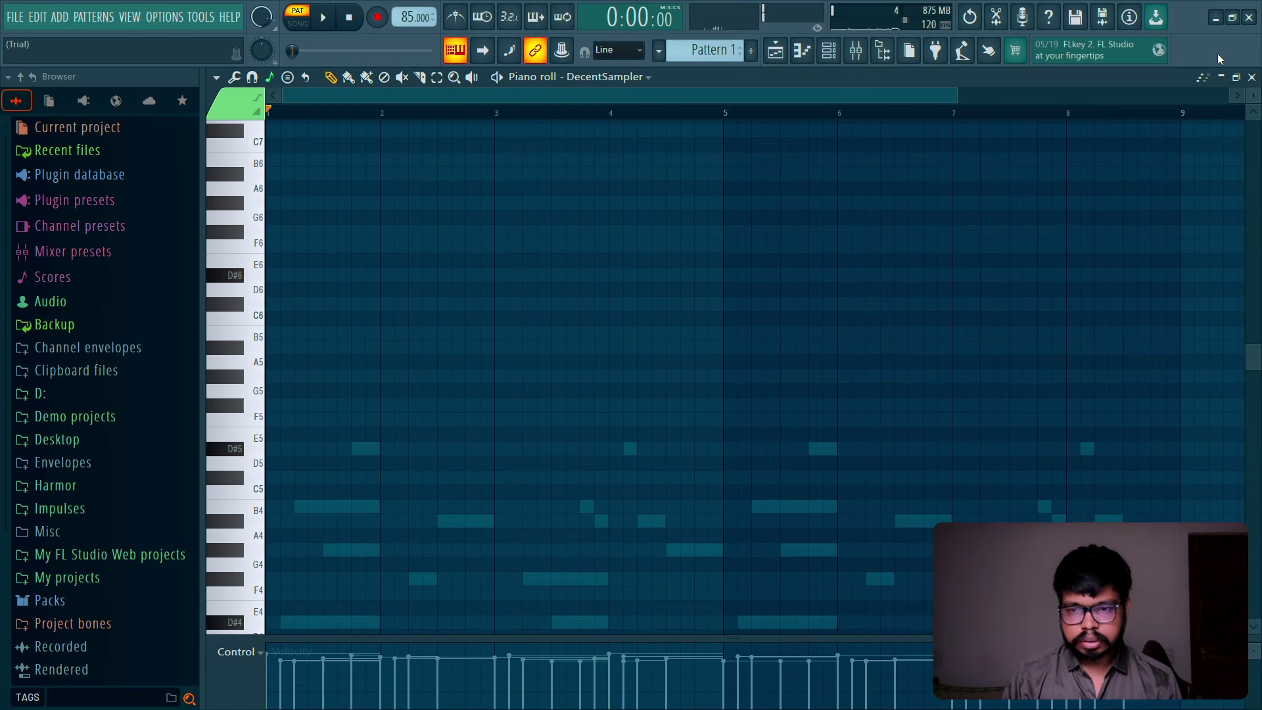
pyautogui.click(1252, 77)
pyautogui.rightClick(557, 310)
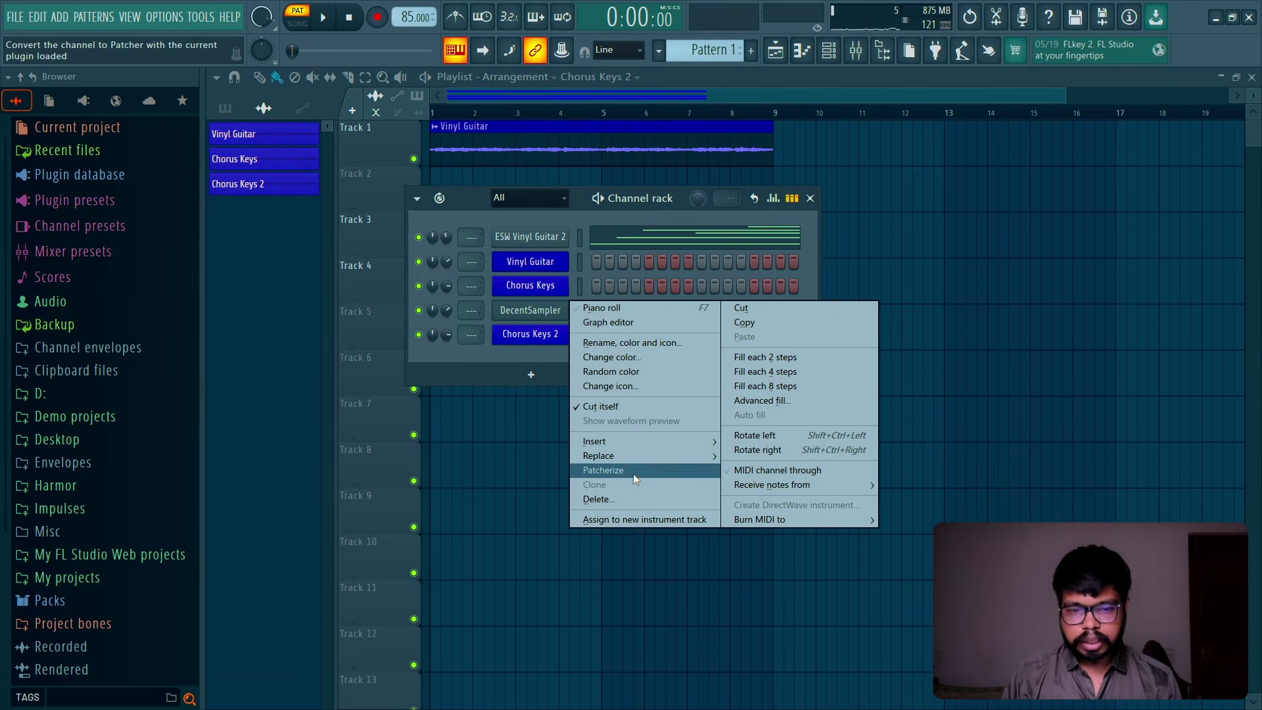
pyautogui.click(628, 494)
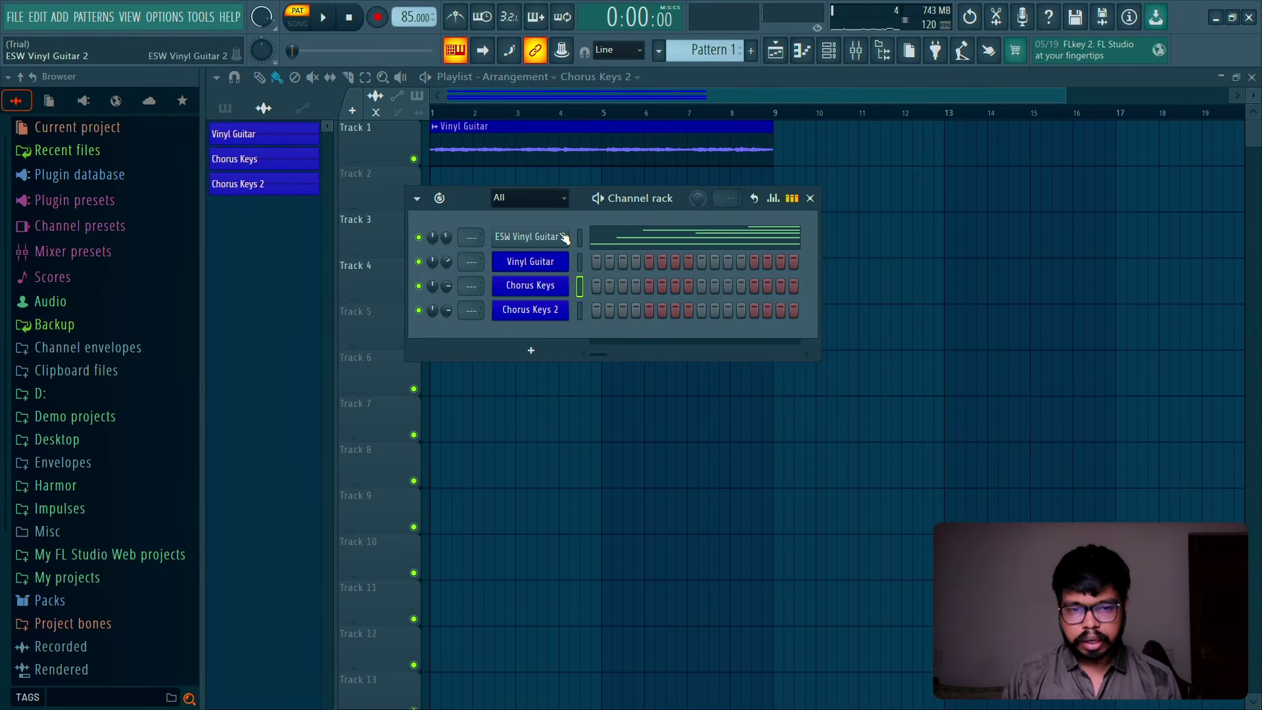
# Step: Add a Sampler channel and paste the ESW Vinyl Guitar 2 progression notes into it
pyautogui.click(531, 350)
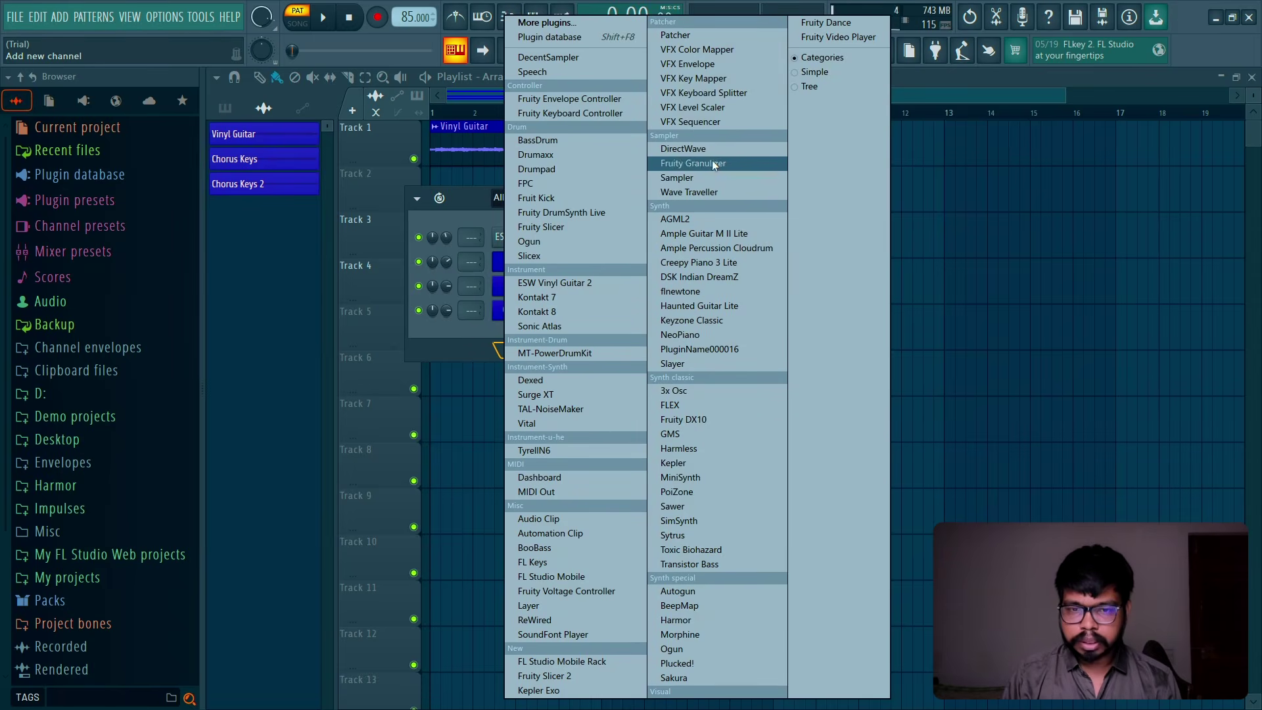
pyautogui.click(710, 179)
pyautogui.click(672, 182)
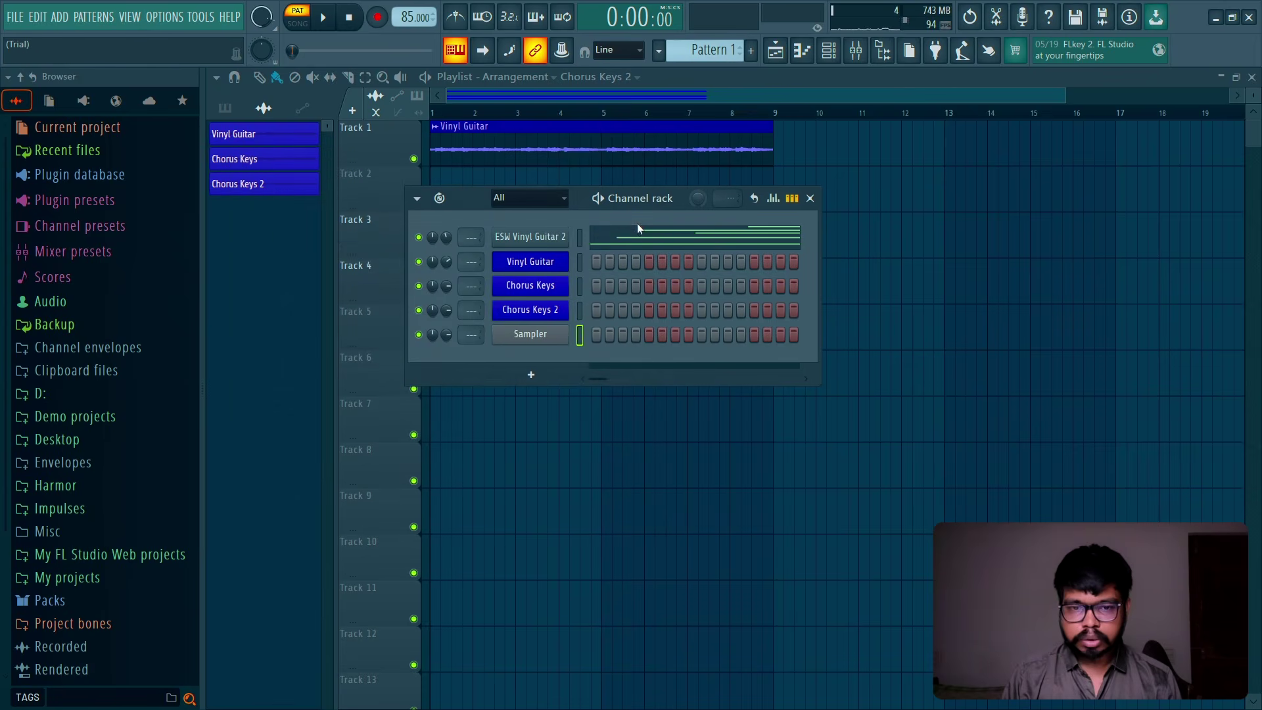
pyautogui.click(580, 335)
pyautogui.hotkey('ctrl', 'v')
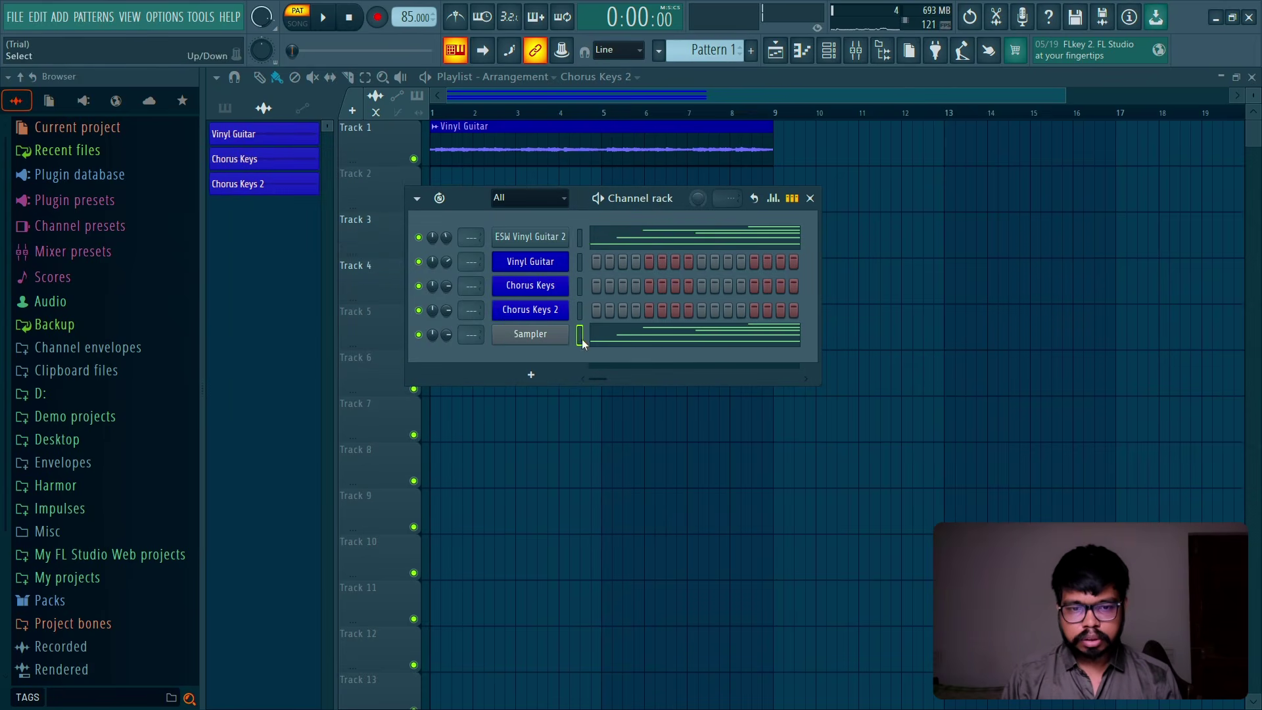
# Step: Delete the original ESW Vinyl Guitar 2 channel and check the copied progression in the Sampler's piano roll
pyautogui.rightClick(545, 241)
pyautogui.click(609, 428)
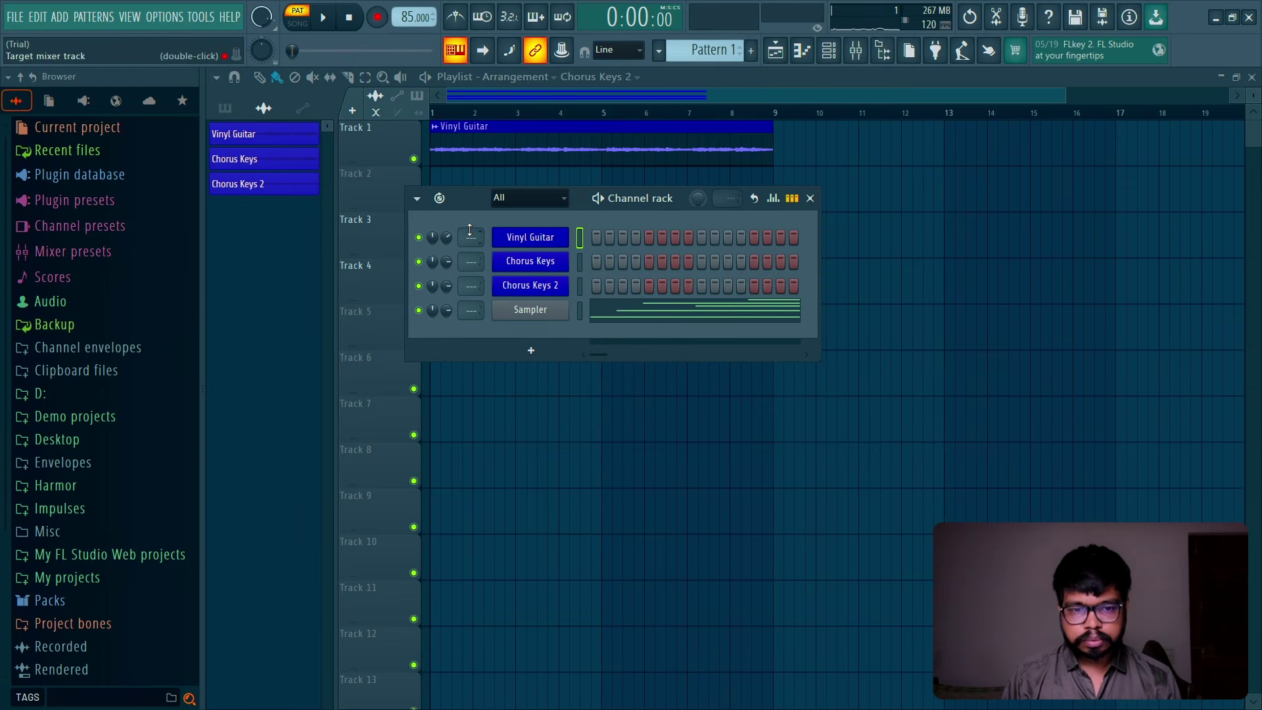
pyautogui.click(602, 318)
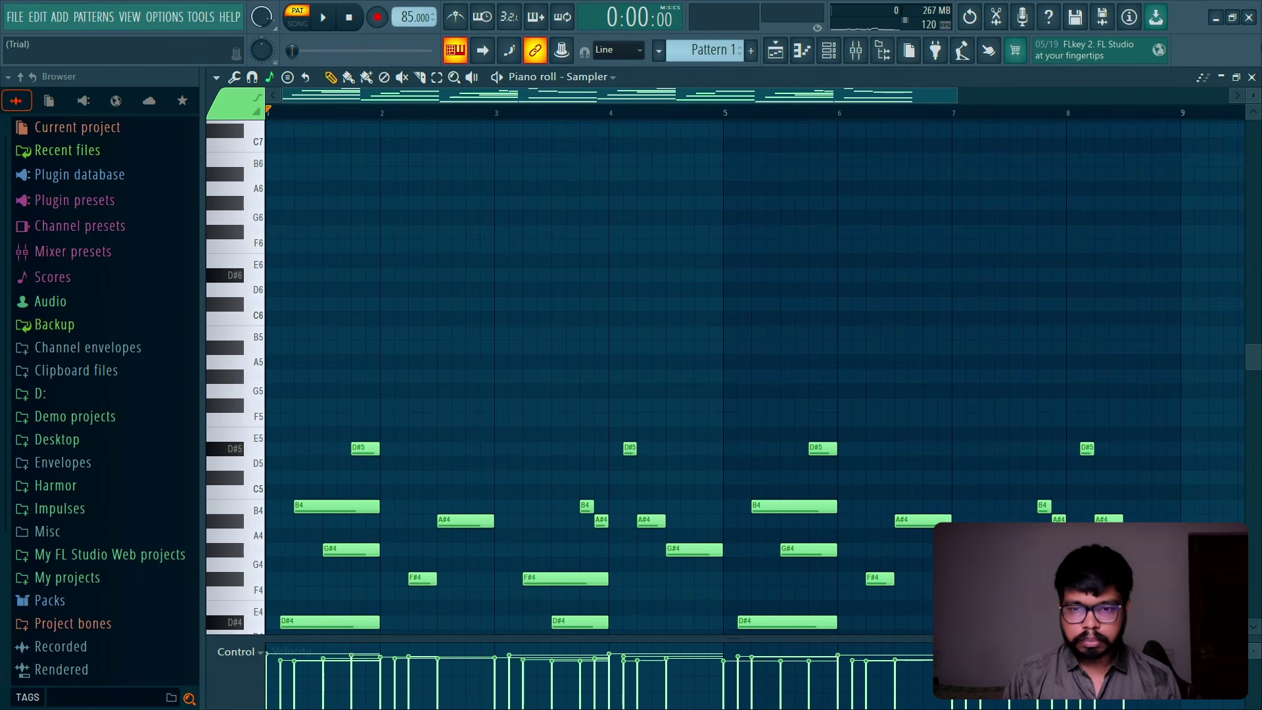
pyautogui.click(1251, 77)
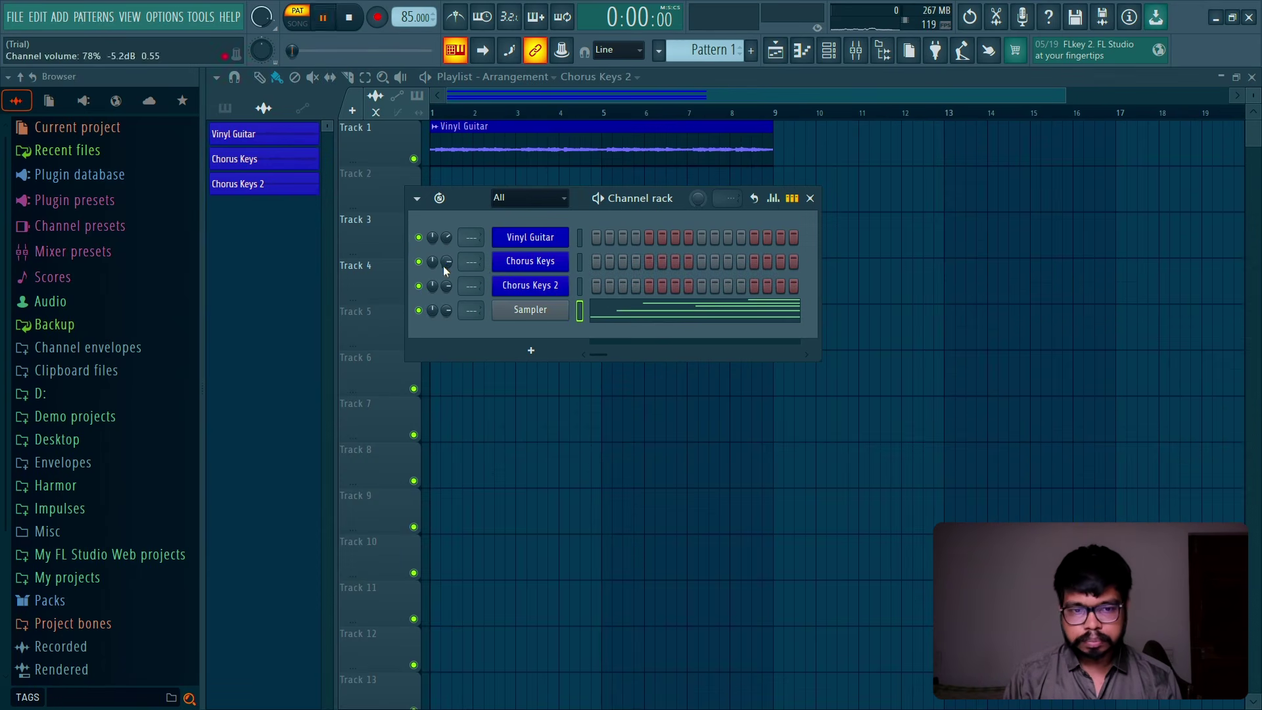
# Step: Add a new ESW Vinyl Guitar 2 channel, load the preset 02 - Vinyl Guitar 1.0 Buzzy, and audition it with a few notes
pyautogui.click(531, 351)
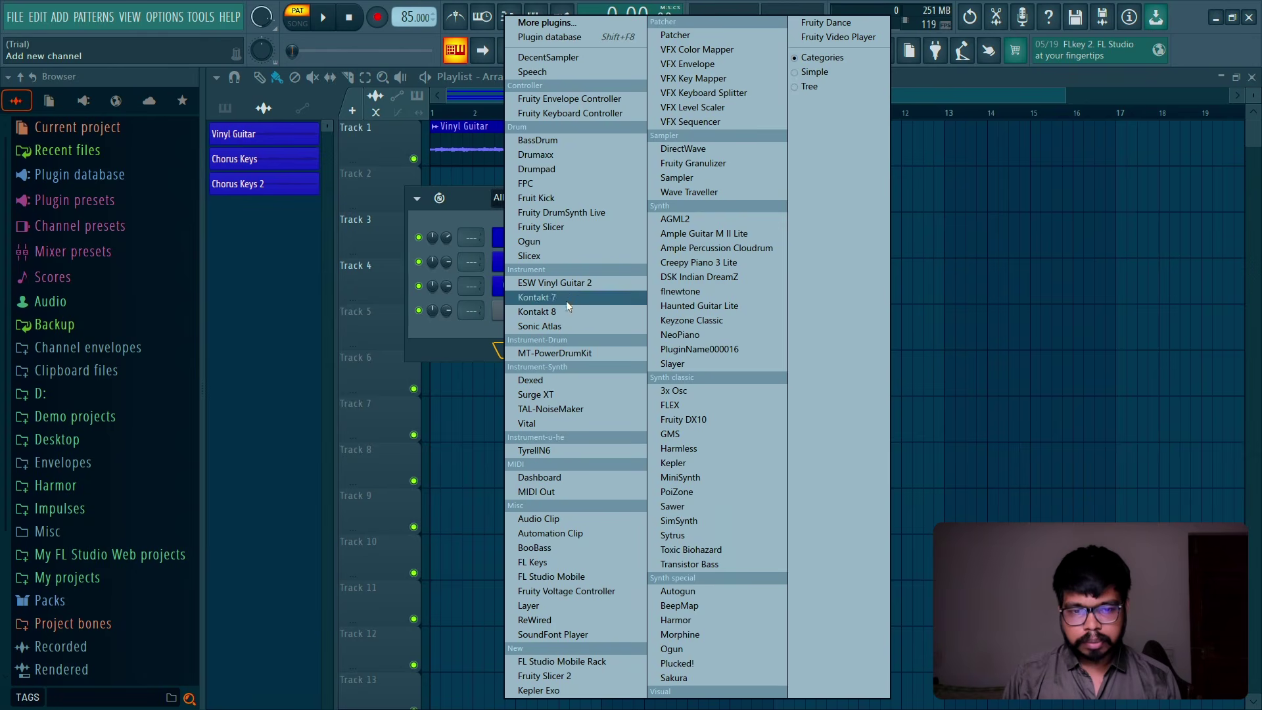
pyautogui.click(568, 283)
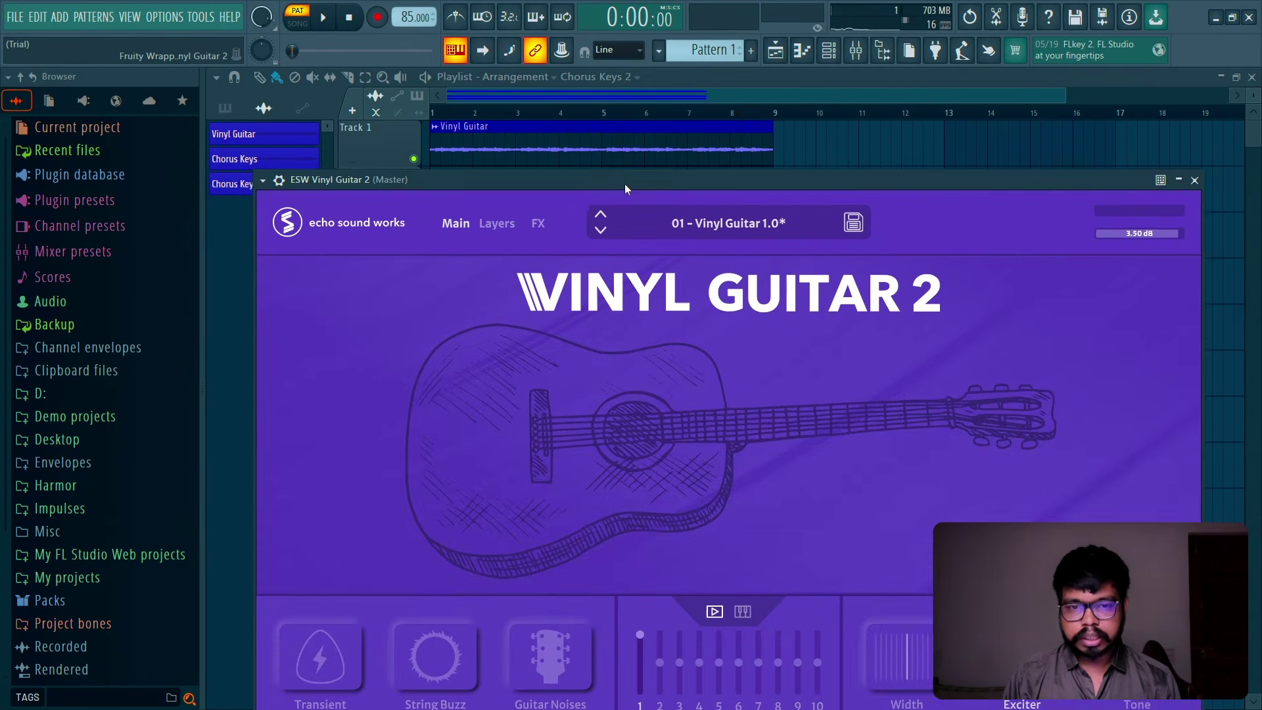
pyautogui.moveTo(624, 183); pyautogui.dragTo(622, 105)
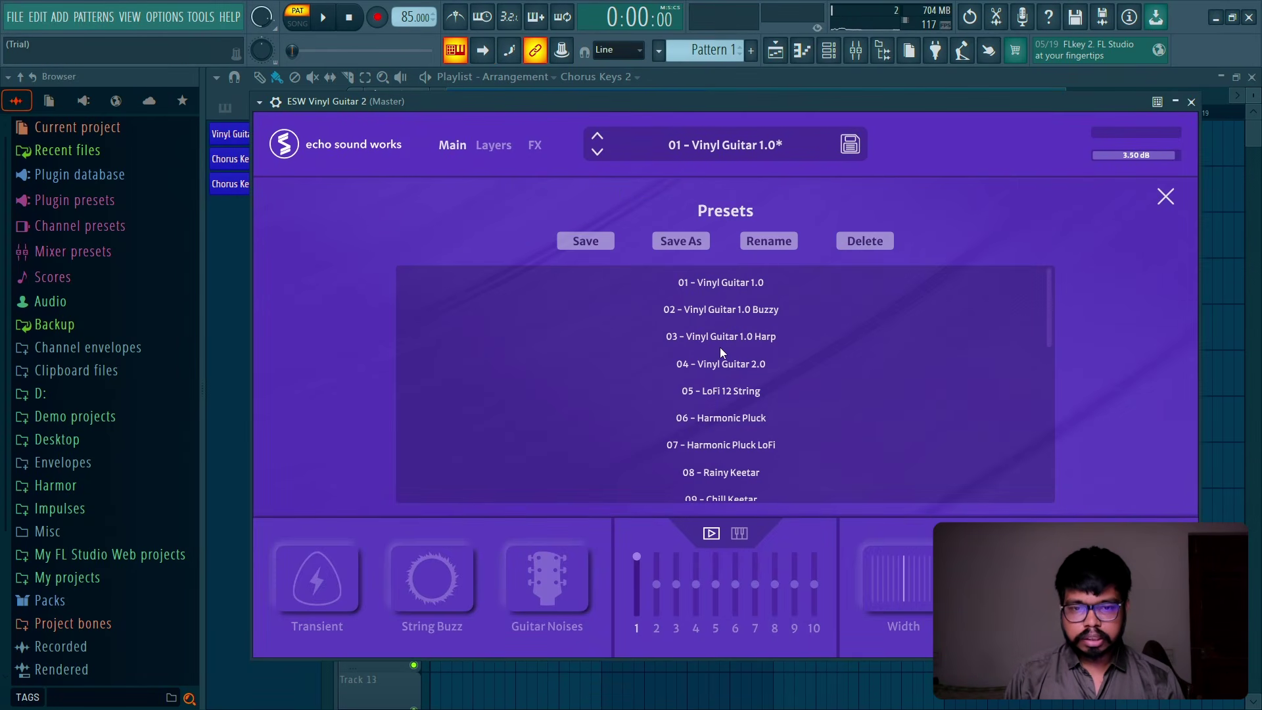
pyautogui.click(733, 310)
pyautogui.press('b')
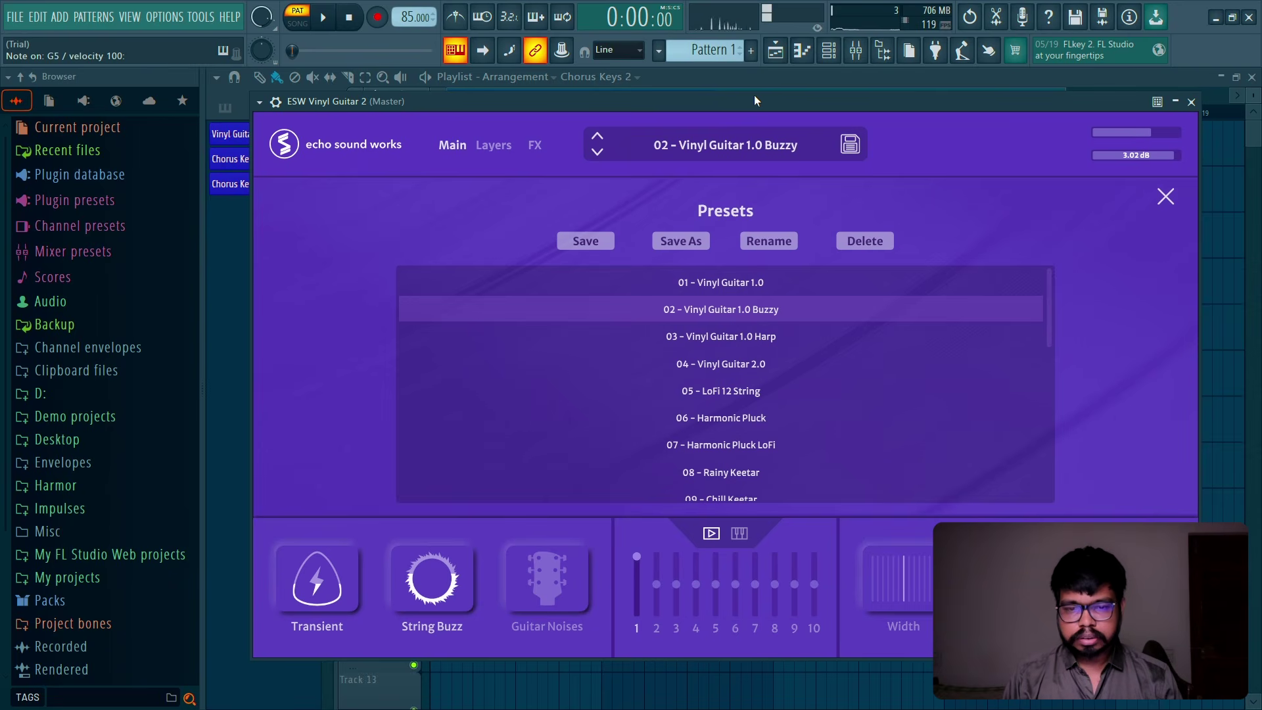
pyautogui.press('b')
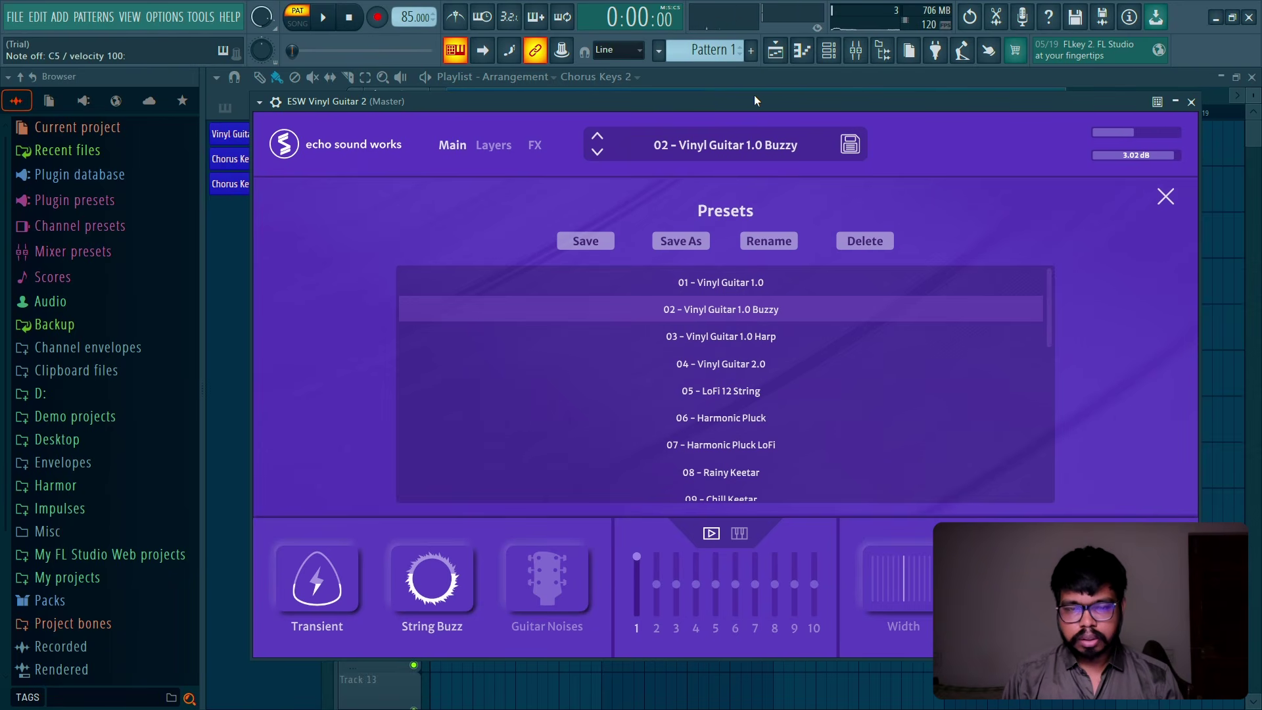
# Step: Place a quarter-bar B4 note at the start of bar 1 in the ESW Vinyl Guitar 2 piano roll
pyautogui.click(1192, 102)
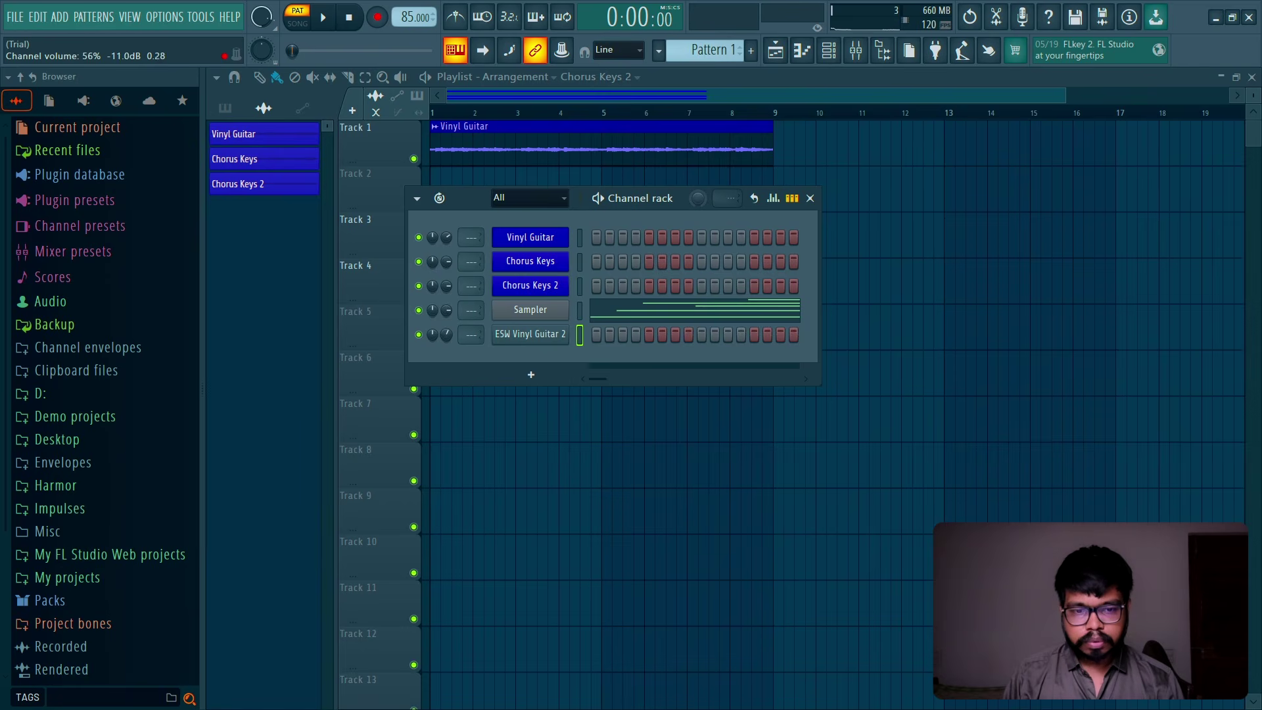
pyautogui.rightClick(571, 337)
pyautogui.click(595, 340)
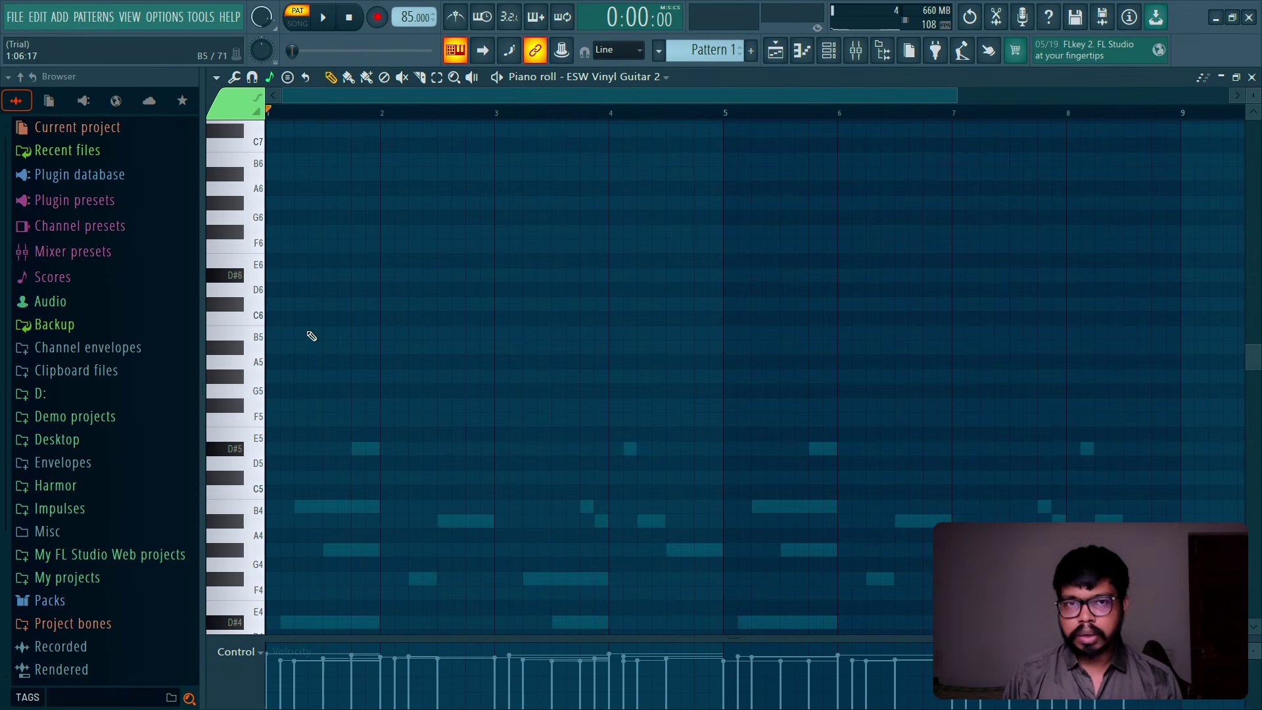
pyautogui.click(269, 449)
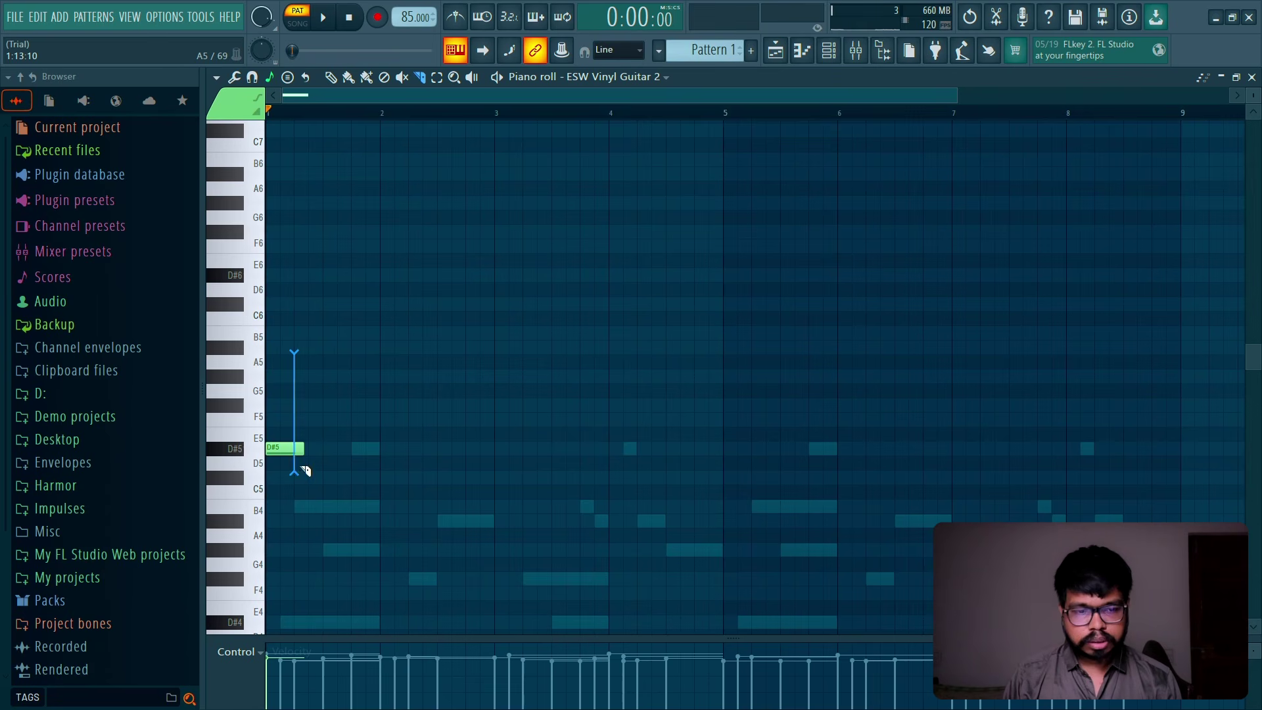
pyautogui.moveTo(306, 471); pyautogui.dragTo(306, 473)
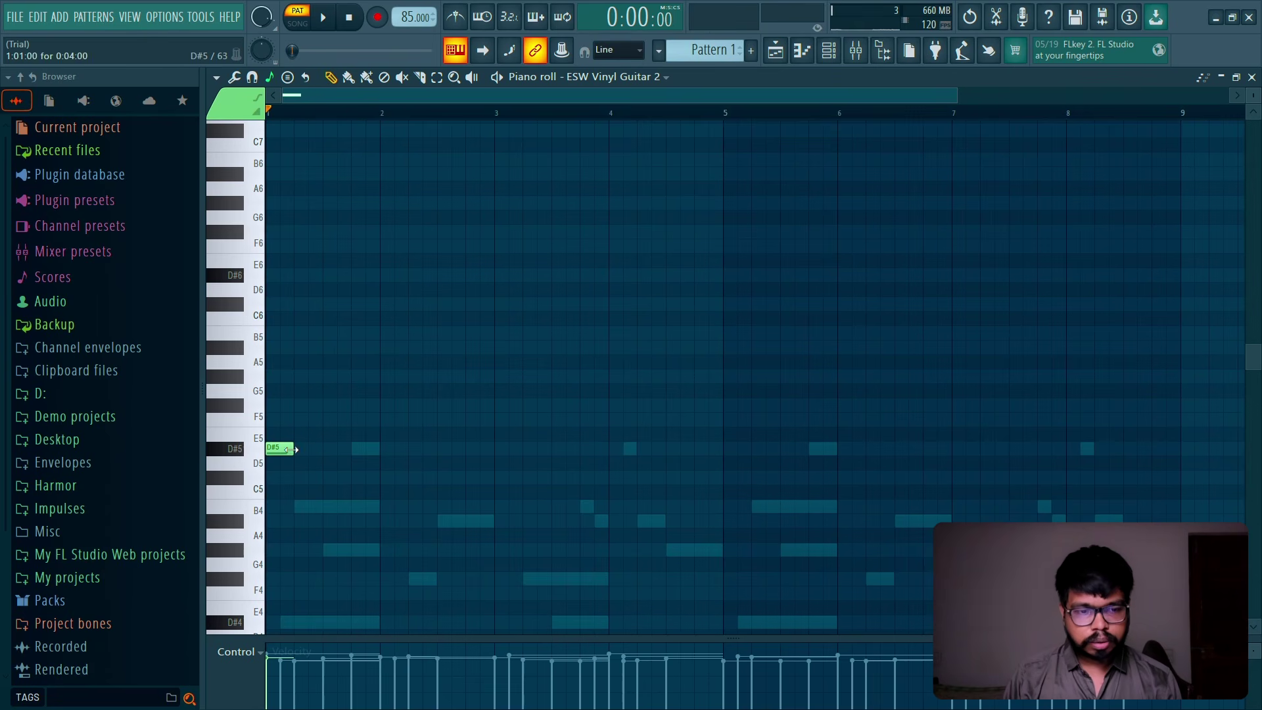
pyautogui.scroll(-3, 436, 309)
pyautogui.moveTo(276, 348); pyautogui.dragTo(283, 402)
pyautogui.scroll(-3, 394, 326)
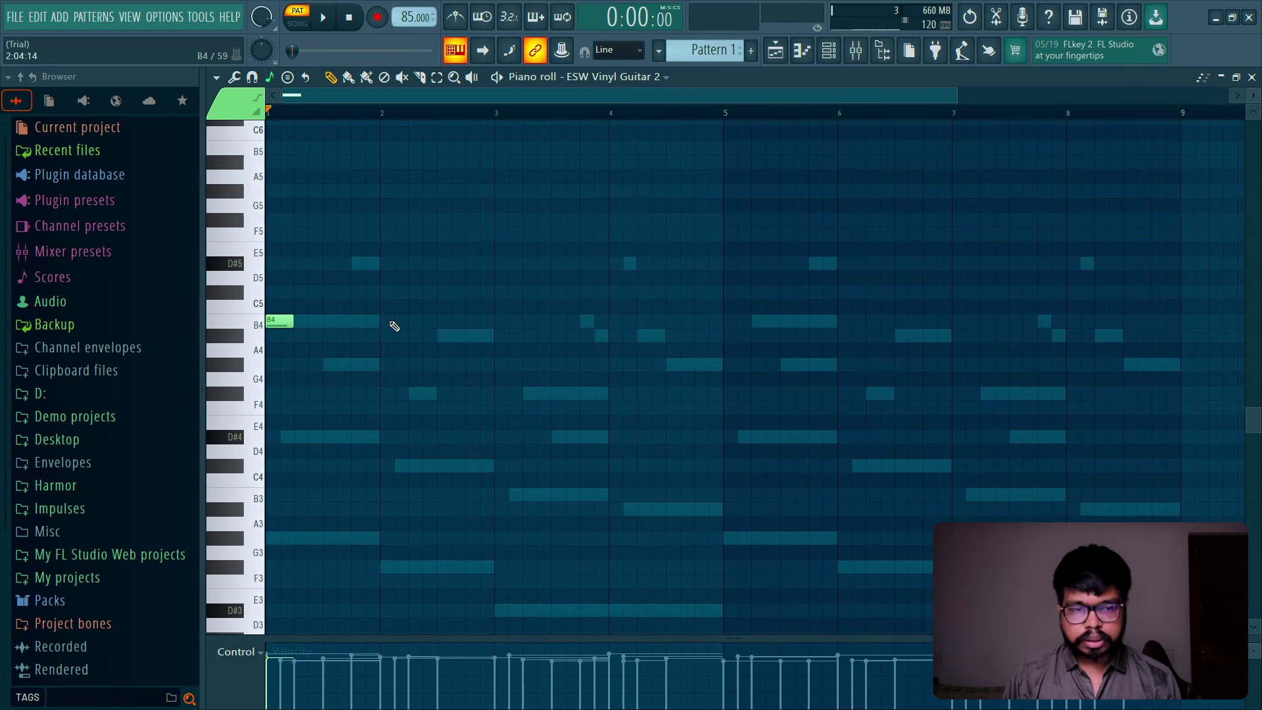
# Step: Fill the rest of bar 1 with quarter-bar notes A#4, B4 and G#4, then return to the playlist
pyautogui.press('space')
pyautogui.click(332, 320)
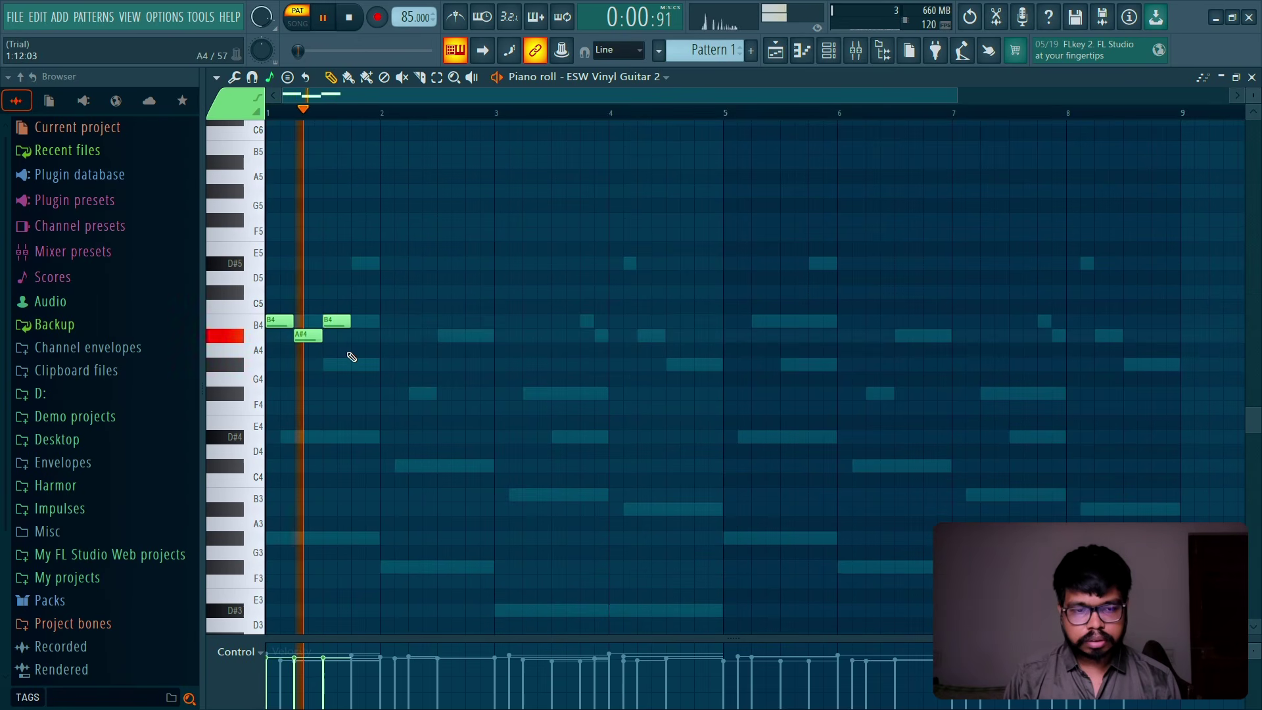
pyautogui.click(360, 364)
pyautogui.press('space')
pyautogui.click(1252, 78)
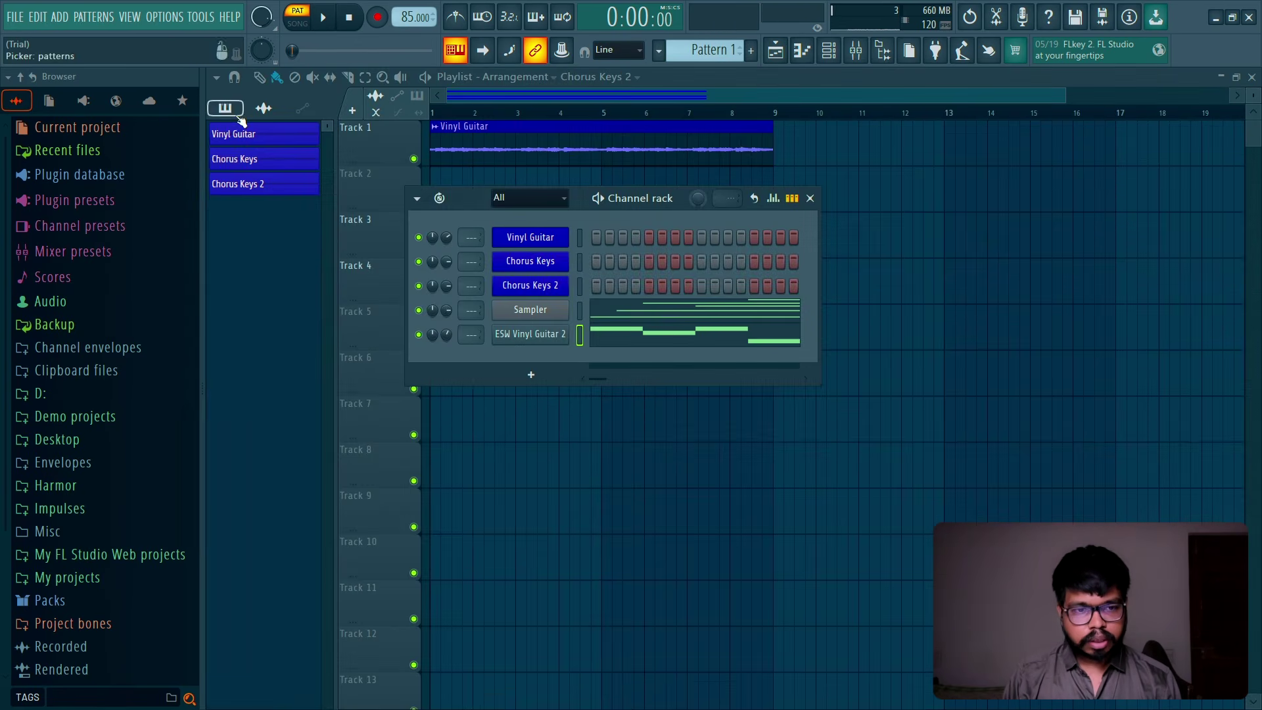
# Step: Place Pattern 1 on playlist Track 2 from bar 1 and play the arrangement in song mode
pyautogui.click(225, 108)
pyautogui.moveTo(263, 133); pyautogui.dragTo(434, 190)
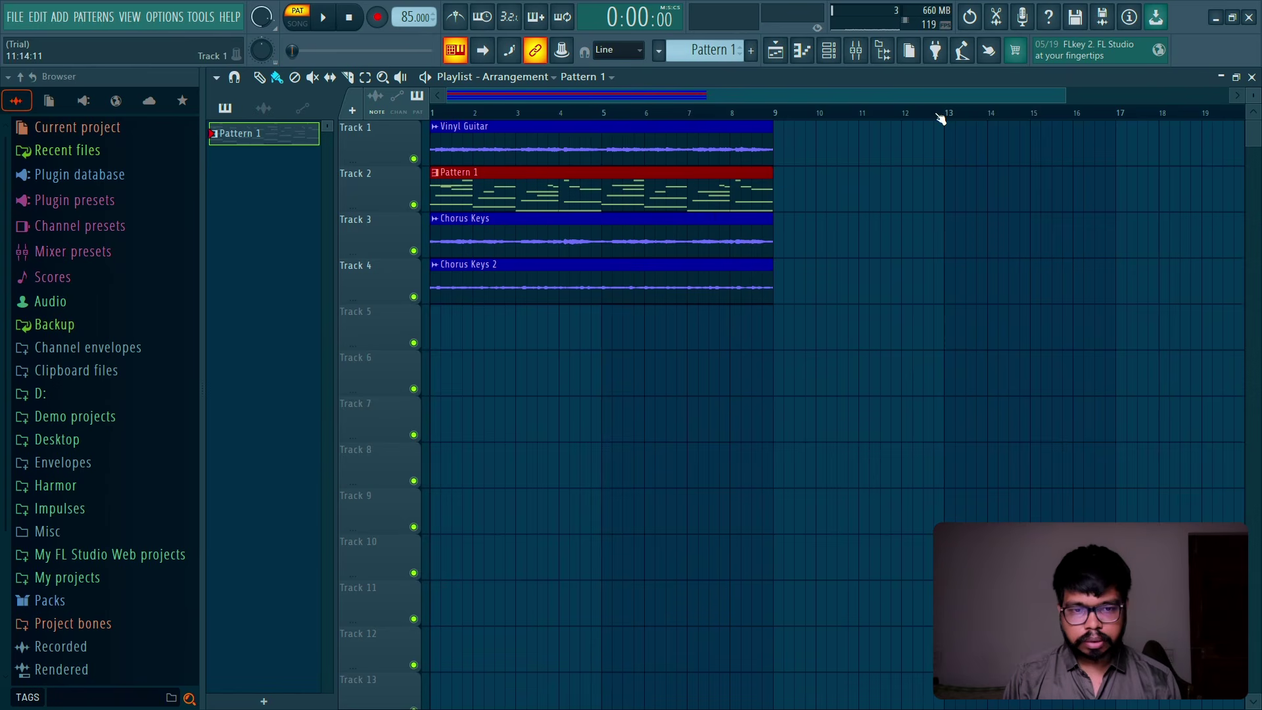
pyautogui.click(297, 24)
pyautogui.press('space')
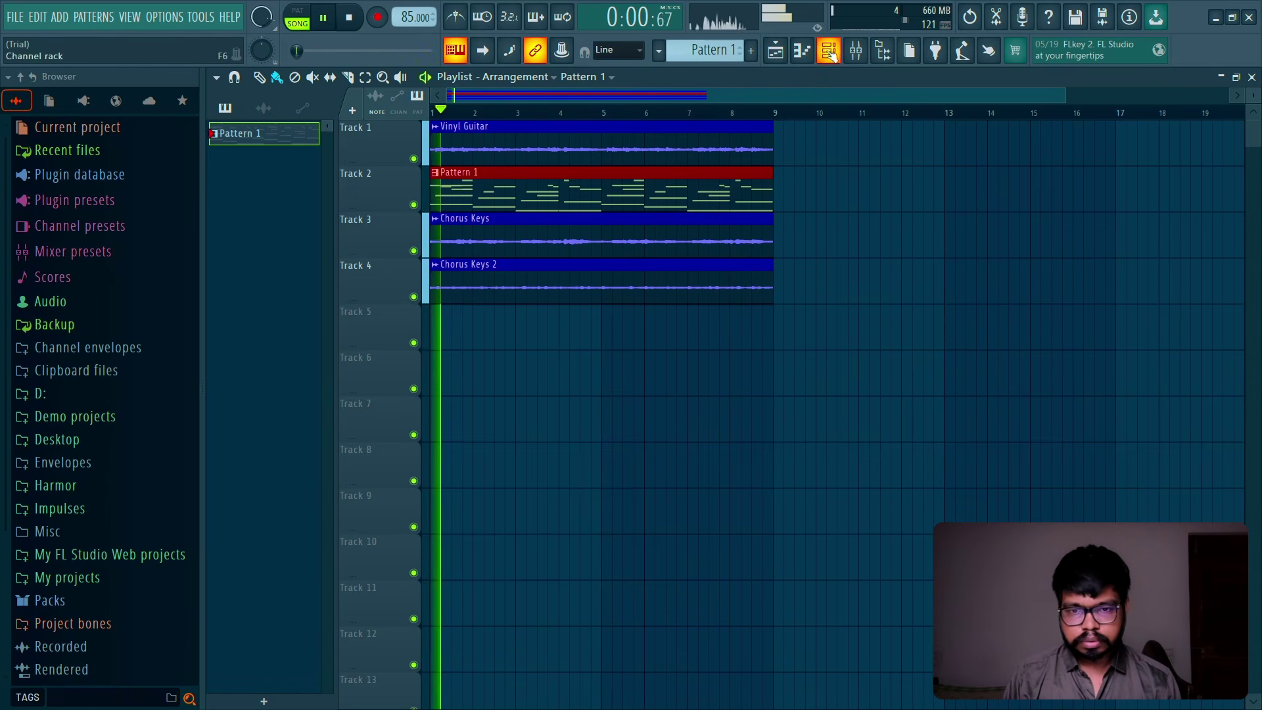
# Step: Reopen the ESW Vinyl Guitar 2 piano roll, lower bar 1's second note to G#4 and play the song
pyautogui.click(855, 51)
pyautogui.click(657, 336)
pyautogui.press('space')
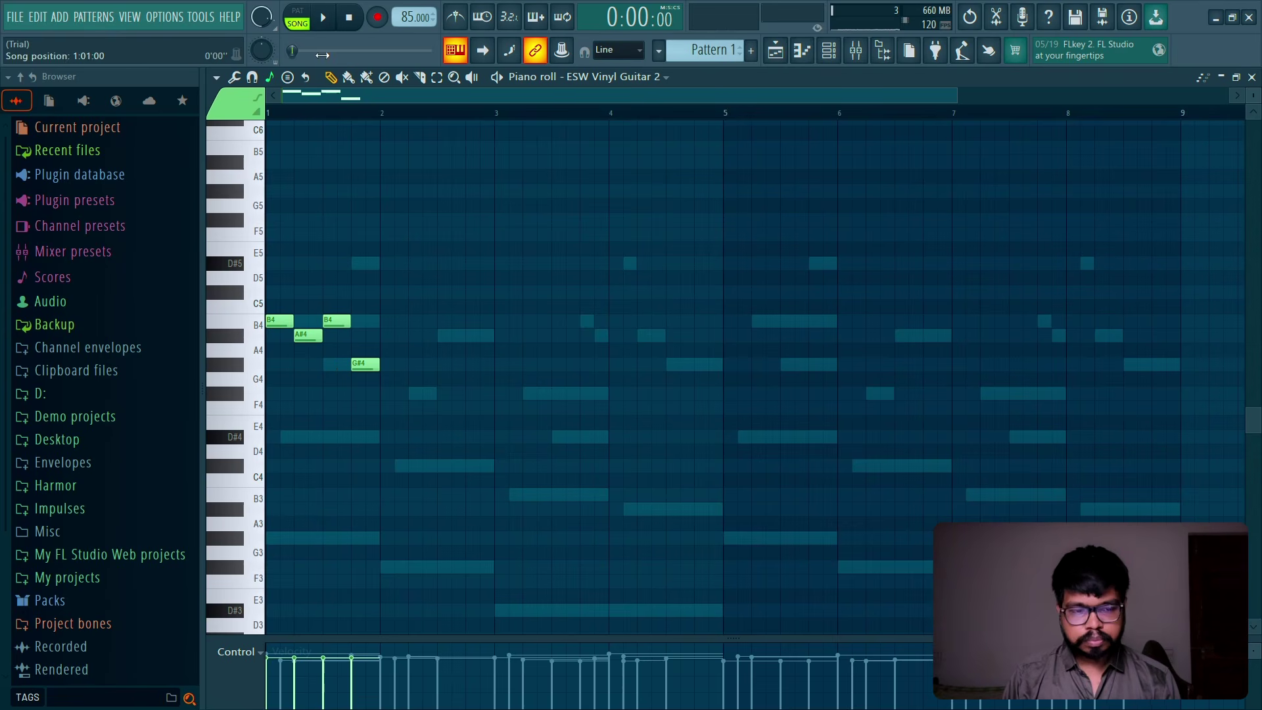
pyautogui.moveTo(308, 335); pyautogui.dragTo(307, 363)
pyautogui.press('space')
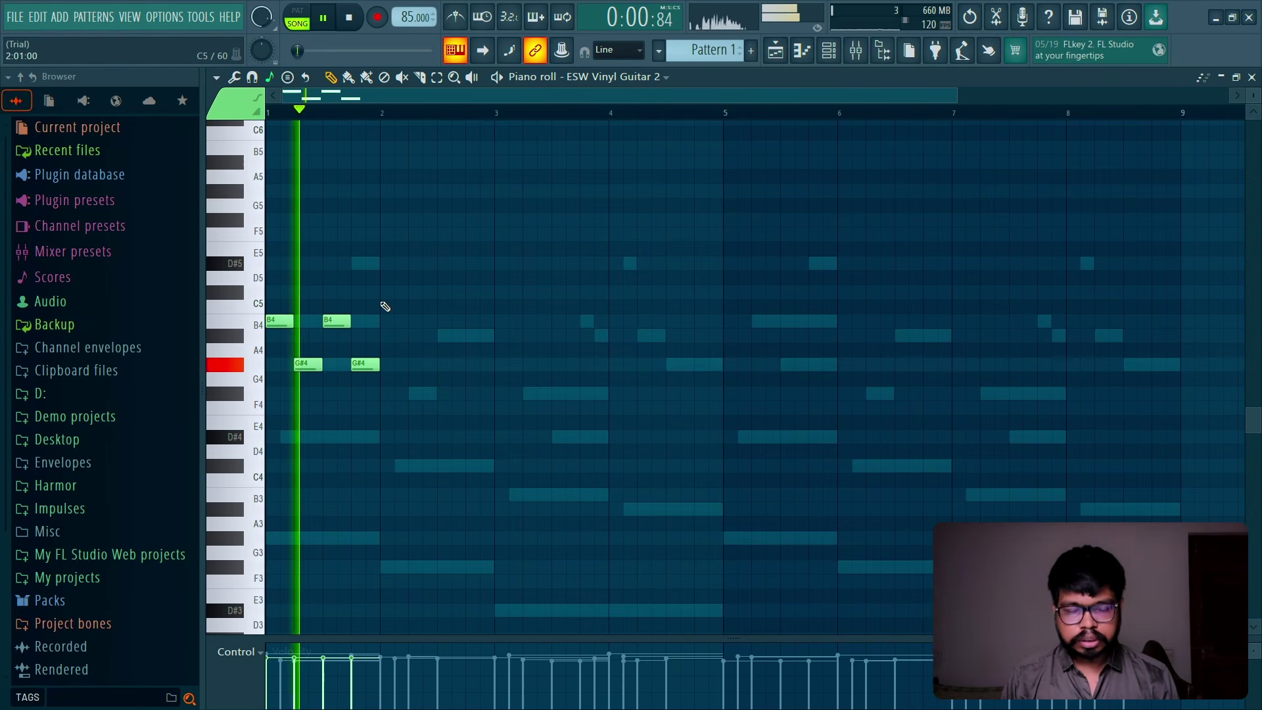
# Step: Fill bar 2 with quarter-bar notes A#4 and F#4 followed by a half-bar A#4
pyautogui.click(386, 394)
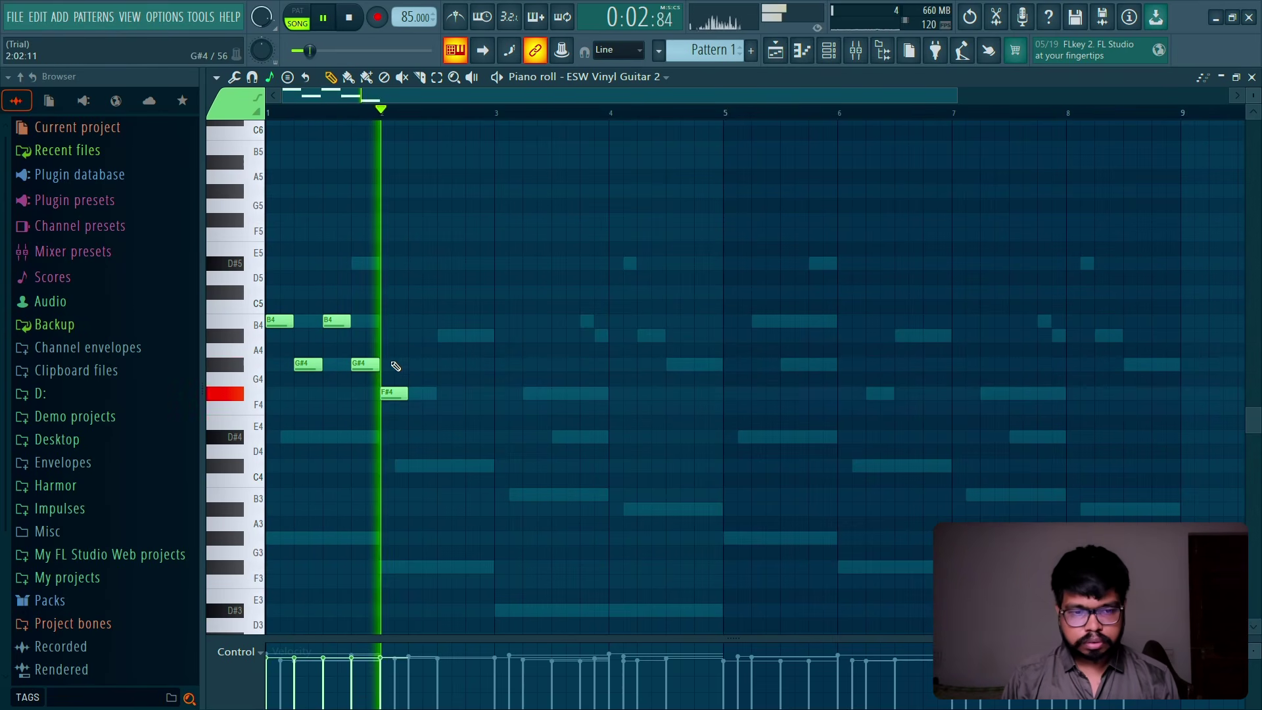
pyautogui.hotkey('ctrl', 'z')
pyautogui.click(388, 336)
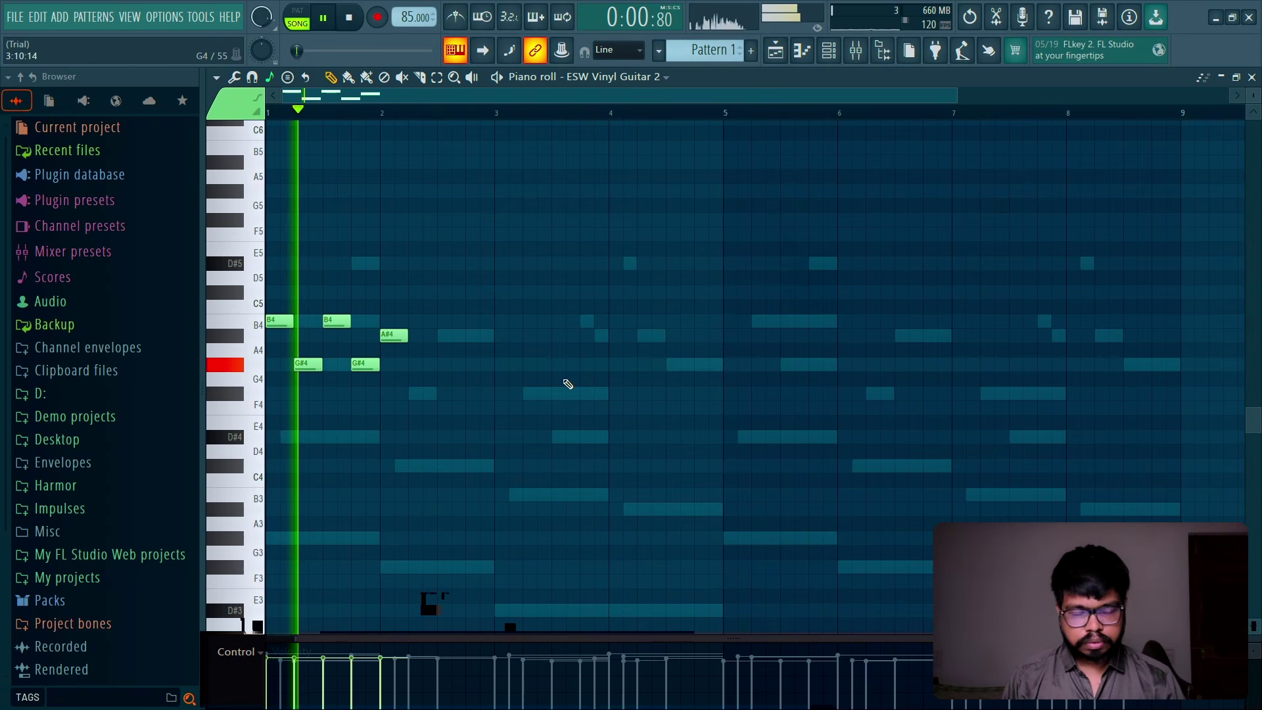
pyautogui.click(415, 393)
pyautogui.click(447, 335)
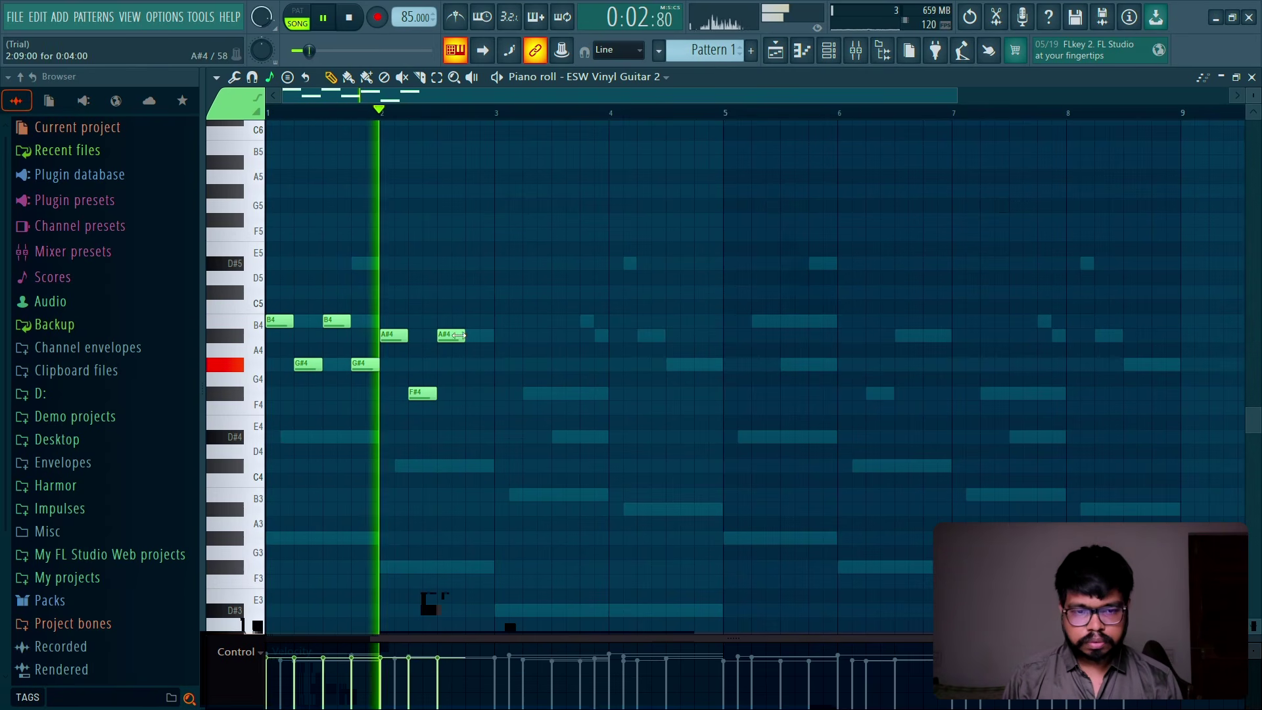
pyautogui.moveTo(458, 335); pyautogui.dragTo(494, 335)
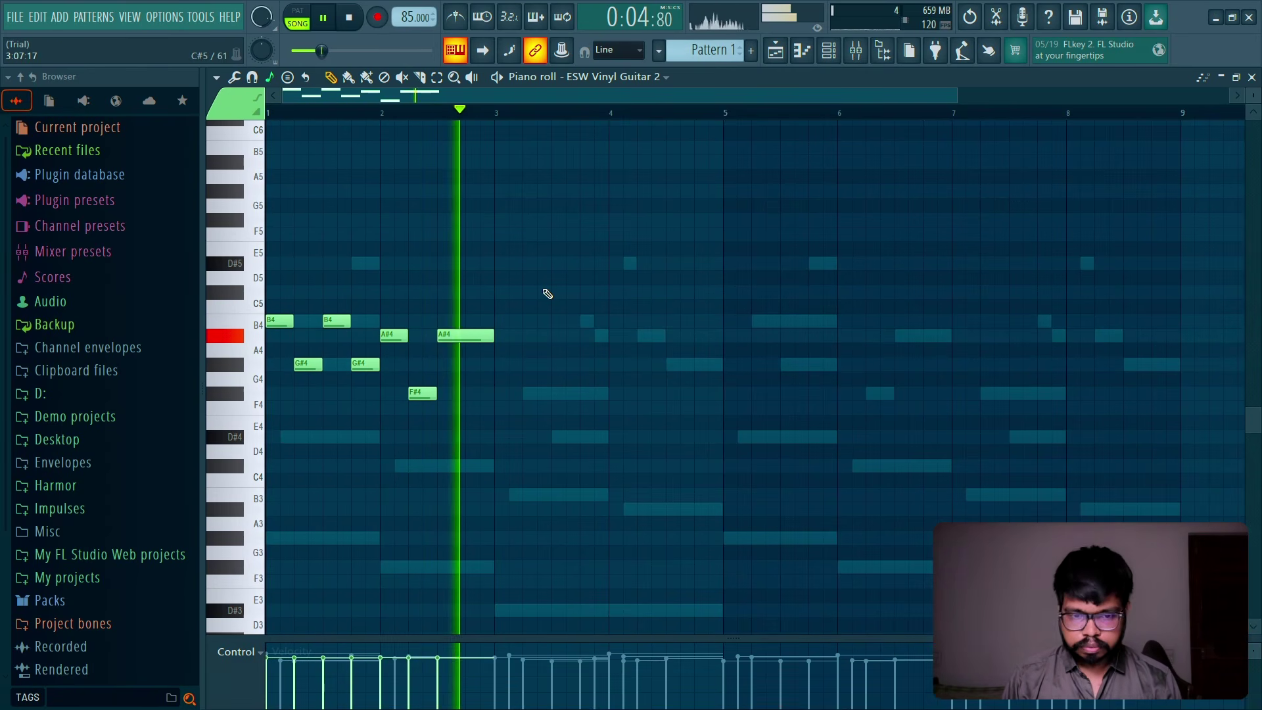
# Step: Copy the four bar 1 notes into bar 3, pitched as alternating F#4 and D#4, and play them back
pyautogui.press('space')
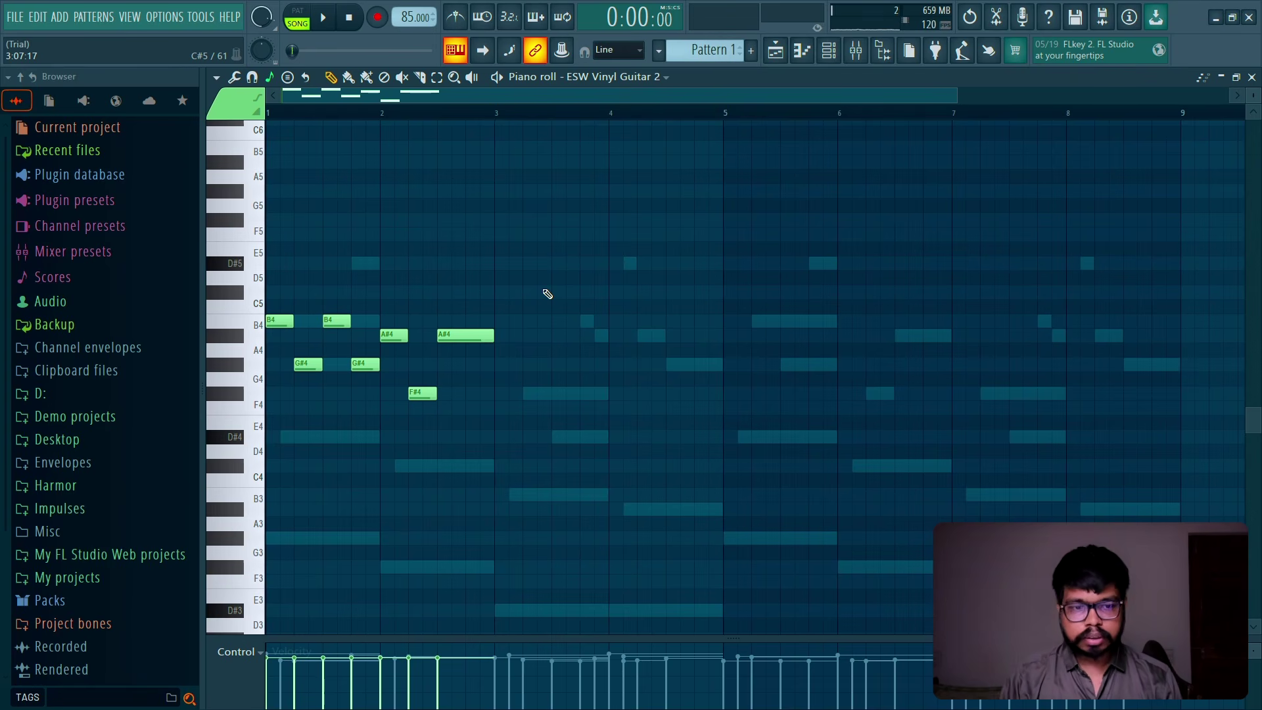
pyautogui.moveTo(372, 270); pyautogui.dragTo(270, 402)
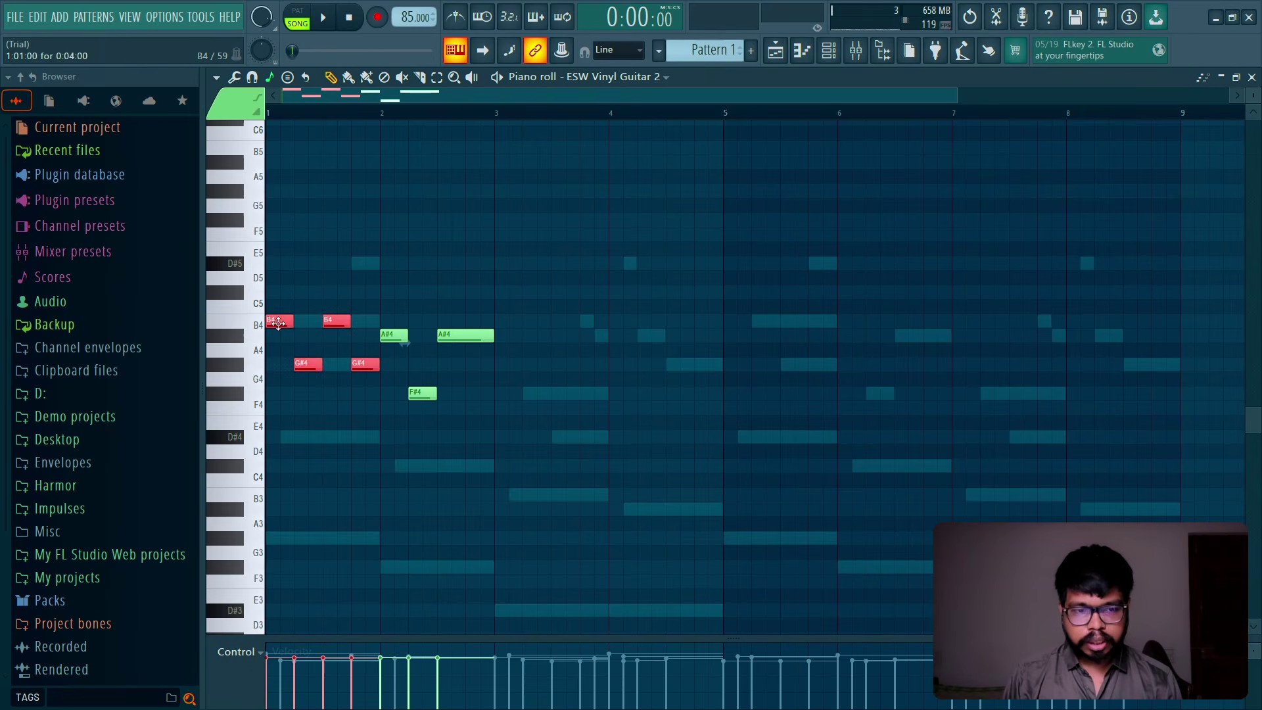
pyautogui.moveTo(286, 319); pyautogui.dragTo(503, 405)
pyautogui.press('space')
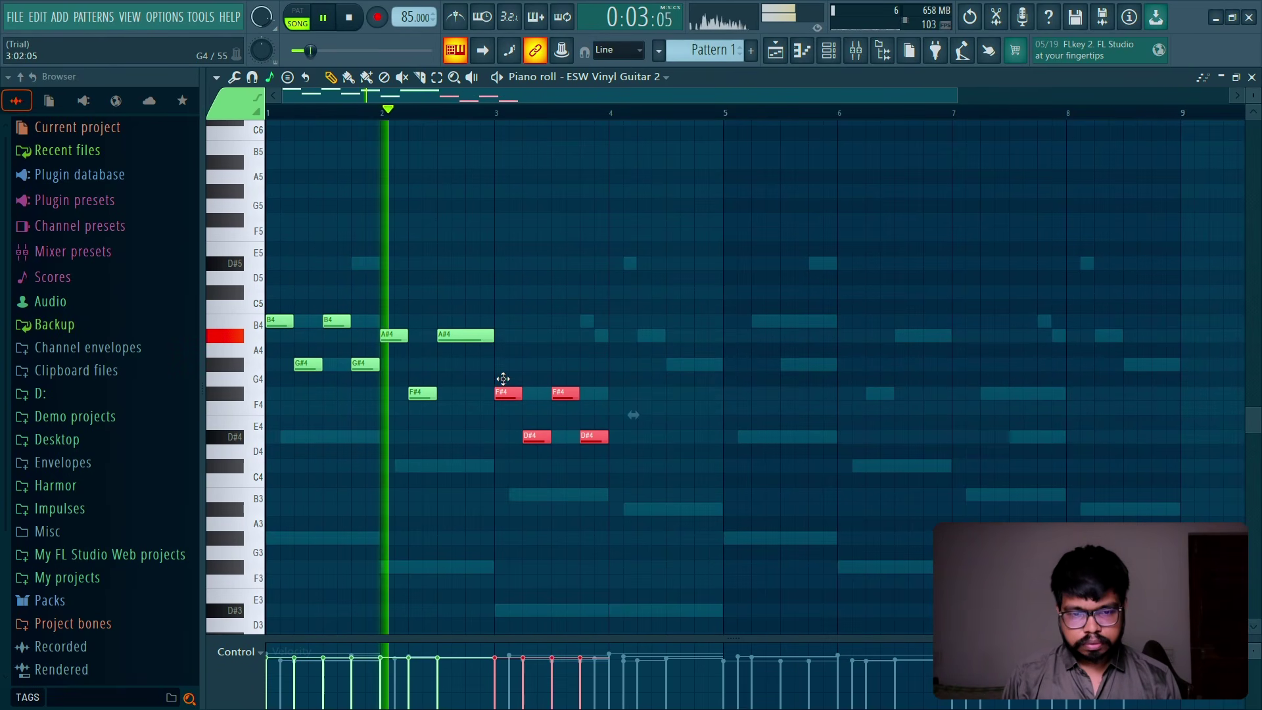
pyautogui.click(569, 328)
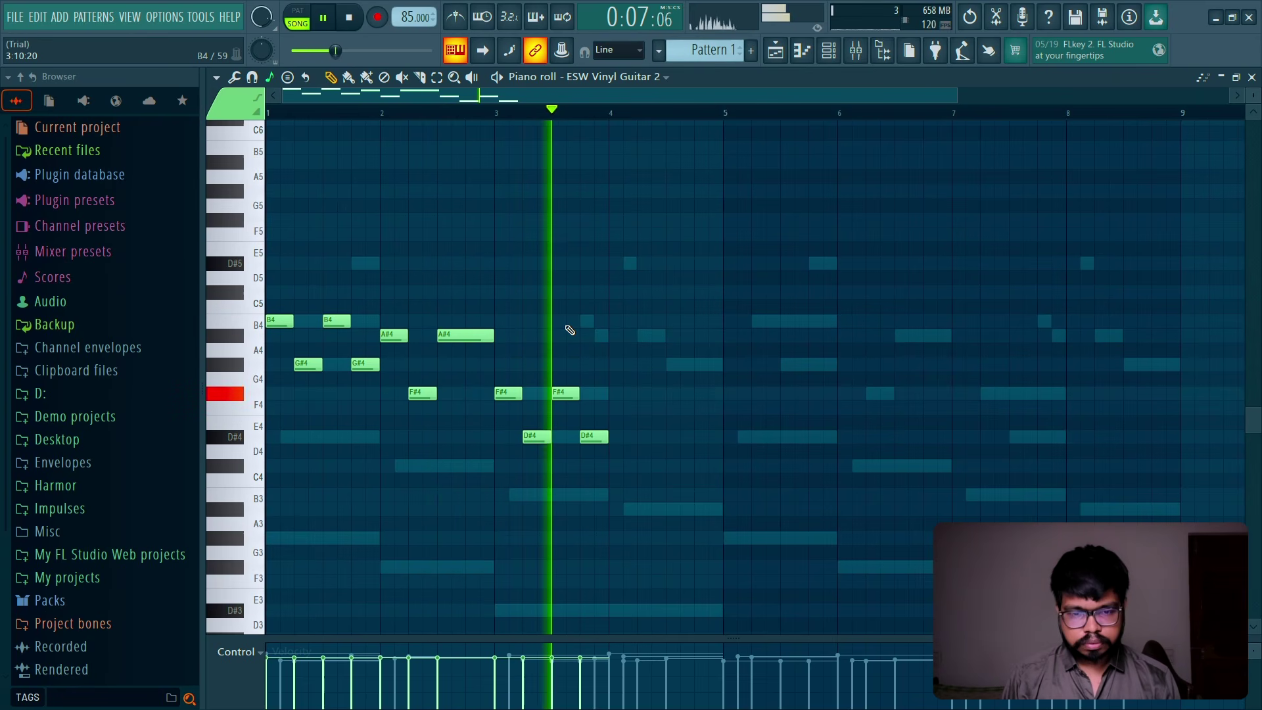
pyautogui.press('space')
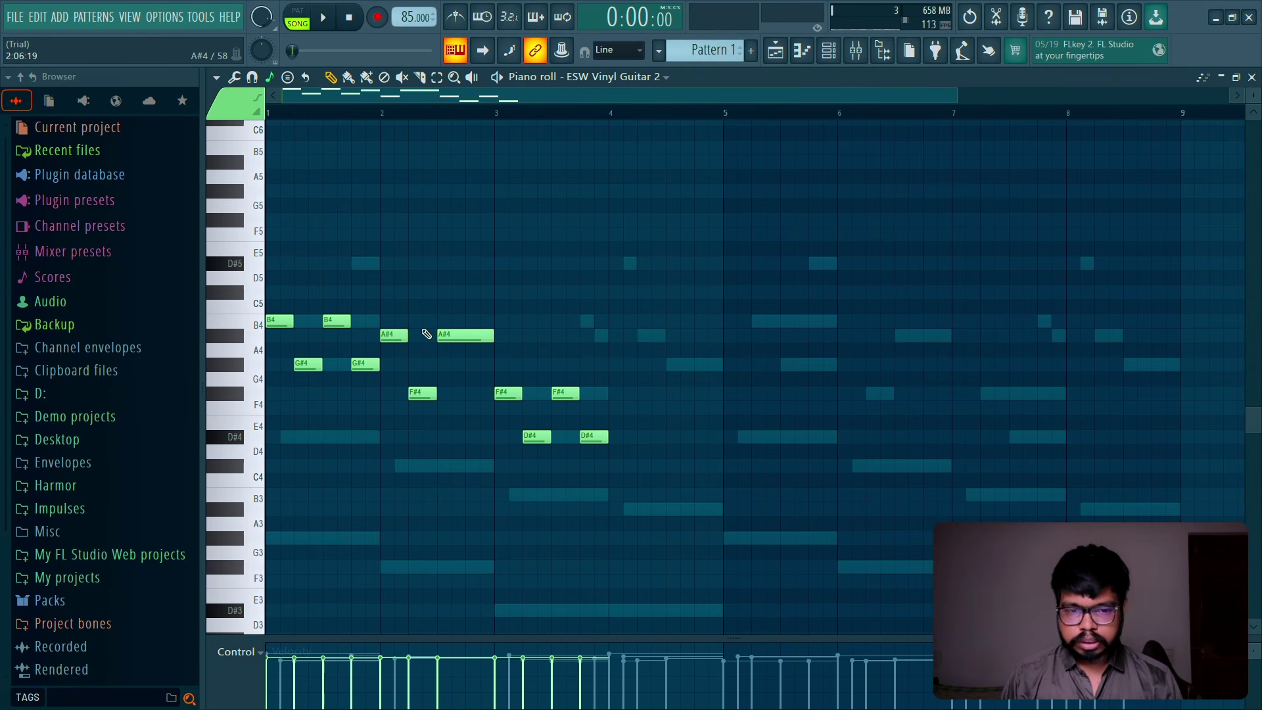
# Step: Fill bar 4 with quarter-bar notes G#4 and A#4 followed by a half-bar G#4
pyautogui.click(642, 337)
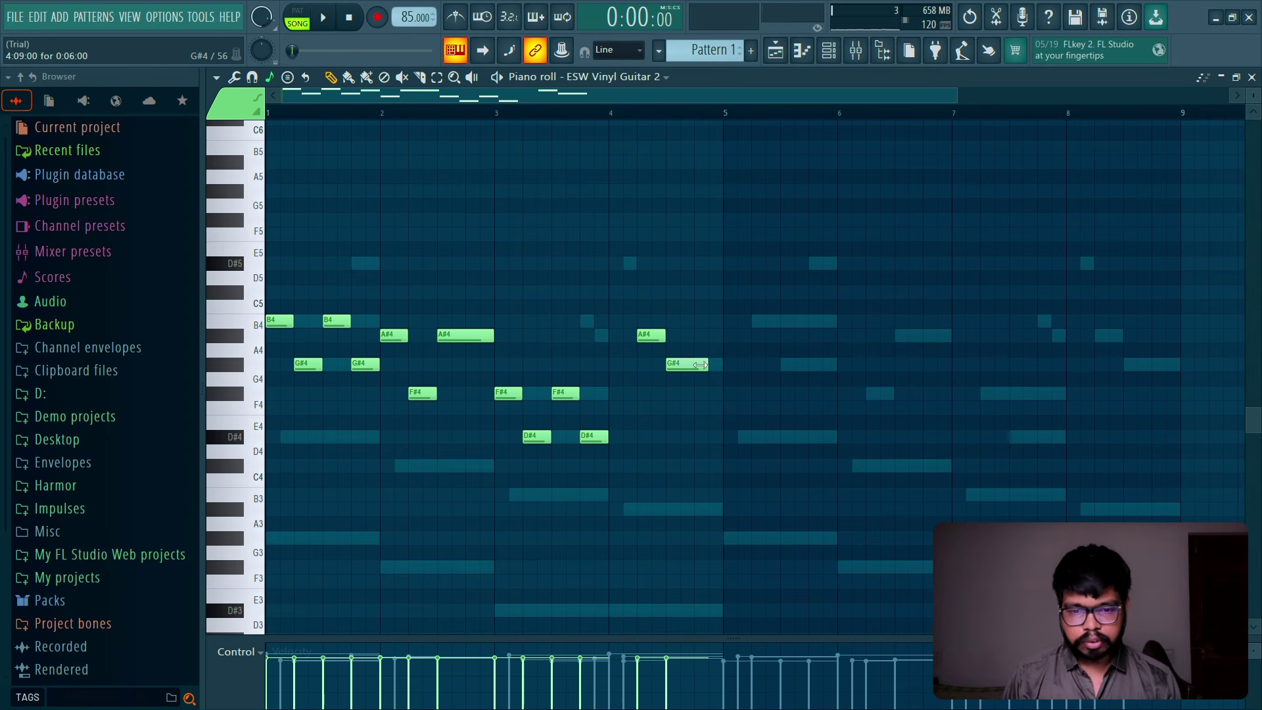
pyautogui.press('space')
pyautogui.click(619, 392)
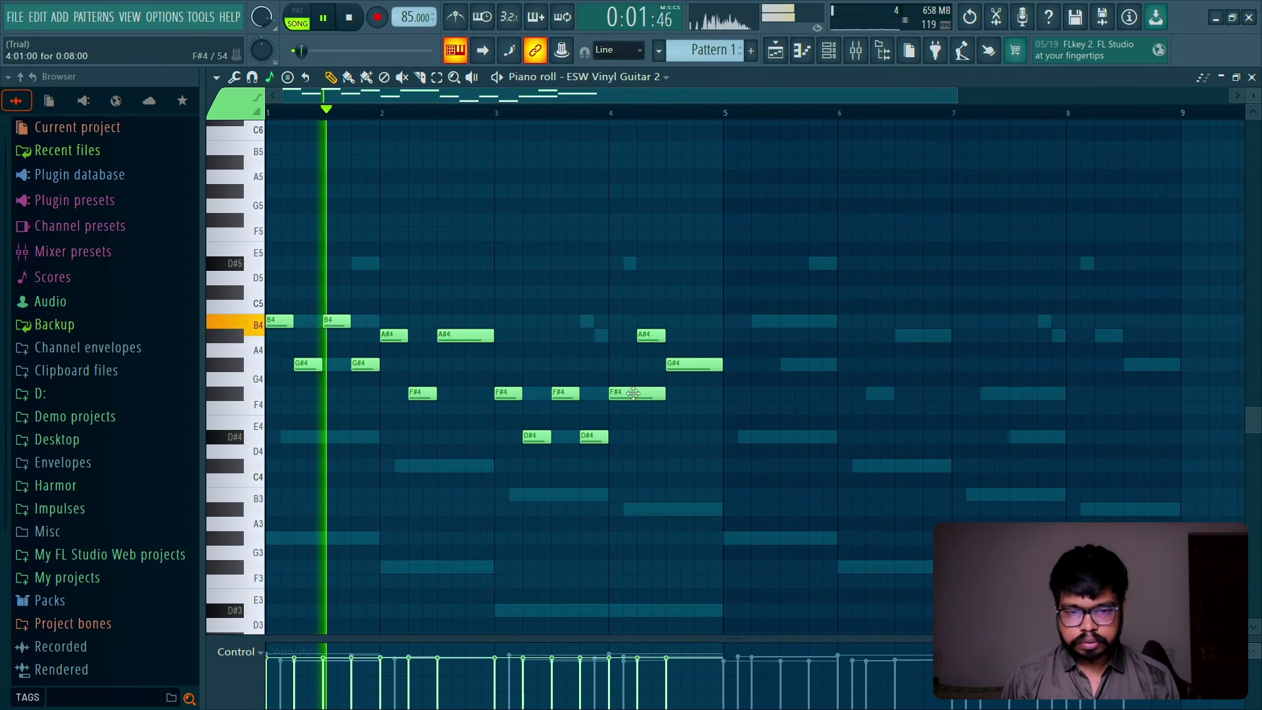
pyautogui.moveTo(636, 392); pyautogui.dragTo(618, 364)
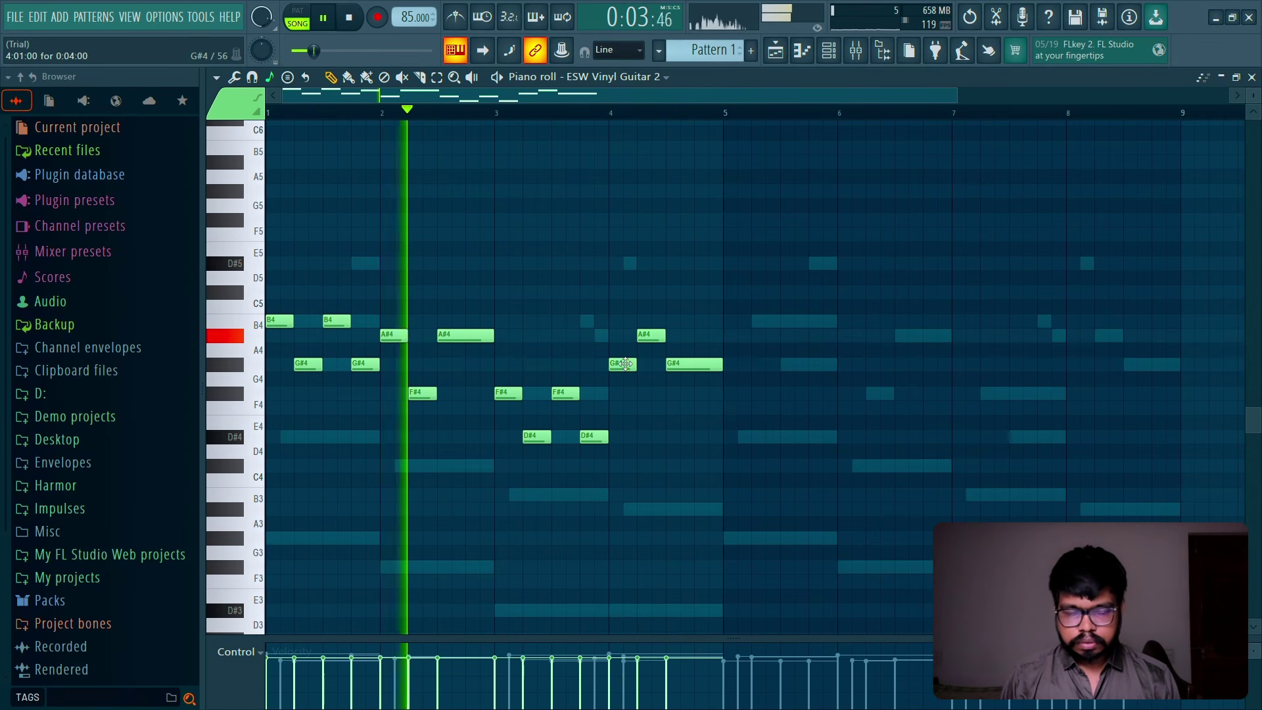
# Step: Transpose the whole four-bar melody up one octave and listen to it with the song
pyautogui.hotkey('ctrl', 'Up')
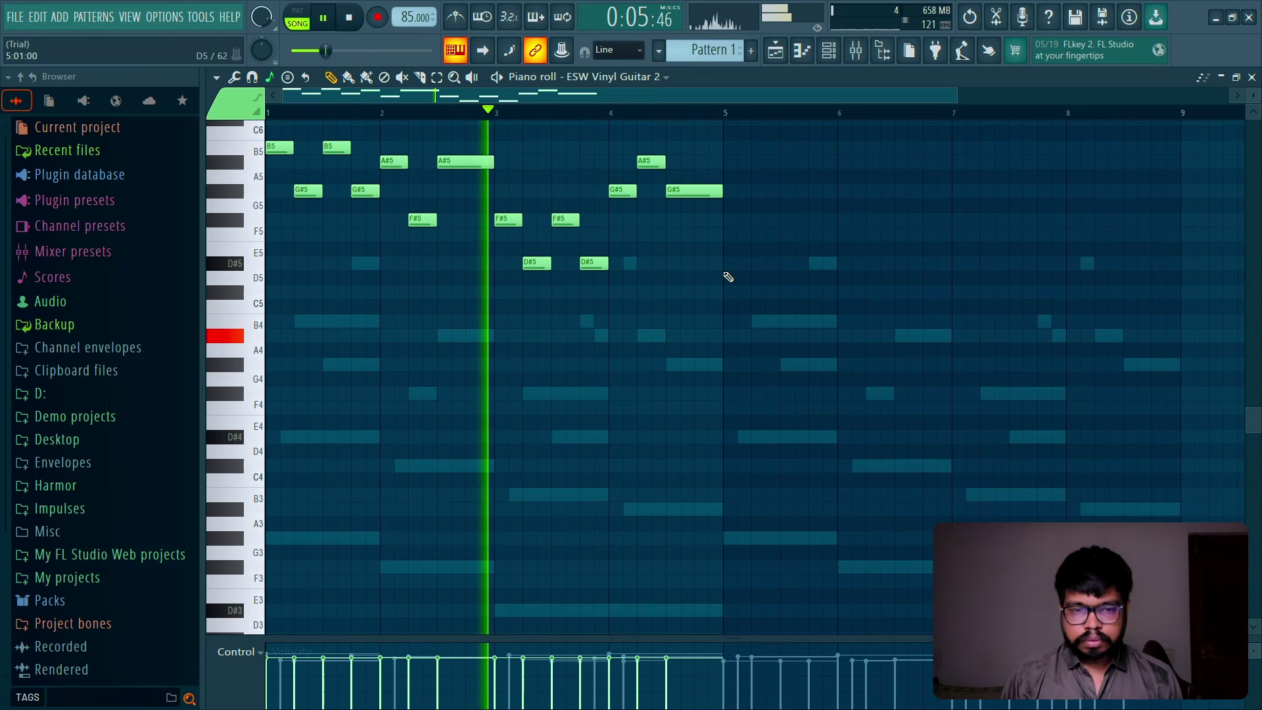
pyautogui.scroll(3, 756, 394)
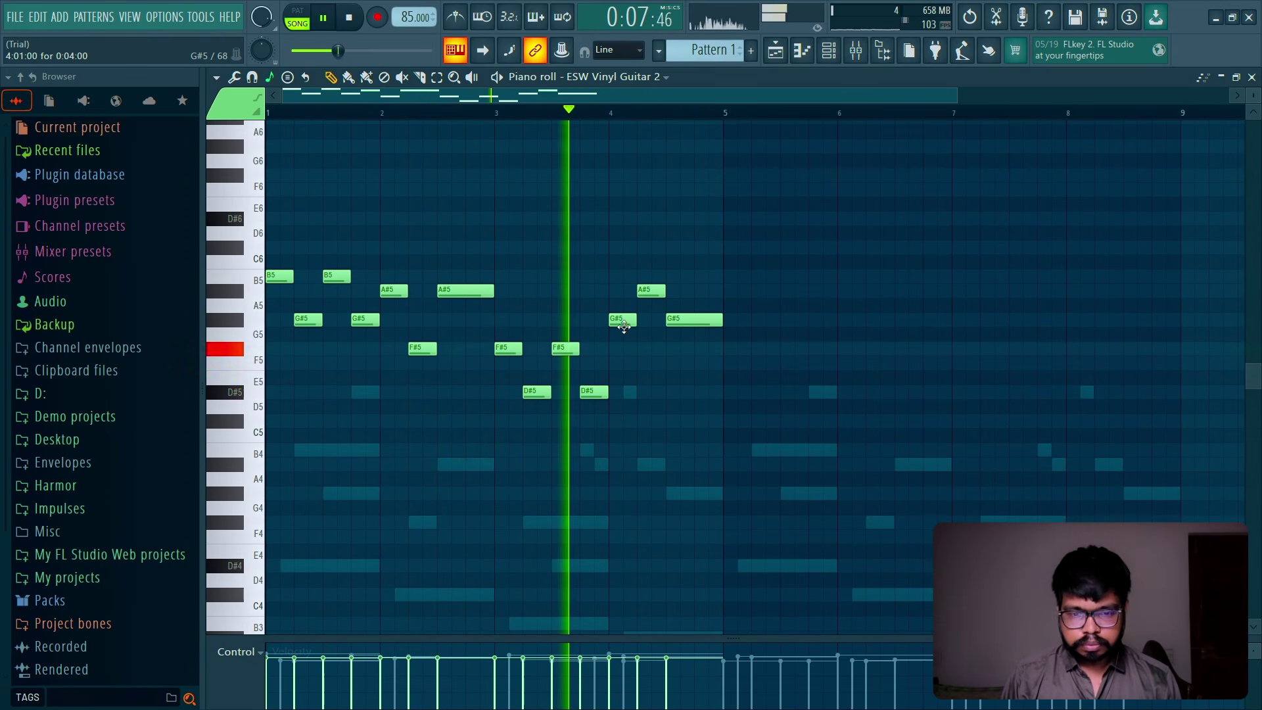
pyautogui.press('space')
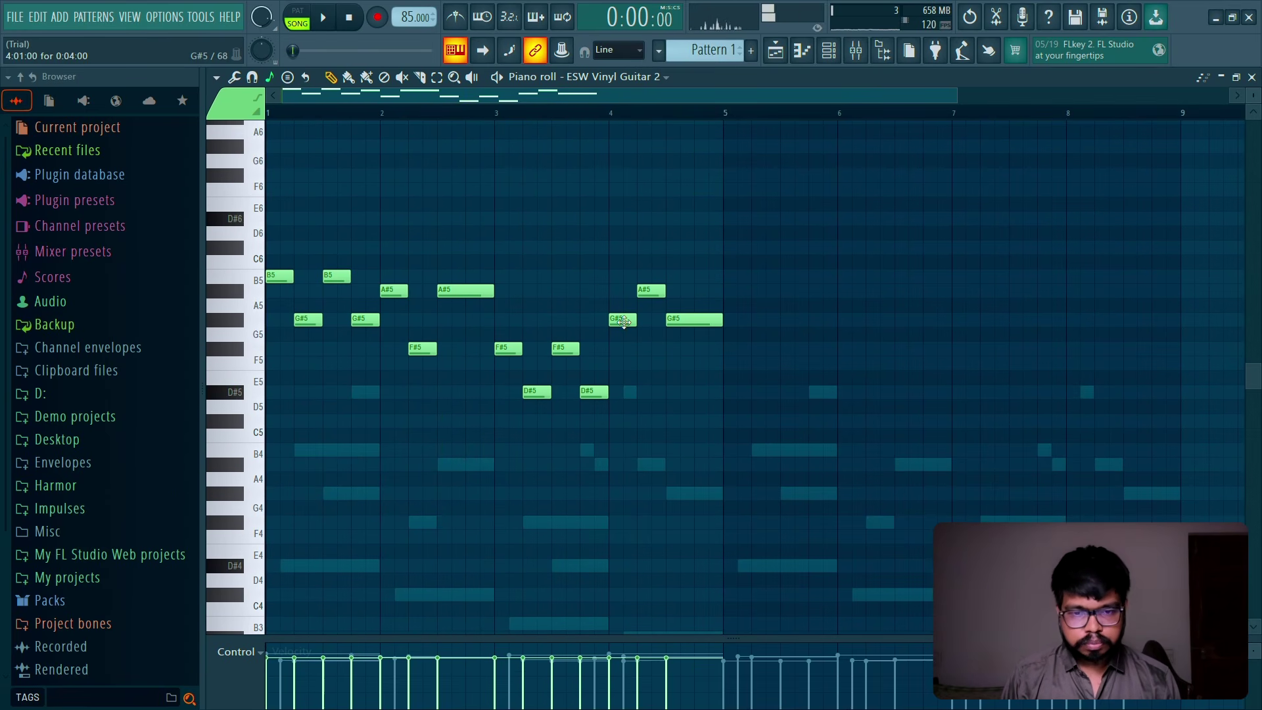
# Step: Raise the first note of bar 4 to B5 and play the melody from bar 3
pyautogui.moveTo(624, 322); pyautogui.dragTo(622, 276)
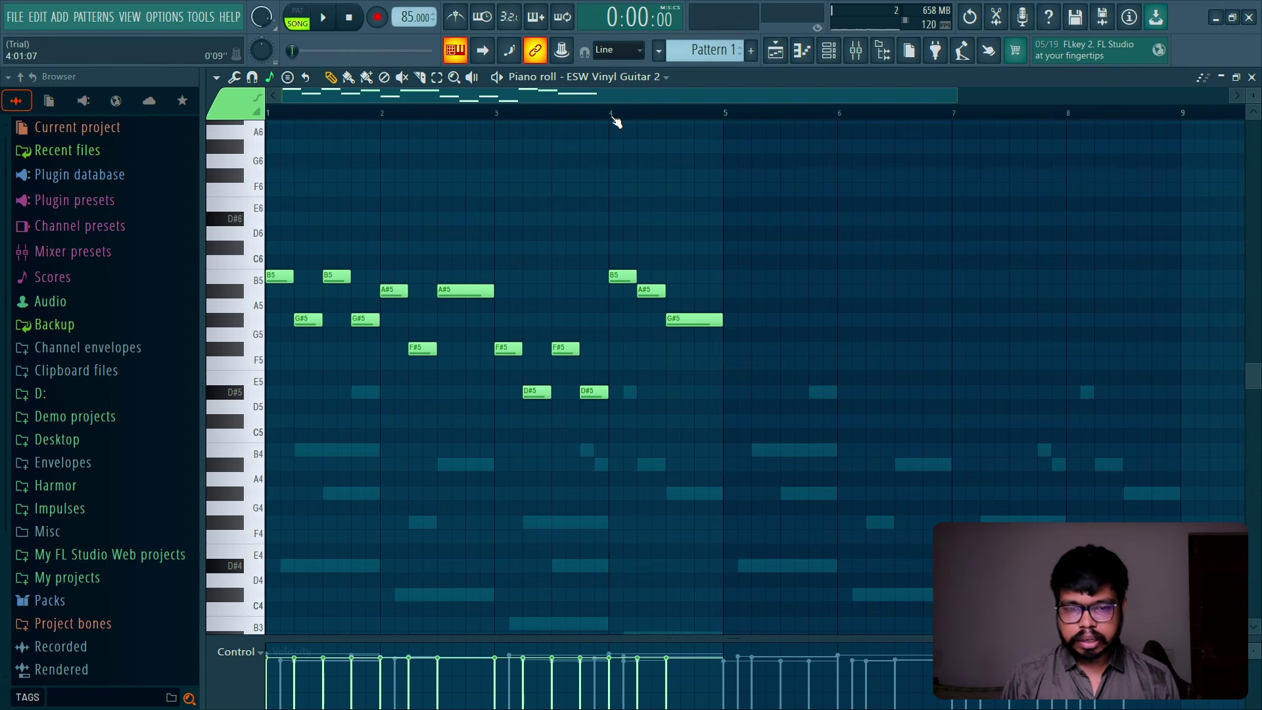
pyautogui.press('space')
pyautogui.click(502, 115)
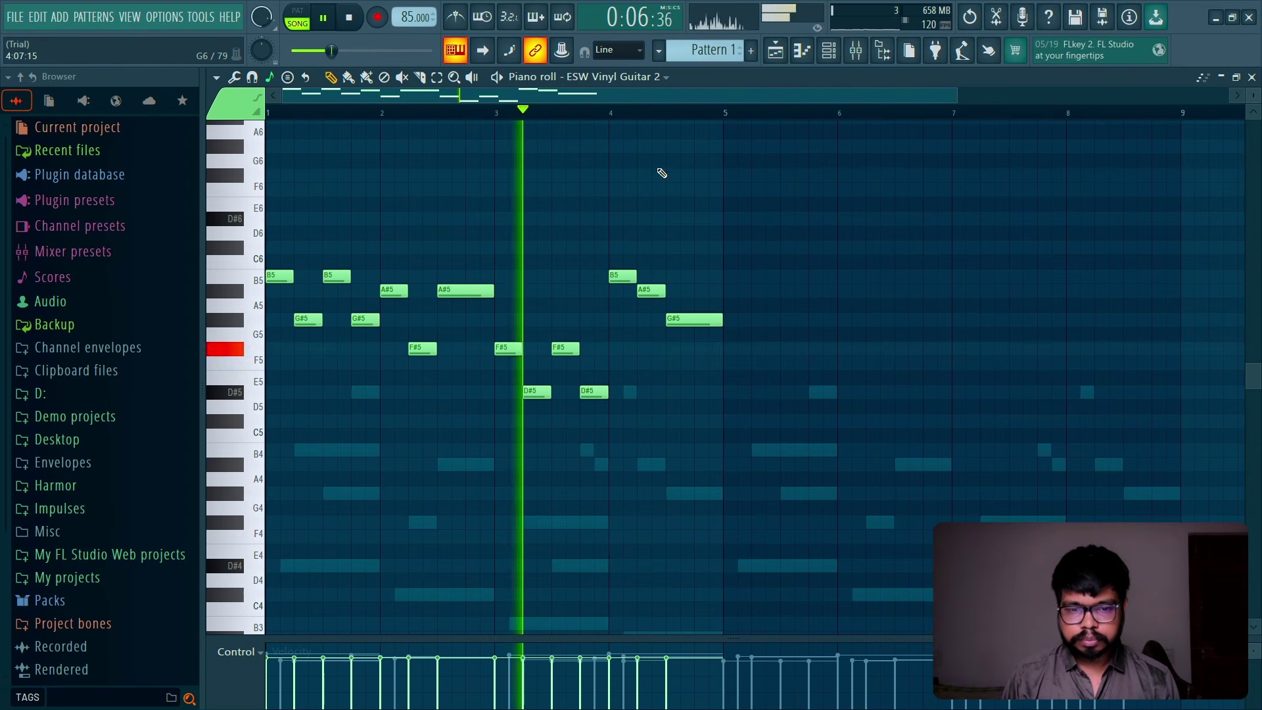
pyautogui.scroll(1, 680, 190)
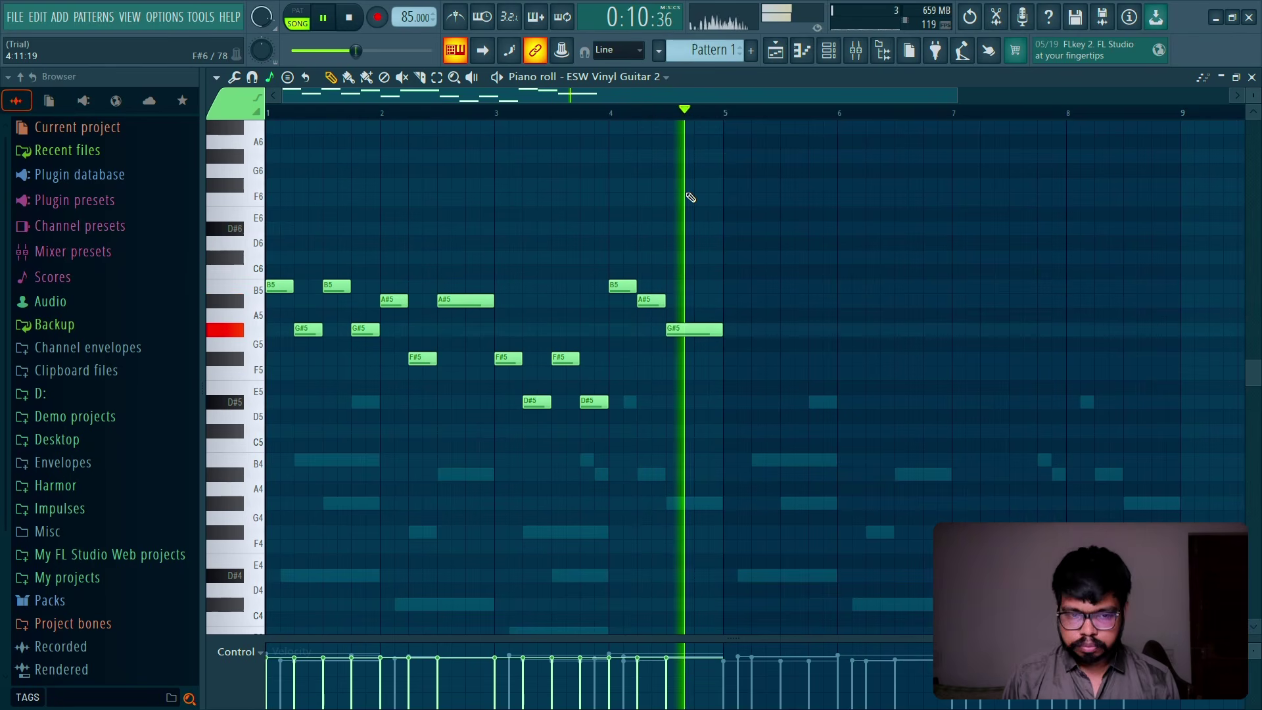
# Step: Duplicate the four-bar melody into bars 5 to 8
pyautogui.press('space')
pyautogui.hotkey('ctrl', 'b')
pyautogui.hotkey('ctrl', 'd')
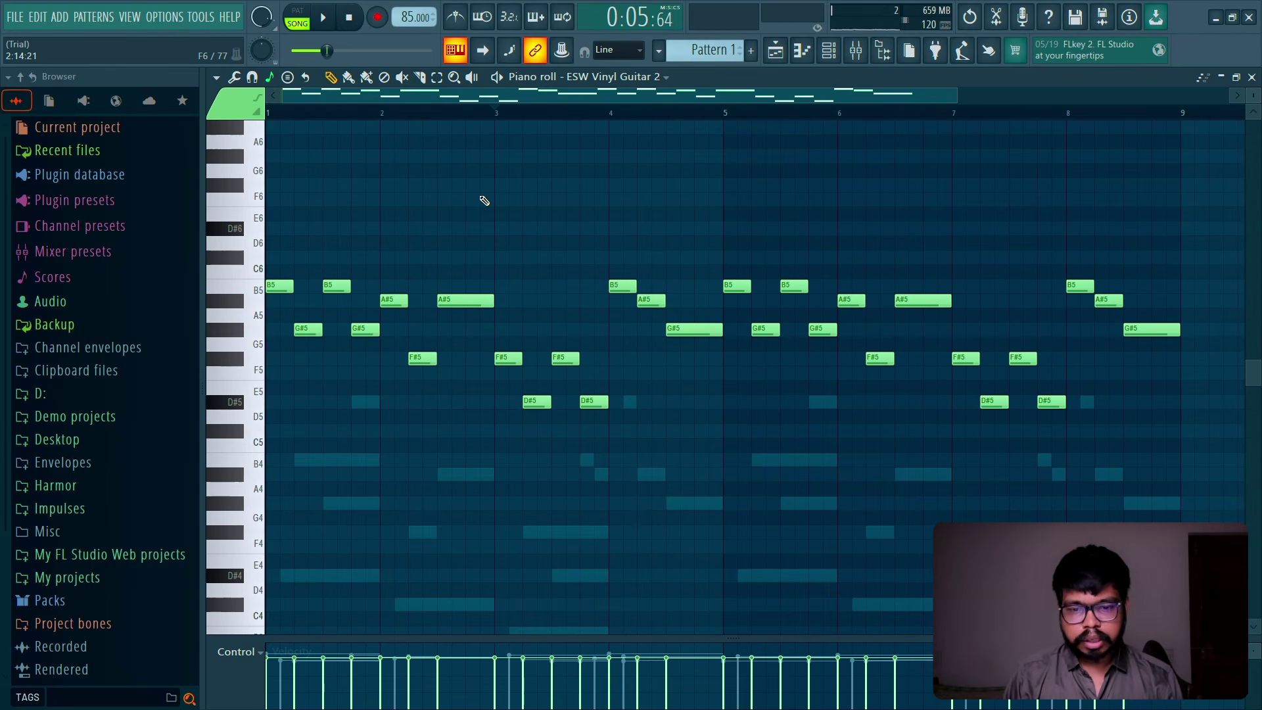
# Step: Randomize the melody's note velocities slightly, keeping the variation bipolar, and play the result from the start
pyautogui.hotkey('alt', 'r')
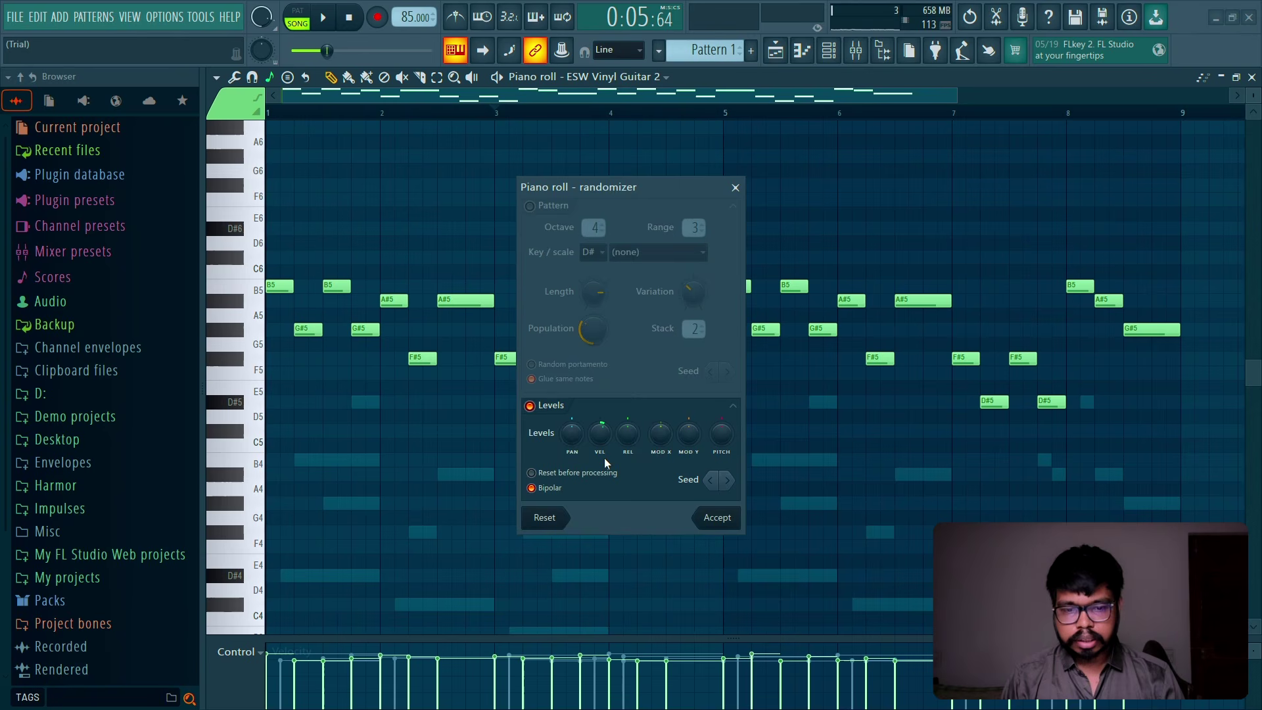
pyautogui.click(732, 522)
pyautogui.press('space')
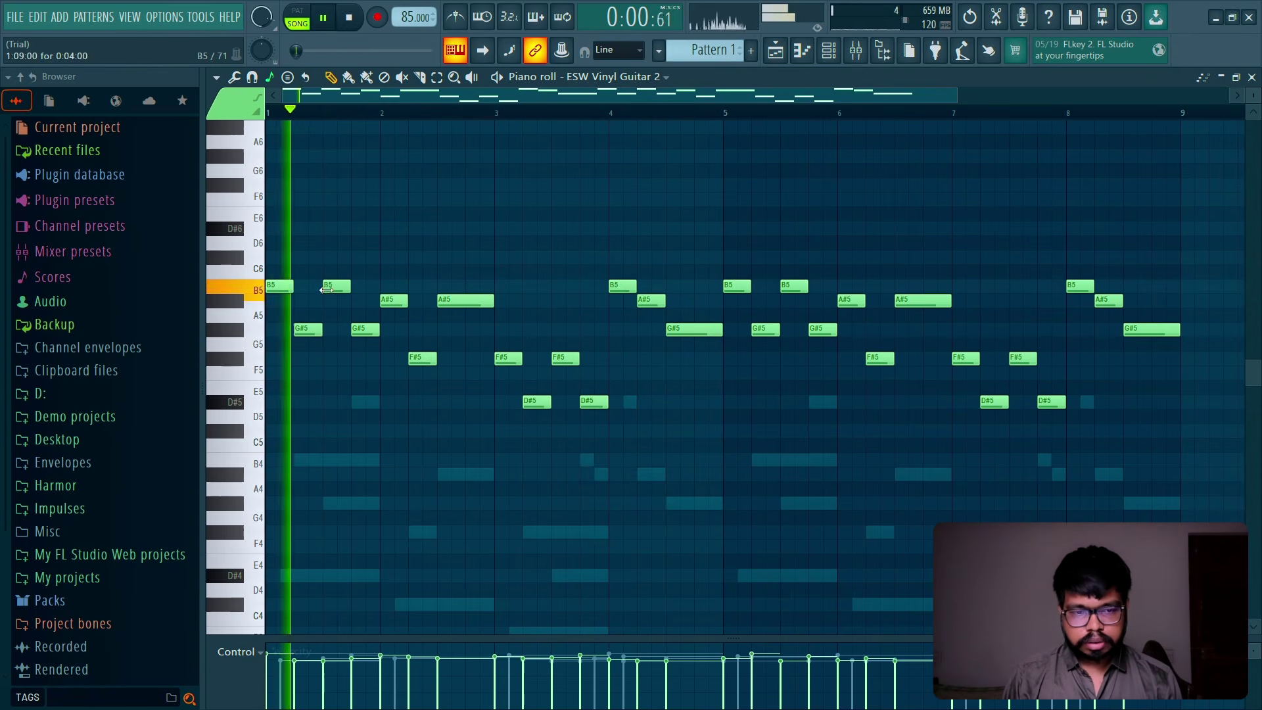
pyautogui.press('space')
pyautogui.press('space')
pyautogui.press('space')
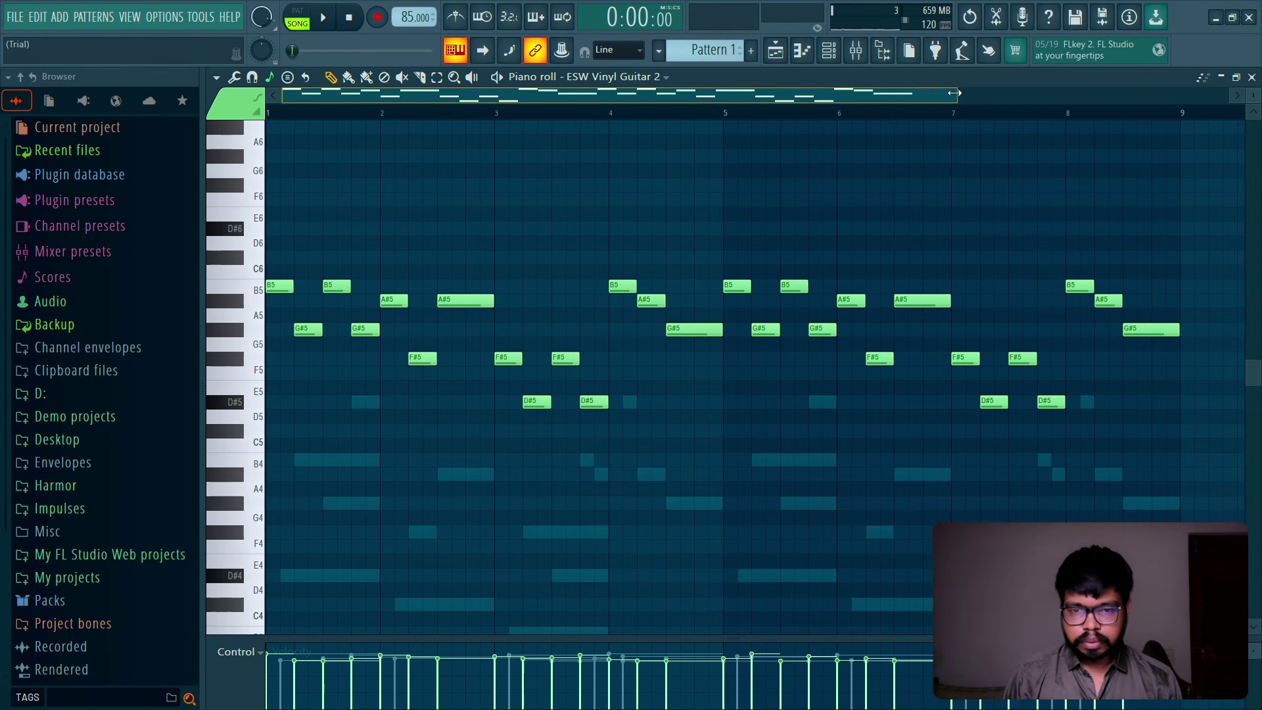
# Step: Try a short B4 note under the melody in bar 1 and replay the song from the start
pyautogui.moveTo(952, 92); pyautogui.dragTo(671, 93)
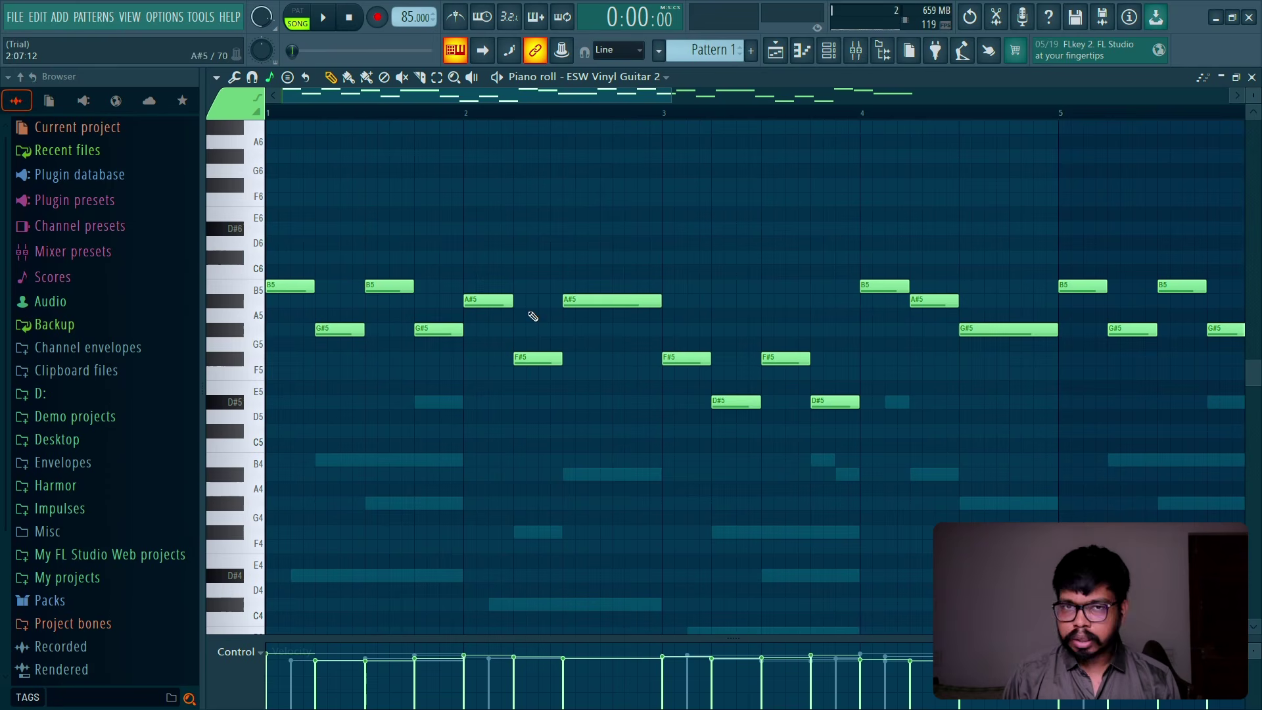
pyautogui.press('space')
pyautogui.click(346, 431)
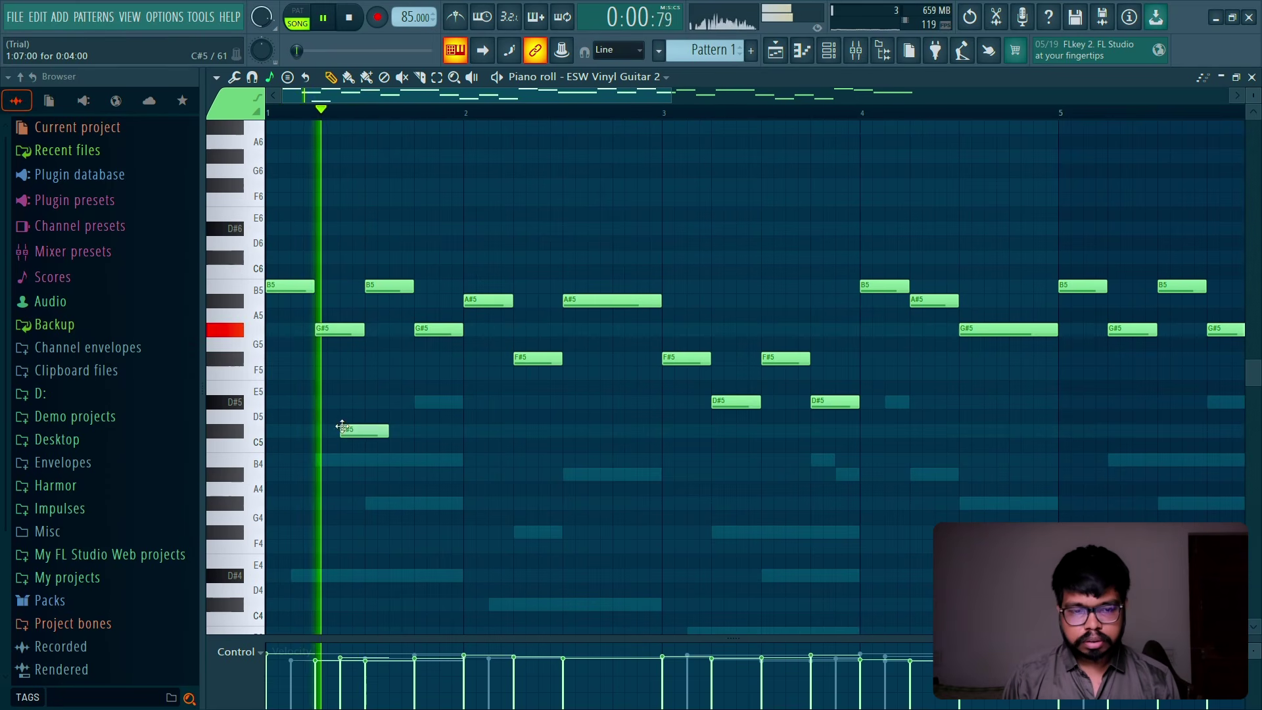
pyautogui.press('space')
pyautogui.press('space')
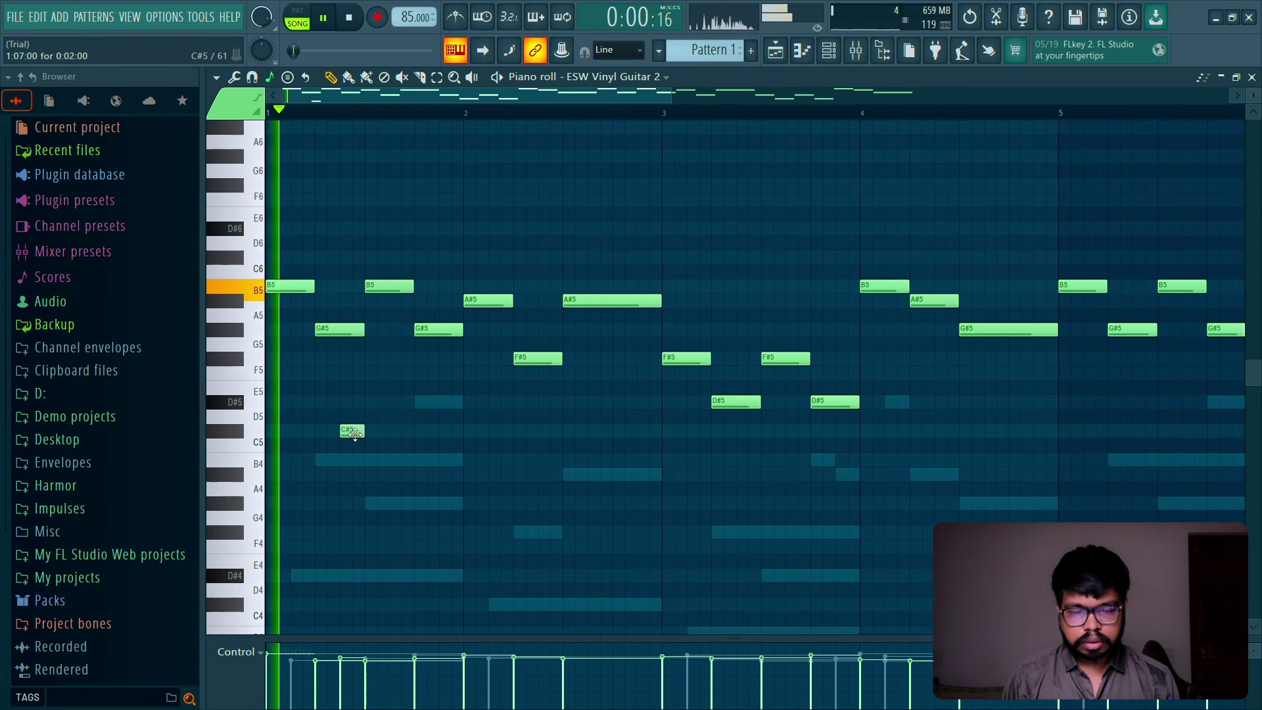
pyautogui.moveTo(357, 433)
pyautogui.mouseDown()
pyautogui.moveTo(346, 203)
pyautogui.moveTo(373, 425)
pyautogui.moveTo(374, 455)
pyautogui.moveTo(360, 456)
pyautogui.mouseUp()
pyautogui.press('space')
pyautogui.press('space')
pyautogui.press('space')
pyautogui.press('space')
pyautogui.press('space')
pyautogui.press('space')
pyautogui.press('space')
pyautogui.press('space')
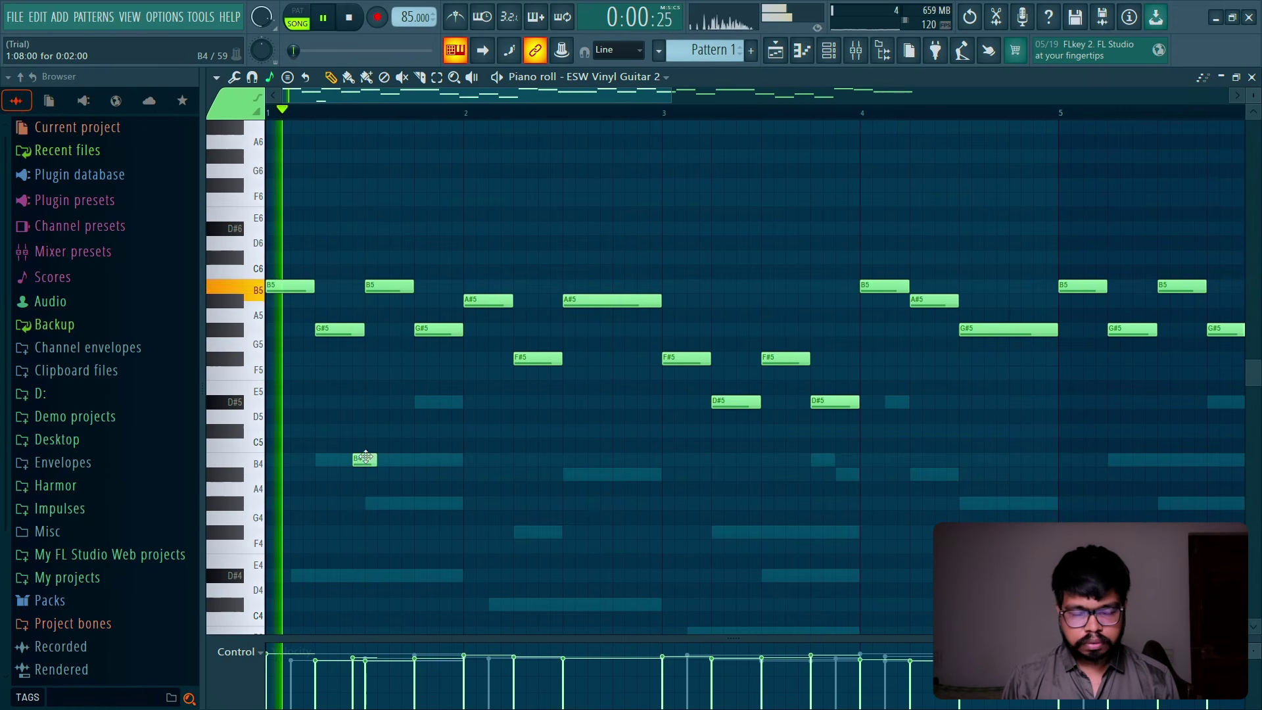
# Step: Try extending the lower line with C#5, D#5 and C#5 notes from late bar 1 into bar 2, listening along
pyautogui.click(399, 430)
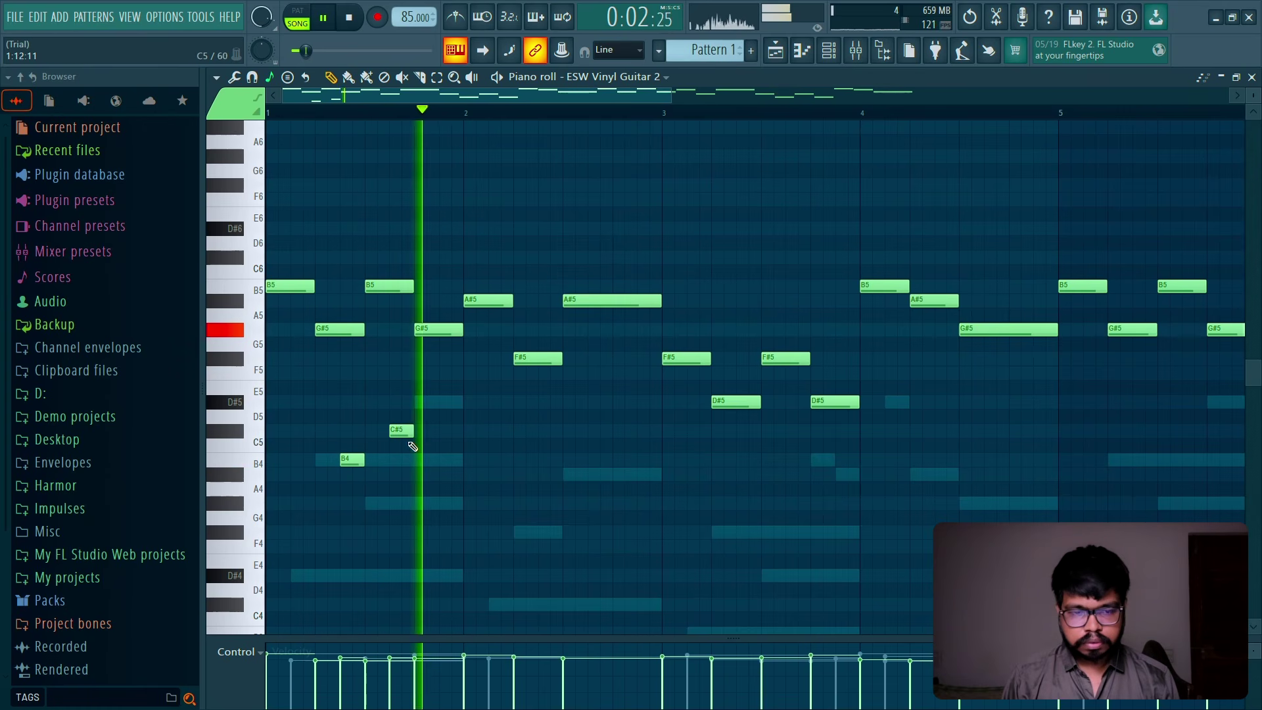
pyautogui.press('space')
pyautogui.press('space')
pyautogui.click(444, 403)
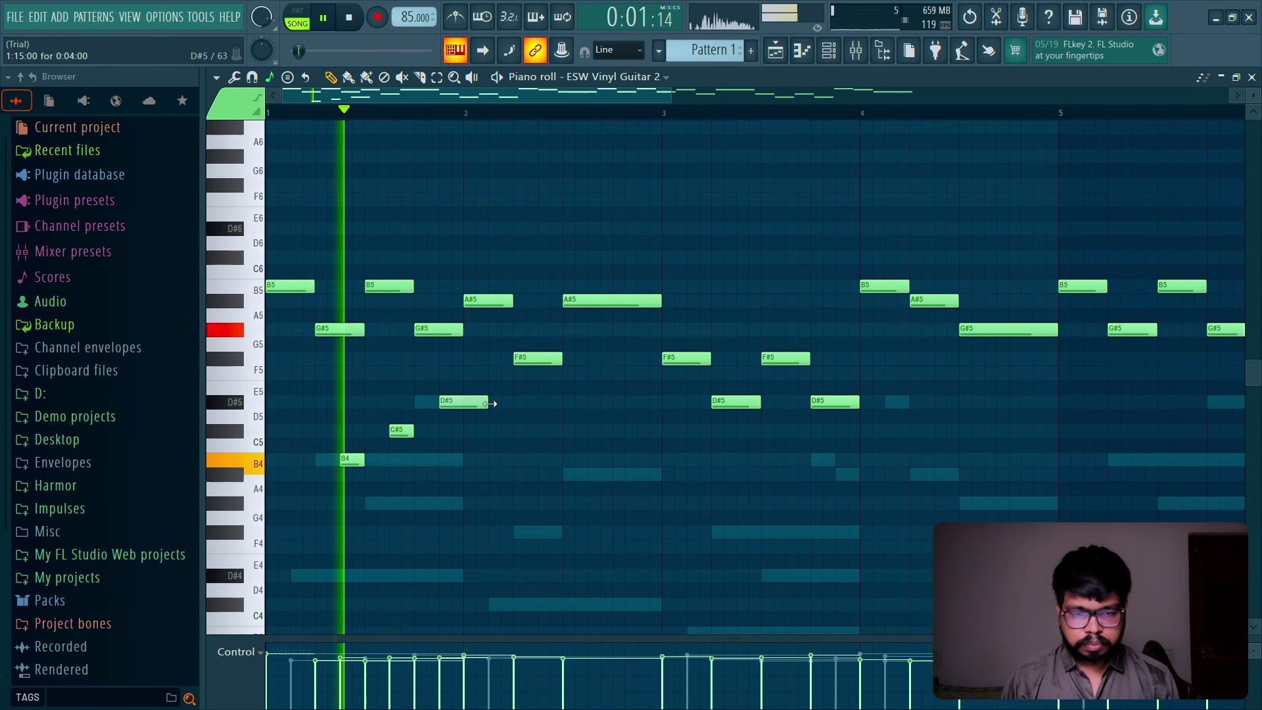
pyautogui.click(517, 432)
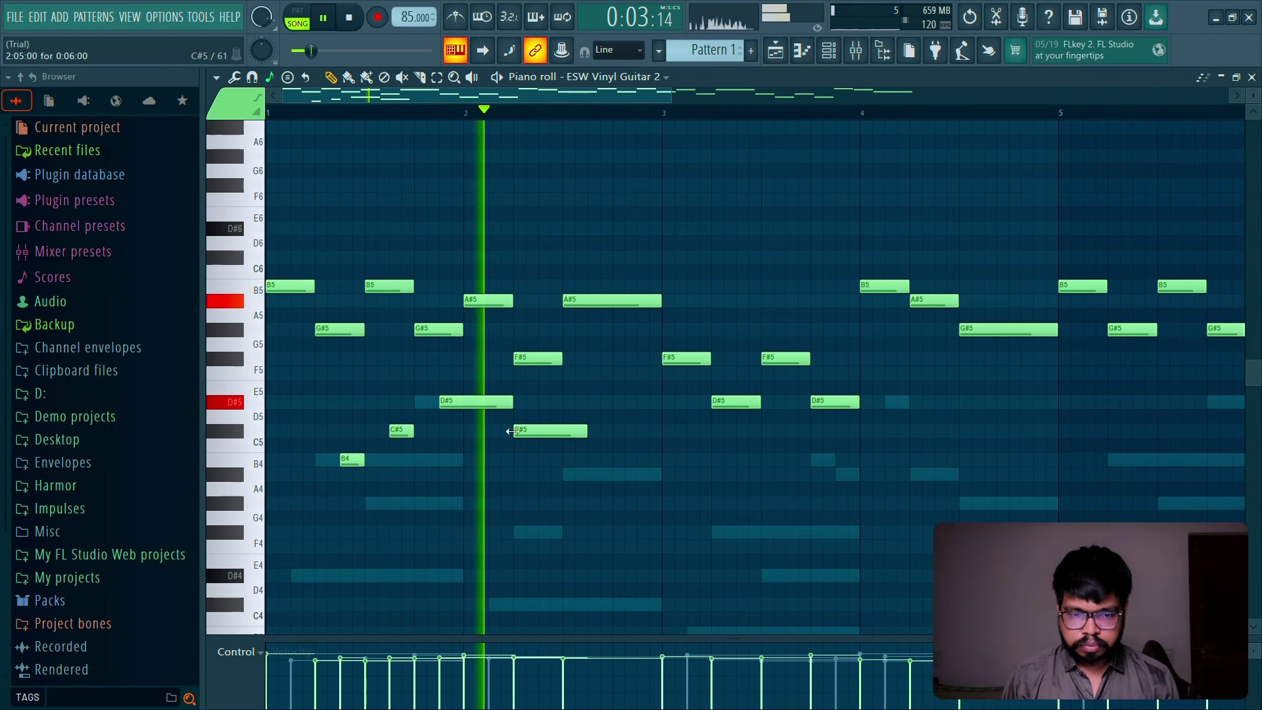
pyautogui.press('space')
pyautogui.press('space')
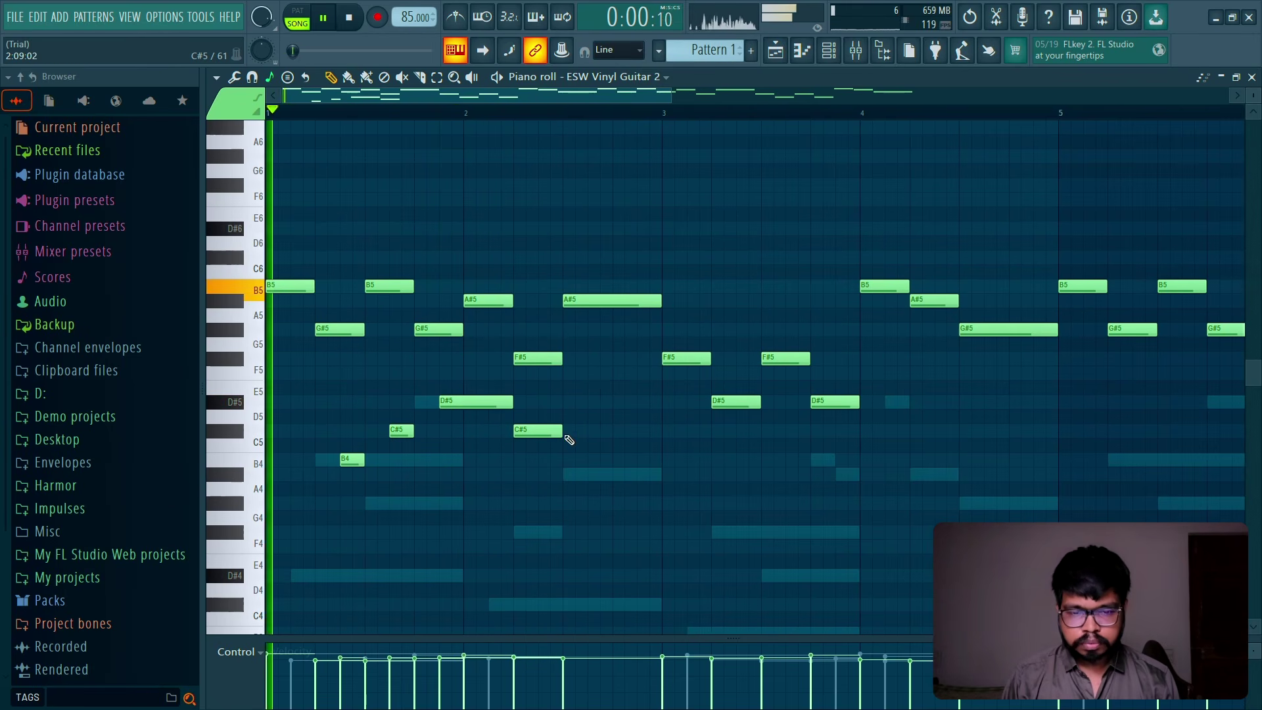
pyautogui.moveTo(561, 434); pyautogui.dragTo(523, 433)
pyautogui.click(491, 432)
pyautogui.rightClick(533, 432)
pyautogui.press('space')
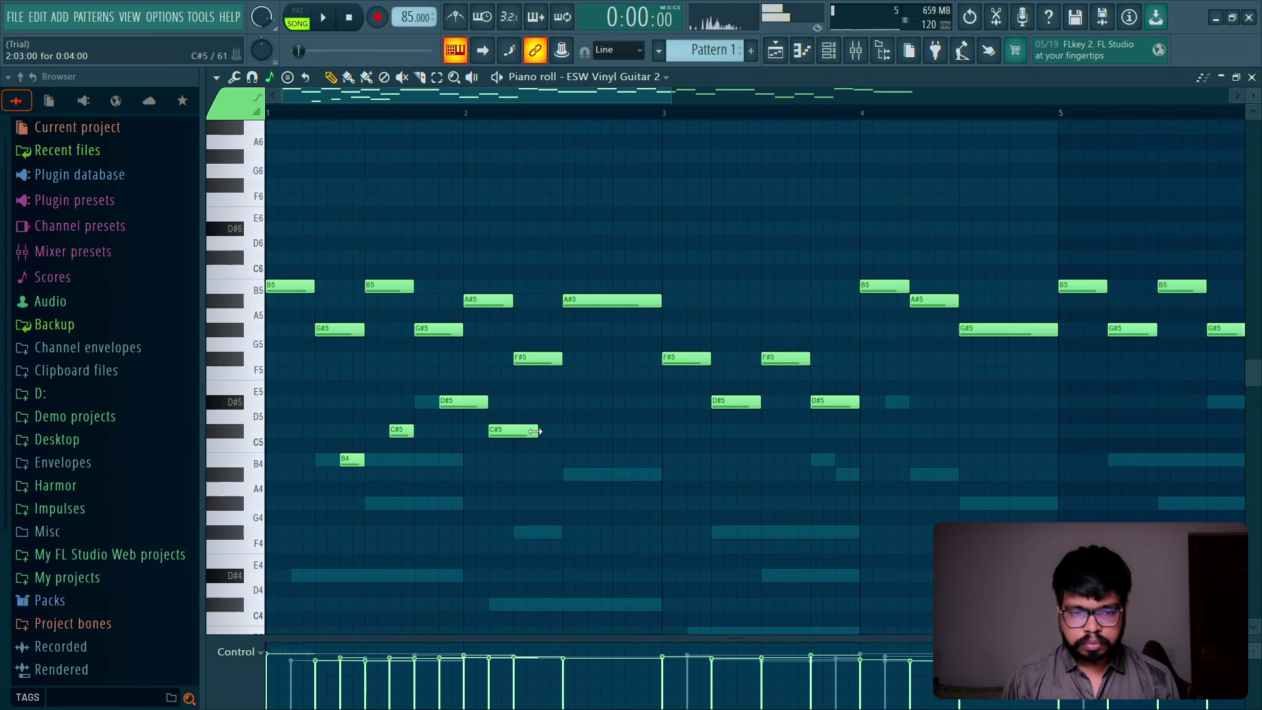
pyautogui.press('space')
pyautogui.press('space')
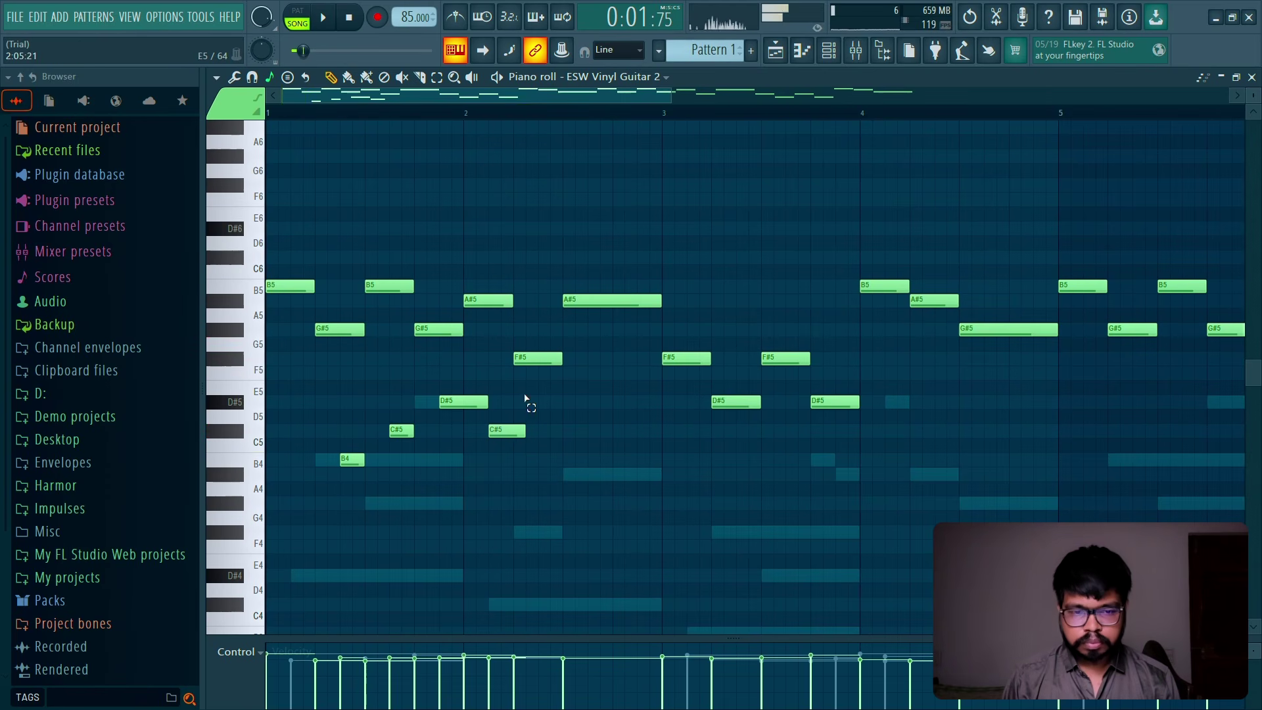
# Step: Try the four added notes two octaves higher and play them with the song
pyautogui.moveTo(524, 394); pyautogui.dragTo(375, 443)
pyautogui.hotkey('ctrl', 'Up')
pyautogui.hotkey('ctrl', 'Up')
pyautogui.scroll(2, 376, 444)
pyautogui.press('space')
pyautogui.press('space')
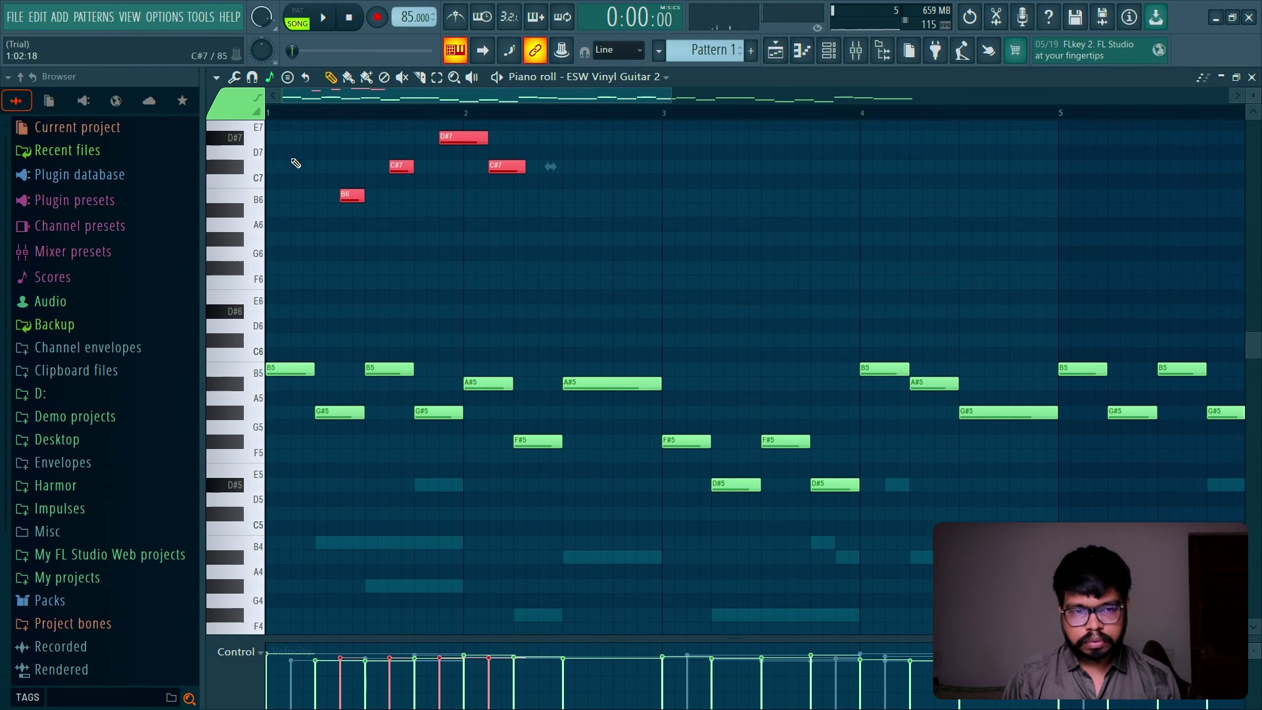
pyautogui.press('space')
# Step: Transpose the four added notes down three octaves, starting on B3, and listen to them with the melody
pyautogui.hotkey('ctrl', 'Down')
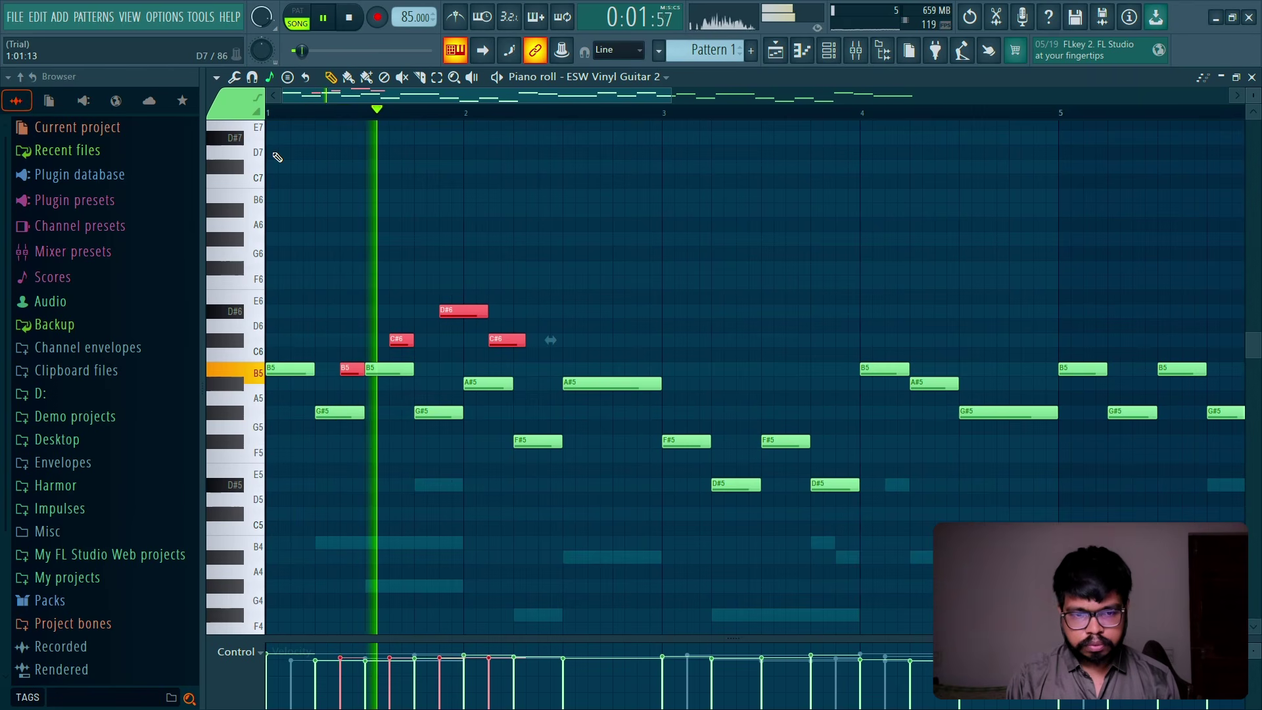
pyautogui.hotkey('ctrl', 'Down')
pyautogui.hotkey('ctrl', 'Down')
pyautogui.scroll(-2, 277, 157)
pyautogui.scroll(-1, 277, 157)
pyautogui.press('space')
pyautogui.press('space')
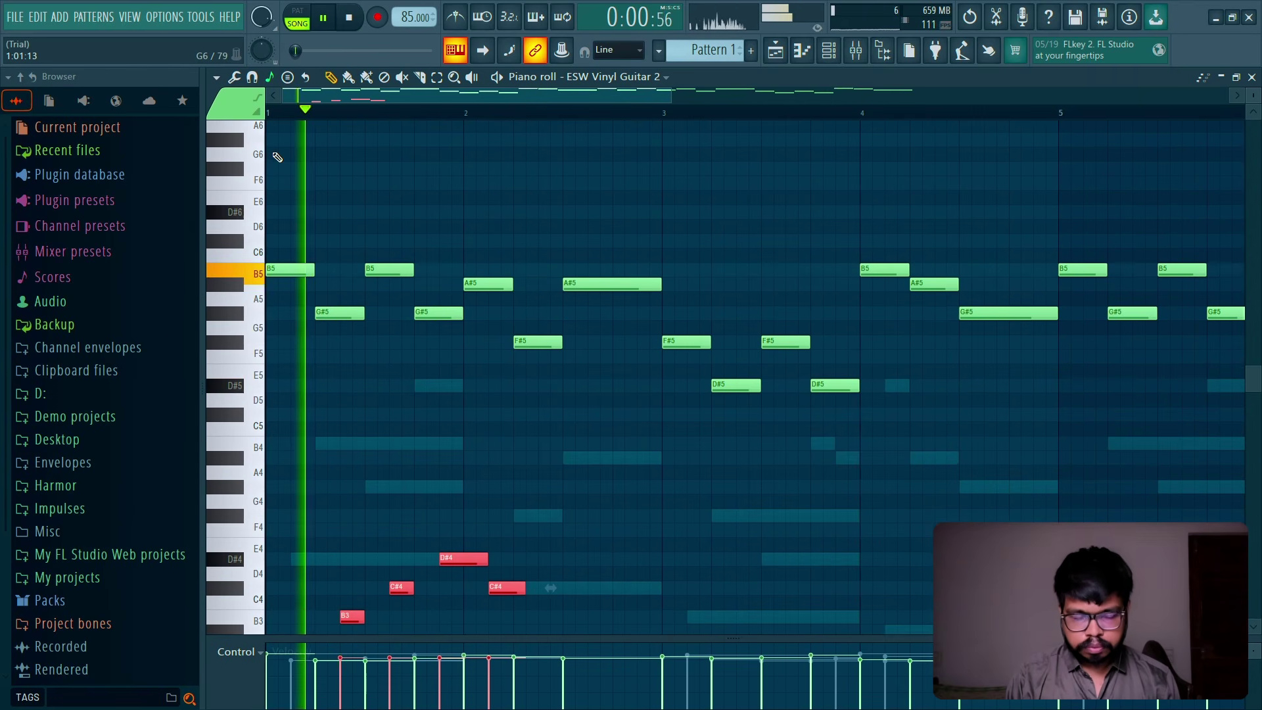
pyautogui.hotkey('ctrl', 'd')
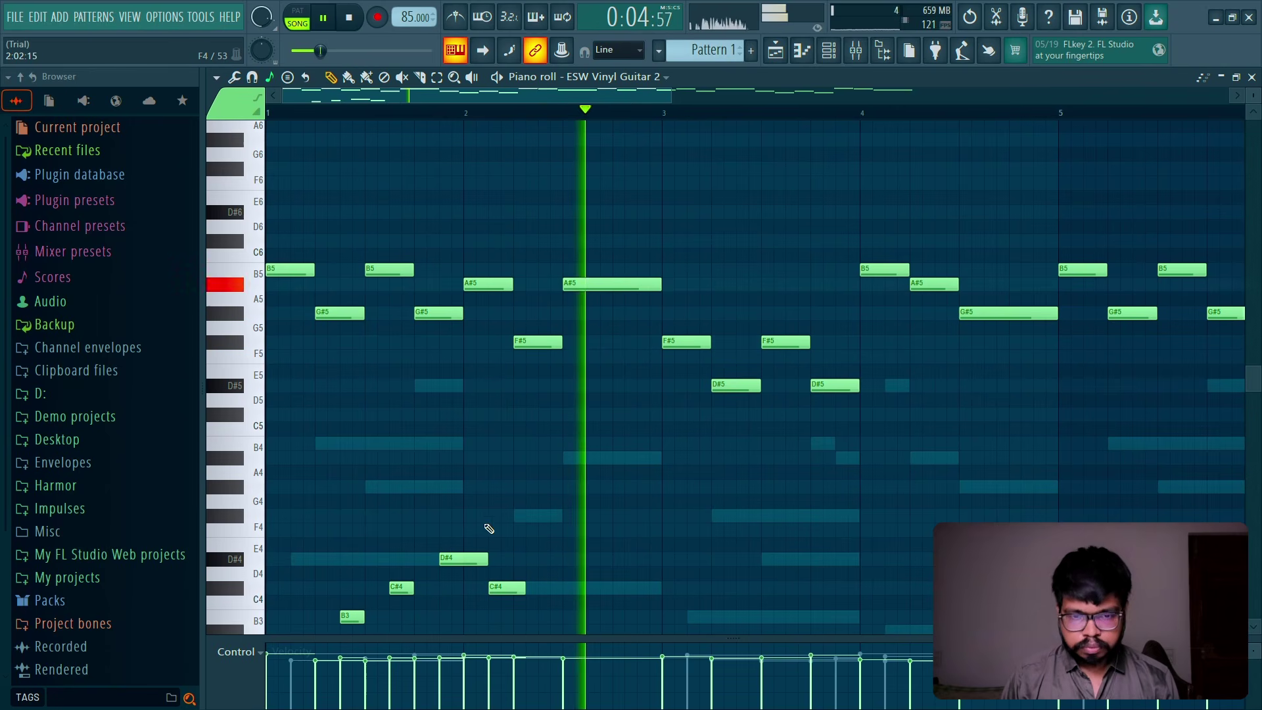
pyautogui.scroll(-1, 479, 519)
pyautogui.press('space')
pyautogui.press('space')
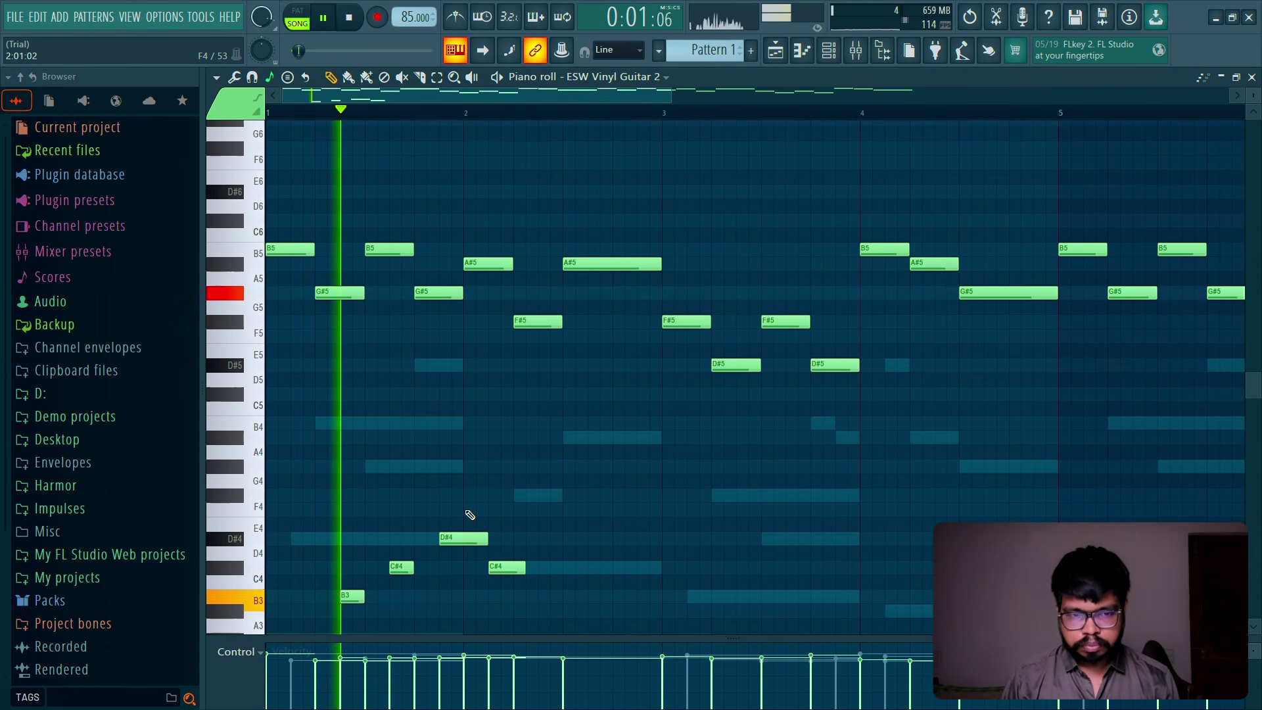
# Step: Delete the four added low notes from bars 1 and 2, keeping only the main melody
pyautogui.press('space')
pyautogui.rightClick(468, 538)
pyautogui.rightClick(495, 566)
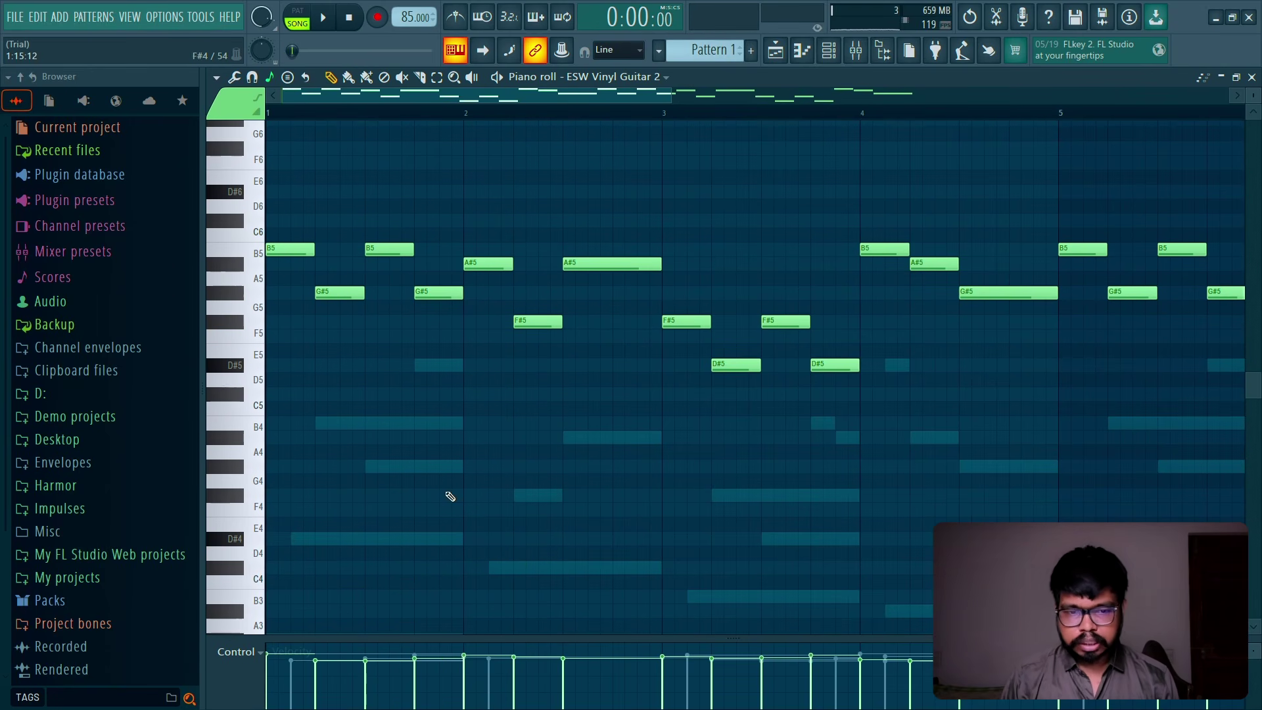
pyautogui.scroll(2, 460, 473)
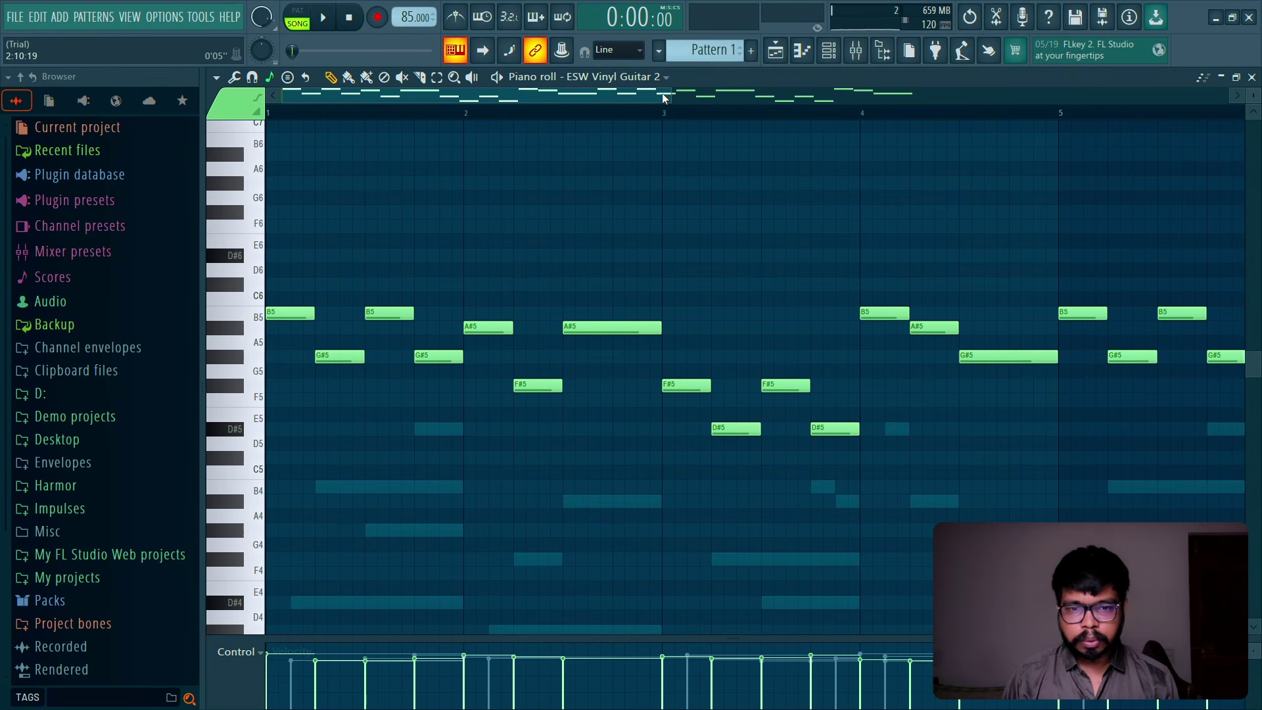
pyautogui.moveTo(662, 97); pyautogui.dragTo(984, 89)
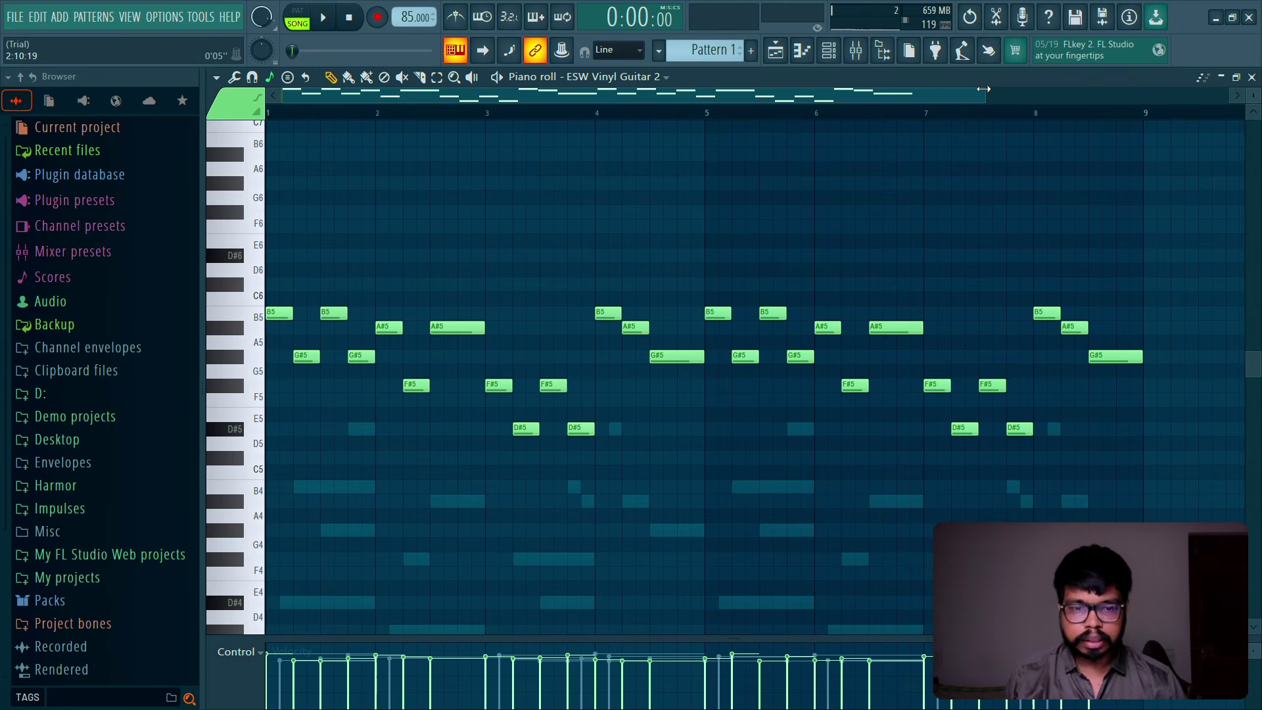
# Step: Solo the ESW Vinyl Guitar 2 channel and play the melody on its own
pyautogui.press('Escape')
pyautogui.rightClick(419, 335)
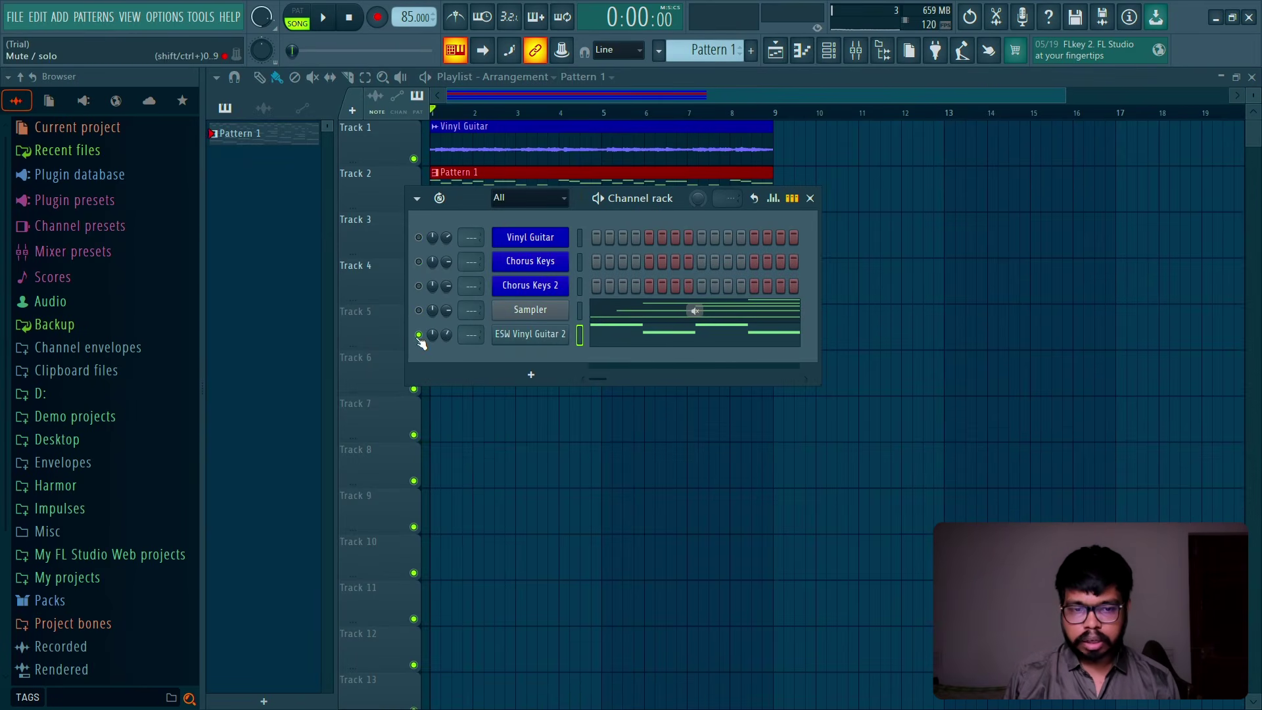
pyautogui.press('space')
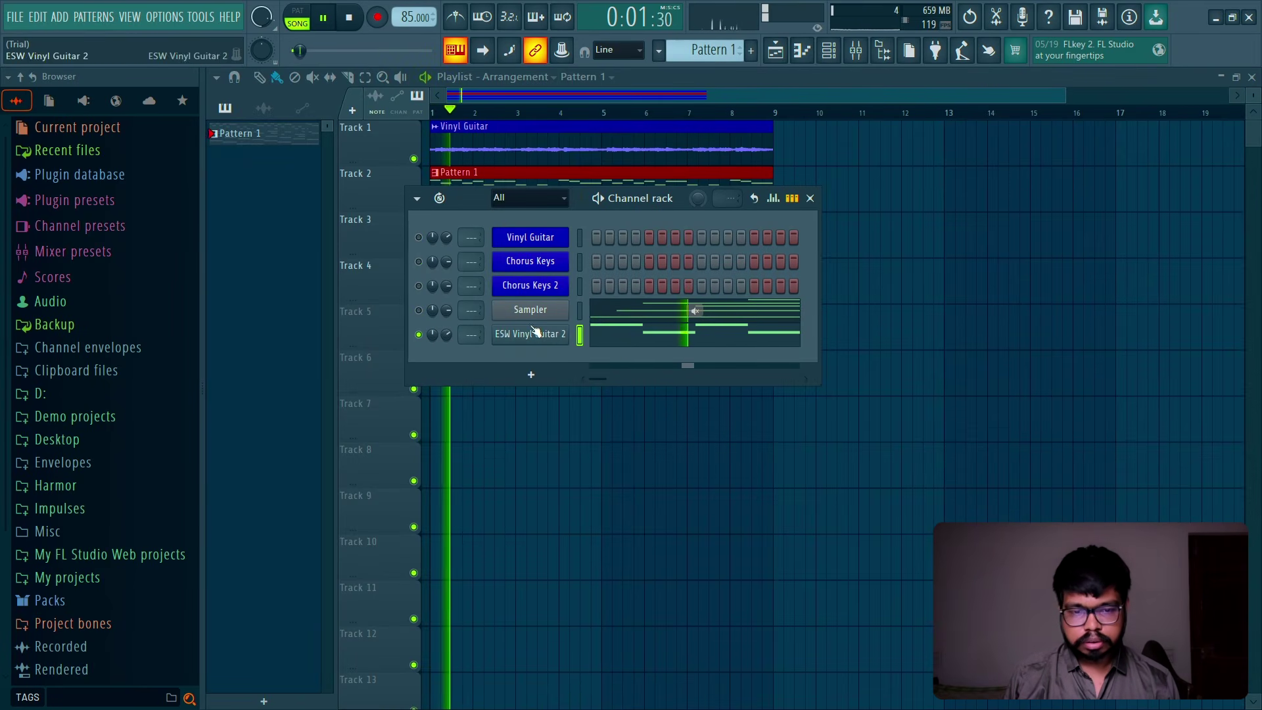
# Step: Transpose the entire eight-bar guitar melody down one octave and play it from the start
pyautogui.click(614, 342)
pyautogui.press('space')
pyautogui.press('space')
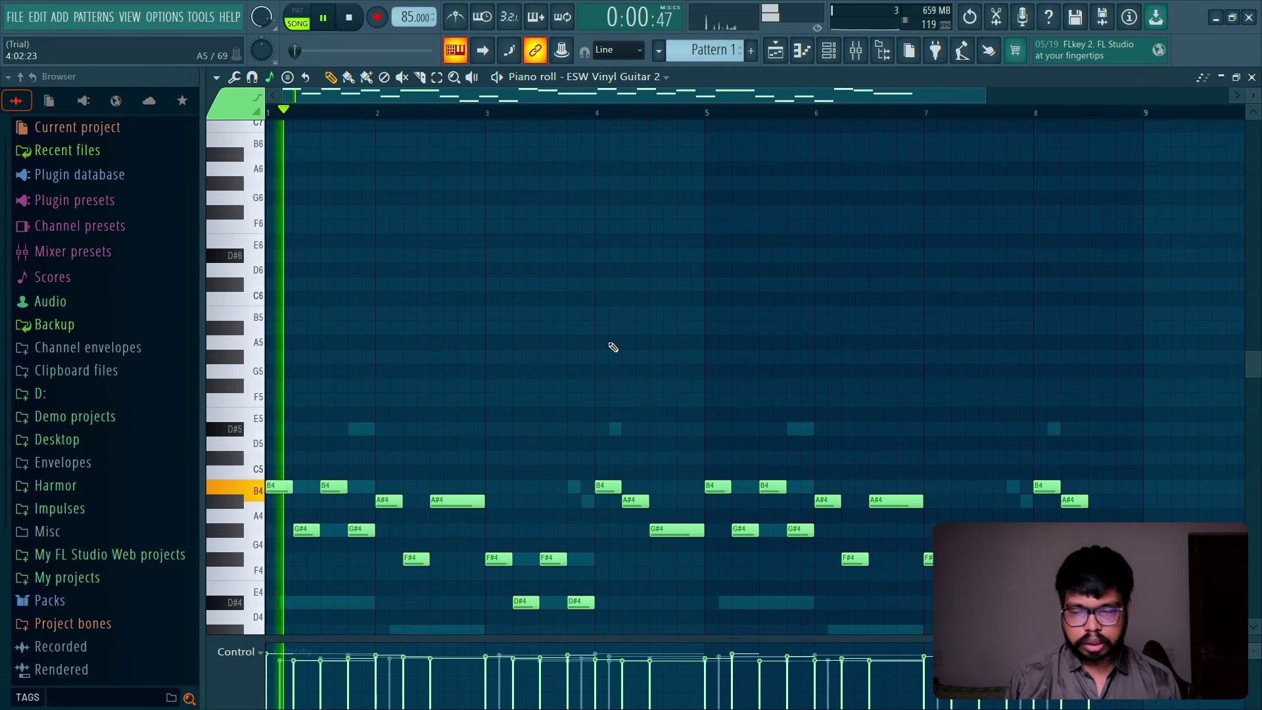
pyautogui.press('F7')
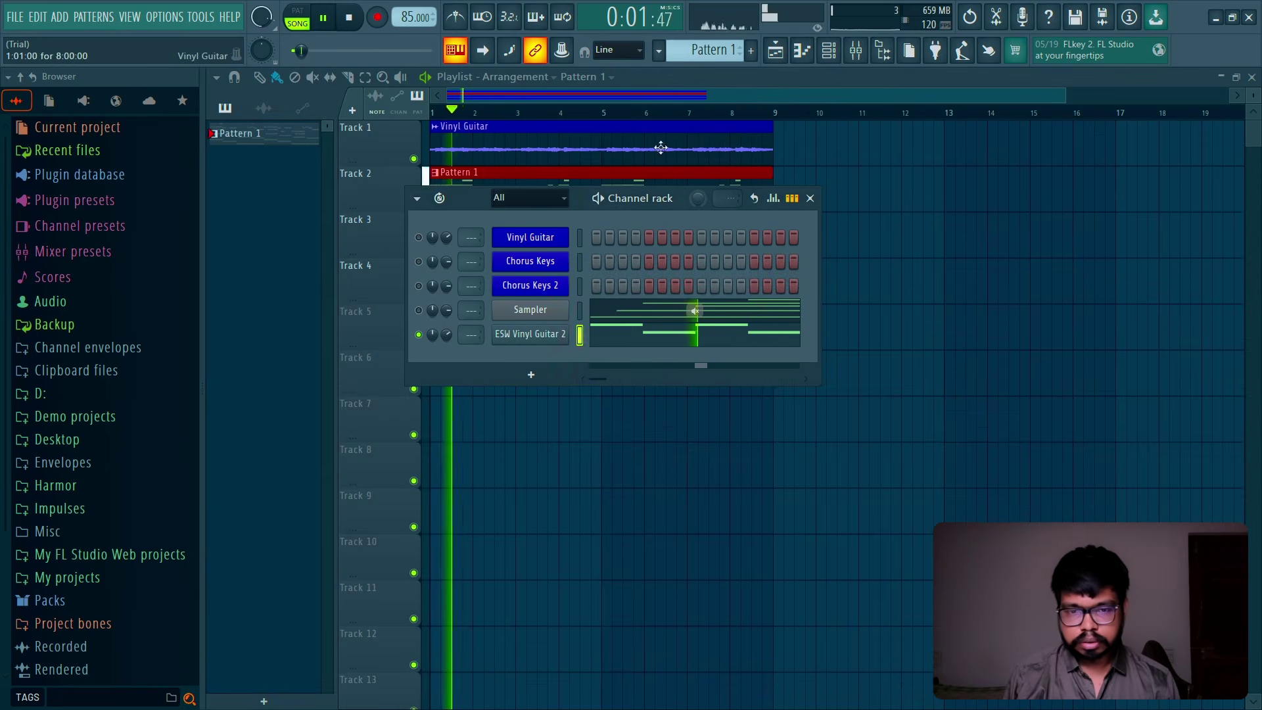
# Step: Raise the Plate Reverb mix in the Vinyl Guitar 2 effects and set its decay to 2.1 s
pyautogui.click(526, 332)
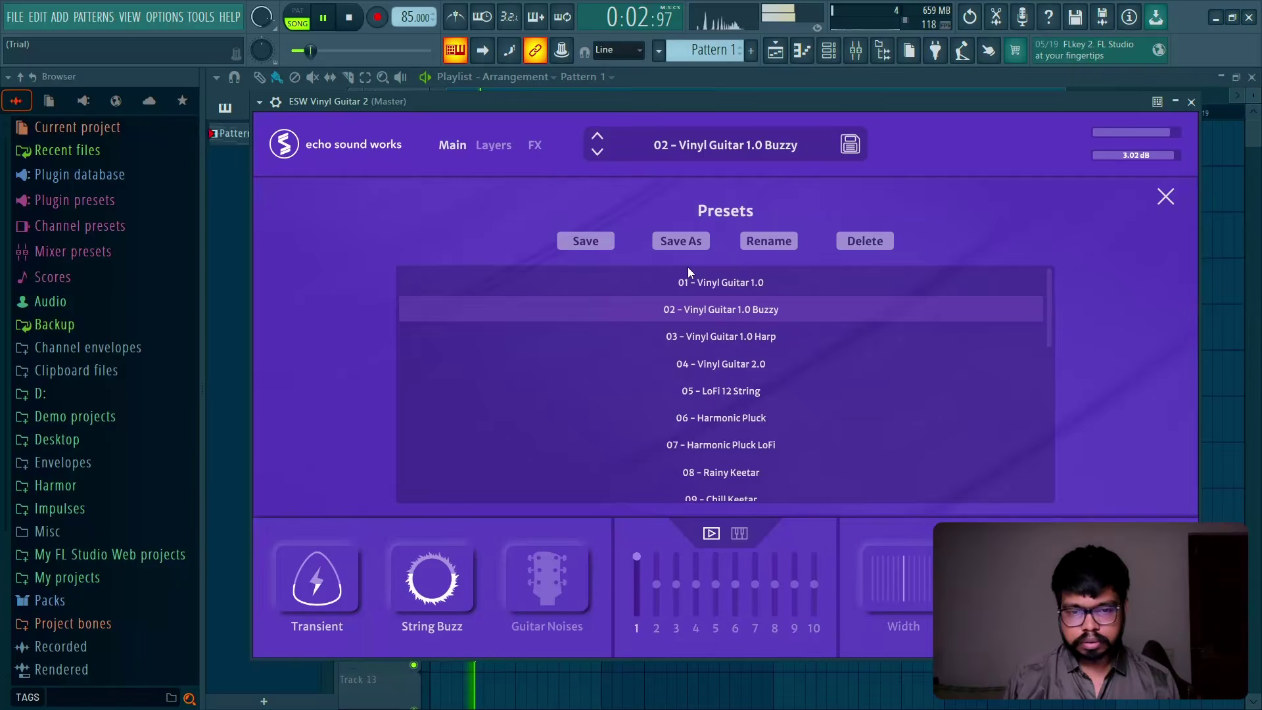
pyautogui.click(534, 145)
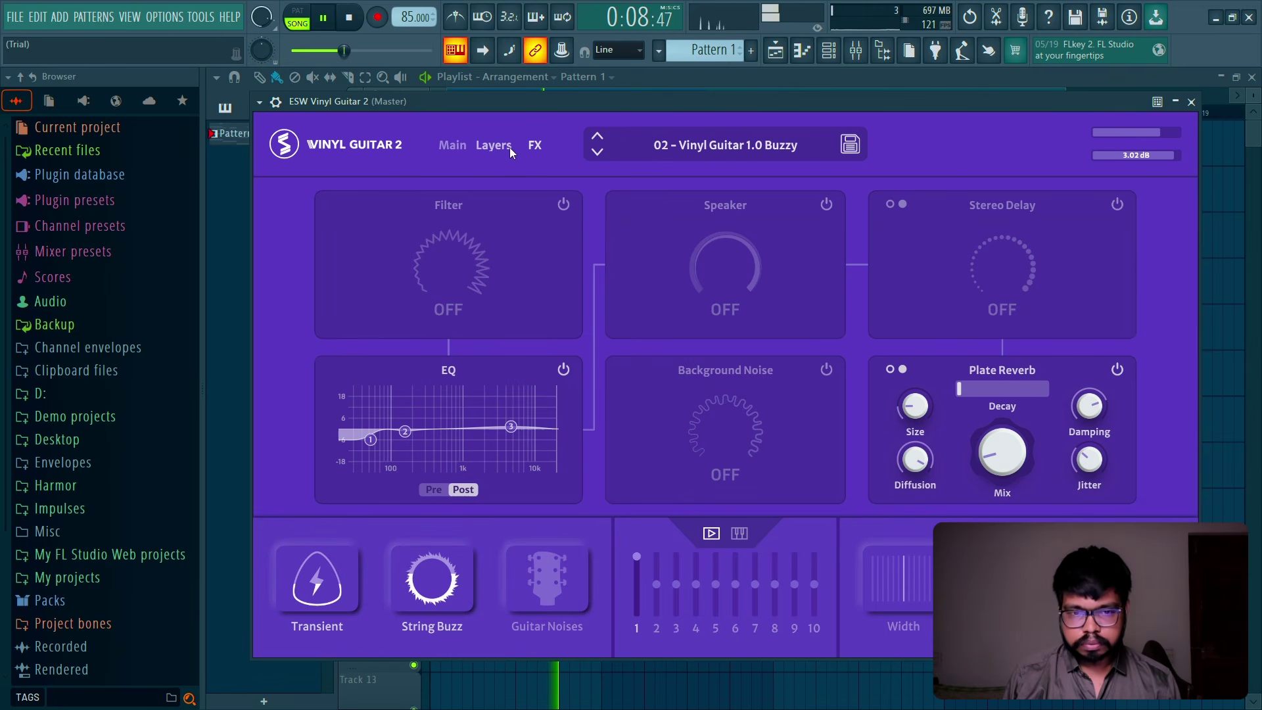
pyautogui.moveTo(997, 450); pyautogui.dragTo(968, 392)
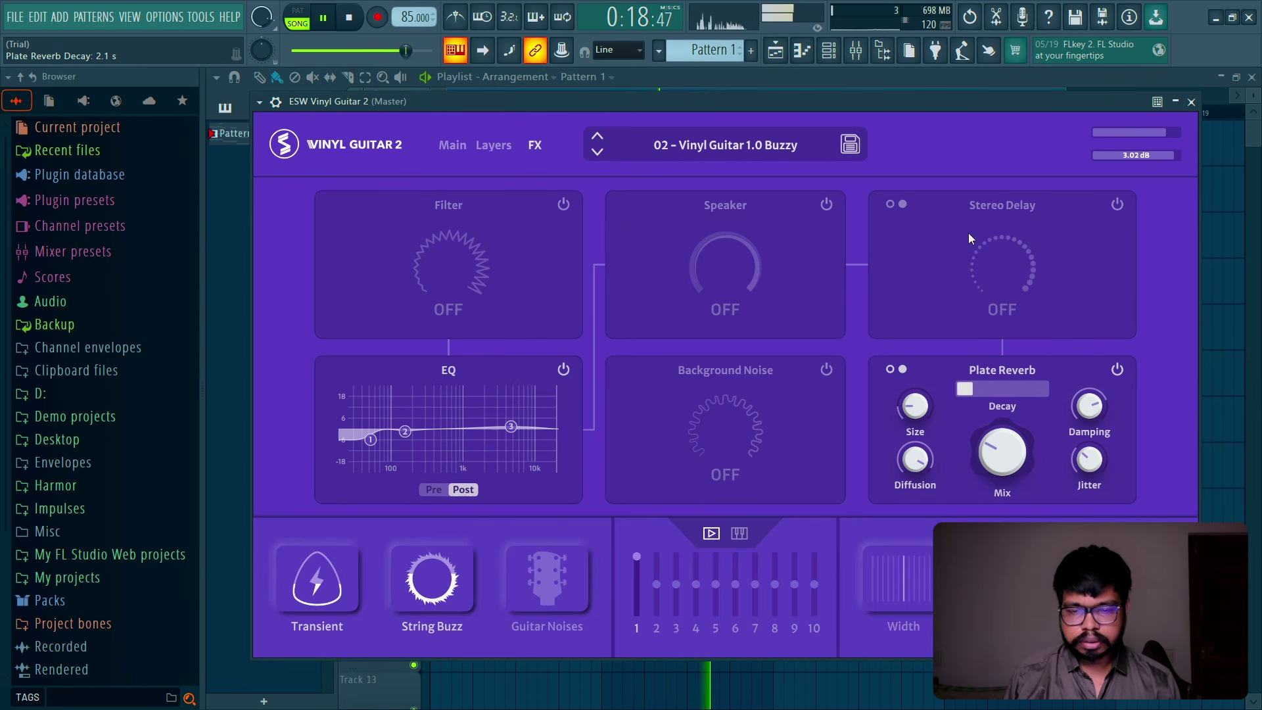
# Step: Enable Background Noise with the Vinyl B sound, setting Lofi to 0.76 and its pitch to 2.0 st
pyautogui.click(826, 369)
pyautogui.click(751, 387)
pyautogui.click(752, 500)
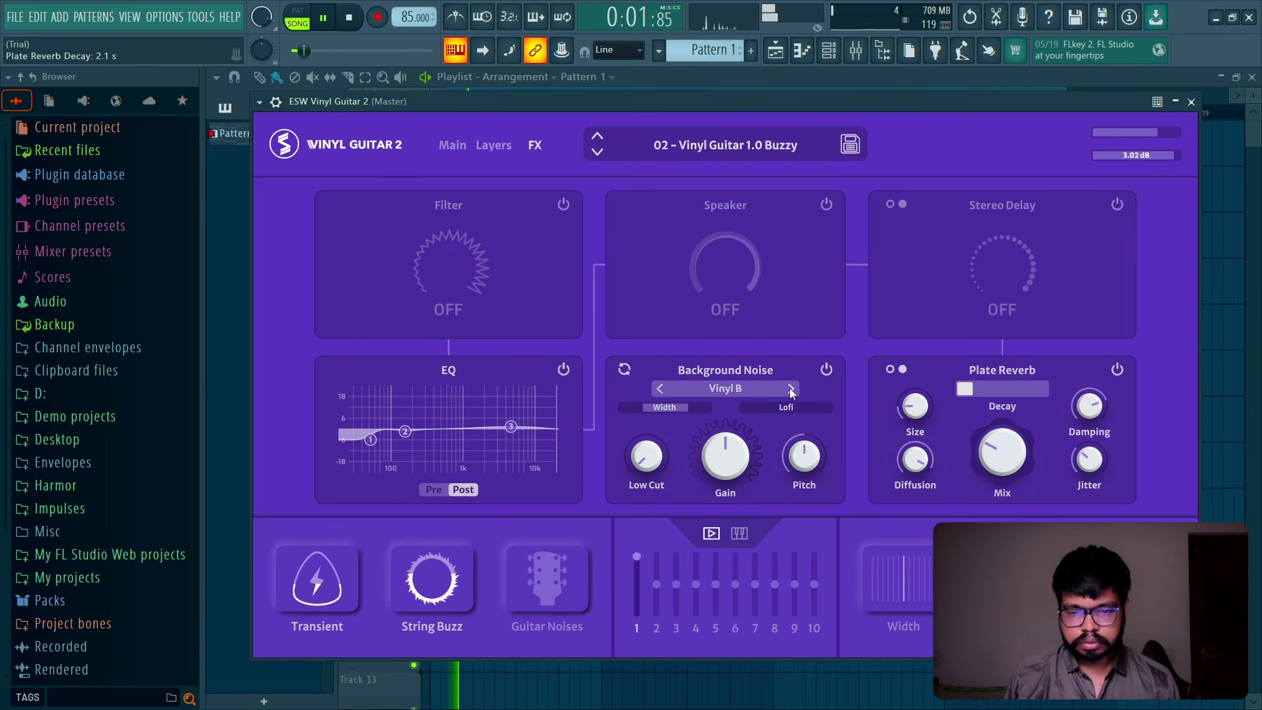
pyautogui.moveTo(803, 450); pyautogui.dragTo(807, 430)
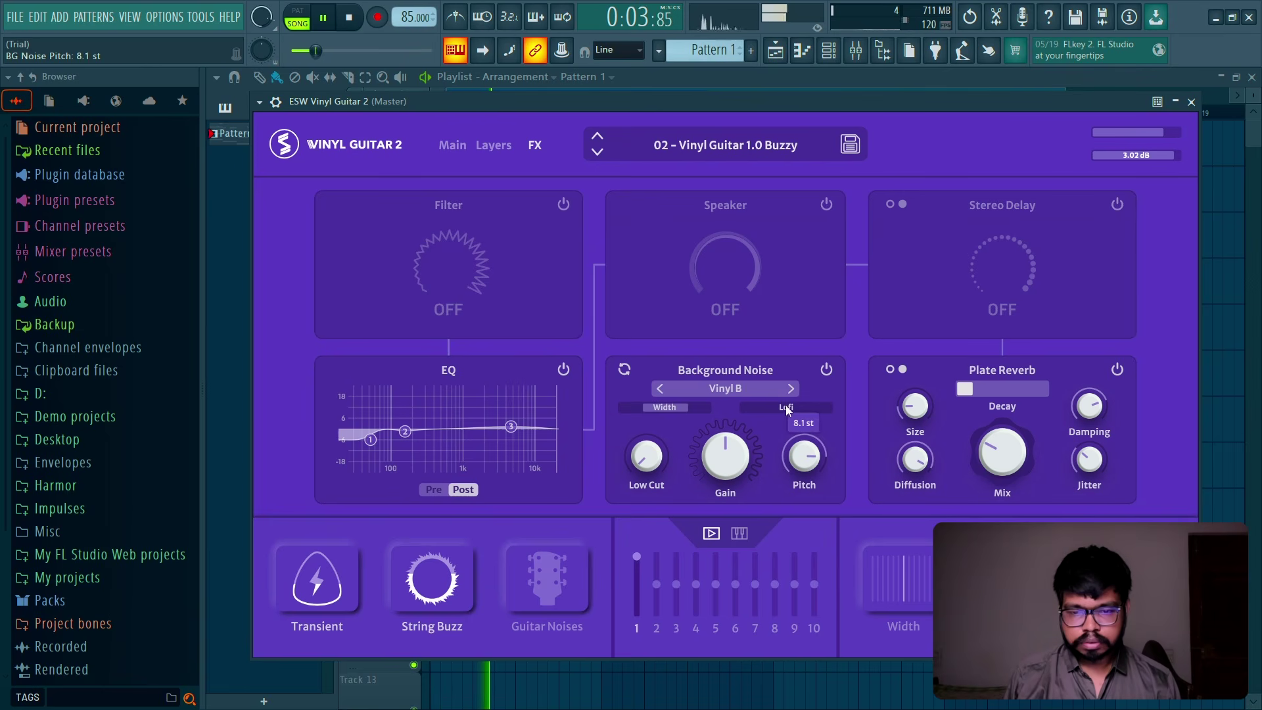
pyautogui.click(781, 408)
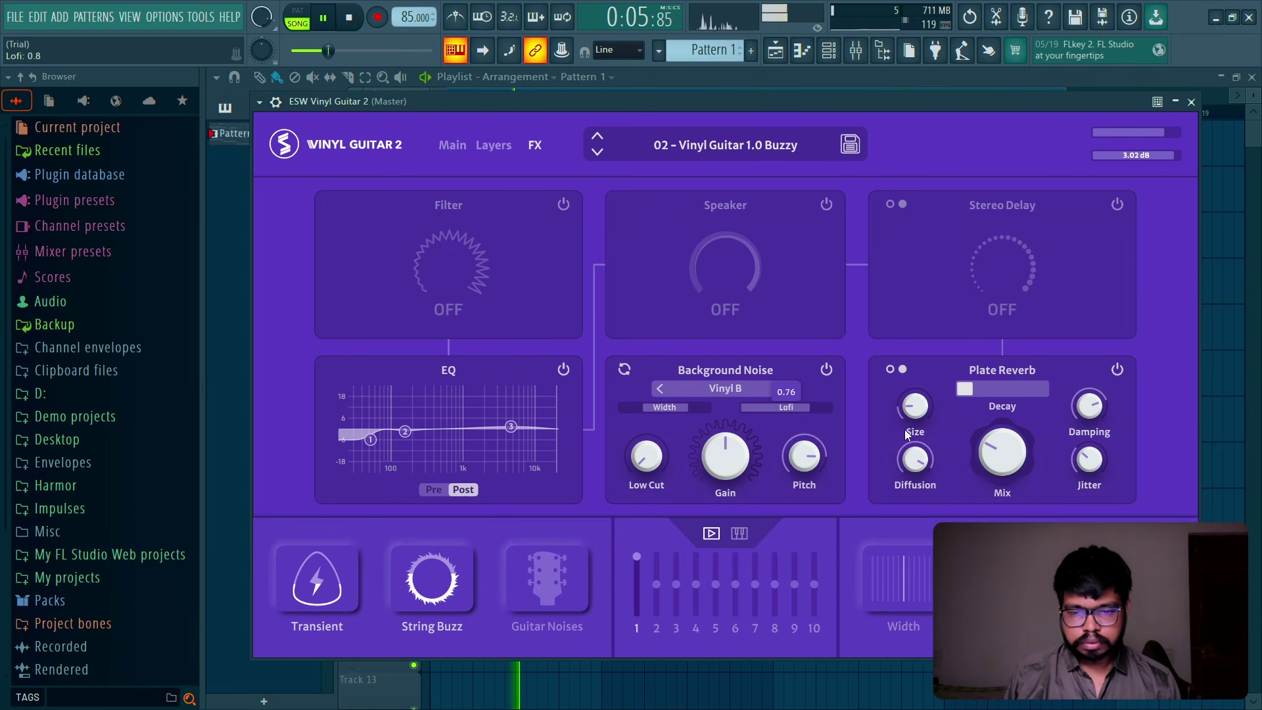
pyautogui.moveTo(804, 456); pyautogui.dragTo(805, 493)
pyautogui.scroll(-5, 802, 486)
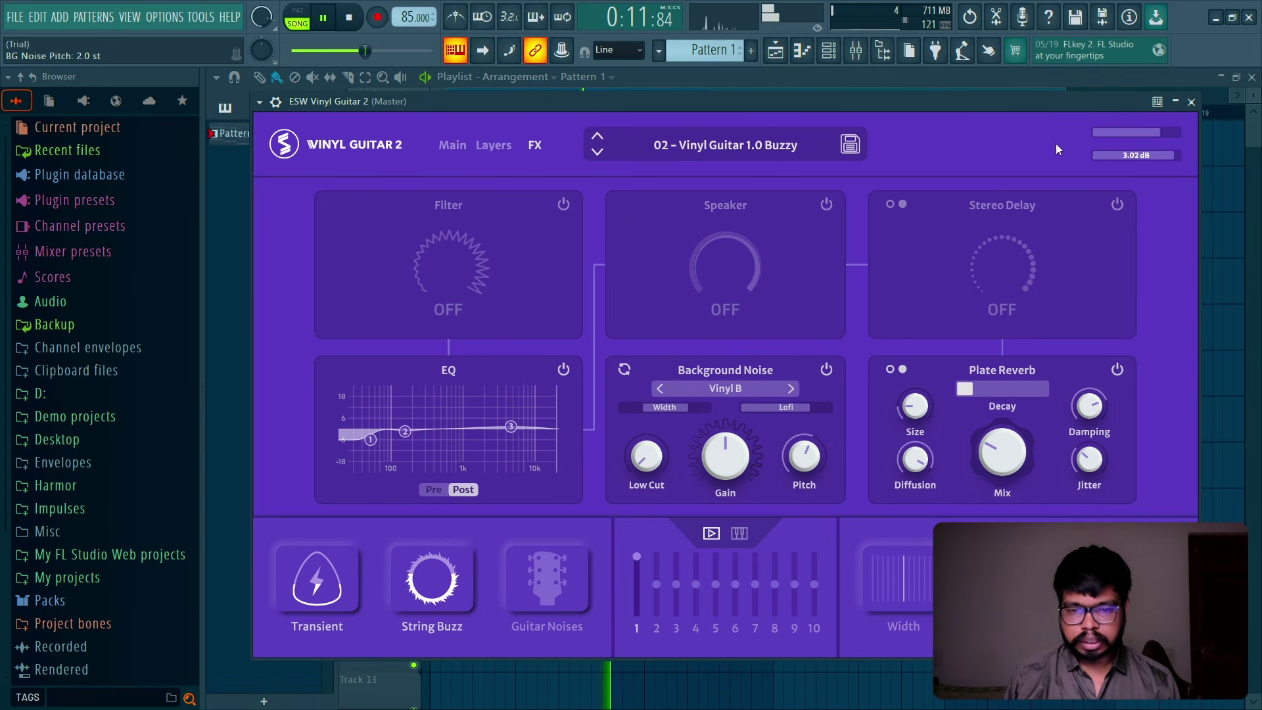
# Step: Stop playback and render the master mixer track for the full song as a 32-bit float stereo audio clip
pyautogui.click(349, 17)
pyautogui.click(1191, 102)
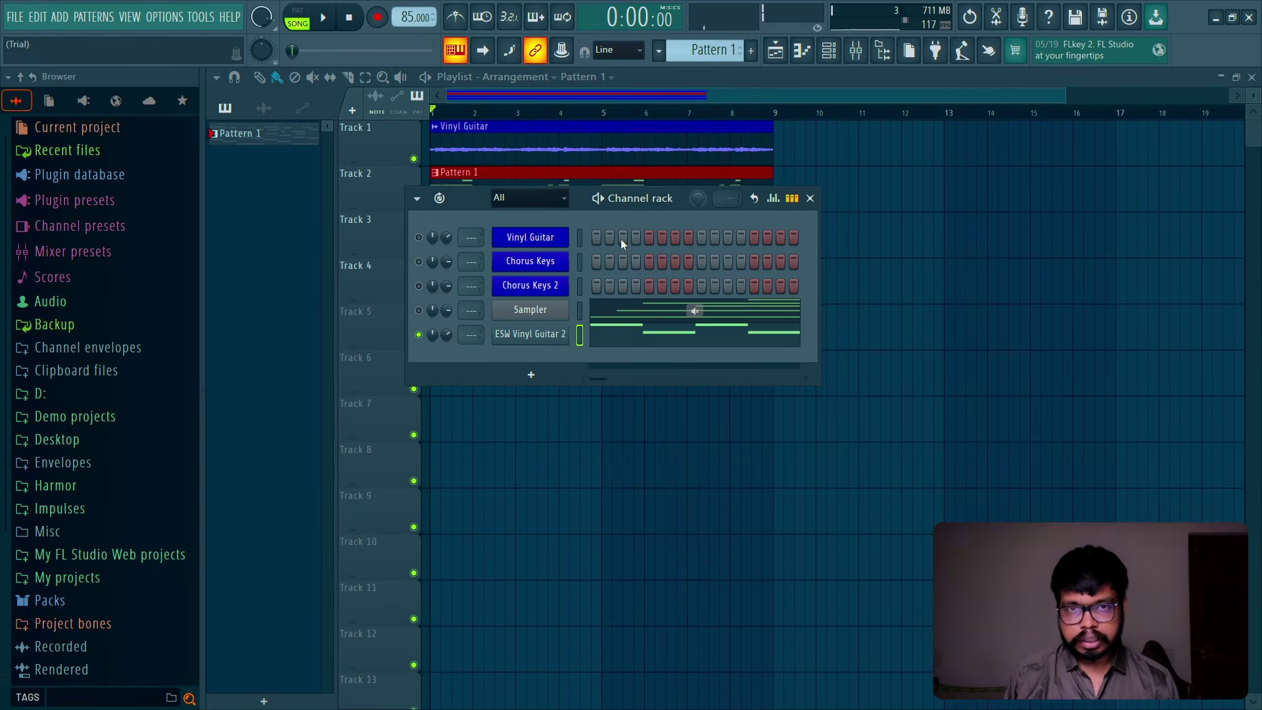
pyautogui.click(856, 50)
pyautogui.hotkey('alt', 'r')
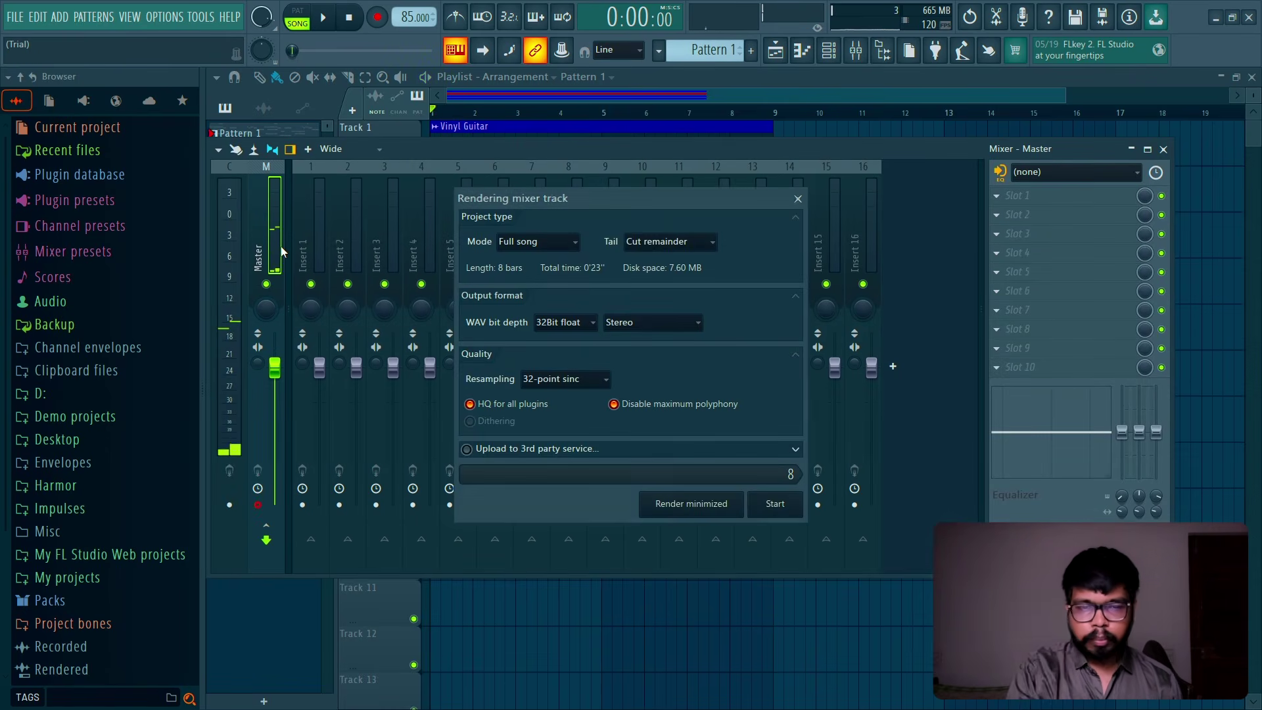
pyautogui.press('Return')
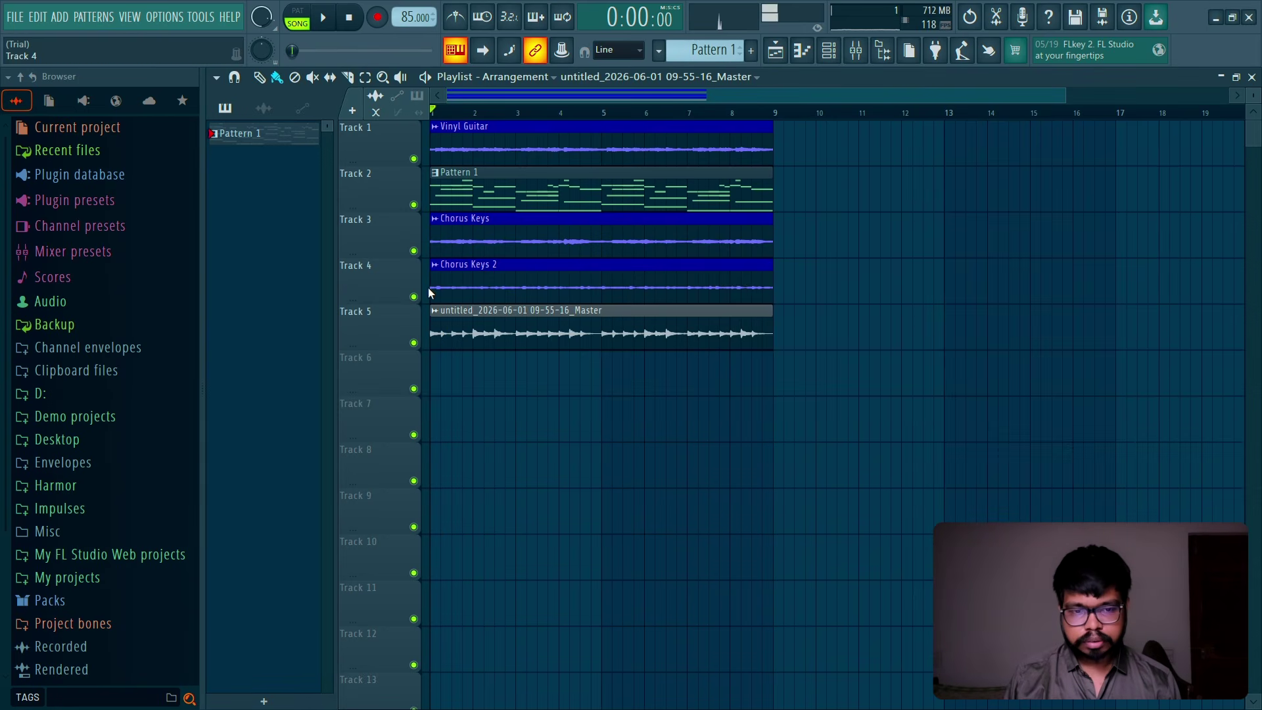
# Step: Rename the newly rendered audio clip on Track 5 as Guitar Melody and colour it blue
pyautogui.rightClick(436, 319)
pyautogui.click(490, 378)
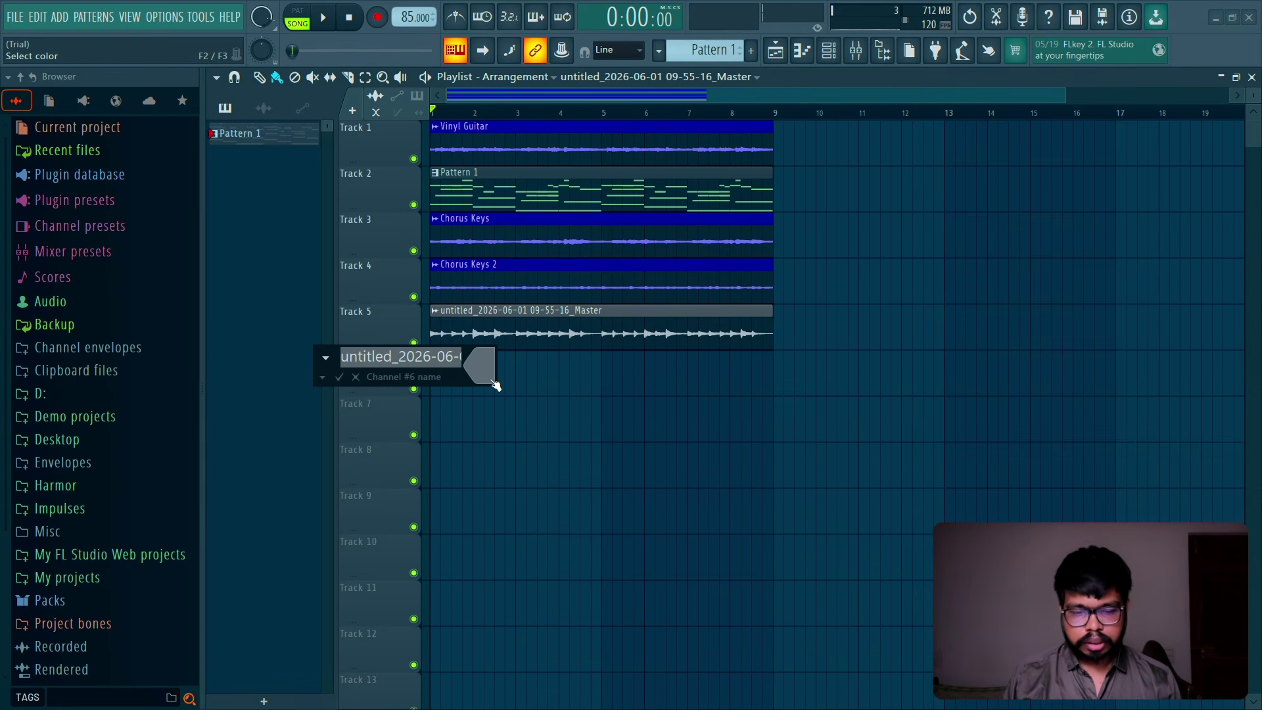
pyautogui.write('Guitar Melody')
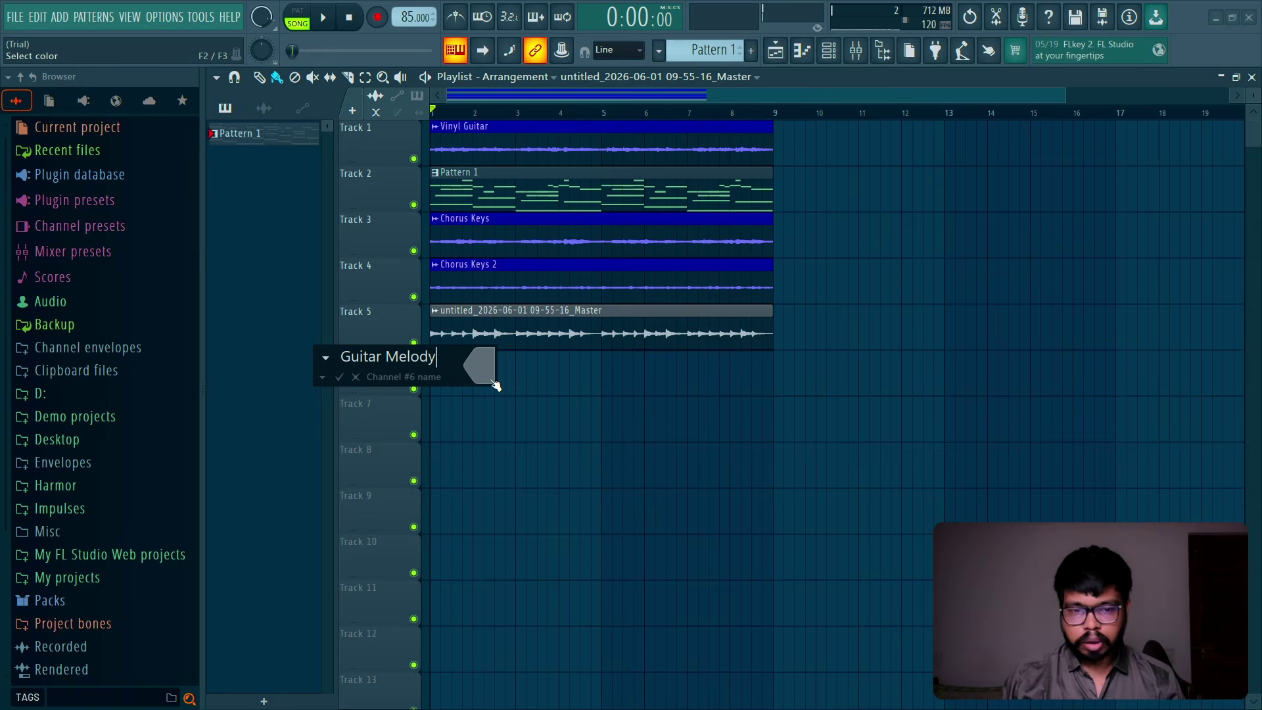
pyautogui.click(494, 383)
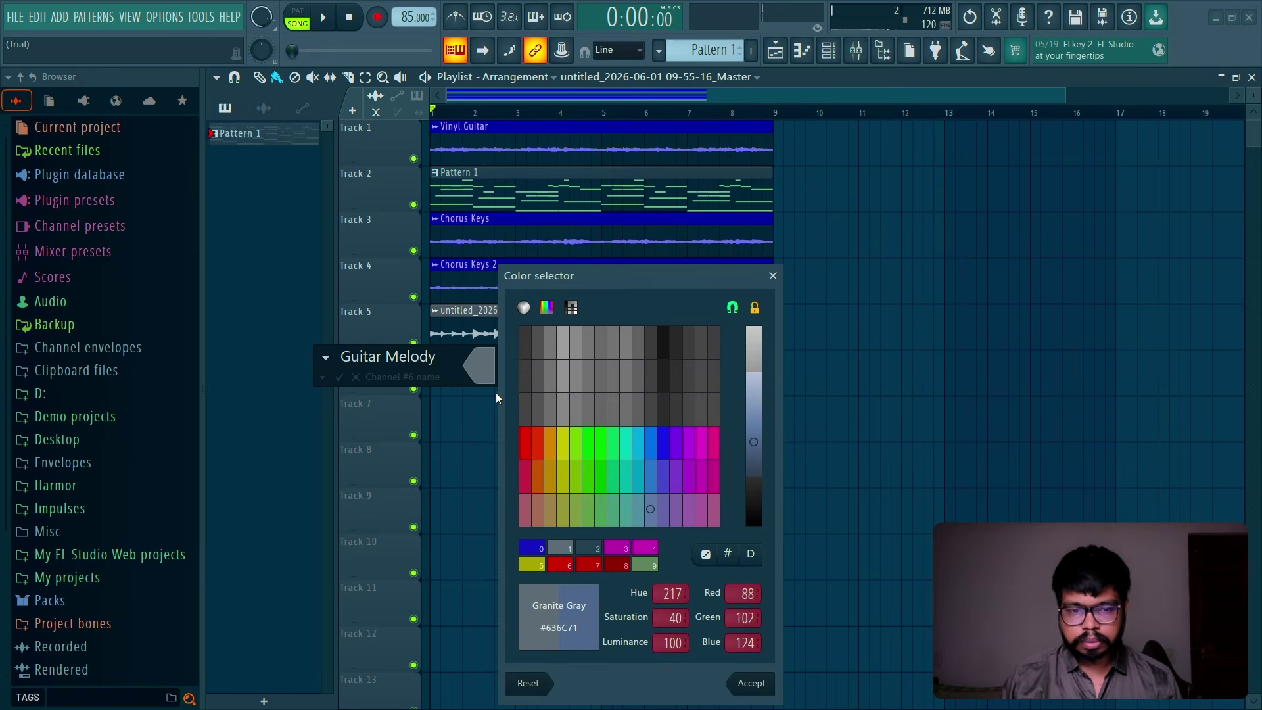
pyautogui.click(675, 440)
pyautogui.press('Return')
pyautogui.press('Return')
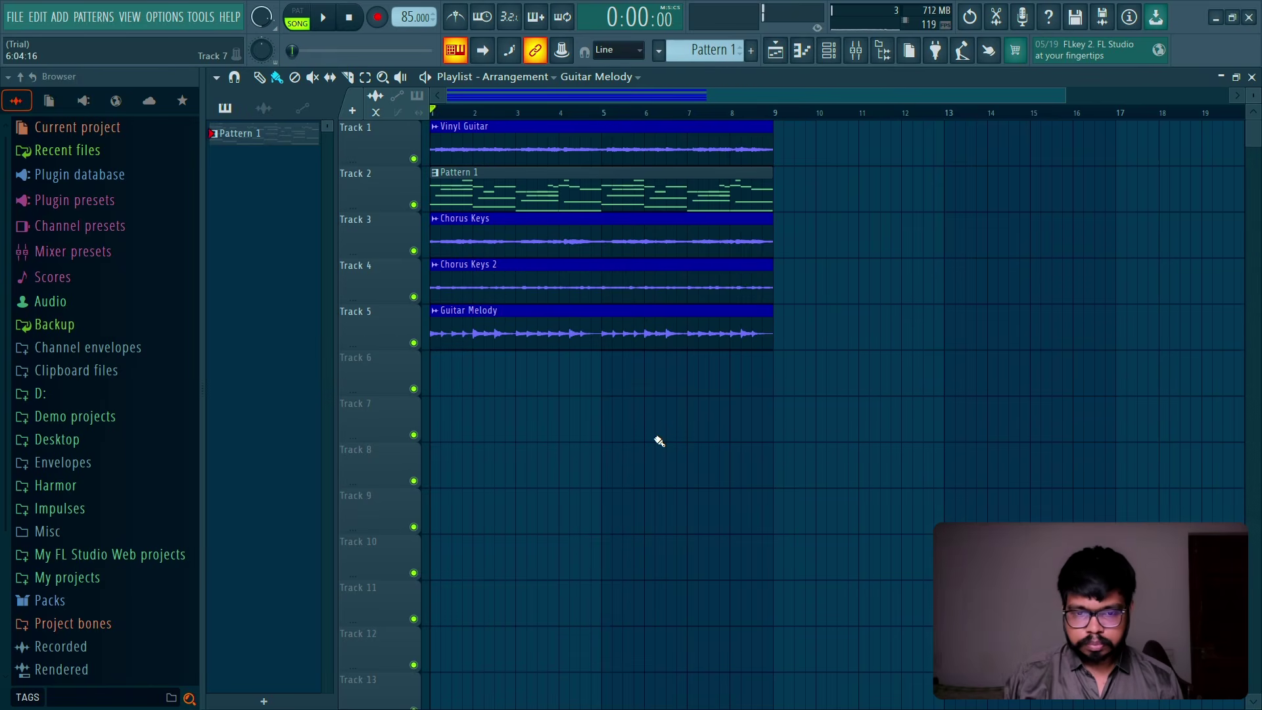
# Step: Switch playback to pattern mode and add the Close Grand preset from the Keyboard instruments pack as a new channel
pyautogui.click(829, 50)
pyautogui.click(297, 18)
pyautogui.click(808, 197)
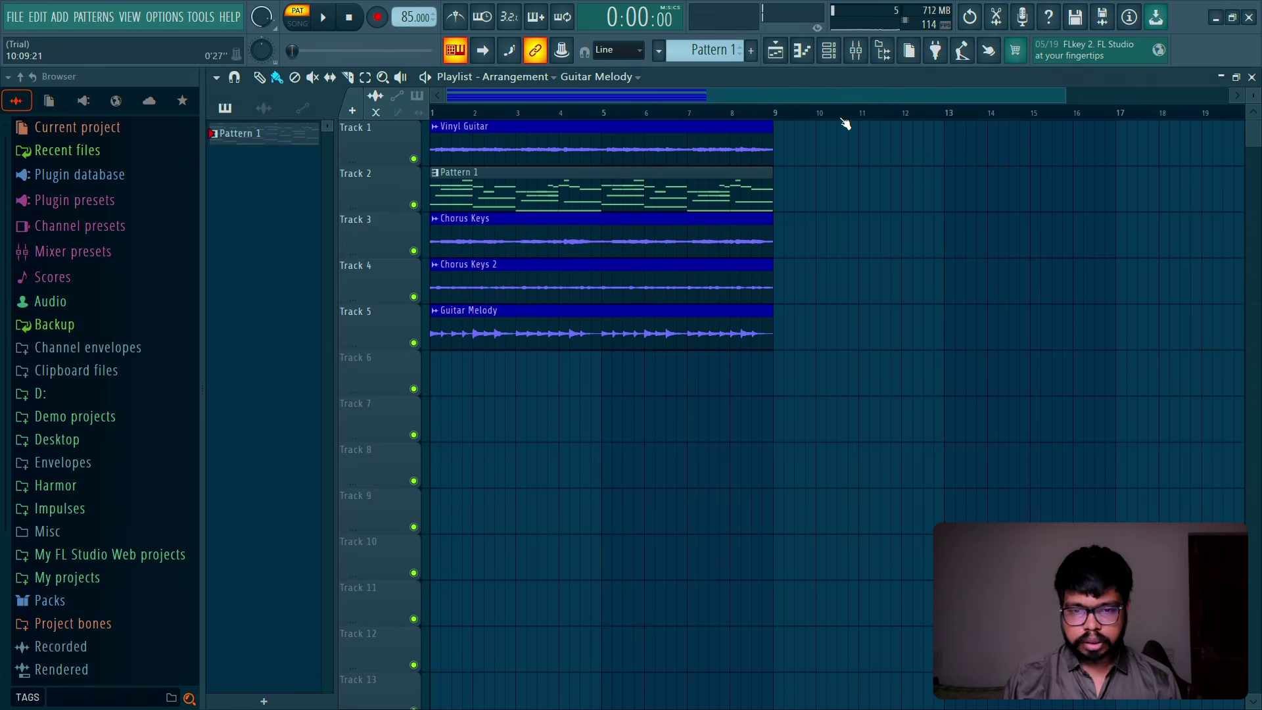
pyautogui.click(828, 50)
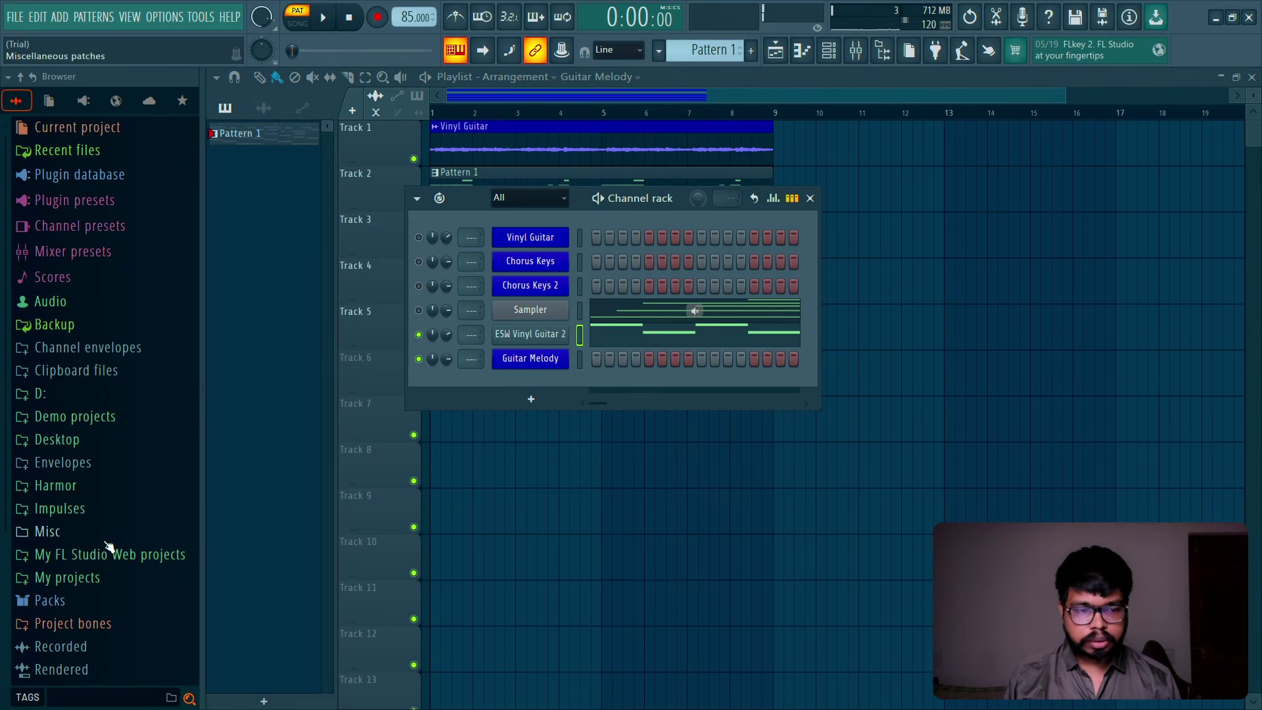
pyautogui.click(158, 600)
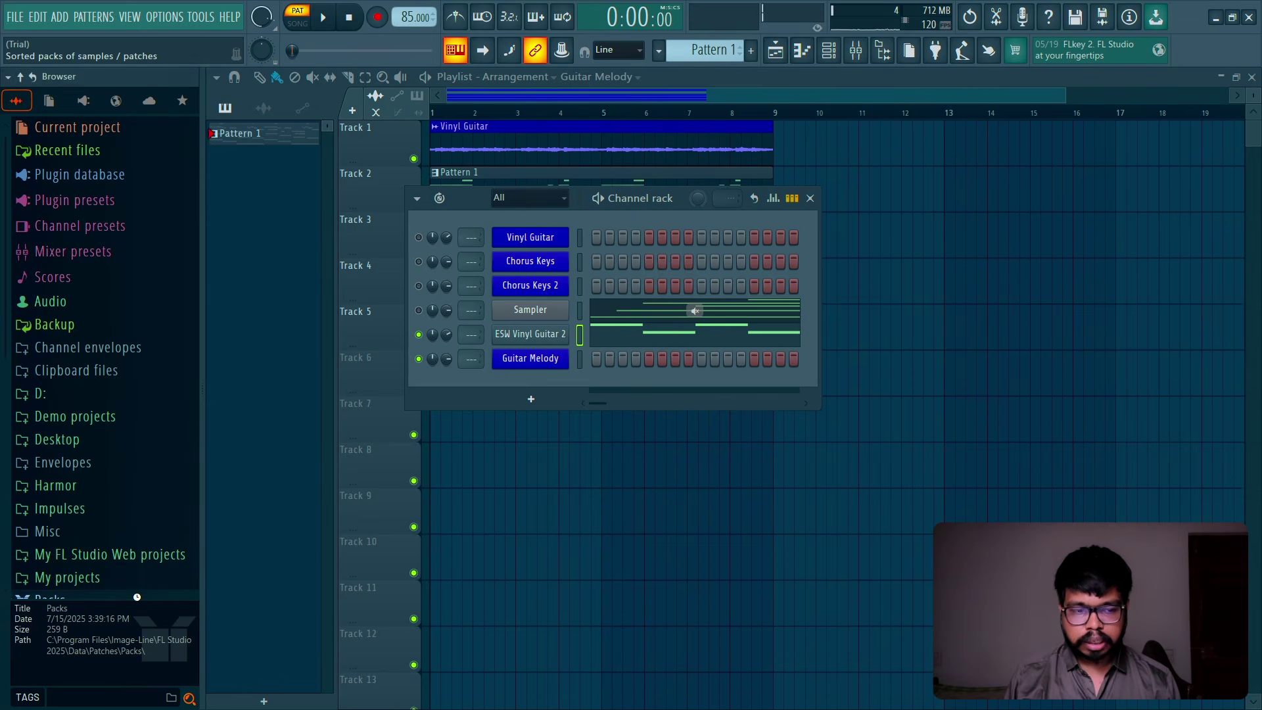
pyautogui.click(147, 327)
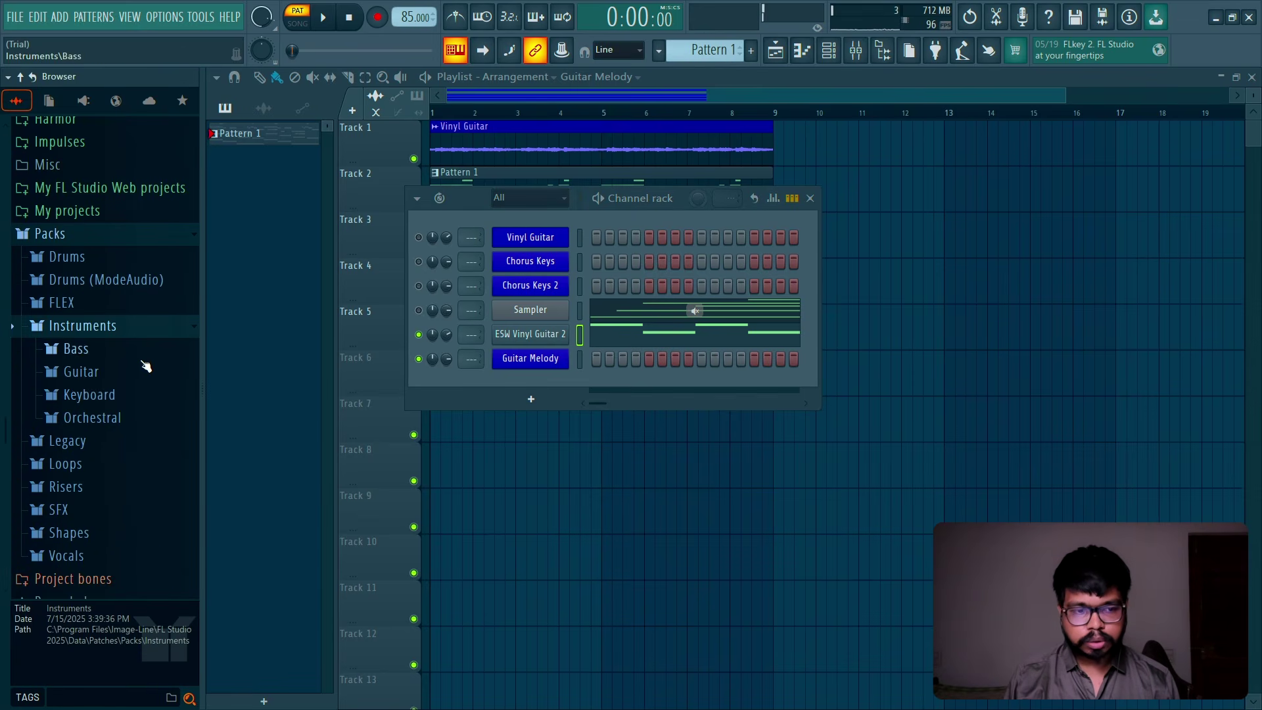
pyautogui.click(145, 395)
pyautogui.moveTo(141, 419); pyautogui.dragTo(655, 426)
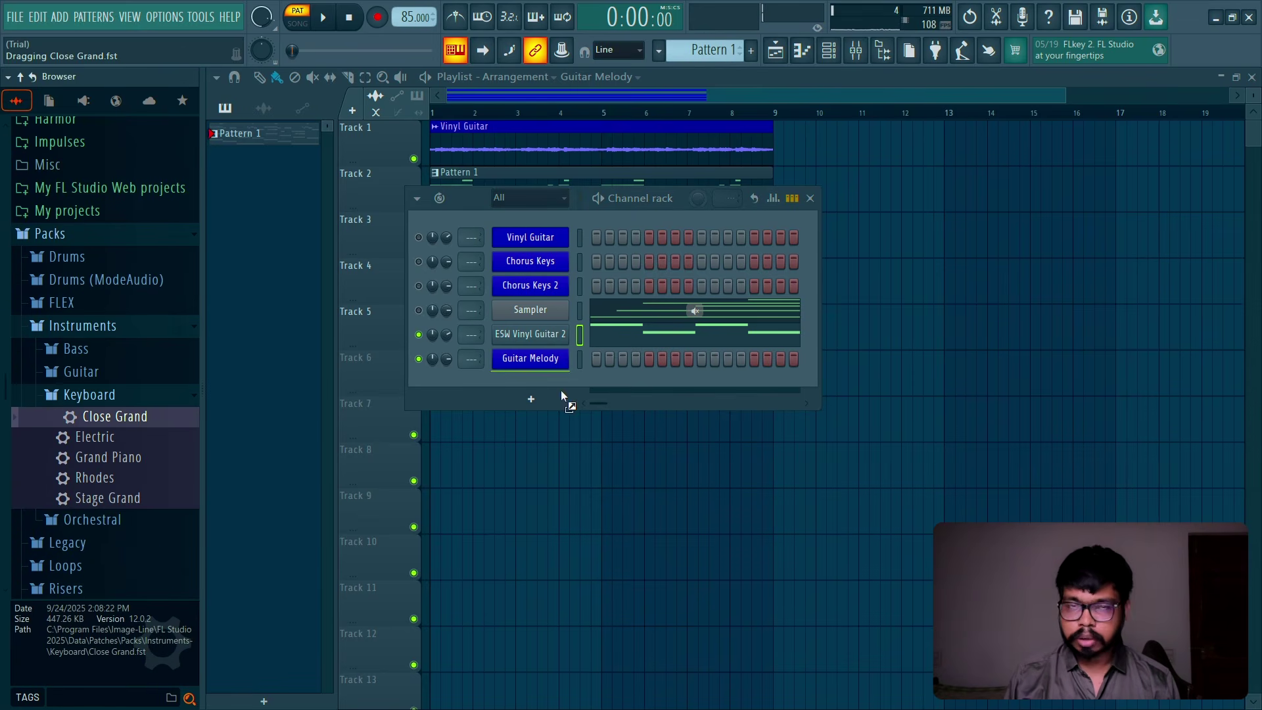
pyautogui.moveTo(562, 395); pyautogui.dragTo(561, 388)
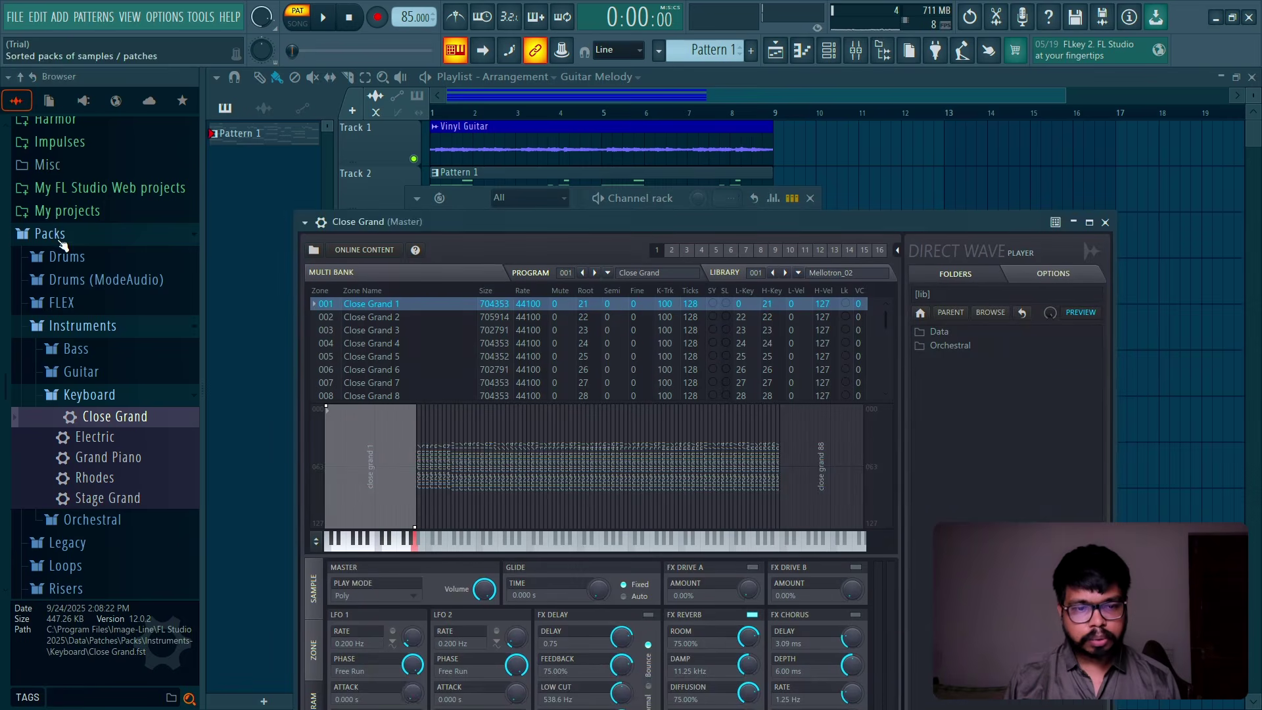
pyautogui.click(57, 238)
pyautogui.click(1088, 223)
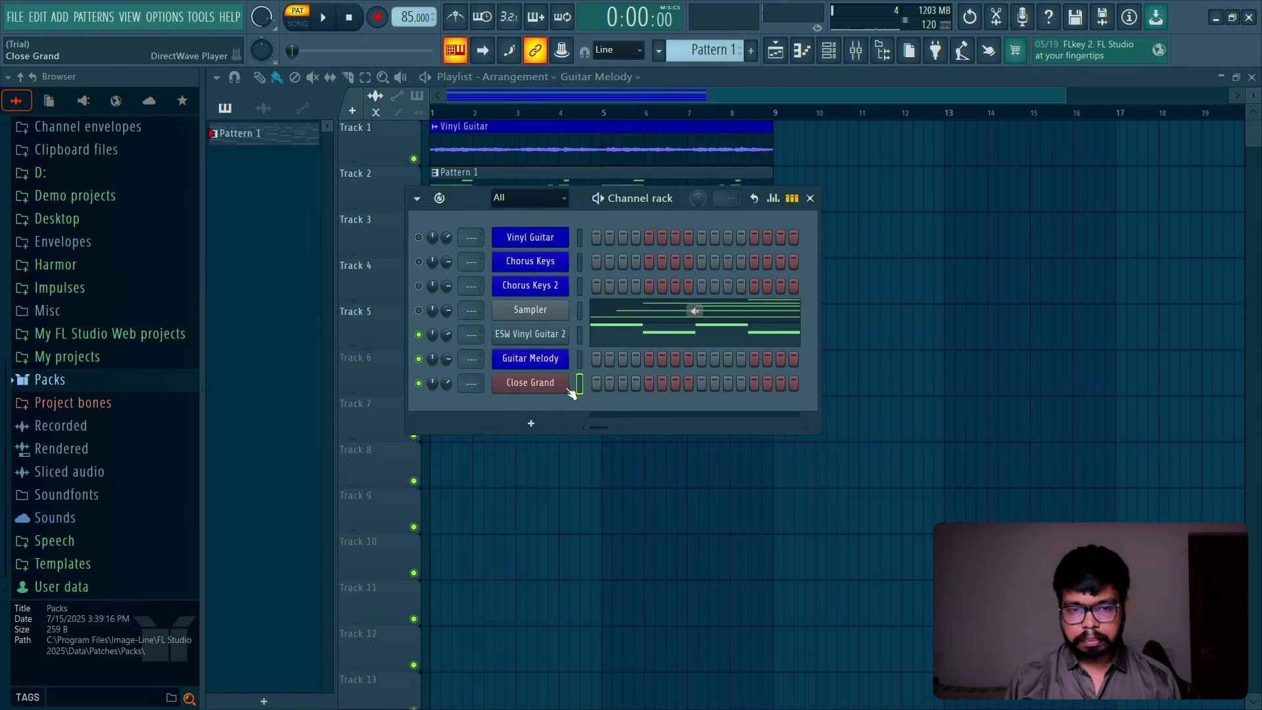
# Step: Copy the Sampler's chord notes into the Close Grand channel and delete the ESW Vinyl Guitar 2 channel
pyautogui.click(580, 386)
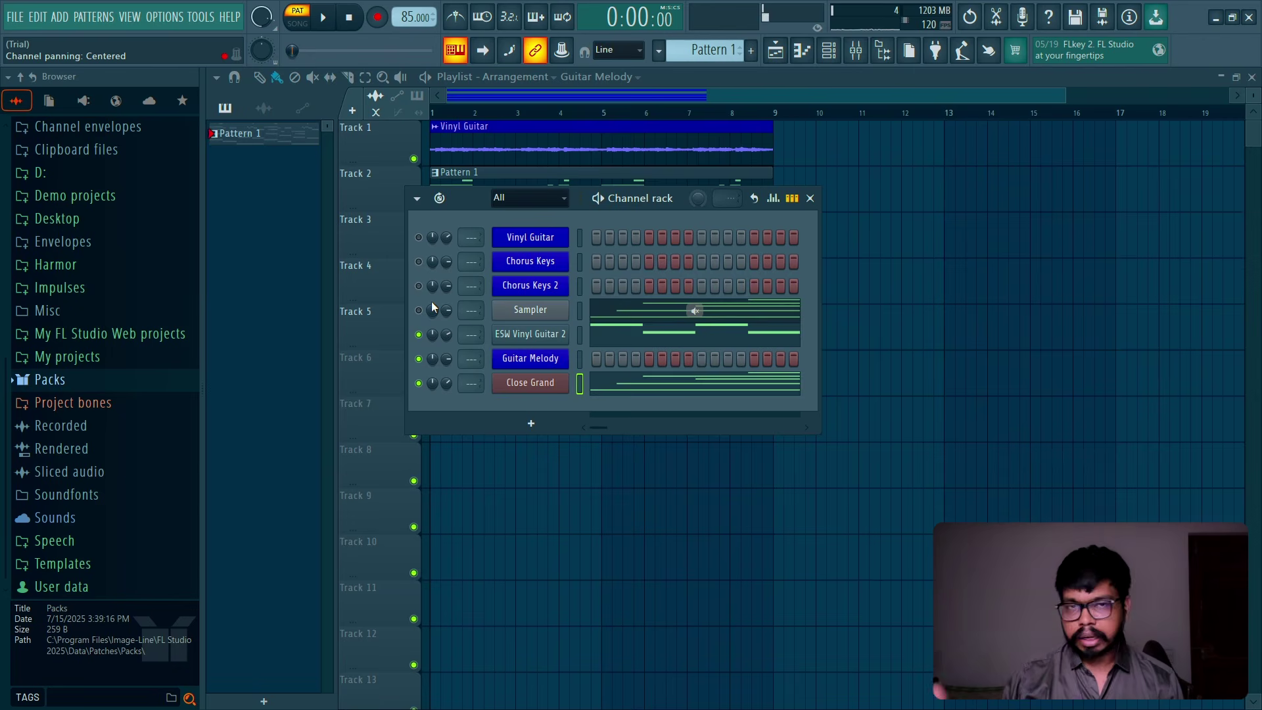
pyautogui.rightClick(549, 368)
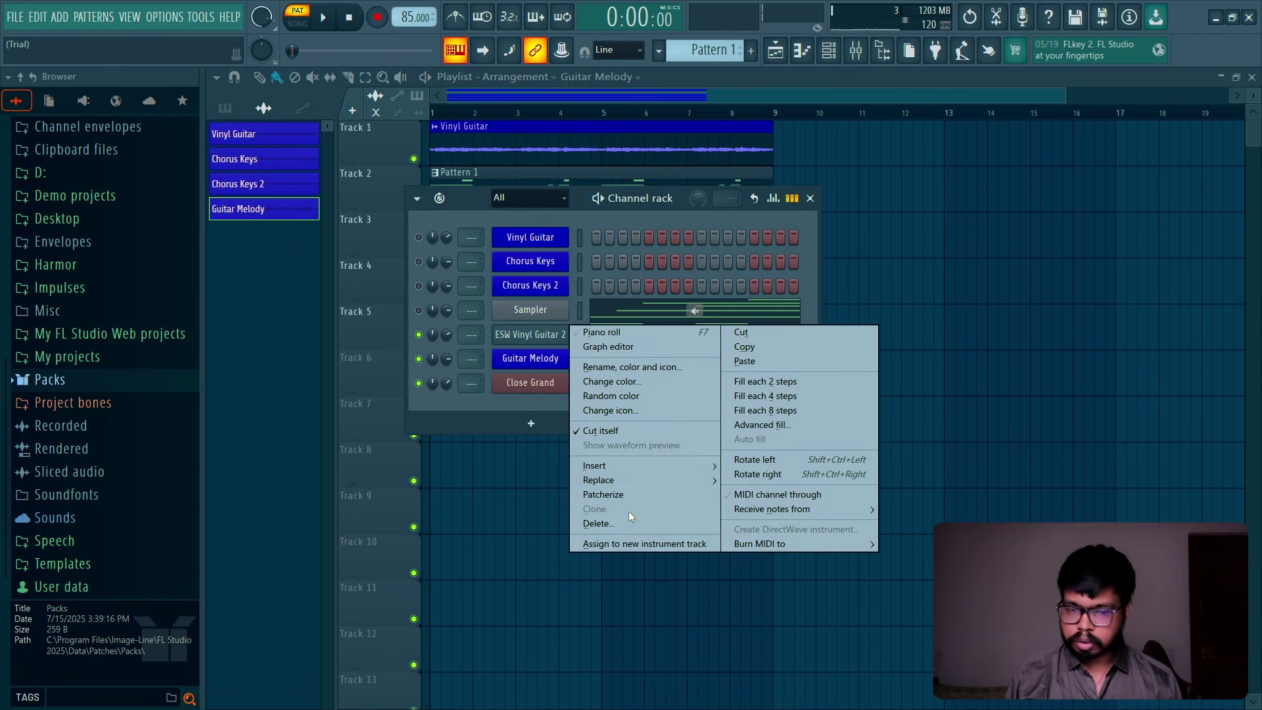
pyautogui.click(596, 562)
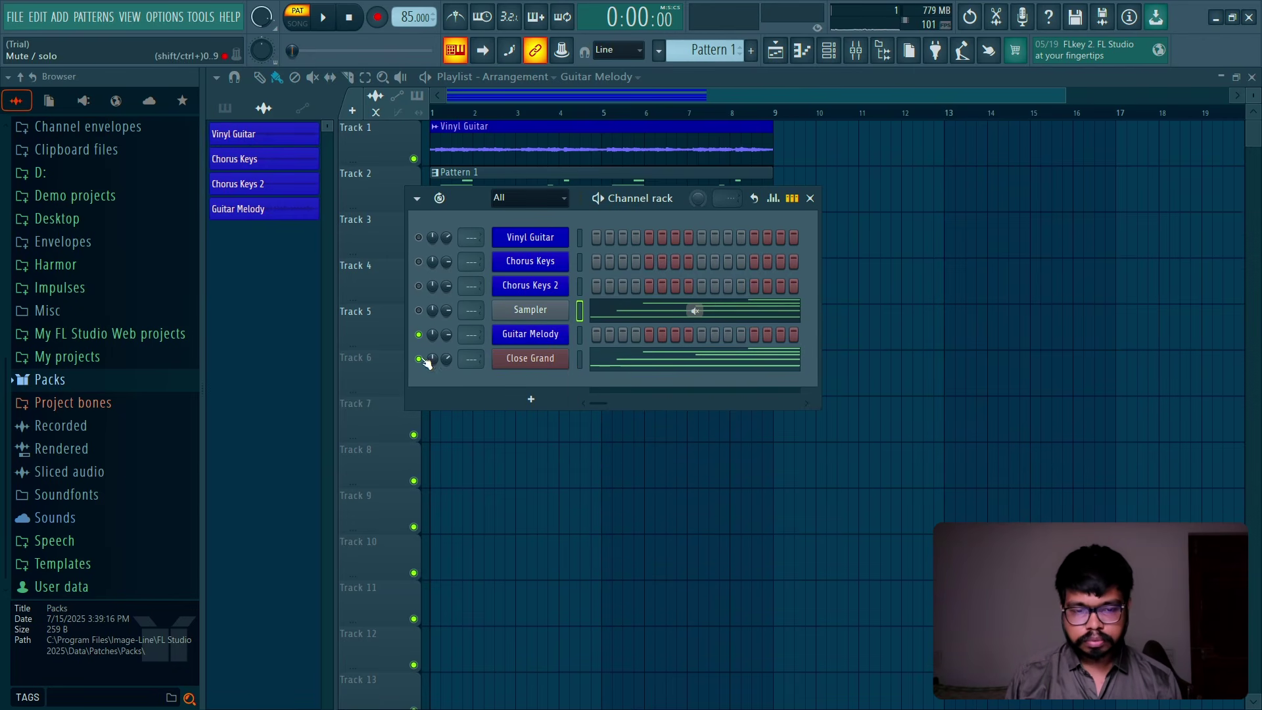
# Step: Open the Close Grand notes in the piano roll and audition the progression with the piano sound
pyautogui.click(597, 363)
pyautogui.press('space')
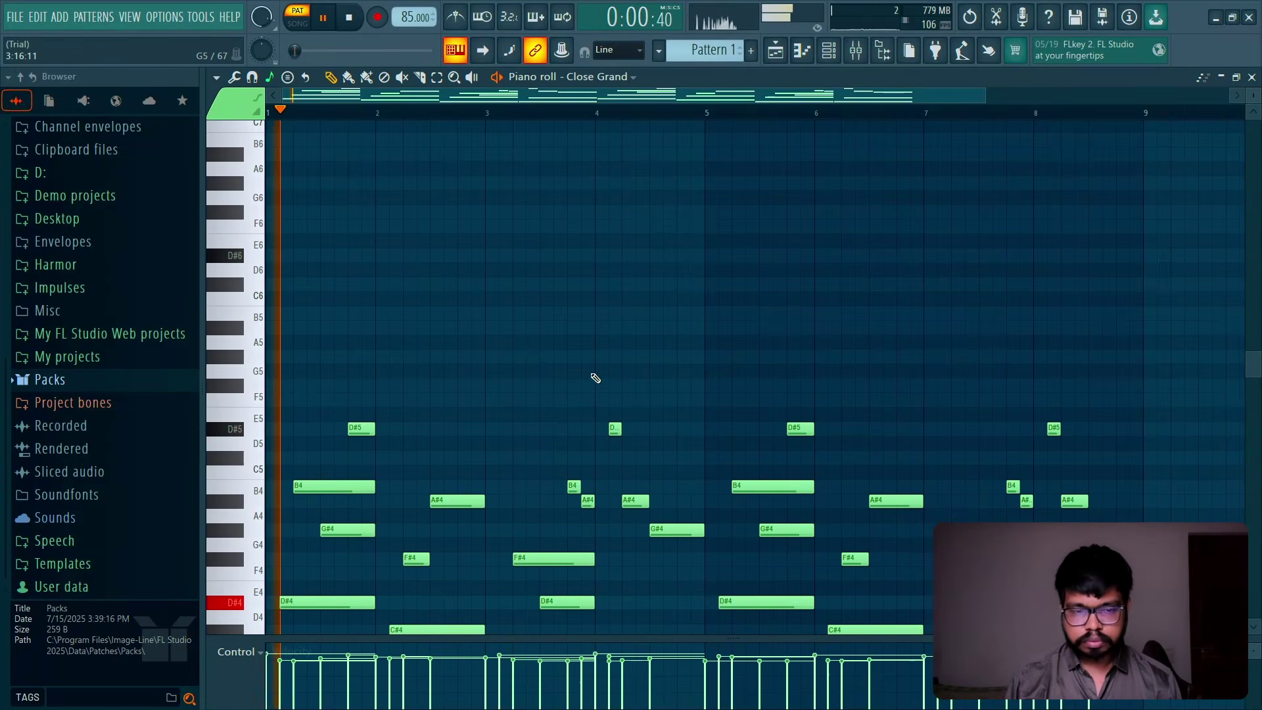
pyautogui.scroll(-3, 702, 296)
pyautogui.press('space')
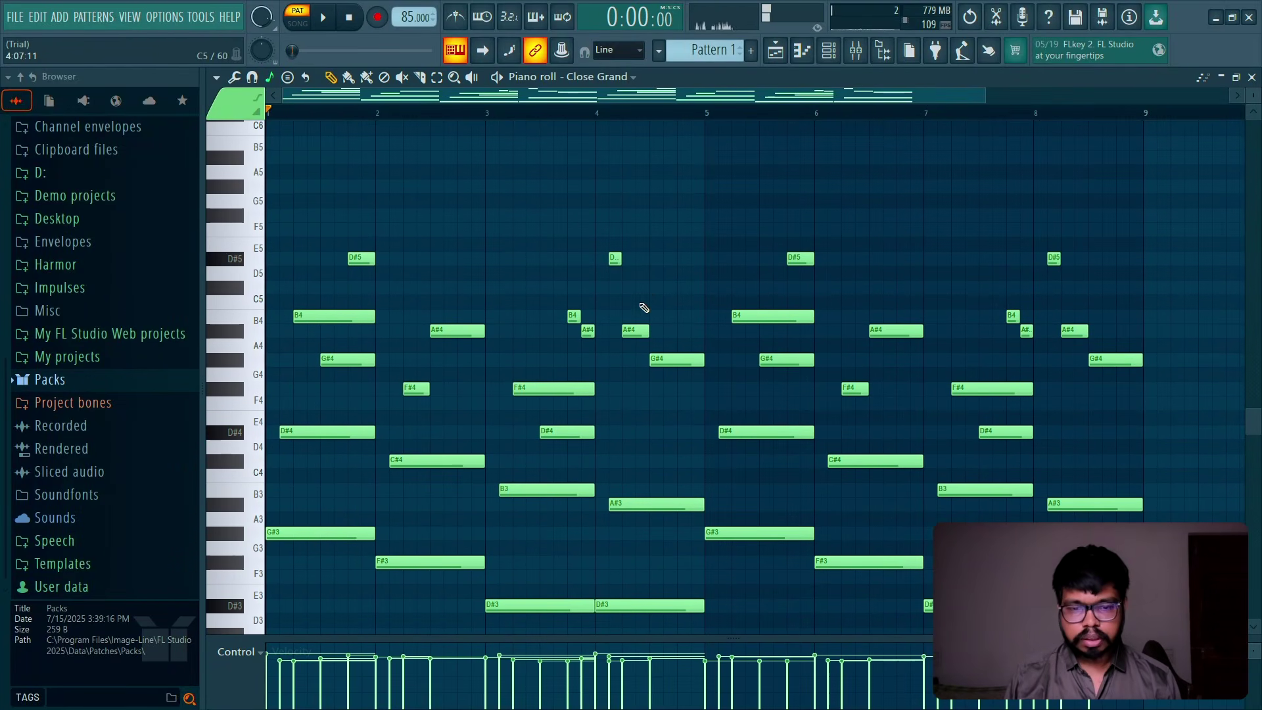
pyautogui.scroll(-2, 709, 253)
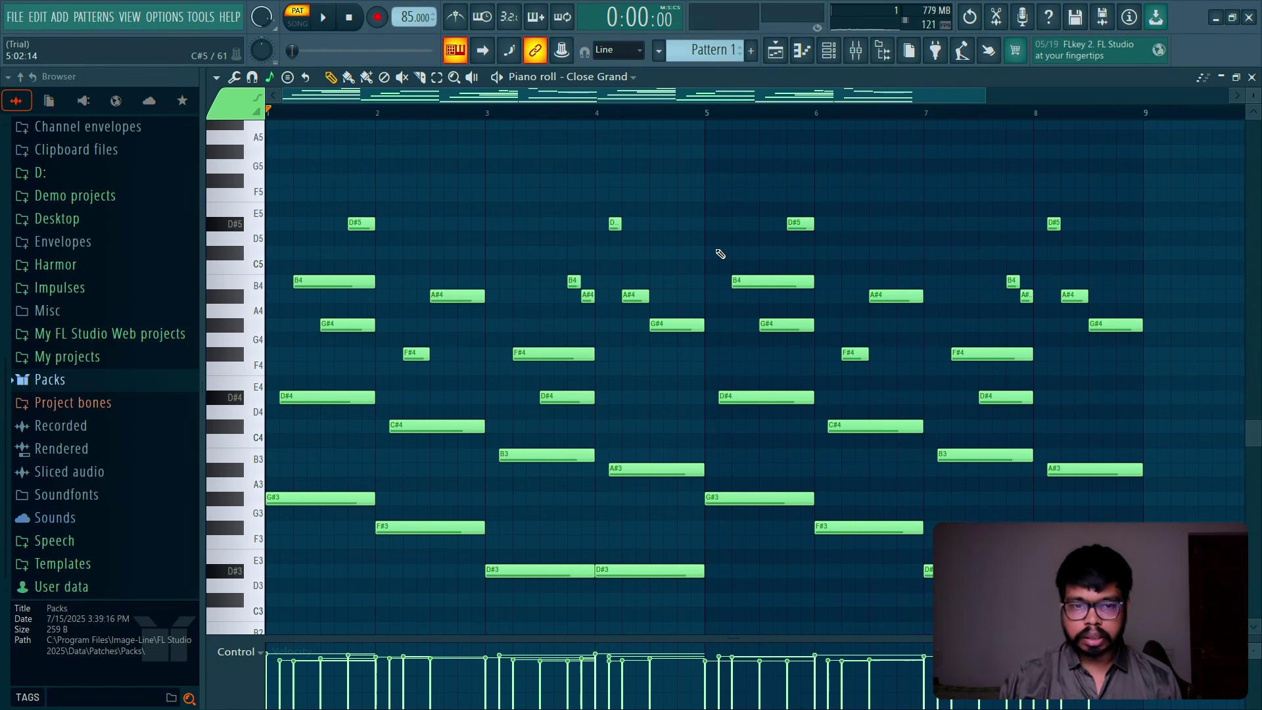
pyautogui.press('space')
pyautogui.press('space')
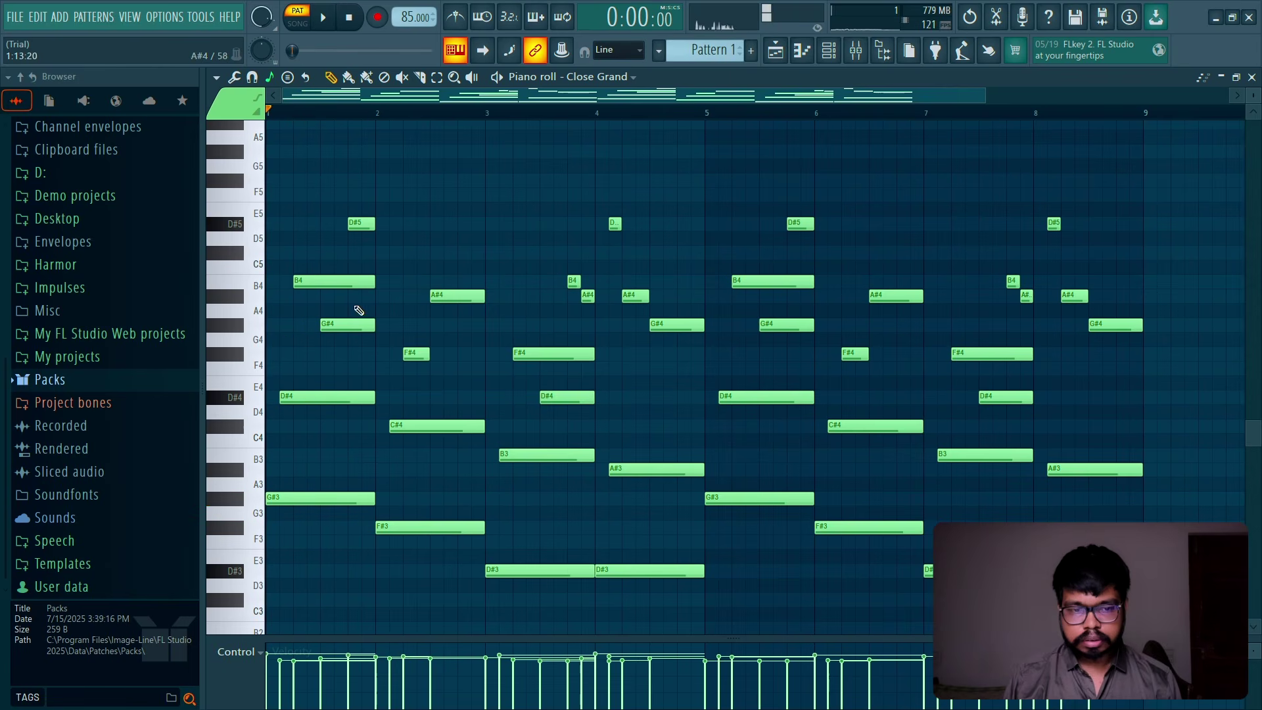
# Step: Clear the copied notes from Close Grand and draw a one-bar D#4 note at the start of bar 1
pyautogui.hotkey('alt', 'm')
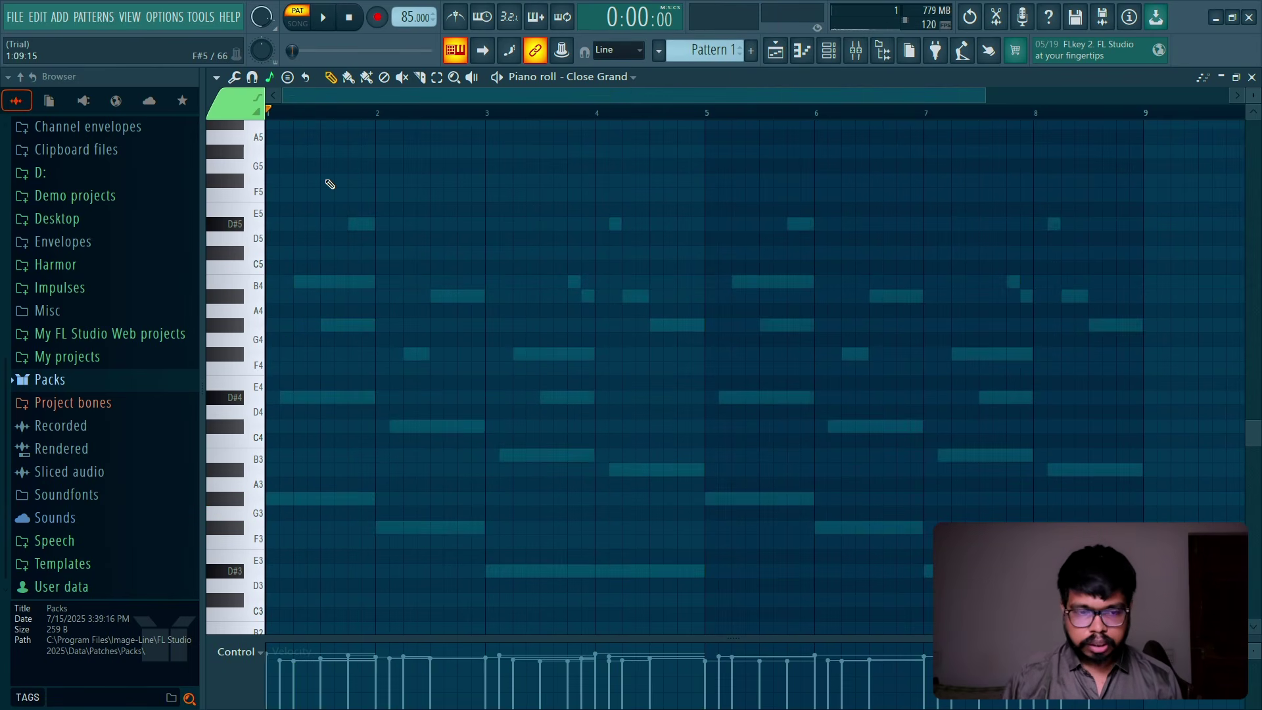
pyautogui.click(279, 397)
pyautogui.moveTo(288, 397); pyautogui.dragTo(380, 395)
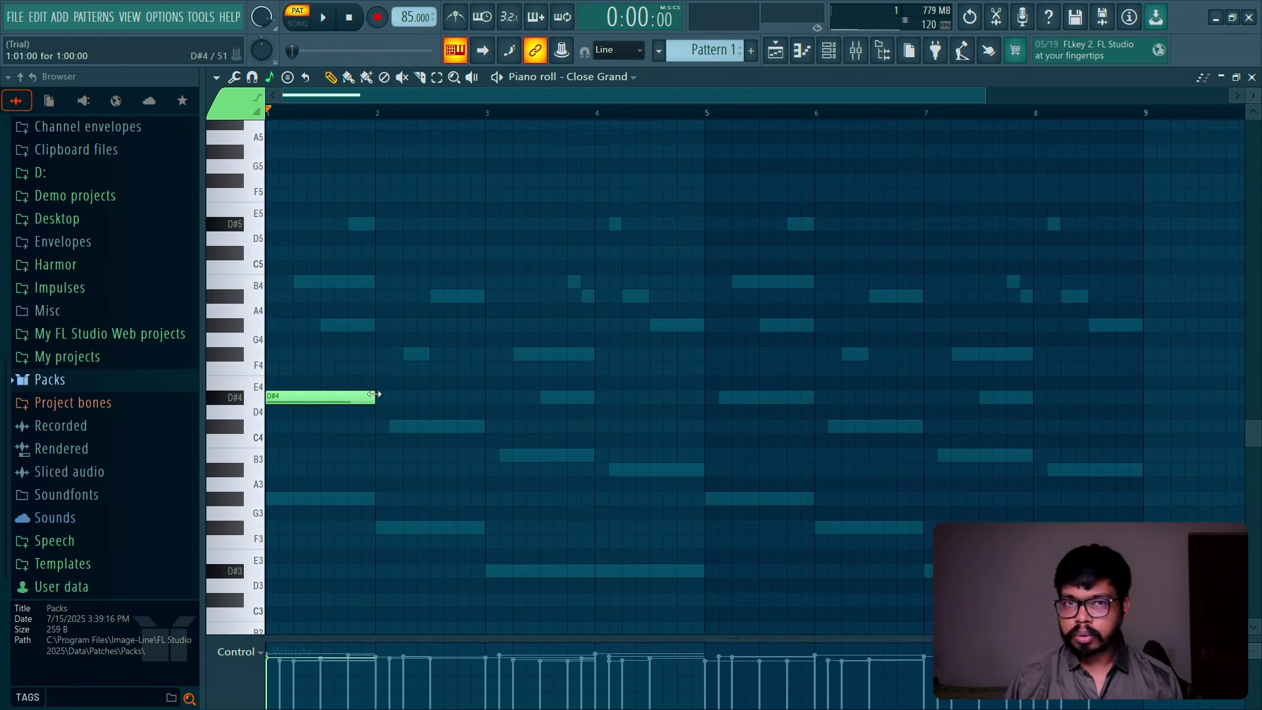
# Step: Add F#4 and A#4 notes over the D#4 note in bar 1 and play back the chord
pyautogui.click(287, 355)
pyautogui.click(287, 295)
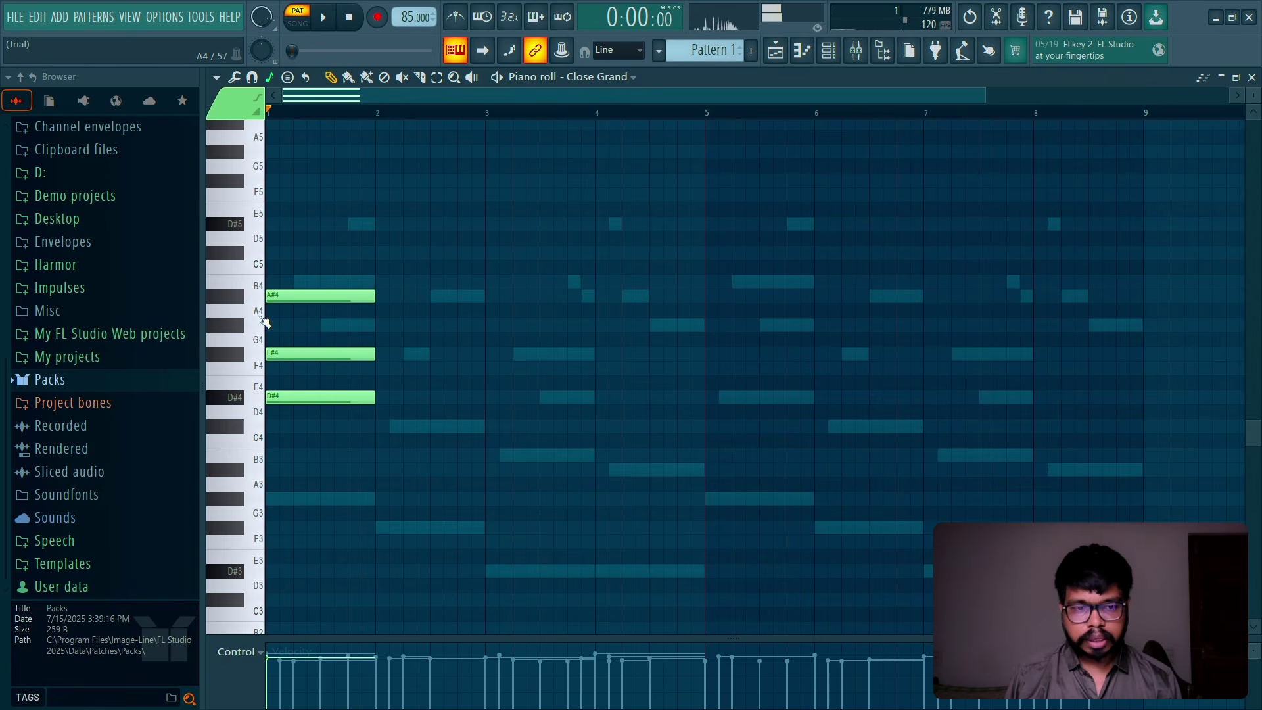
pyautogui.press('space')
pyautogui.press('space')
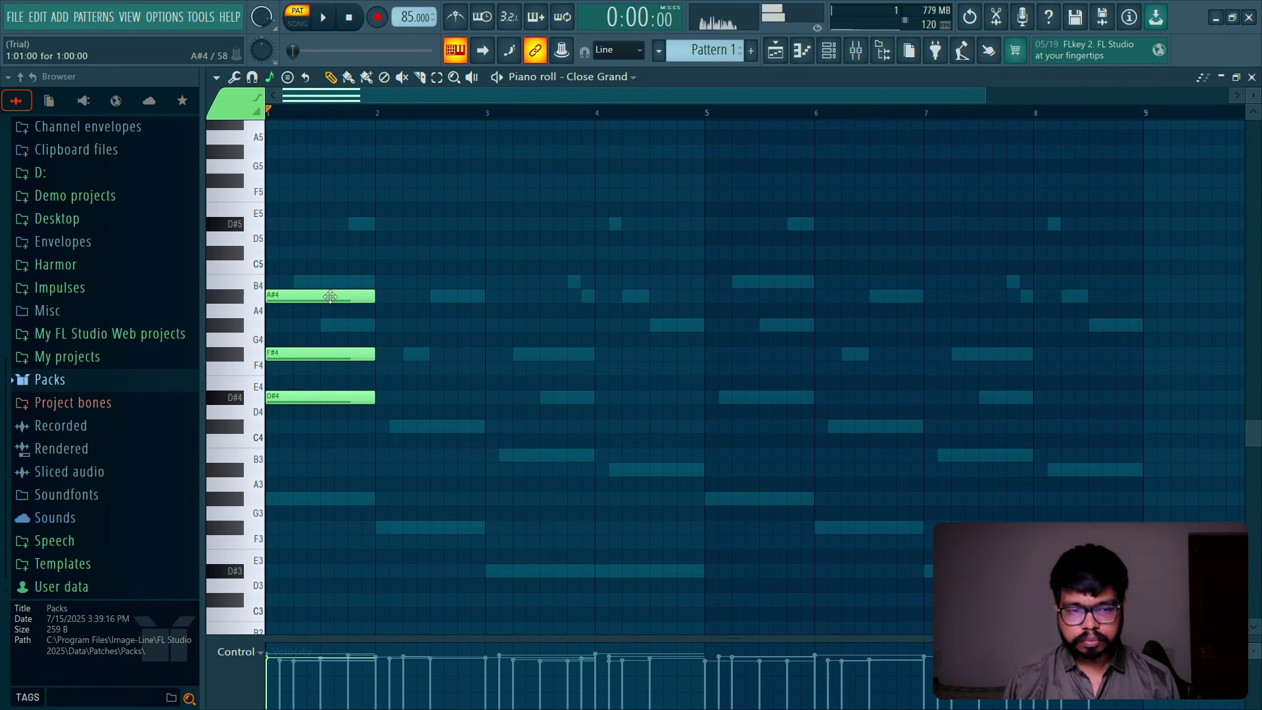
pyautogui.press('space')
pyautogui.press('space')
pyautogui.press('space')
# Step: Move the chord's top note to B4 and its middle note to G#4, and play it back
pyautogui.moveTo(329, 295); pyautogui.dragTo(328, 282)
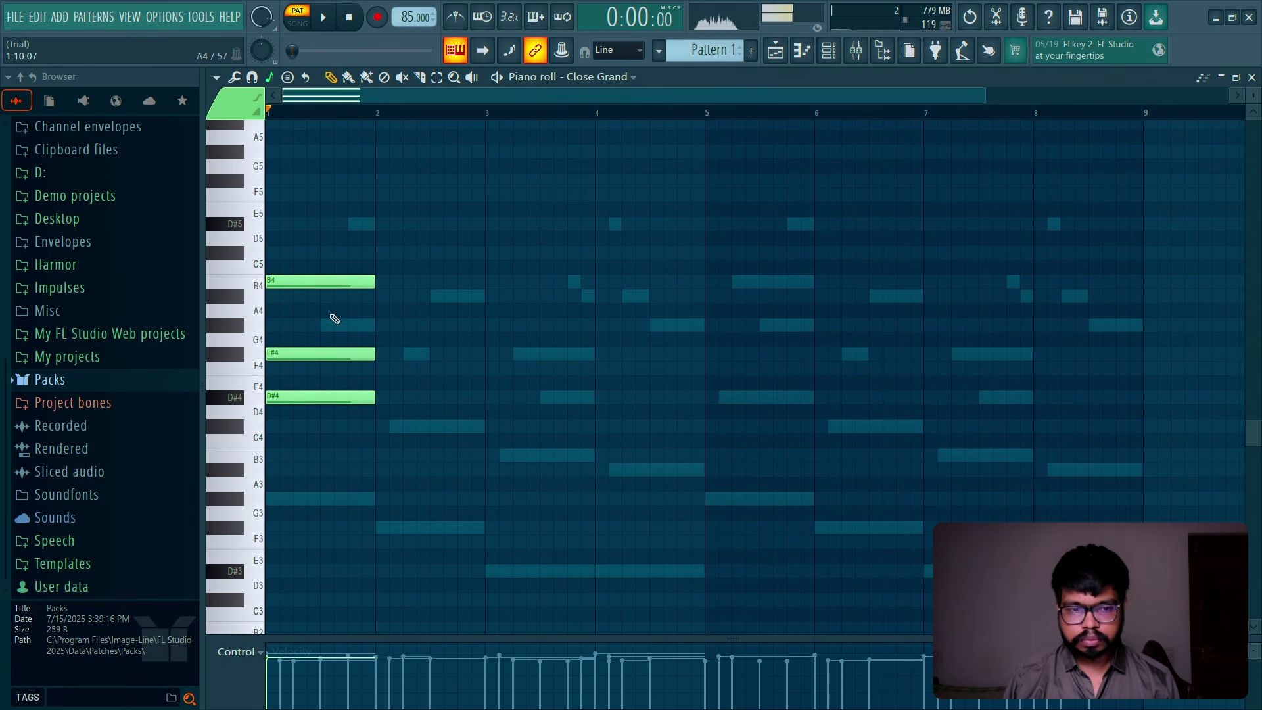
pyautogui.moveTo(301, 354); pyautogui.dragTo(301, 319)
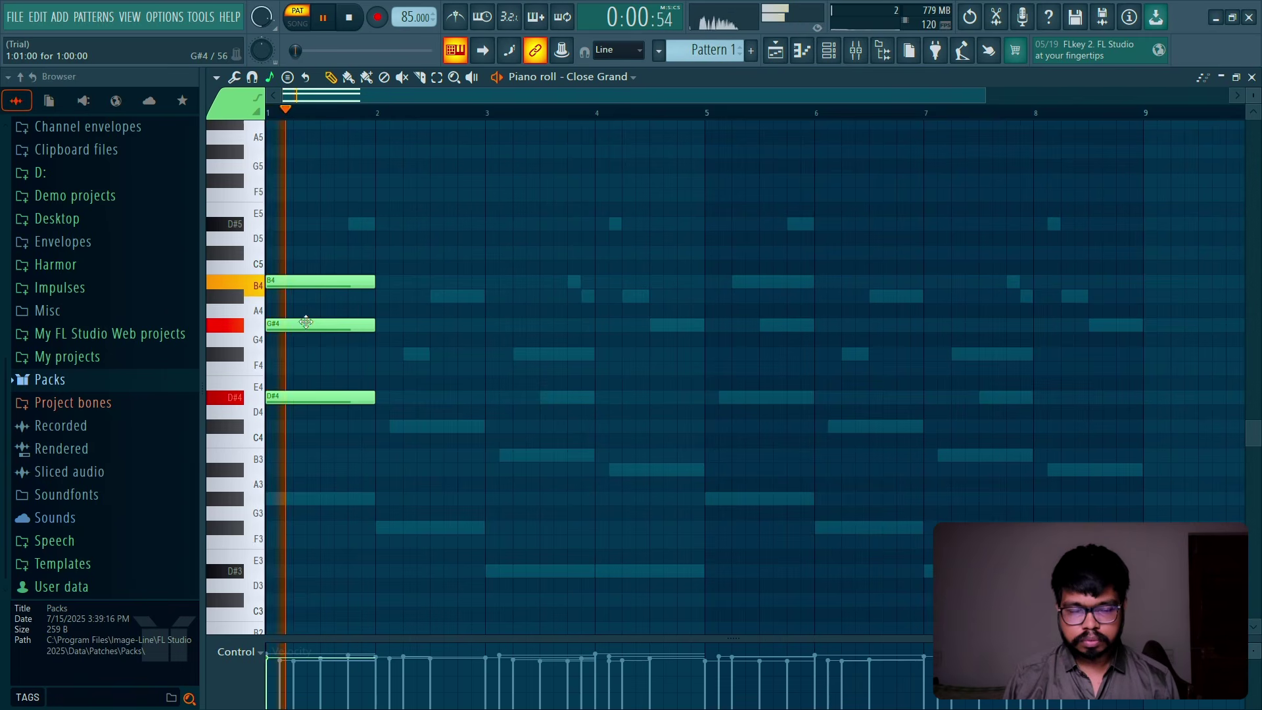
pyautogui.press('space')
pyautogui.press('space')
pyautogui.press('space')
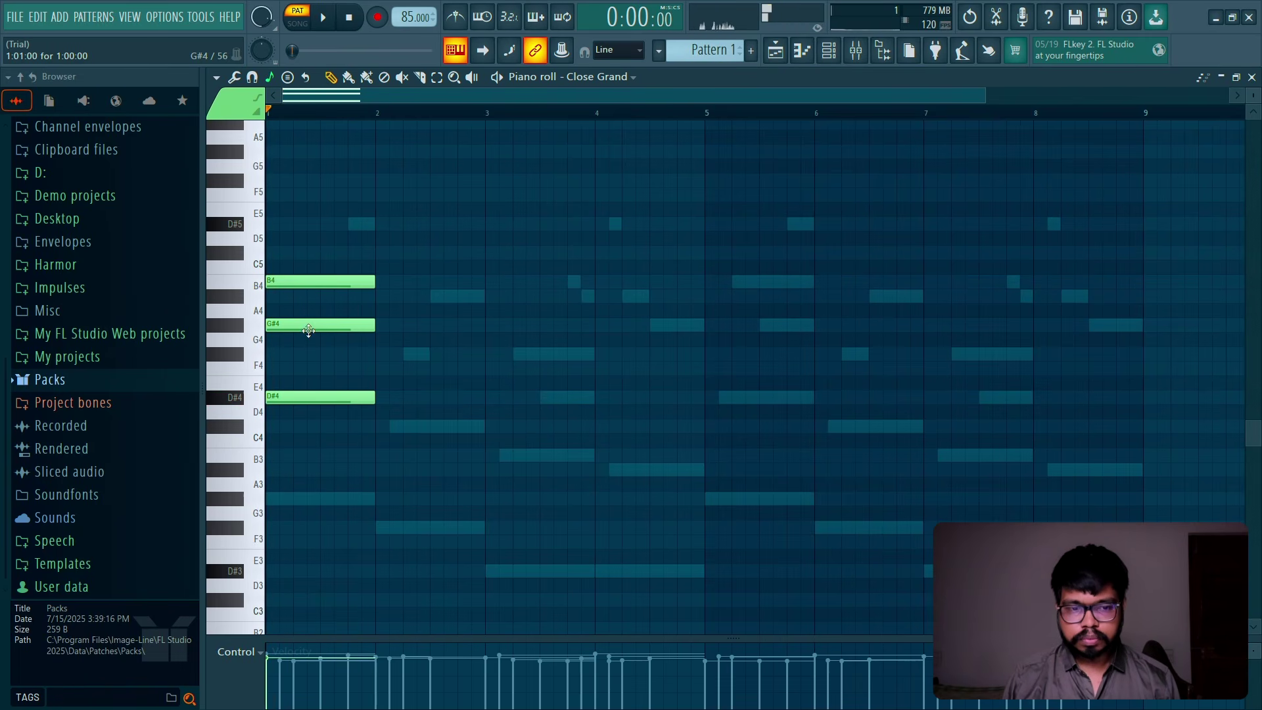
# Step: Lower only the G#4 and B4 notes by one octave and play back the chord
pyautogui.moveTo(331, 240); pyautogui.dragTo(307, 332)
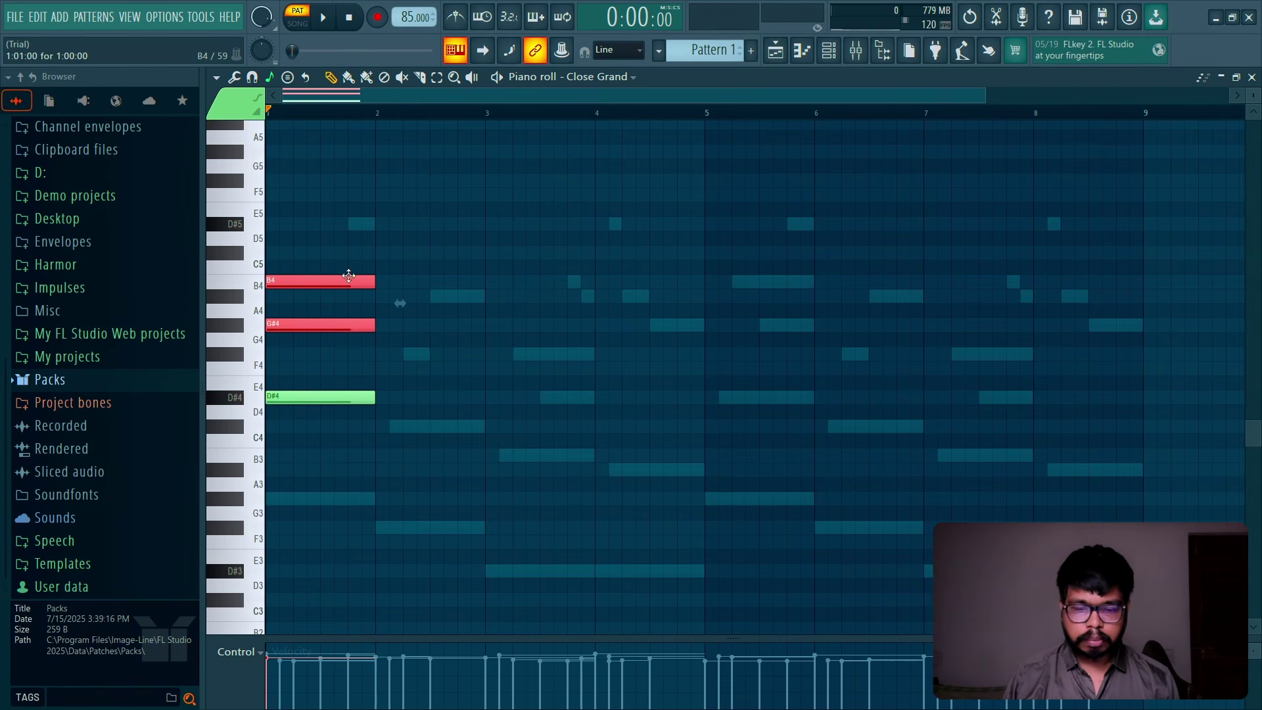
pyautogui.hotkey('ctrl', 'Down')
pyautogui.hotkey('ctrl', 'd')
pyautogui.press('space')
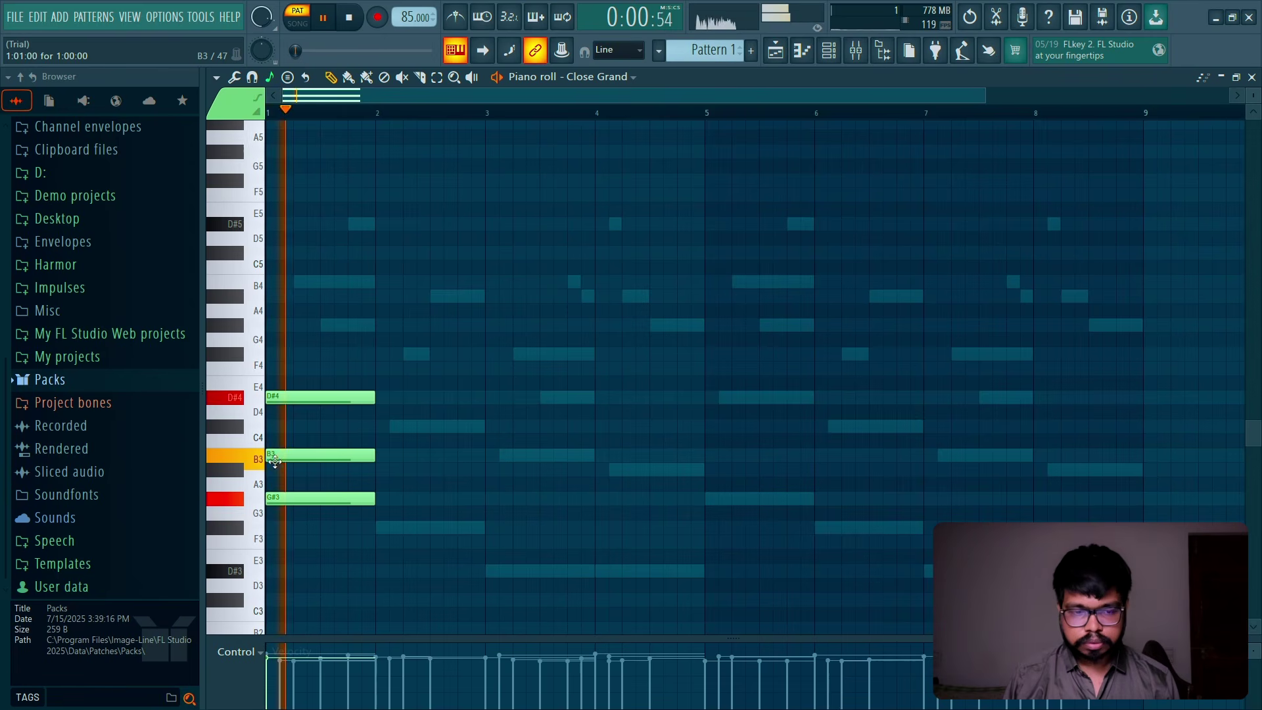
# Step: Stagger the bar 1 chord by starting B3 two steps and D#4 three steps after G#3, keeping their ends, and play it
pyautogui.moveTo(268, 397); pyautogui.dragTo(301, 395)
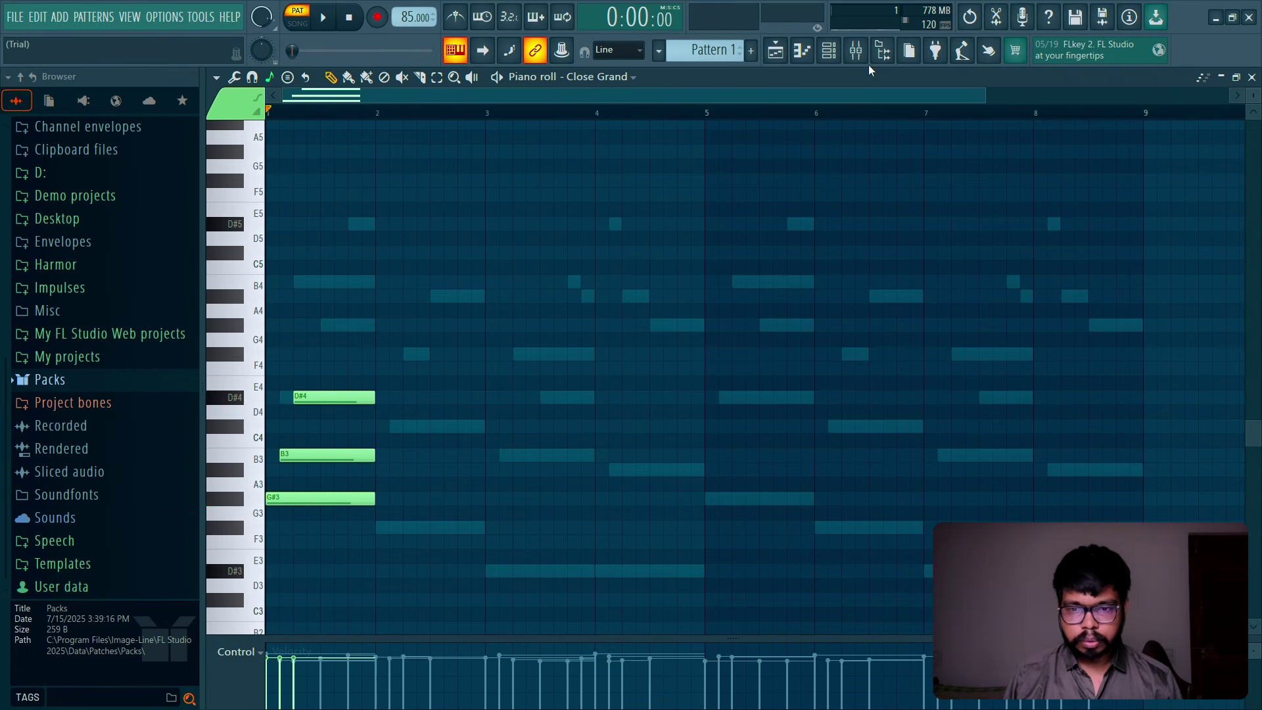
pyautogui.moveTo(990, 107); pyautogui.dragTo(657, 116)
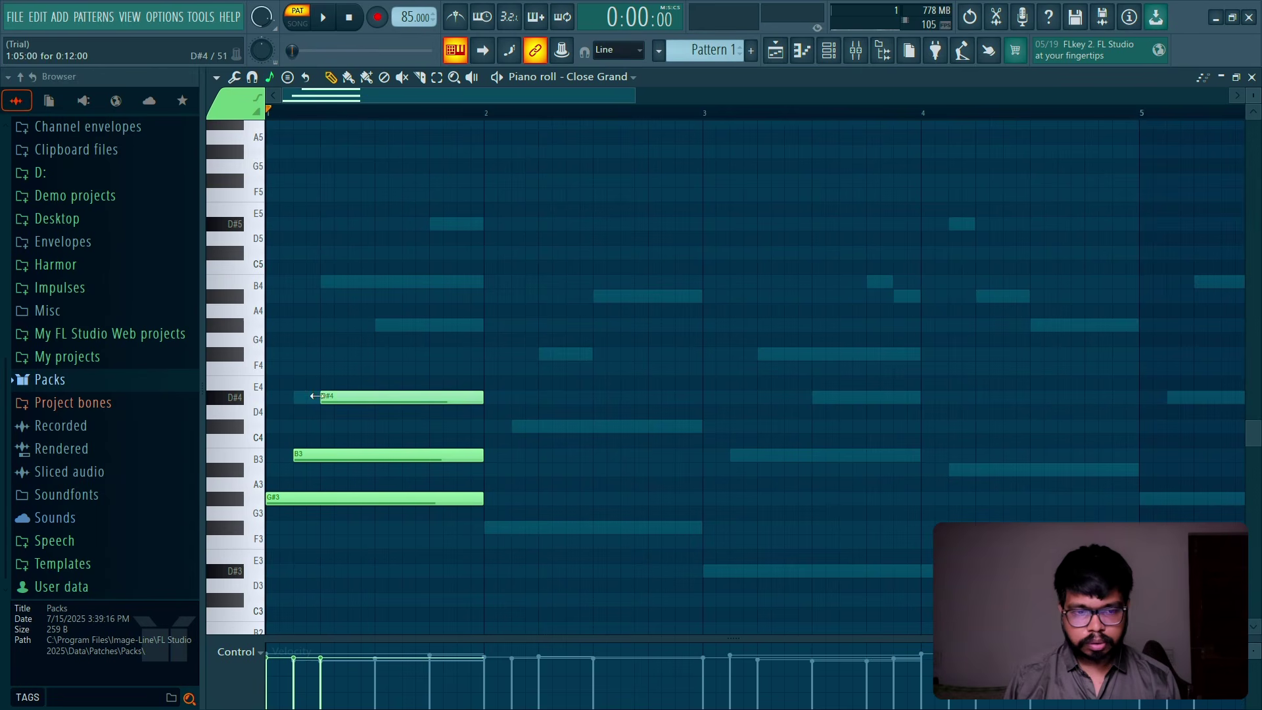
pyautogui.scroll(-2, 356, 316)
pyautogui.press('space')
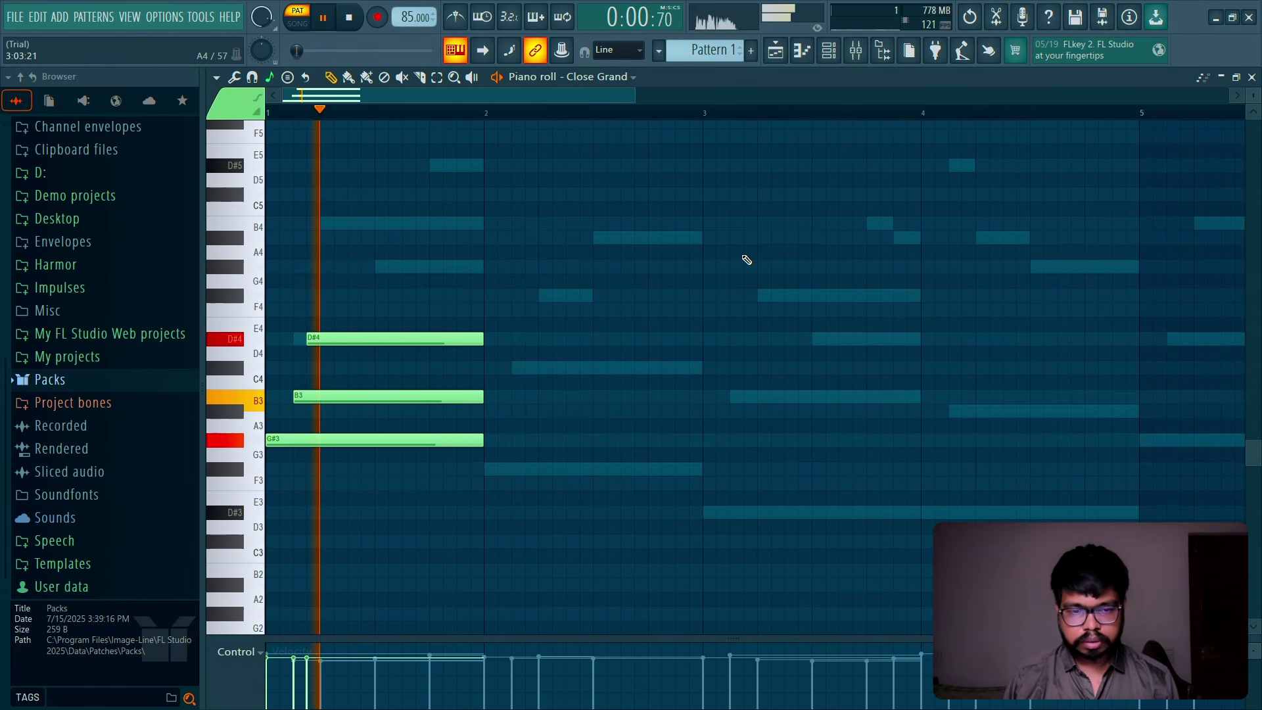
pyautogui.press('space')
# Step: Transpose the whole bar 1 chord up one octave to G#4, B4 and D#5, and play it back
pyautogui.hotkey('ctrl', 'Up')
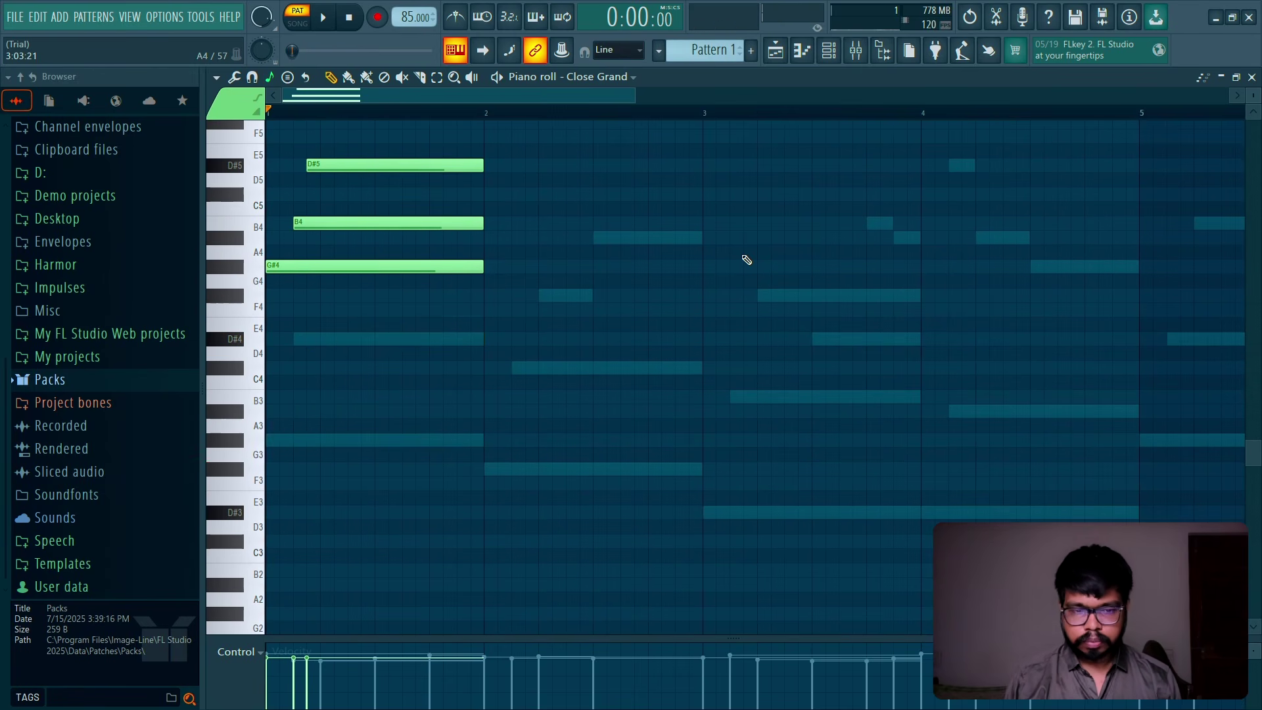
pyautogui.press('space')
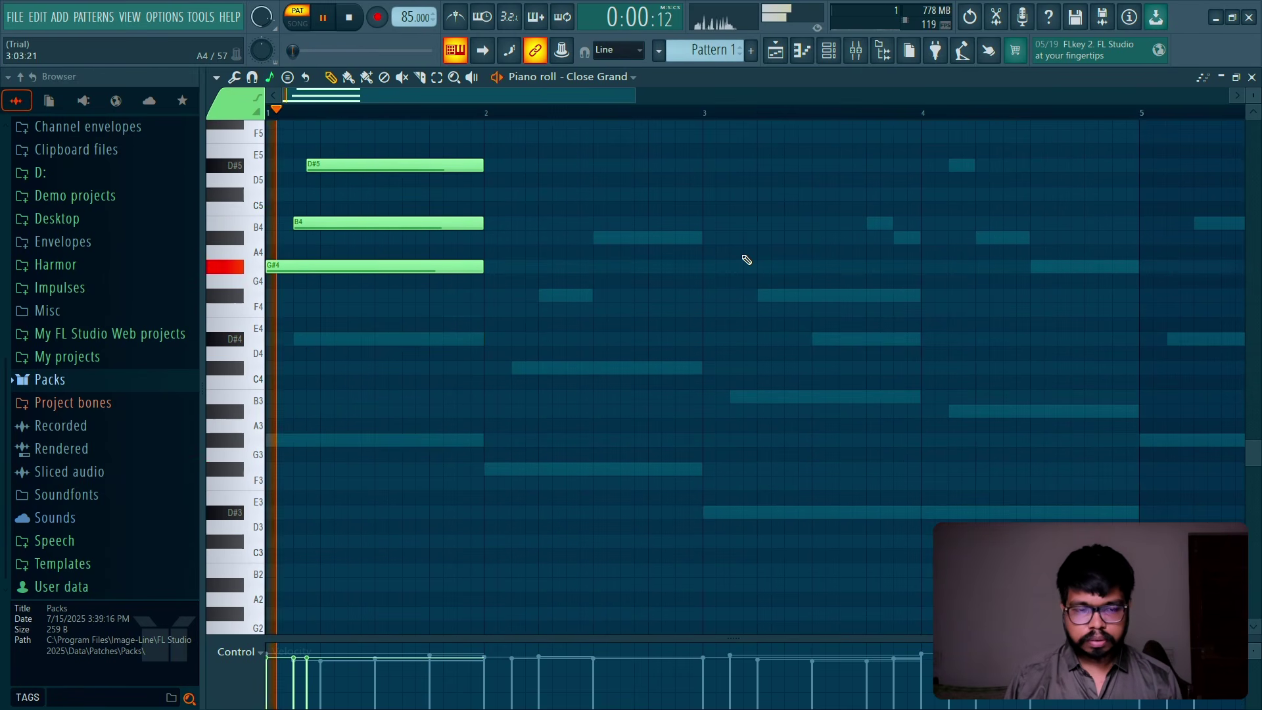
pyautogui.click(351, 19)
pyautogui.scroll(2, 589, 330)
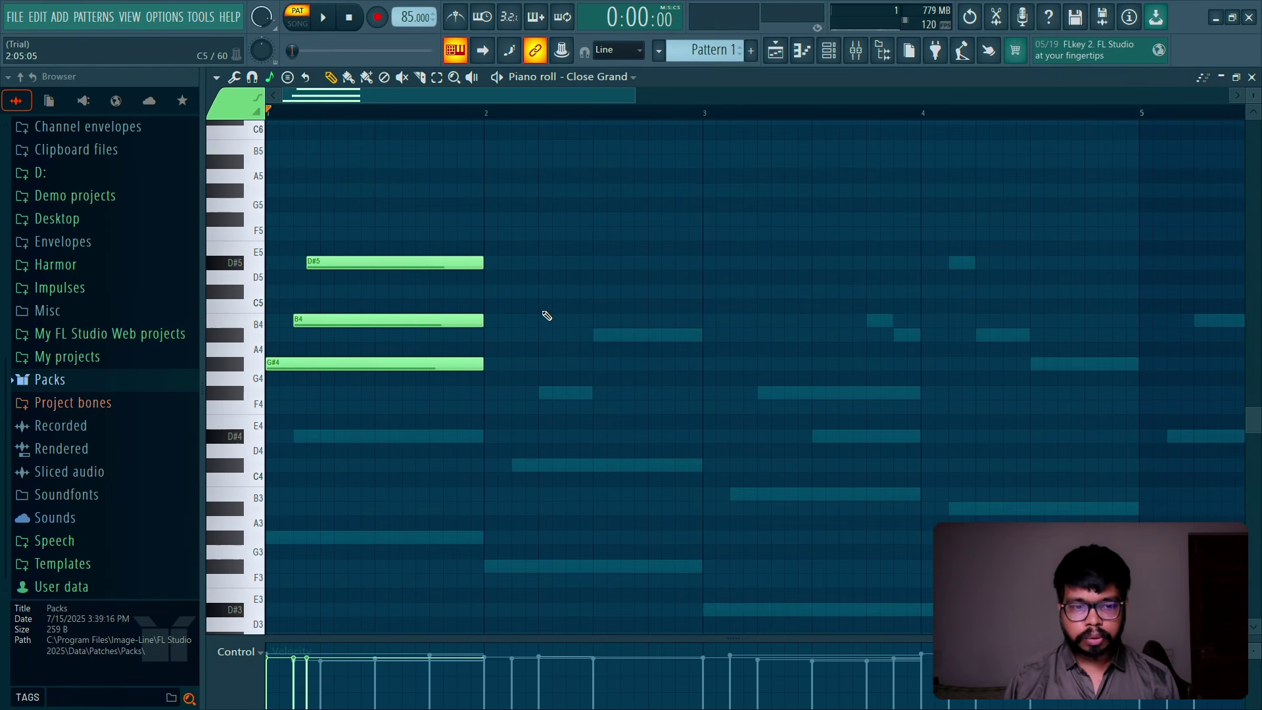
pyautogui.moveTo(282, 343); pyautogui.dragTo(332, 386)
pyautogui.keyDown('ctrl'); pyautogui.click(575, 359); pyautogui.keyUp('ctrl')
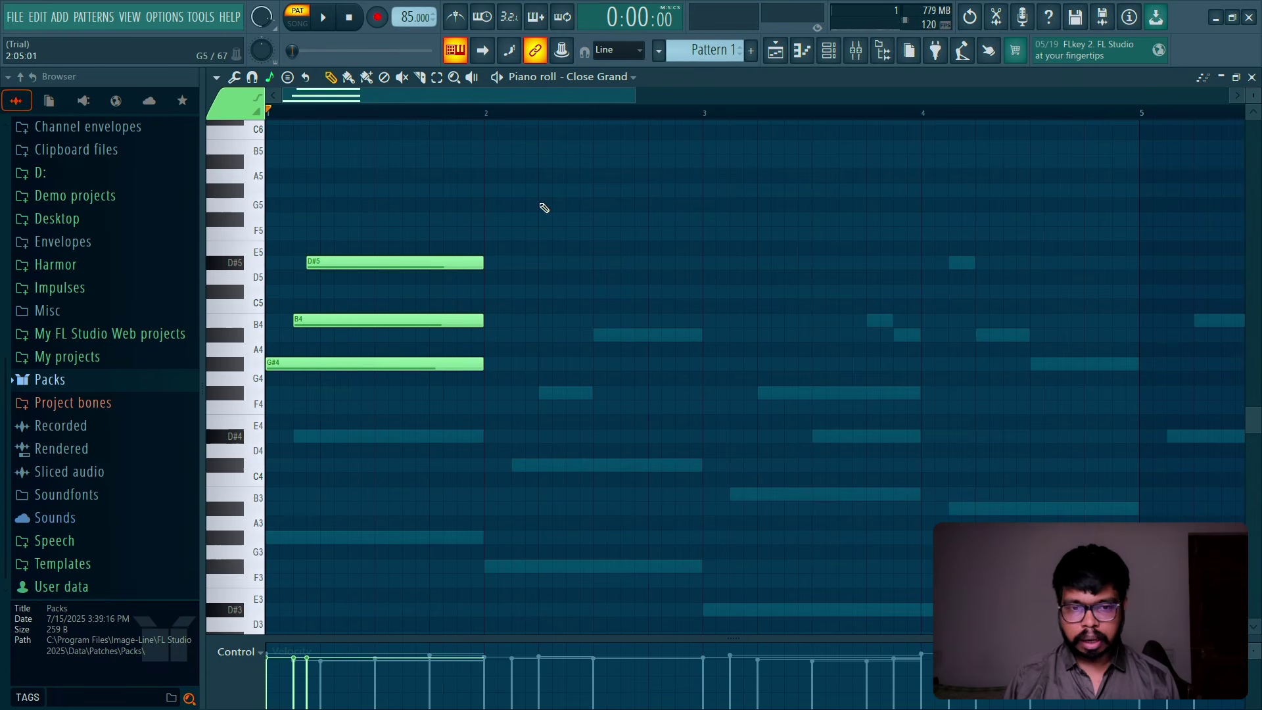
pyautogui.press('space')
pyautogui.scroll(-3, 657, 118)
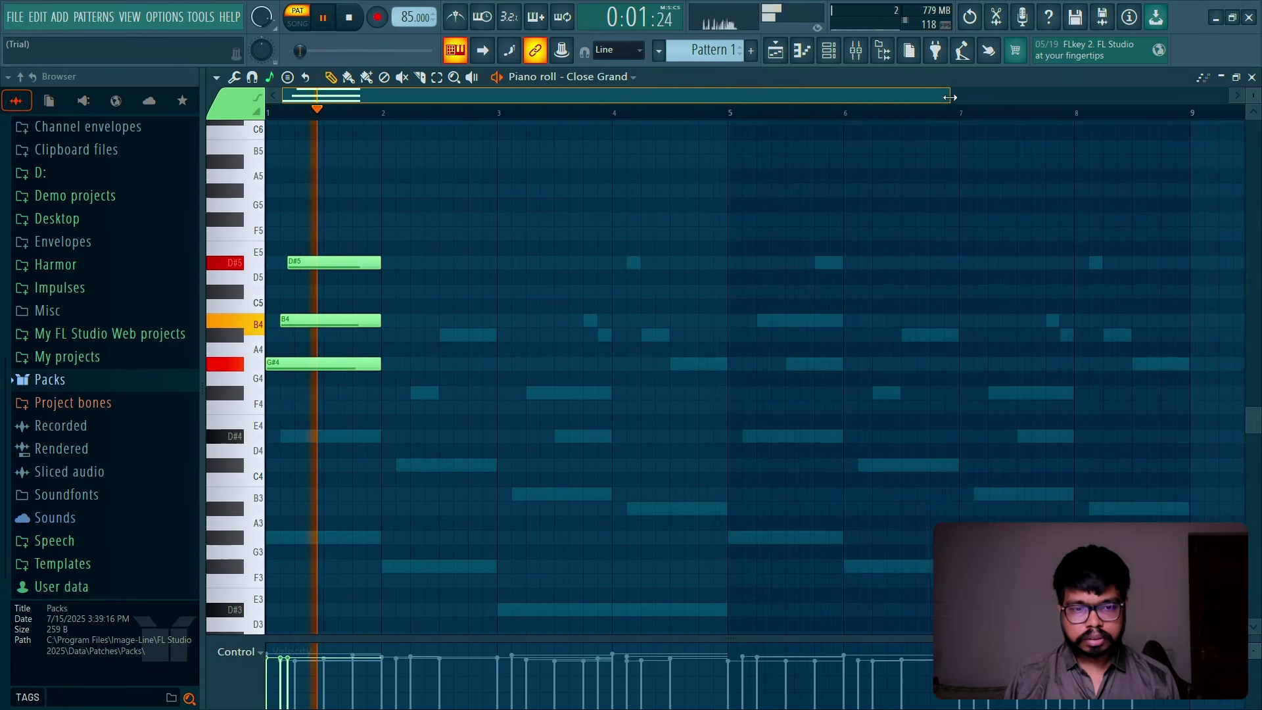
pyautogui.press('space')
# Step: Copy the staggered chord into bar 2 as F#4, A#4 and C#5, and start playback
pyautogui.hotkey('ctrl', 'a')
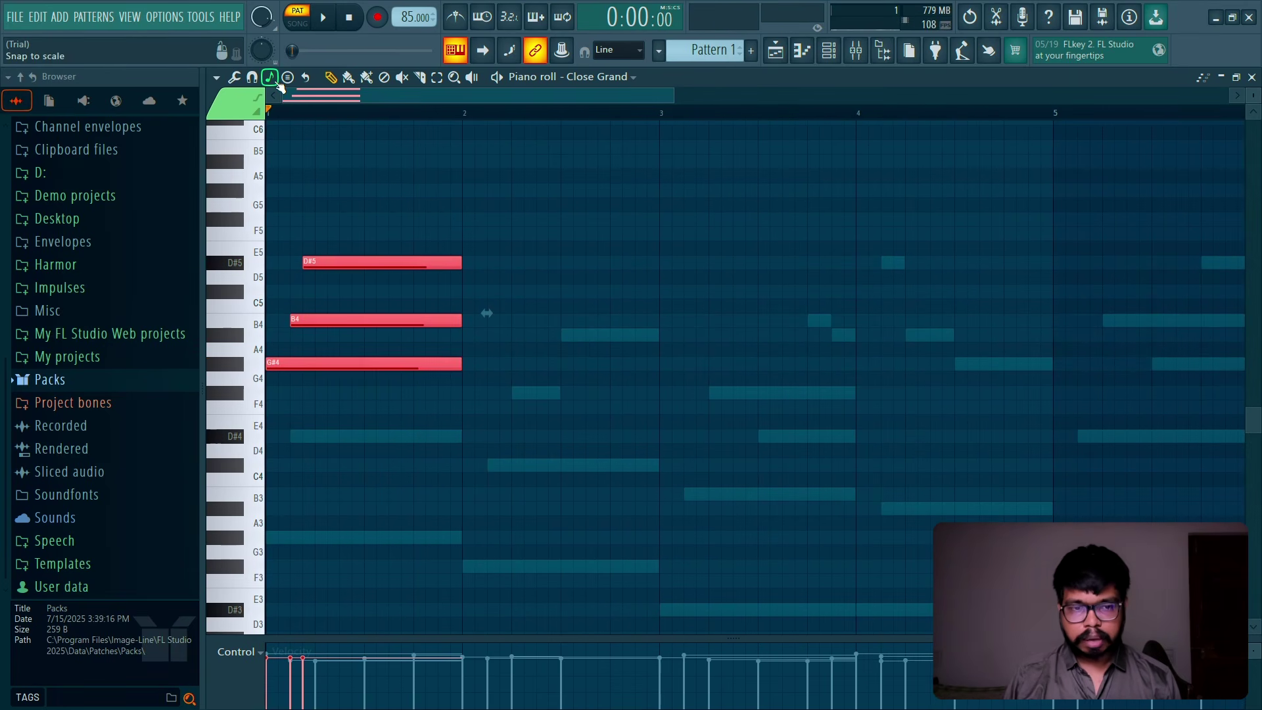
pyautogui.moveTo(338, 321); pyautogui.dragTo(534, 342)
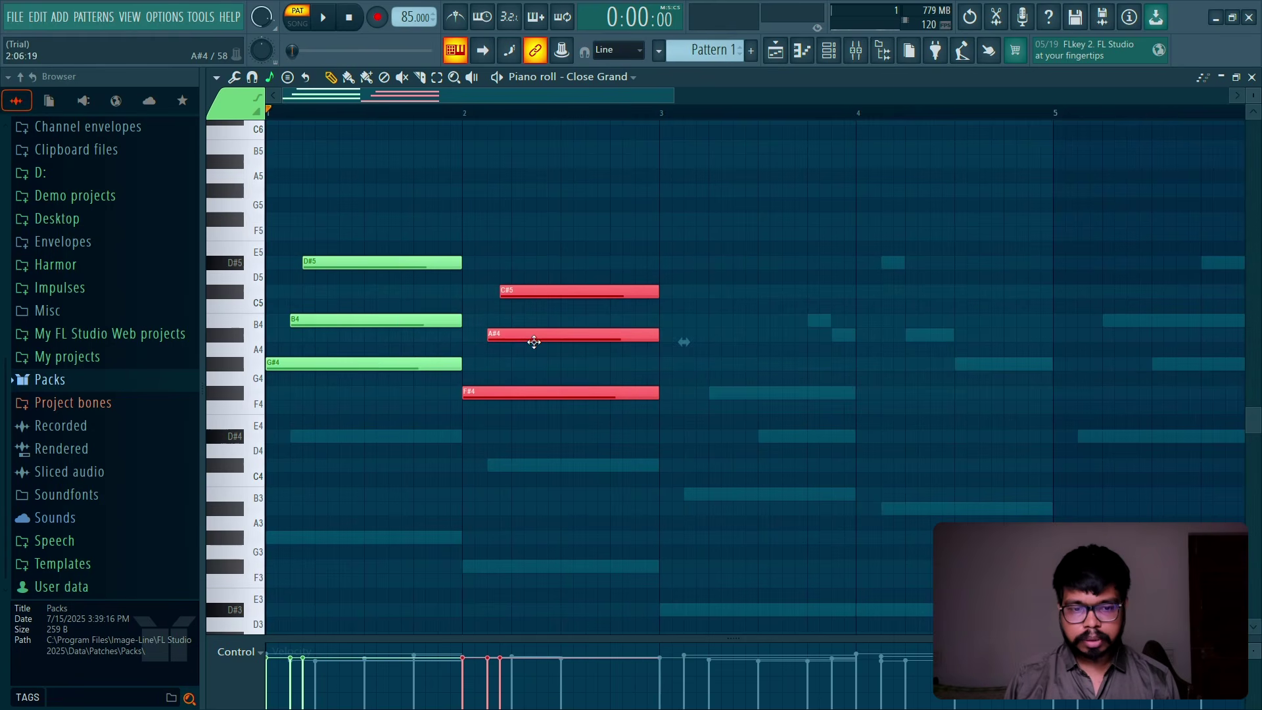
pyautogui.press('space')
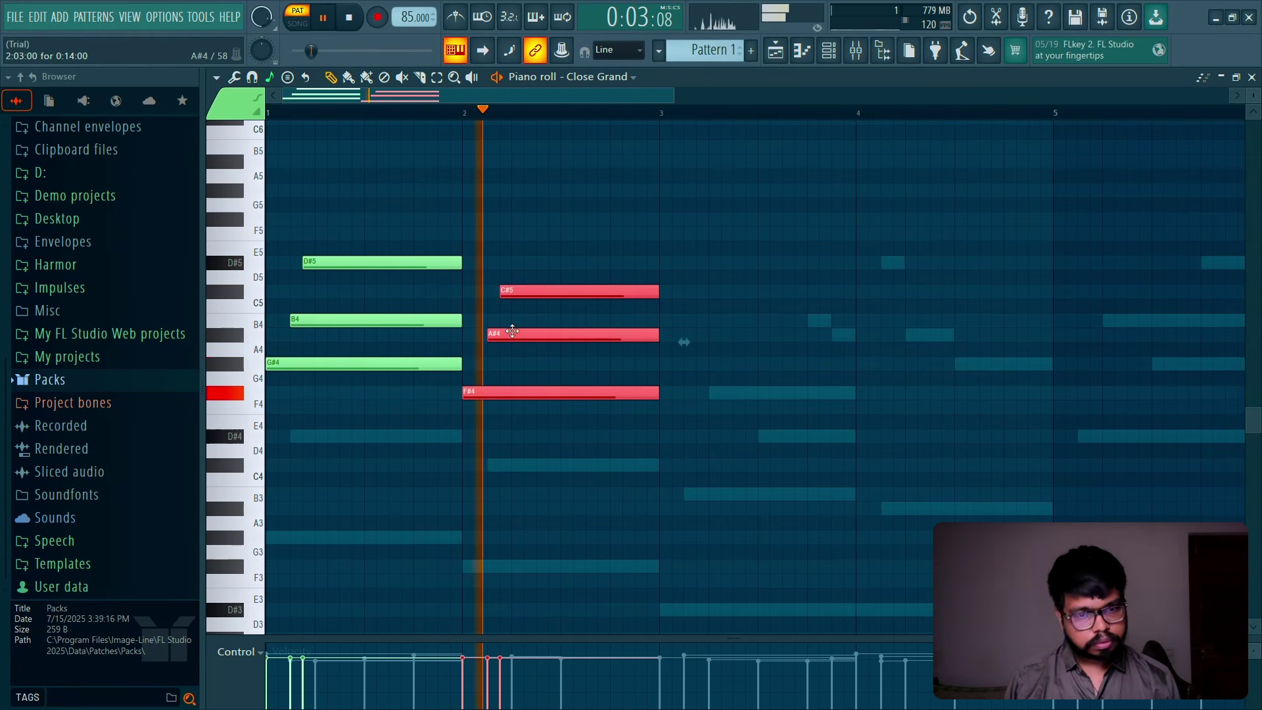
# Step: Copy the chord into bar 3 as F4, G#4 and B4 and into bar 4 as D#4, F#4 and A#4 during playback
pyautogui.moveTo(513, 331); pyautogui.dragTo(706, 364)
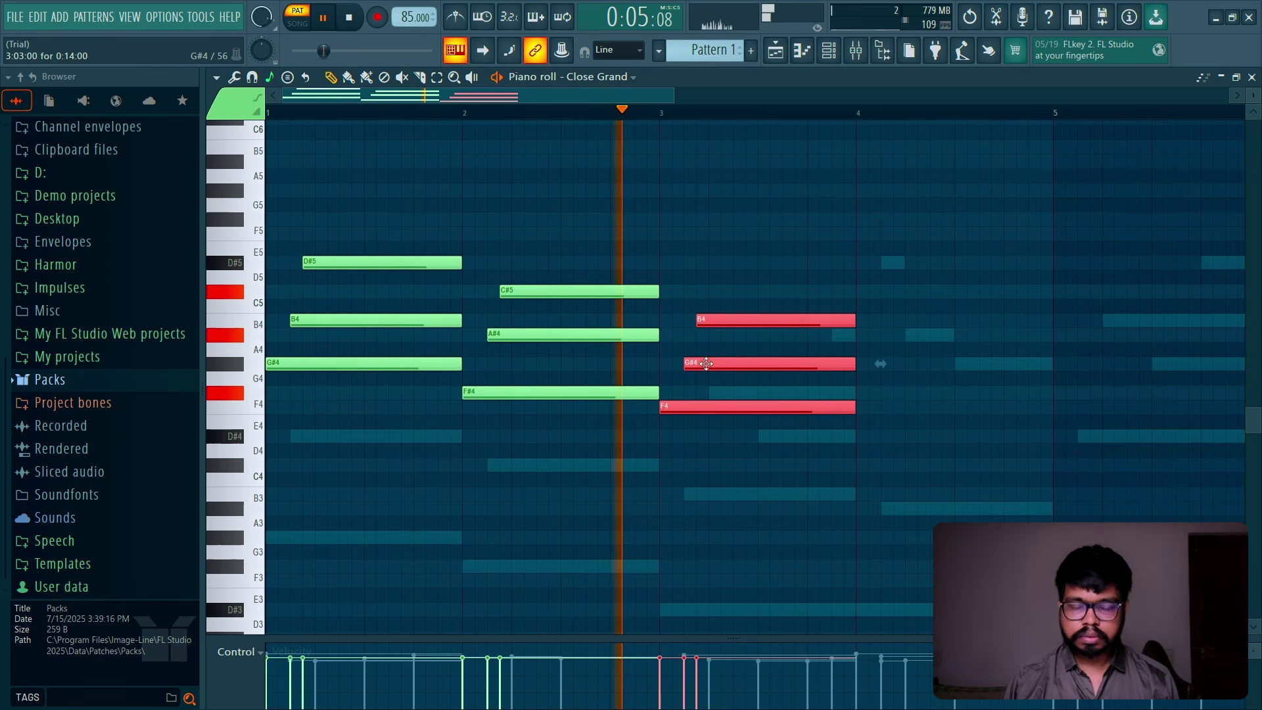
pyautogui.hotkey('ctrl', 'b')
pyautogui.moveTo(896, 361); pyautogui.dragTo(904, 401)
pyautogui.click(898, 289)
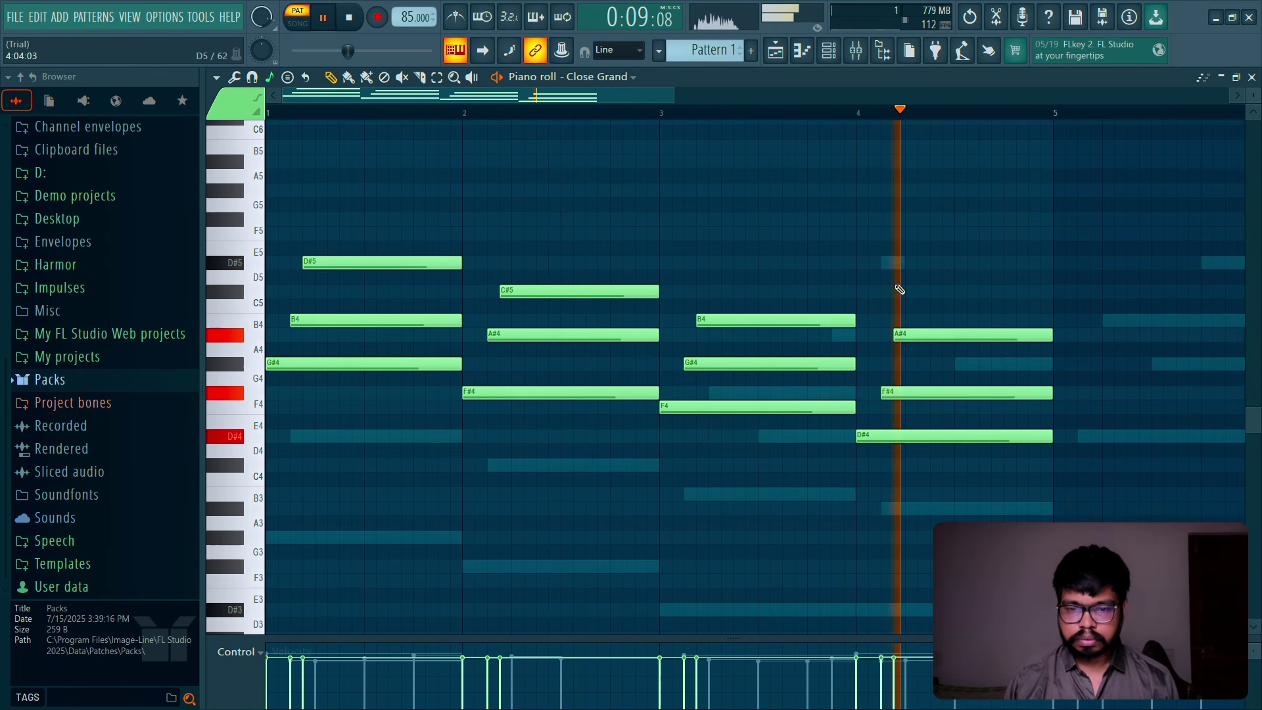
pyautogui.press('space')
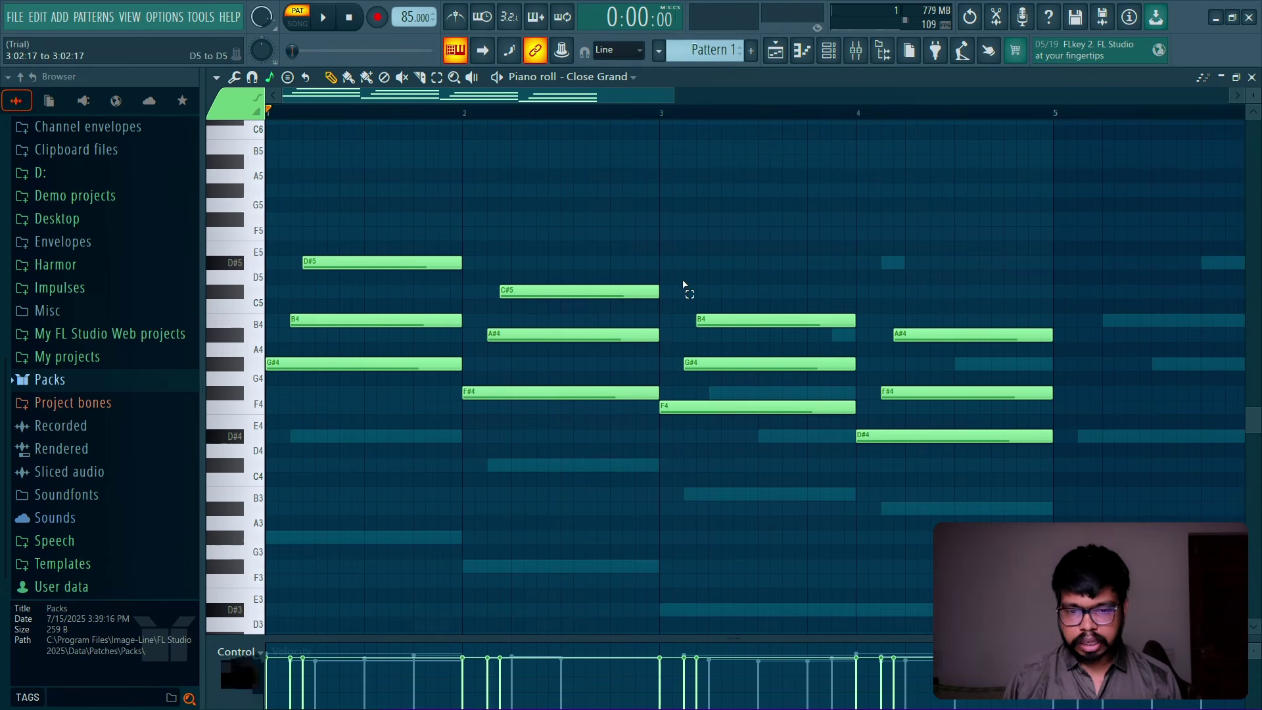
# Step: Lower the bar 3 chord to D#4, F#4 and A#4 and listen to the progression
pyautogui.moveTo(685, 285); pyautogui.dragTo(812, 430)
pyautogui.click(782, 221)
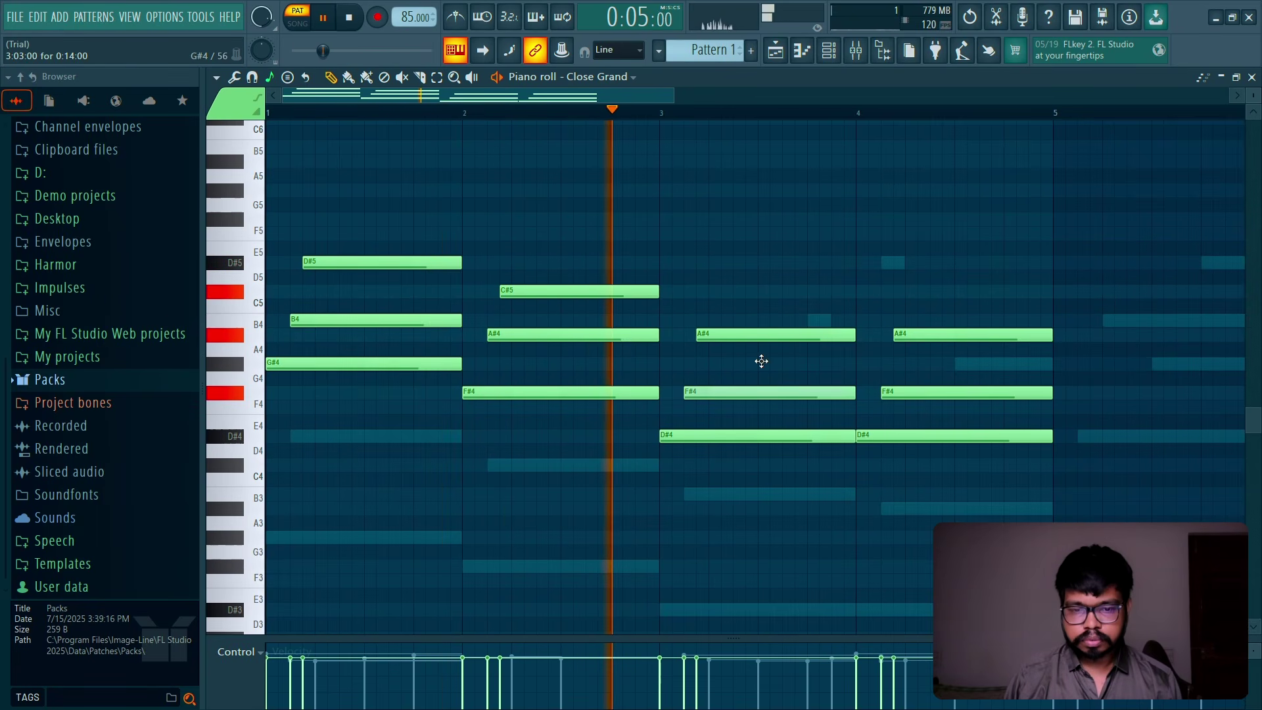
pyautogui.press('space')
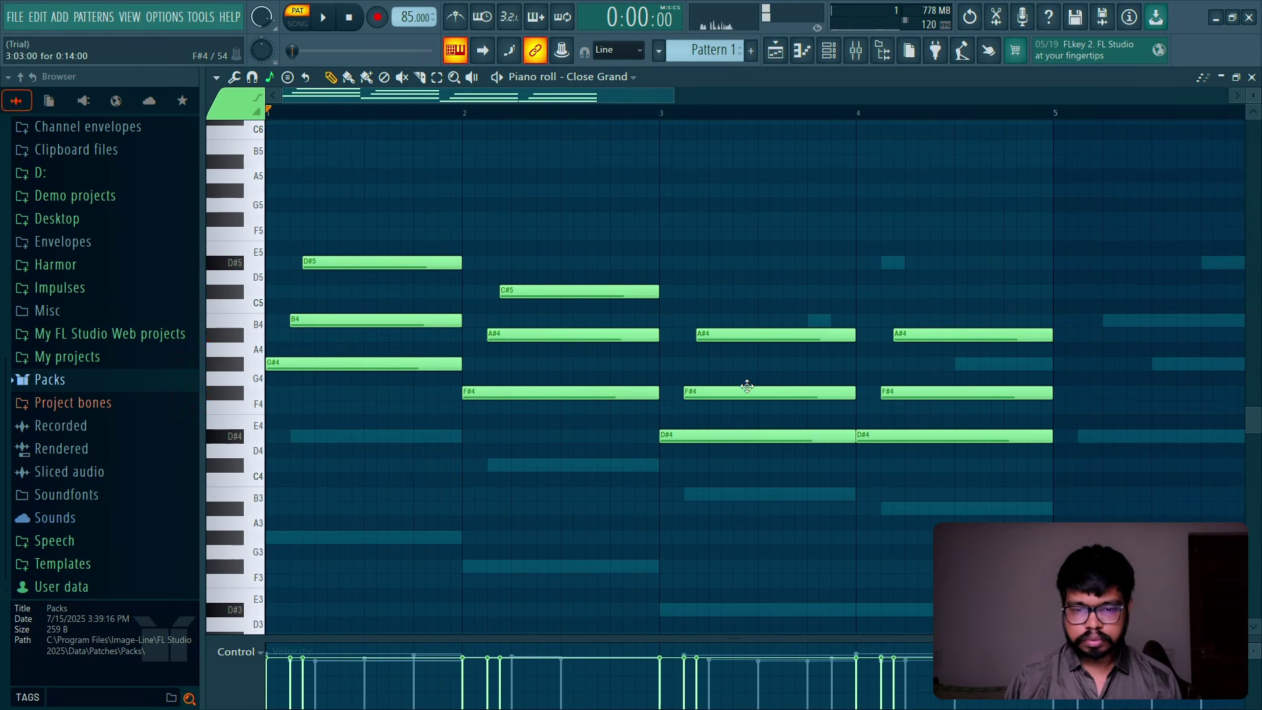
# Step: Raise the top note of the bar 3 chord to B4 and play the progression from bar 3
pyautogui.moveTo(738, 259); pyautogui.dragTo(909, 471)
pyautogui.click(741, 219)
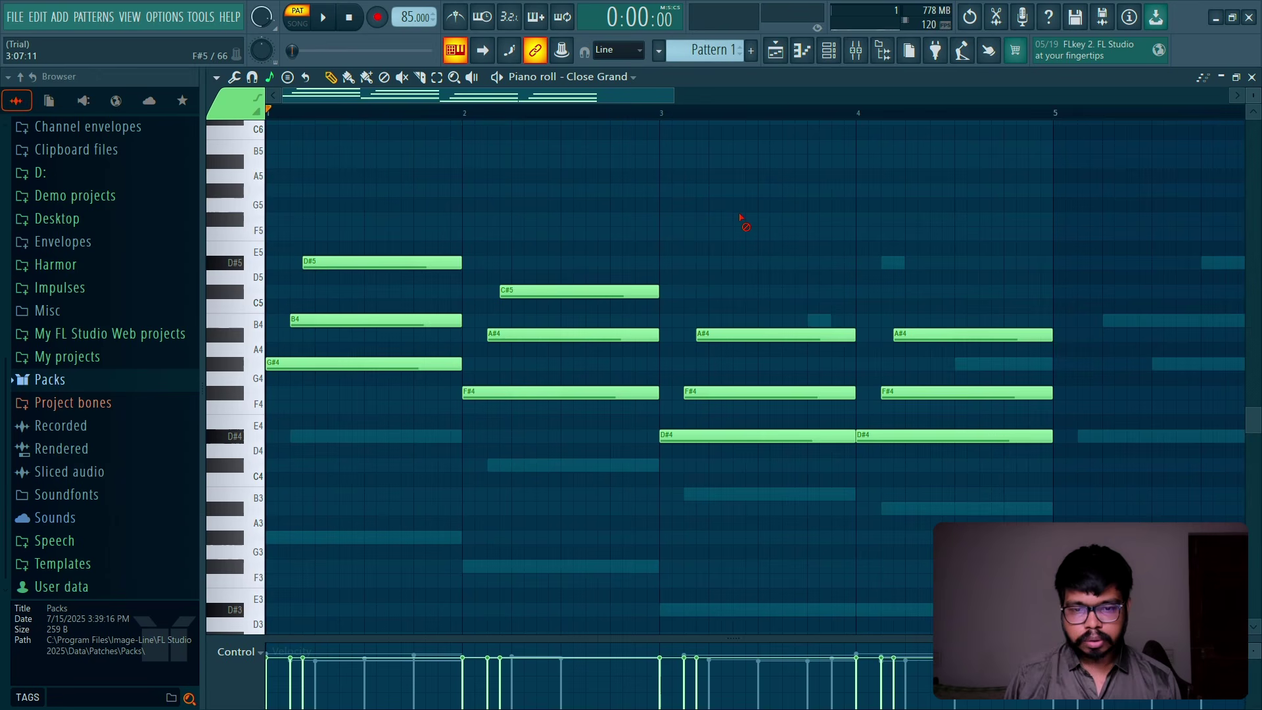
pyautogui.moveTo(741, 333); pyautogui.dragTo(740, 324)
pyautogui.click(661, 120)
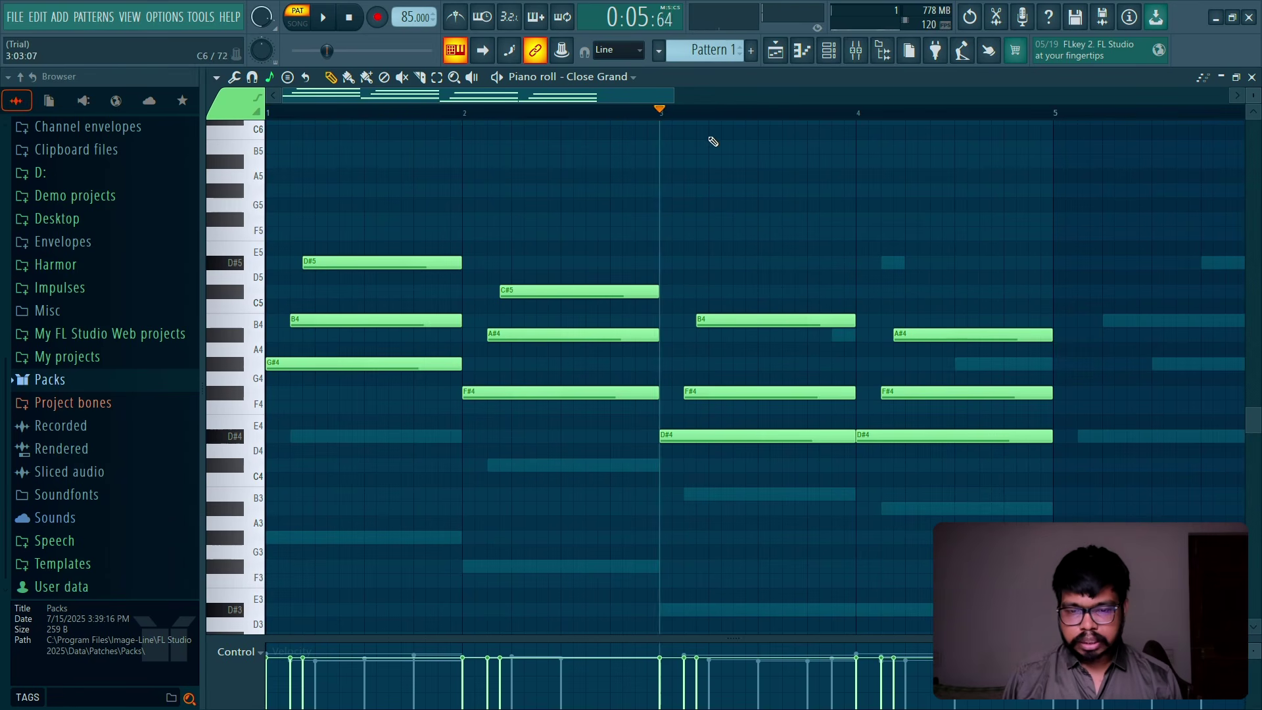
pyautogui.press('space')
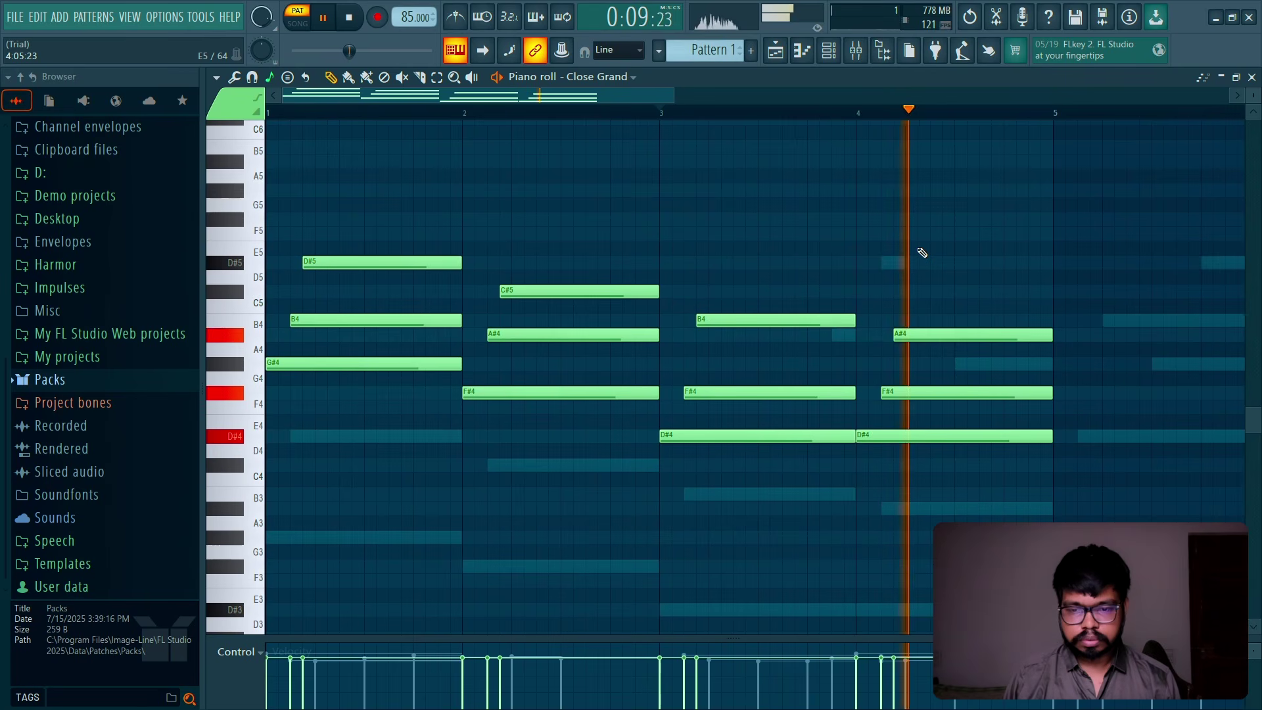
pyautogui.press('space')
# Step: Highlight the top notes of the bar 3 and bar 4 chords to examine how they move
pyautogui.moveTo(696, 283); pyautogui.dragTo(911, 335)
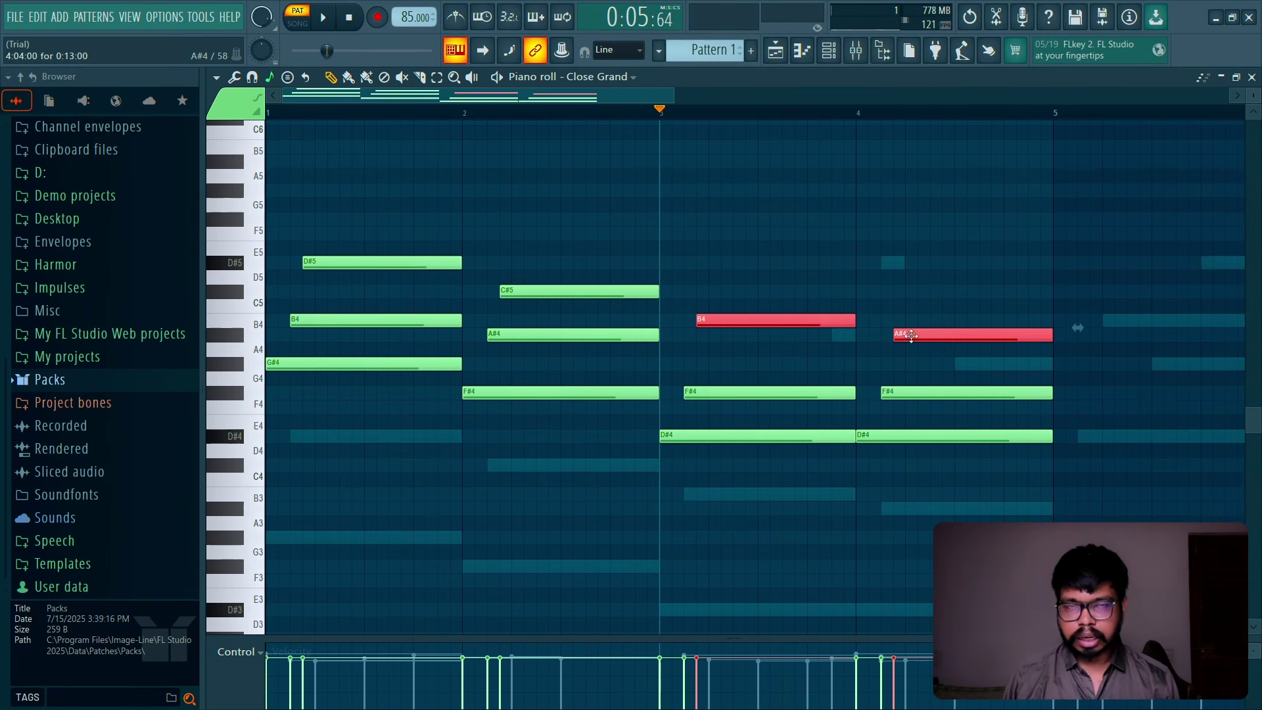
pyautogui.scroll(-3, 903, 296)
pyautogui.scroll(3, 901, 293)
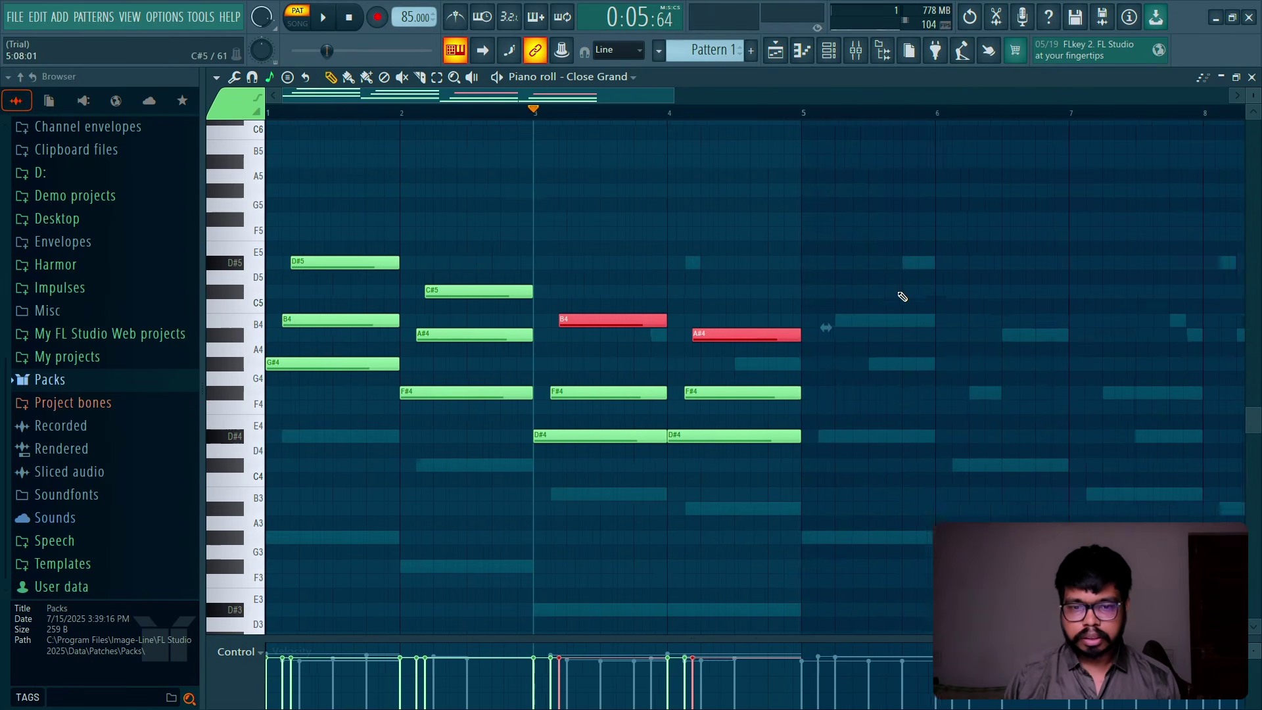
pyautogui.click(1070, 180)
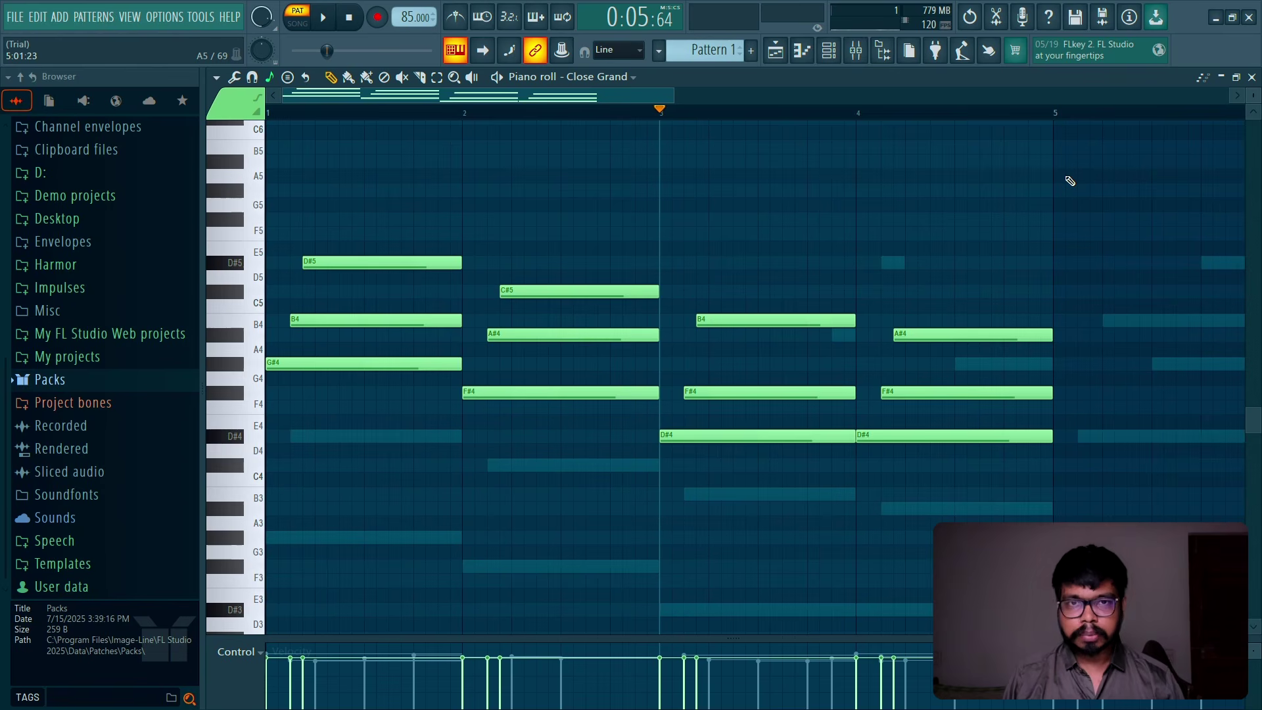
pyautogui.moveTo(802, 285); pyautogui.dragTo(922, 360)
pyautogui.click(890, 257)
pyautogui.moveTo(803, 285); pyautogui.dragTo(896, 333)
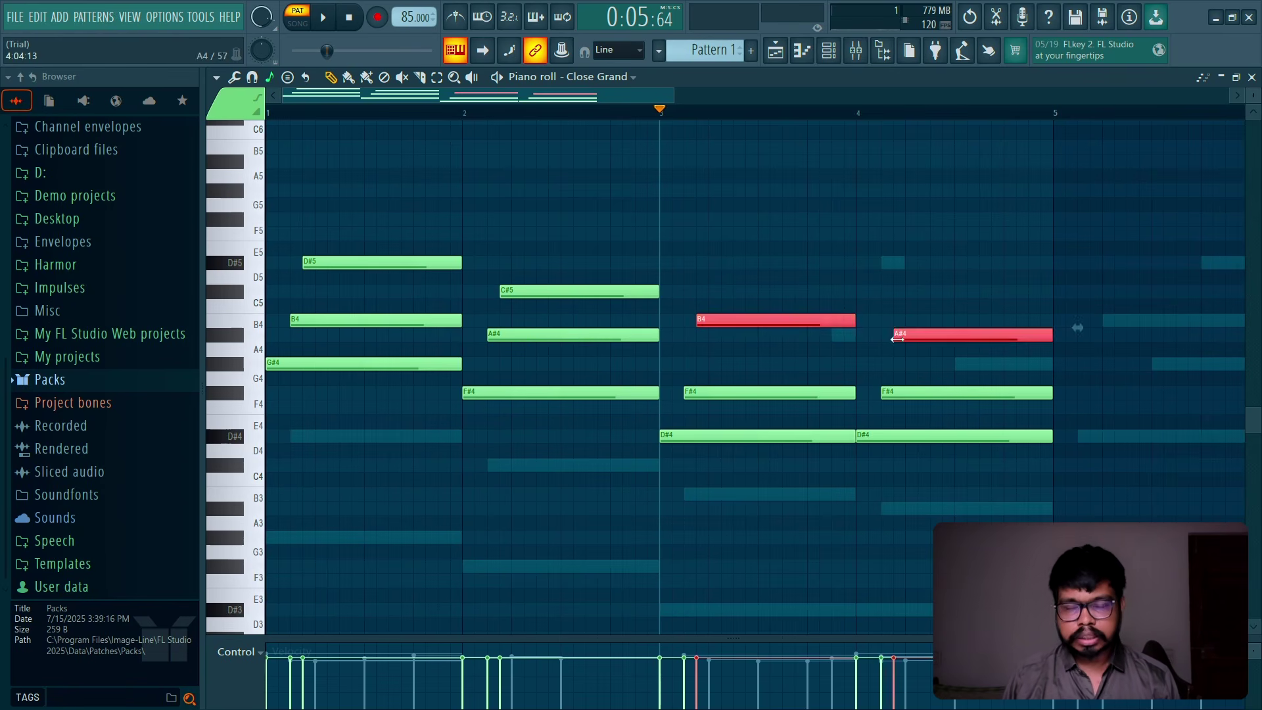
pyautogui.click(897, 287)
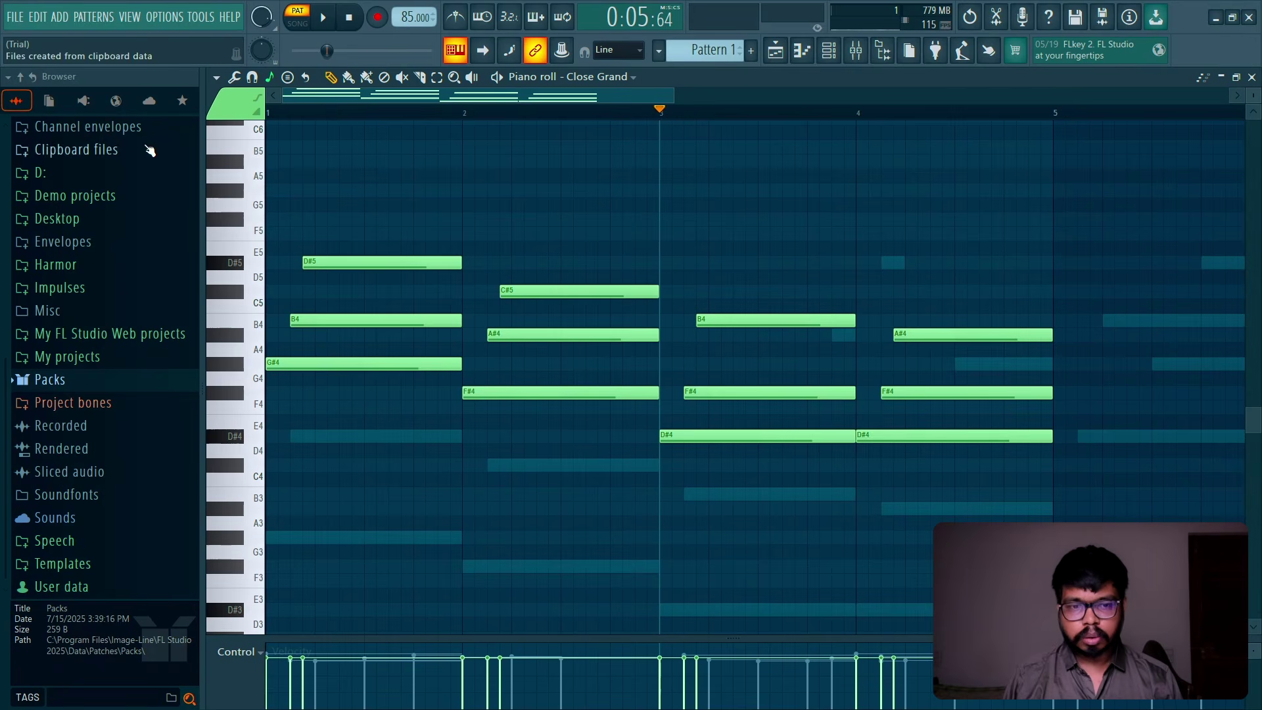
# Step: Return the playhead to the start and duplicate the four-bar progression into bars 5 to 8
pyautogui.click(263, 114)
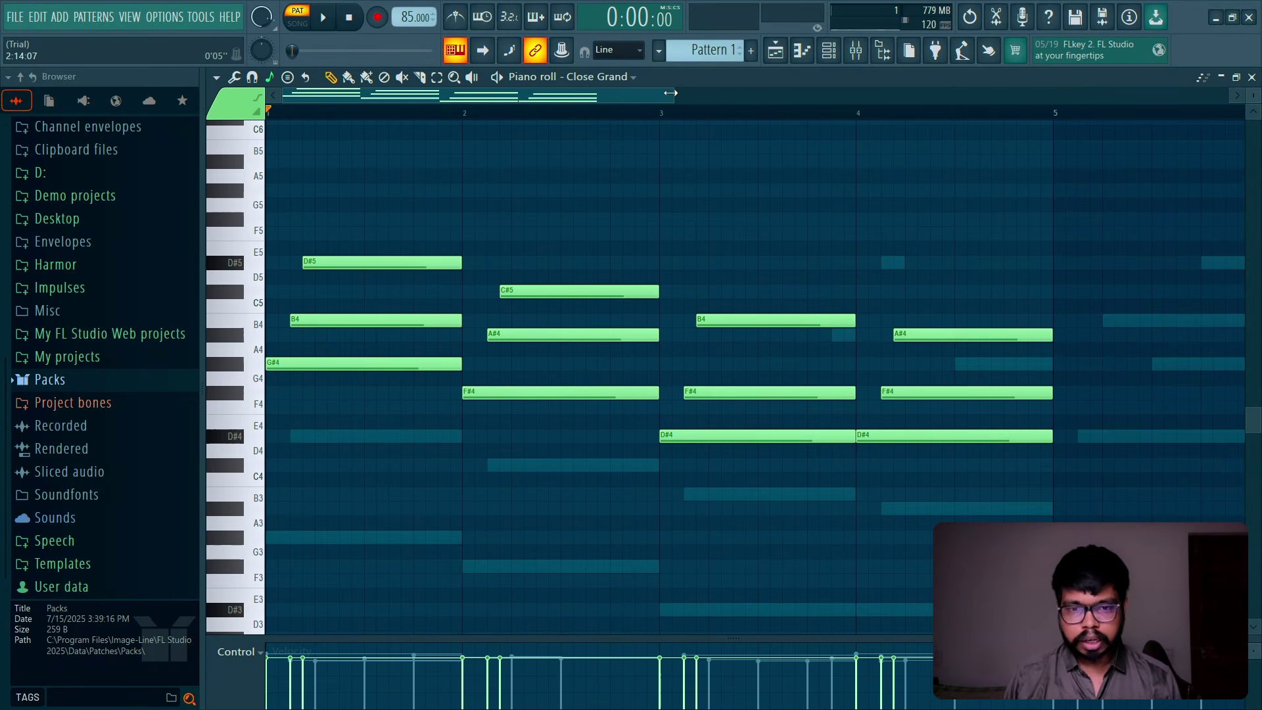
pyautogui.moveTo(670, 93); pyautogui.dragTo(946, 92)
pyautogui.hotkey('ctrl', 'b')
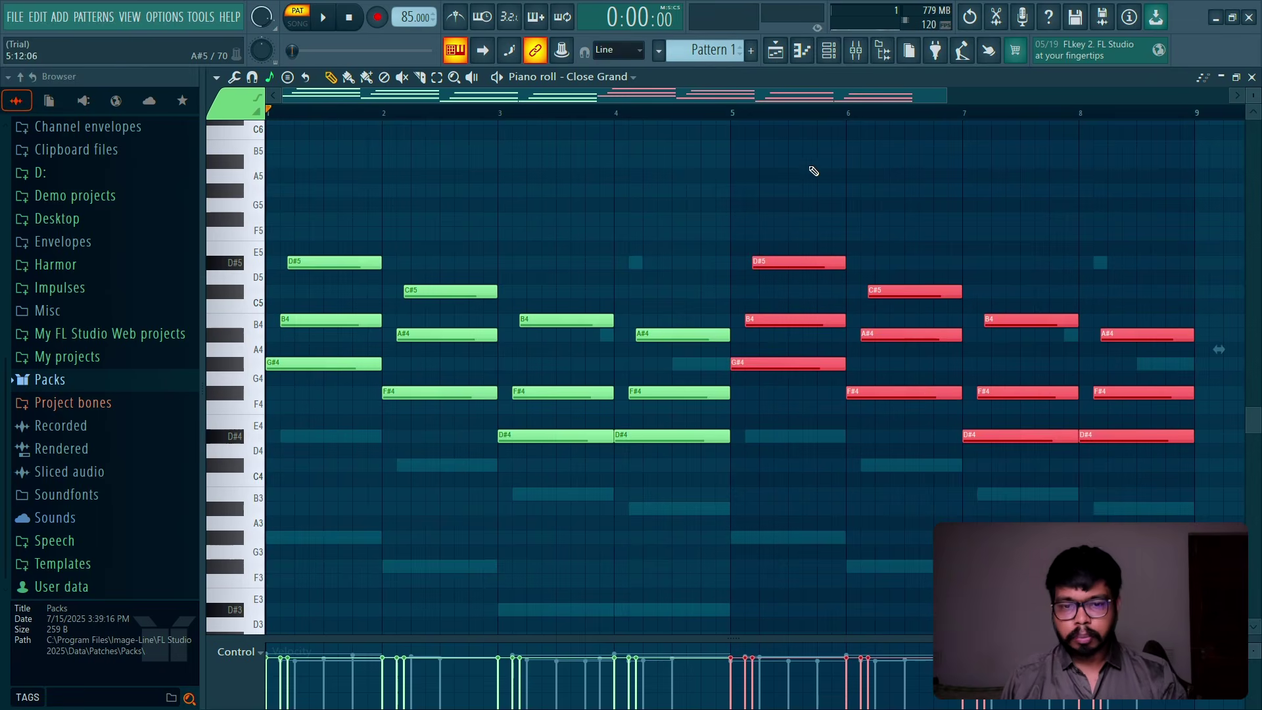
pyautogui.click(813, 170)
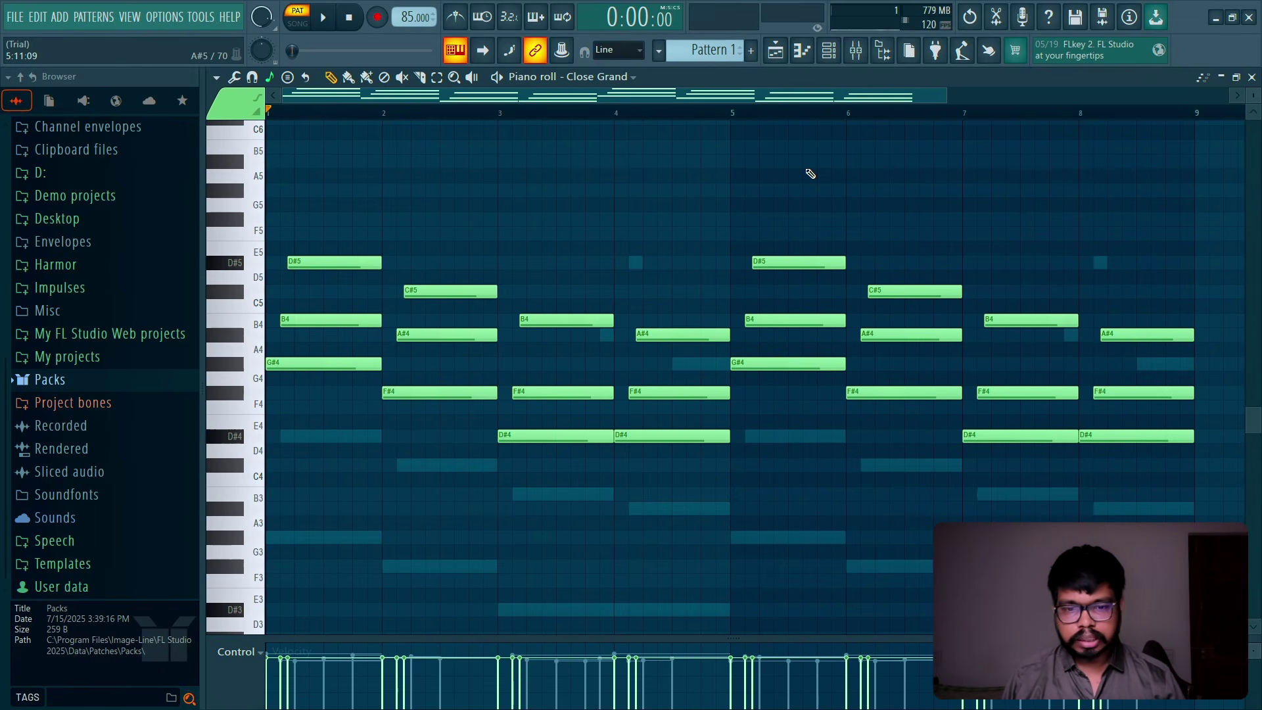
# Step: Place semitone-apart note pairs above the chords: A#5 and B5 in bar 6, F5 and F#5 in bar 7, F6 and F#6 in bar 8
pyautogui.click(882, 162)
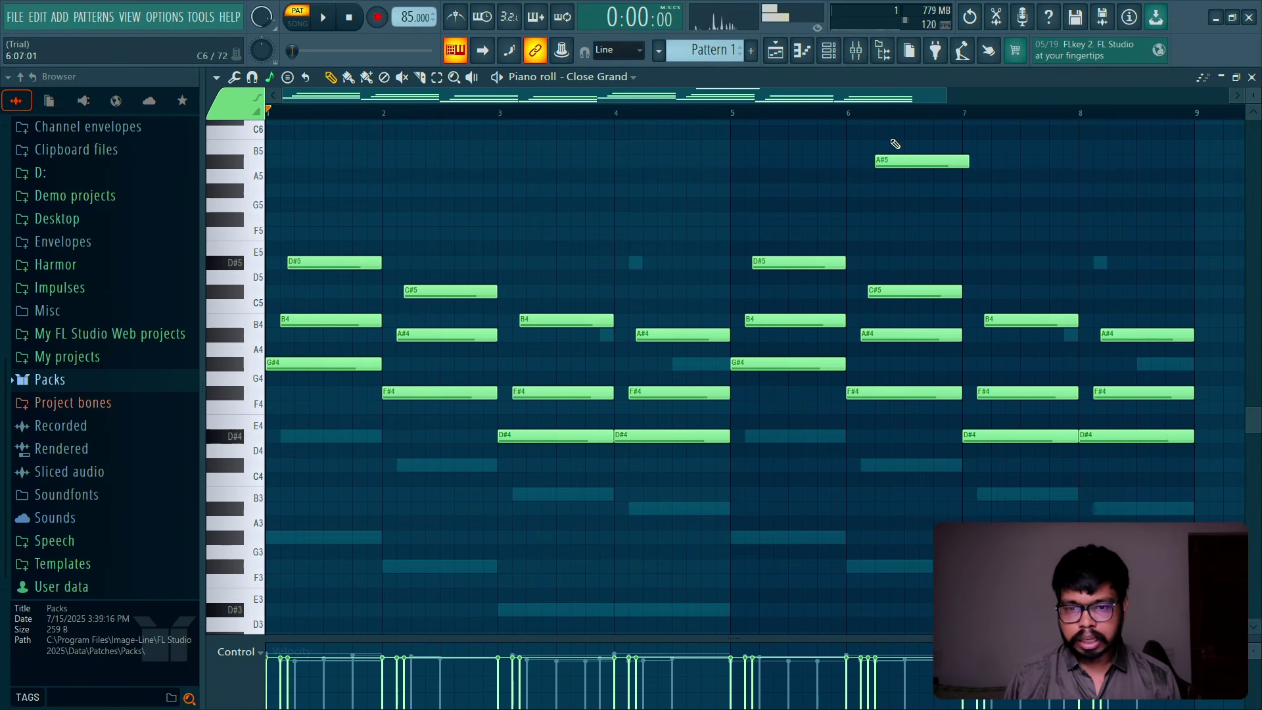
pyautogui.click(891, 146)
pyautogui.click(971, 218)
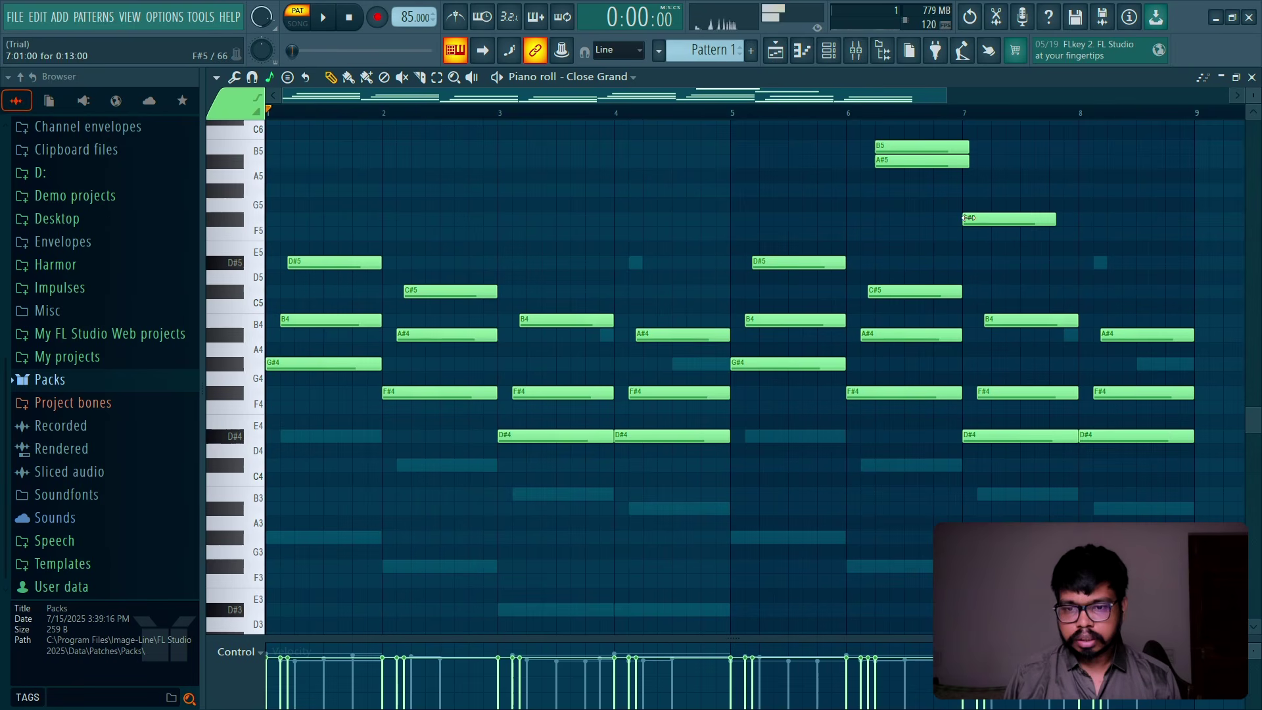
pyautogui.click(969, 232)
pyautogui.scroll(4, 1087, 199)
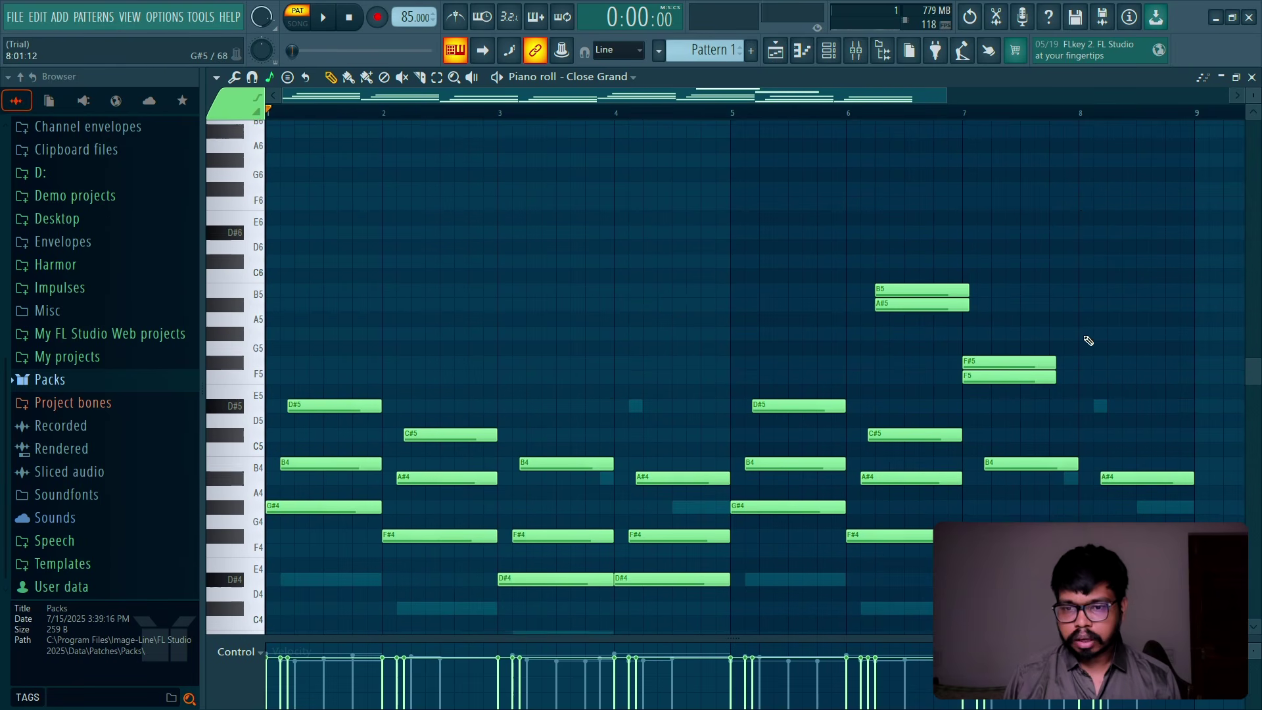
pyautogui.click(1084, 203)
pyautogui.click(1083, 189)
pyautogui.moveTo(1112, 155); pyautogui.dragTo(902, 394)
pyautogui.click(860, 263)
pyautogui.moveTo(896, 169); pyautogui.dragTo(1121, 386)
pyautogui.click(1094, 295)
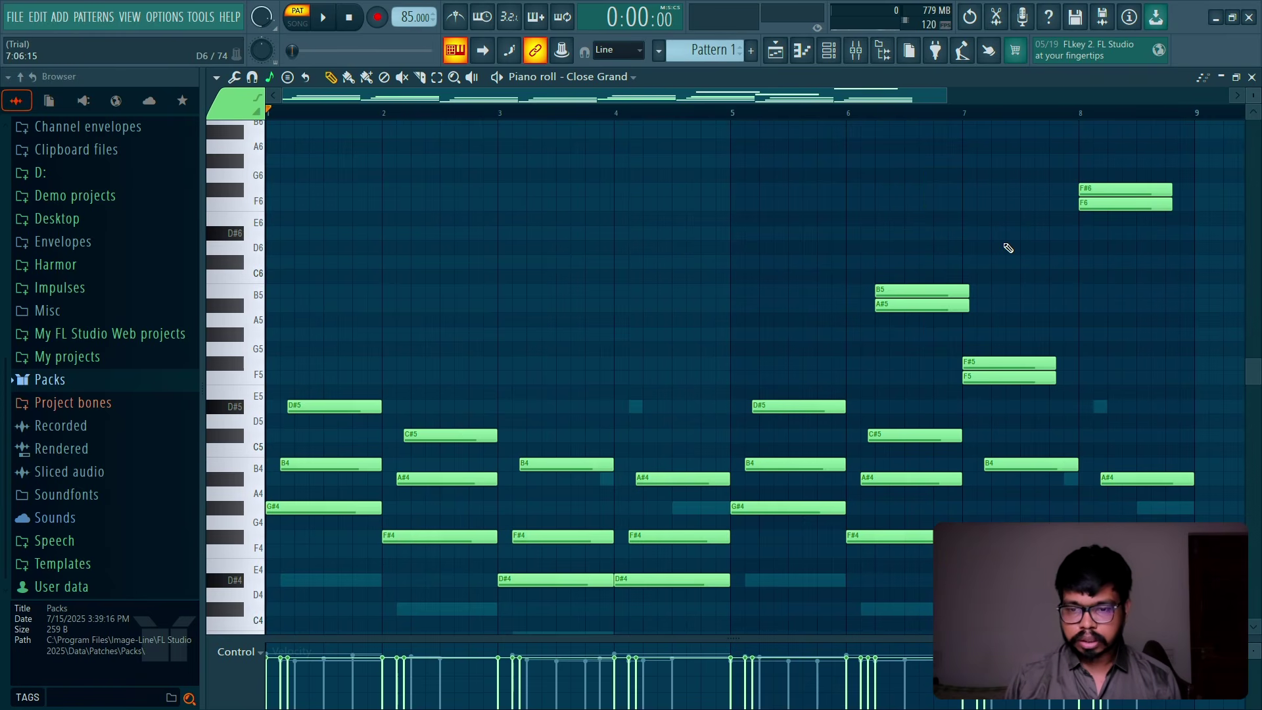
# Step: Delete the six extra notes above the chords in bars 6 to 8
pyautogui.rightClick(1093, 188)
pyautogui.rightClick(1093, 203)
pyautogui.rightClick(884, 290)
pyautogui.rightClick(884, 304)
pyautogui.rightClick(979, 377)
pyautogui.rightClick(966, 362)
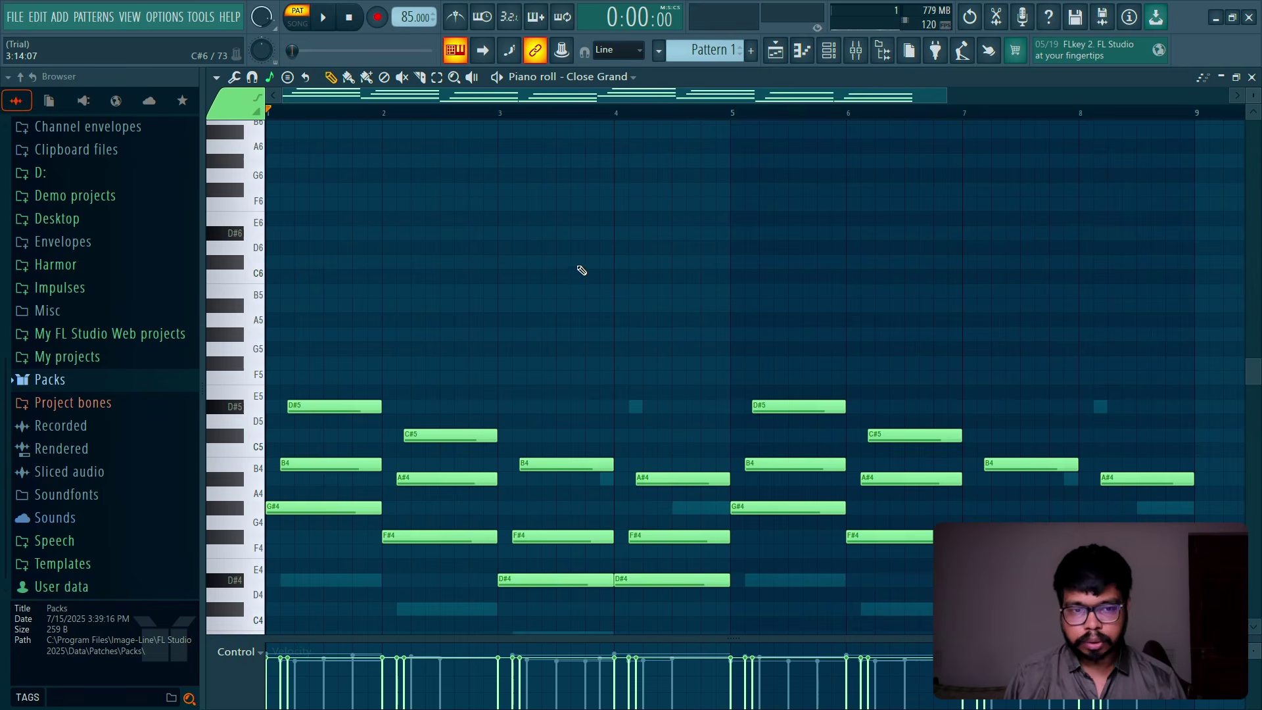
# Step: Randomize the velocity levels of the chord notes with the piano roll randomizer
pyautogui.scroll(-3, 440, 378)
pyautogui.moveTo(600, 637); pyautogui.dragTo(601, 581)
pyautogui.hotkey('alt', 'r')
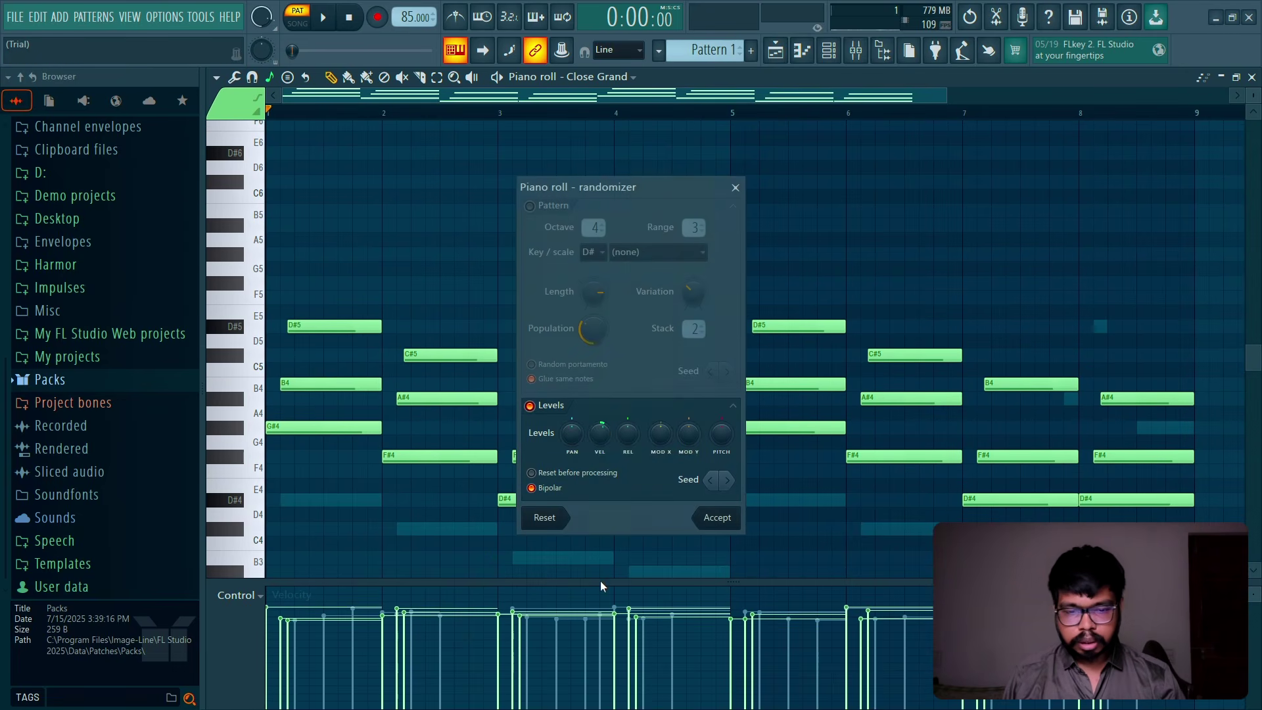
pyautogui.click(716, 517)
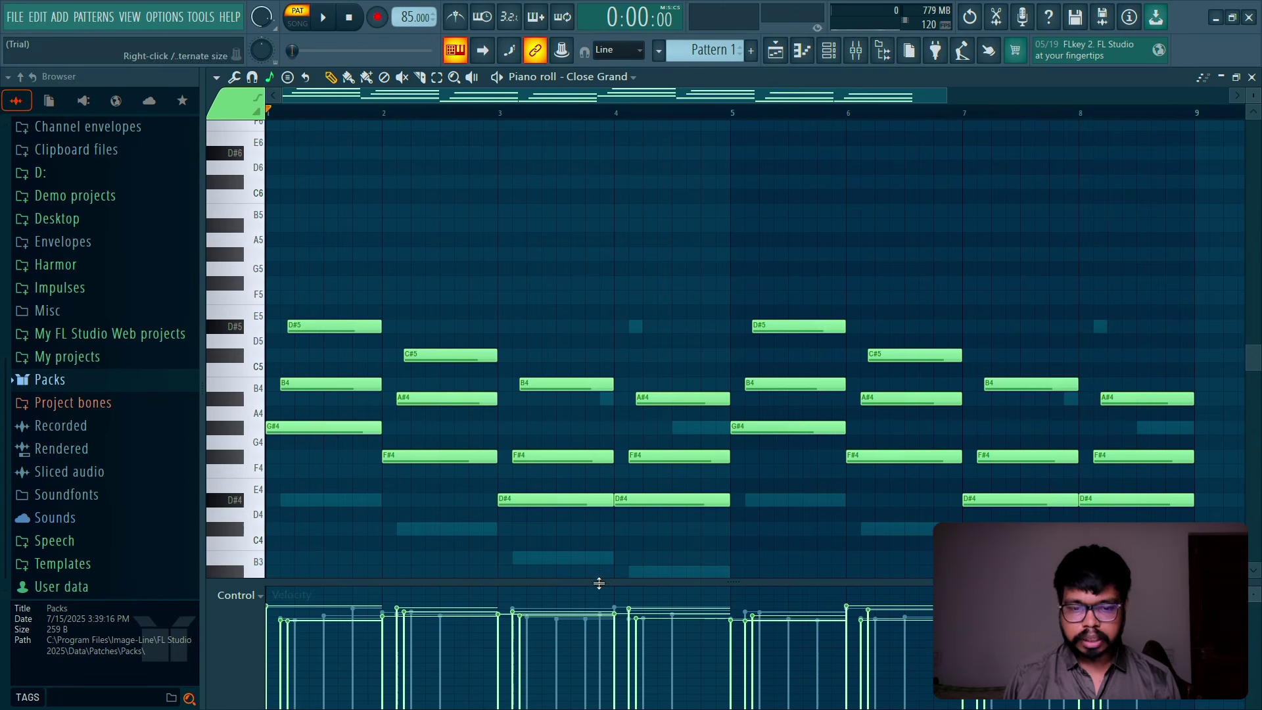
# Step: Enlarge the velocity lane and highlight the chord notes to examine their velocities
pyautogui.moveTo(595, 579); pyautogui.dragTo(589, 480)
pyautogui.scroll(-2, 545, 316)
pyautogui.moveTo(351, 177); pyautogui.dragTo(576, 304)
pyautogui.moveTo(655, 316); pyautogui.dragTo(1181, 483)
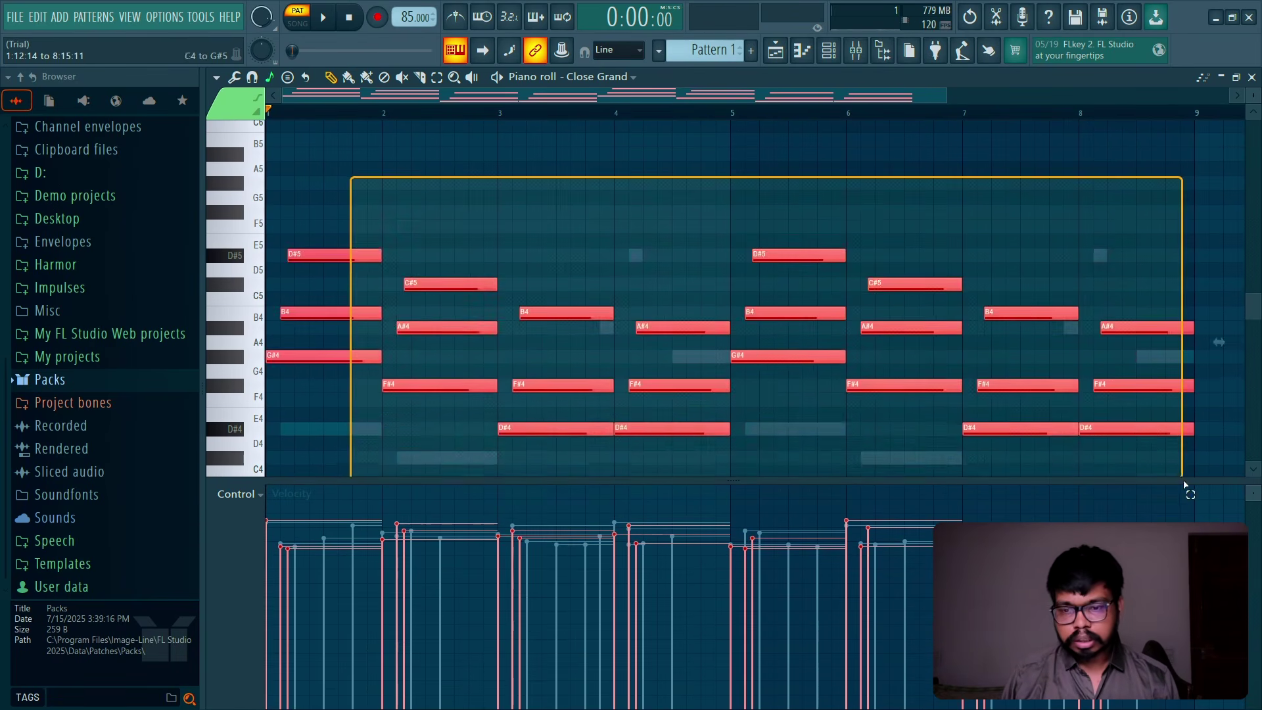
pyautogui.scroll(-4, 843, 211)
pyautogui.scroll(2, 895, 372)
pyautogui.click(889, 391)
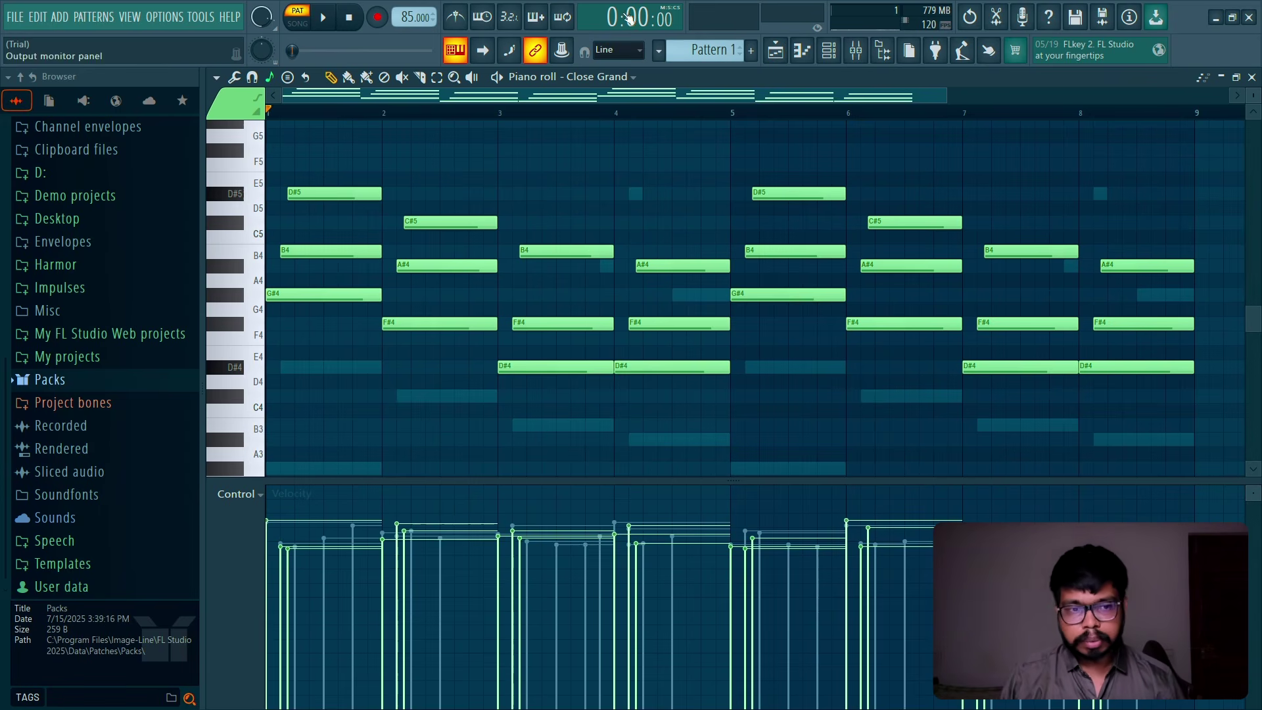
# Step: Review the Humanize script's start time, duration and velocity options without applying them
pyautogui.click(232, 79)
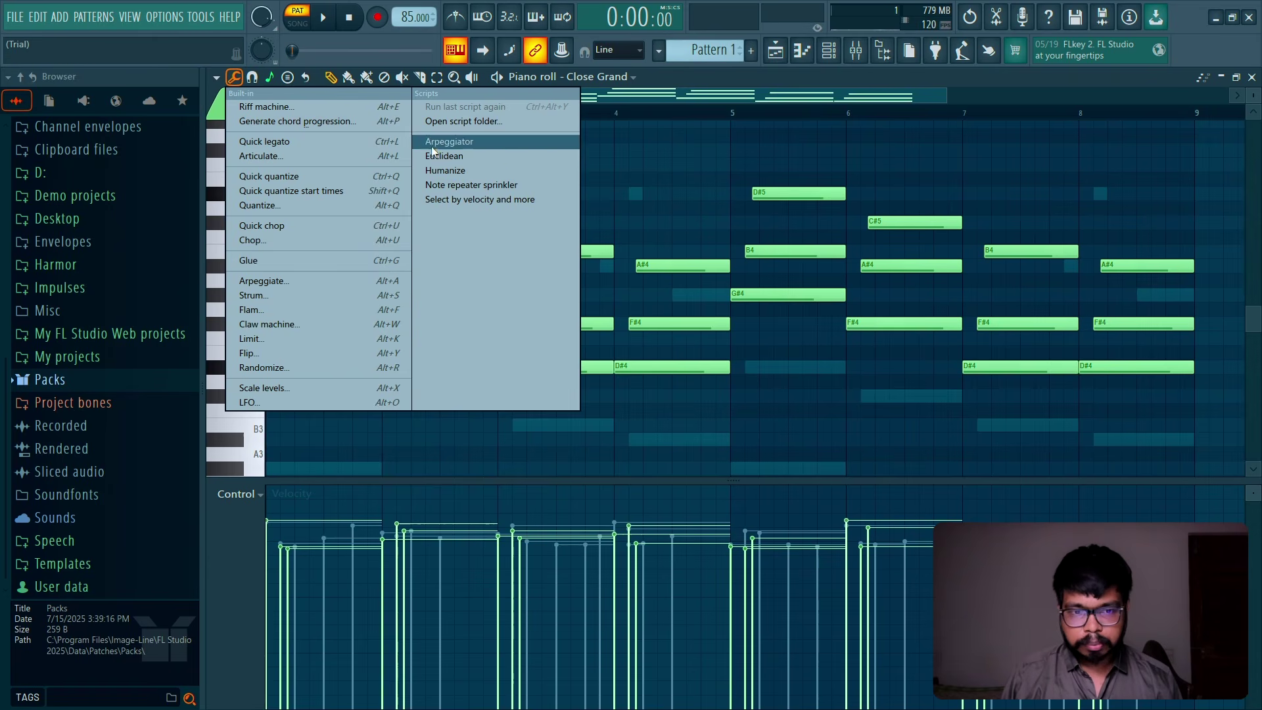
pyautogui.click(453, 170)
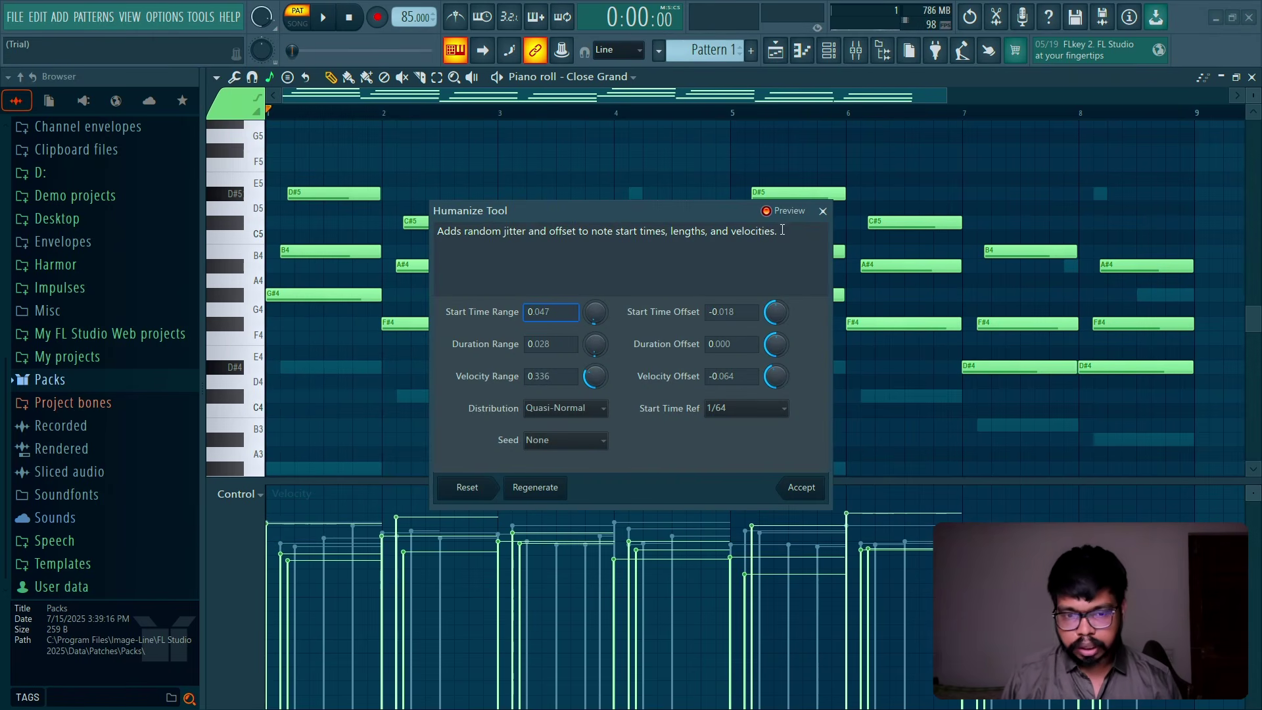
pyautogui.click(822, 211)
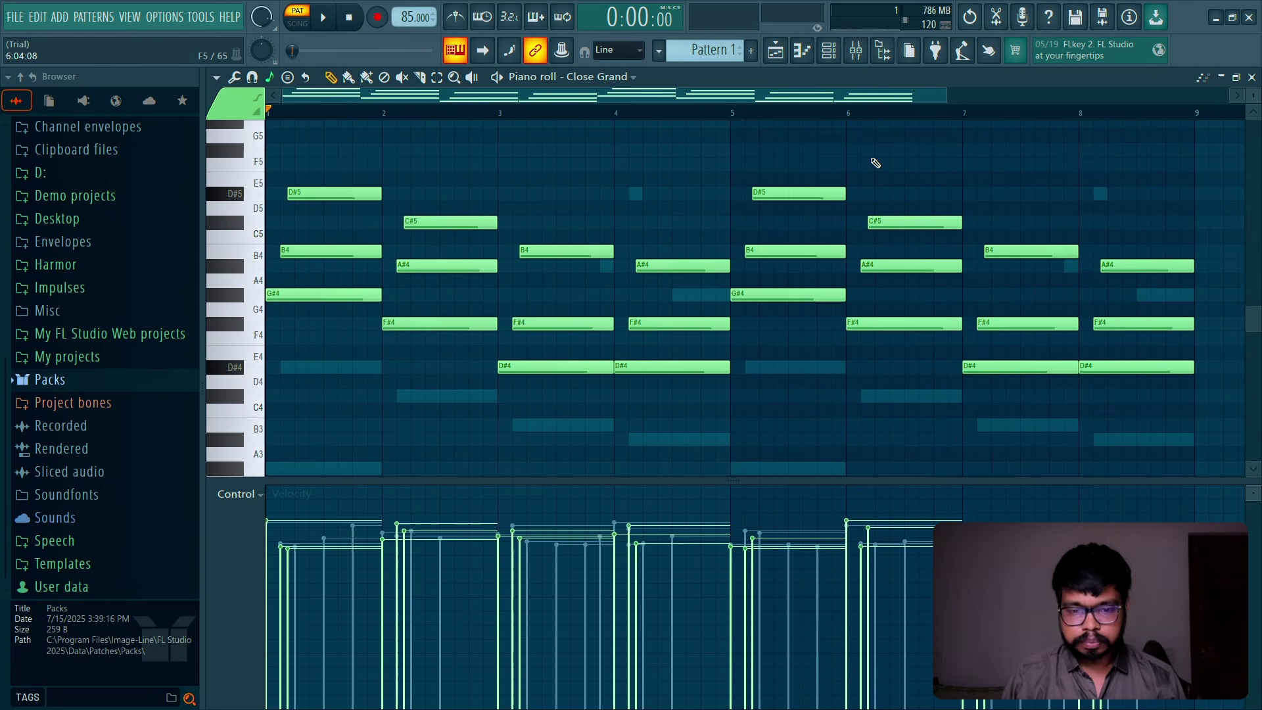
# Step: Play the opening bars of the progression and shrink the velocity lane back down
pyautogui.press('space')
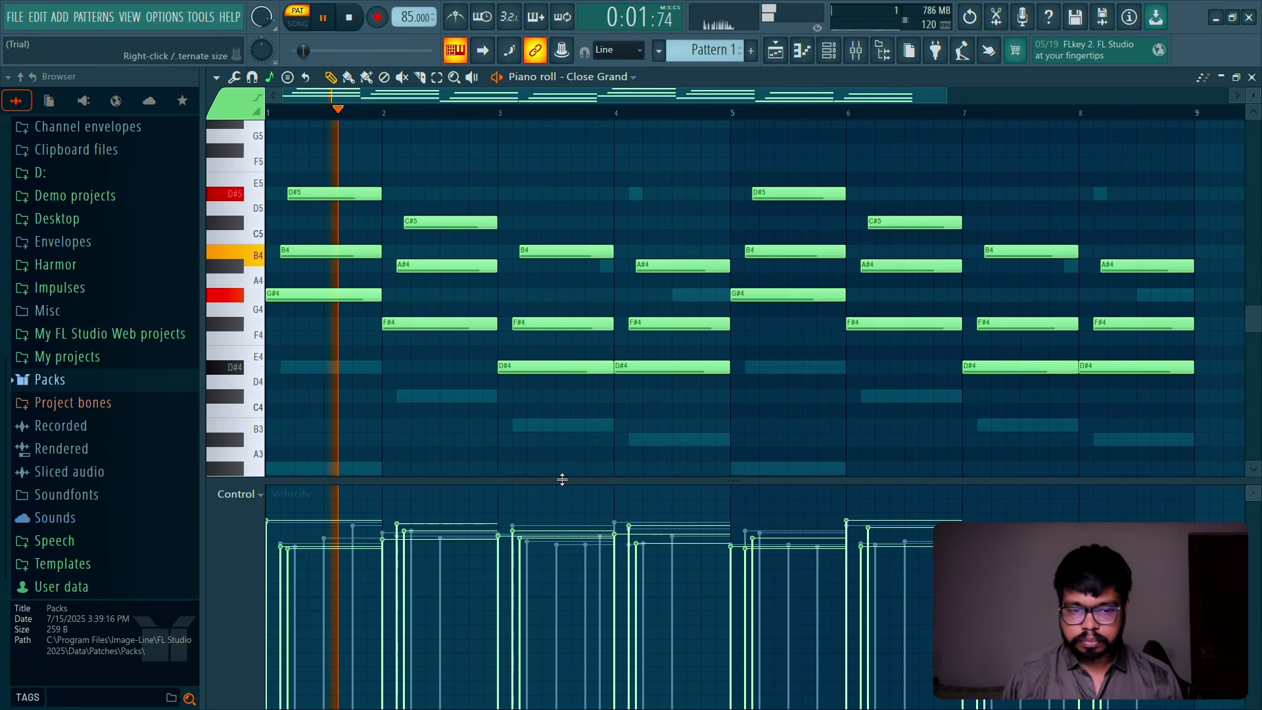
pyautogui.moveTo(562, 479); pyautogui.dragTo(559, 665)
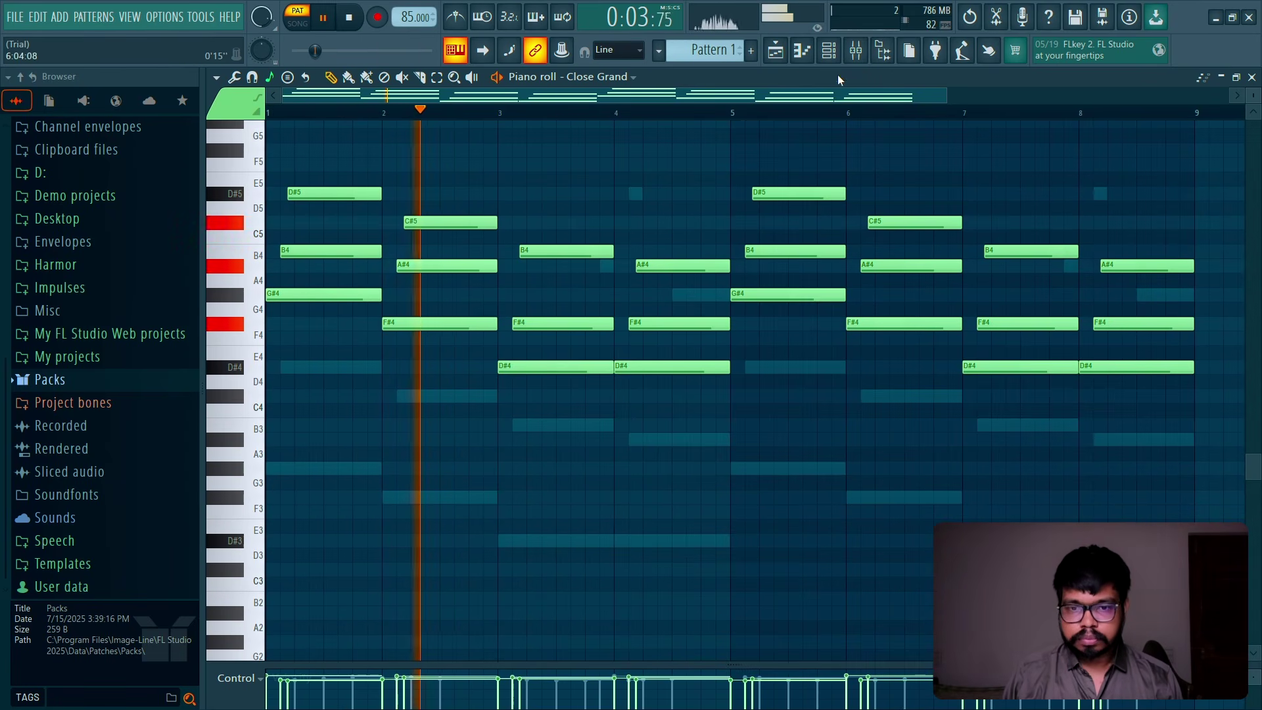
pyautogui.press('space')
# Step: Render the Master mixer track's eight-bar pattern to an audio clip
pyautogui.click(829, 51)
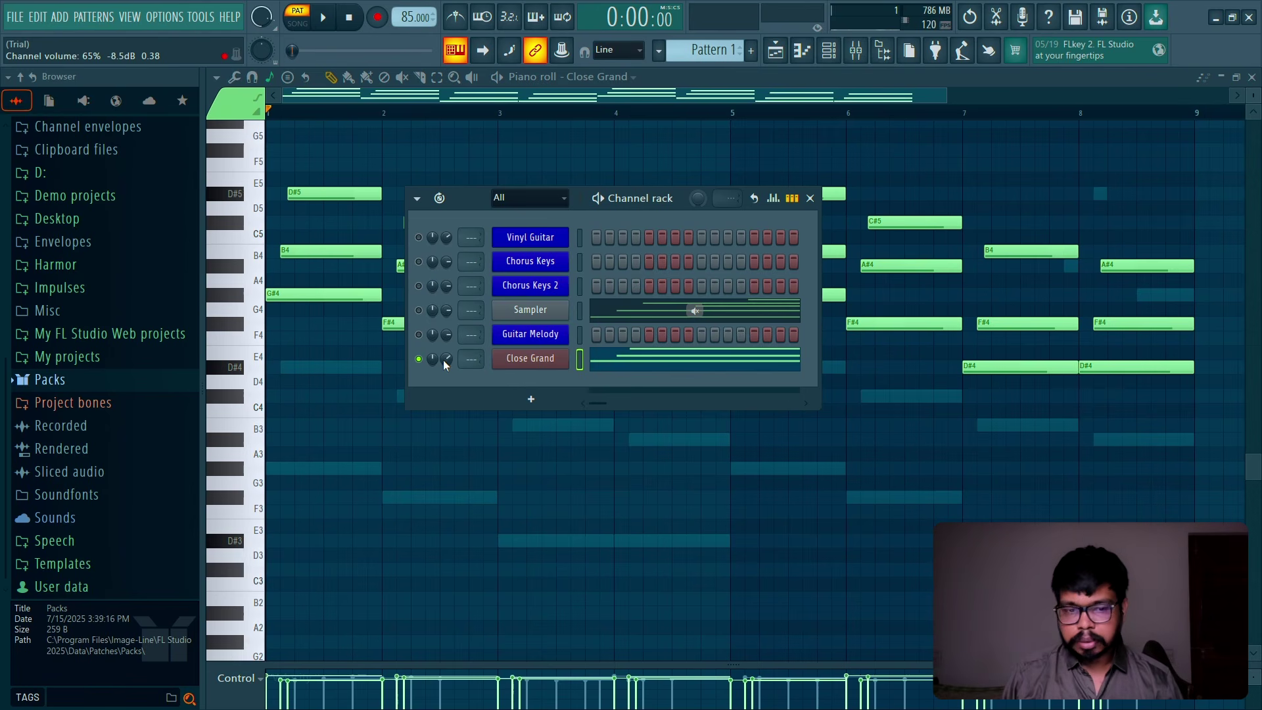
pyautogui.click(810, 198)
pyautogui.click(856, 51)
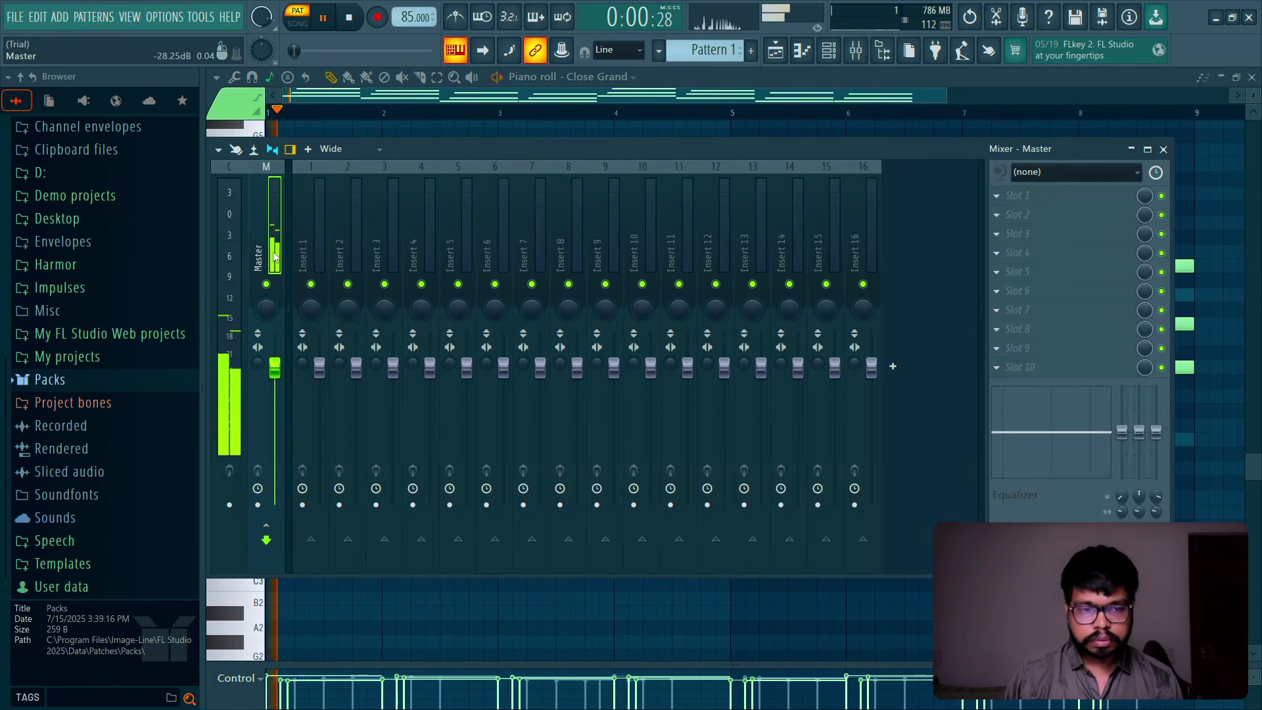
pyautogui.hotkey('ctrl', 'alt', 'r')
pyautogui.press('Return')
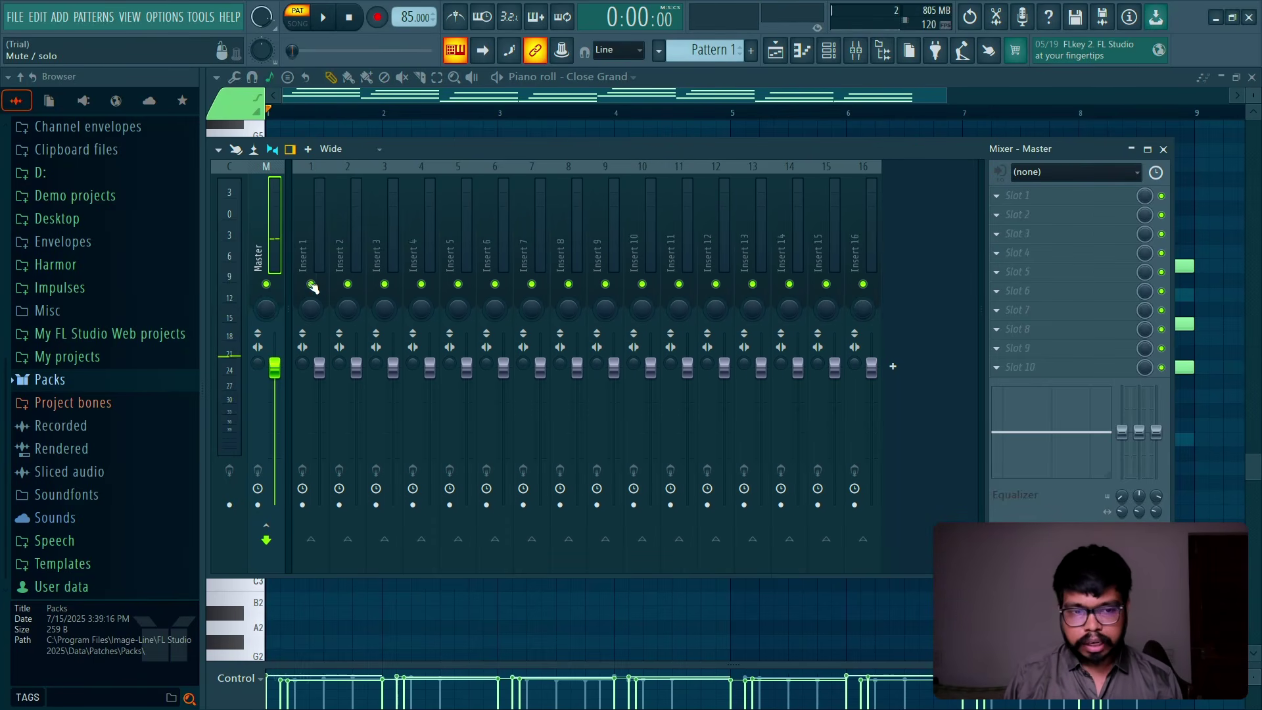
# Step: Inspect the channel rack and the Master track's recording and render settings without rendering again
pyautogui.click(829, 50)
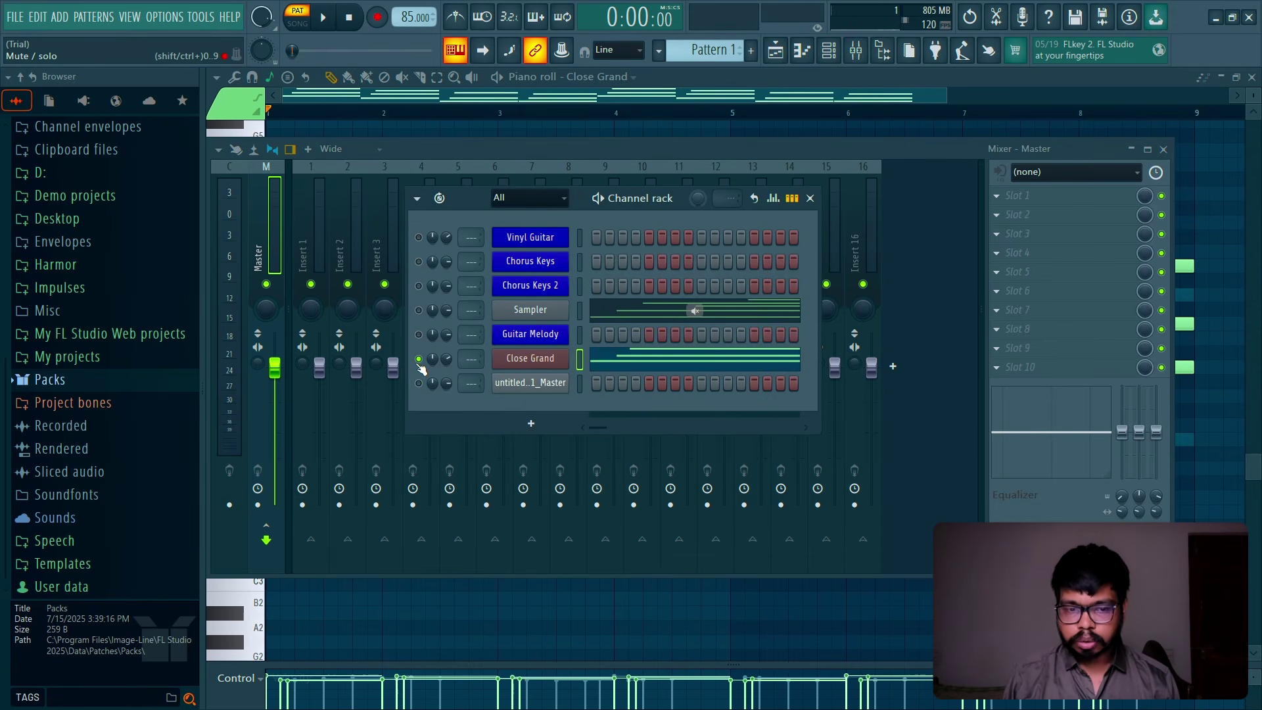
pyautogui.click(810, 198)
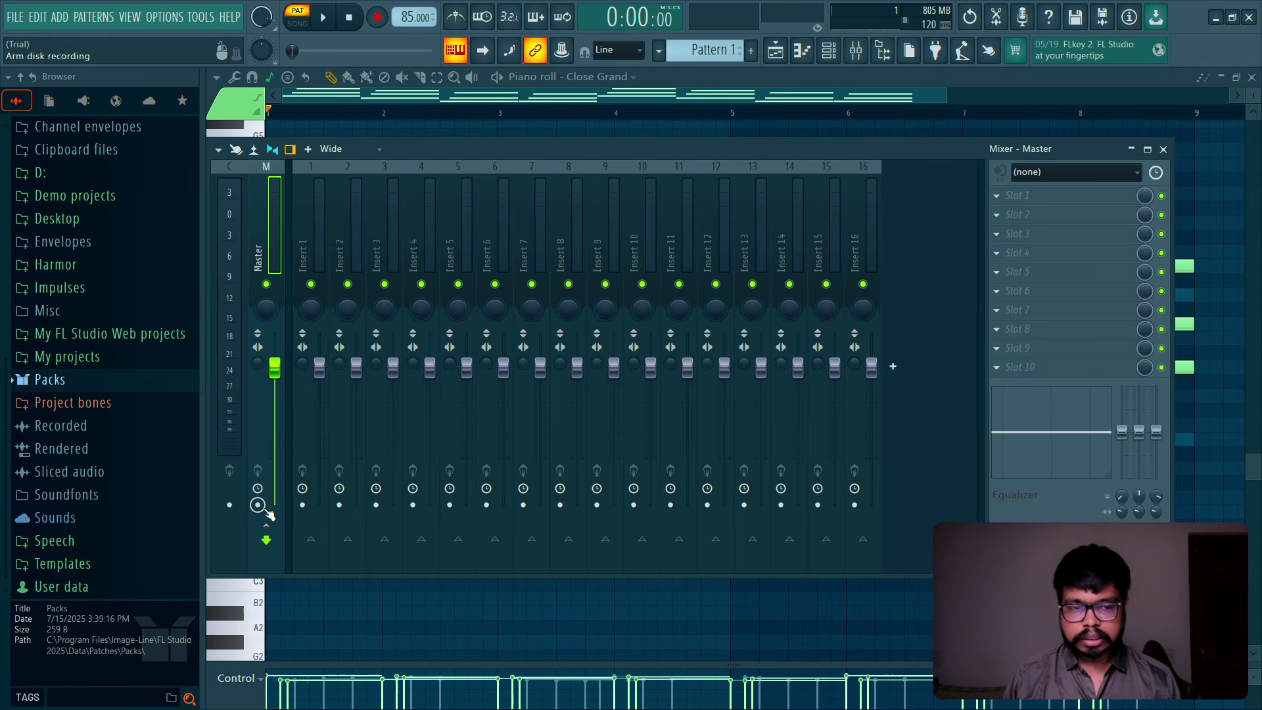
pyautogui.click(258, 505)
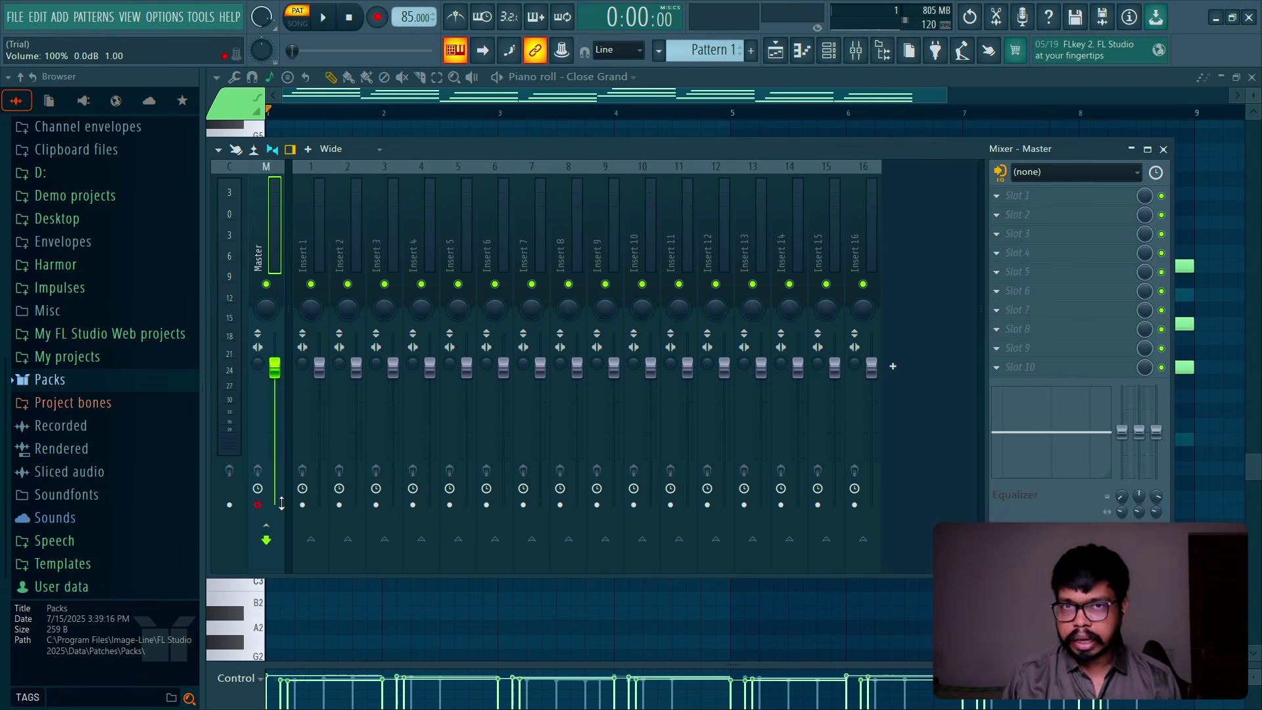
pyautogui.click(258, 505)
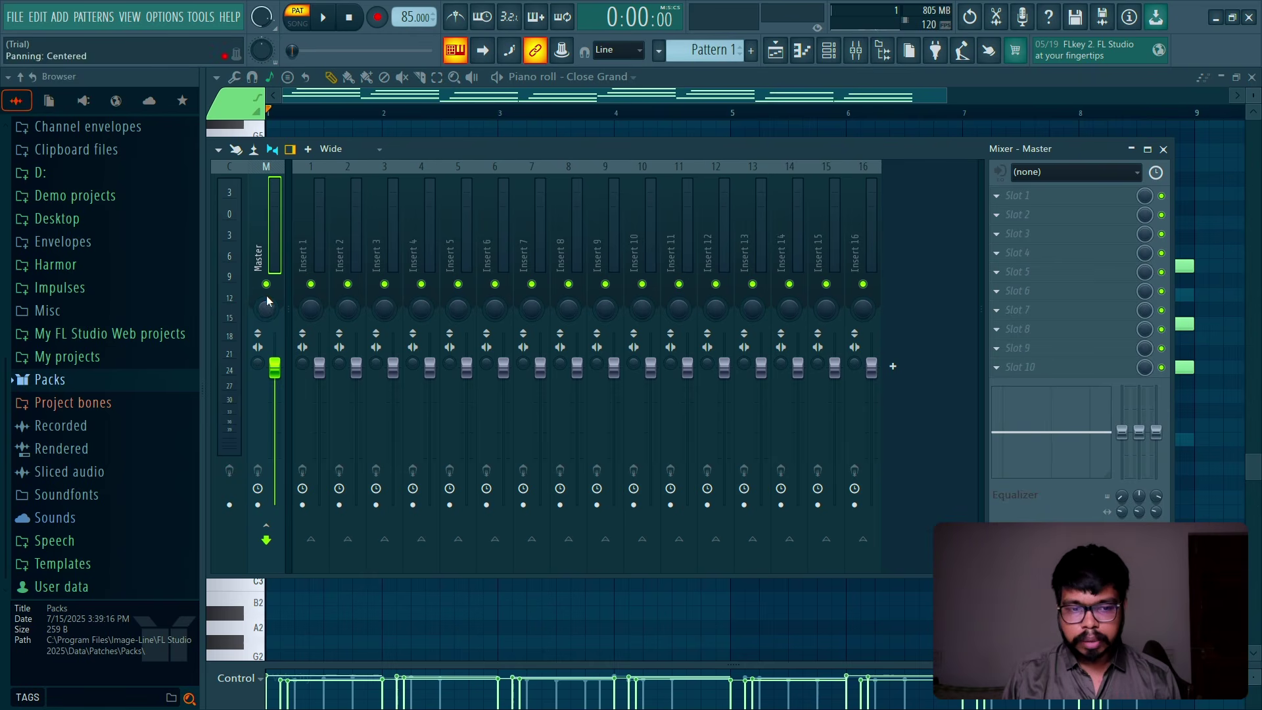
pyautogui.hotkey('alt', 'r')
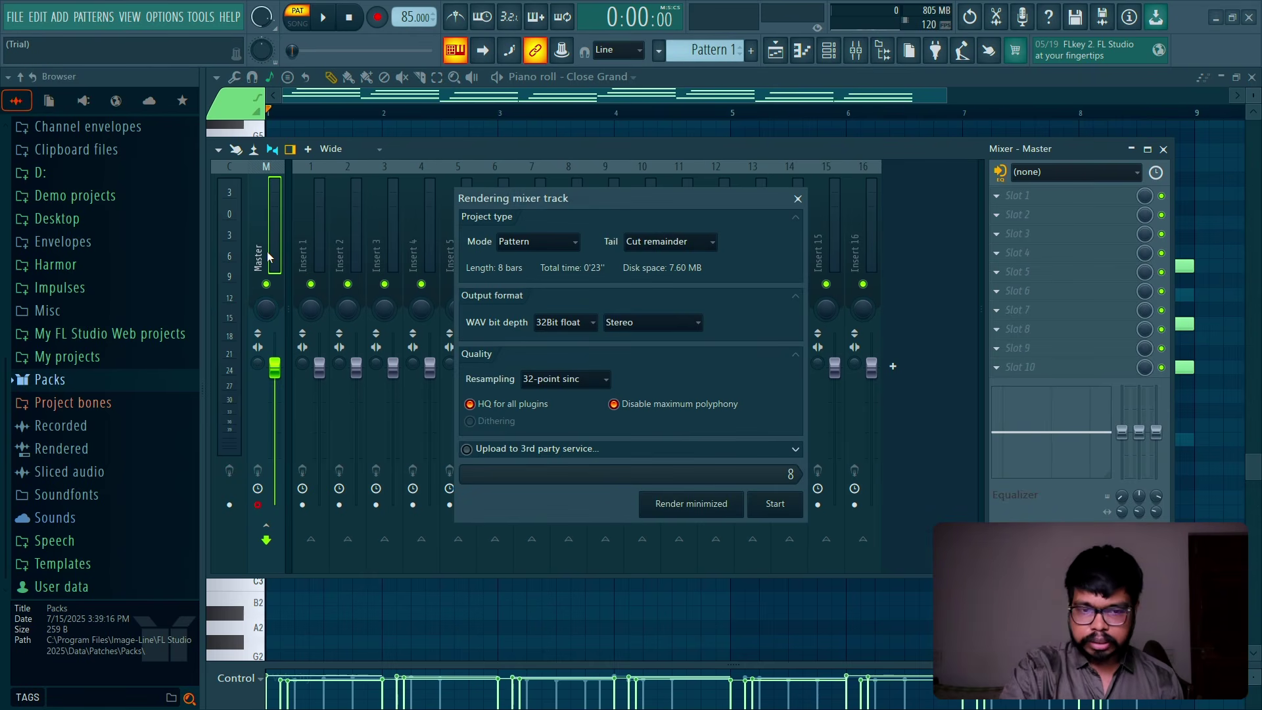
pyautogui.click(796, 199)
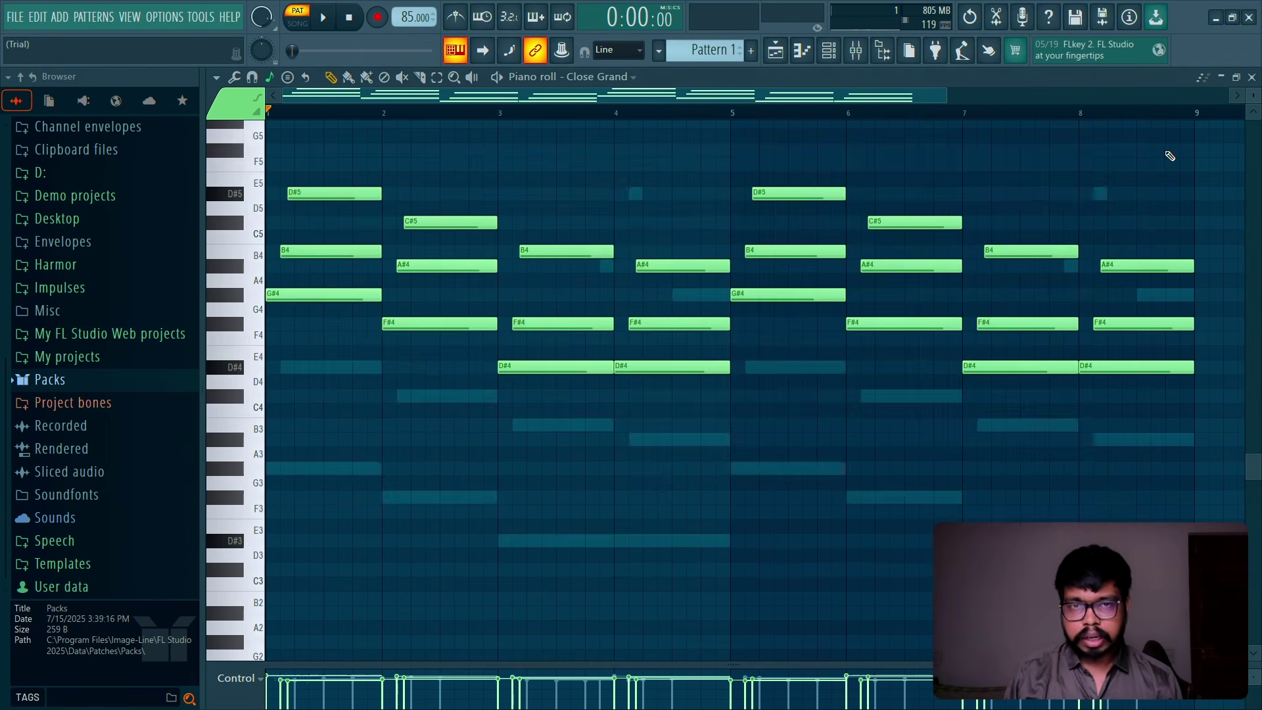
# Step: Place the rendered Master audio clip at bar 1 of track 6 in the playlist
pyautogui.click(1252, 76)
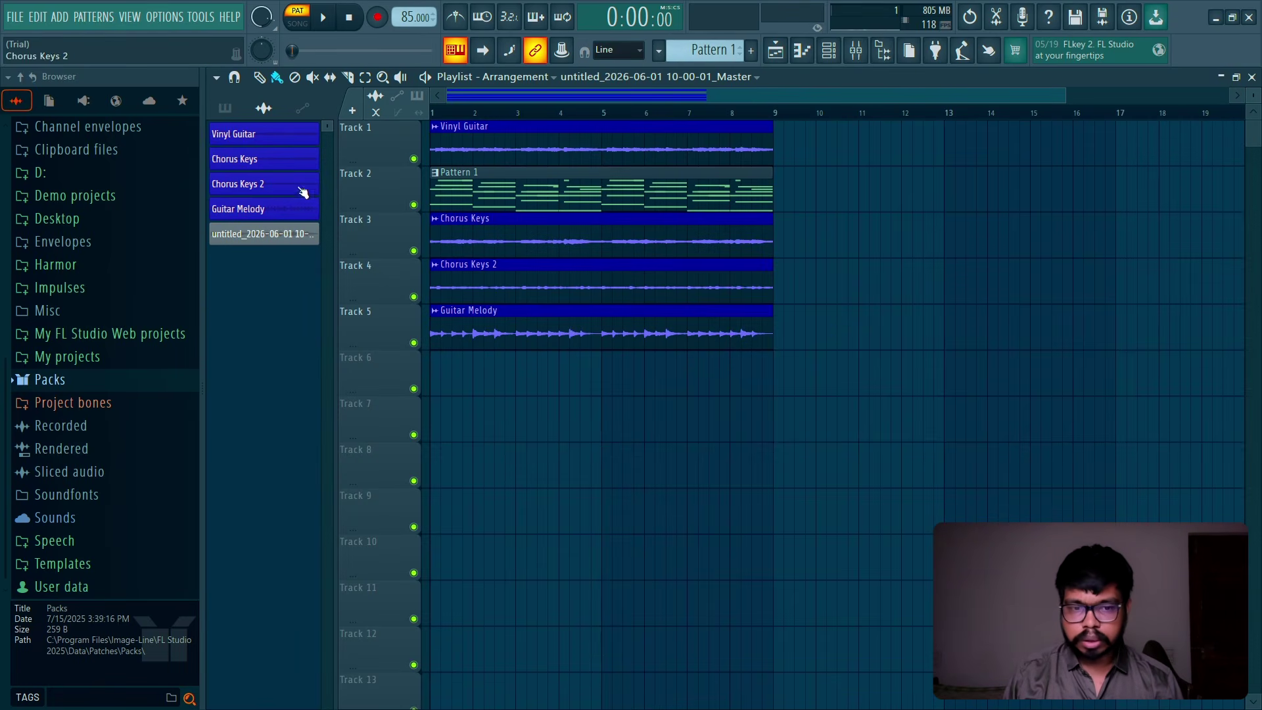
pyautogui.click(263, 233)
pyautogui.moveTo(459, 381); pyautogui.dragTo(438, 378)
# Step: Rename the rendered clip on track 6 to "Chord Prog With Arp" and colour it bright blue
pyautogui.rightClick(434, 360)
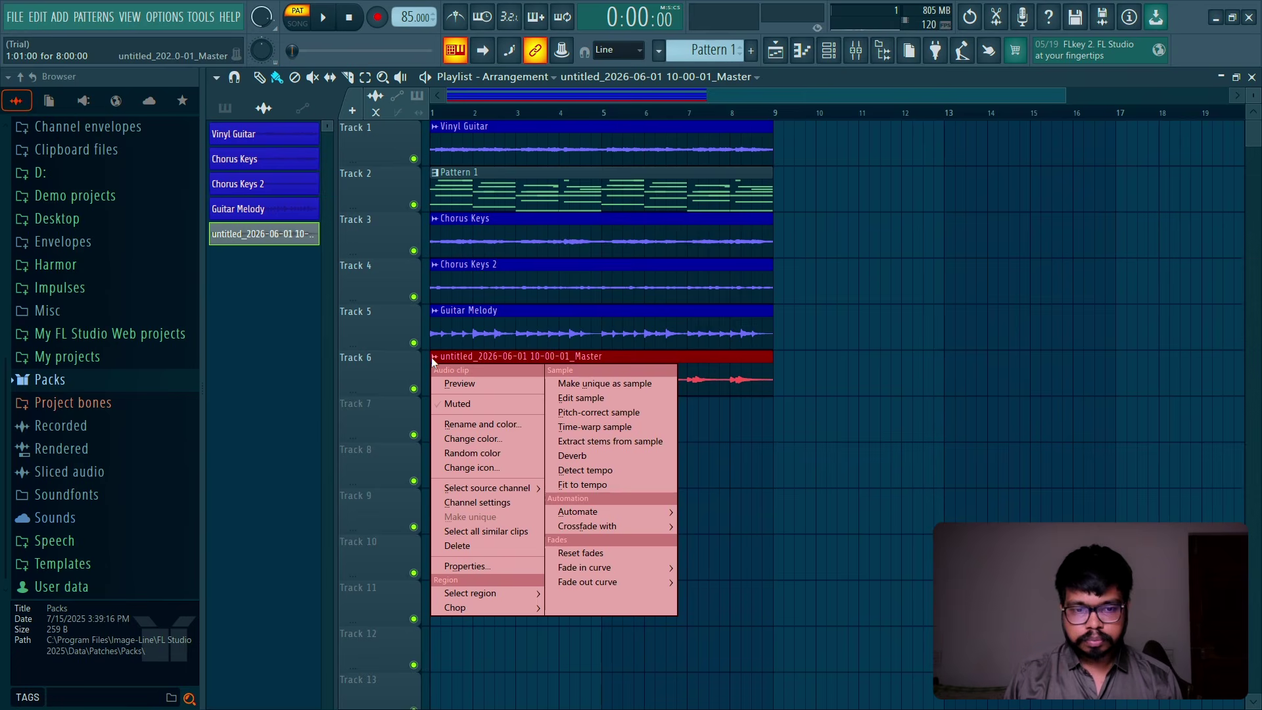
pyautogui.click(478, 426)
pyautogui.write('Chord Pro')
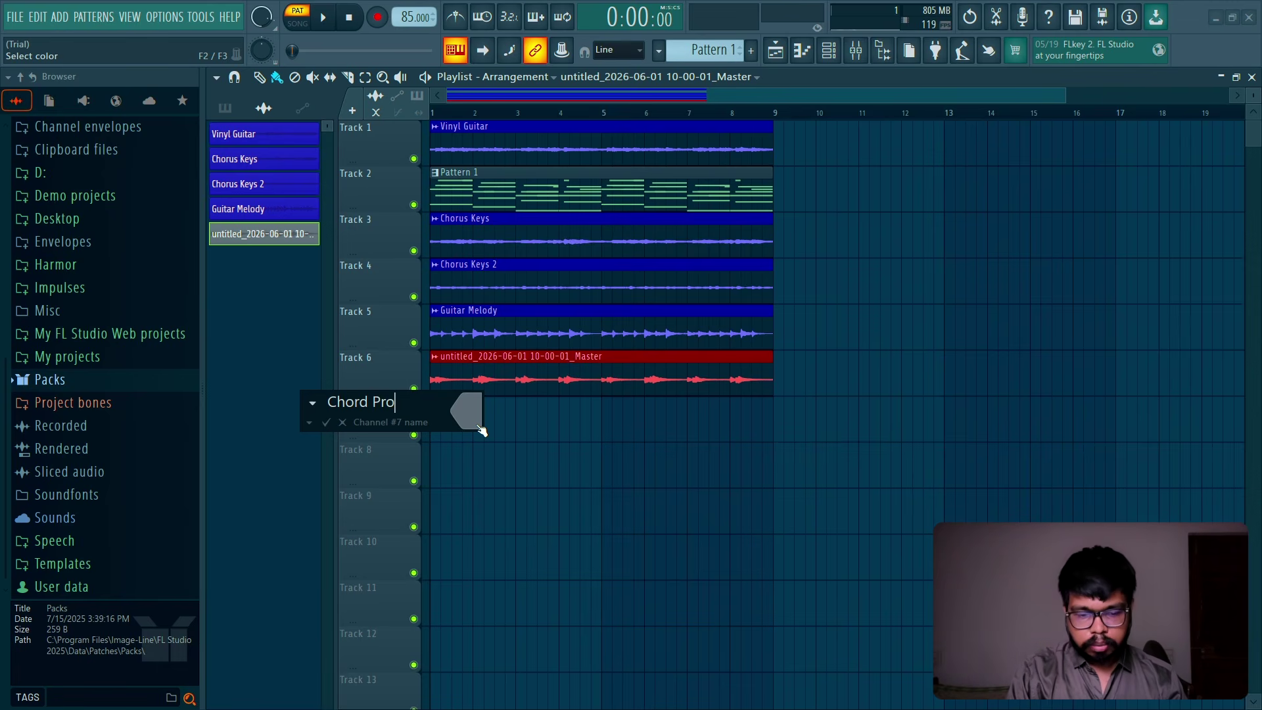
pyautogui.write('g With')
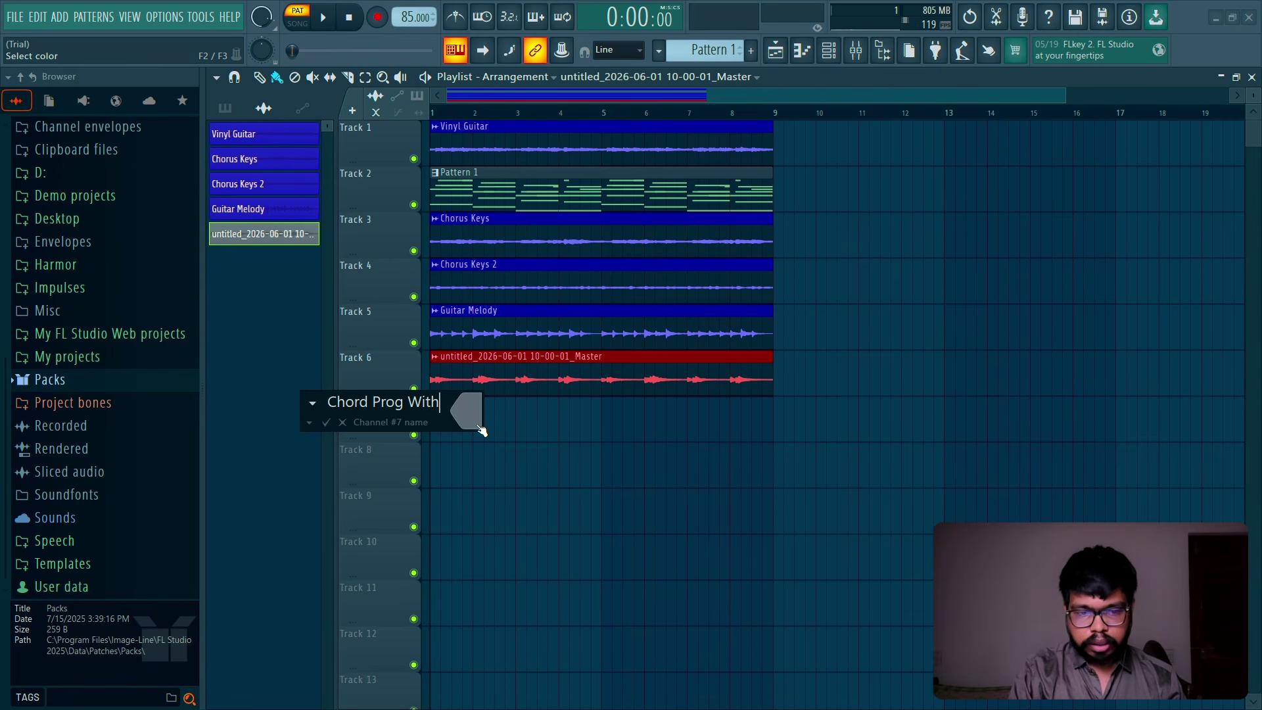
pyautogui.write(' Arp')
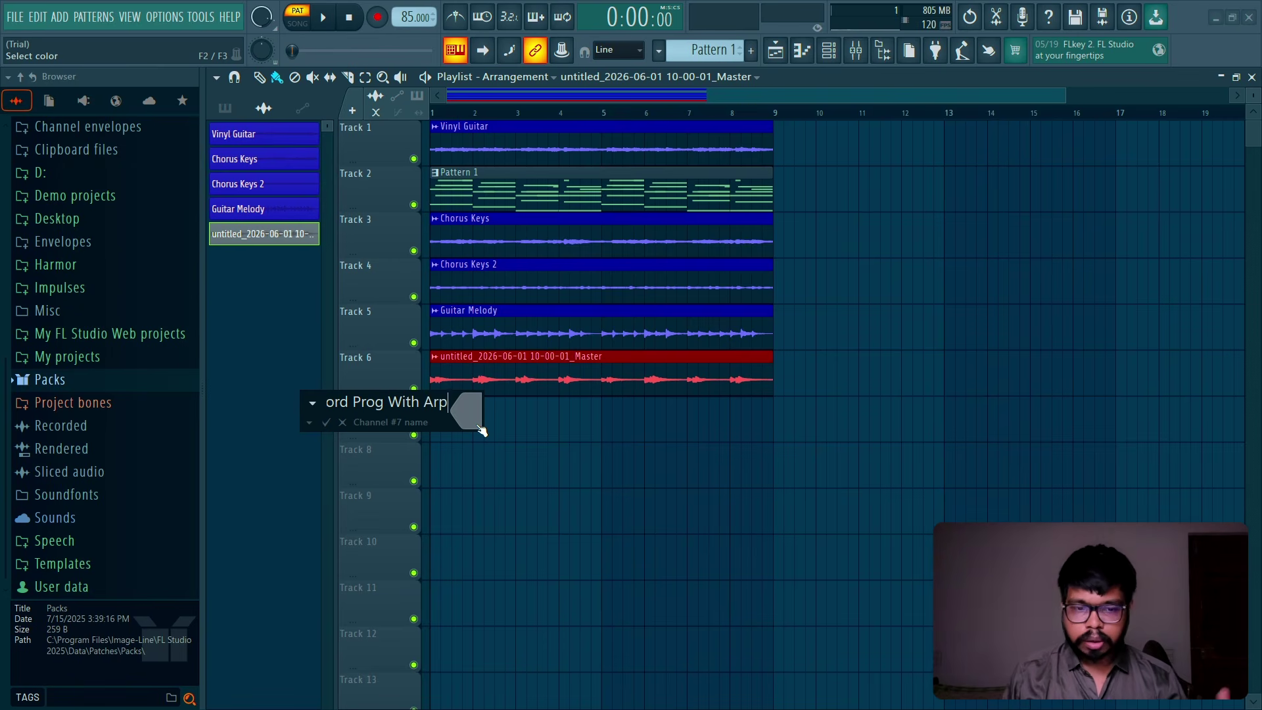
pyautogui.click(480, 429)
pyautogui.click(650, 458)
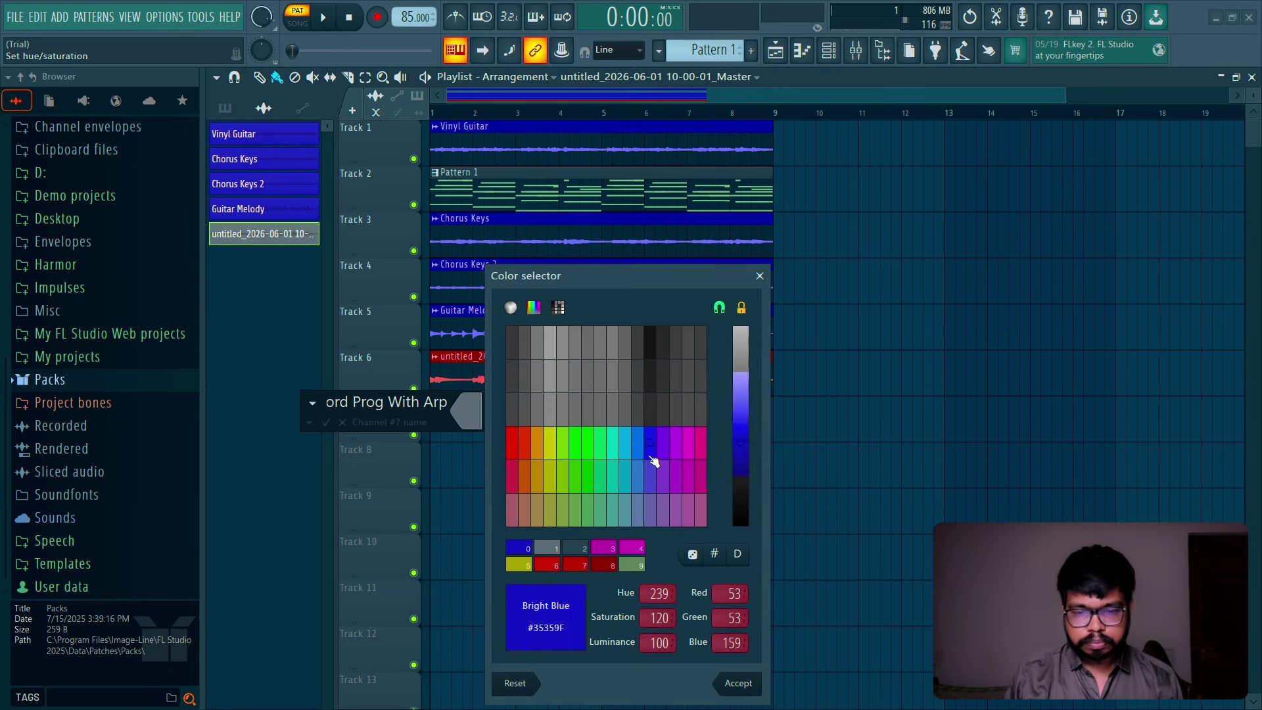
pyautogui.press('Return')
pyautogui.press('Return')
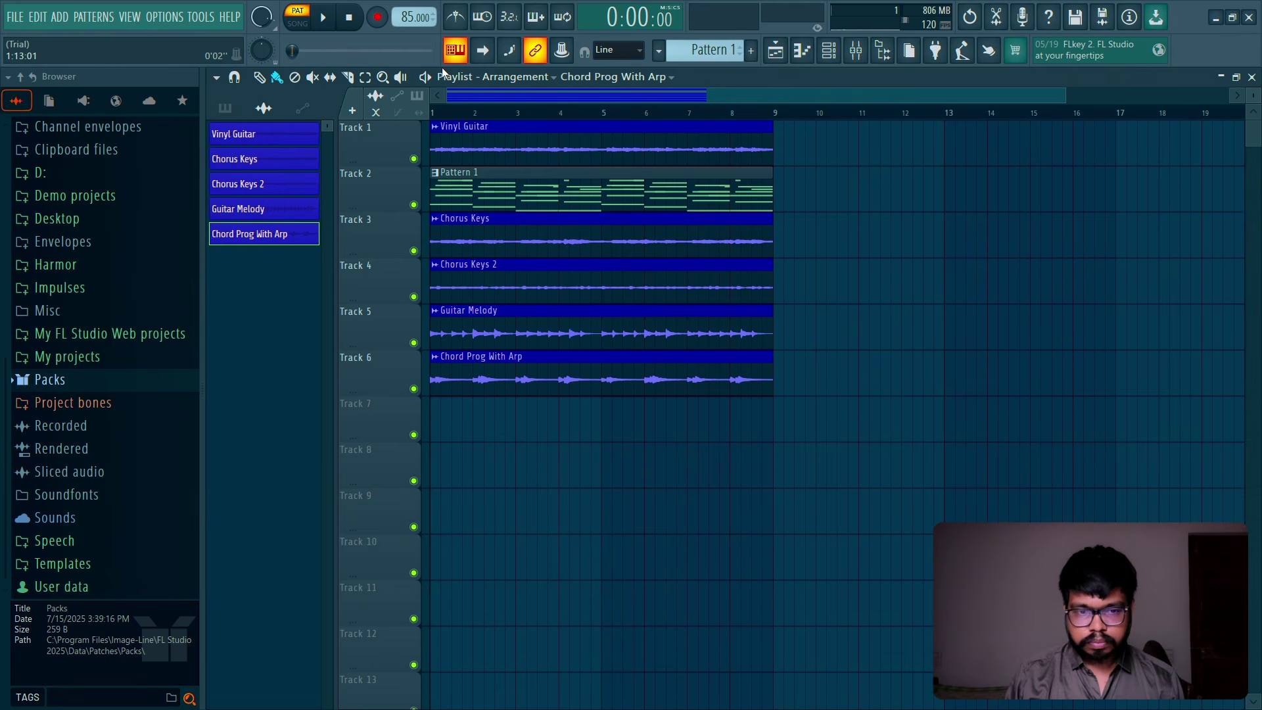
# Step: Place Pattern 1 at the start of track 2 in the playlist
pyautogui.click(243, 109)
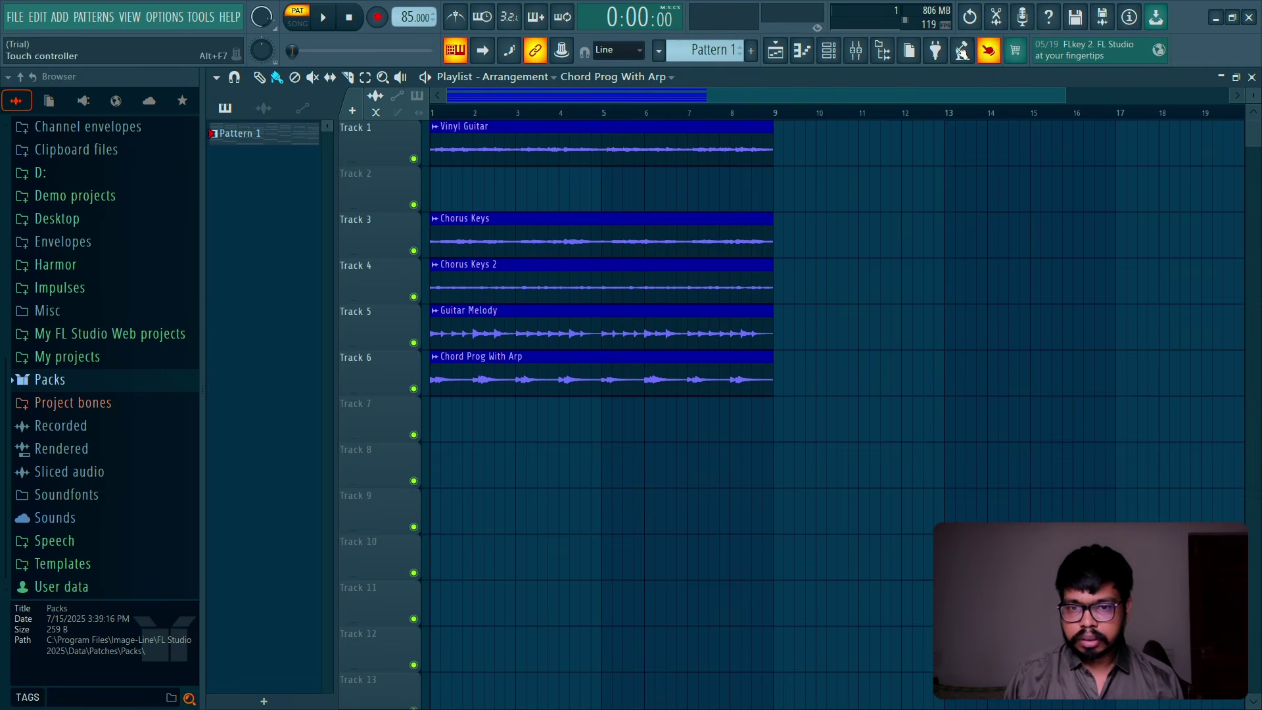
pyautogui.doubleClick(503, 203)
# Step: Delete the Close Grand channel and add a DecentSampler instrument channel
pyautogui.rightClick(552, 364)
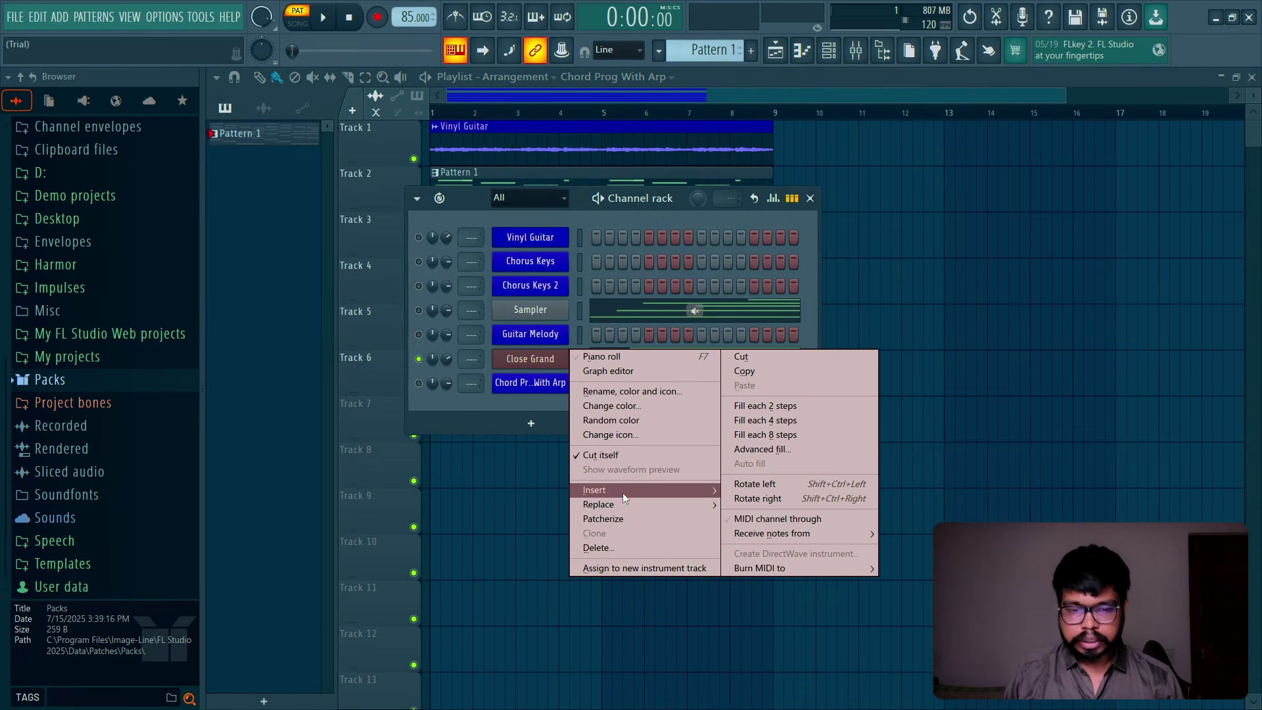
pyautogui.click(525, 548)
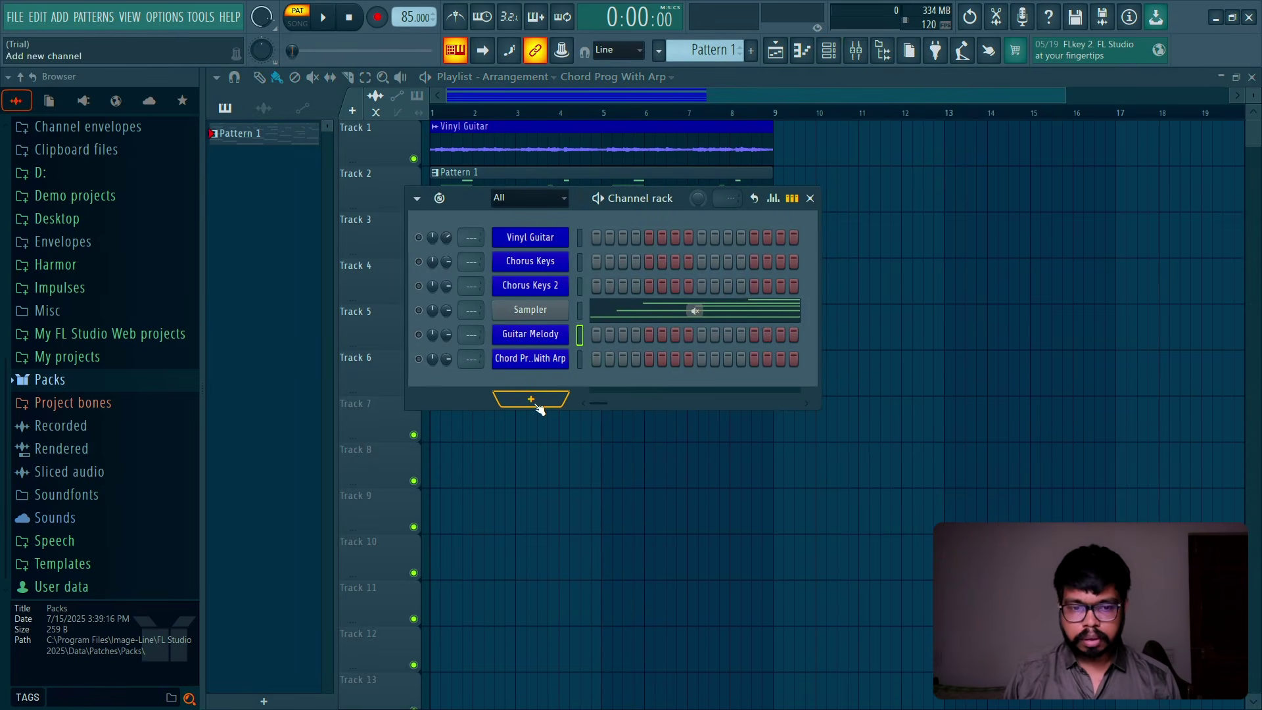
pyautogui.click(538, 407)
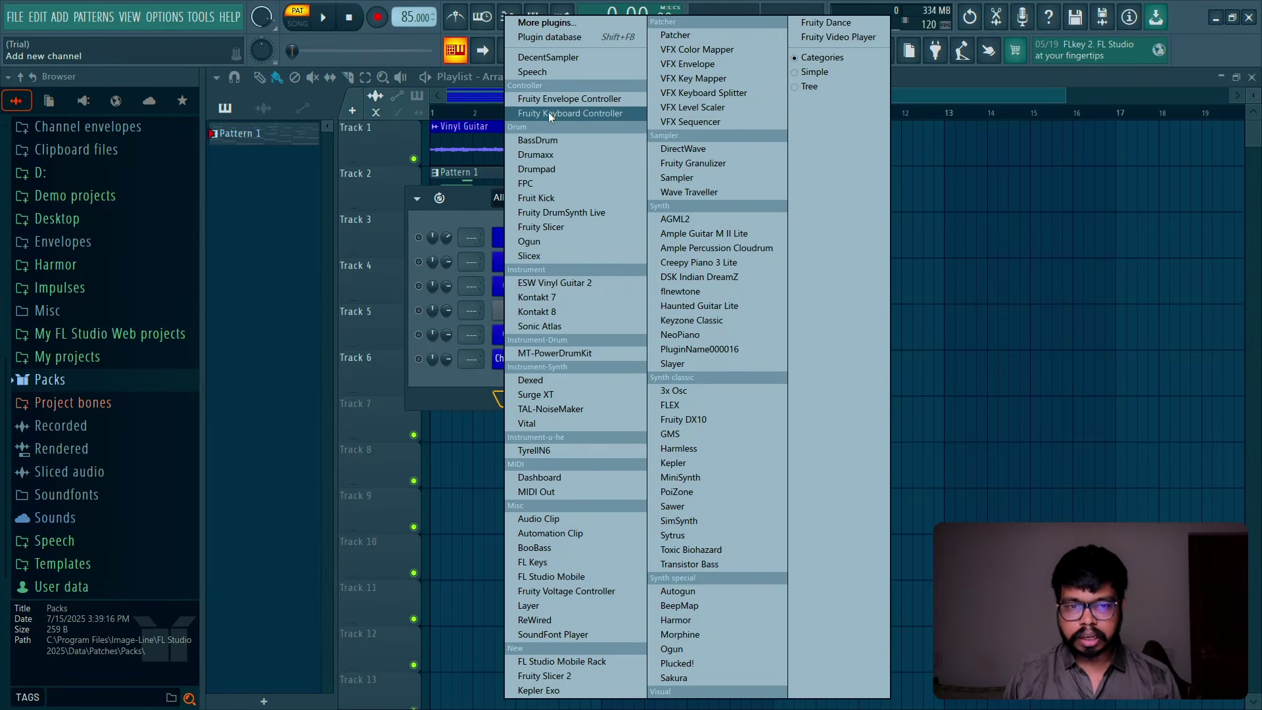
pyautogui.click(566, 53)
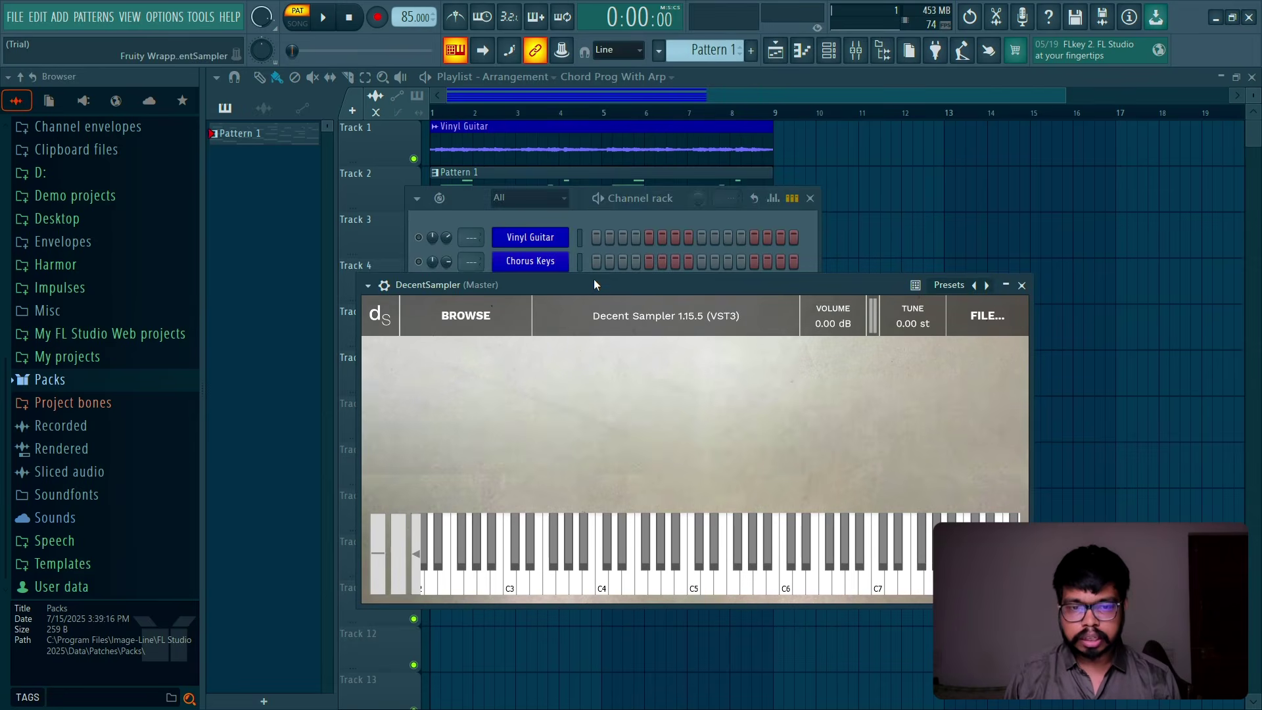
# Step: Load the Yamaha CS-20M sample library in DecentSampler and choose the preset 16 Boat Ride
pyautogui.moveTo(594, 284); pyautogui.dragTo(563, 150)
pyautogui.click(487, 181)
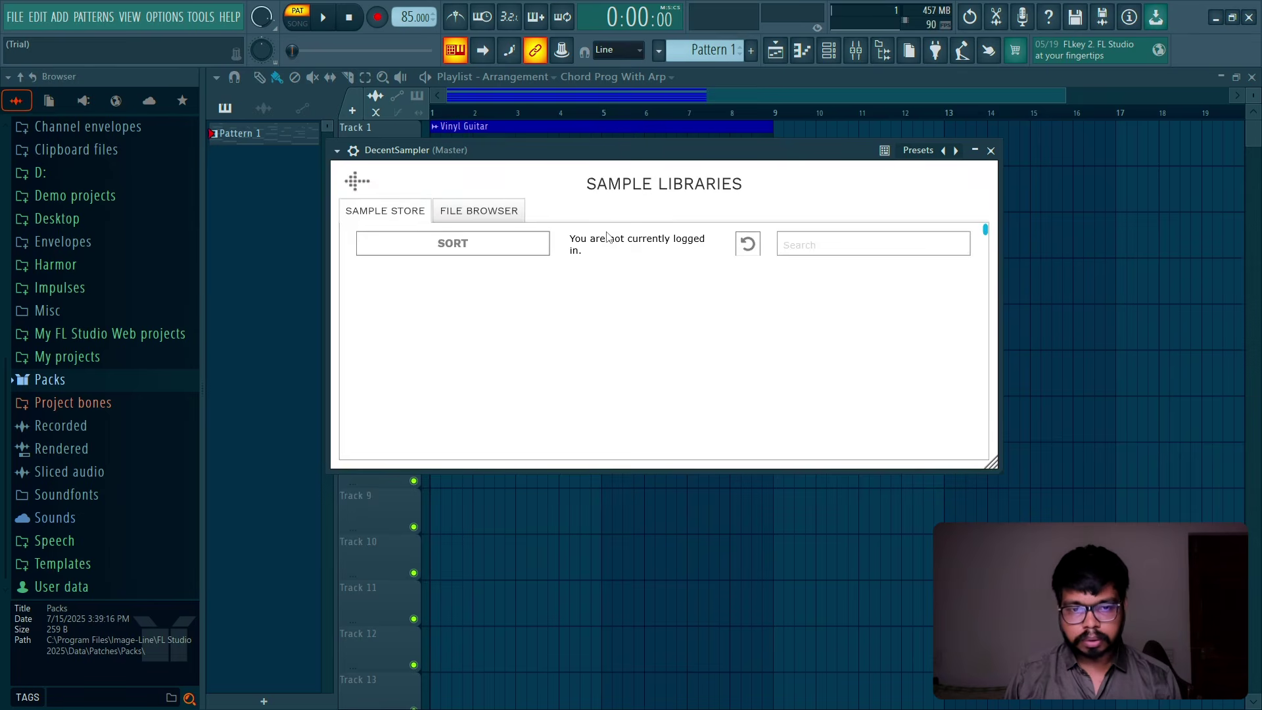
pyautogui.click(478, 210)
pyautogui.click(362, 234)
pyautogui.click(493, 248)
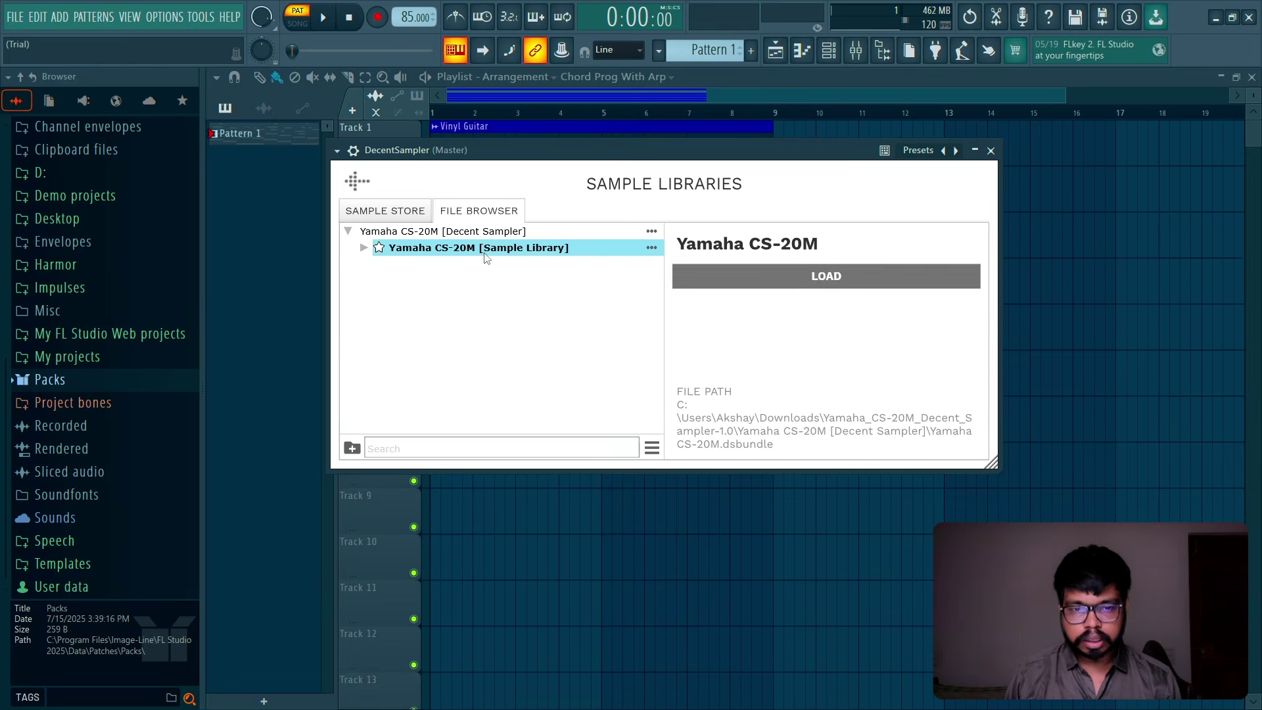
pyautogui.click(890, 281)
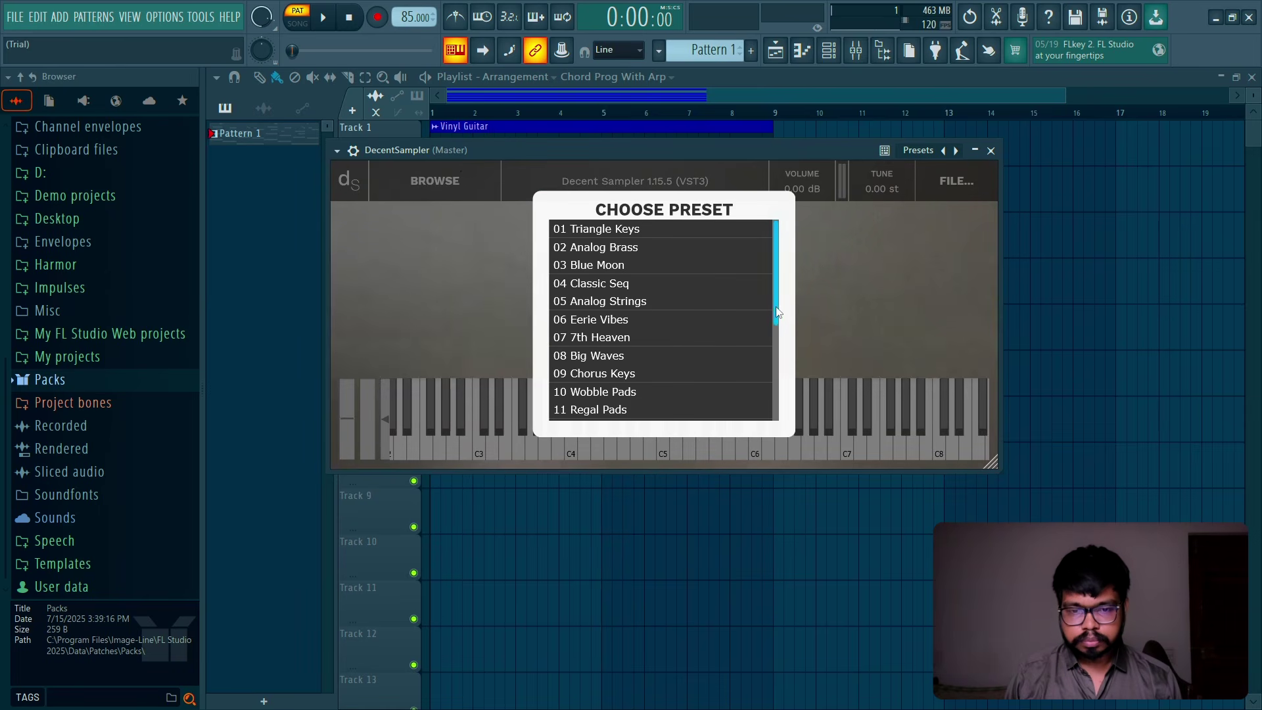
pyautogui.moveTo(778, 313); pyautogui.dragTo(774, 408)
pyautogui.click(609, 322)
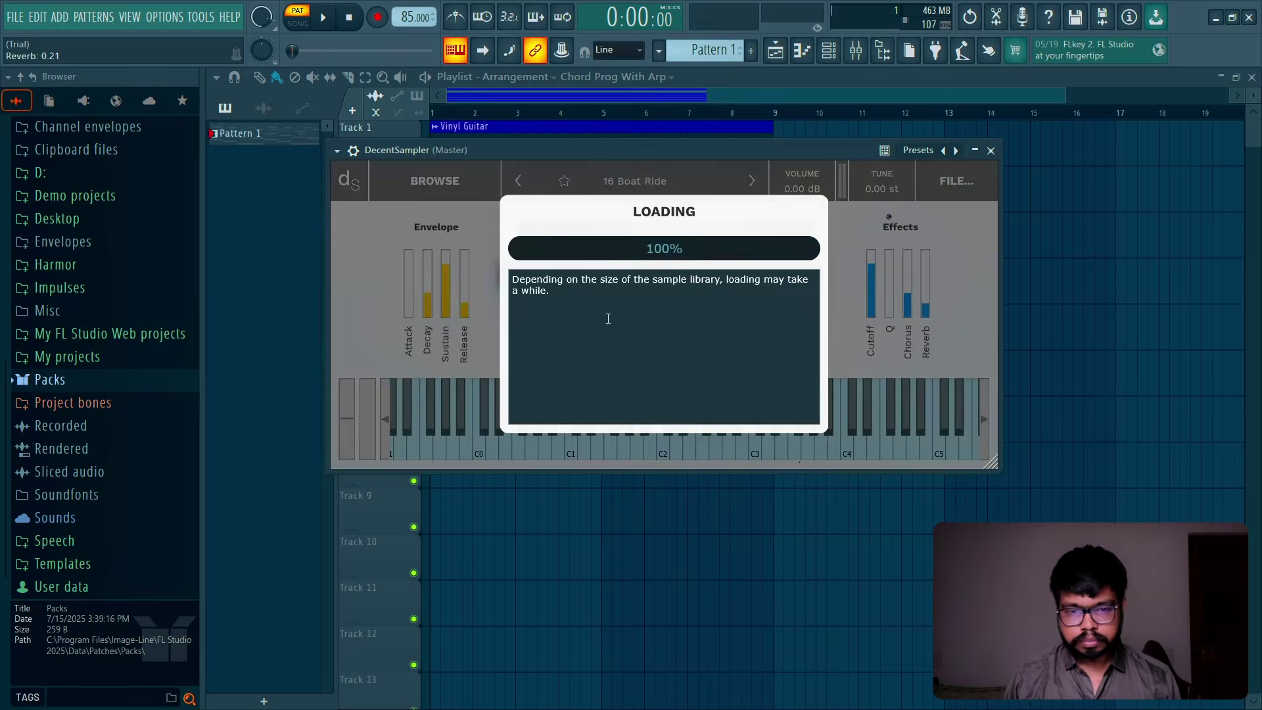
# Step: Audition the 16 Boat Ride preset with several notes and close the DecentSampler window
pyautogui.moveTo(660, 437); pyautogui.dragTo(704, 450)
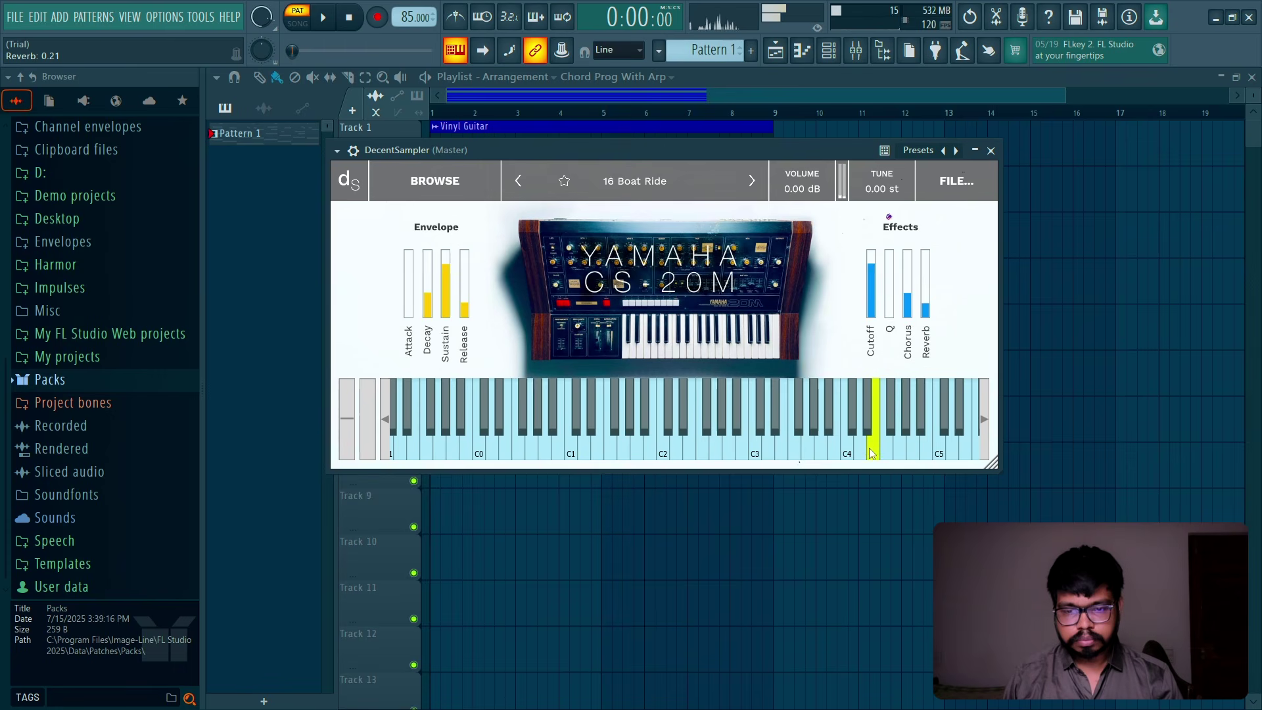
pyautogui.press('y')
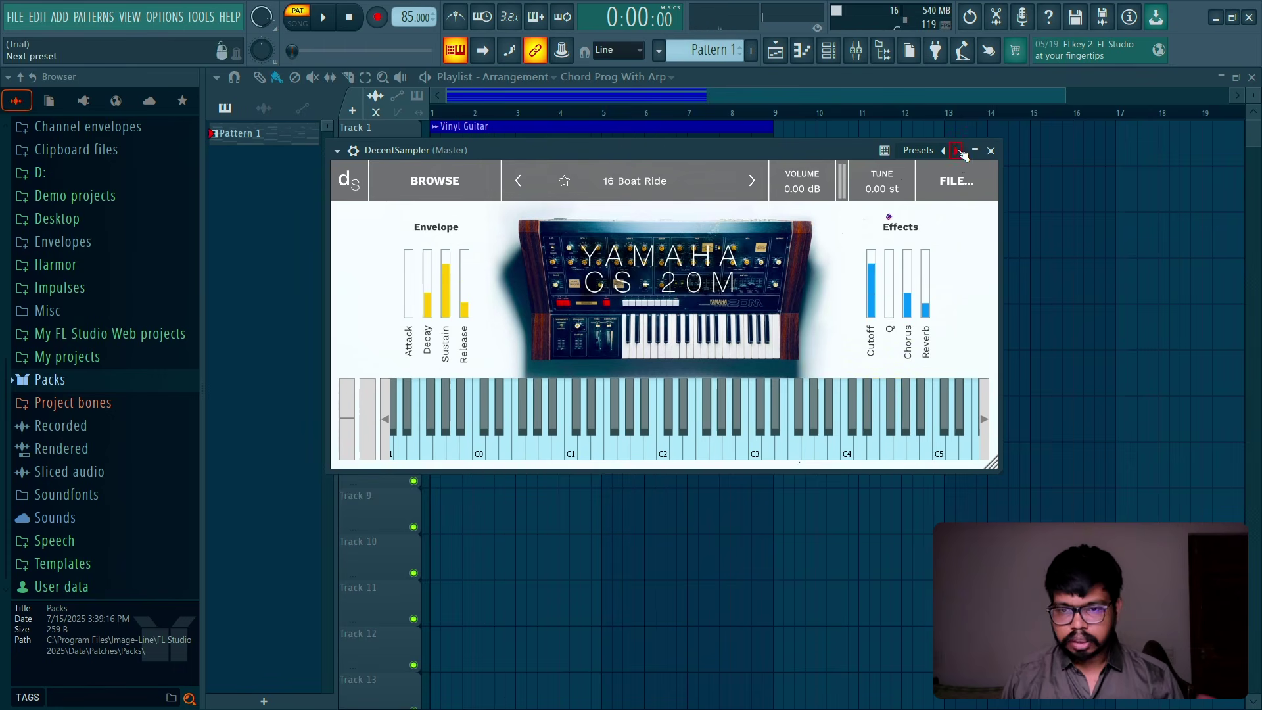
pyautogui.click(991, 151)
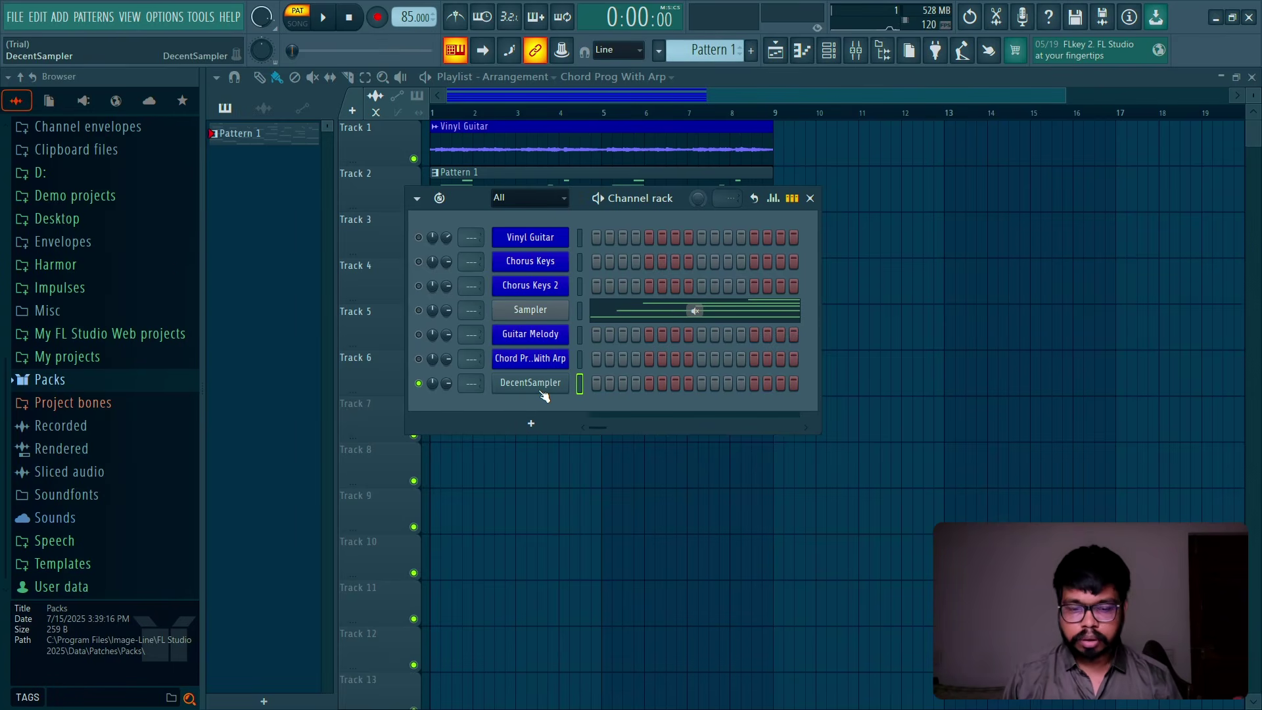
pyautogui.press('w')
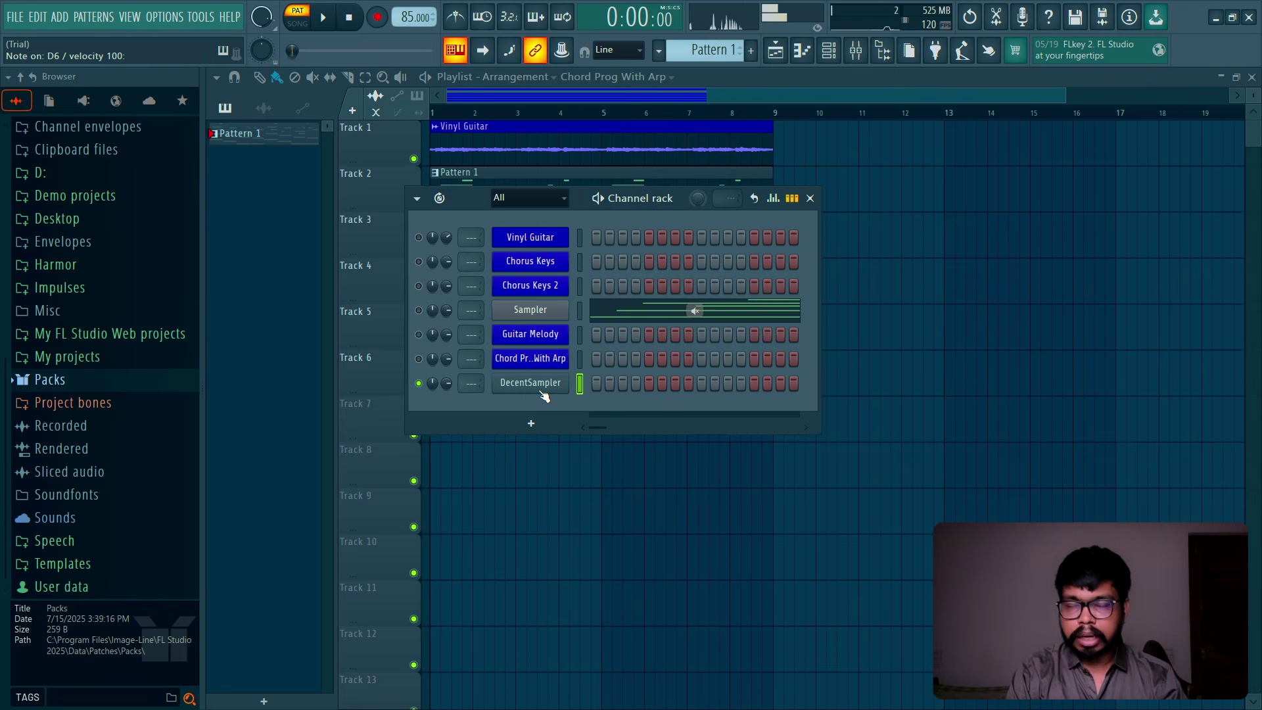
pyautogui.press('r')
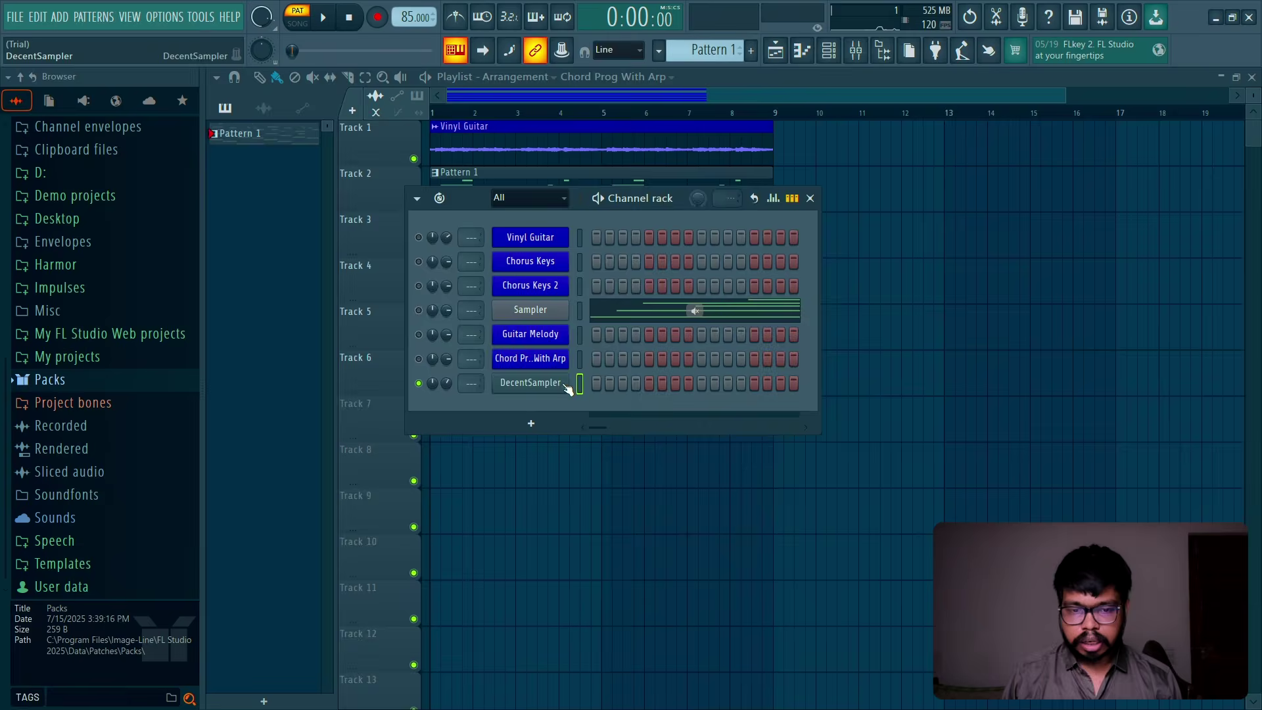
# Step: Open the DecentSampler channel's piano roll and place a B6 note at the start of bar 1
pyautogui.rightClick(566, 388)
pyautogui.click(525, 383)
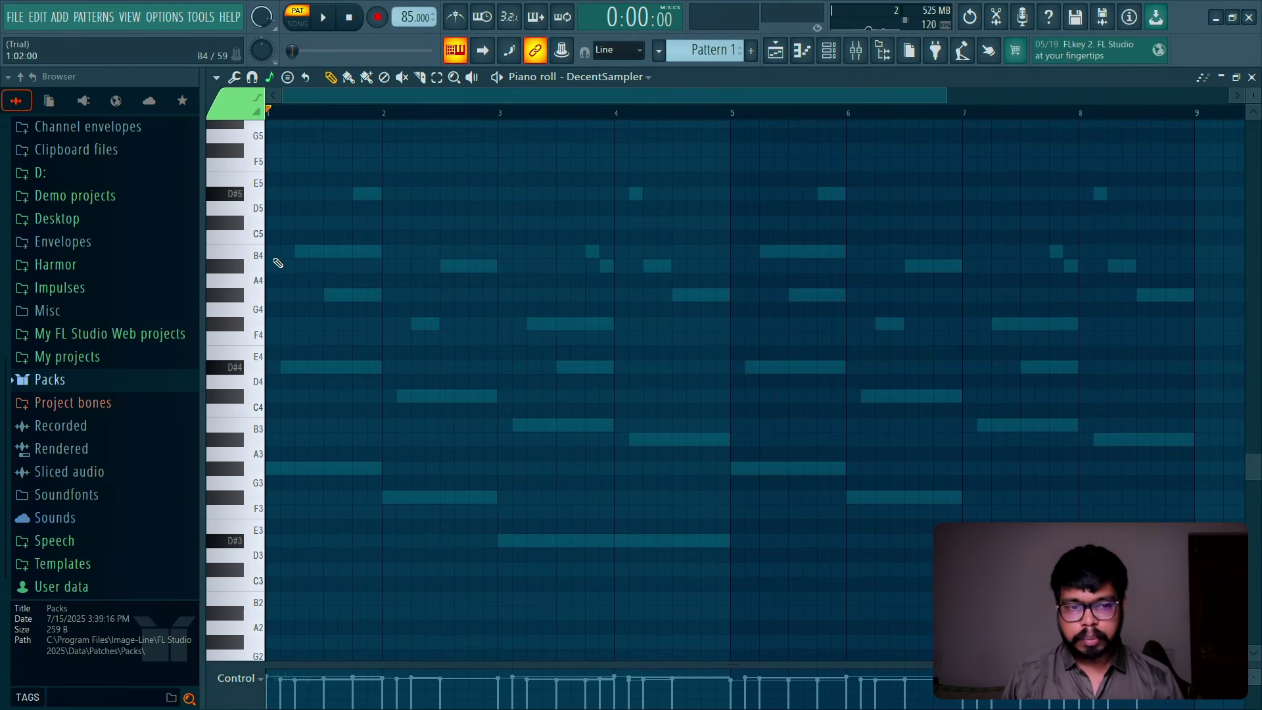
pyautogui.click(272, 258)
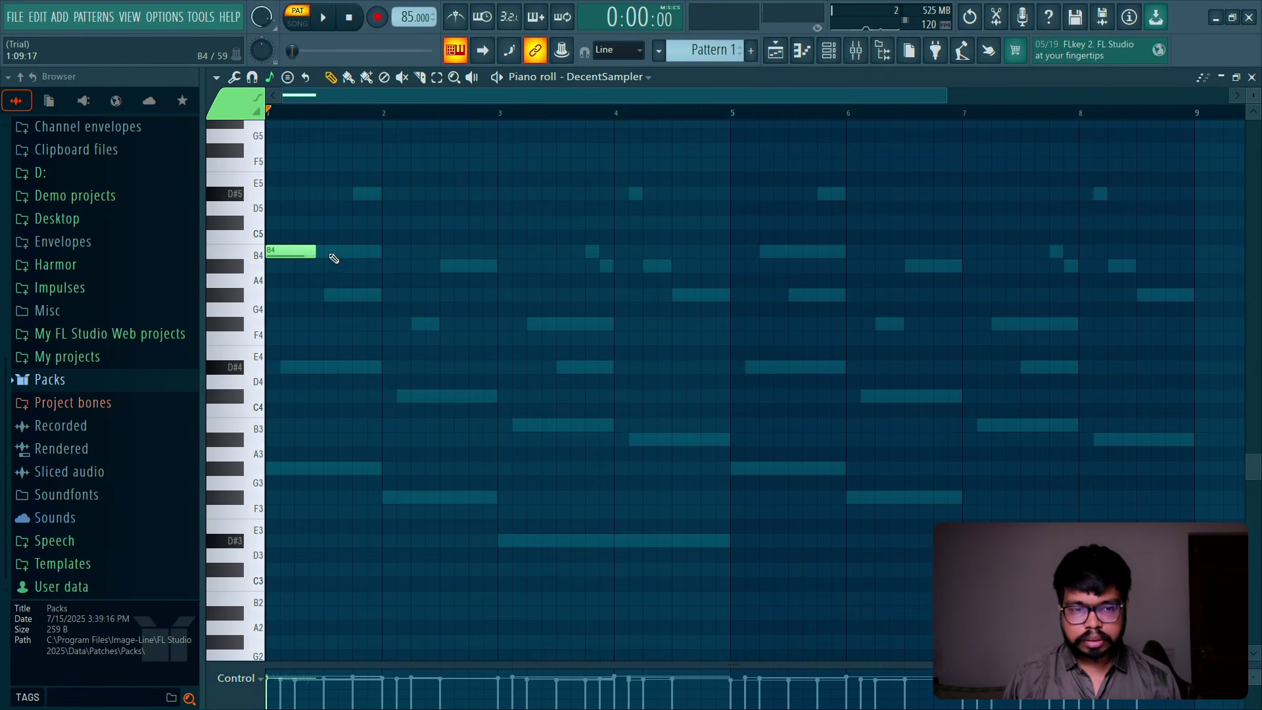
pyautogui.scroll(4, 392, 135)
pyautogui.moveTo(315, 391); pyautogui.dragTo(322, 128)
pyautogui.scroll(4, 329, 263)
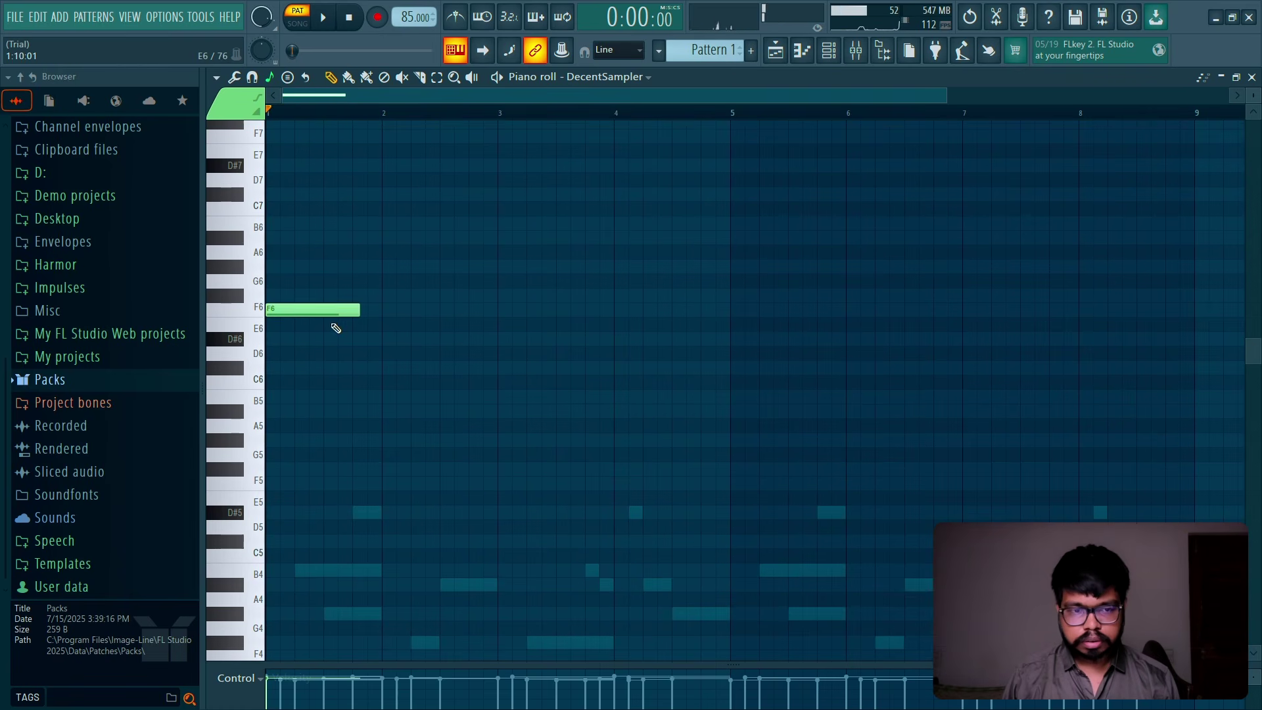
pyautogui.moveTo(332, 308); pyautogui.dragTo(349, 228)
# Step: Audition the B6 note in DecentSampler's piano roll and switch playback to song mode
pyautogui.press('F7')
pyautogui.press('F6')
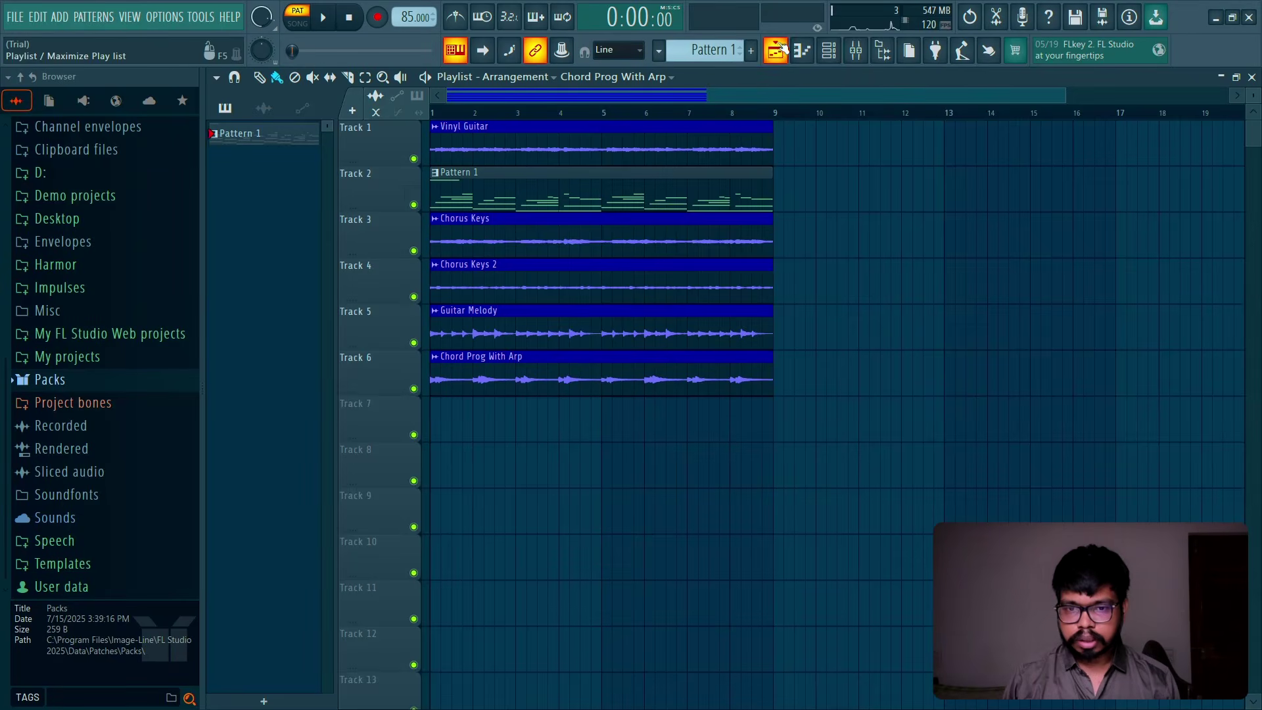
pyautogui.click(829, 50)
pyautogui.click(597, 388)
pyautogui.press('space')
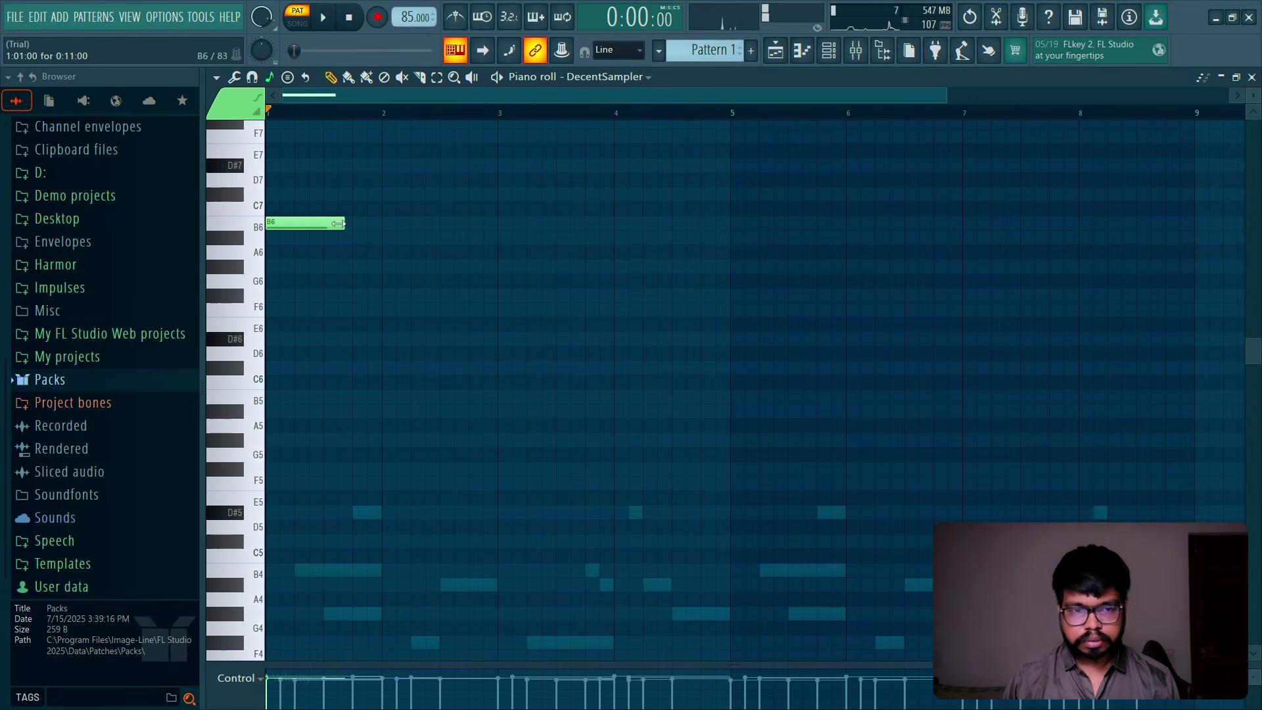
pyautogui.press('space')
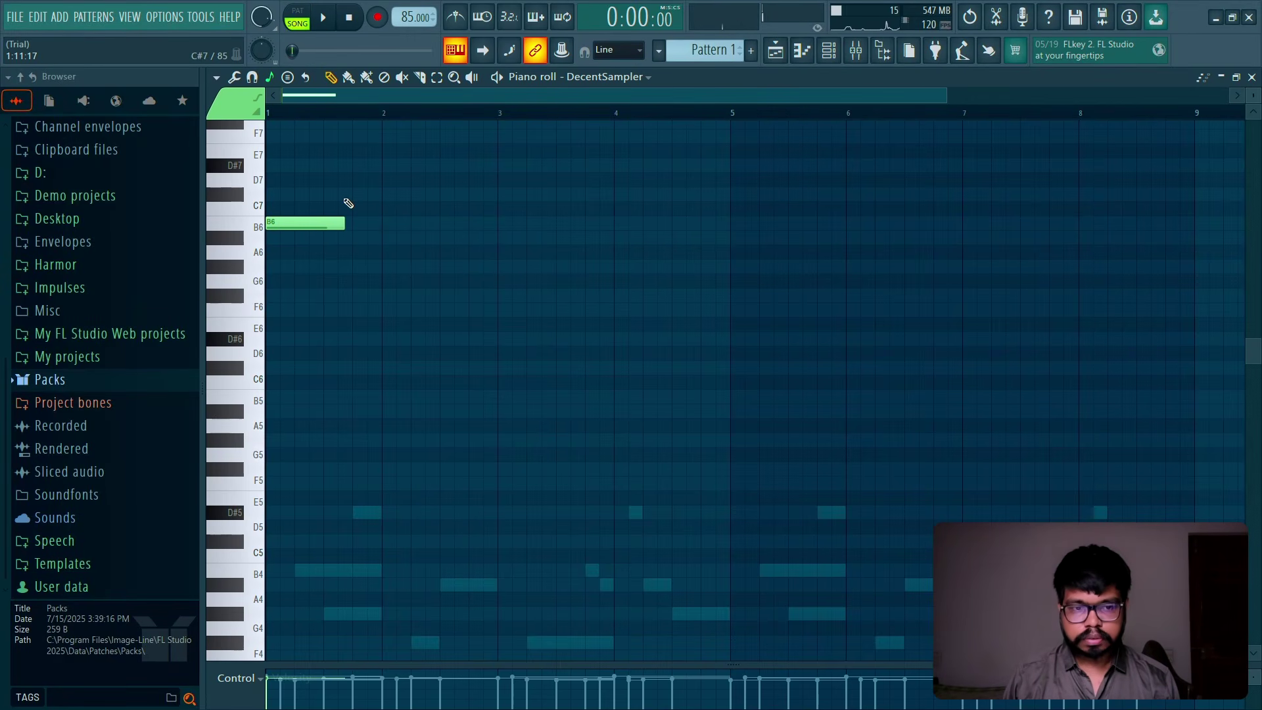
# Step: Lower the first note to B5 and add a short C#6 note at 1:13:00 while checking playback
pyautogui.scroll(3, 346, 203)
pyautogui.moveTo(329, 366); pyautogui.dragTo(329, 543)
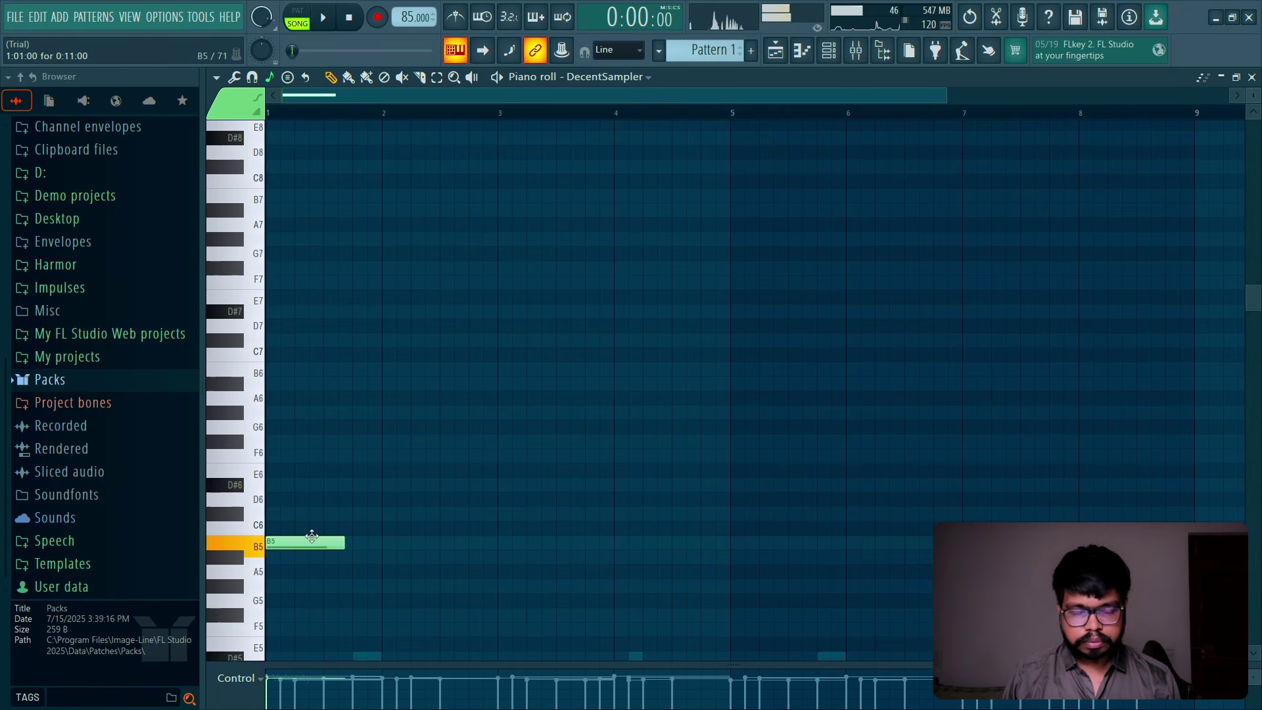
pyautogui.press('space')
pyautogui.click(356, 514)
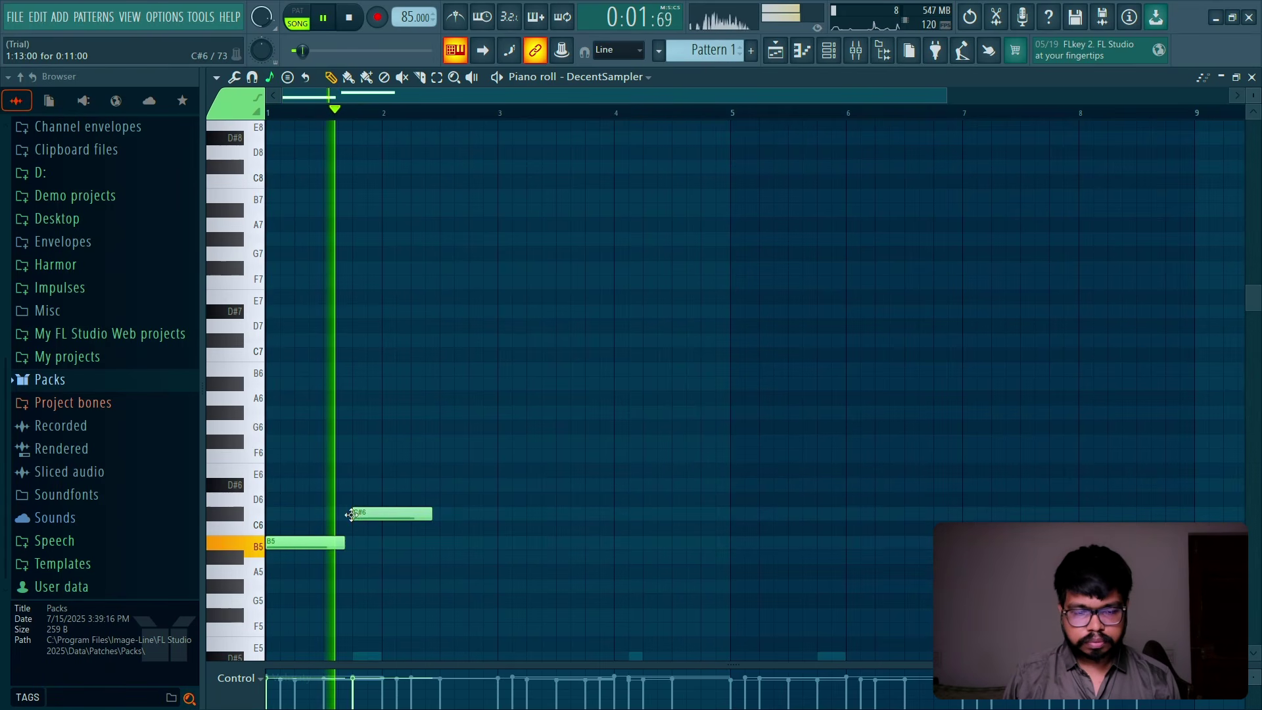
pyautogui.press('space')
pyautogui.moveTo(421, 513); pyautogui.dragTo(380, 513)
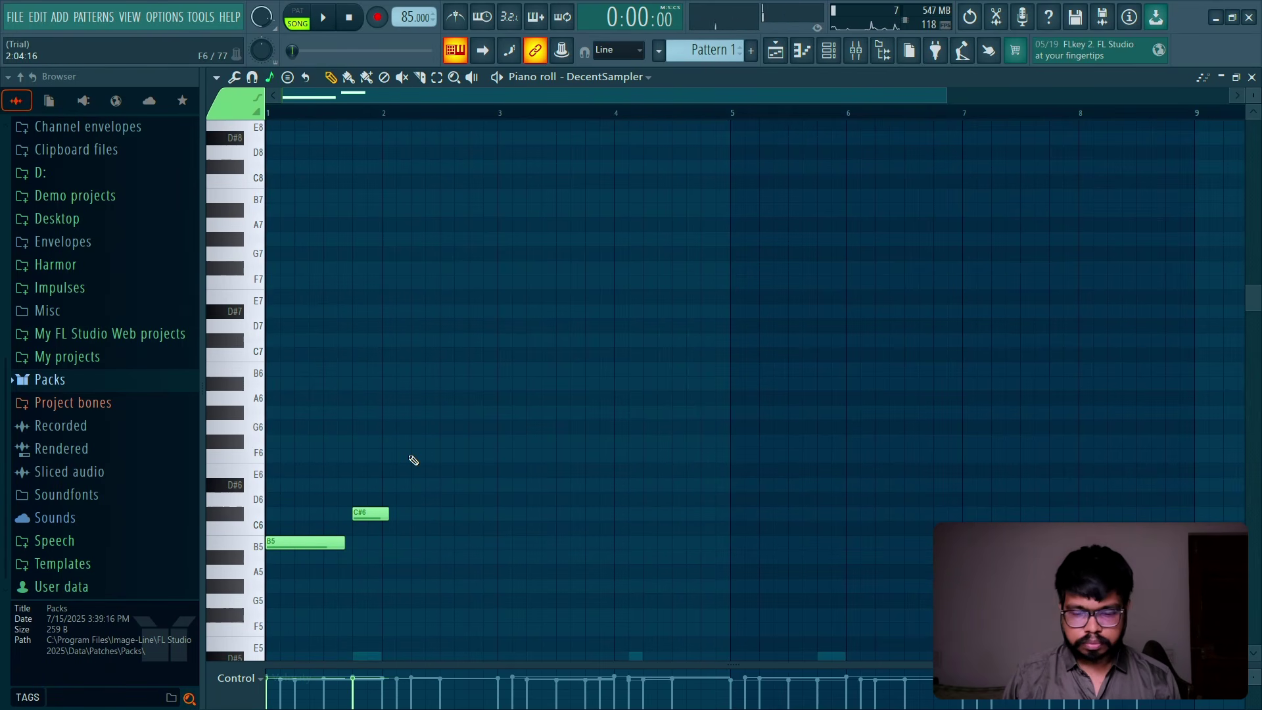
# Step: Raise both notes by an octave, extend the C#7 note into bar 2 and slice it one beat into the bar
pyautogui.hotkey('ctrl', 'Up')
pyautogui.press('space')
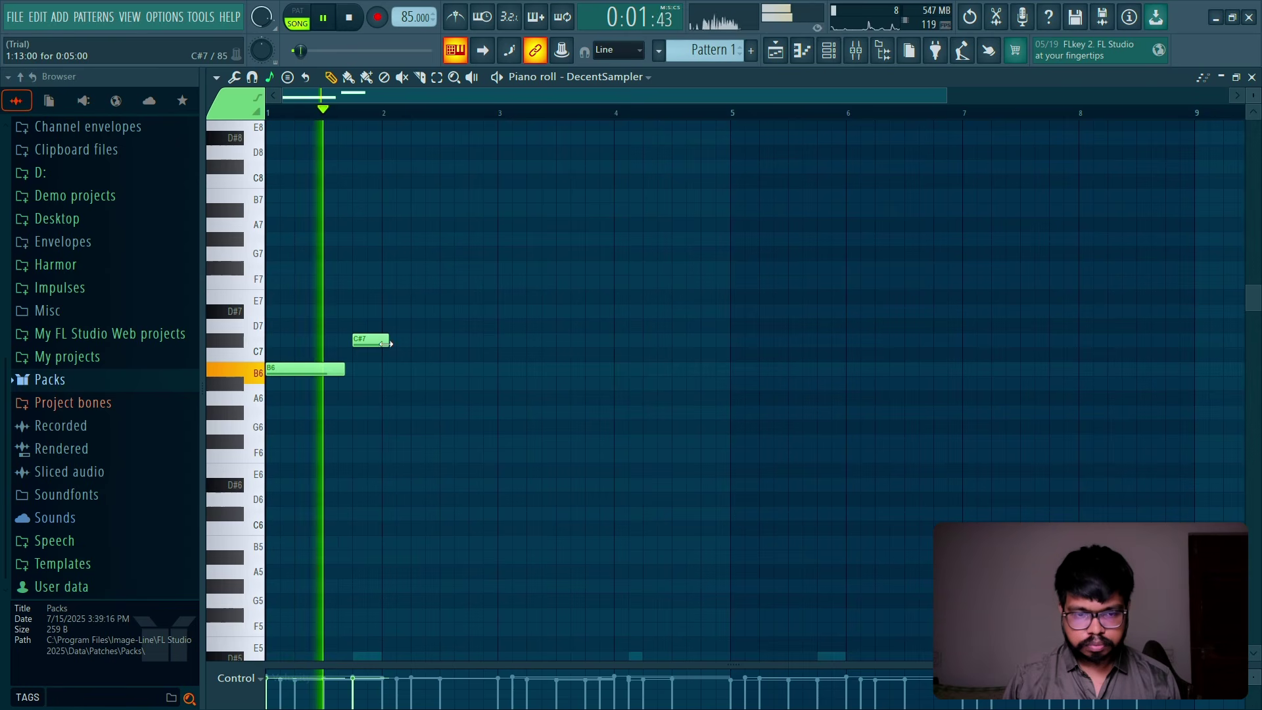
pyautogui.press('space')
pyautogui.moveTo(386, 344); pyautogui.dragTo(432, 343)
pyautogui.press('c')
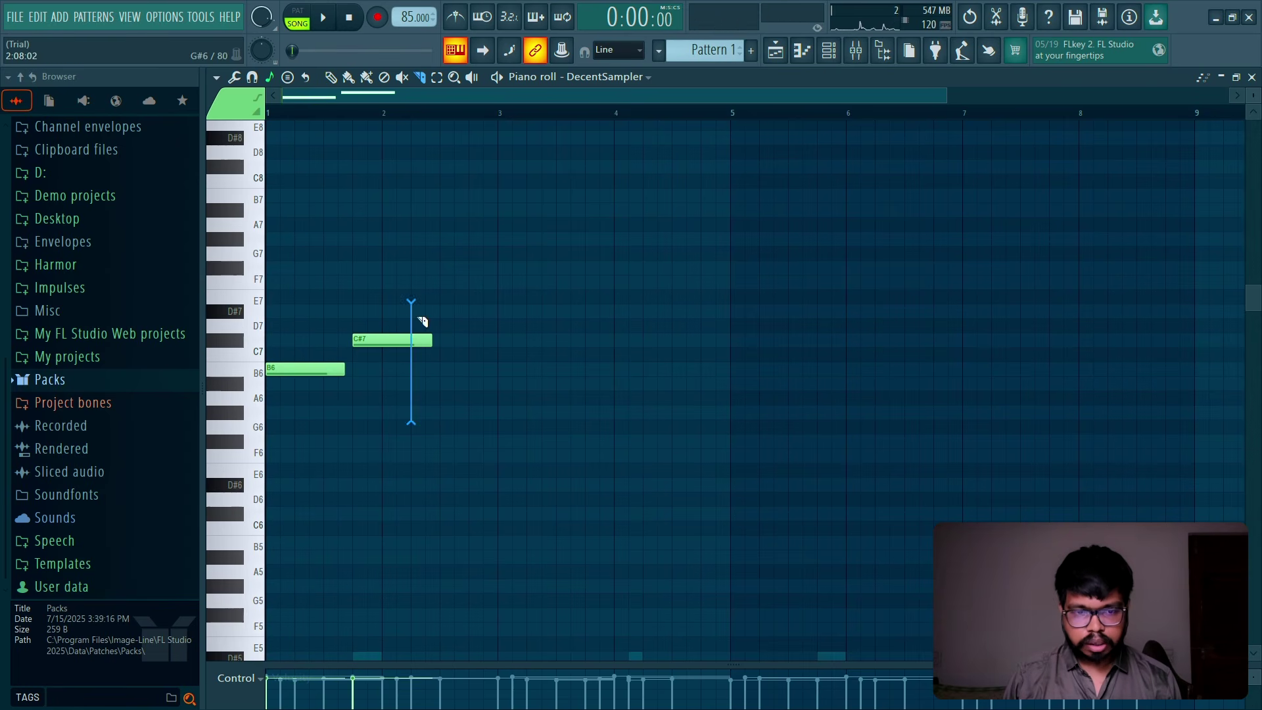
pyautogui.click(422, 321)
pyautogui.click(331, 77)
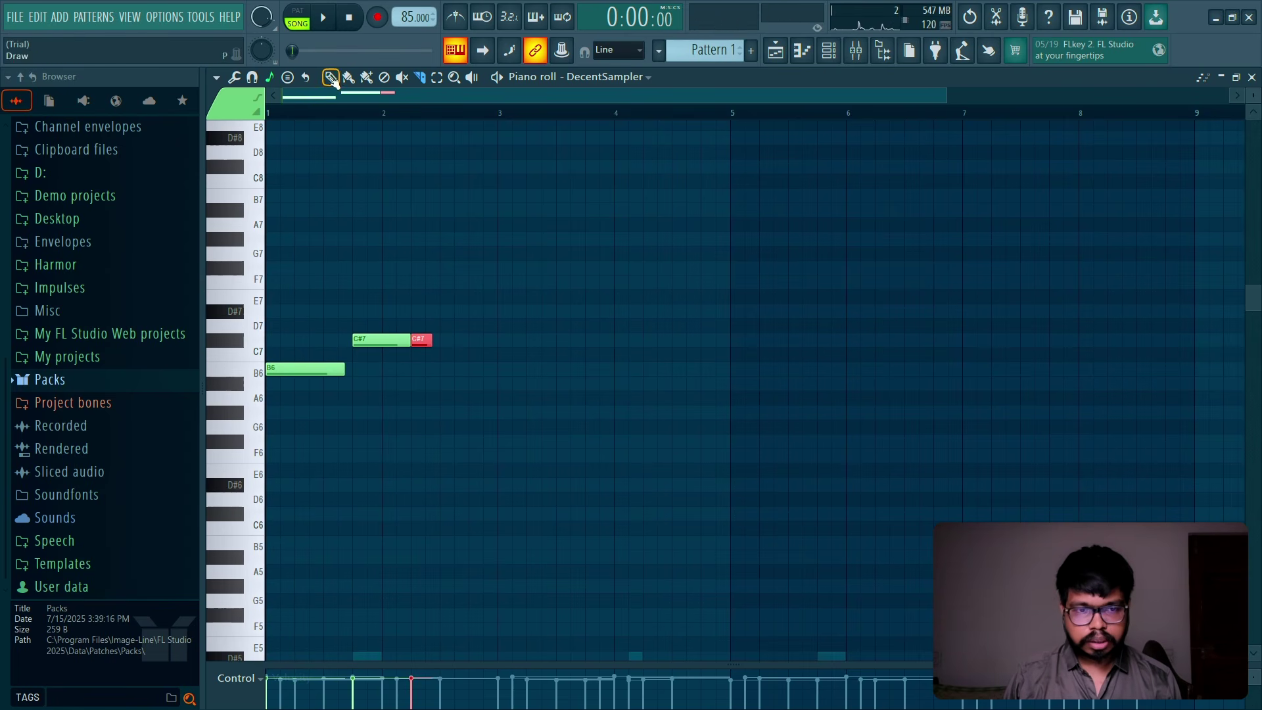
# Step: Add a one-beat B6 note right after the C#7 and an A#6 note filling the rest of bar 2
pyautogui.click(426, 369)
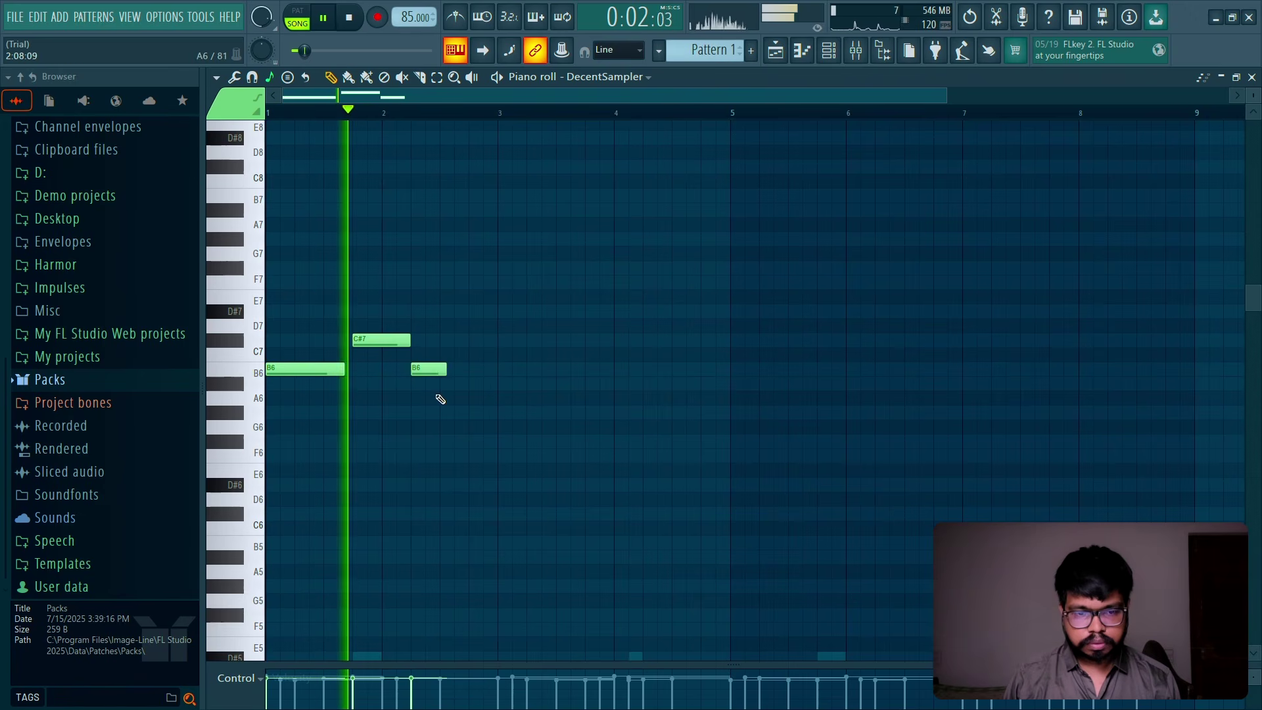
pyautogui.rightClick(427, 368)
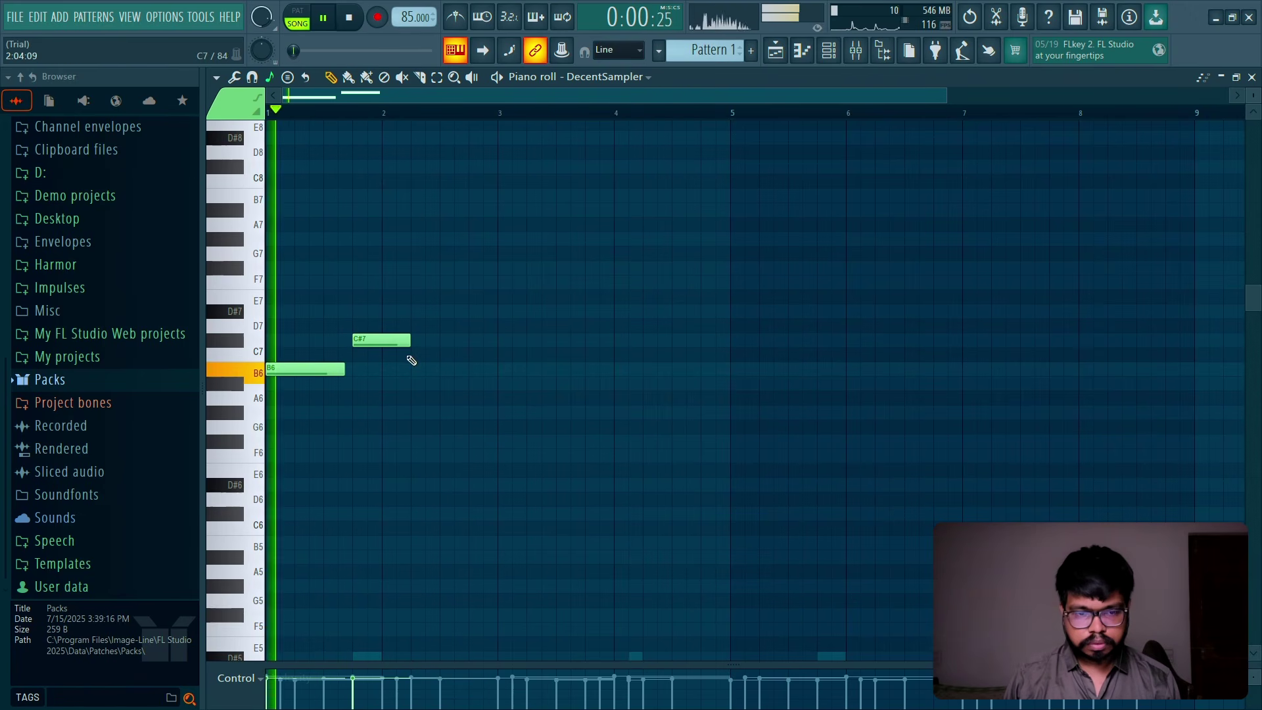
pyautogui.click(414, 369)
pyautogui.moveTo(466, 369)
pyautogui.mouseDown()
pyautogui.moveTo(440, 369)
pyautogui.moveTo(498, 386)
pyautogui.mouseUp()
pyautogui.click(453, 385)
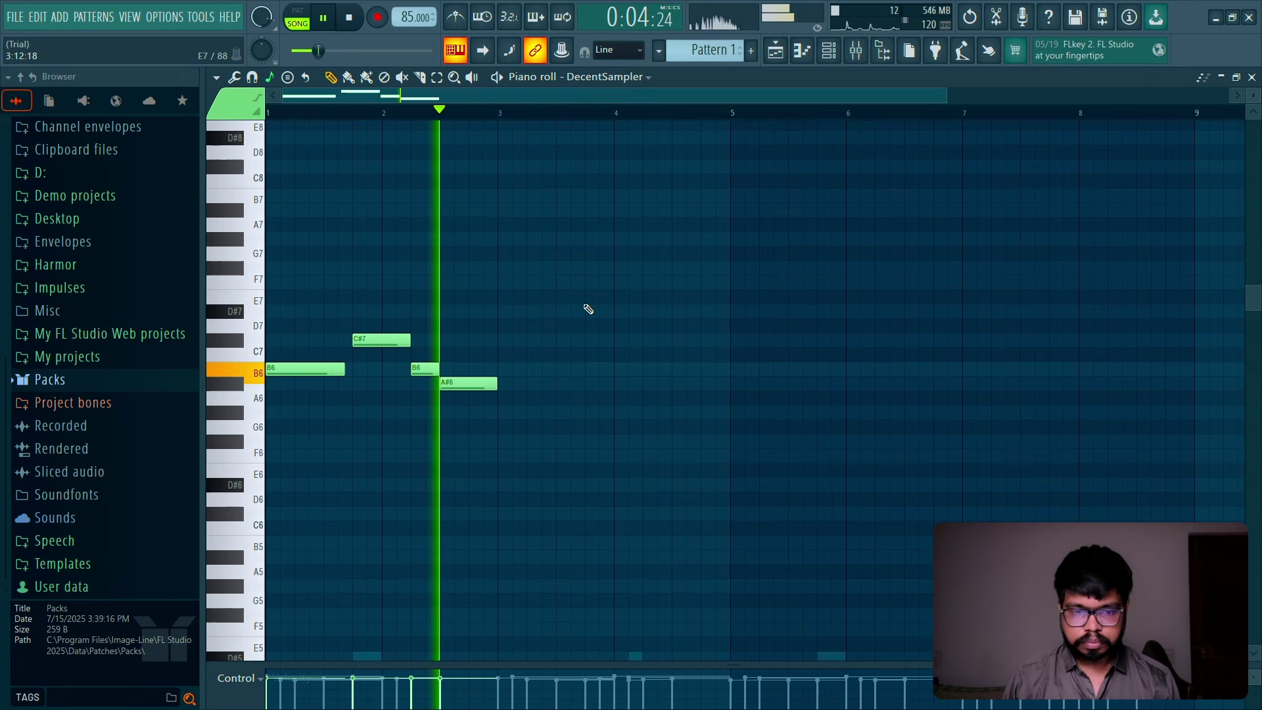
pyautogui.press('space')
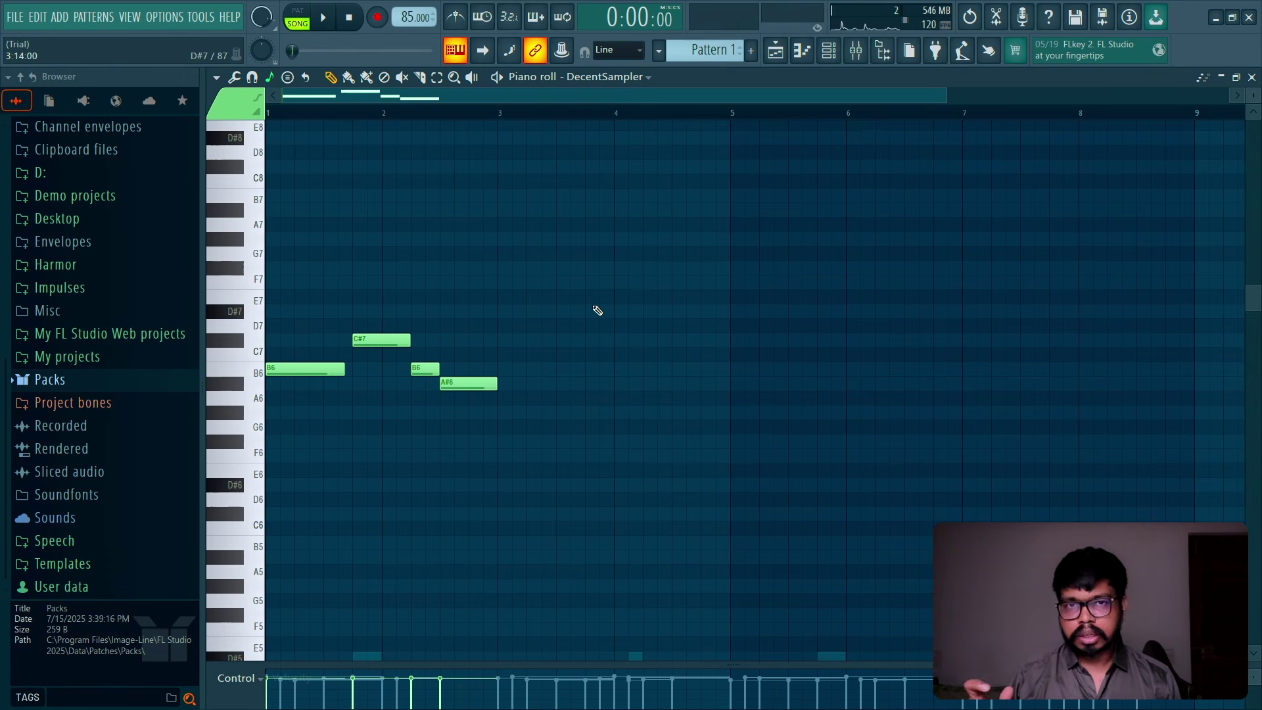
pyautogui.press('space')
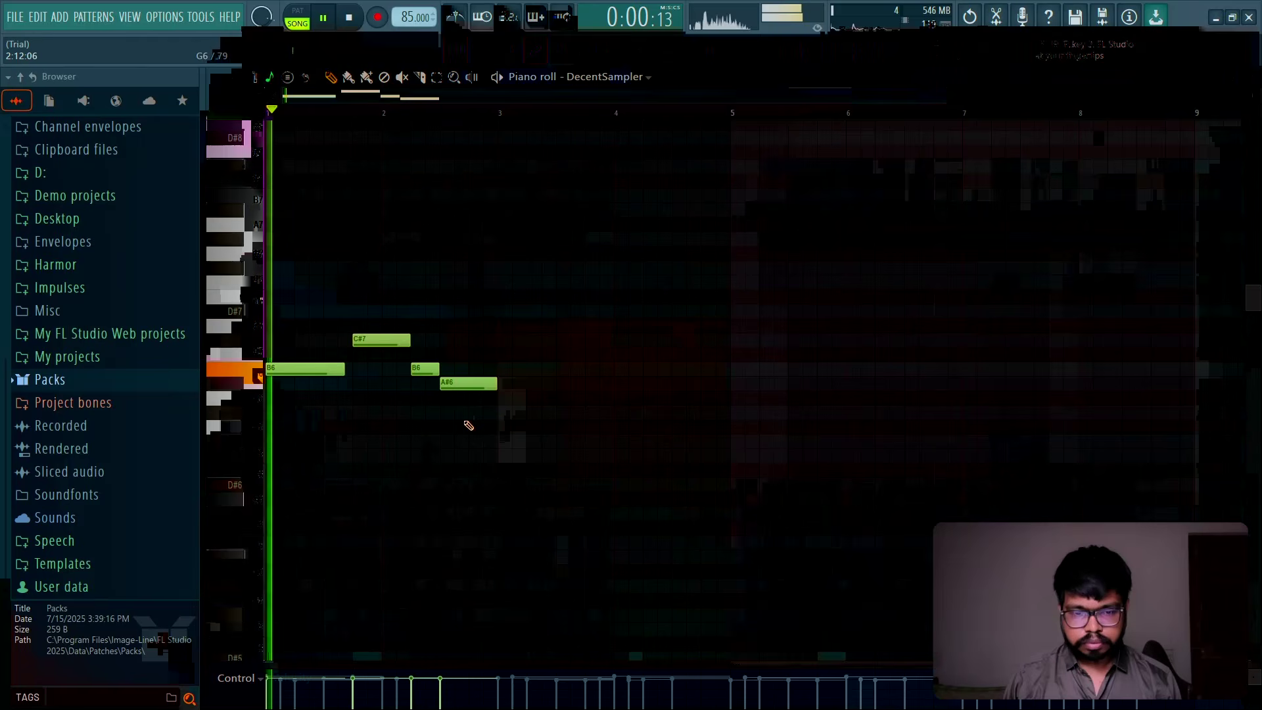
# Step: Add an F#6 note at the start of bar 3, half a bar long, and play from there
pyautogui.click(508, 442)
pyautogui.moveTo(556, 443); pyautogui.dragTo(614, 443)
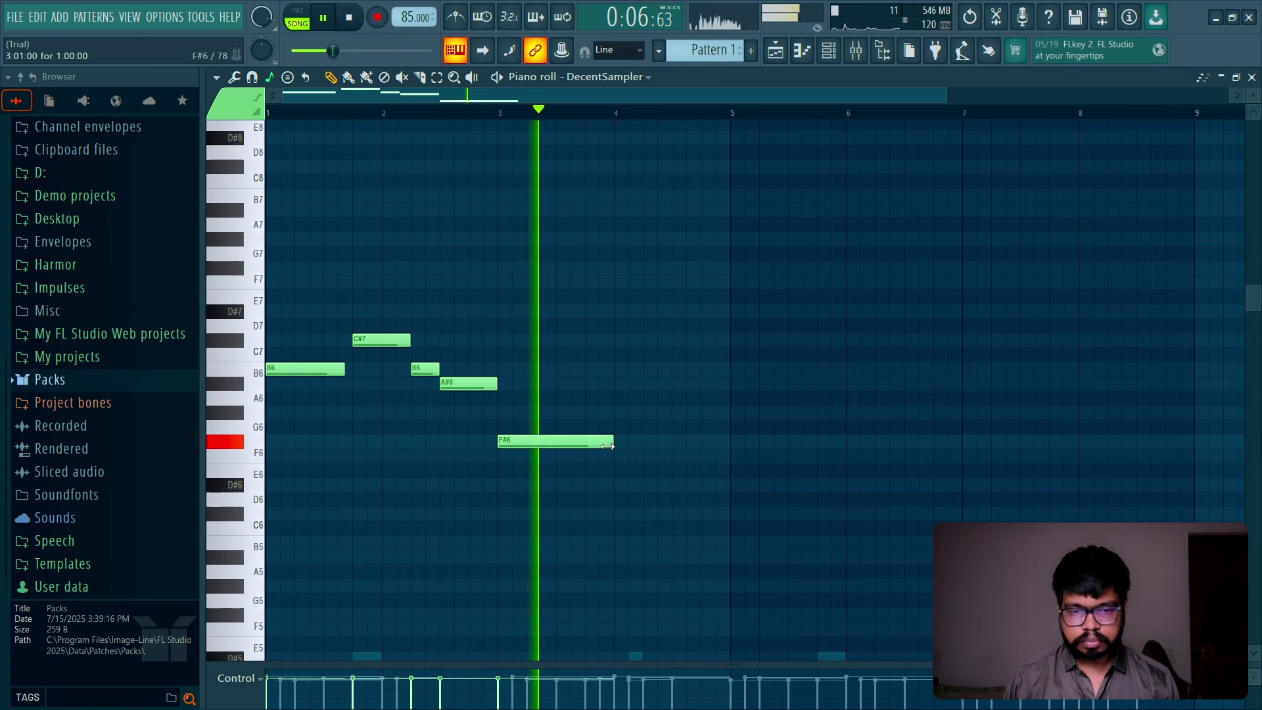
pyautogui.press('space')
pyautogui.moveTo(613, 443); pyautogui.dragTo(563, 439)
pyautogui.click(498, 110)
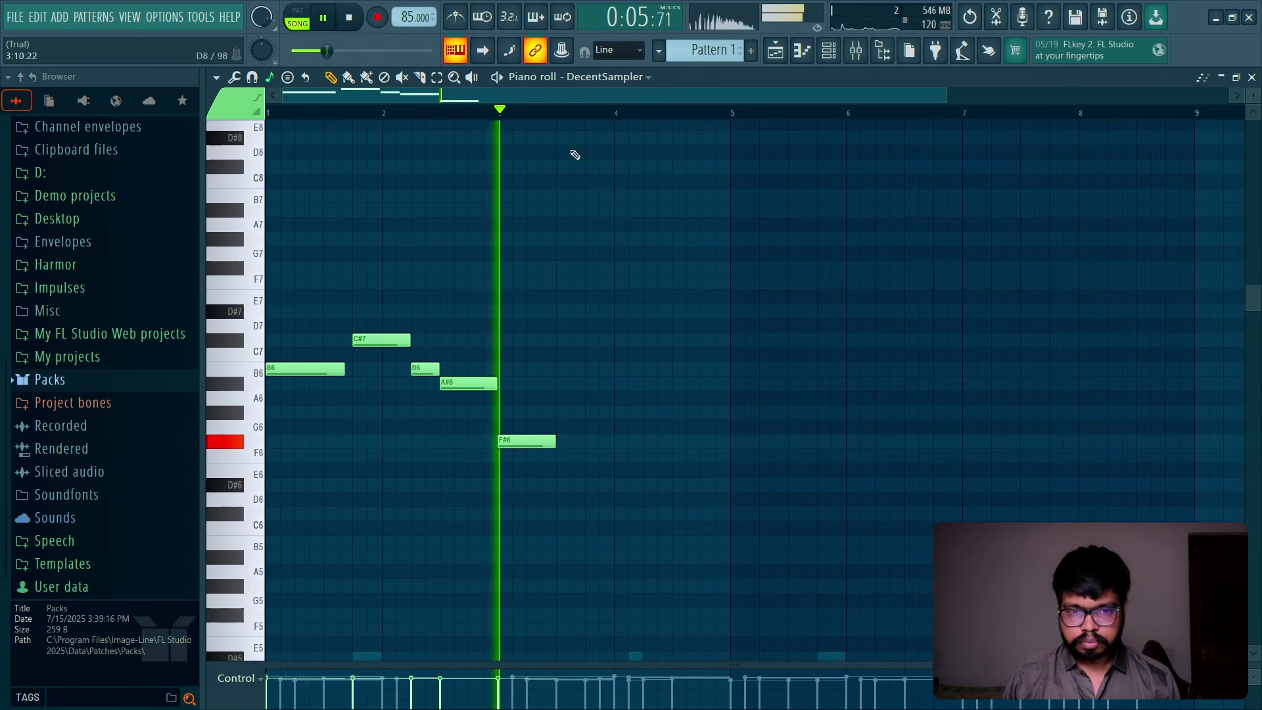
# Step: Switch playback to pattern mode, audition the melody and lengthen the F#6 note to about 14 steps
pyautogui.press('l')
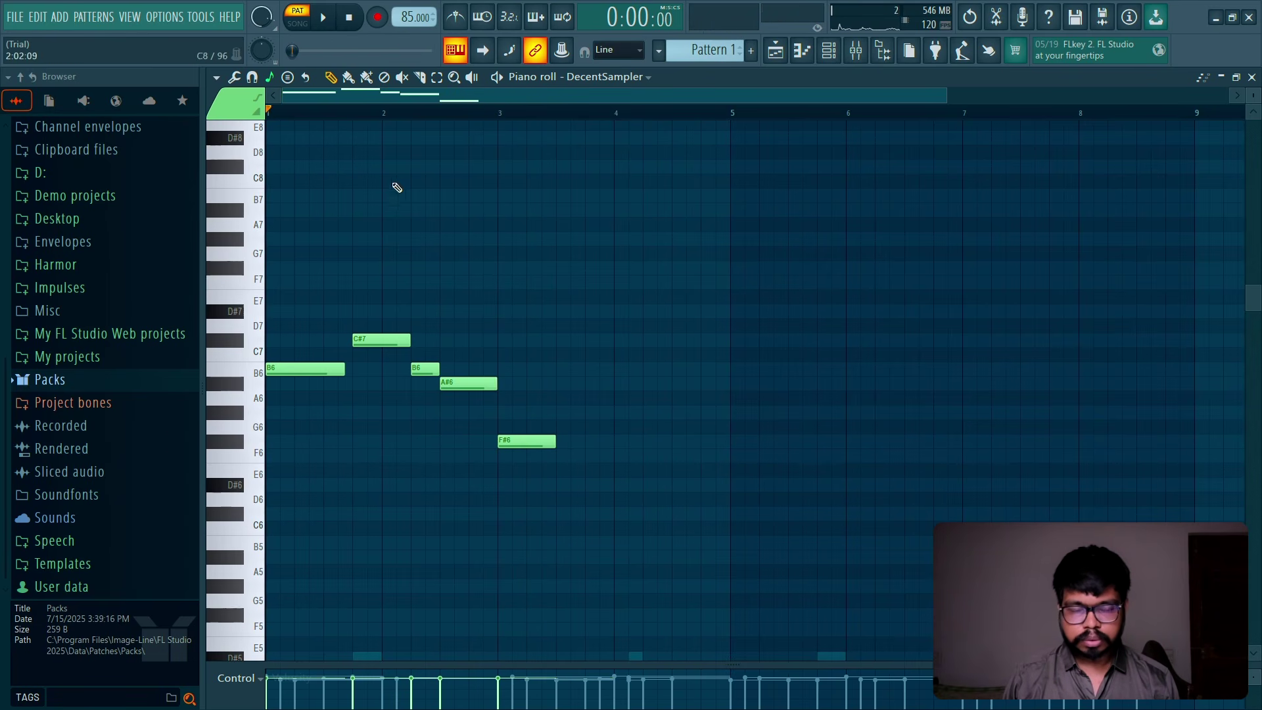
pyautogui.press('space')
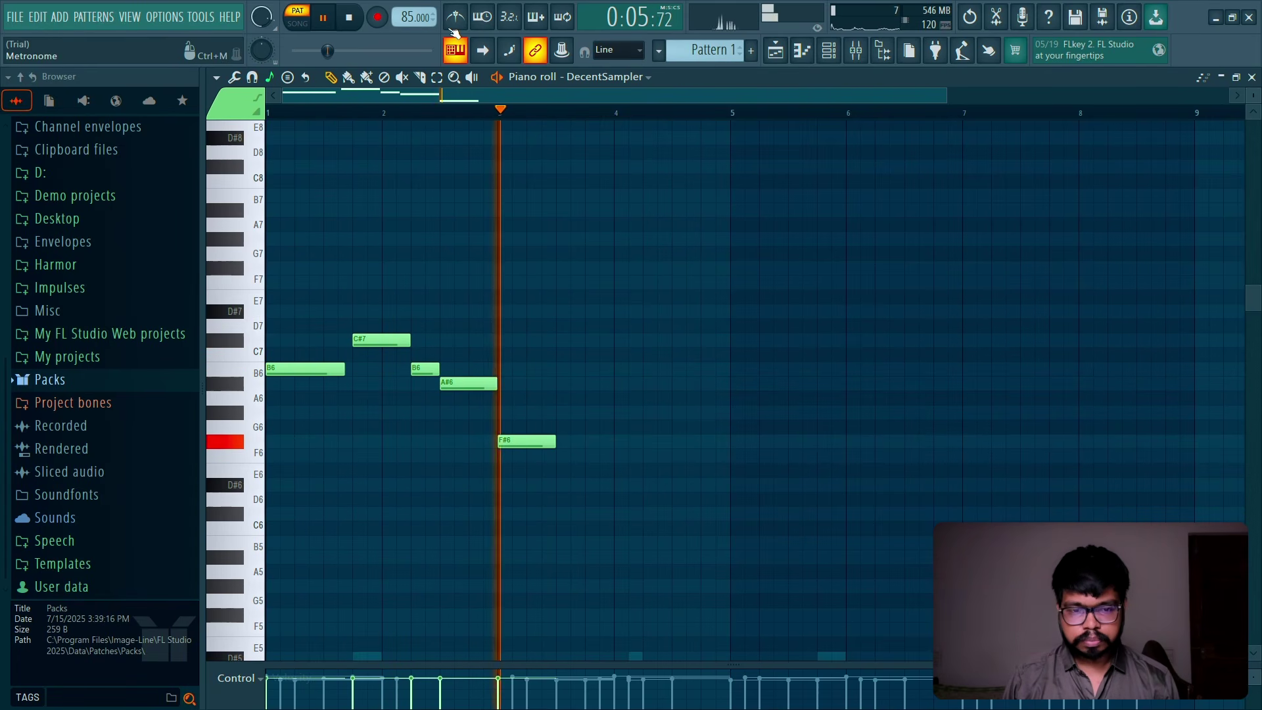
pyautogui.press('space')
pyautogui.moveTo(556, 441); pyautogui.dragTo(599, 441)
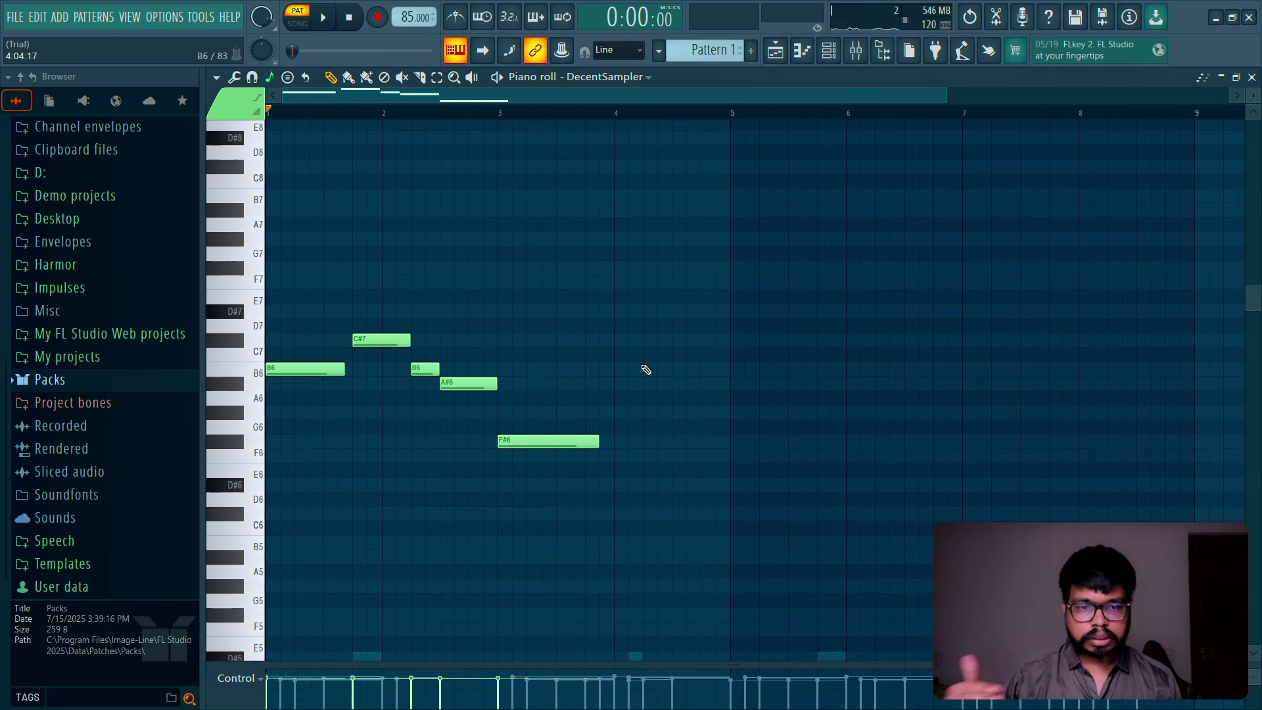
# Step: Trim the start of the C#7 note one step later, keeping its end in bar 2
pyautogui.press('space')
pyautogui.keyDown('ctrl'); pyautogui.scroll(3, 499, 363); pyautogui.keyUp('ctrl')
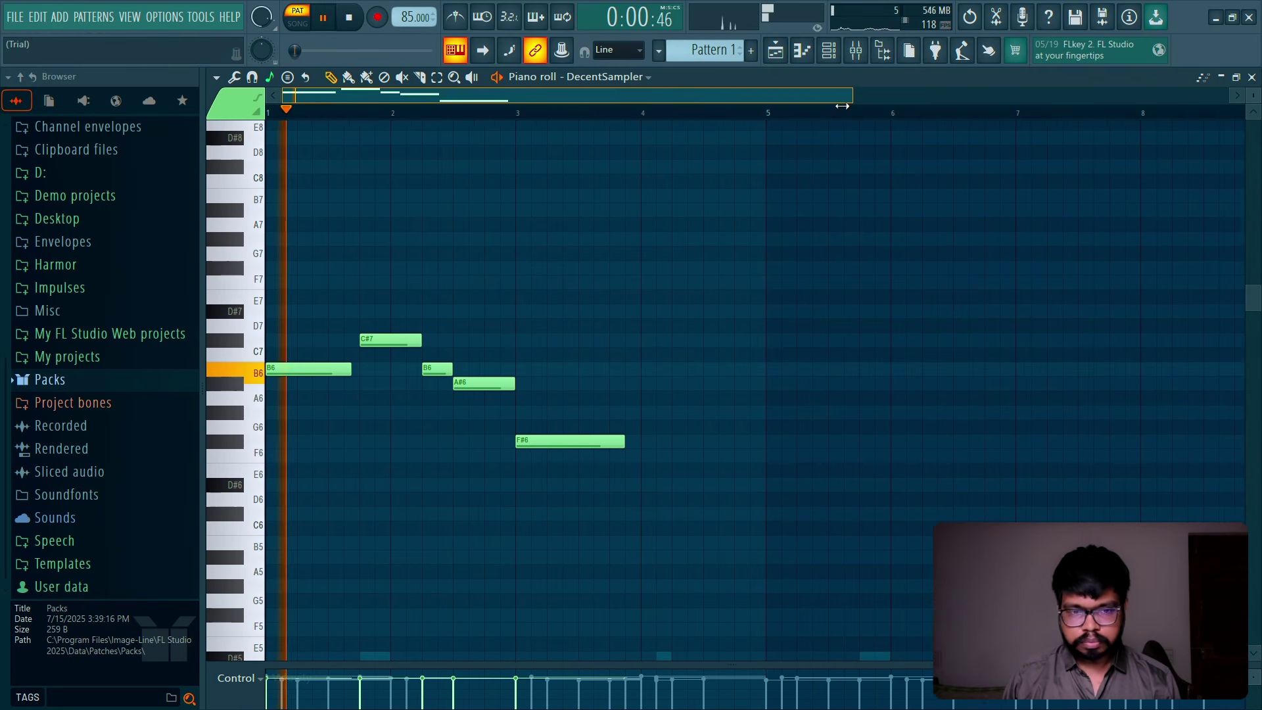
pyautogui.moveTo(406, 341); pyautogui.dragTo(480, 340)
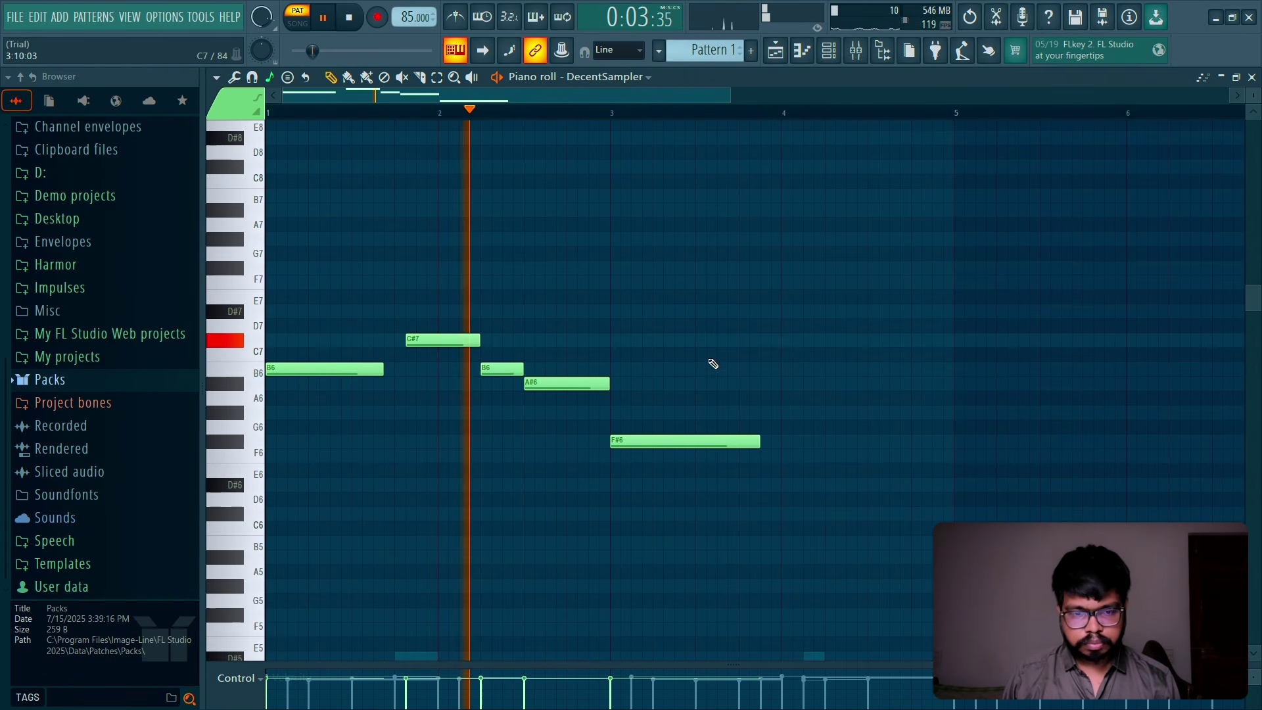
# Step: Add a three-step G#6 note at 4:02:00 followed by a B6 note, and play from around bar 3
pyautogui.click(795, 413)
pyautogui.moveTo(942, 413); pyautogui.dragTo(855, 375)
pyautogui.press('space')
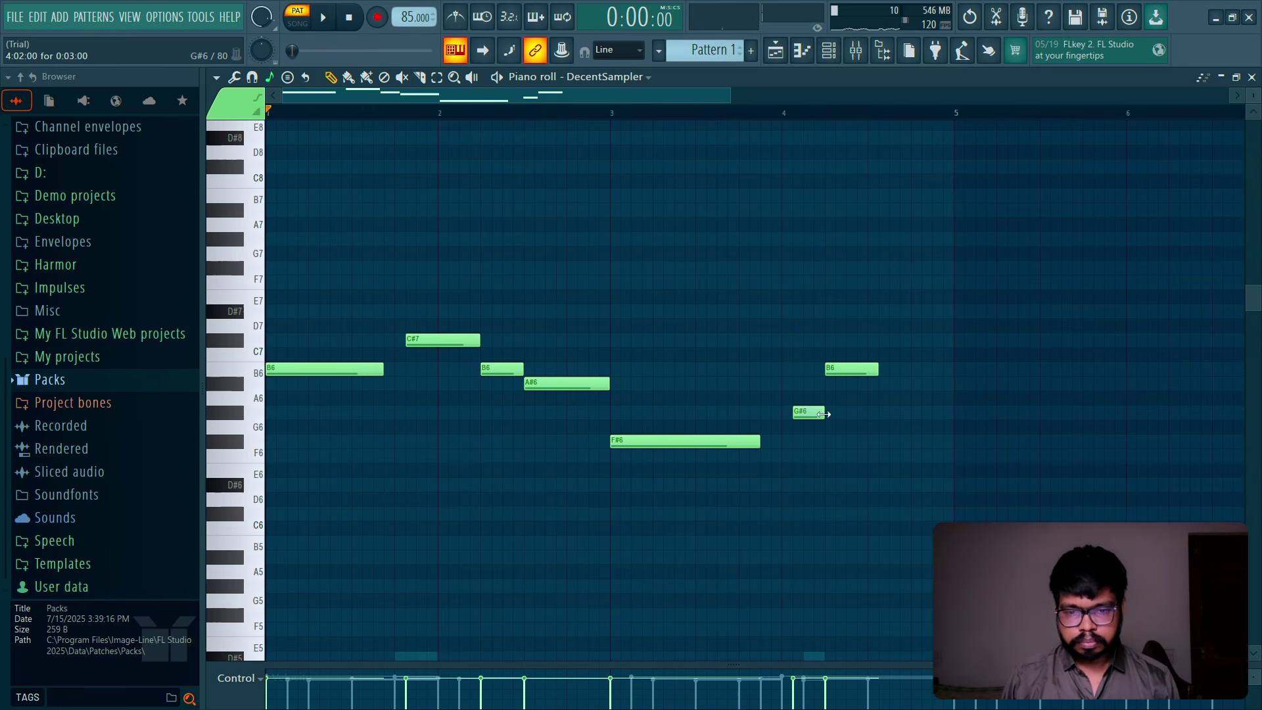
pyautogui.click(600, 111)
pyautogui.press('space')
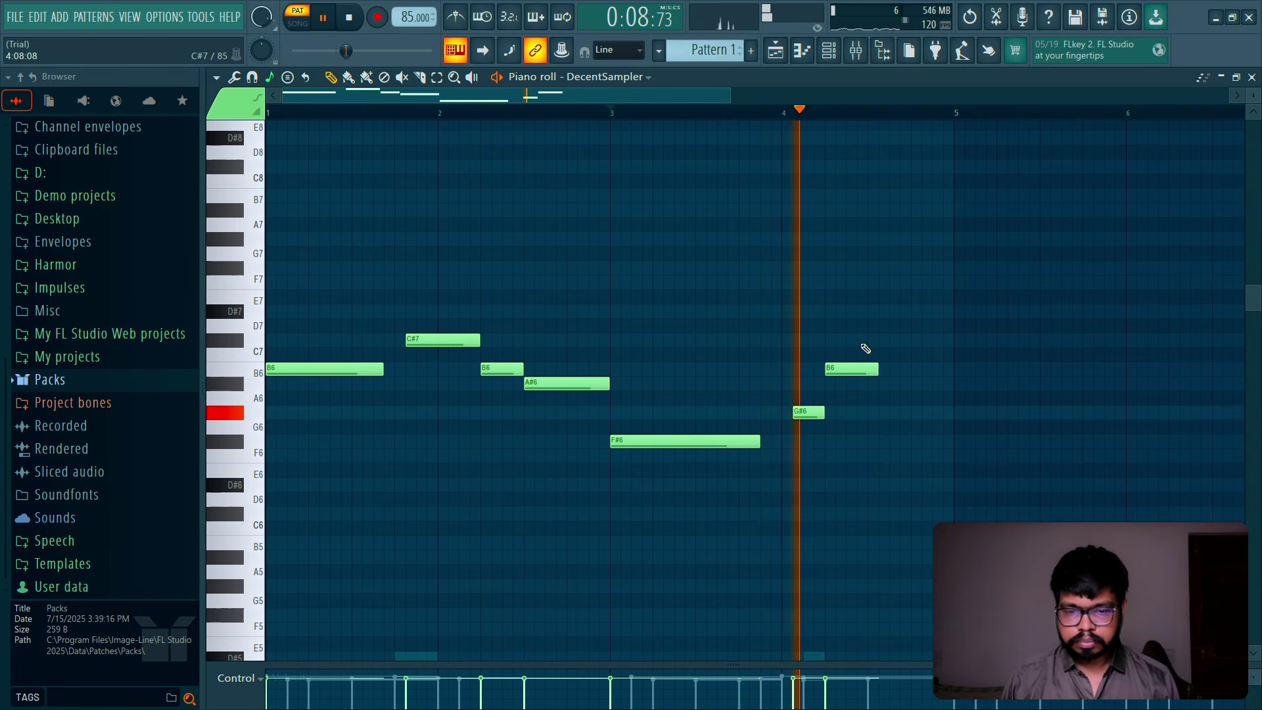
# Step: Move the G#6 note earlier so it ends at bar 4, place the following note on A#6 at bar 4's start, and play from bar 3
pyautogui.press('space')
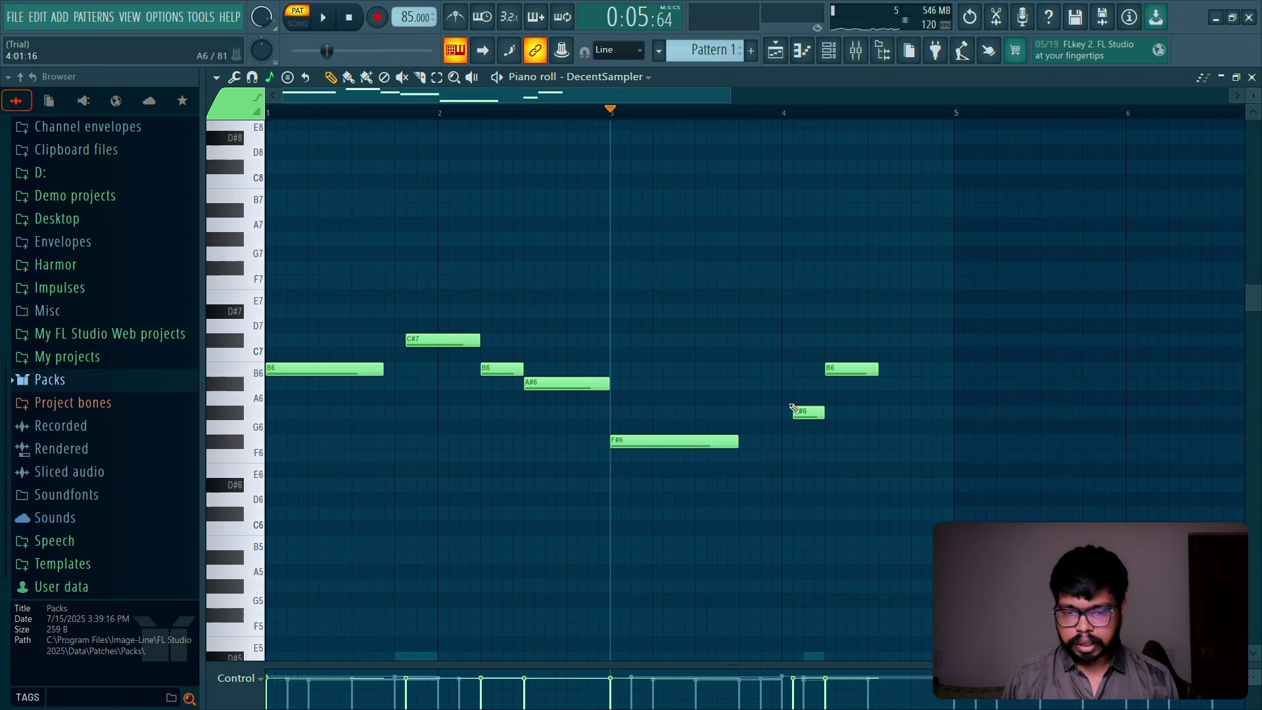
pyautogui.moveTo(790, 405)
pyautogui.mouseDown()
pyautogui.moveTo(734, 411)
pyautogui.moveTo(777, 411)
pyautogui.mouseUp()
pyautogui.press('space')
pyautogui.moveTo(853, 369); pyautogui.dragTo(844, 448)
pyautogui.press('space')
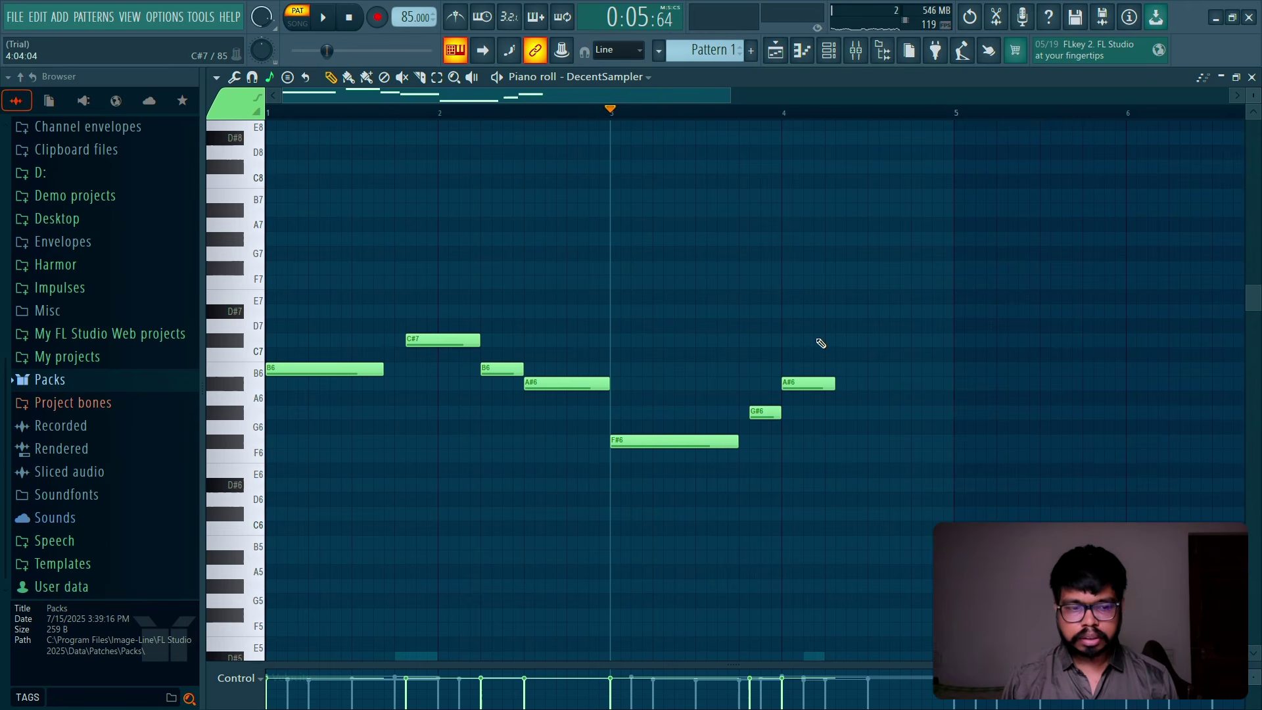
pyautogui.click(810, 381)
pyautogui.press('space')
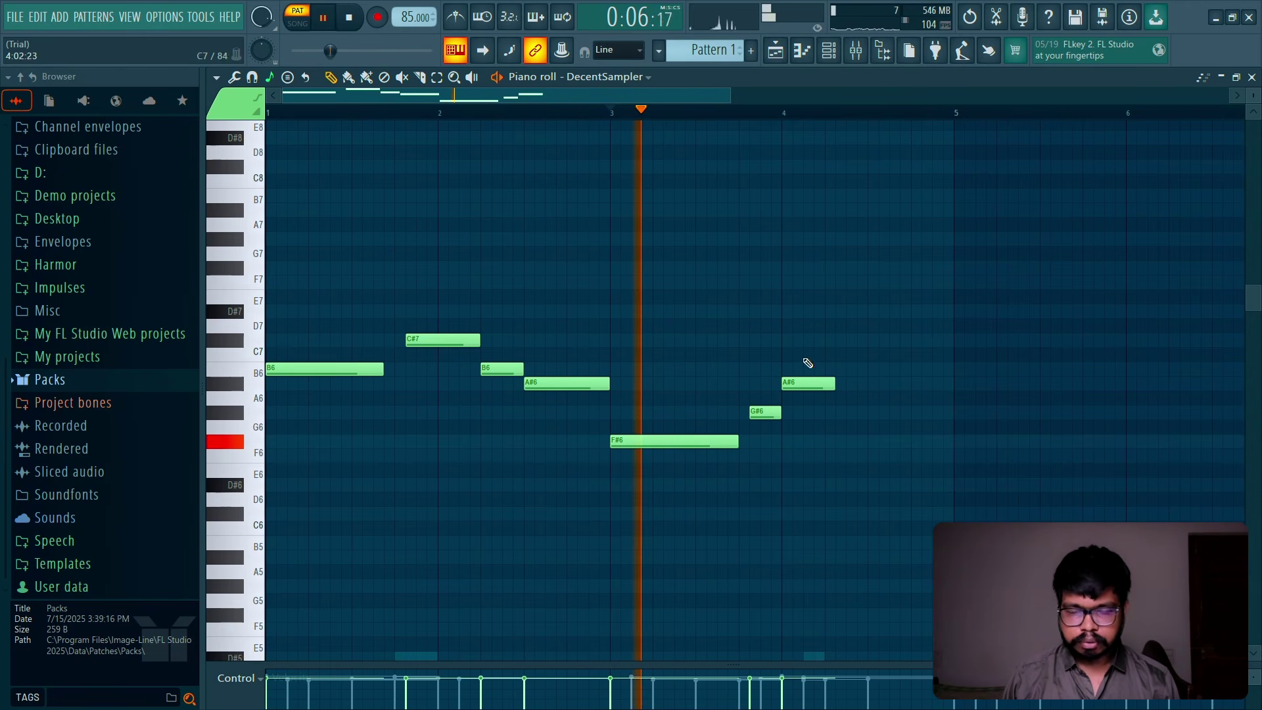
# Step: Add a three-step D#7 note at the start of bar 4 and shift the A#6 note three steps later
pyautogui.click(808, 313)
pyautogui.moveTo(808, 318)
pyautogui.mouseDown()
pyautogui.moveTo(796, 315)
pyautogui.moveTo(821, 314)
pyautogui.mouseUp()
pyautogui.press('space')
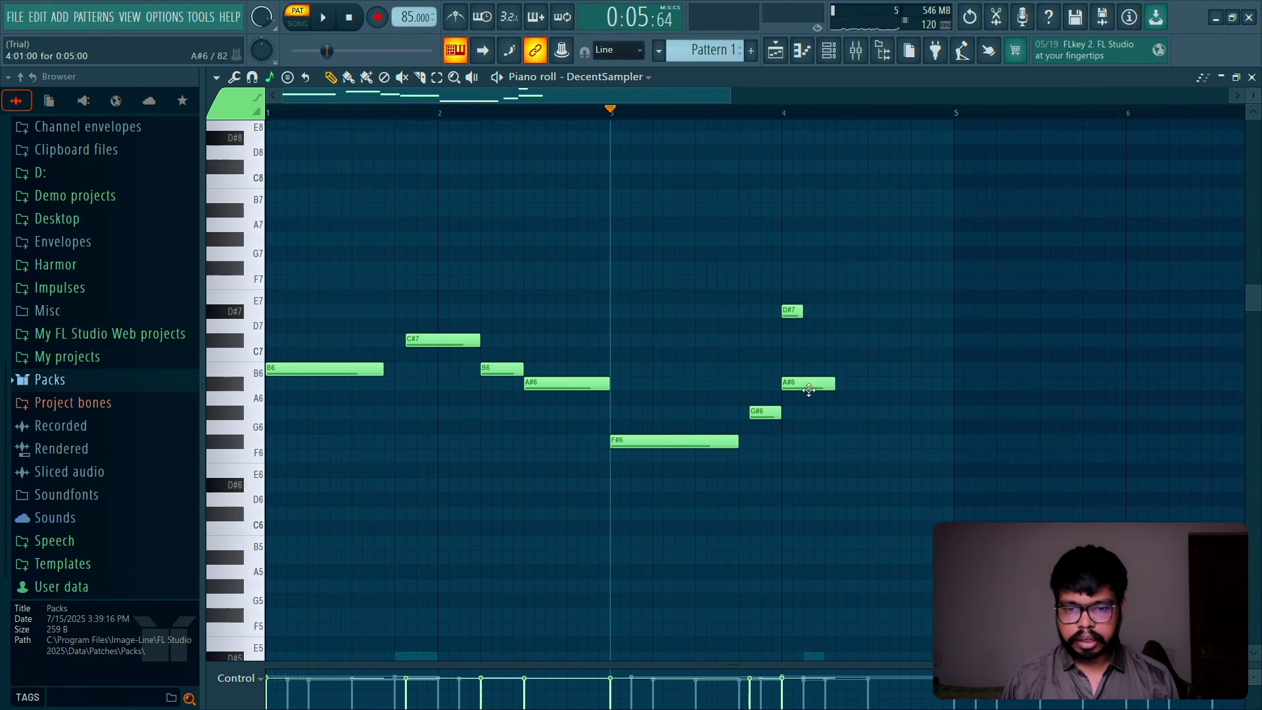
pyautogui.moveTo(809, 389); pyautogui.dragTo(841, 389)
pyautogui.press('space')
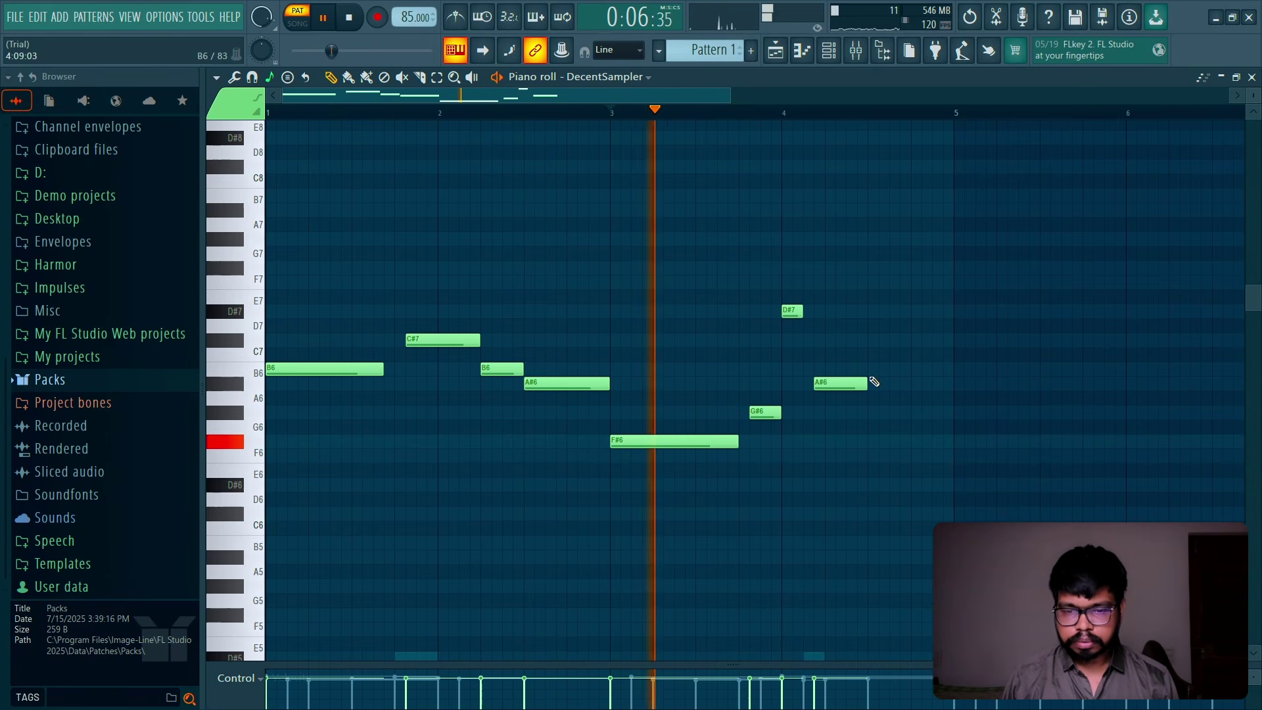
pyautogui.moveTo(806, 315); pyautogui.dragTo(816, 315)
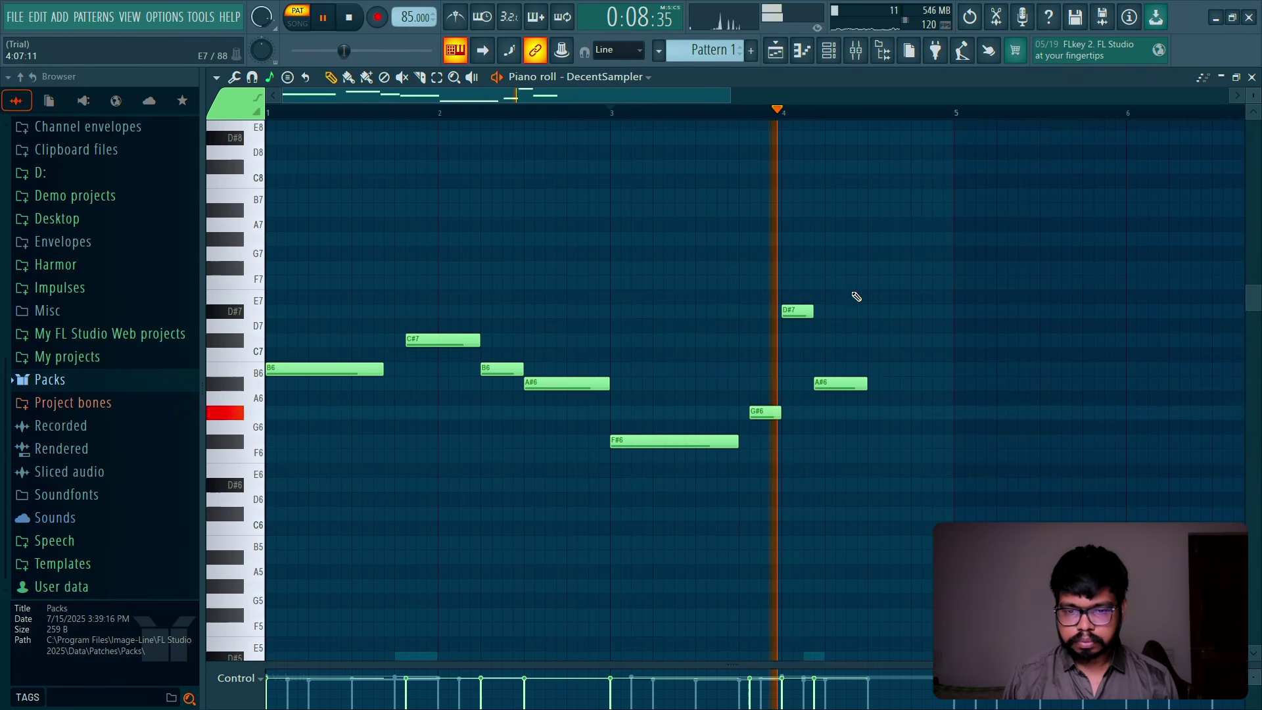
# Step: Lengthen the G#6 before bar 4 to five steps, shift D#7 two steps and A#6 one step later, and make D#7 four steps long
pyautogui.press('space')
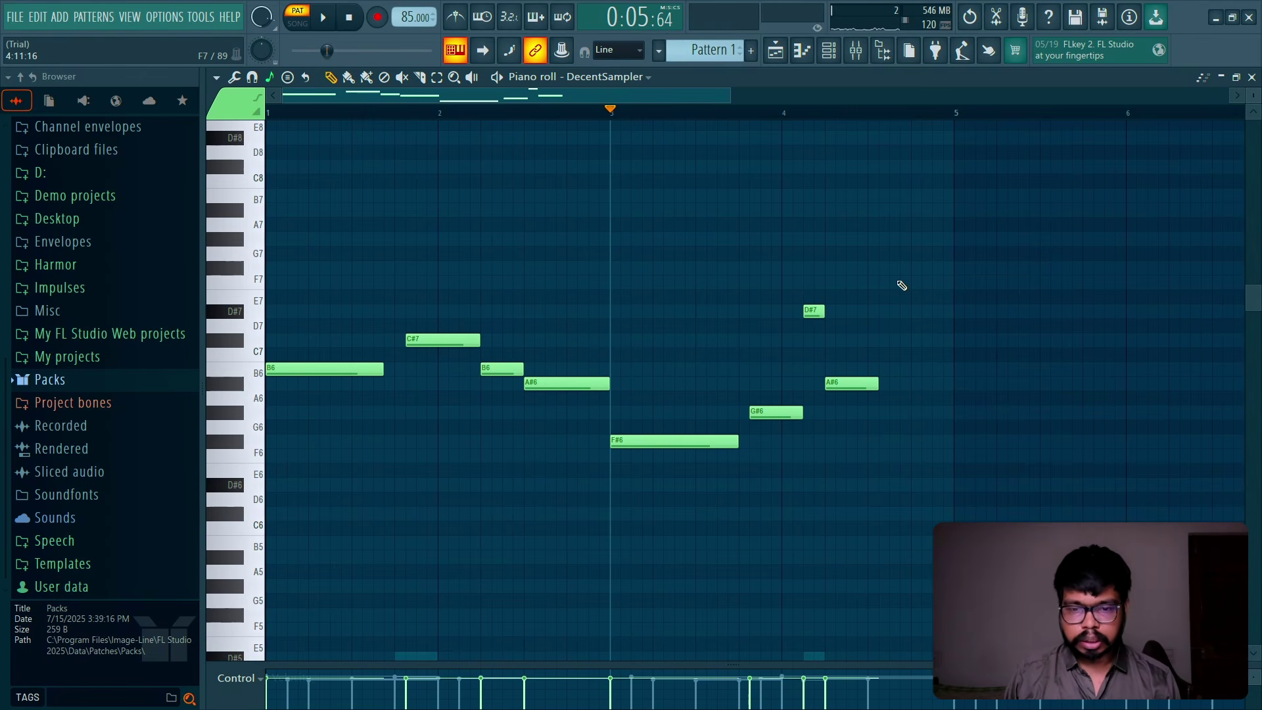
pyautogui.press('space')
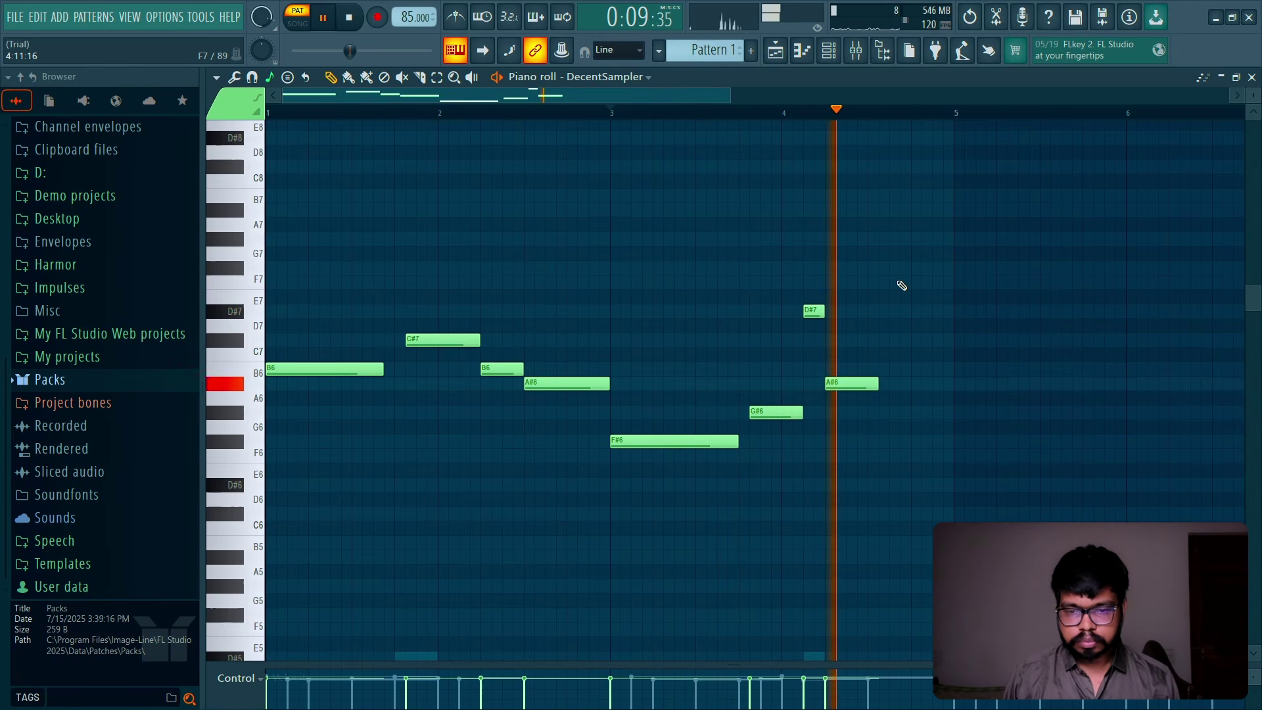
pyautogui.press('space')
pyautogui.press('space')
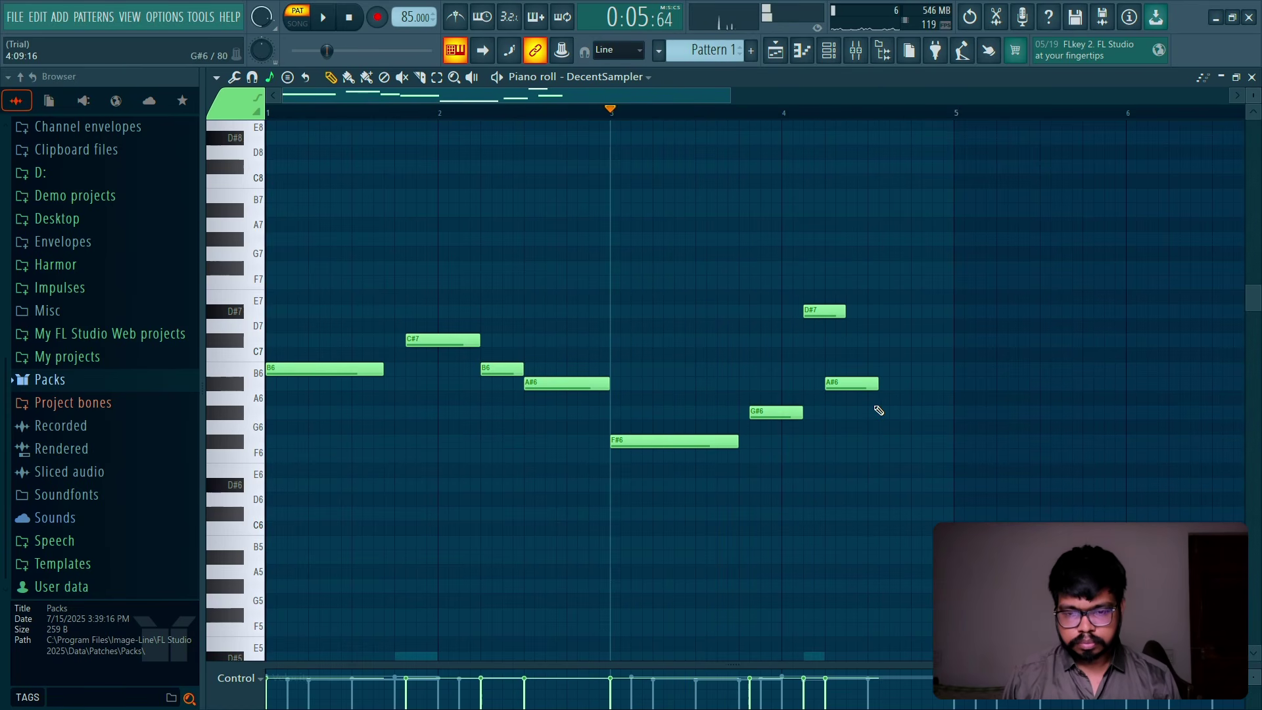
# Step: Shorten the bar 4 A#6 note to three steps and add a nine-step G#6 note at 4:08:00
pyautogui.press('space')
pyautogui.click(876, 410)
pyautogui.moveTo(878, 383); pyautogui.dragTo(953, 414)
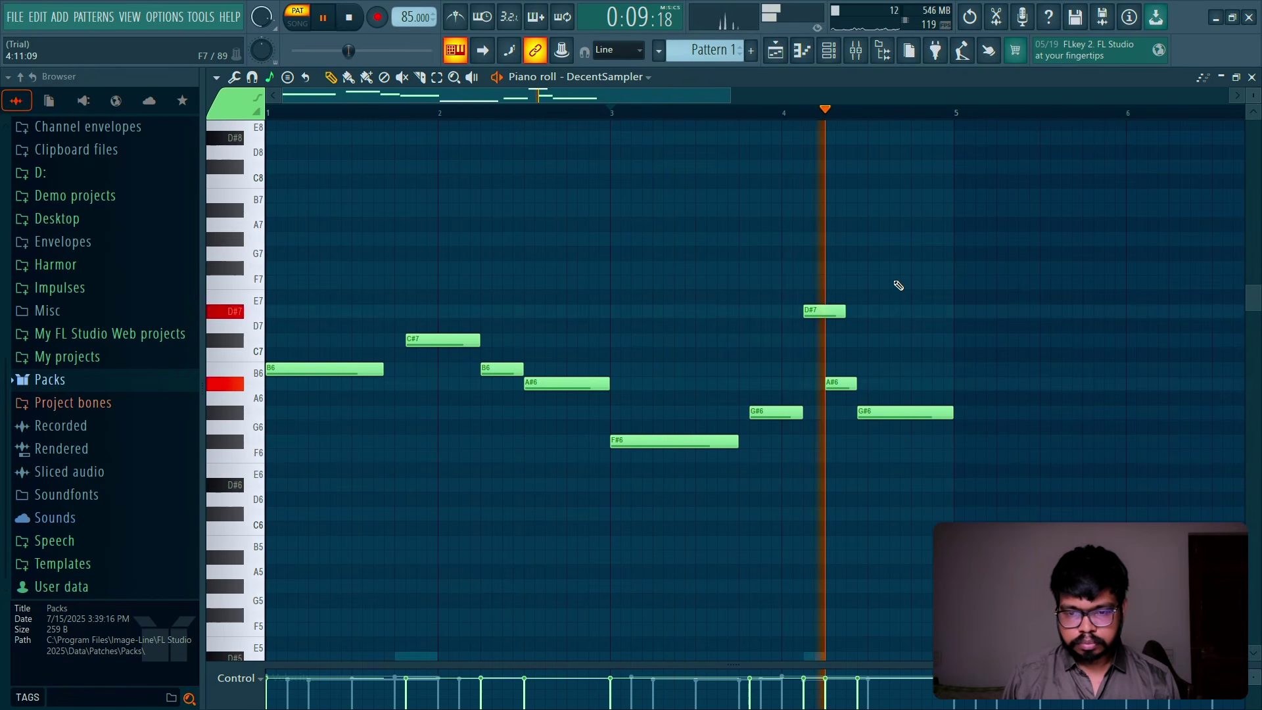
pyautogui.press('space')
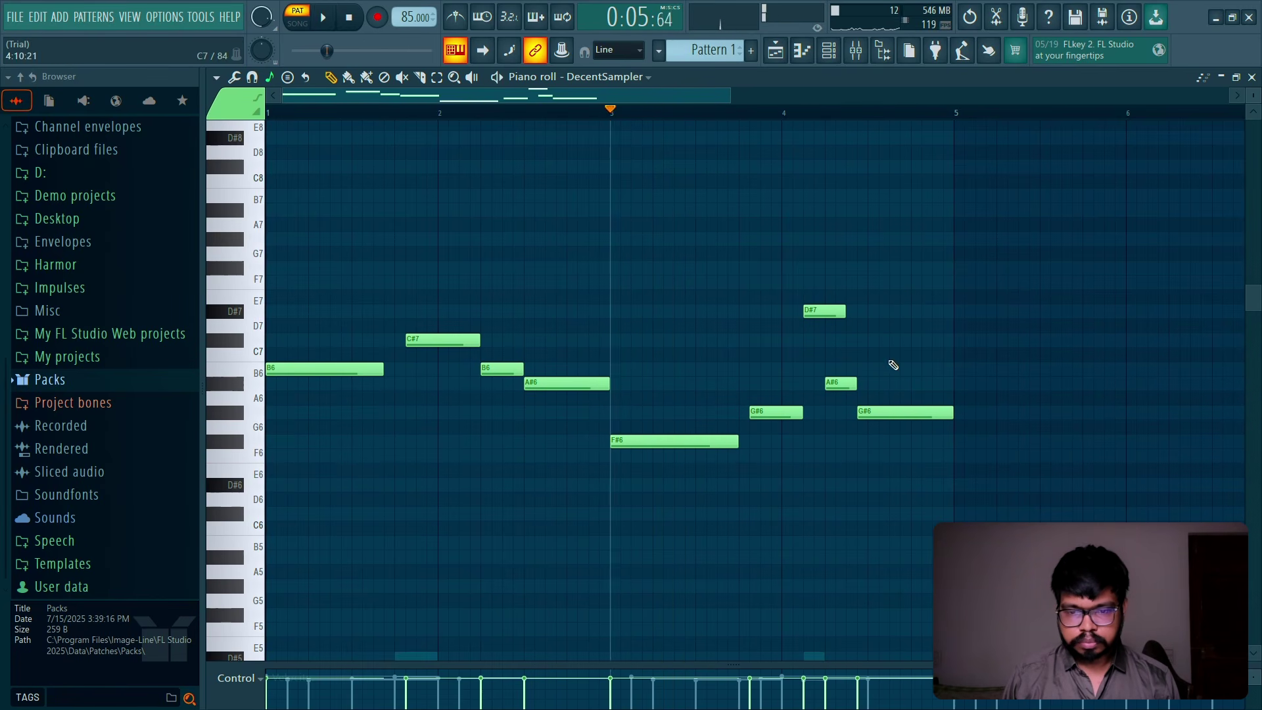
# Step: Try the final bar 4 note on B6 and F6 while auditioning from bar 3, and return it to G#6
pyautogui.press('space')
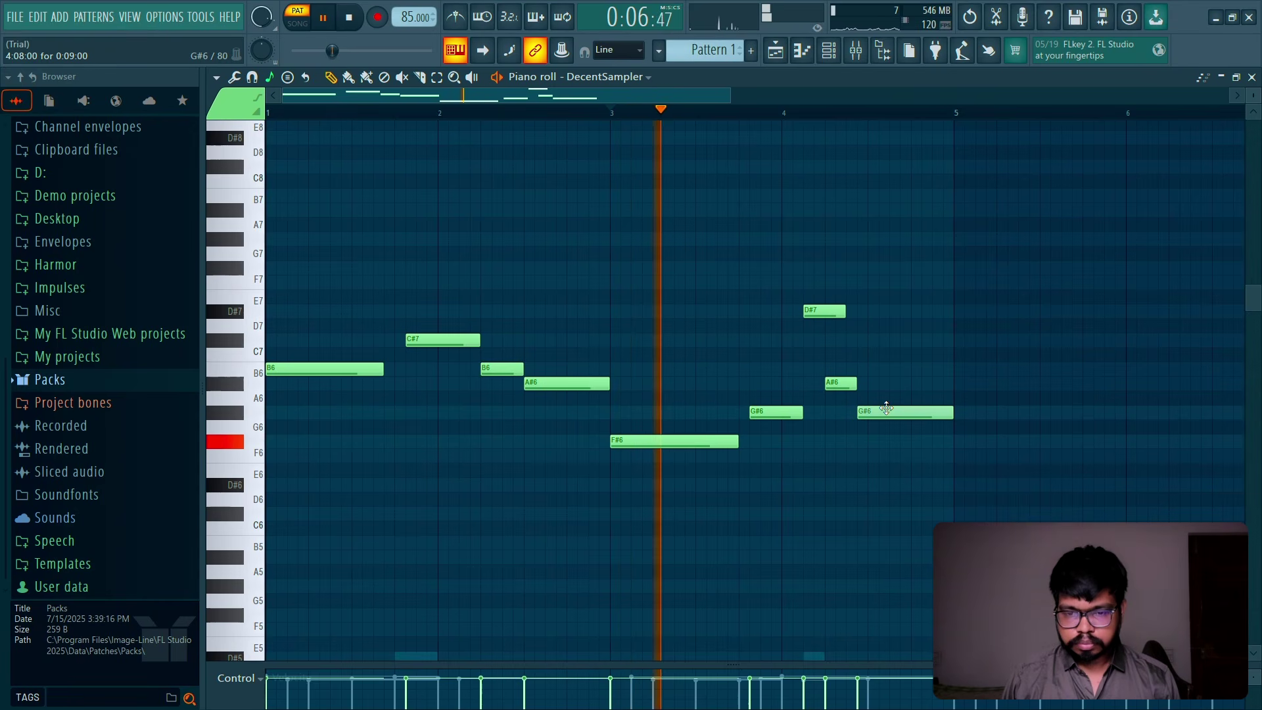
pyautogui.moveTo(886, 409); pyautogui.dragTo(891, 360)
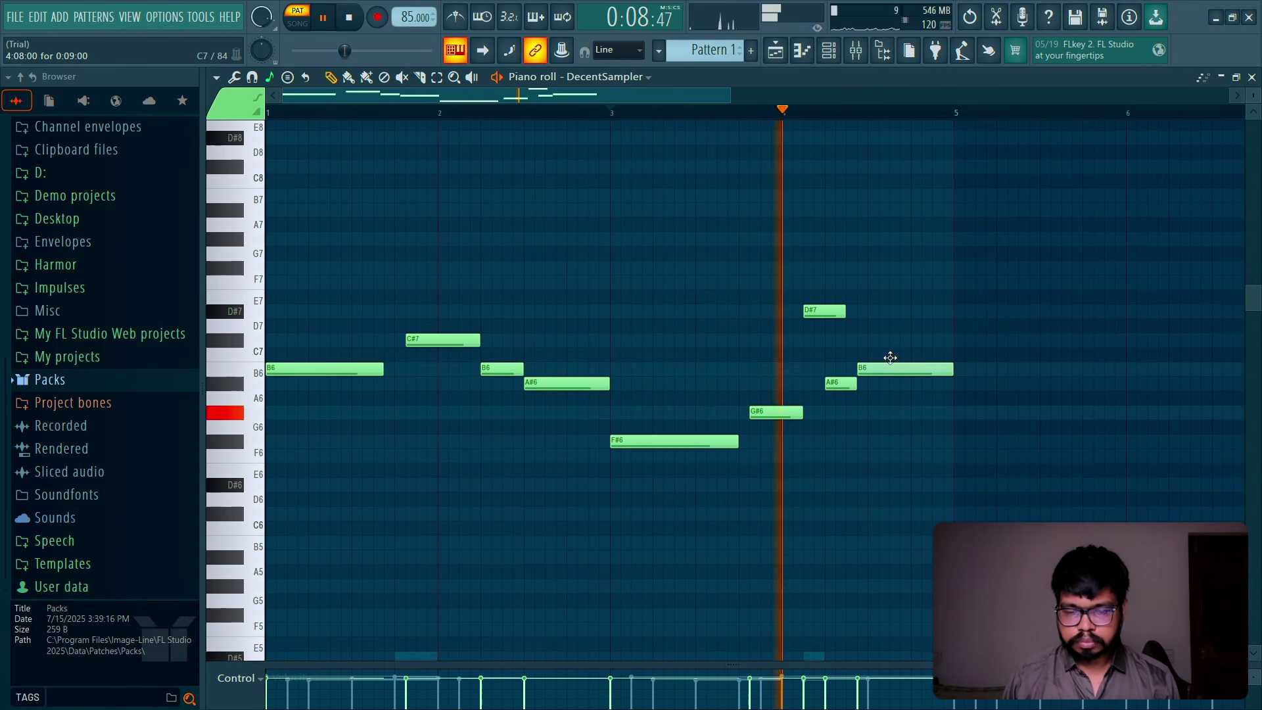
pyautogui.press('space')
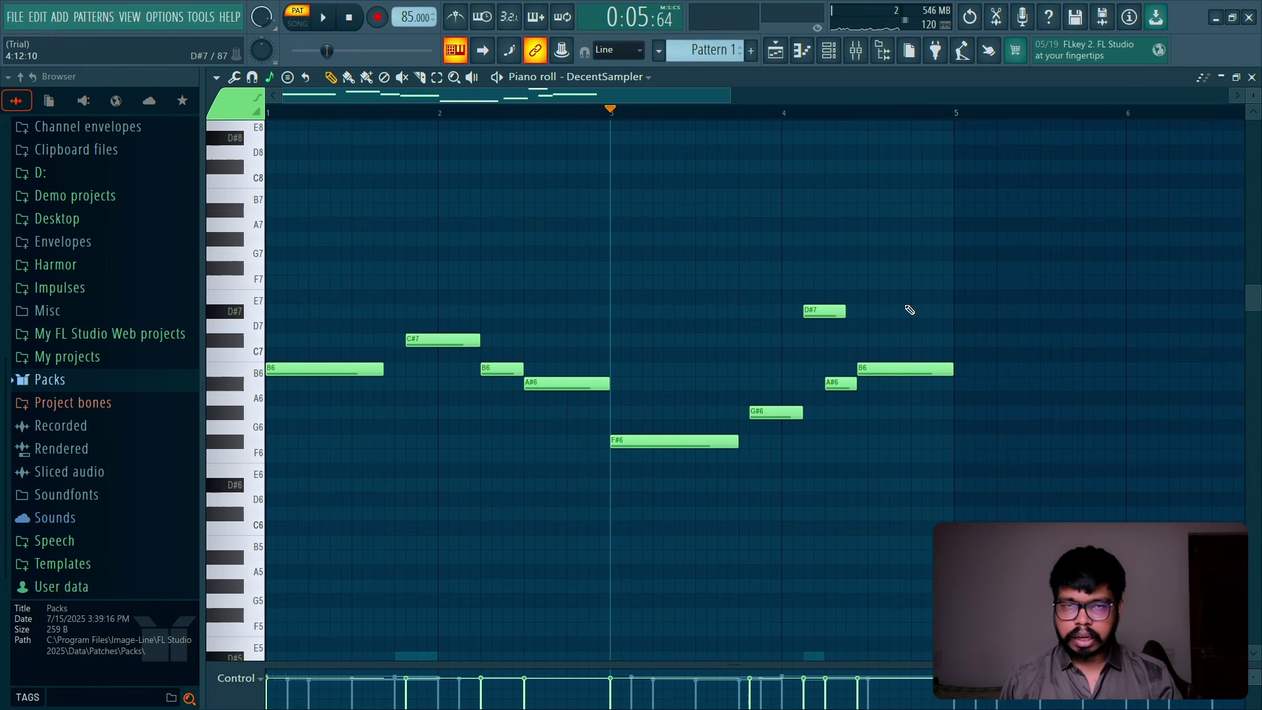
pyautogui.moveTo(896, 367); pyautogui.dragTo(896, 454)
pyautogui.press('space')
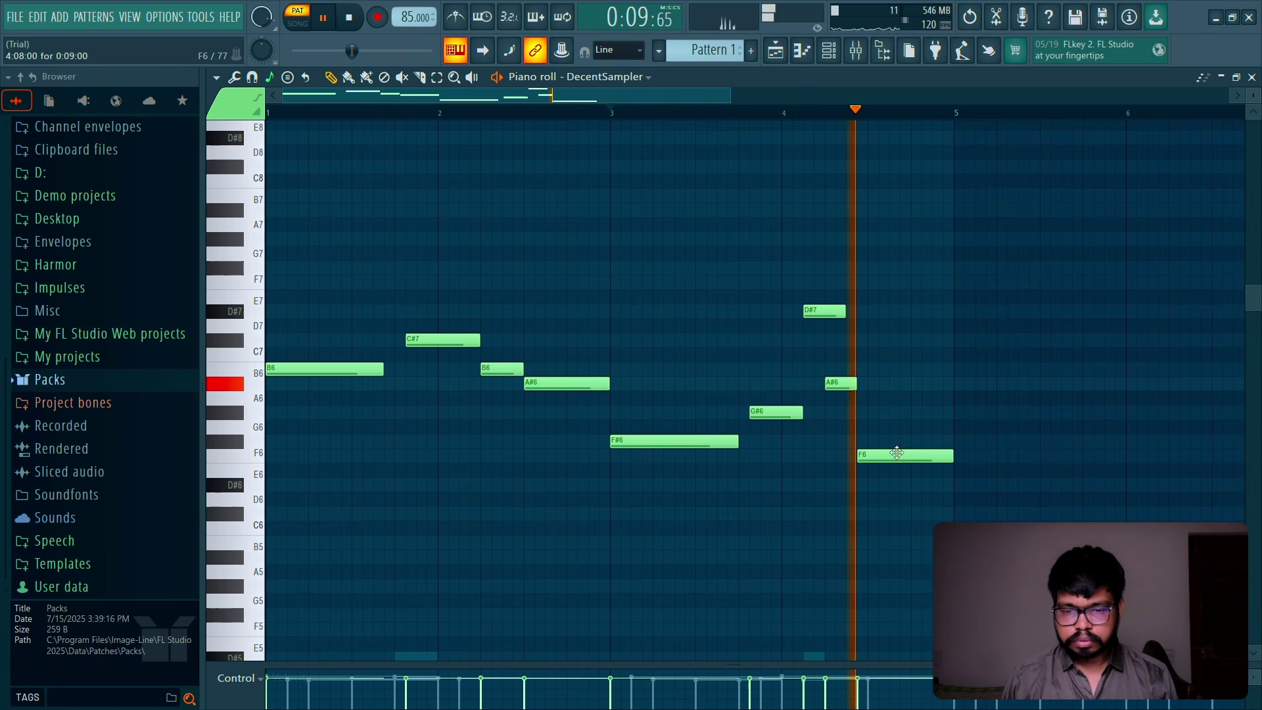
pyautogui.moveTo(898, 453); pyautogui.dragTo(899, 409)
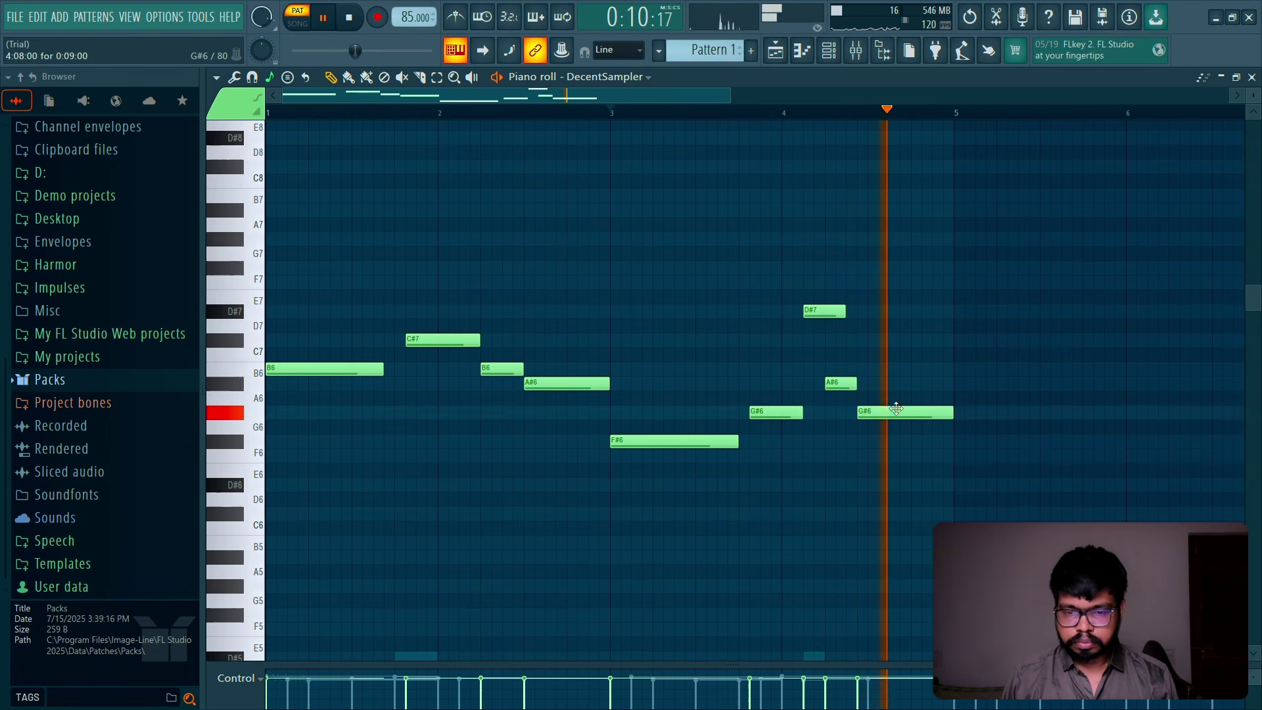
pyautogui.press('space')
# Step: Duplicate the four-bar melody into bars 5 to 8 and play the arrangement from the start in song mode
pyautogui.hotkey('ctrl', 'b')
pyautogui.click(746, 220)
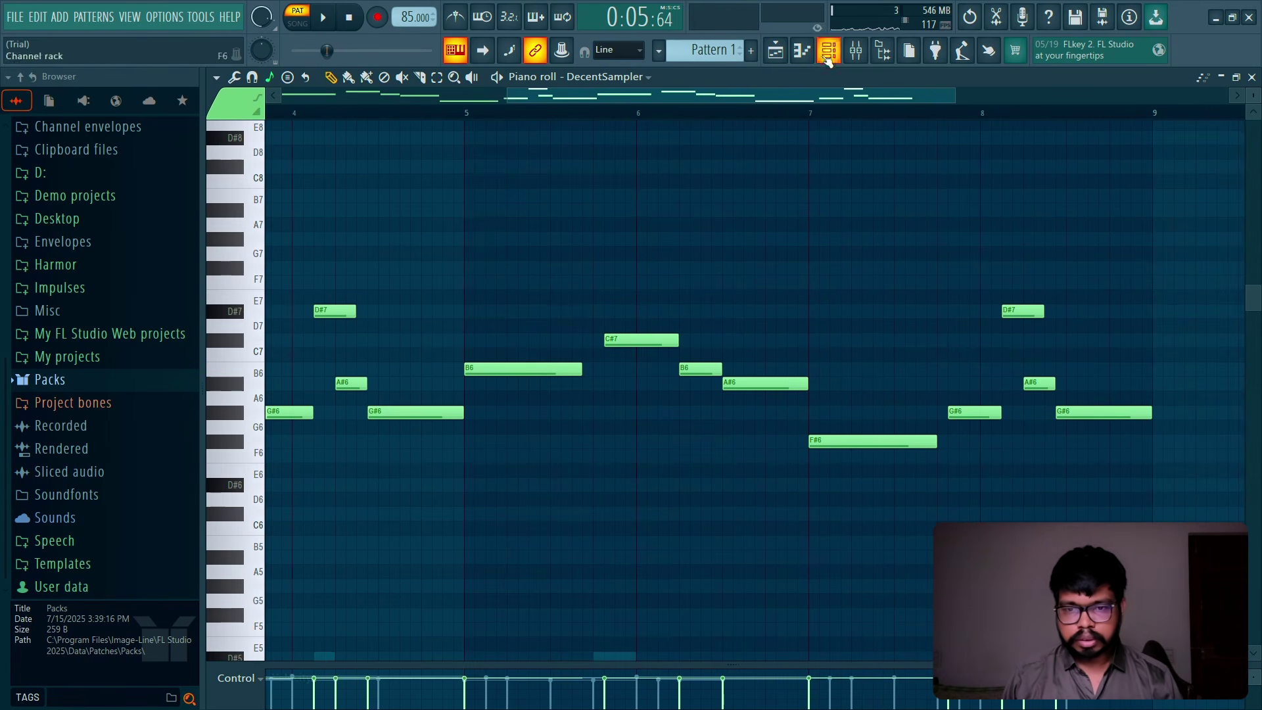
pyautogui.click(1254, 77)
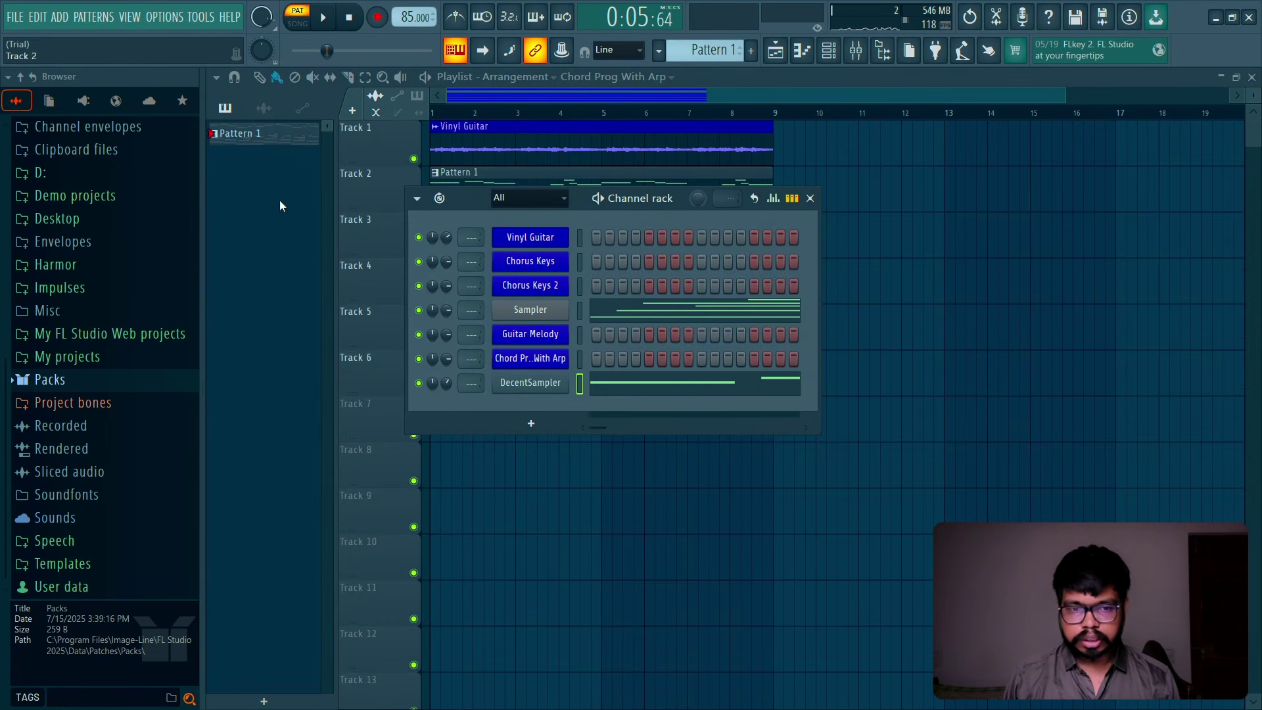
pyautogui.click(430, 114)
pyautogui.press('space')
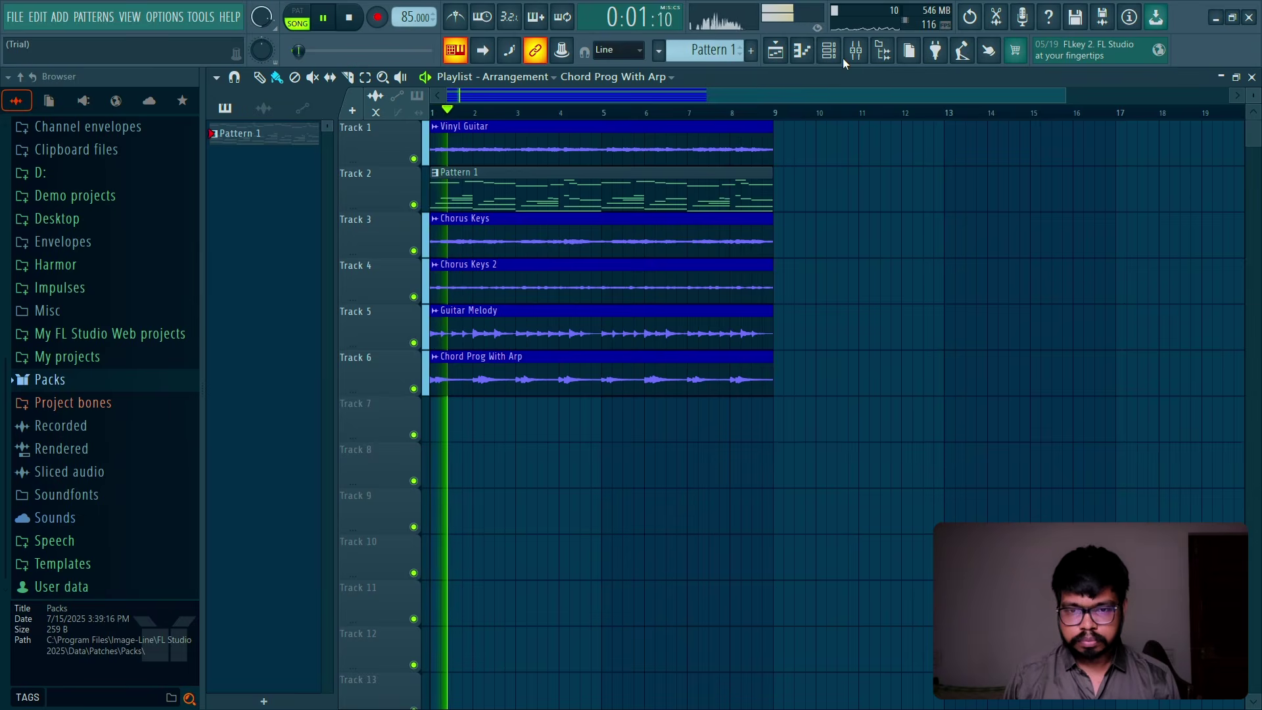
# Step: Reopen the DecentSampler melody in the piano roll and widen the visible range to about seven and a half bars
pyautogui.click(830, 53)
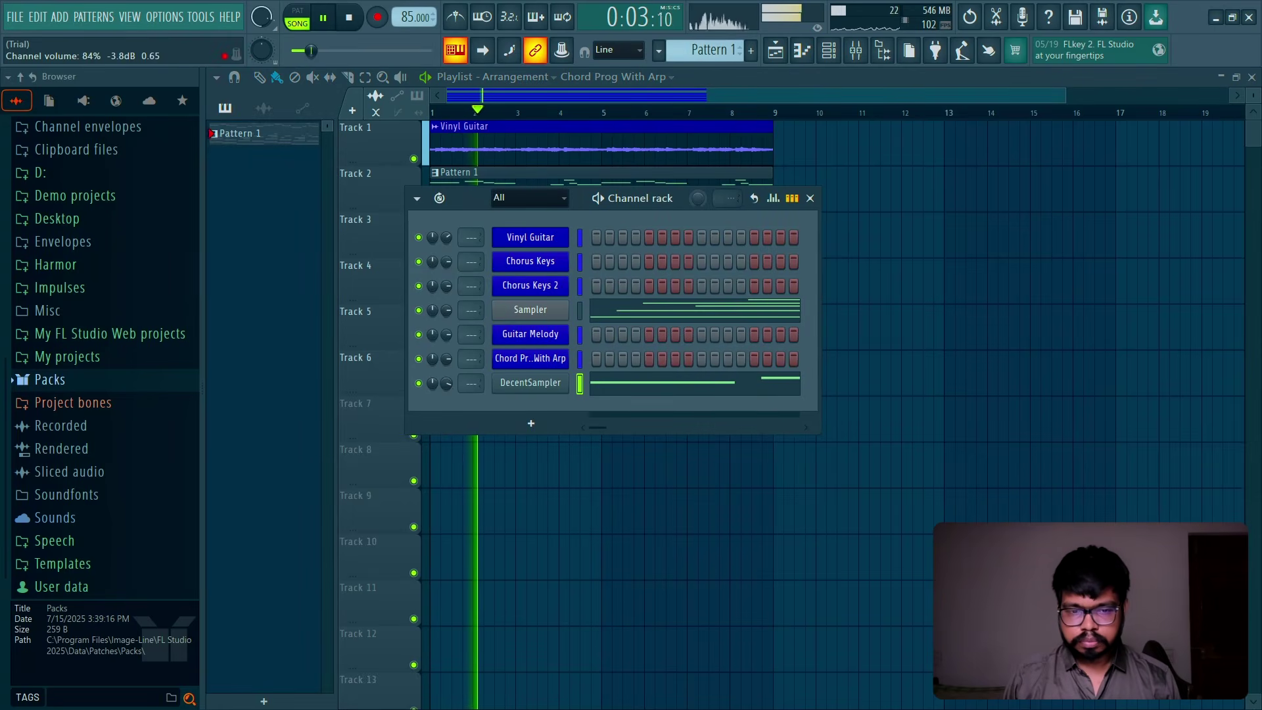
pyautogui.click(664, 384)
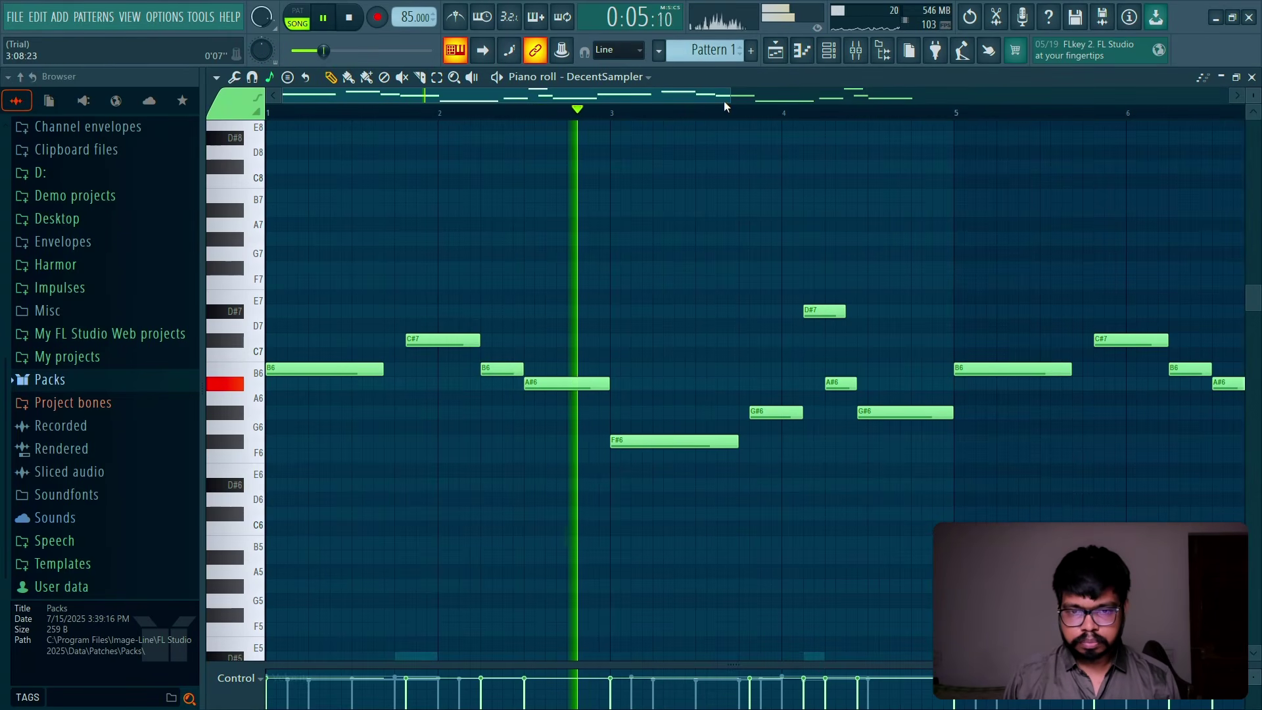
pyautogui.moveTo(725, 107); pyautogui.dragTo(876, 141)
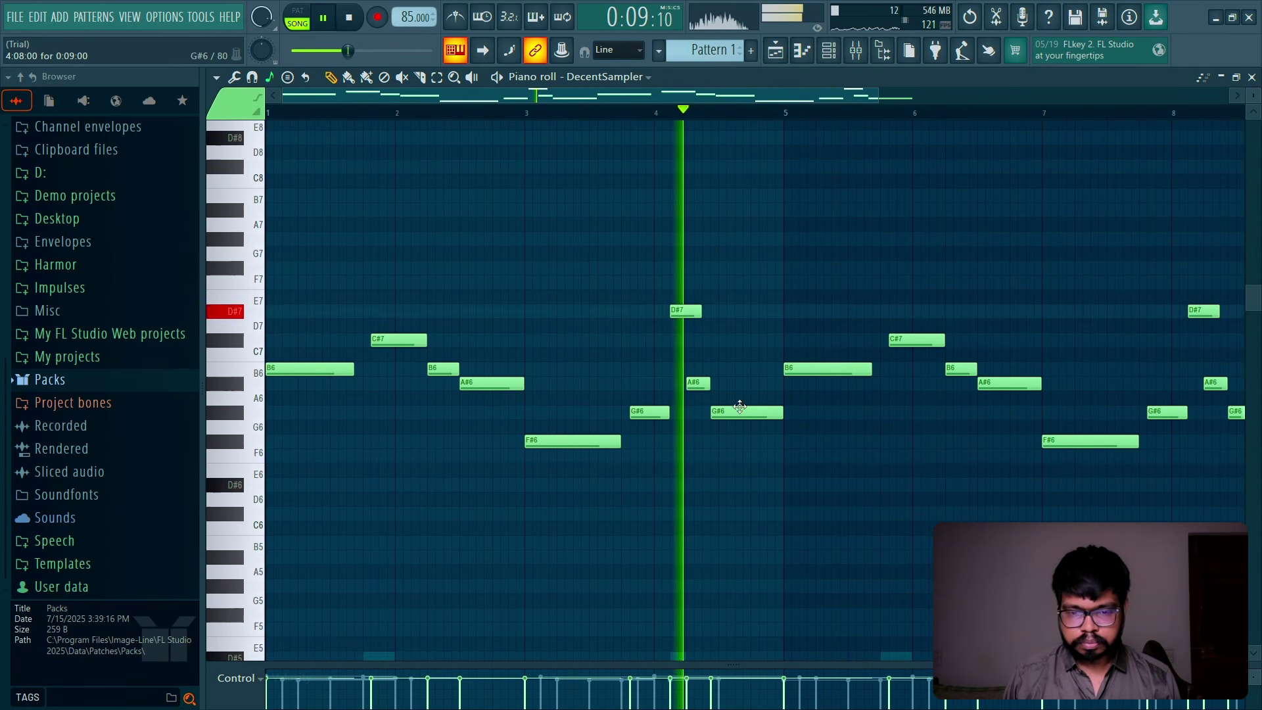
# Step: Try the last note of bar 4 on B6 during song playback, and put it back on G#6
pyautogui.moveTo(739, 406); pyautogui.dragTo(731, 363)
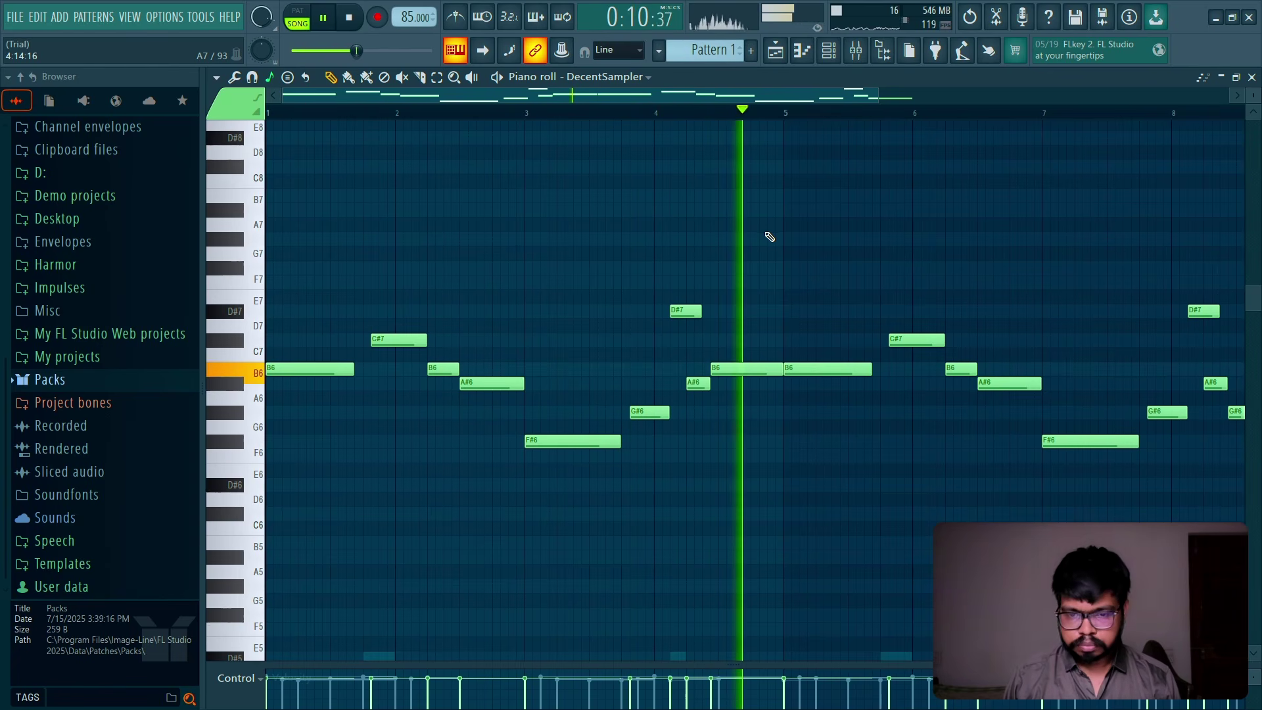
pyautogui.press('space')
pyautogui.moveTo(751, 369); pyautogui.dragTo(749, 413)
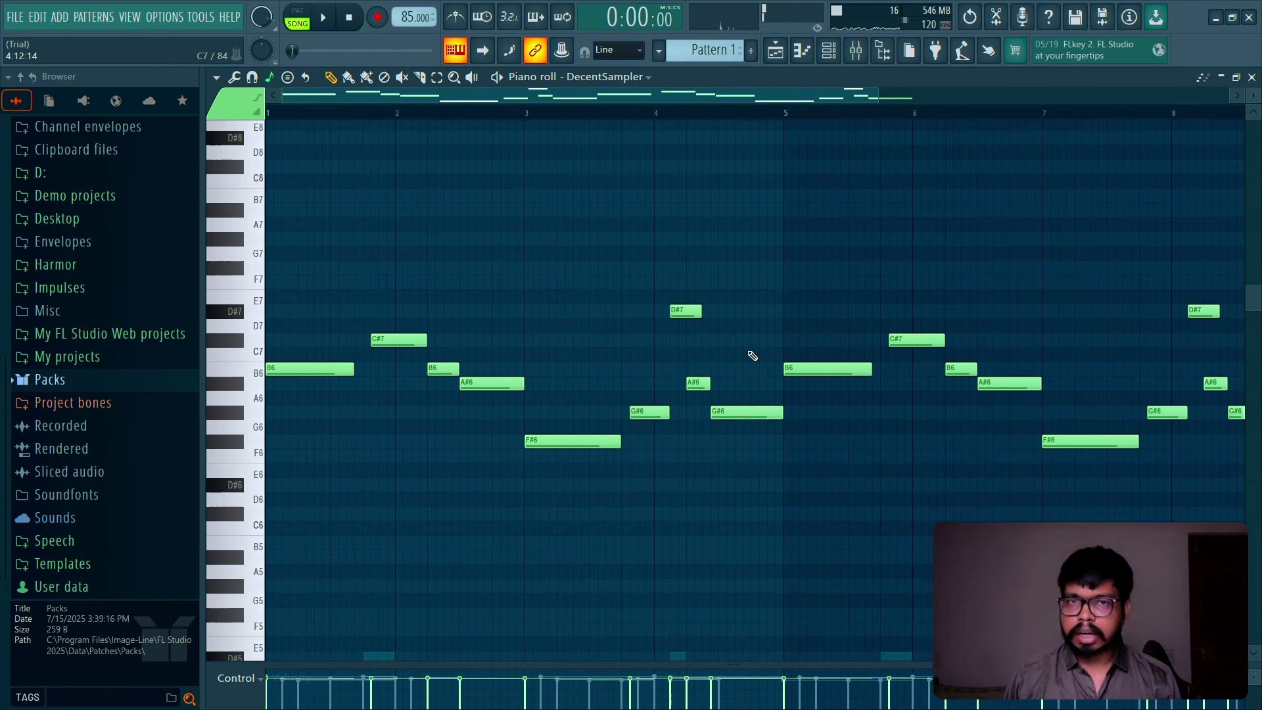
# Step: Randomize the melody's note levels with the bipolar option on and solo the DecentSampler channel
pyautogui.hotkey('alt', 'r')
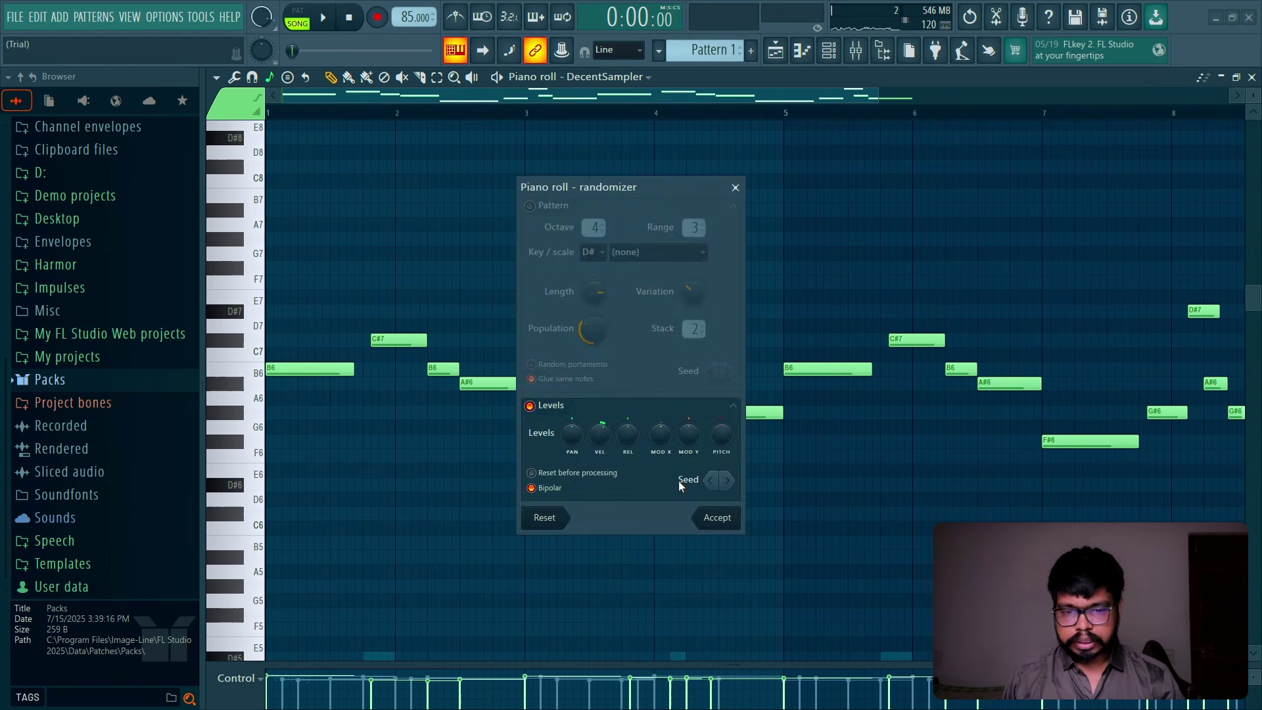
pyautogui.click(704, 517)
pyautogui.click(1252, 78)
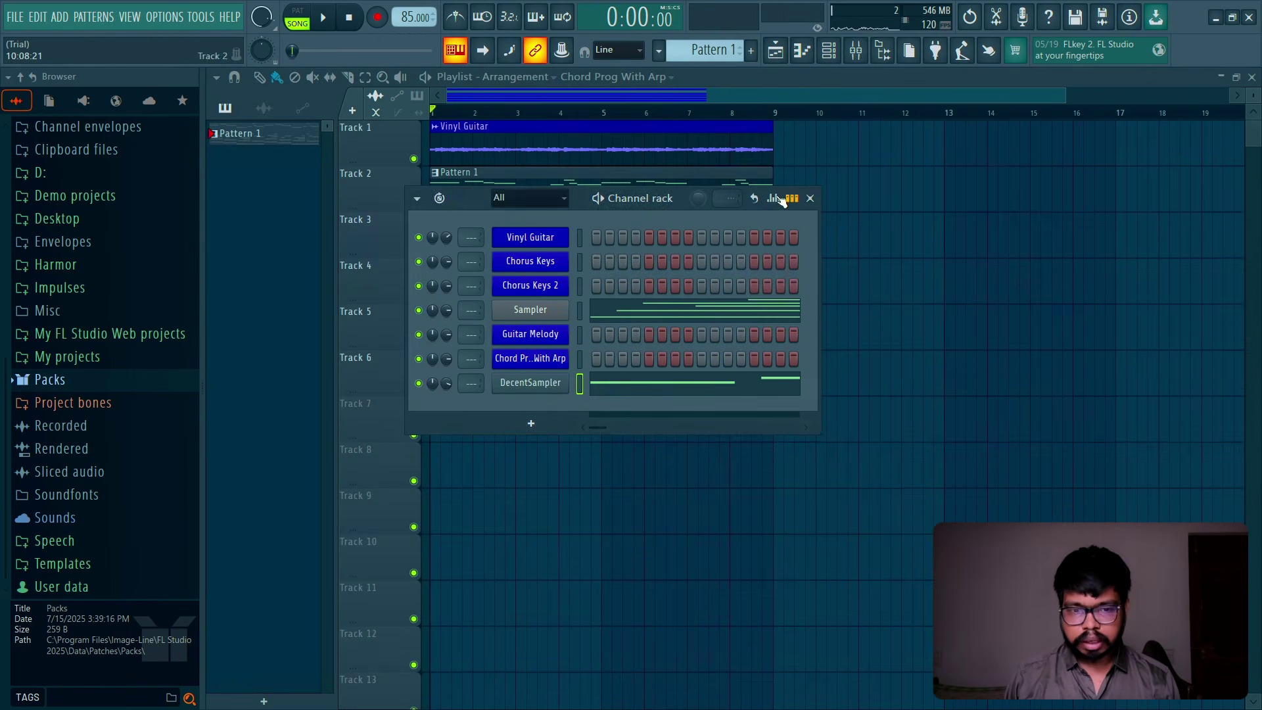
pyautogui.rightClick(418, 383)
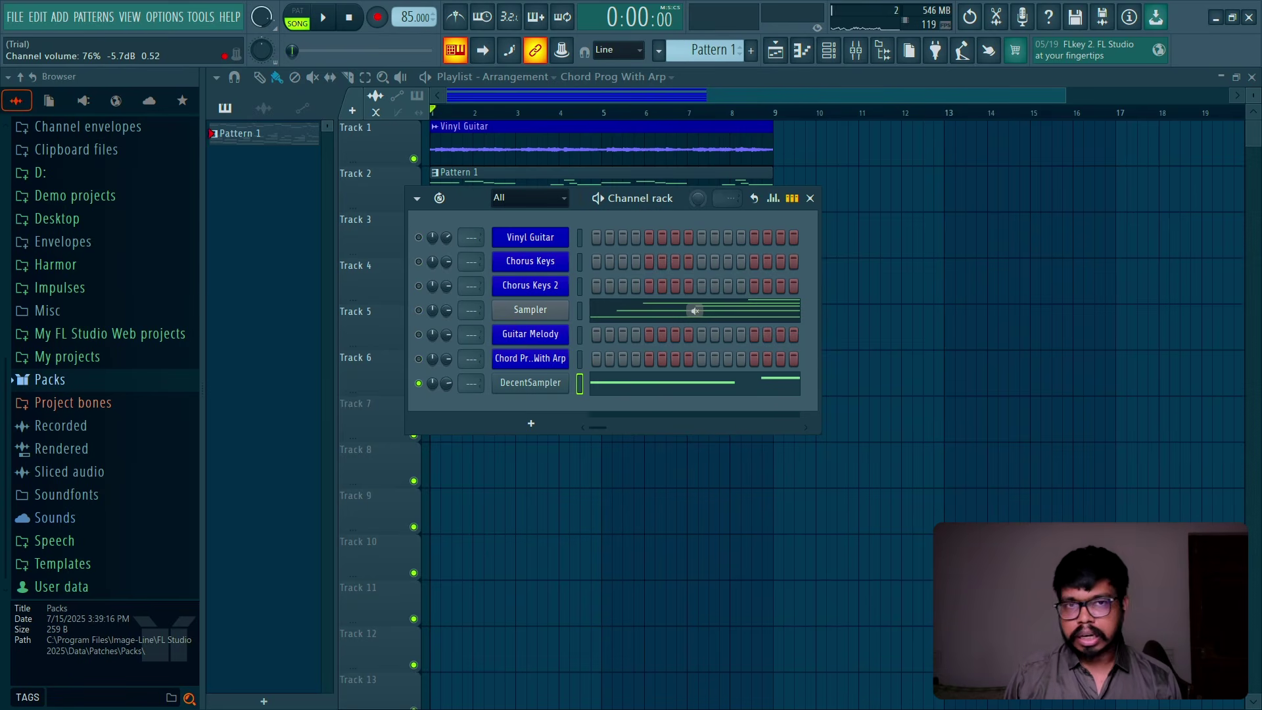
# Step: Remove the Pattern 1 clip from Track 2 and play the soloed melody in pattern mode with the mixer open
pyautogui.click(810, 199)
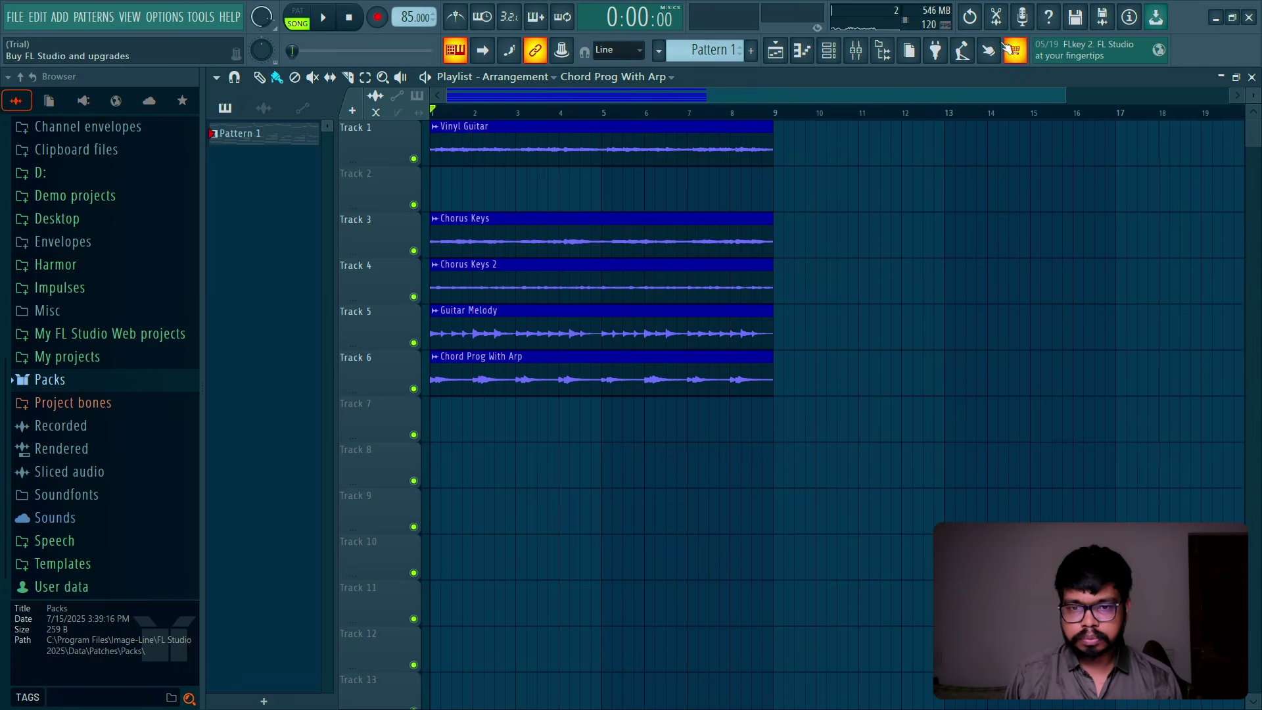
pyautogui.click(856, 50)
pyautogui.press('l')
pyautogui.press('space')
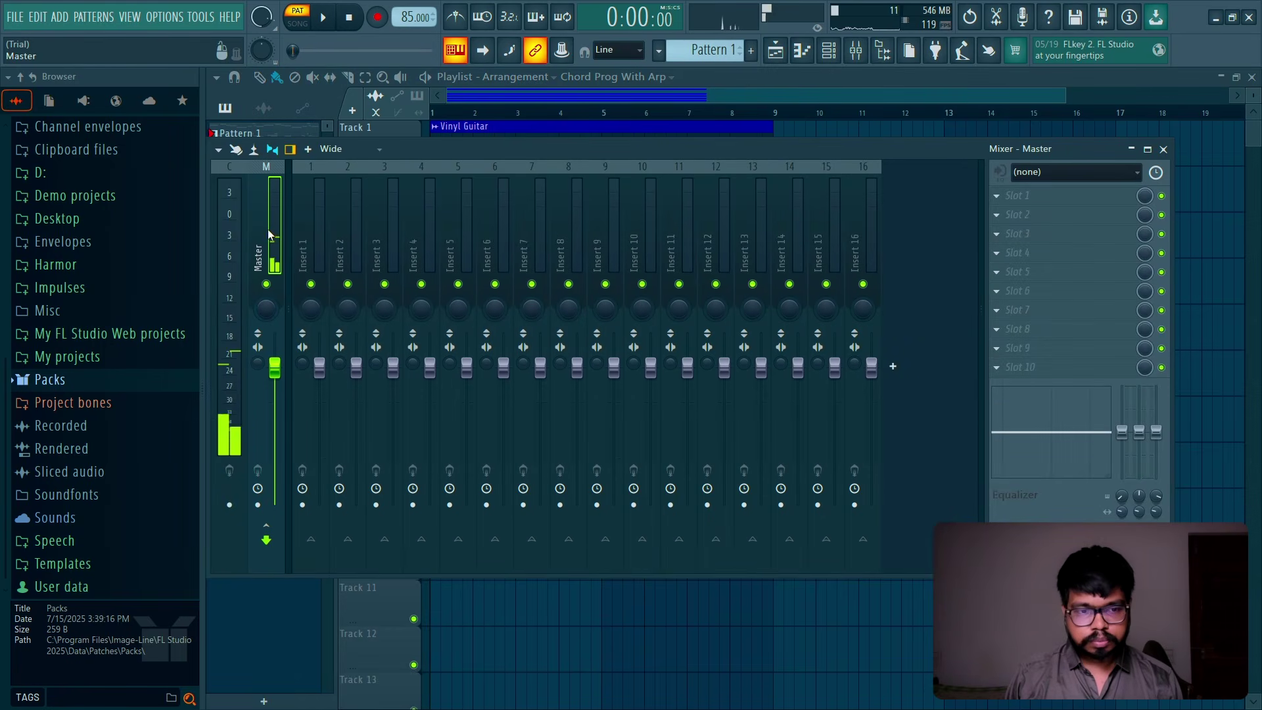
# Step: Try the whole DecentSampler melody one octave lower during playback, and transpose it back up an octave
pyautogui.click(829, 52)
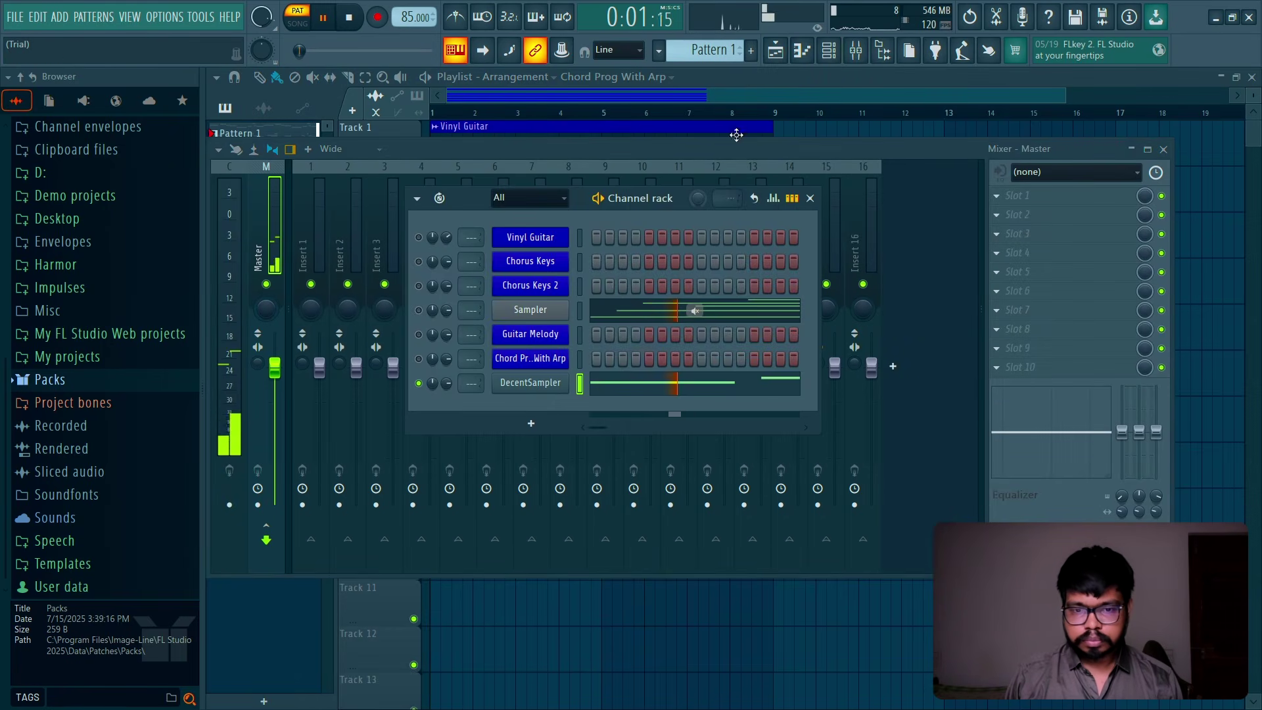
pyautogui.click(628, 389)
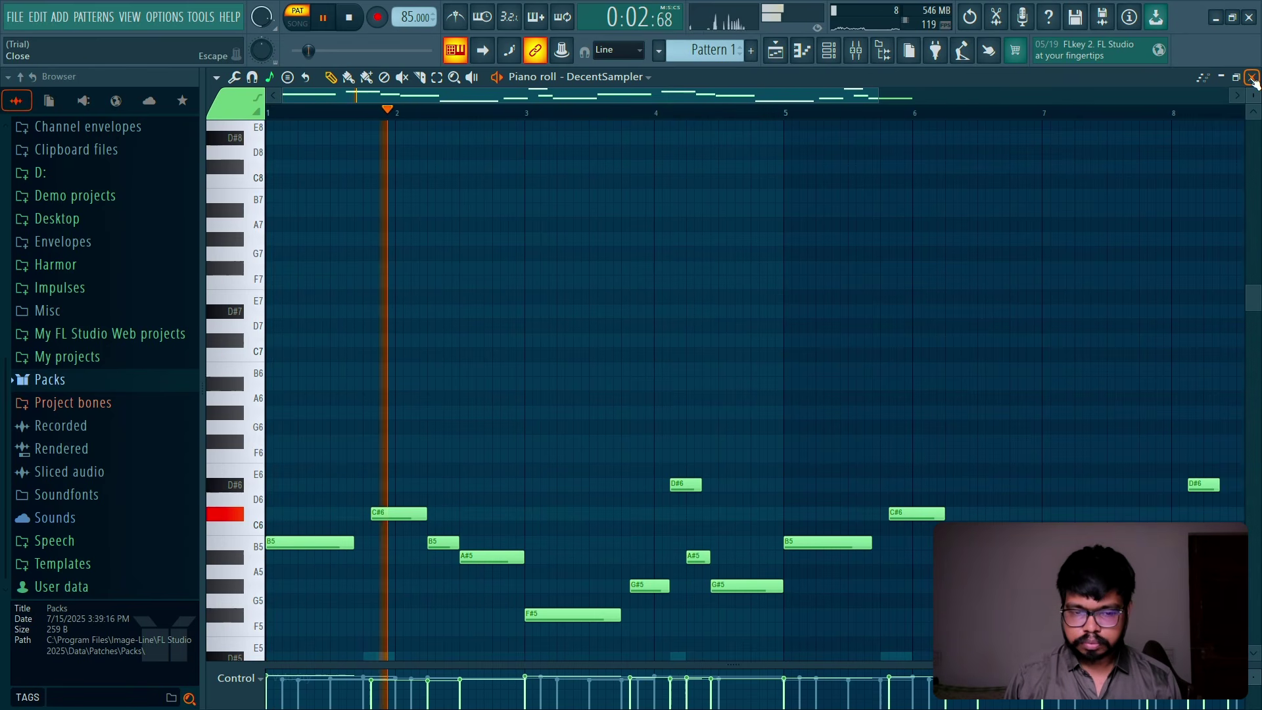
pyautogui.press('space')
pyautogui.hotkey('ctrl', 'Up')
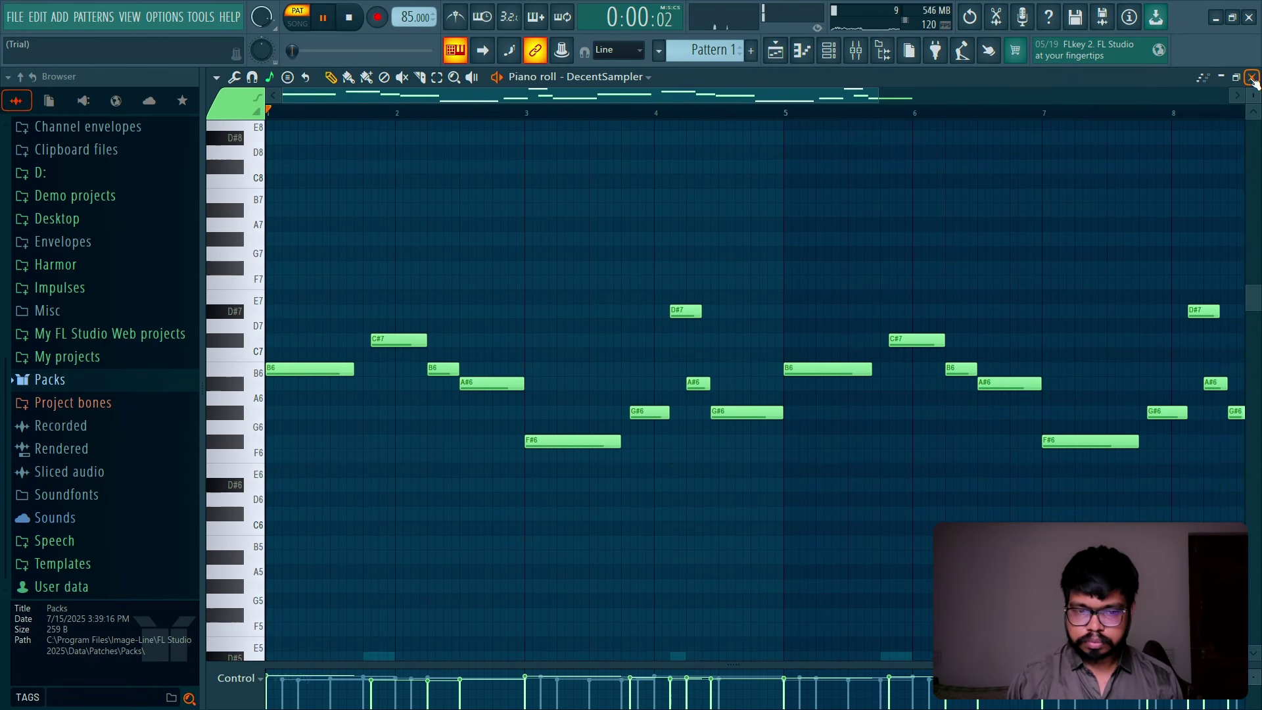
pyautogui.click(1252, 78)
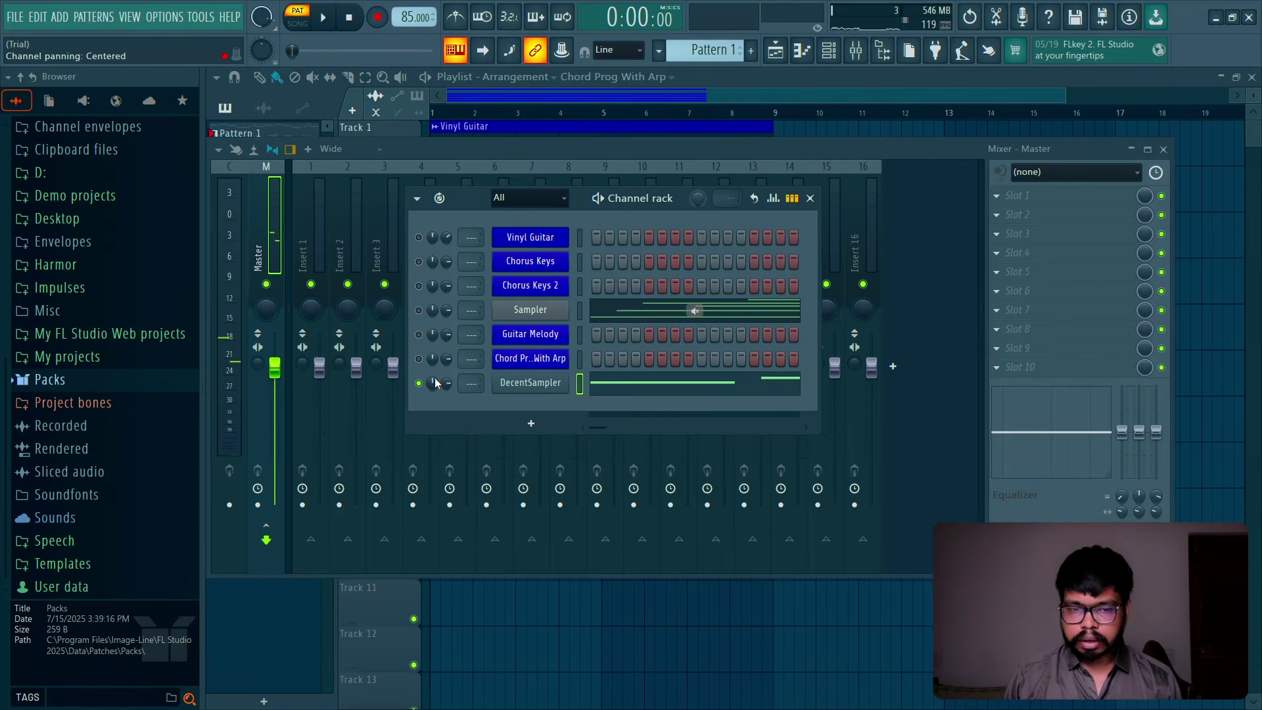
# Step: Render the Master mixer track with the soloed DecentSampler melody to a new audio clip
pyautogui.press('F6')
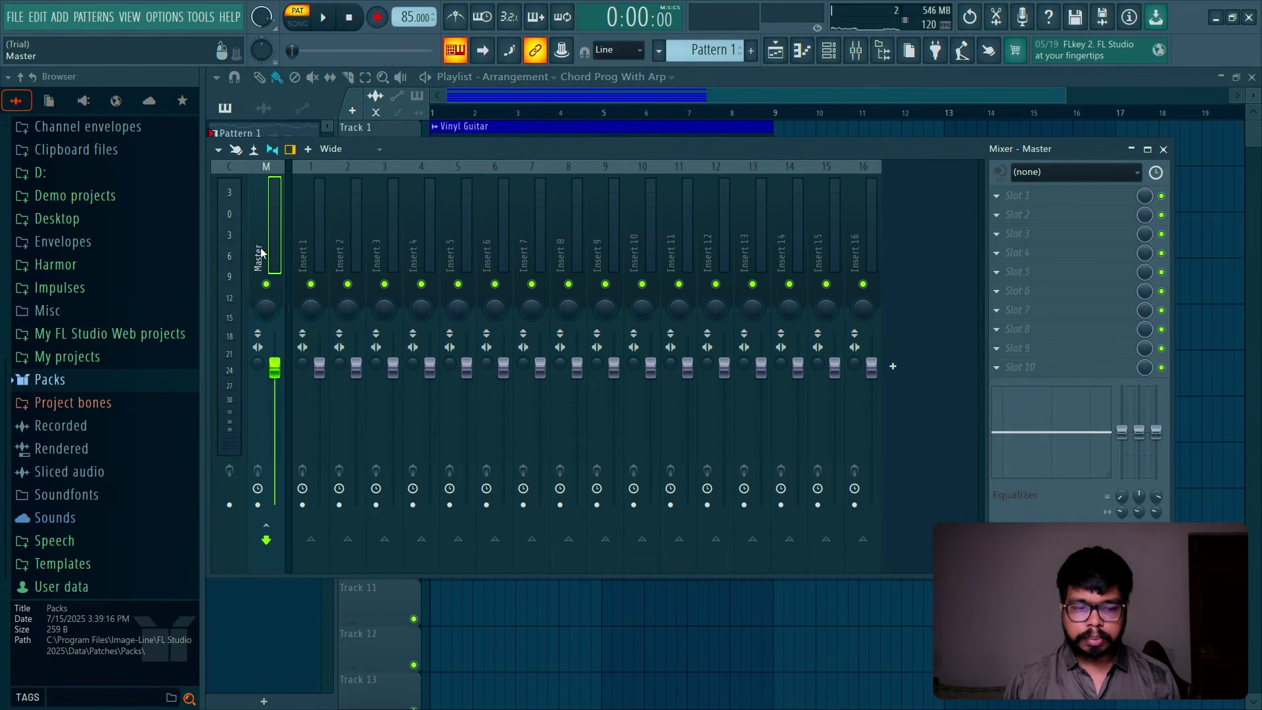
pyautogui.hotkey('ctrl', 'alt', 'r')
pyautogui.press('Return')
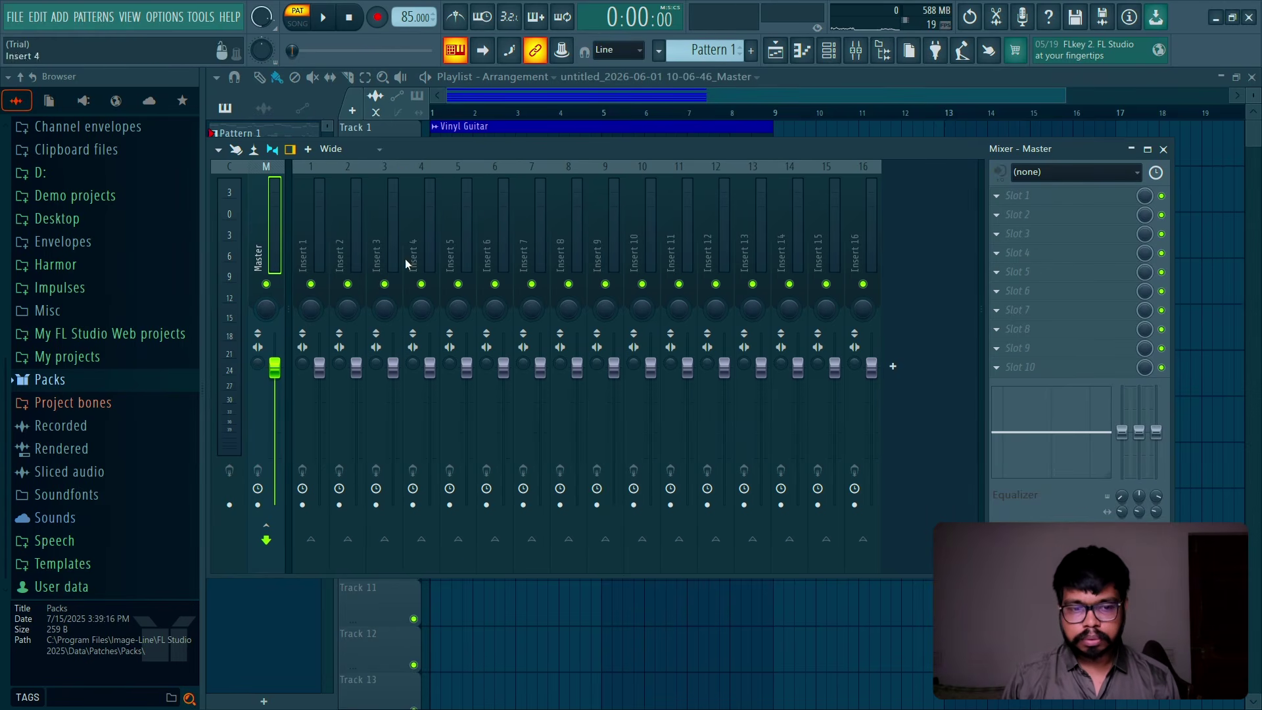
# Step: Place the newly rendered audio clip at bar 1 on Track 7 of the playlist
pyautogui.press('F9')
pyautogui.click(264, 108)
pyautogui.click(263, 259)
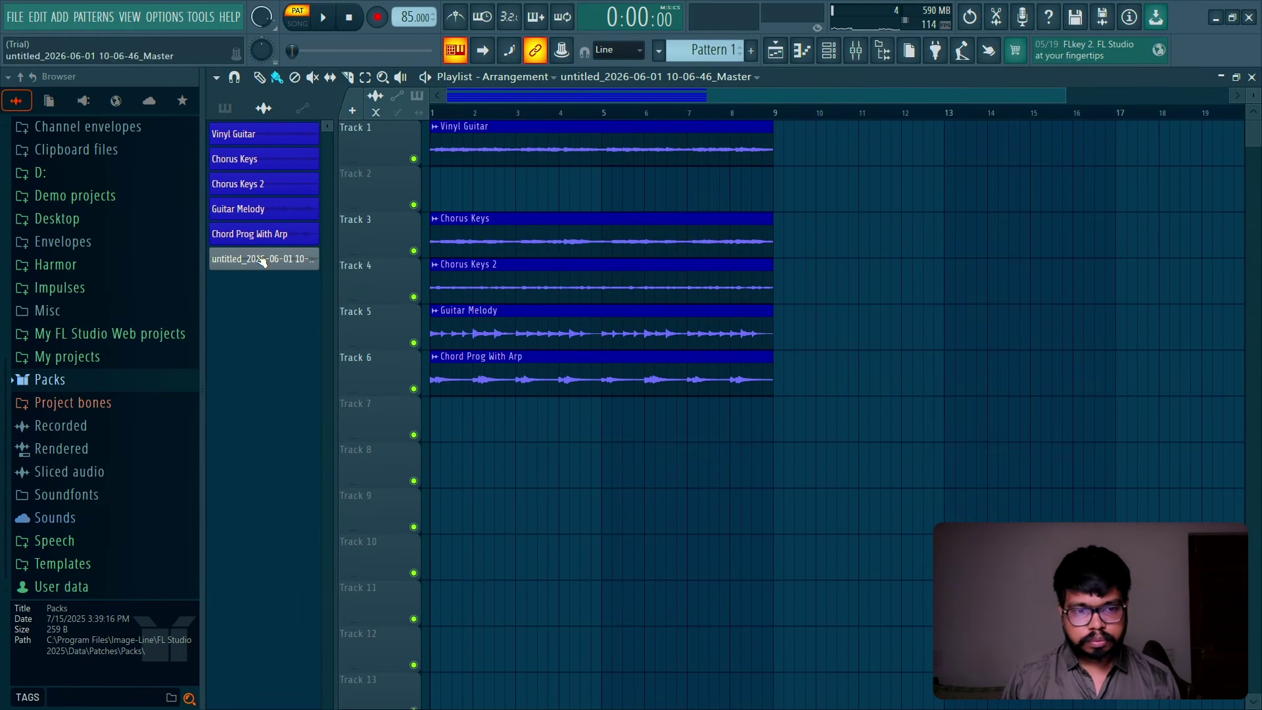
pyautogui.moveTo(473, 422); pyautogui.dragTo(437, 408)
pyautogui.rightClick(437, 409)
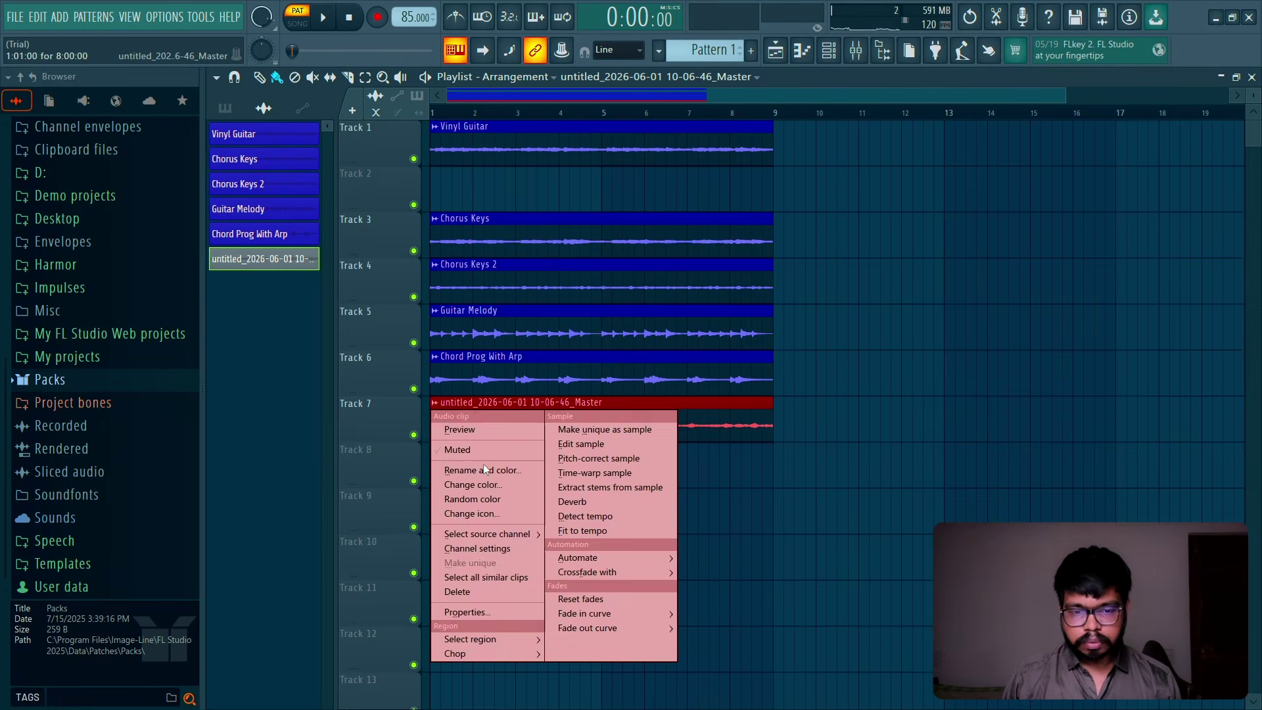
pyautogui.click(484, 470)
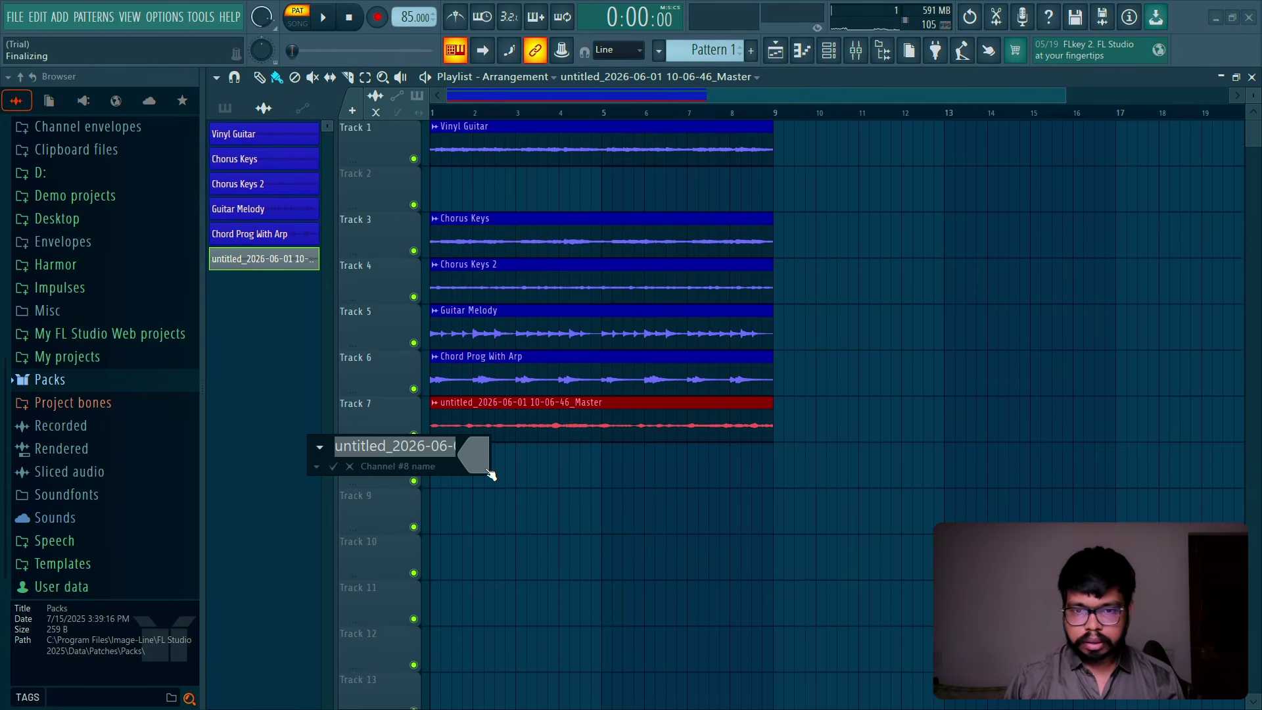
pyautogui.click(332, 466)
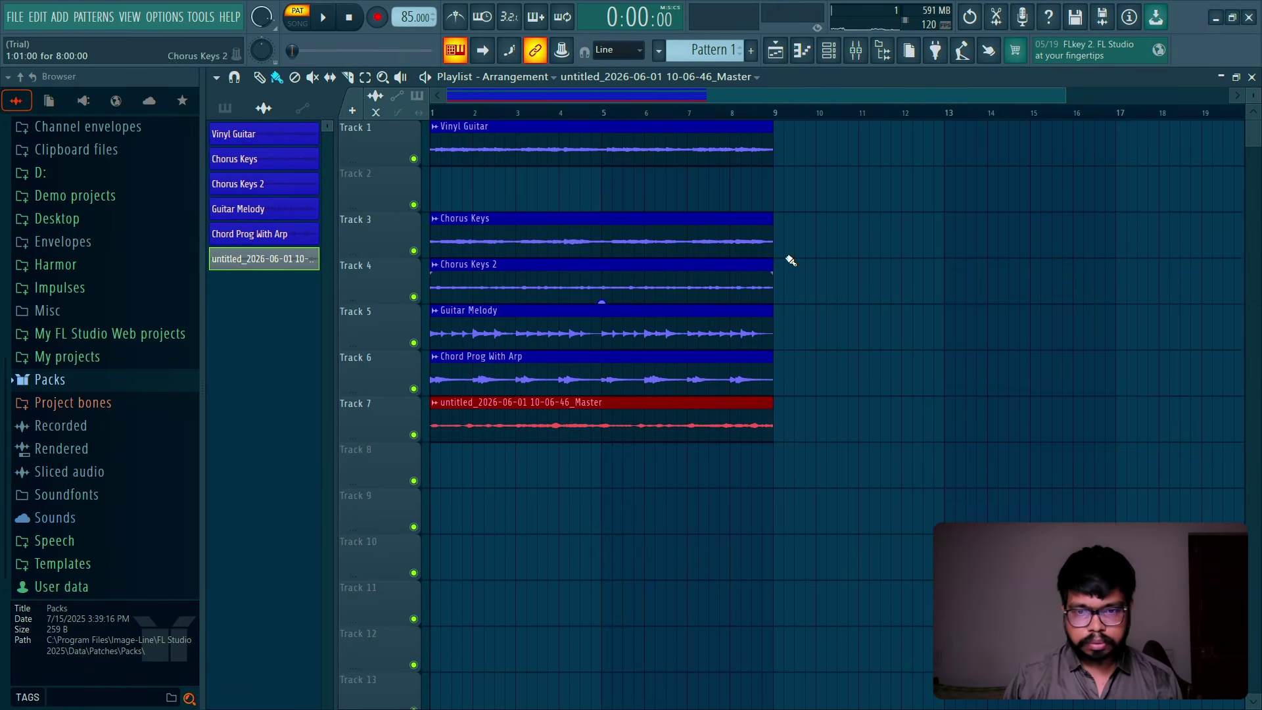
# Step: Check which instrument preset is loaded in the DecentSampler channel, and return to the playlist
pyautogui.click(828, 50)
pyautogui.click(530, 382)
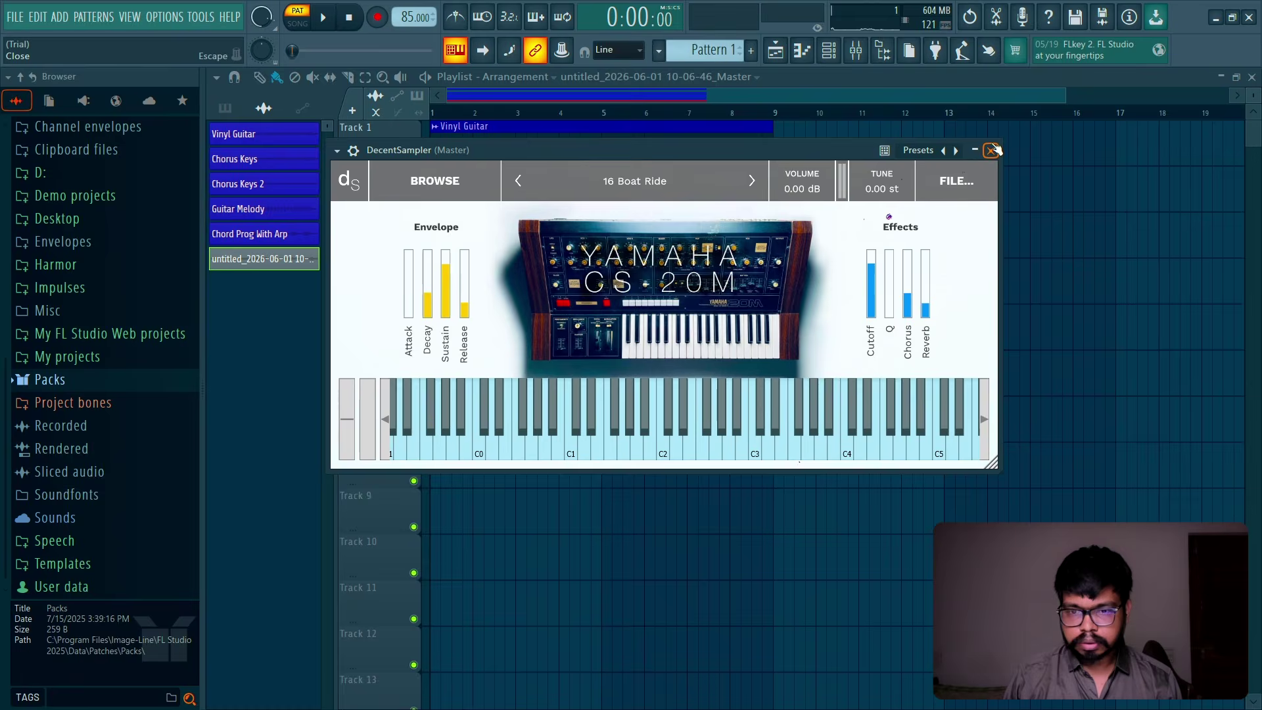
pyautogui.click(991, 151)
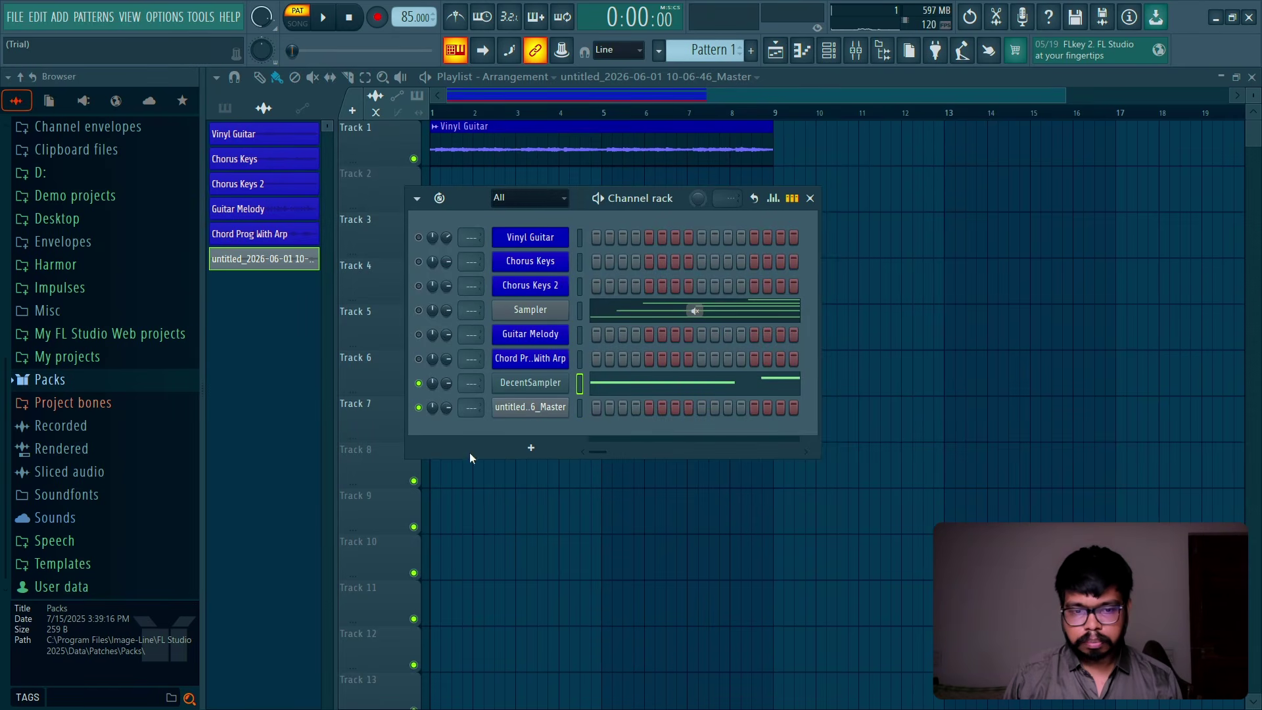
pyautogui.click(471, 463)
# Step: Rename the rendered clip on Track 7 as Lead Melody and give it the same blue color as the other clips
pyautogui.rightClick(434, 412)
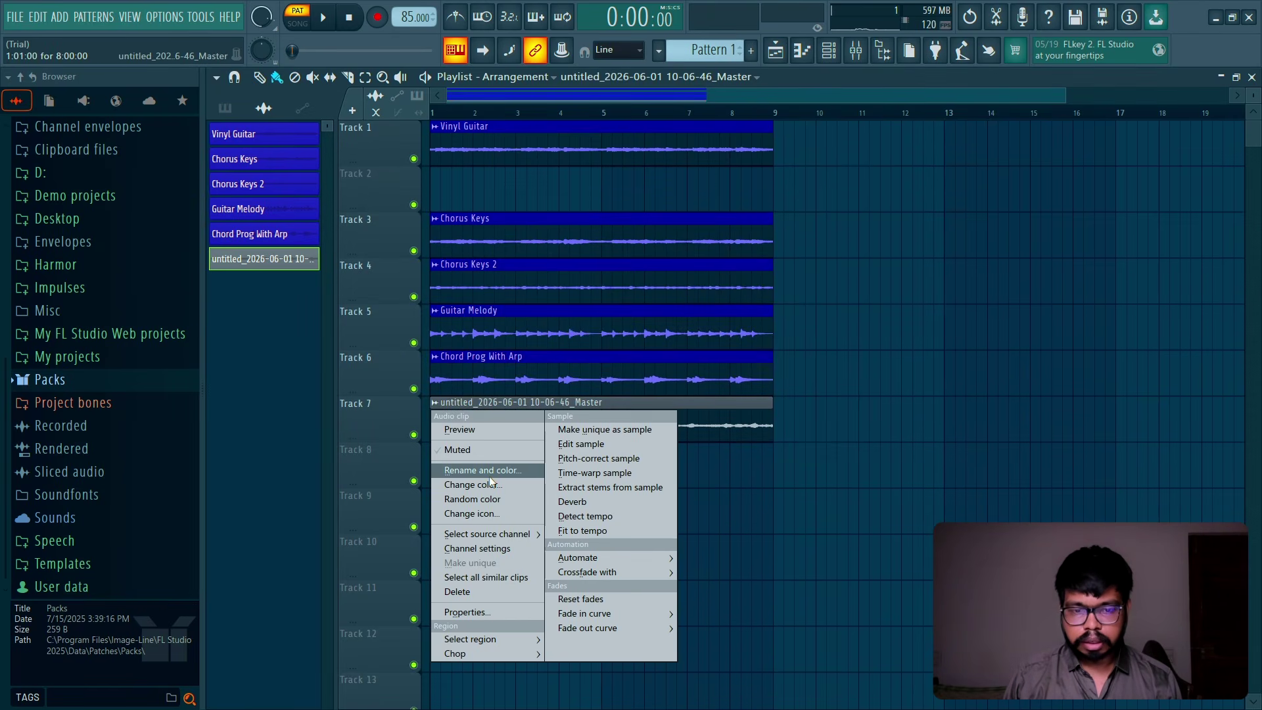
pyautogui.click(496, 468)
pyautogui.write('Lead')
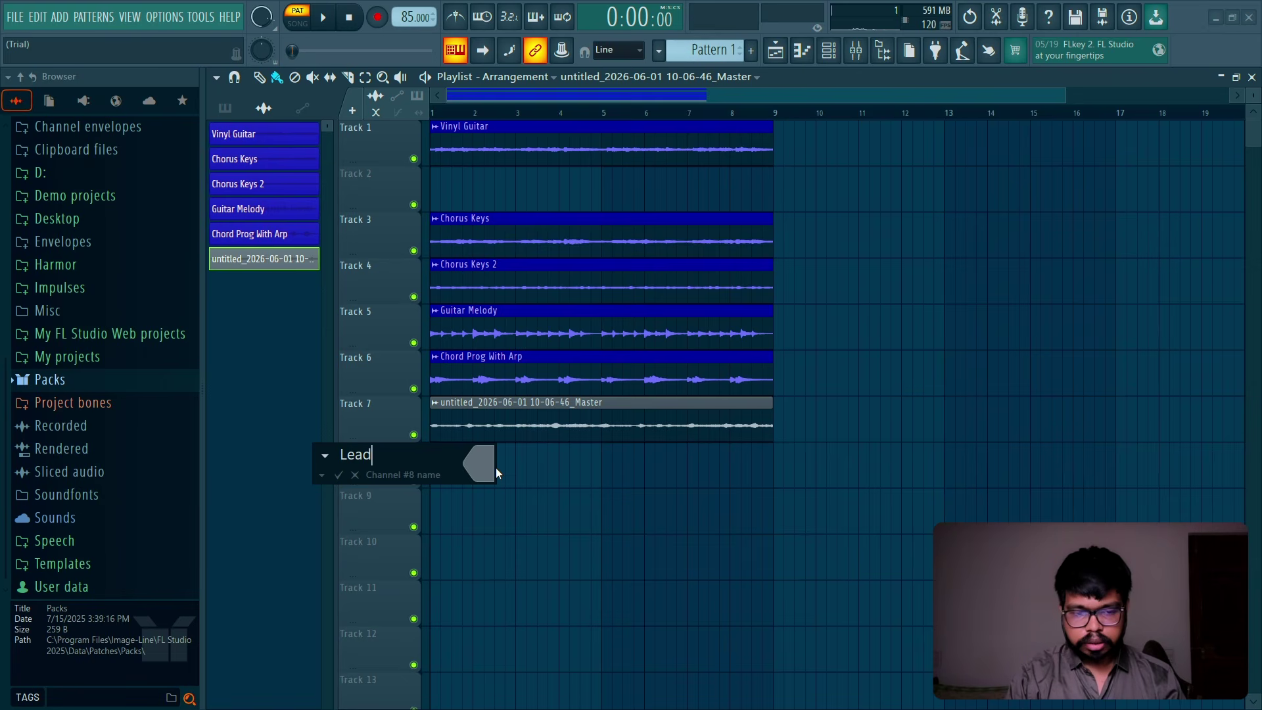
pyautogui.write(' Melody')
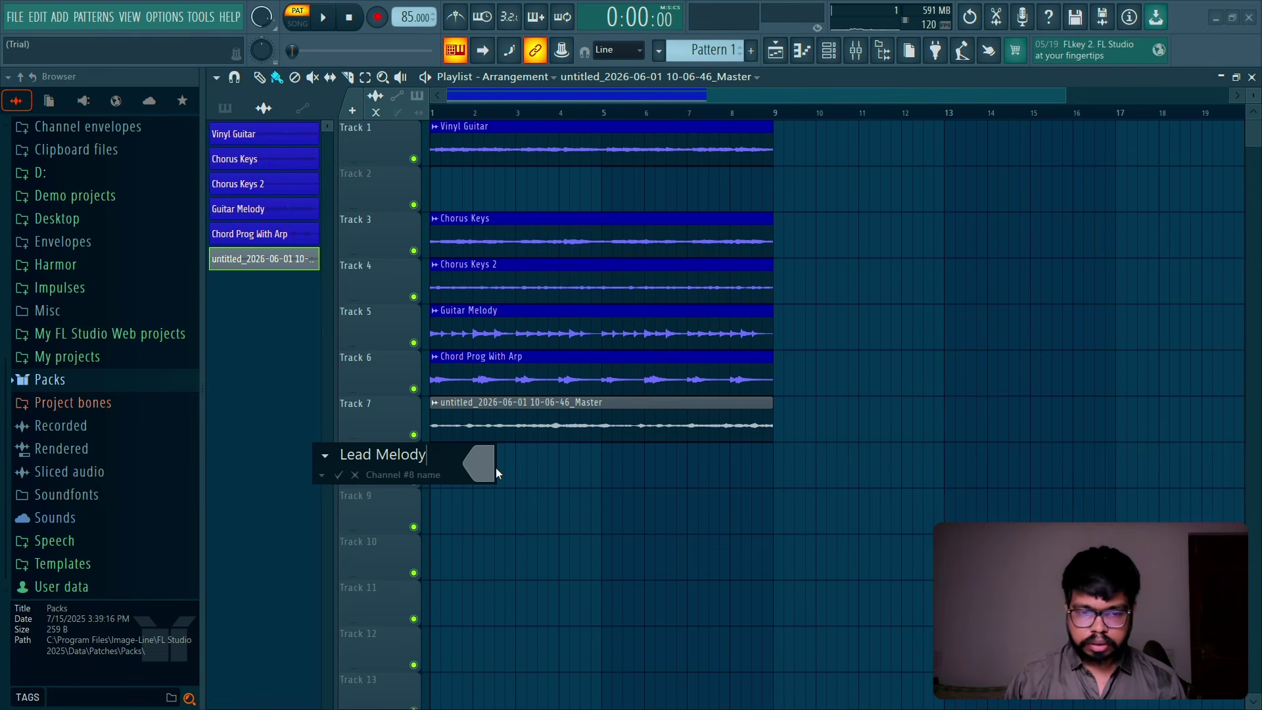
pyautogui.click(487, 474)
pyautogui.click(667, 445)
pyautogui.press('Return')
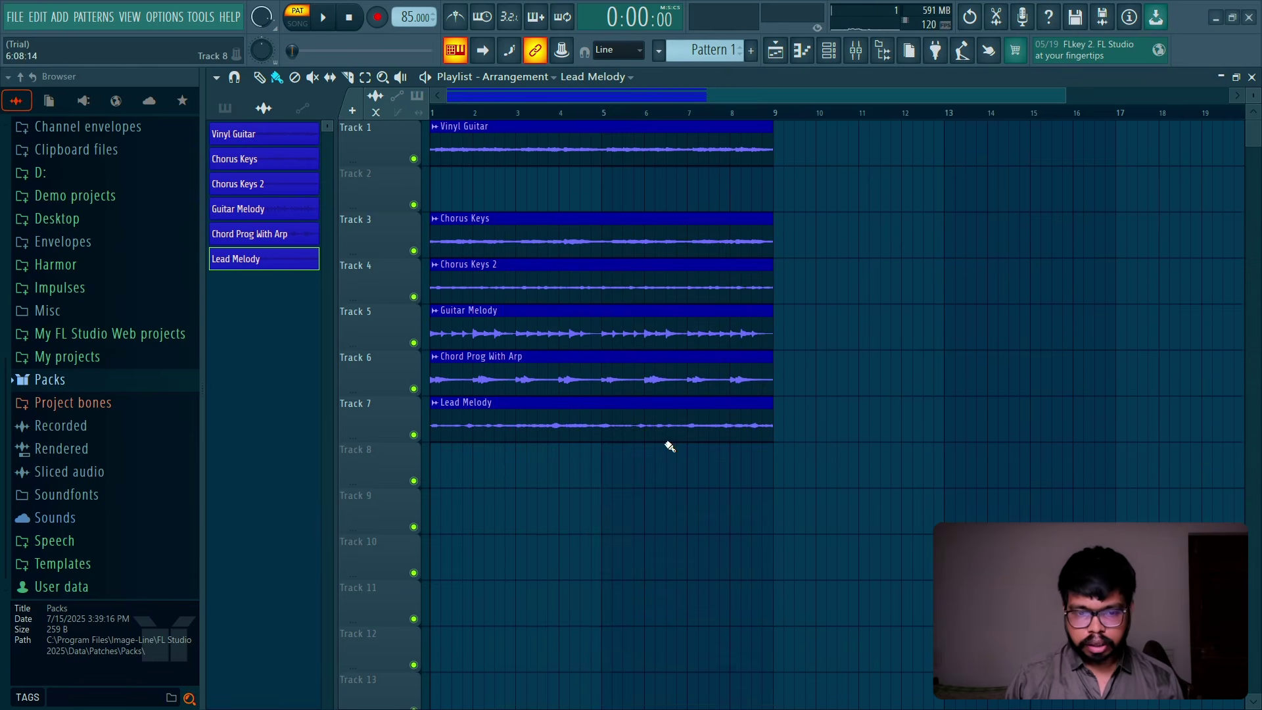
pyautogui.moveTo(820, 131); pyautogui.dragTo(438, 463)
pyautogui.click(555, 498)
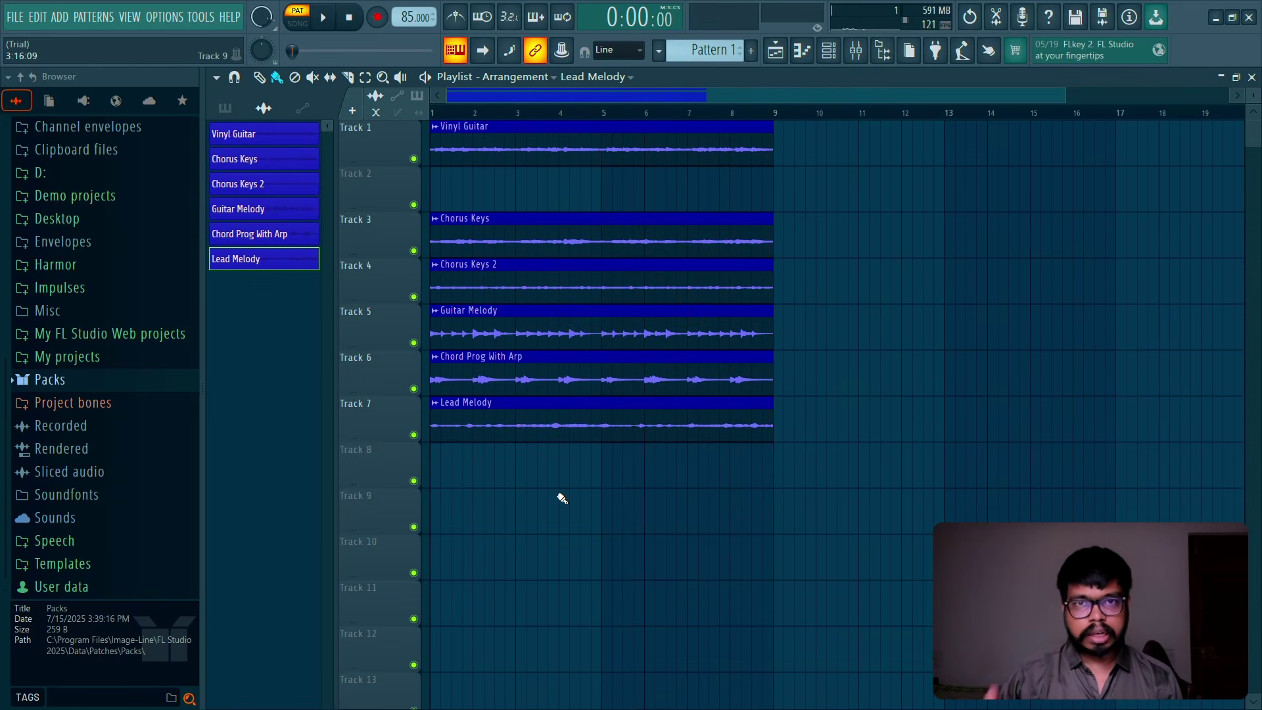
pyautogui.press('space')
# Step: Add an Ample Guitar M II Lite channel and switch its play mode to Keyboard Mode
pyautogui.click(838, 58)
pyautogui.press('space')
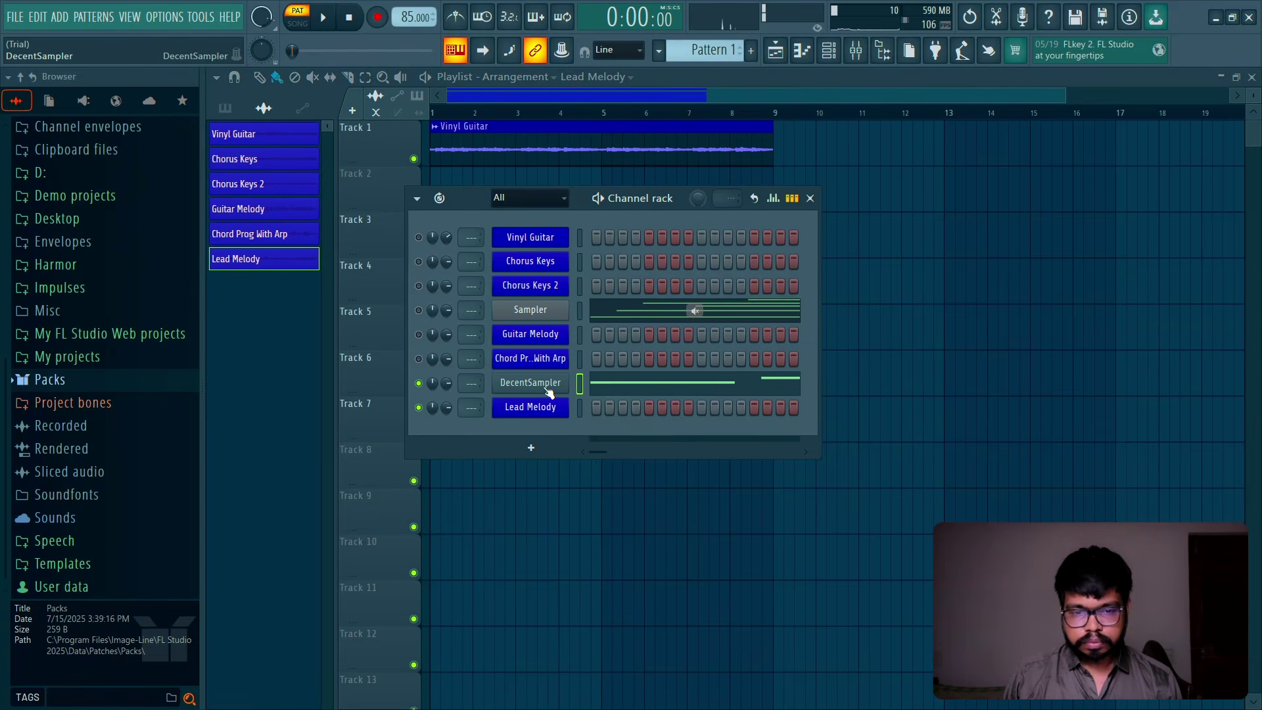
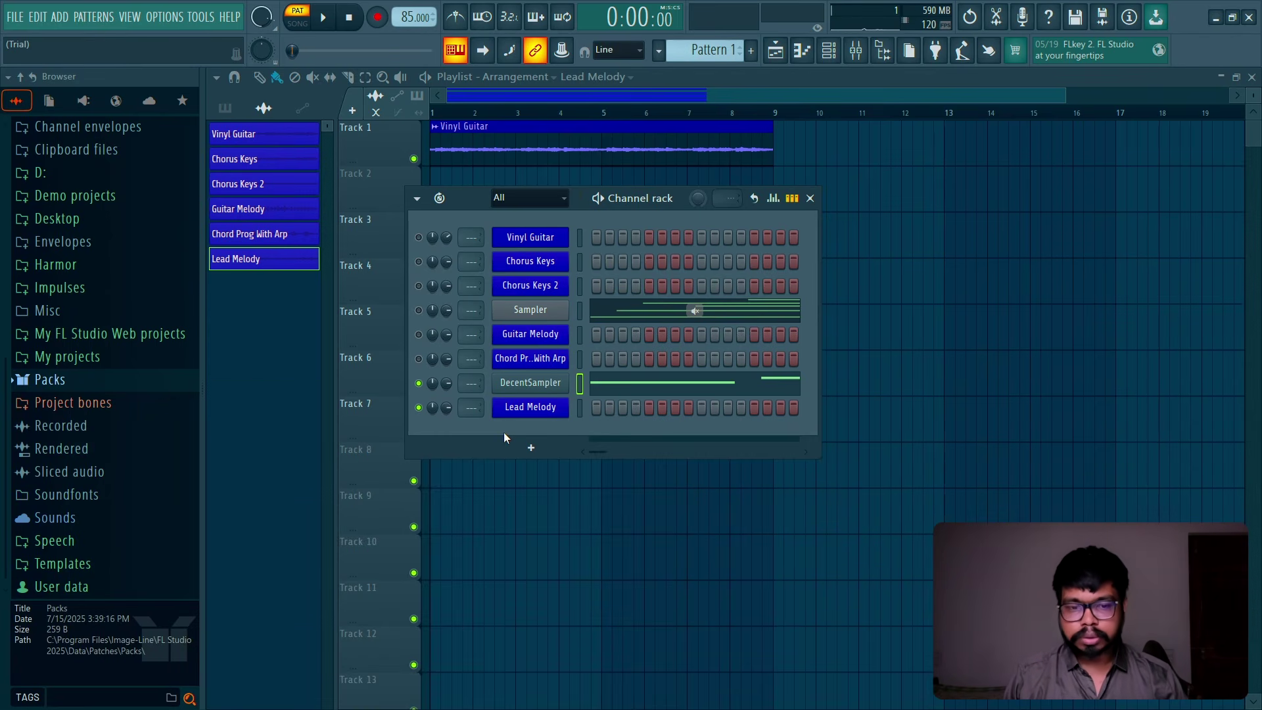
pyautogui.click(551, 452)
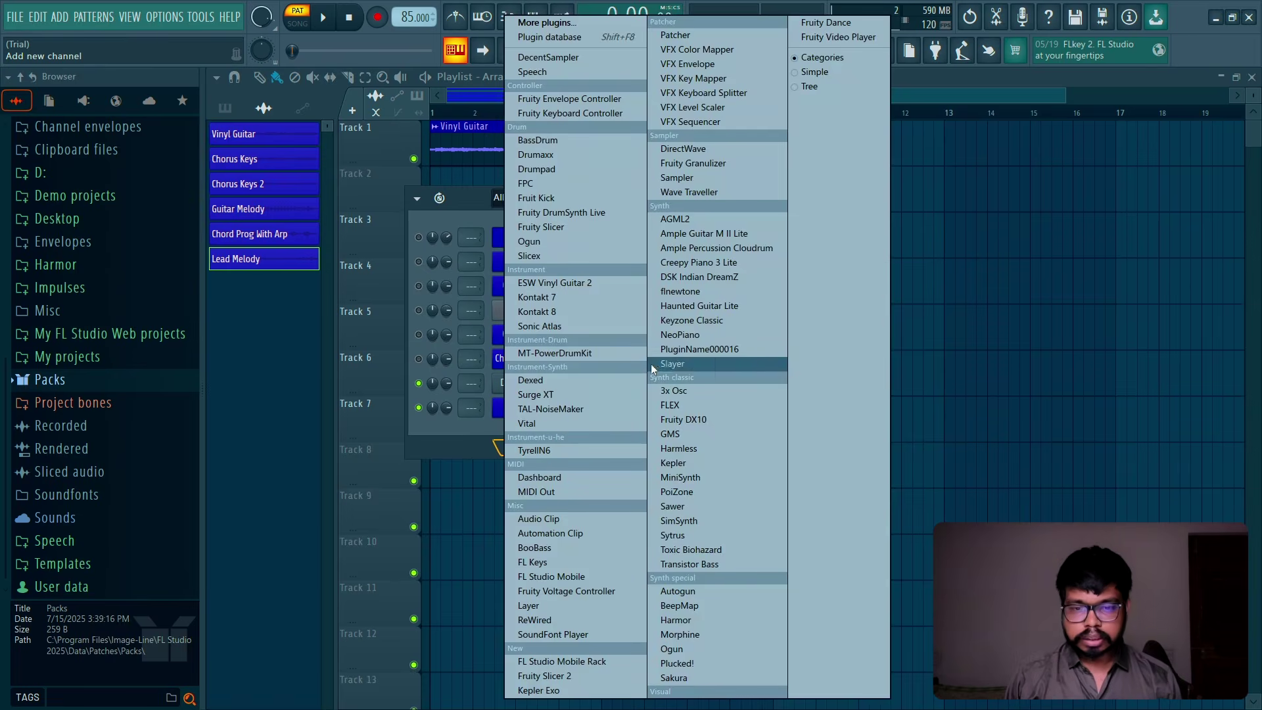
pyautogui.click(723, 238)
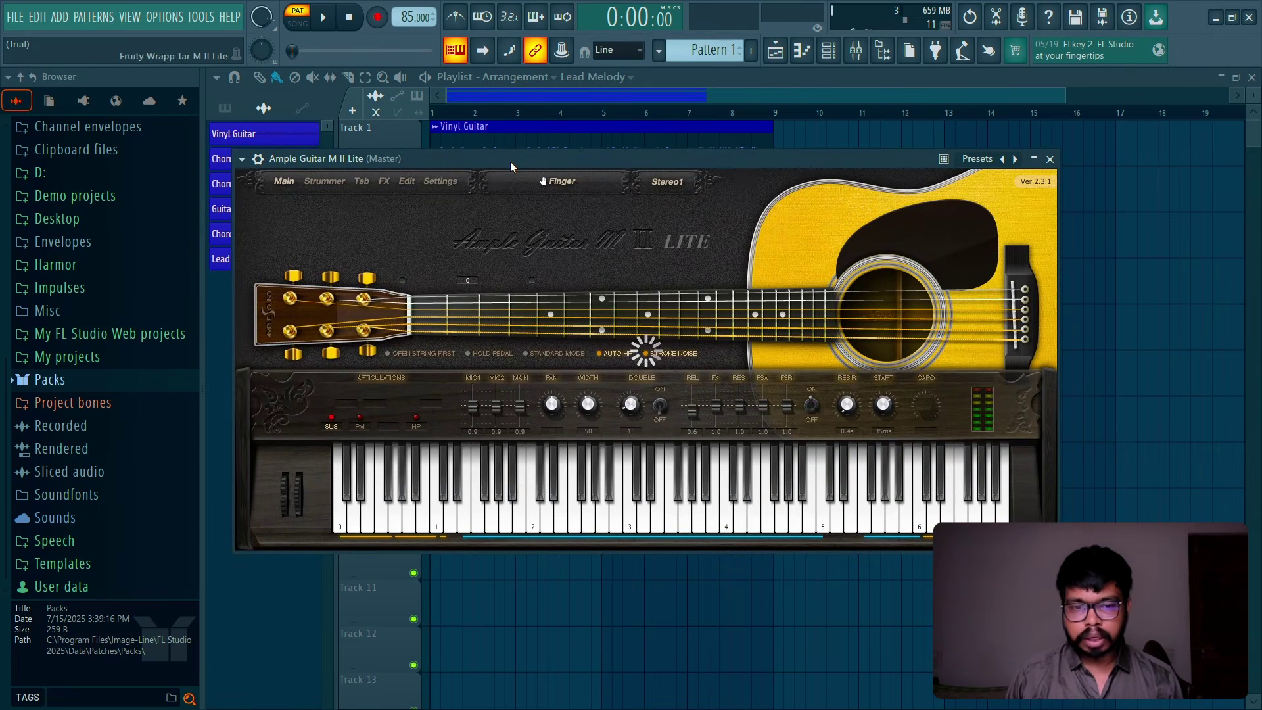
pyautogui.click(552, 353)
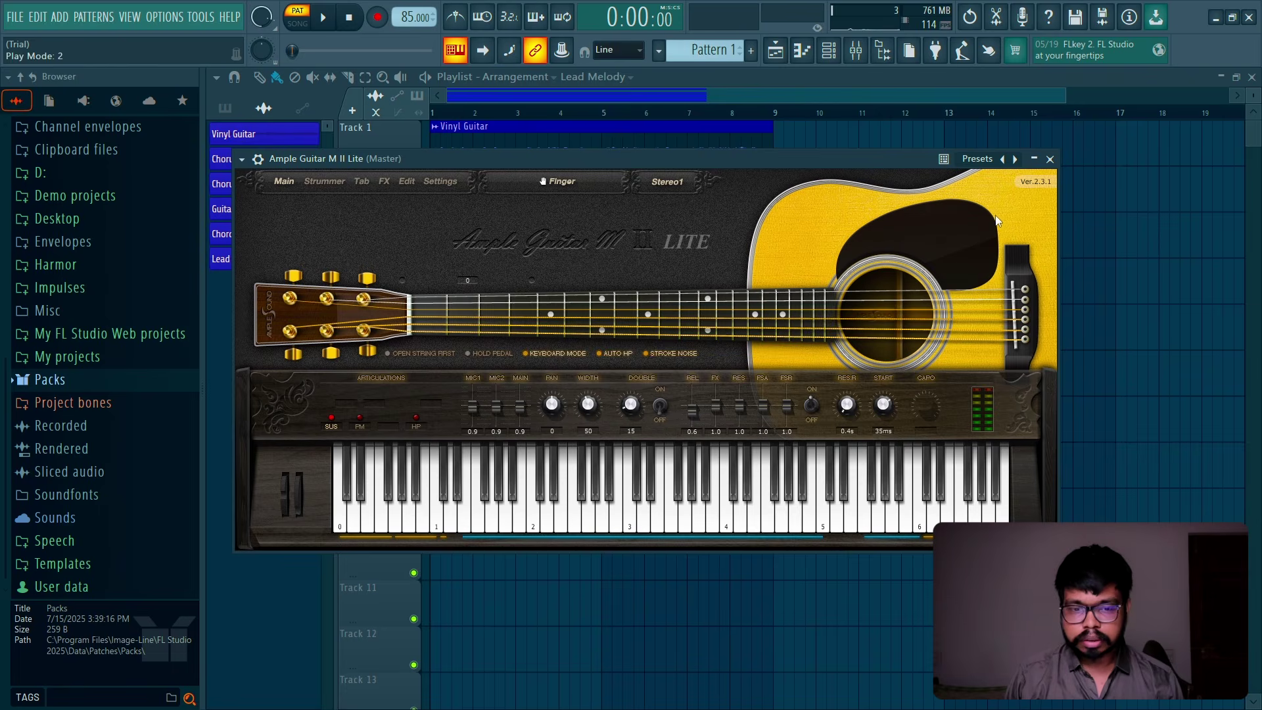
pyautogui.click(1050, 159)
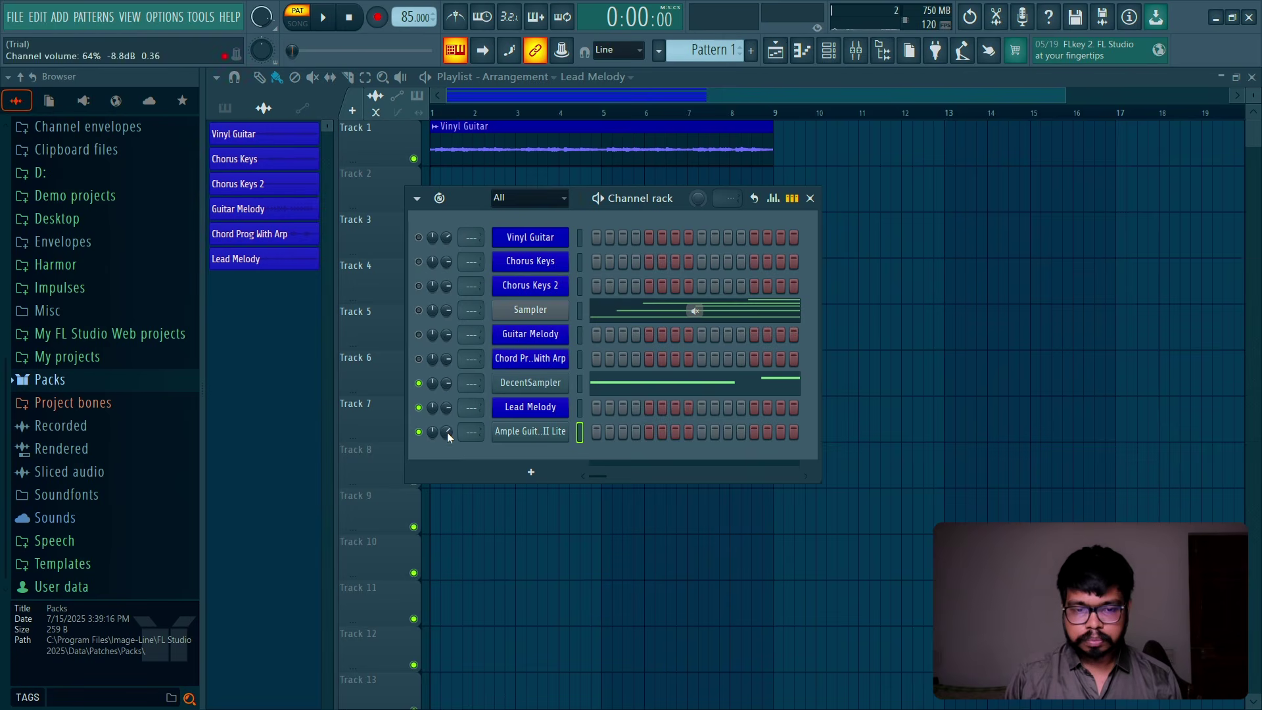
# Step: Open the piano roll of the Ample Guitar M II Lite channel and try a short D#4 note at bar 1
pyautogui.rightClick(543, 434)
pyautogui.click(591, 426)
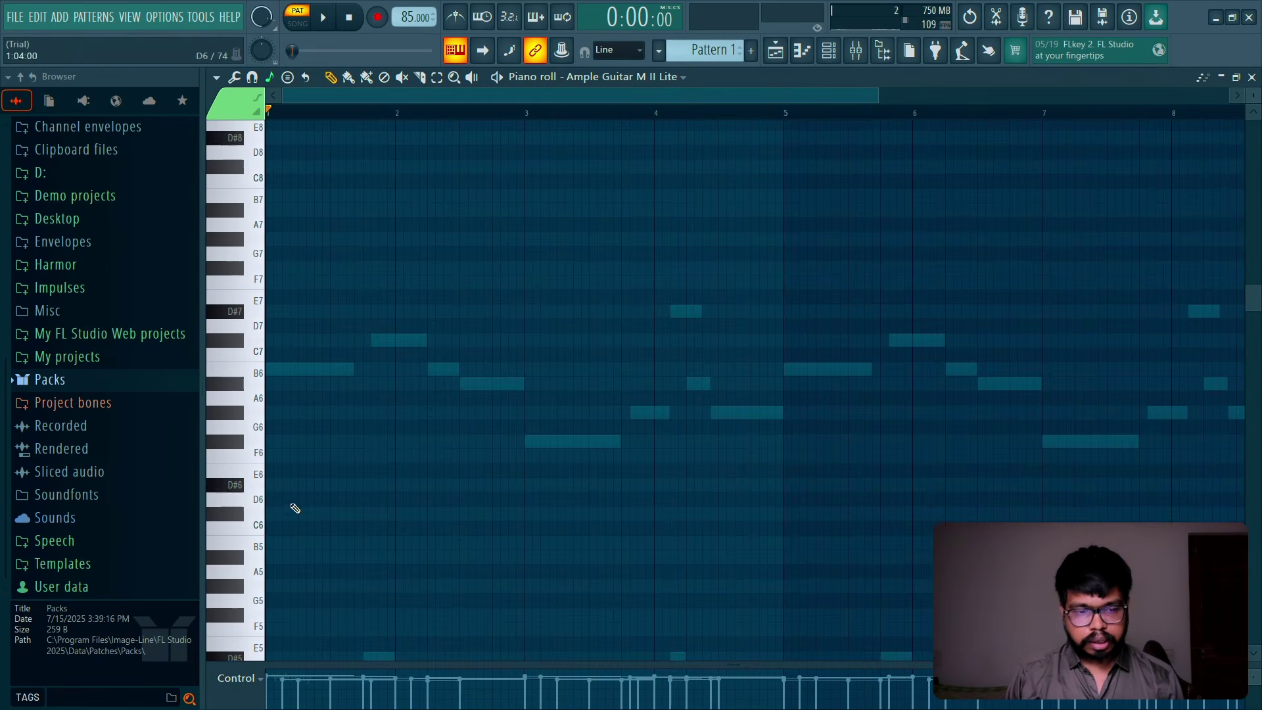
pyautogui.scroll(-5, 295, 508)
pyautogui.click(303, 548)
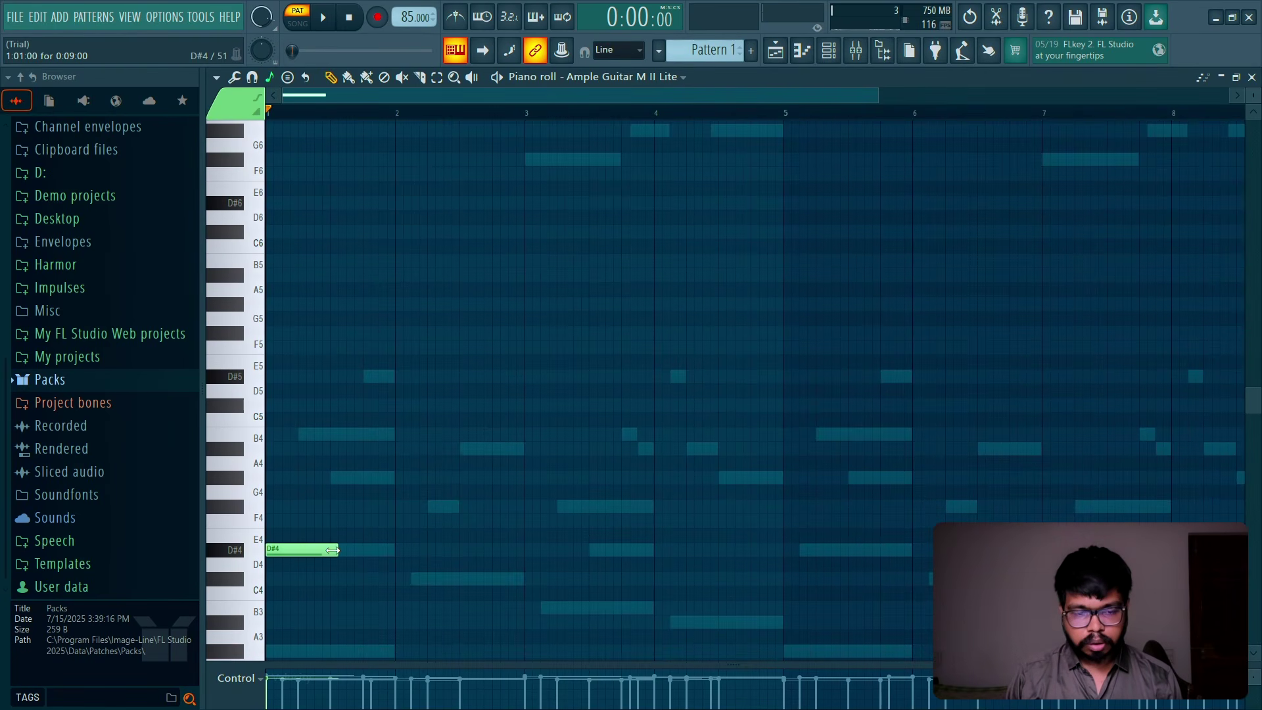
pyautogui.rightClick(309, 550)
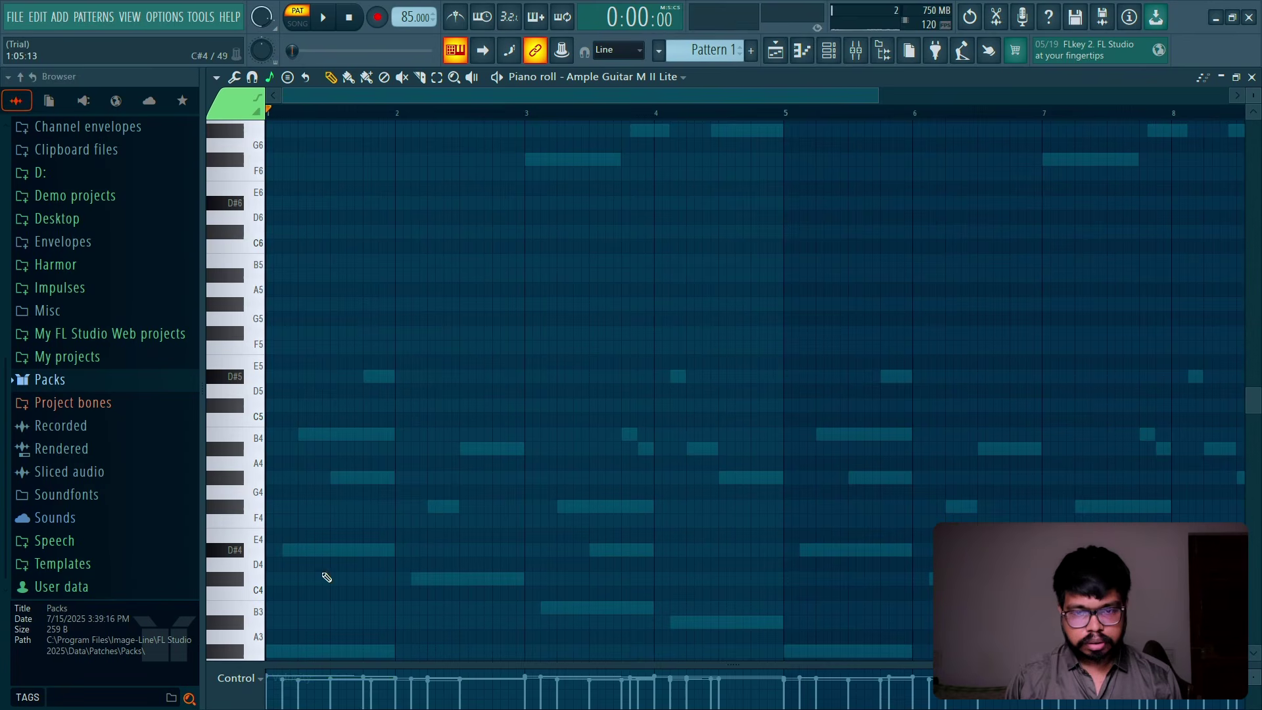
pyautogui.click(829, 56)
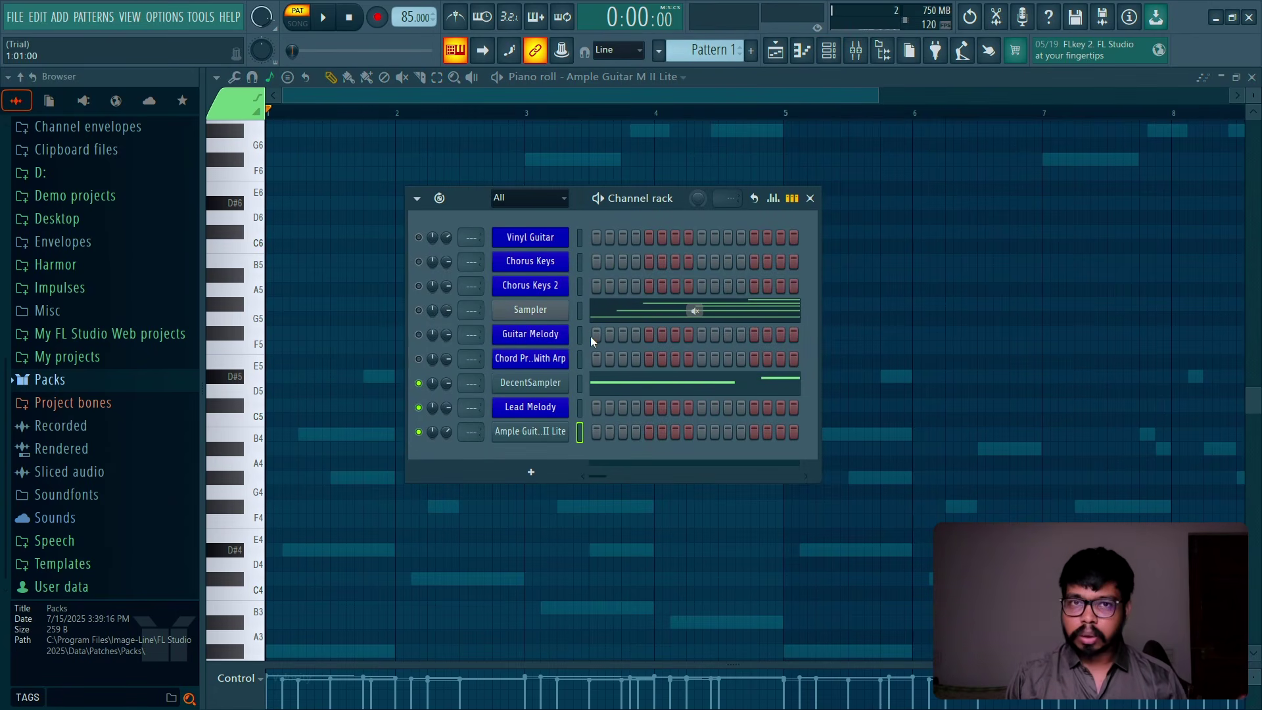
pyautogui.press('F6')
# Step: Draw a one-bar chord of D#5, F#5 and B5 in bar 1, lower it one octave, and play it
pyautogui.click(289, 378)
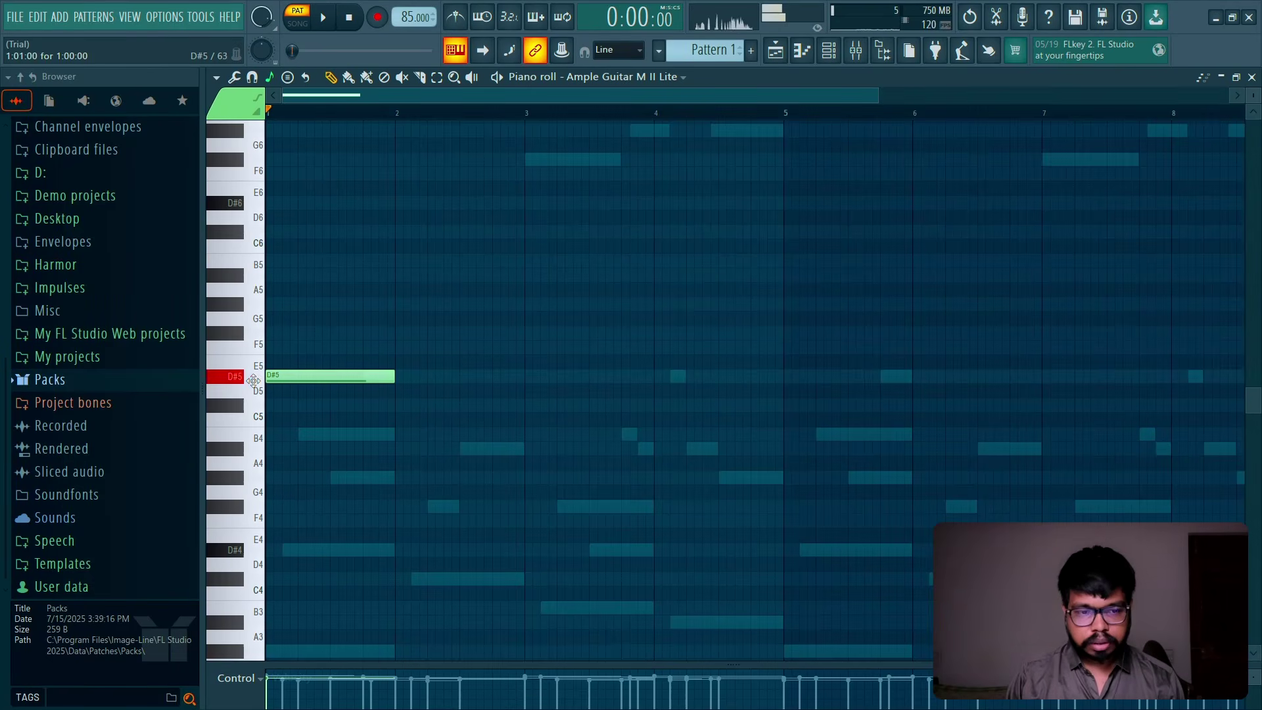
pyautogui.click(280, 333)
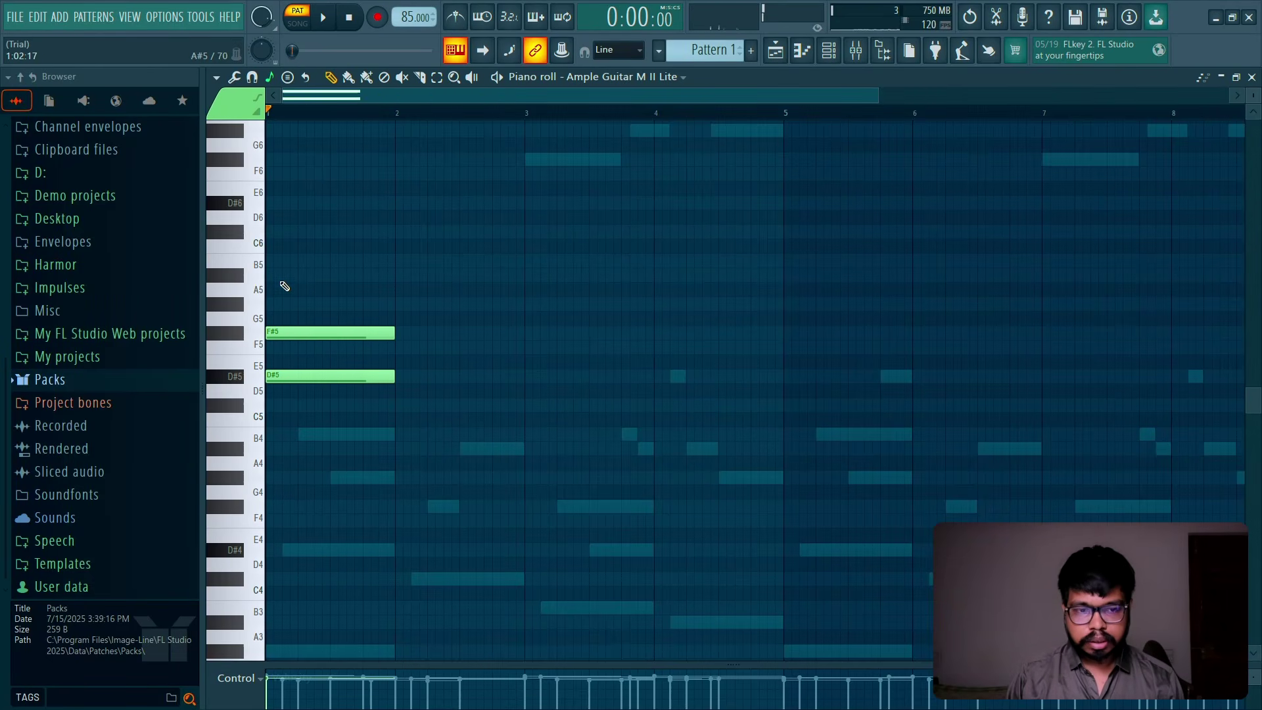
pyautogui.click(298, 275)
pyautogui.moveTo(298, 275); pyautogui.dragTo(286, 259)
pyautogui.moveTo(307, 331)
pyautogui.mouseDown()
pyautogui.moveTo(300, 302)
pyautogui.moveTo(295, 333)
pyautogui.mouseUp()
pyautogui.hotkey('ctrl', 'Down')
pyautogui.press('space')
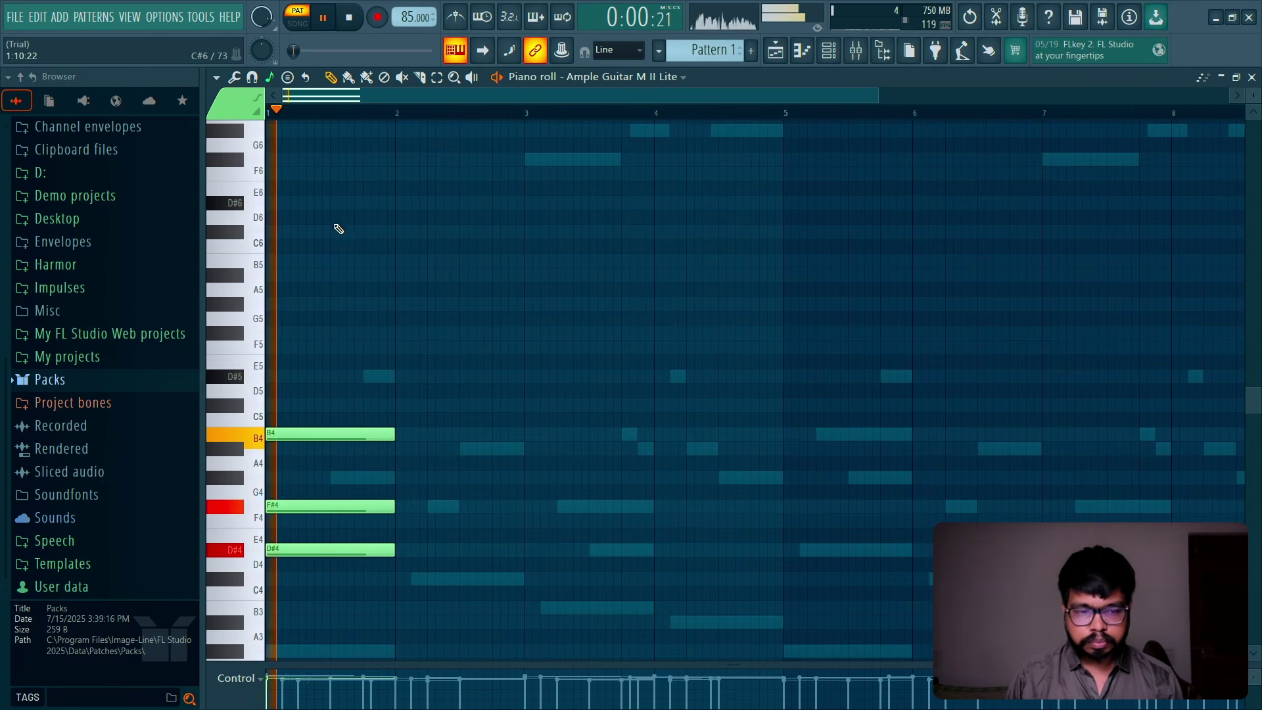
pyautogui.press('space')
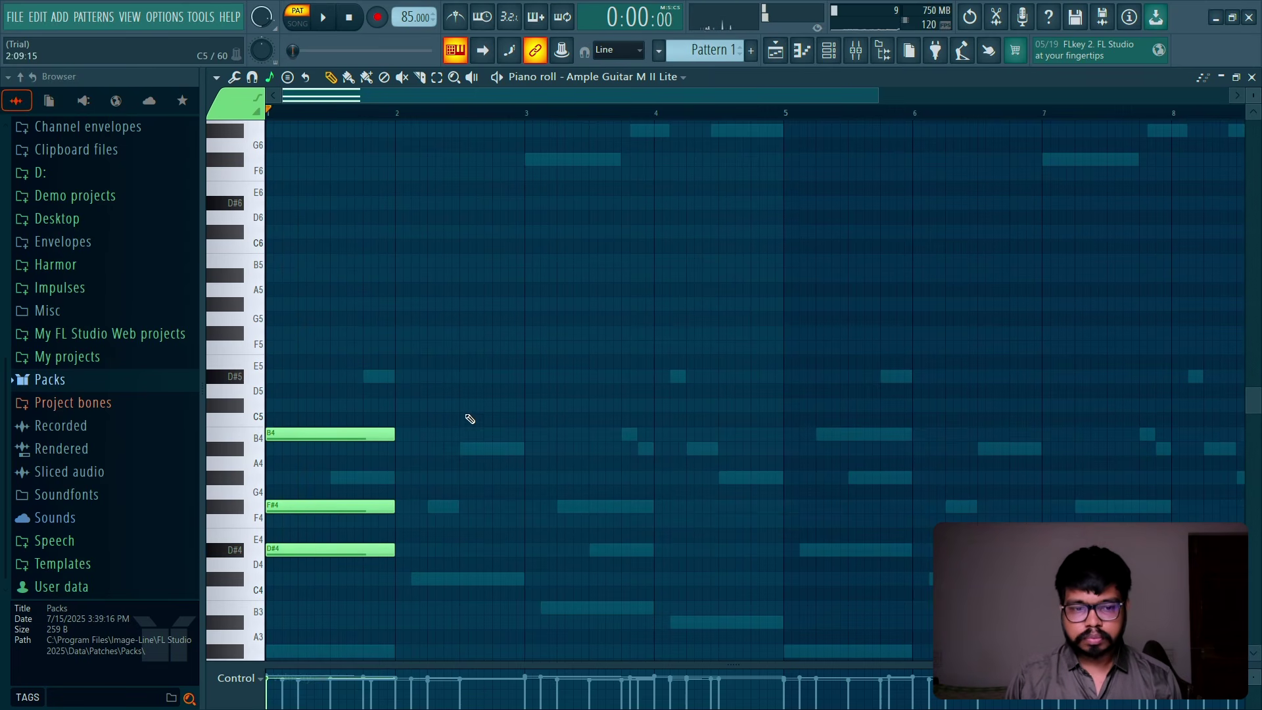
# Step: Raise the middle note of the bar 1 guitar chord to G#4 and listen to it
pyautogui.scroll(-3, 479, 375)
pyautogui.press('space')
pyautogui.moveTo(300, 387); pyautogui.dragTo(297, 356)
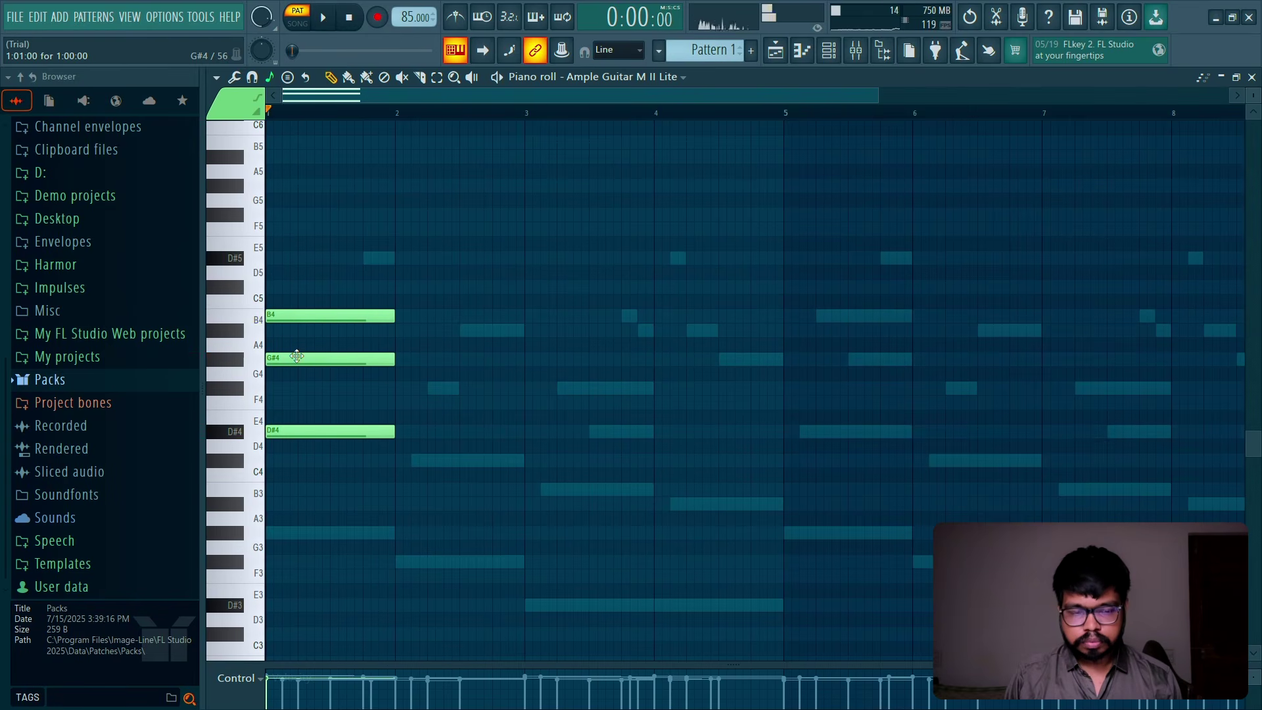
pyautogui.moveTo(297, 355)
pyautogui.mouseDown()
pyautogui.moveTo(297, 385)
pyautogui.moveTo(295, 355)
pyautogui.mouseUp()
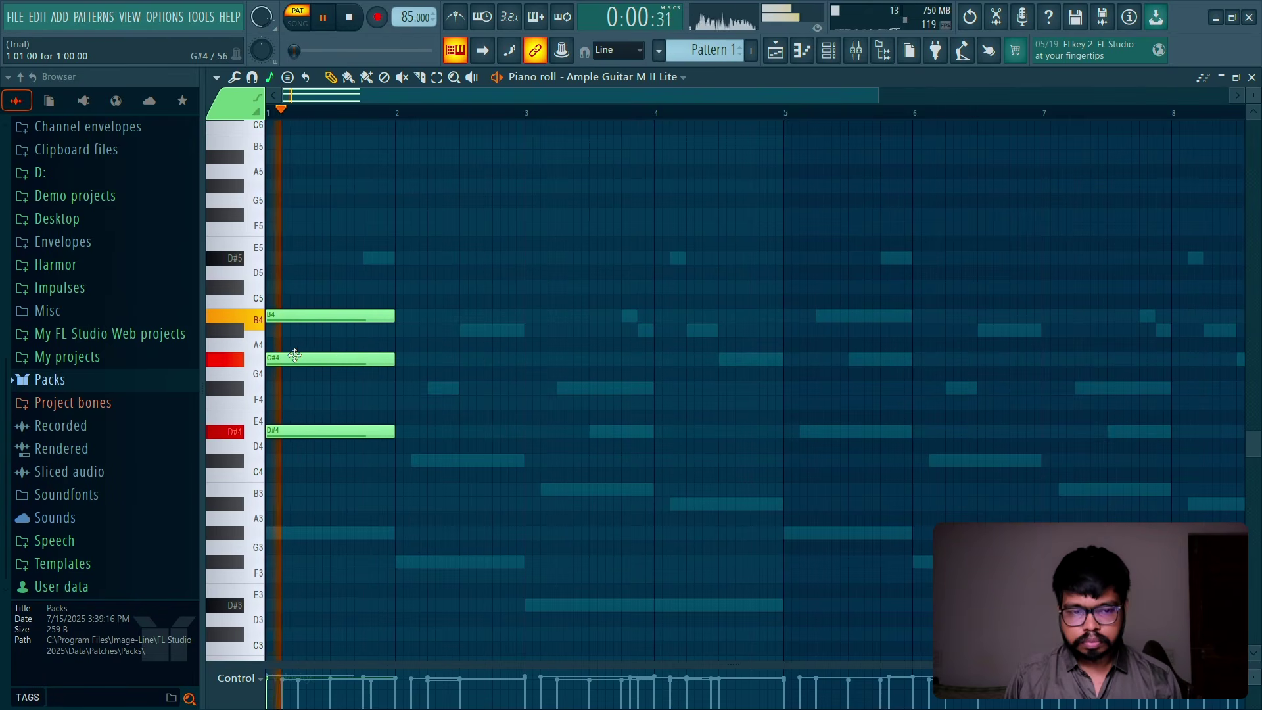
pyautogui.press('space')
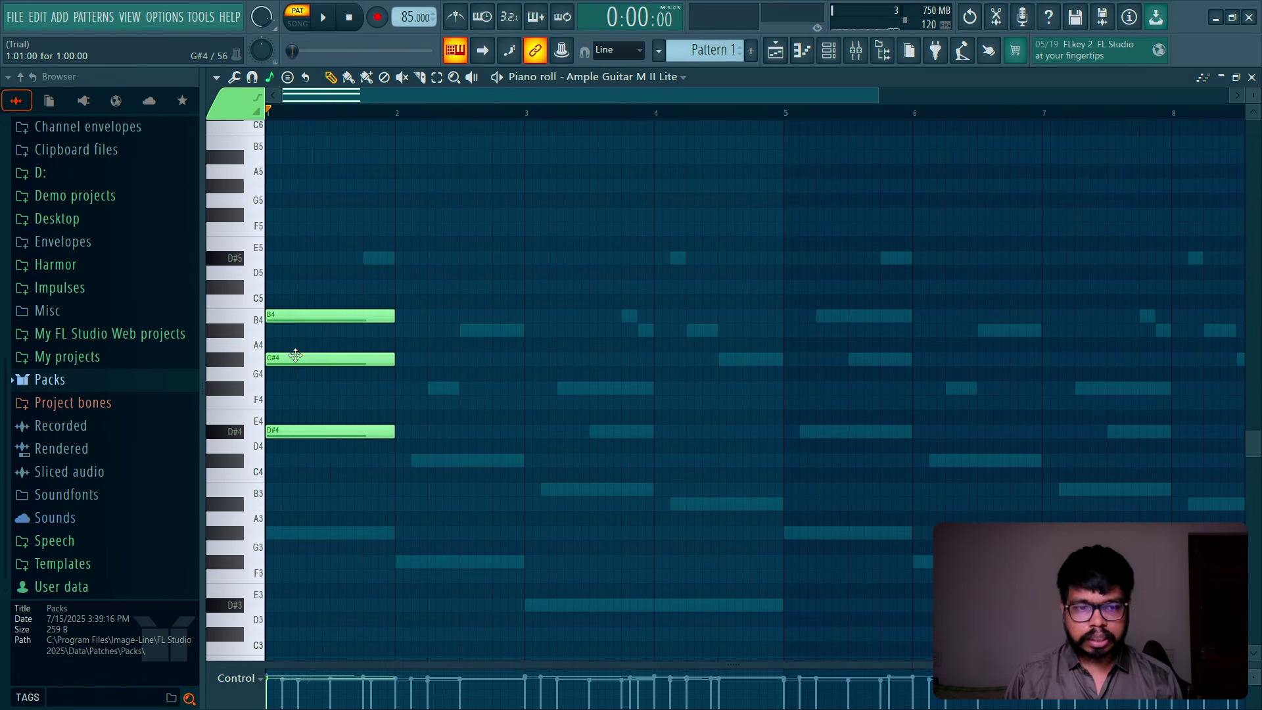
# Step: Copy the bar 1 chord into bar 2, shift it to C#4, F#4 and A#4, and play both chords
pyautogui.hotkey('ctrl', 'a')
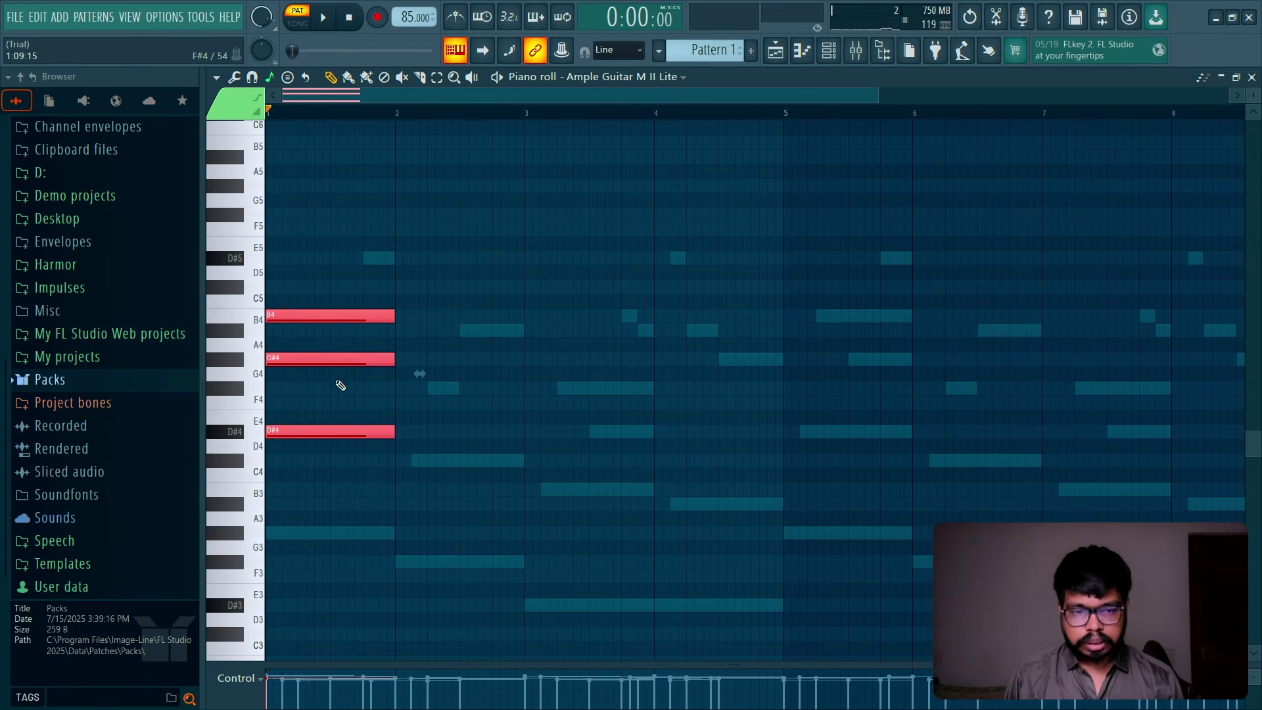
pyautogui.moveTo(340, 379); pyautogui.dragTo(461, 405)
pyautogui.press('space')
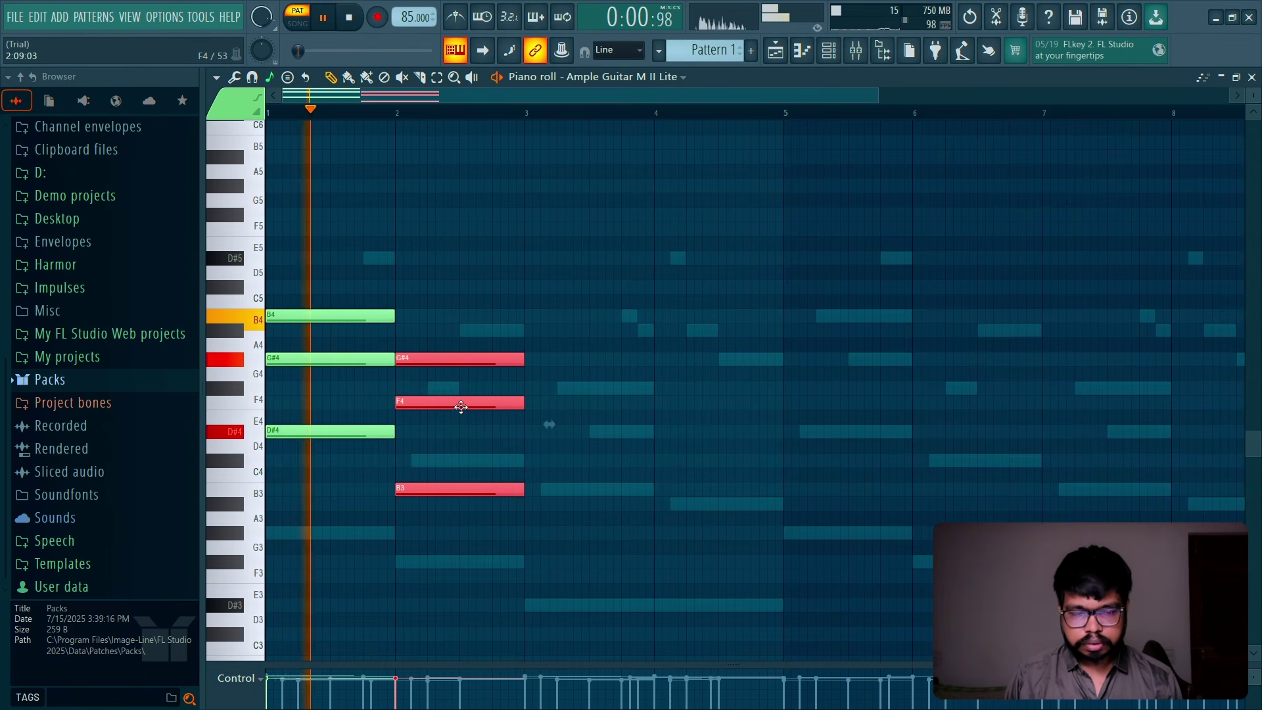
pyautogui.click(481, 289)
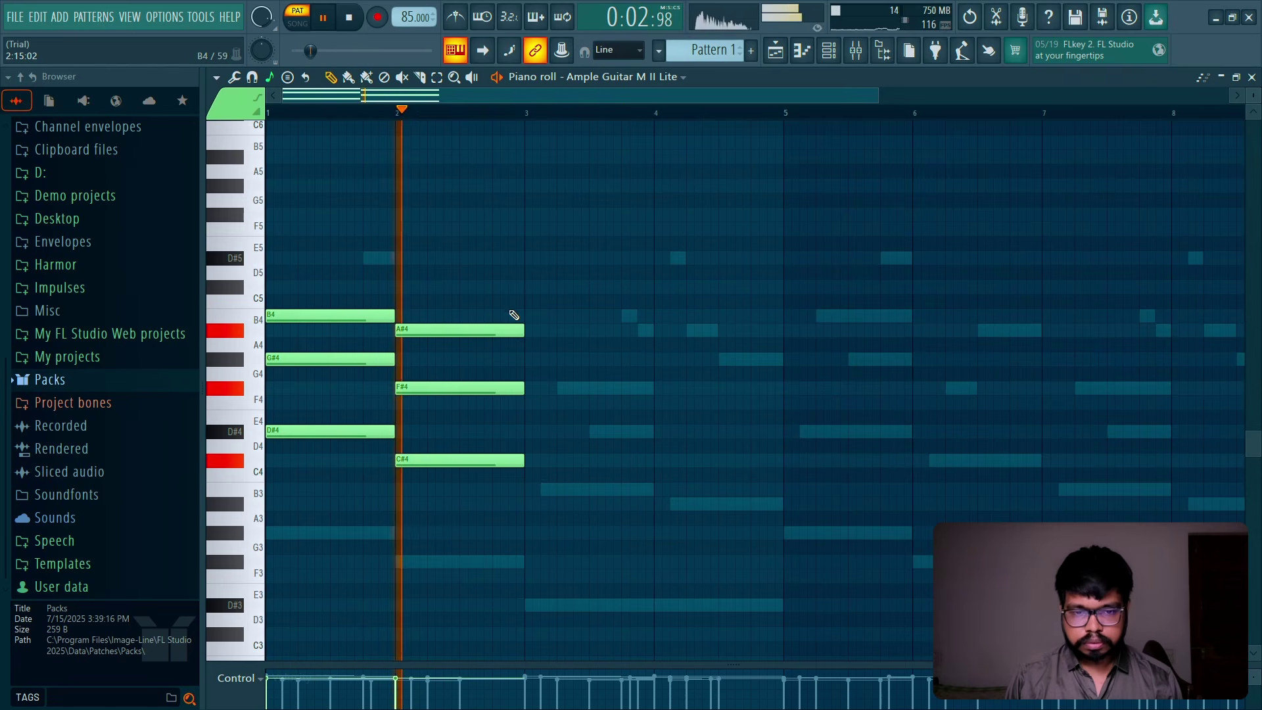
pyautogui.press('space')
# Step: Try F4 in the bar 2 chord, return it to F#4, lower the bar 1 middle note to F#4, and play the result
pyautogui.moveTo(428, 389); pyautogui.dragTo(424, 403)
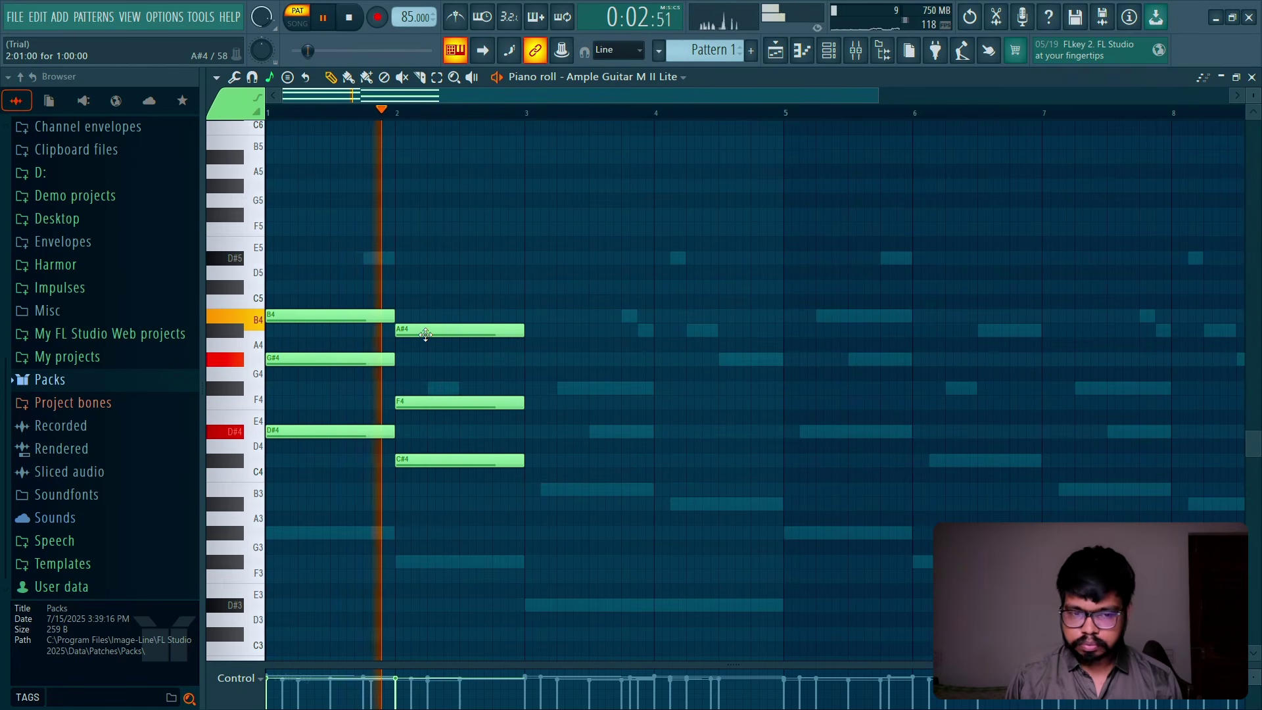
pyautogui.press('space')
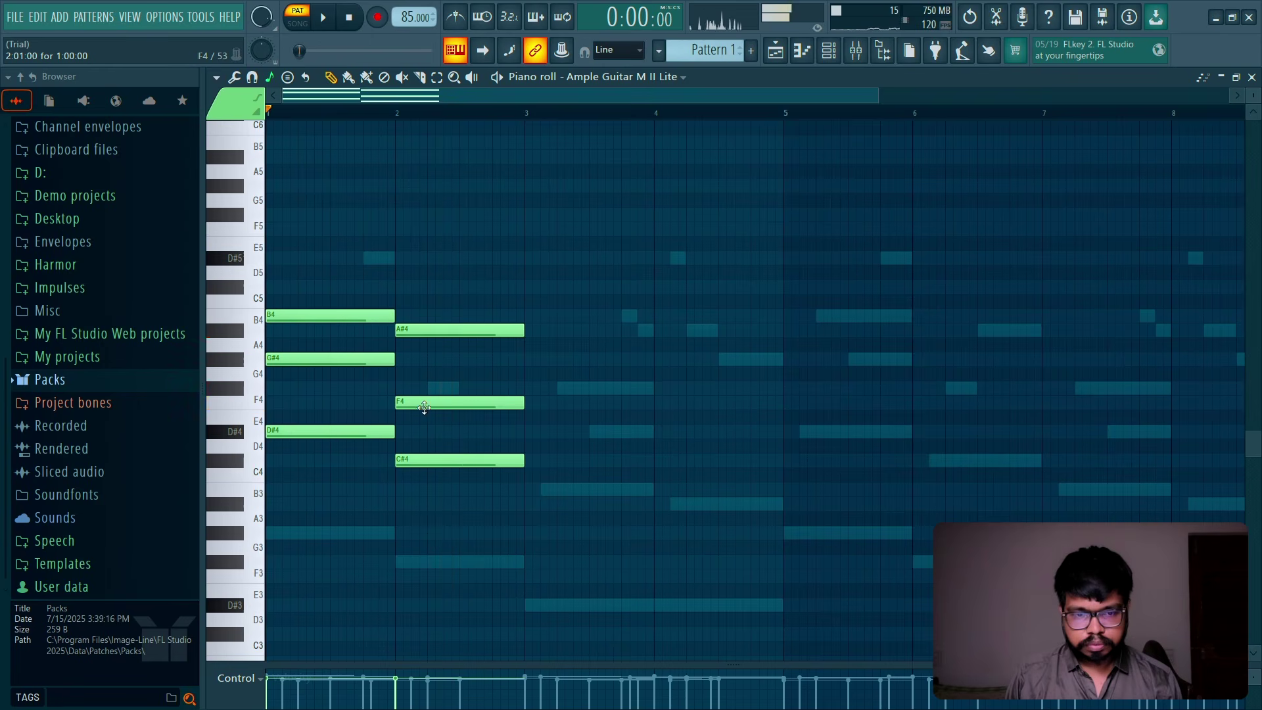
pyautogui.moveTo(365, 357); pyautogui.dragTo(365, 386)
pyautogui.press('space')
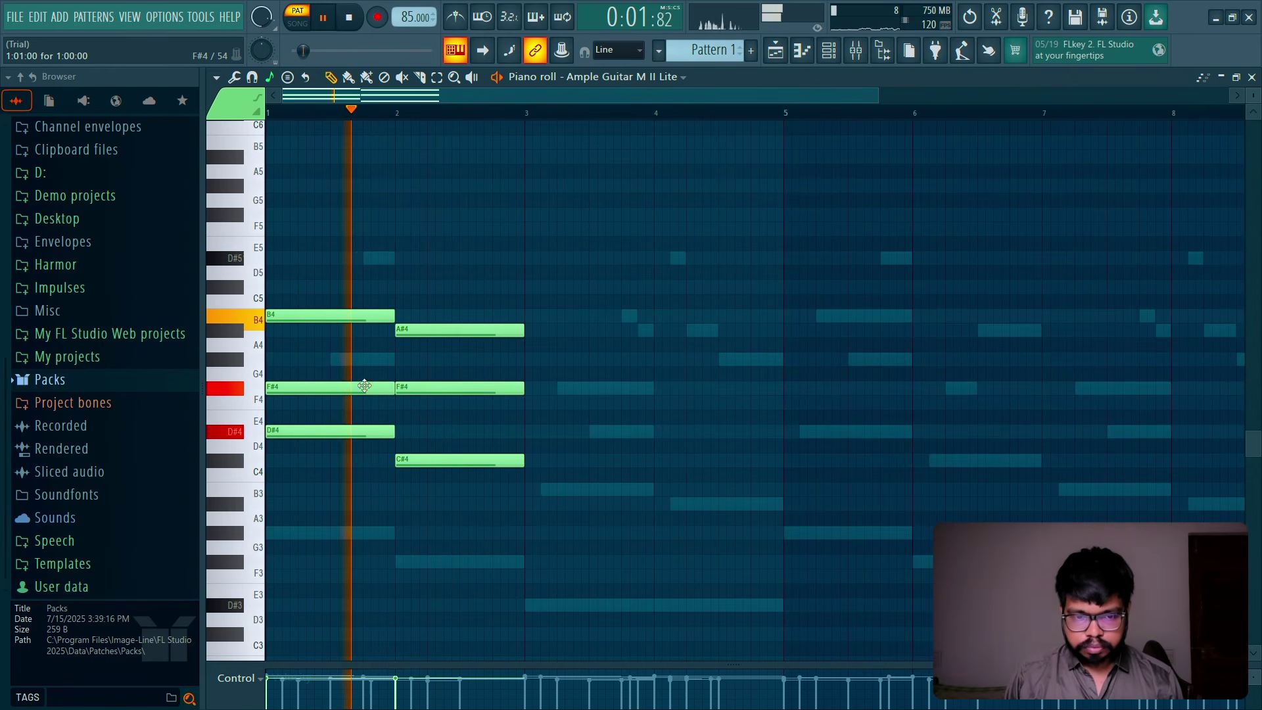
pyautogui.press('space')
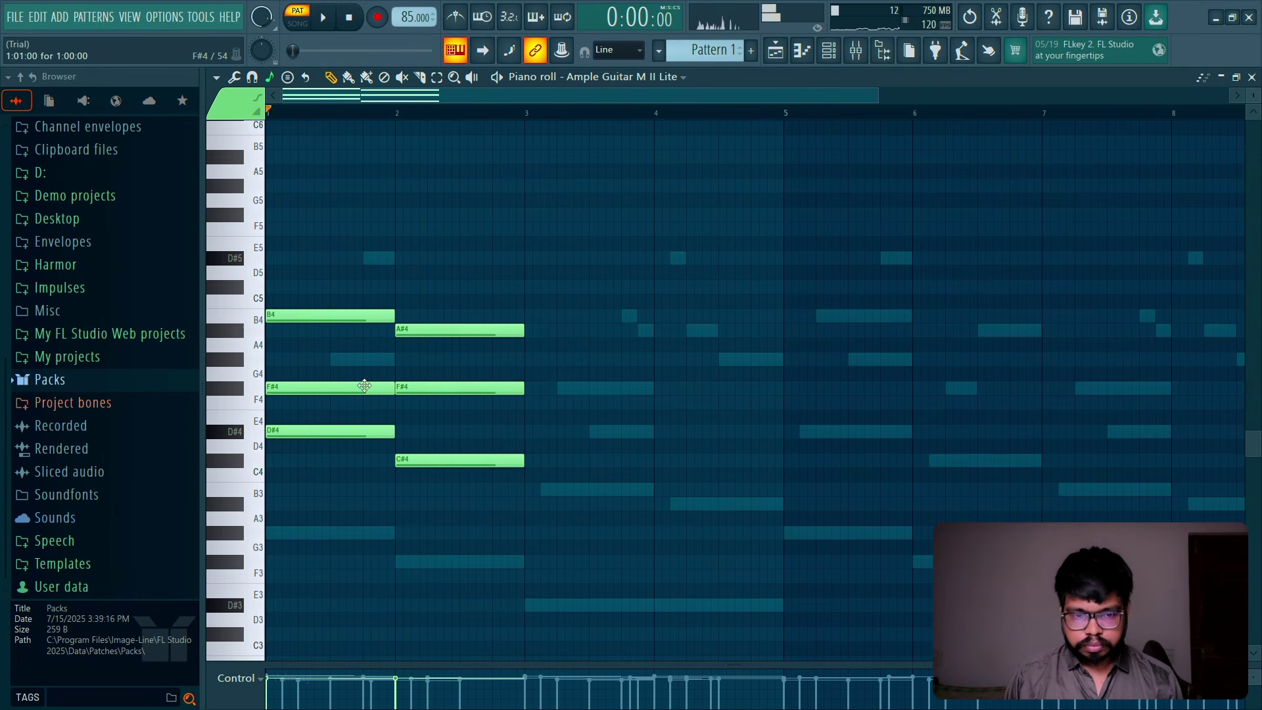
# Step: Lower the bar 2 chord's middle note to F4, try G#4 in bar 1's chord, return it to F#4, and play both
pyautogui.moveTo(450, 403); pyautogui.dragTo(450, 401)
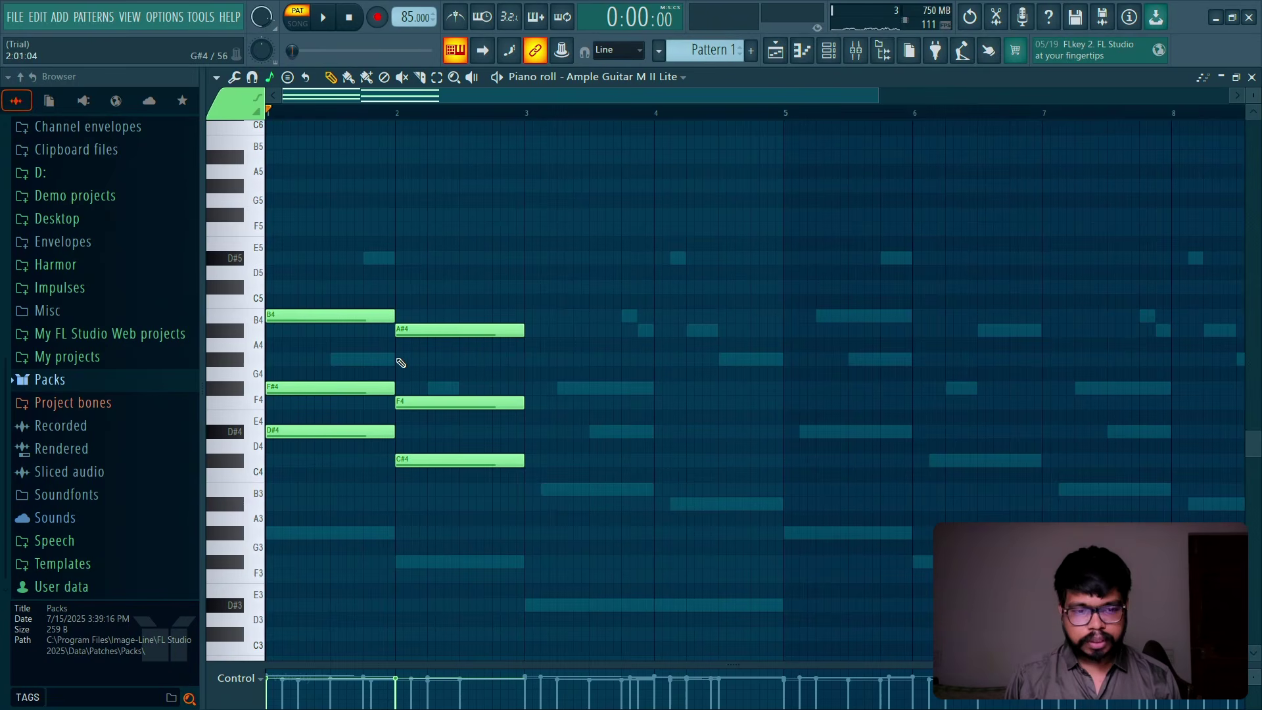
pyautogui.press('space')
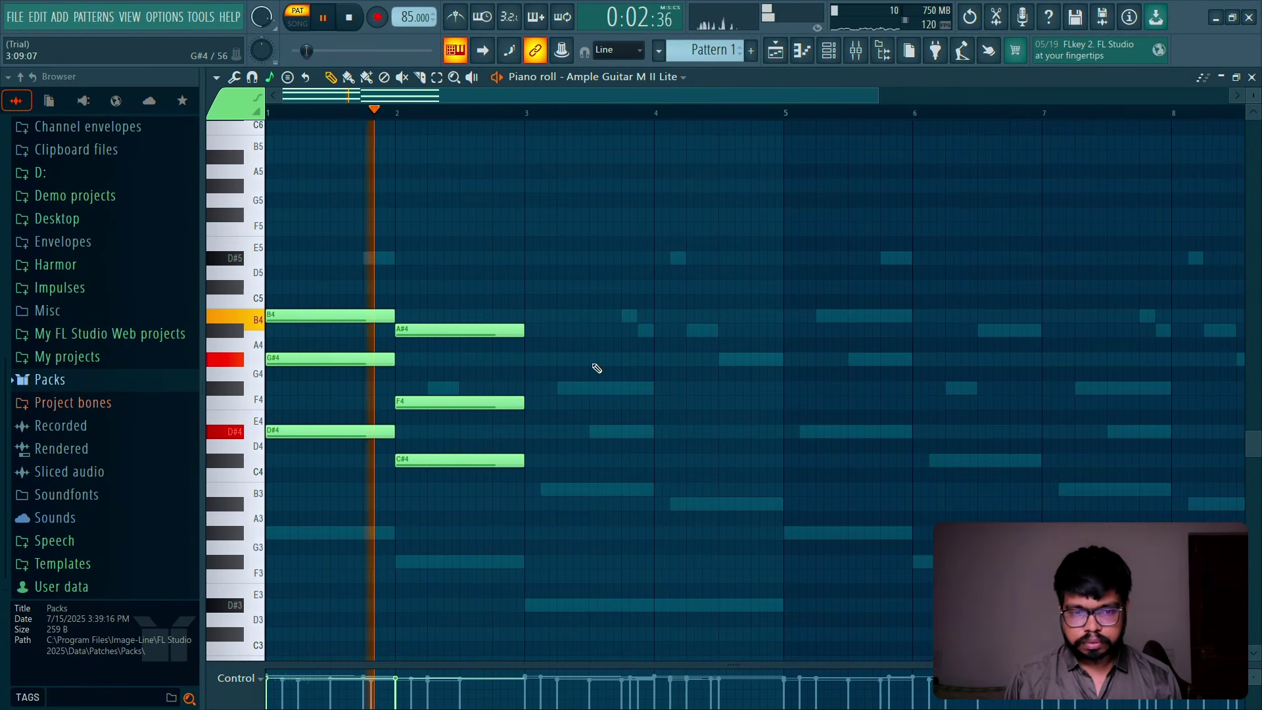
pyautogui.press('space')
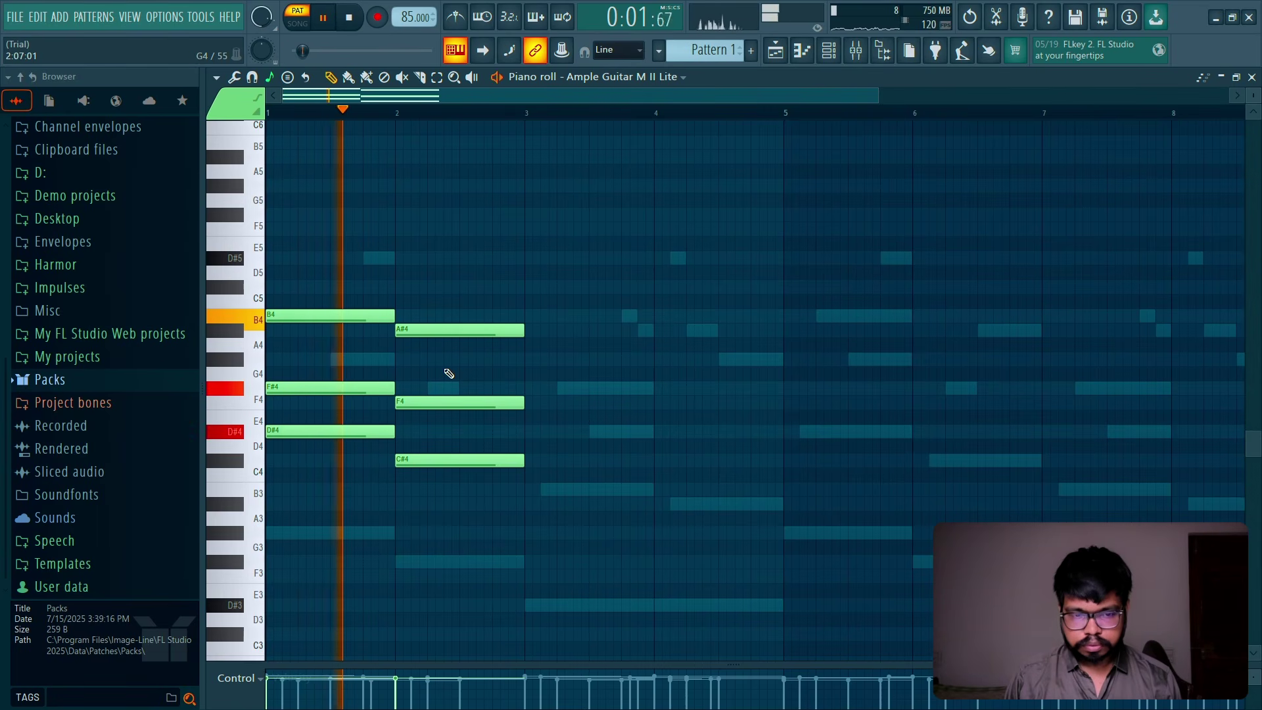
pyautogui.press('space')
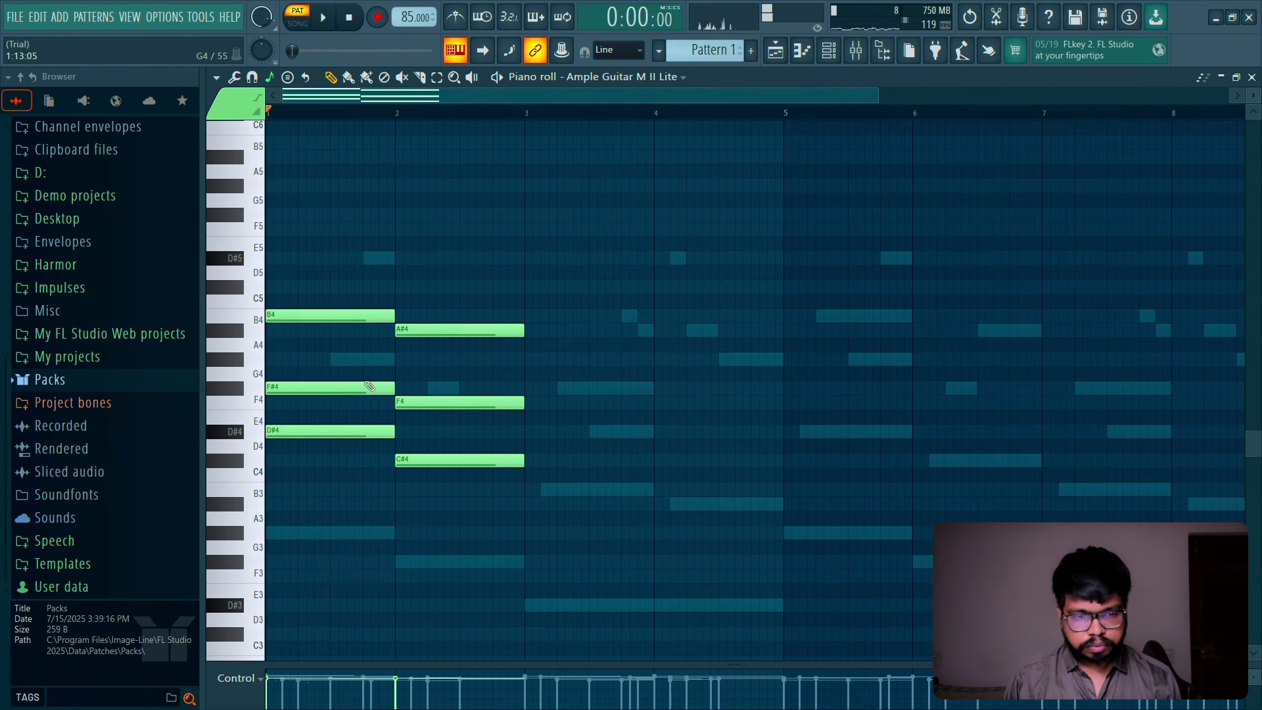
# Step: Build a one-bar chord of B3, D#4 and G#4 in bar 3 and play the three chords
pyautogui.moveTo(342, 368); pyautogui.dragTo(400, 397)
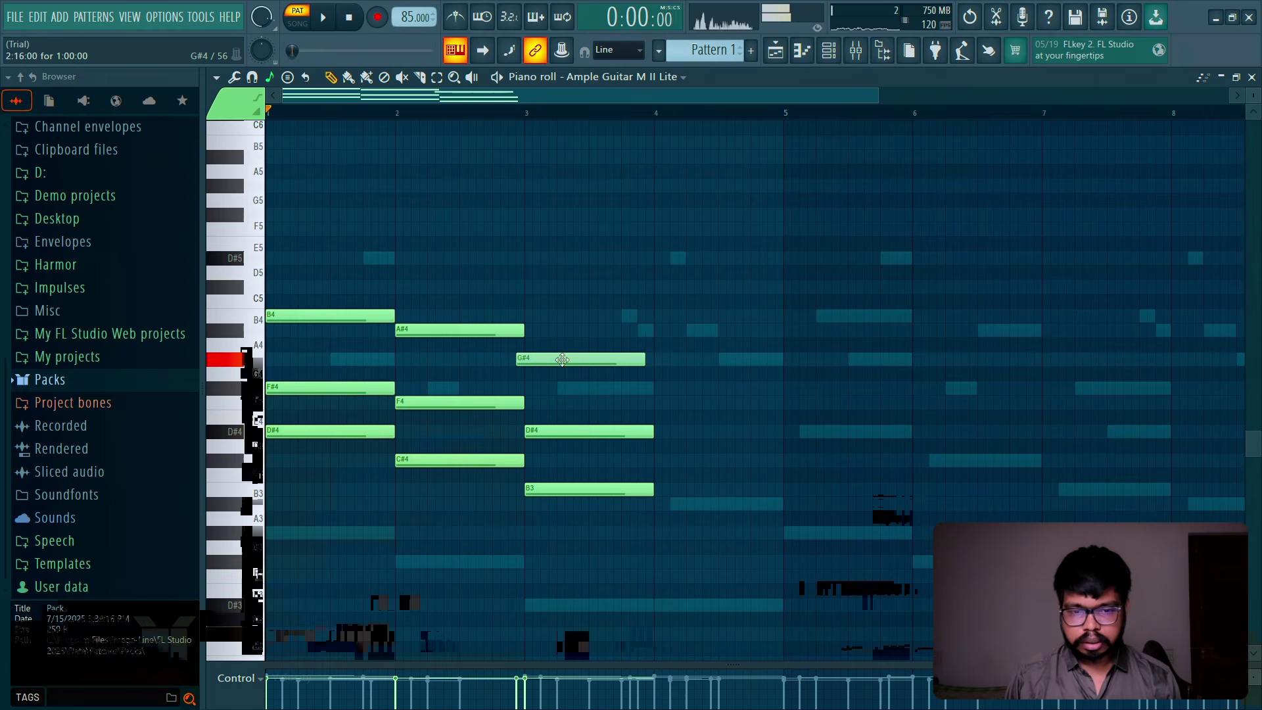
pyautogui.moveTo(563, 360); pyautogui.dragTo(570, 359)
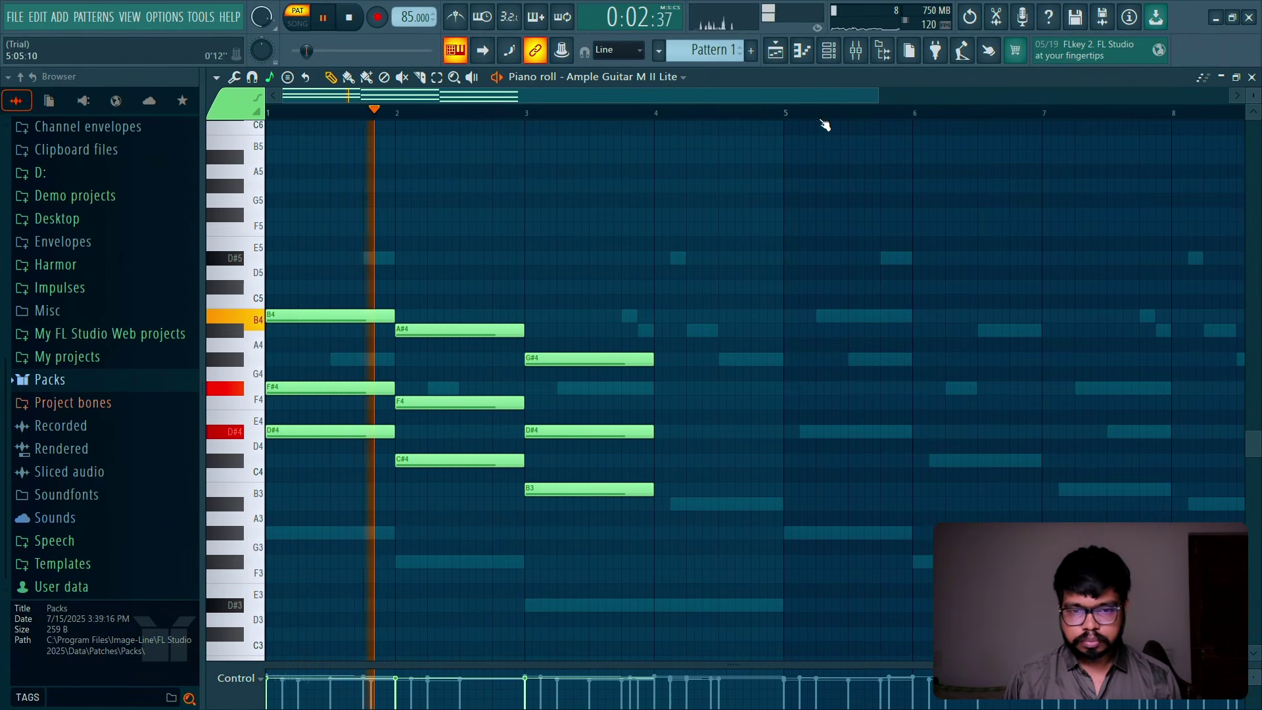
pyautogui.click(842, 54)
pyautogui.rightClick(565, 378)
pyautogui.press('Escape')
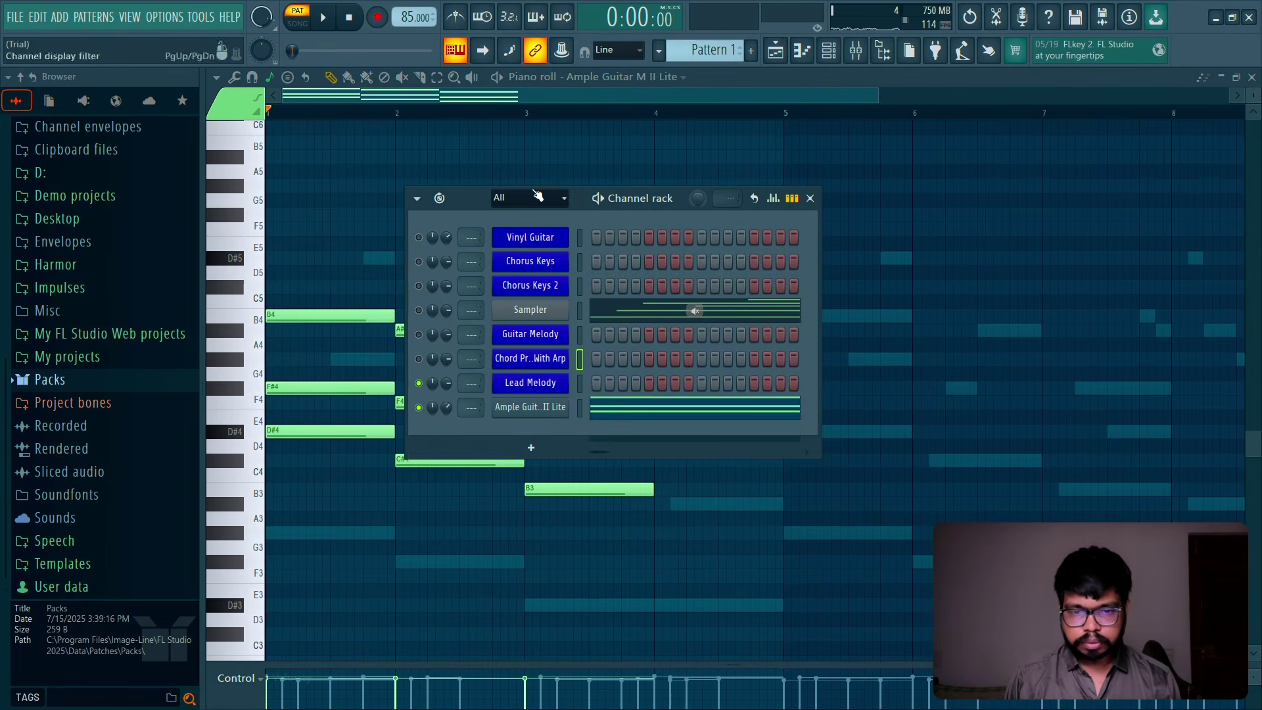
pyautogui.press('F6')
pyautogui.press('space')
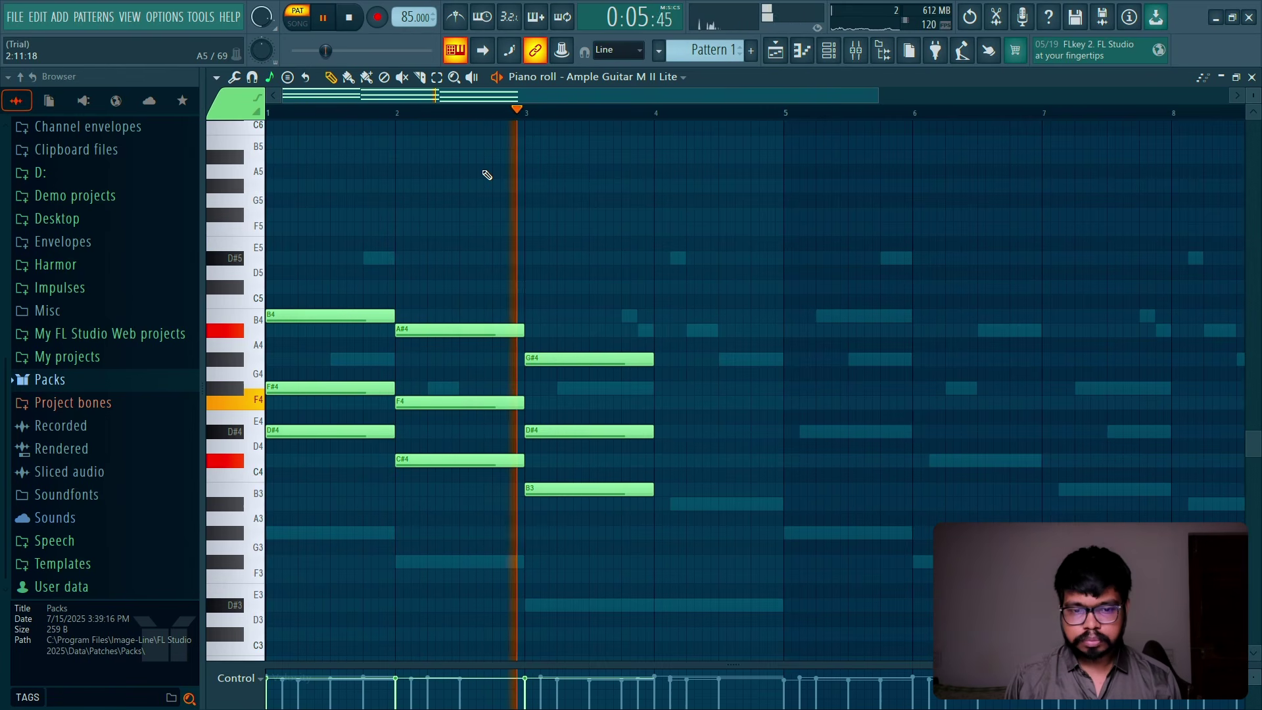
pyautogui.press('space')
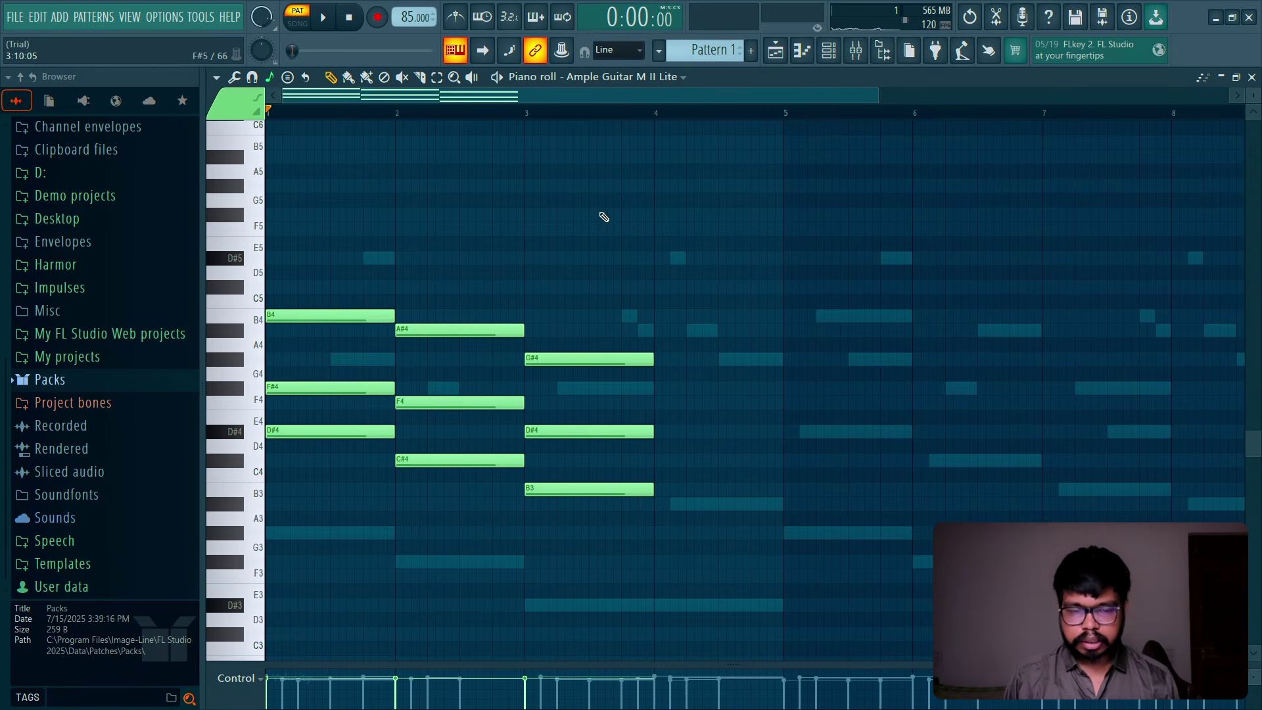
# Step: Copy the bar 3 chord into bar 4 and lower its notes to A#3, C#4 and F#4
pyautogui.moveTo(525, 502); pyautogui.dragTo(651, 322)
pyautogui.hotkey('ctrl', 'b')
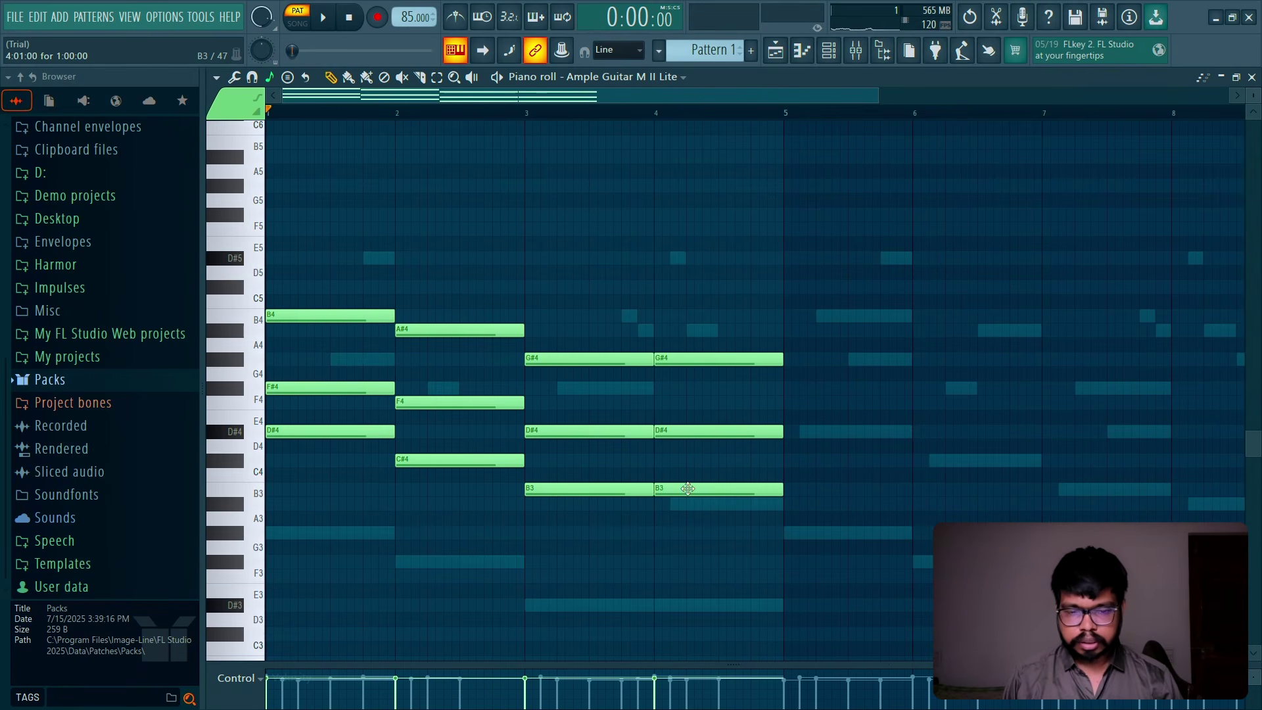
pyautogui.moveTo(687, 488); pyautogui.dragTo(686, 500)
pyautogui.press('space')
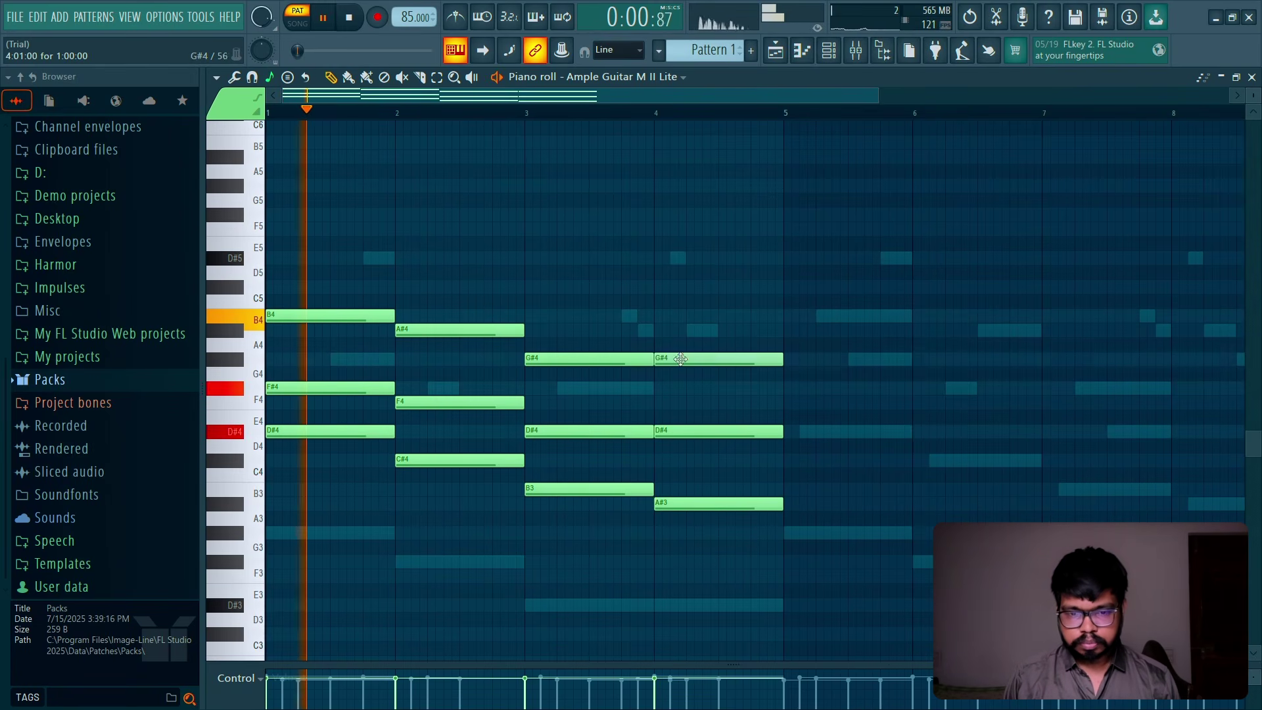
pyautogui.moveTo(665, 359); pyautogui.dragTo(677, 388)
pyautogui.moveTo(684, 431); pyautogui.dragTo(683, 459)
pyautogui.press('space')
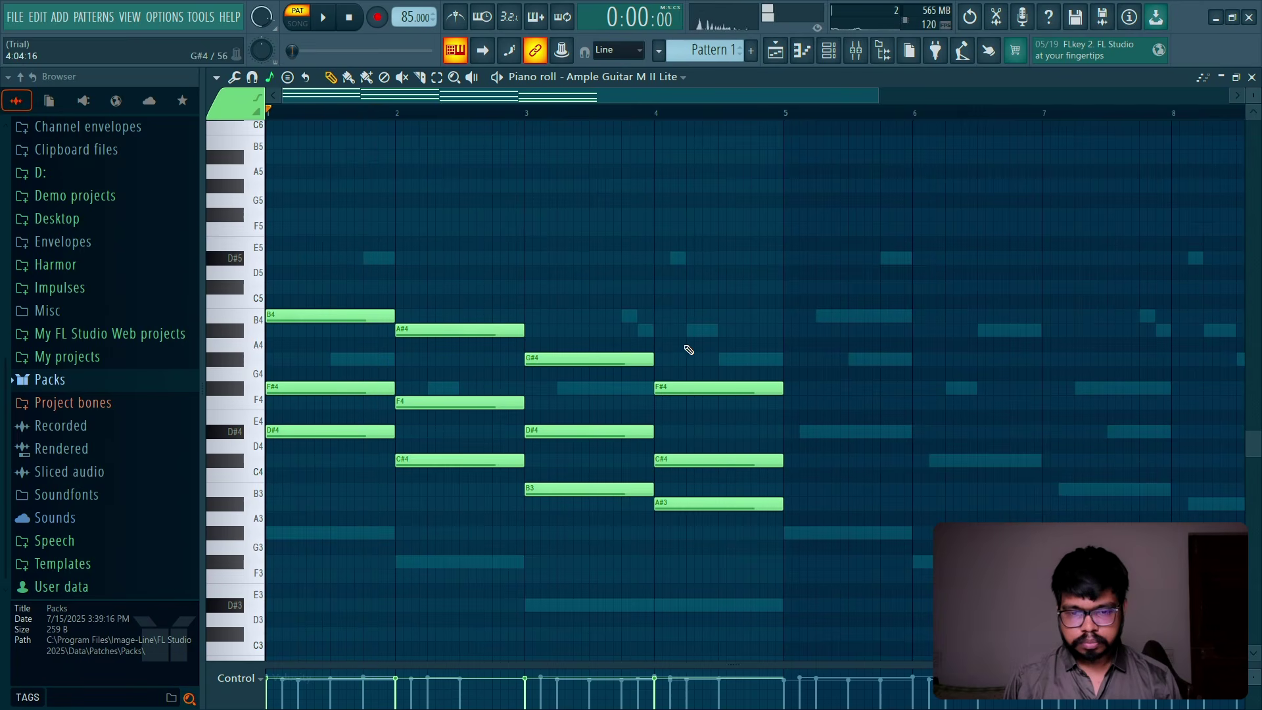
# Step: Audition the four chords and duplicate them into bars 5 to 8
pyautogui.keyDown('alt'); pyautogui.rightClick(339, 257); pyautogui.keyUp('alt')
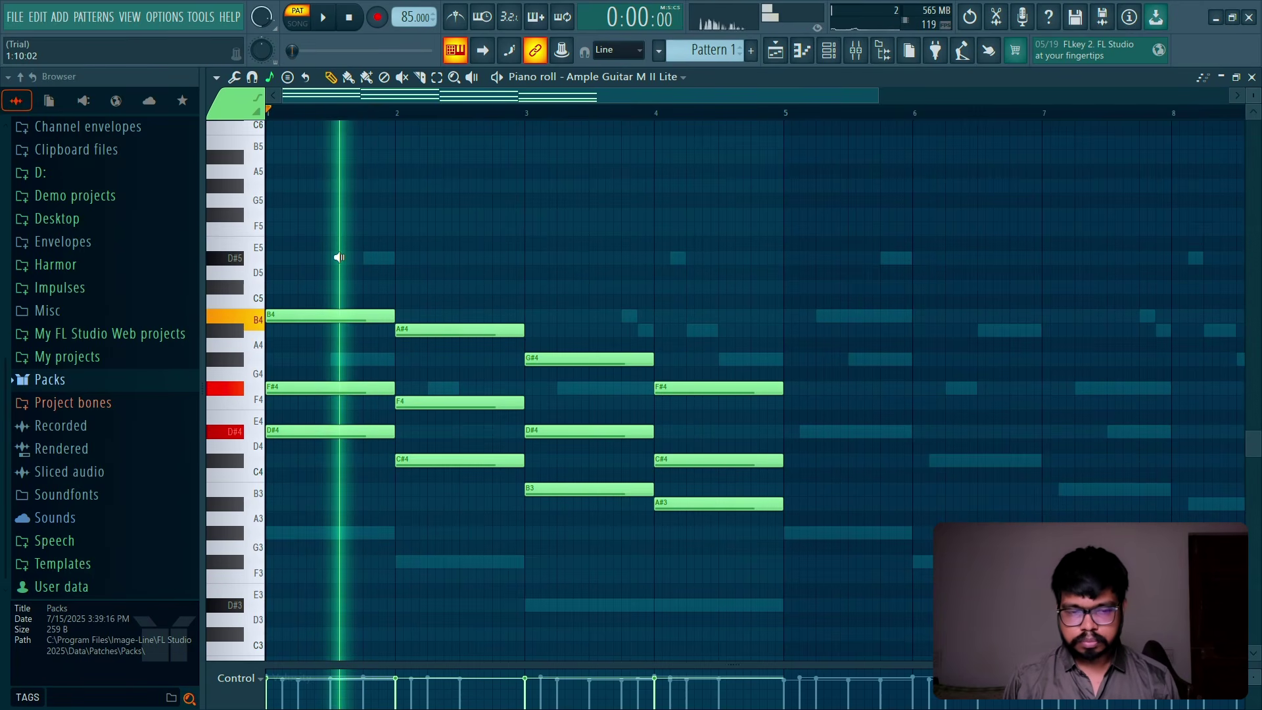
pyautogui.moveTo(339, 257); pyautogui.dragTo(725, 368)
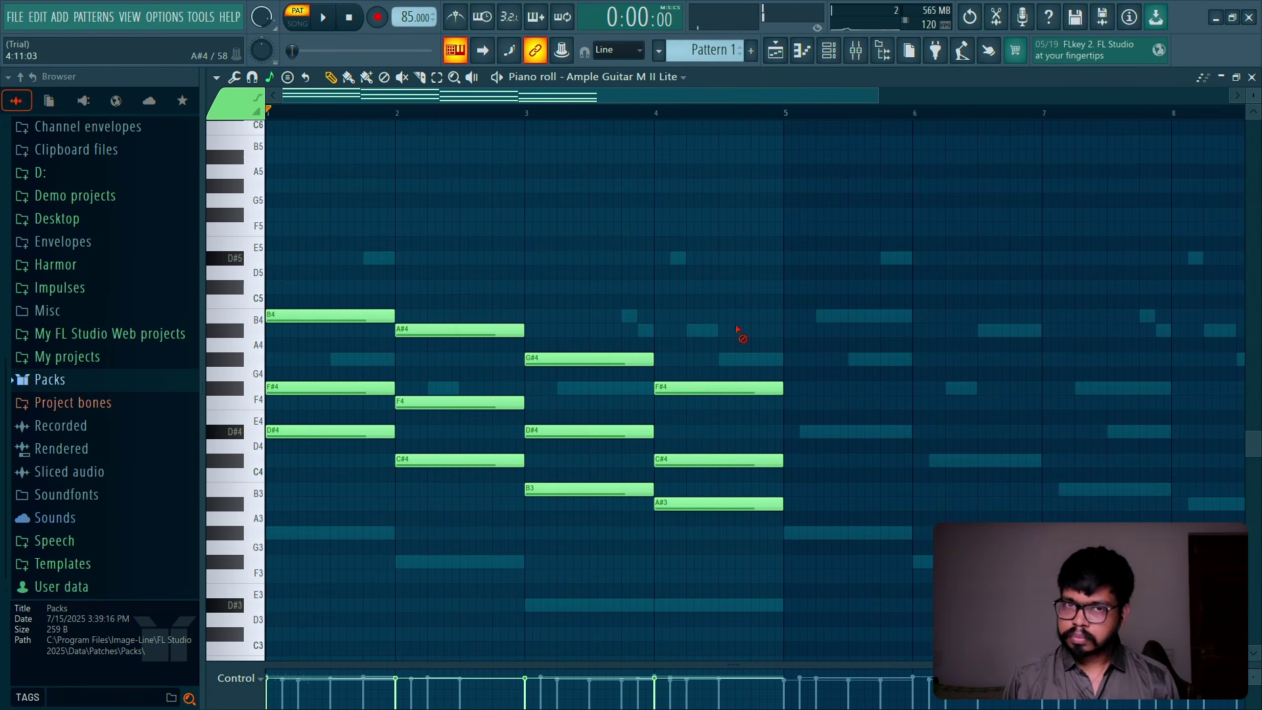
pyautogui.hotkey('ctrl', 'b')
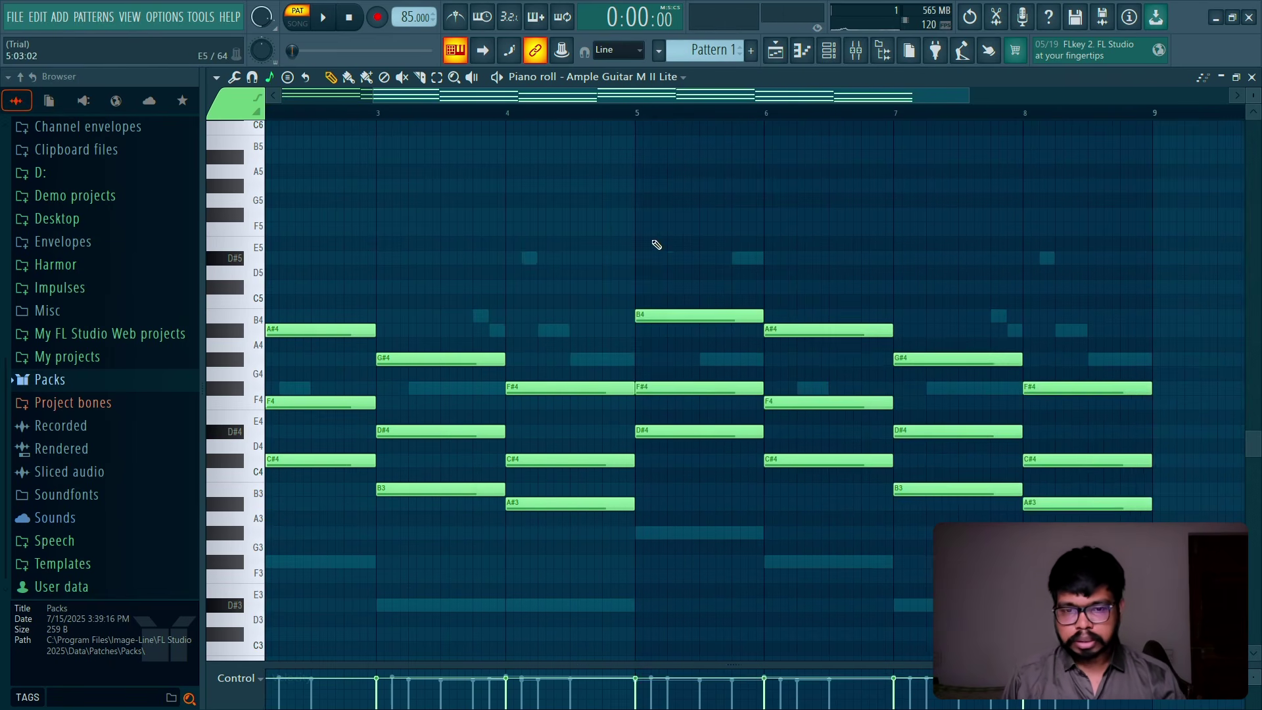
pyautogui.scroll(-1, 914, 230)
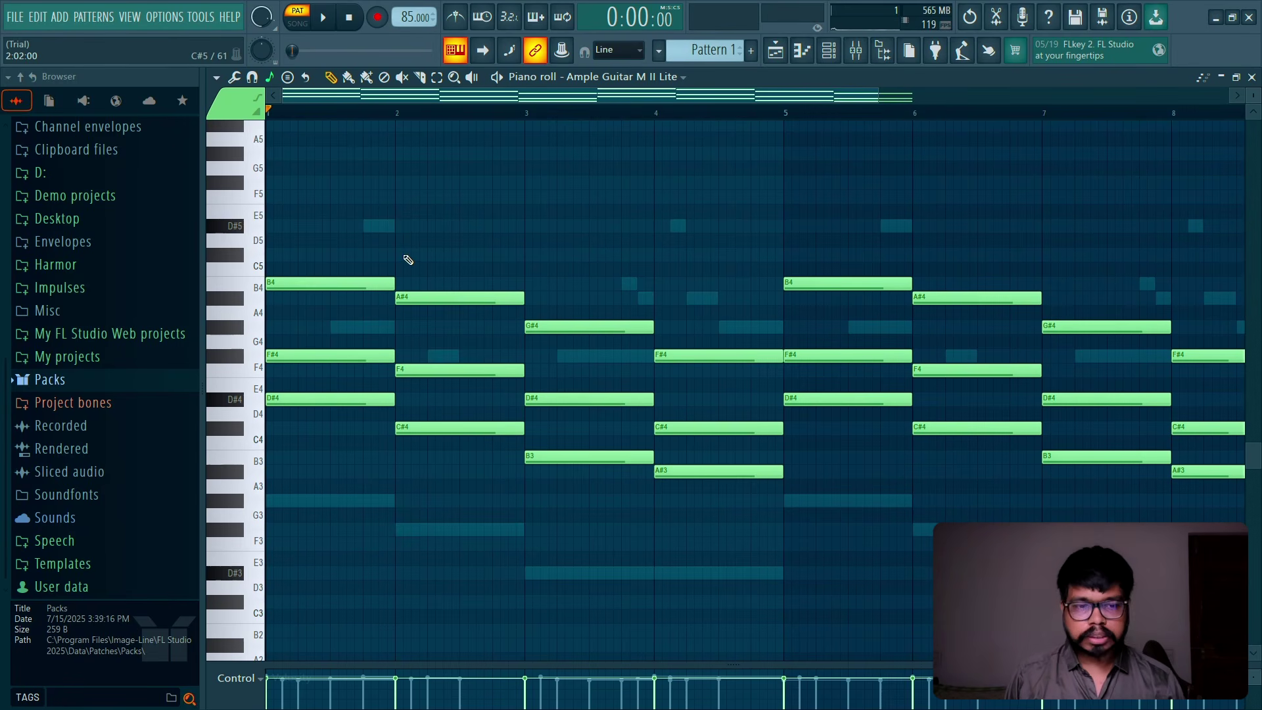
# Step: Shorten all chord notes to two-step stabs, repeat them to make three hits per bar, and play the rhythm
pyautogui.hotkey('ctrl', 'a')
pyautogui.moveTo(390, 285); pyautogui.dragTo(317, 287)
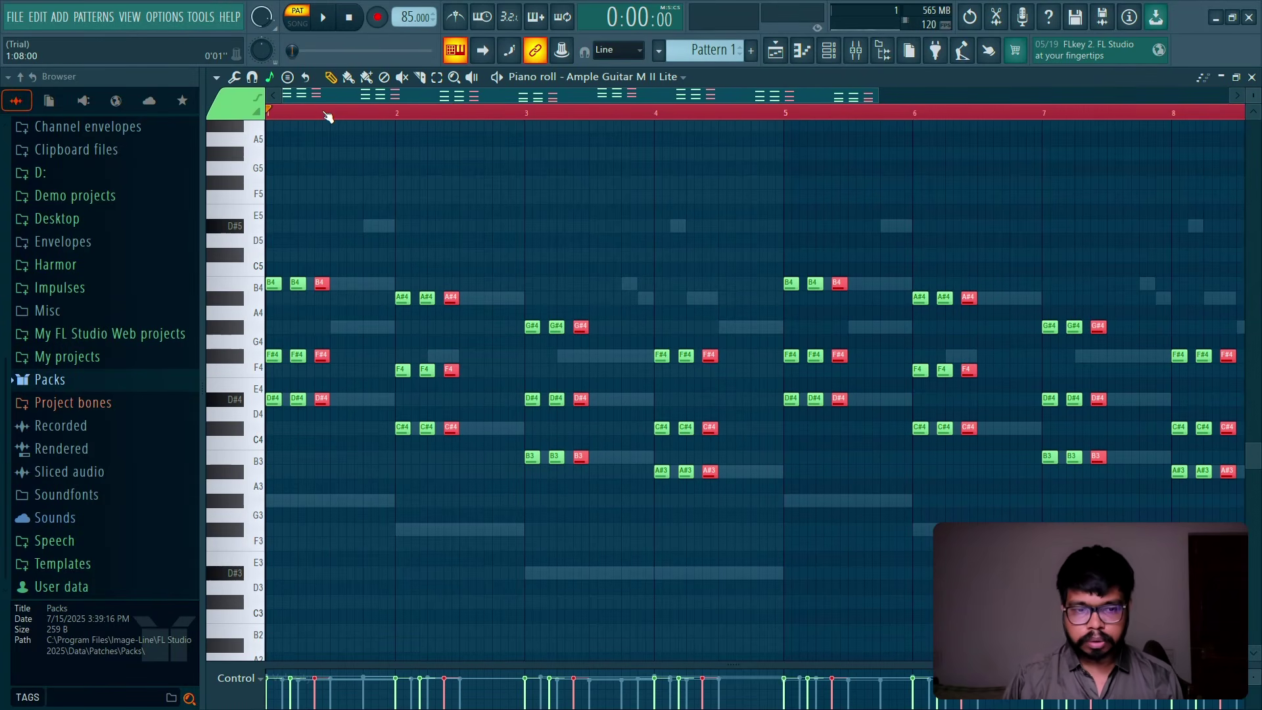
pyautogui.press('space')
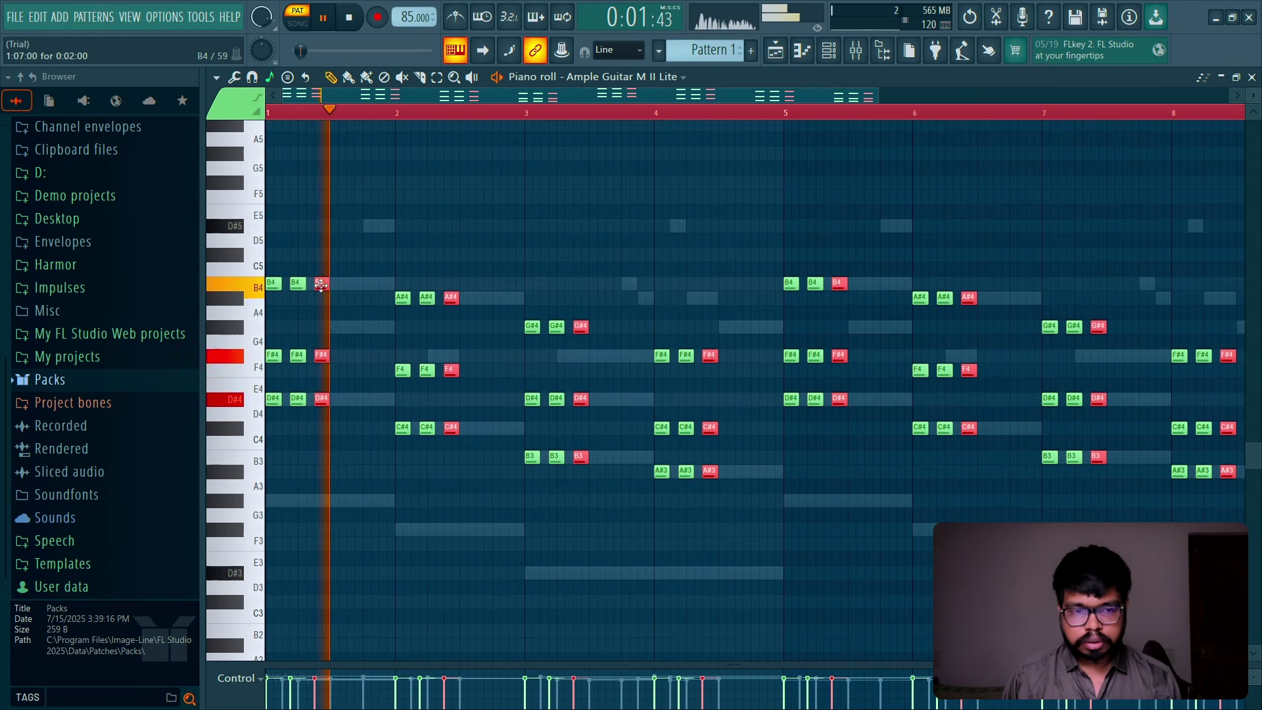
pyautogui.press('space')
# Step: Add two more chord hits to every bar, with the last hit ending on the bar line, and play the rhythm
pyautogui.moveTo(321, 284); pyautogui.dragTo(378, 288)
pyautogui.press('space')
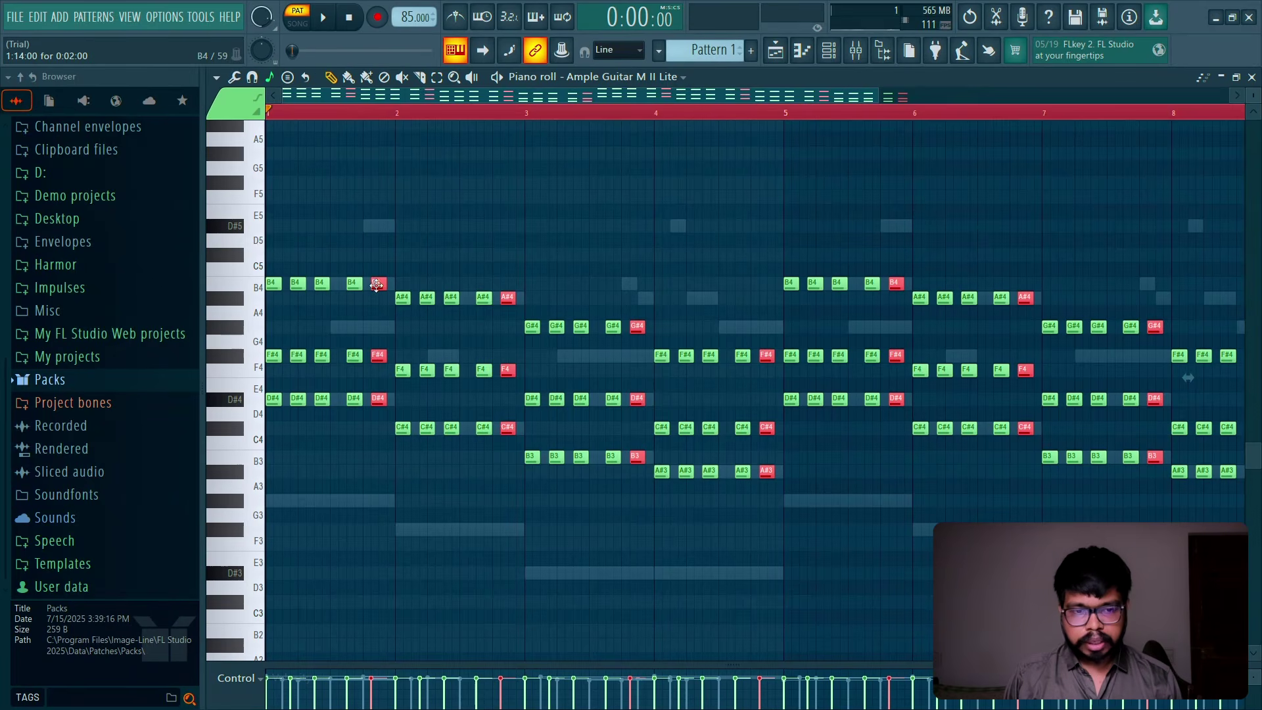
pyautogui.moveTo(376, 285); pyautogui.dragTo(381, 286)
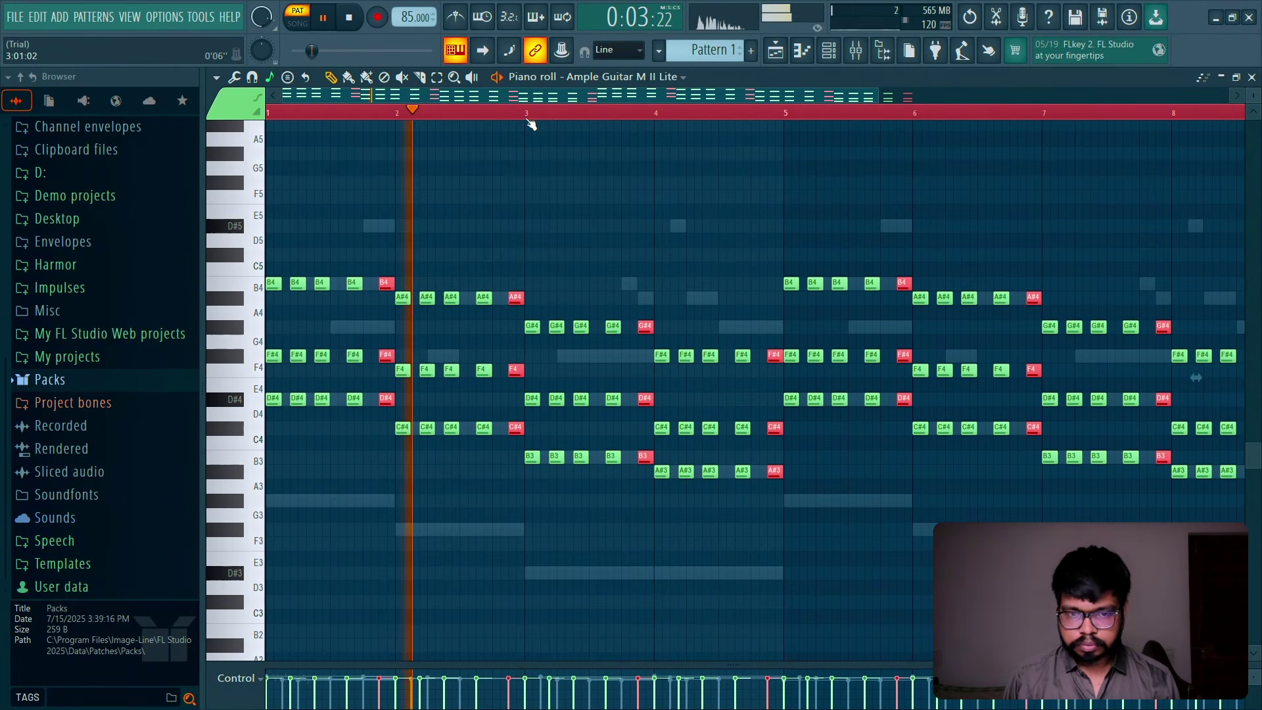
# Step: Try the whole guitar part one octave higher, then return it to its original octave
pyautogui.hotkey('ctrl', 'd')
pyautogui.press('space')
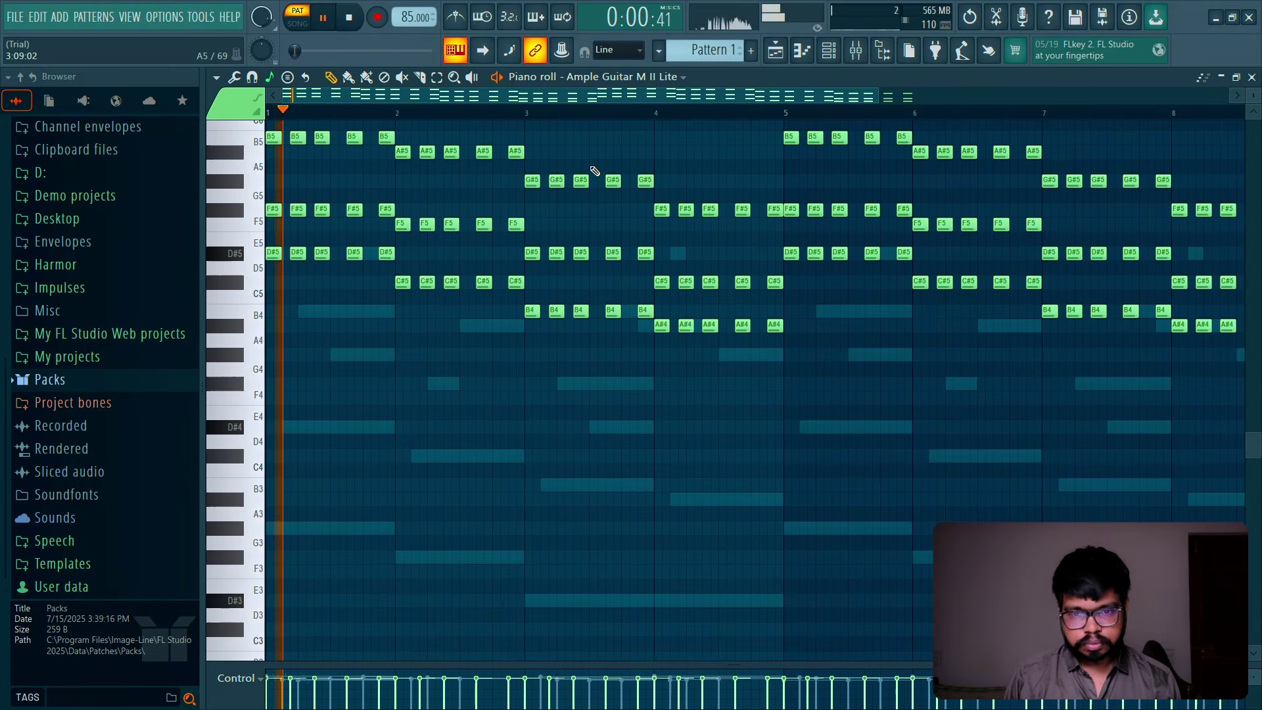
pyautogui.scroll(1, 604, 164)
pyautogui.press('space')
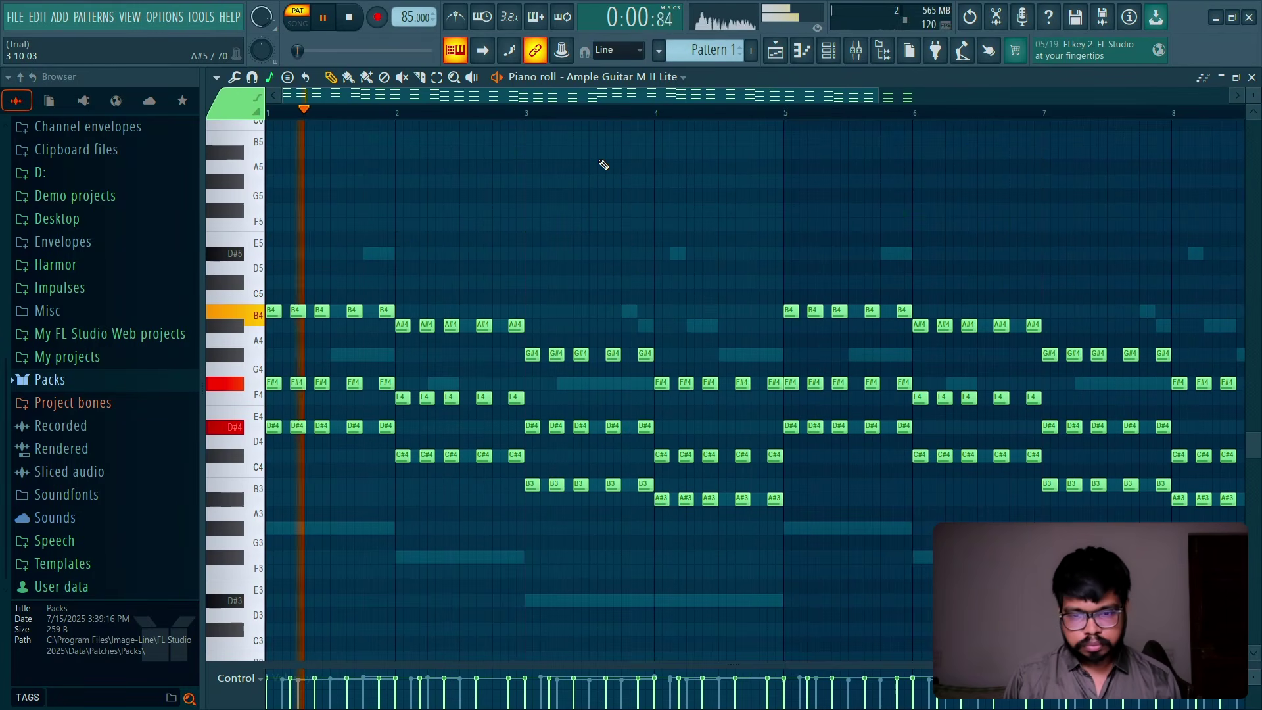
# Step: Randomize the velocities of the guitar notes slightly, with bipolar variation, and listen to the part
pyautogui.moveTo(886, 97); pyautogui.dragTo(1010, 98)
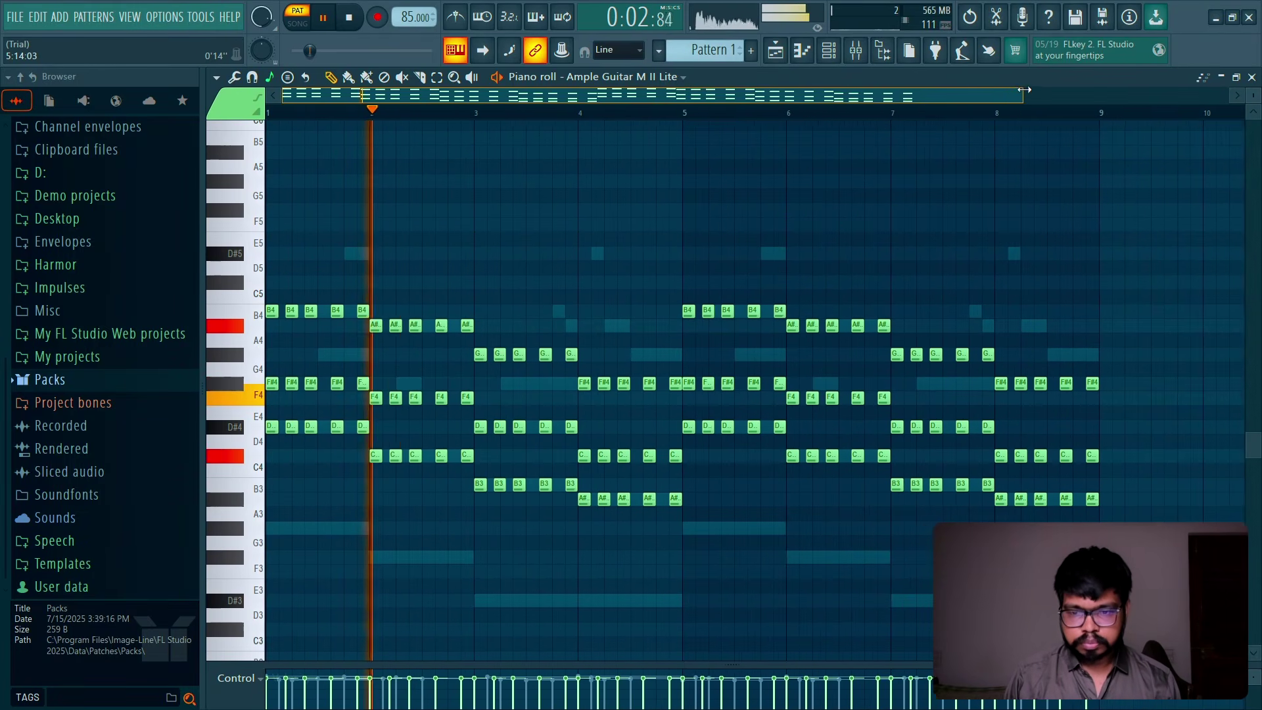
pyautogui.hotkey('alt', 'r')
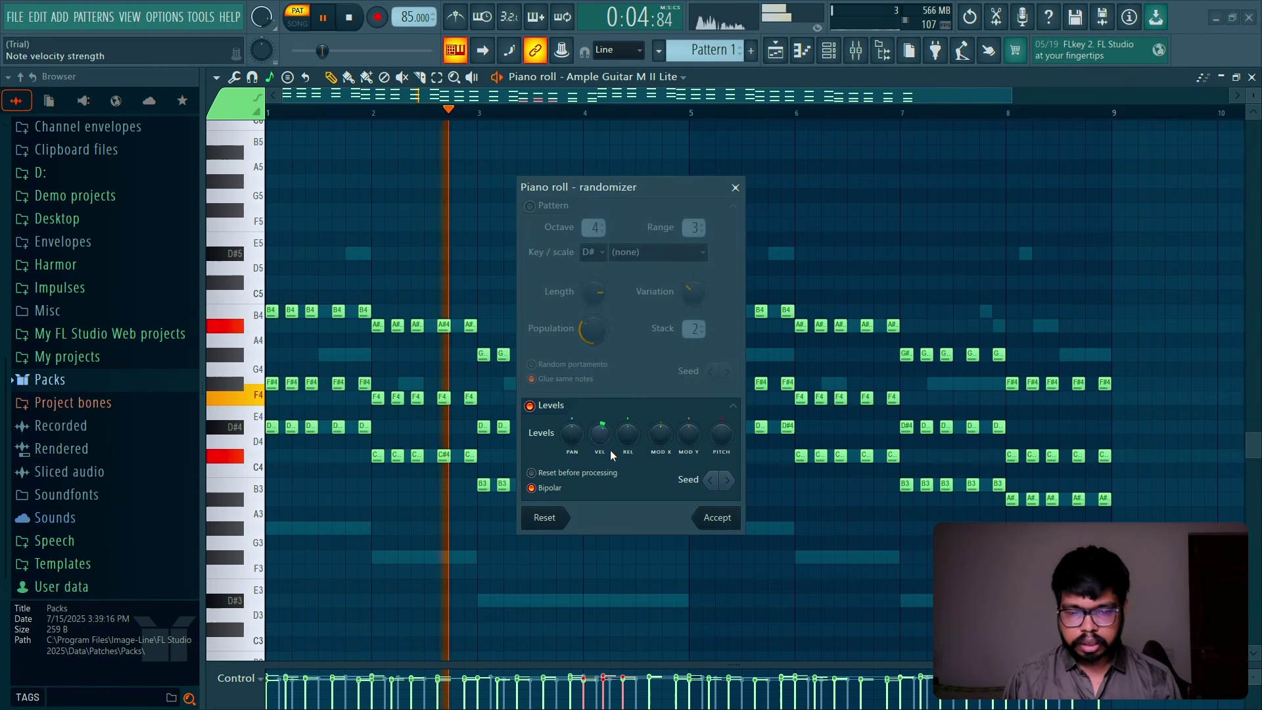
pyautogui.click(717, 515)
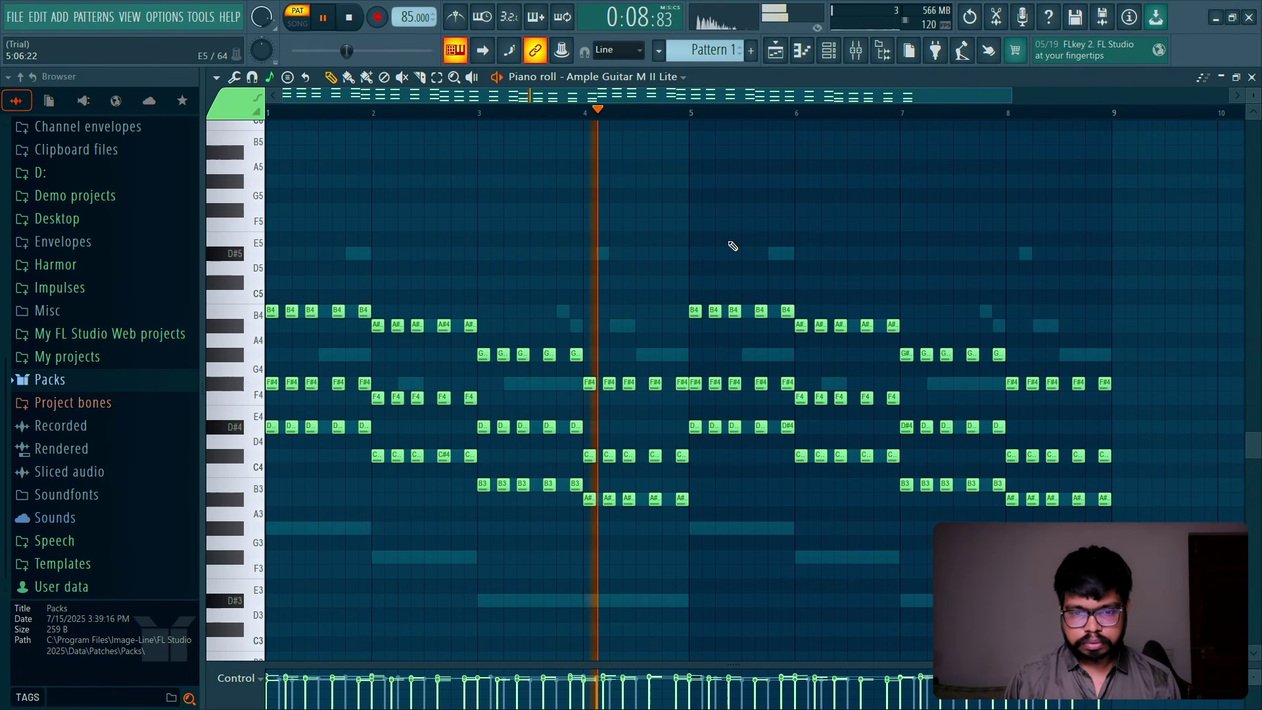
pyautogui.press('space')
# Step: Raise the lowest notes of bars 3 and 4 one octave, return bar 3's to B3, and play the result
pyautogui.moveTo(471, 464); pyautogui.dragTo(772, 516)
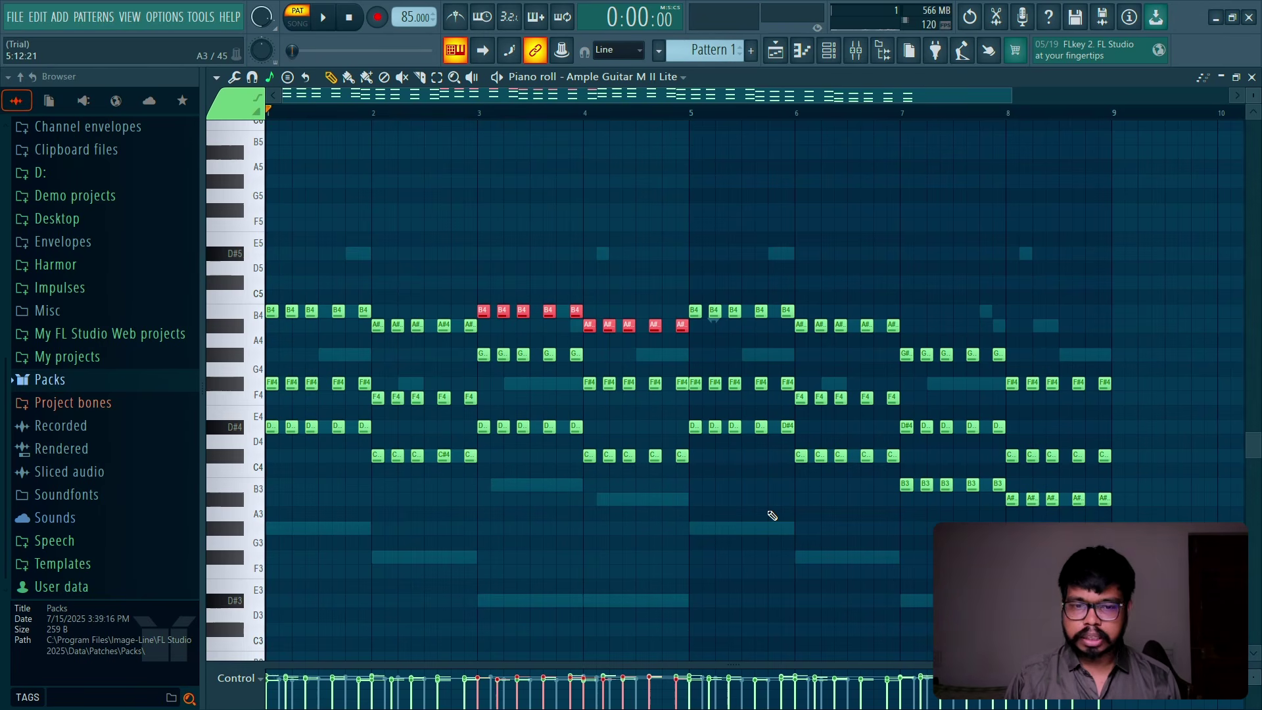
pyautogui.click(772, 516)
pyautogui.press('space')
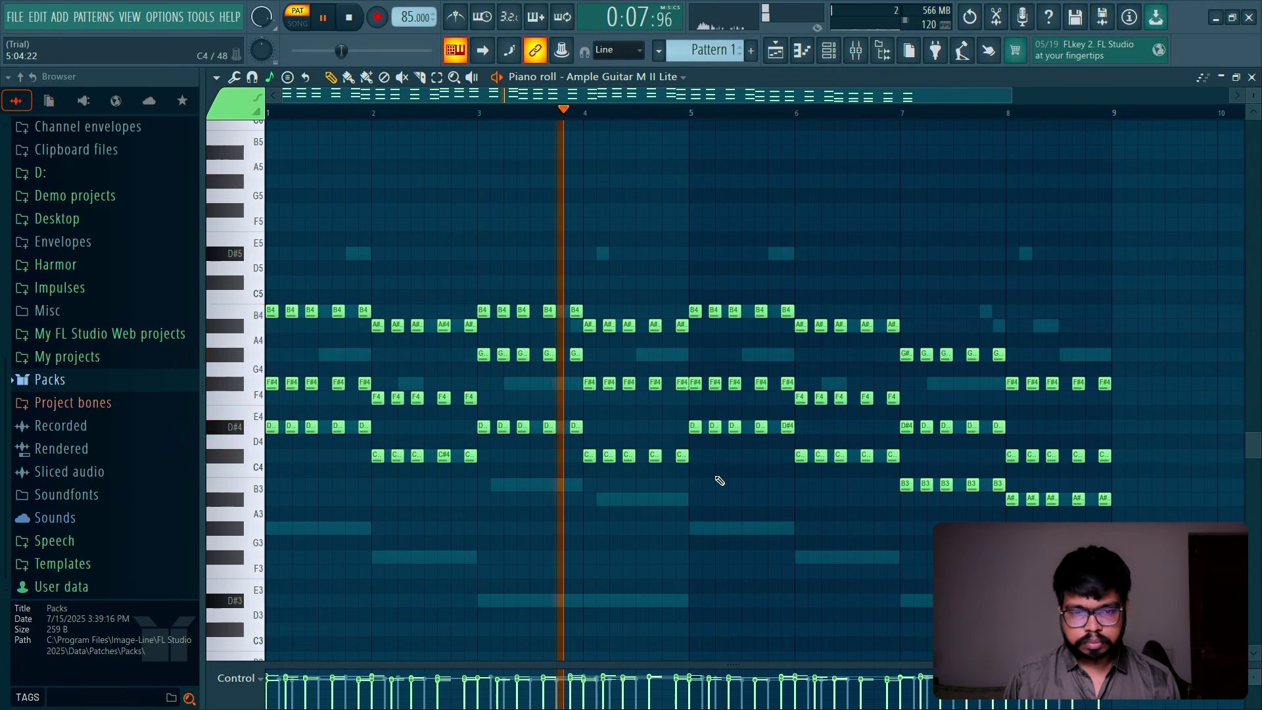
pyautogui.press('space')
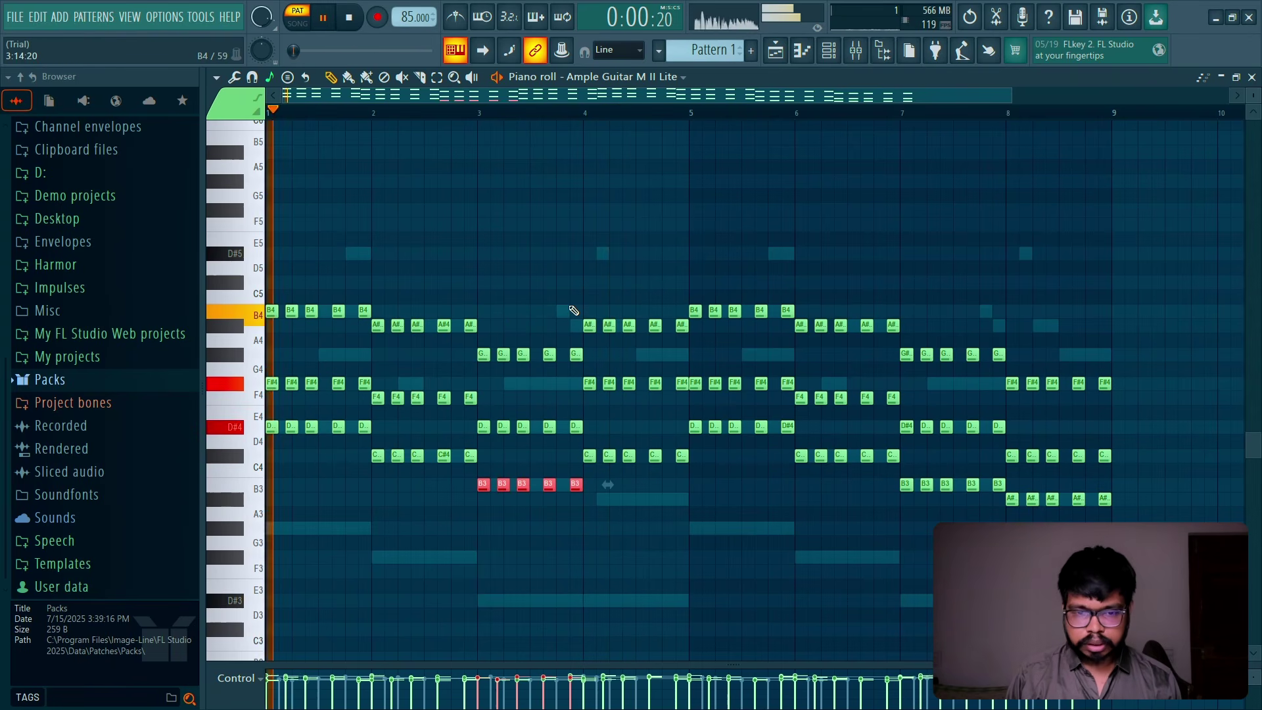
pyautogui.moveTo(696, 276); pyautogui.dragTo(918, 264)
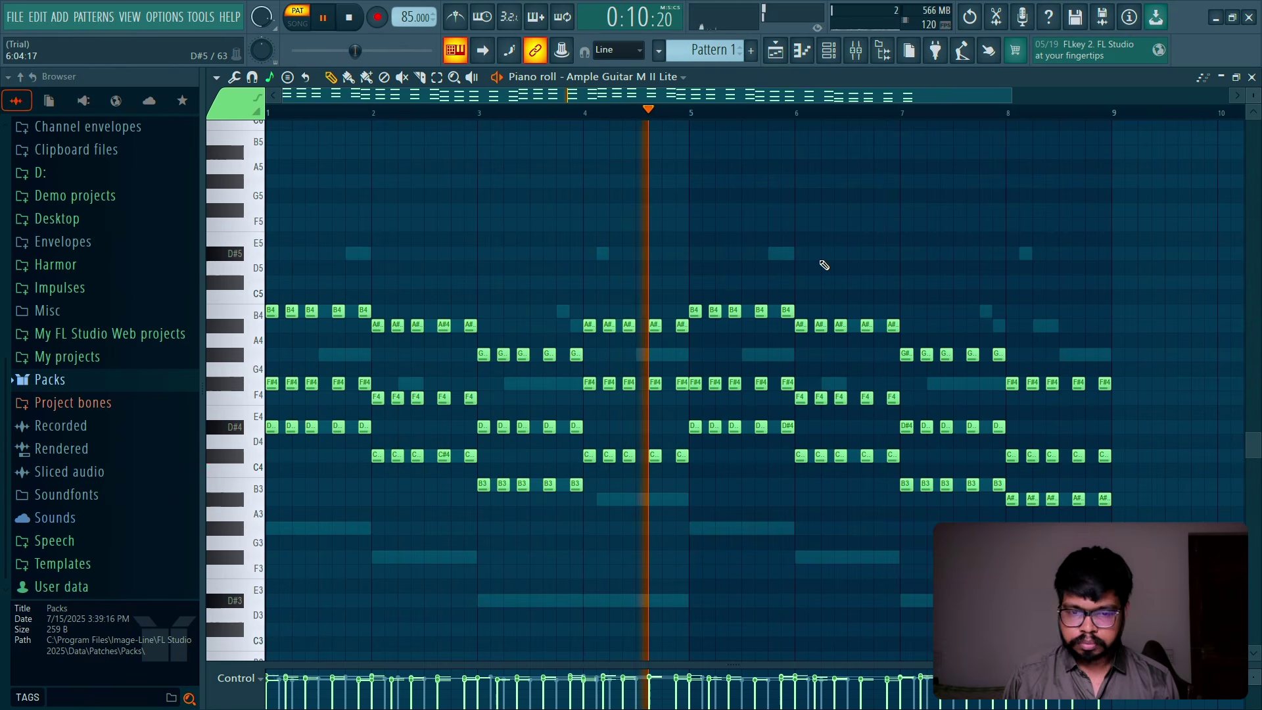
pyautogui.press('space')
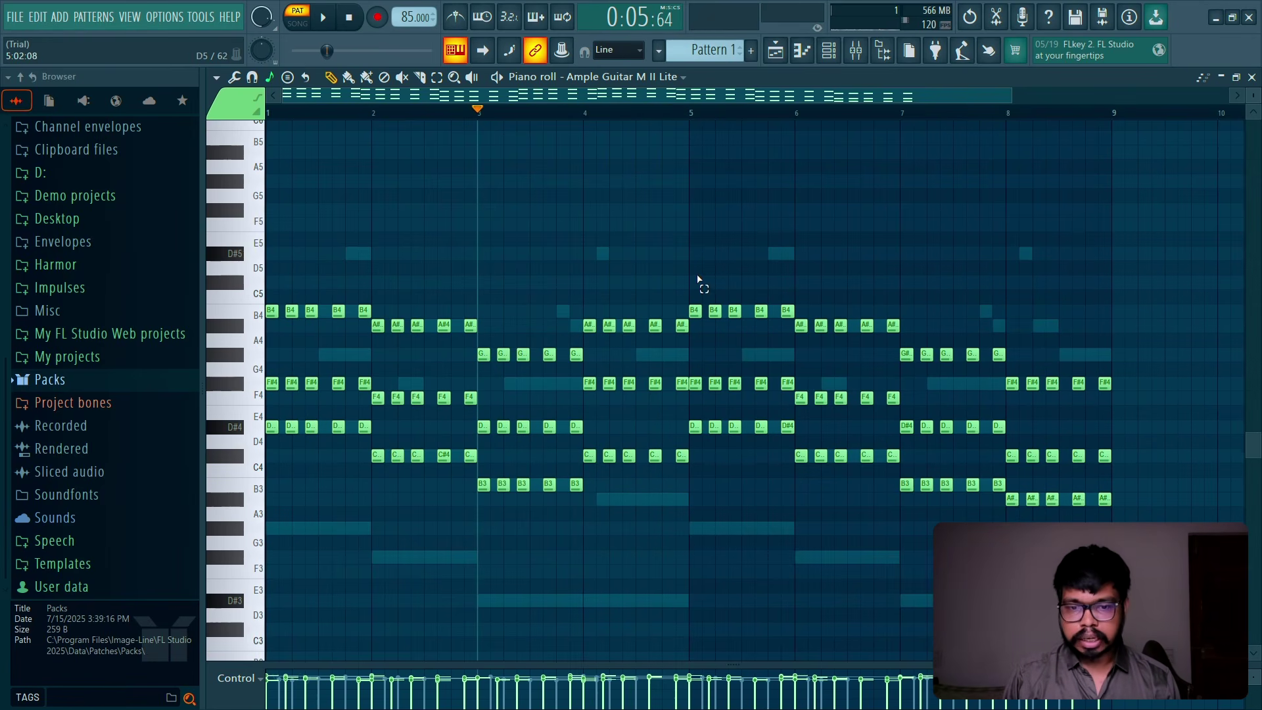
# Step: Replace the chords in bars 5 to 8 with a copy of the chords from bars 1 to 4
pyautogui.moveTo(698, 281); pyautogui.dragTo(1118, 530)
pyautogui.press('Delete')
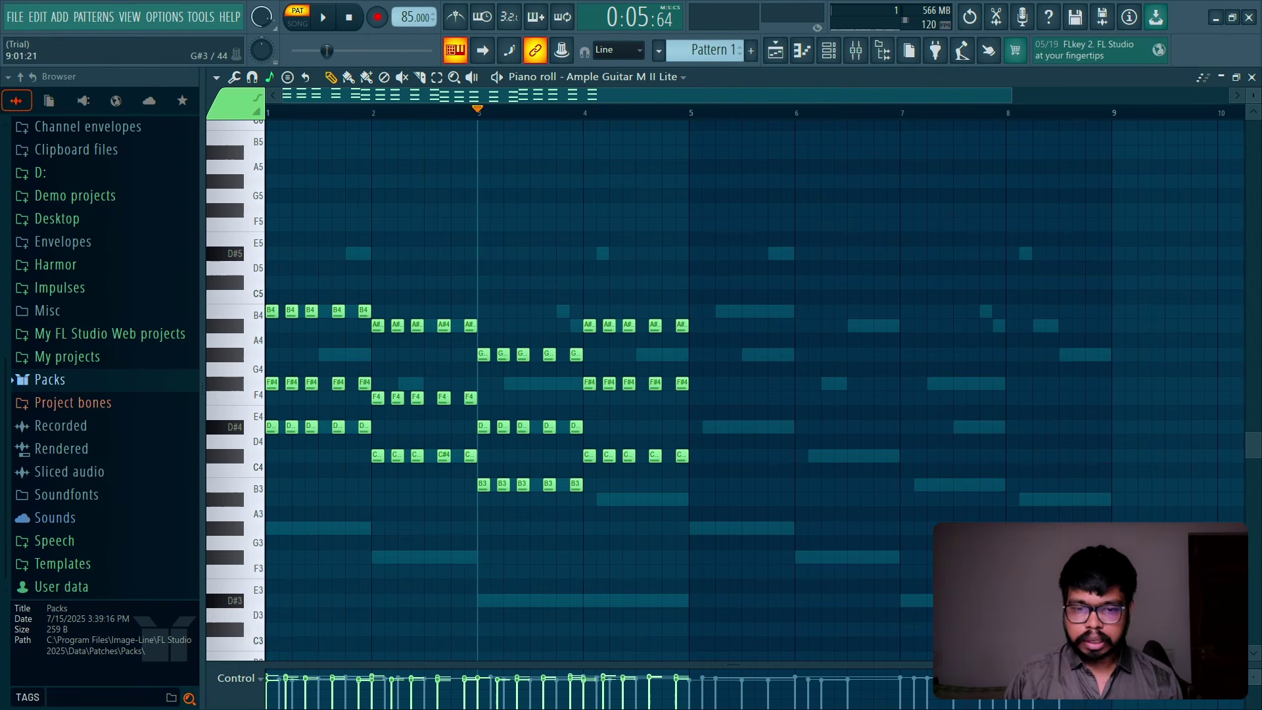
pyautogui.click(271, 104)
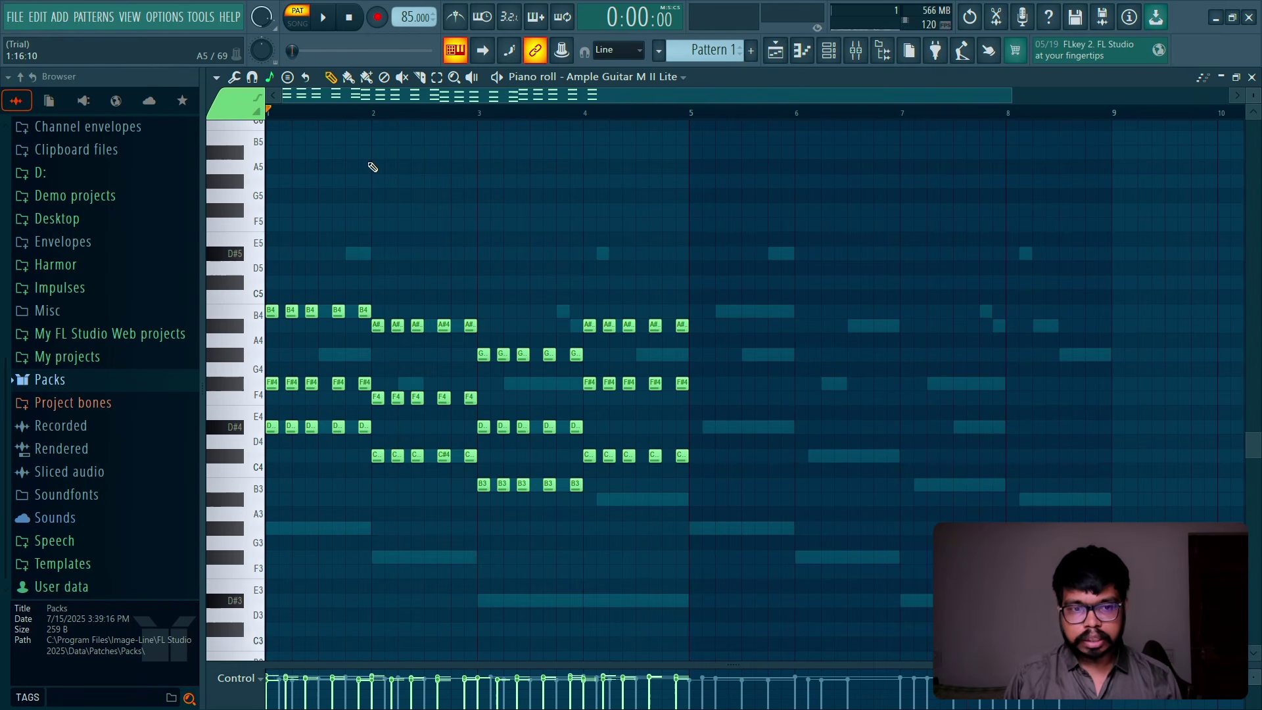
pyautogui.hotkey('ctrl', 'z')
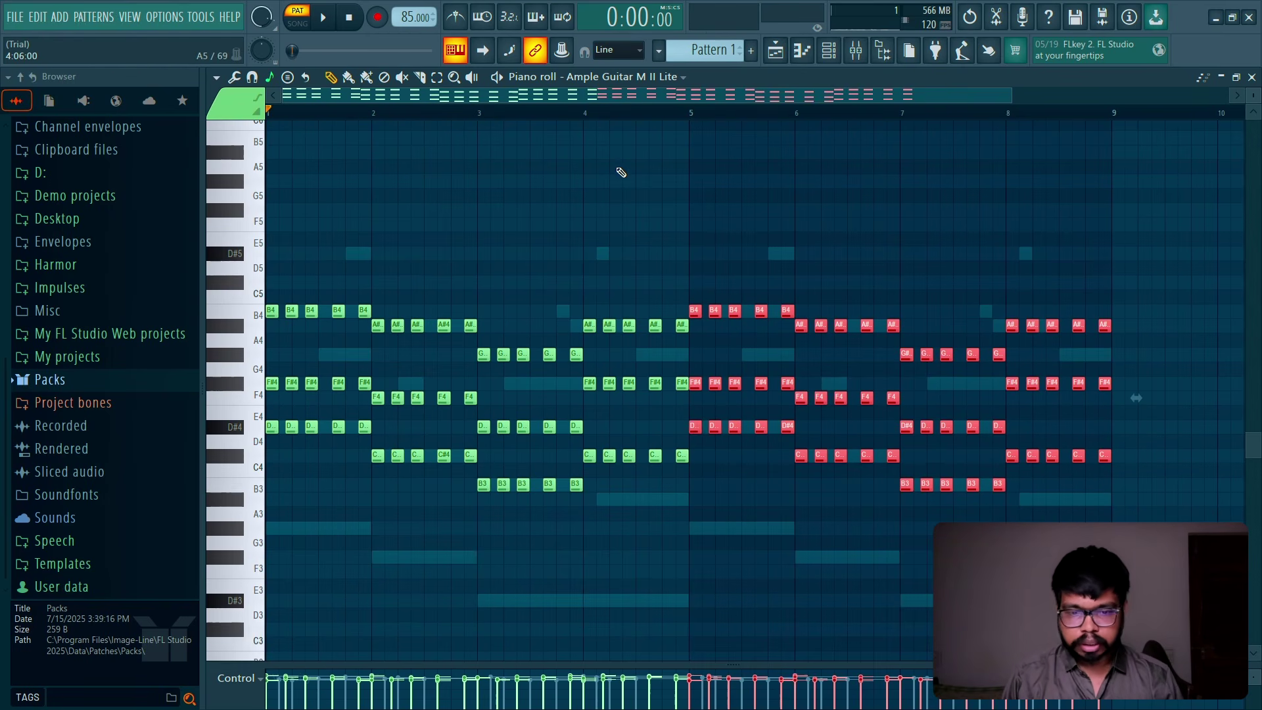
# Step: Preview a Strumizer effect on the guitar chords, discard it, and play the part without strumming
pyautogui.click(625, 183)
pyautogui.hotkey('alt', 's')
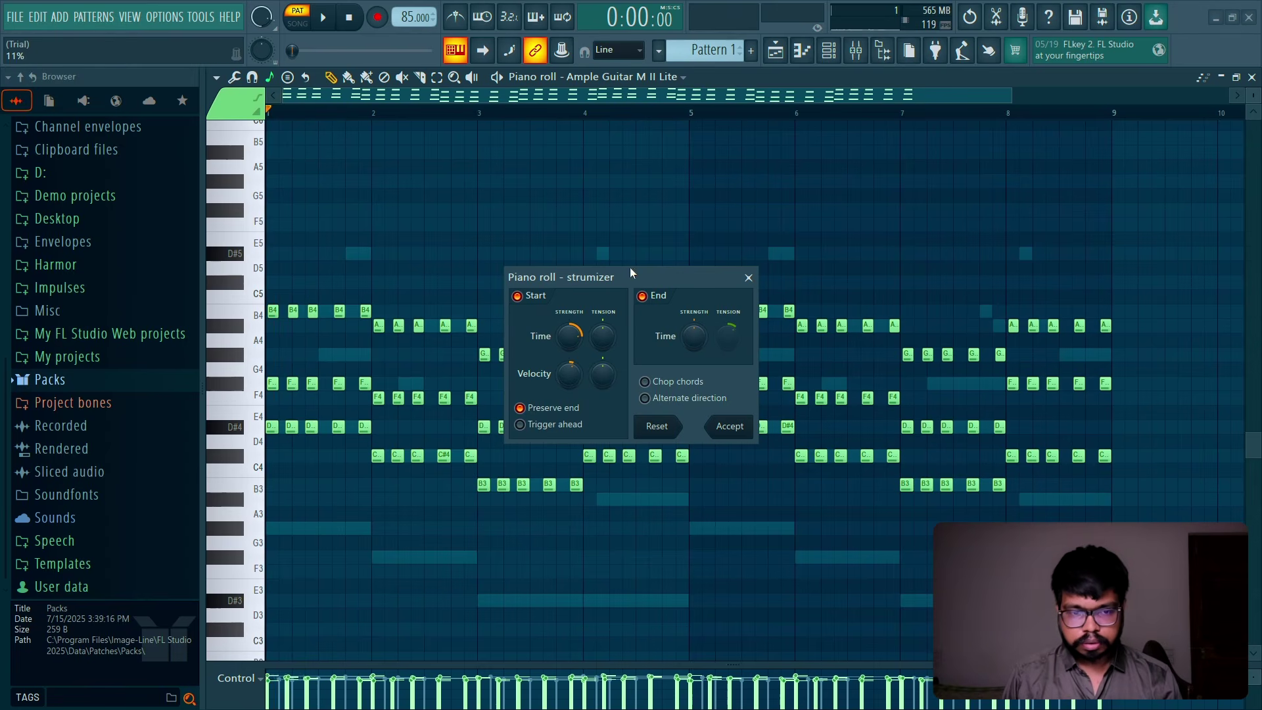
pyautogui.press('space')
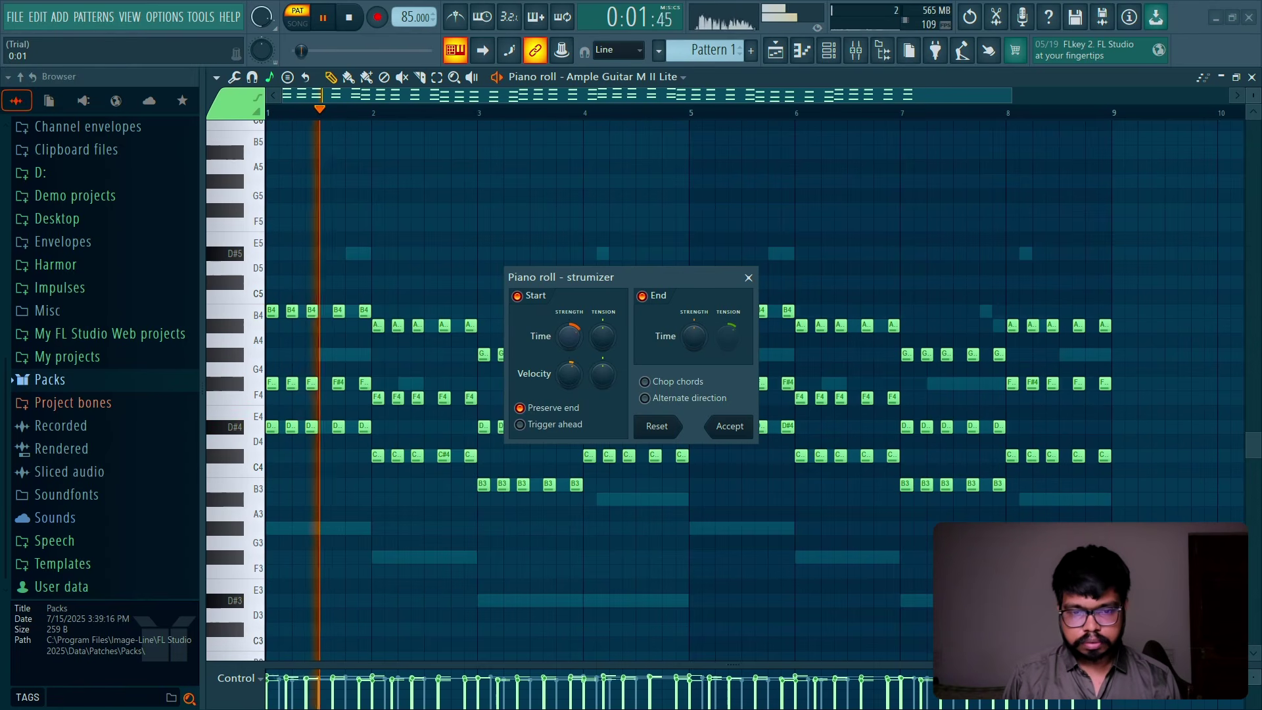
pyautogui.press('space')
pyautogui.click(748, 277)
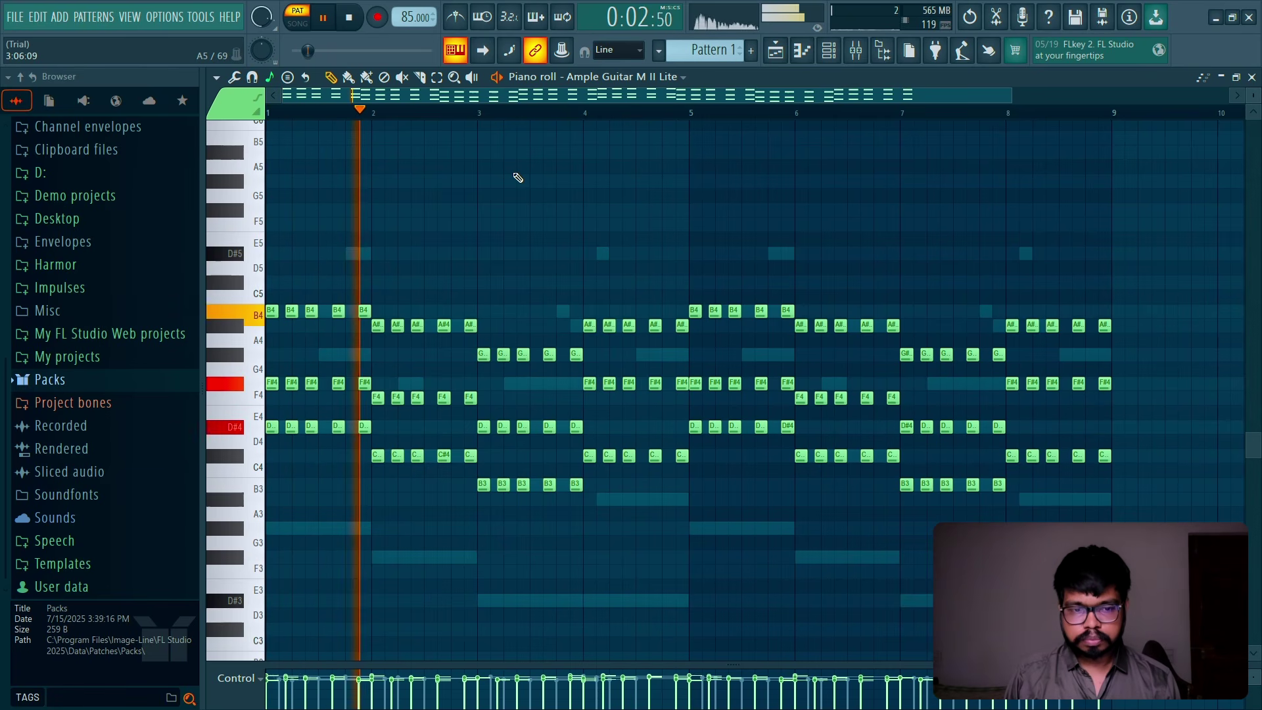
pyautogui.press('space')
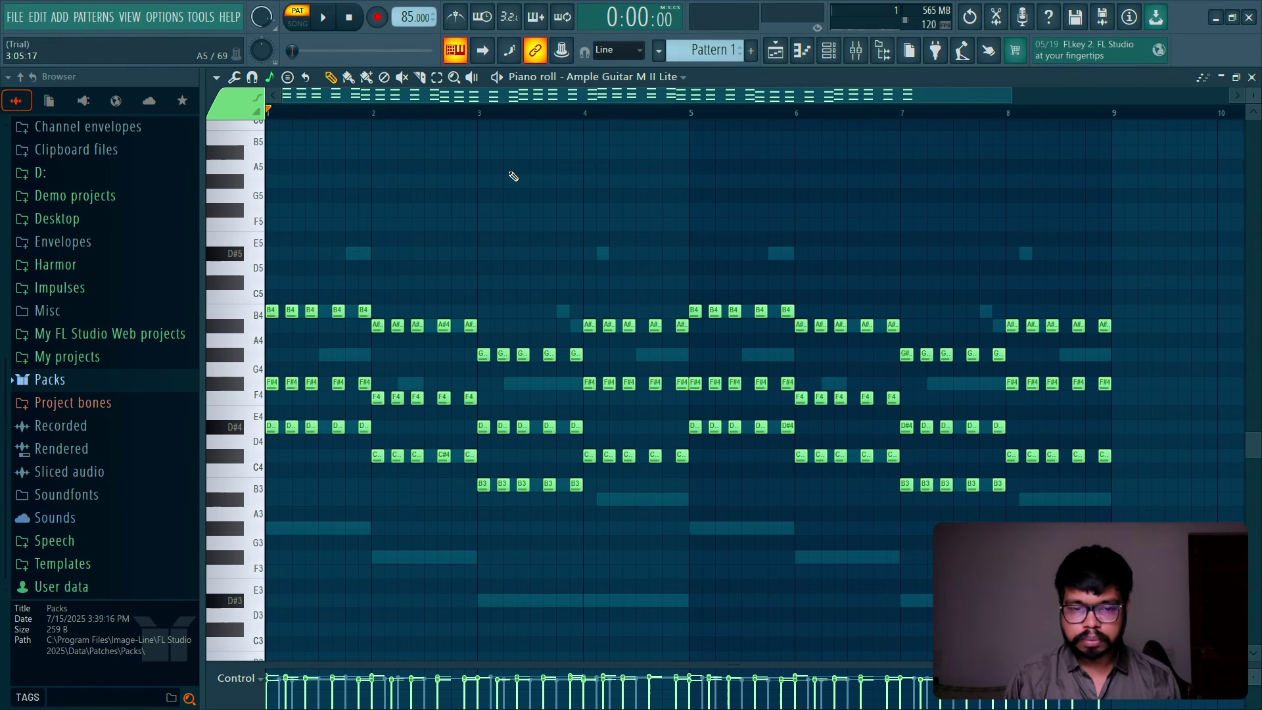
pyautogui.press('space')
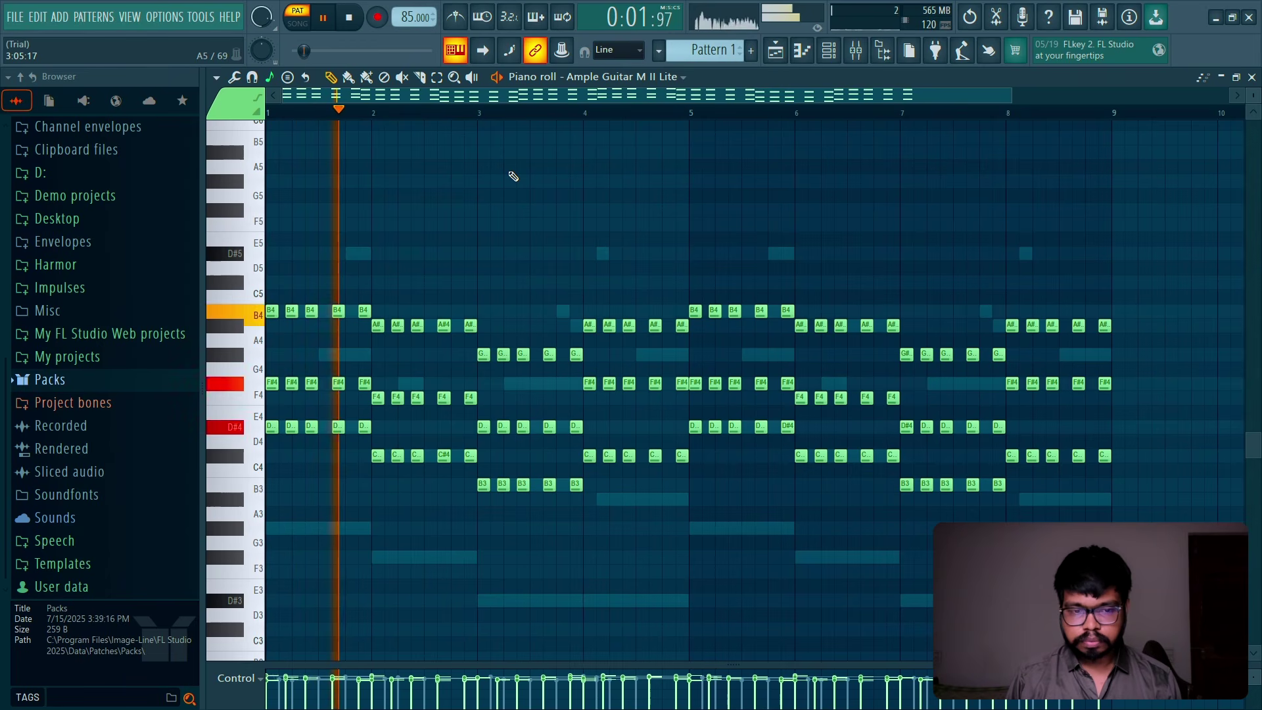
pyautogui.press('space')
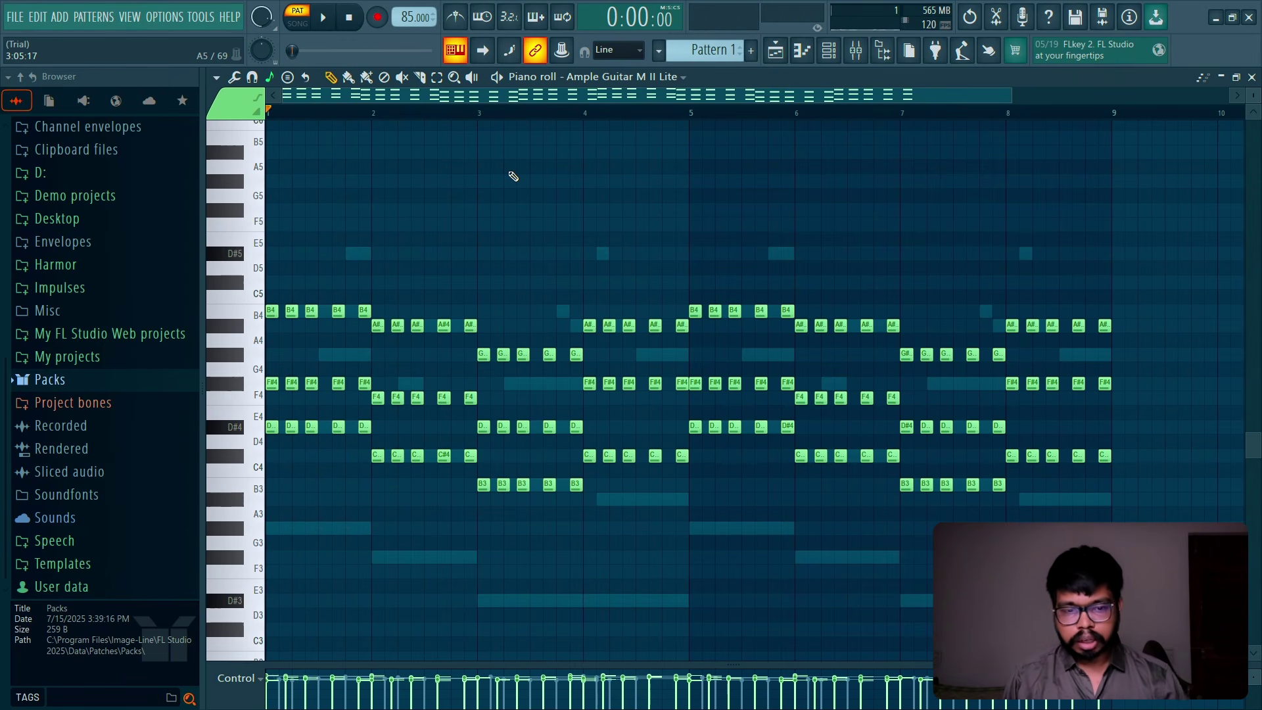
# Step: Strum all the guitar chords by staggering their note starts with the Strumizer, then listen and inspect bar 1
pyautogui.hotkey('alt', 's')
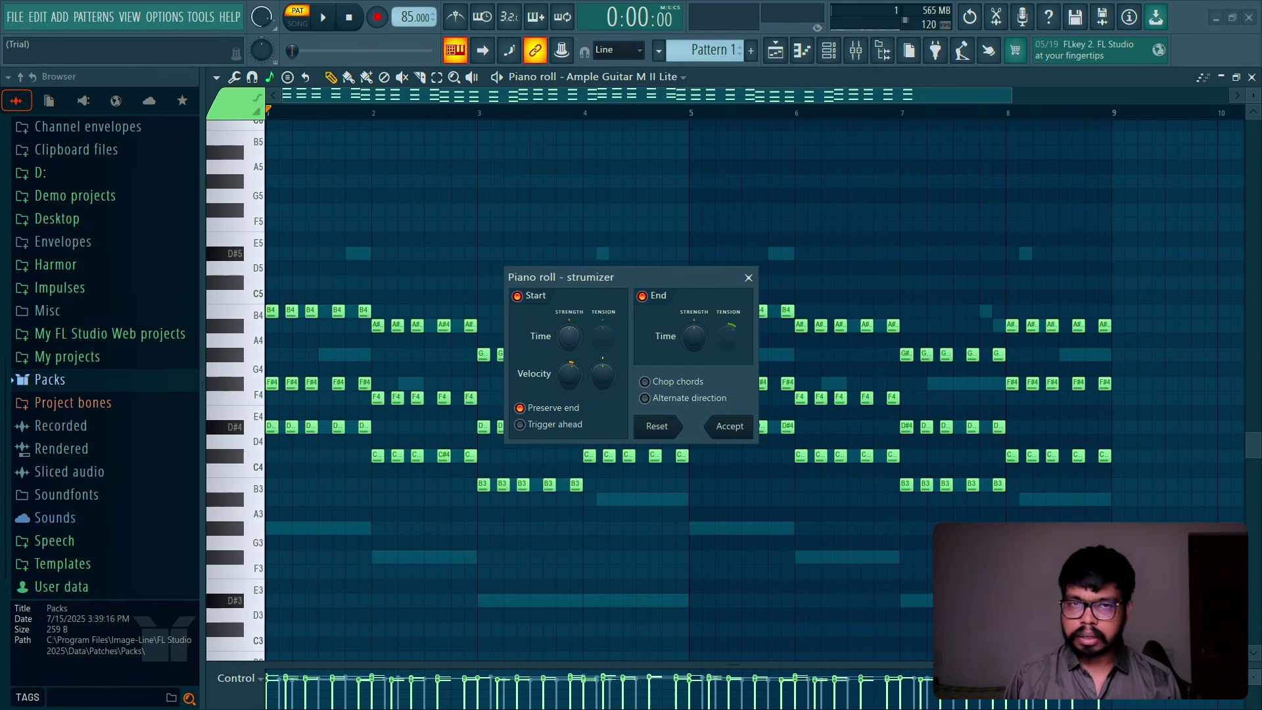
pyautogui.moveTo(569, 337); pyautogui.dragTo(569, 313)
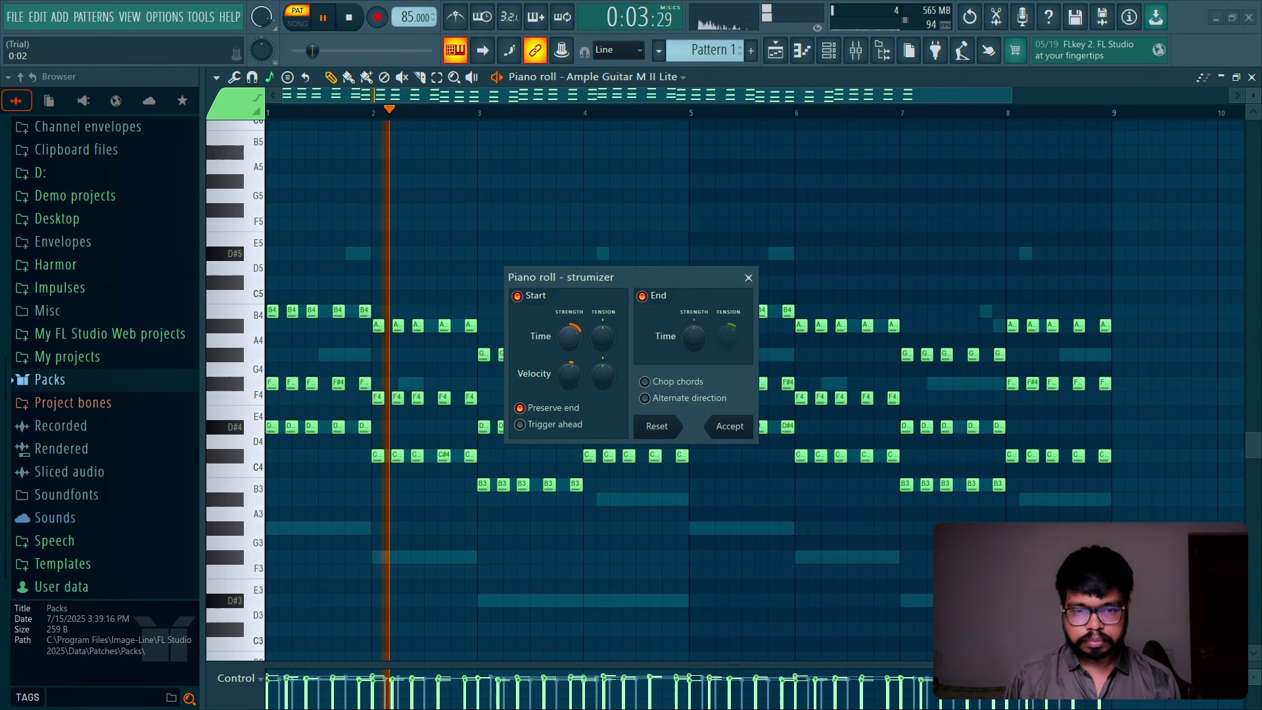
pyautogui.click(750, 429)
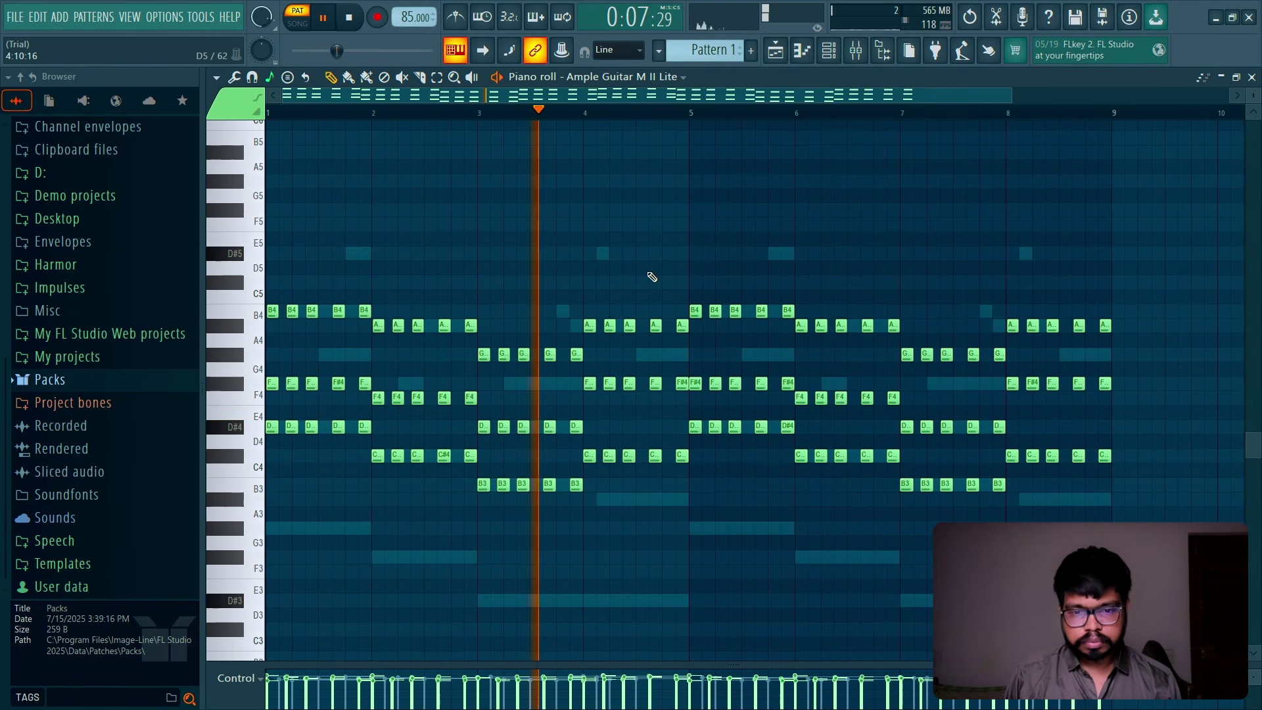
pyautogui.press('space')
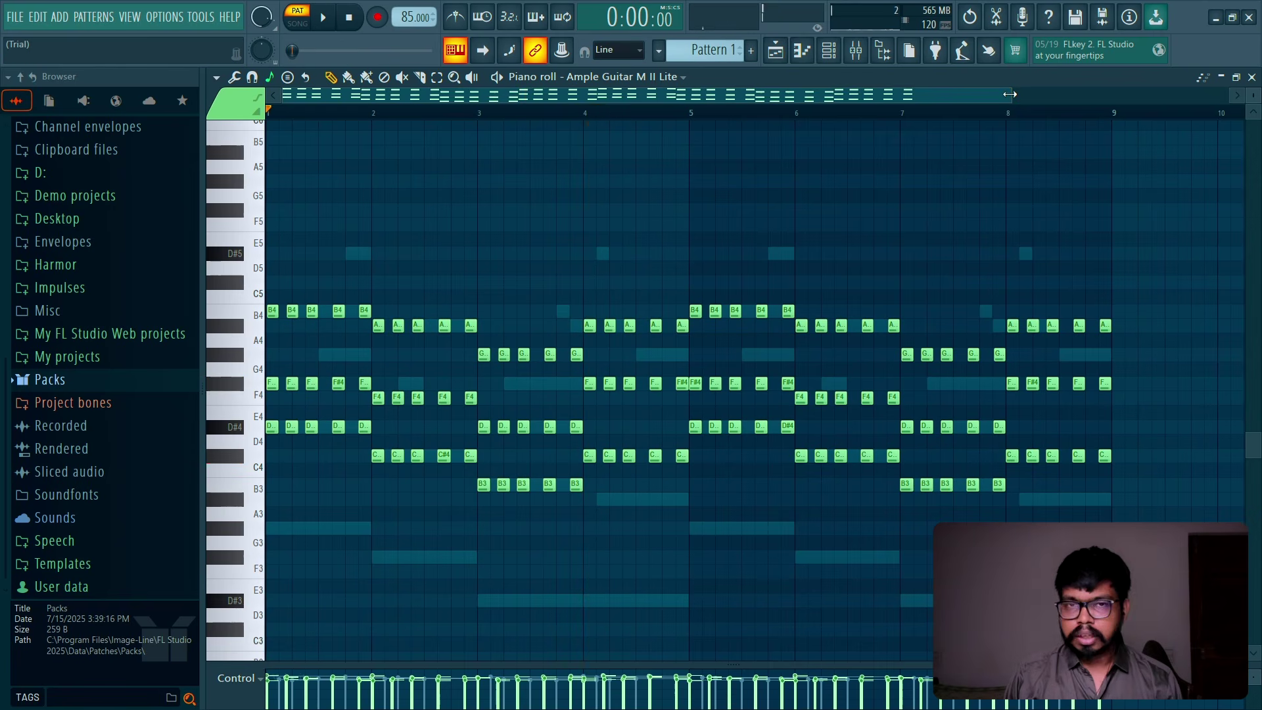
pyautogui.moveTo(1013, 92); pyautogui.dragTo(363, 113)
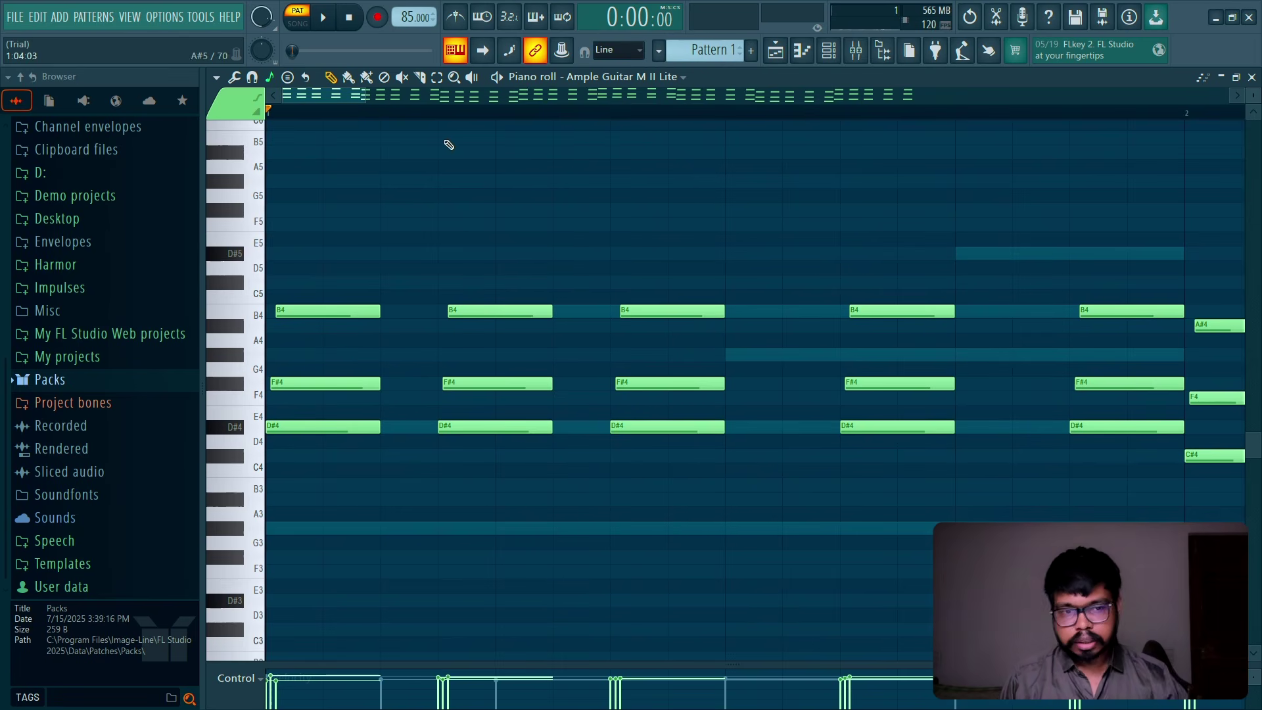
pyautogui.moveTo(367, 94); pyautogui.dragTo(1058, 95)
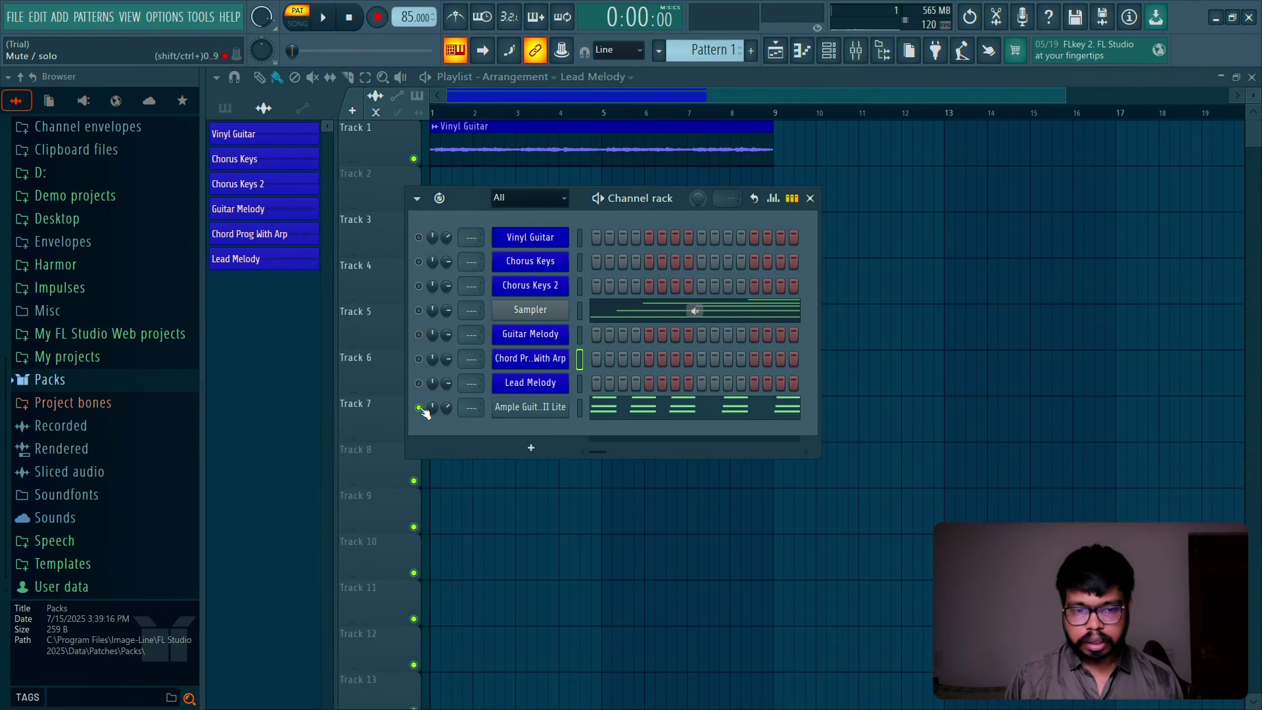
# Step: Play the guitar part, render it to audio, and place the rendered clip at bar 1 of Track 9
pyautogui.press('space')
pyautogui.click(856, 50)
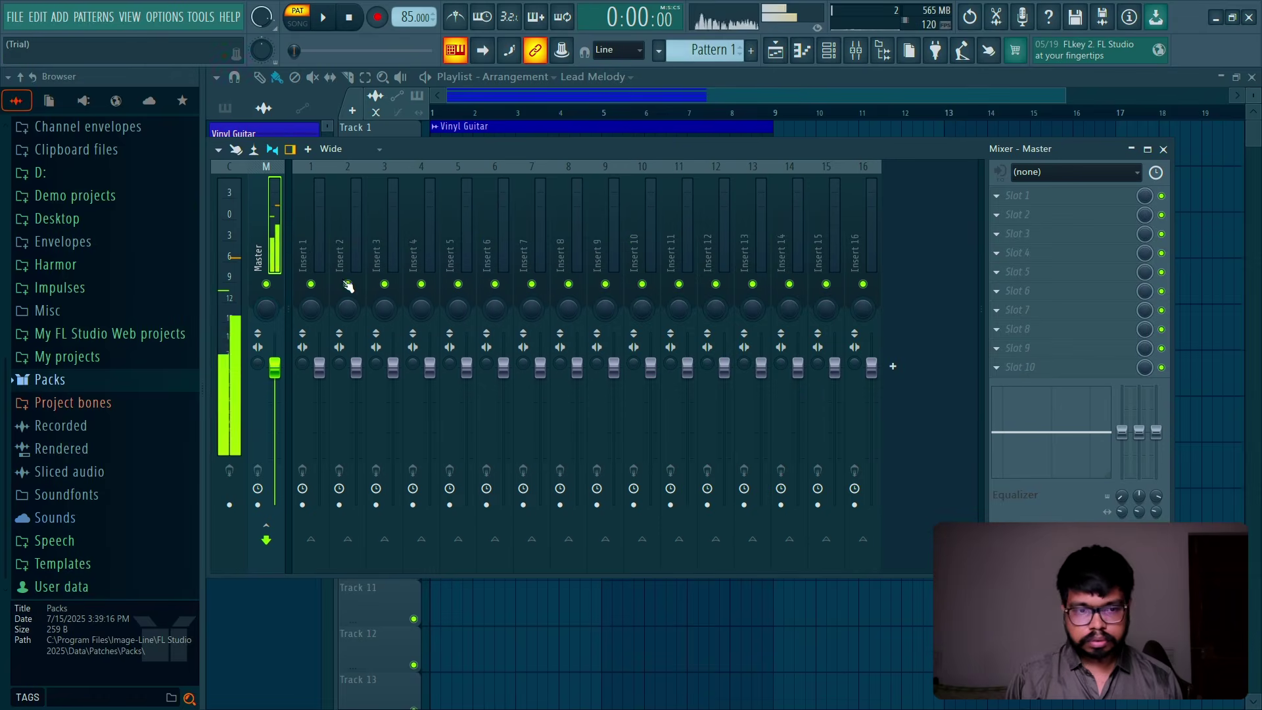
pyautogui.press('space')
pyautogui.hotkey('ctrl', 'alt', 'r')
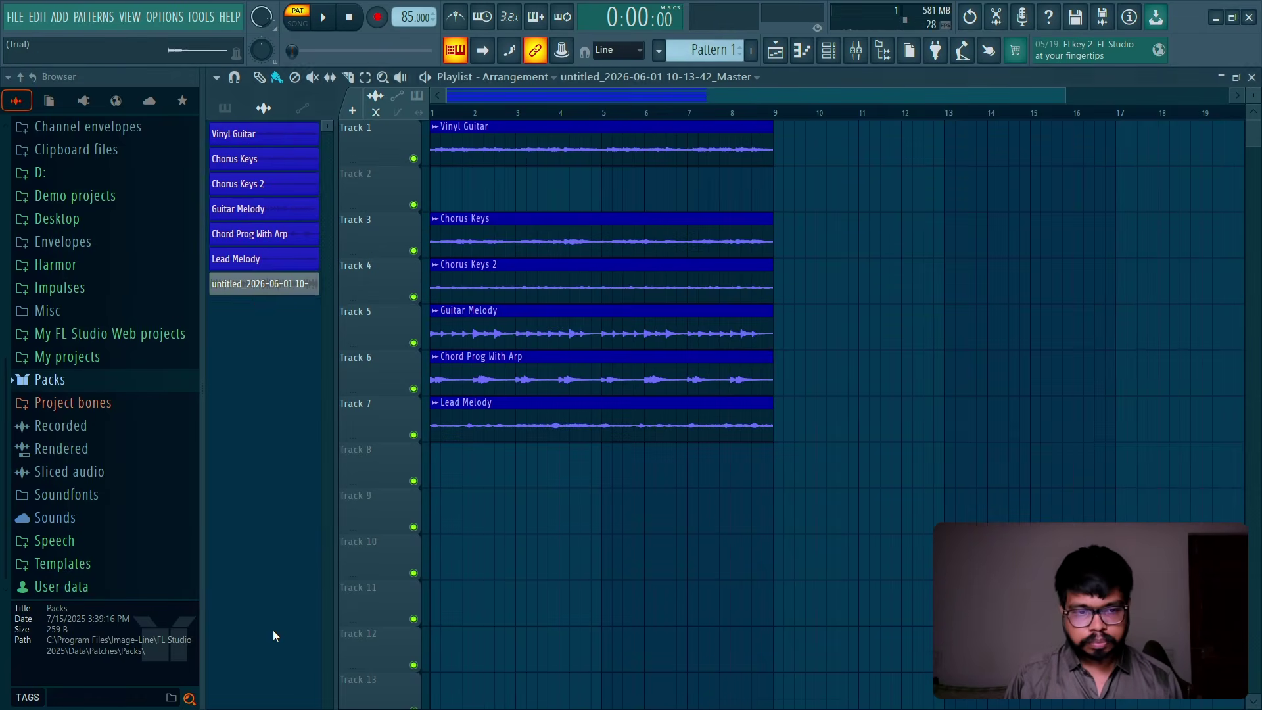
pyautogui.click(267, 284)
pyautogui.moveTo(464, 506); pyautogui.dragTo(438, 510)
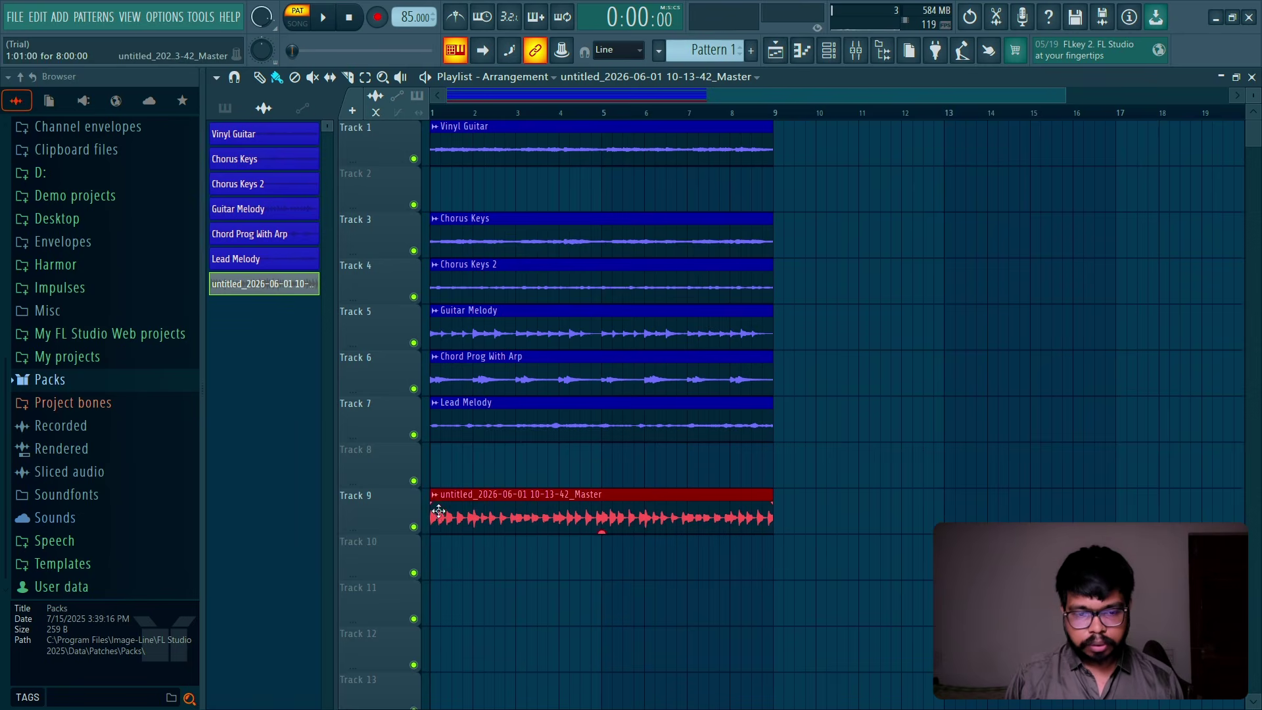
# Step: Name the rendered clip Guitar pluck and colour it magenta
pyautogui.rightClick(438, 511)
pyautogui.click(442, 507)
pyautogui.write('Guitar pluck')
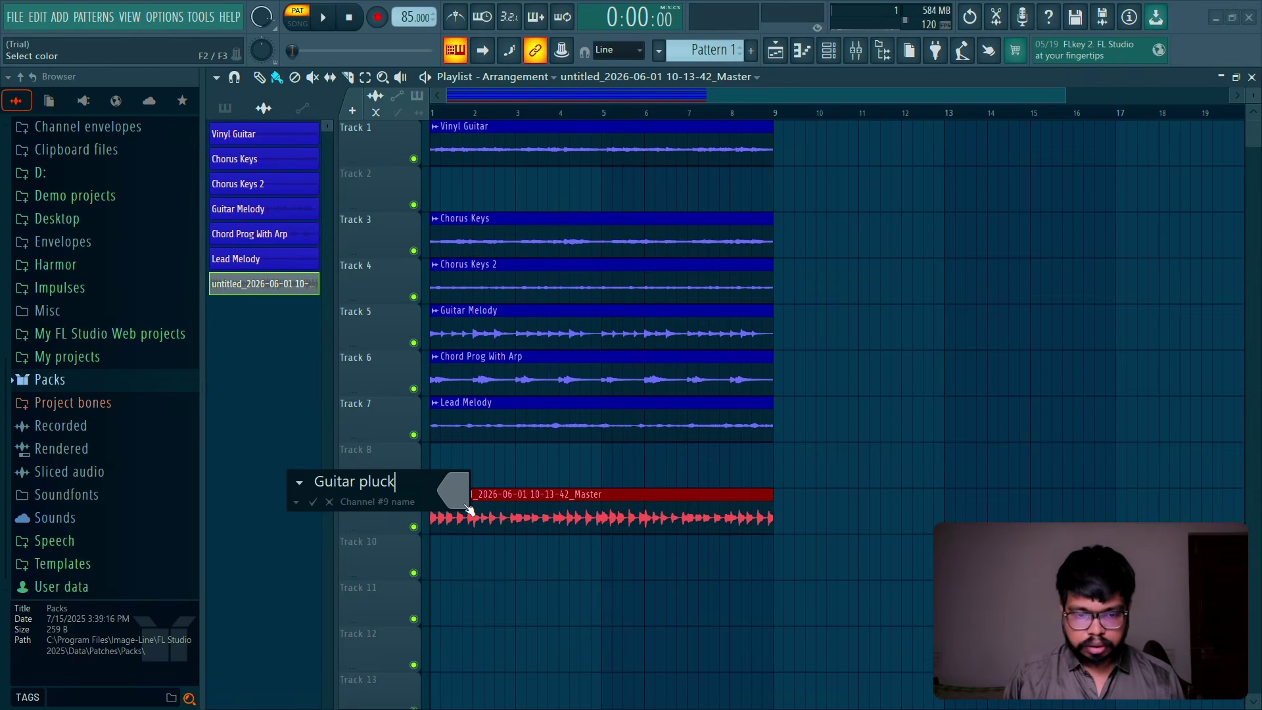
pyautogui.click(467, 506)
pyautogui.click(675, 460)
pyautogui.press('Return')
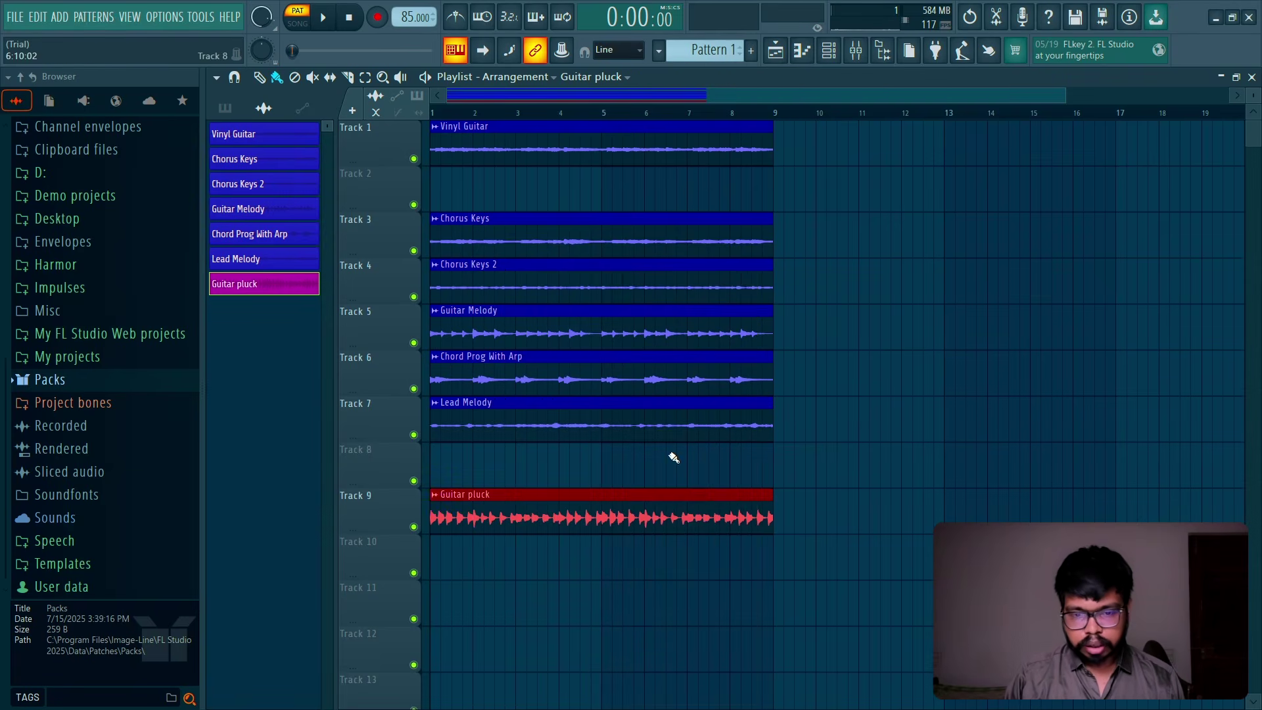
# Step: Delete the Ample Guitar M II Lite channel, keeping the rendered Guitar pluck channel
pyautogui.click(857, 58)
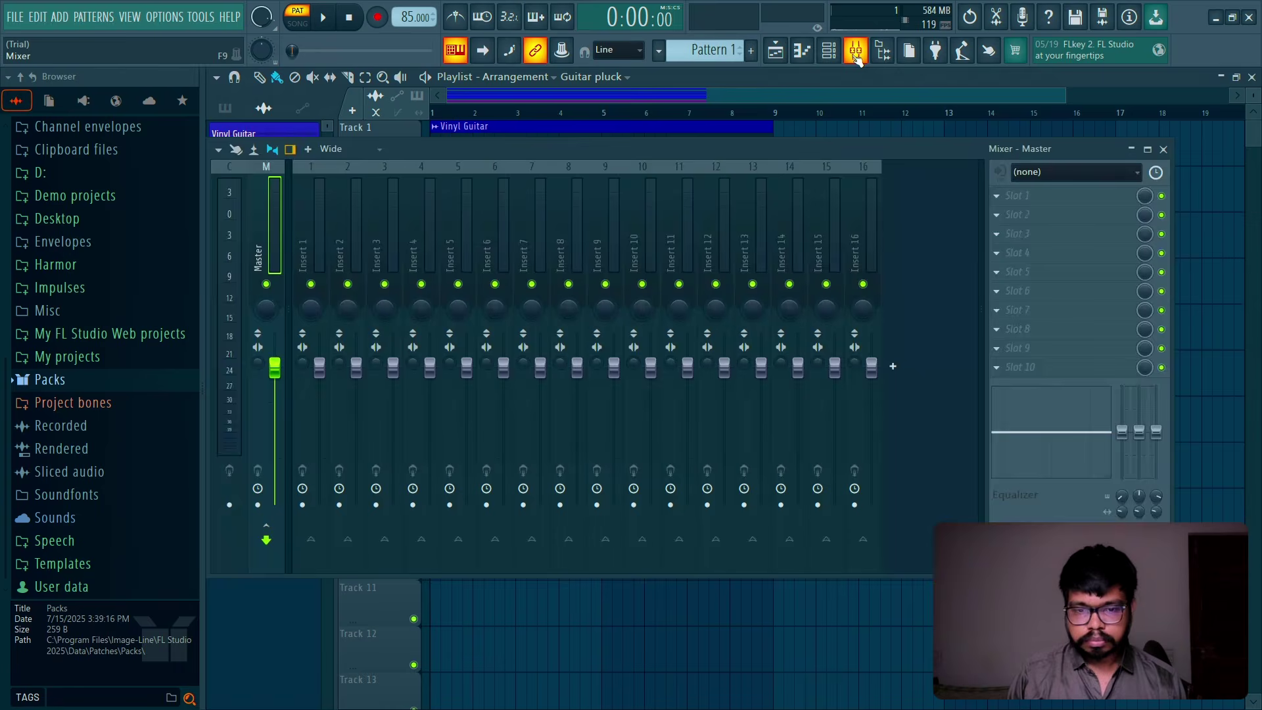
pyautogui.click(857, 58)
pyautogui.click(829, 52)
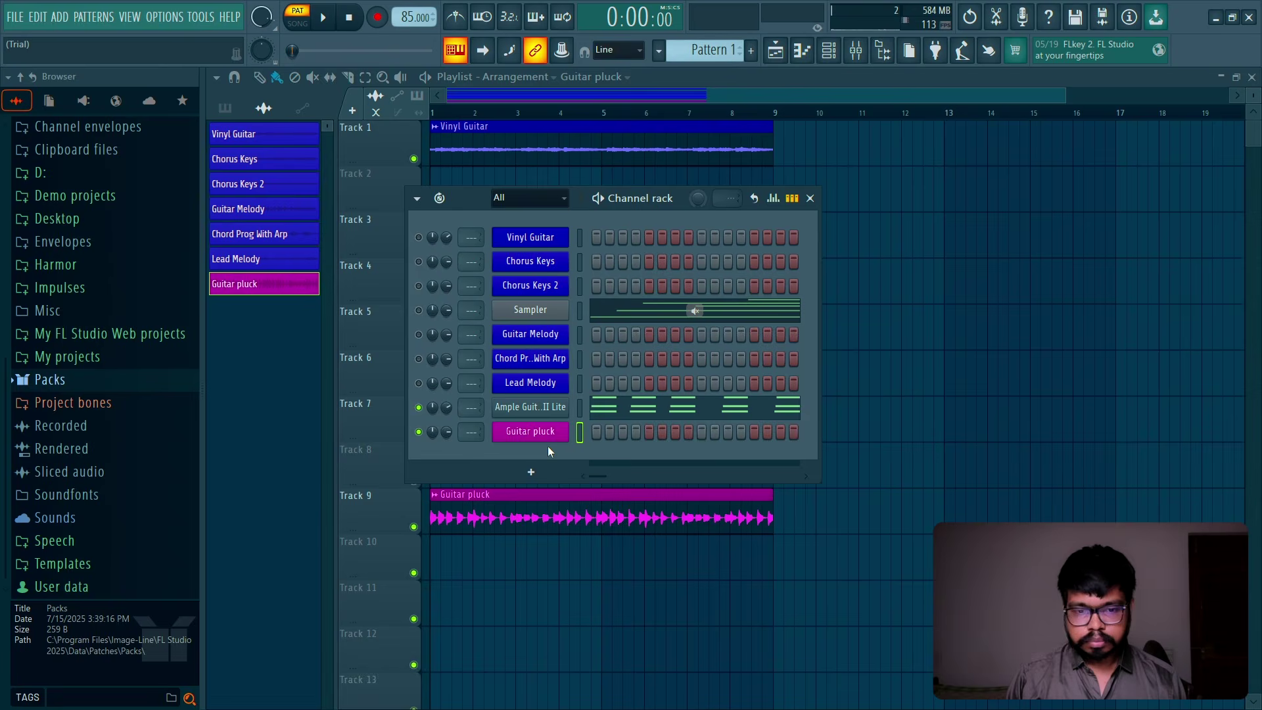
pyautogui.rightClick(539, 408)
pyautogui.click(602, 594)
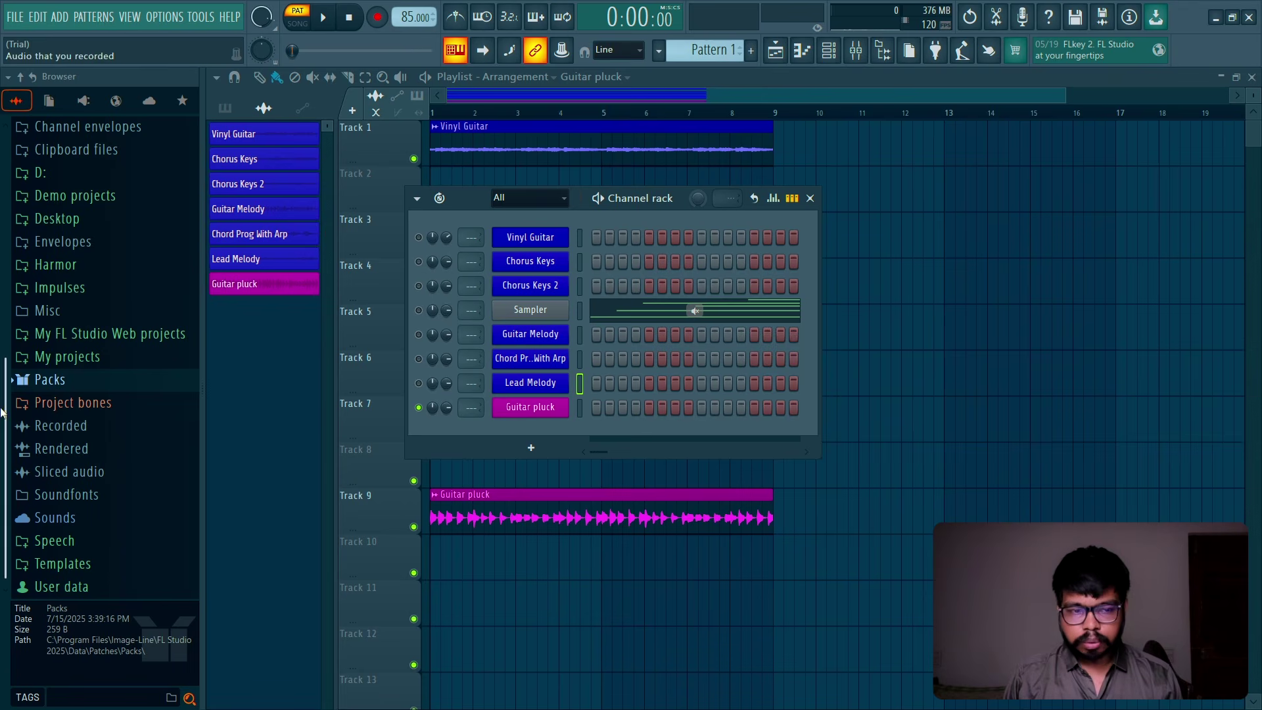
# Step: Browse the Guitar instrument presets in Packs, auditioning Classical Acoustic, Jazz, Picked Humb and Pignose
pyautogui.click(124, 387)
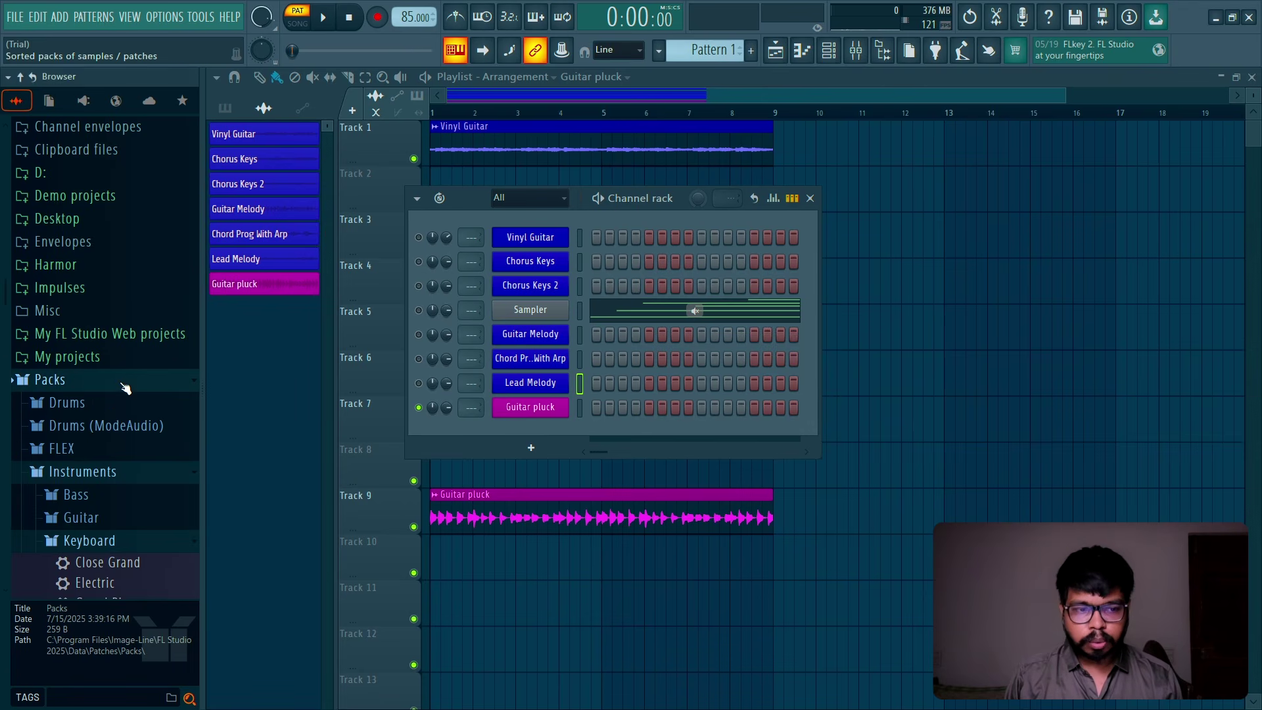
pyautogui.click(136, 543)
pyautogui.click(138, 516)
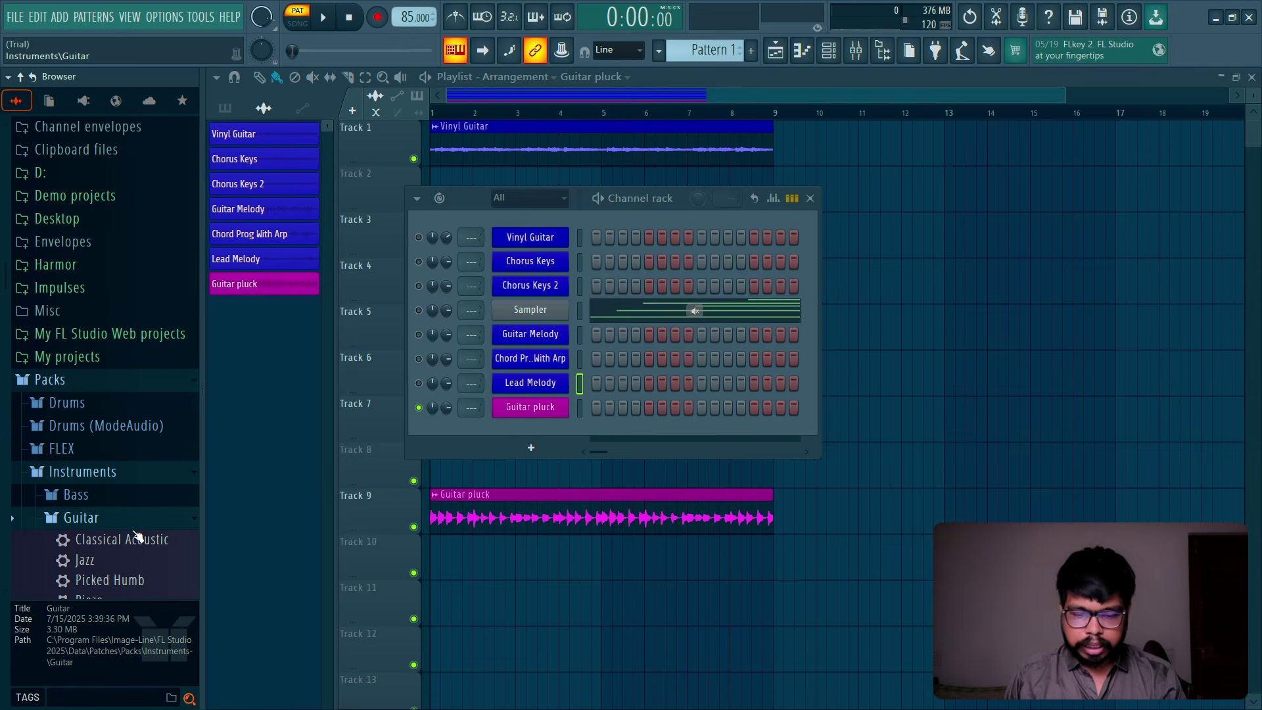
pyautogui.click(136, 537)
pyautogui.click(92, 560)
pyautogui.click(110, 580)
pyautogui.scroll(-3, 168, 451)
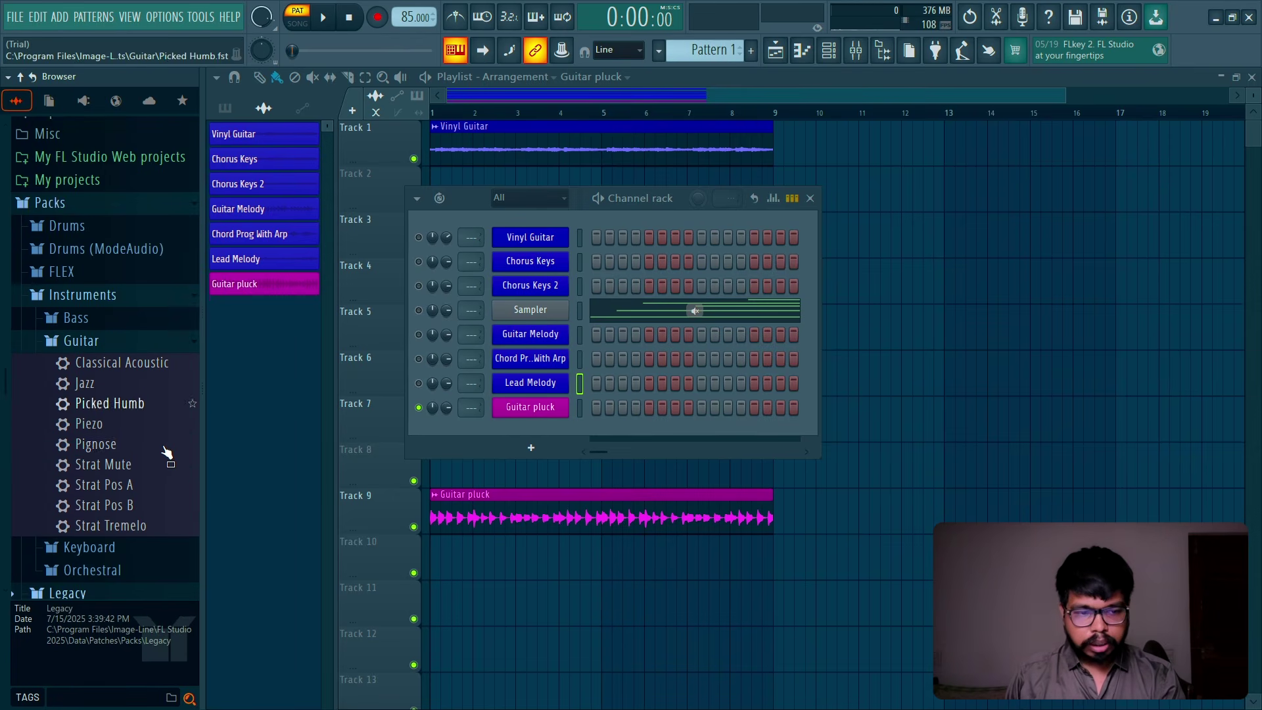
pyautogui.click(137, 438)
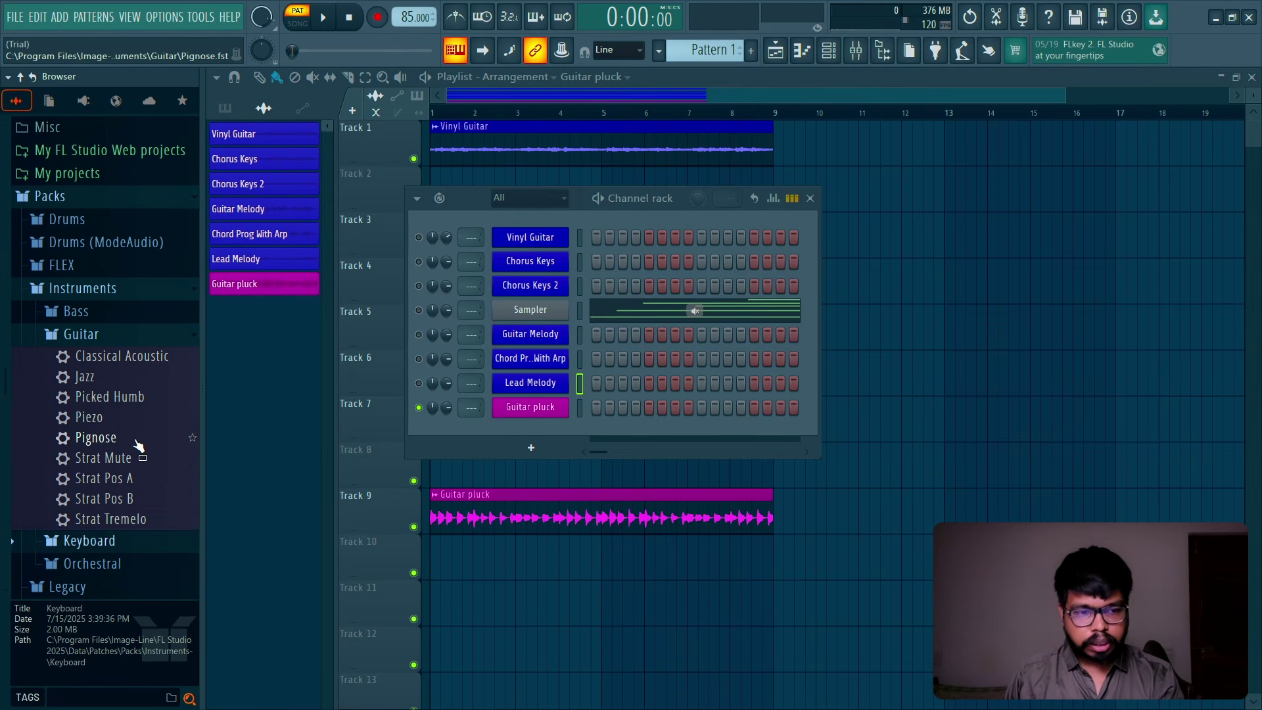
pyautogui.click(149, 397)
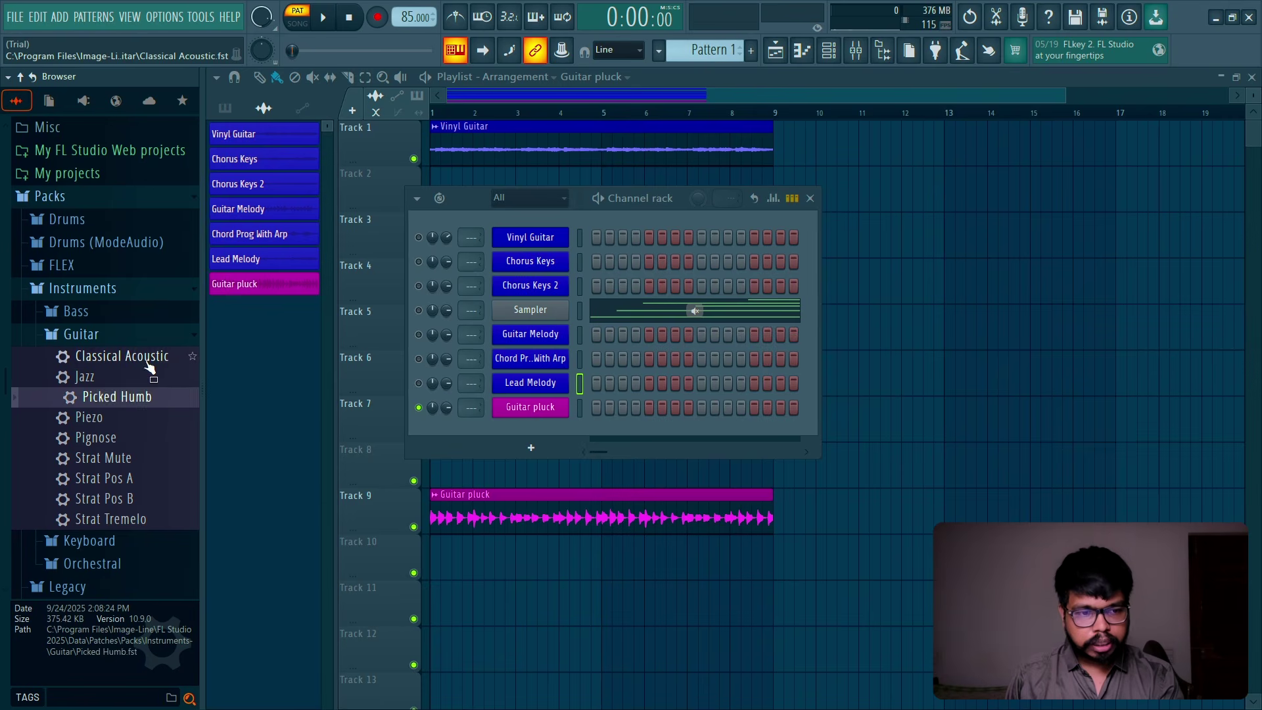
pyautogui.click(152, 358)
pyautogui.click(150, 356)
pyautogui.click(151, 361)
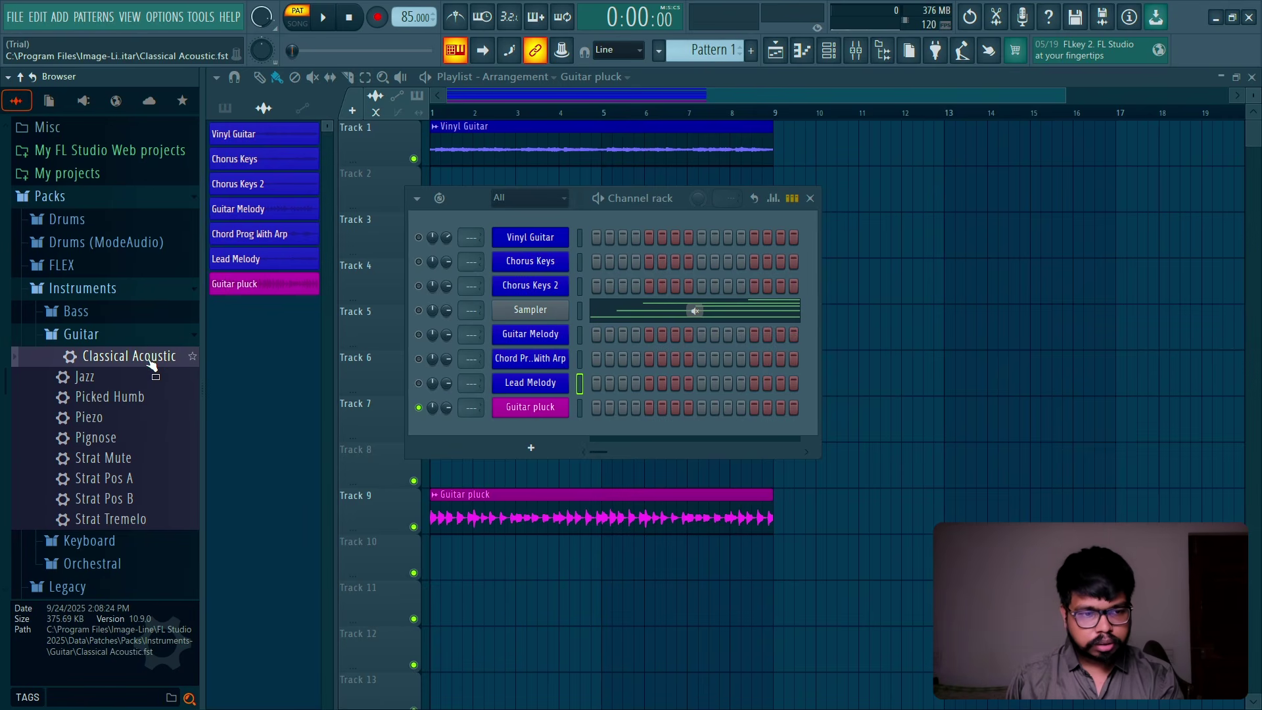
# Step: Add the Ibanez preset from the Bass instruments as a new channel and audition its sound in the piano roll
pyautogui.click(144, 336)
pyautogui.click(141, 313)
pyautogui.moveTo(140, 374); pyautogui.dragTo(535, 431)
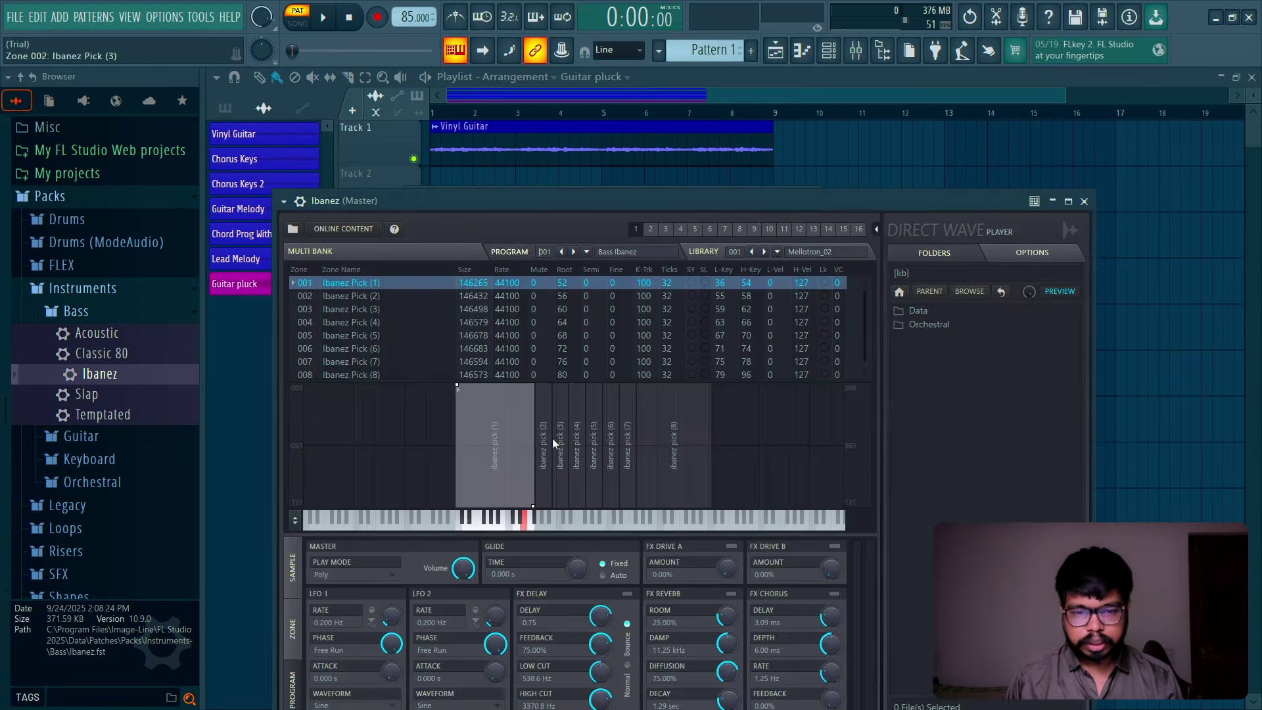
pyautogui.click(1086, 199)
pyautogui.rightClick(494, 422)
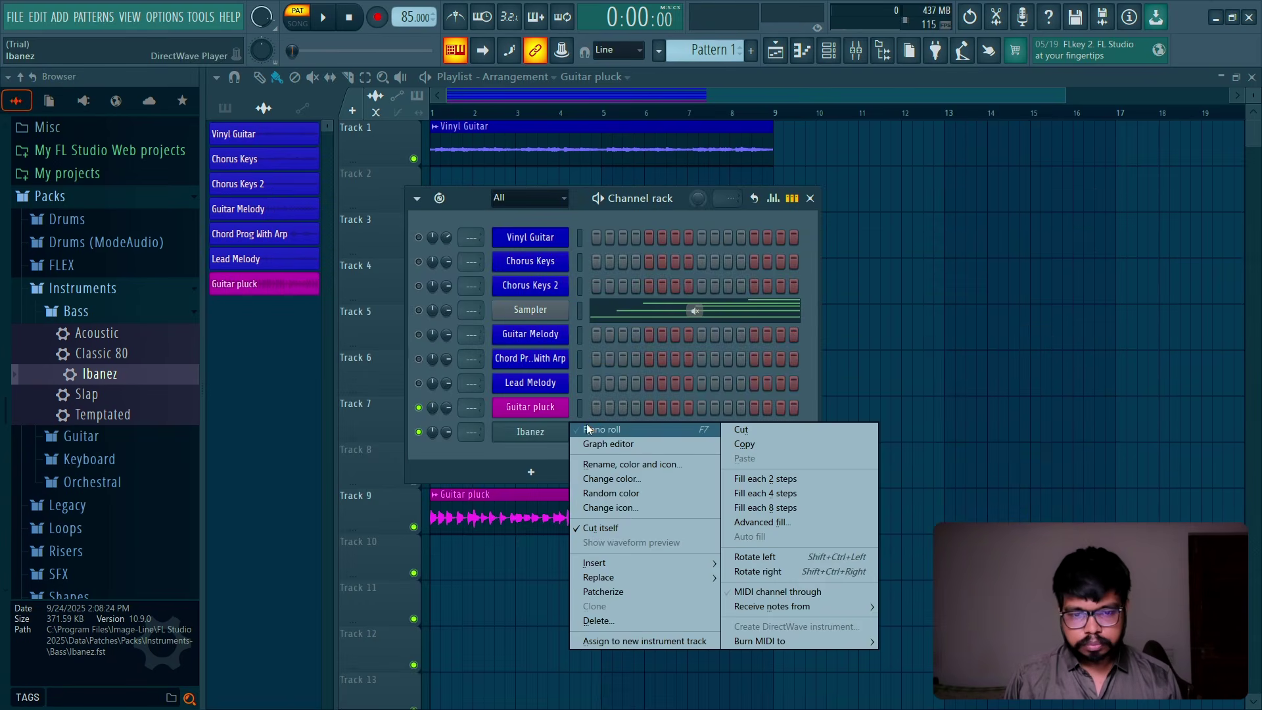
pyautogui.click(510, 427)
pyautogui.click(255, 336)
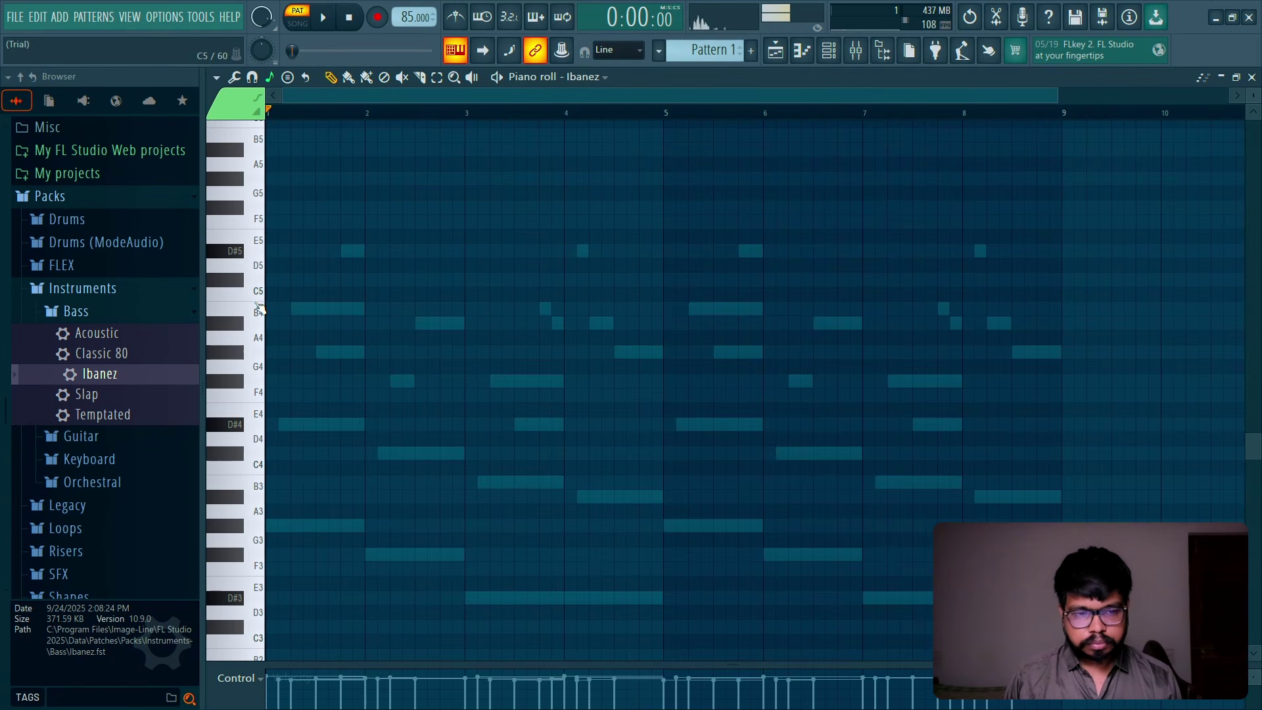
pyautogui.click(247, 361)
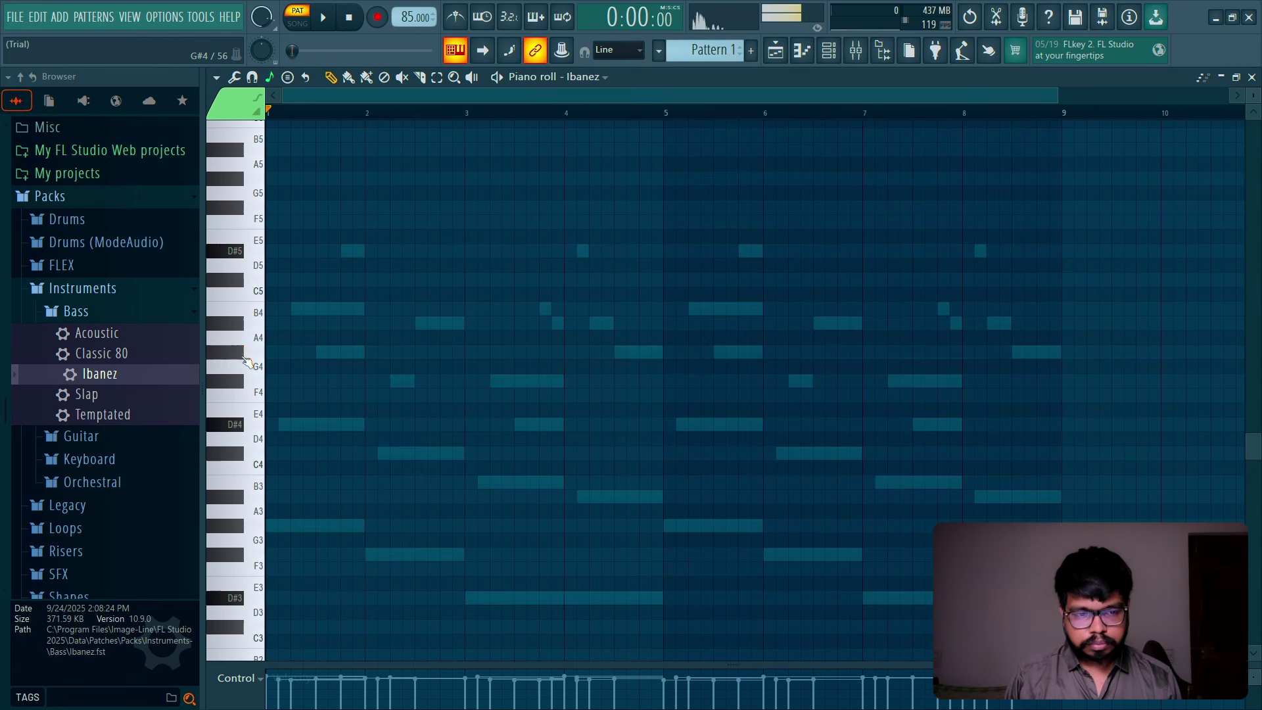
# Step: Fill bars 1 to 4 of the Ibanez part with repeated eighth-note D#4 notes
pyautogui.click(271, 424)
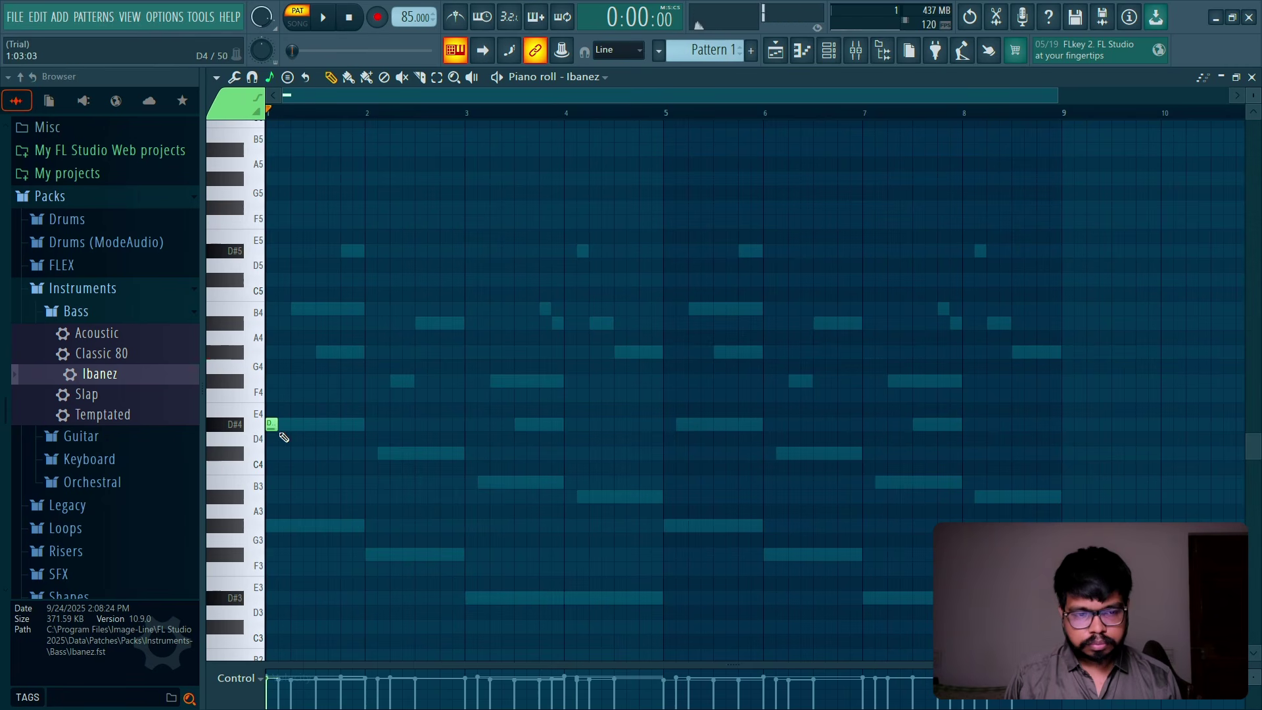
pyautogui.hotkey('ctrl', 'b')
pyautogui.hotkey('ctrl', 'b')
pyautogui.hotkey('ctrl', 'b')
pyautogui.hotkey('ctrl', 'b')
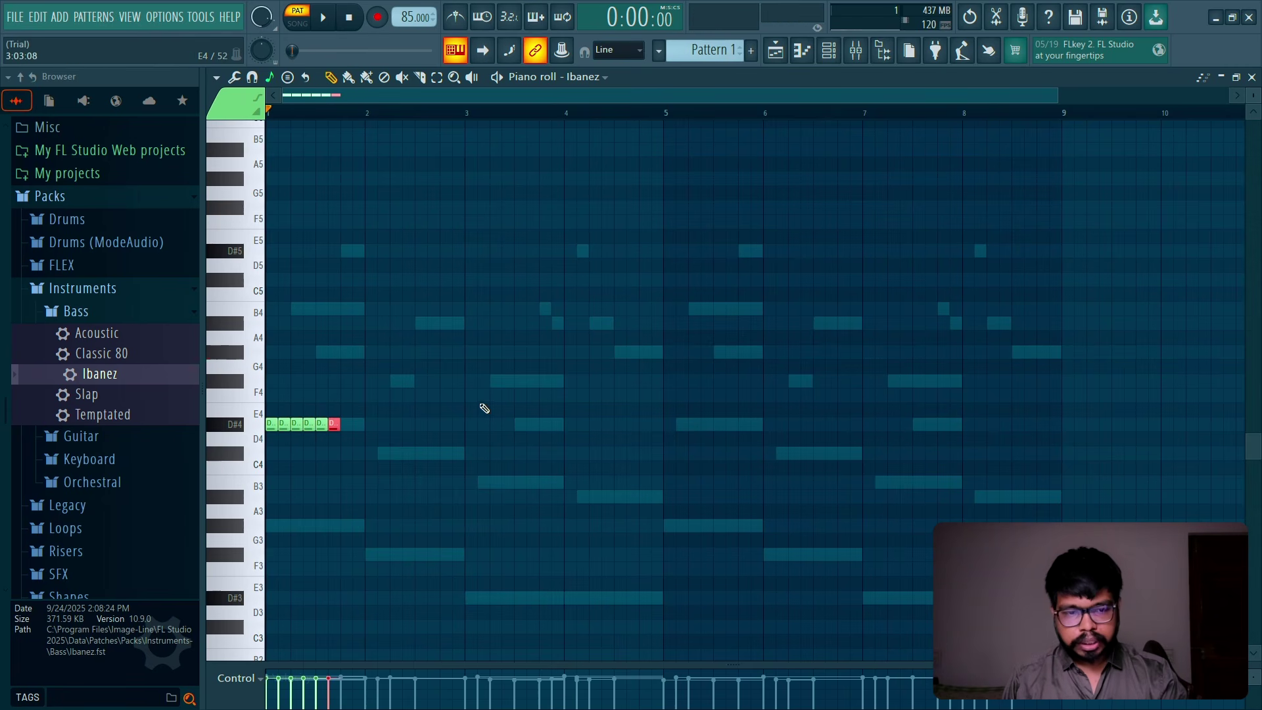
pyautogui.hotkey('ctrl', 'b')
pyautogui.hotkey('ctrl', 'b')
pyautogui.hotkey('ctrl', 'b')
pyautogui.hotkey('ctrl', 'b')
pyautogui.hotkey('ctrl', 'b')
pyautogui.hotkey('ctrl', 'b')
pyautogui.hotkey('ctrl', 'b')
pyautogui.hotkey('ctrl', 'b')
pyautogui.hotkey('ctrl', 'b')
pyautogui.hotkey('ctrl', 'b')
pyautogui.hotkey('ctrl', 'b')
pyautogui.hotkey('ctrl', 'b')
pyautogui.hotkey('ctrl', 'b')
pyautogui.hotkey('ctrl', 'b')
pyautogui.hotkey('ctrl', 'b')
pyautogui.hotkey('ctrl', 'b')
pyautogui.hotkey('ctrl', 'b')
pyautogui.hotkey('ctrl', 'b')
pyautogui.hotkey('ctrl', 'b')
pyautogui.hotkey('ctrl', 'b')
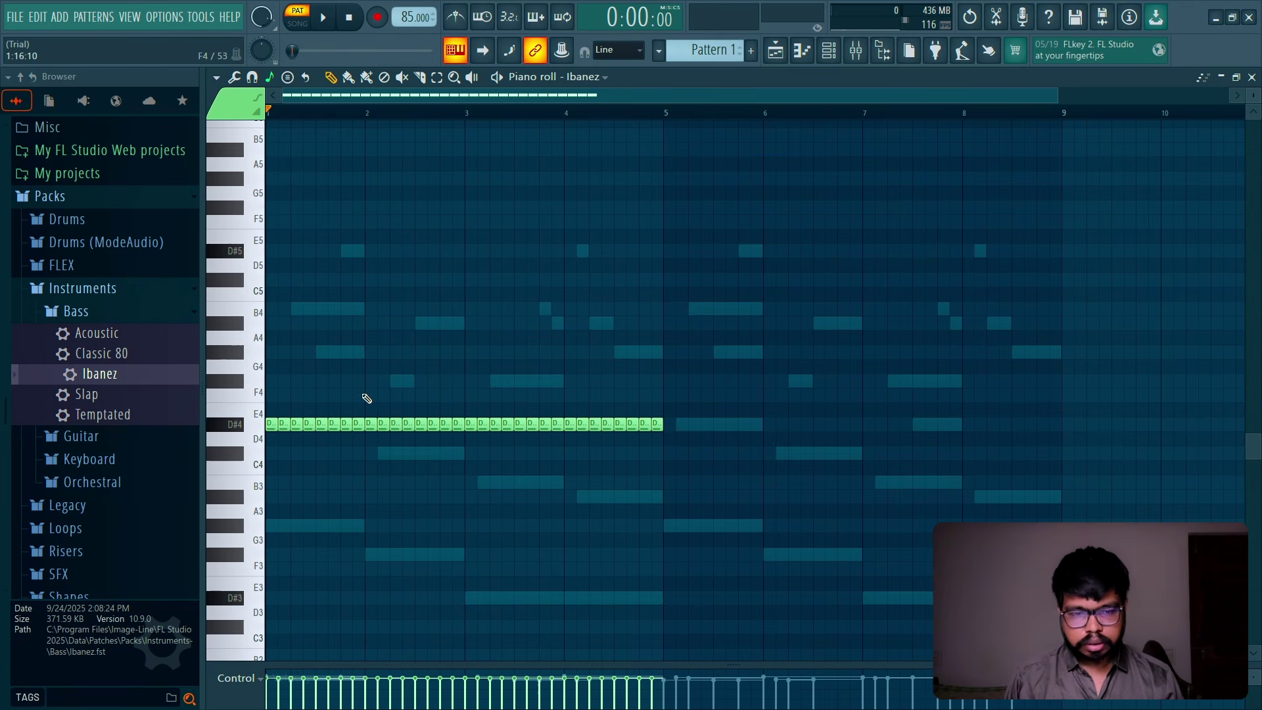
# Step: Transpose all the repeated Ibanez bass notes down to G#3
pyautogui.hotkey('shift', 'Down')
pyautogui.press('Up')
pyautogui.press('Up')
pyautogui.press('Up')
pyautogui.press('Up')
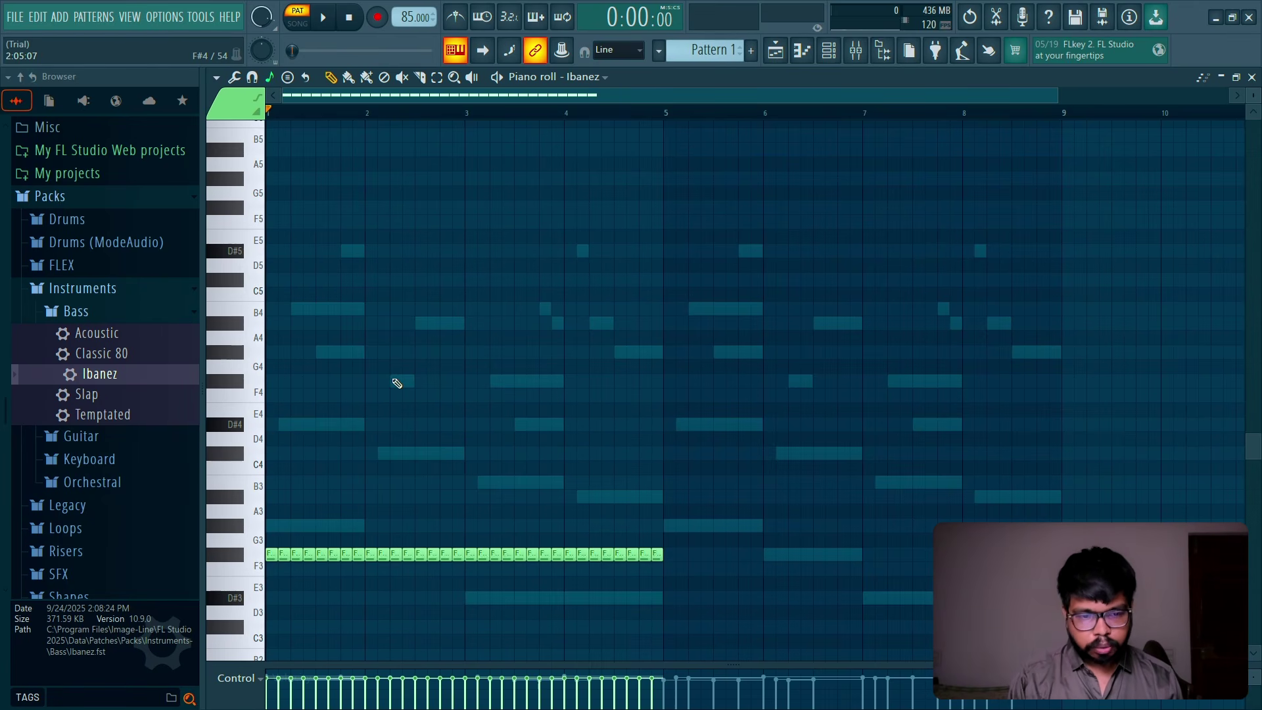
pyautogui.scroll(-4, 511, 290)
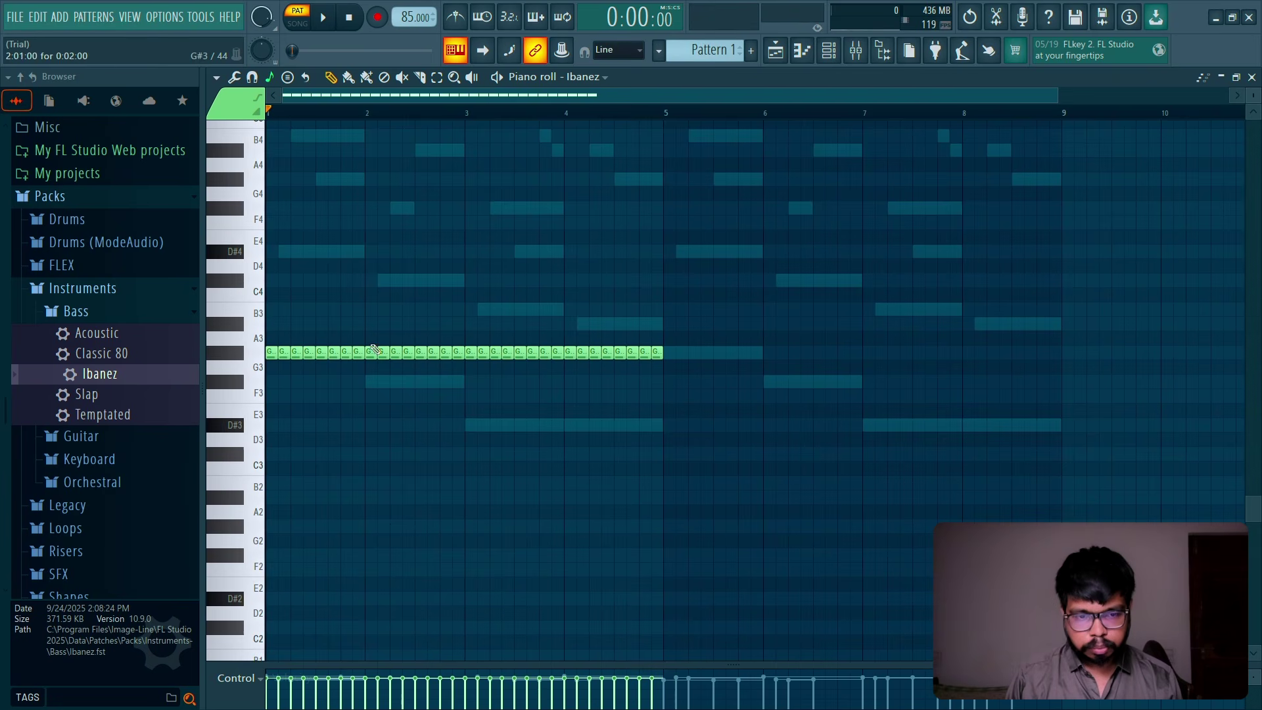
# Step: Lower the bass notes in bar 2 to F#3 and those in bars 3 and 4 to D#3
pyautogui.moveTo(373, 348); pyautogui.dragTo(451, 361)
pyautogui.press('Down')
pyautogui.press('Down')
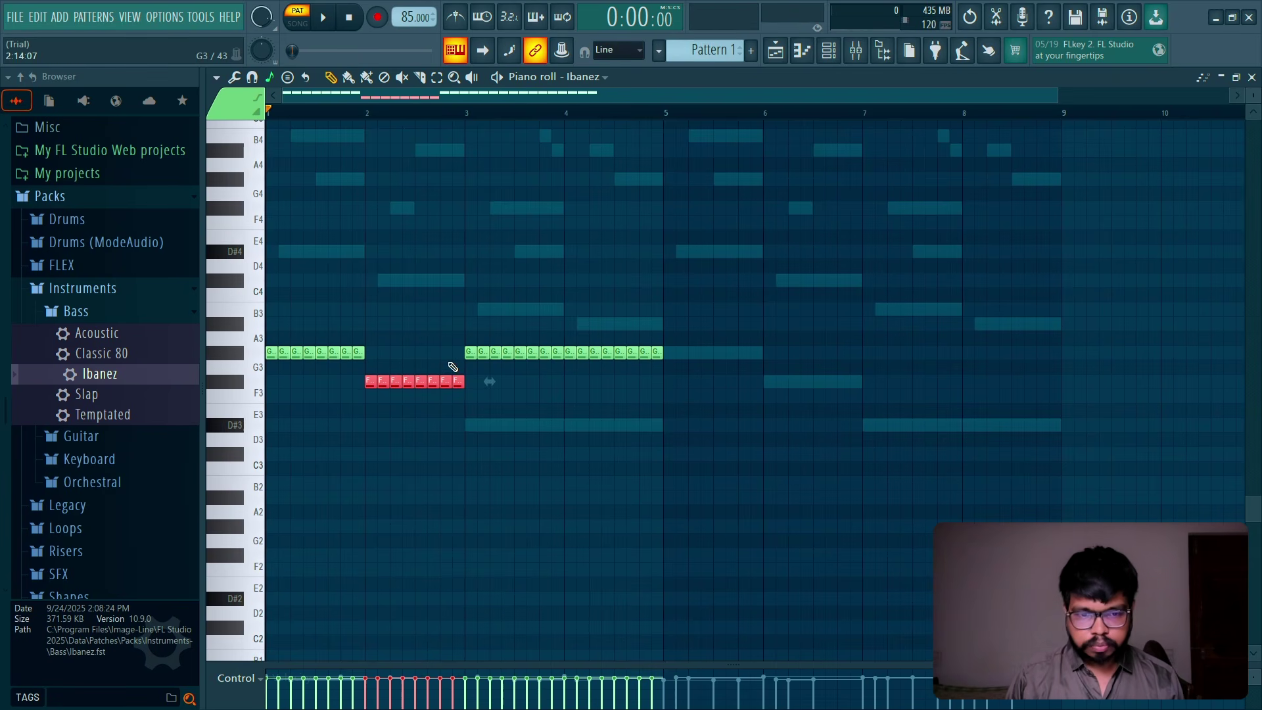
pyautogui.moveTo(465, 318); pyautogui.dragTo(666, 385)
pyautogui.press('Down')
pyautogui.press('Down')
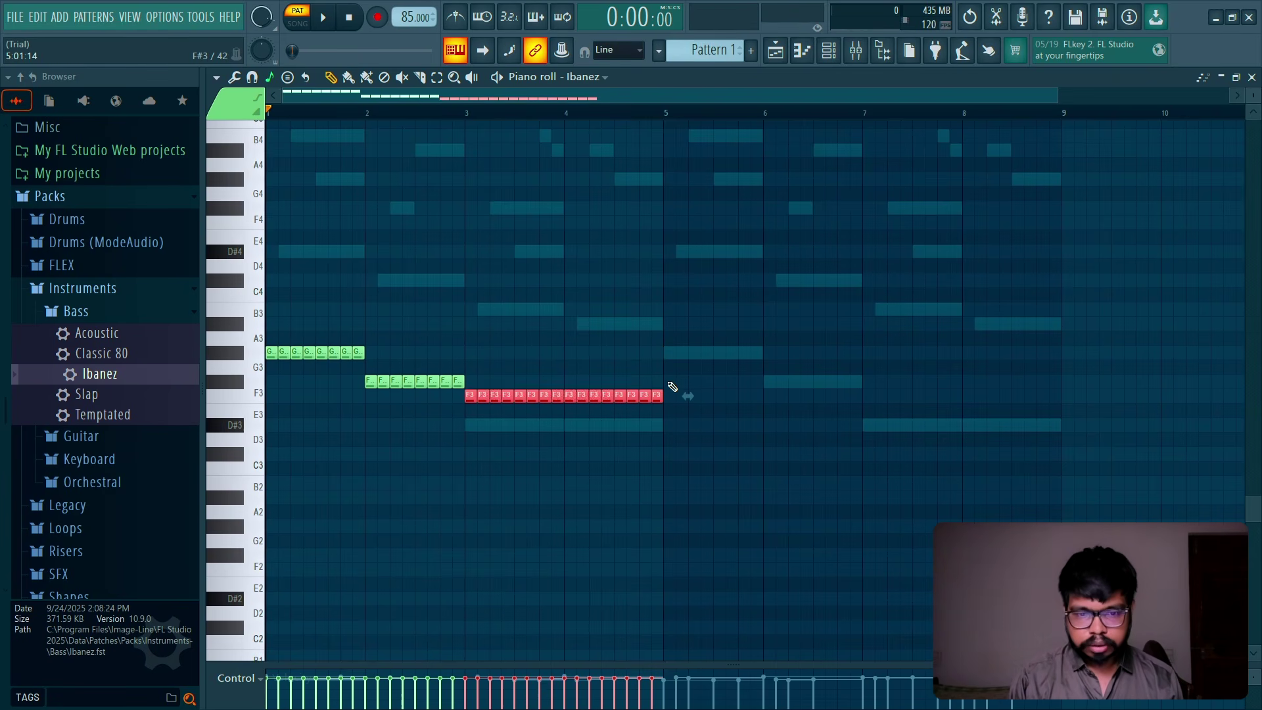
pyautogui.press('Down')
pyautogui.press('Down')
pyautogui.press('Down')
# Step: Duplicate the four-bar bass line into bars 5 to 8
pyautogui.hotkey('ctrl', 'd')
pyautogui.hotkey('ctrl', 'a')
pyautogui.hotkey('ctrl', 'b')
pyautogui.hotkey('ctrl', 'd')
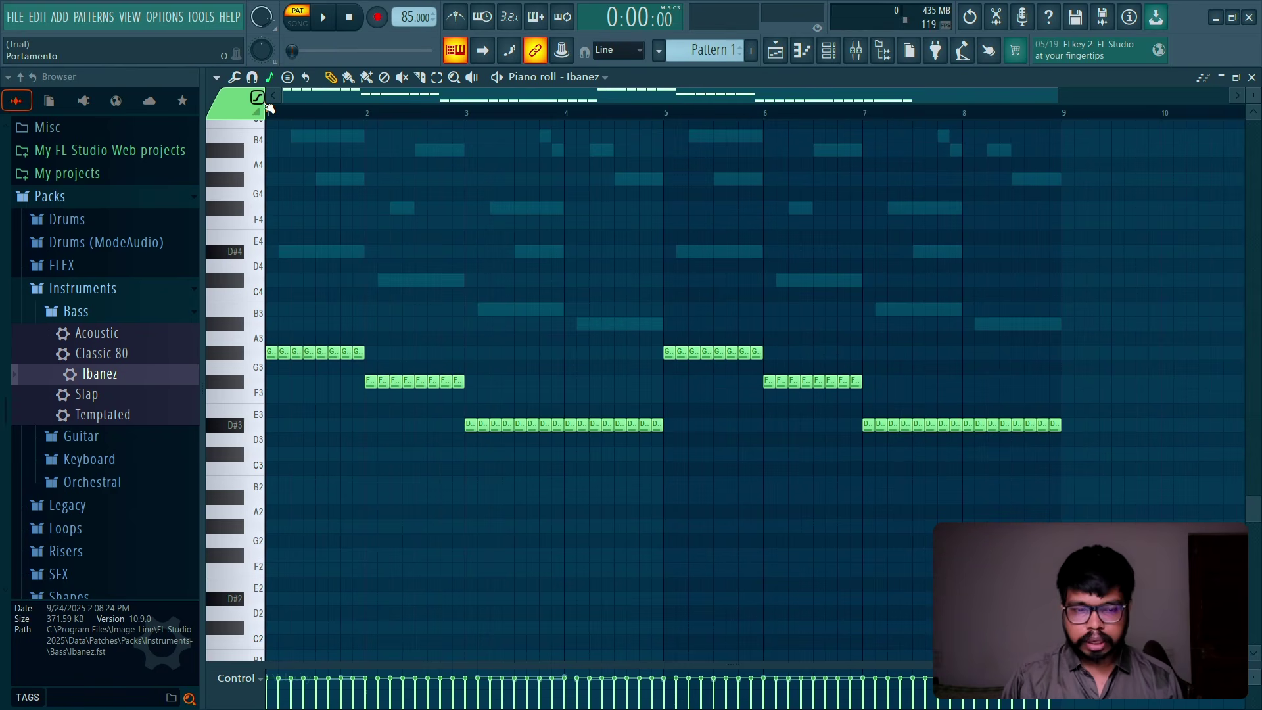
# Step: Transpose the whole Ibanez bass line up one octave and listen to it
pyautogui.press('space')
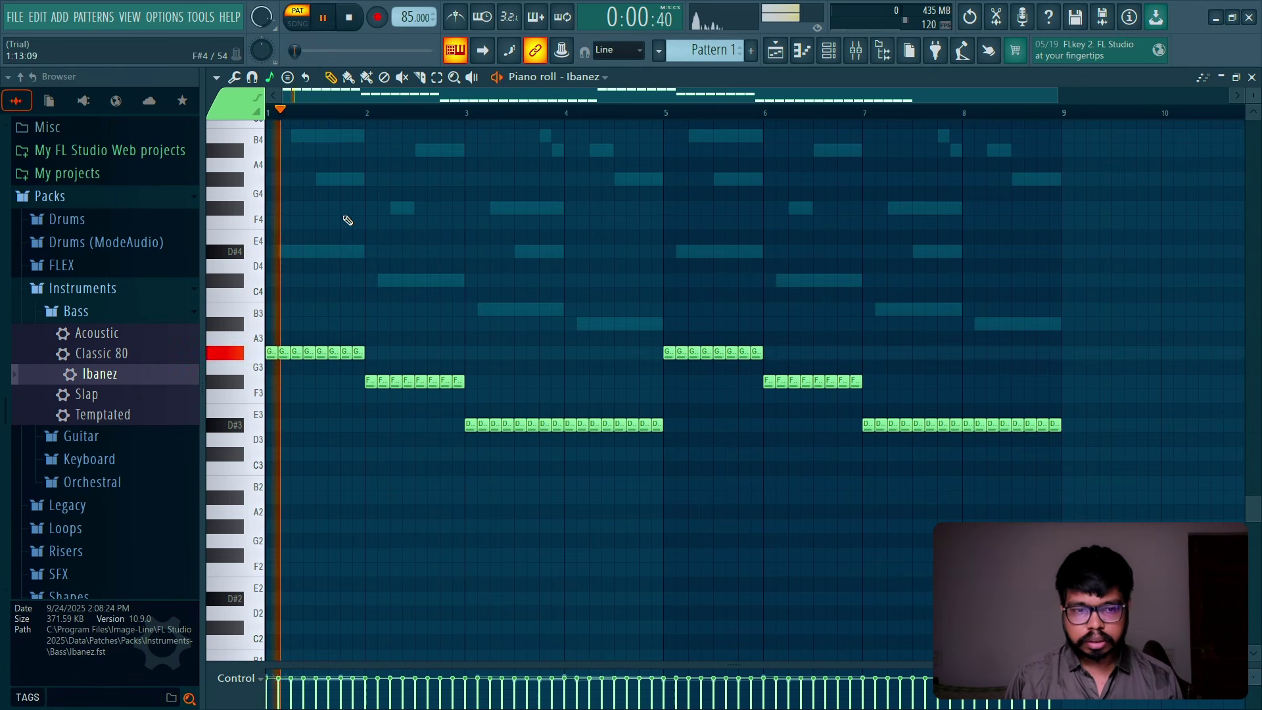
pyautogui.hotkey('ctrl', 'Up')
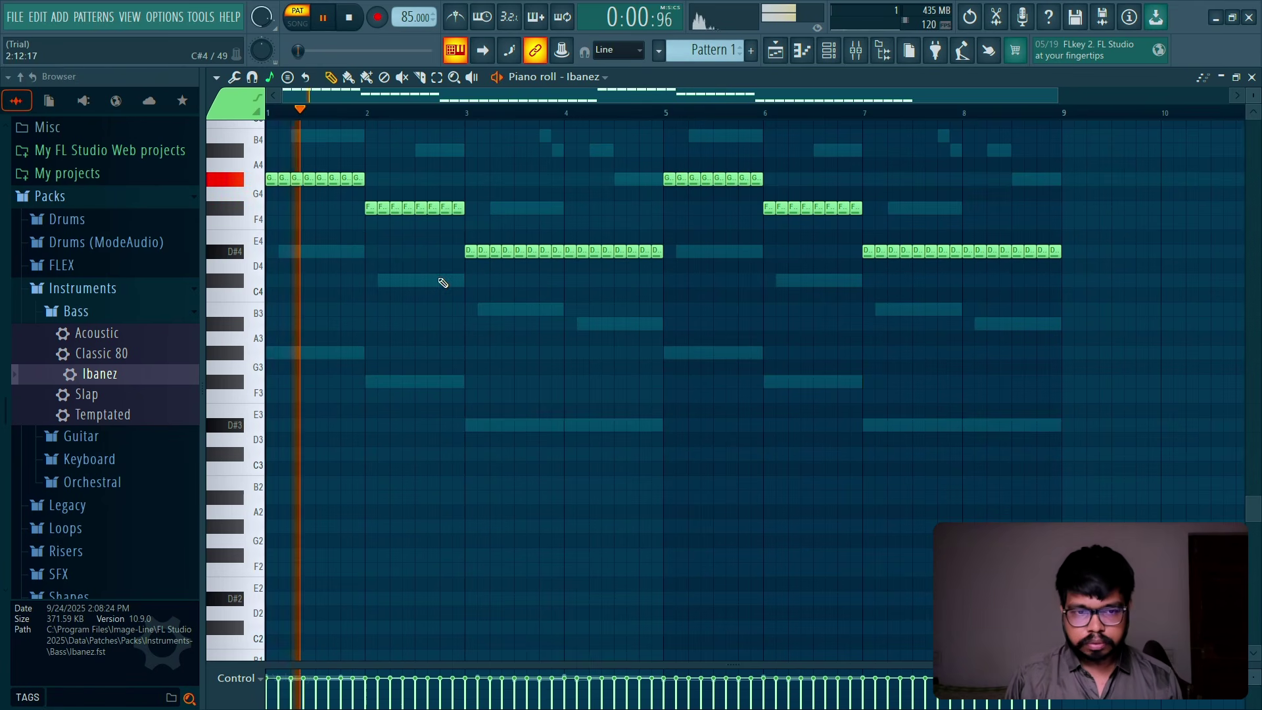
pyautogui.scroll(2, 460, 309)
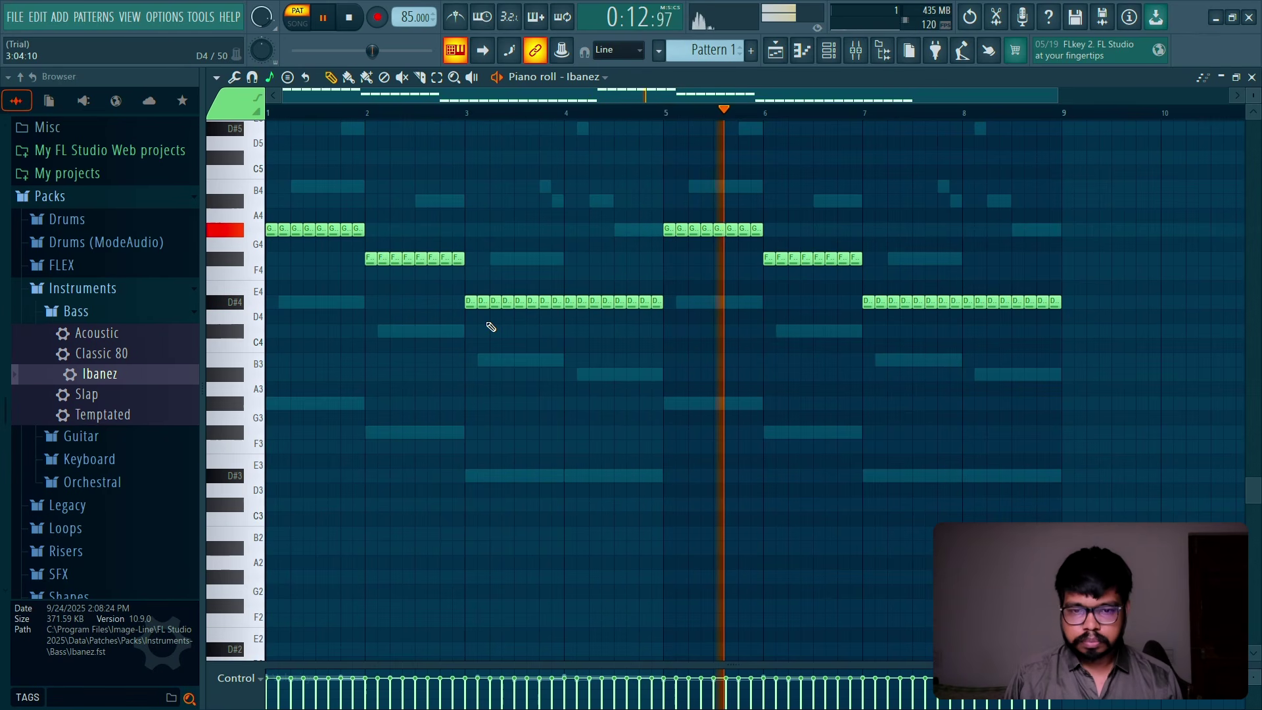
pyautogui.press('space')
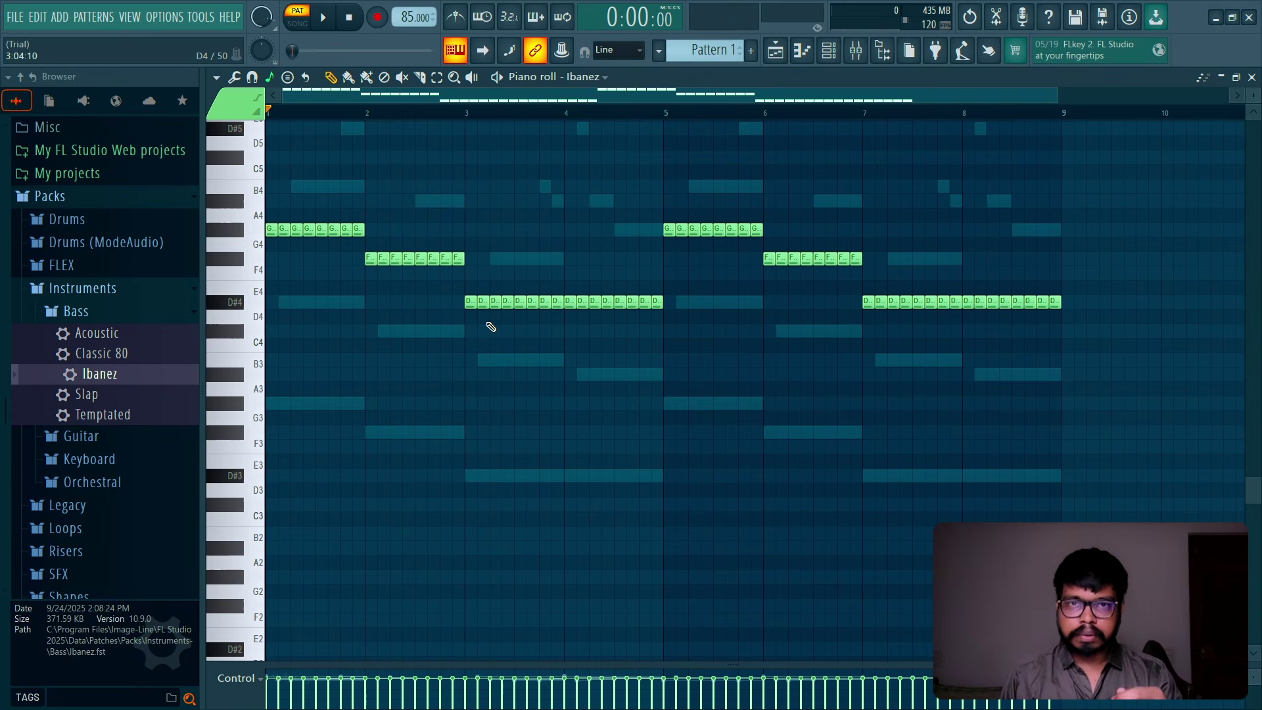
# Step: Randomize the velocities of all the Ibanez bass notes with the piano roll randomizer during playback
pyautogui.moveTo(404, 664); pyautogui.dragTo(417, 499)
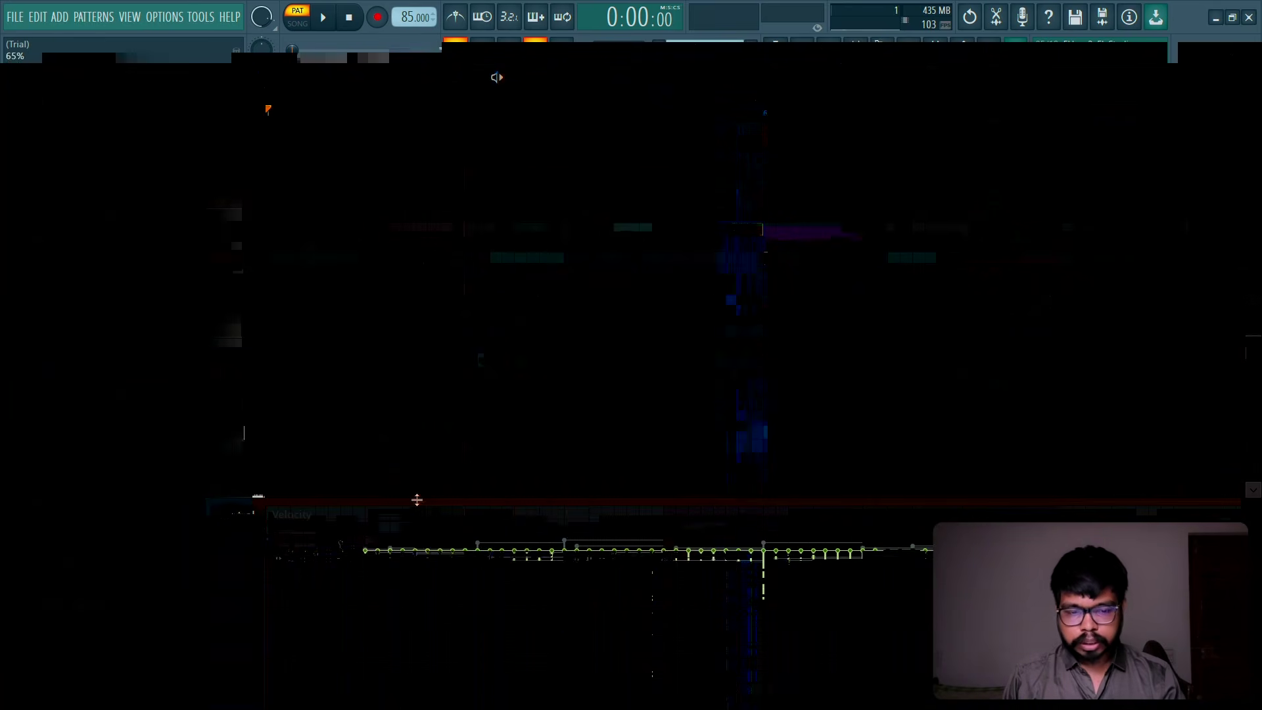
pyautogui.hotkey('alt', 'r')
pyautogui.press('space')
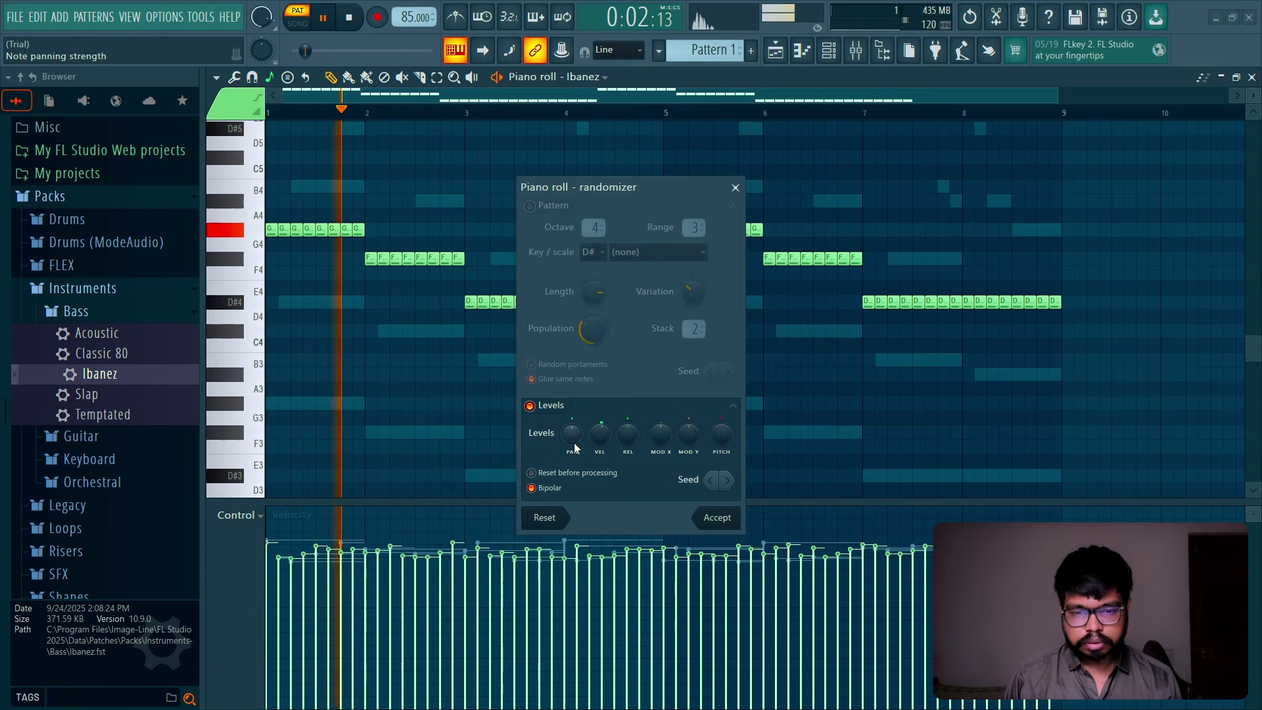
pyautogui.moveTo(600, 433)
pyautogui.mouseDown()
pyautogui.moveTo(600, 418)
pyautogui.moveTo(600, 437)
pyautogui.mouseUp()
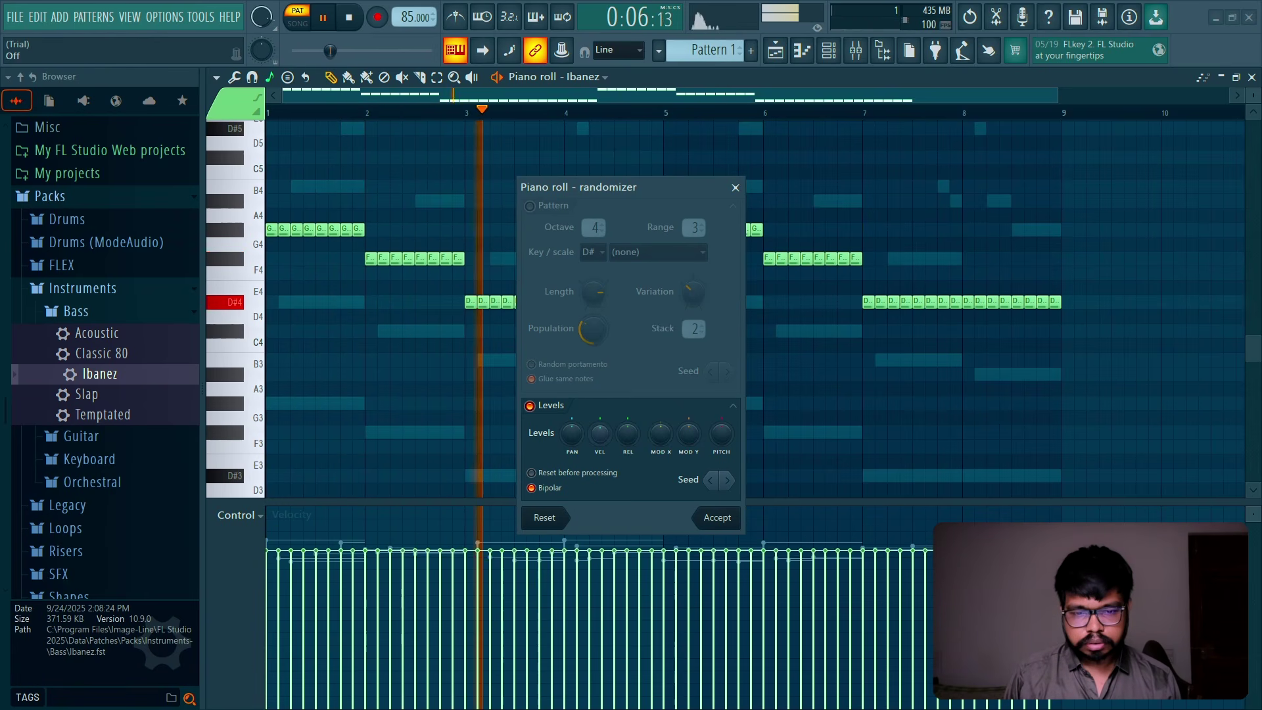
pyautogui.click(717, 517)
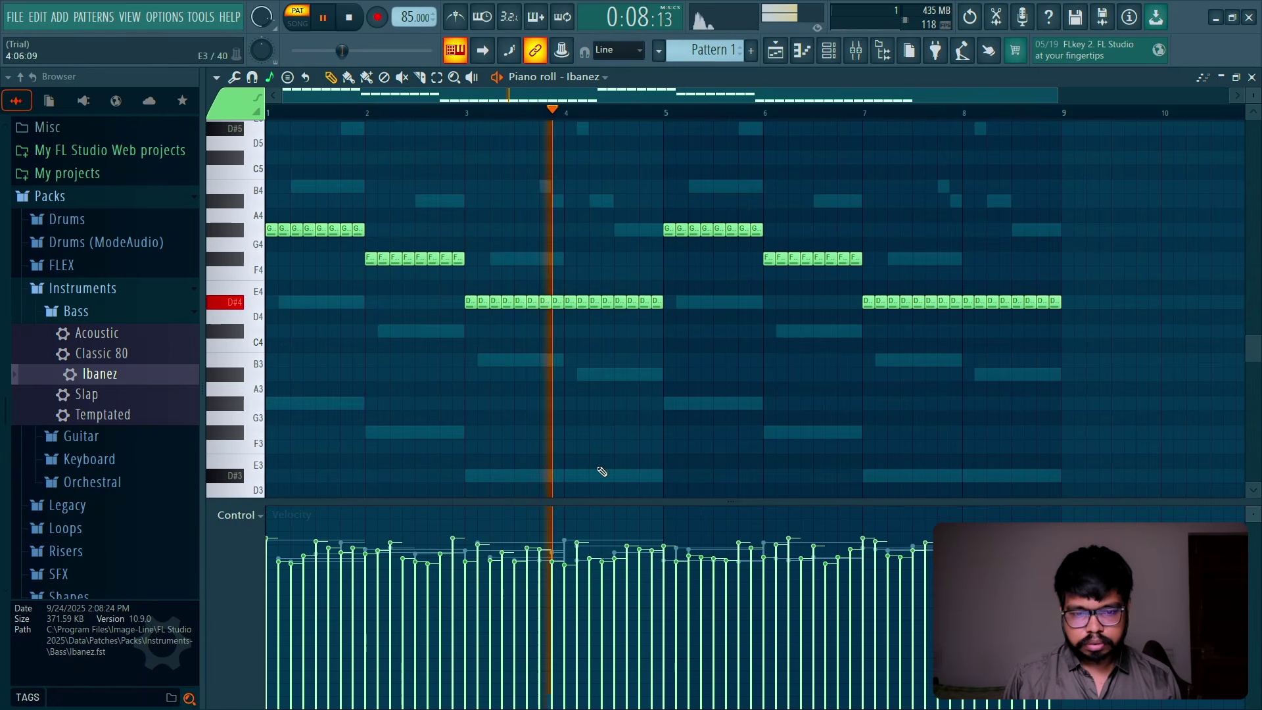
pyautogui.press('space')
pyautogui.moveTo(591, 504); pyautogui.dragTo(582, 667)
# Step: Try moving the last bass note of bar 1 up to B4, listen to it, and undo the move
pyautogui.scroll(5, 572, 526)
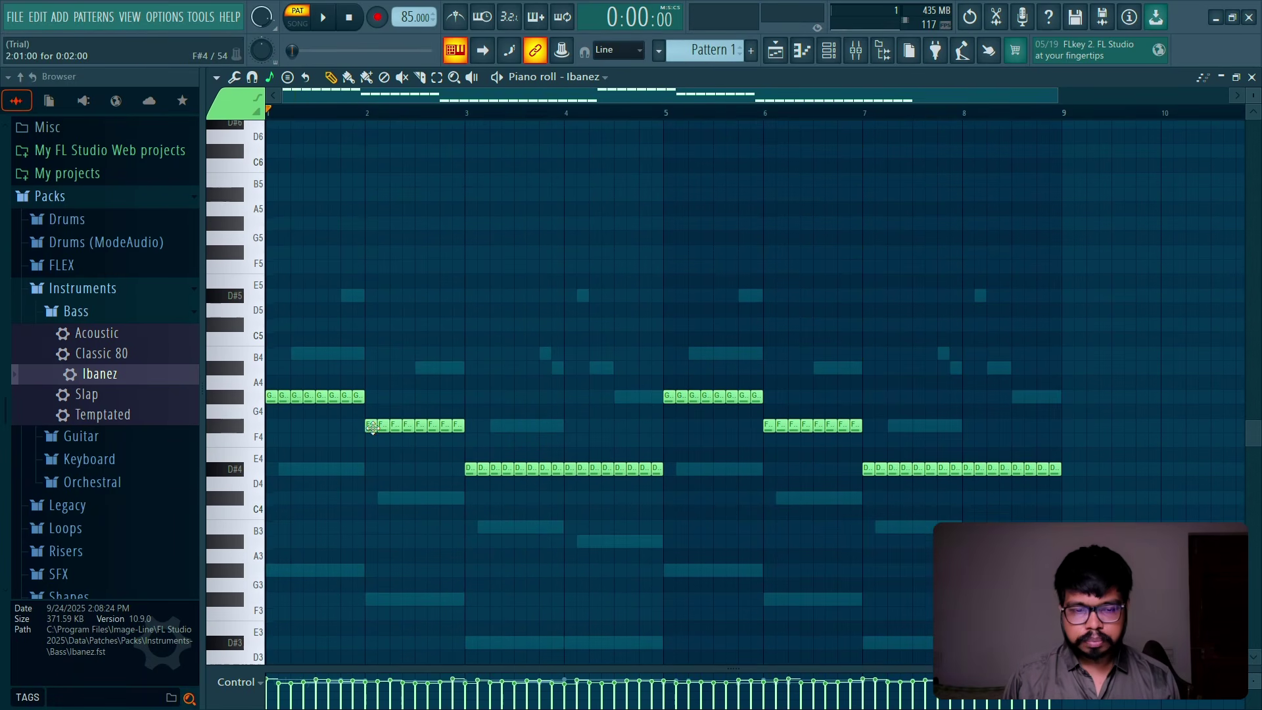
pyautogui.press('space')
pyautogui.moveTo(357, 397); pyautogui.dragTo(358, 354)
pyautogui.press('space')
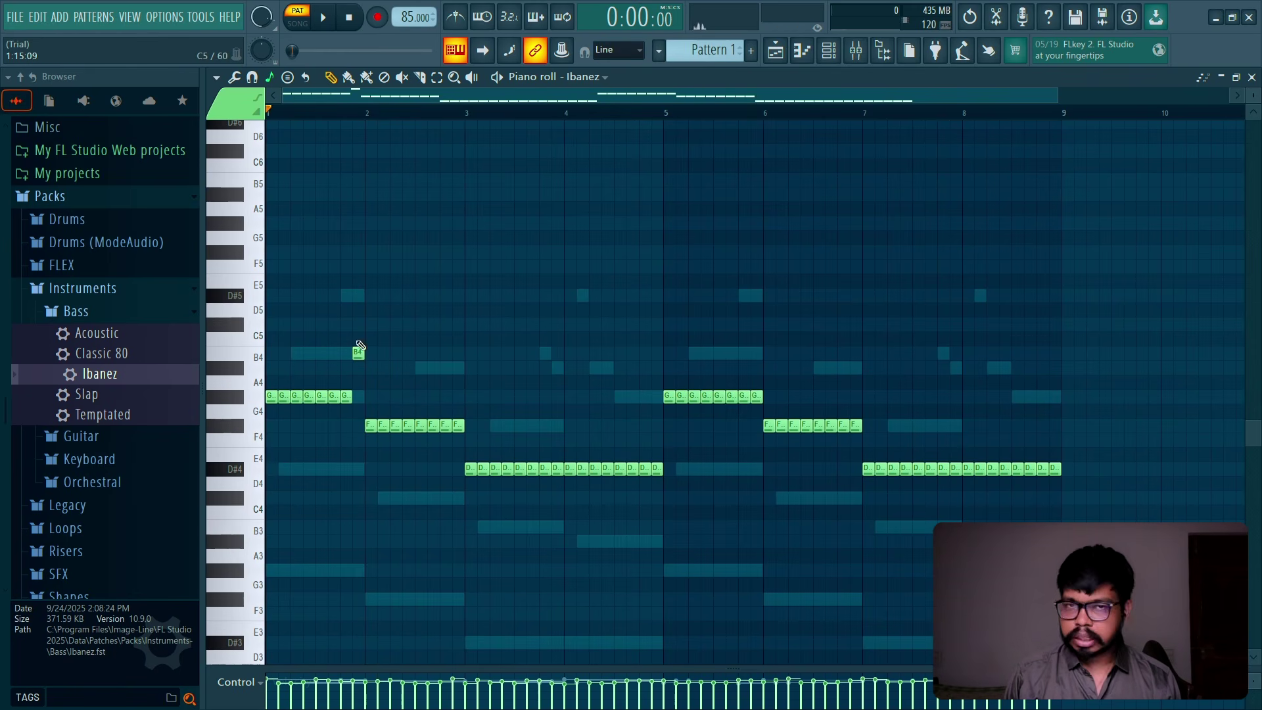
pyautogui.press('space')
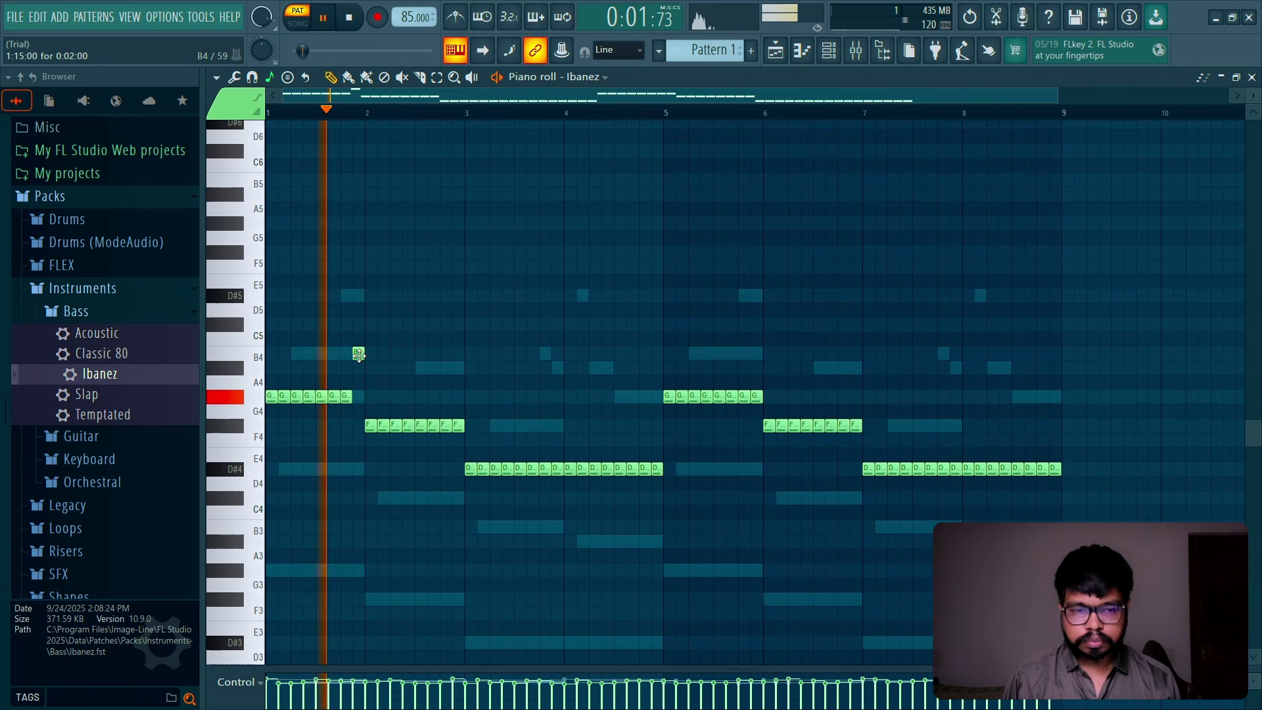
pyautogui.press('space')
pyautogui.hotkey('ctrl', 'z')
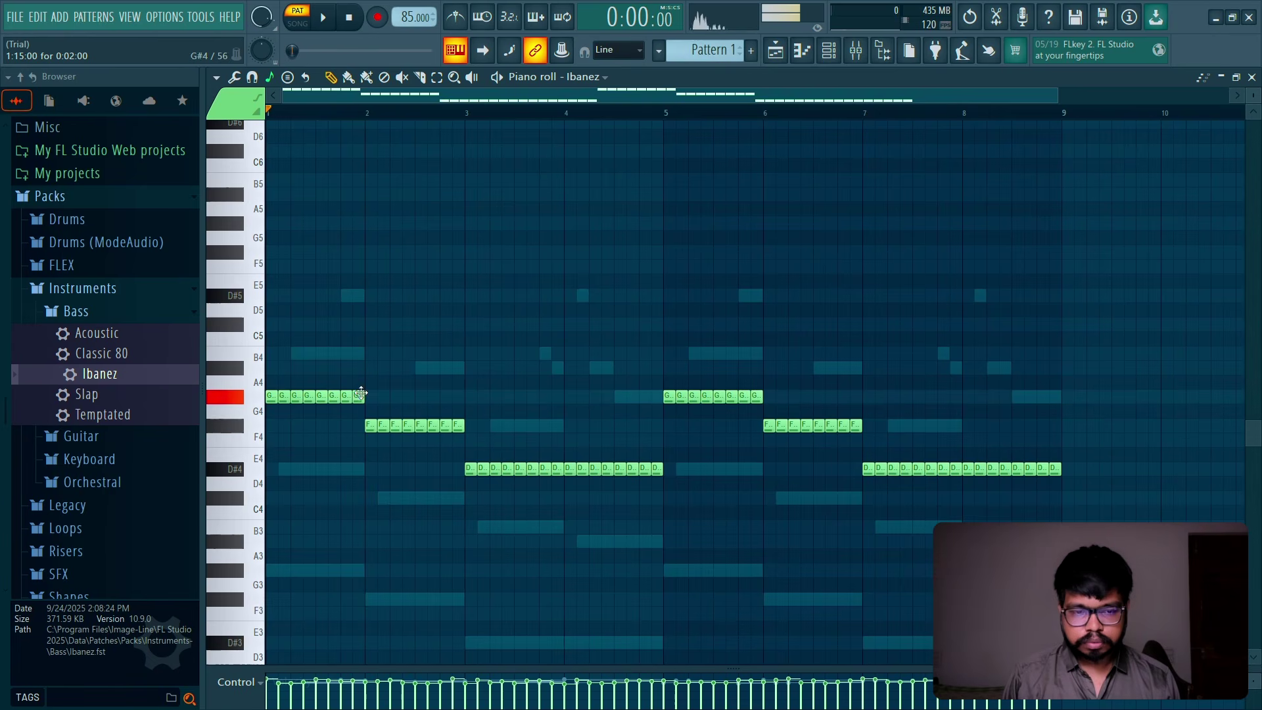
# Step: Leave the piano roll and show the patterns available for the playlist
pyautogui.click(1252, 78)
pyautogui.press('F6')
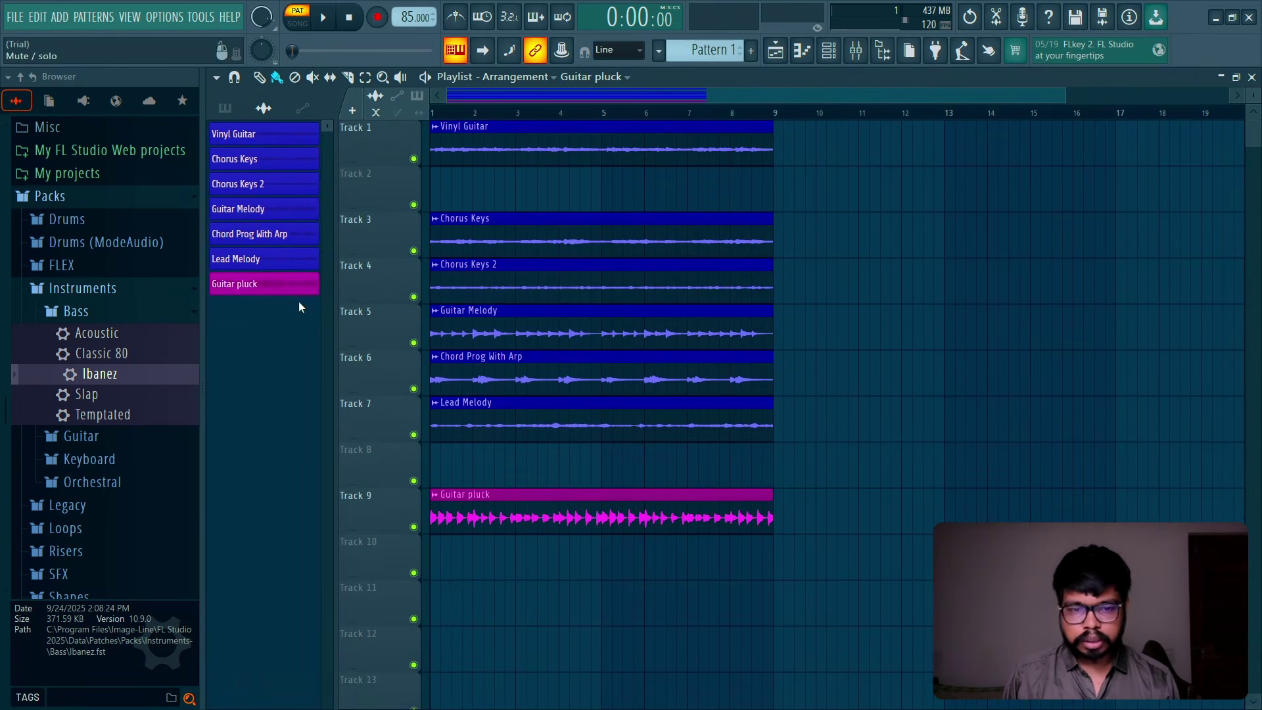
pyautogui.click(225, 107)
pyautogui.moveTo(498, 190); pyautogui.dragTo(445, 185)
pyautogui.click(434, 172)
pyautogui.press('Escape')
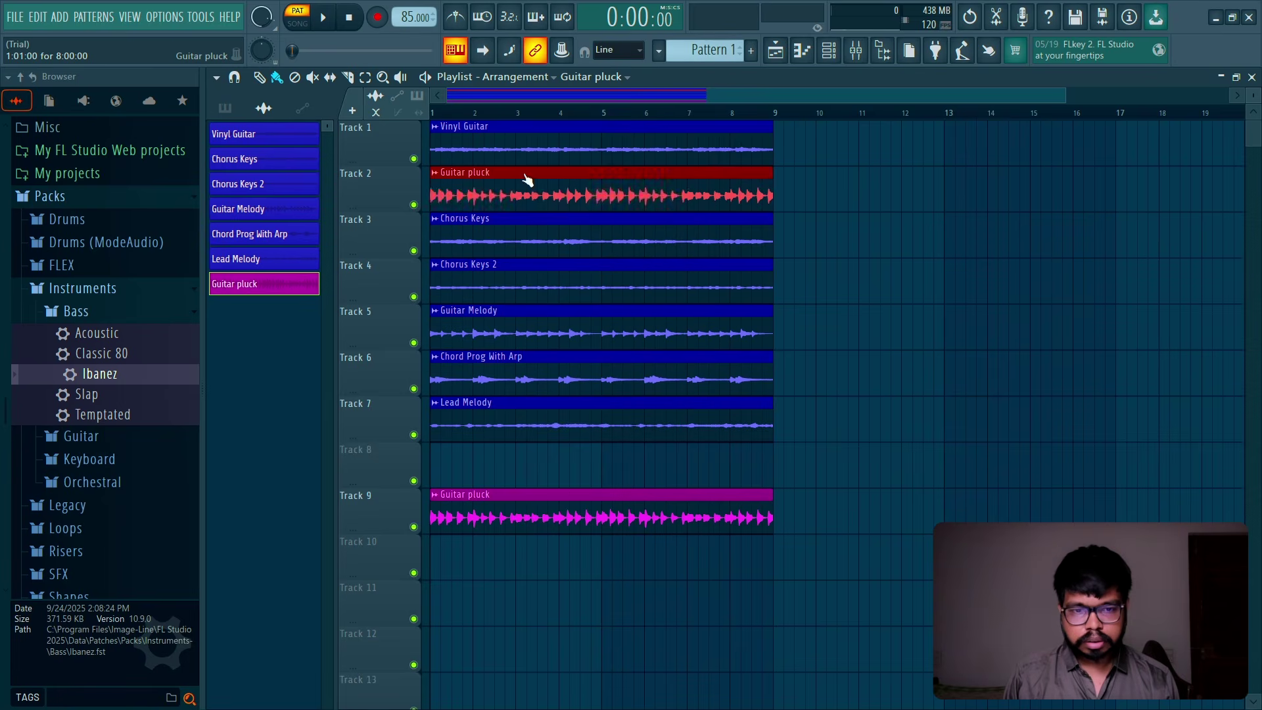
pyautogui.rightClick(513, 191)
# Step: Place Pattern 1 on Track 10 from bar 1 and solo that track together with the Guitar pluck track
pyautogui.click(454, 560)
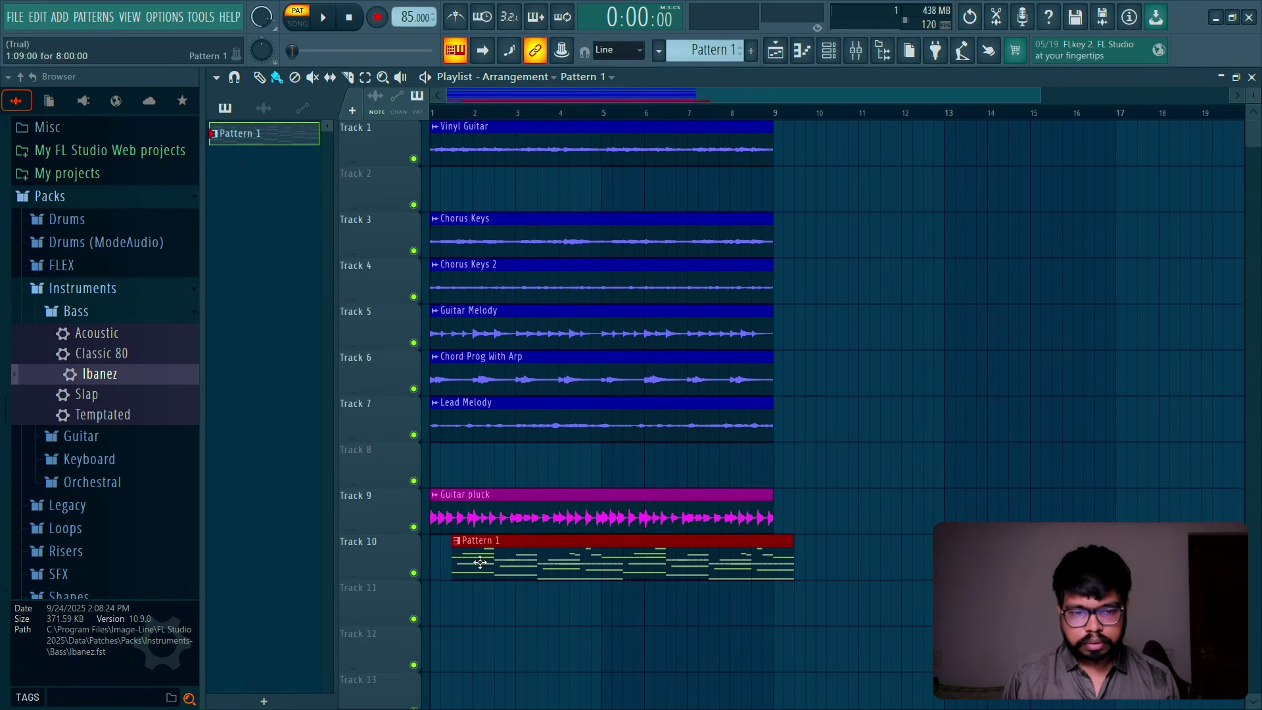
pyautogui.moveTo(453, 560); pyautogui.dragTo(436, 560)
pyautogui.keyDown('ctrl'); pyautogui.click(413, 572); pyautogui.keyUp('ctrl')
pyautogui.click(414, 527)
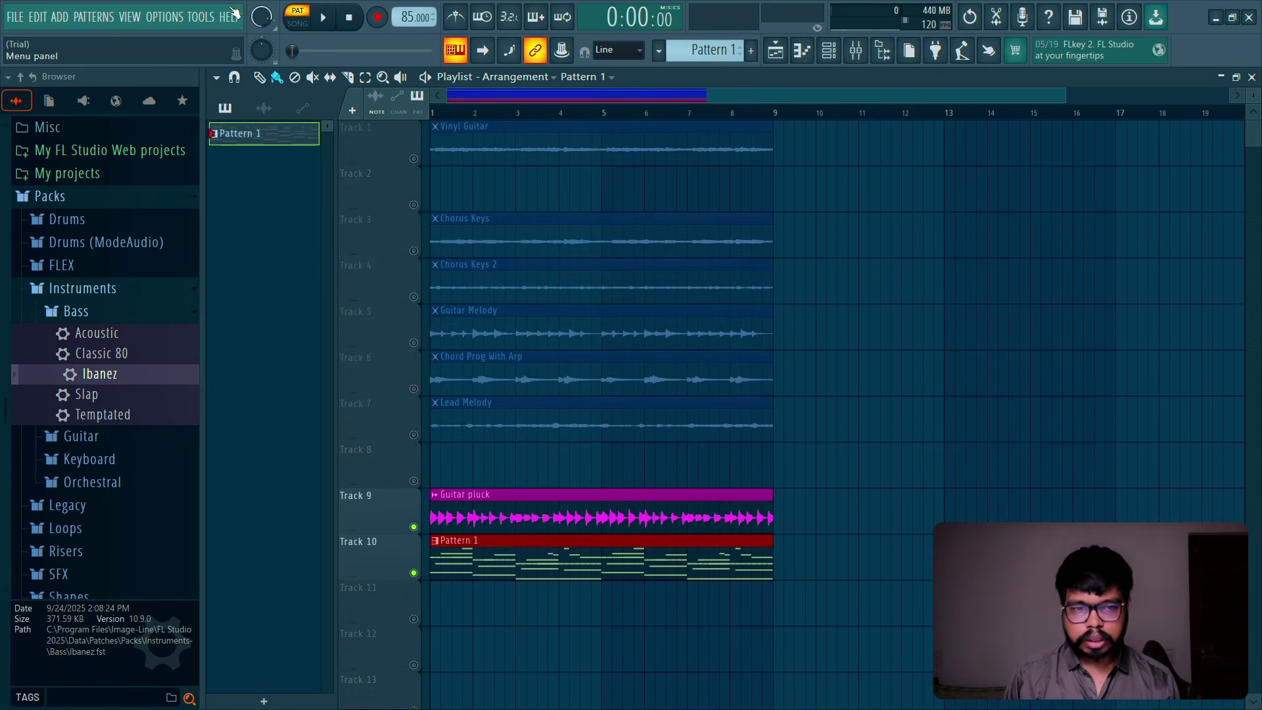
# Step: Audition the bass pattern in turn with the Guitar pluck, Lead Melody and Chord Prog With Arp tracks
pyautogui.press('space')
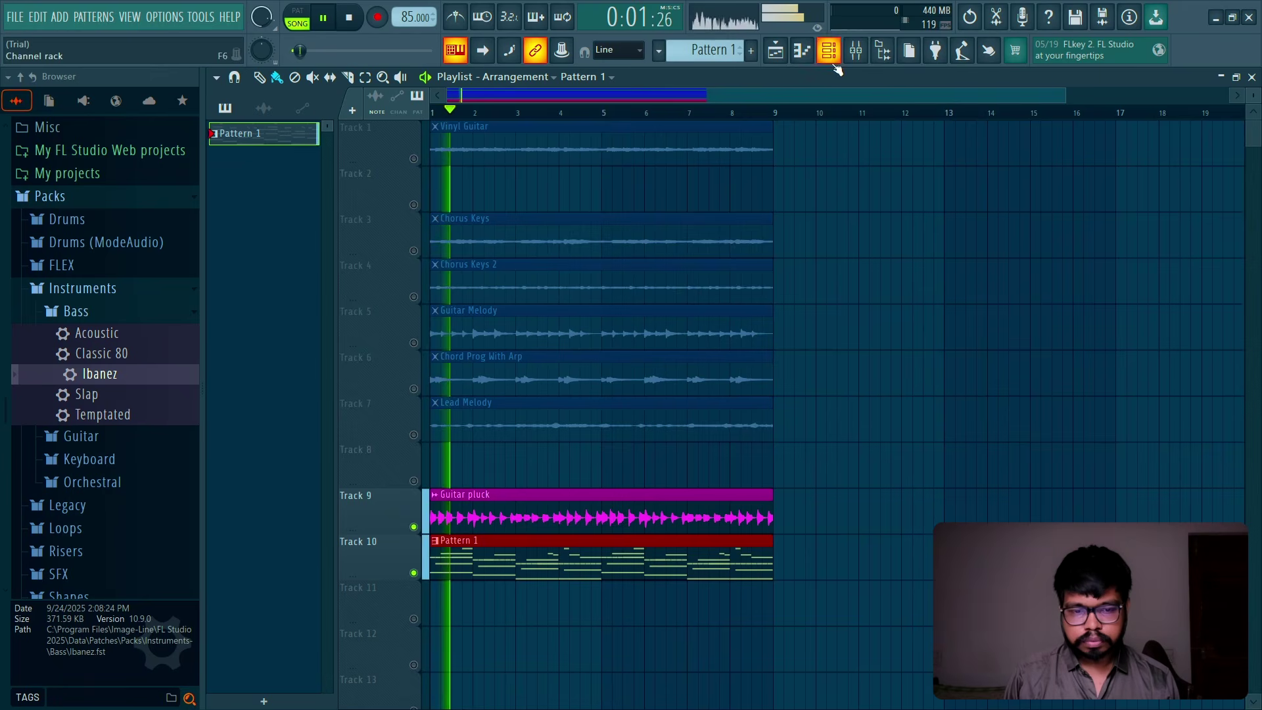
pyautogui.press('space')
pyautogui.click(414, 527)
pyautogui.click(413, 434)
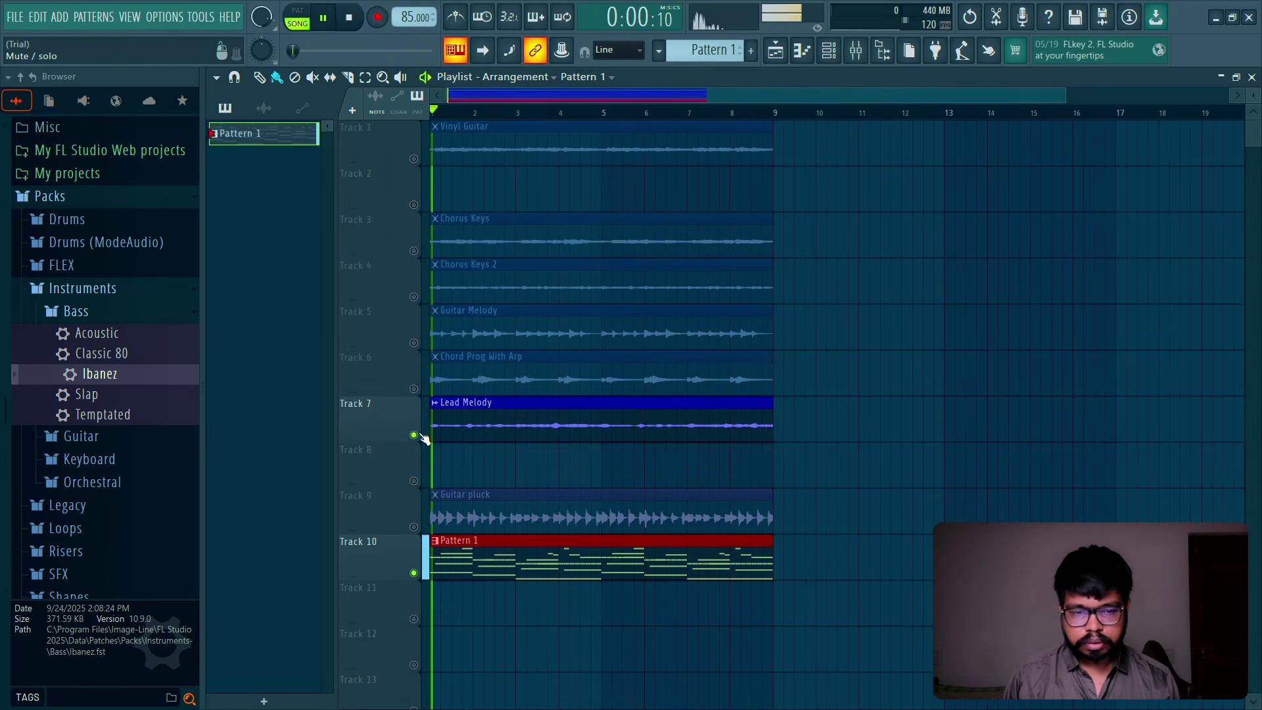
pyautogui.click(413, 434)
pyautogui.click(413, 389)
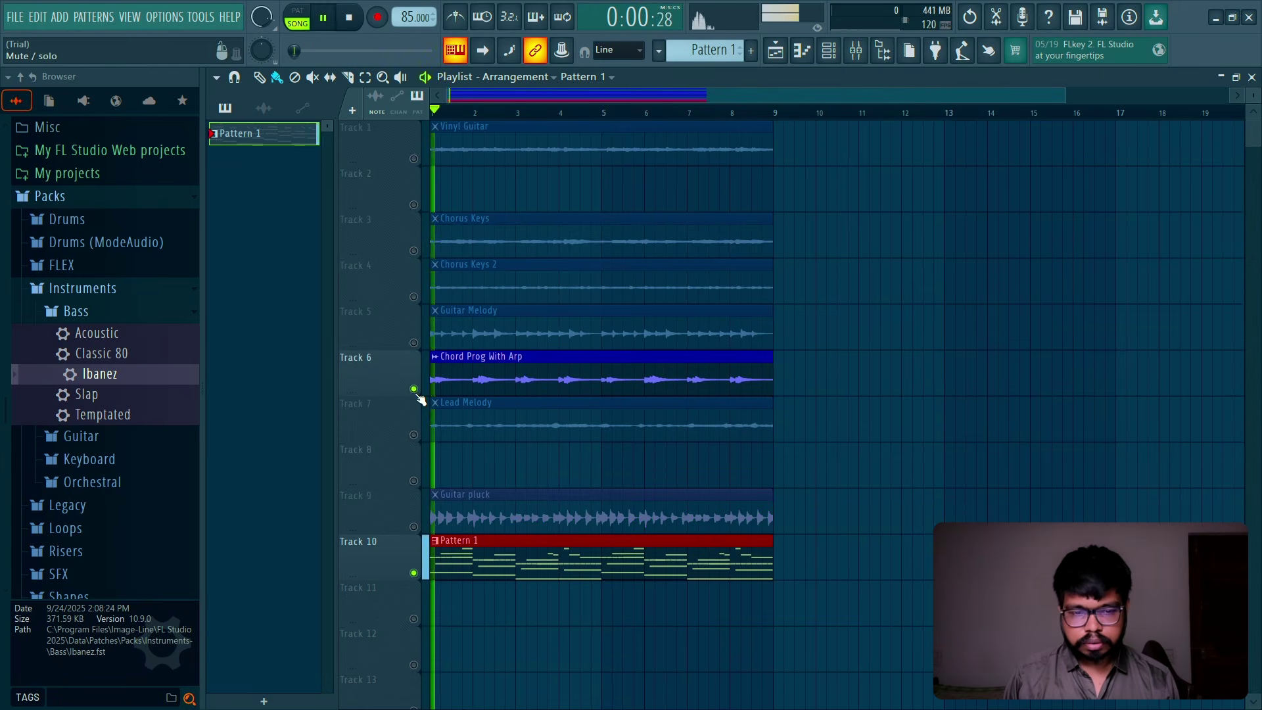
pyautogui.click(828, 51)
pyautogui.press('F6')
pyautogui.press('space')
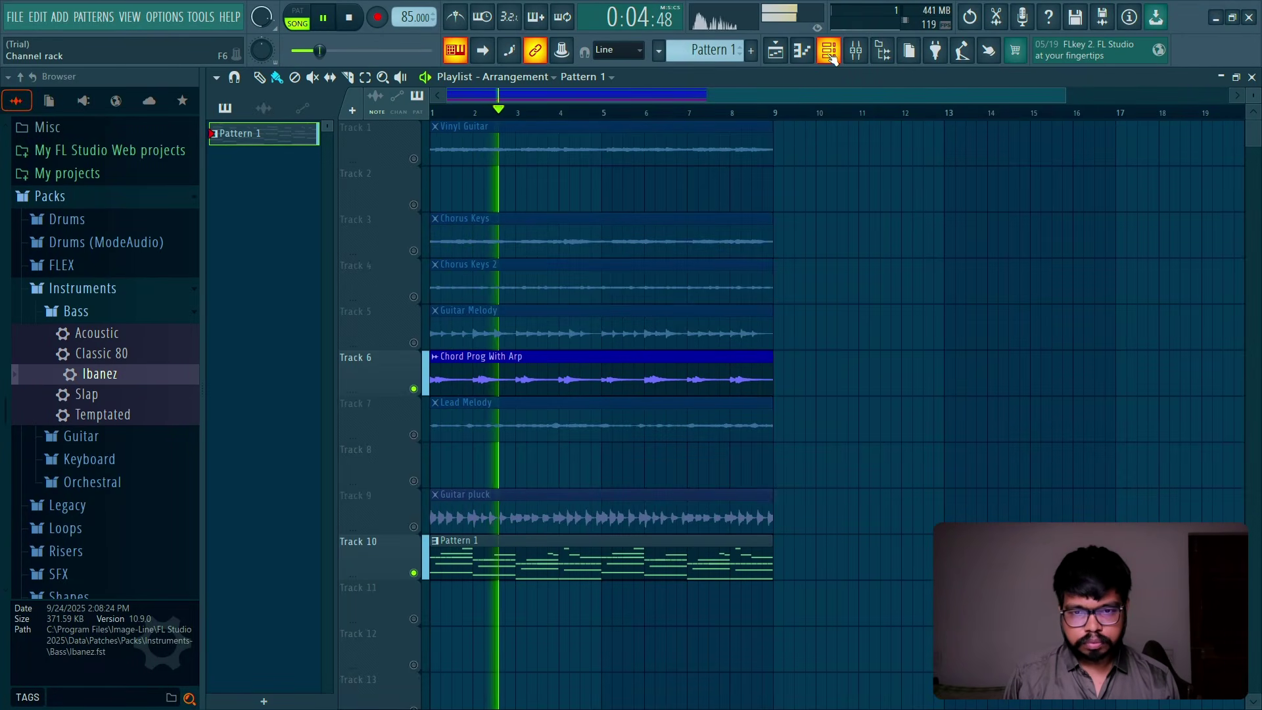
pyautogui.press('space')
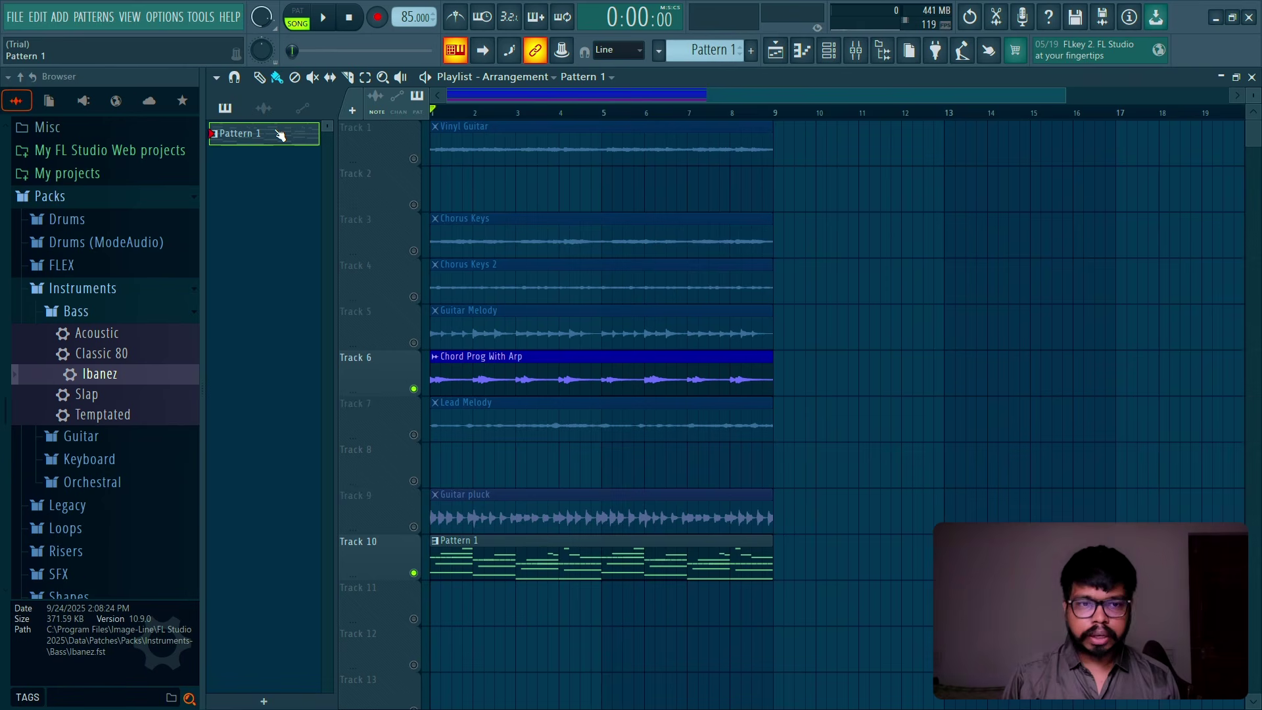
# Step: Switch playback to pattern mode and solo the Ibanez channel
pyautogui.click(297, 13)
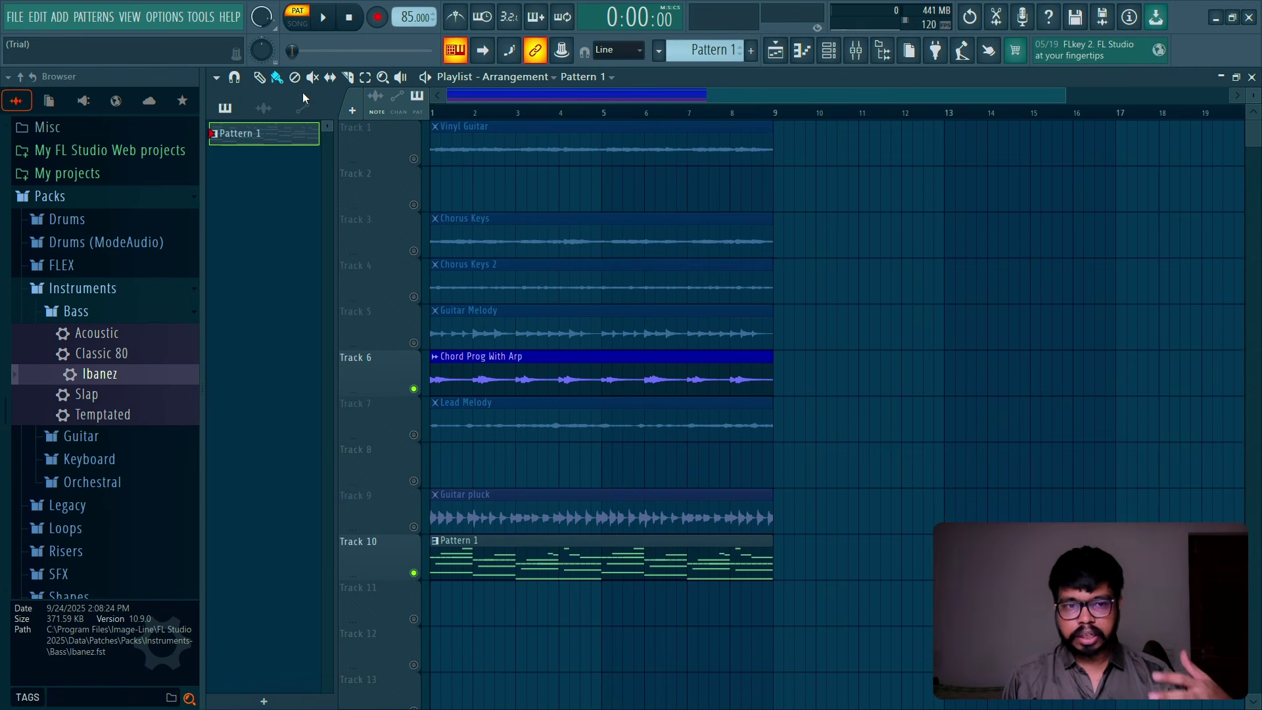
pyautogui.click(830, 50)
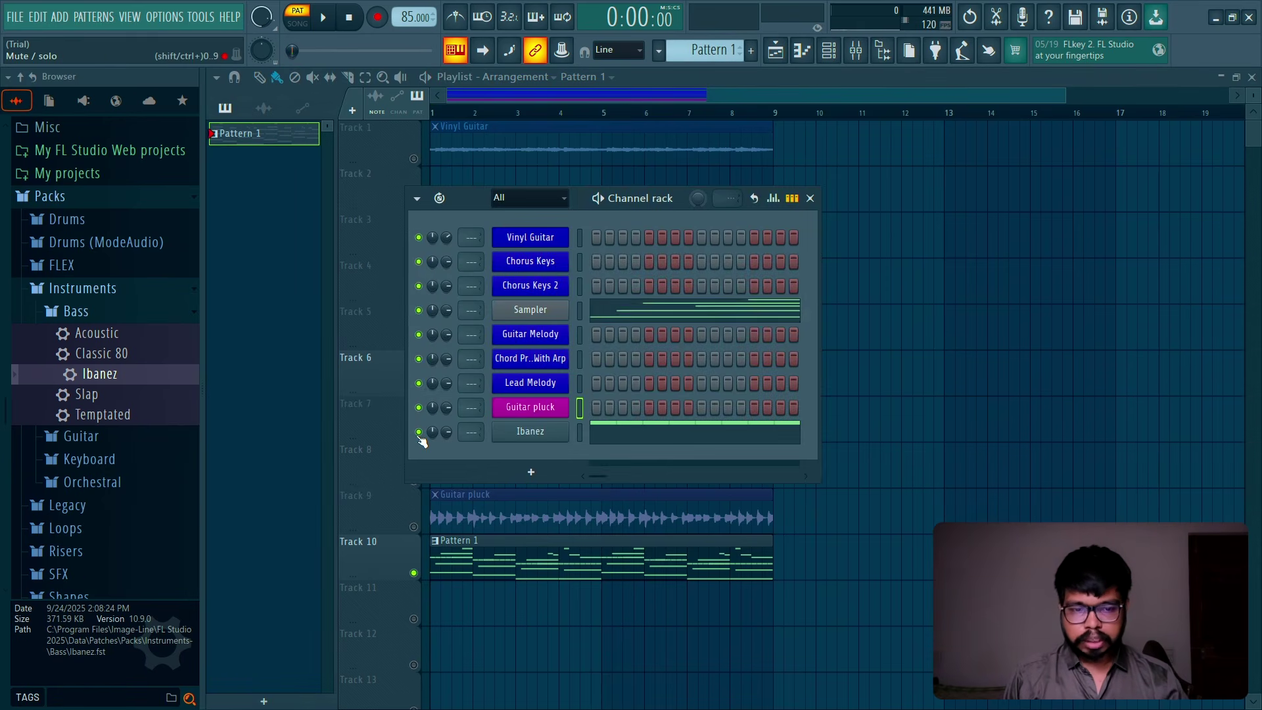
pyautogui.rightClick(419, 432)
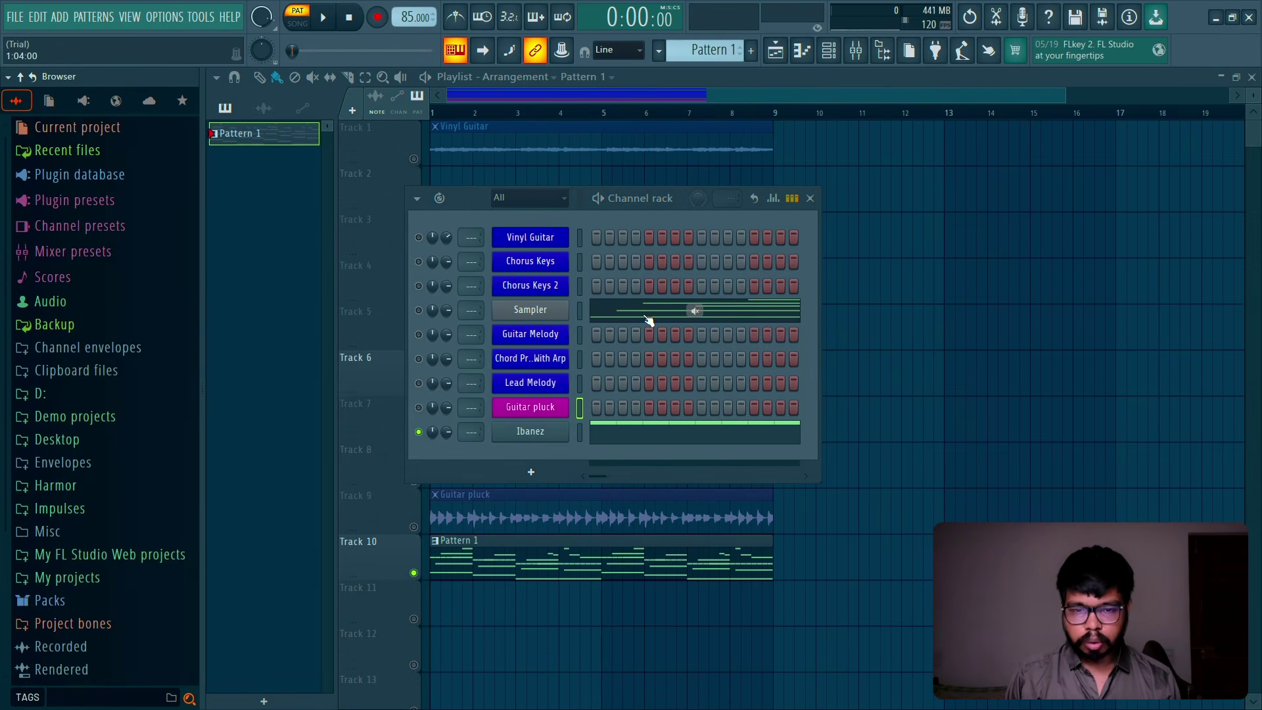
# Step: Render the soloed Ibanez pattern through the Master mixer track to an eight-bar audio clip, then close the mixer
pyautogui.click(855, 51)
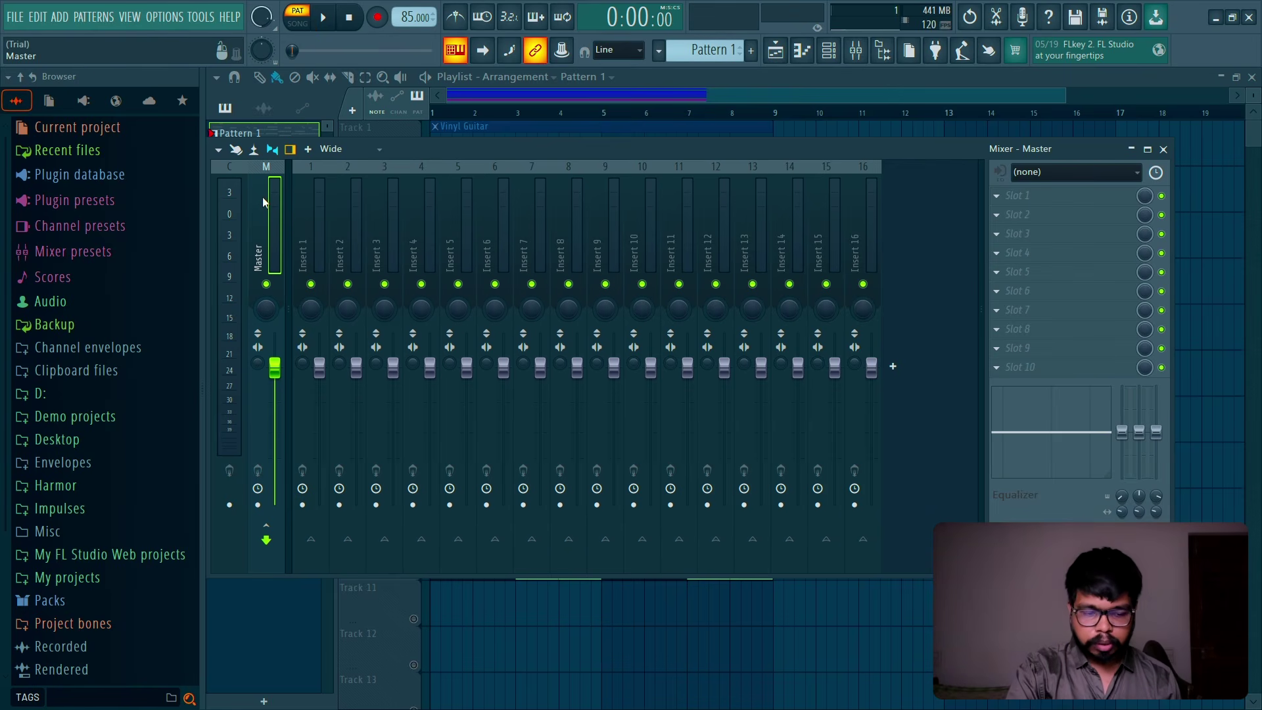
pyautogui.hotkey('ctrl', 'alt', 'r')
pyautogui.press('Return')
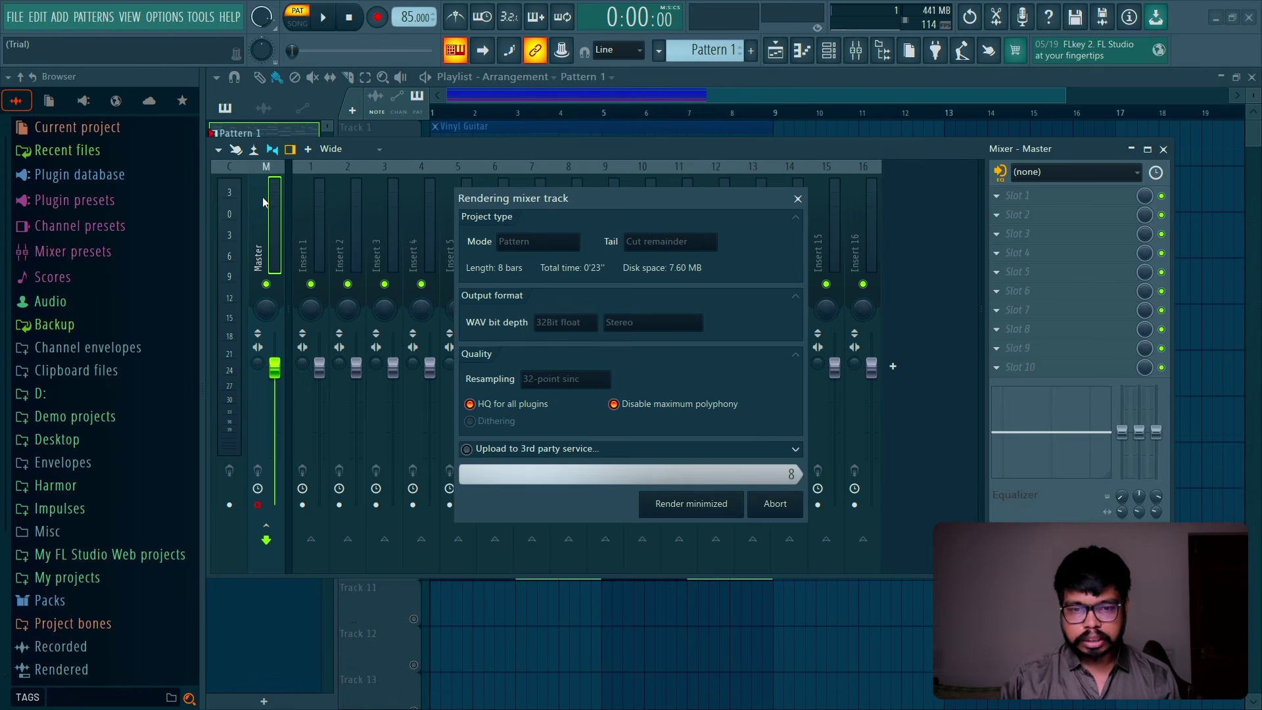
pyautogui.press('F9')
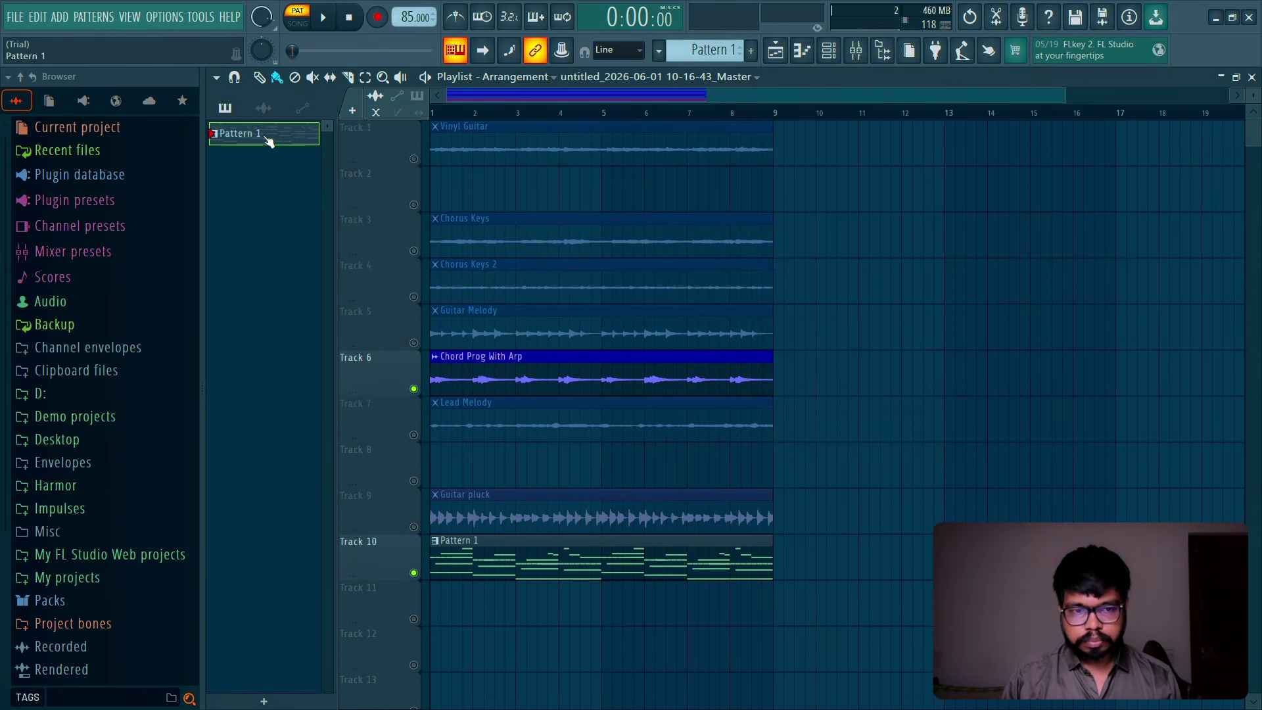
# Step: Replace Pattern 1 on Track 10 with the rendered bass audio clip from bar 1 and play it back
pyautogui.click(264, 108)
pyautogui.click(270, 309)
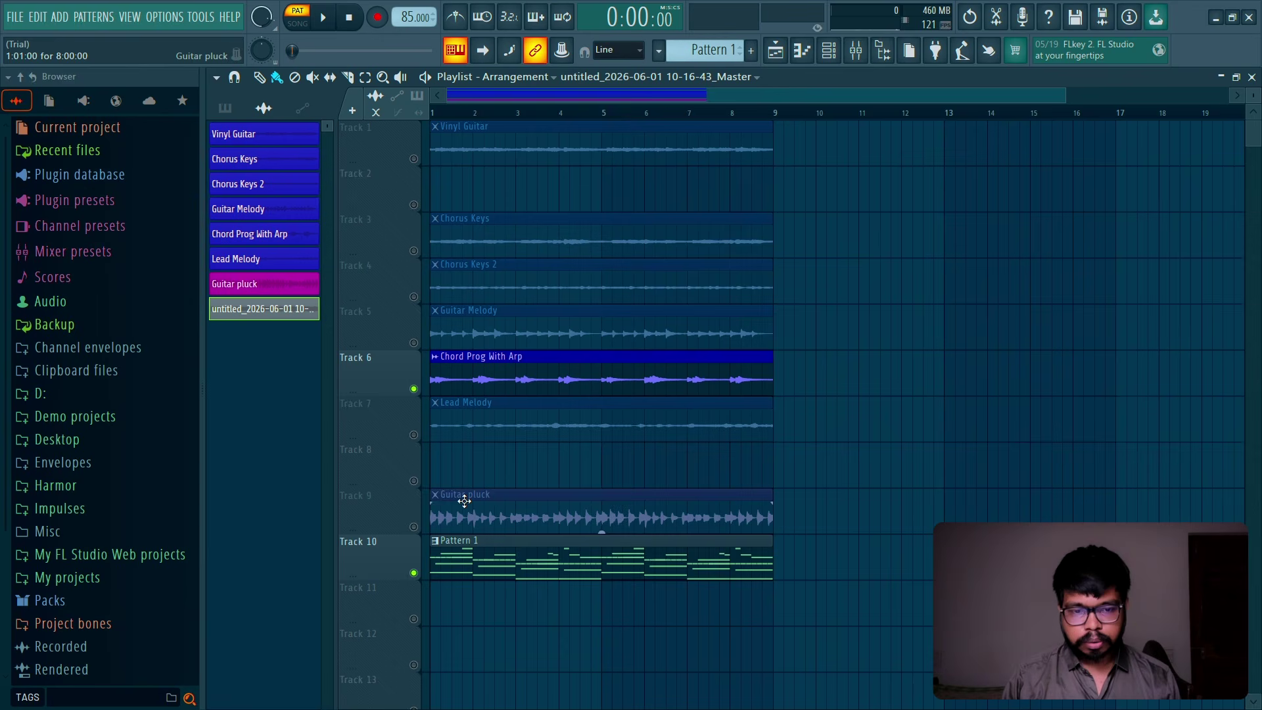
pyautogui.rightClick(459, 577)
pyautogui.click(436, 563)
pyautogui.click(438, 541)
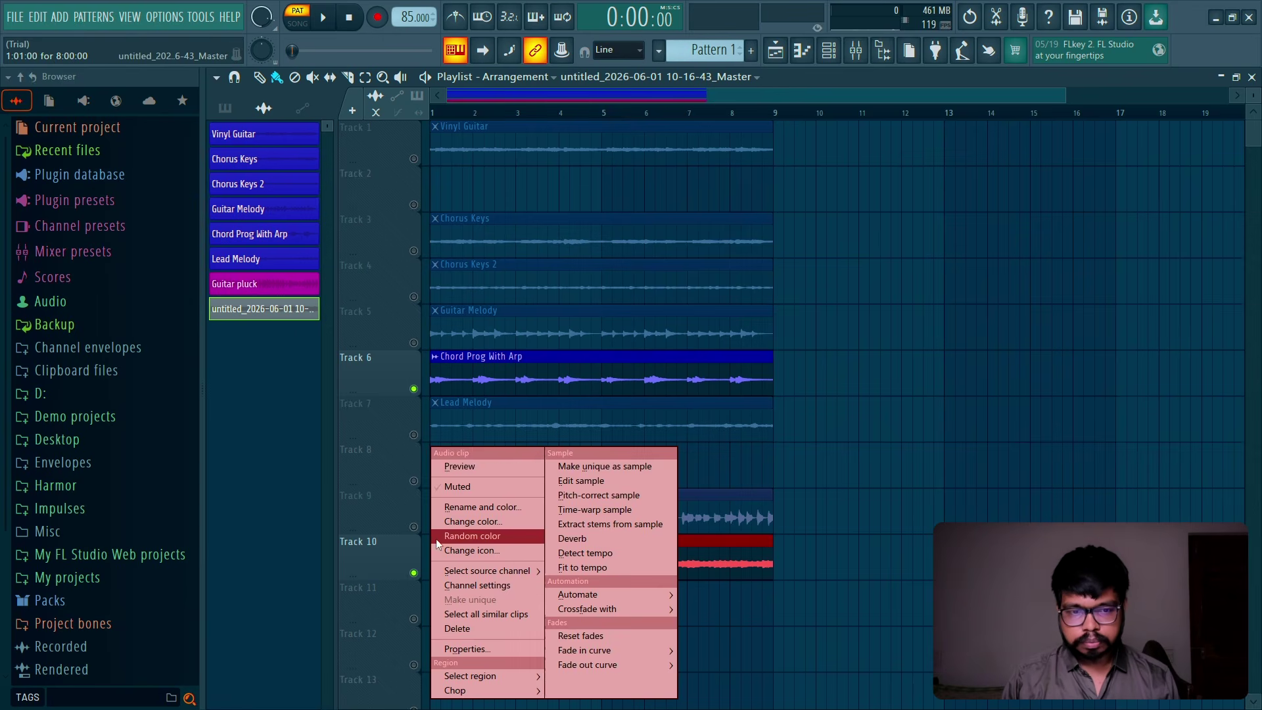
pyautogui.press('Escape')
pyautogui.press('space')
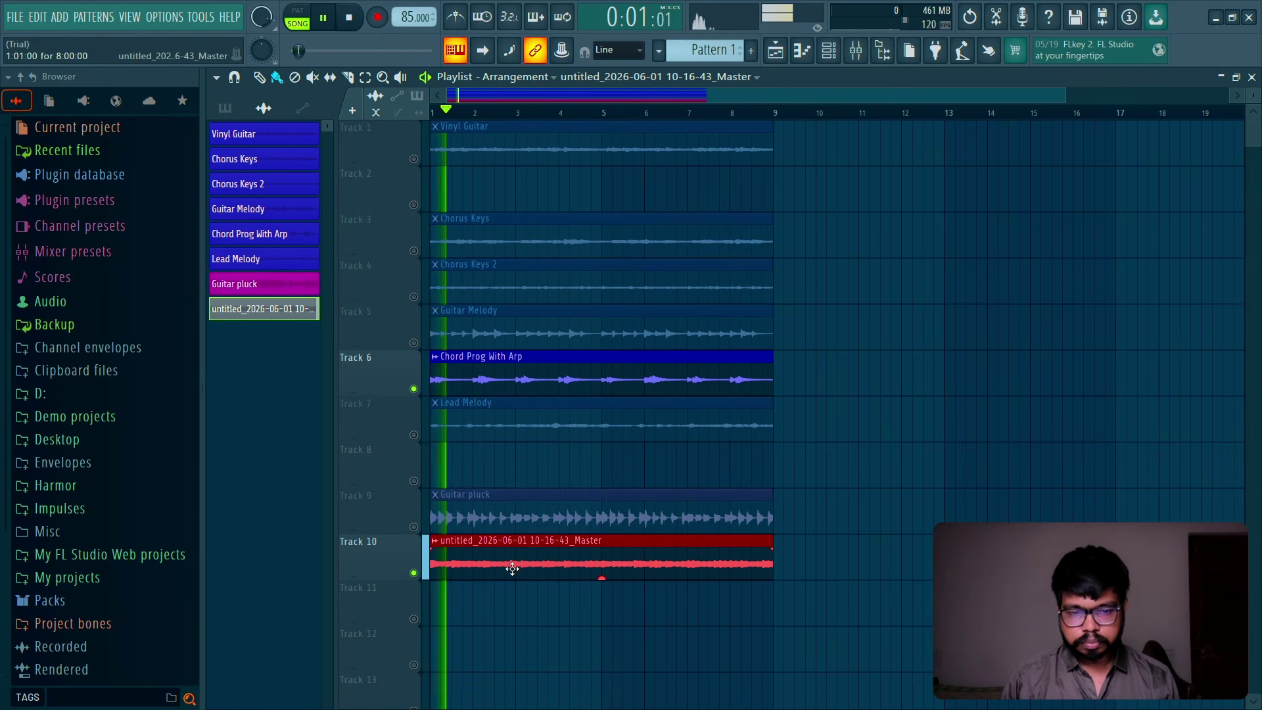
pyautogui.press('space')
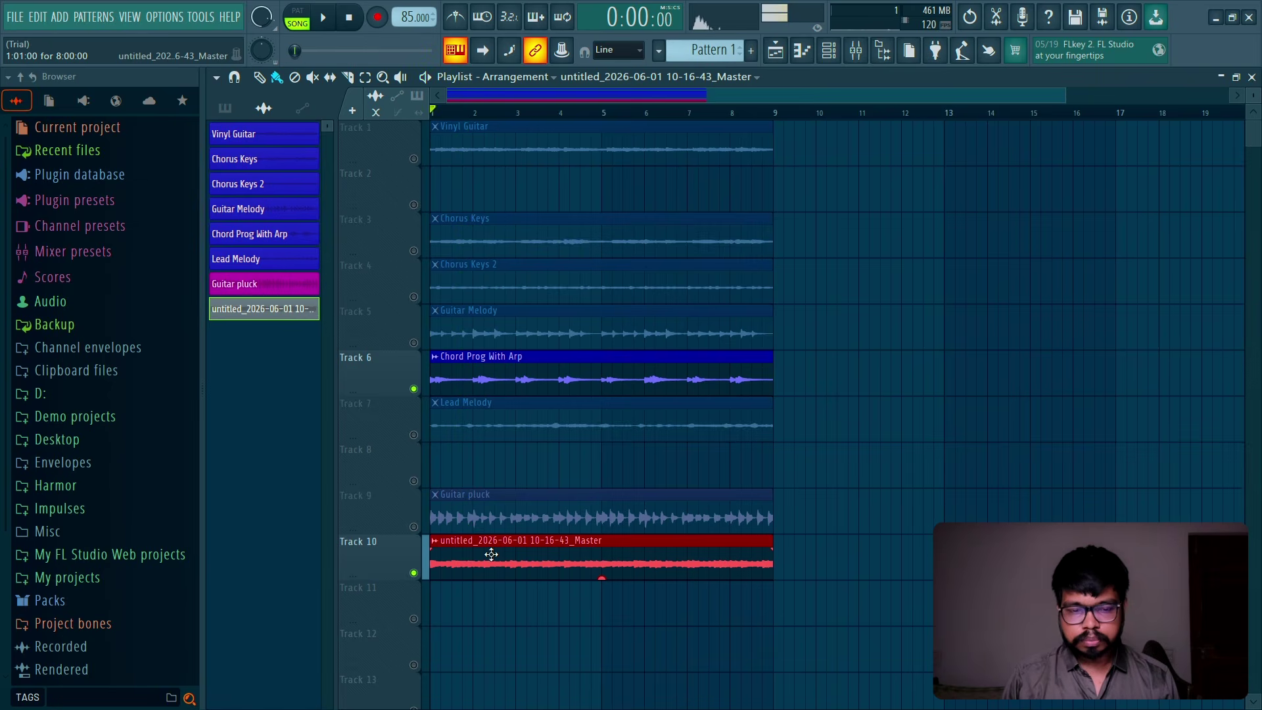
# Step: Rename the bass audio clip on Track 10 to "Drum Bass" and colour it red
pyautogui.click(435, 544)
pyautogui.click(478, 514)
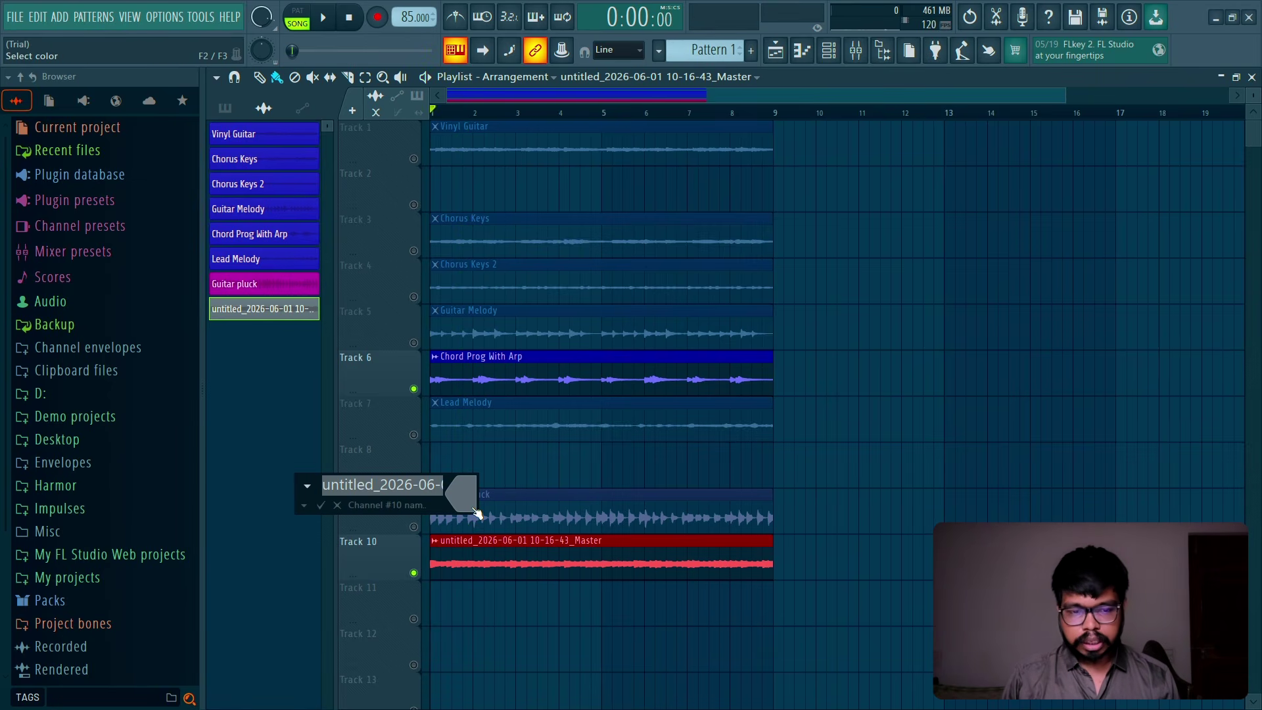
pyautogui.press('BackSpace')
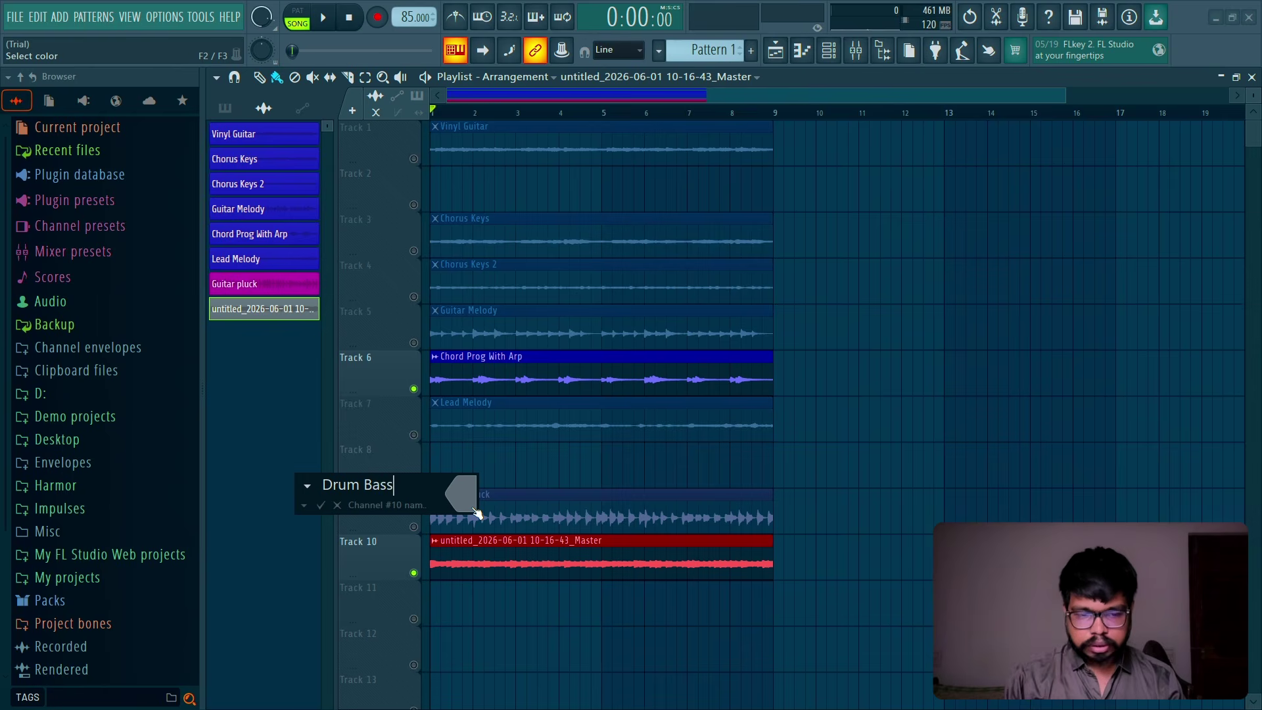
pyautogui.write('Drum Bass')
pyautogui.click(477, 503)
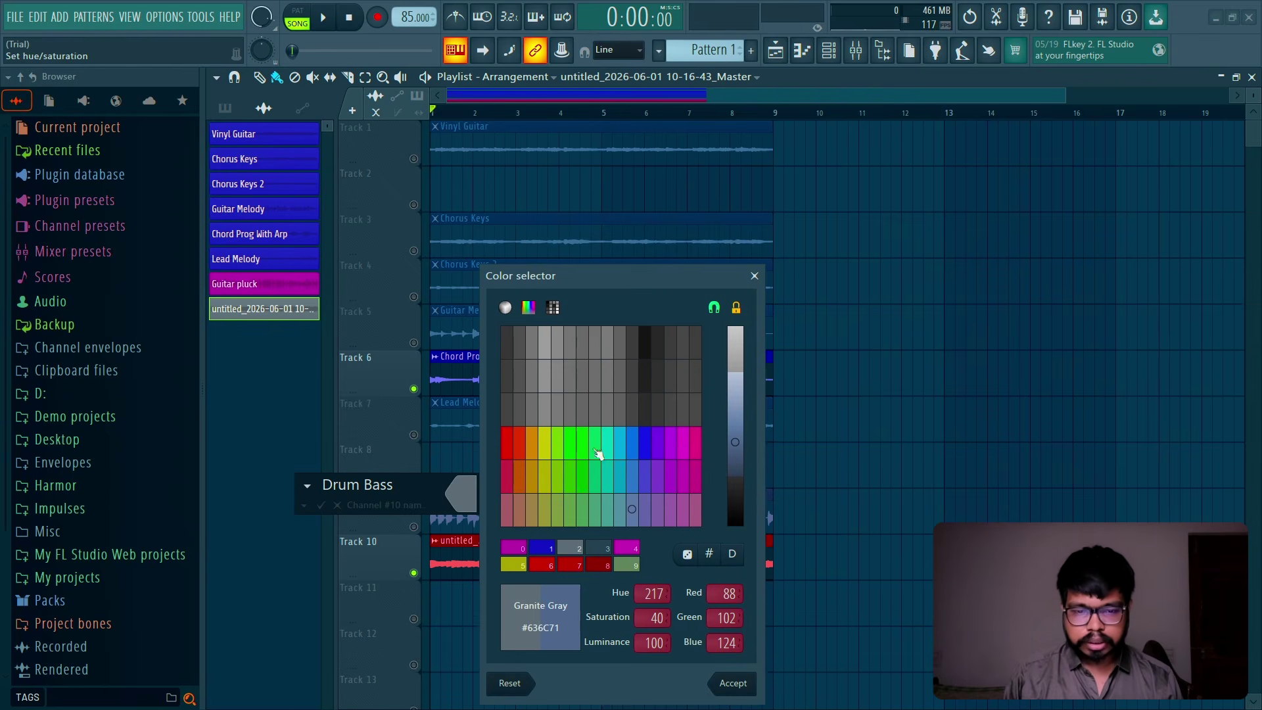
pyautogui.click(511, 453)
pyautogui.press('Return')
# Step: Open the Ibanez channel's notes in the piano roll
pyautogui.press('F6')
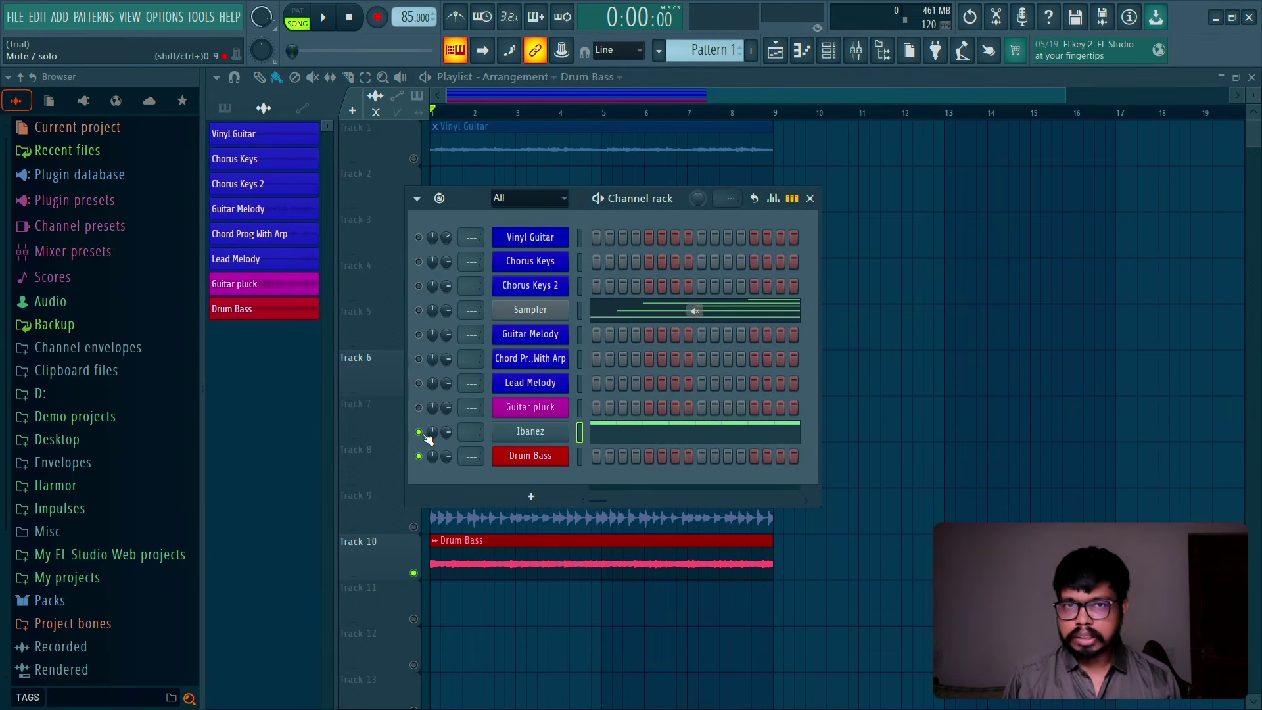
pyautogui.click(611, 436)
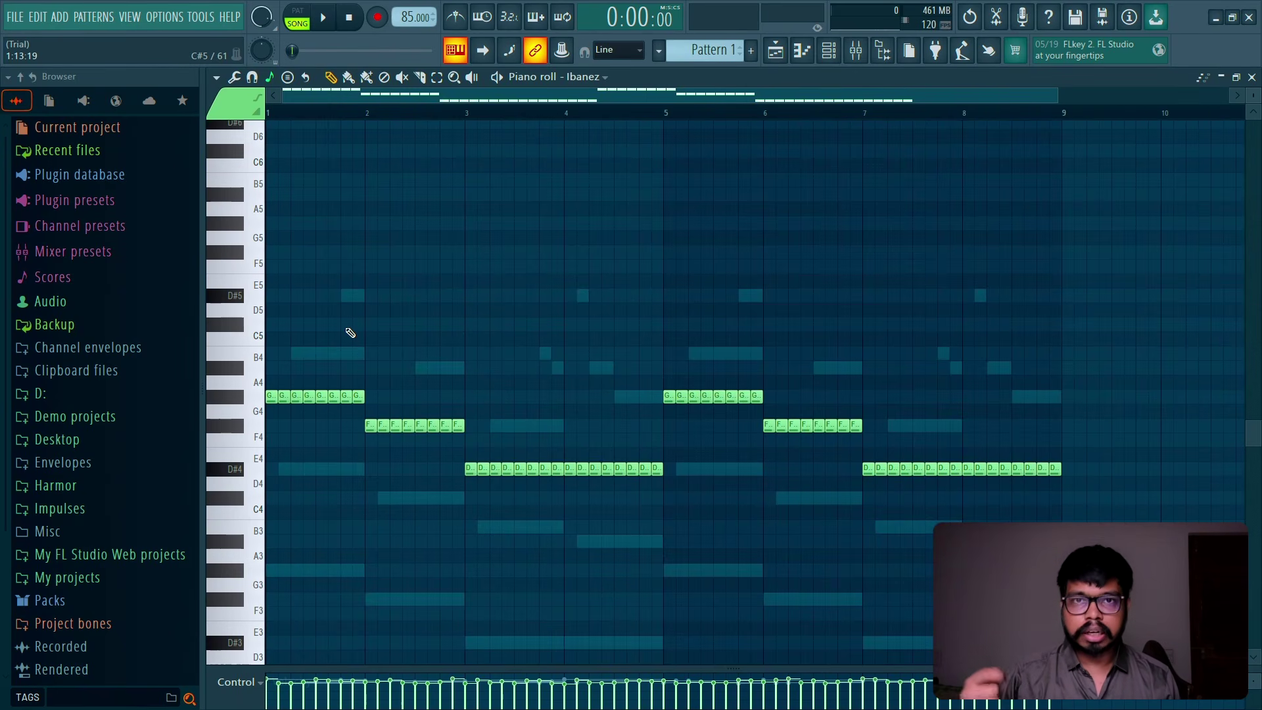
pyautogui.hotkey('ctrl', 'a')
pyautogui.press('Delete')
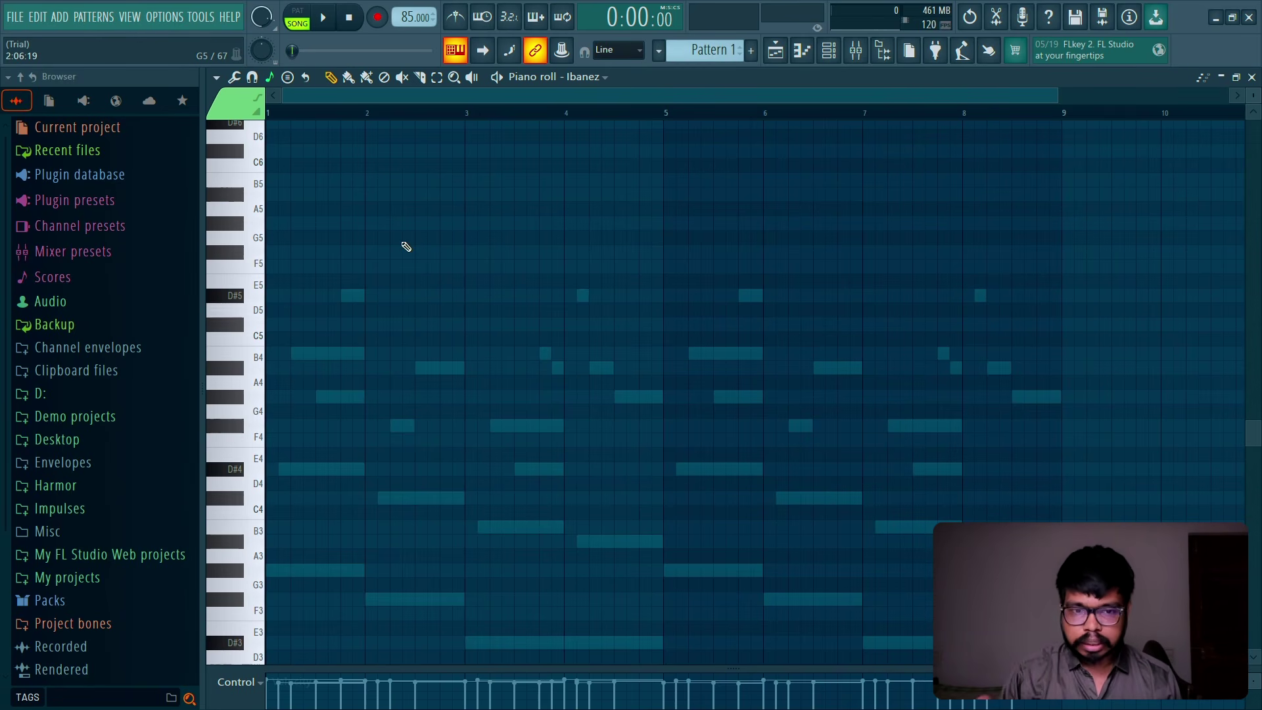
pyautogui.moveTo(270, 468)
pyautogui.mouseDown()
pyautogui.moveTo(265, 479)
pyautogui.moveTo(265, 455)
pyautogui.mouseUp()
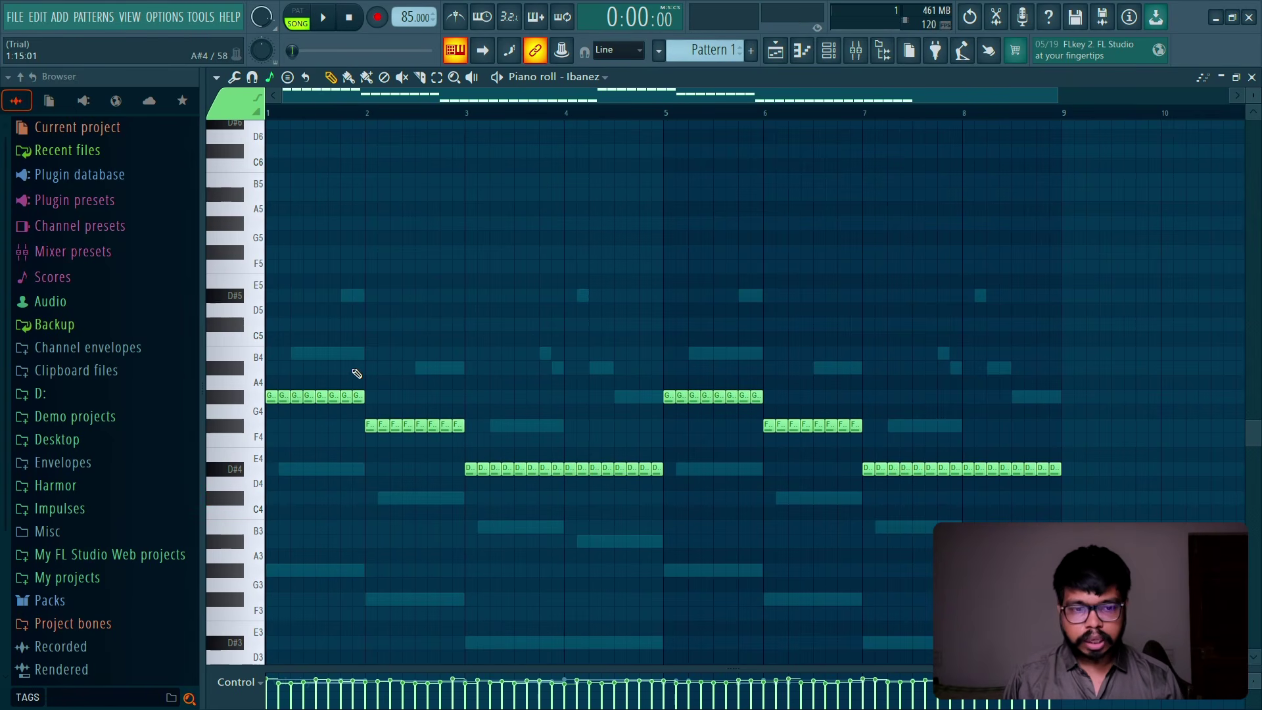
# Step: Delete the Ibanez notes in bars 5 to 8, keeping only the first four bars
pyautogui.moveTo(1112, 206); pyautogui.dragTo(681, 621)
pyautogui.press('Delete')
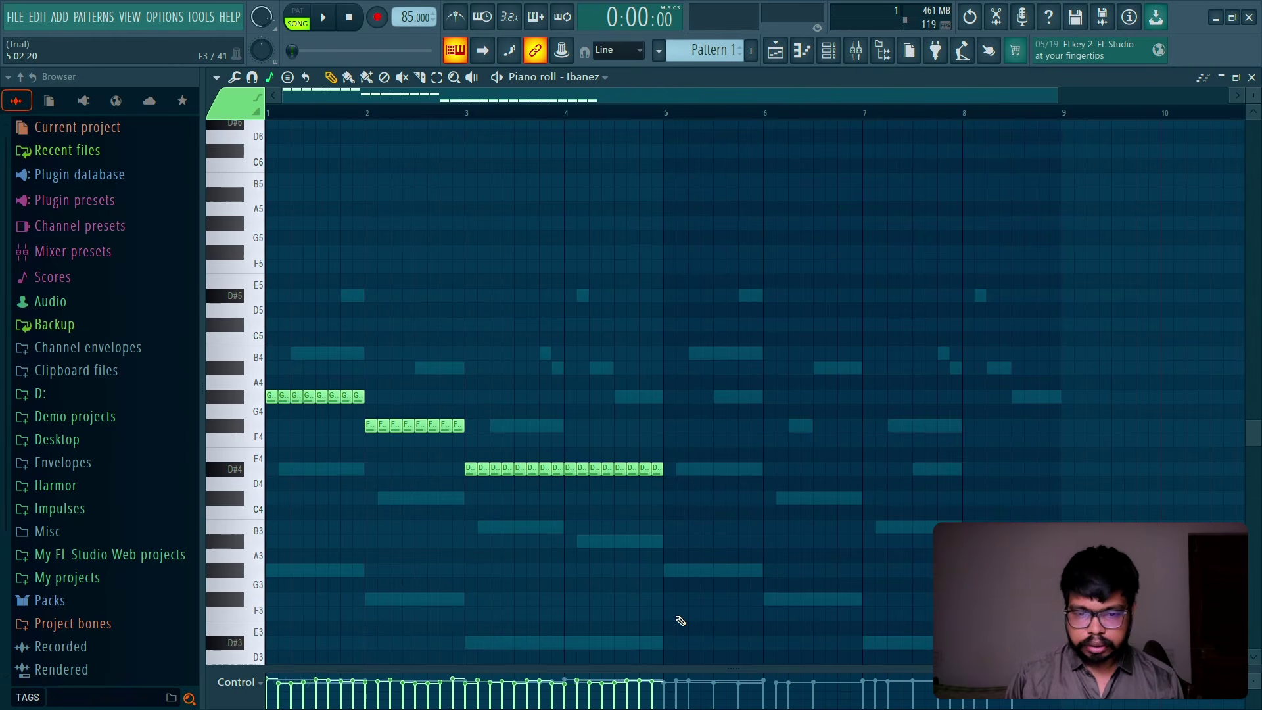
pyautogui.moveTo(1062, 90); pyautogui.dragTo(650, 140)
pyautogui.scroll(1, 739, 275)
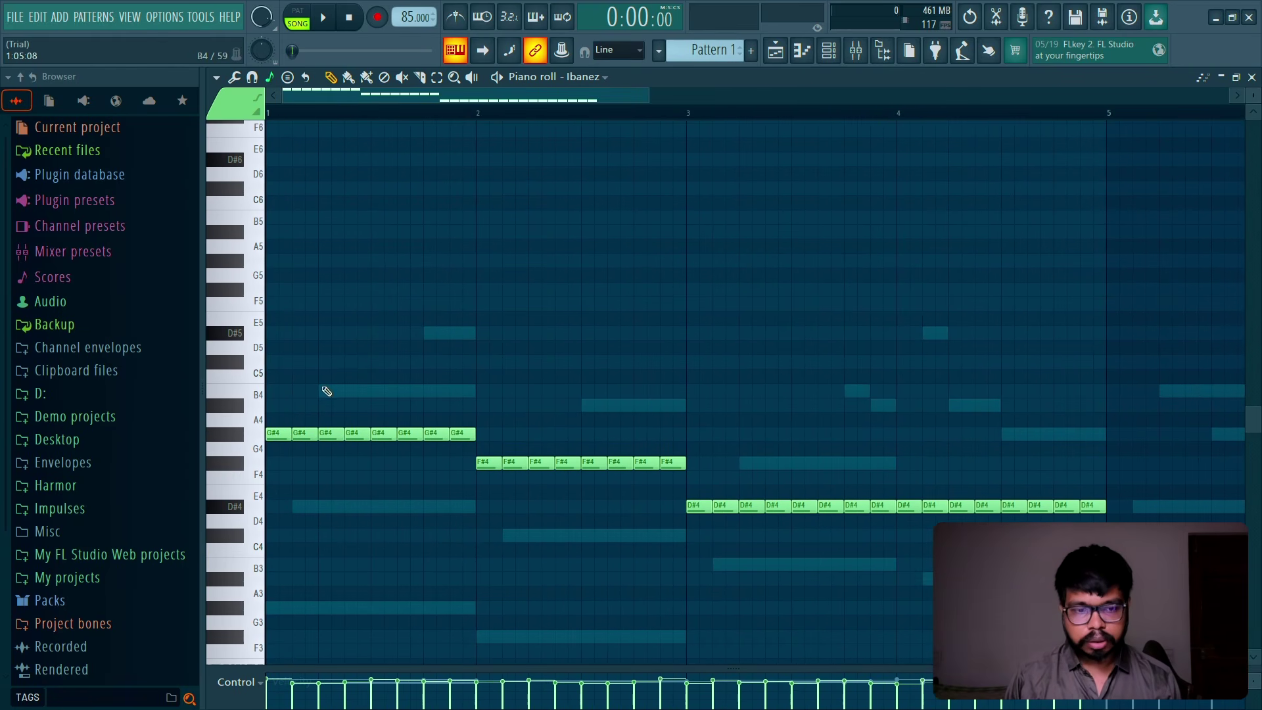
# Step: Switch to pattern playback and rework the start of bar 1 by removing the second G#4, shortening the first and starting the third earlier
pyautogui.press('space')
pyautogui.press('l')
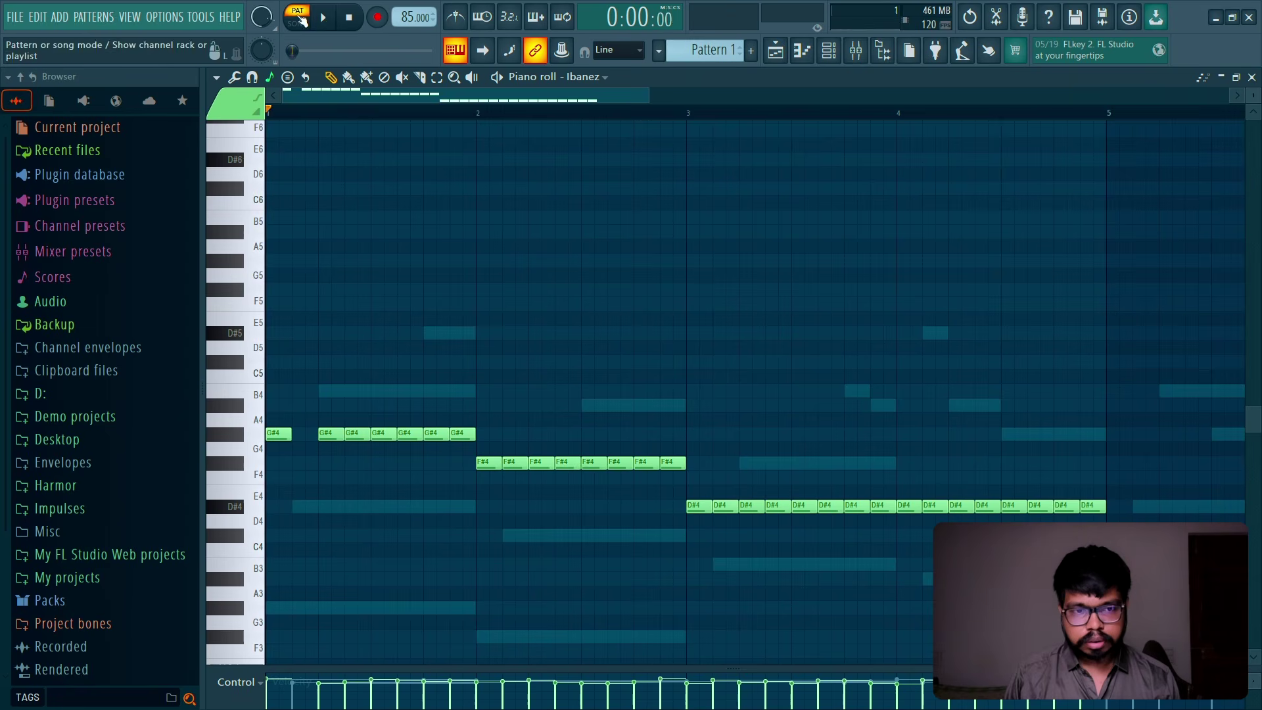
pyautogui.press('space')
pyautogui.press('space')
pyautogui.moveTo(291, 437); pyautogui.dragTo(317, 437)
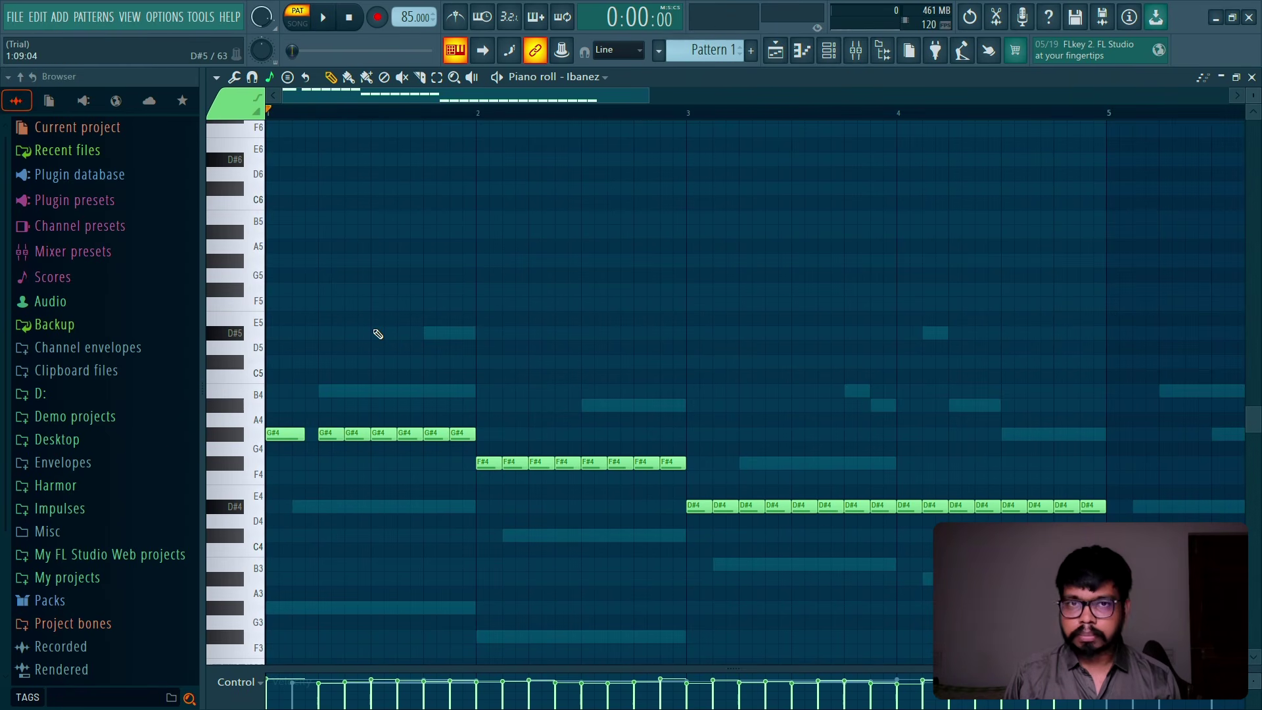
pyautogui.moveTo(320, 435); pyautogui.dragTo(306, 435)
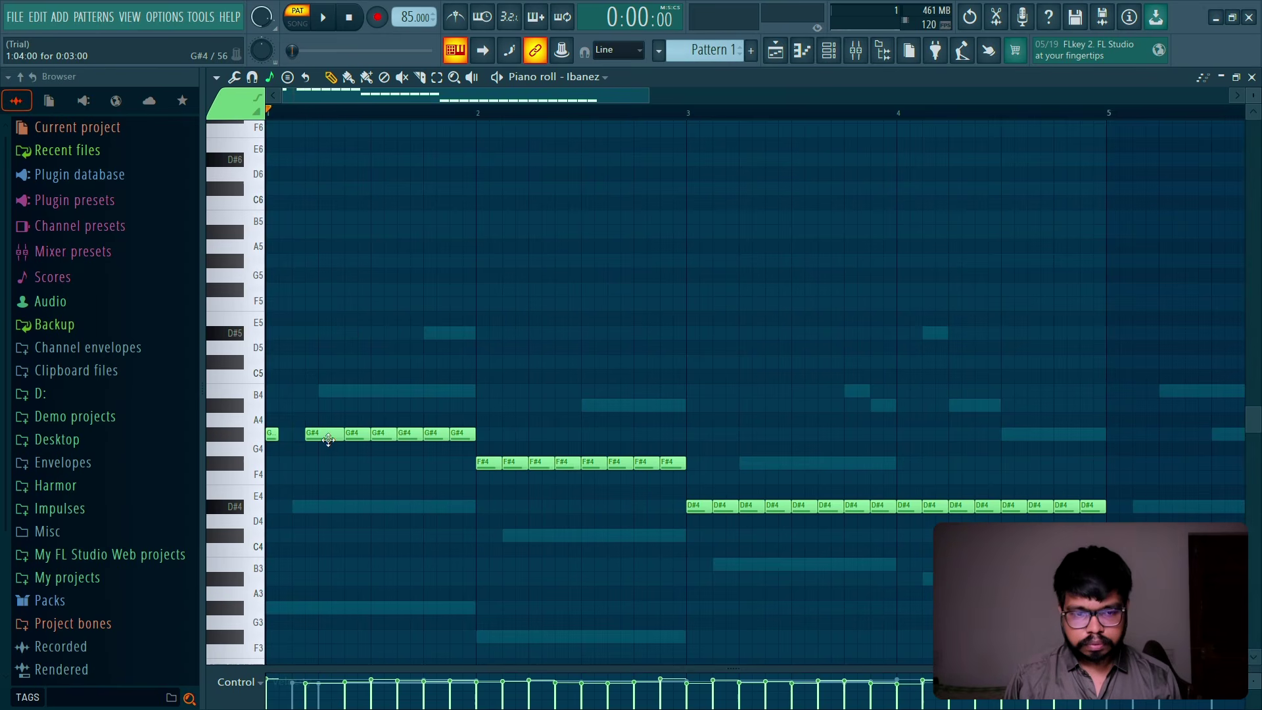
pyautogui.press('space')
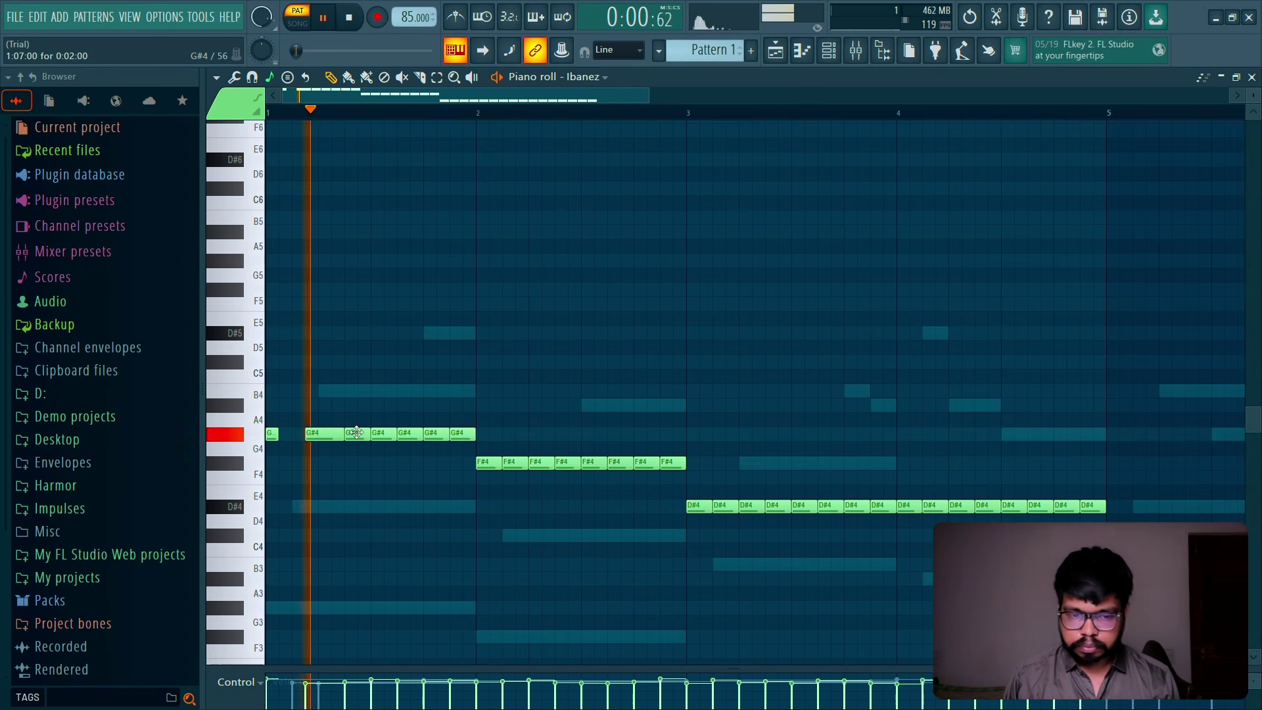
# Step: Remove the G#4 note on beat 3 of bar 1 while auditioning the bass rhythm
pyautogui.press('space')
pyautogui.press('space')
pyautogui.moveTo(356, 432)
pyautogui.mouseDown()
pyautogui.moveTo(353, 387)
pyautogui.moveTo(358, 432)
pyautogui.mouseUp()
pyautogui.press('space')
pyautogui.press('space')
pyautogui.rightClick(387, 432)
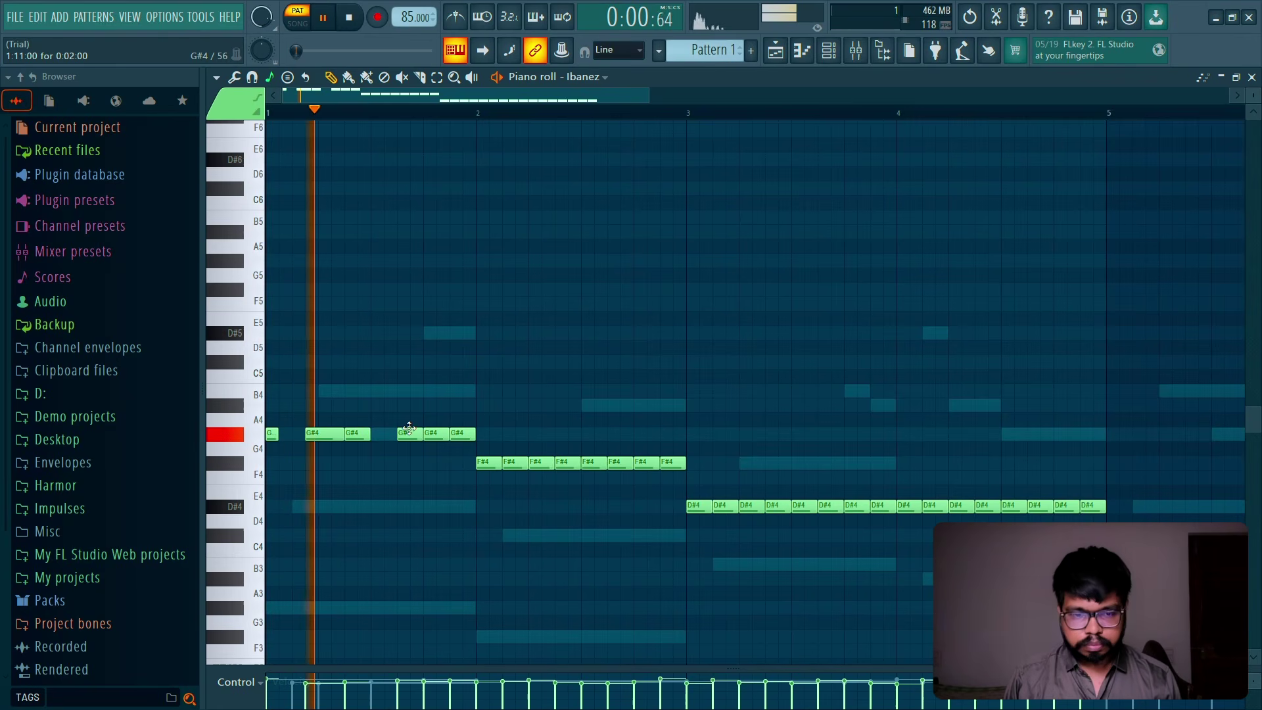
pyautogui.press('space')
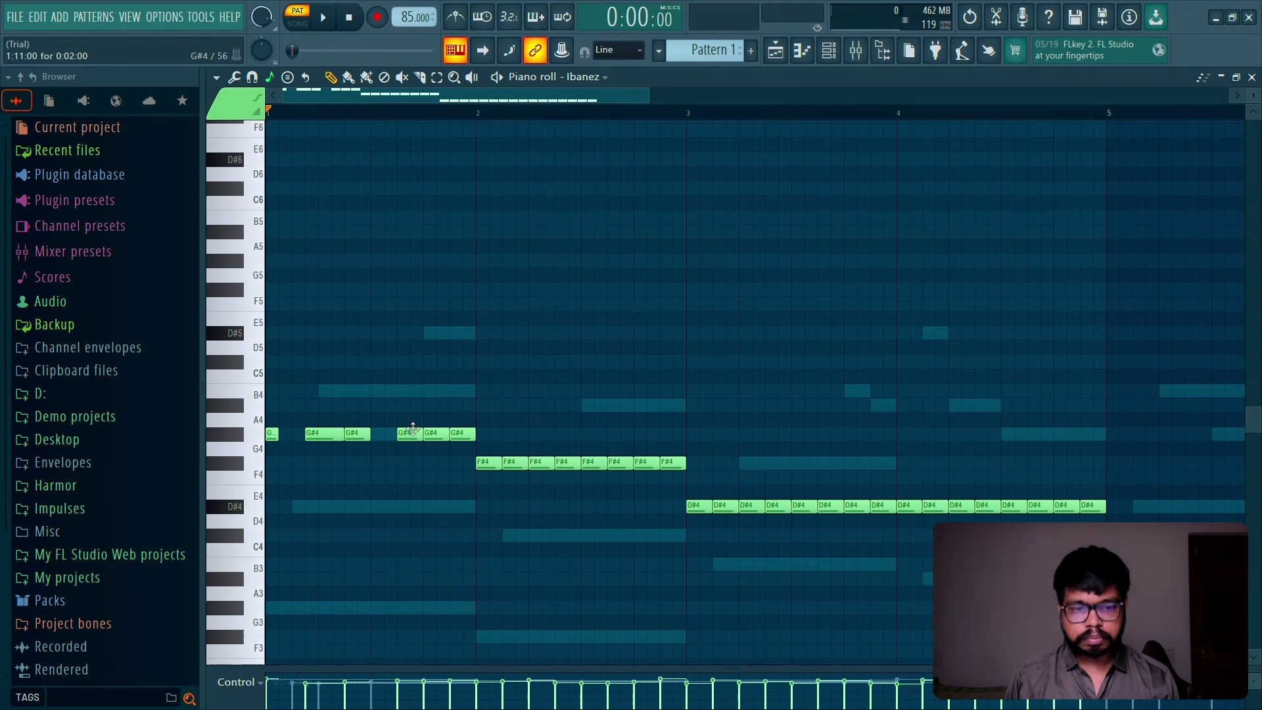
# Step: Raise the last two notes of bar 1 to D#5 and B4 and play the phrase back
pyautogui.press('space')
pyautogui.moveTo(412, 428); pyautogui.dragTo(429, 330)
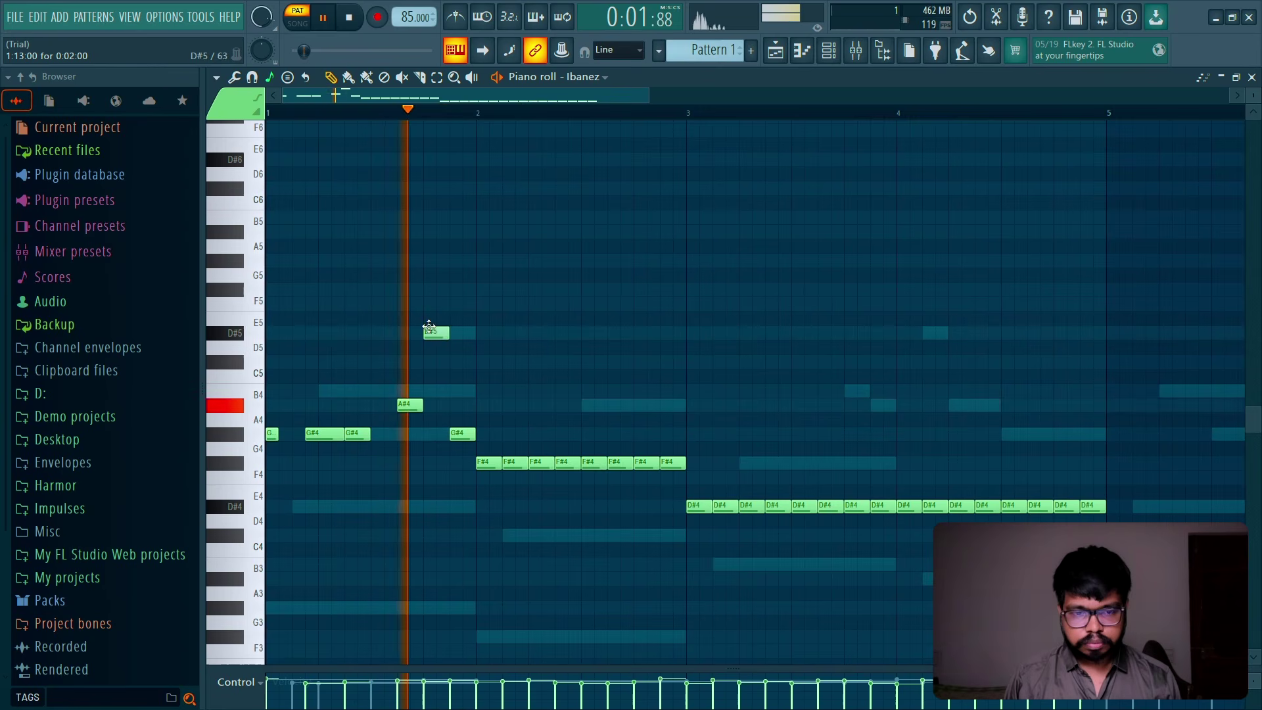
pyautogui.press('space')
pyautogui.moveTo(472, 432); pyautogui.dragTo(410, 433)
pyautogui.press('space')
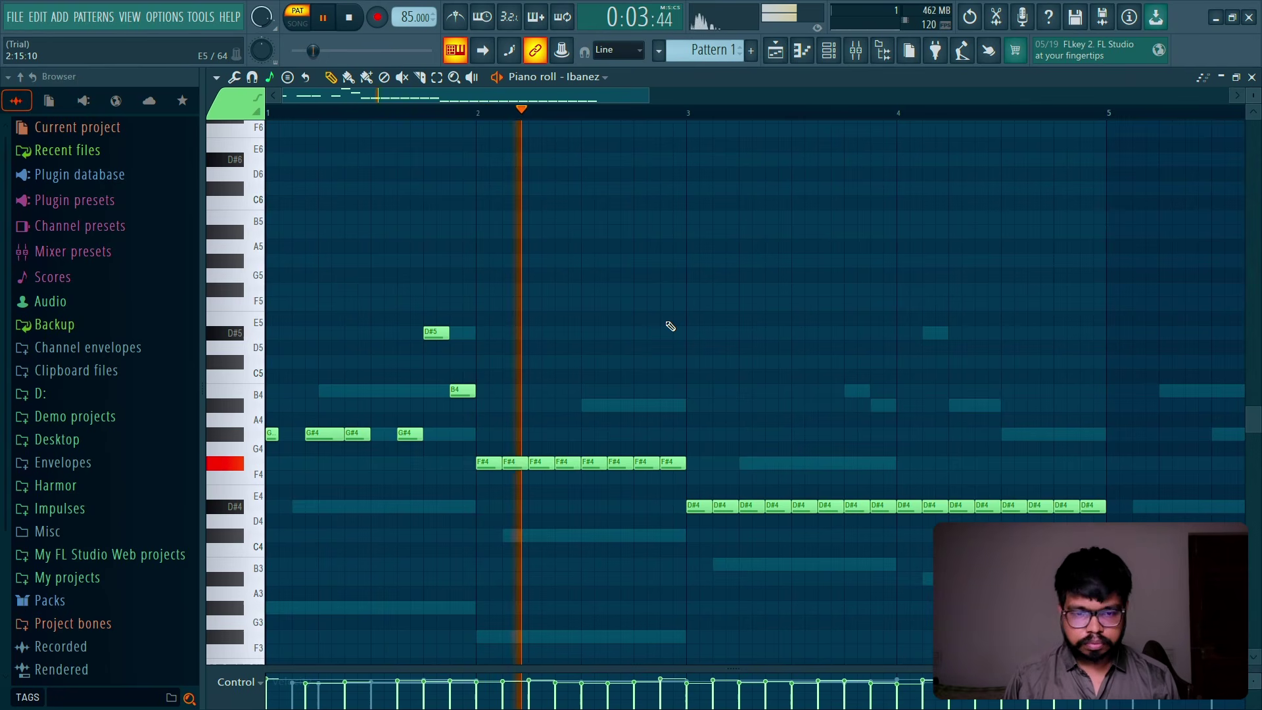
pyautogui.press('space')
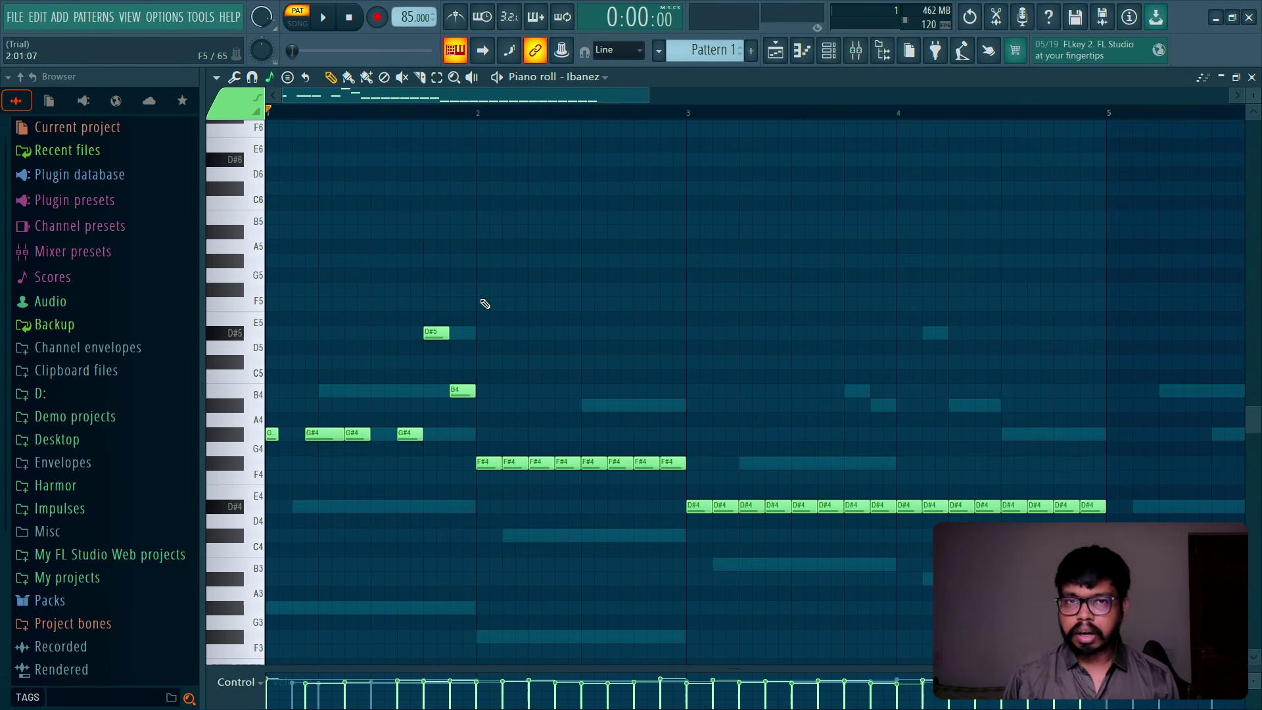
# Step: Replace the repeated F#4 notes in bar 2 with a copy of the bar 1 phrase starting on F#4, and audition it
pyautogui.moveTo(688, 414); pyautogui.dragTo(506, 479)
pyautogui.press('Delete')
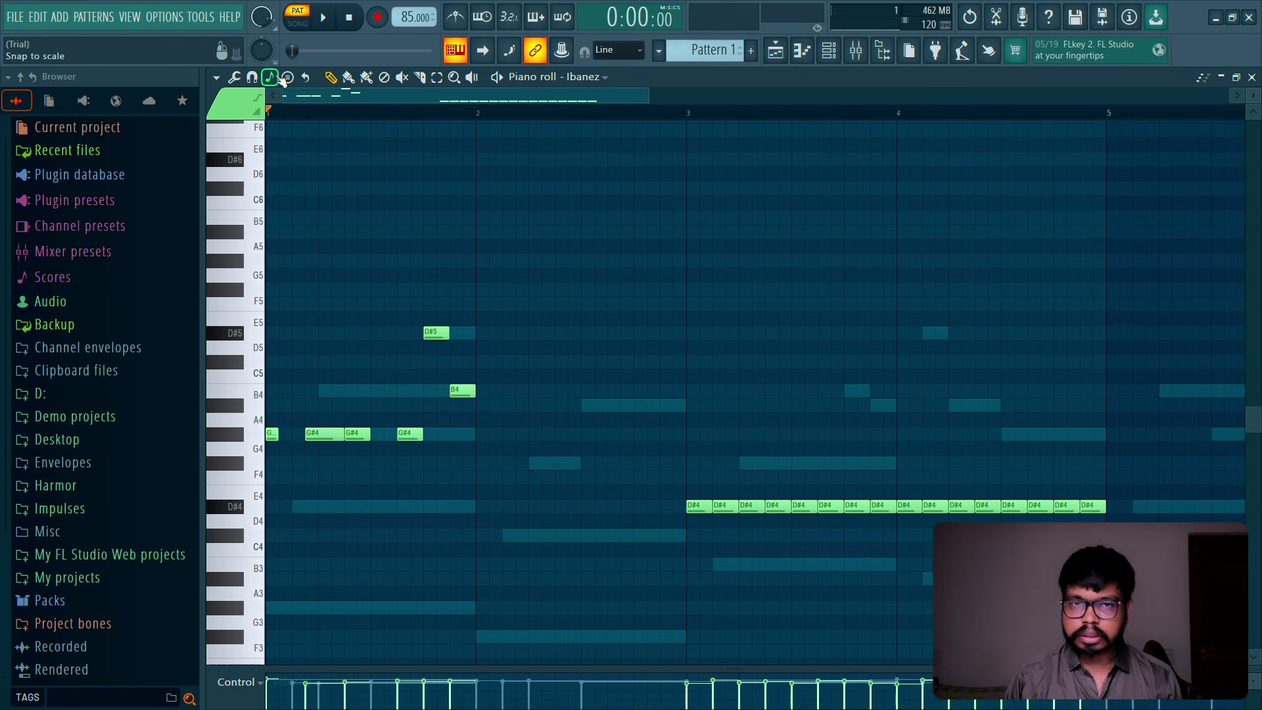
pyautogui.moveTo(473, 225); pyautogui.dragTo(273, 510)
pyautogui.moveTo(273, 439); pyautogui.dragTo(483, 467)
pyautogui.press('space')
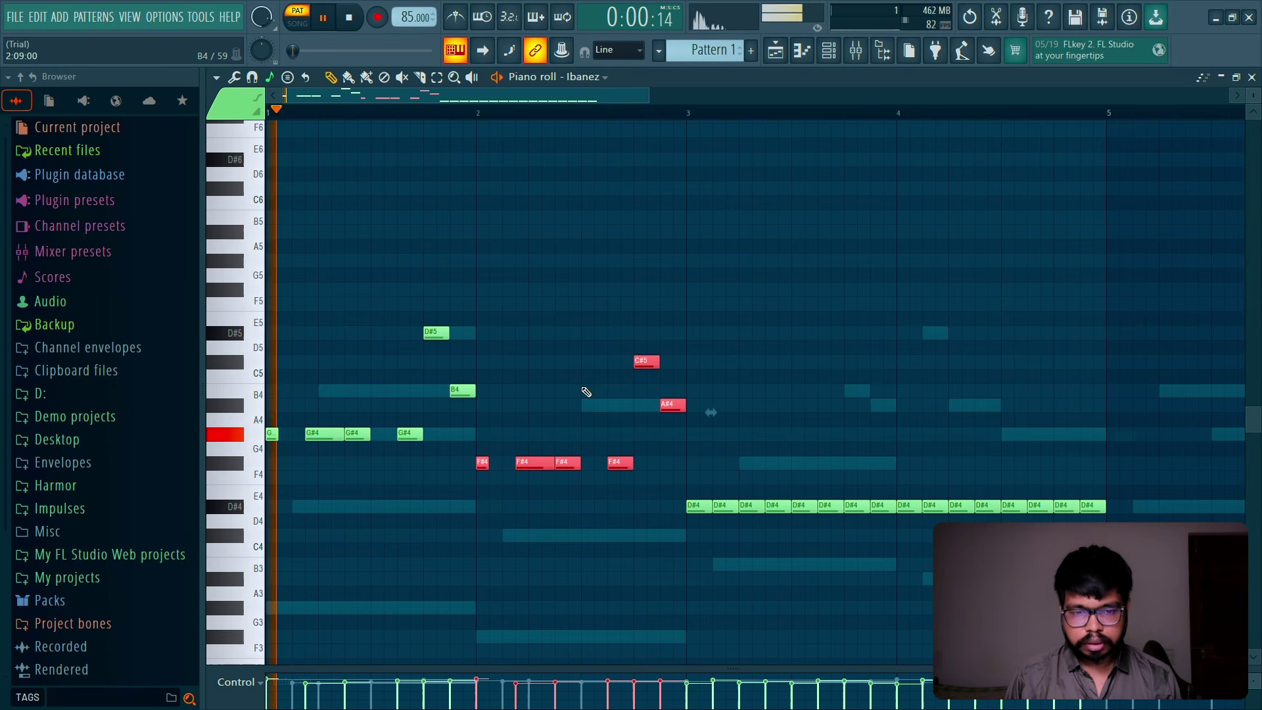
pyautogui.click(544, 350)
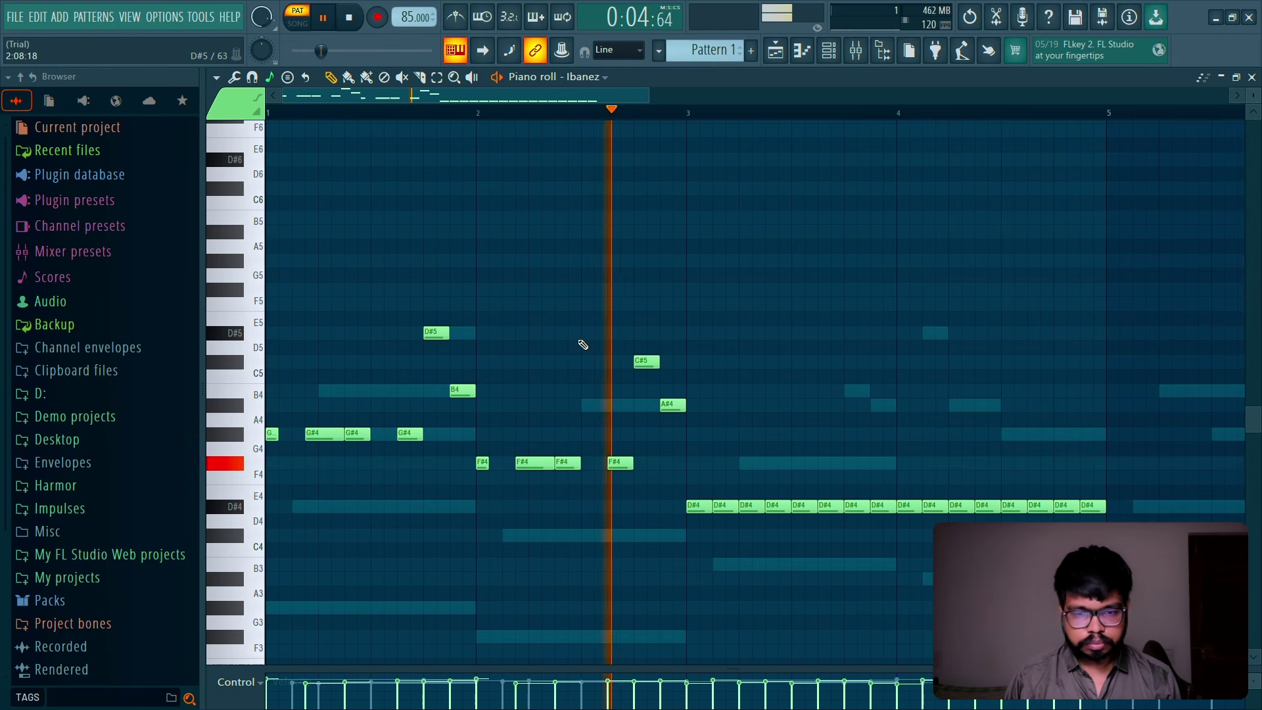
# Step: Audition from bar 2 and add a short B4 note just before that bar's last F#4
pyautogui.press('space')
pyautogui.click(484, 112)
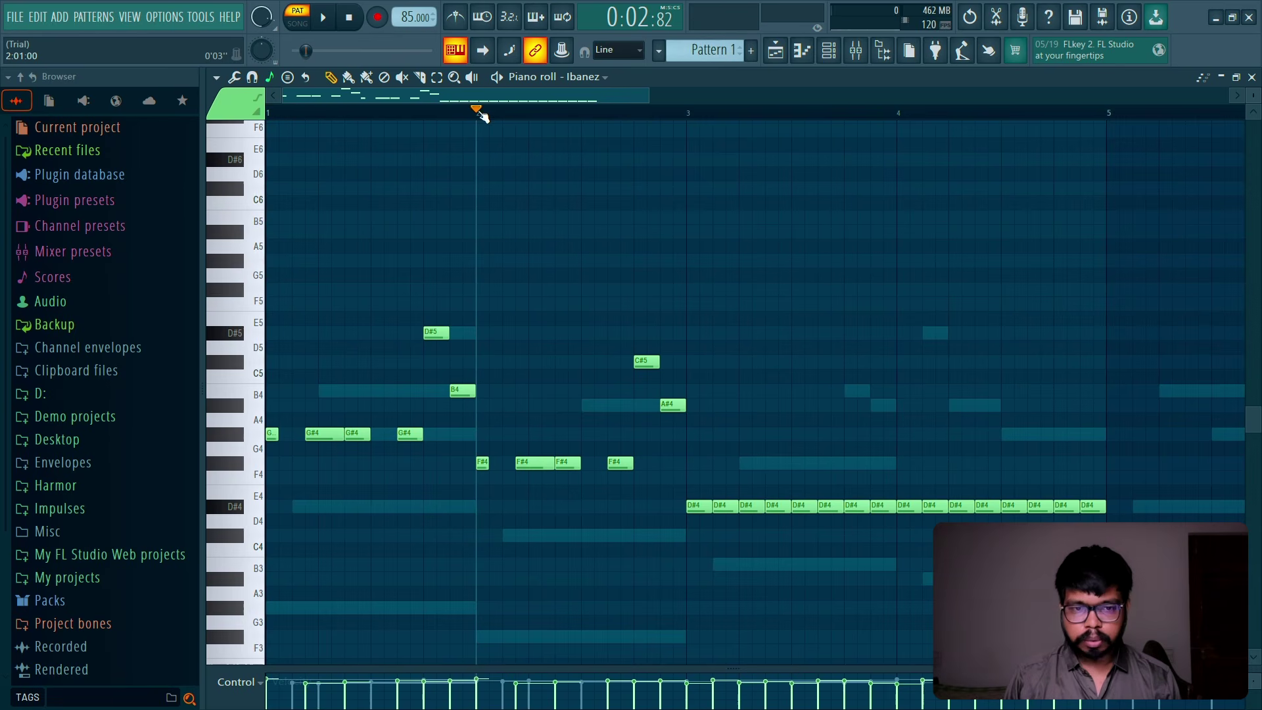
pyautogui.press('space')
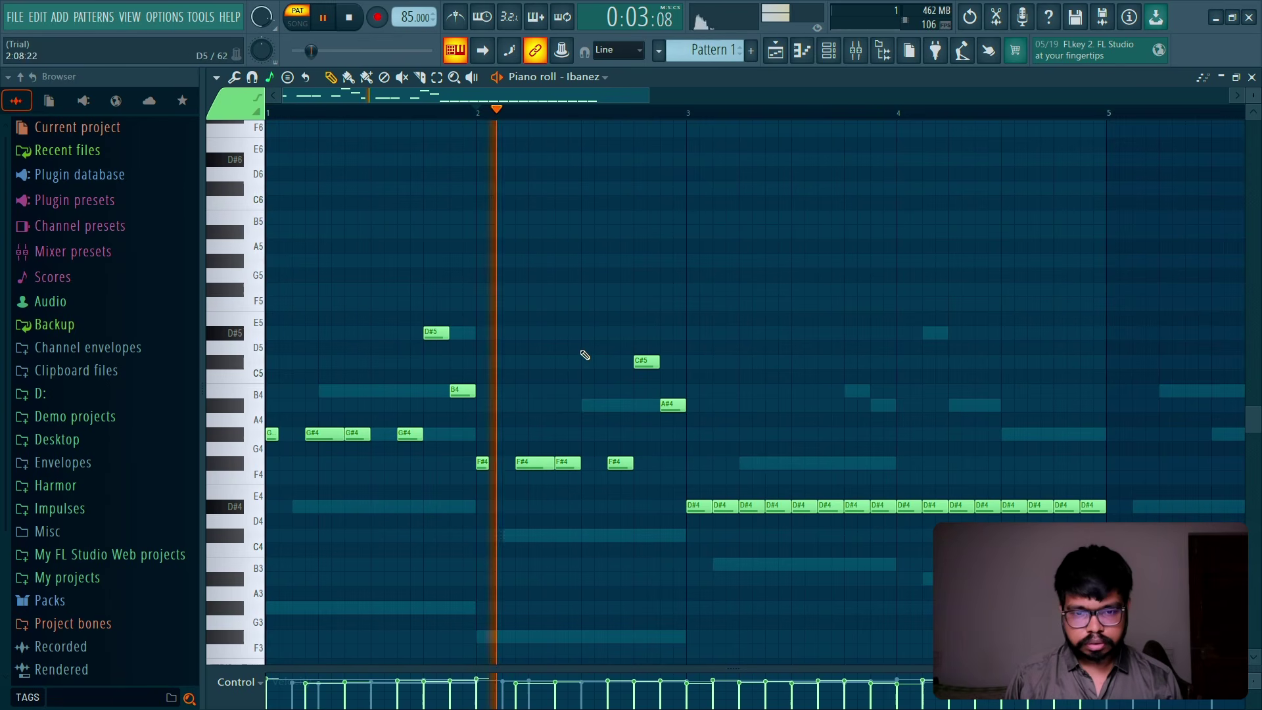
pyautogui.click(592, 361)
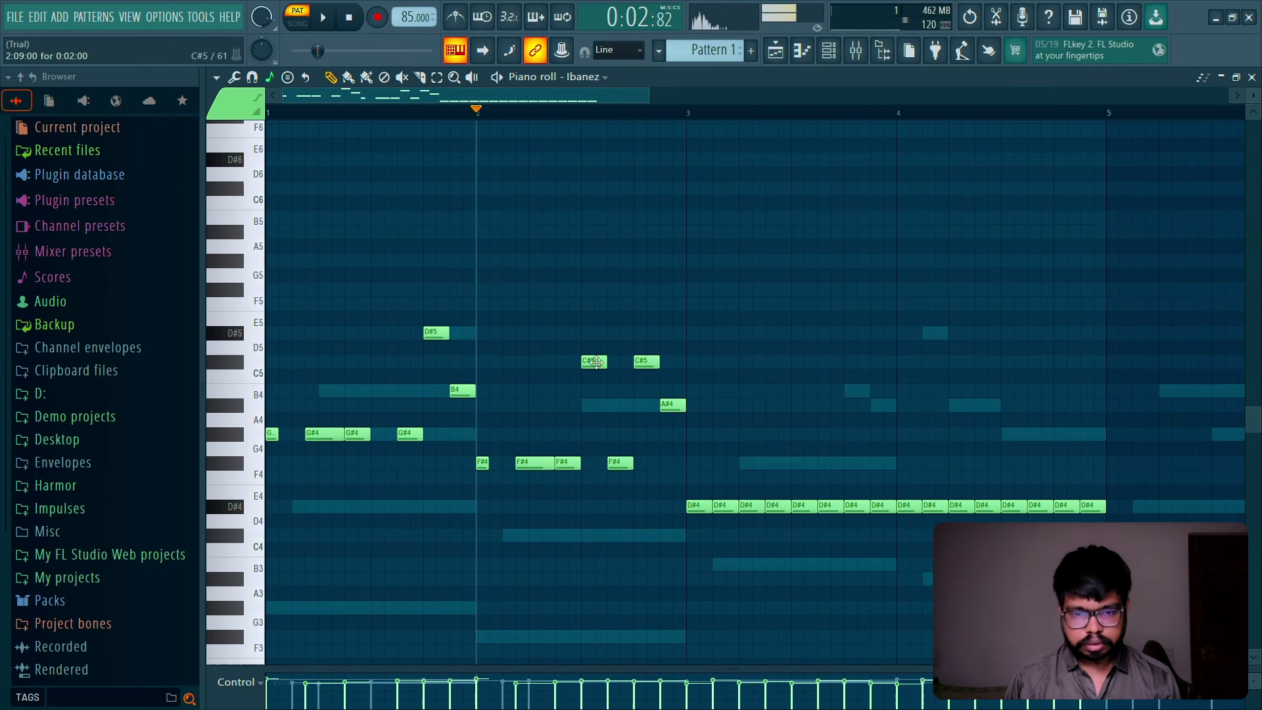
pyautogui.moveTo(600, 362); pyautogui.dragTo(593, 330)
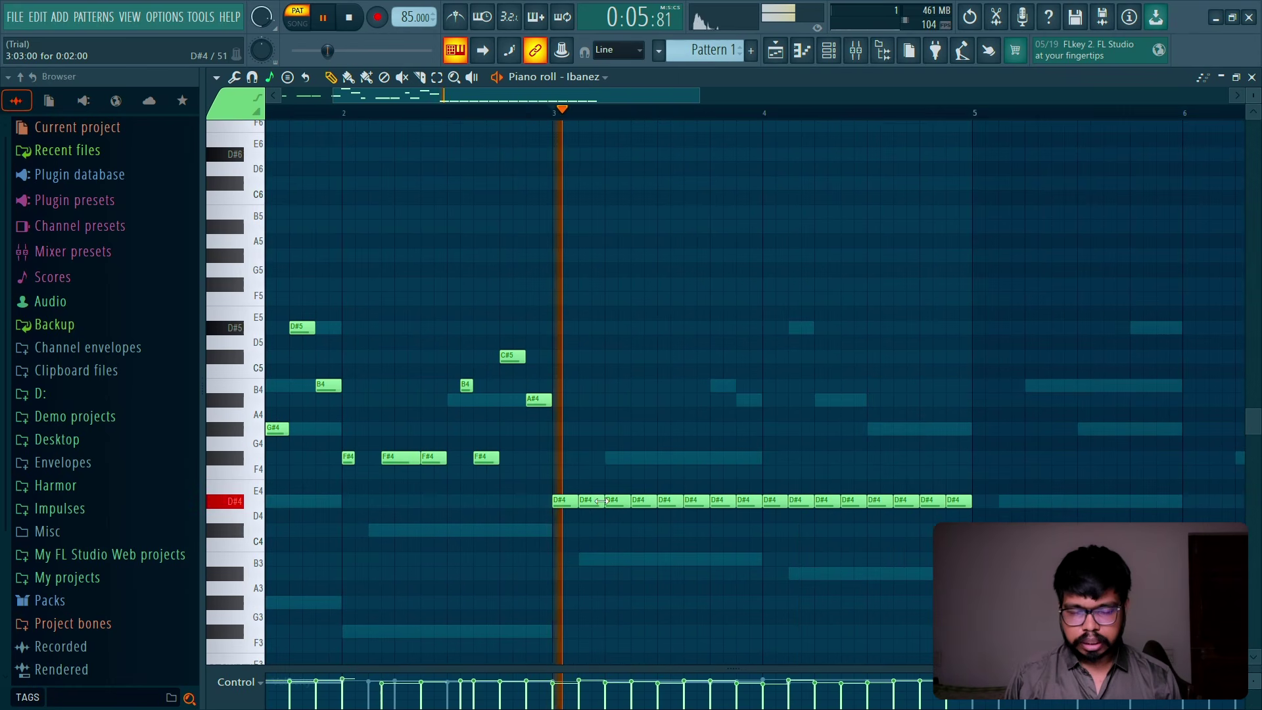
# Step: Vary the opening D#4 notes of bar 3 by shortening the first, shifting the next two later and trimming the fourth, checking by playback
pyautogui.press('space')
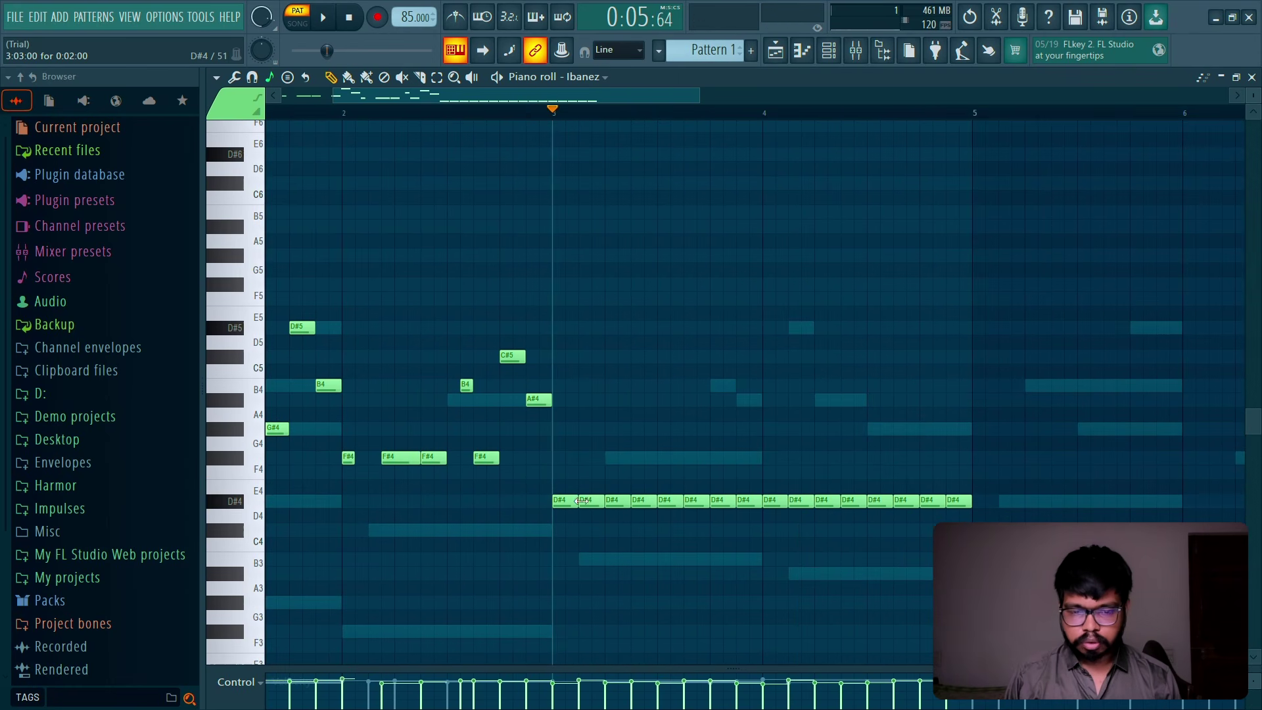
pyautogui.moveTo(578, 501); pyautogui.dragTo(650, 504)
pyautogui.press('space')
pyautogui.press('space')
pyautogui.press('space')
pyautogui.press('space')
pyautogui.press('space')
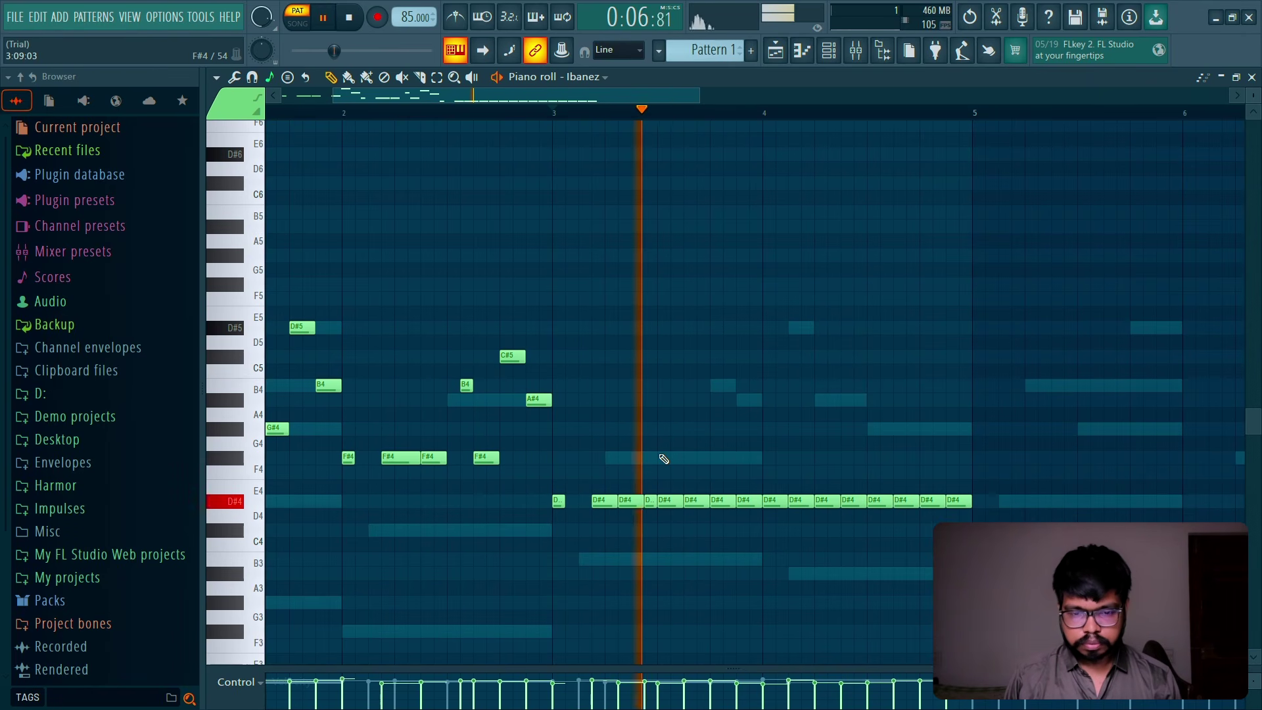
pyautogui.press('space')
pyautogui.press('space')
pyautogui.press('space')
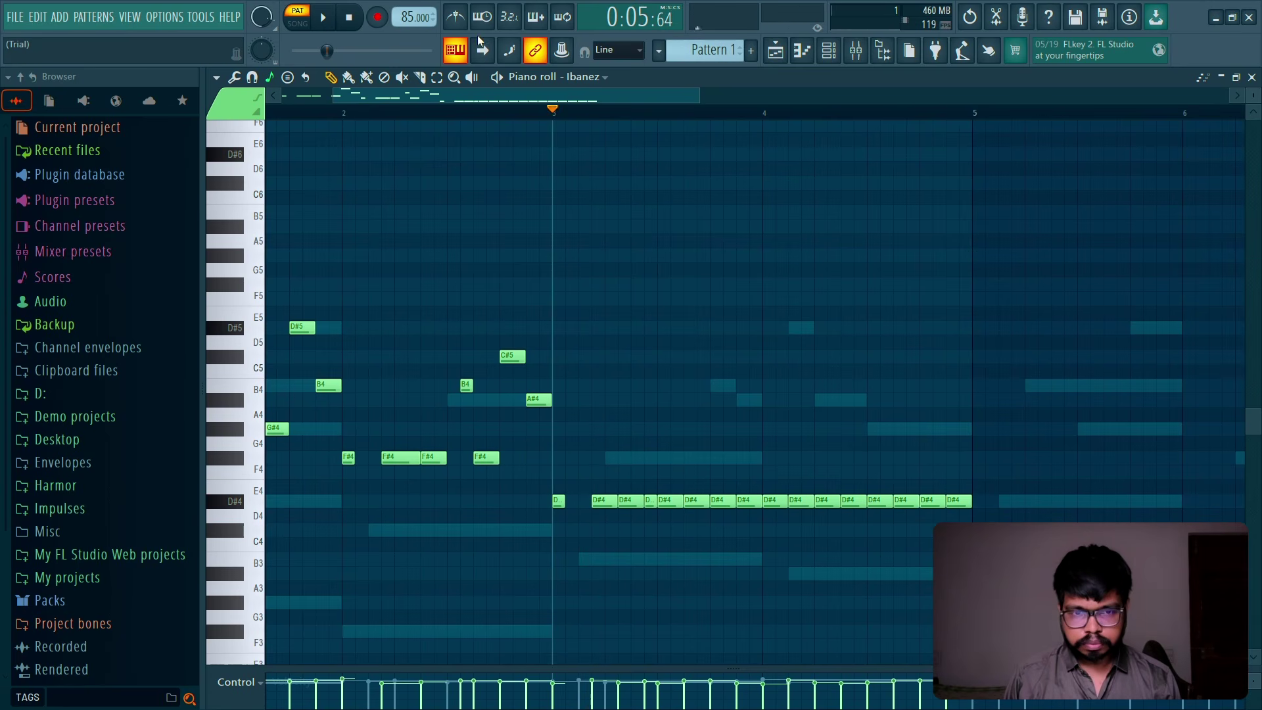
# Step: Audition the bar 3 rhythm against the metronome, switch the metronome off and replay the bar
pyautogui.click(462, 22)
pyautogui.press('space')
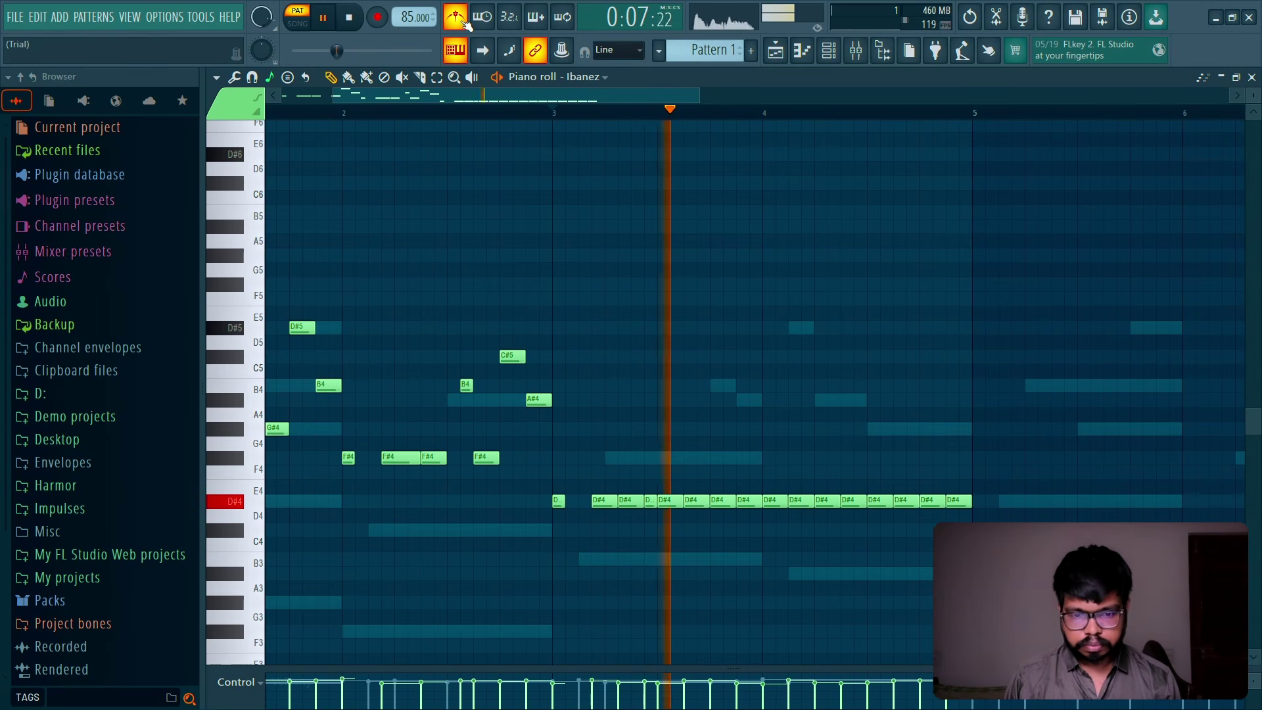
pyautogui.press('space')
pyautogui.press('space')
pyautogui.click(465, 23)
pyautogui.press('space')
pyautogui.press('space')
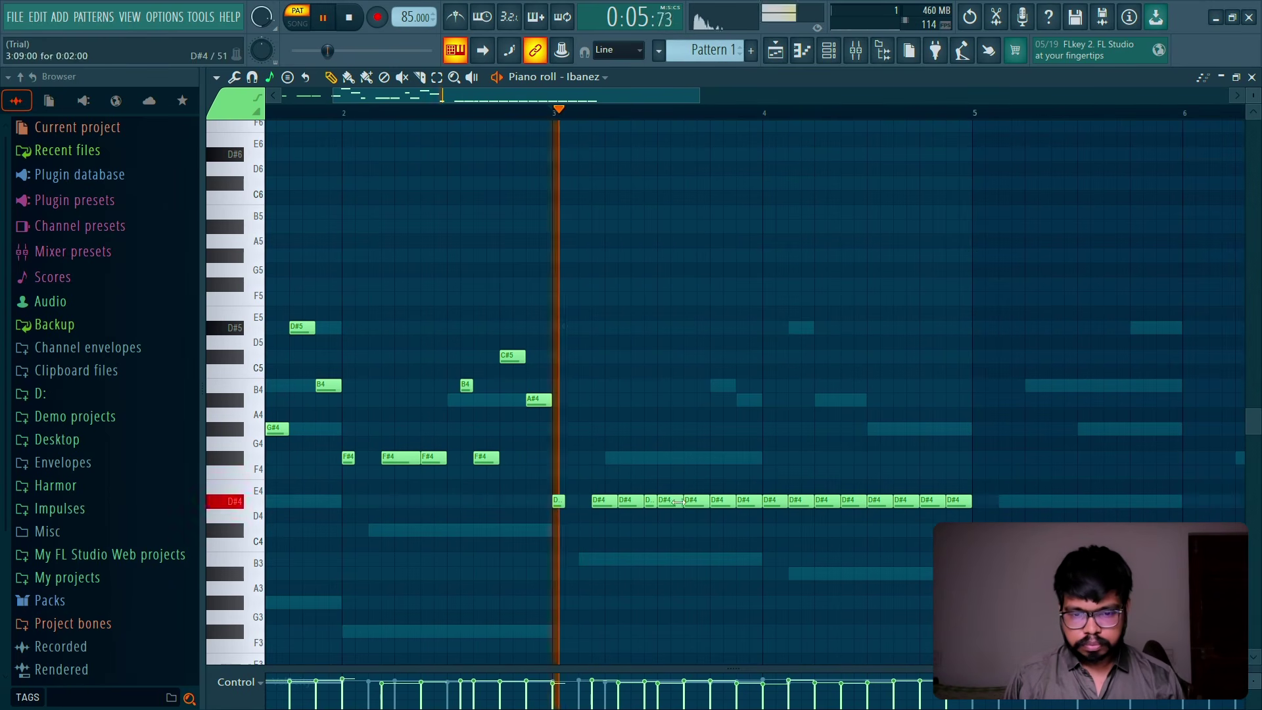
# Step: Remove the D#4 note on beat 3 of bar 3 and raise the note on beat 4 to A#4
pyautogui.rightClick(670, 502)
pyautogui.press('space')
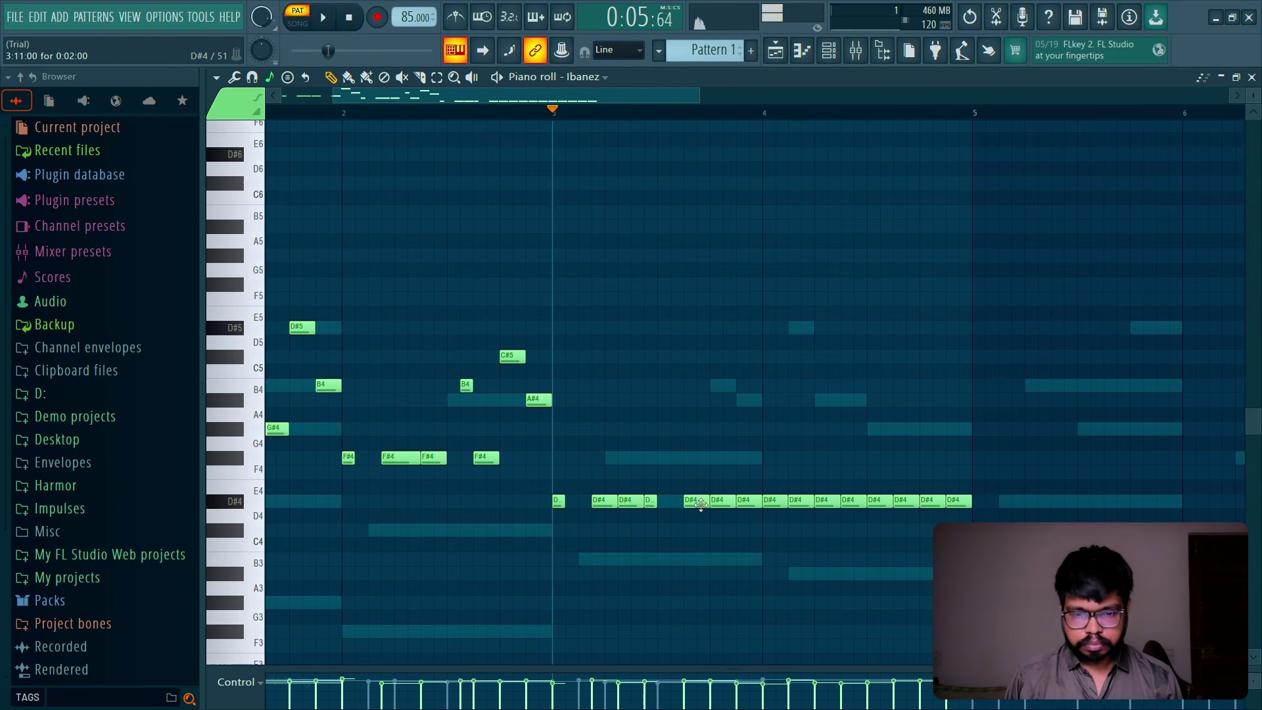
pyautogui.press('space')
pyautogui.moveTo(723, 502); pyautogui.dragTo(719, 429)
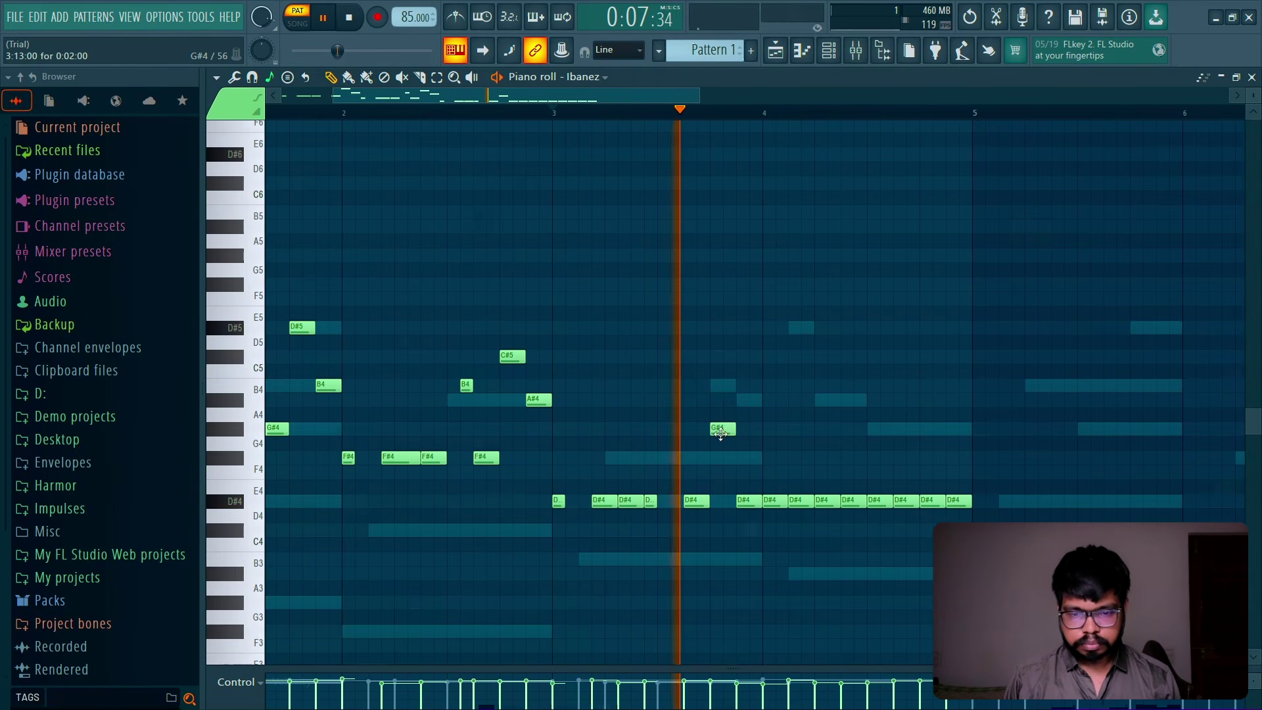
pyautogui.press('space')
pyautogui.press('space')
pyautogui.moveTo(720, 432); pyautogui.dragTo(723, 400)
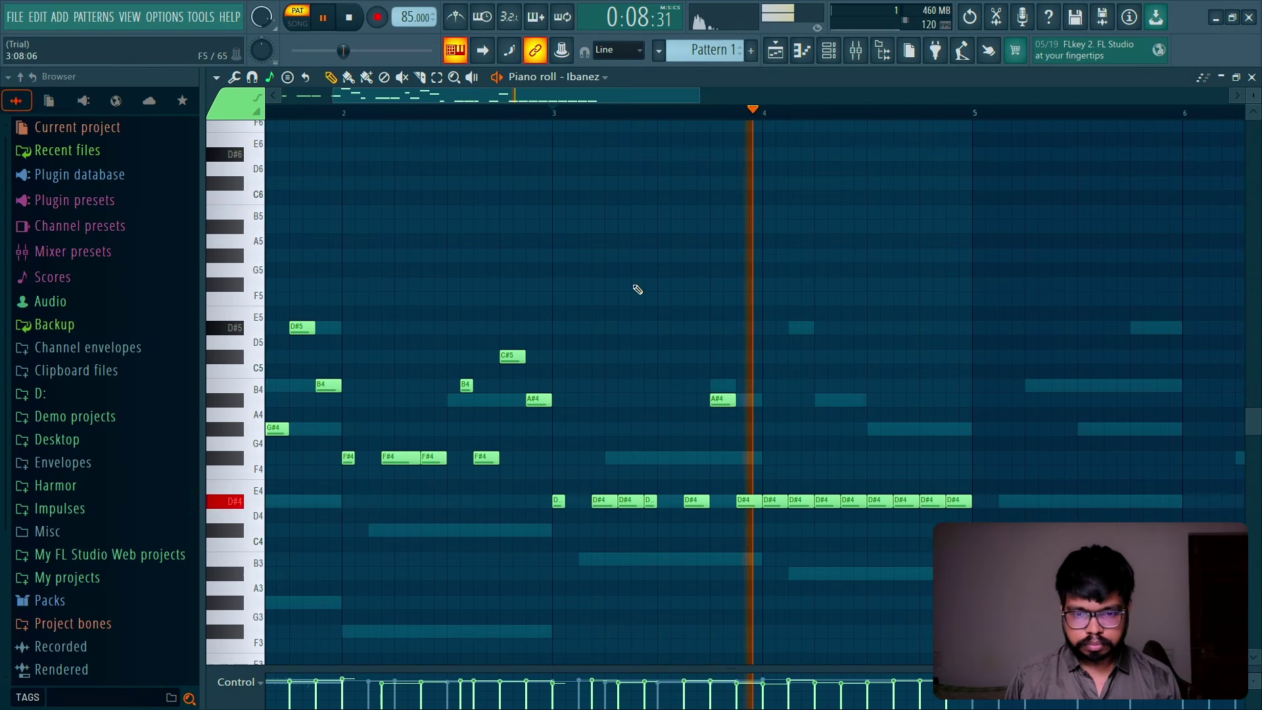
# Step: Play the edited bass pattern back from the start of bar 1
pyautogui.press('space')
pyautogui.click(281, 122)
pyautogui.press('space')
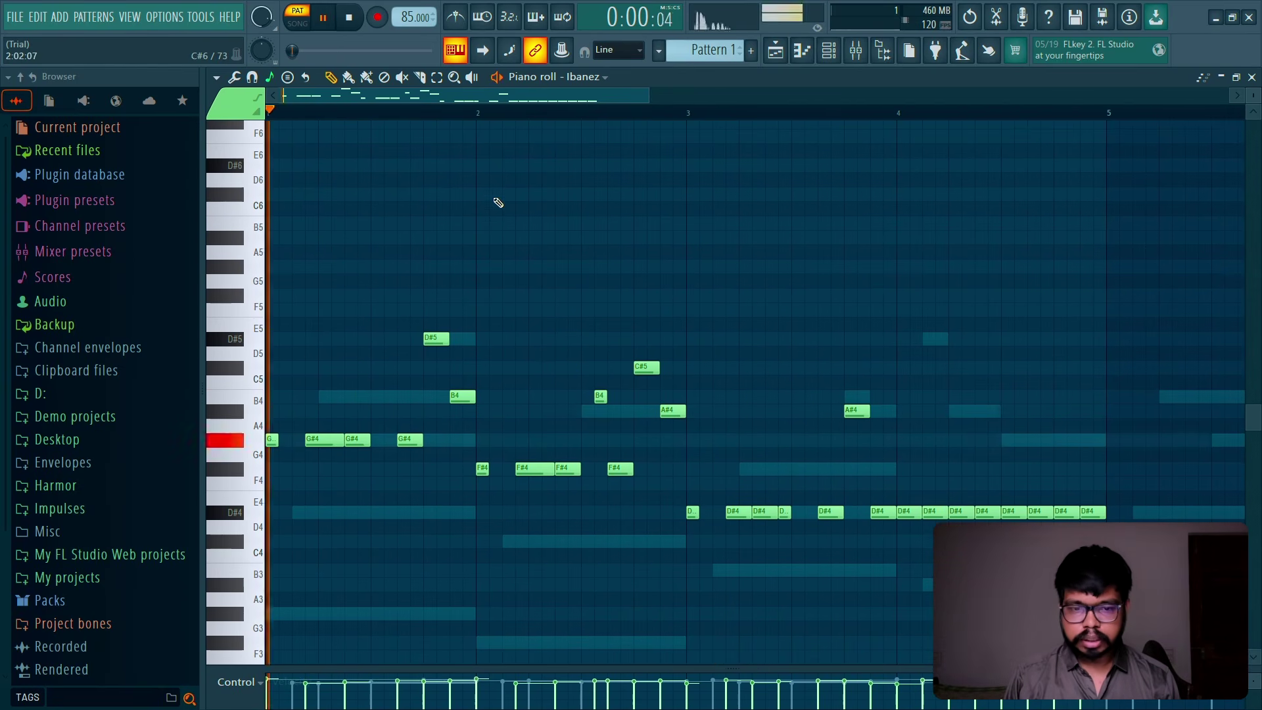
pyautogui.scroll(-1, 601, 319)
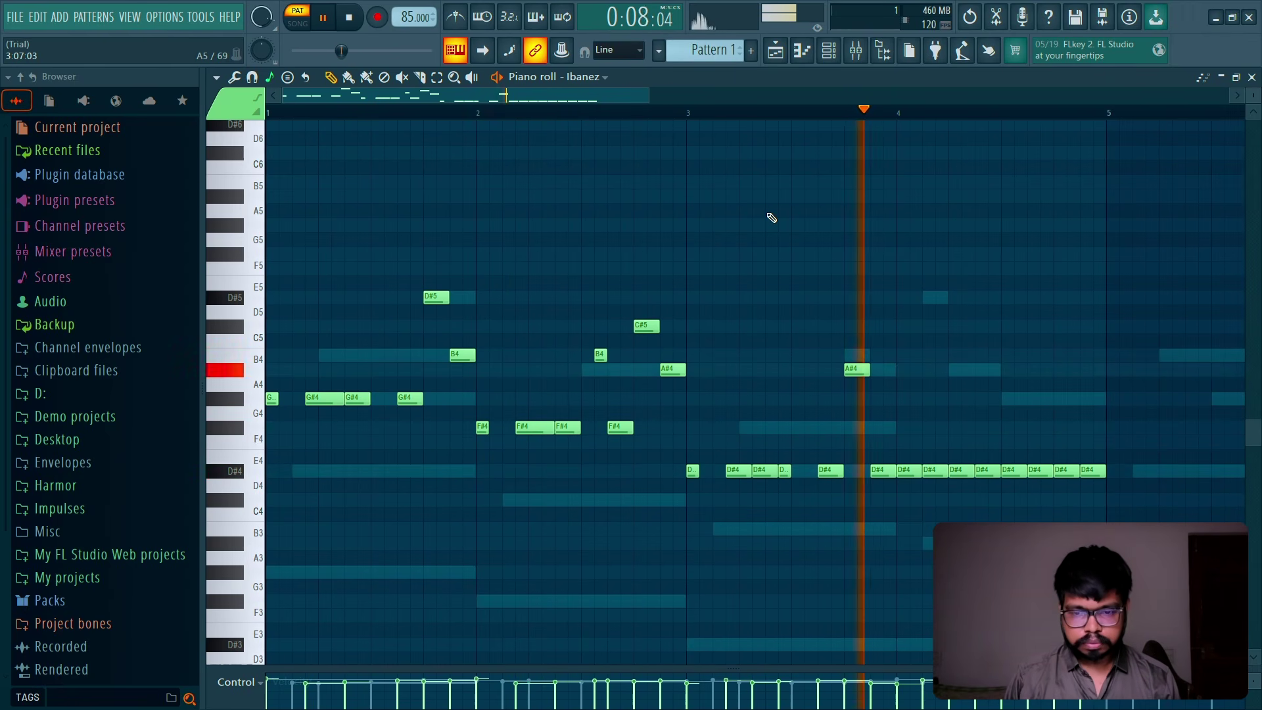
# Step: Clear the D#4 notes from bar 4 and duplicate bar 3's bass phrase into it
pyautogui.press('space')
pyautogui.scroll(1, 736, 163)
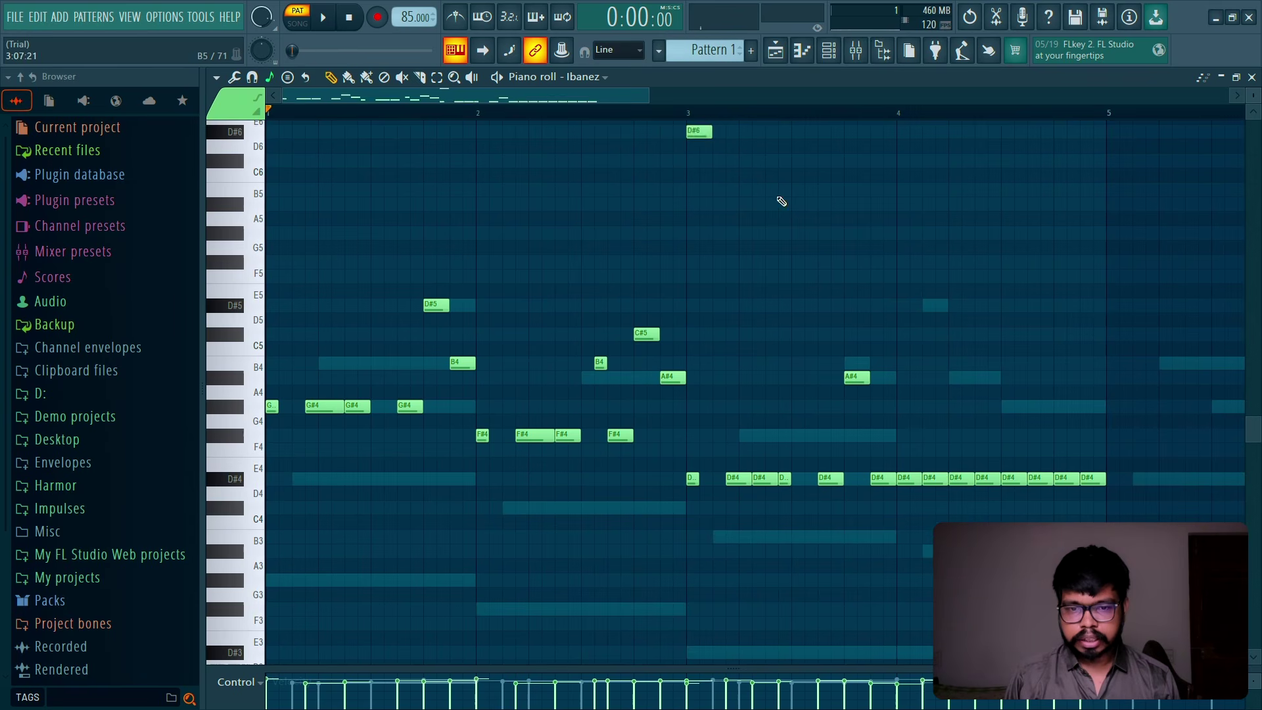
pyautogui.rightClick(914, 475)
pyautogui.rightClick(1052, 478)
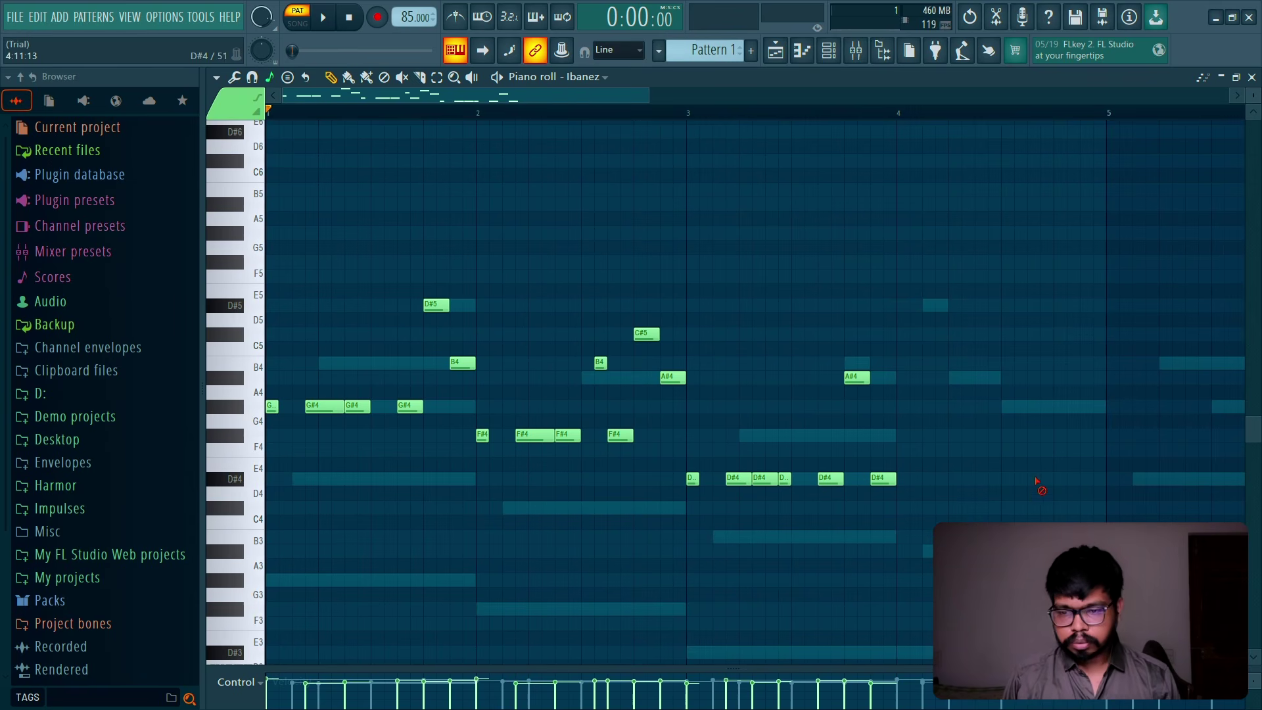
pyautogui.moveTo(909, 343); pyautogui.dragTo(707, 512)
pyautogui.hotkey('ctrl', 'b')
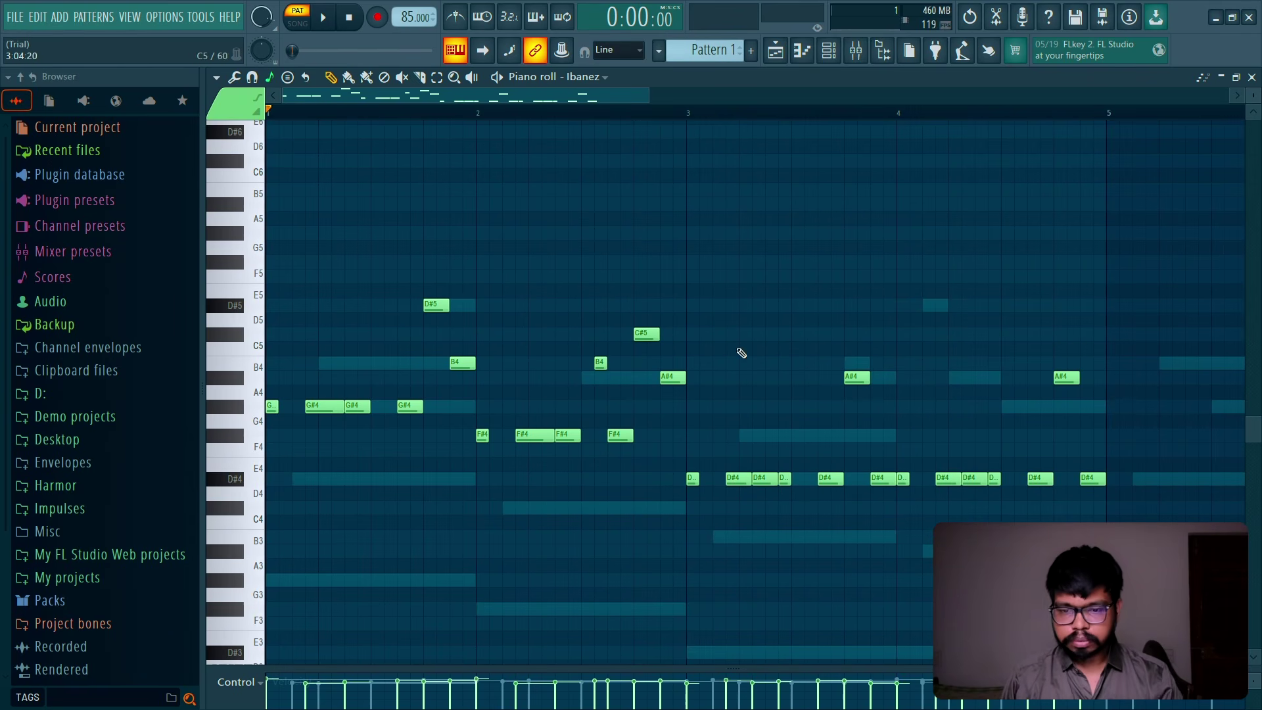
# Step: Audition the transition into bar 4, trying its short opening note at F#4
pyautogui.press('space')
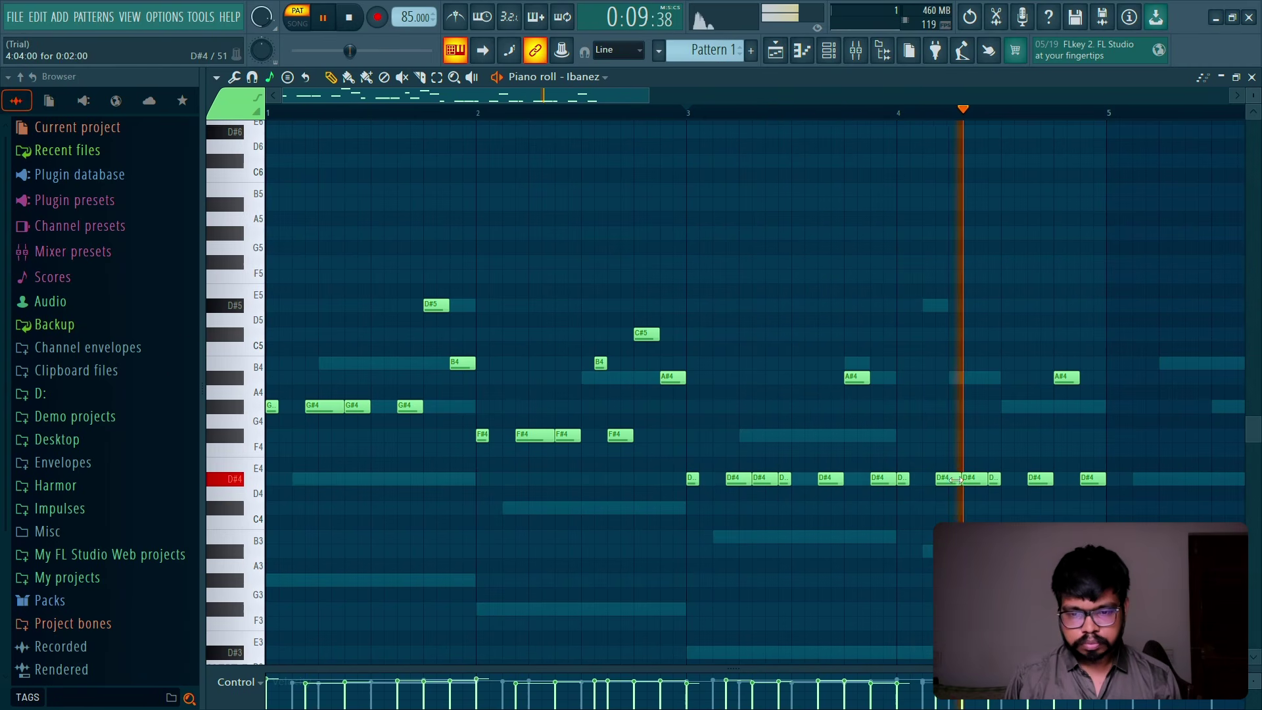
pyautogui.press('space')
pyautogui.press('space')
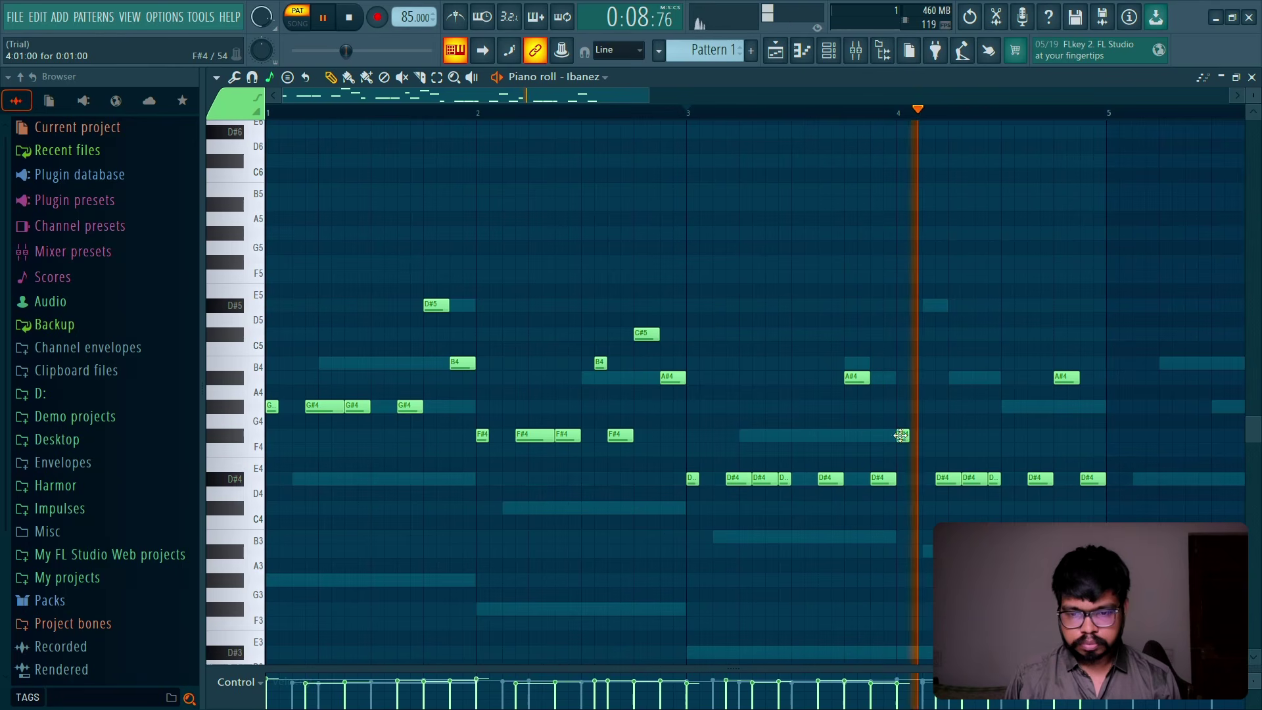
pyautogui.press('space')
pyautogui.press('space')
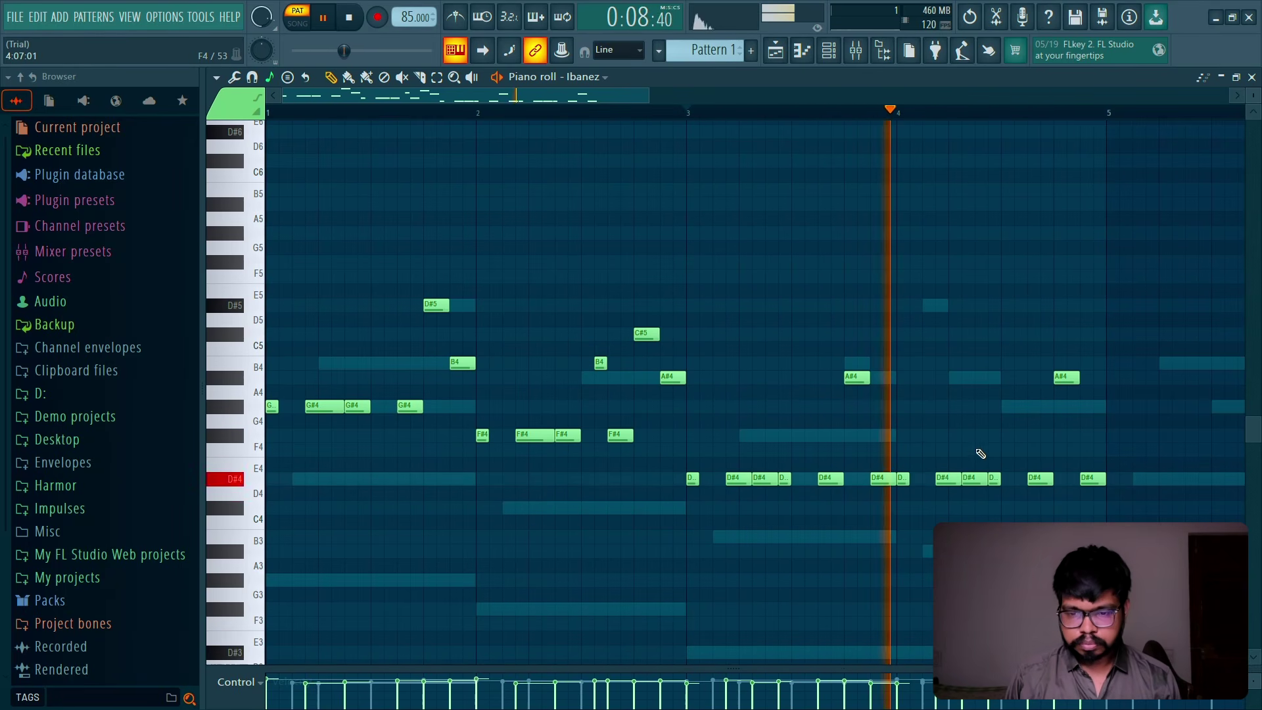
# Step: Add a short F#4 just before beat 3.5 of bar 4 and lower the A#4 on beat 4 to G#4, checking by playback
pyautogui.click(1032, 434)
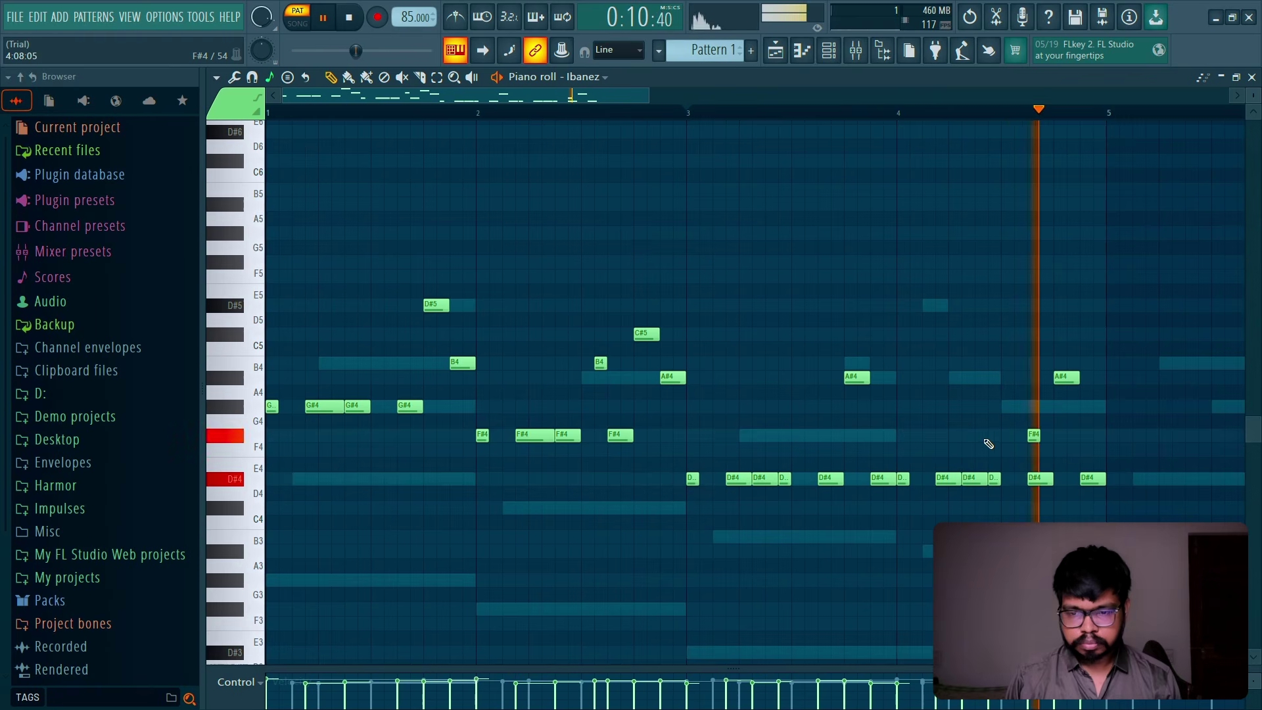
pyautogui.press('space')
pyautogui.click(899, 113)
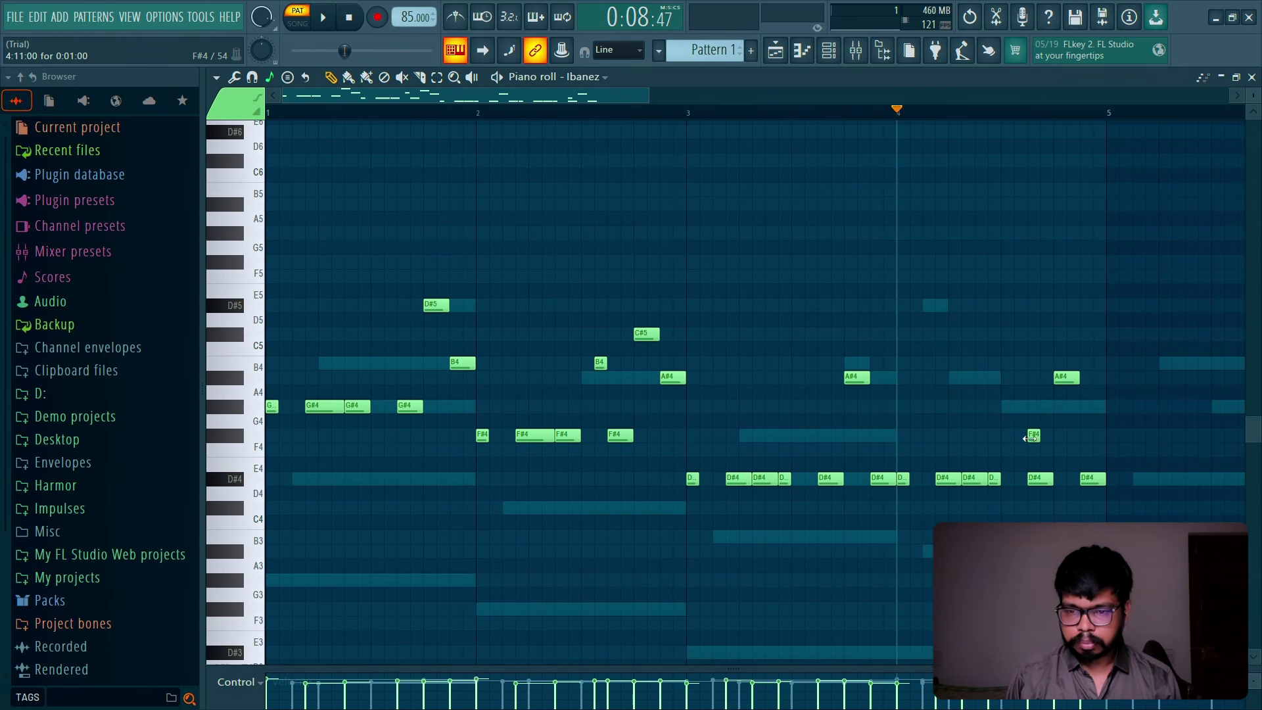
pyautogui.moveTo(1032, 436); pyautogui.dragTo(1017, 435)
pyautogui.press('space')
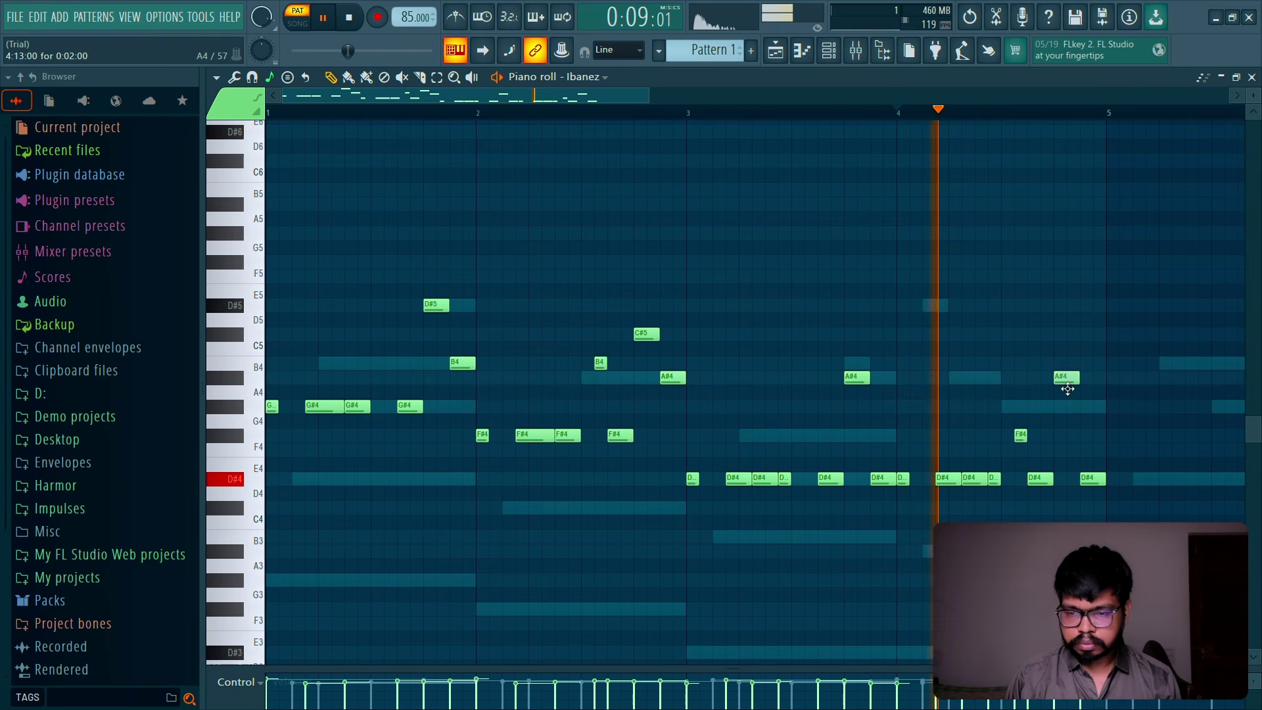
pyautogui.moveTo(1068, 389); pyautogui.dragTo(1068, 418)
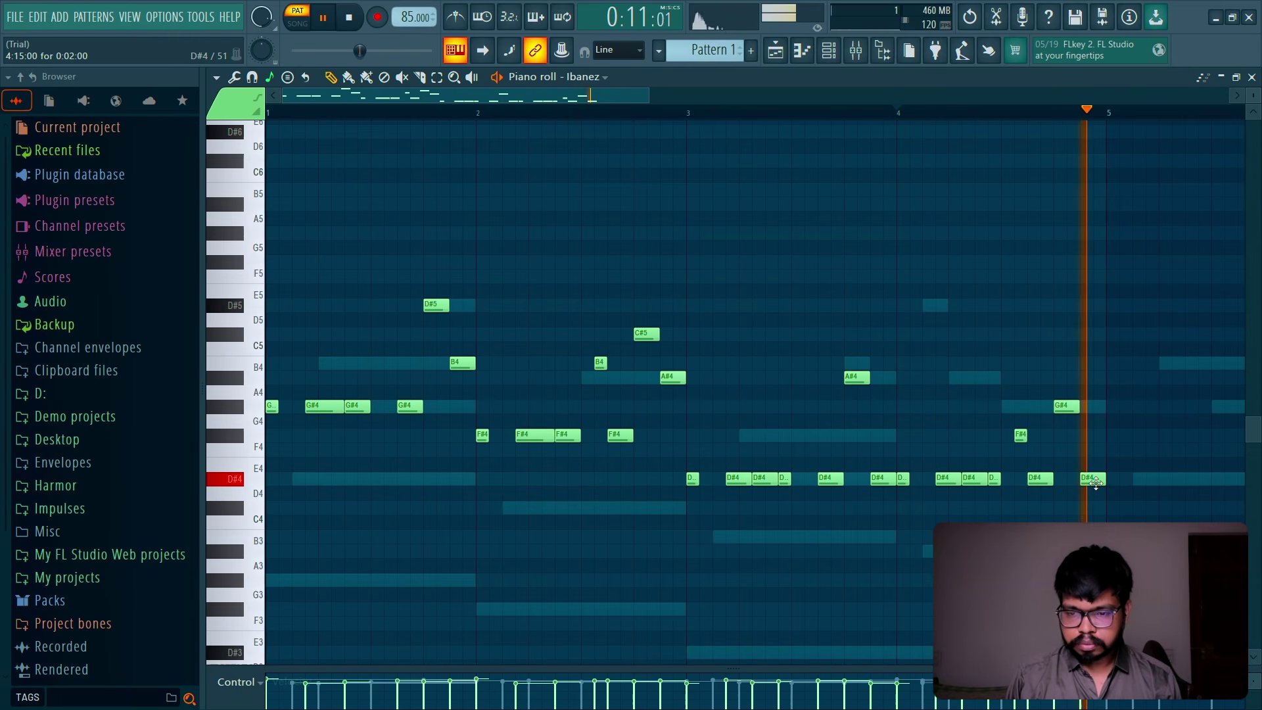
pyautogui.press('space')
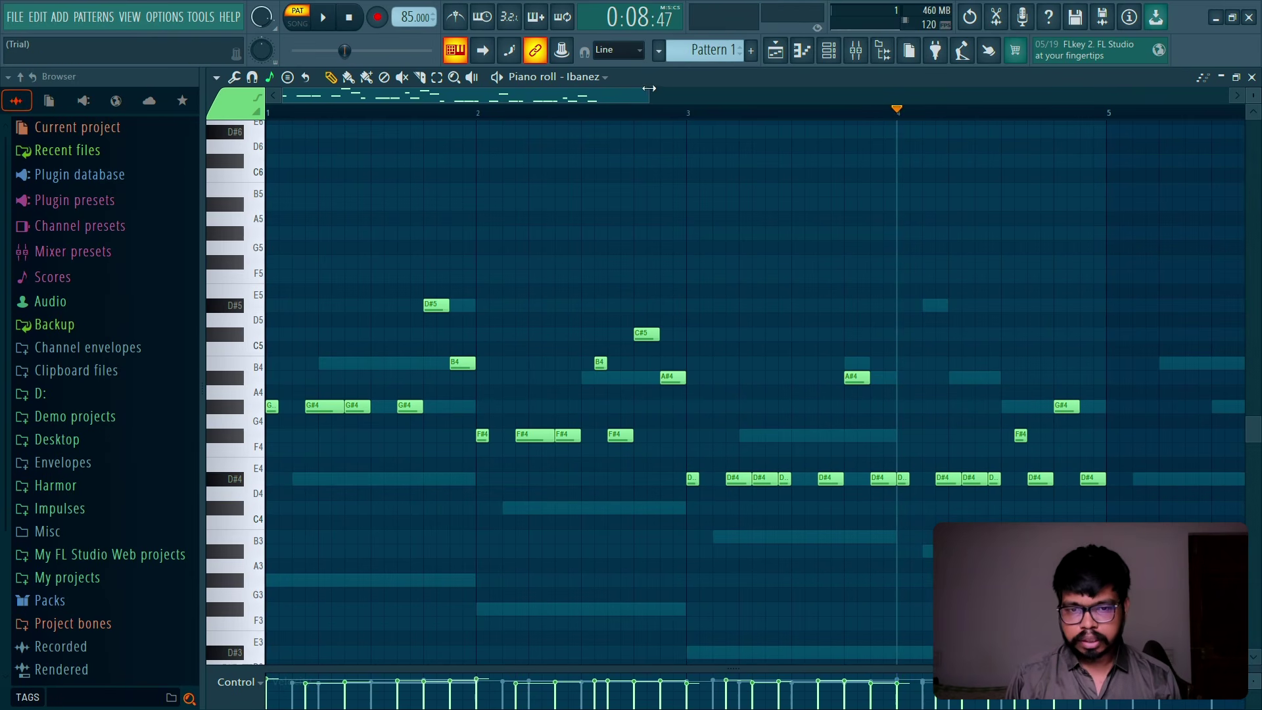
# Step: Duplicate the entire four-bar bass line into bars 5 to 8 and return the playhead to bar 1
pyautogui.moveTo(650, 88); pyautogui.dragTo(1062, 96)
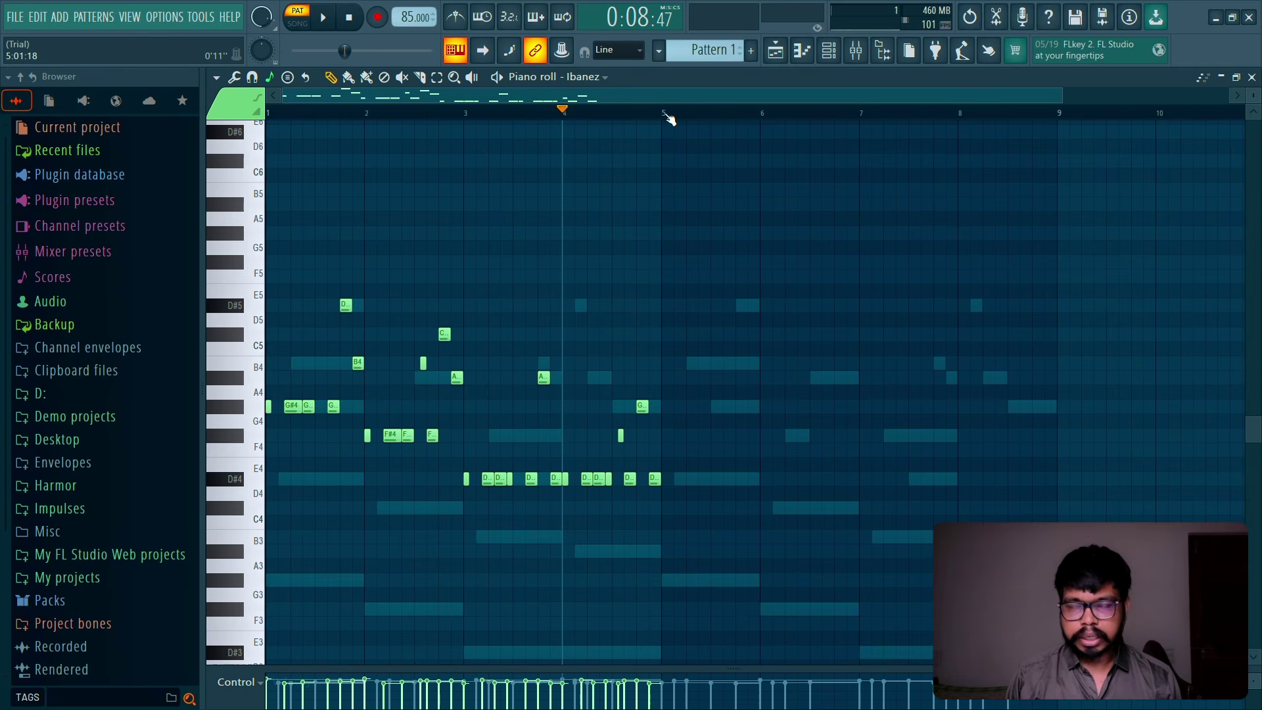
pyautogui.hotkey('ctrl', 'a')
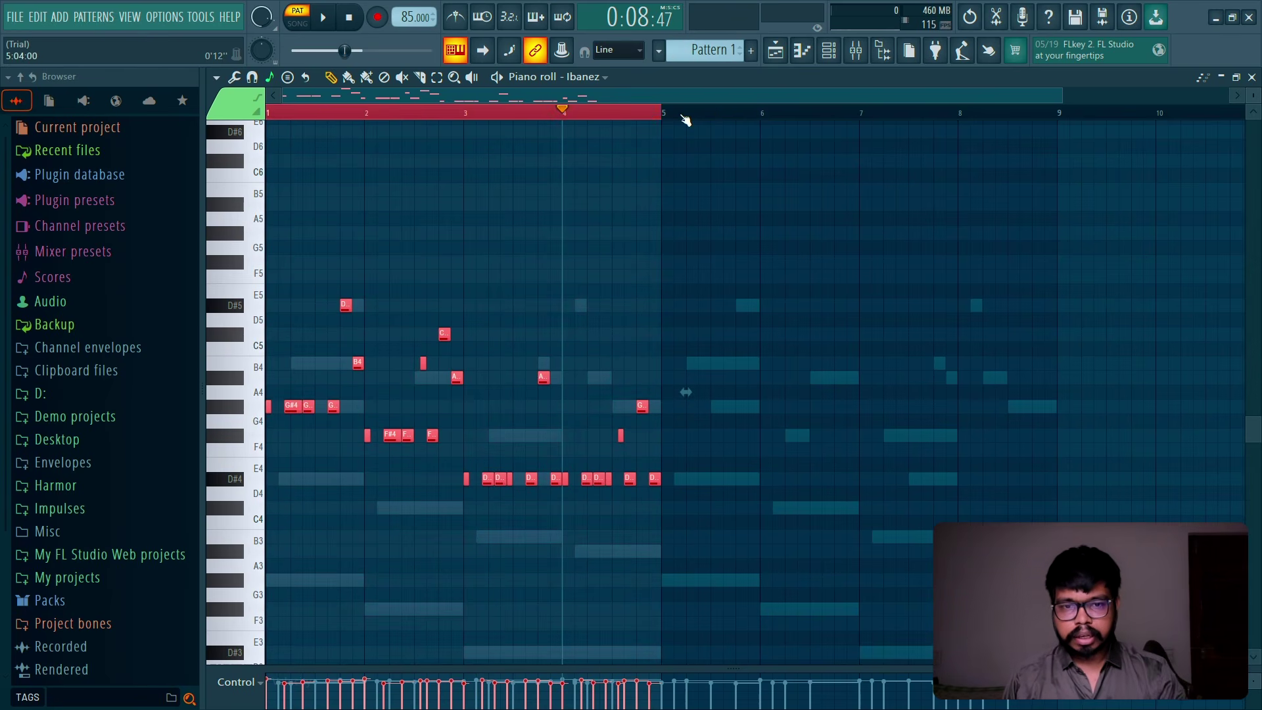
pyautogui.hotkey('ctrl', 'b')
pyautogui.click(267, 113)
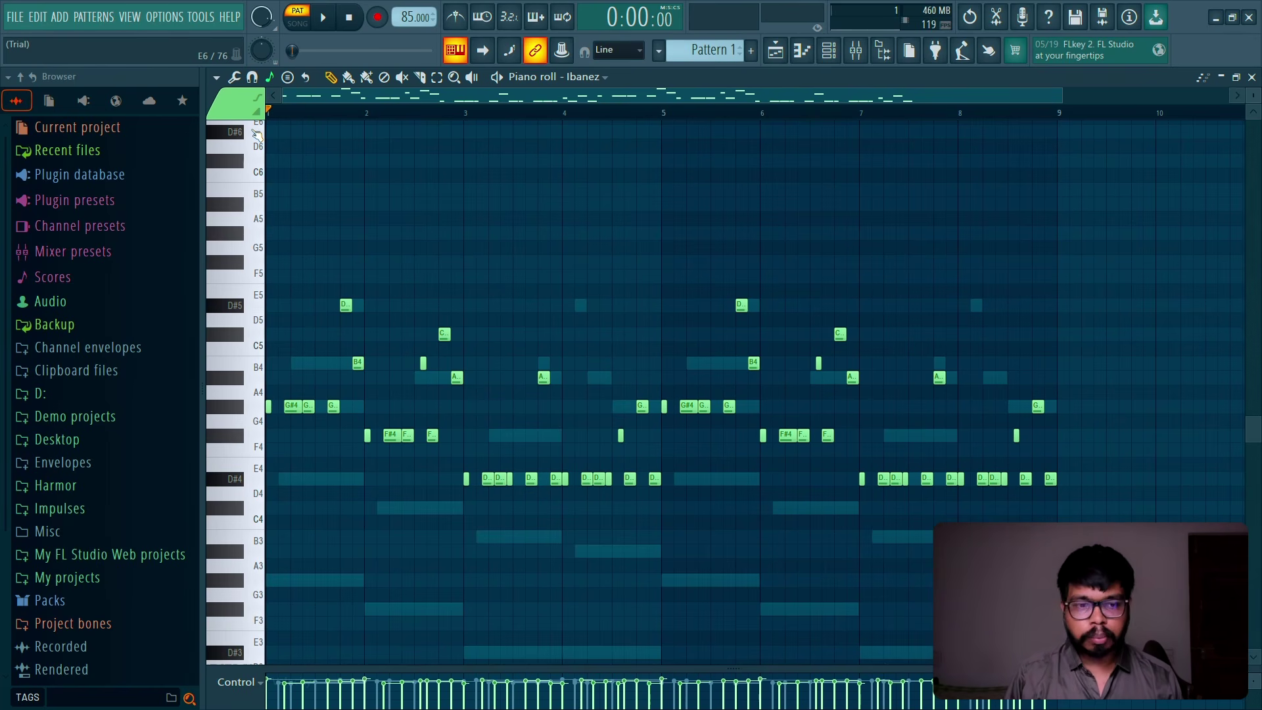
# Step: Quantize the eight-bar Ibanez bass line and close the piano roll
pyautogui.moveTo(1062, 96); pyautogui.dragTo(727, 113)
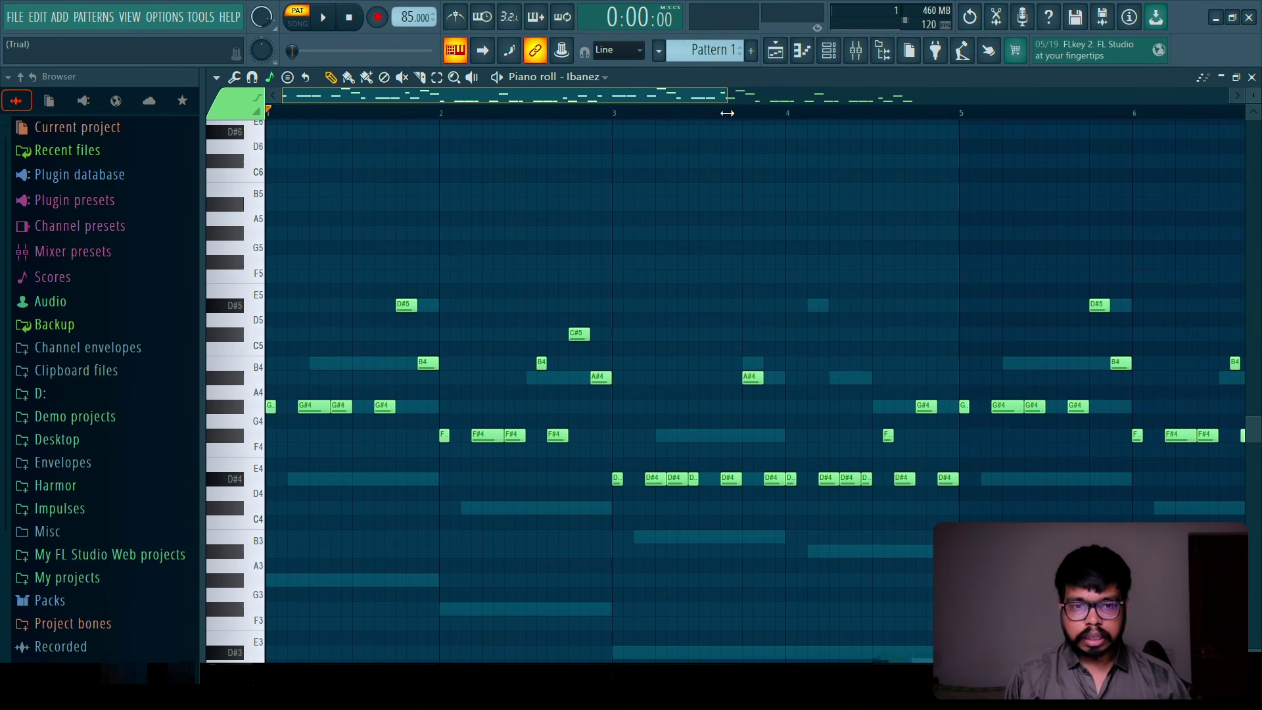
pyautogui.moveTo(727, 113); pyautogui.dragTo(932, 111)
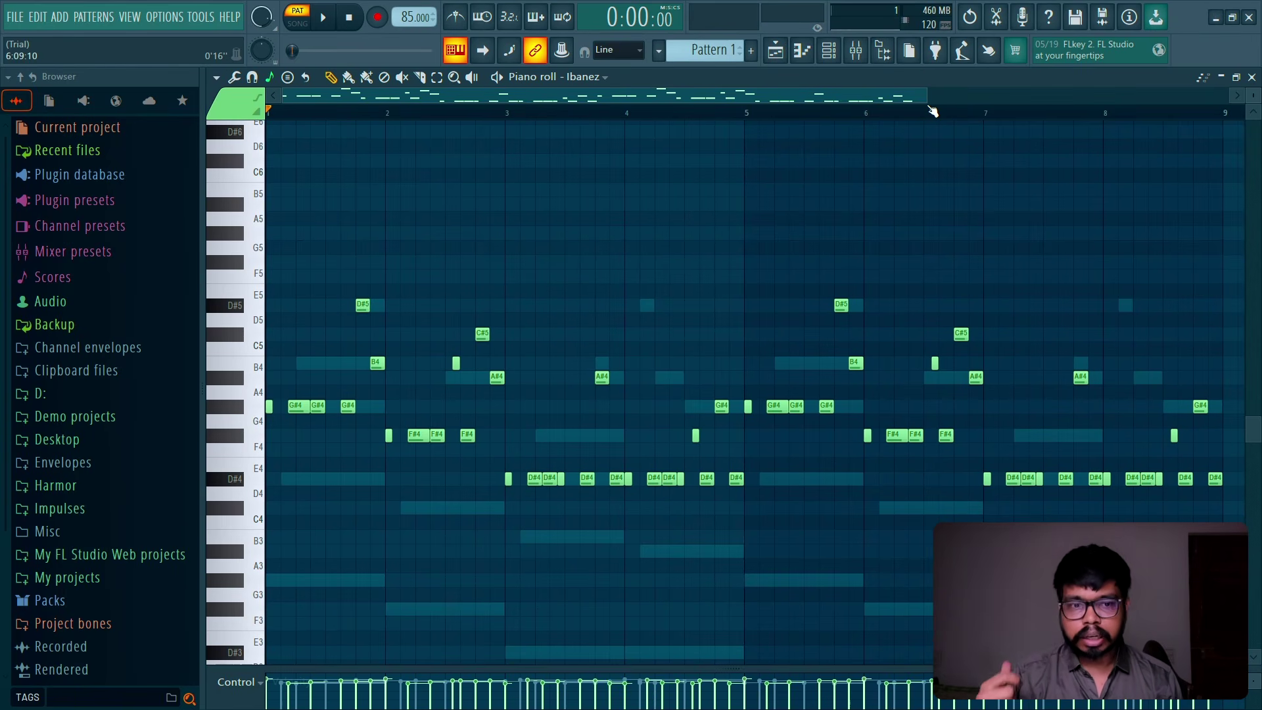
pyautogui.moveTo(926, 100); pyautogui.dragTo(963, 100)
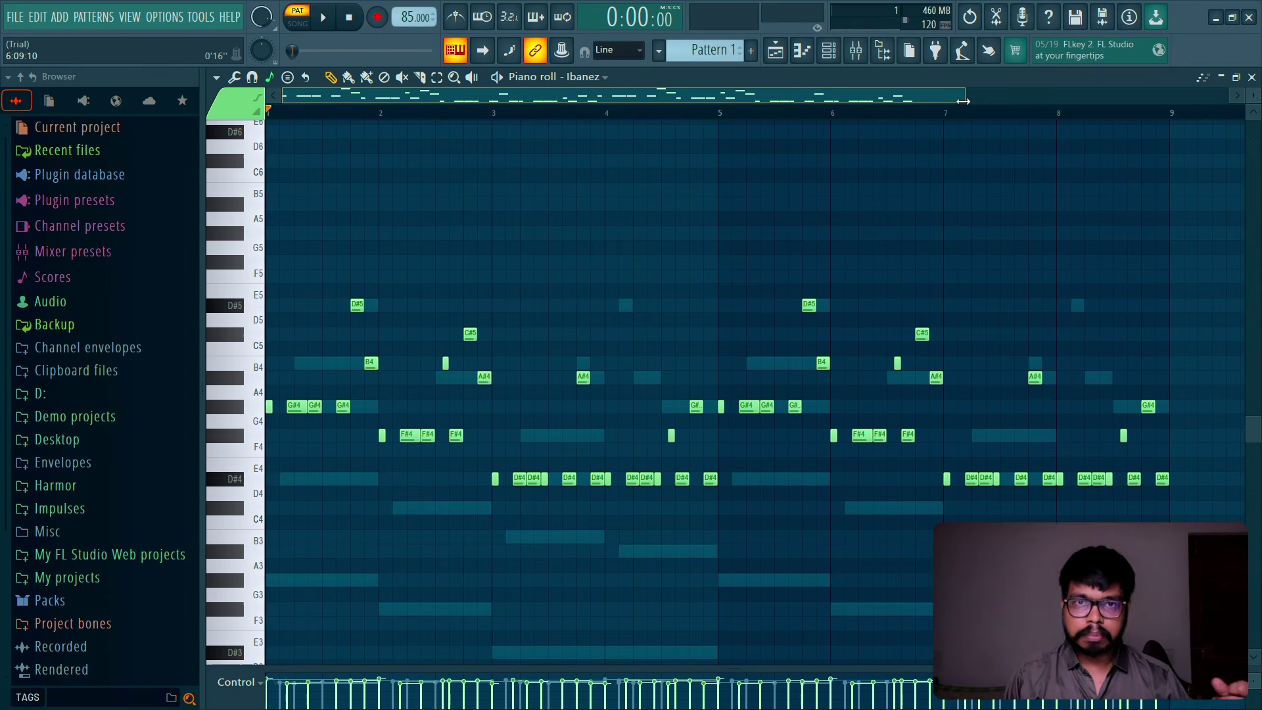
pyautogui.moveTo(963, 101); pyautogui.dragTo(1045, 100)
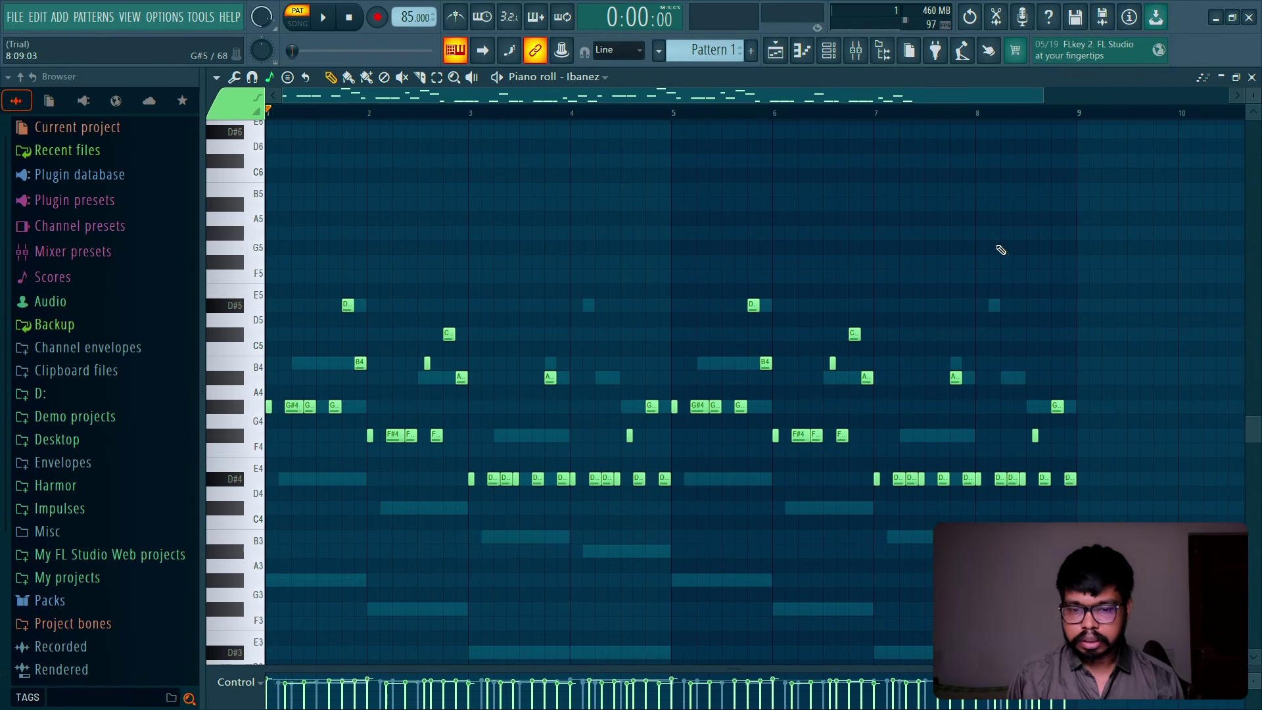
pyautogui.hotkey('alt', 'q')
pyautogui.click(701, 521)
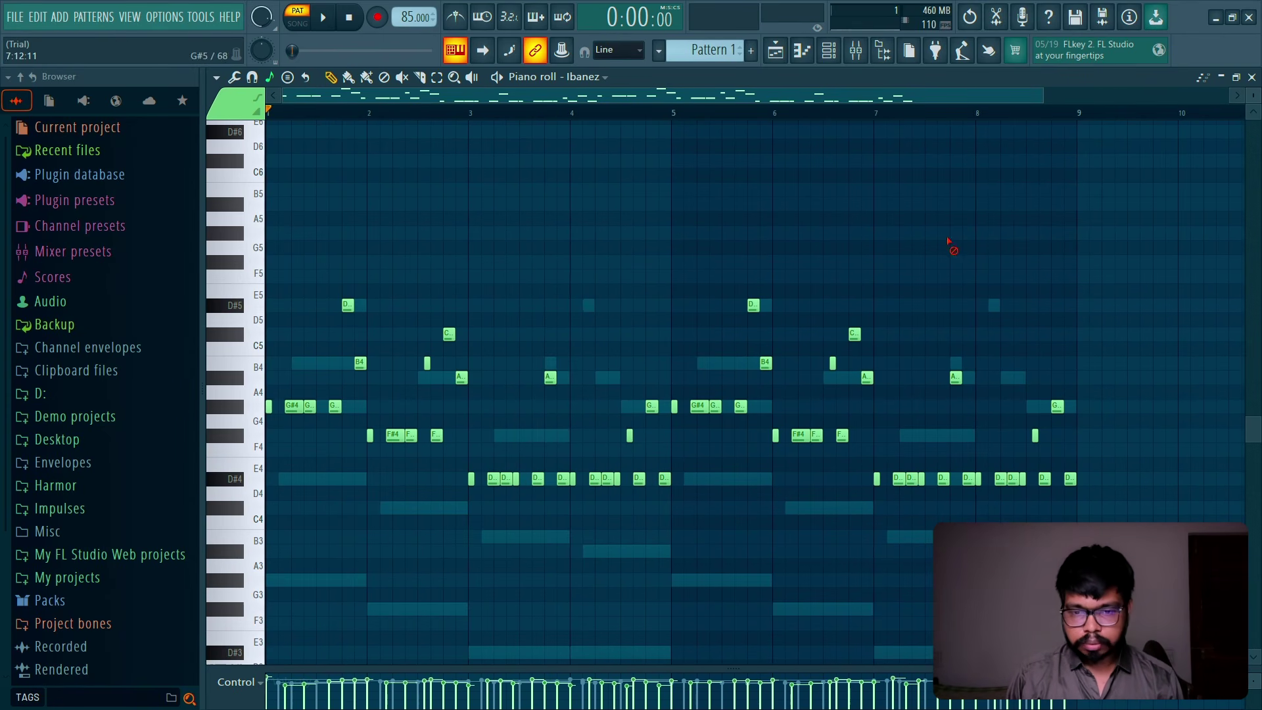
pyautogui.click(1252, 77)
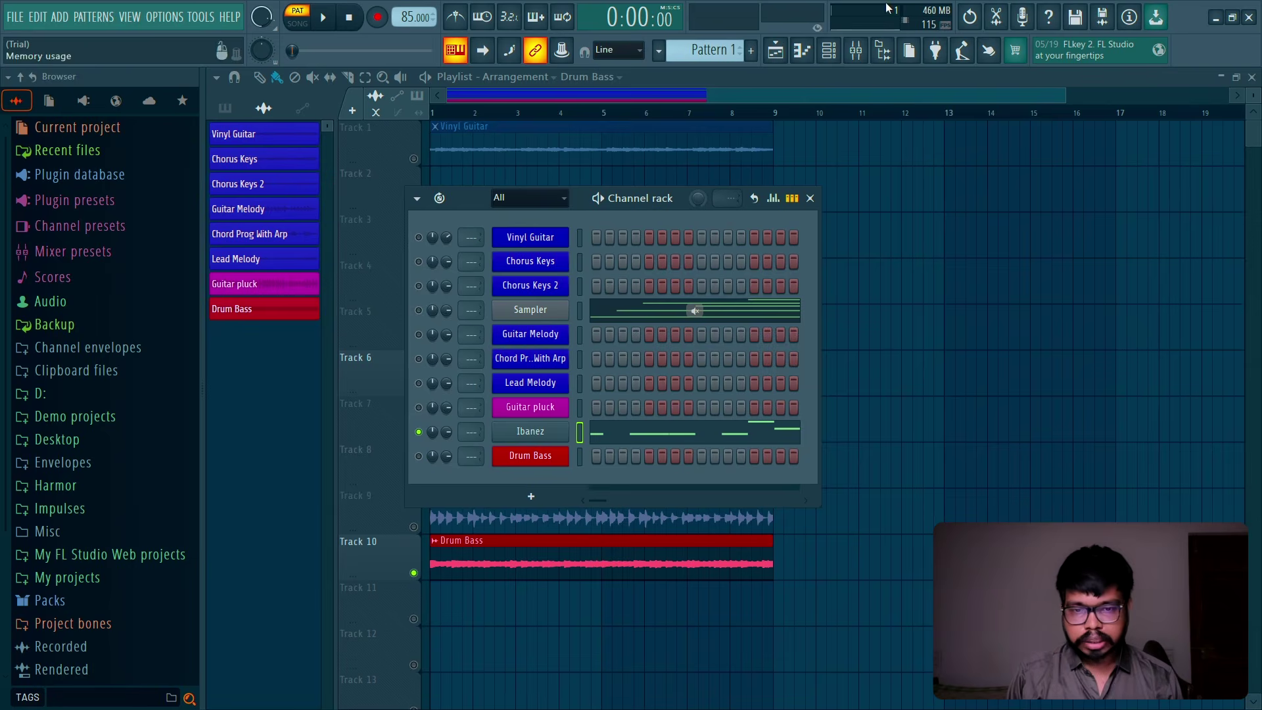
# Step: Render the Master mixer track to an audio clip and place it on Track 11 from bar 1
pyautogui.click(856, 51)
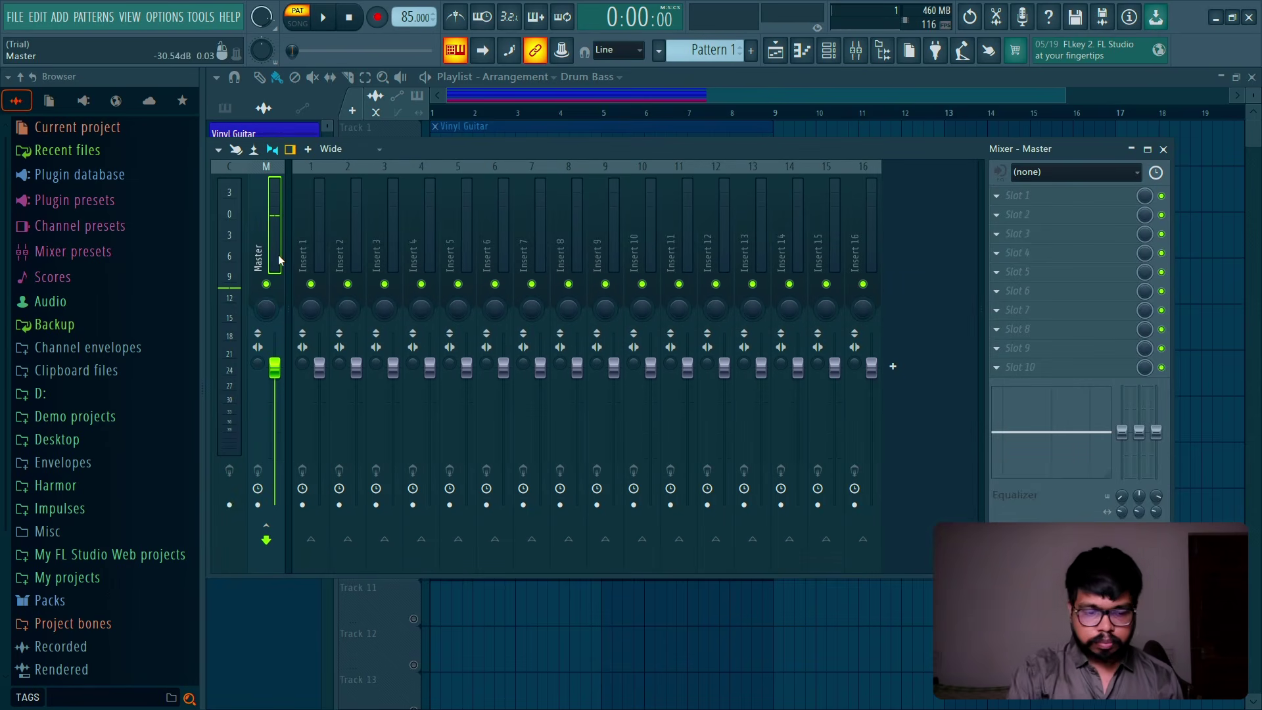
pyautogui.hotkey('alt', 'r')
pyautogui.press('Return')
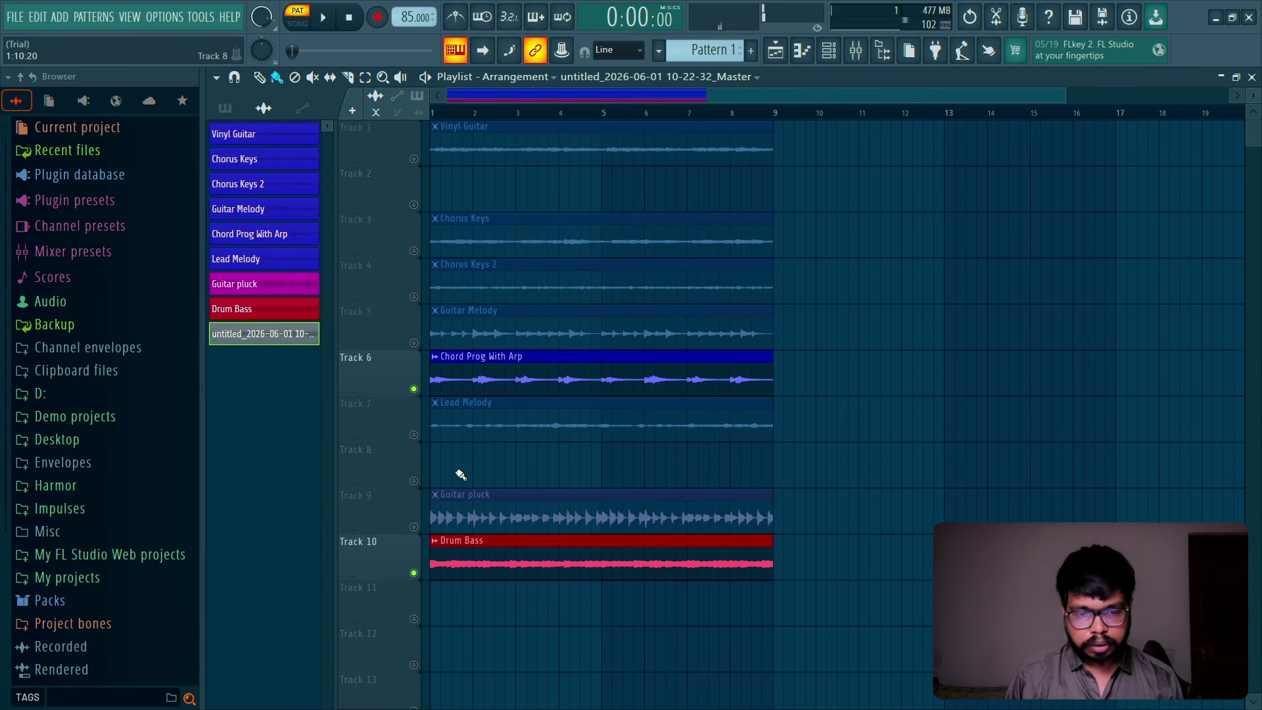
pyautogui.moveTo(460, 475)
pyautogui.mouseDown()
pyautogui.moveTo(431, 474)
pyautogui.moveTo(431, 605)
pyautogui.mouseUp()
# Step: Rename the rendered clip on Track 11 to "Rythem Bass" and colour it red
pyautogui.click(434, 586)
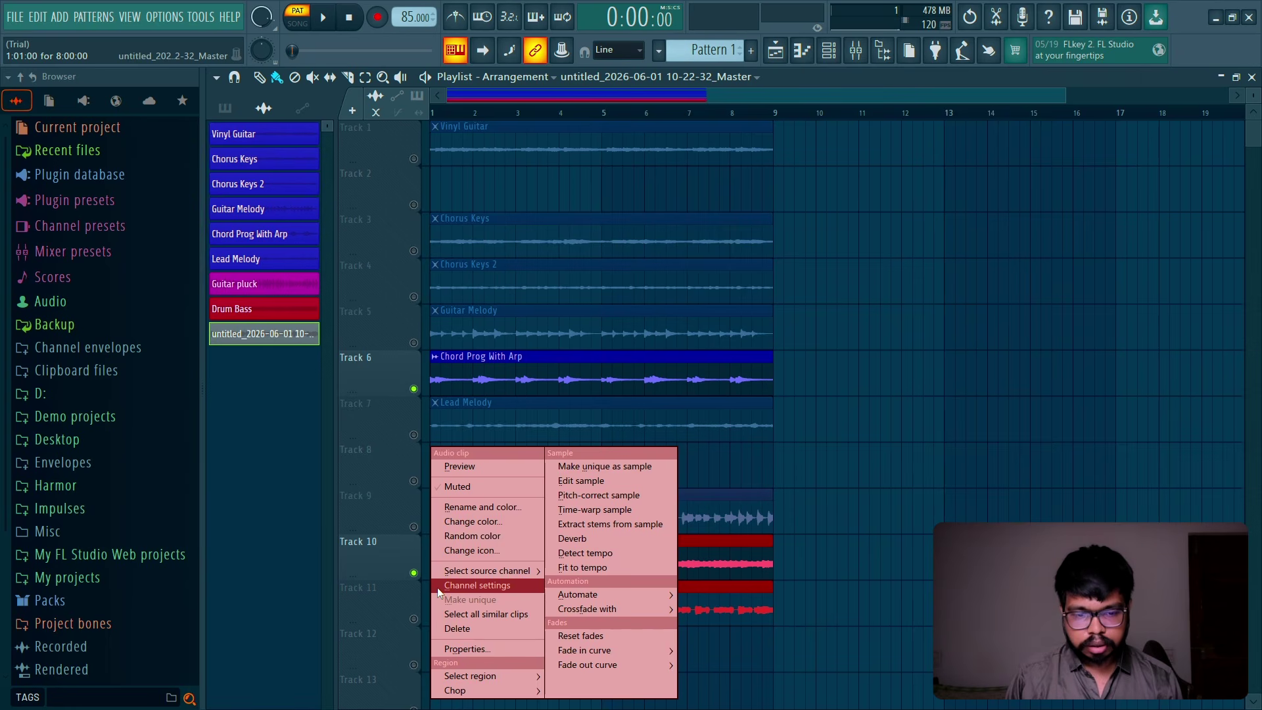
pyautogui.click(473, 507)
pyautogui.write('Rythem Bass')
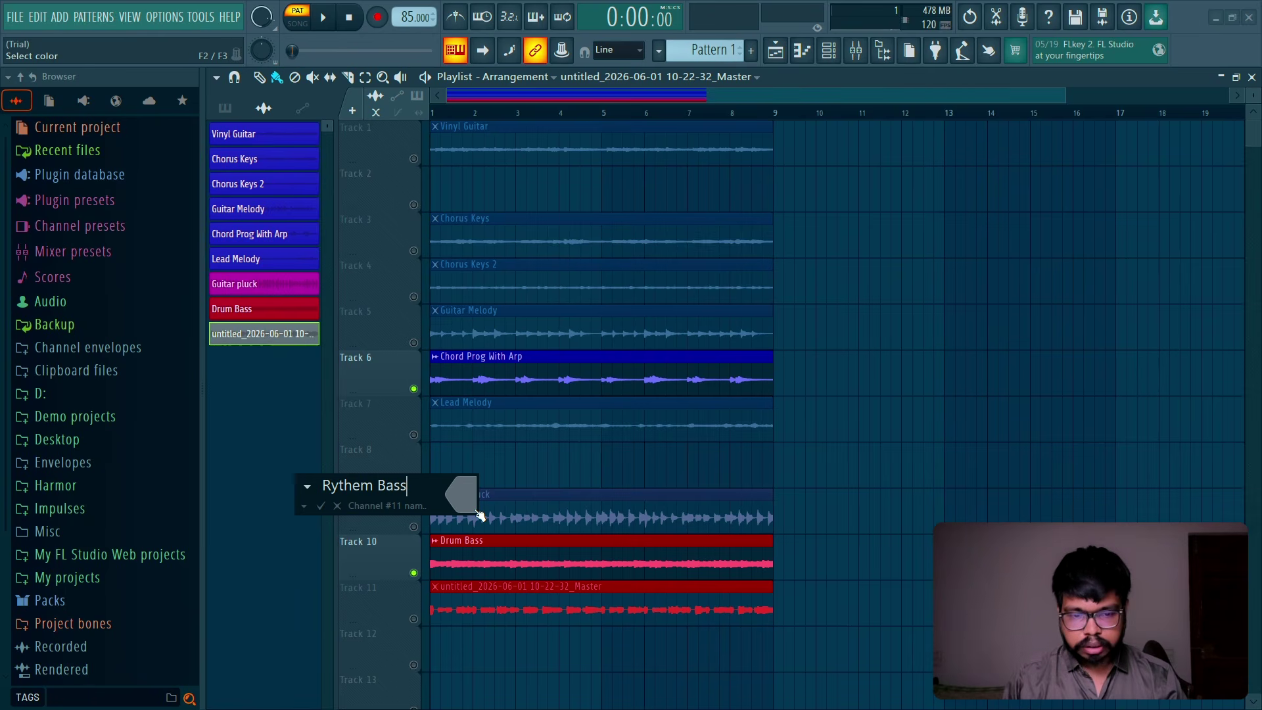
pyautogui.click(480, 516)
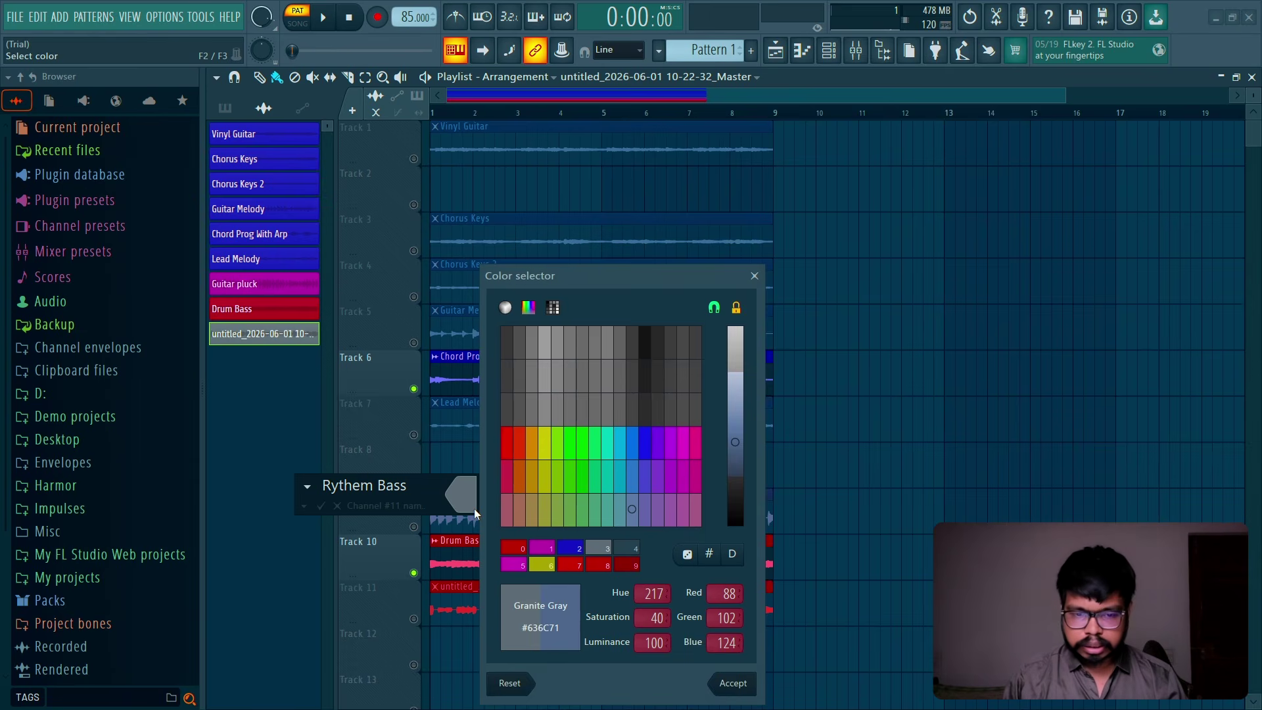
pyautogui.click(519, 445)
pyautogui.press('Return')
pyautogui.click(477, 481)
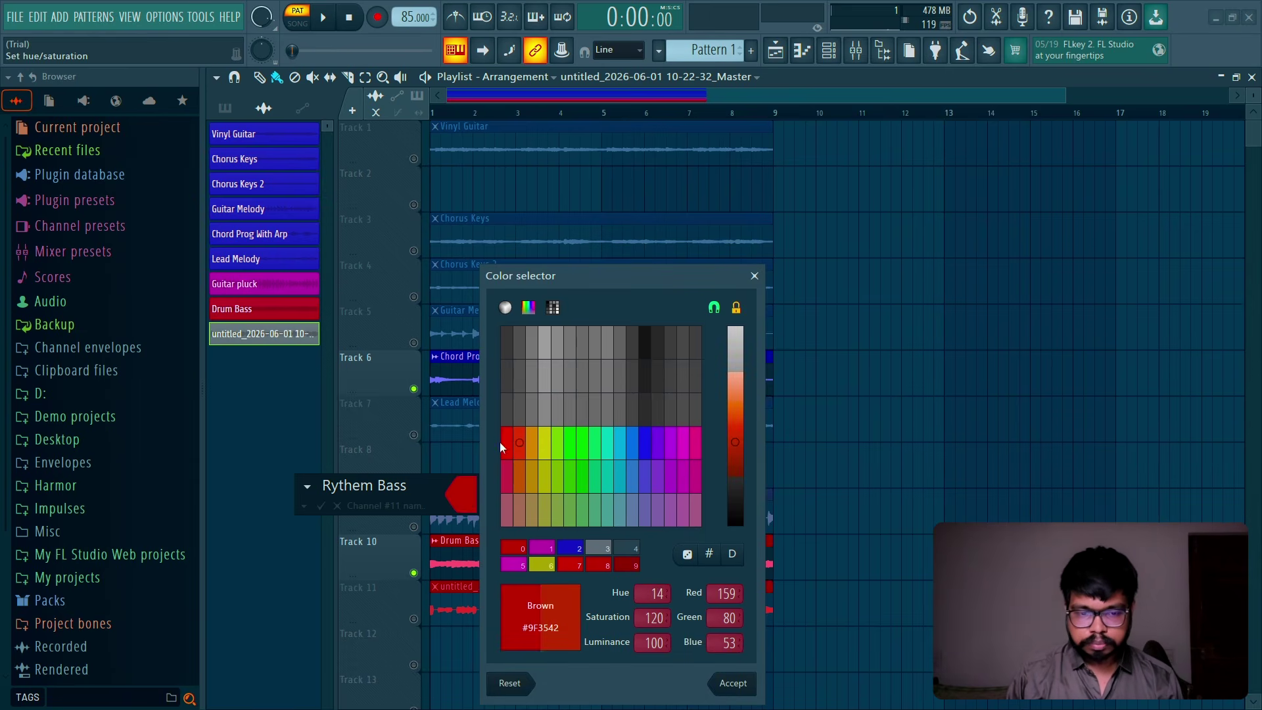
pyautogui.click(499, 441)
pyautogui.press('Return')
pyautogui.press('Return')
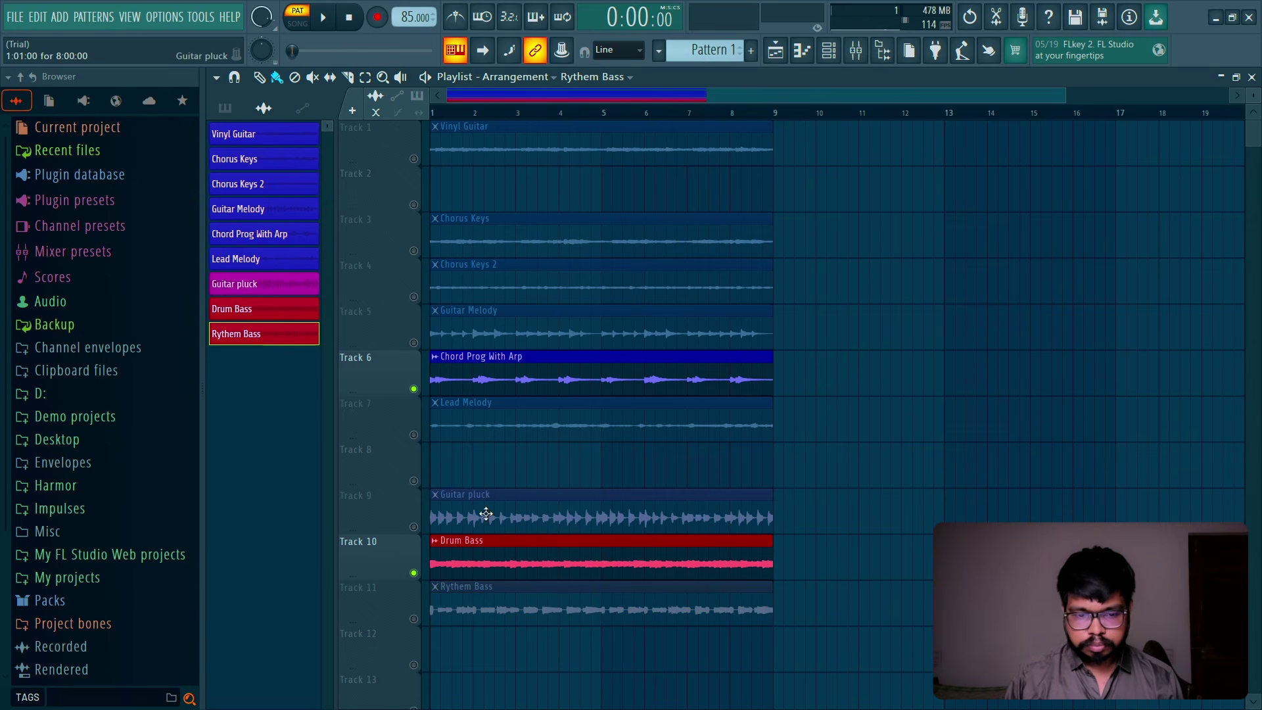
# Step: Enable only the Rythem Bass and Guitar pluck tracks and play them together in song mode
pyautogui.keyDown('ctrl'); pyautogui.click(414, 618); pyautogui.keyUp('ctrl')
pyautogui.keyDown('ctrl'); pyautogui.click(414, 527); pyautogui.keyUp('ctrl')
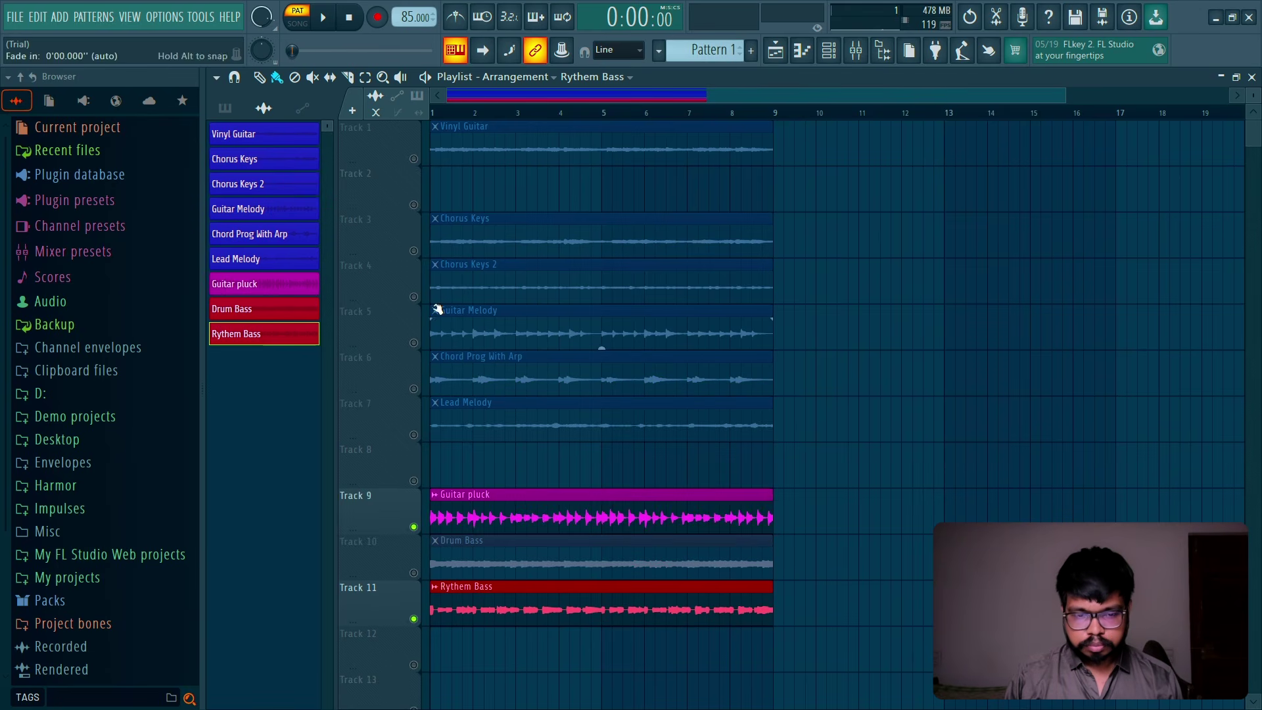
pyautogui.press('l')
pyautogui.press('F6')
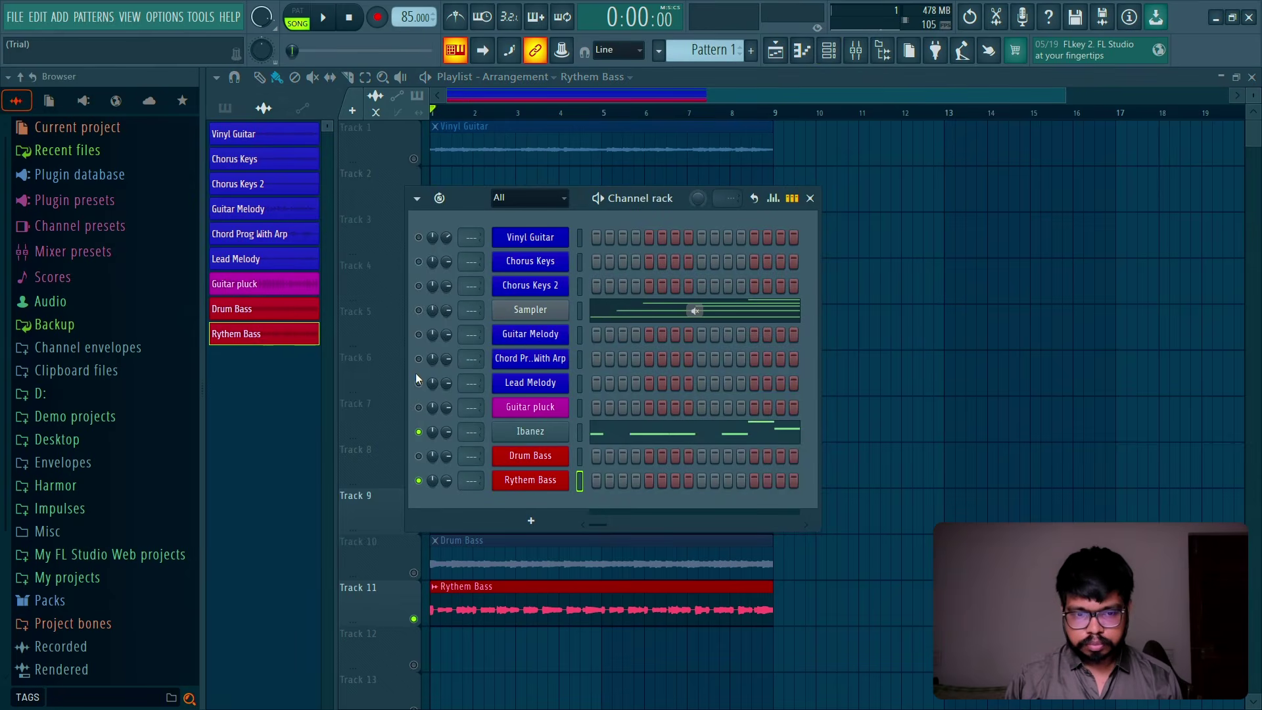
pyautogui.press('space')
pyautogui.press('F6')
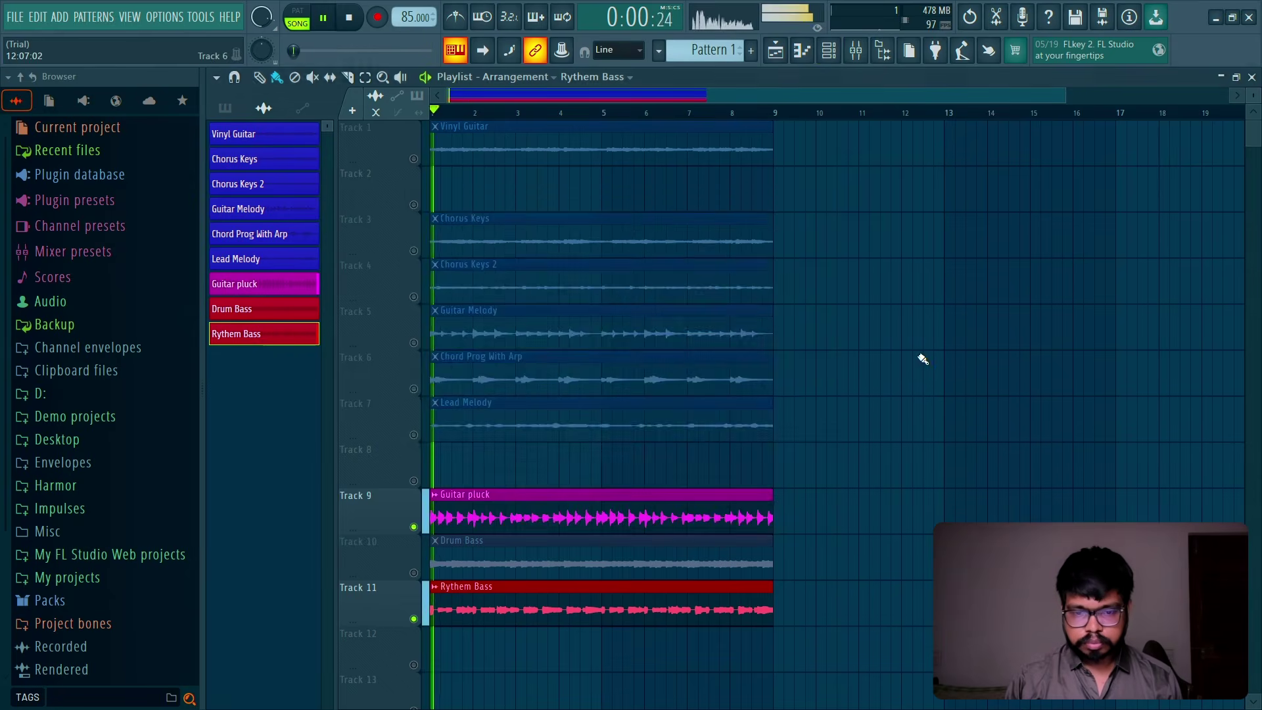
# Step: Adjust the Guitar pluck clip's channel volume against the Rythem Bass, close its settings and stop playback
pyautogui.doubleClick(585, 523)
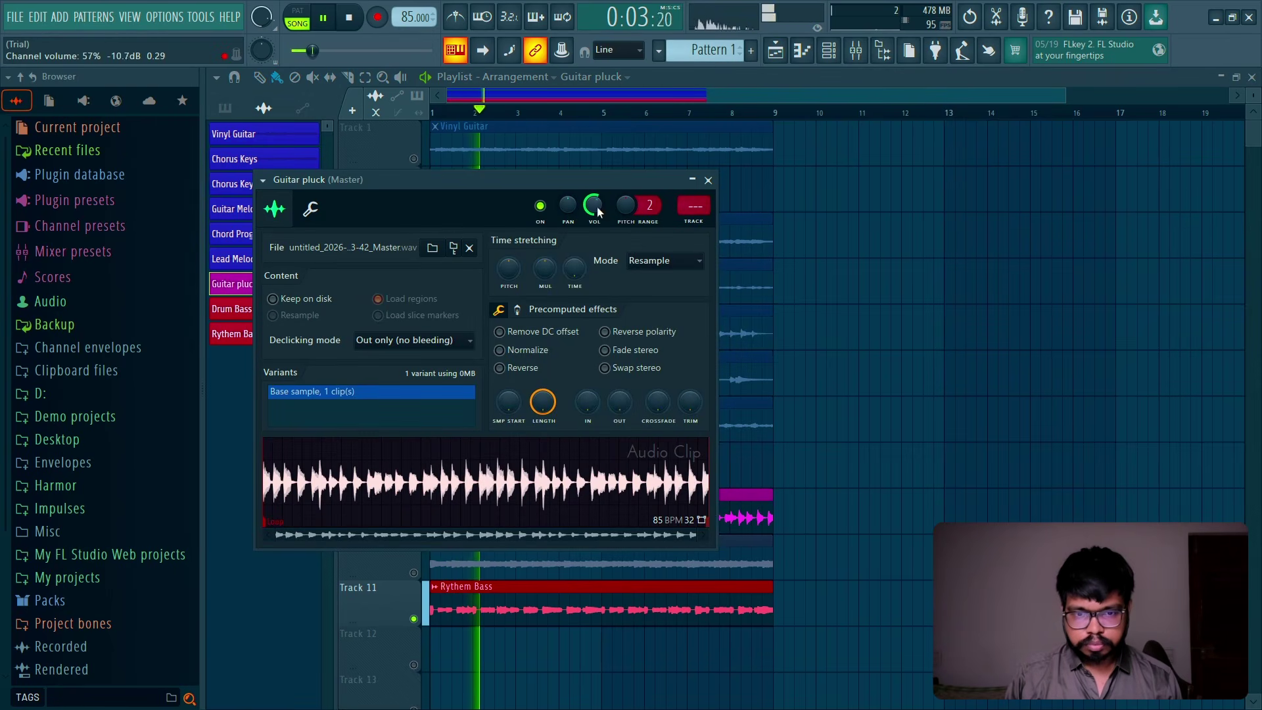
pyautogui.moveTo(598, 210); pyautogui.dragTo(605, 201)
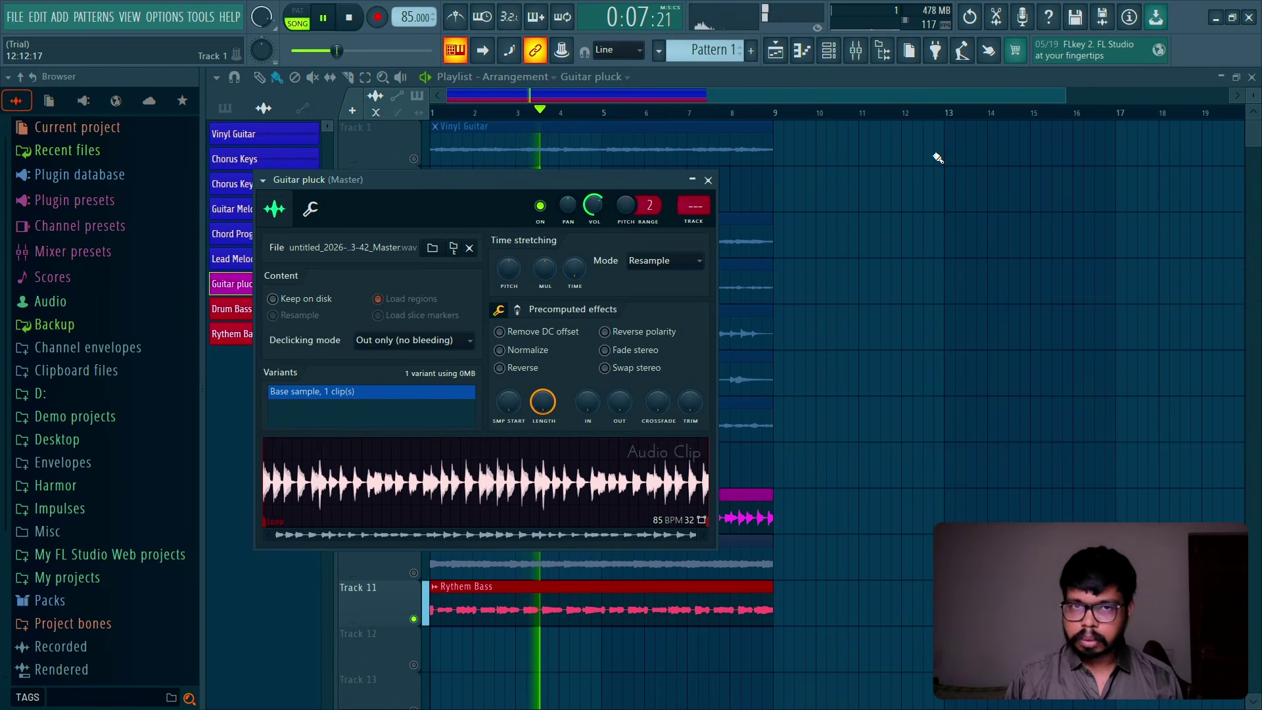
pyautogui.click(707, 179)
pyautogui.press('space')
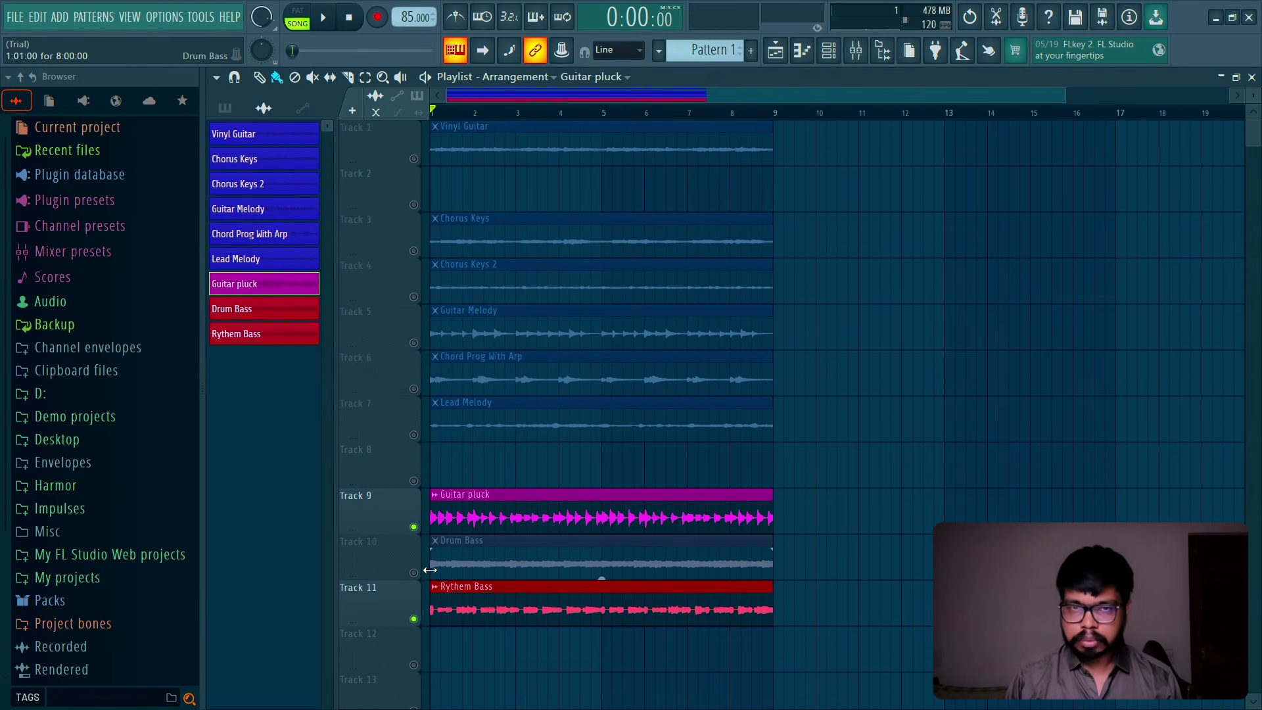
pyautogui.click(854, 53)
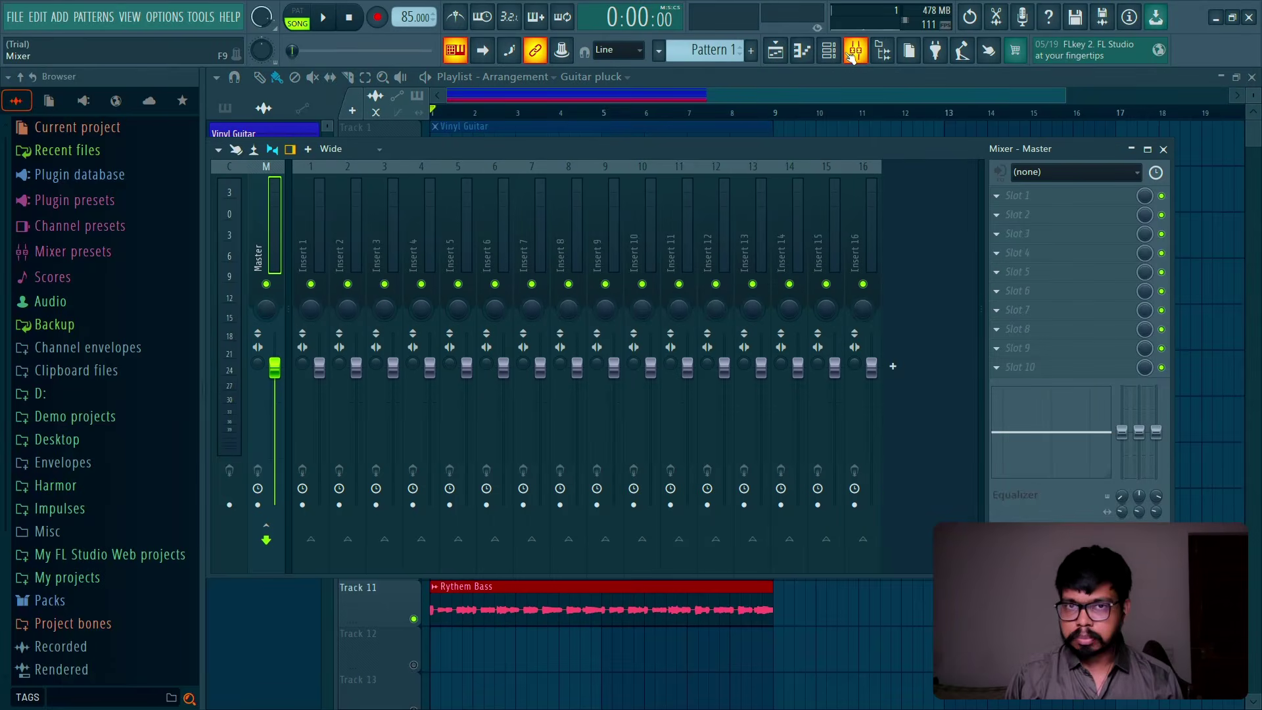
pyautogui.click(851, 56)
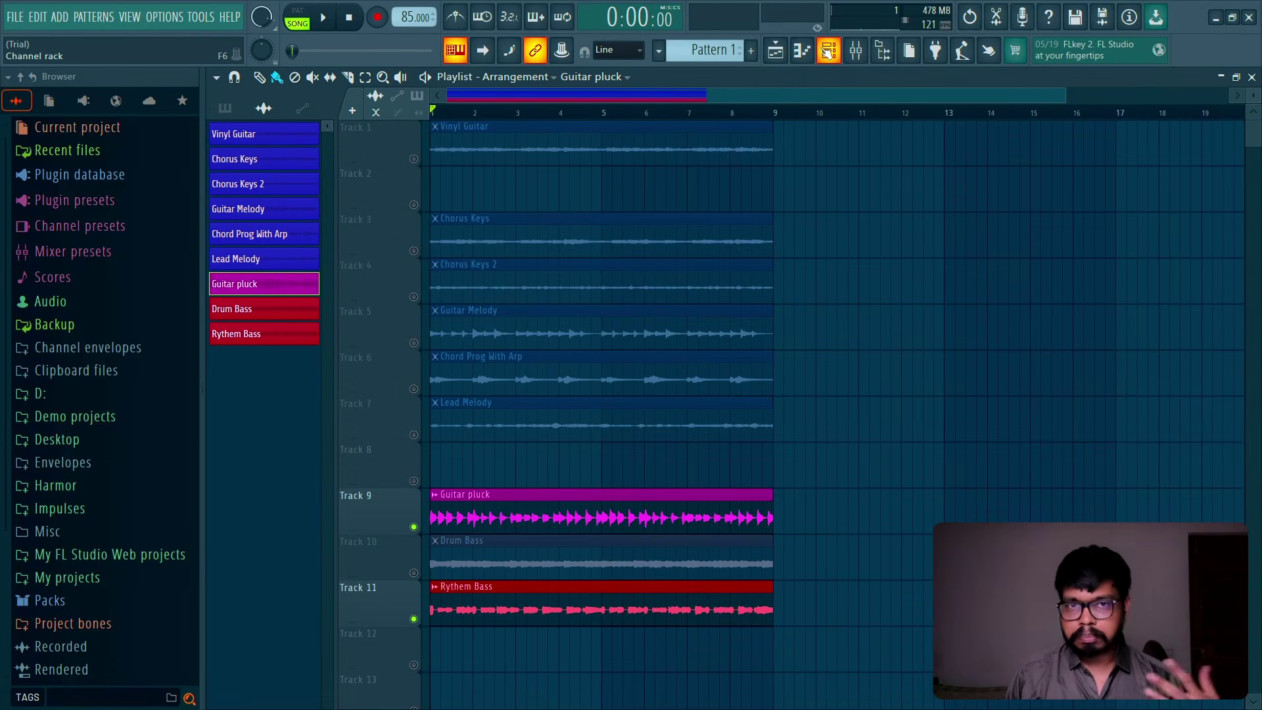
# Step: Delete the Ibanez channel from the channel rack and return to the playlist with playback stopped
pyautogui.click(827, 52)
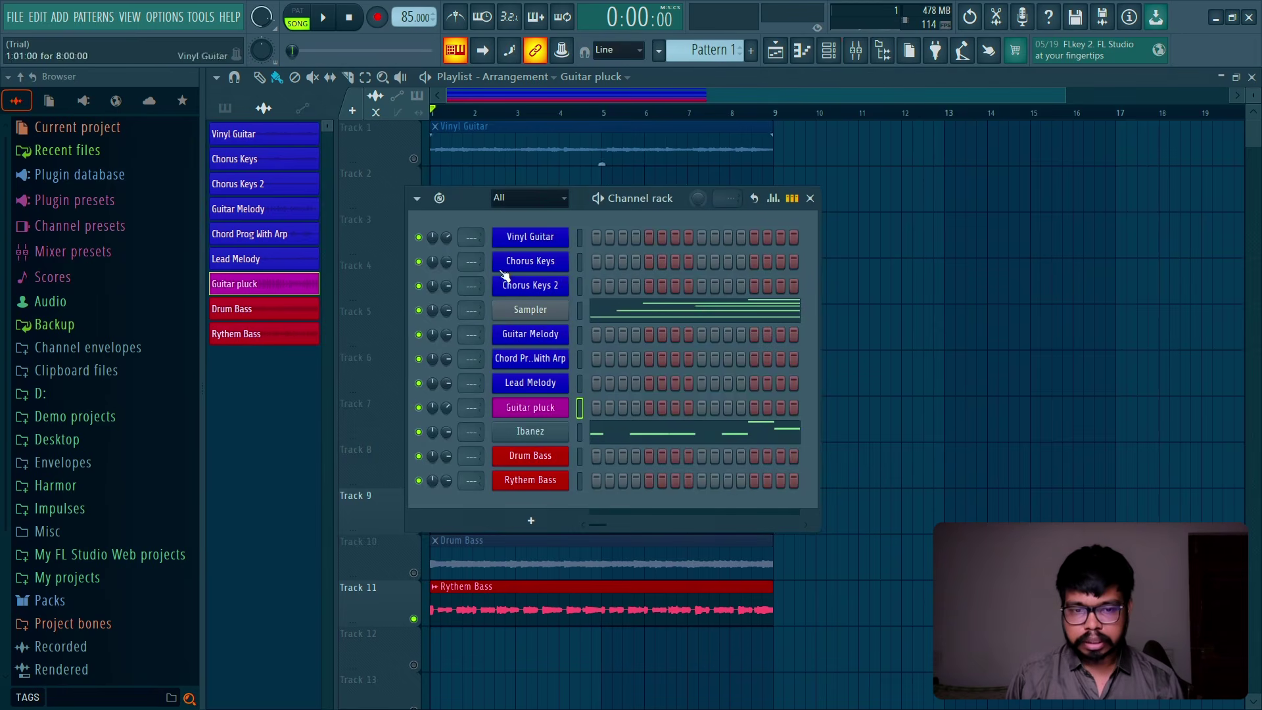
pyautogui.rightClick(544, 436)
pyautogui.click(618, 616)
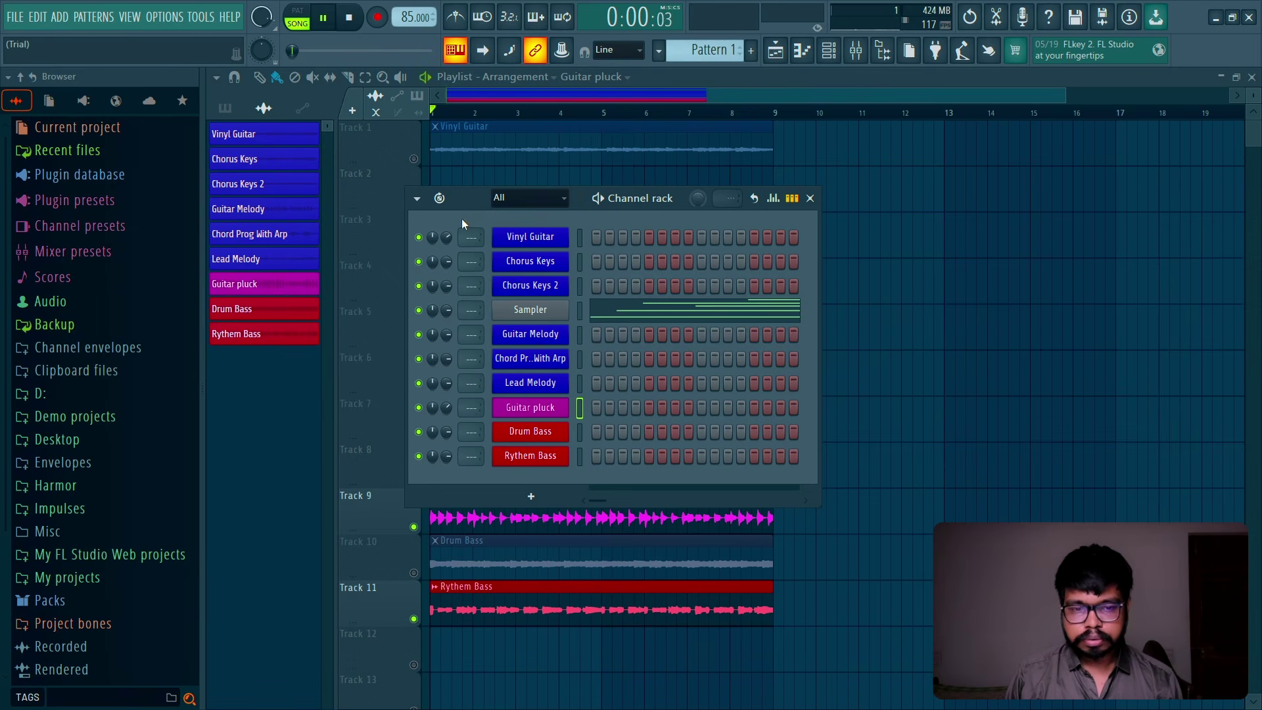
pyautogui.press('space')
pyautogui.press('F6')
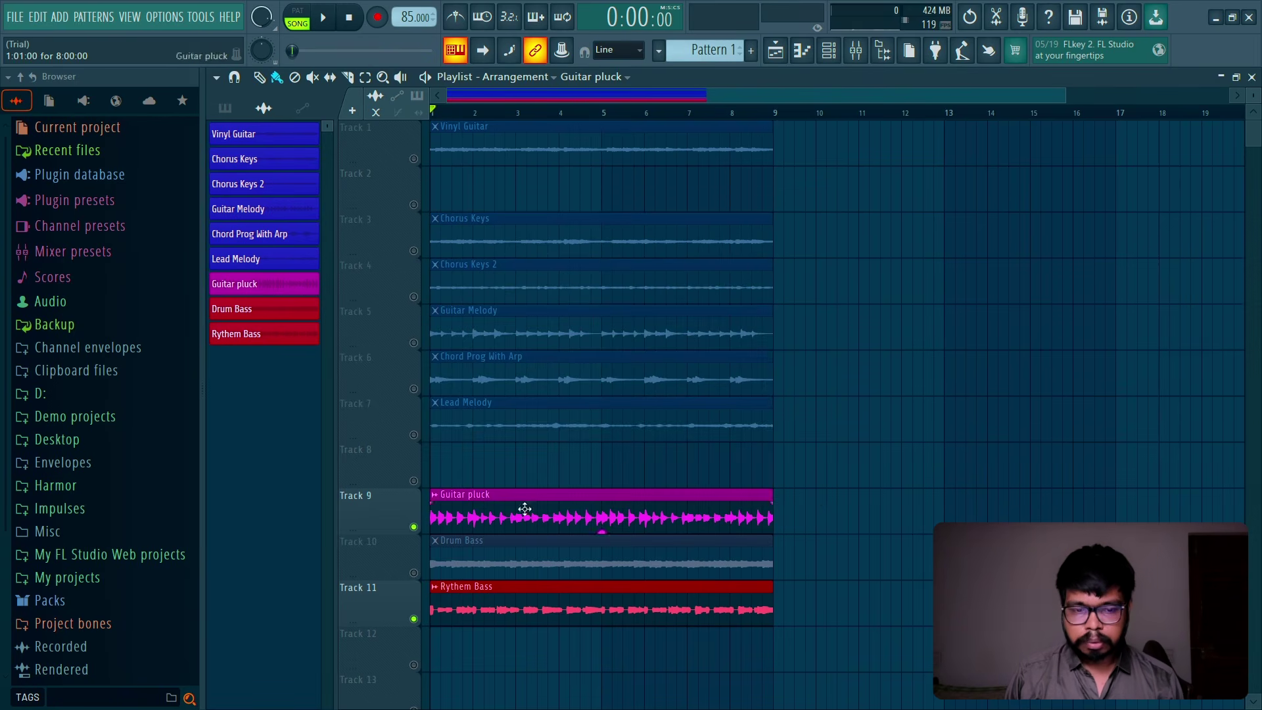
pyautogui.scroll(-1, 1036, 375)
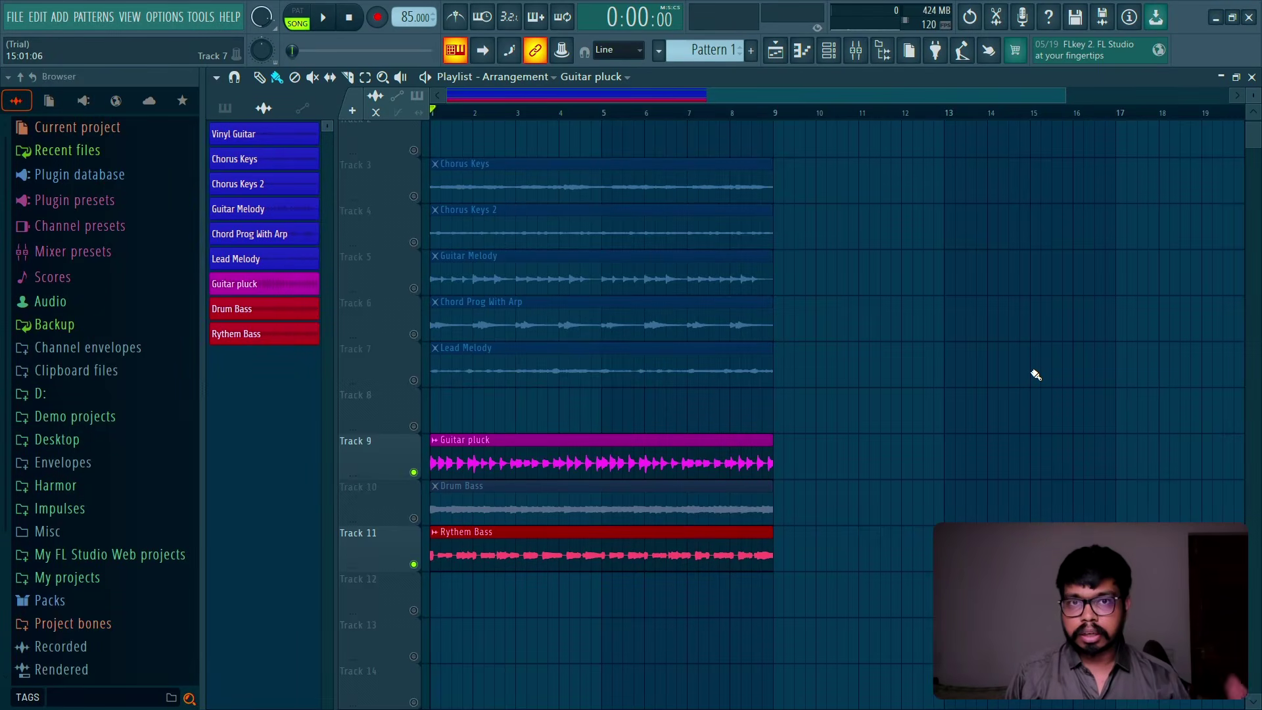
# Step: Add a Drumaxx channel to the channel rack, load its Acoustic 1 FG preset and close the plugin window
pyautogui.click(829, 50)
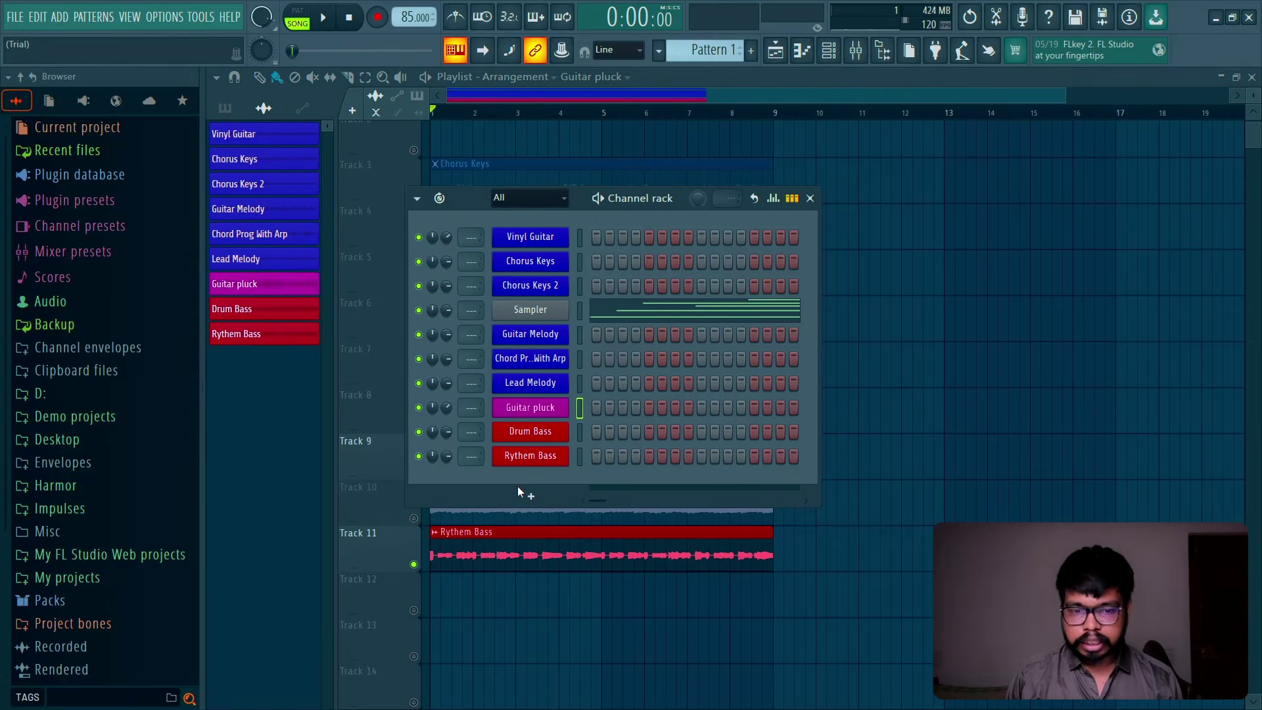
pyautogui.click(529, 497)
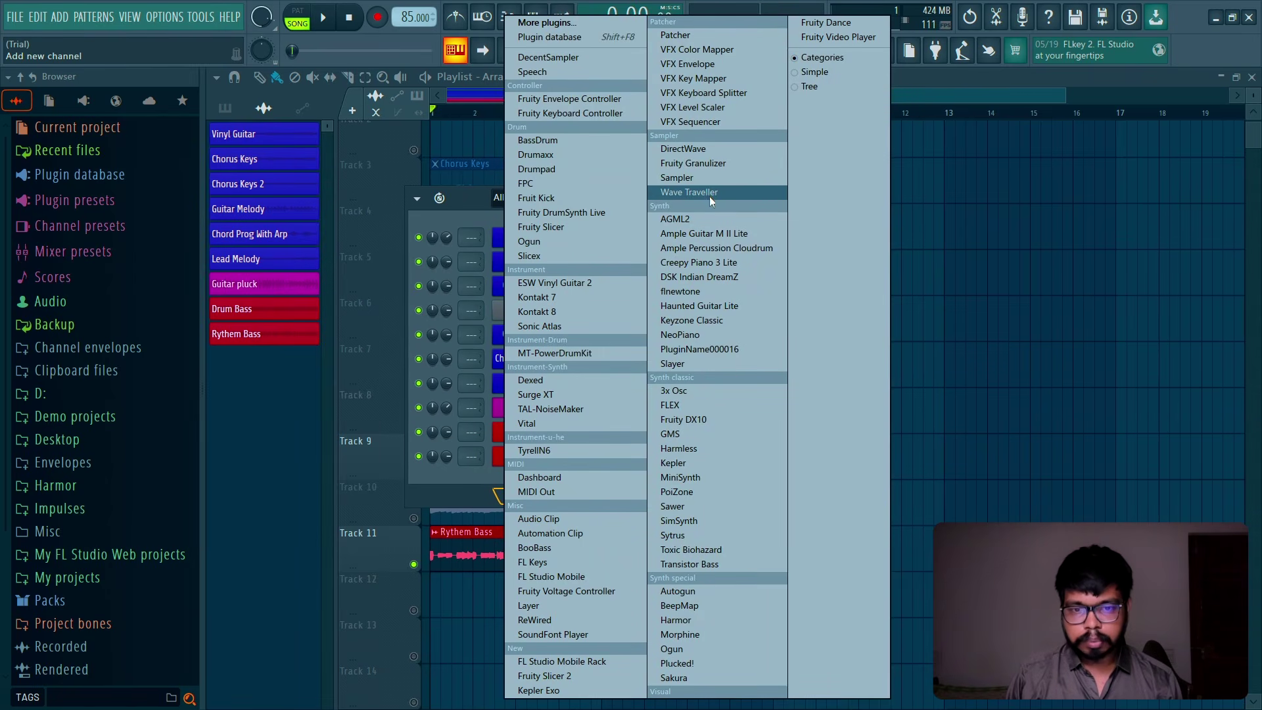
pyautogui.click(560, 155)
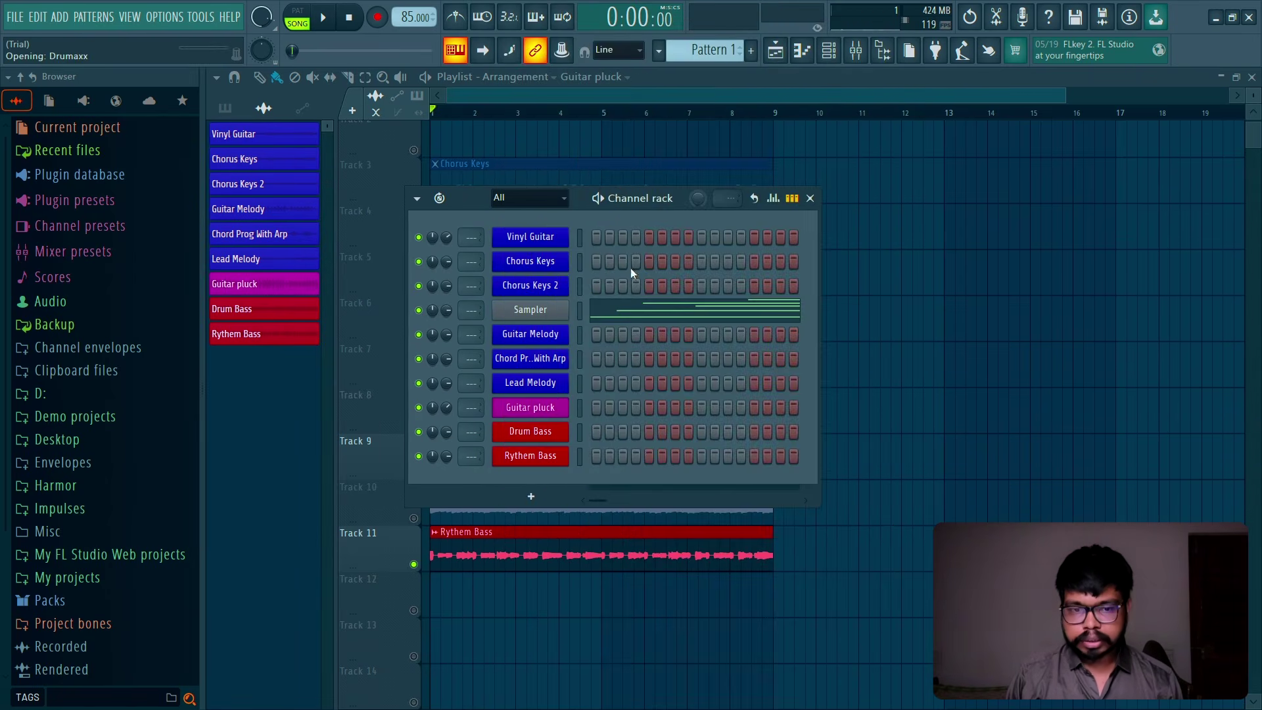
pyautogui.moveTo(640, 265); pyautogui.dragTo(795, 127)
pyautogui.click(864, 137)
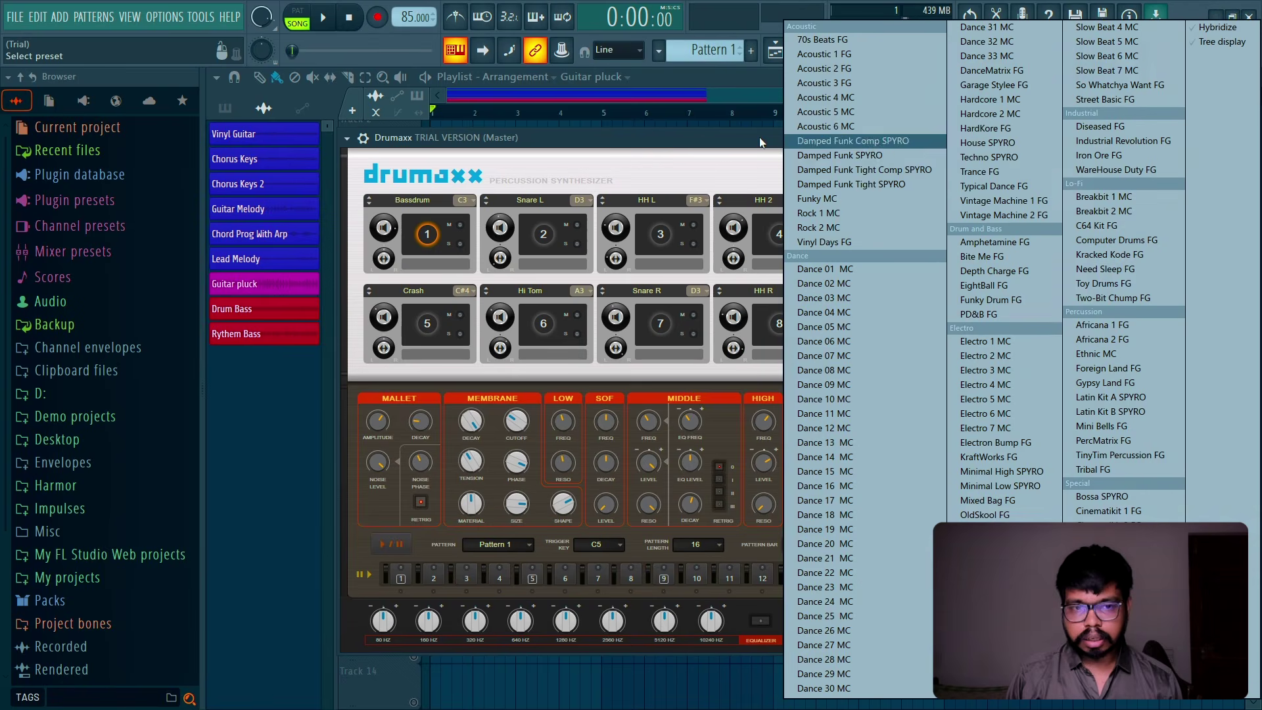
pyautogui.click(842, 54)
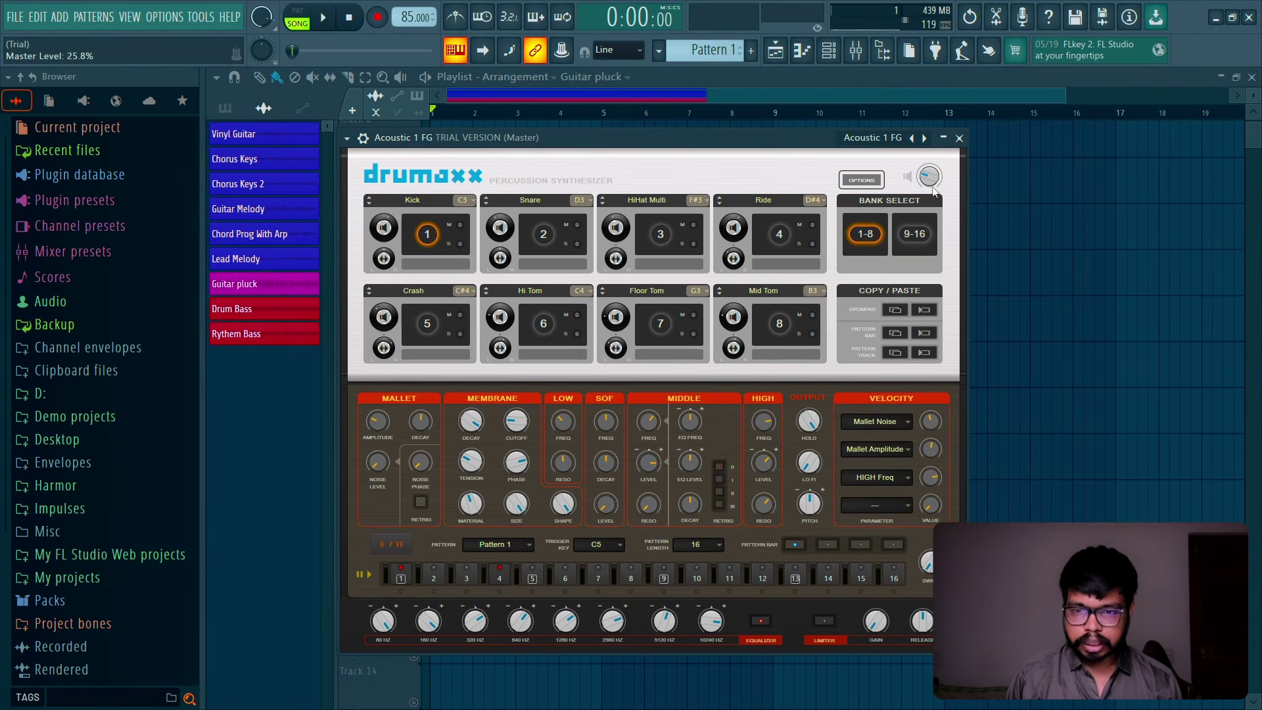
pyautogui.click(960, 138)
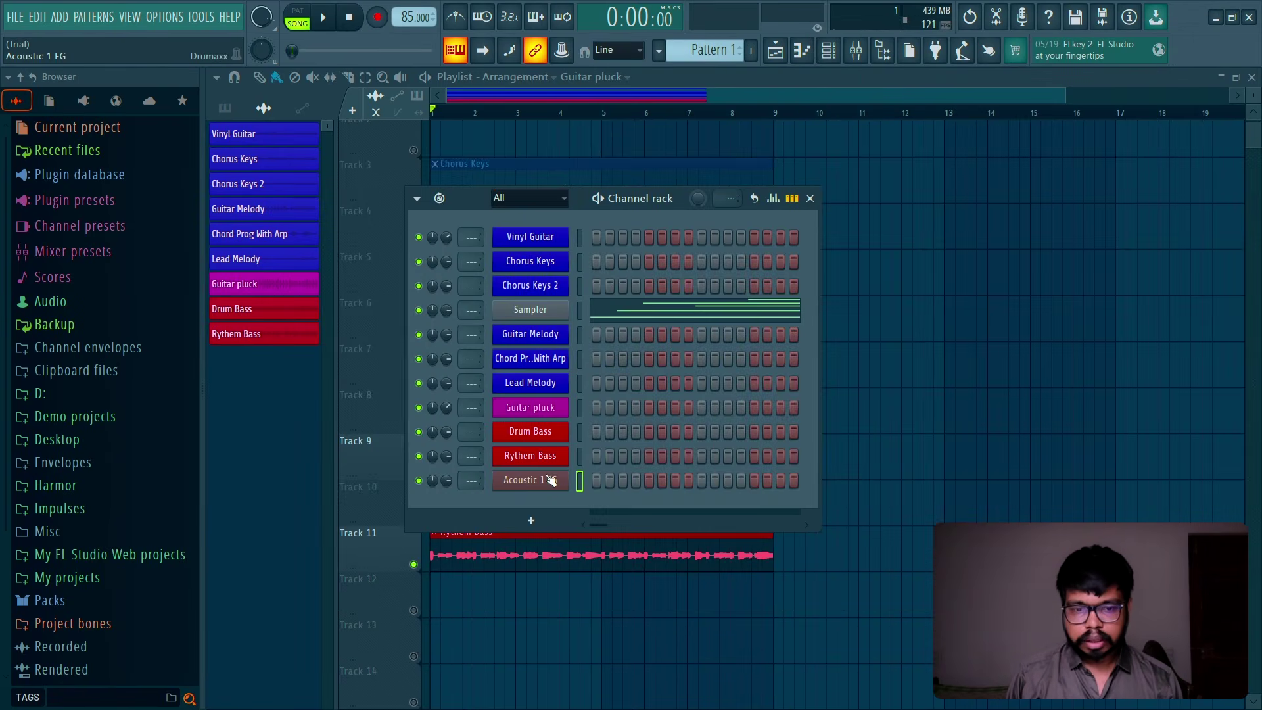
# Step: Open the piano roll of the Acoustic 1 FG channel and audition one of the keys around its kick sound
pyautogui.rightClick(494, 474)
pyautogui.click(526, 479)
pyautogui.scroll(-5, 289, 493)
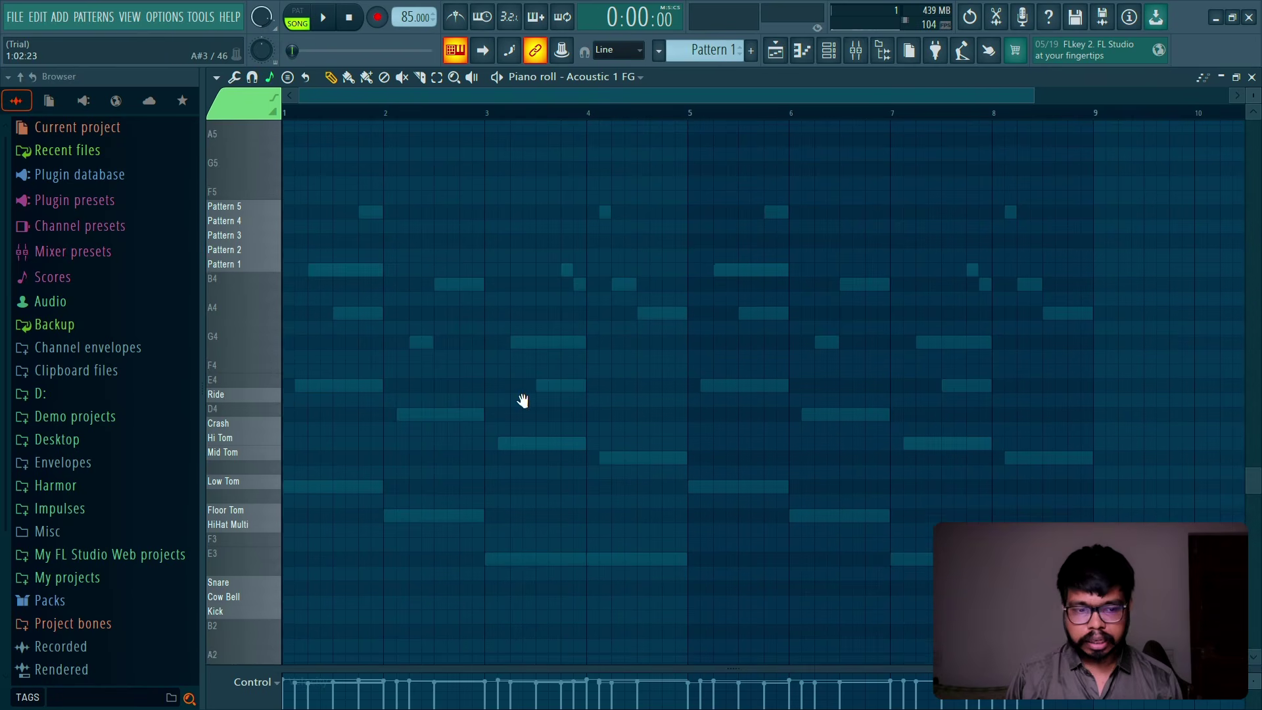
pyautogui.click(269, 555)
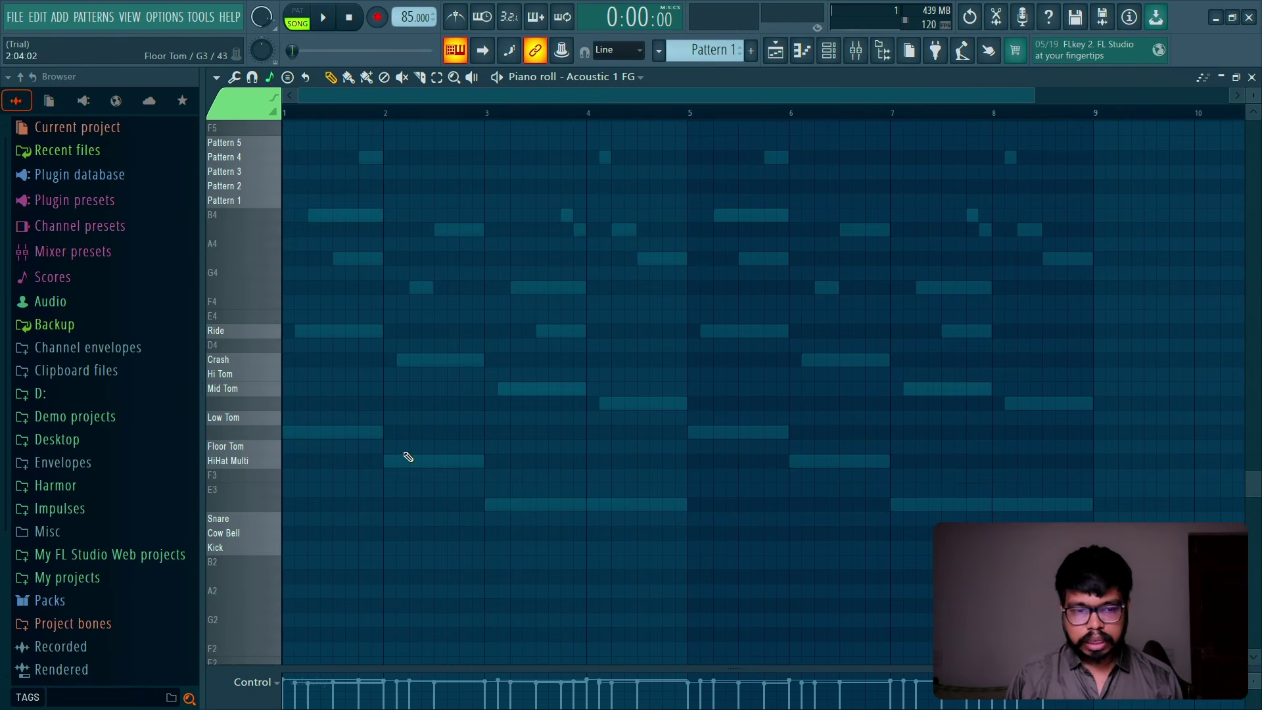
# Step: Place snare notes on beats 2 and 4 of bars 1 and 2, and switch playback to pattern mode
pyautogui.click(314, 519)
pyautogui.click(363, 519)
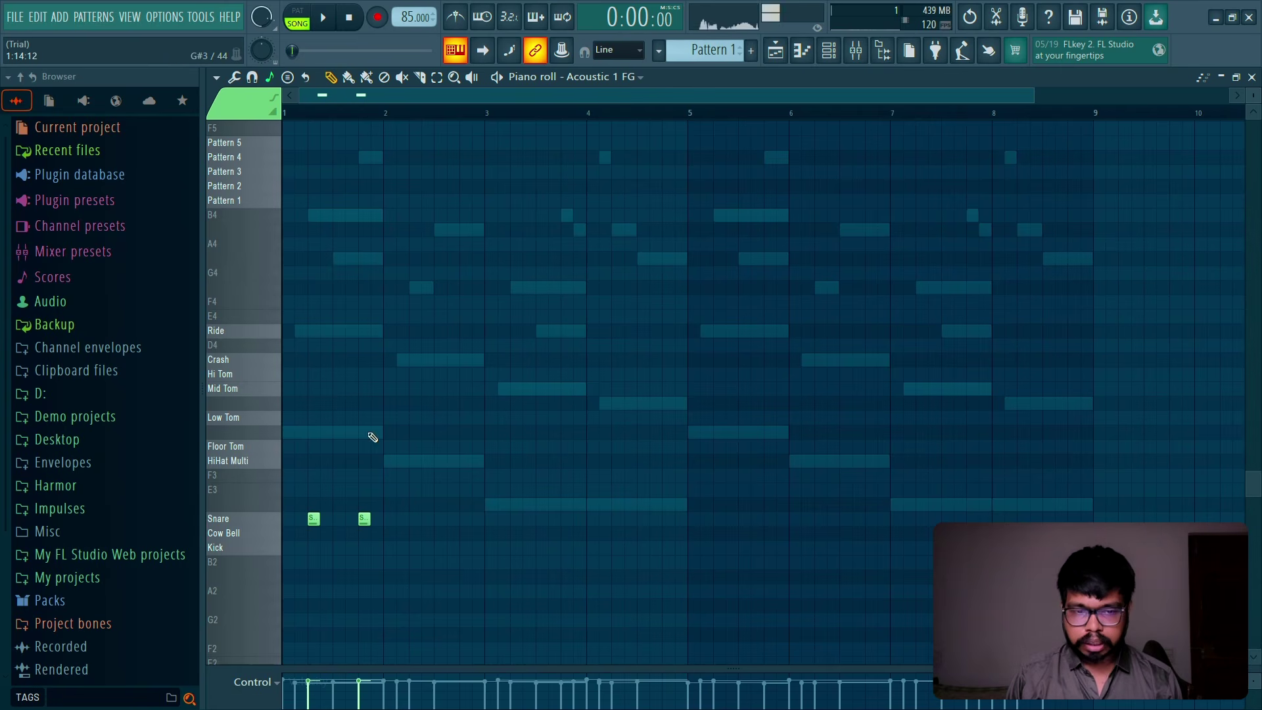
pyautogui.click(299, 12)
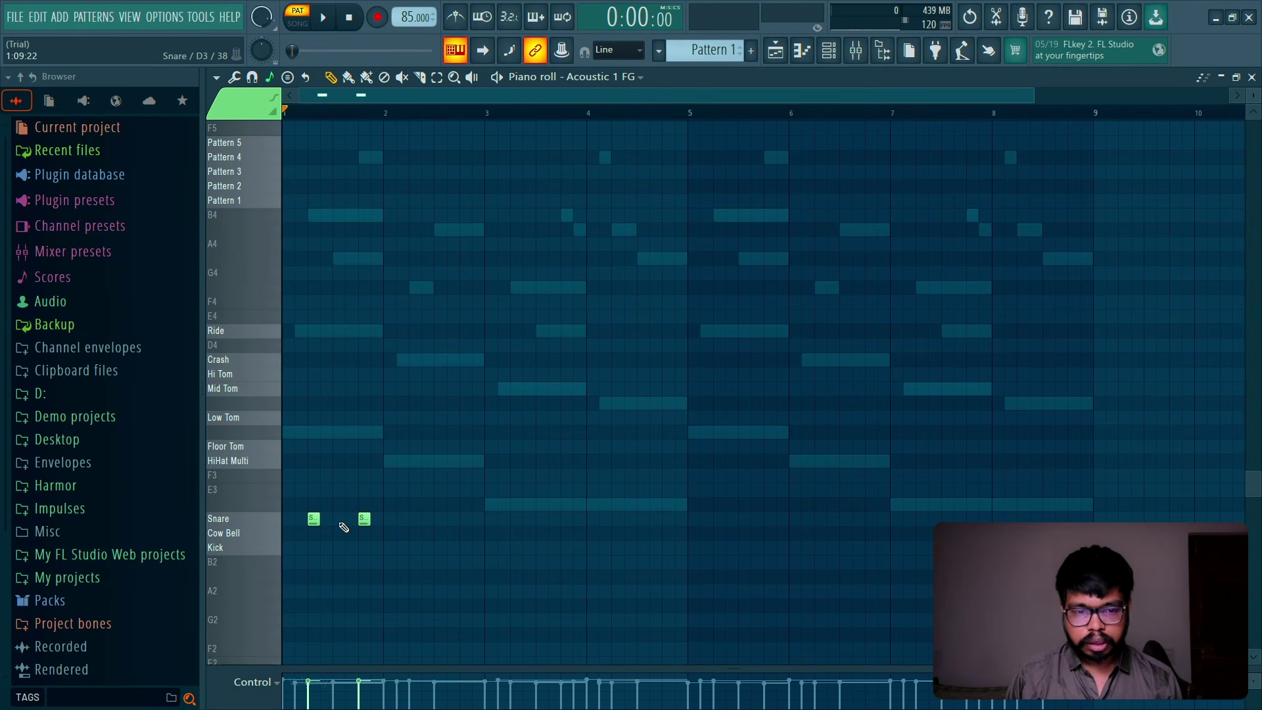
pyautogui.click(411, 520)
pyautogui.click(464, 519)
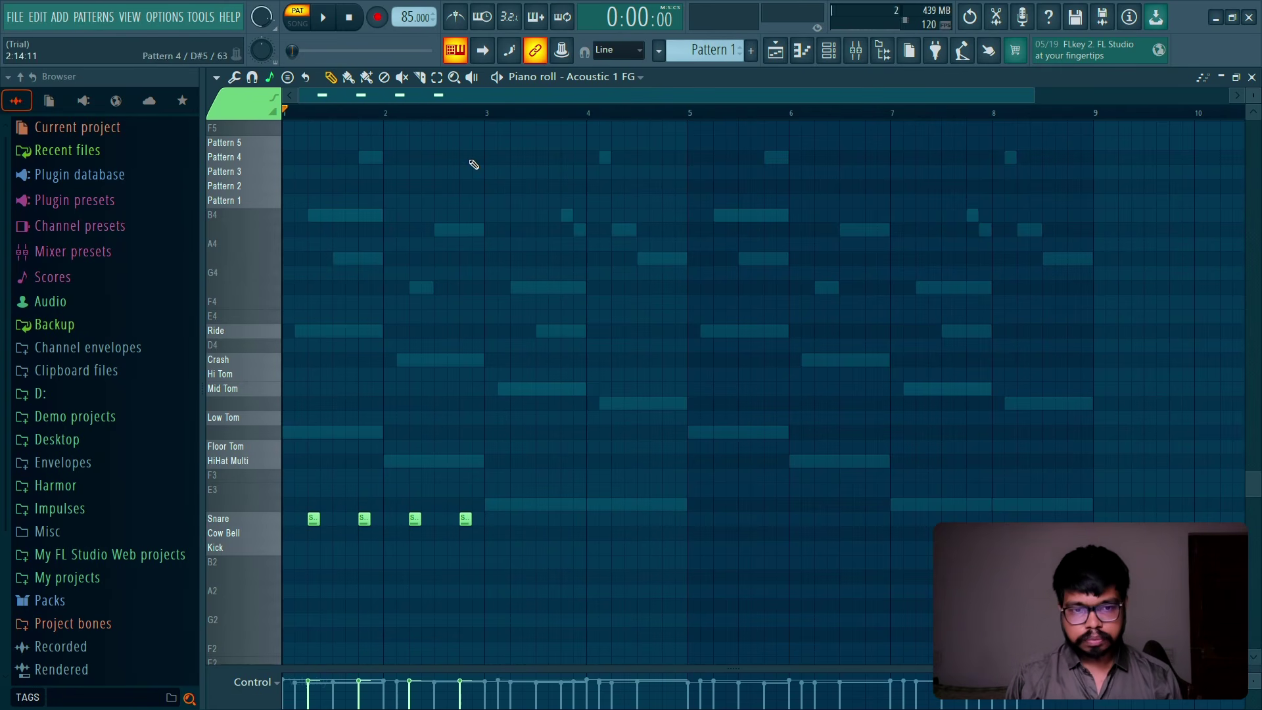
# Step: Duplicate the two-bar snare pattern until it fills all eight bars, and deselect the notes
pyautogui.hotkey('ctrl', 'a')
pyautogui.hotkey('ctrl', 'b')
pyautogui.hotkey('ctrl', 'b')
pyautogui.hotkey('ctrl', 'b')
pyautogui.hotkey('ctrl', 'd')
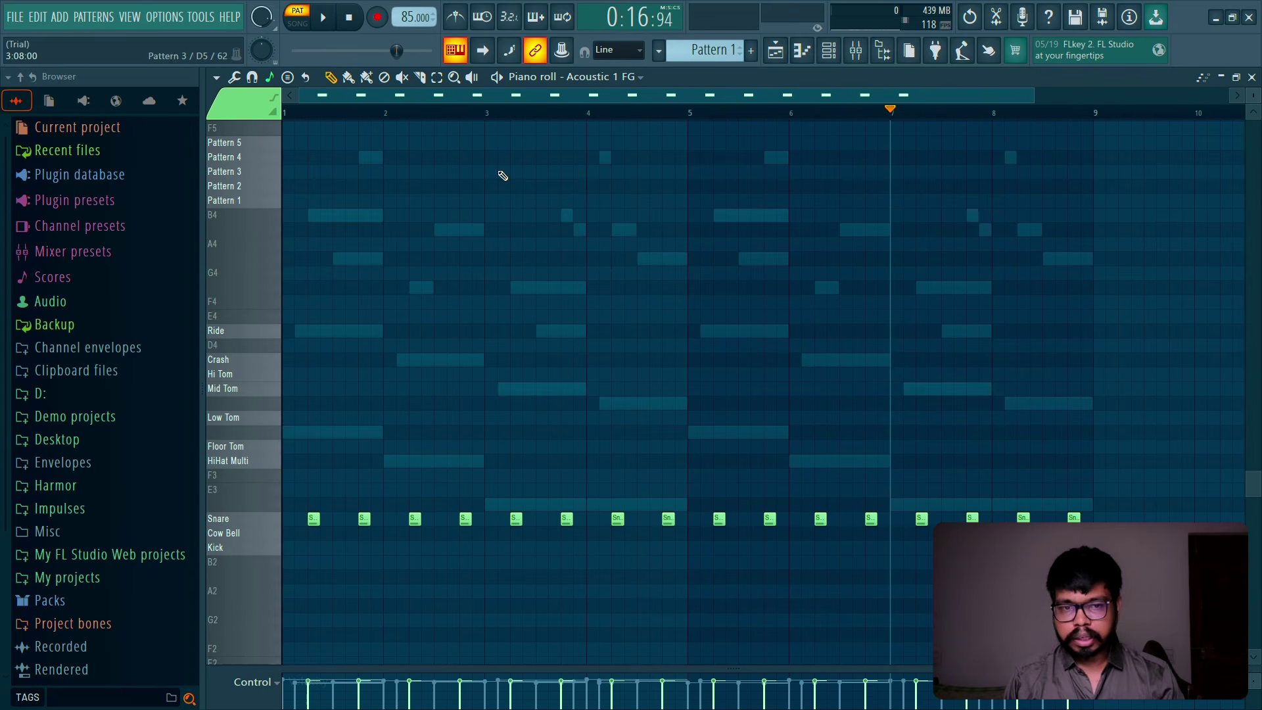
pyautogui.click(305, 116)
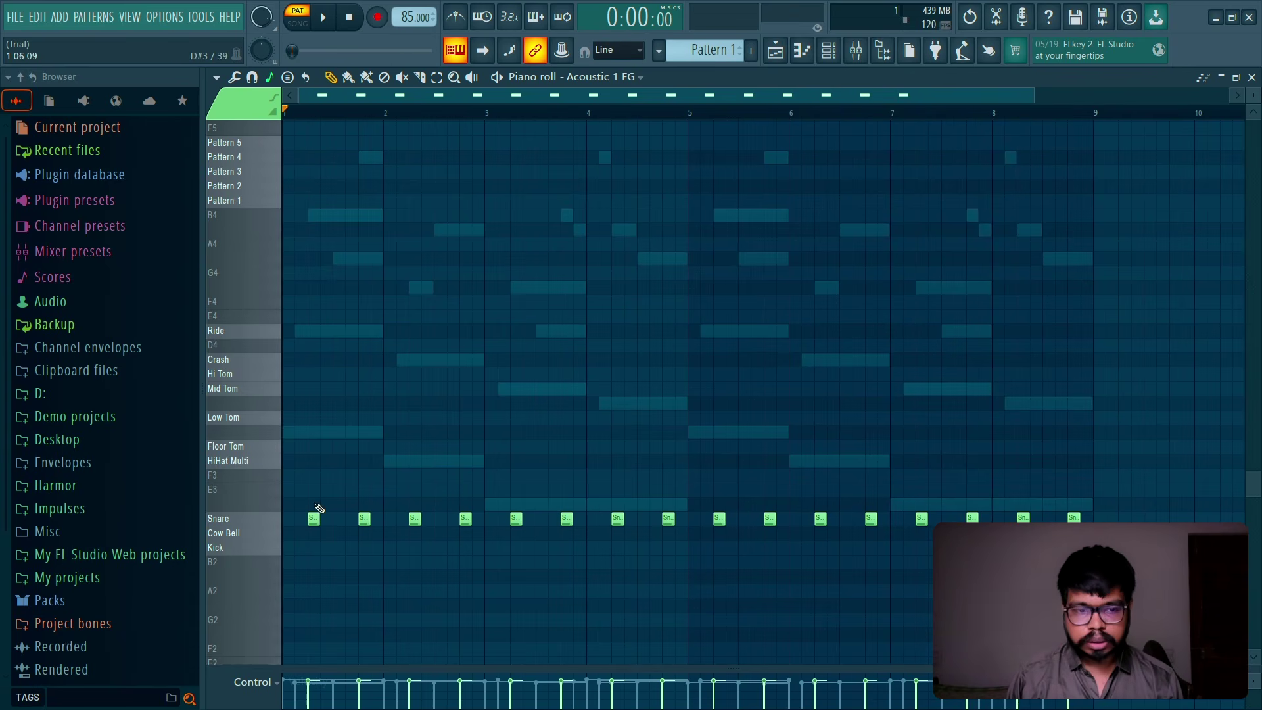
pyautogui.click(278, 446)
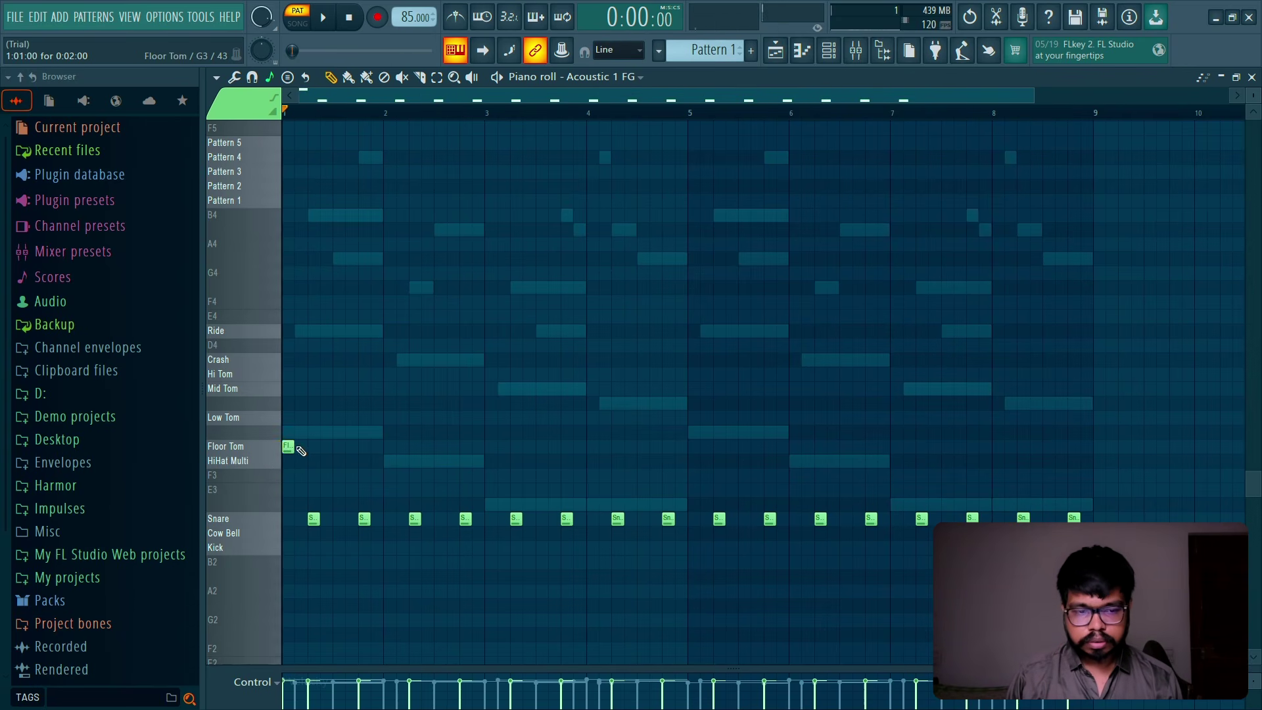
pyautogui.press('space')
pyautogui.click(289, 548)
pyautogui.press('space')
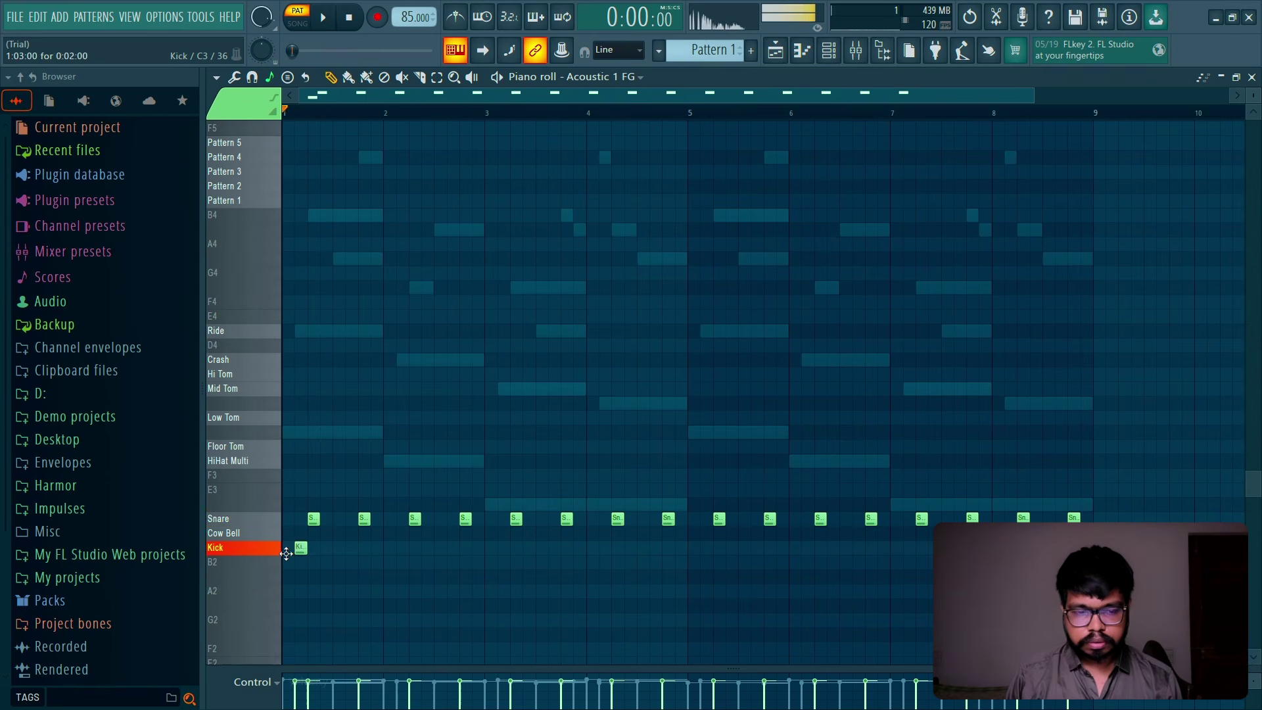
pyautogui.press('space')
pyautogui.rightClick(290, 548)
pyautogui.press('space')
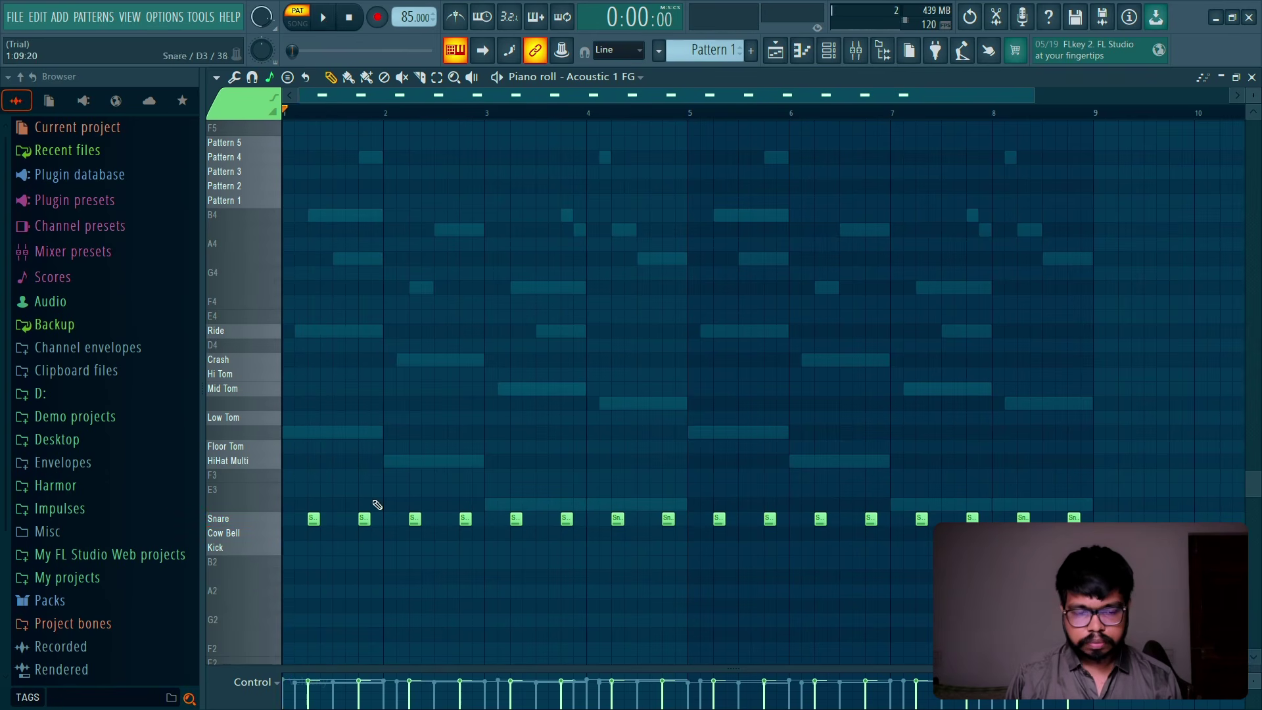
pyautogui.press('space')
pyautogui.press('space')
# Step: Open the Acoustic 1 FG channel's Drumaxx synth and audition its presets against the looping snare pattern, settling on Acoustic 6 MC
pyautogui.click(829, 50)
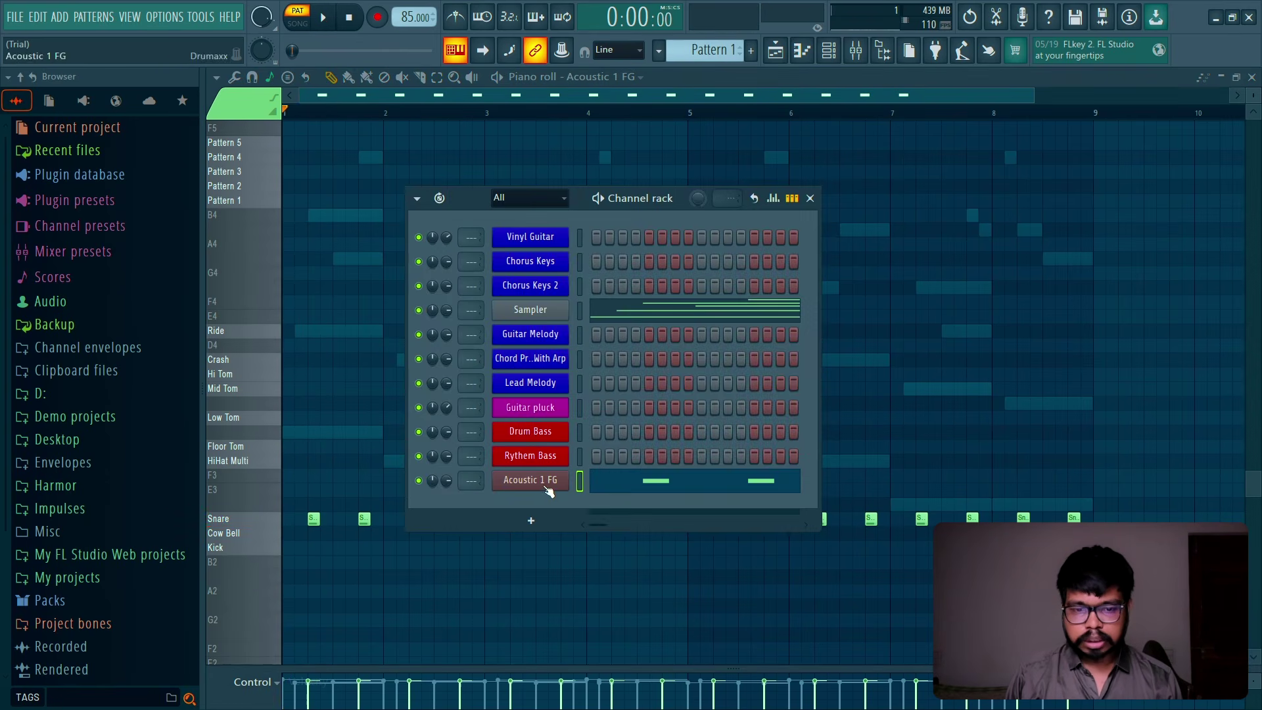
pyautogui.click(548, 493)
pyautogui.click(925, 138)
pyautogui.press('space')
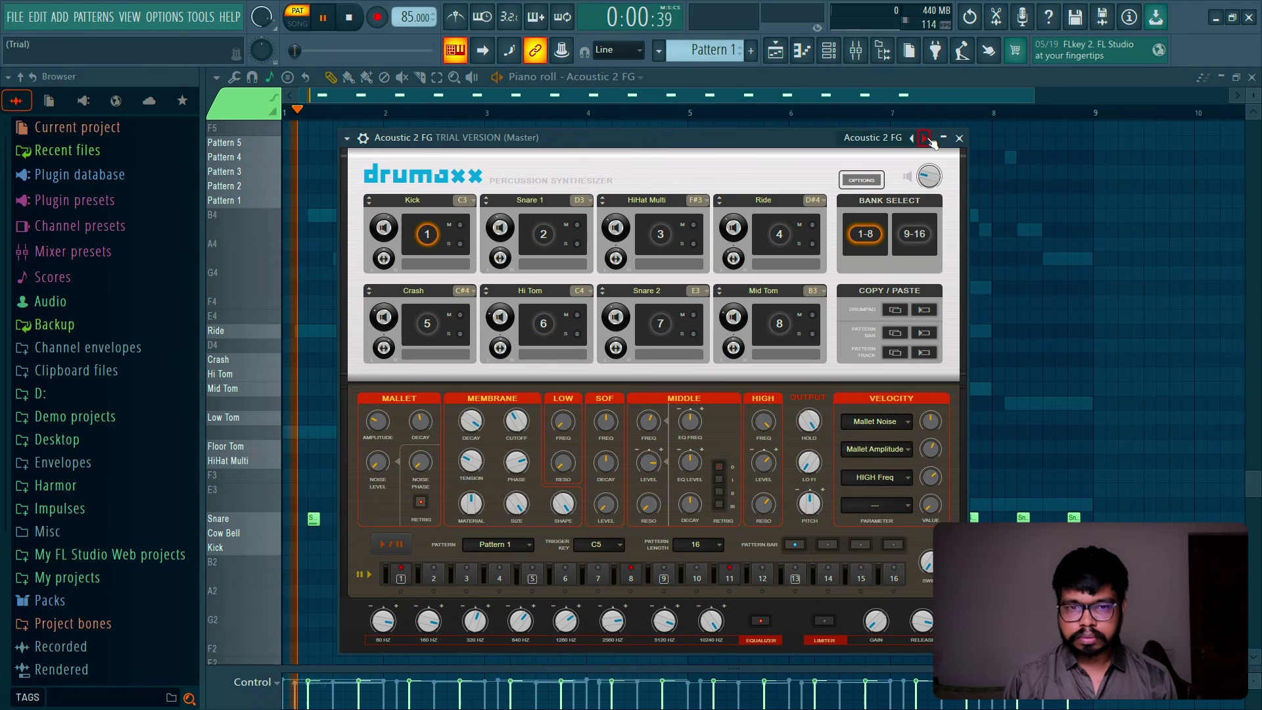
pyautogui.click(924, 138)
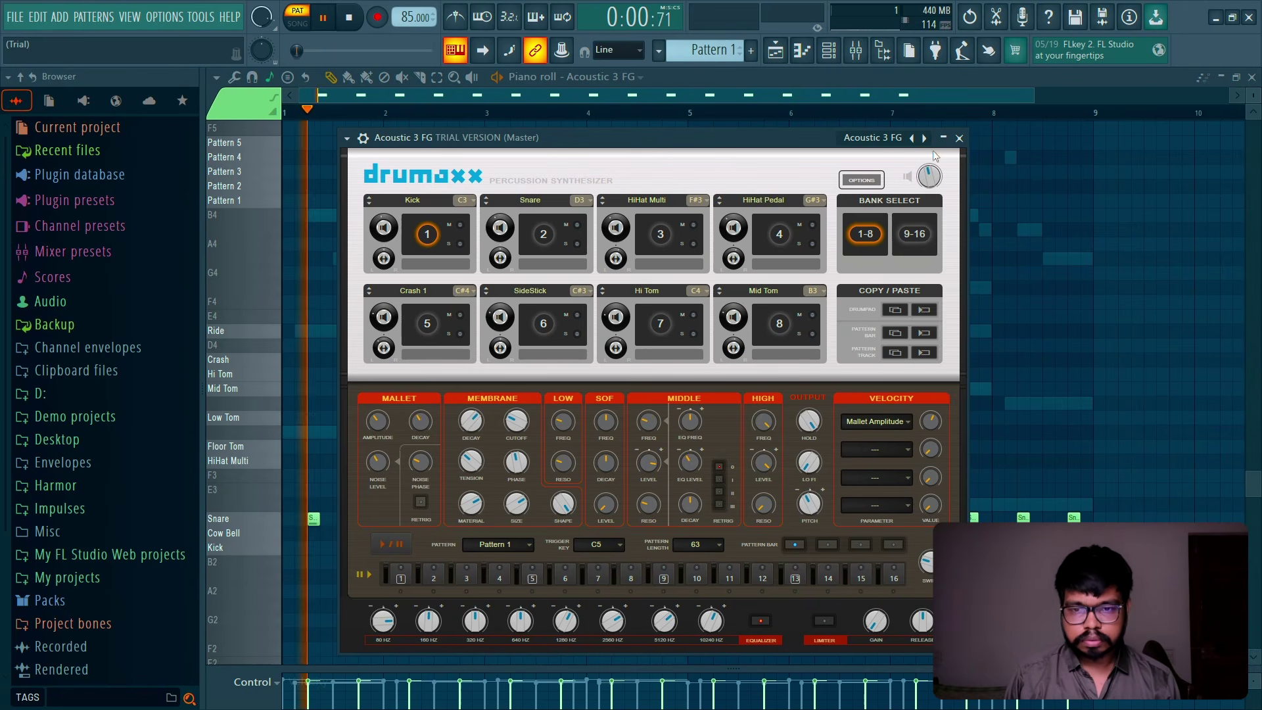
pyautogui.click(924, 138)
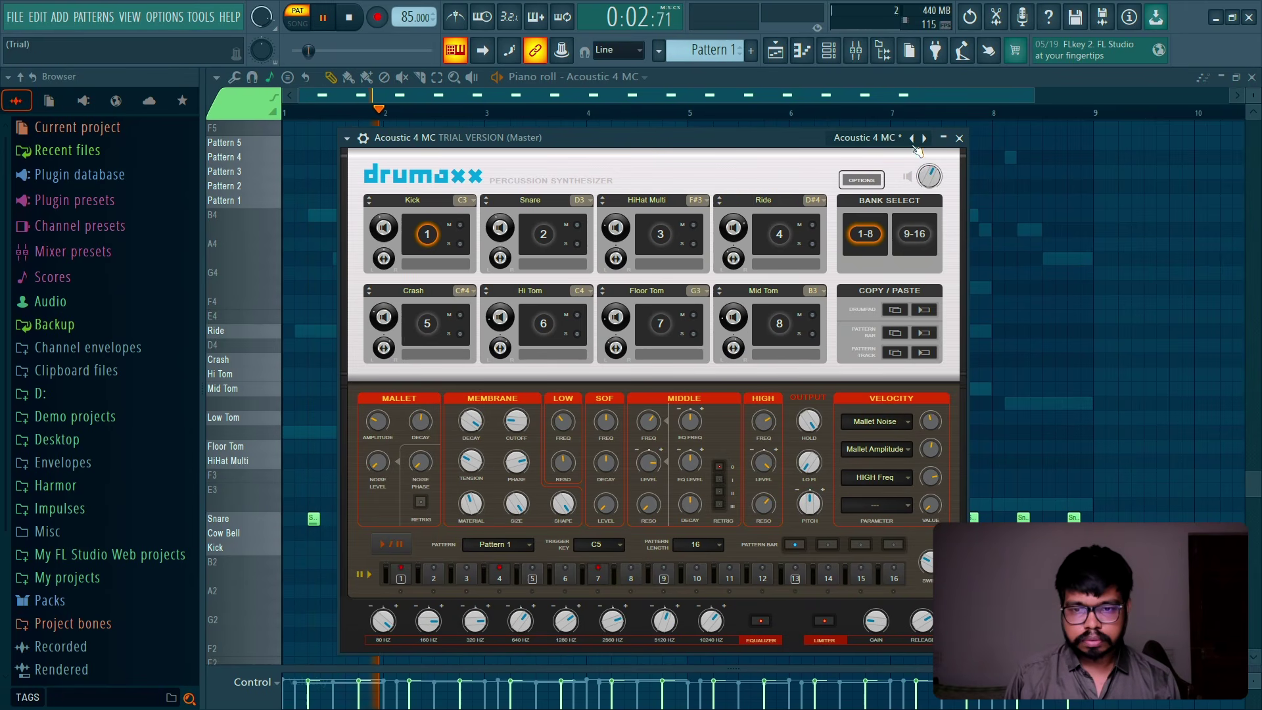
pyautogui.click(924, 139)
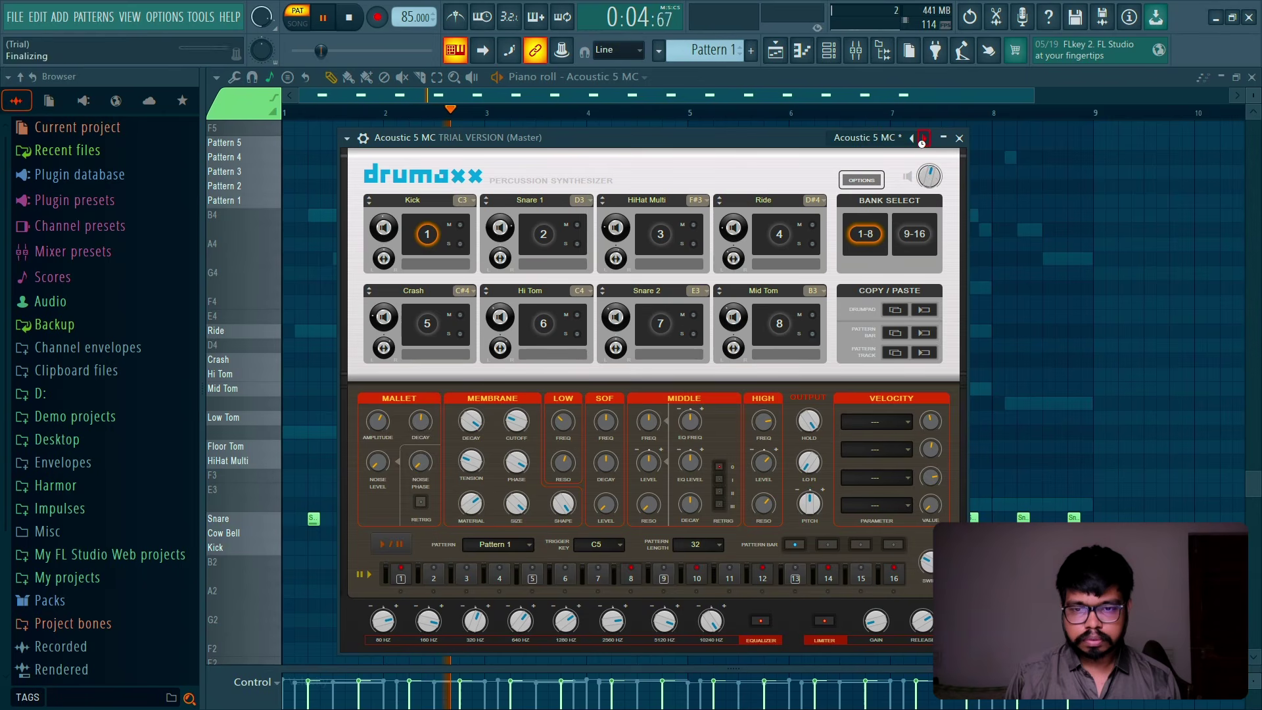
pyautogui.click(924, 138)
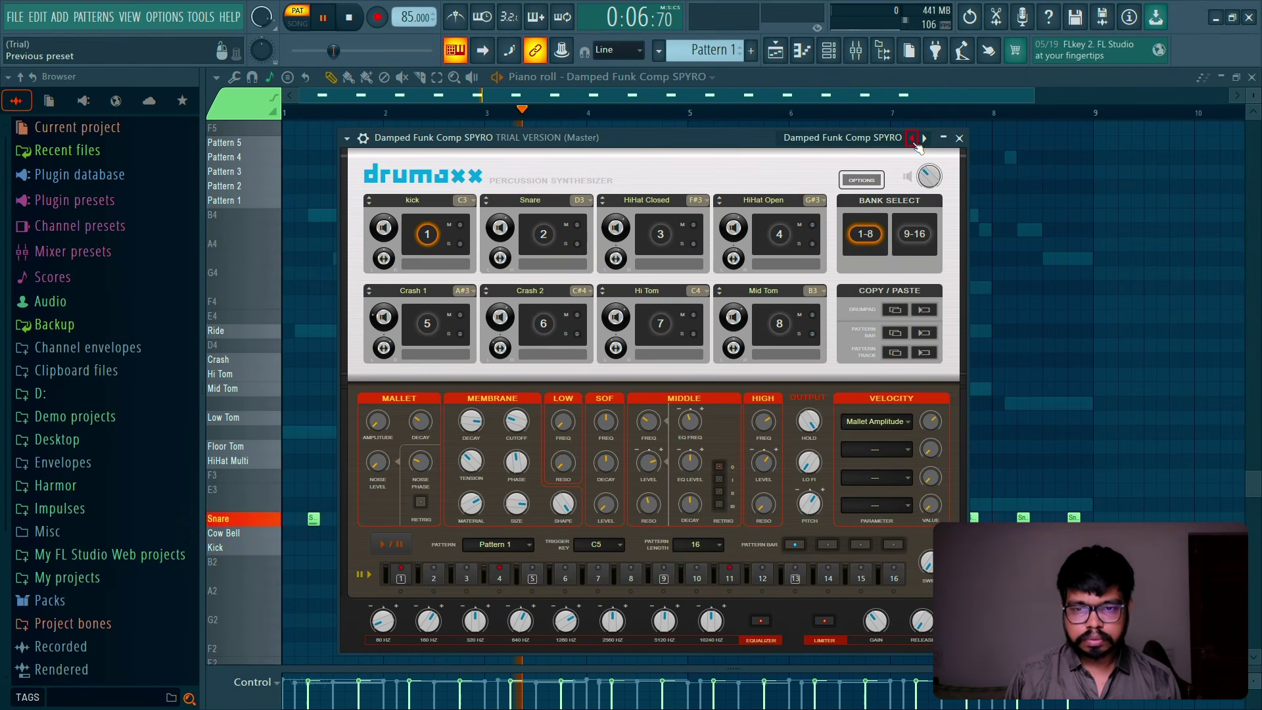
pyautogui.click(912, 138)
pyautogui.moveTo(334, 51); pyautogui.dragTo(345, 50)
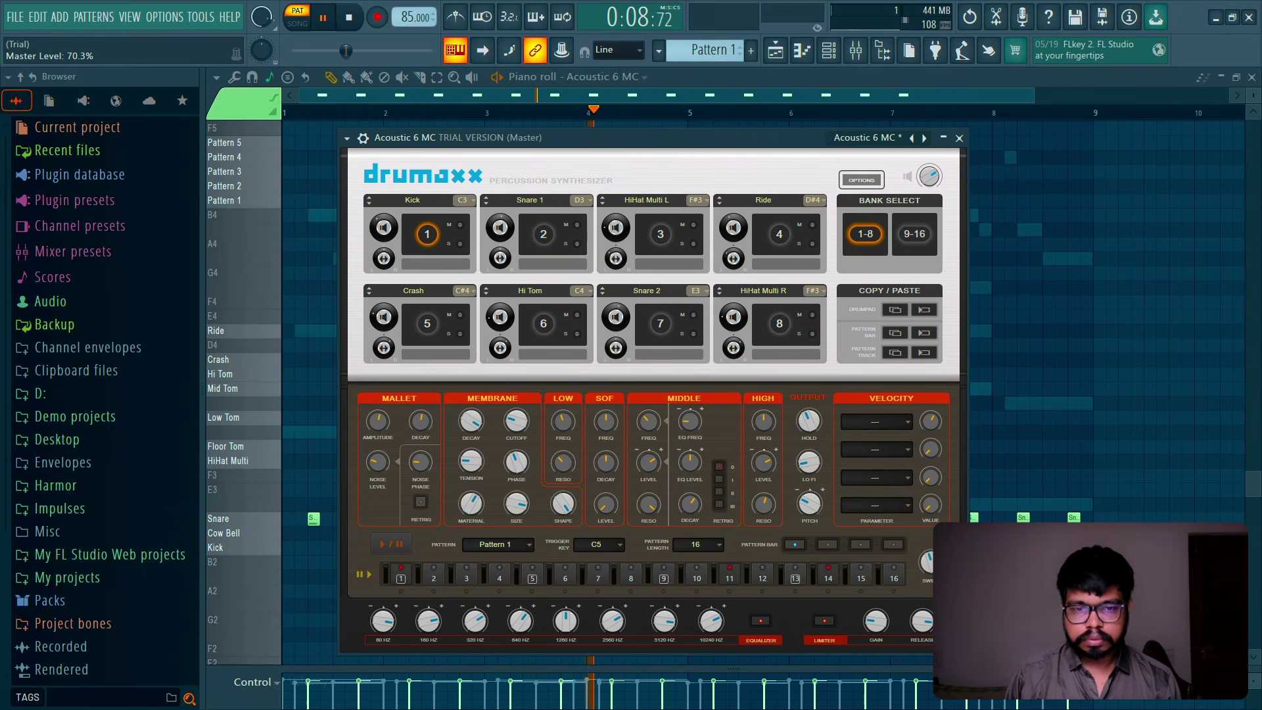
# Step: Stop playback and close the Drumaxx synth and the channel rack
pyautogui.press('space')
pyautogui.press('F6')
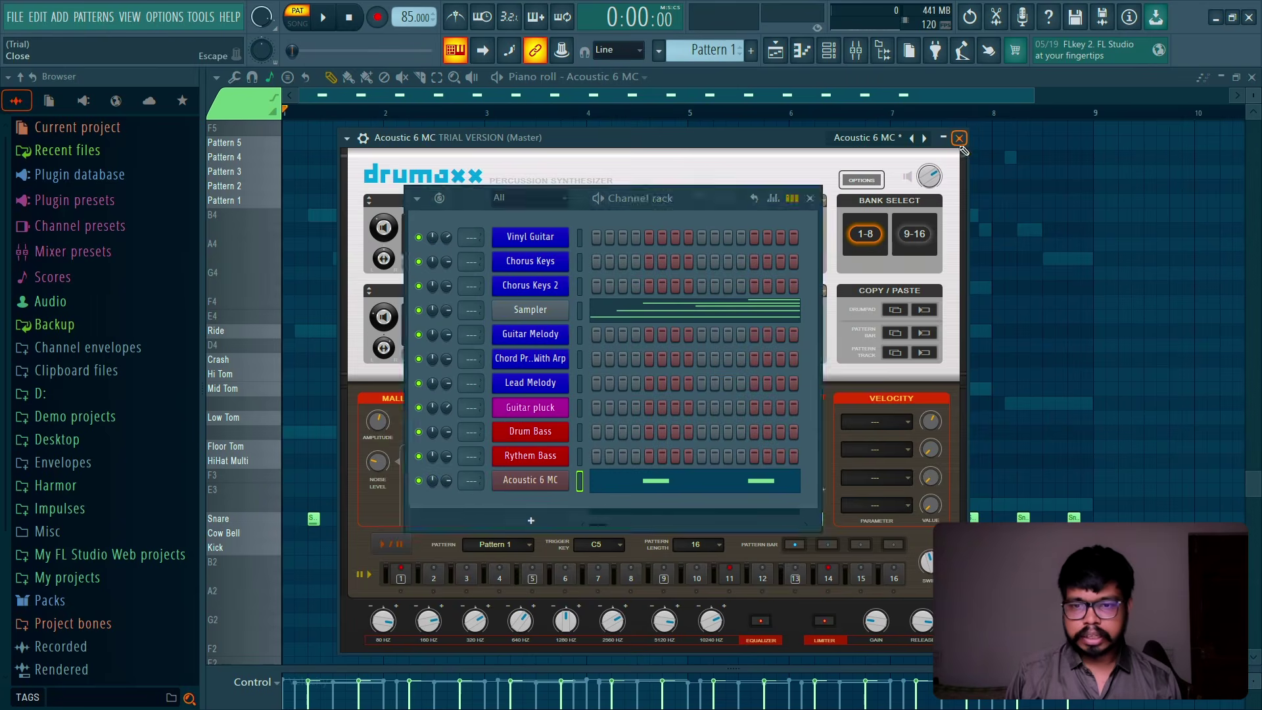
pyautogui.click(959, 138)
pyautogui.press('space')
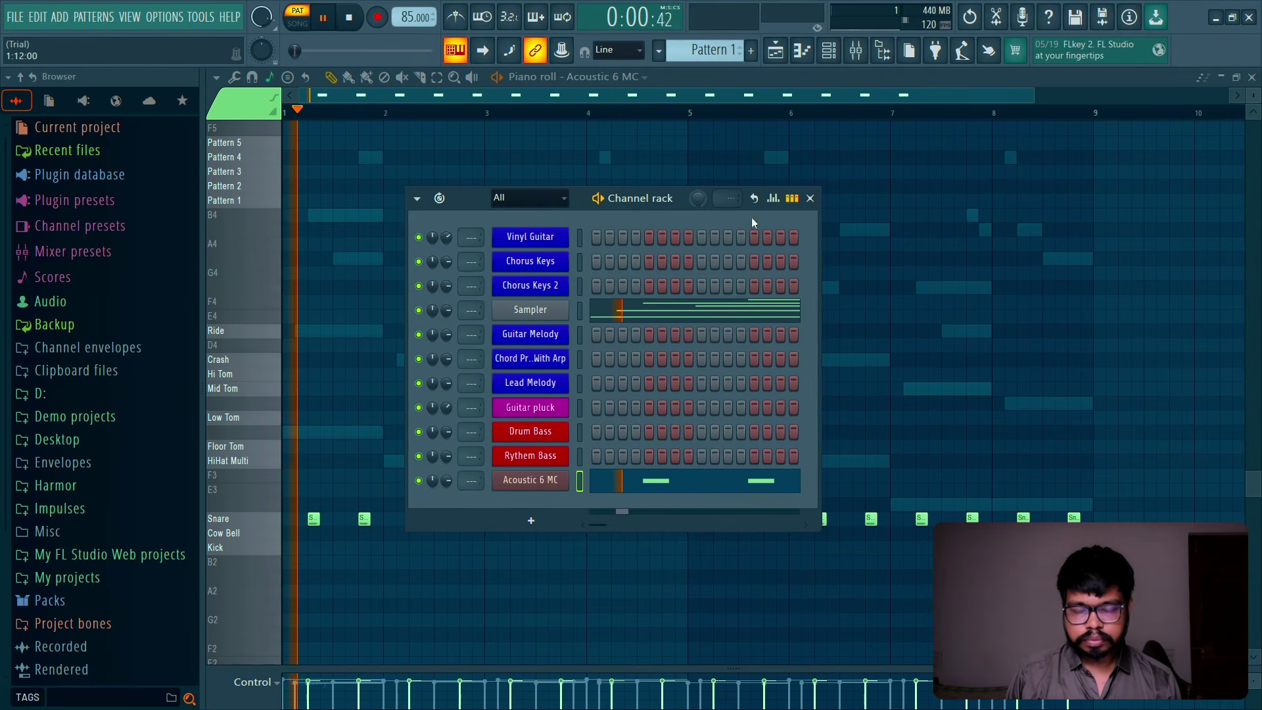
pyautogui.click(810, 200)
pyautogui.press('space')
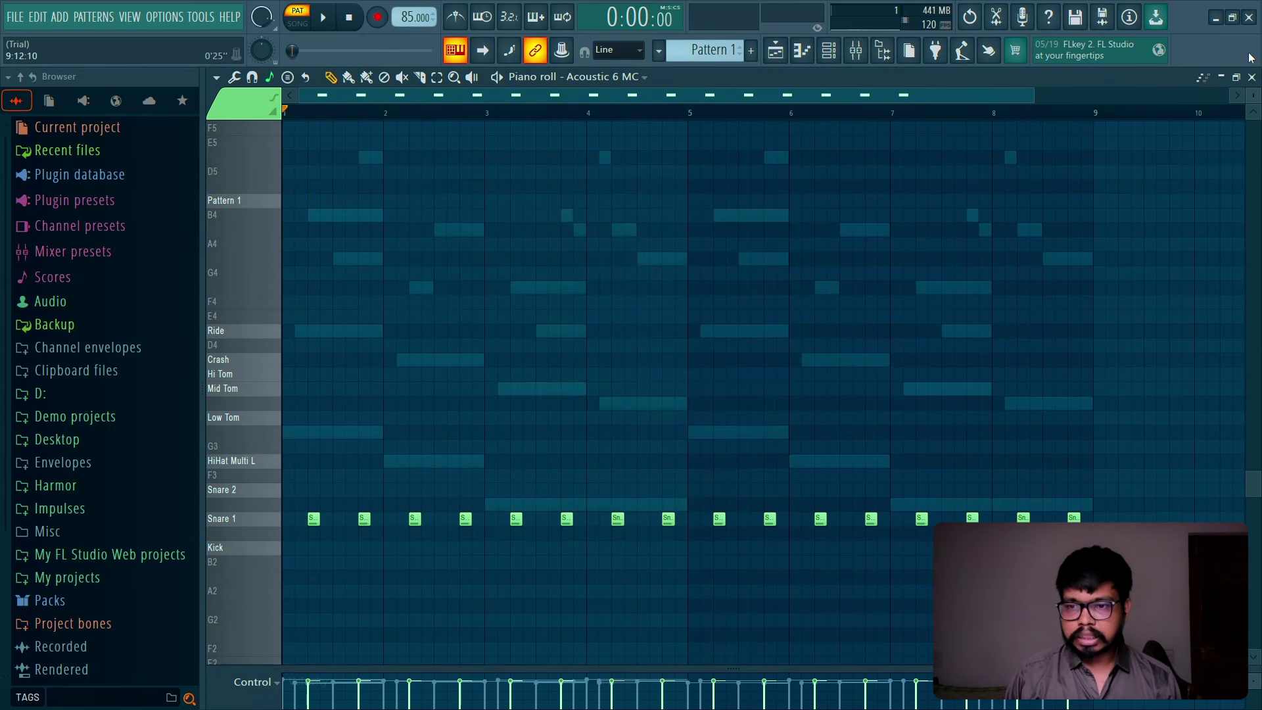
# Step: Check the pattern's level on the mixer's Master track and render that track to a 32-bit float stereo WAV in Pattern mode
pyautogui.press('F5')
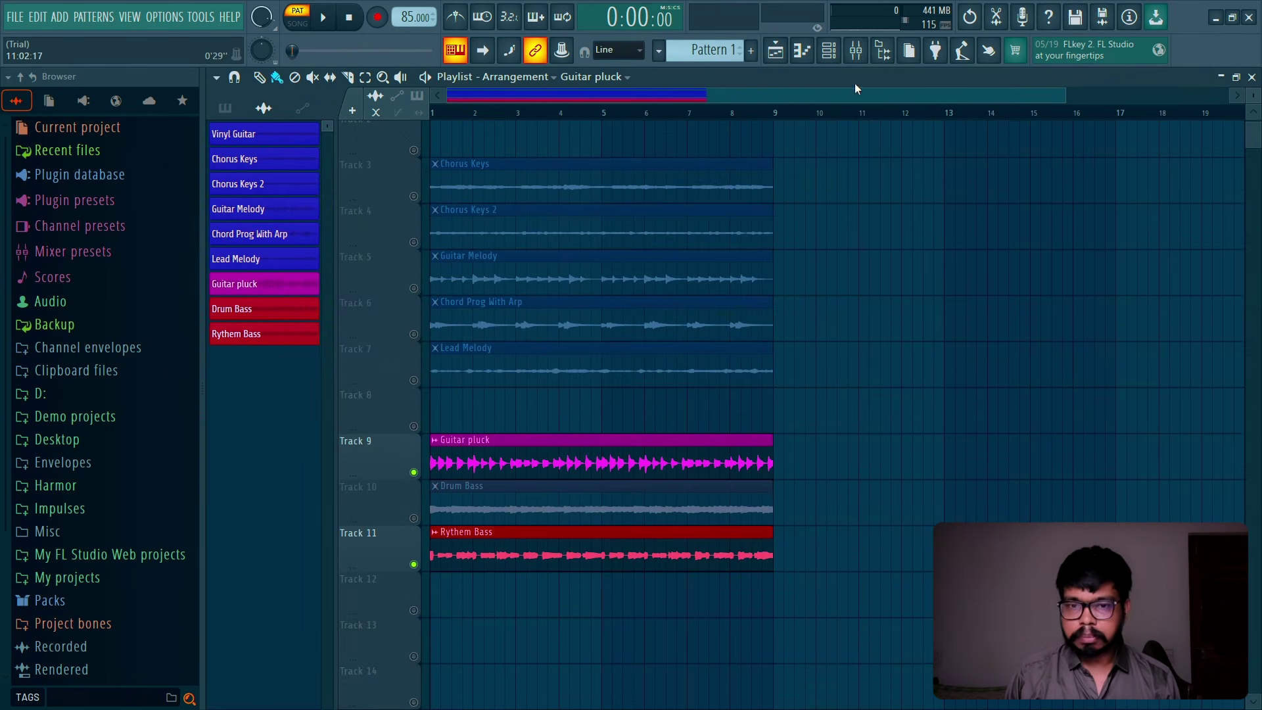
pyautogui.click(856, 53)
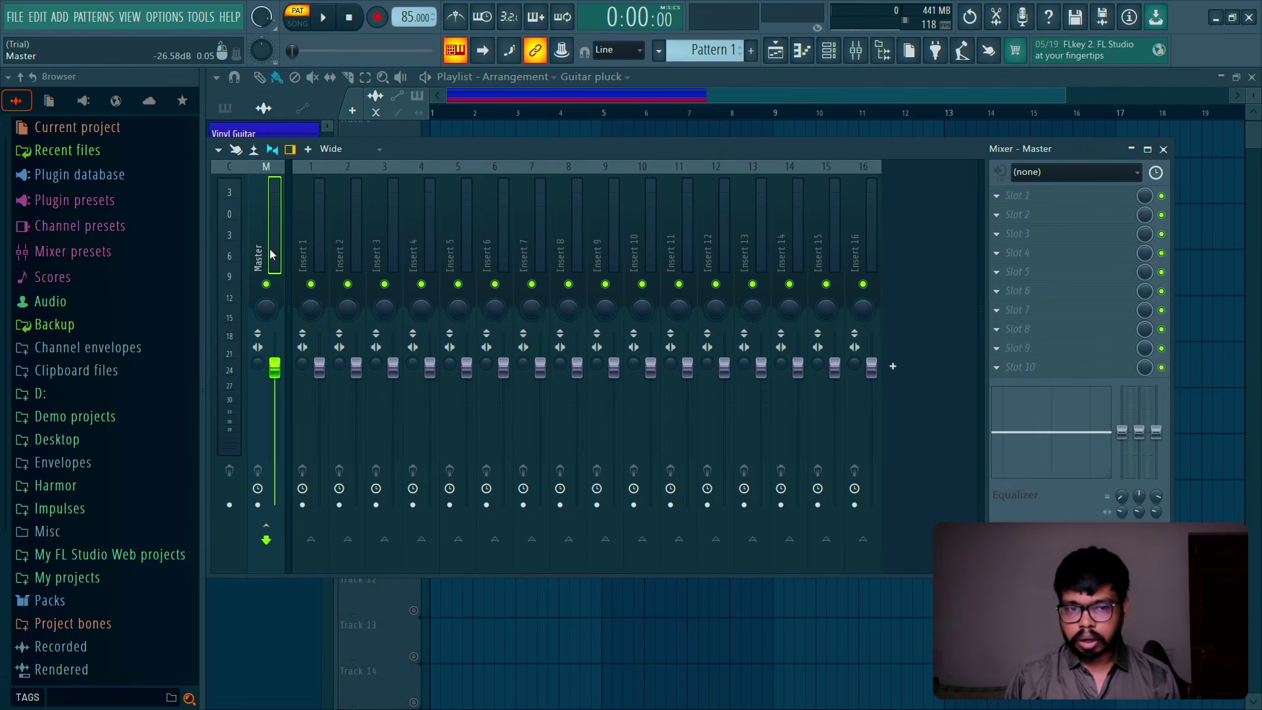
pyautogui.press('space')
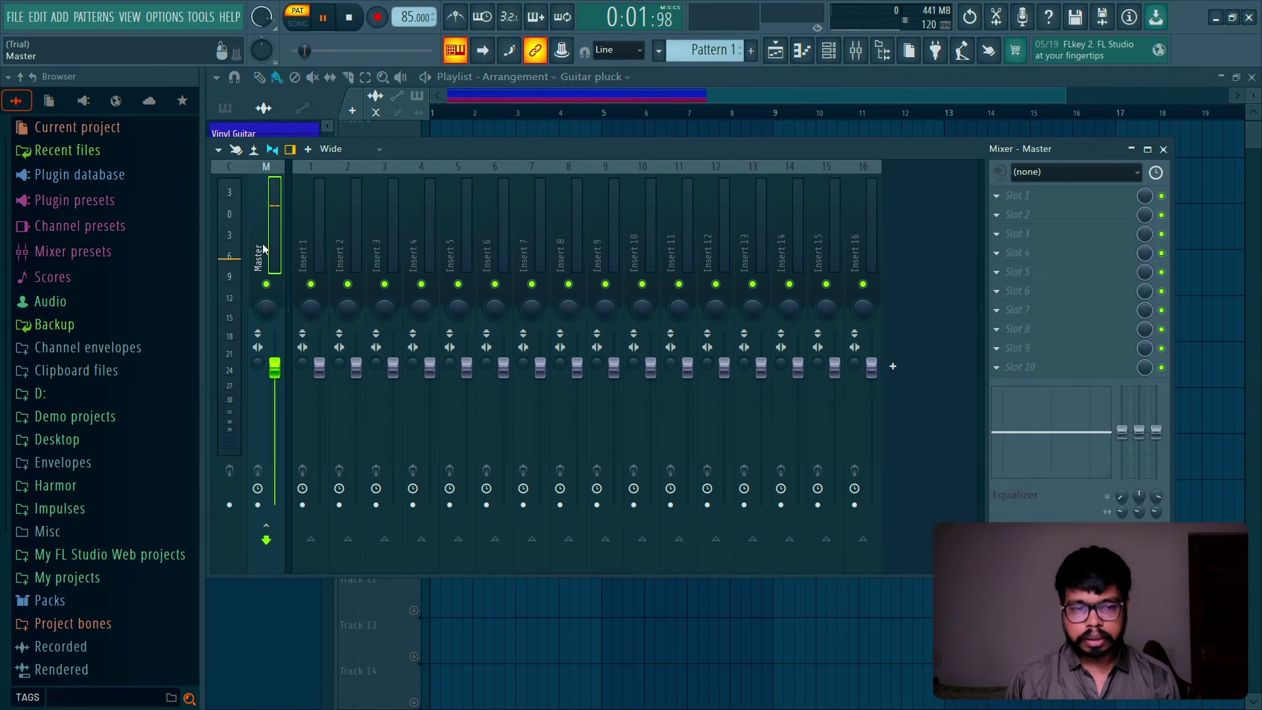
pyautogui.press('space')
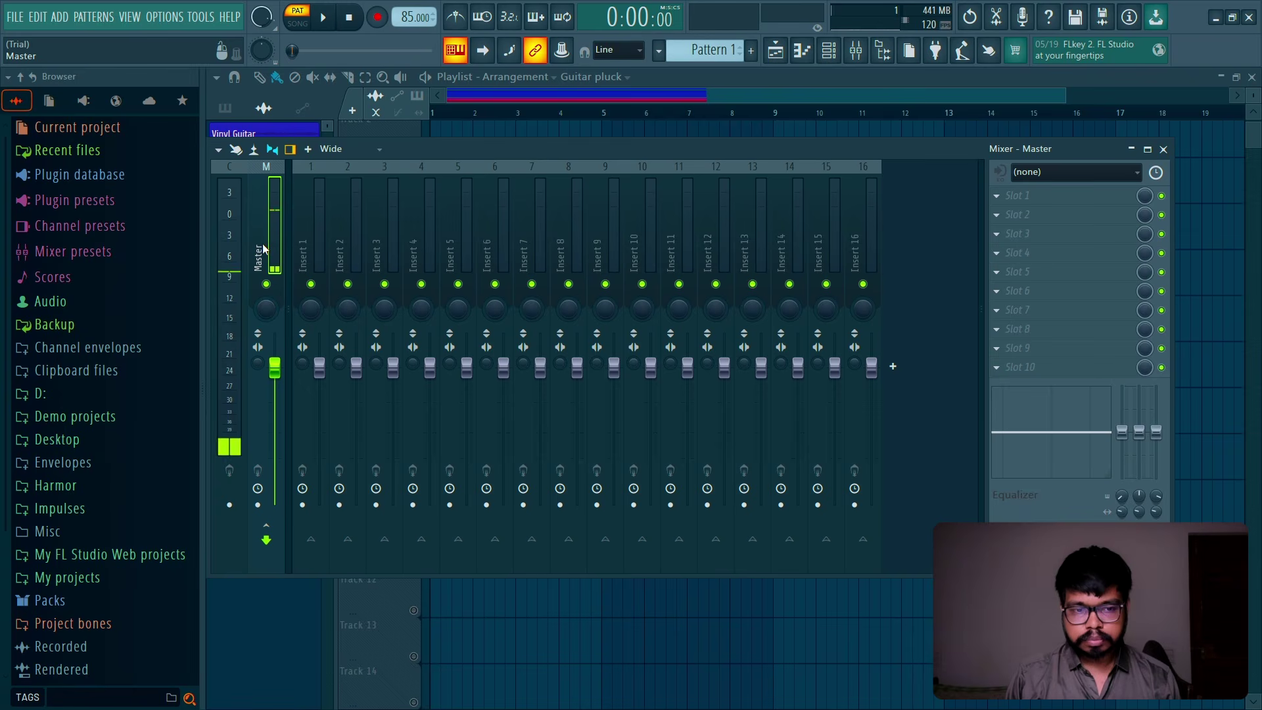
pyautogui.hotkey('ctrl', 'alt', 'r')
pyautogui.press('Return')
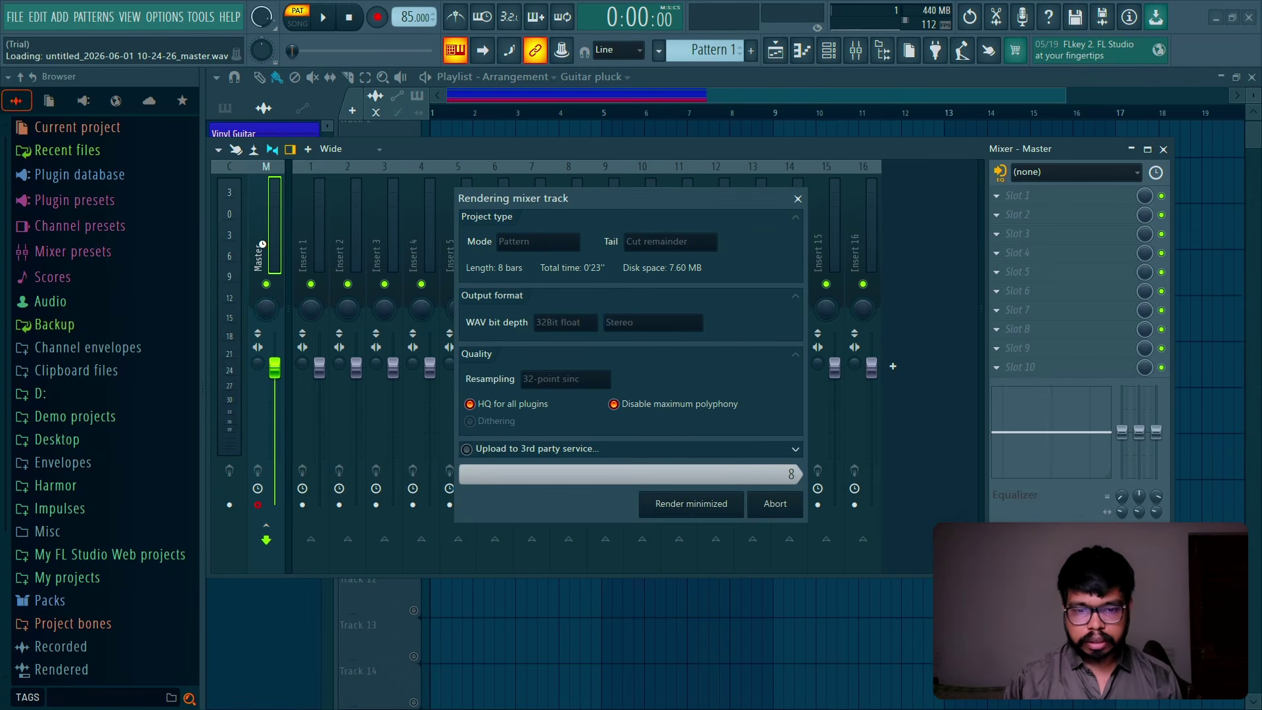
# Step: Place the rendered master clip at bar 1 on playlist Track 13, and audition it unmuted in song mode
pyautogui.press('F9')
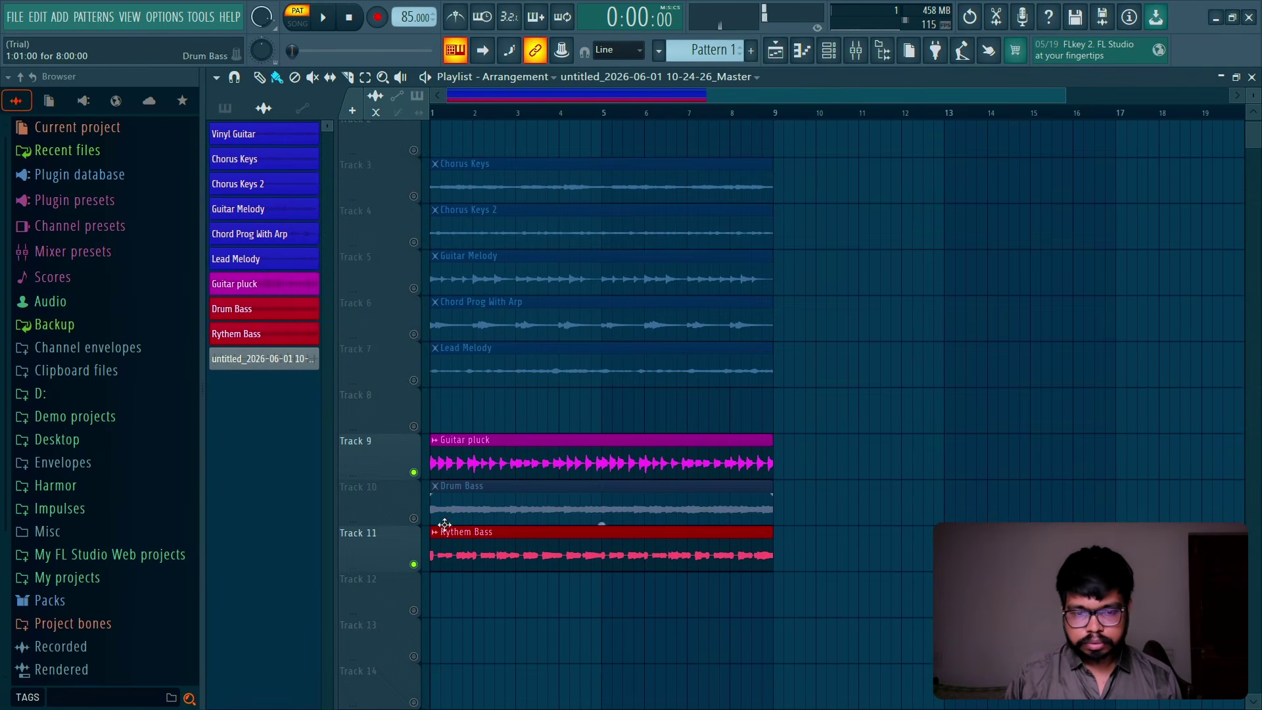
pyautogui.moveTo(274, 368); pyautogui.dragTo(431, 647)
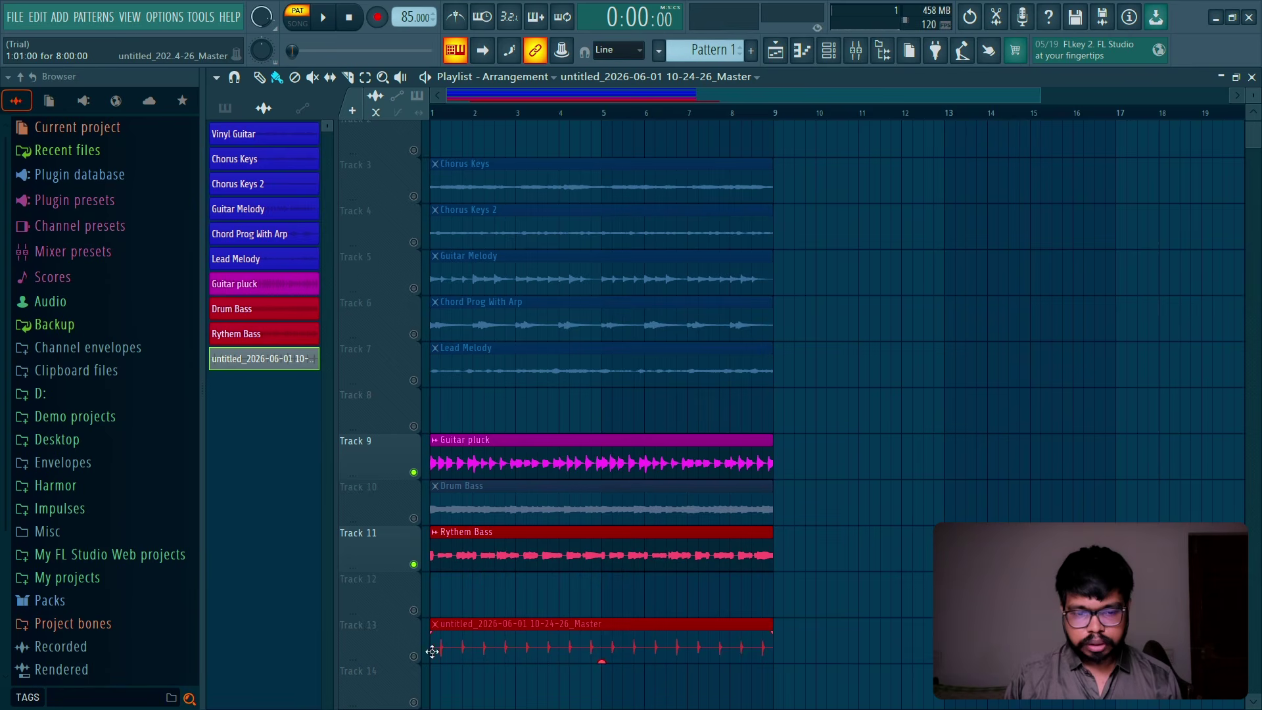
pyautogui.click(413, 656)
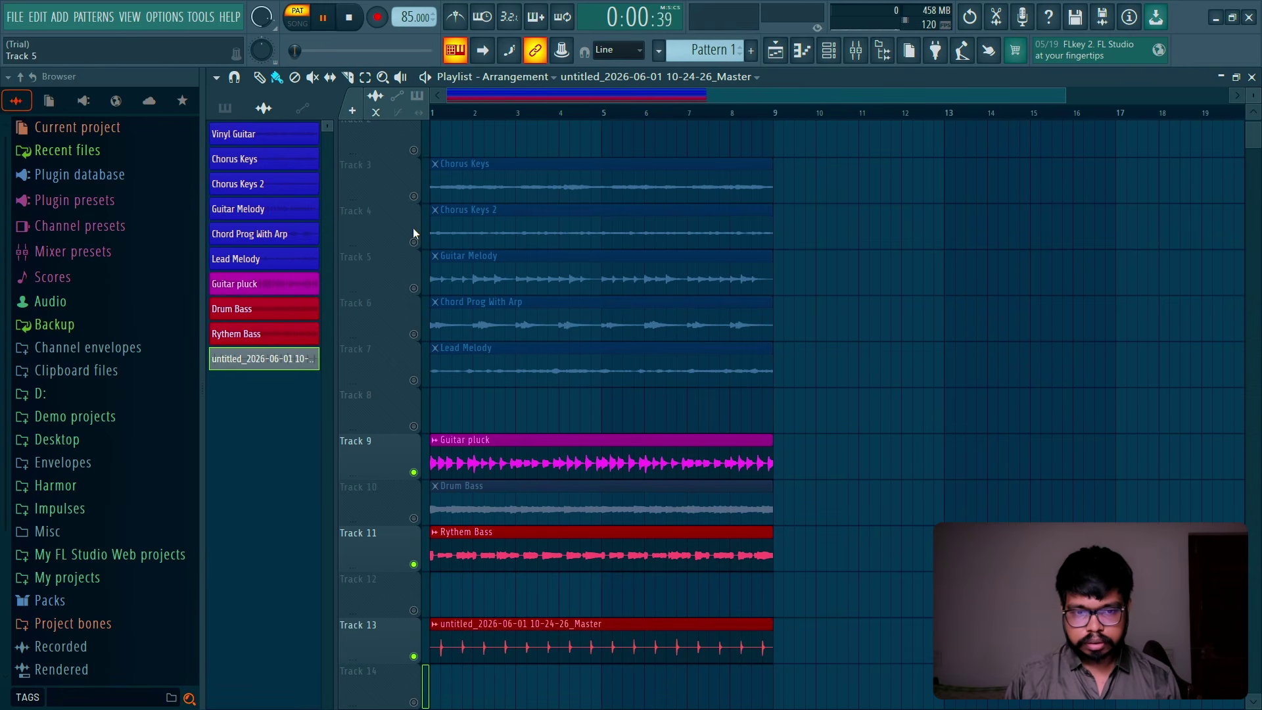
pyautogui.press('space')
pyautogui.press('l')
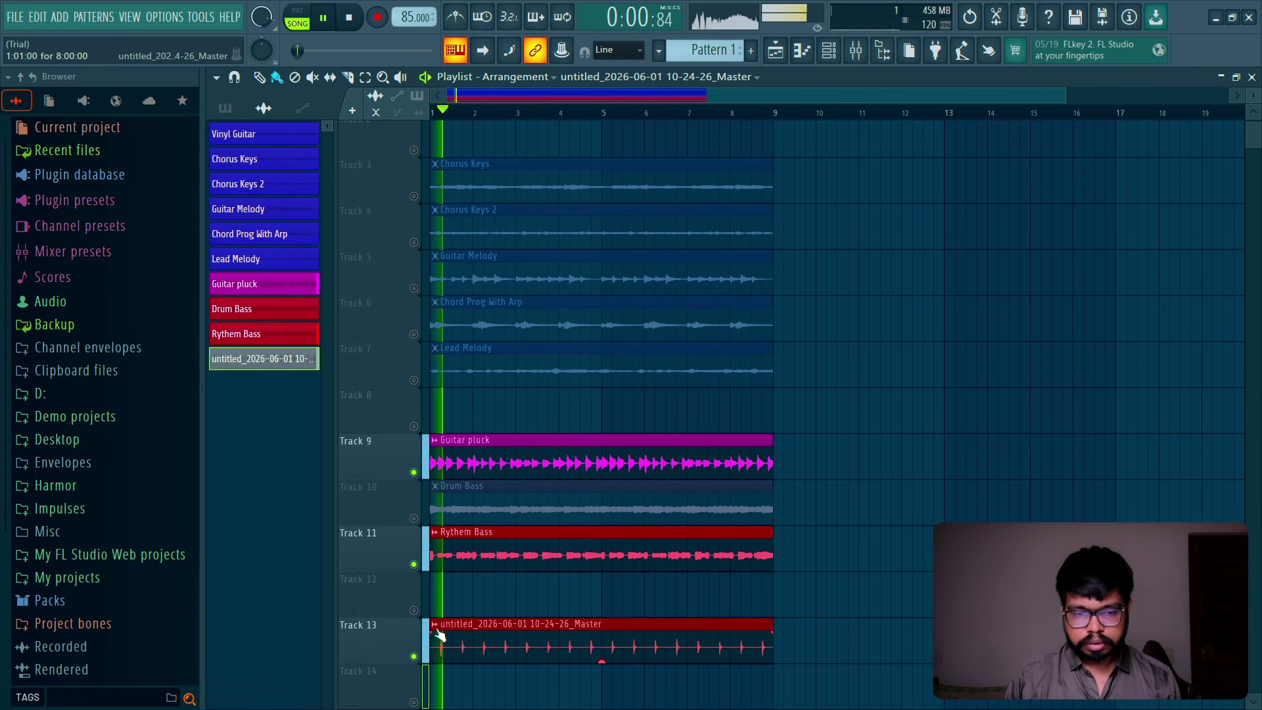
pyautogui.press('space')
# Step: Rename the rendered clip on Track 13 as Snare 1 and colour it red
pyautogui.click(434, 439)
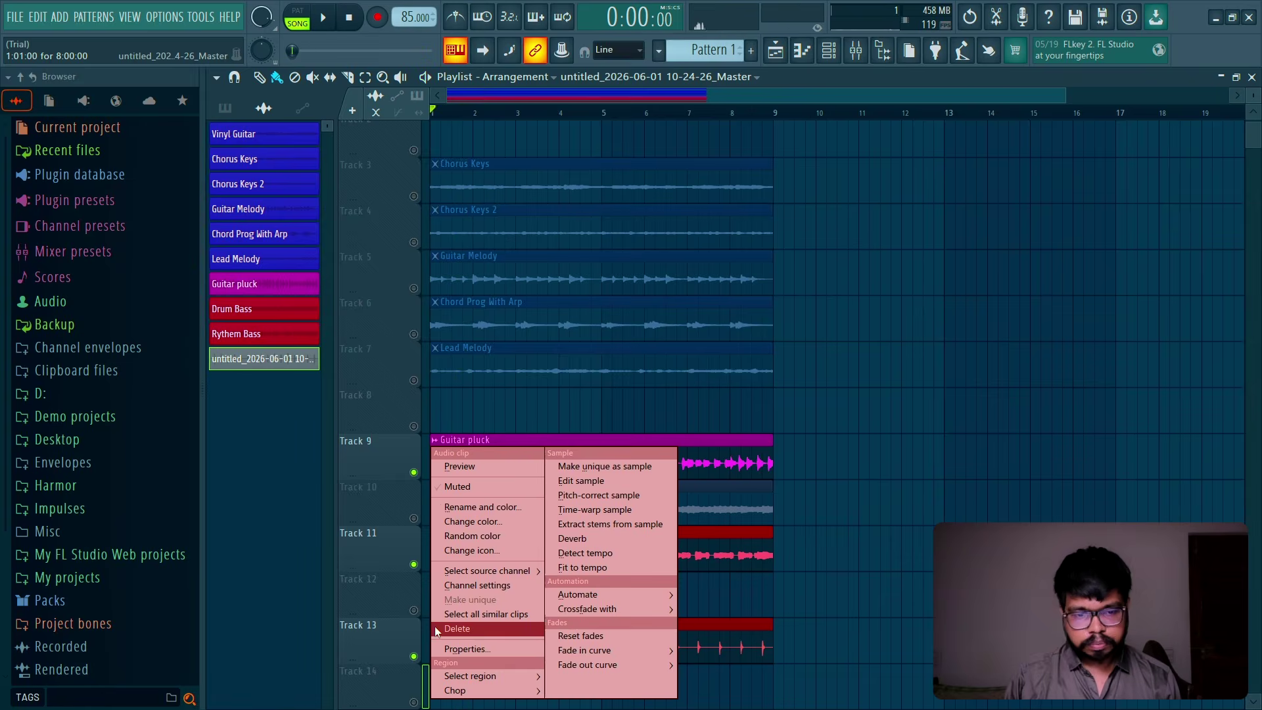
pyautogui.click(491, 506)
pyautogui.write('Snare 1')
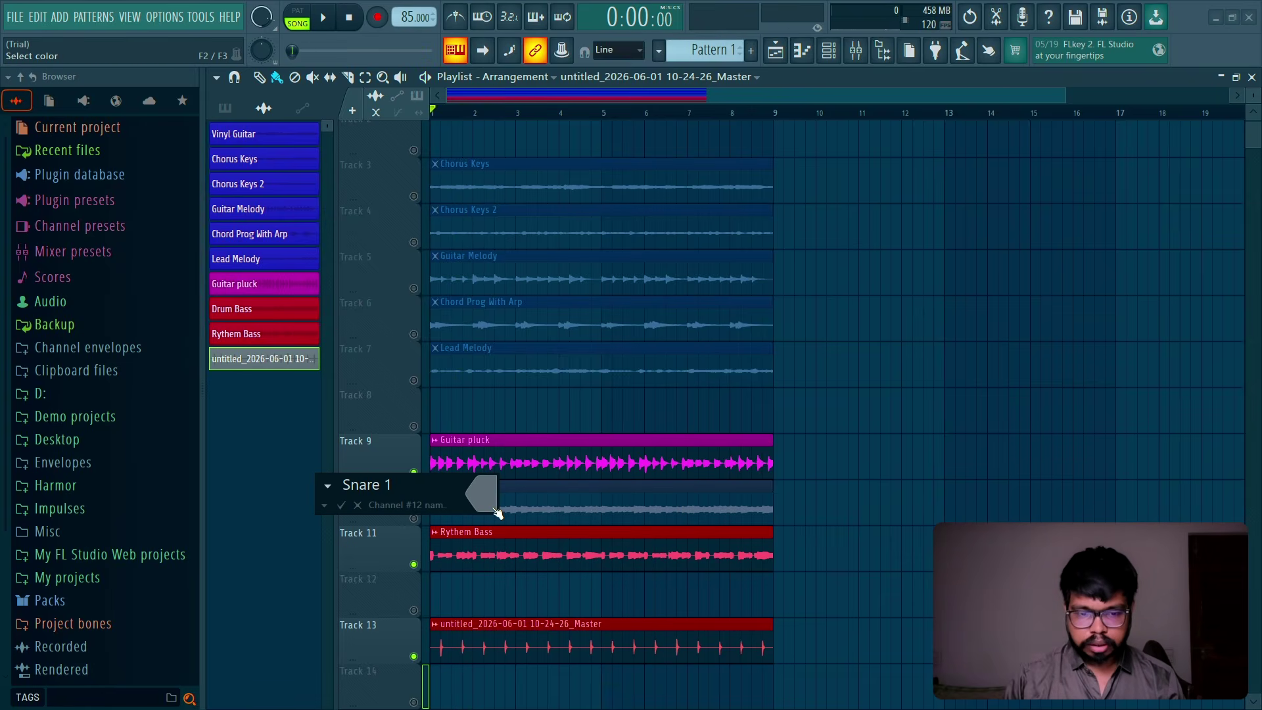
pyautogui.click(495, 511)
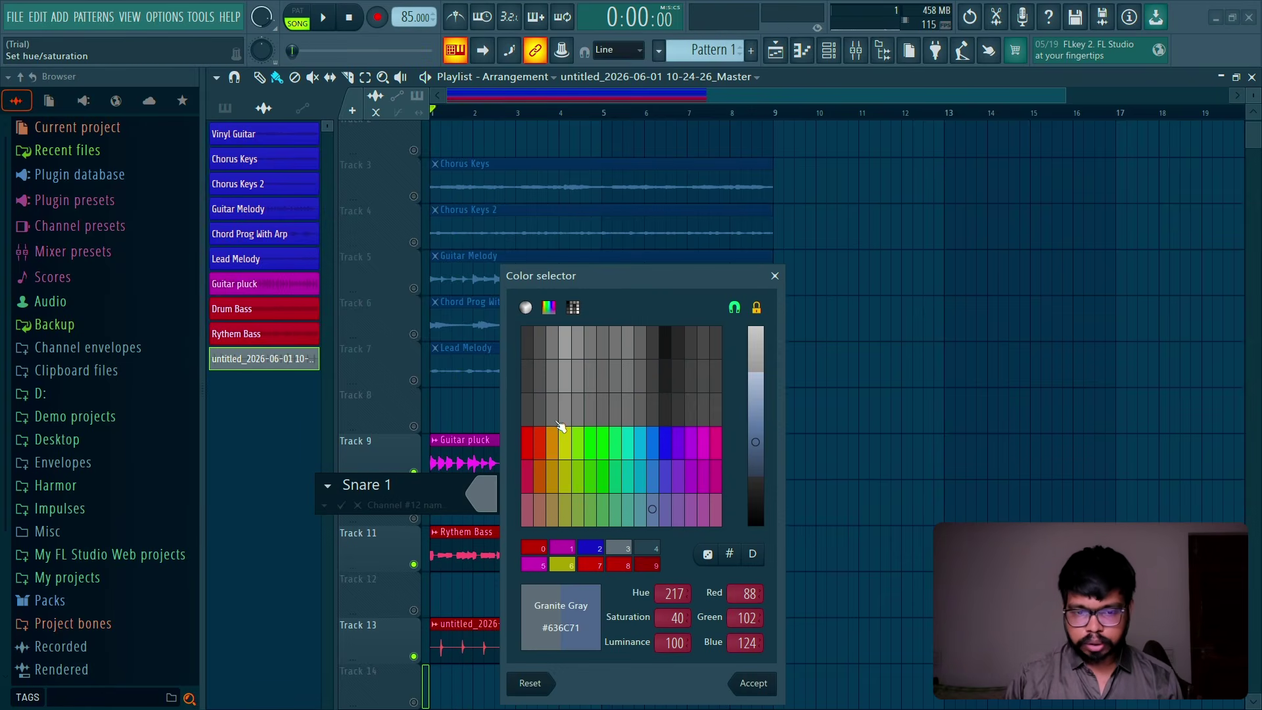
pyautogui.click(543, 450)
pyautogui.press('Return')
pyautogui.press('Return')
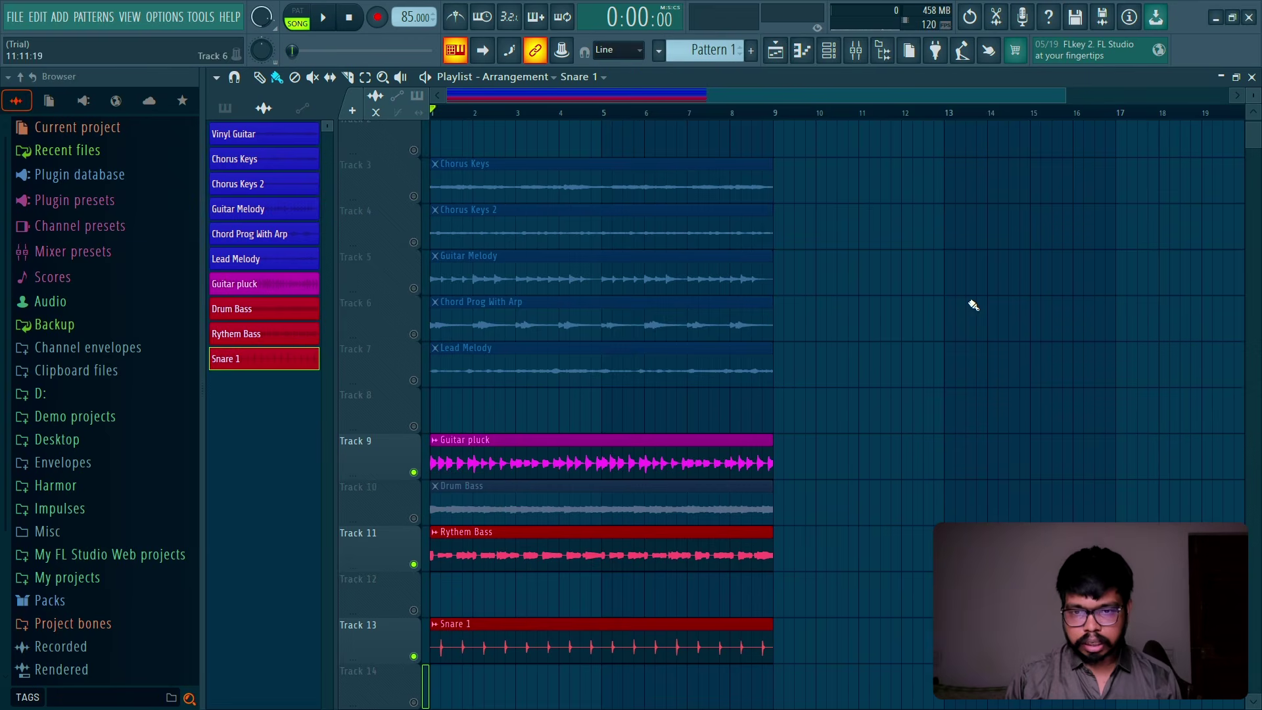
# Step: Show the channel rack, switch playback to pattern mode, and solo the Snare 1 channel
pyautogui.click(854, 51)
pyautogui.click(851, 53)
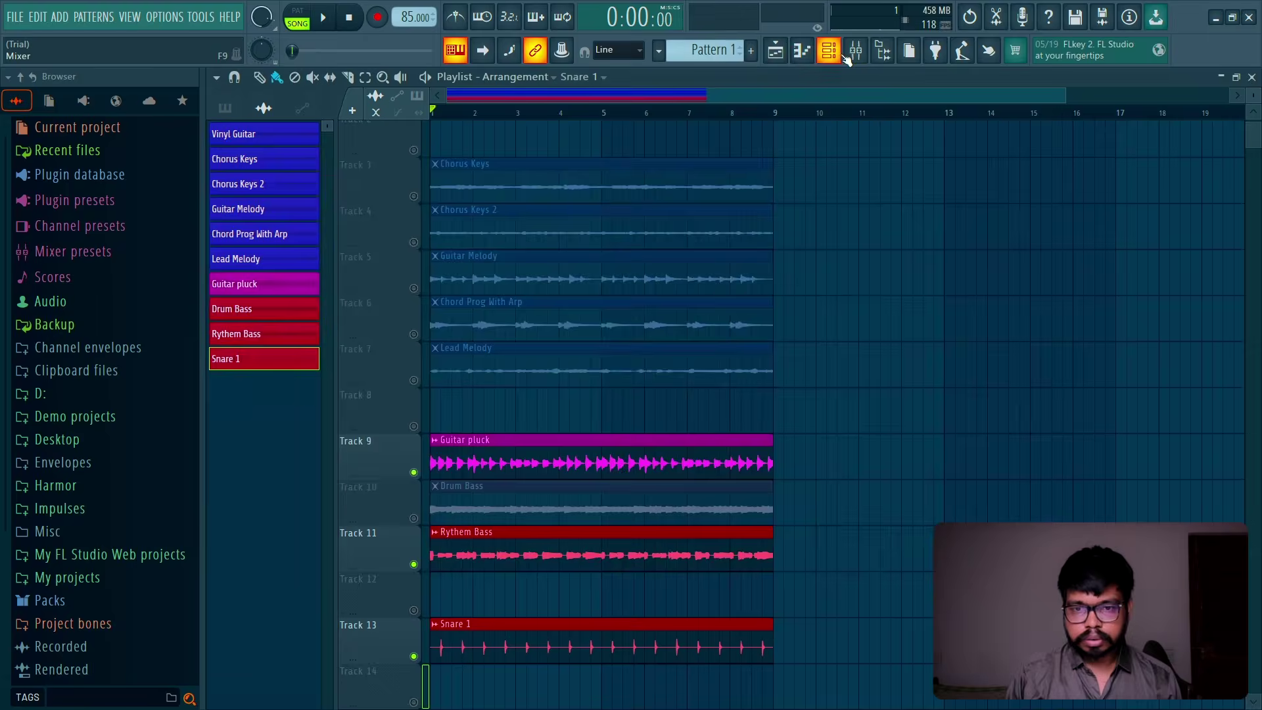
pyautogui.click(828, 50)
pyautogui.press('l')
pyautogui.rightClick(420, 505)
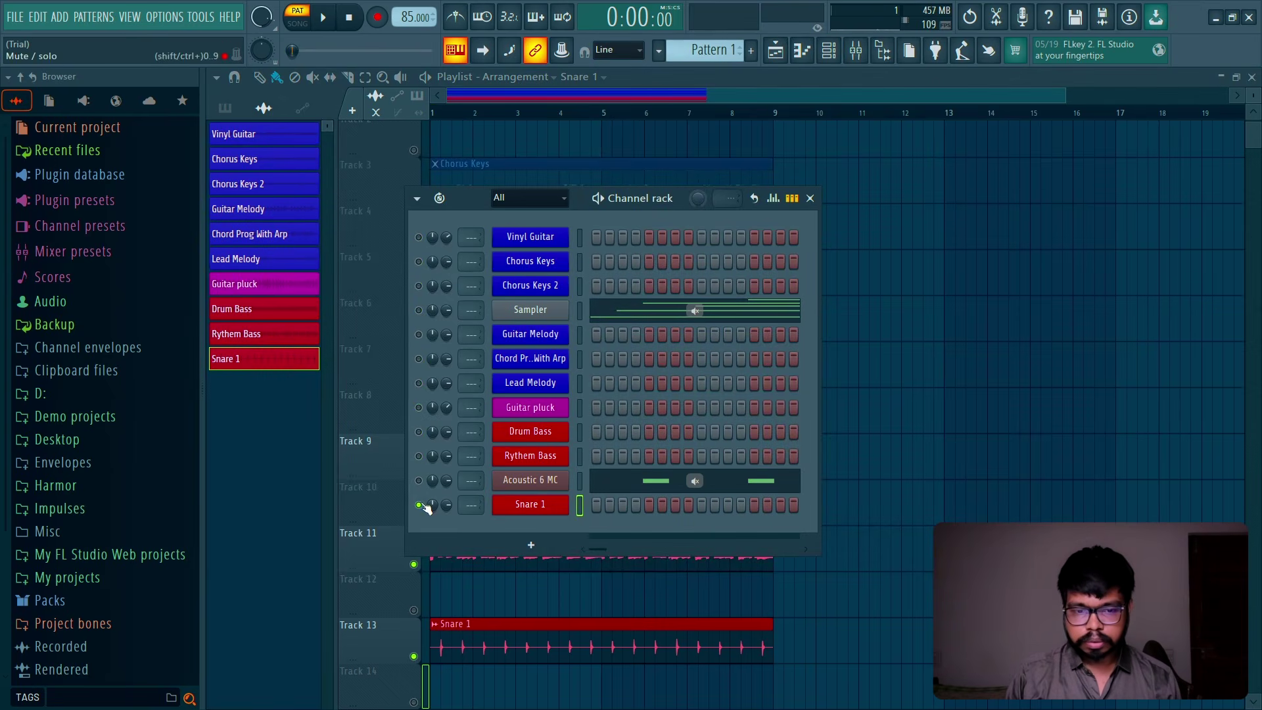
# Step: Open the Acoustic 6 MC channel's Drumaxx plugin and audition the Damped Funk and Dance presets with the pattern up to Dance 06 MC
pyautogui.click(545, 480)
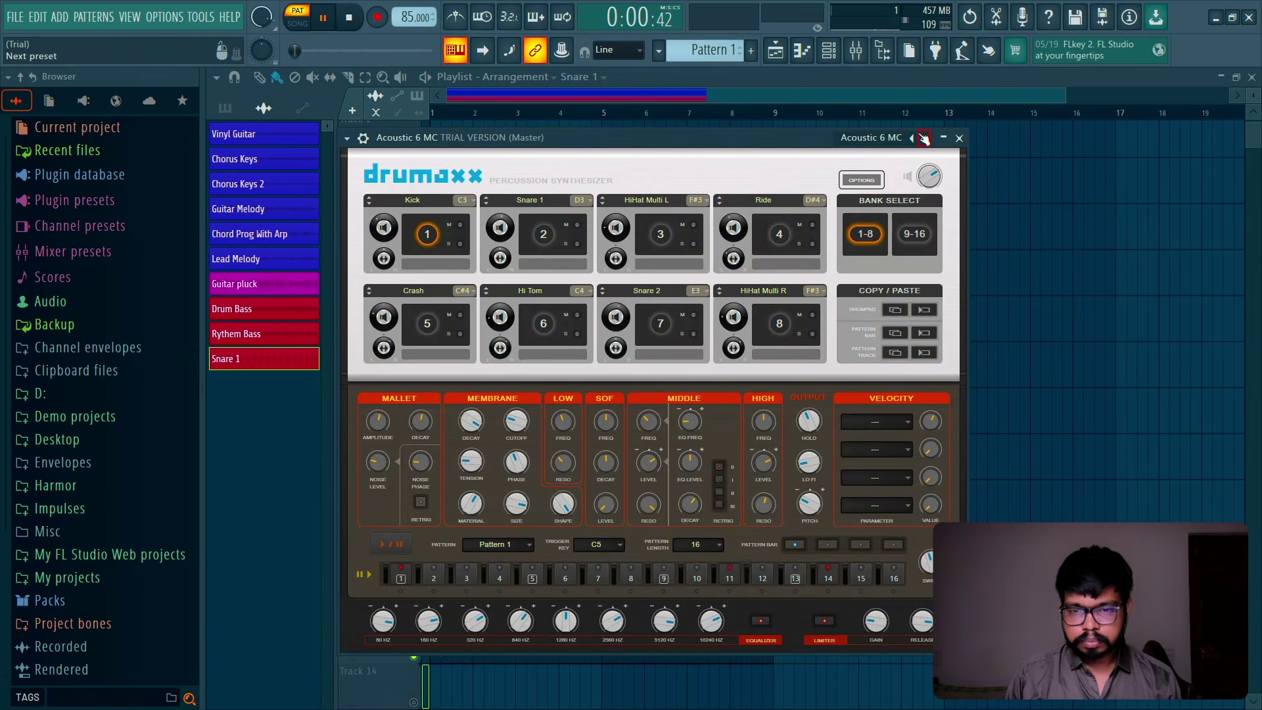
pyautogui.click(924, 138)
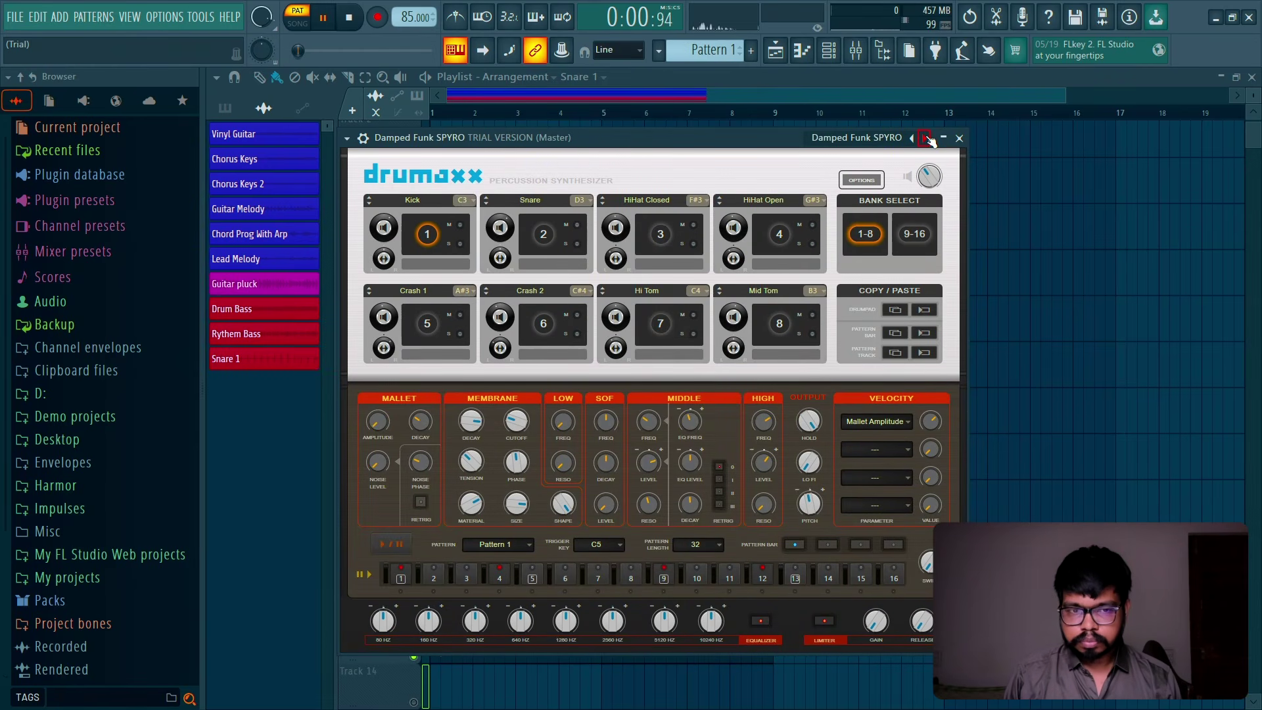
pyautogui.click(925, 138)
pyautogui.click(925, 138)
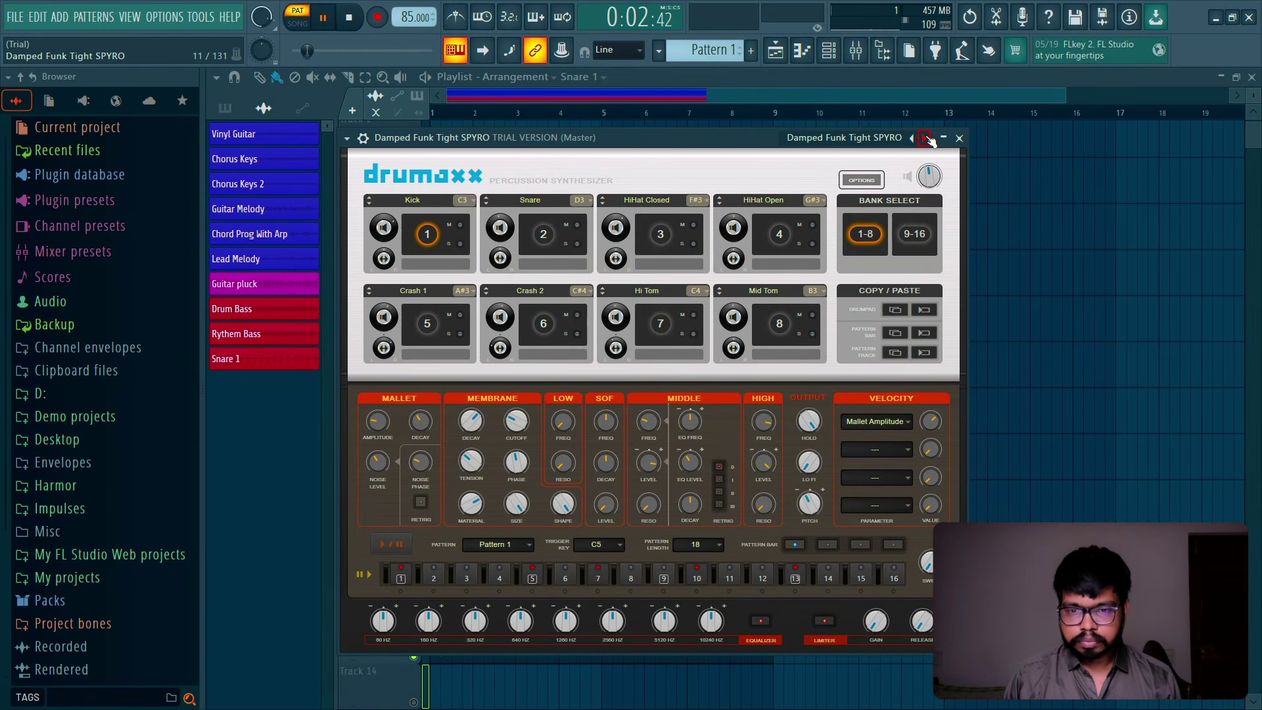
pyautogui.click(854, 138)
pyautogui.click(840, 283)
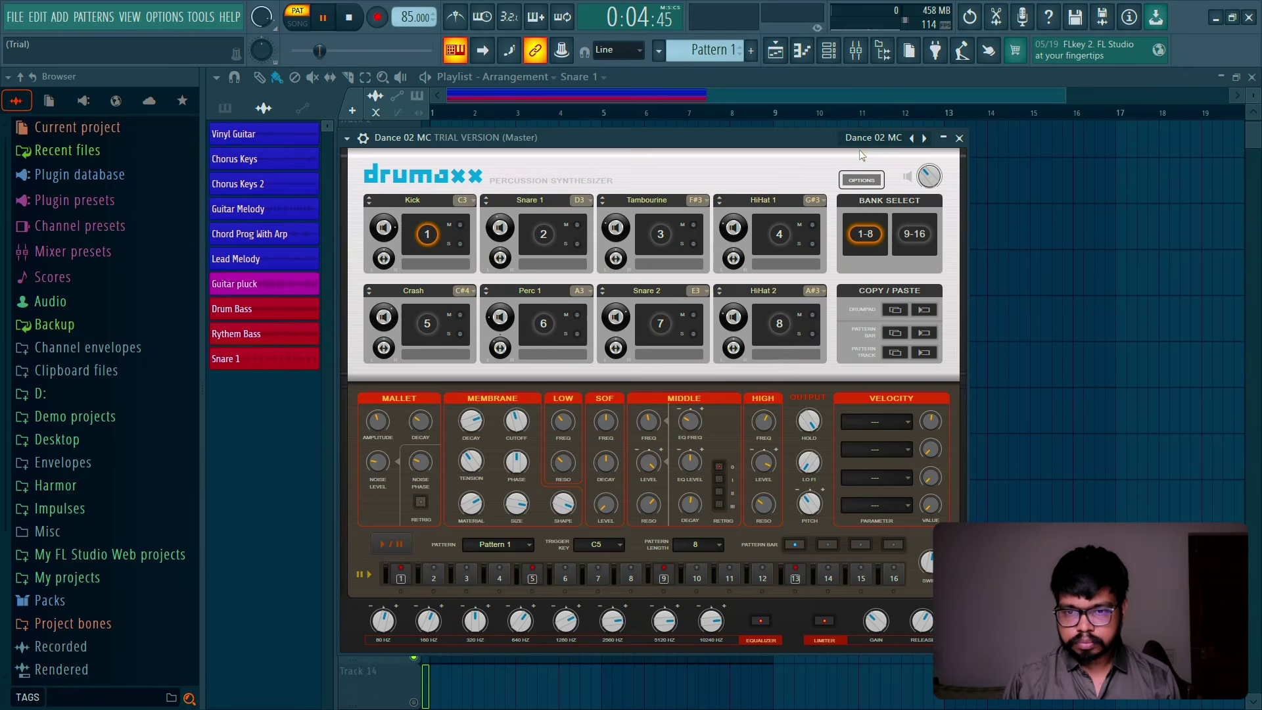
pyautogui.click(925, 138)
pyautogui.click(924, 138)
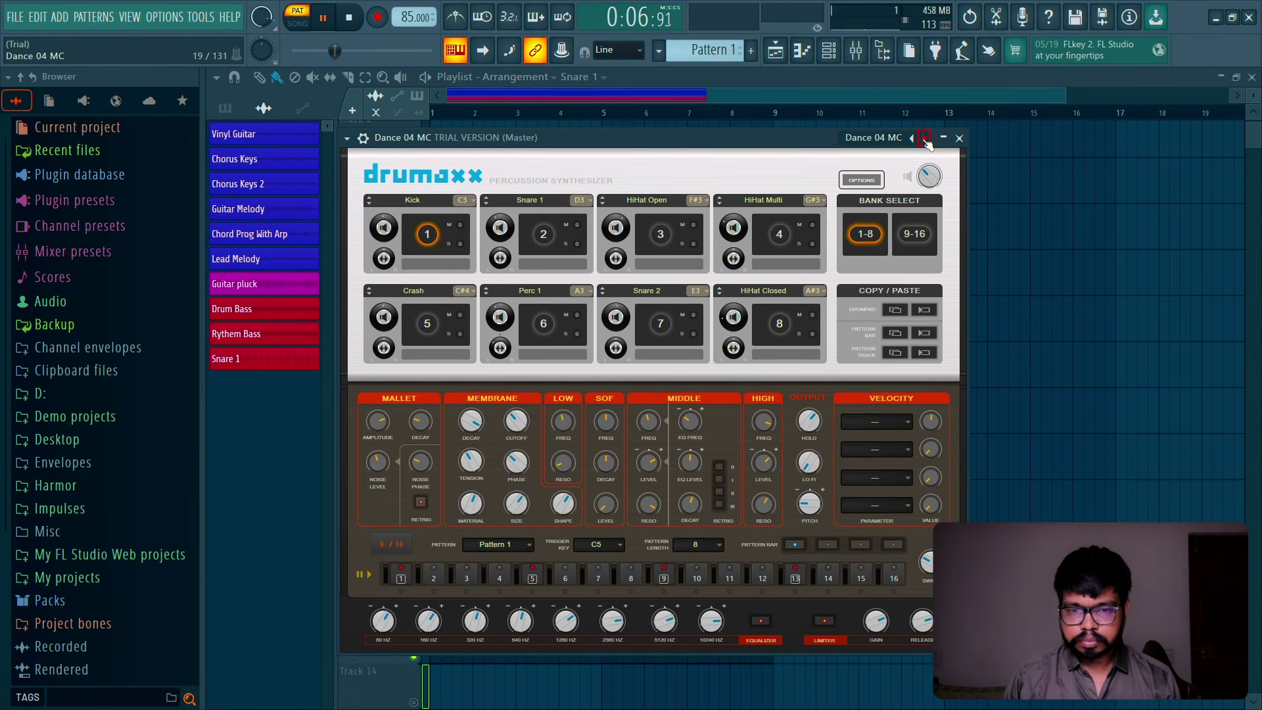
pyautogui.click(924, 138)
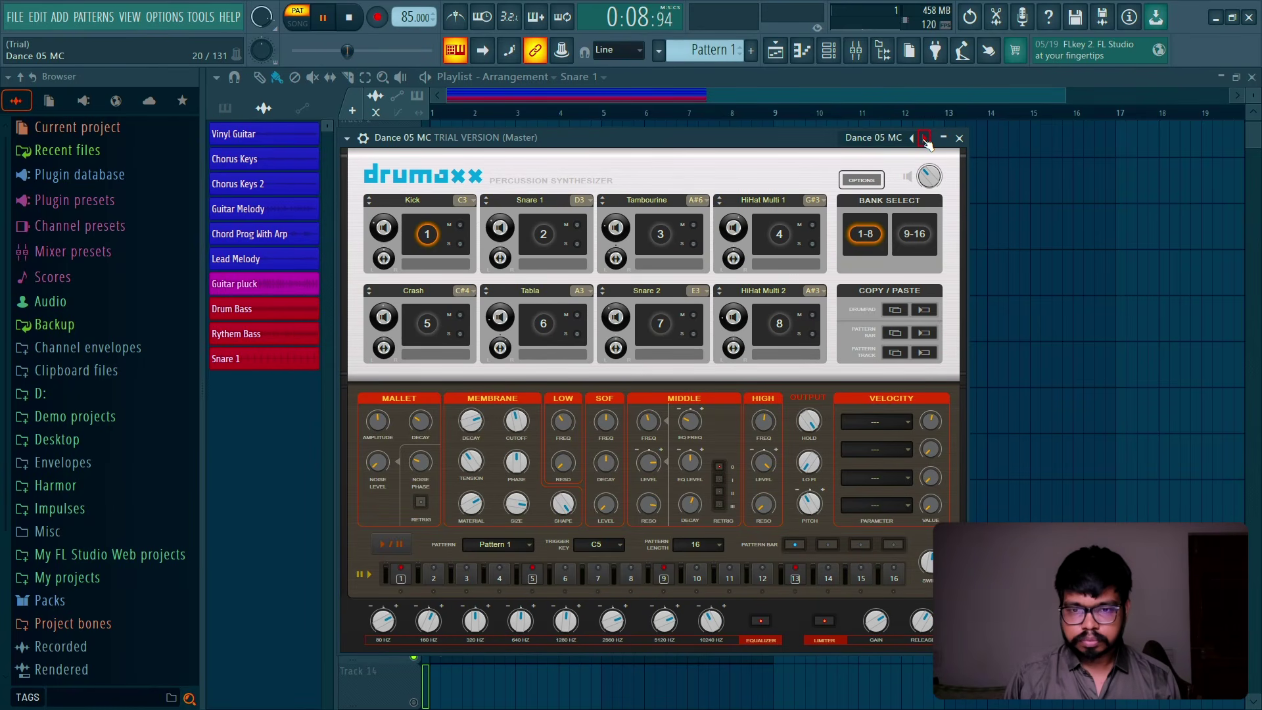
pyautogui.click(925, 138)
# Step: Compare the Slow Beat presets, settle on Slow Beat 6 MC with the master level at about 54%, and close Drumaxx
pyautogui.click(885, 138)
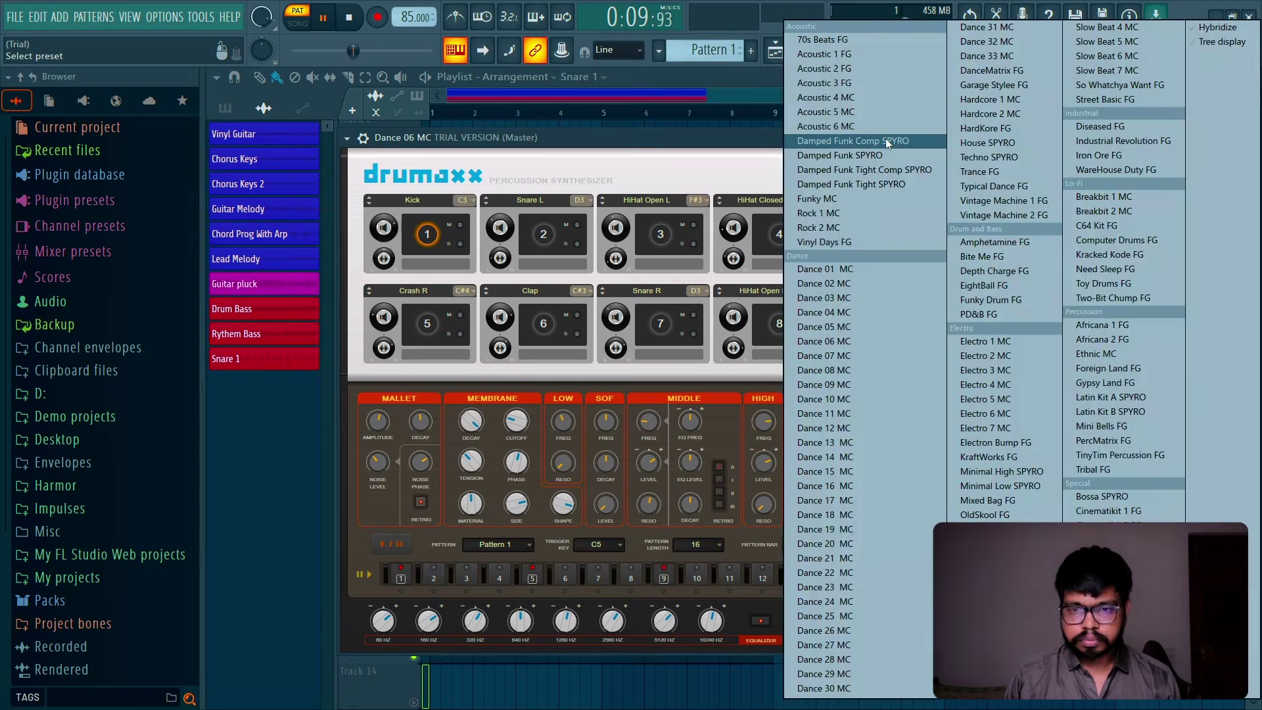
pyautogui.click(1090, 56)
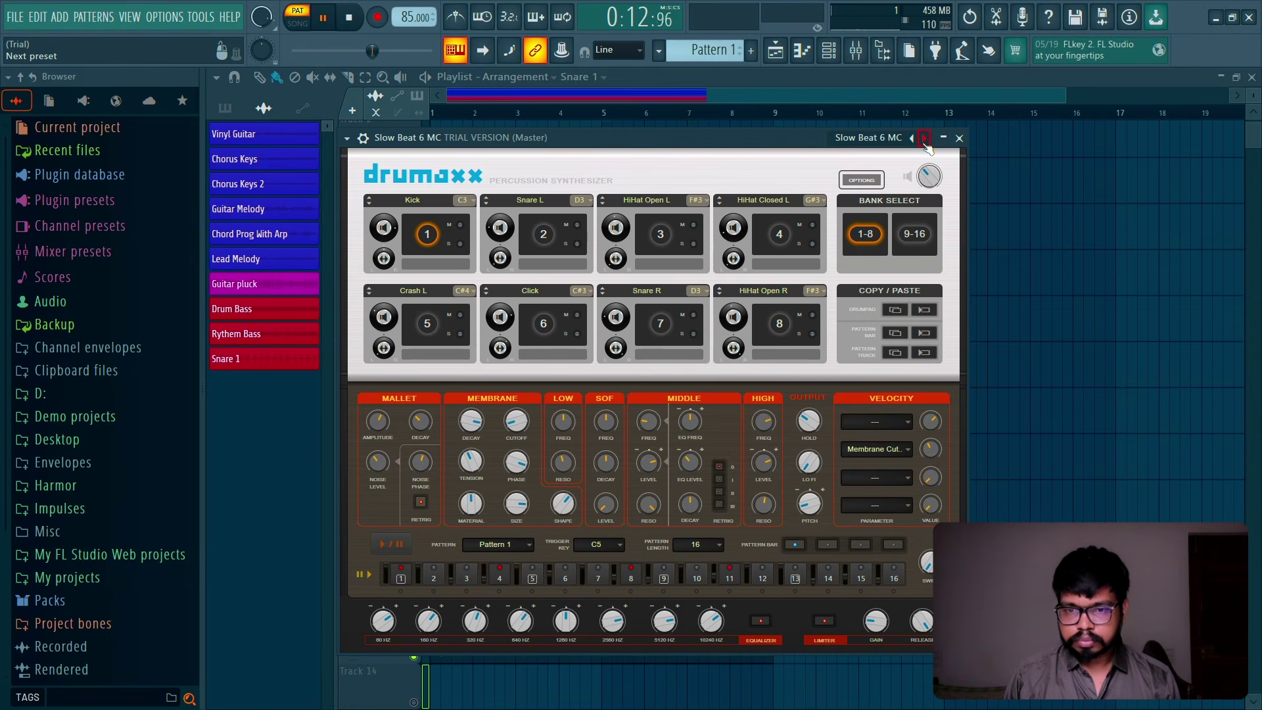
pyautogui.click(924, 138)
pyautogui.click(925, 138)
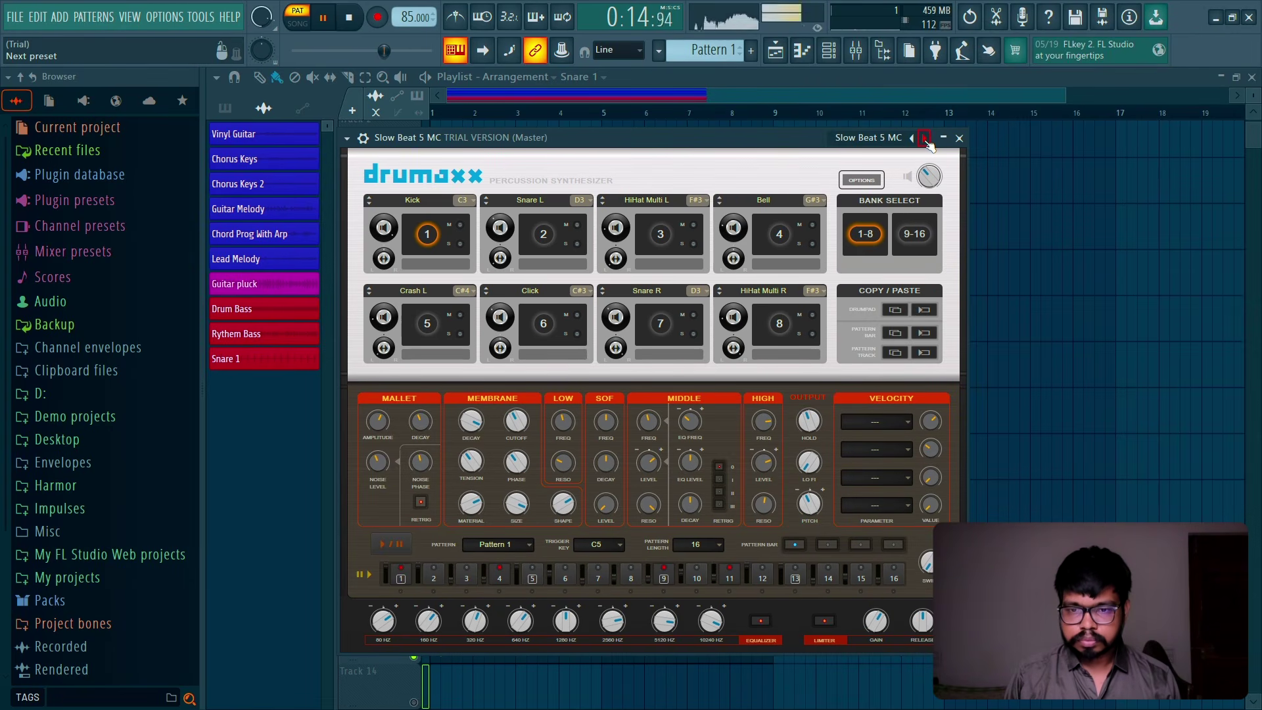
pyautogui.click(925, 138)
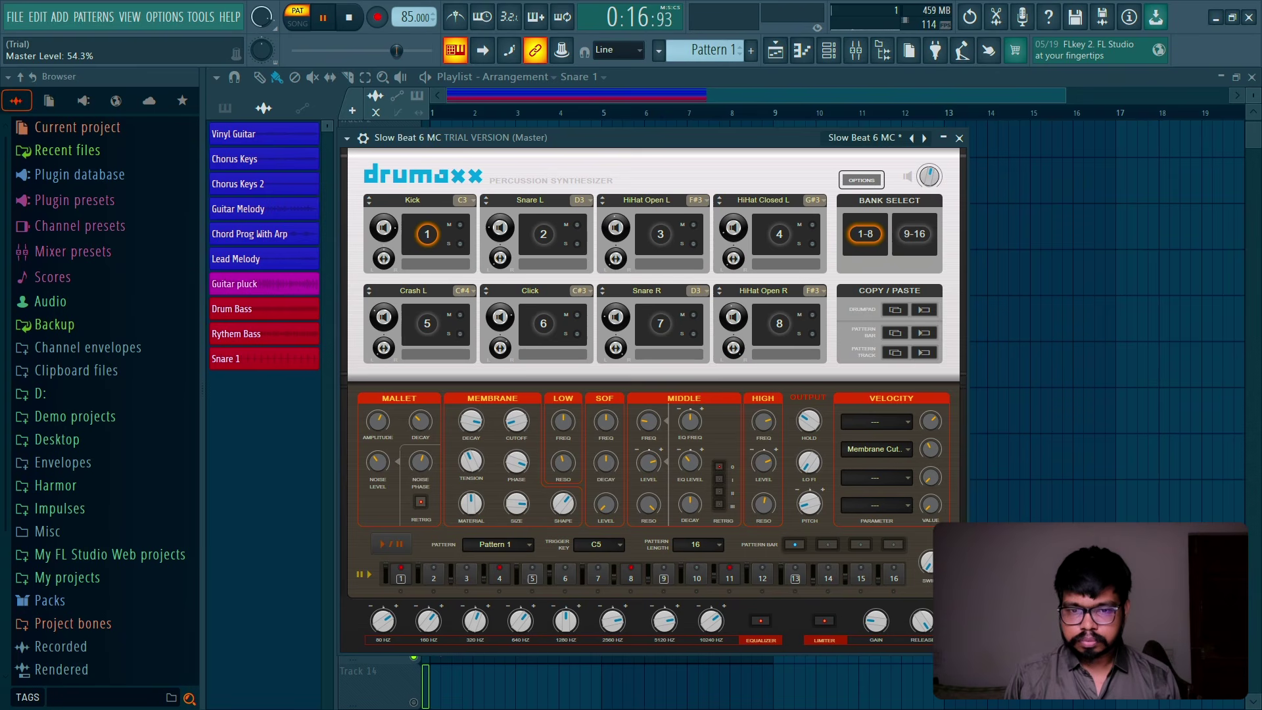
pyautogui.click(959, 138)
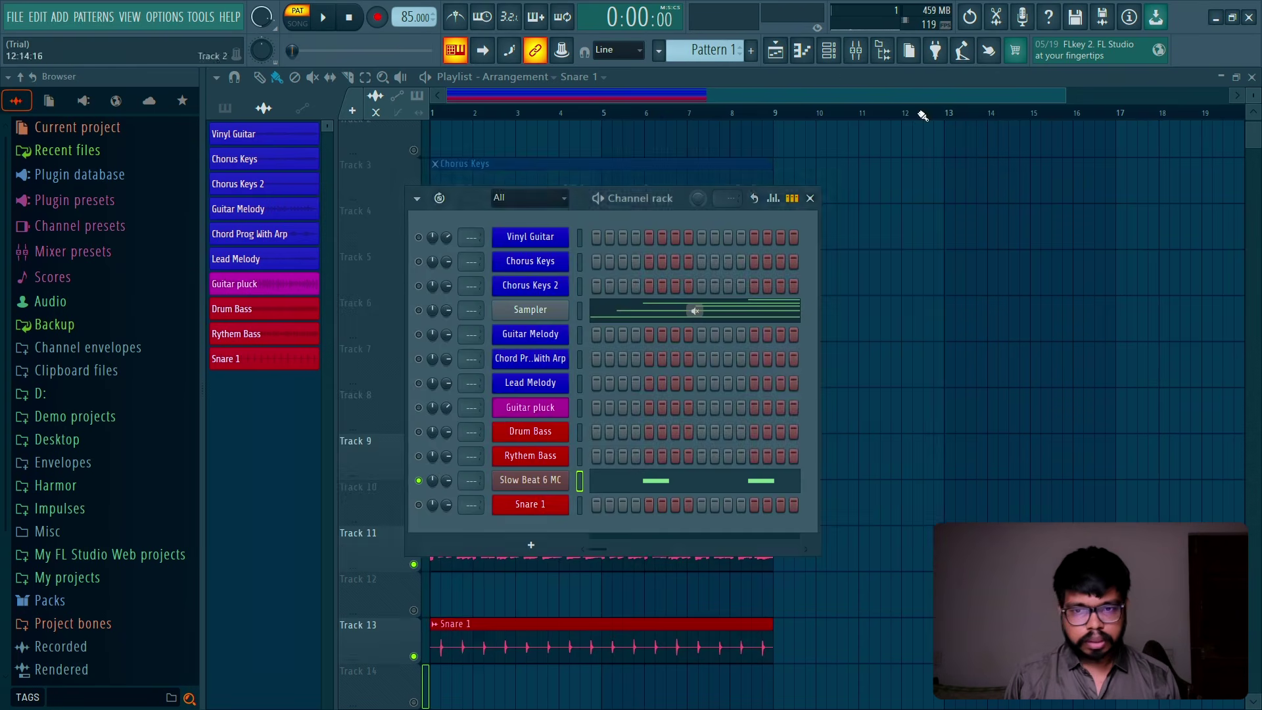
# Step: Check the Slow Beat 6 MC pattern's level on the mixer's Master track and render it to a 32-bit float stereo WAV
pyautogui.click(856, 50)
pyautogui.press('space')
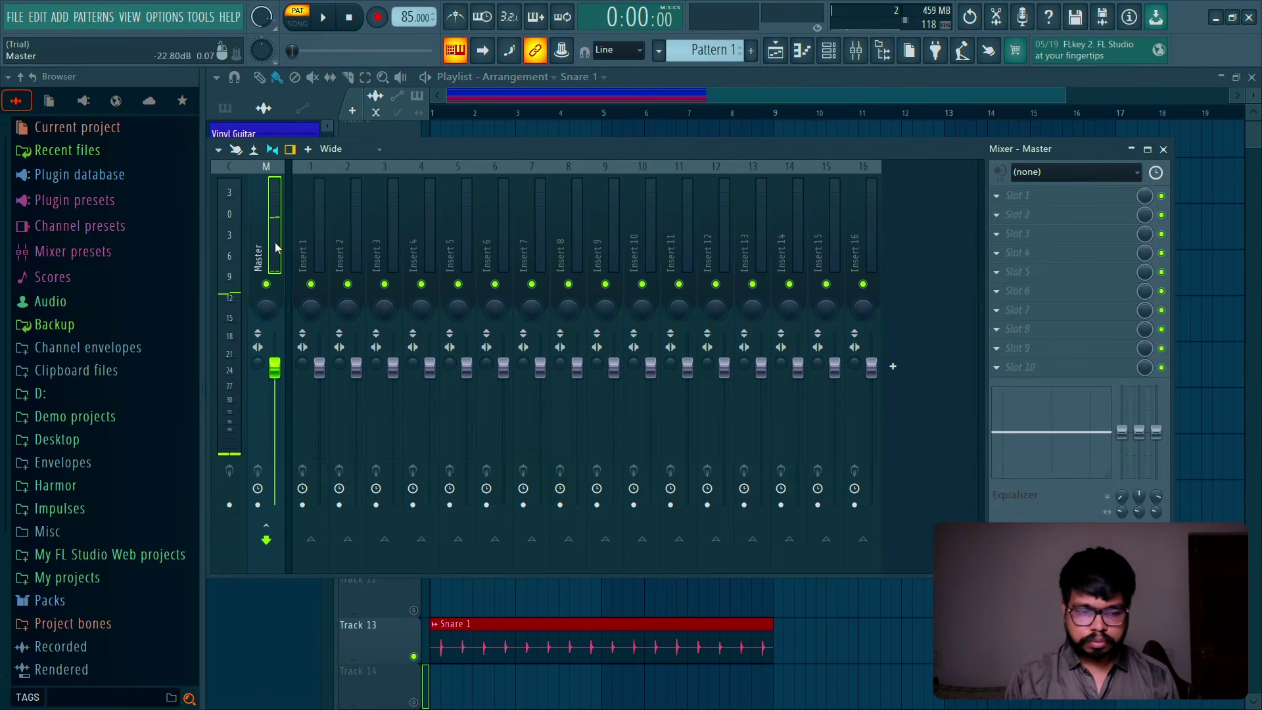
pyautogui.hotkey('ctrl', 'alt', 'r')
pyautogui.press('Return')
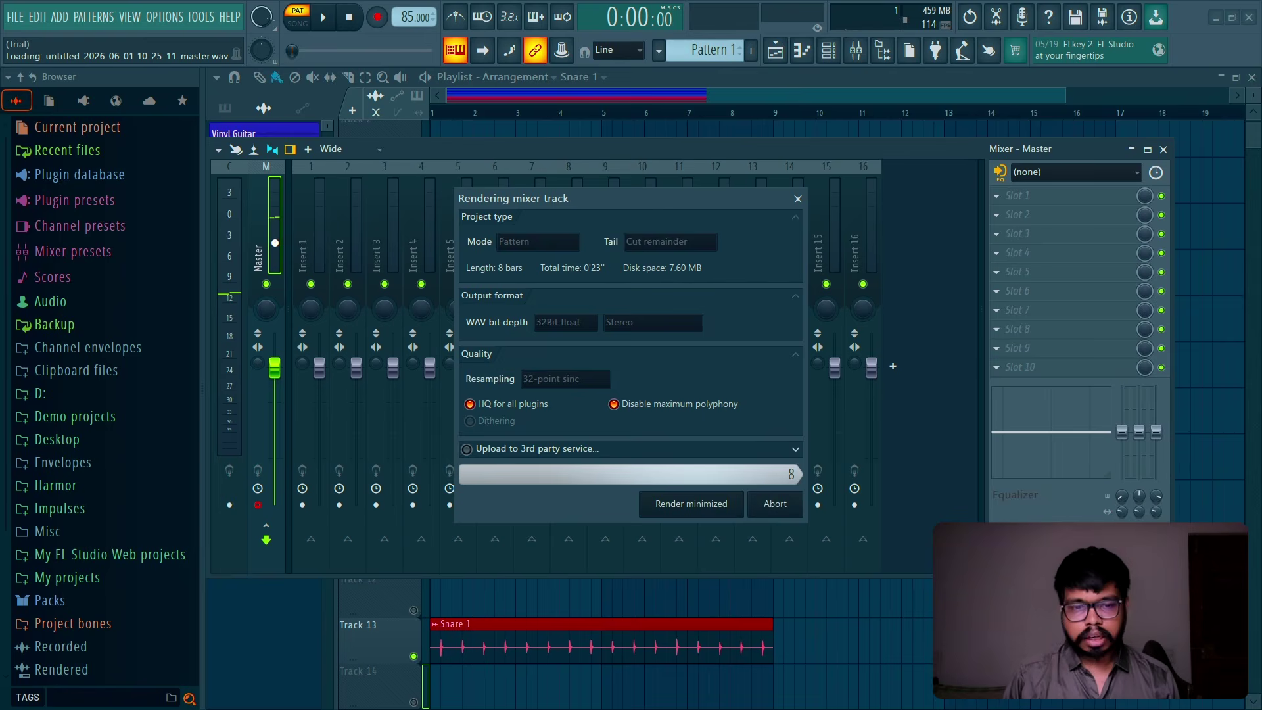
# Step: Place the new rendered master clip on playlist Track 14 and unmute that track
pyautogui.click(255, 381)
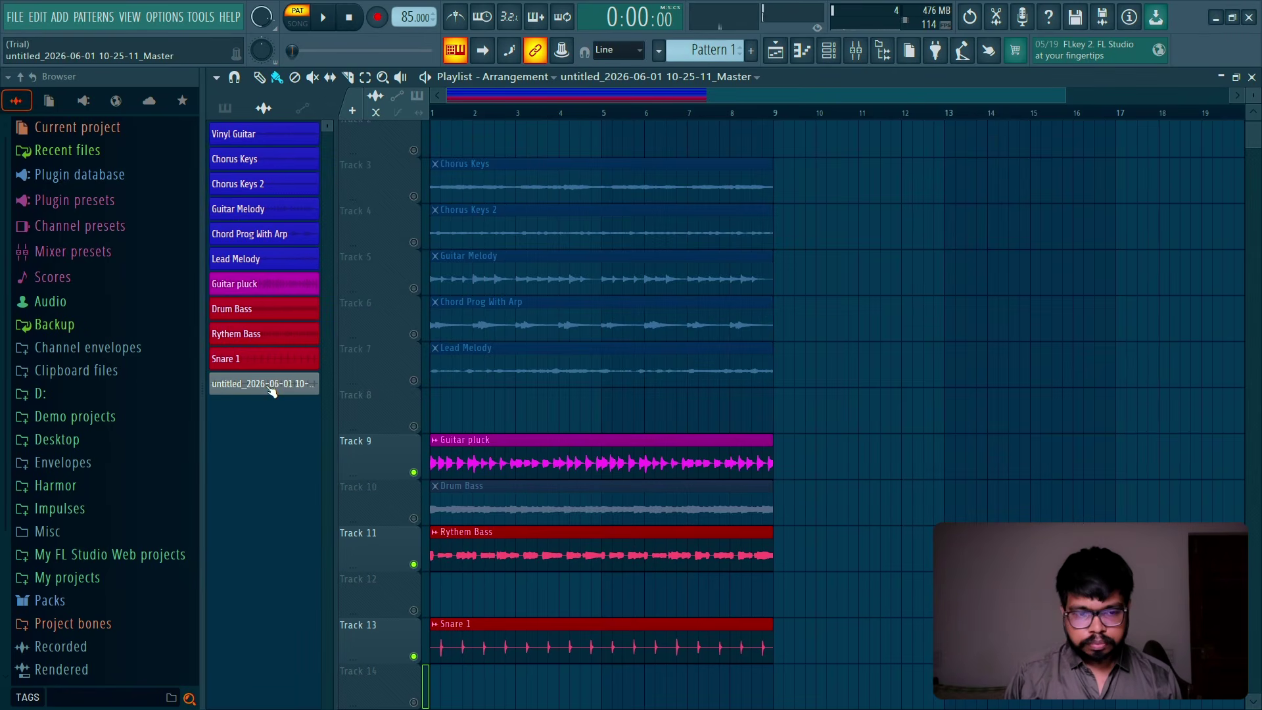
pyautogui.click(272, 388)
pyautogui.scroll(-3, 478, 493)
pyautogui.click(458, 569)
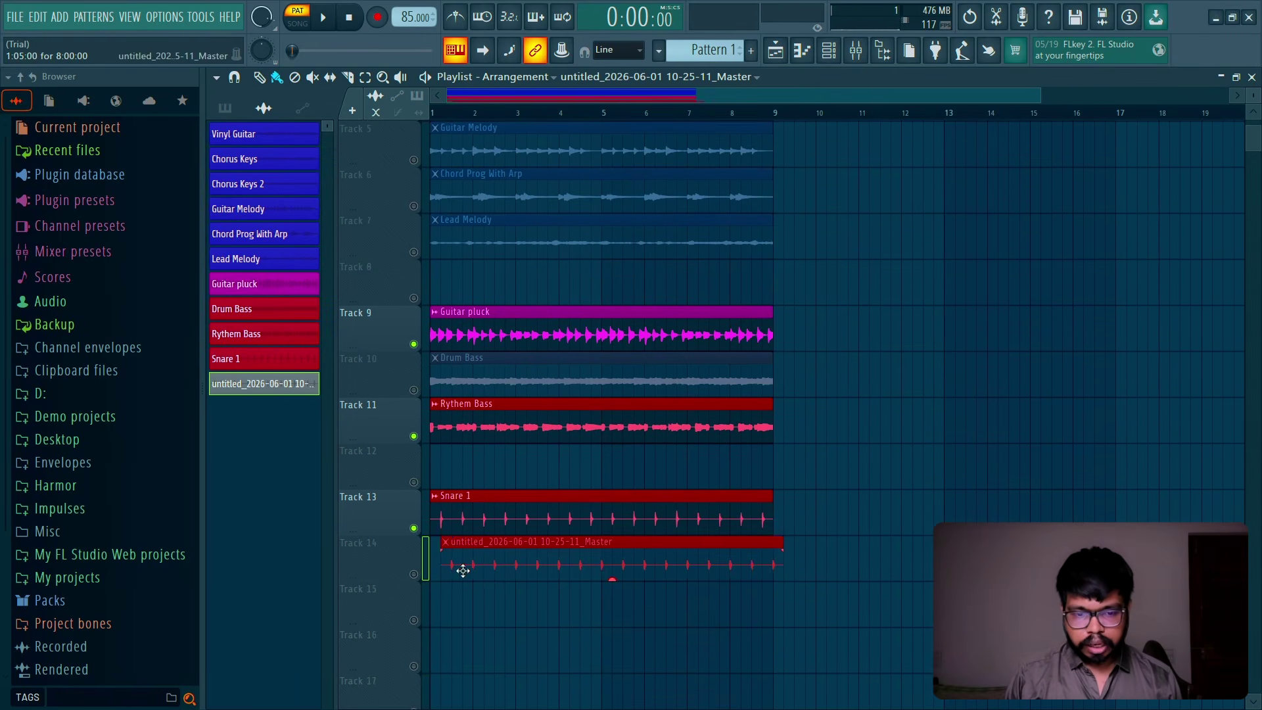
pyautogui.click(414, 573)
# Step: Align the Track 14 clip to bar 1, rename it as Snare 2, and colour it red
pyautogui.click(438, 552)
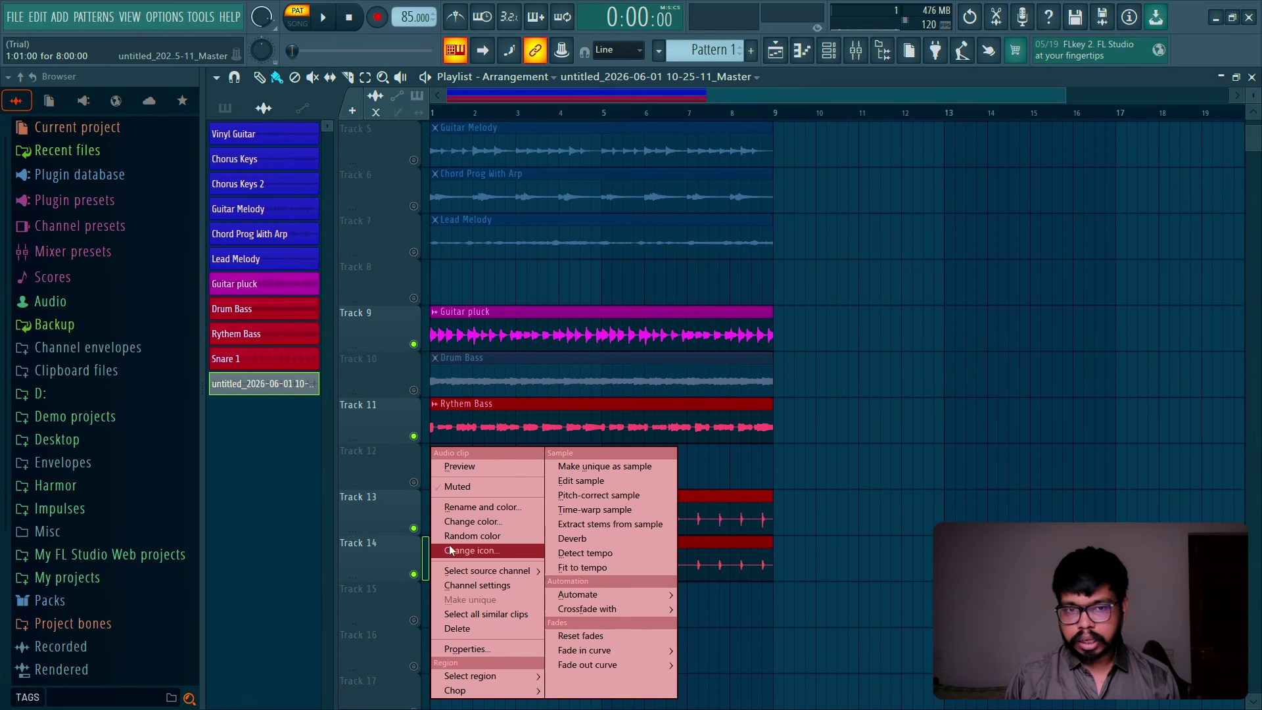
pyautogui.click(468, 506)
pyautogui.write('Snare 2')
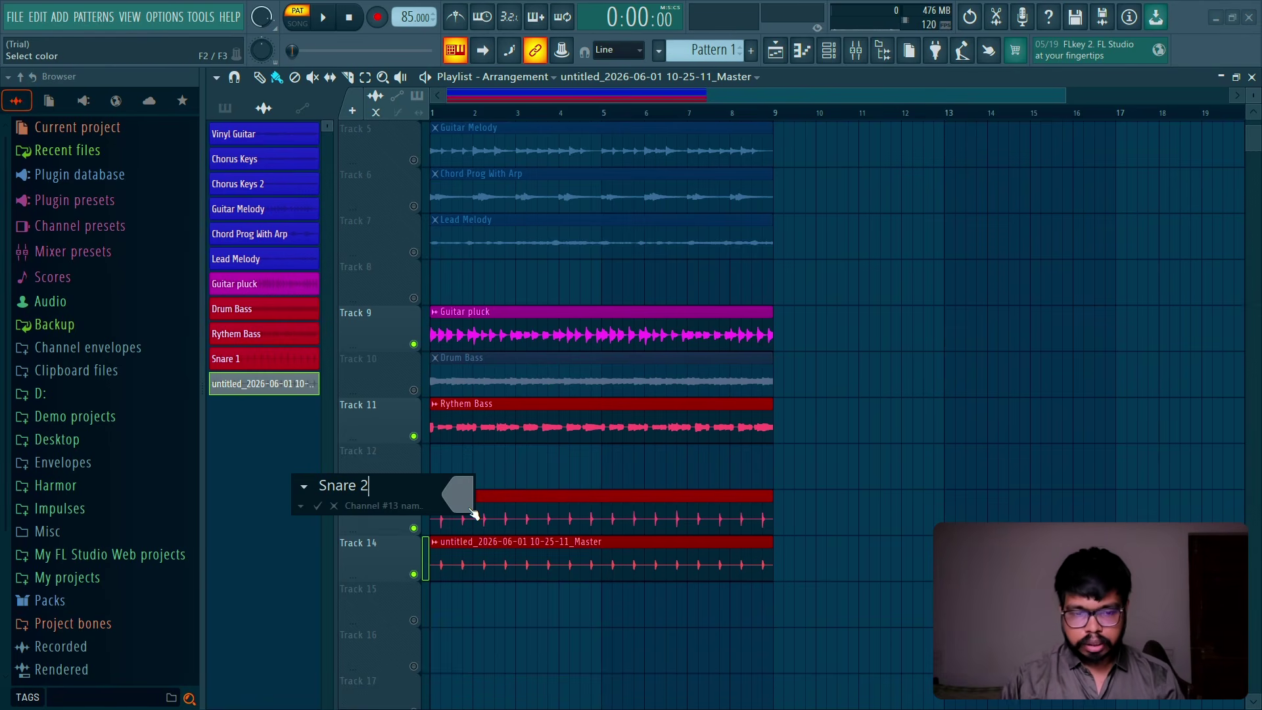
pyautogui.press('Return')
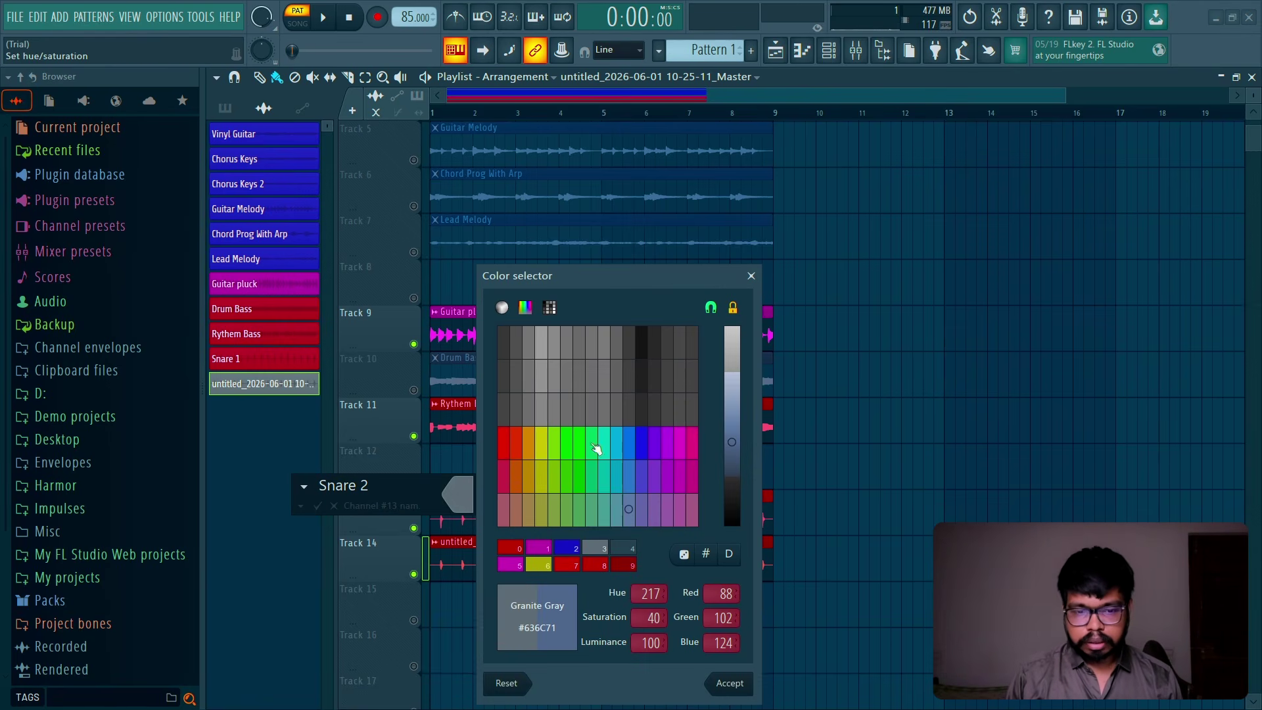
pyautogui.click(508, 459)
pyautogui.press('Return')
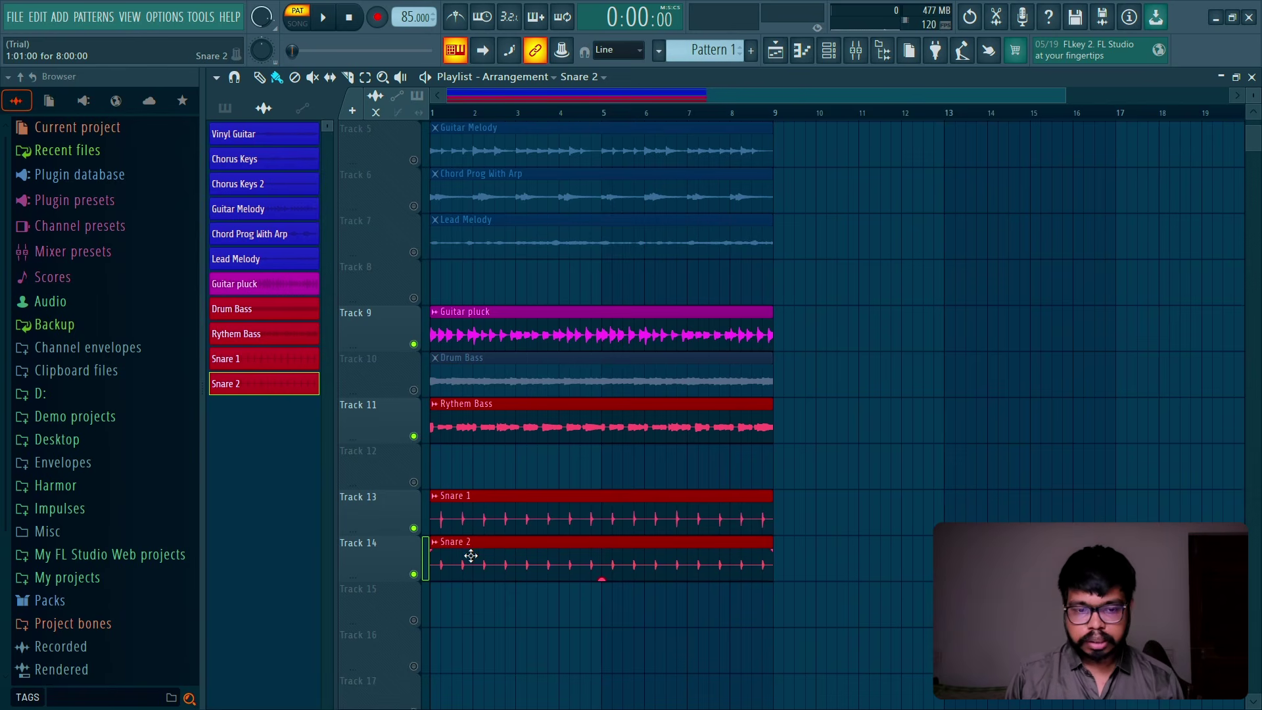
# Step: Audition the beat with Snare 2 in song mode, and solo the Slow Beat 6 MC channel in the channel rack
pyautogui.press('l')
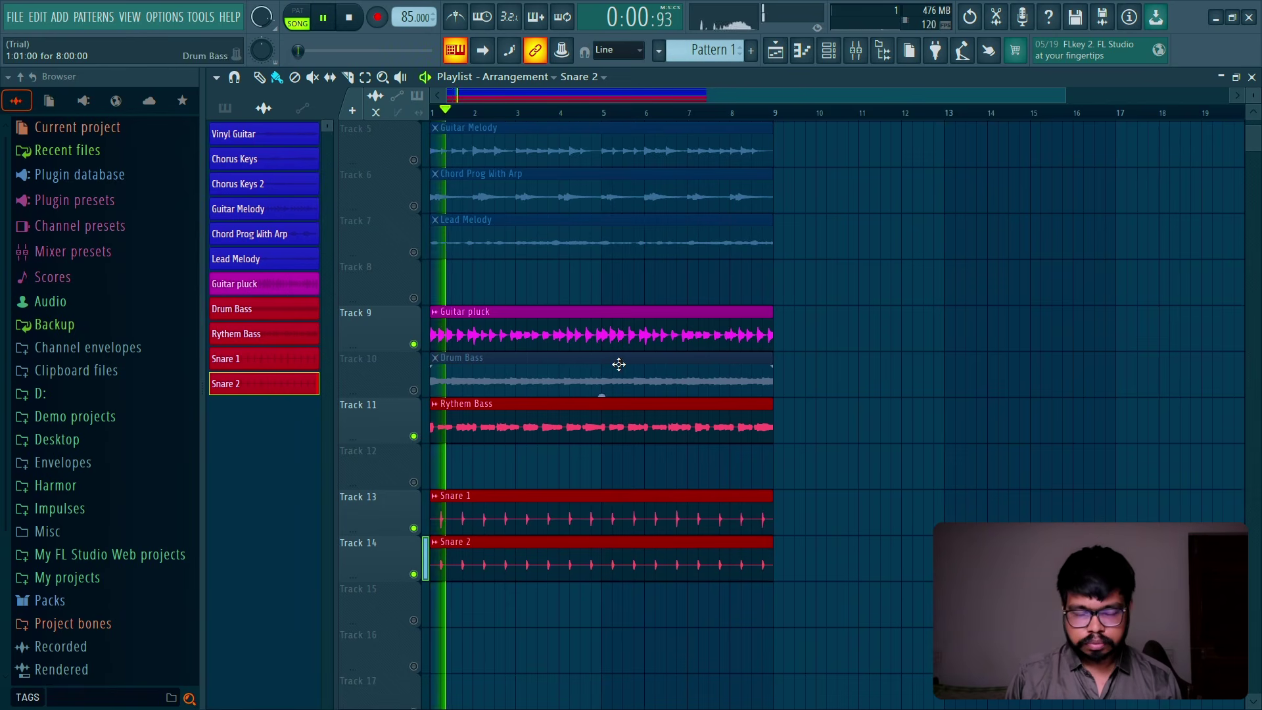
pyautogui.press('space')
pyautogui.click(831, 53)
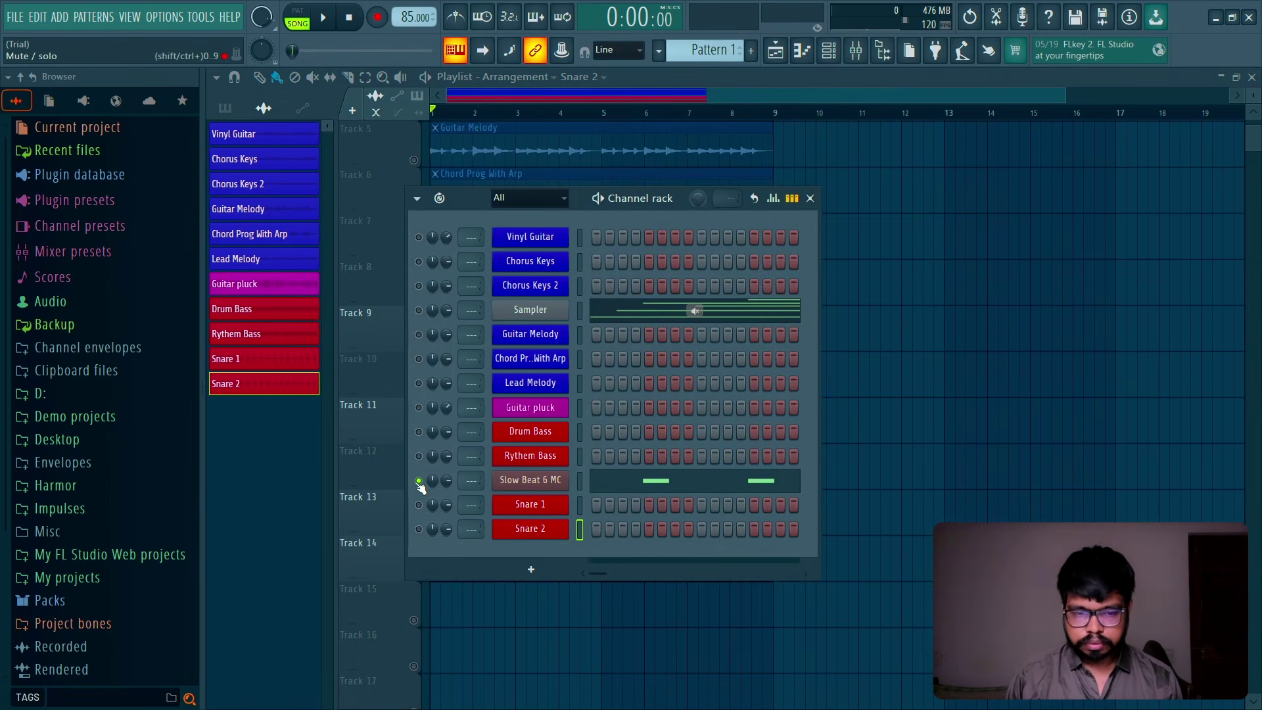
pyautogui.click(531, 480)
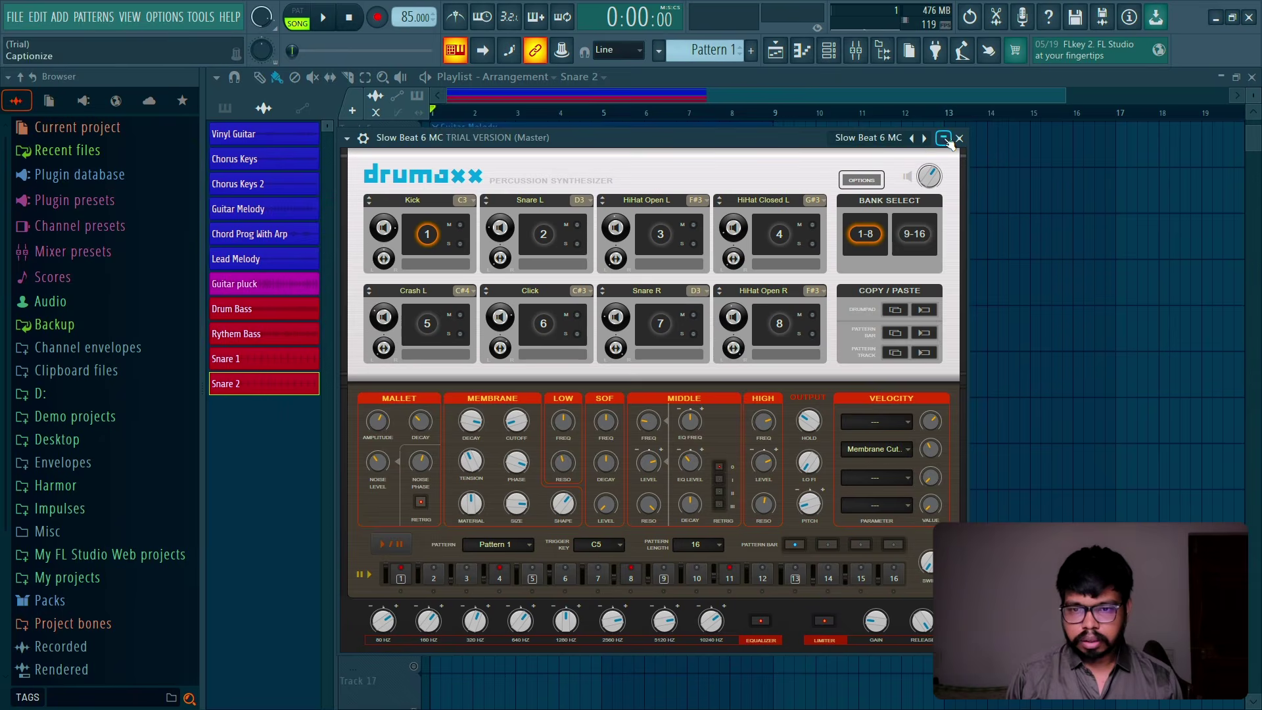
pyautogui.click(944, 138)
# Step: Clear the Slow Beat 6 MC piano-roll notes, add Kick notes on steps 1 and 7 of bar 1, and preview in pattern mode
pyautogui.click(608, 491)
pyautogui.moveTo(297, 498)
pyautogui.mouseDown()
pyautogui.moveTo(398, 527)
pyautogui.moveTo(1105, 518)
pyautogui.moveTo(1048, 548)
pyautogui.moveTo(788, 553)
pyautogui.moveTo(409, 531)
pyautogui.mouseUp()
pyautogui.hotkey('ctrl', 'd')
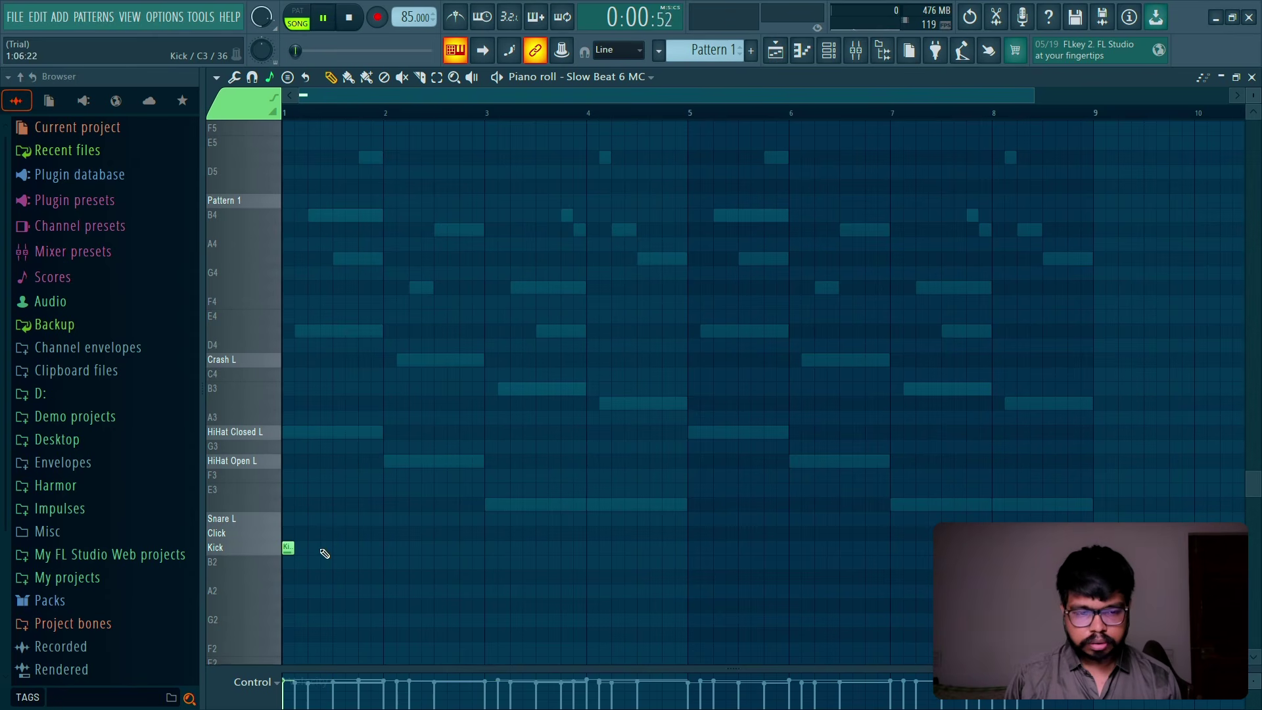
pyautogui.click(325, 549)
pyautogui.press('l')
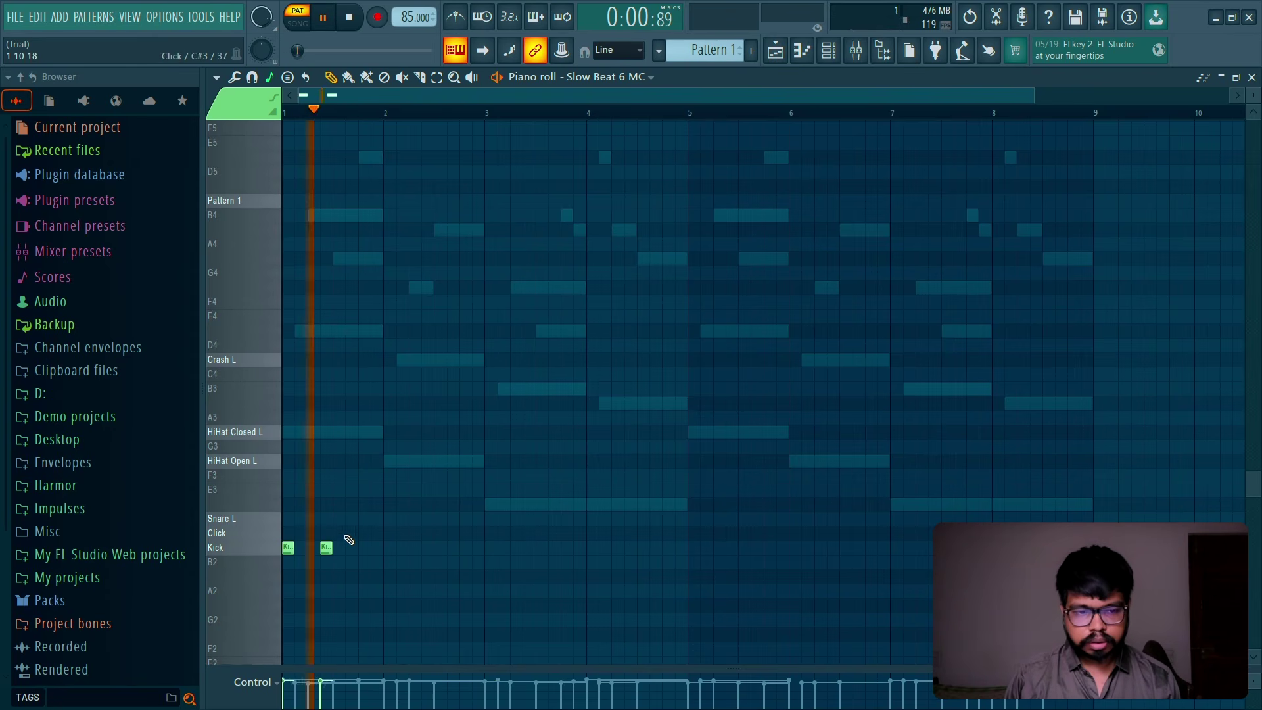
pyautogui.press('space')
# Step: Add Snare L notes on steps 5 and 13 of bar 1 and play the pattern
pyautogui.click(314, 519)
pyautogui.click(364, 518)
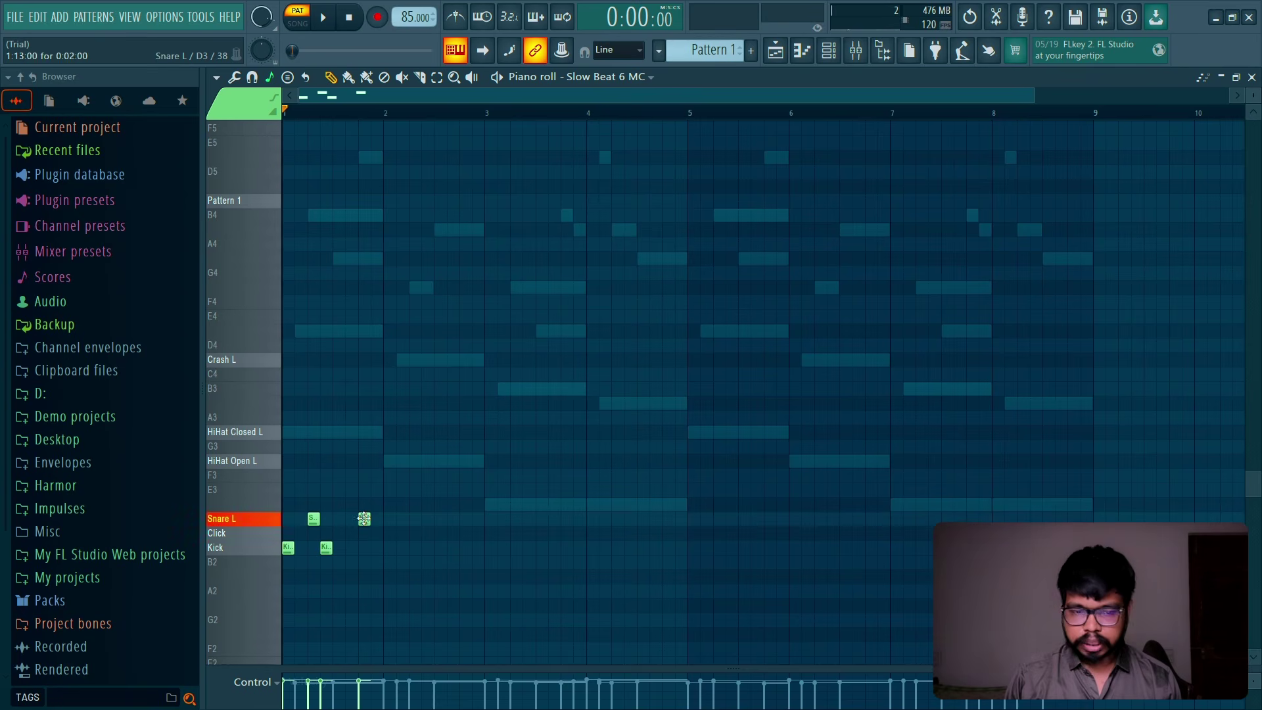
pyautogui.press('space')
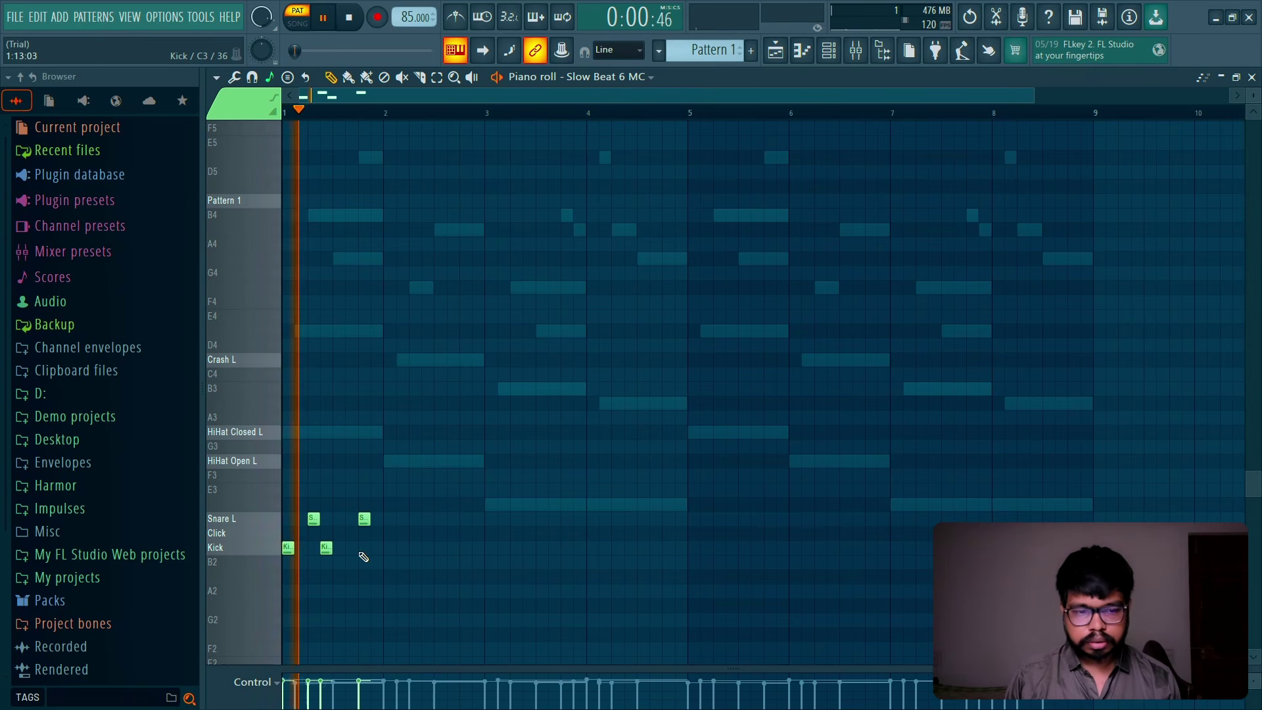
pyautogui.press('space')
# Step: Move the second Kick note to step 4 of bar 1 and play the pattern
pyautogui.moveTo(326, 548); pyautogui.dragTo(313, 547)
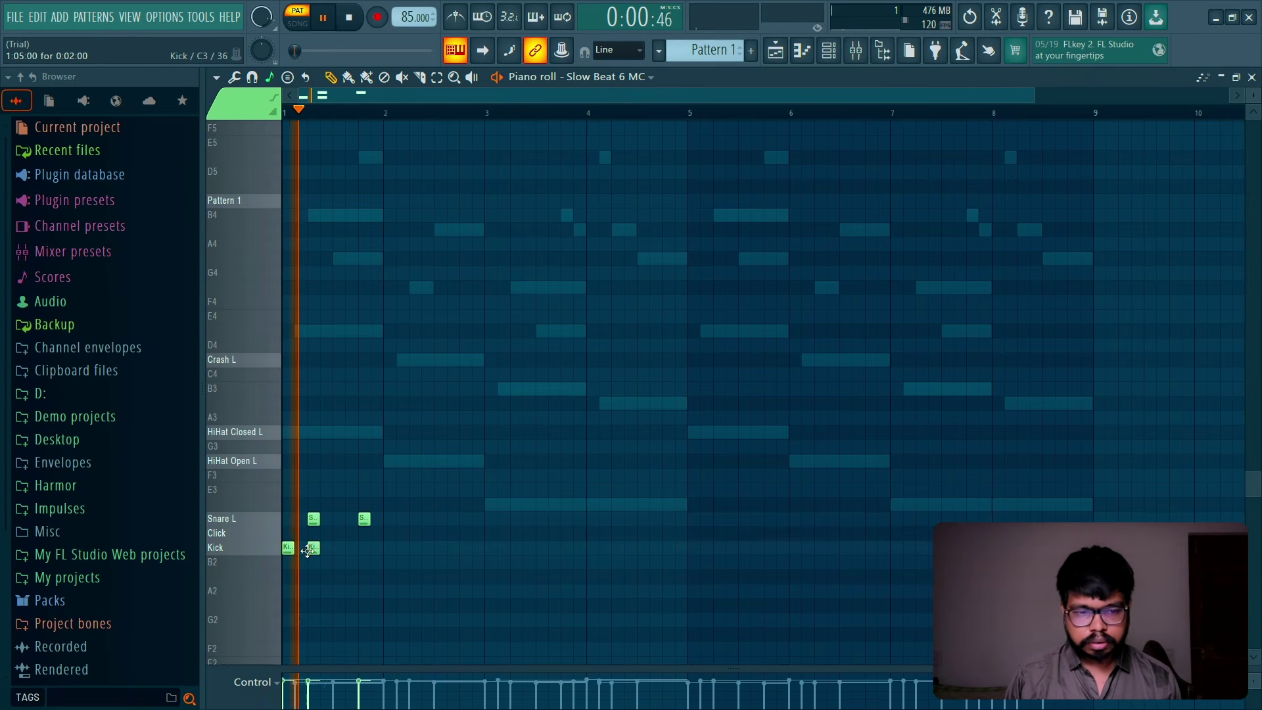
pyautogui.moveTo(1035, 99); pyautogui.dragTo(707, 99)
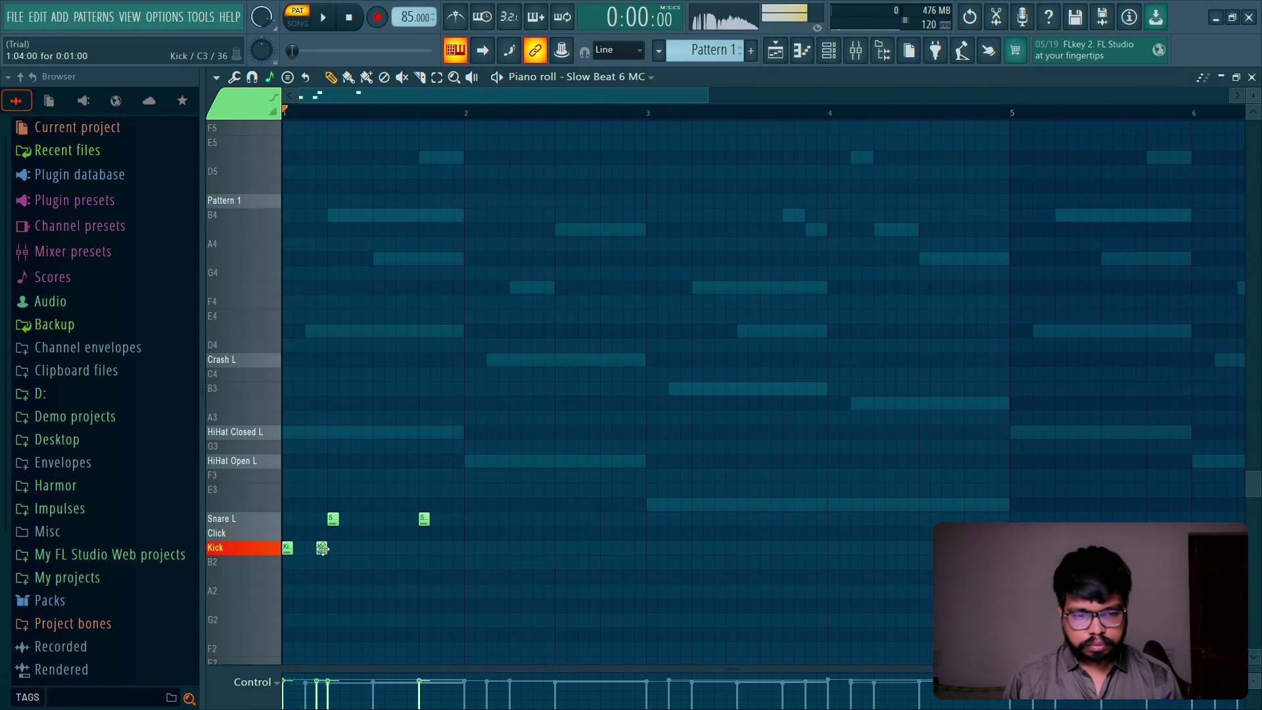
pyautogui.press('space')
# Step: Try an extra Kick note on step 8 of bar 1, and audition the pattern with and without it
pyautogui.click(365, 548)
pyautogui.press('space')
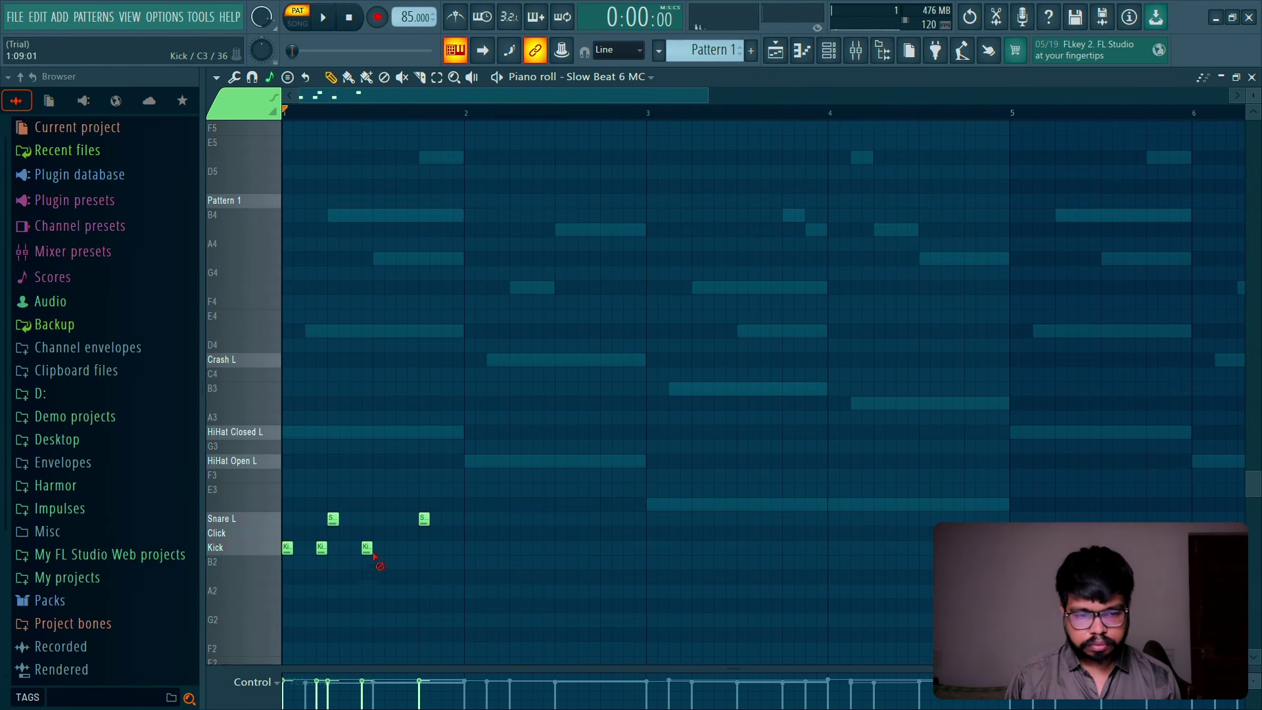
pyautogui.press('space')
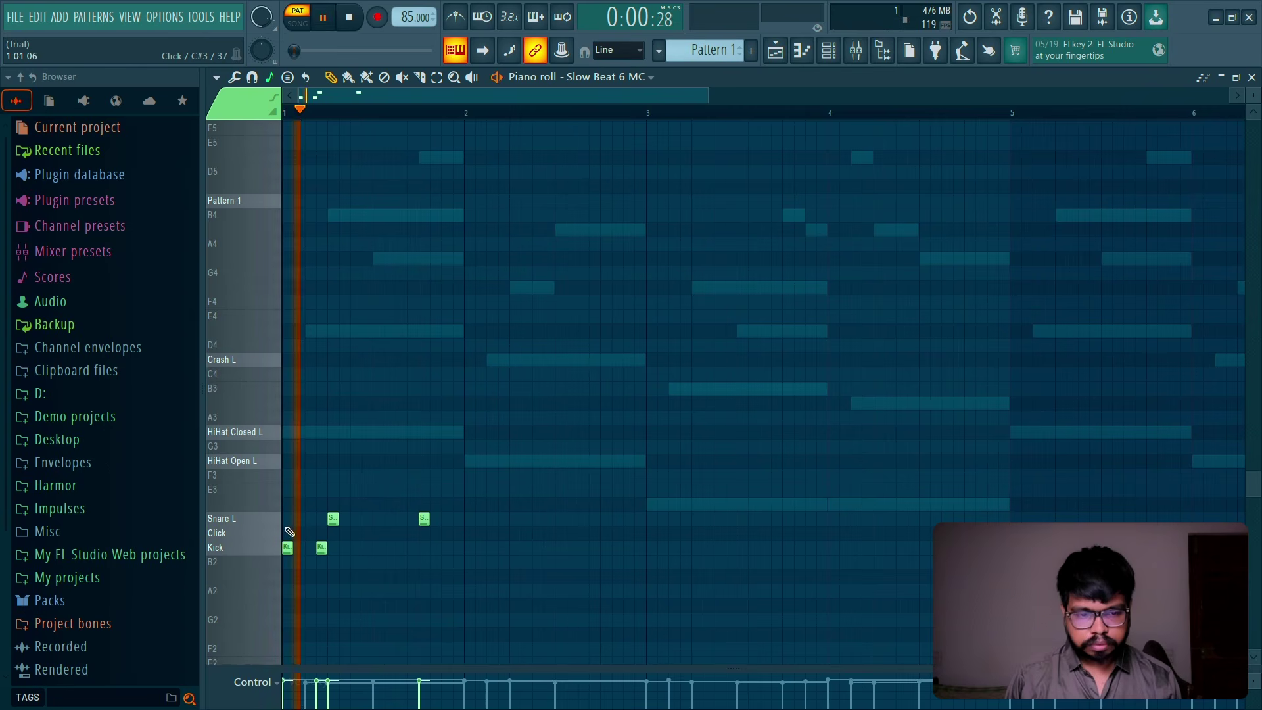
# Step: Audition Drumaxx's Acoustic 1 FG preset at 52% master level with the new kick and snare pattern, and switch to Acoustic 3 FG
pyautogui.click(842, 54)
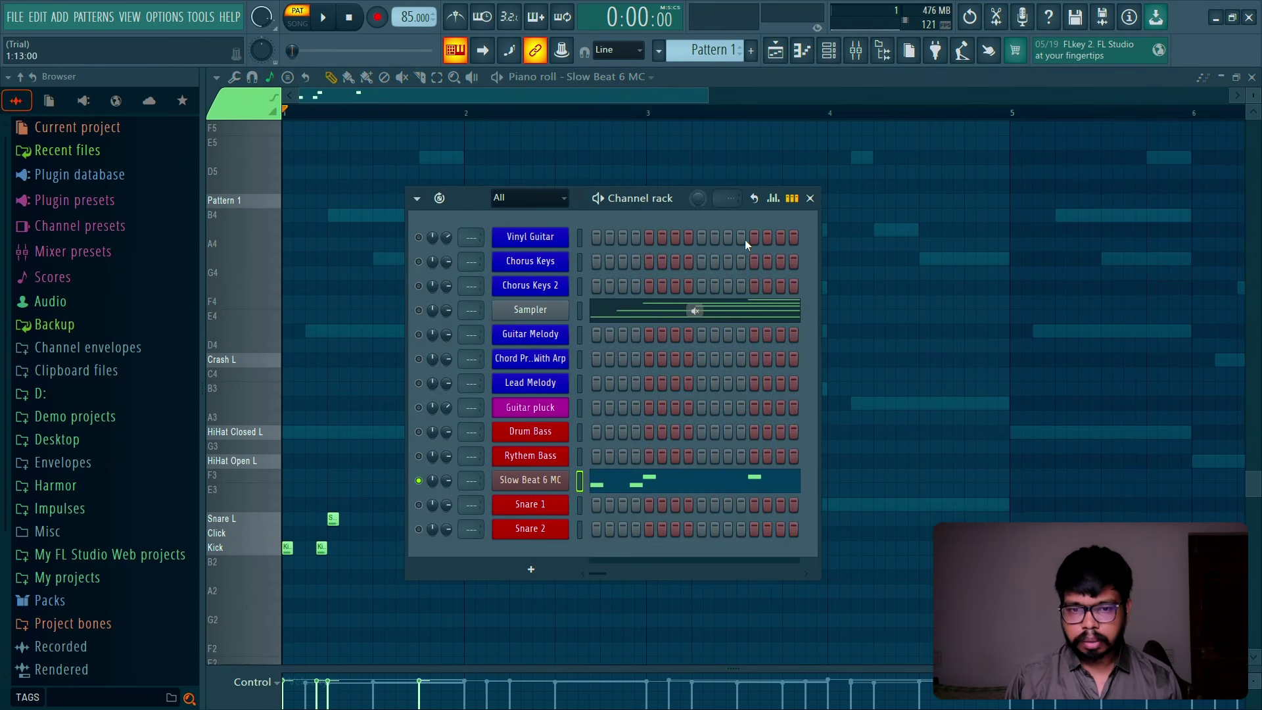
pyautogui.click(539, 482)
pyautogui.click(758, 134)
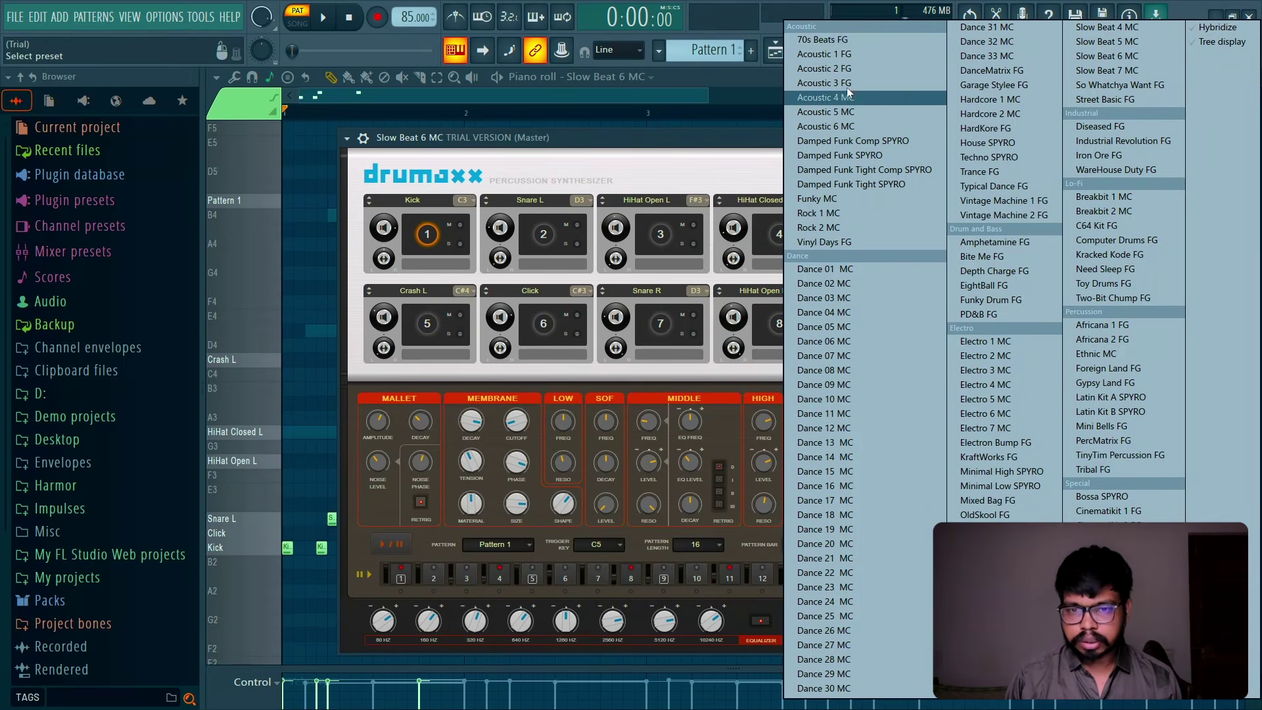
pyautogui.click(848, 53)
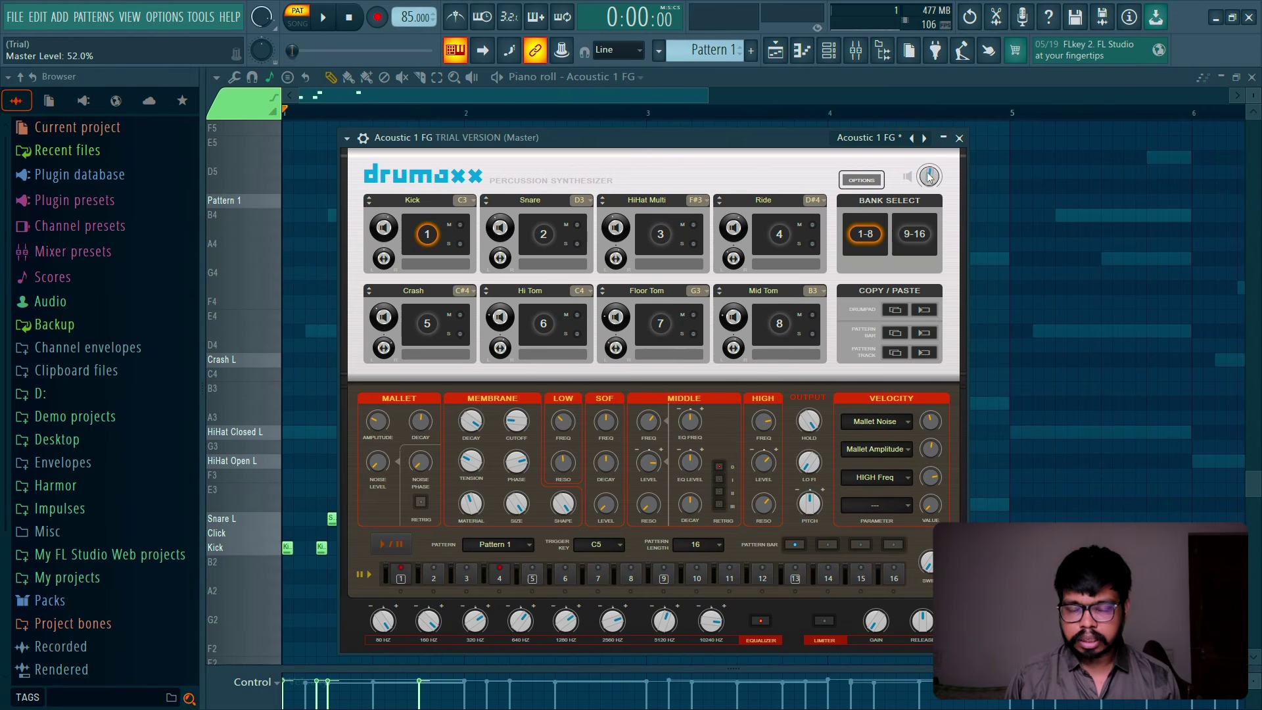
pyautogui.press('space')
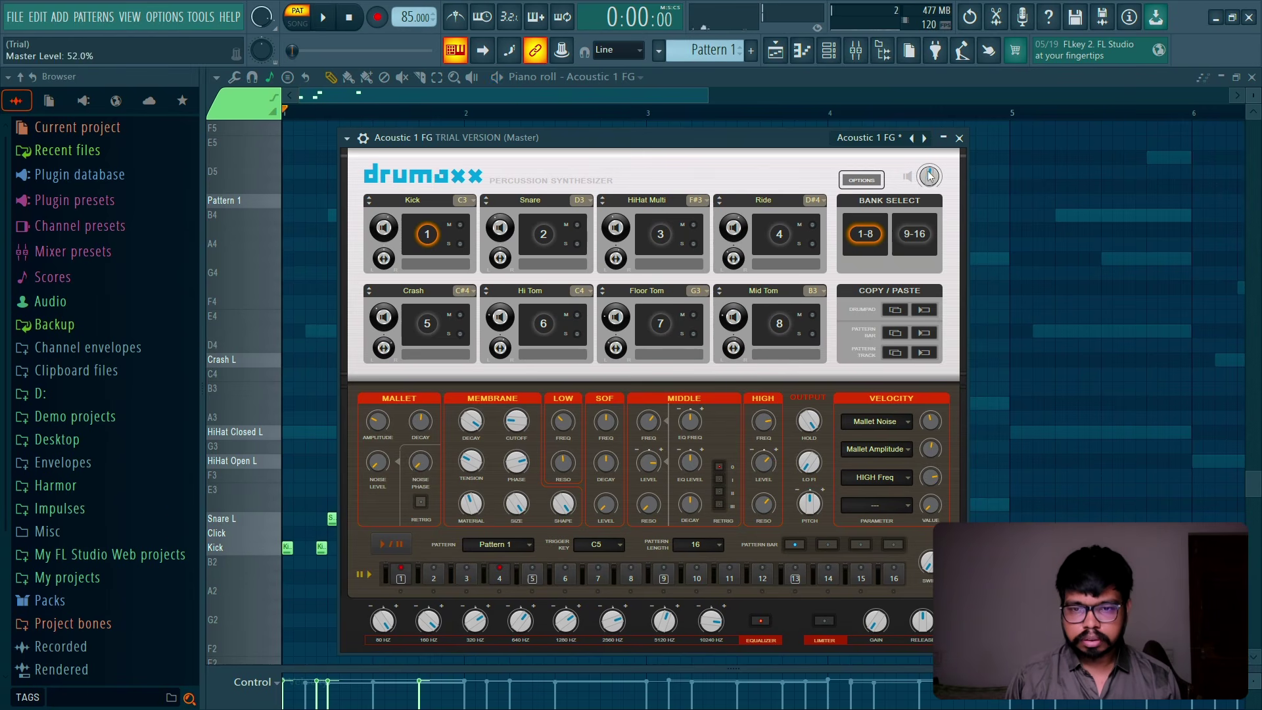
pyautogui.click(924, 138)
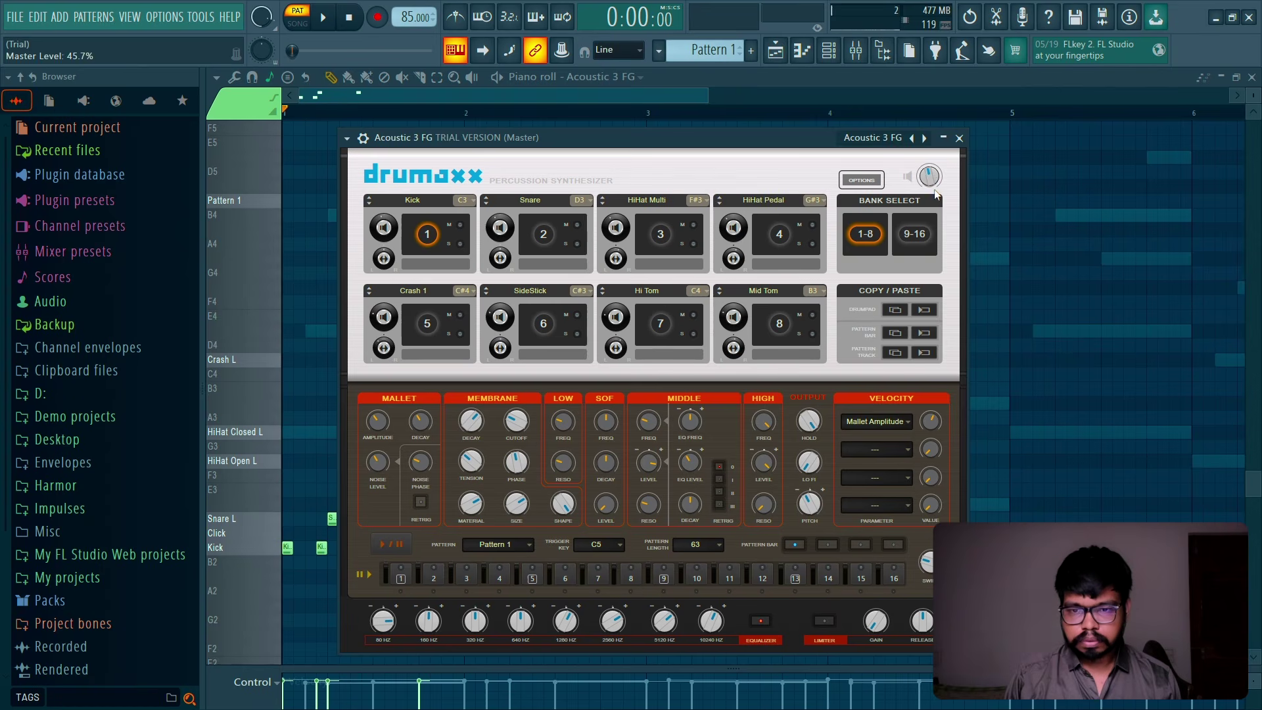
# Step: Audition the Drumaxx acoustic presets with the pattern, settle on Acoustic 6 MC, and close the plugin window
pyautogui.click(924, 138)
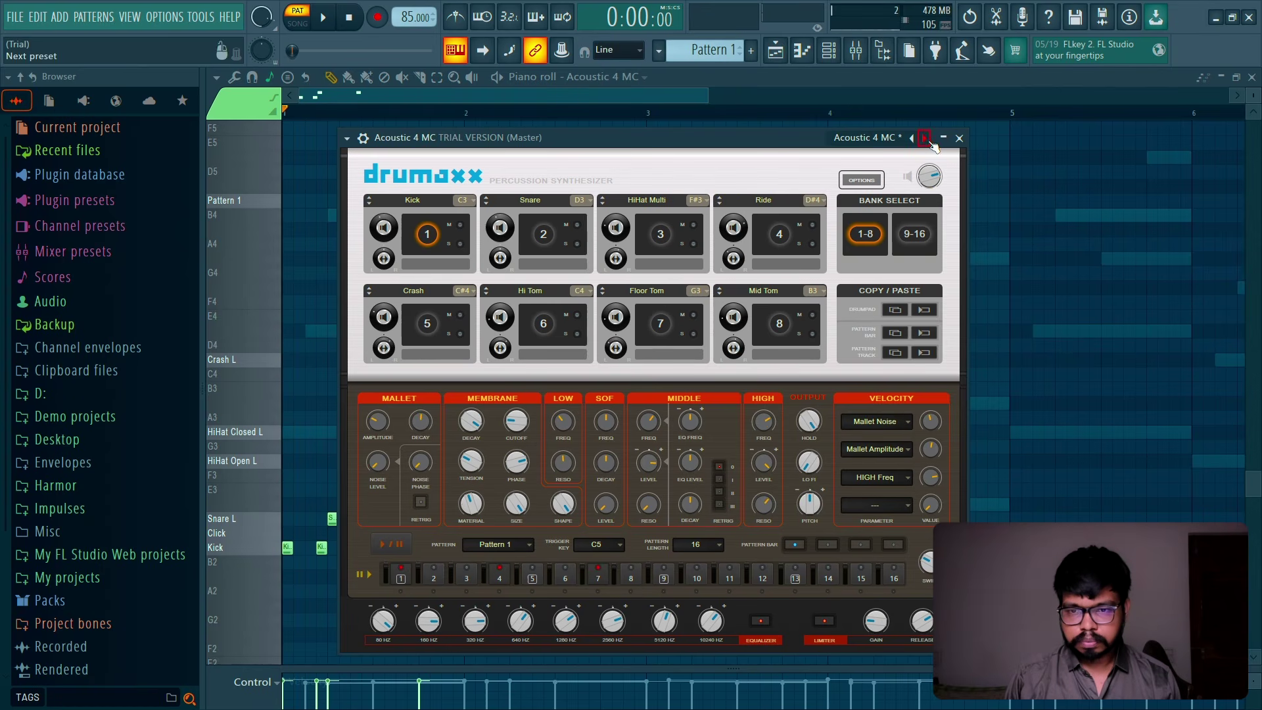
pyautogui.click(924, 138)
pyautogui.press('space')
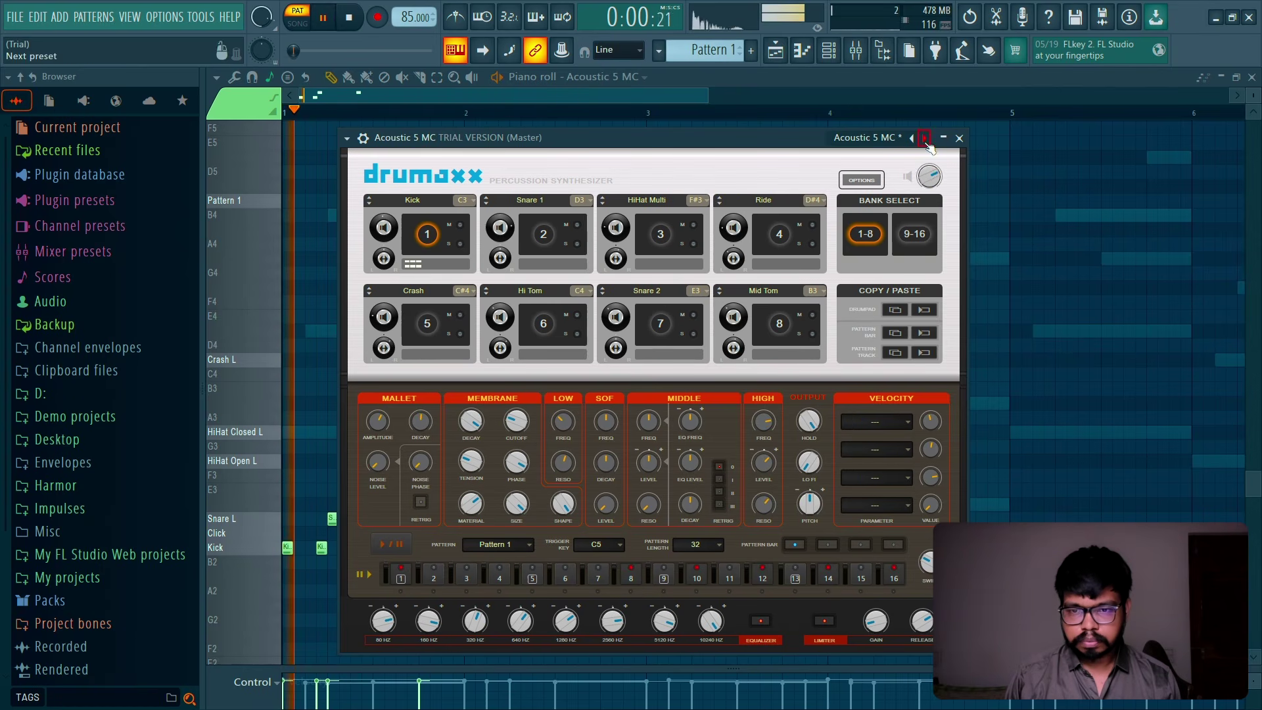
pyautogui.click(924, 138)
pyautogui.press('space')
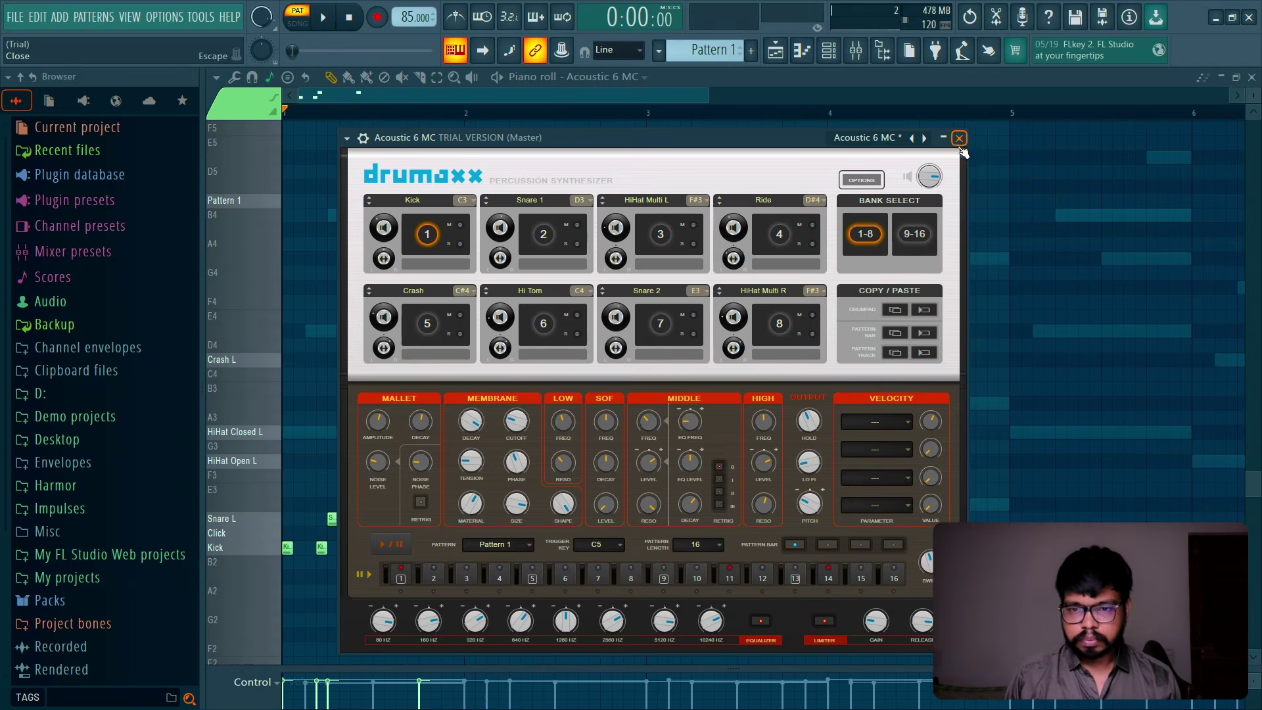
pyautogui.click(959, 138)
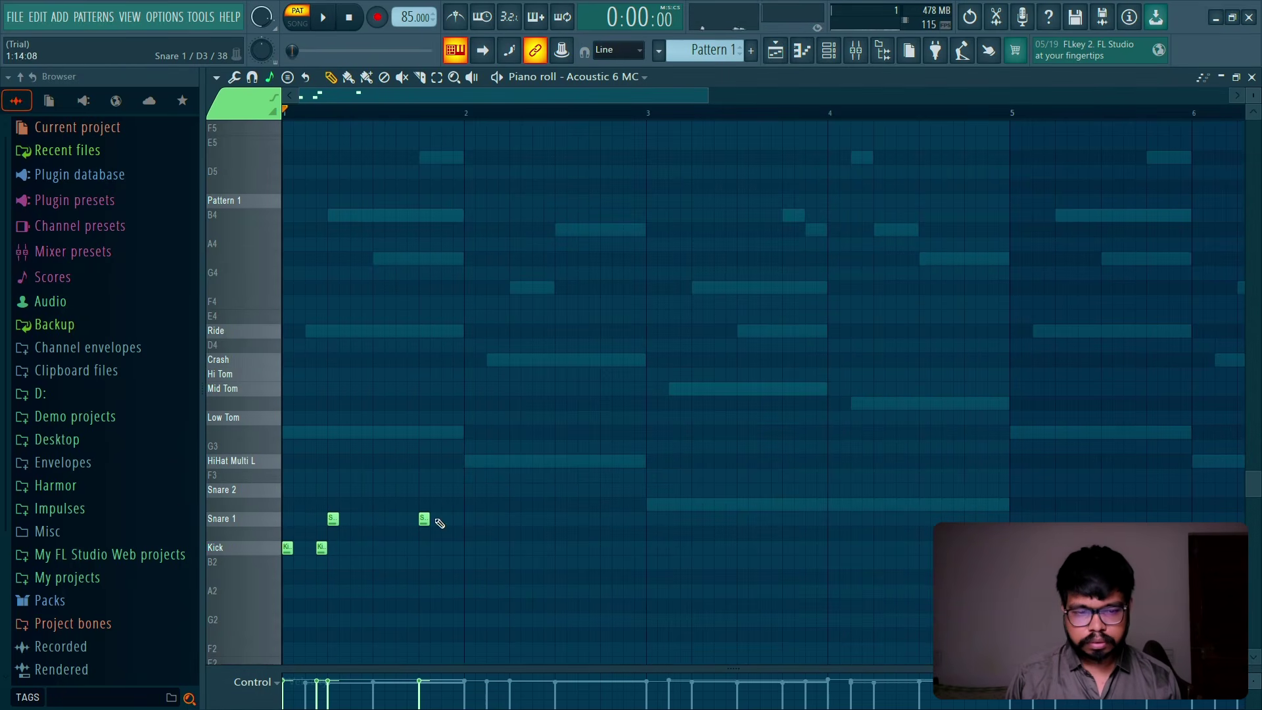
# Step: Add Snare 1 notes on steps 5 and 13 of bar 2 while playing the pattern
pyautogui.press('space')
pyautogui.click(516, 521)
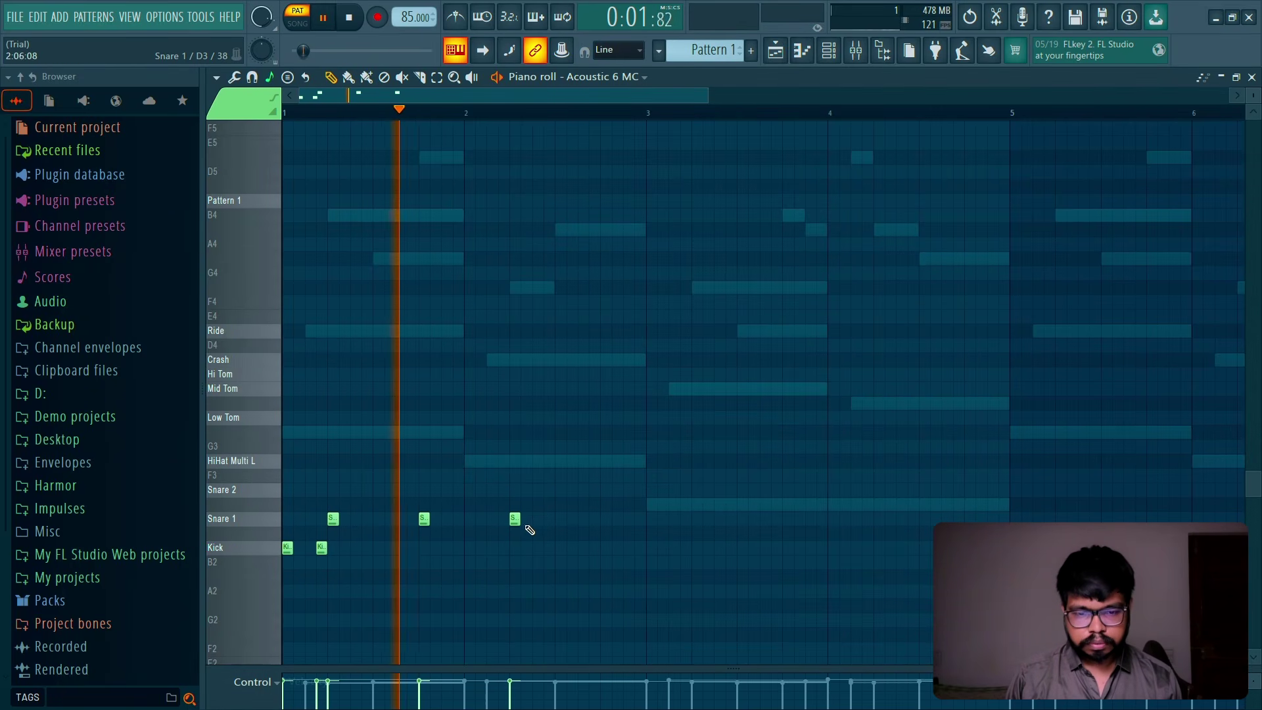
pyautogui.click(606, 520)
pyautogui.press('space')
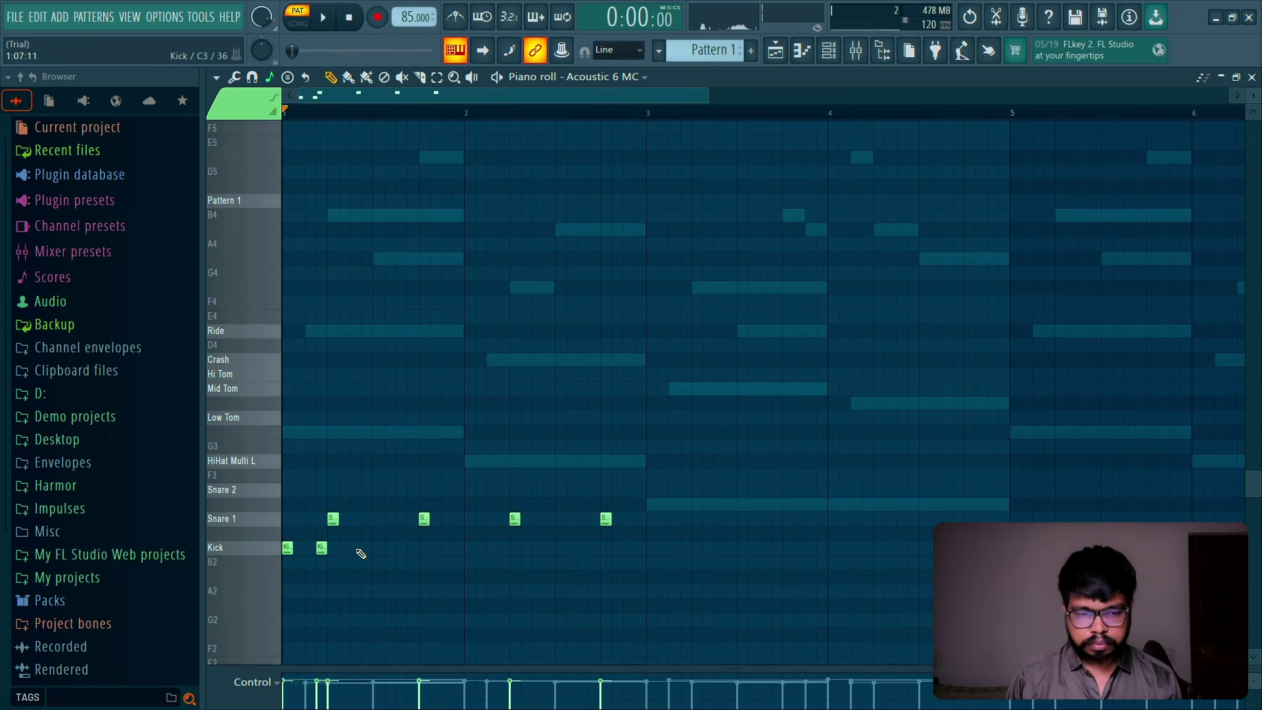
# Step: Try an extra Kick note on step 8 of bar 1, then remove it together with the Kick on step 4
pyautogui.press('space')
pyautogui.click(367, 549)
pyautogui.press('space')
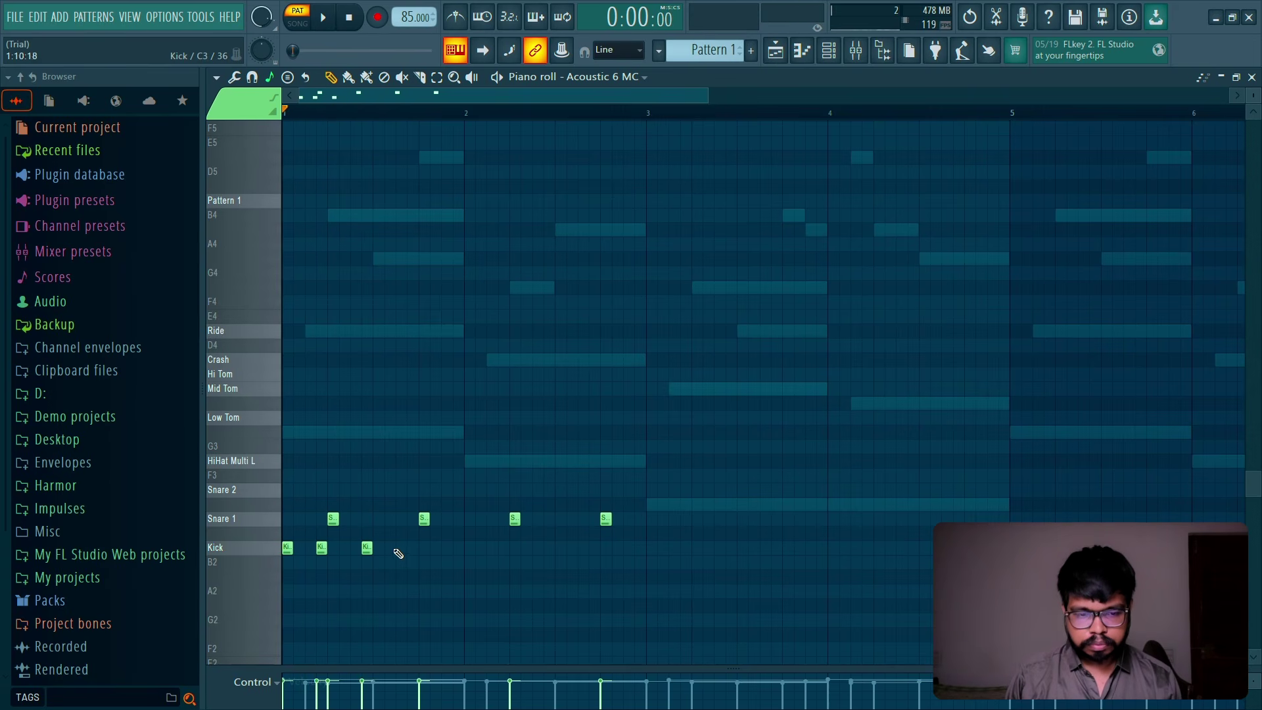
pyautogui.press('space')
pyautogui.press('space')
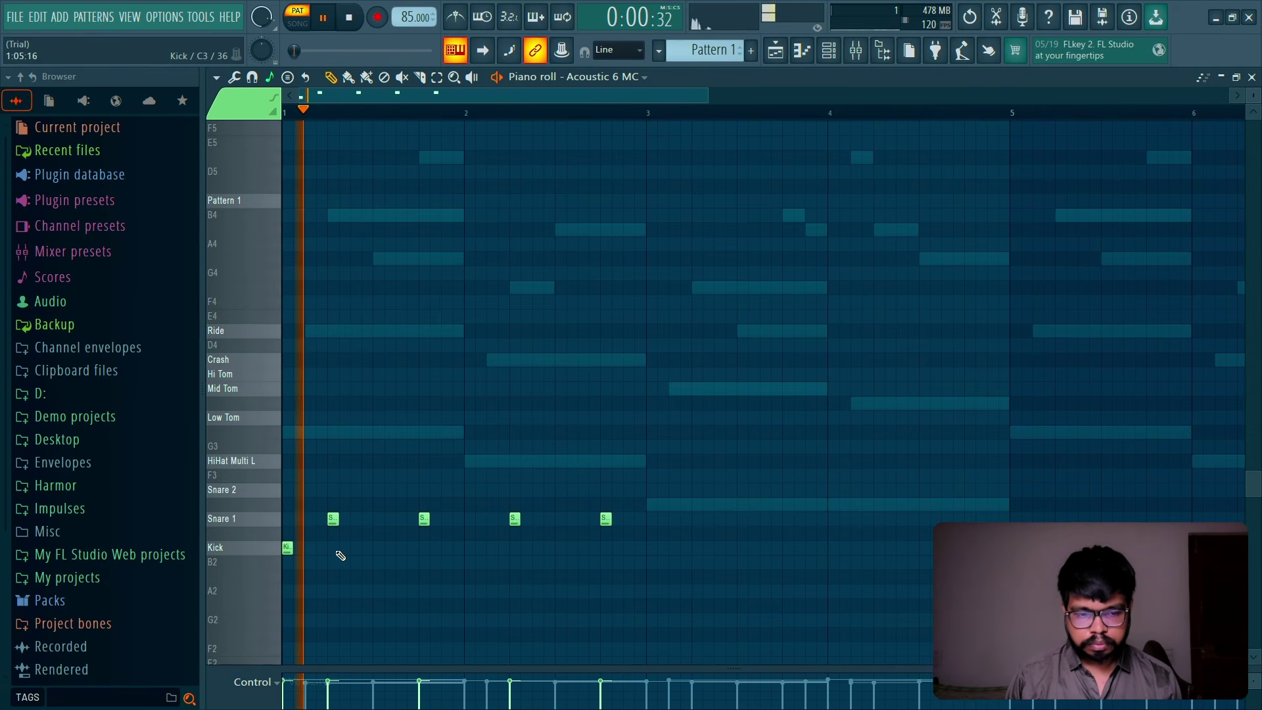
pyautogui.press('space')
pyautogui.press('space')
# Step: Put Kick notes on steps 4 and 11 of bar 1, auditioning the pattern while placing them
pyautogui.click(321, 549)
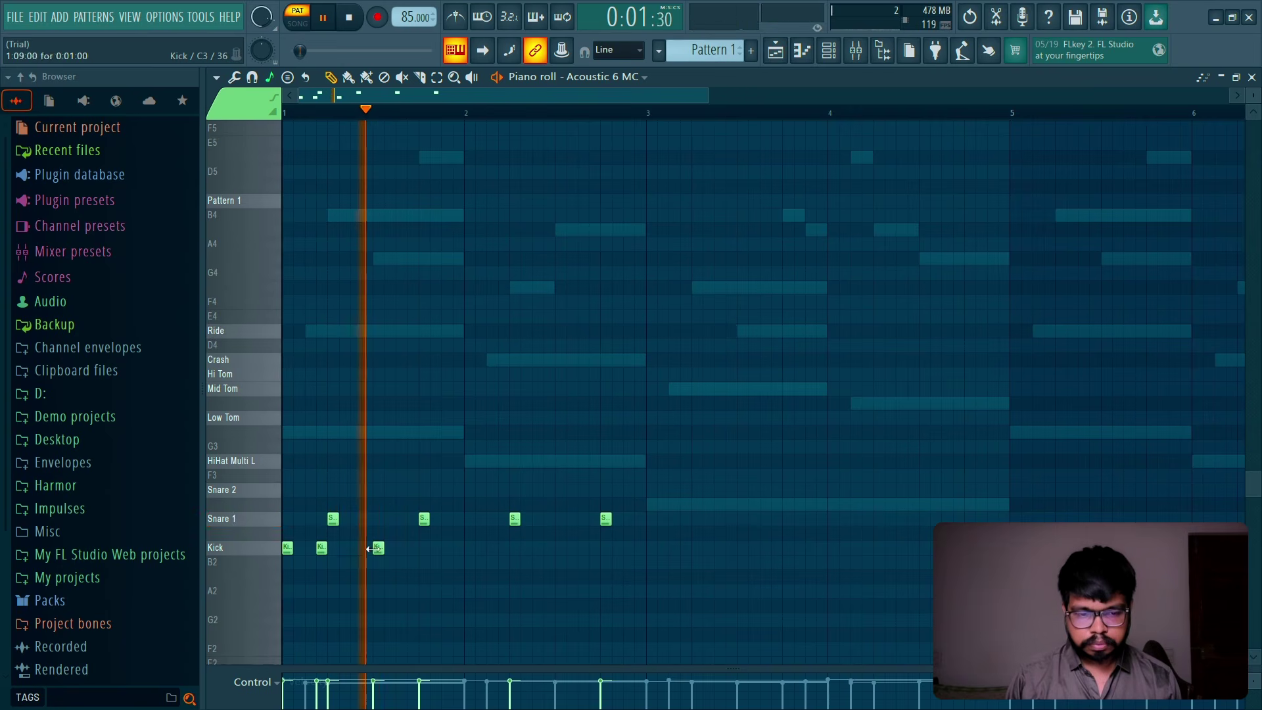
pyautogui.press('space')
pyautogui.press('space')
pyautogui.click(401, 548)
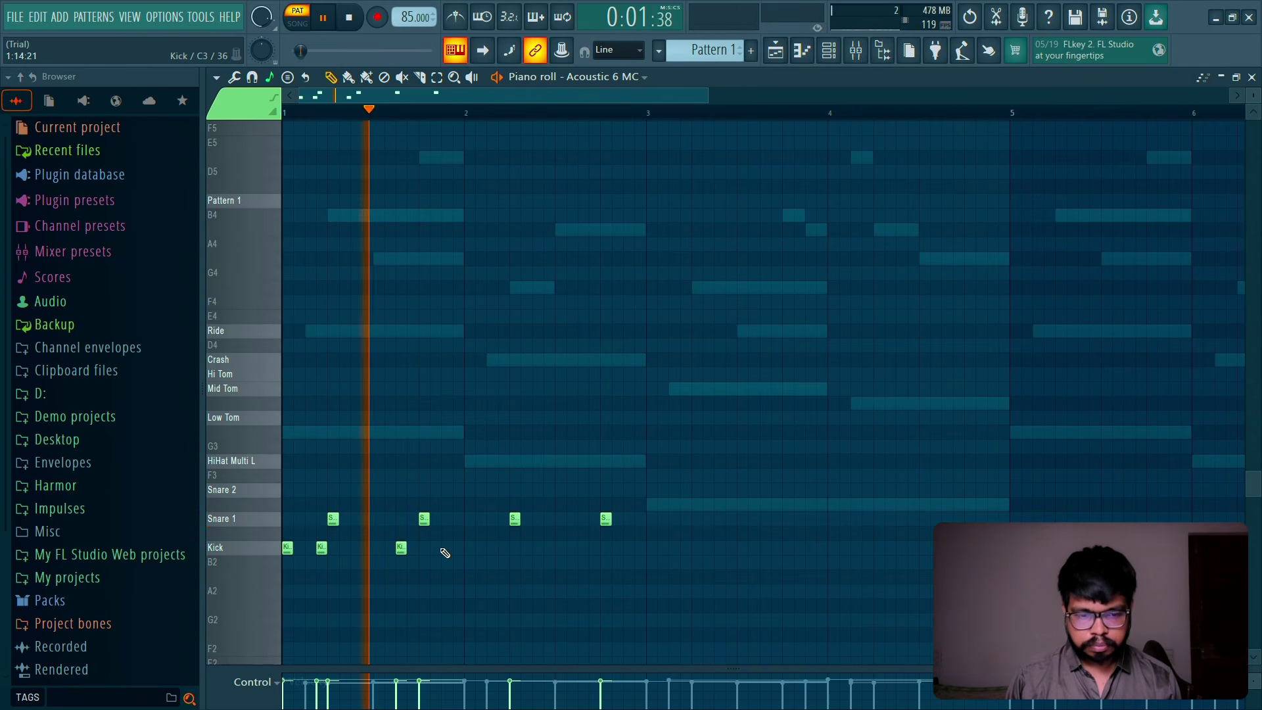
# Step: Add Kick notes on steps 1, 4, 7 and 11 of bar 2 and play the two-bar pattern
pyautogui.click(469, 548)
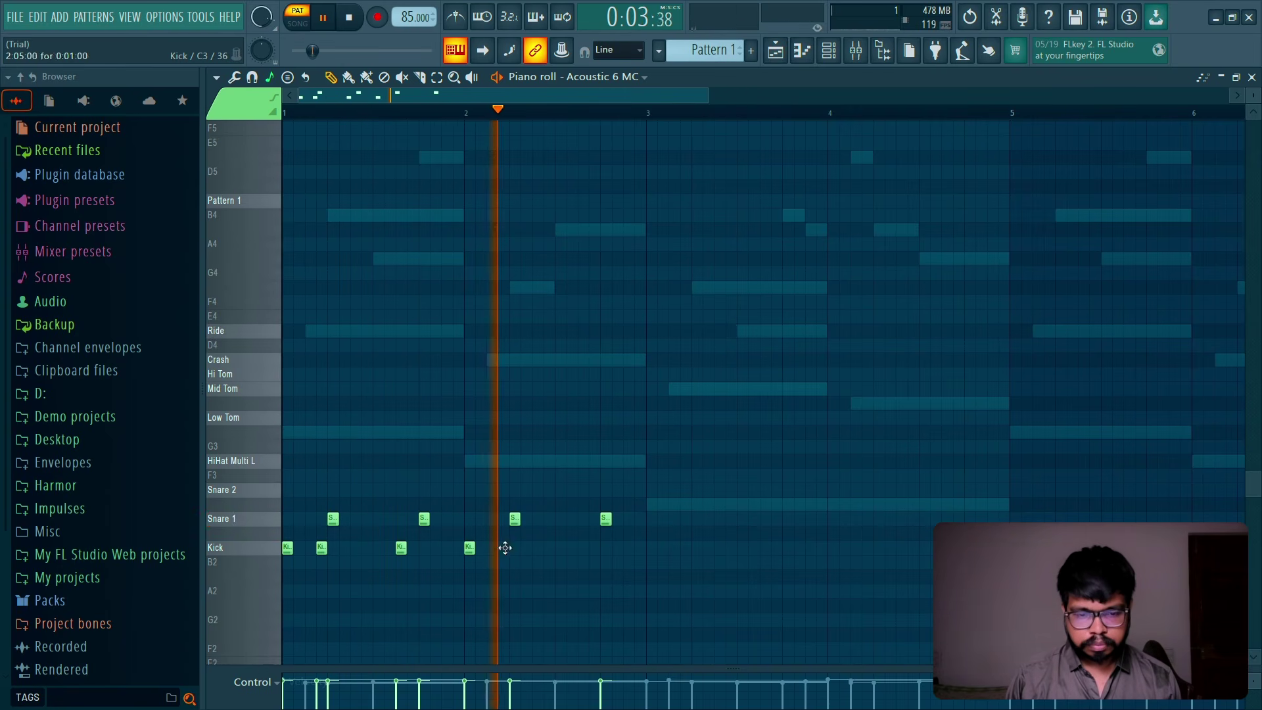
pyautogui.press('space')
pyautogui.press('space')
pyautogui.click(503, 548)
pyautogui.click(537, 548)
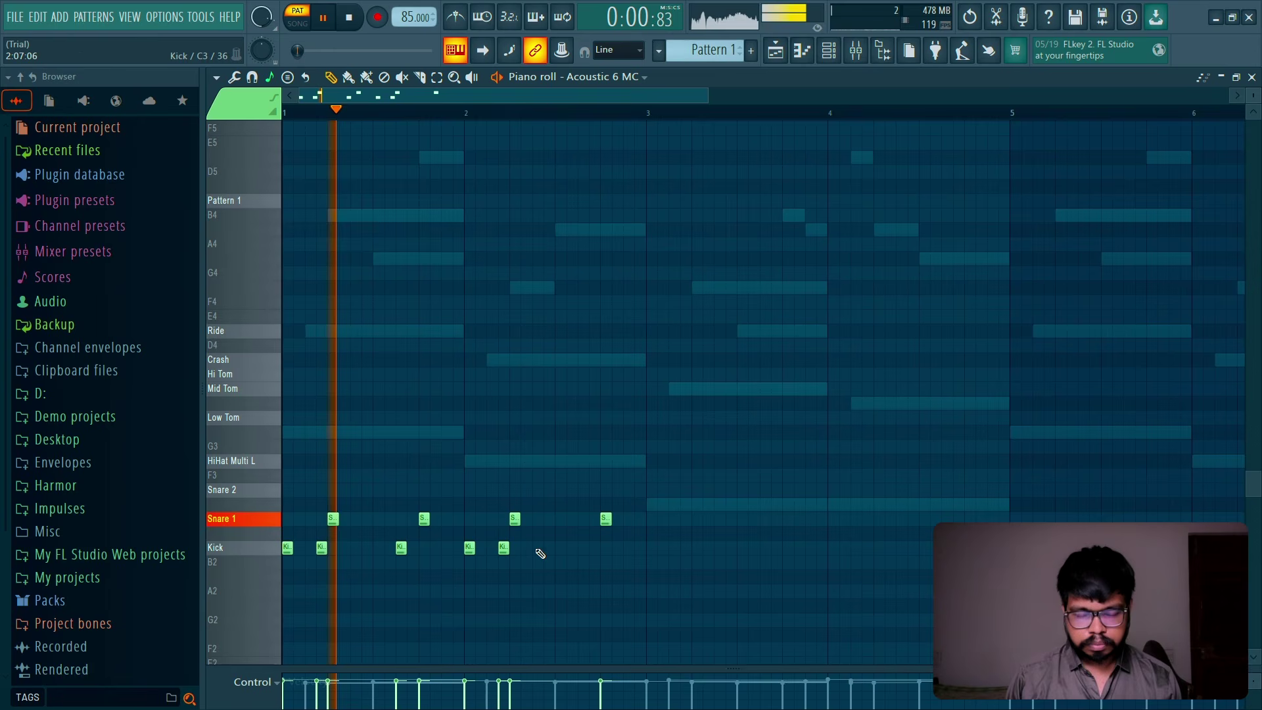
pyautogui.click(583, 548)
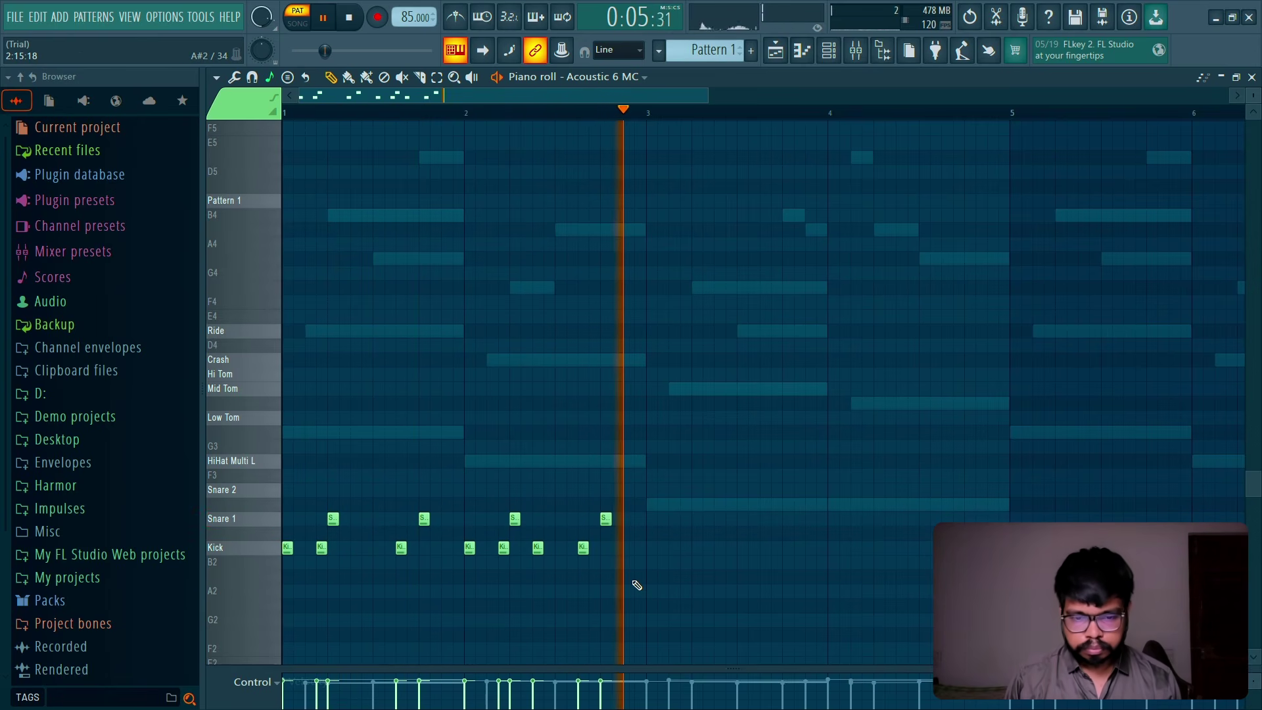
pyautogui.press('space')
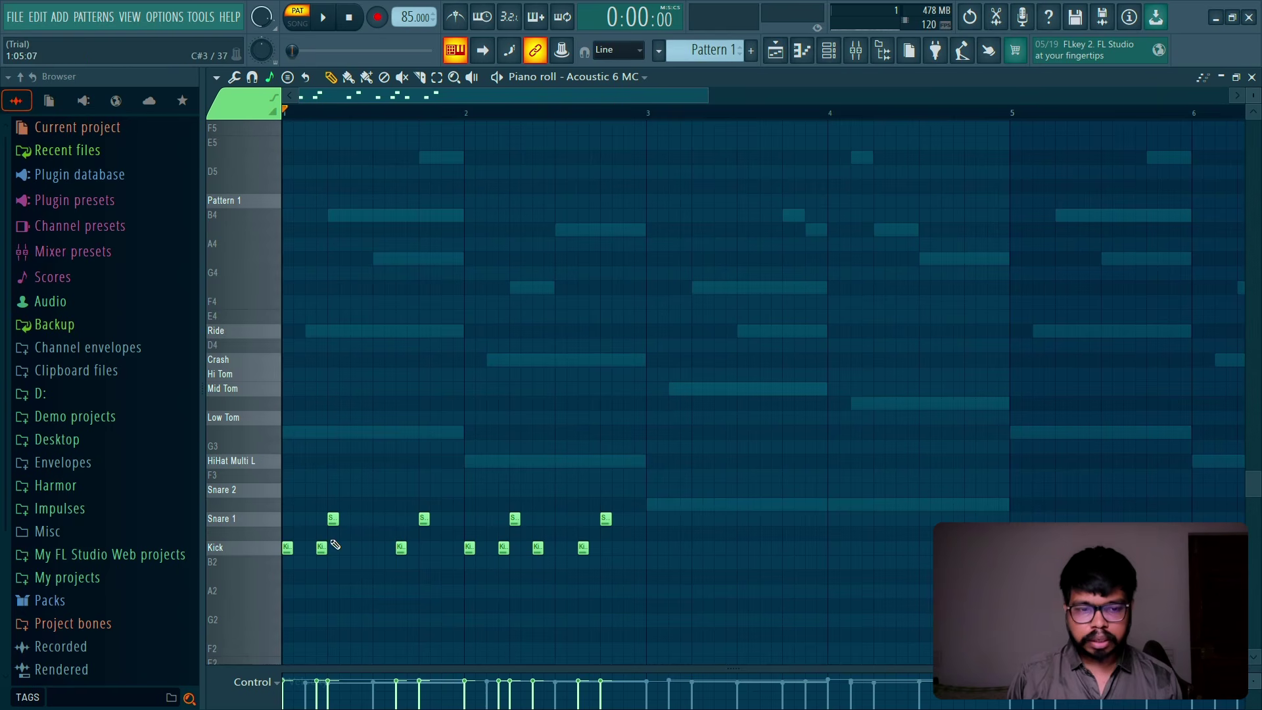
# Step: Start a flam on the Kick at step 11 of bar 1 and adjust its time and velocity offsets during playback
pyautogui.hotkey('alt', 'f')
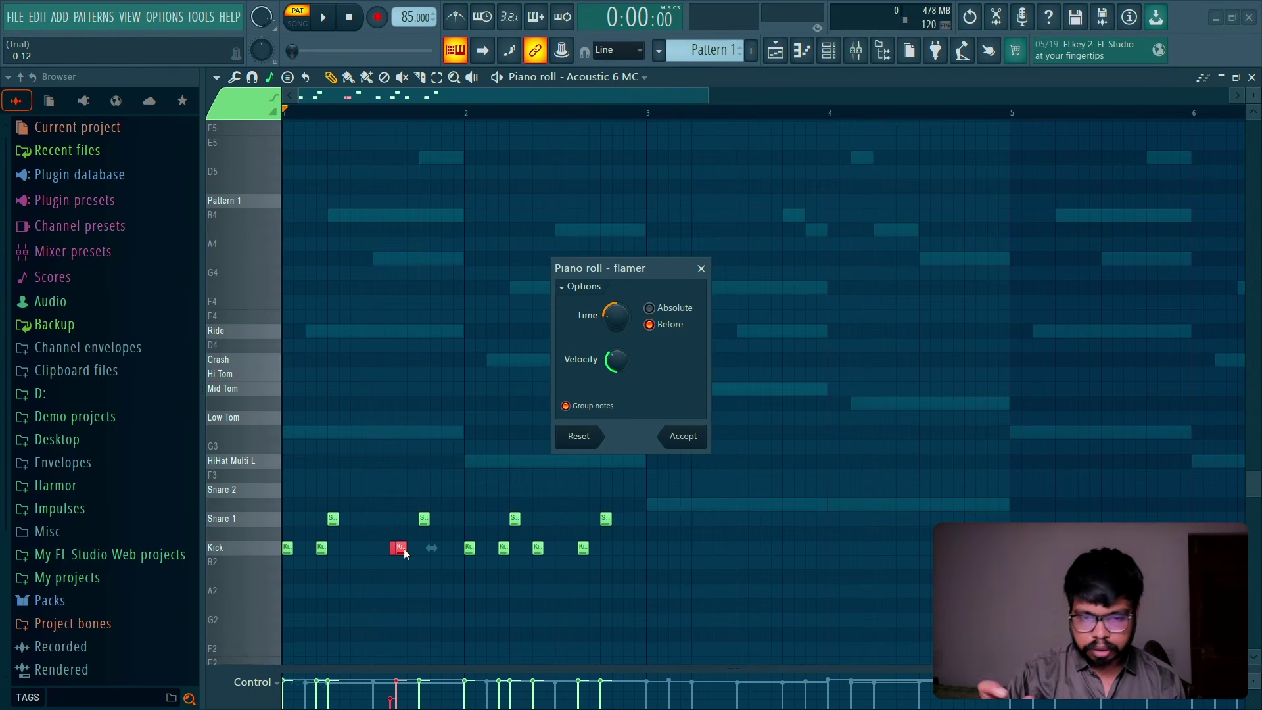
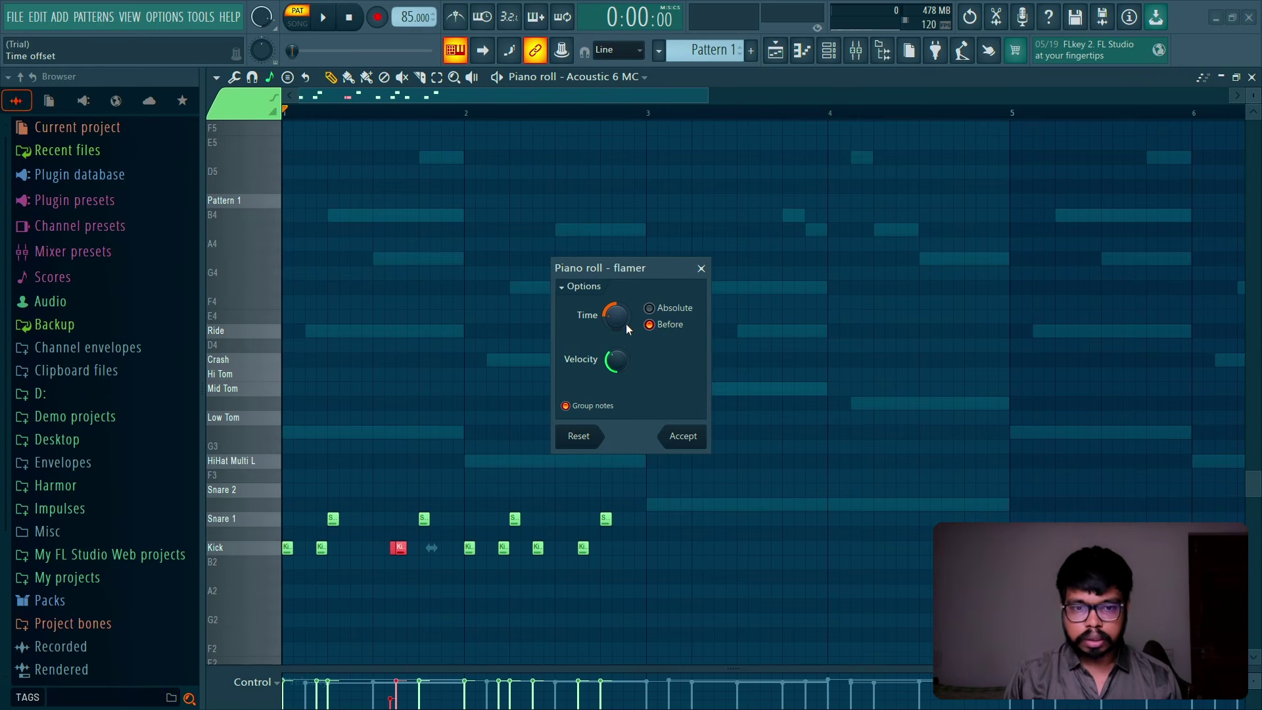
pyautogui.moveTo(622, 321); pyautogui.dragTo(621, 334)
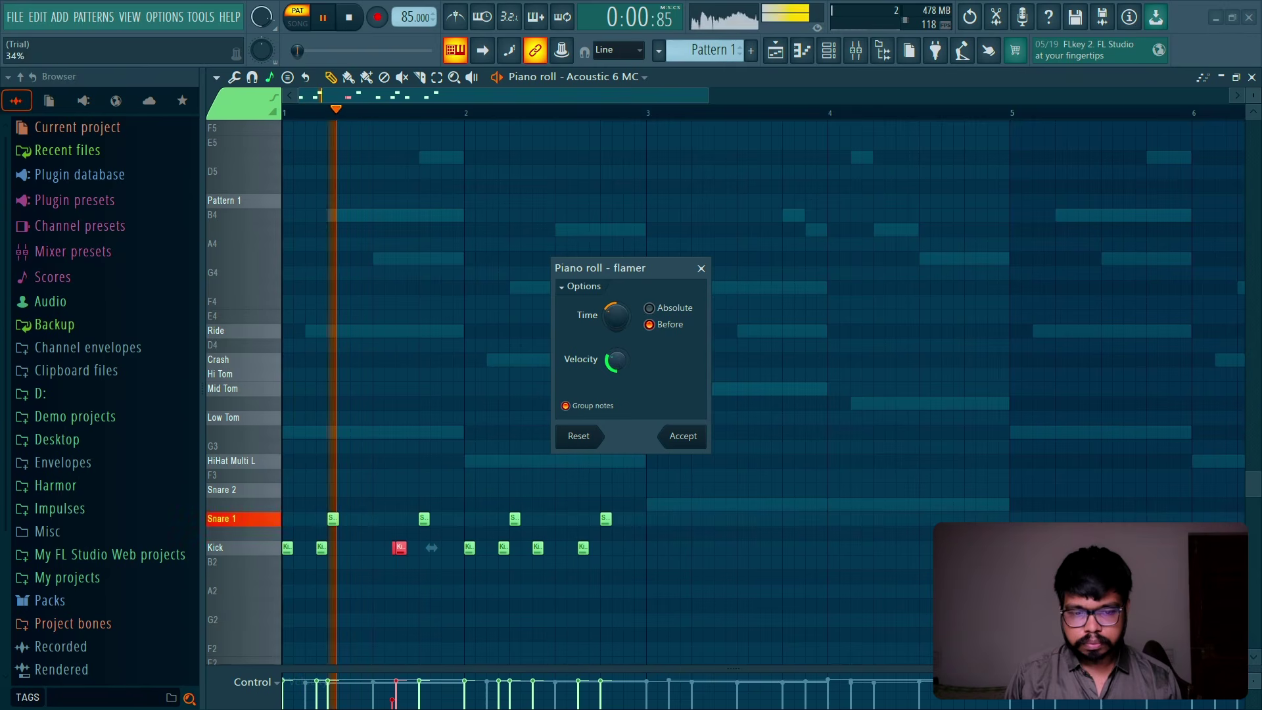
pyautogui.moveTo(625, 321); pyautogui.dragTo(618, 313)
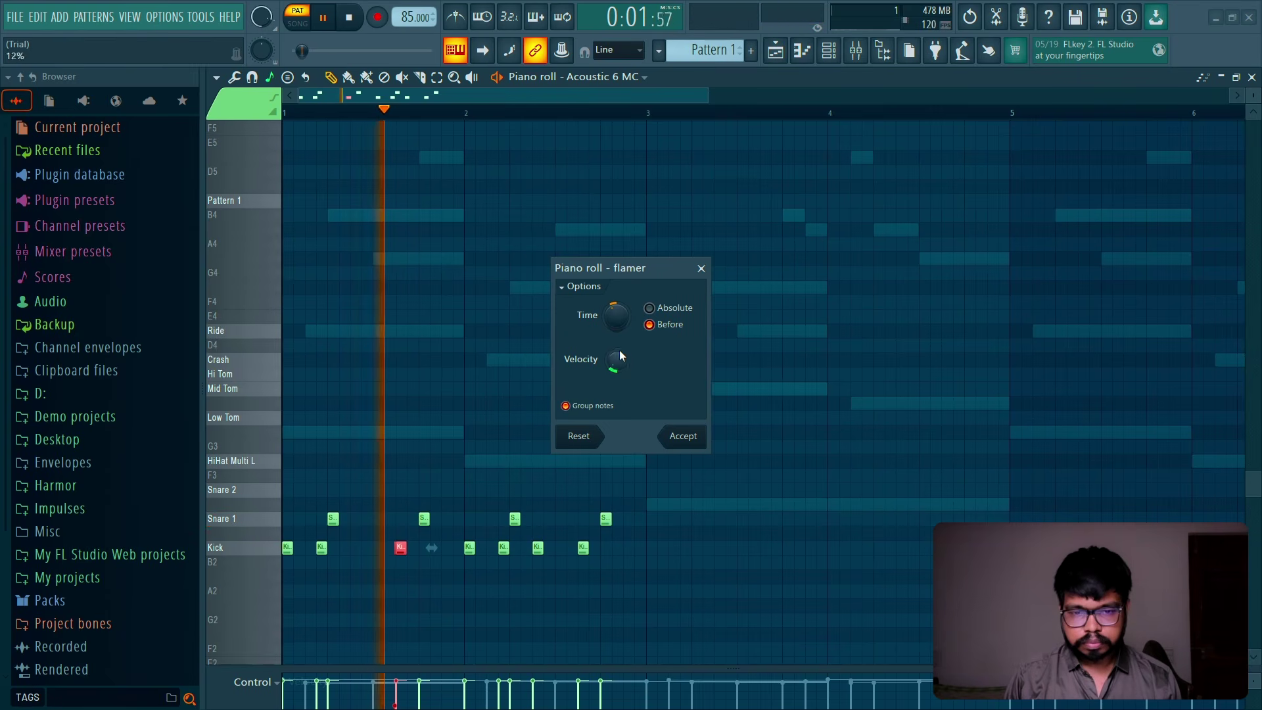
pyautogui.moveTo(620, 326); pyautogui.dragTo(621, 336)
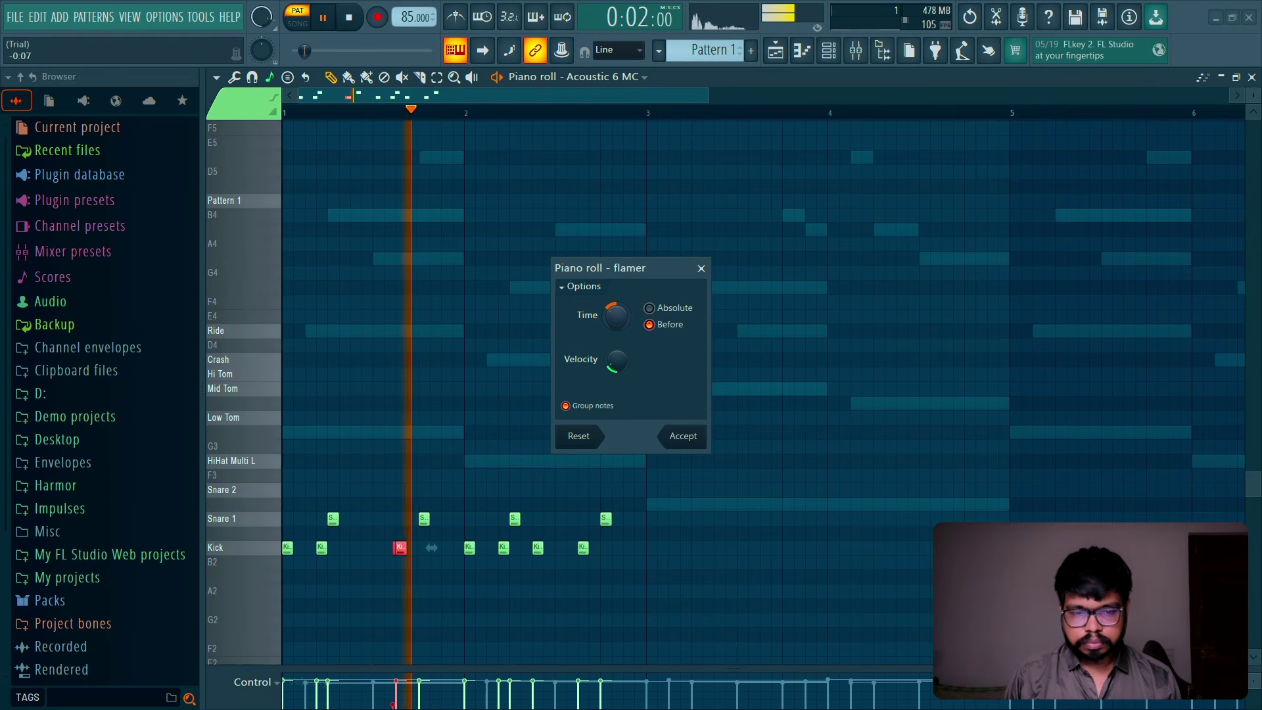
pyautogui.moveTo(617, 317); pyautogui.dragTo(616, 320)
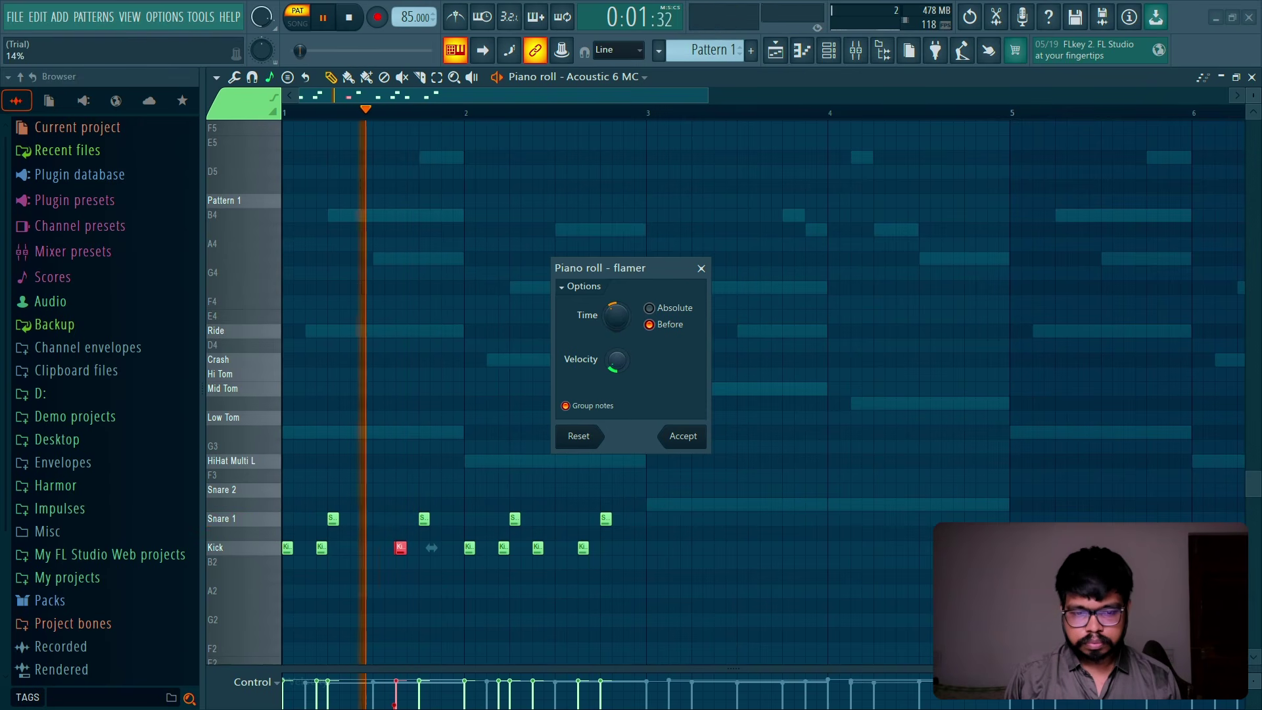
pyautogui.moveTo(617, 360); pyautogui.dragTo(616, 358)
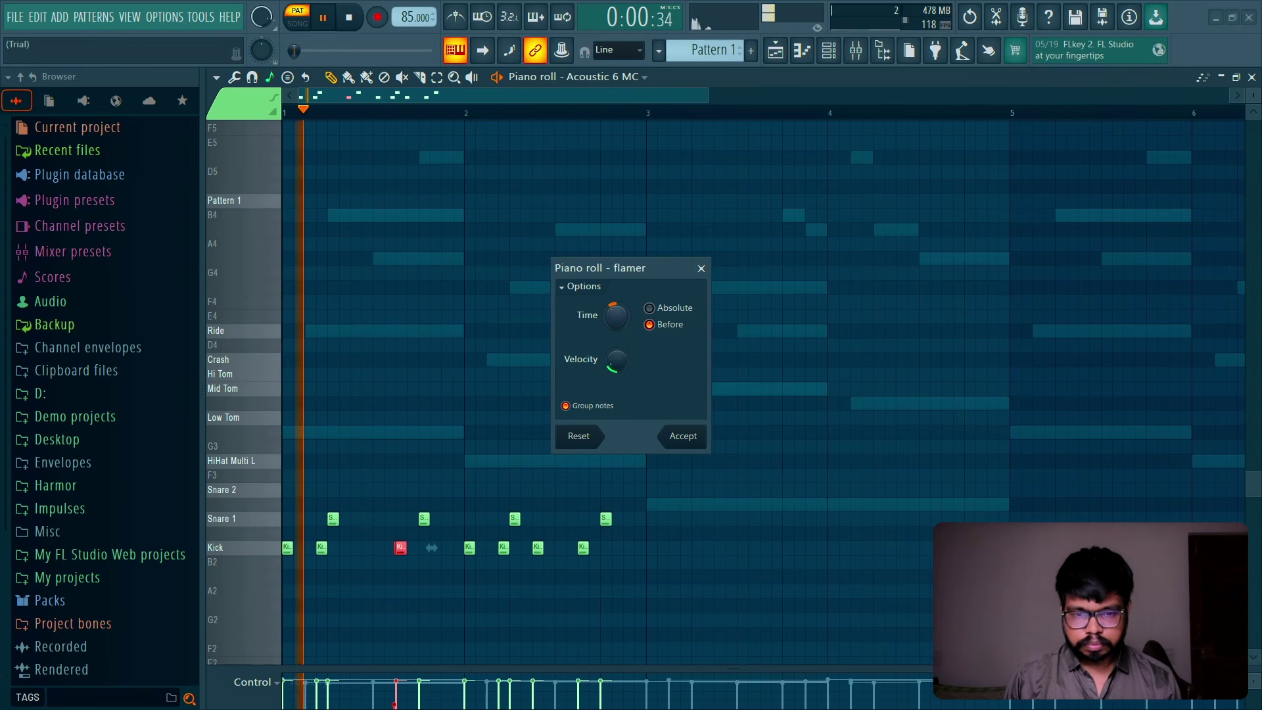
pyautogui.press('space')
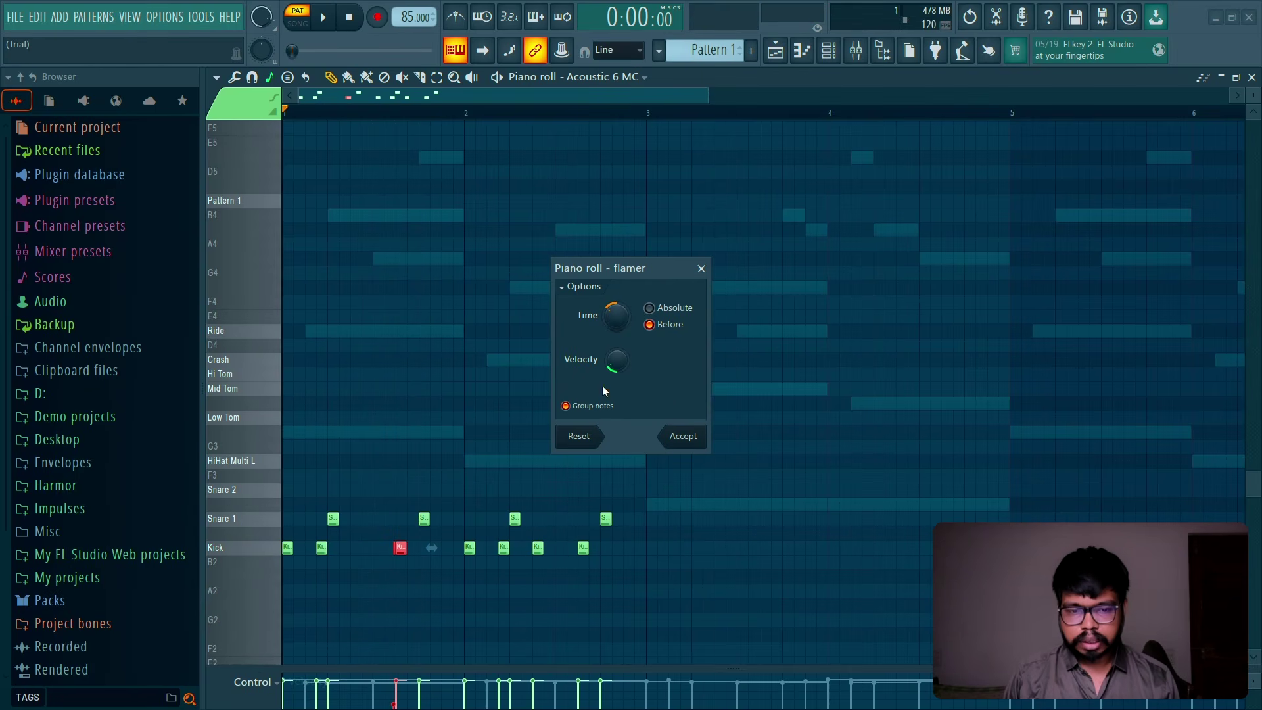
# Step: Compare low and high flam velocities on the step 11 Kick, apply the flam at a high velocity, and play the pattern
pyautogui.moveTo(616, 361); pyautogui.dragTo(616, 345)
pyautogui.press('space')
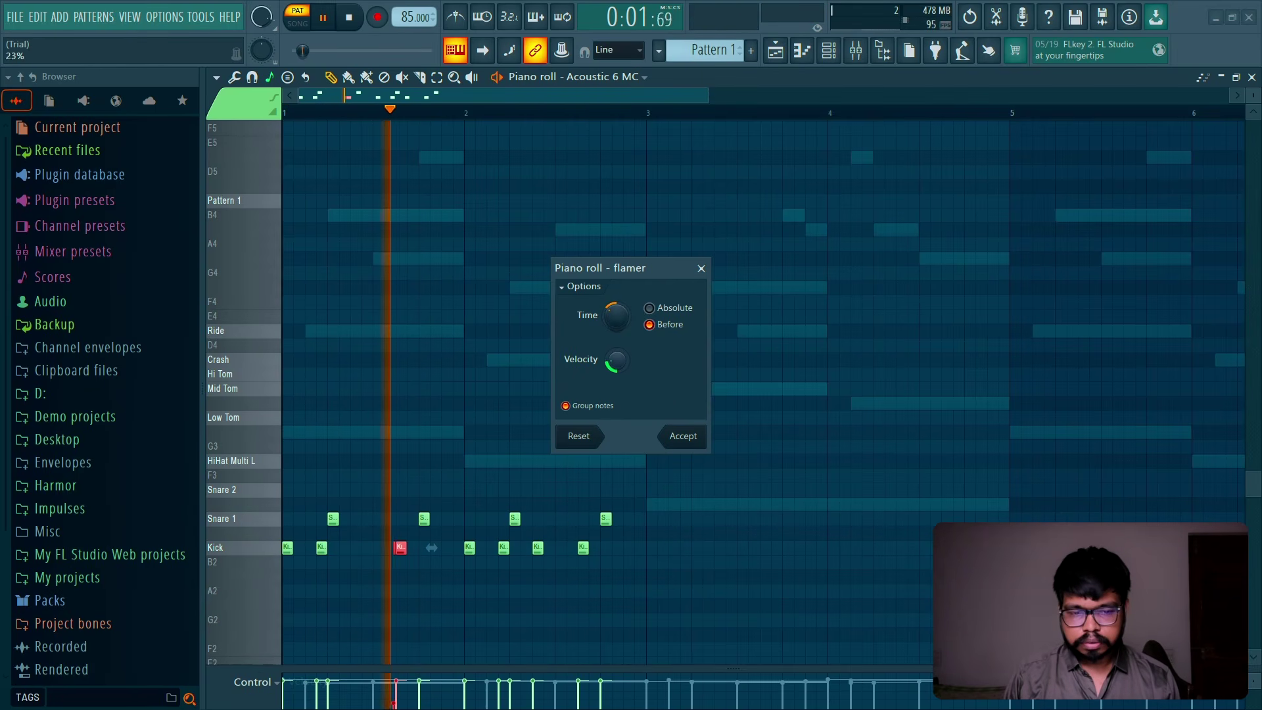
pyautogui.press('space')
pyautogui.moveTo(616, 360); pyautogui.dragTo(616, 367)
pyautogui.press('space')
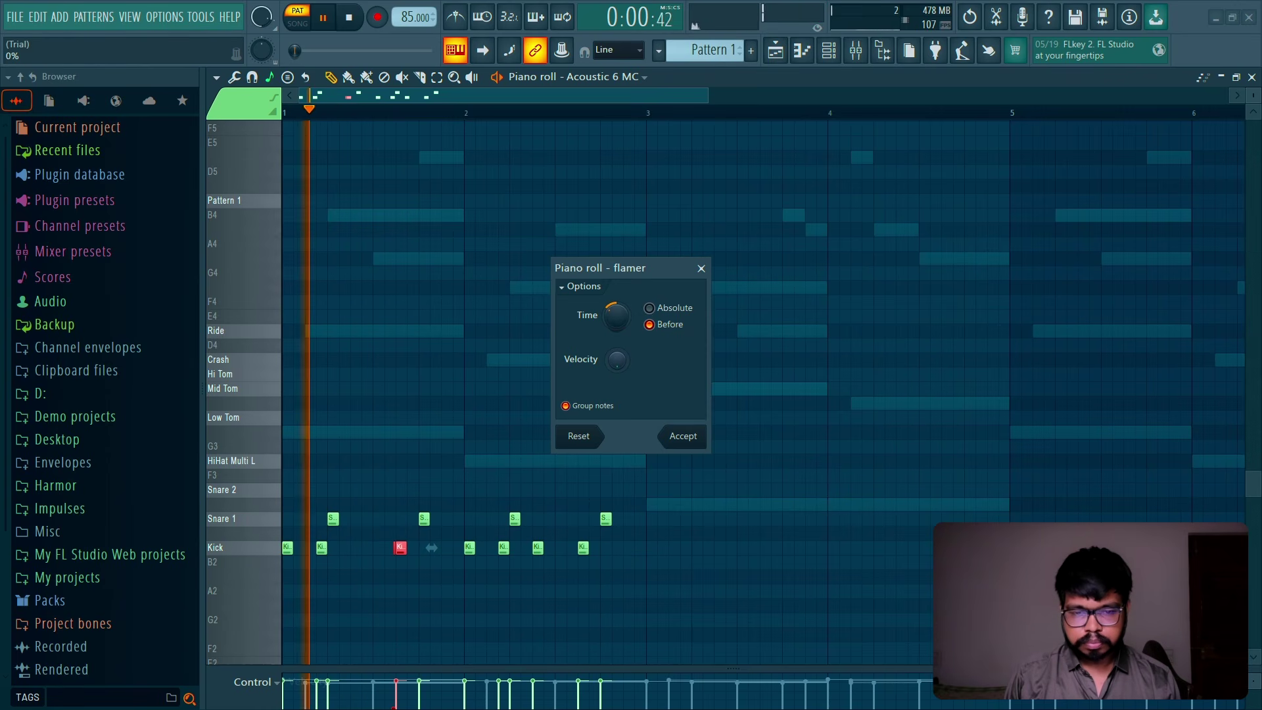
pyautogui.press('space')
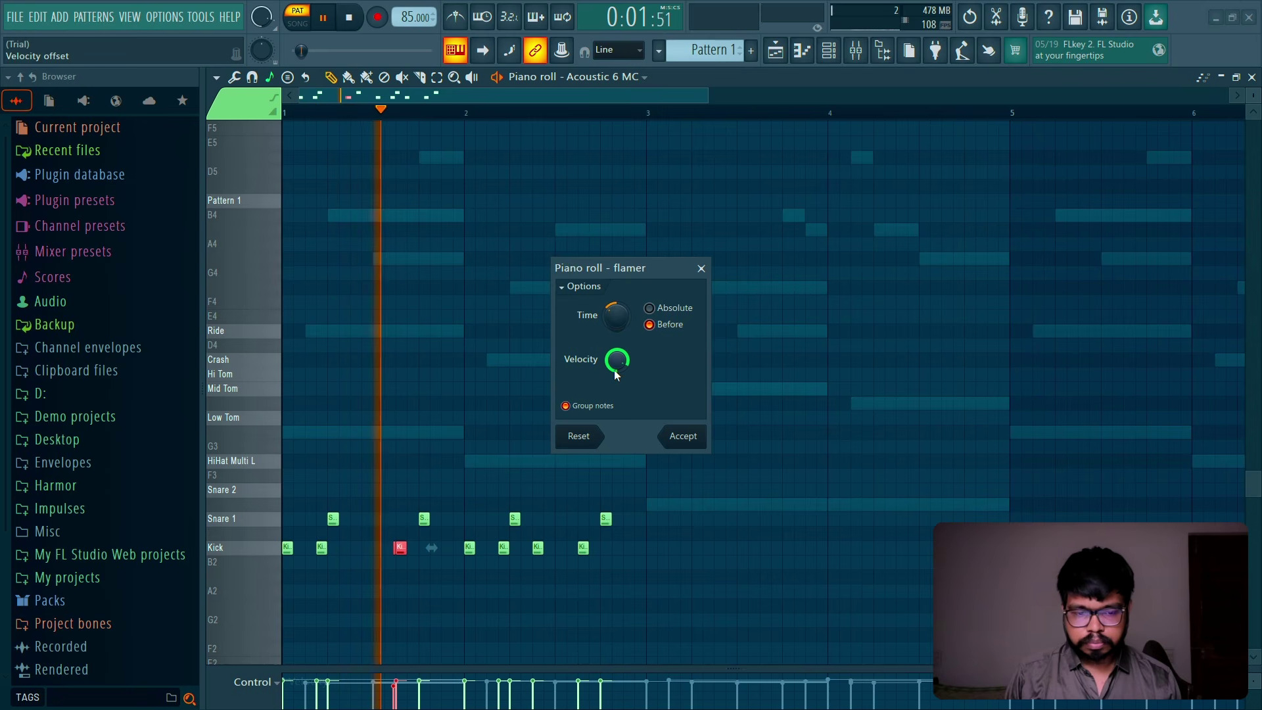
pyautogui.press('space')
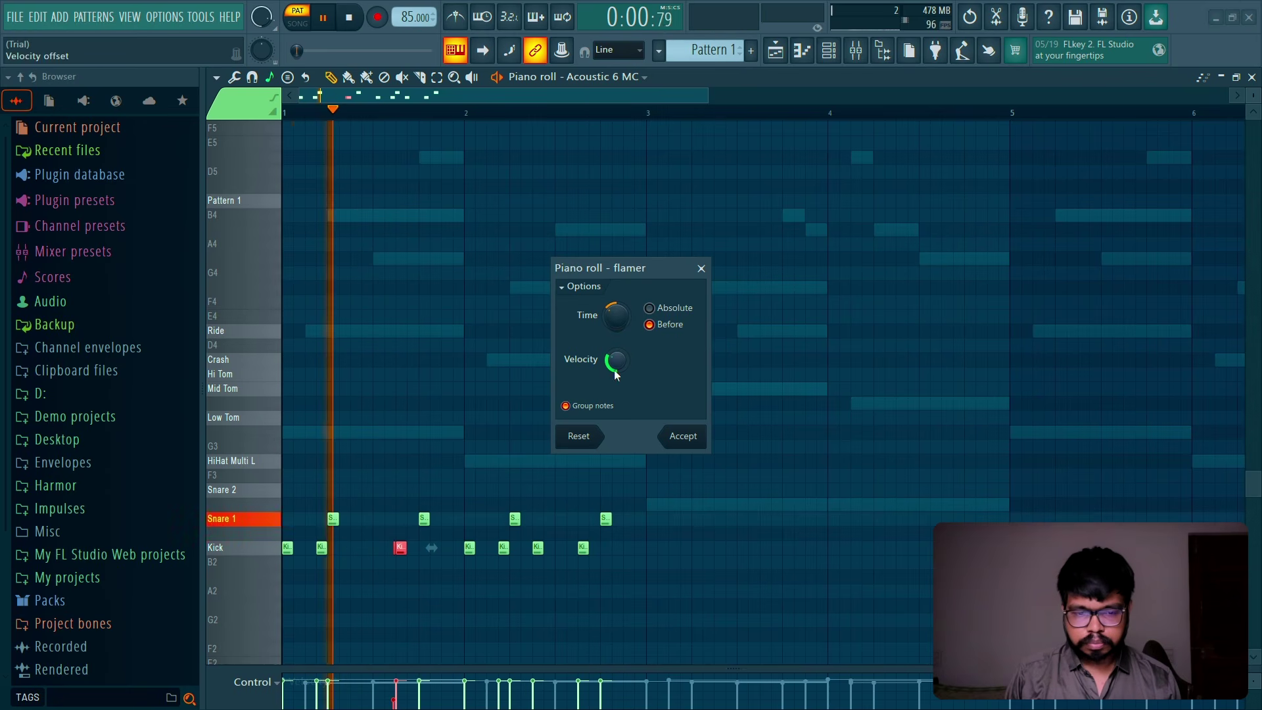
pyautogui.press('space')
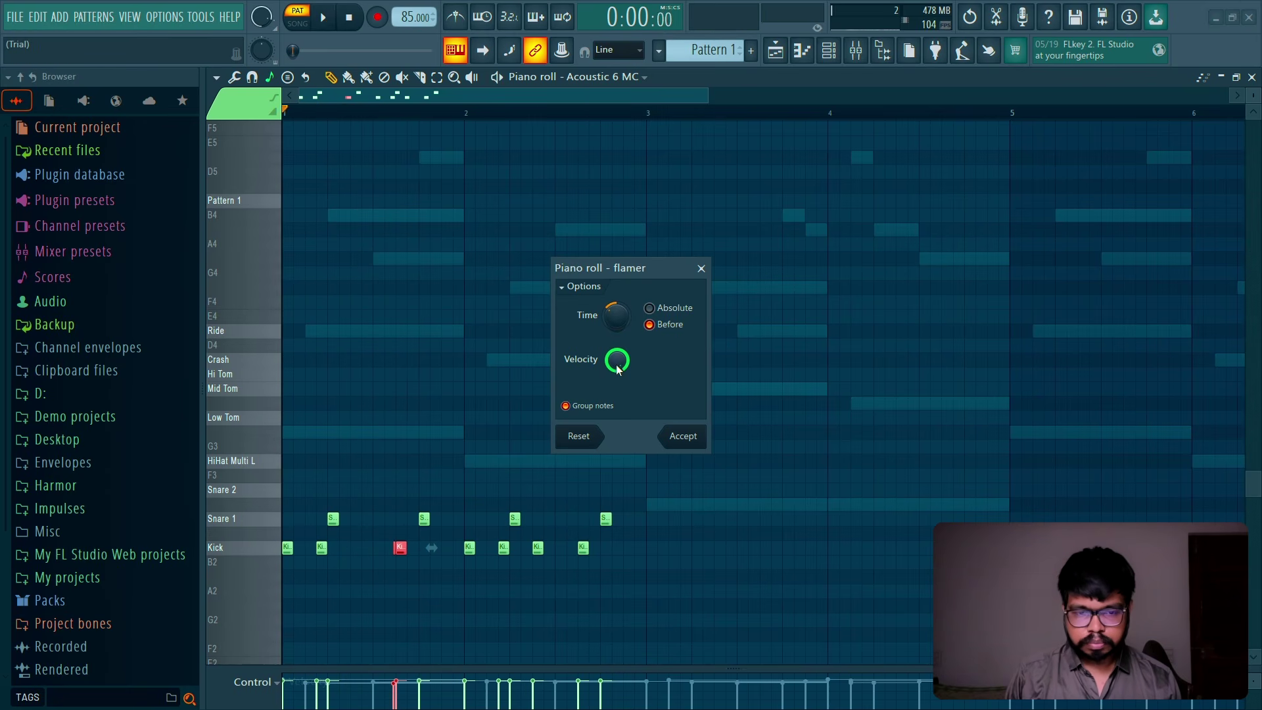
pyautogui.click(683, 437)
pyautogui.press('space')
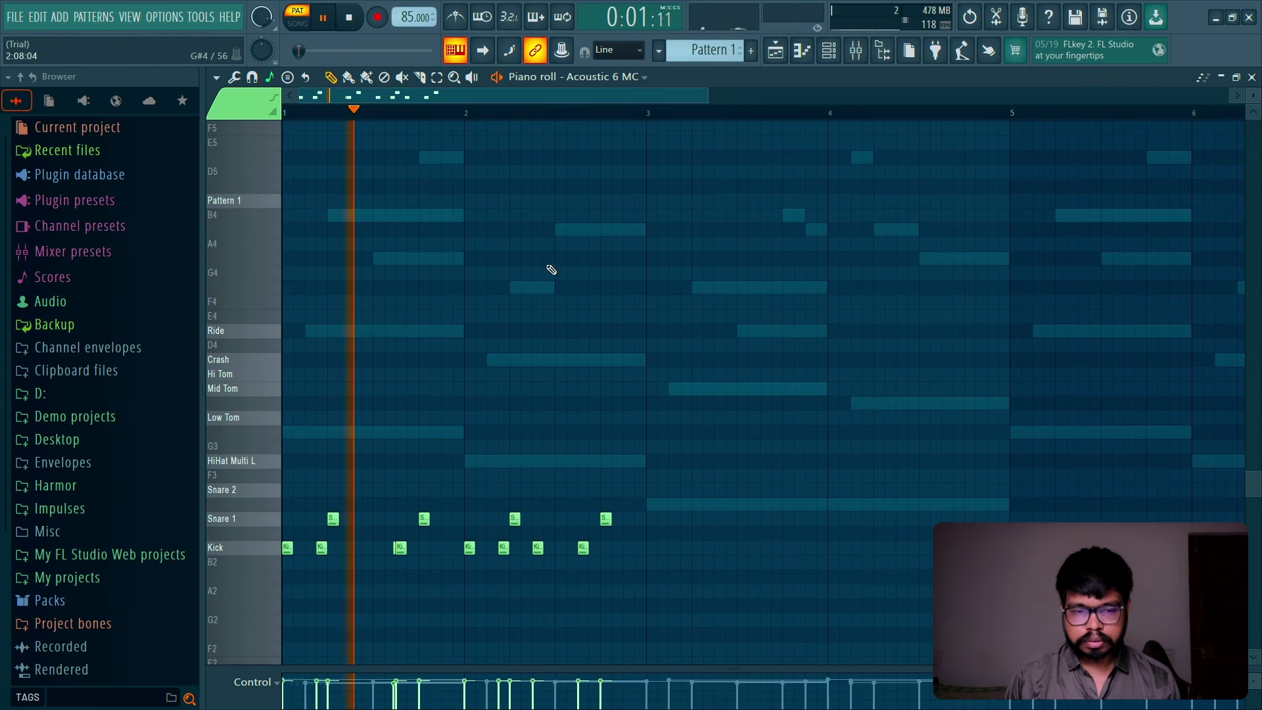
# Step: Enlarge the velocity lane and match the flam Kick's velocity to the neighbouring notes, auditioning the pattern
pyautogui.press('space')
pyautogui.moveTo(429, 668); pyautogui.dragTo(454, 299)
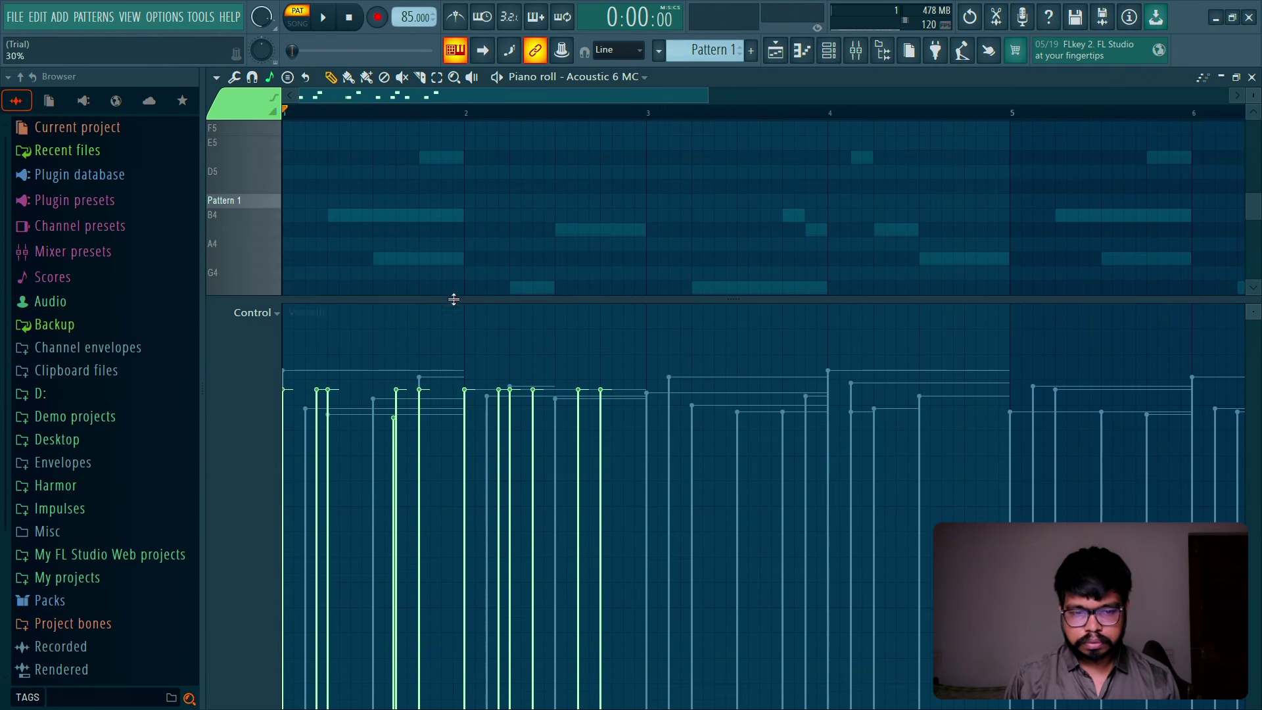
pyautogui.press('space')
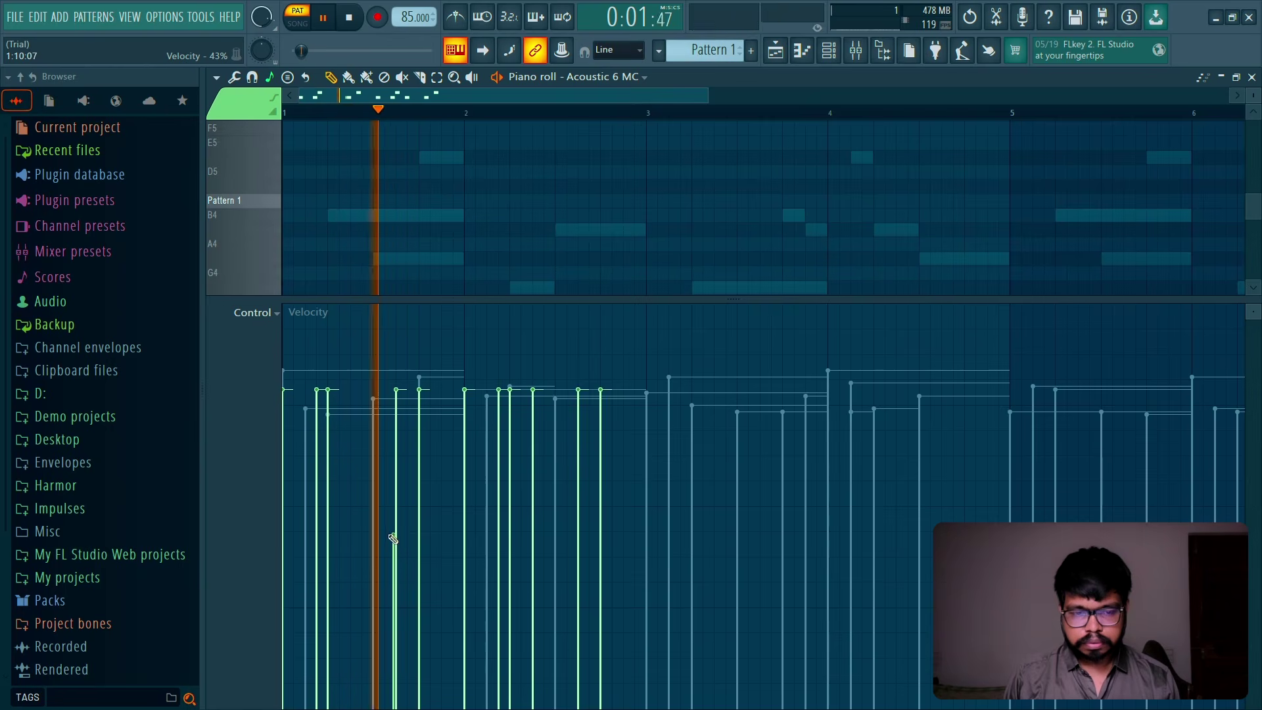
pyautogui.moveTo(395, 539)
pyautogui.mouseDown()
pyautogui.moveTo(399, 507)
pyautogui.moveTo(389, 549)
pyautogui.moveTo(410, 623)
pyautogui.moveTo(393, 421)
pyautogui.mouseUp()
pyautogui.press('space')
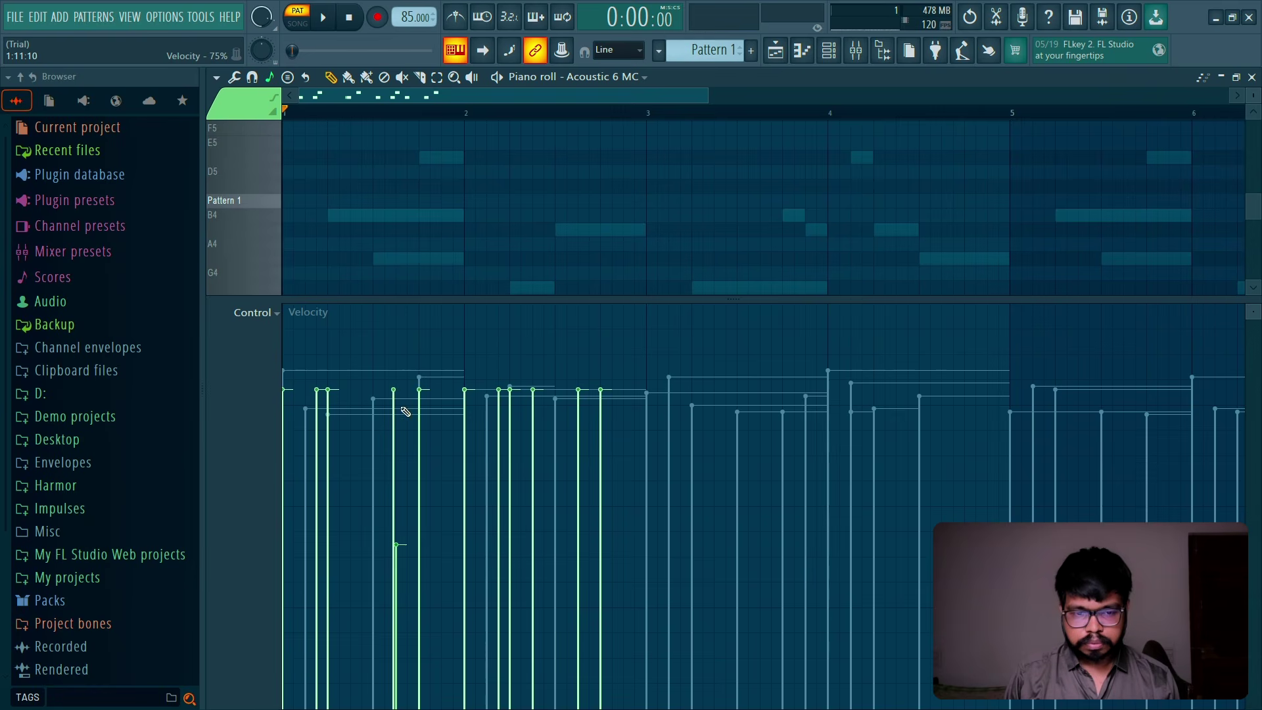
pyautogui.scroll(-5, 424, 259)
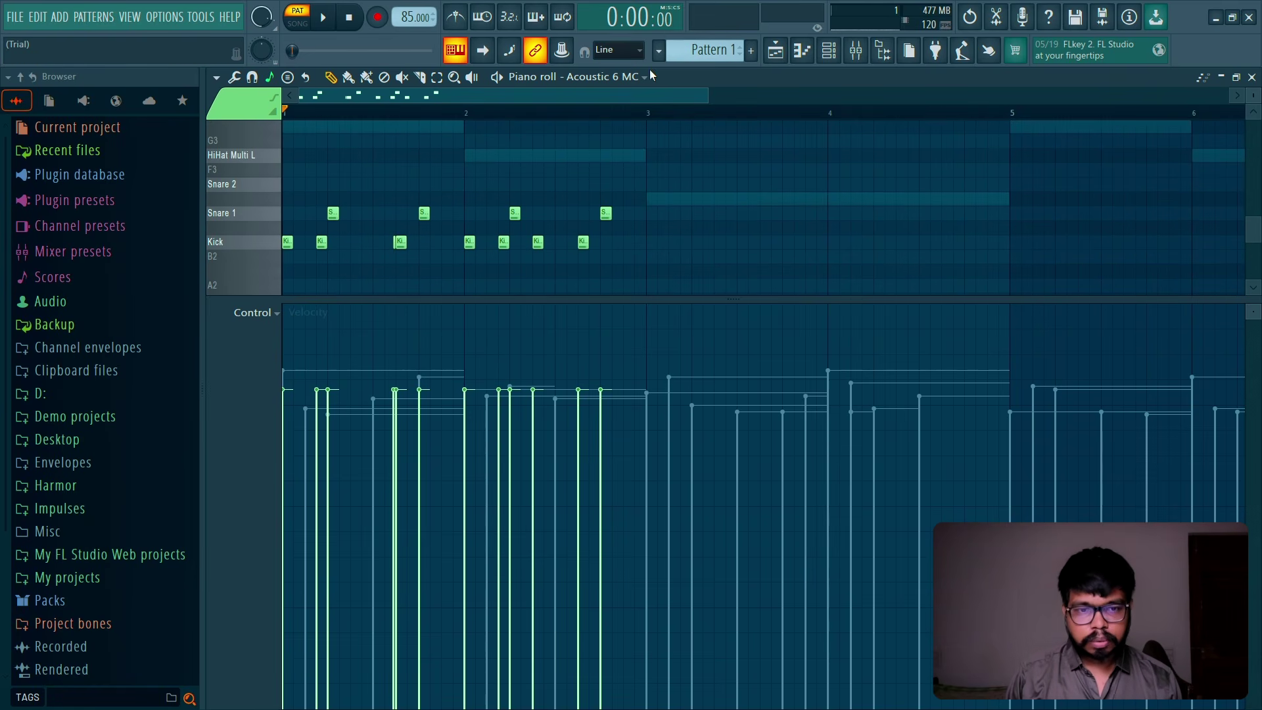
pyautogui.moveTo(708, 95); pyautogui.dragTo(420, 96)
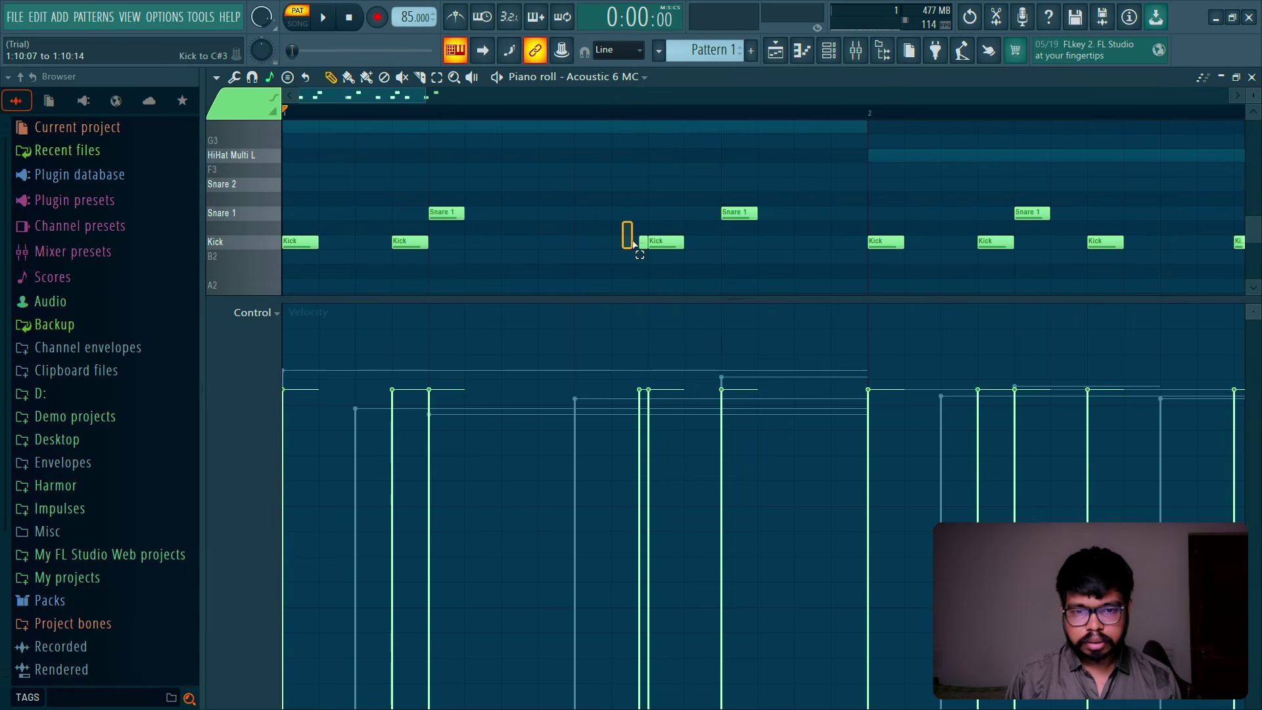
pyautogui.moveTo(684, 210); pyautogui.dragTo(636, 282)
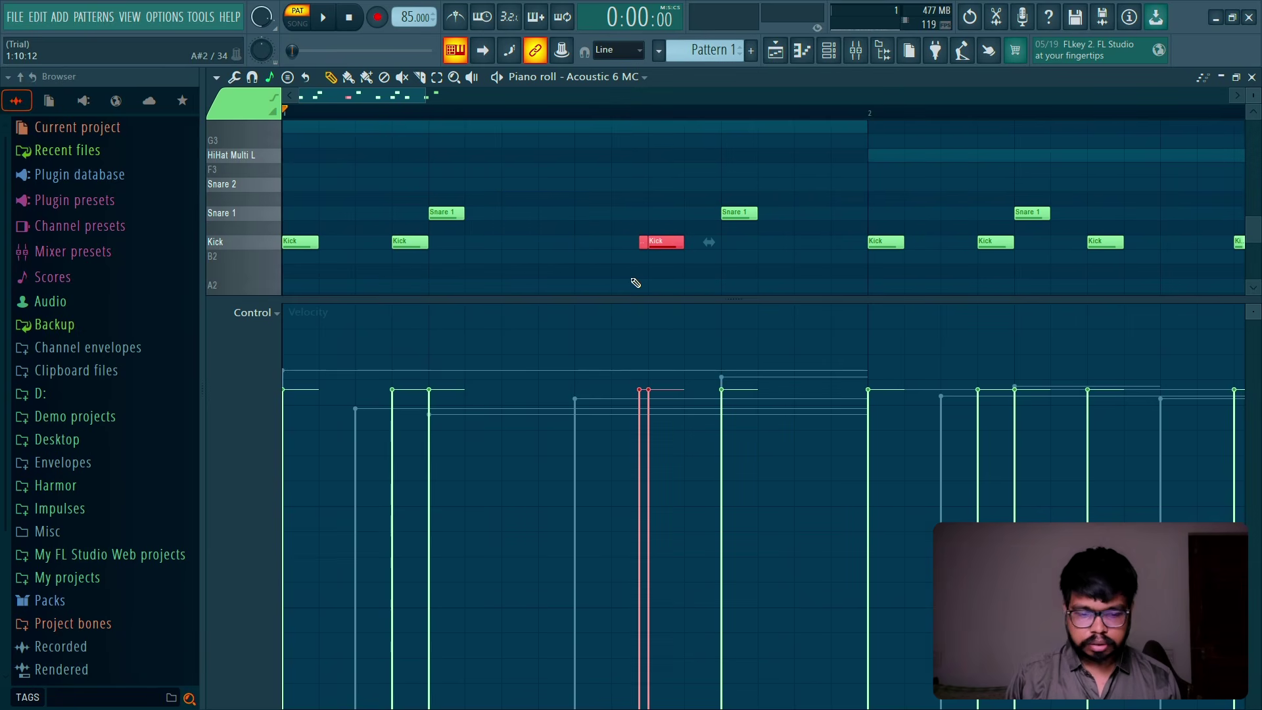
pyautogui.hotkey('alt', 'u')
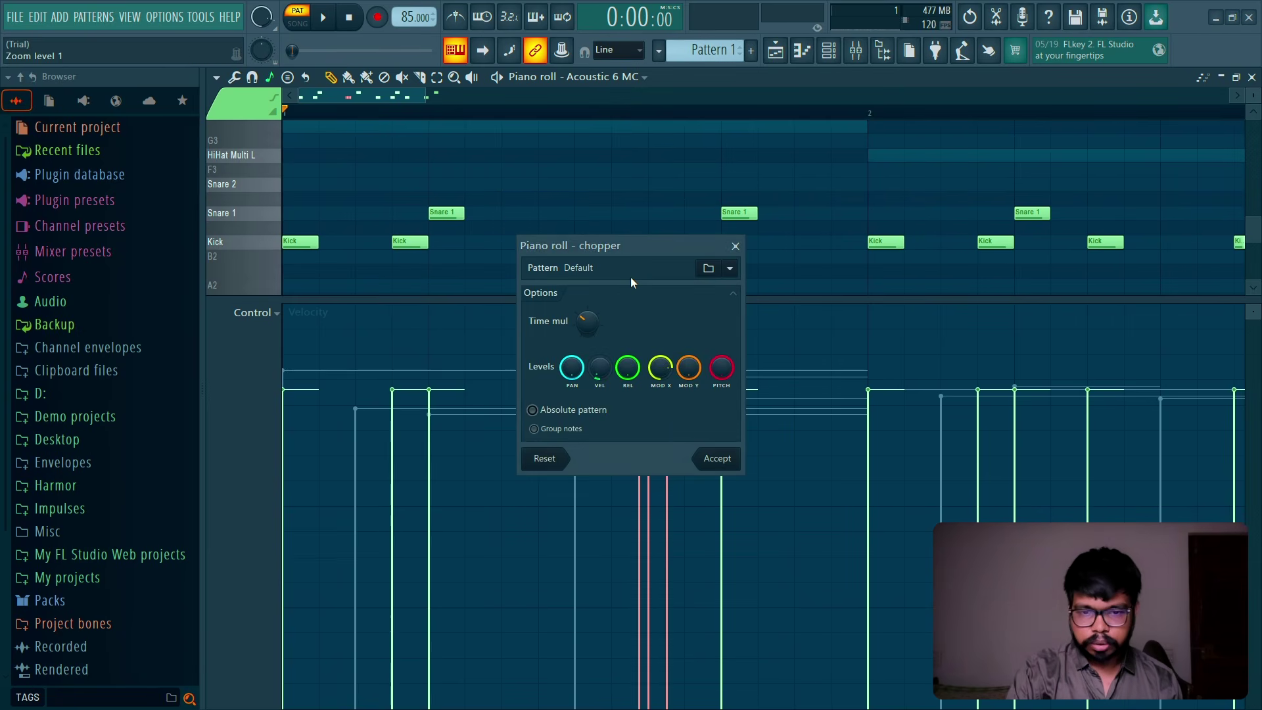
pyautogui.click(730, 244)
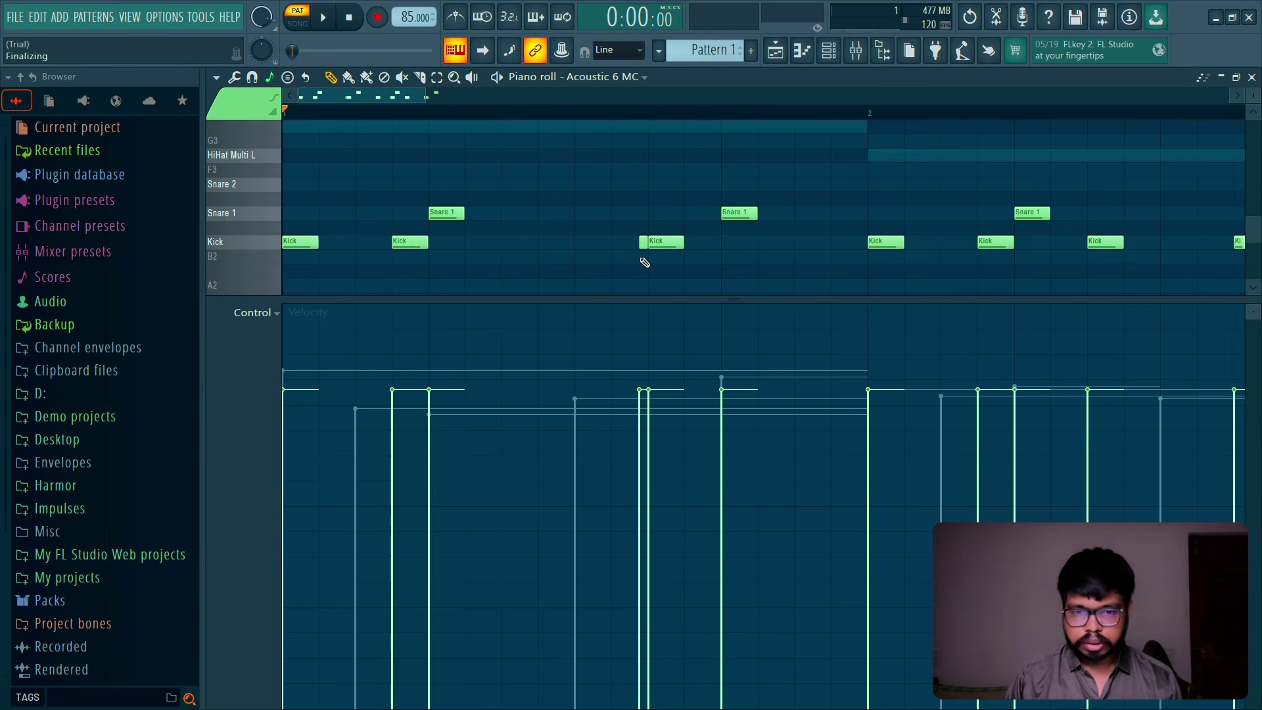
# Step: Strongly lower the velocity of the flam note before bar 1's step 11 Kick, collapse the velocity lane, and play the pattern
pyautogui.press('space')
pyautogui.press('space')
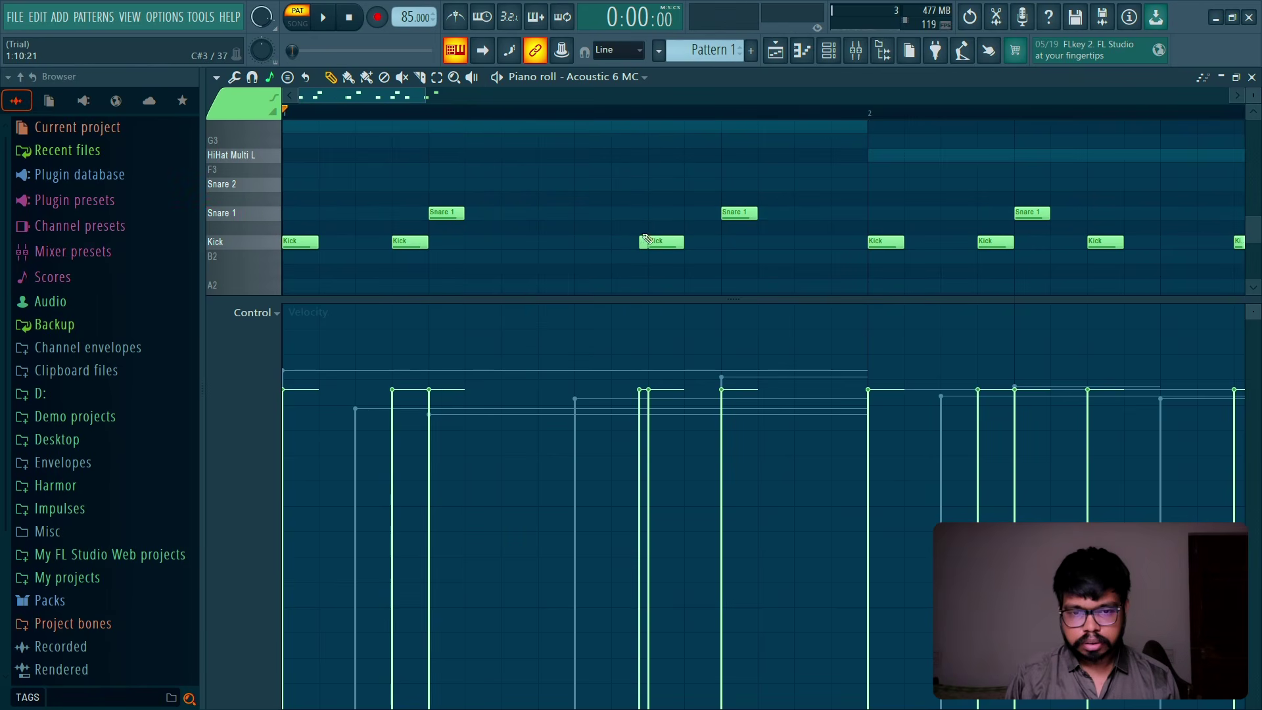
pyautogui.press('space')
pyautogui.moveTo(637, 394); pyautogui.dragTo(642, 647)
pyautogui.press('space')
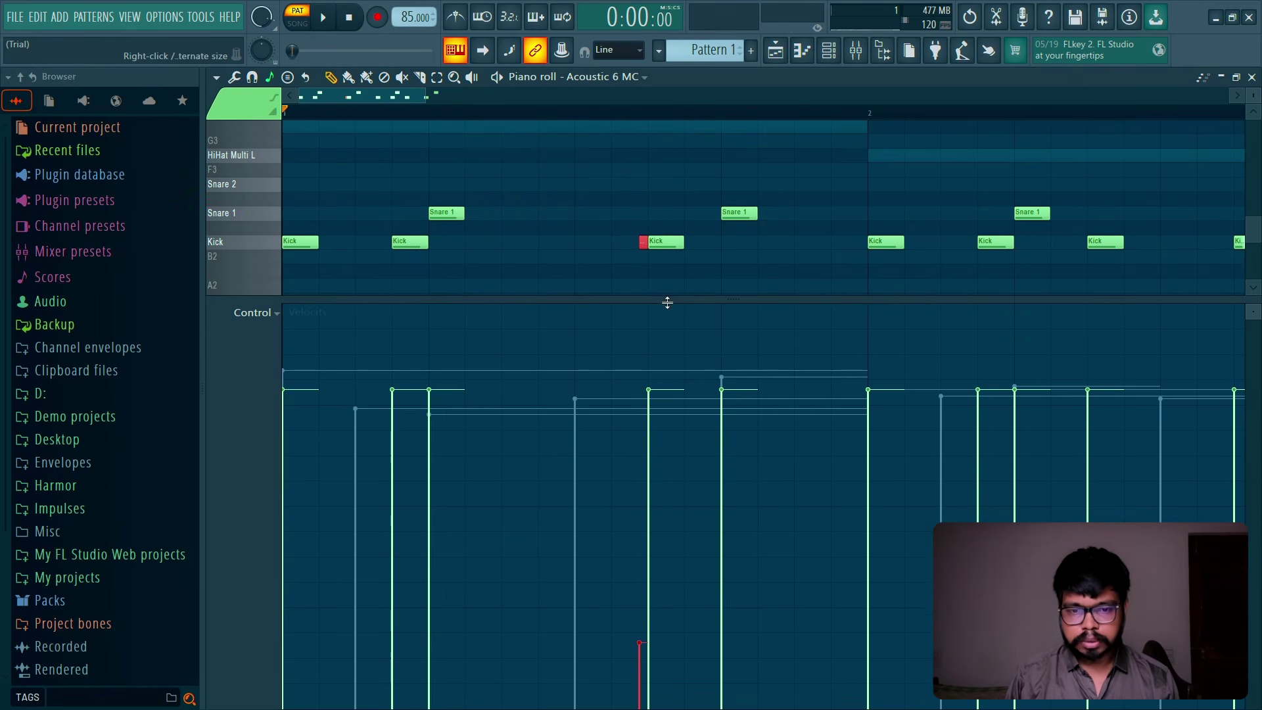
pyautogui.moveTo(667, 303); pyautogui.dragTo(667, 703)
pyautogui.press('space')
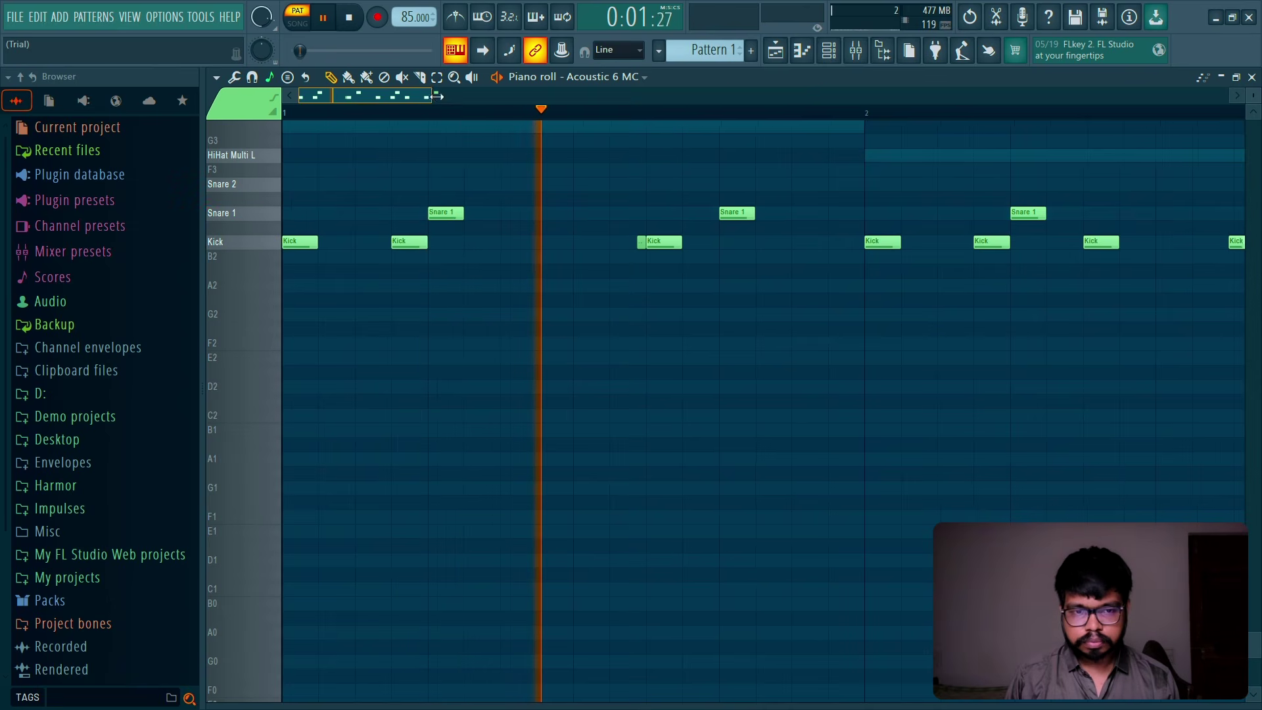
pyautogui.moveTo(436, 97); pyautogui.dragTo(572, 96)
pyautogui.scroll(4, 487, 395)
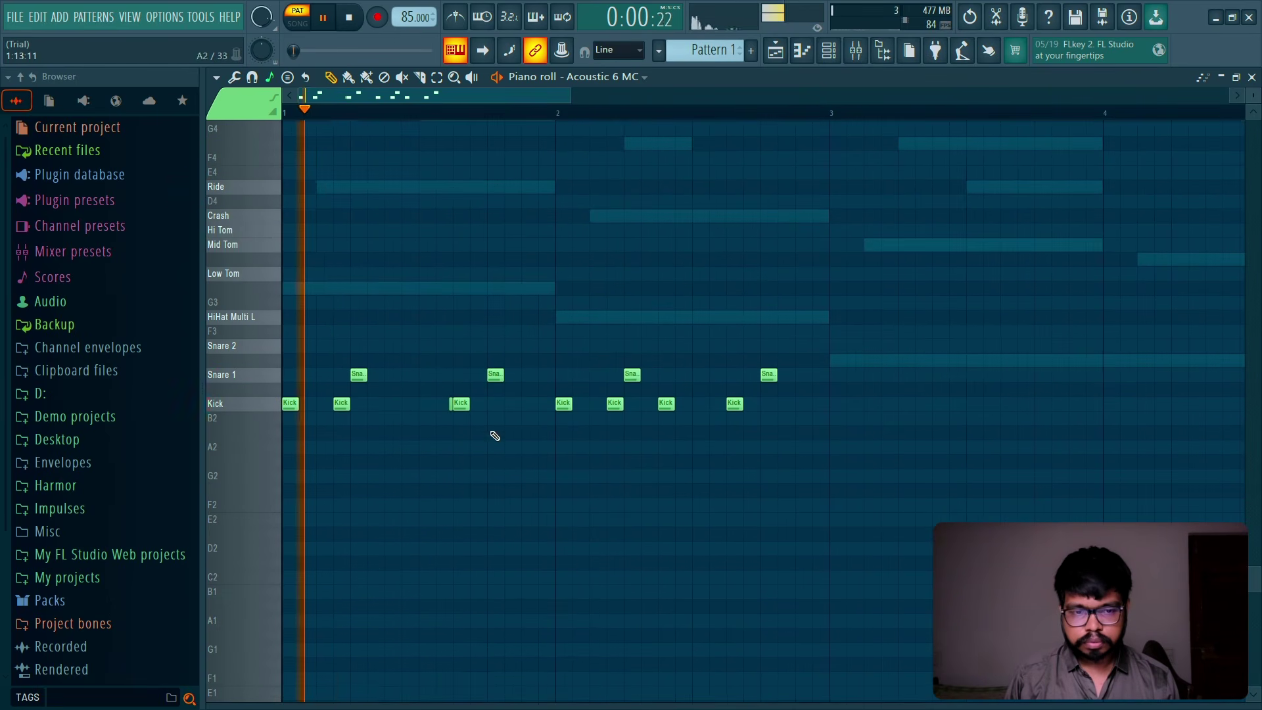
# Step: Try an extra Kick on step 8 of bar 1 and a copy of the flammed Kick on step 7 of bar 2 during playback
pyautogui.click(411, 403)
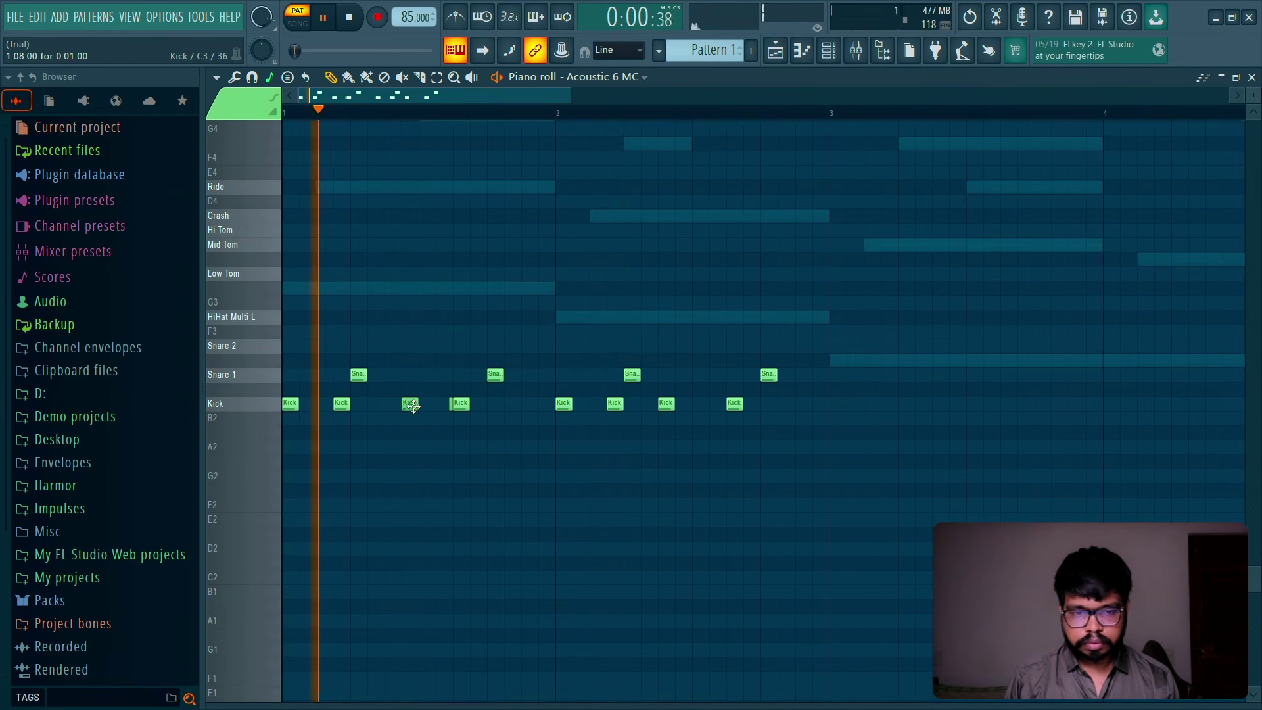
pyautogui.rightClick(411, 405)
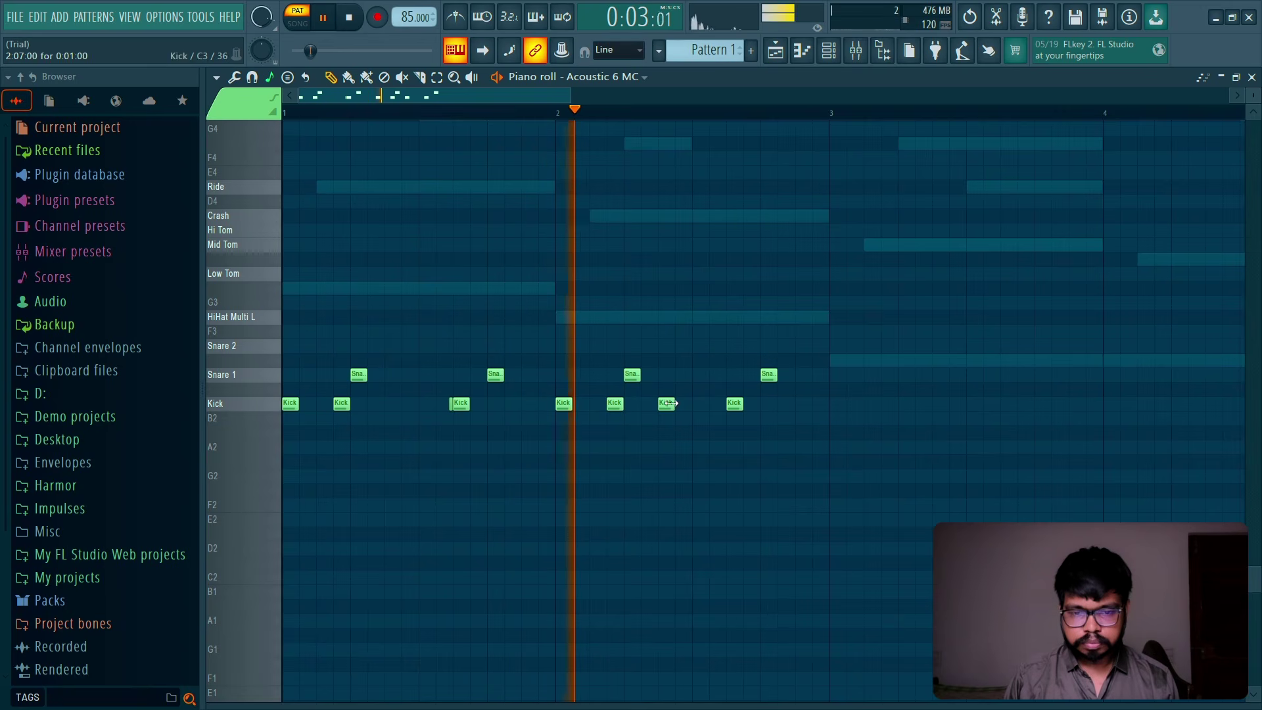
pyautogui.press('space')
pyautogui.rightClick(667, 402)
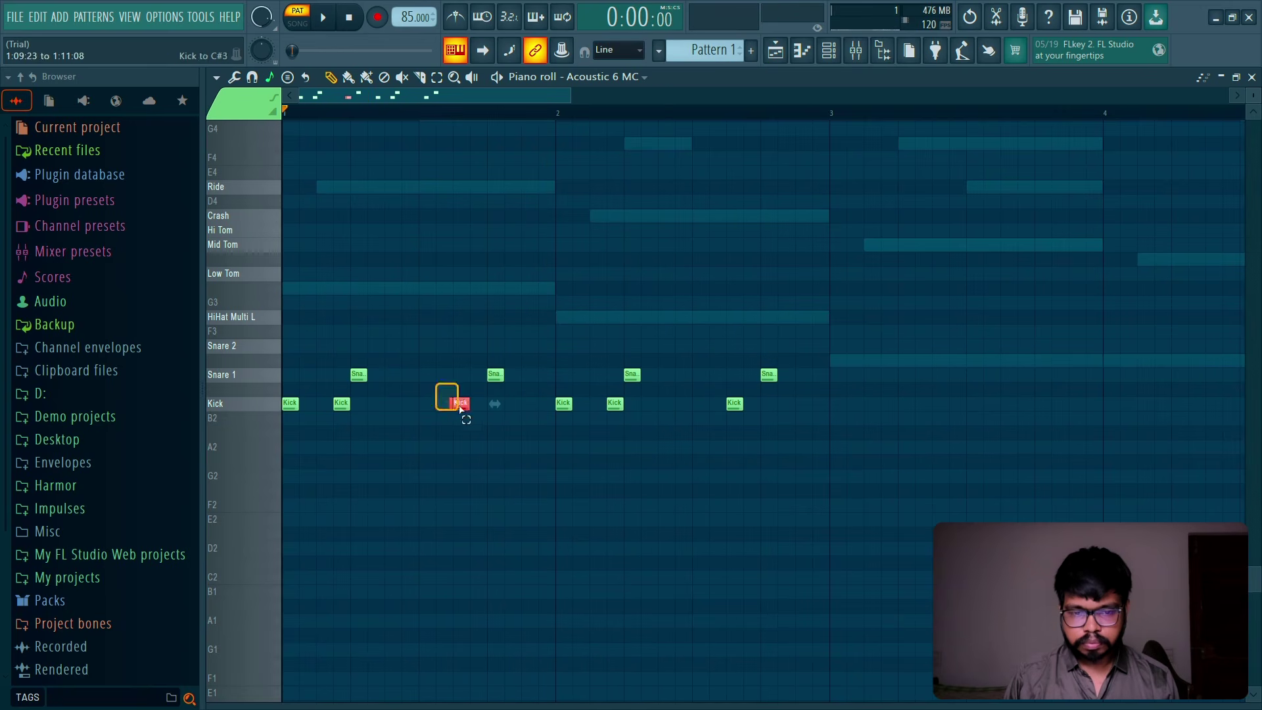
pyautogui.press('space')
pyautogui.moveTo(512, 402); pyautogui.dragTo(664, 403)
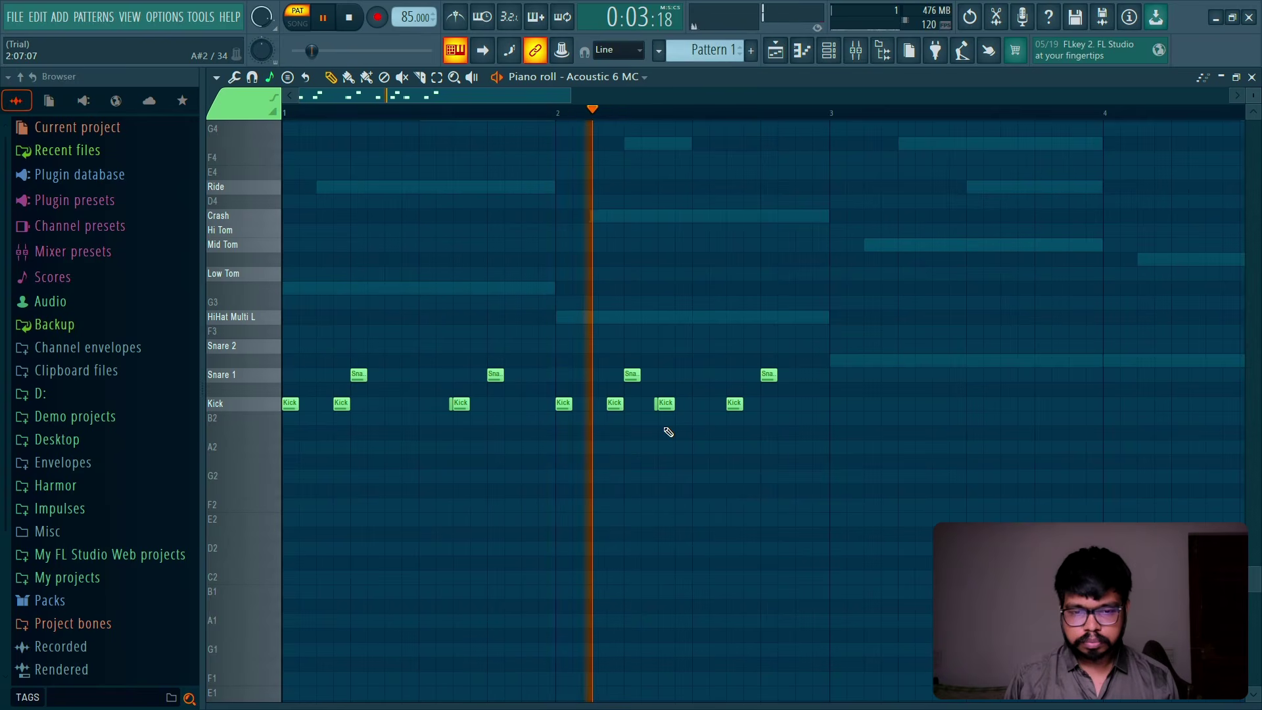
pyautogui.press('space')
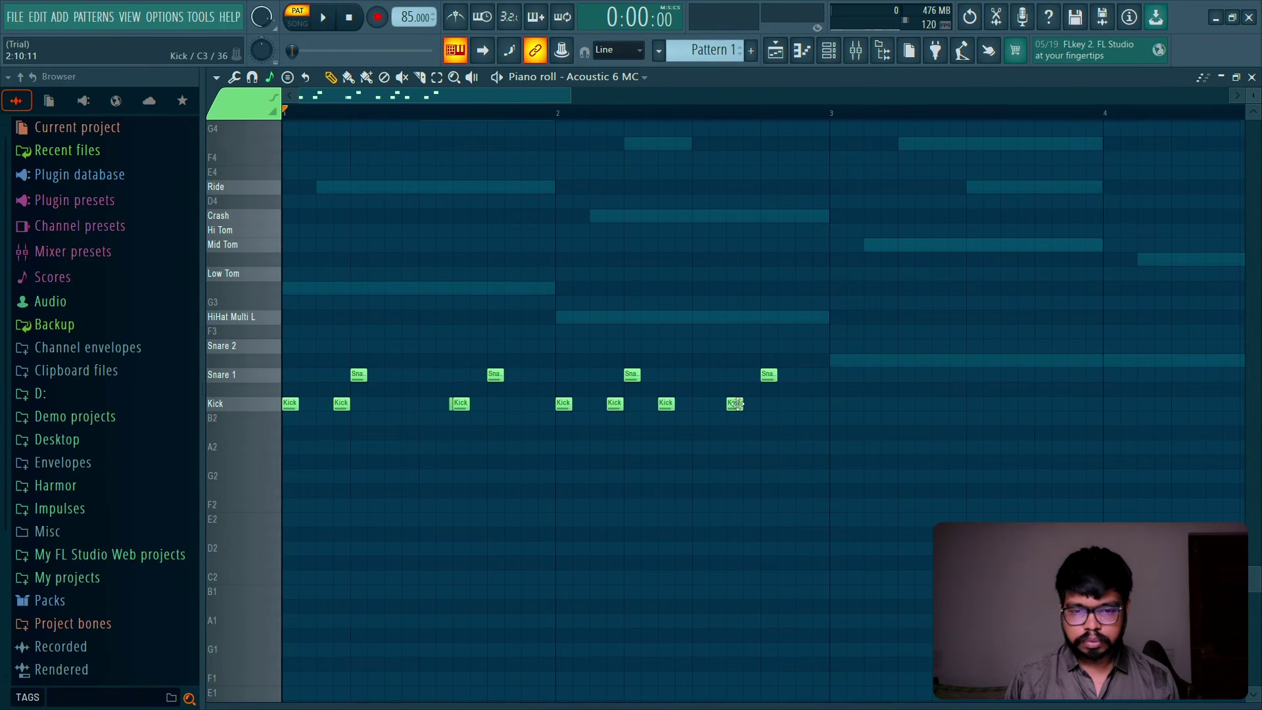
# Step: Delete all Snare 1 notes and repeat the two-bar Kick pattern across bars 1 to 8
pyautogui.rightClick(768, 375)
pyautogui.rightClick(631, 375)
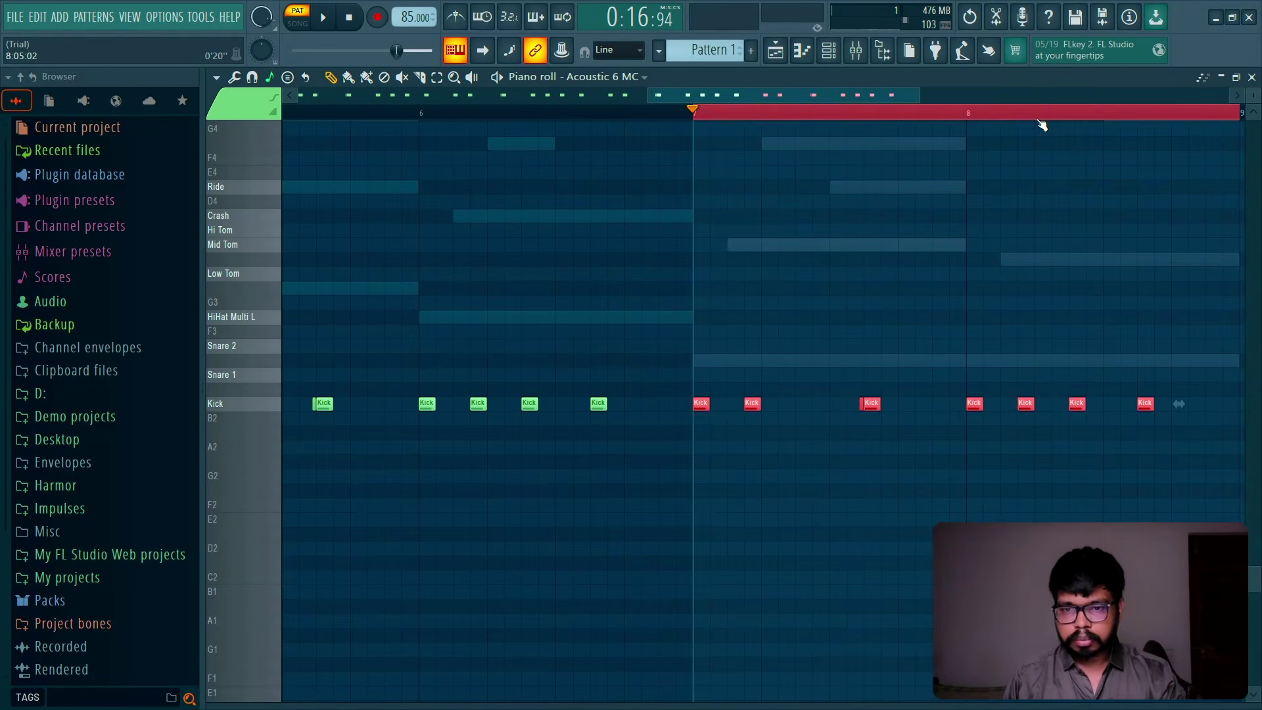
pyautogui.scroll(-3, 807, 92)
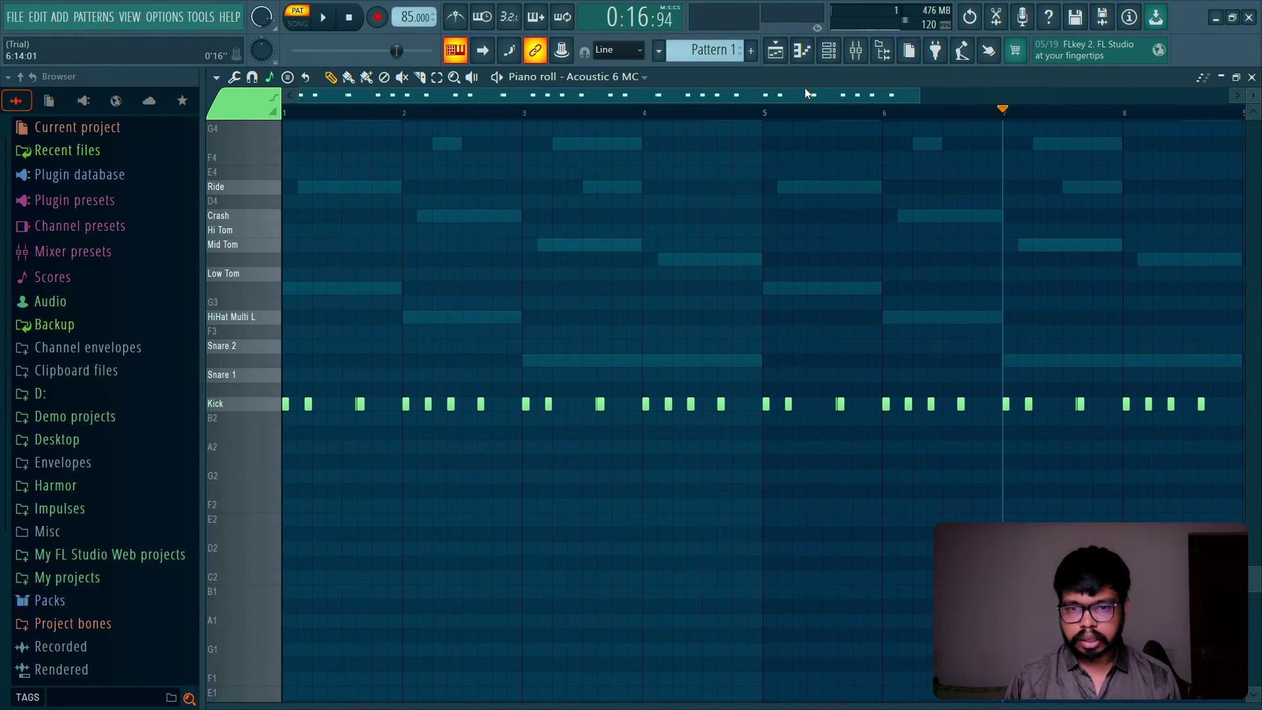
# Step: Render the eight-bar Kick pattern from the Master mixer track to an audio clip, then close the piano roll and the mixer
pyautogui.click(856, 53)
pyautogui.press('space')
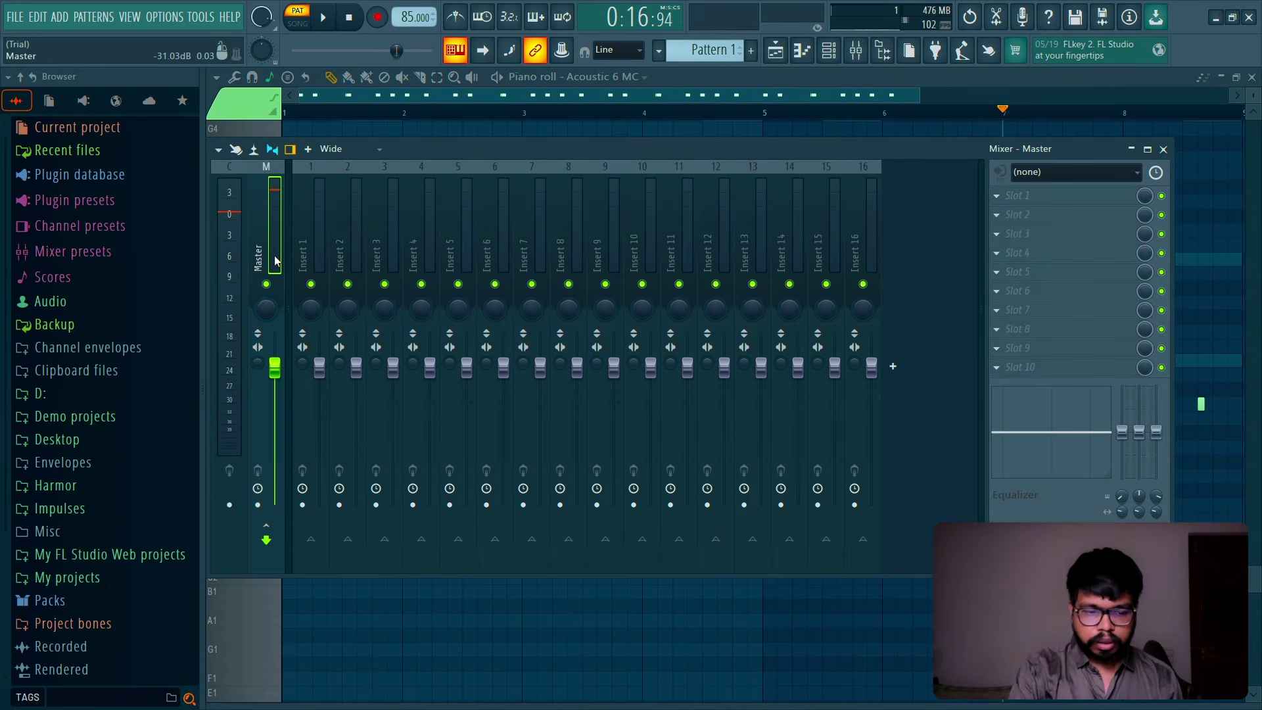
pyautogui.hotkey('alt', 'r')
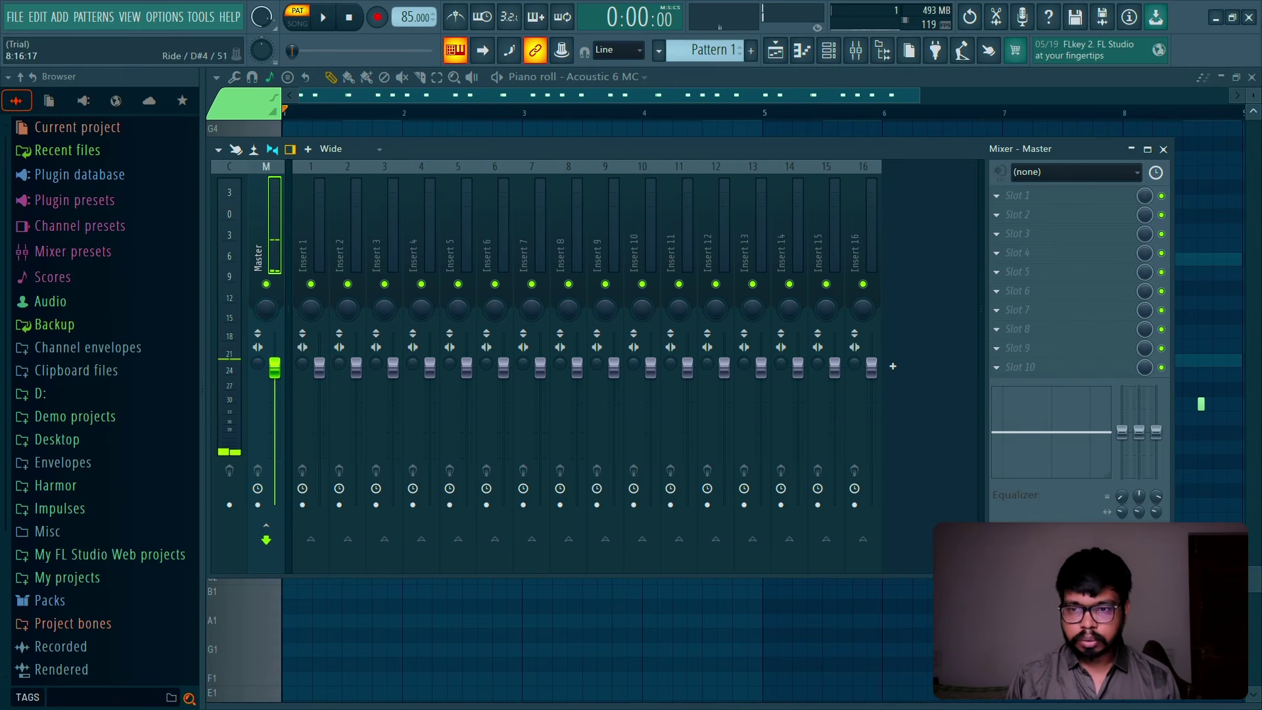
pyautogui.click(1252, 76)
pyautogui.click(1163, 149)
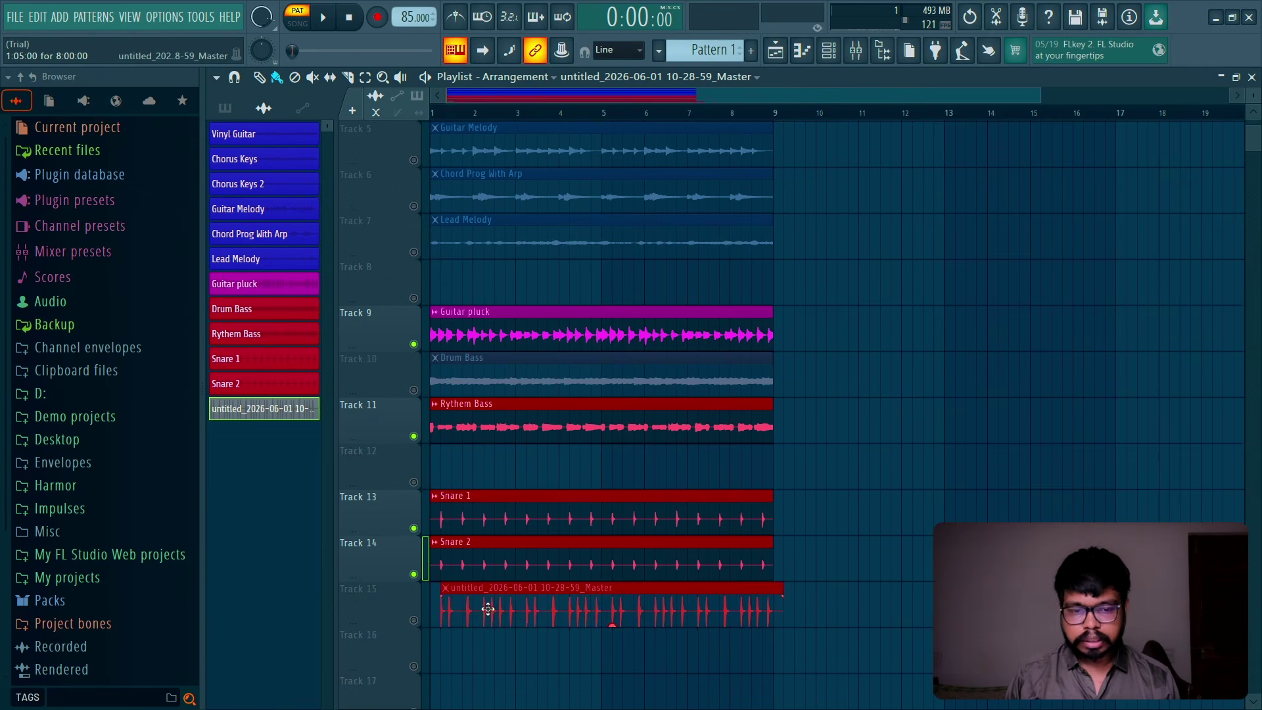
# Step: Rename the rendered audio clip on playlist Track 15 to Kick, colour it red, and unmute its track
pyautogui.rightClick(435, 596)
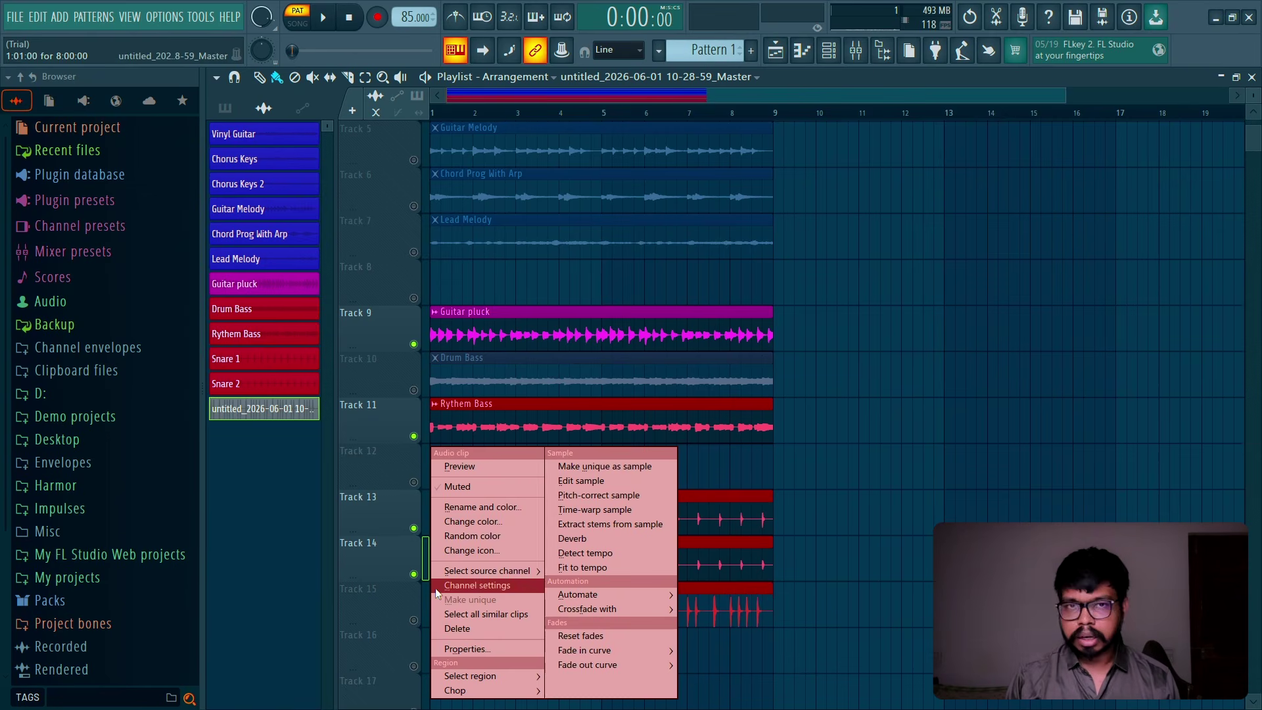
pyautogui.click(487, 521)
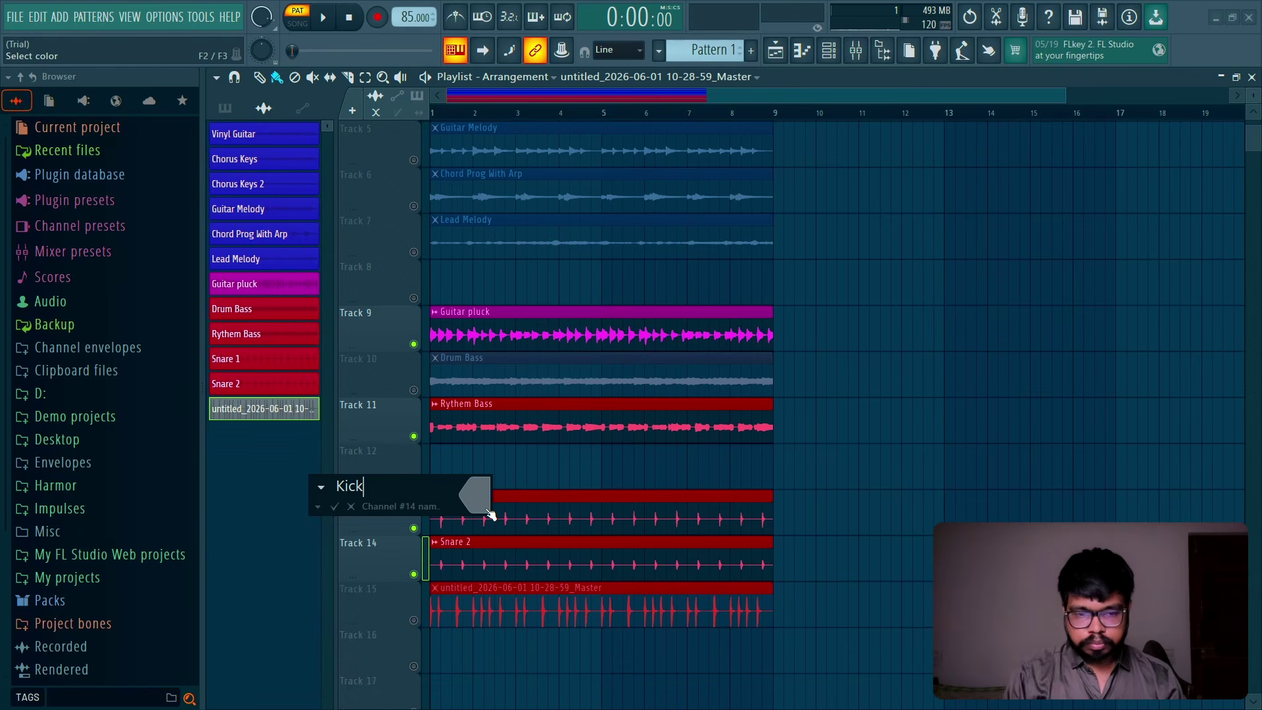
pyautogui.write('Kick')
pyautogui.click(489, 512)
pyautogui.click(529, 440)
pyautogui.press('Return')
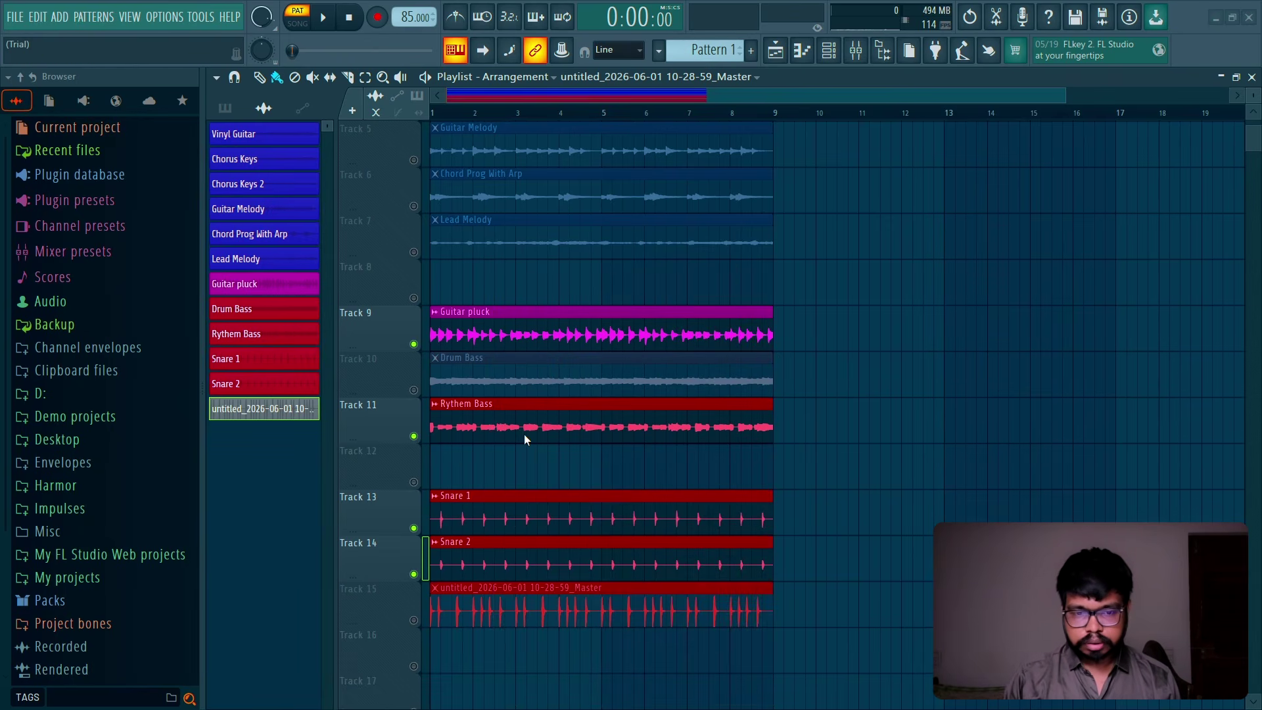
pyautogui.click(413, 619)
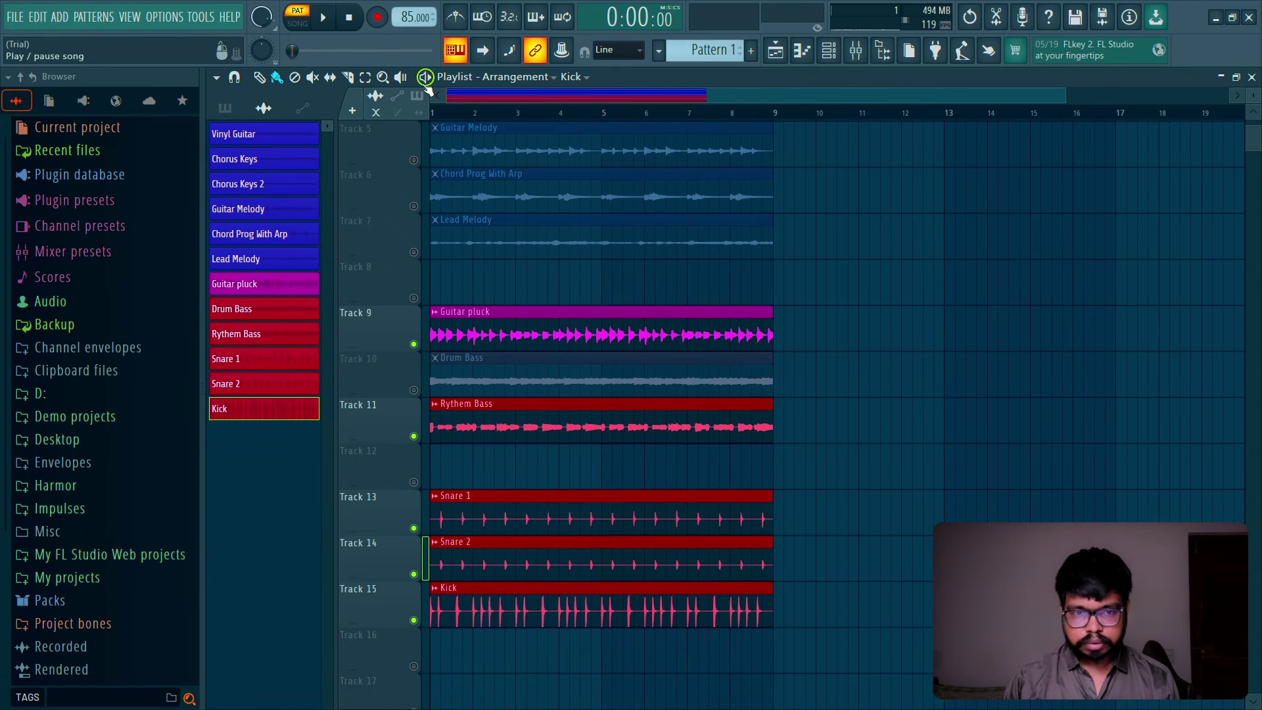
# Step: Switch playback to song mode, check the channel rack, and start playing the arrangement
pyautogui.press('space')
pyautogui.press('space')
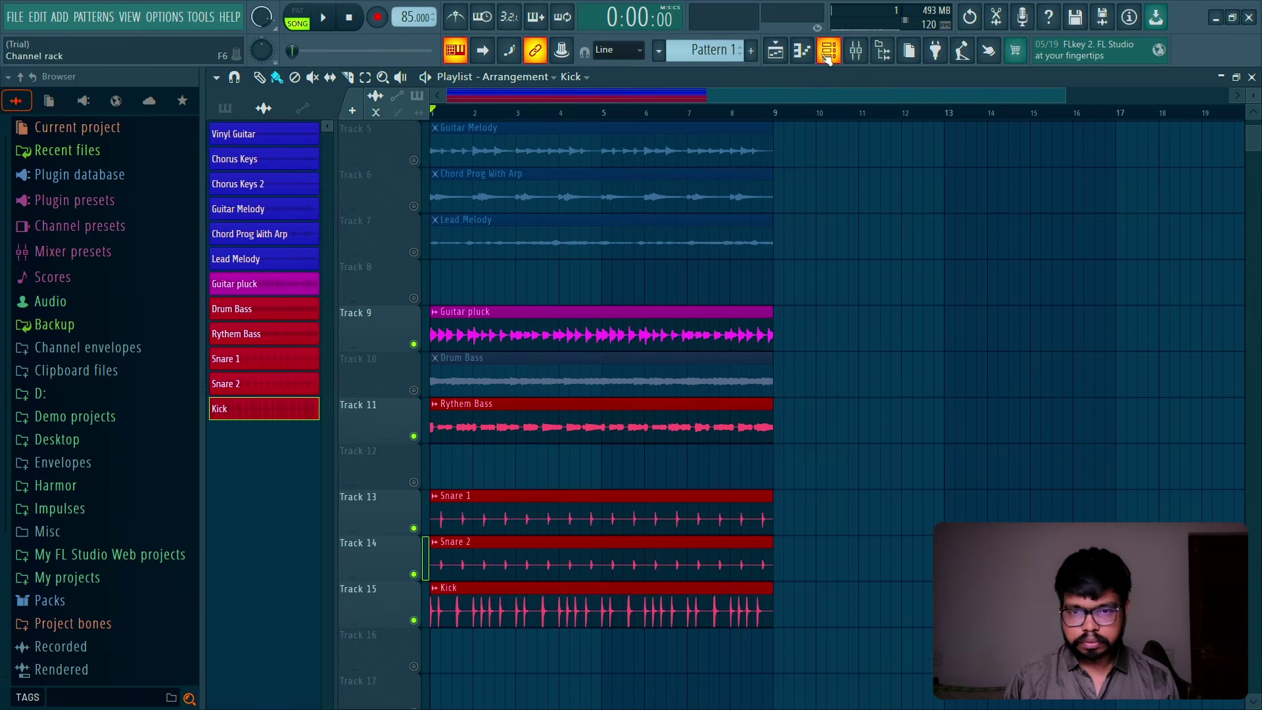
pyautogui.press('F6')
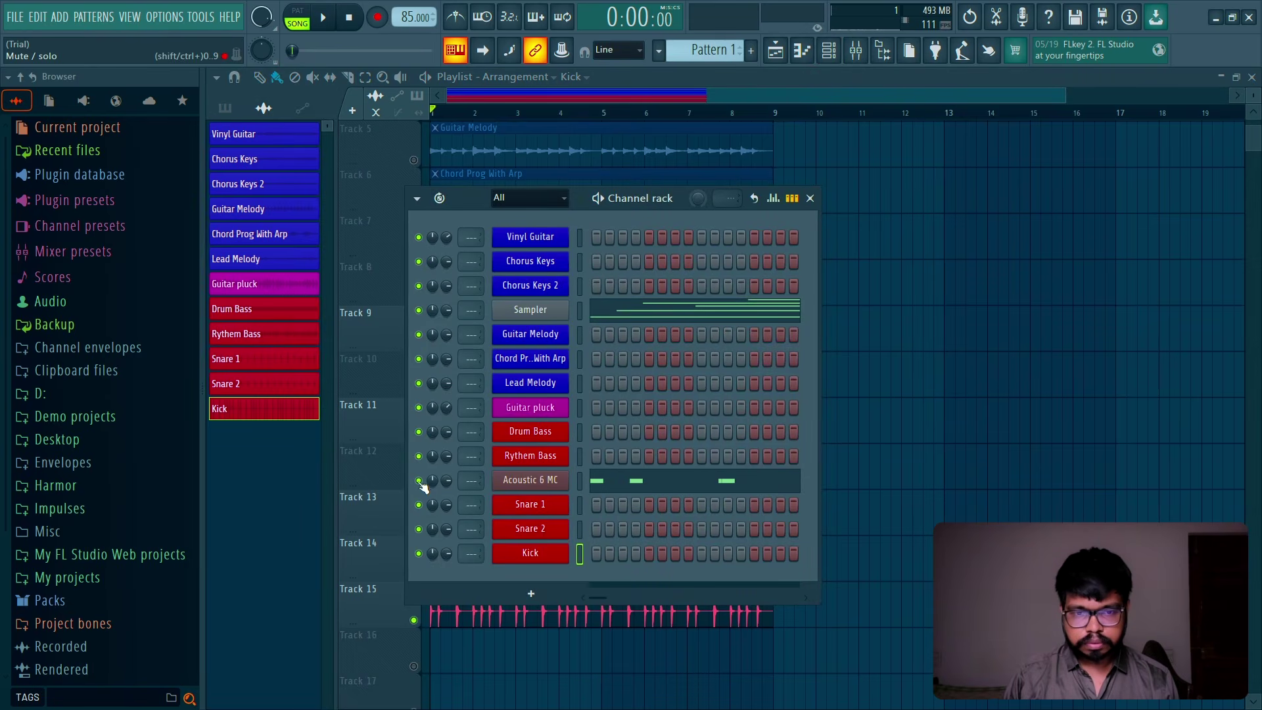
pyautogui.press('space')
pyautogui.press('F6')
# Step: Mute the Guitar pluck track and audition the snares and Kick together with Rythem Bass
pyautogui.click(414, 430)
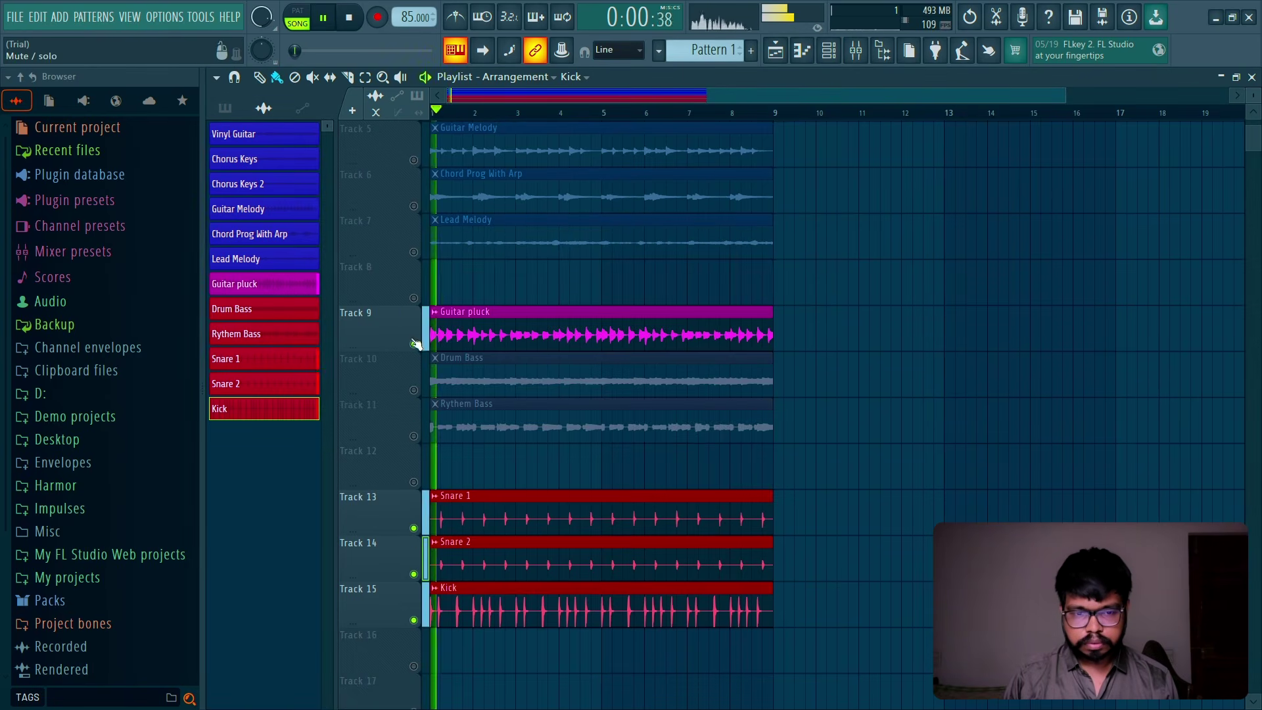
pyautogui.click(413, 344)
pyautogui.click(414, 435)
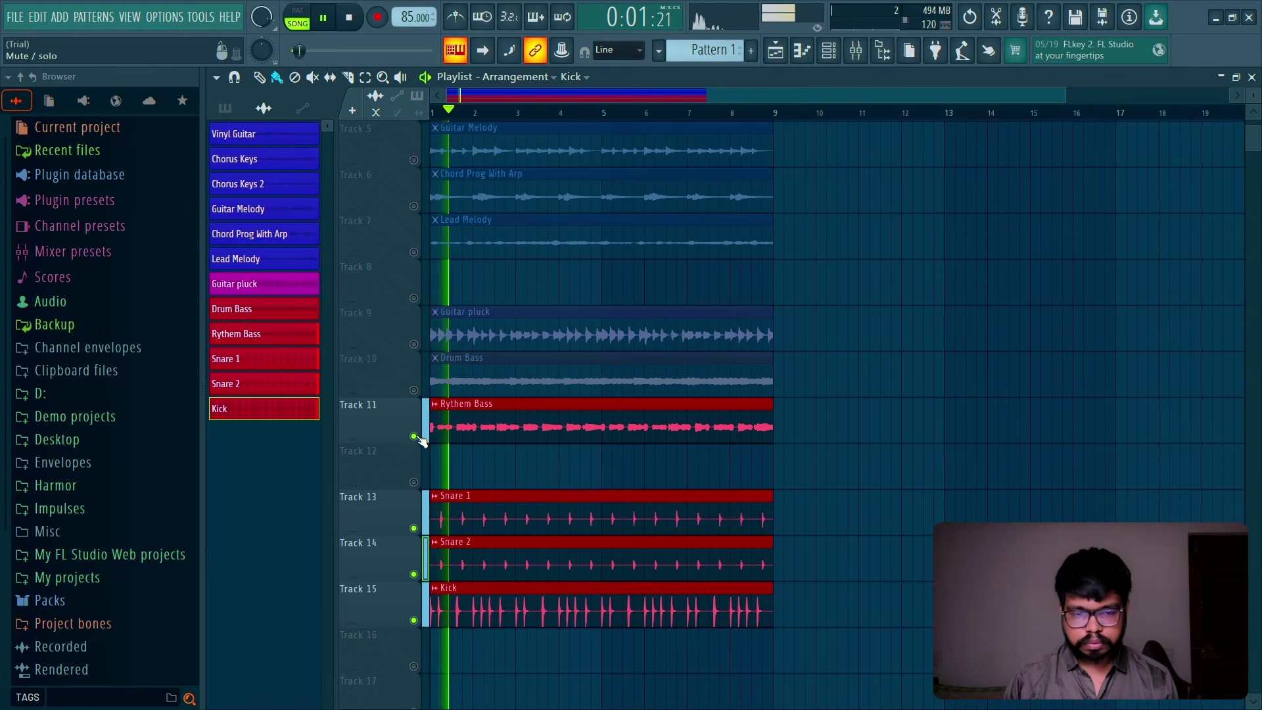
pyautogui.scroll(-3, 710, 394)
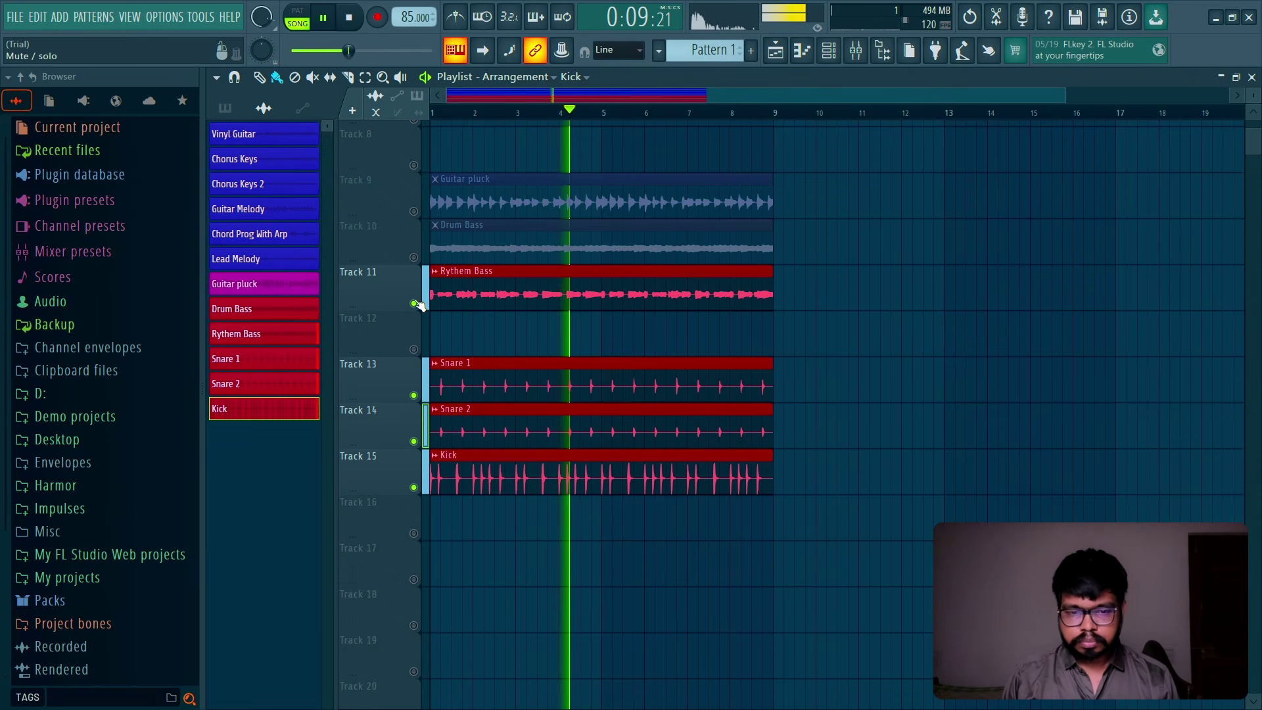
pyautogui.press('space')
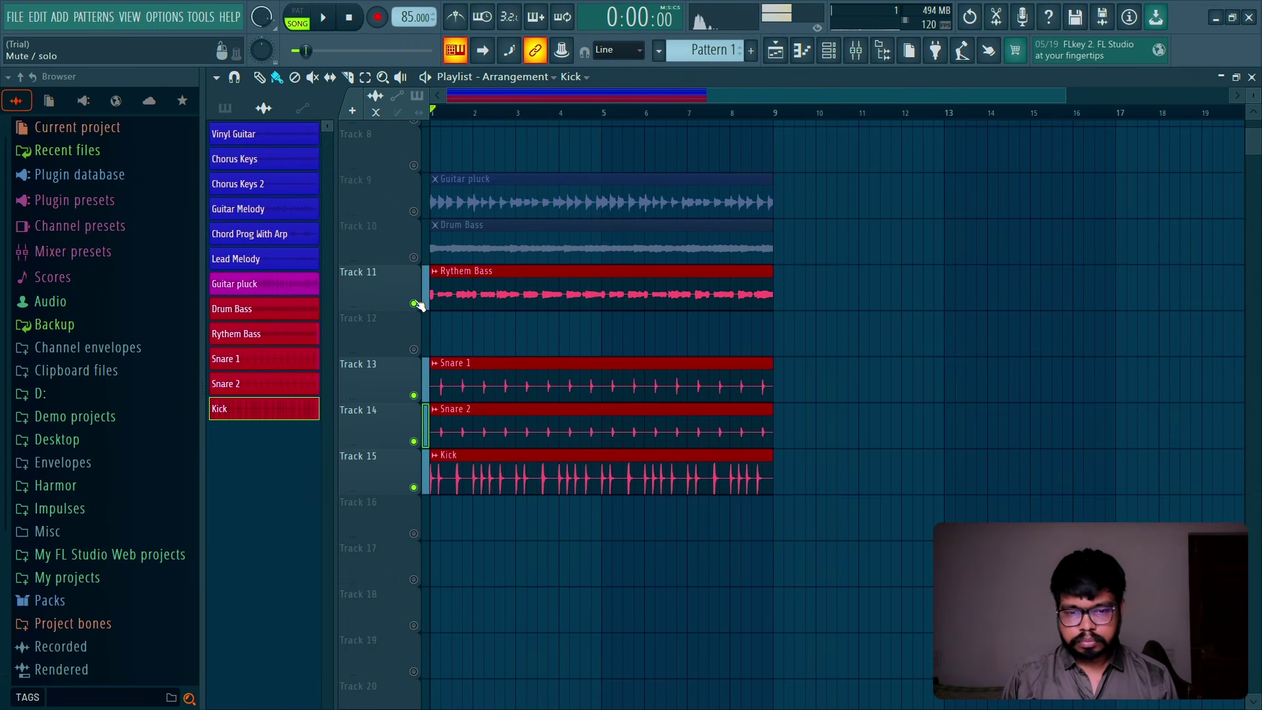
# Step: Mute the Rythem Bass track and play only the Snare 1, Snare 2 and Kick clips
pyautogui.click(415, 303)
pyautogui.moveTo(800, 380); pyautogui.dragTo(549, 499)
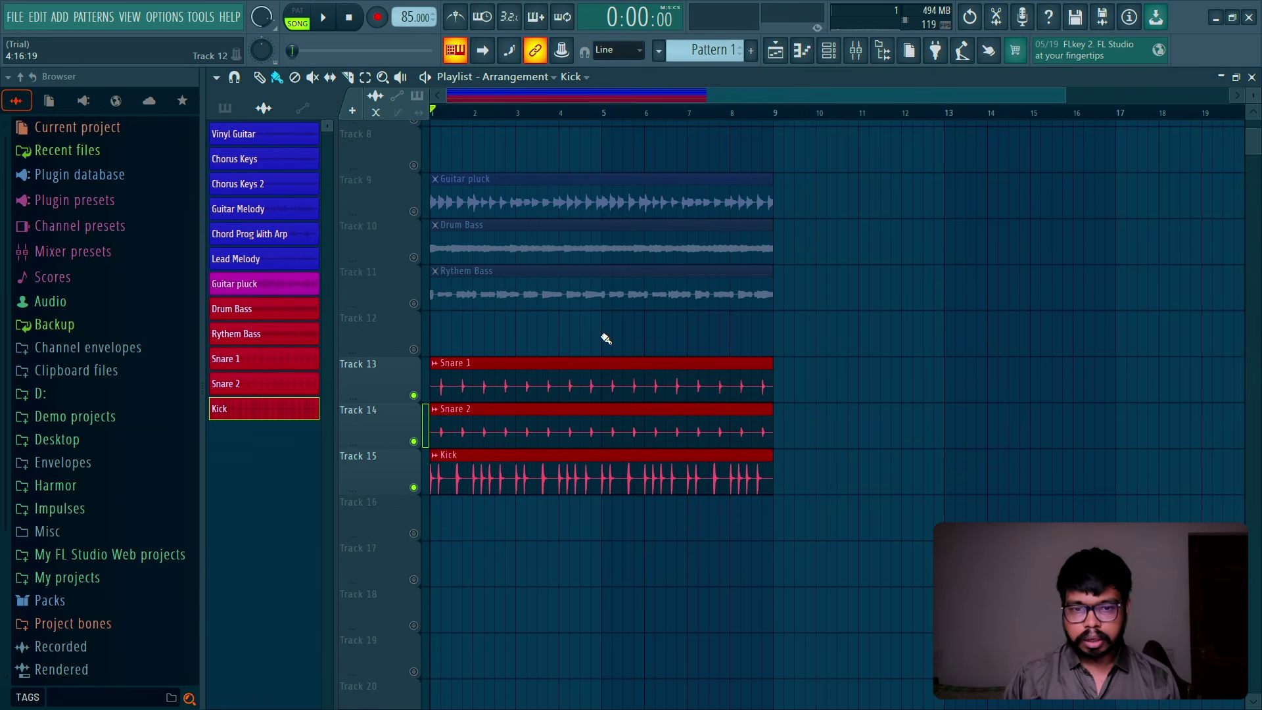
pyautogui.press('space')
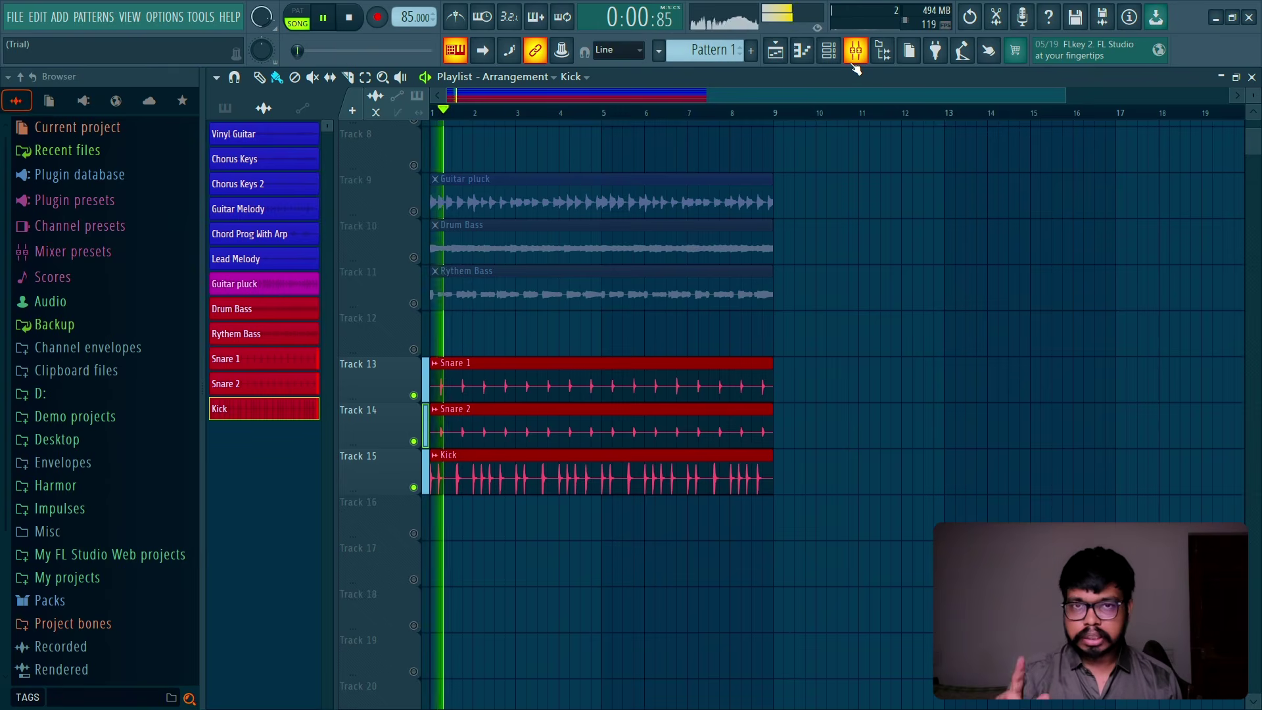
pyautogui.press('space')
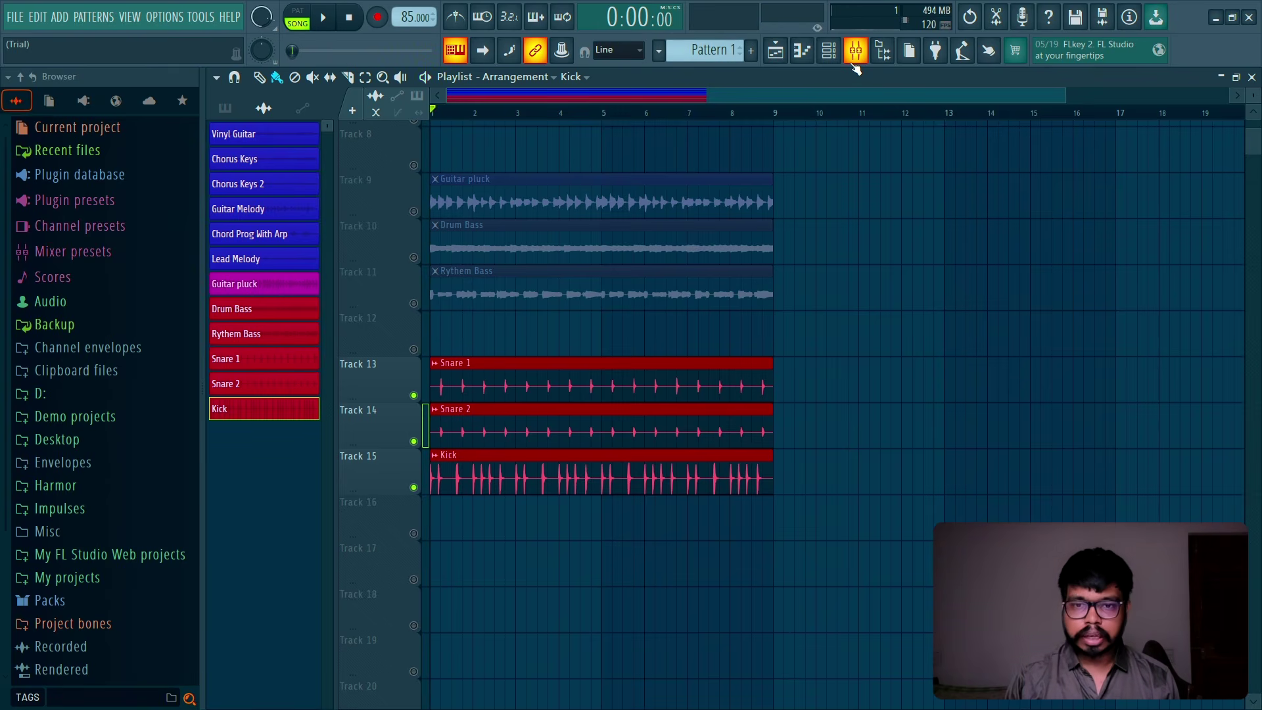
pyautogui.click(855, 66)
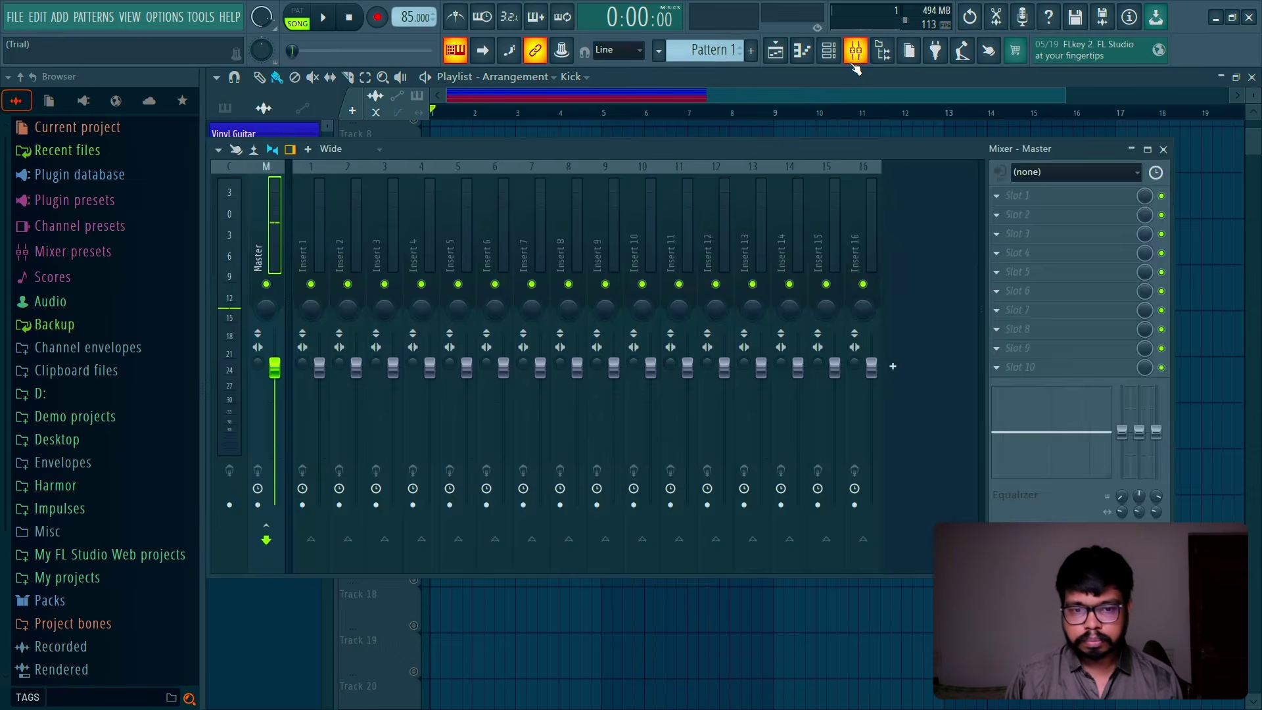
pyautogui.click(855, 58)
pyautogui.click(829, 55)
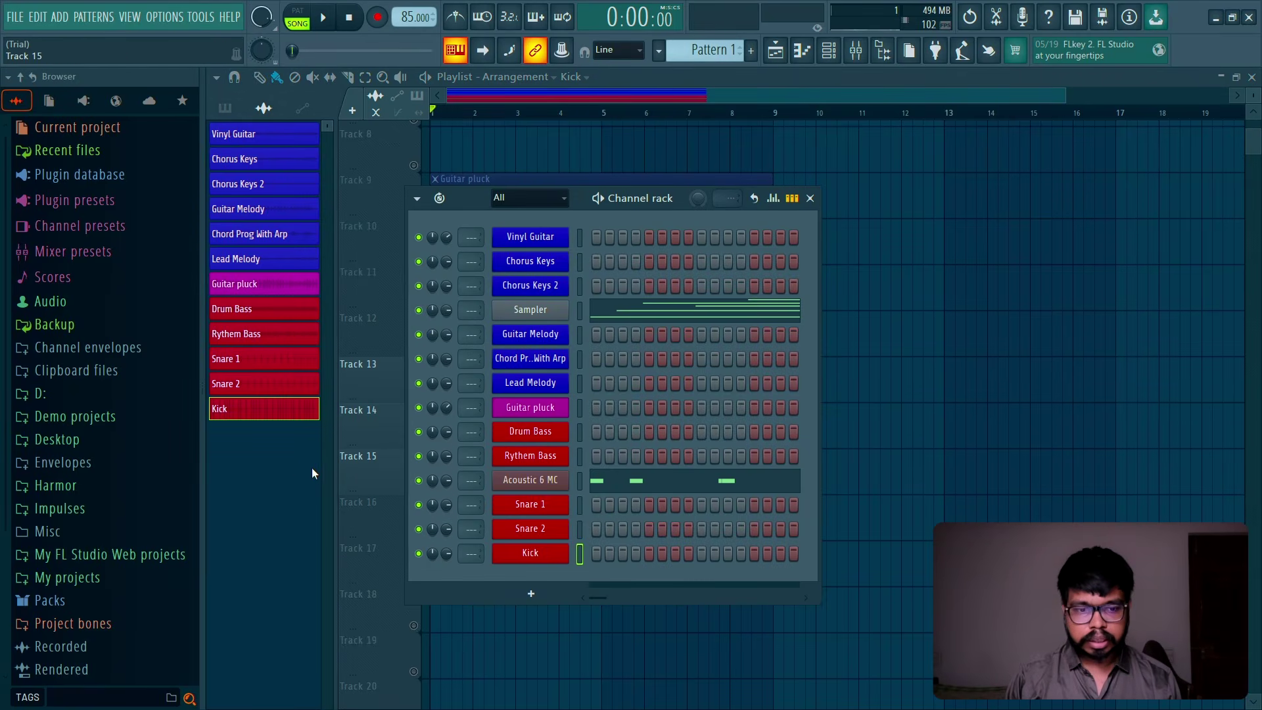
pyautogui.press('F6')
pyautogui.click(825, 58)
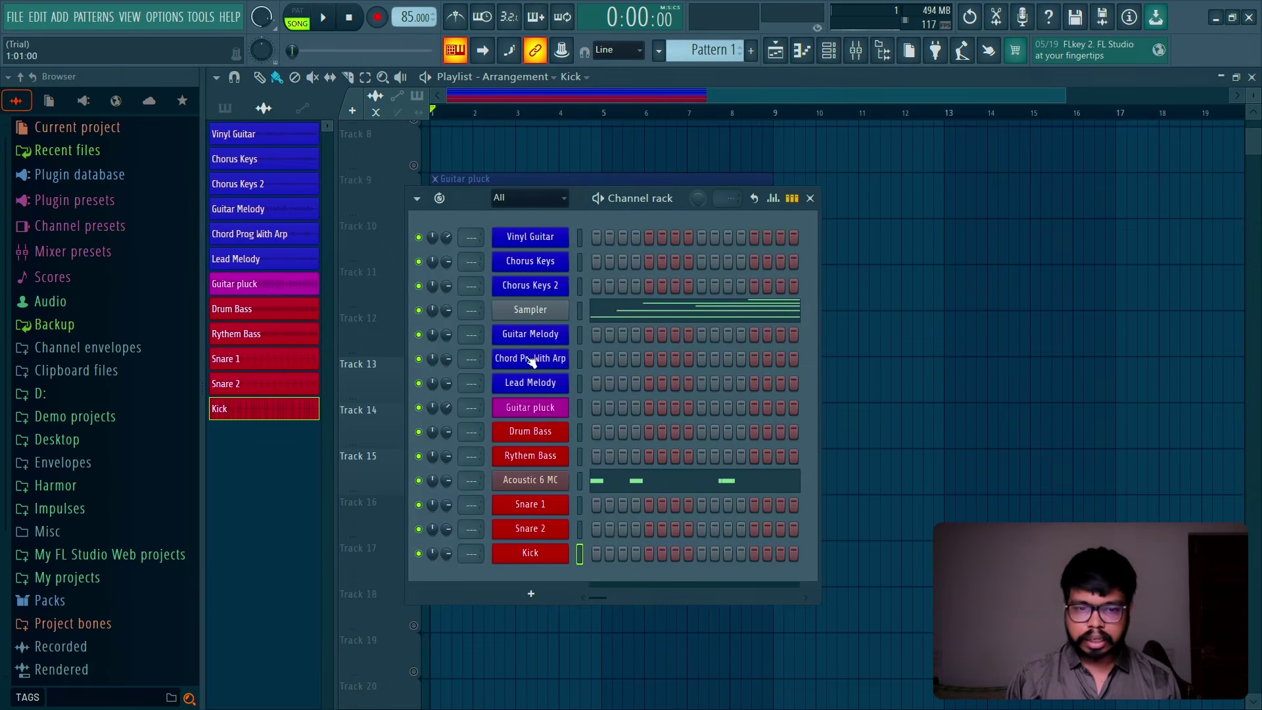
pyautogui.press('F6')
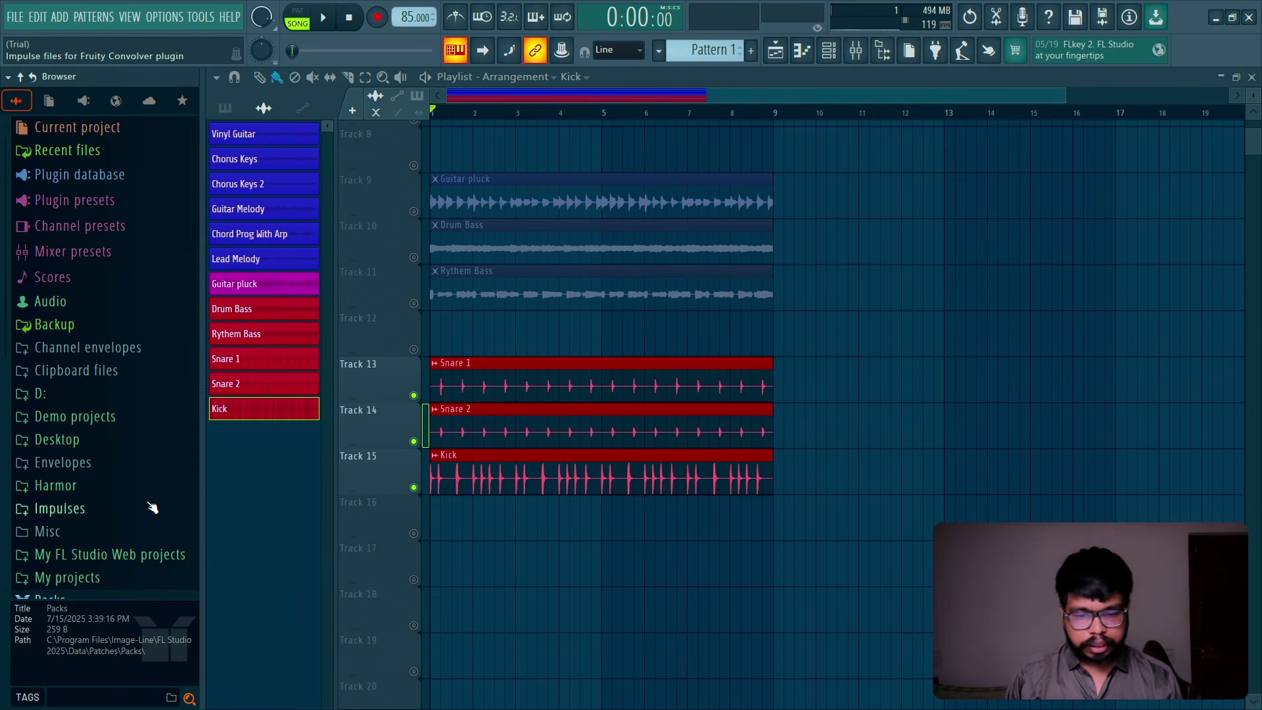
# Step: Open the HipHop sample folder inside the Legacy Drums pack in the browser
pyautogui.scroll(-4, 155, 460)
pyautogui.click(132, 379)
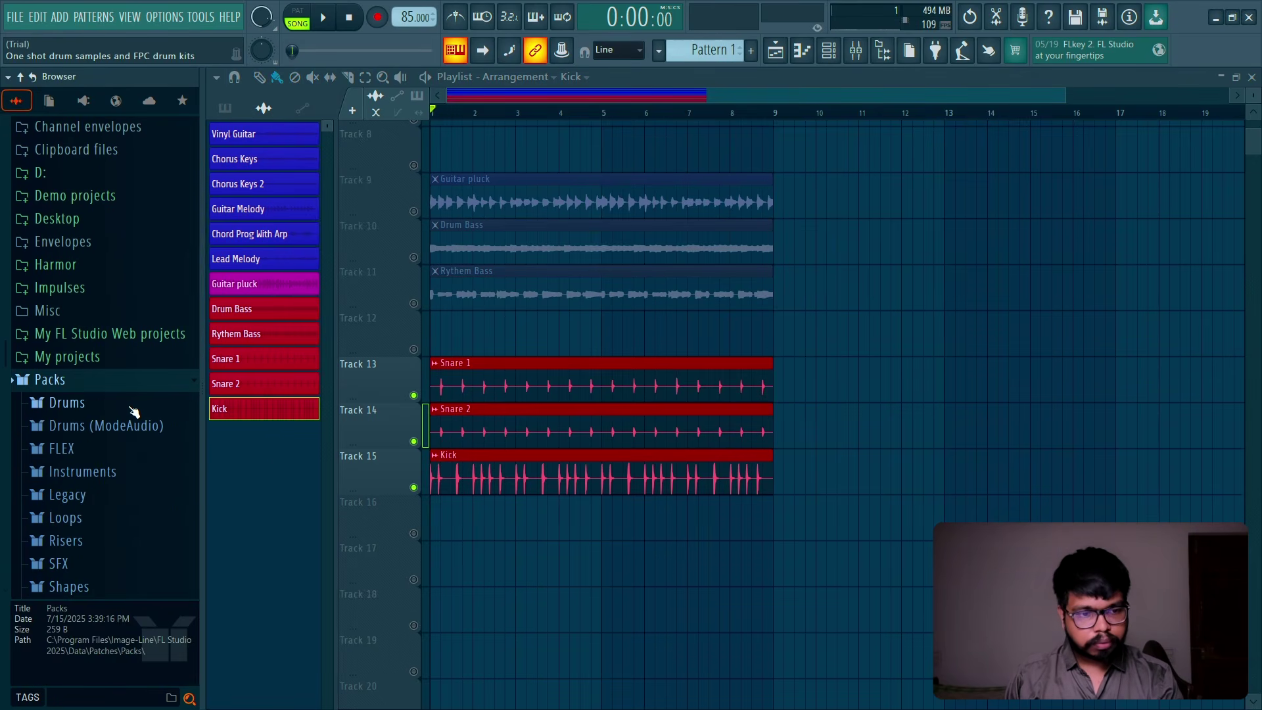
pyautogui.click(129, 499)
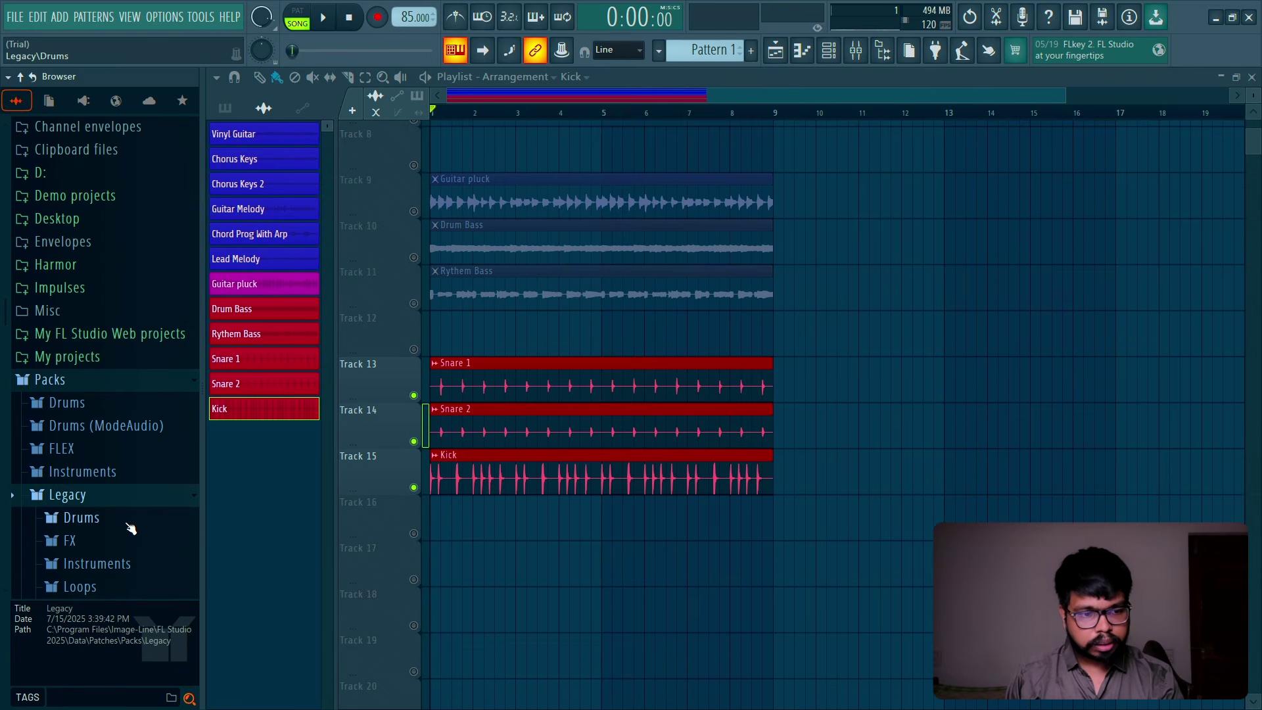
pyautogui.click(124, 518)
pyautogui.click(98, 586)
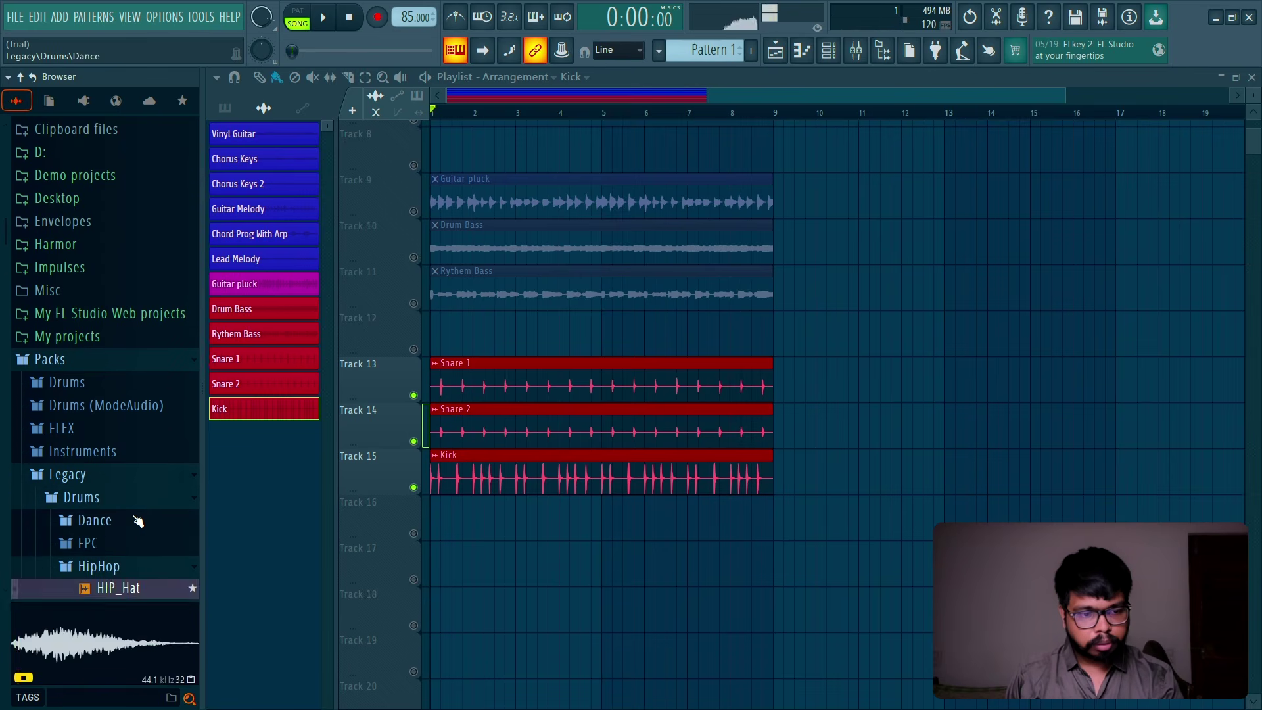
# Step: Audition the HipHop kick and hat samples one by one, finishing on HIP_Hat_7
pyautogui.scroll(-6, 132, 525)
pyautogui.click(125, 424)
pyautogui.press('Down')
pyautogui.press('Down')
pyautogui.press('Down')
pyautogui.press('Down')
pyautogui.press('Down')
pyautogui.press('Down')
pyautogui.press('Down')
pyautogui.press('Down')
pyautogui.press('Down')
pyautogui.press('Down')
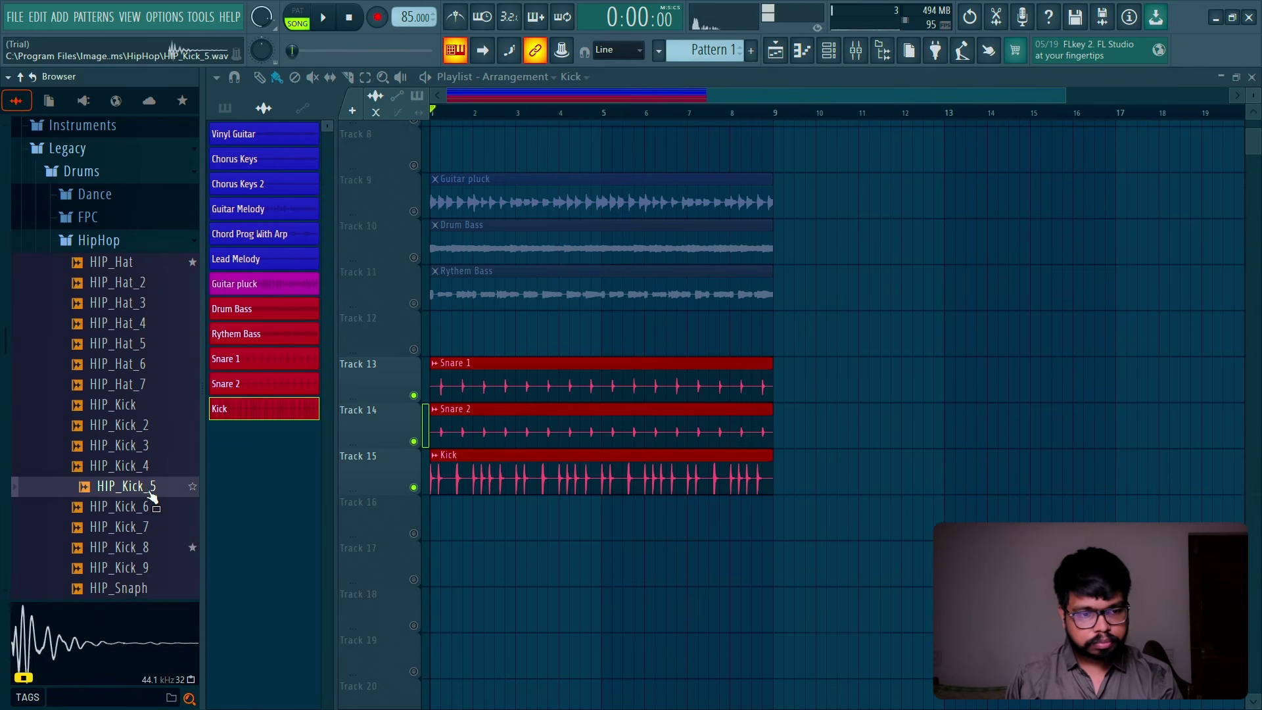
pyautogui.press('Up')
pyautogui.press('Up')
pyautogui.press('Up')
pyautogui.press('Up')
pyautogui.press('Up')
pyautogui.press('Up')
pyautogui.press('Up')
pyautogui.press('Up')
pyautogui.press('Up')
pyautogui.press('Up')
pyautogui.press('Up')
pyautogui.press('Up')
pyautogui.press('Up')
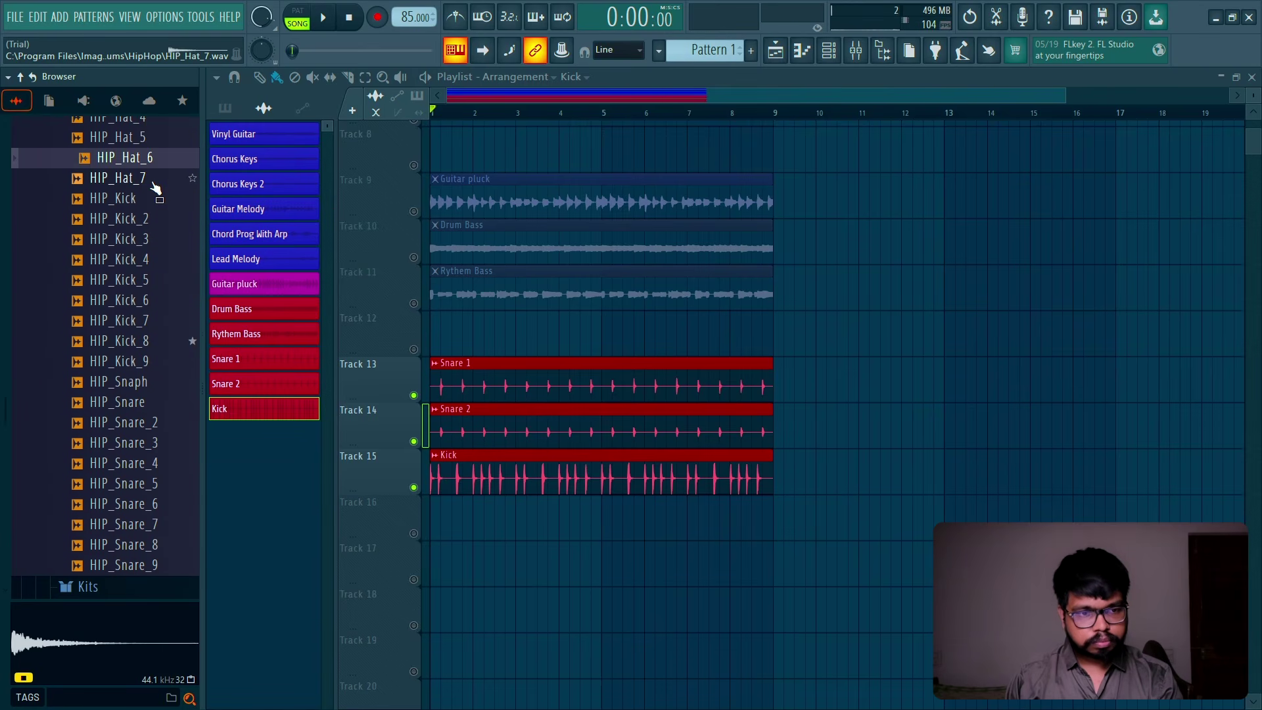
pyautogui.press('Up')
pyautogui.press('Up')
pyautogui.press('Up')
pyautogui.press('Up')
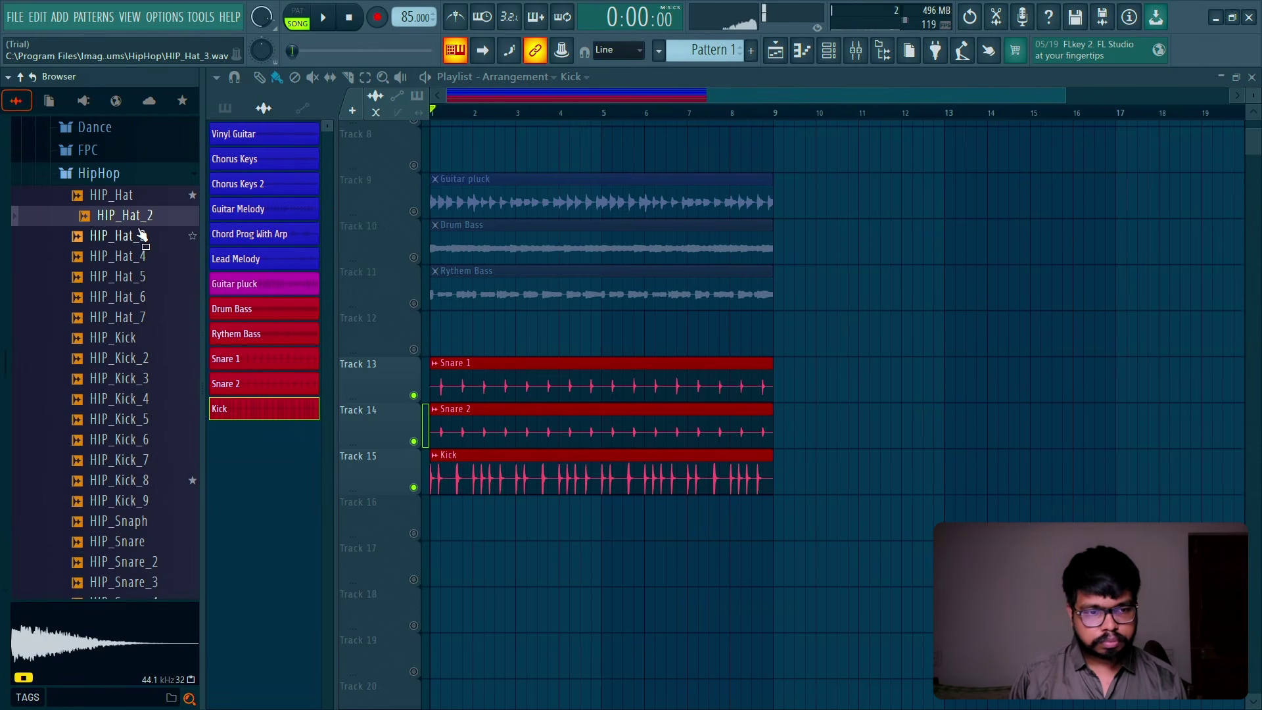
pyautogui.press('Down')
pyautogui.press('Down')
pyautogui.press('Down')
pyautogui.press('Down')
pyautogui.press('Down')
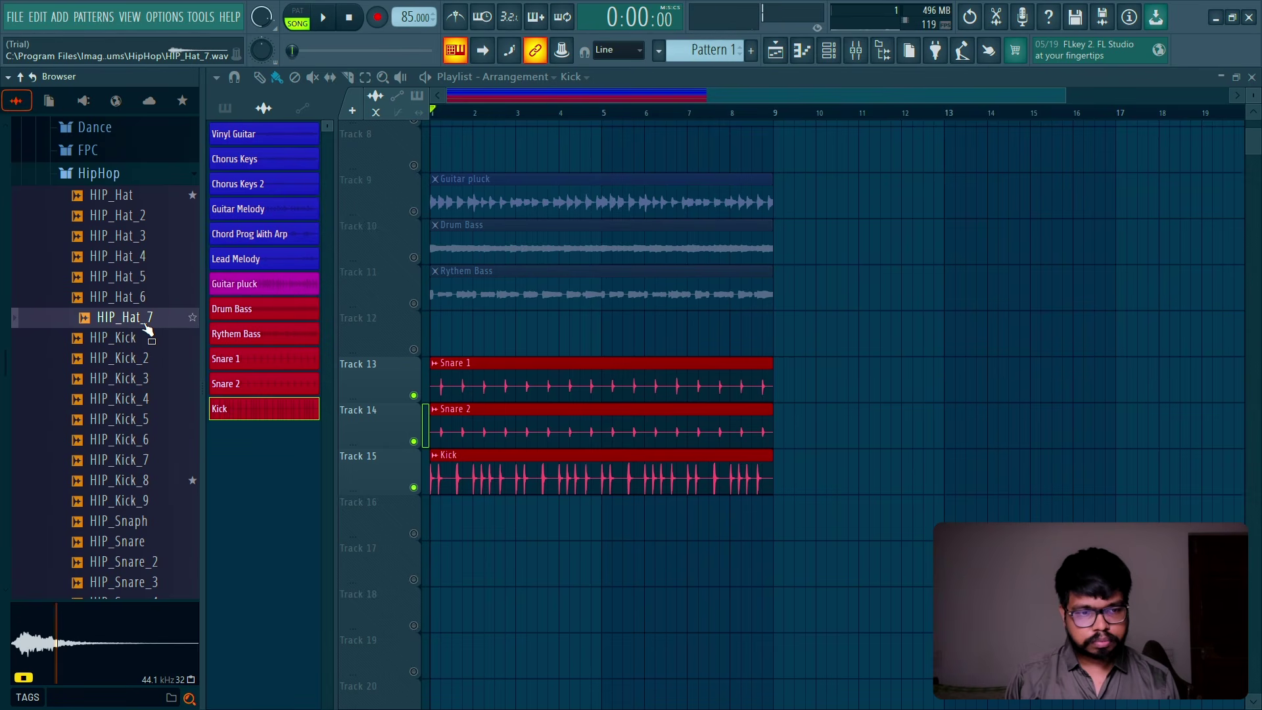
# Step: Add HIP_Hat_7 as a new channel with every second step filled, and solo it while the pattern plays
pyautogui.moveTo(148, 328); pyautogui.dragTo(535, 583)
pyautogui.rightClick(531, 577)
pyautogui.press('Escape')
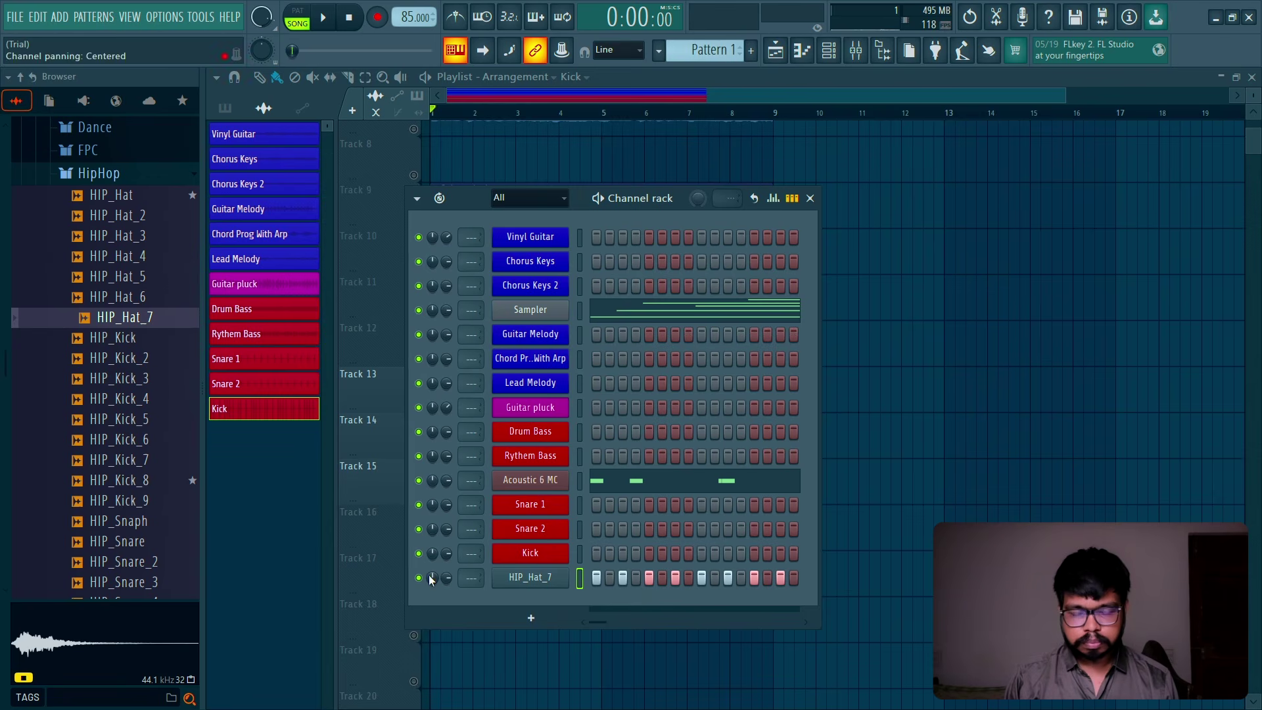
pyautogui.press('l')
pyautogui.press('space')
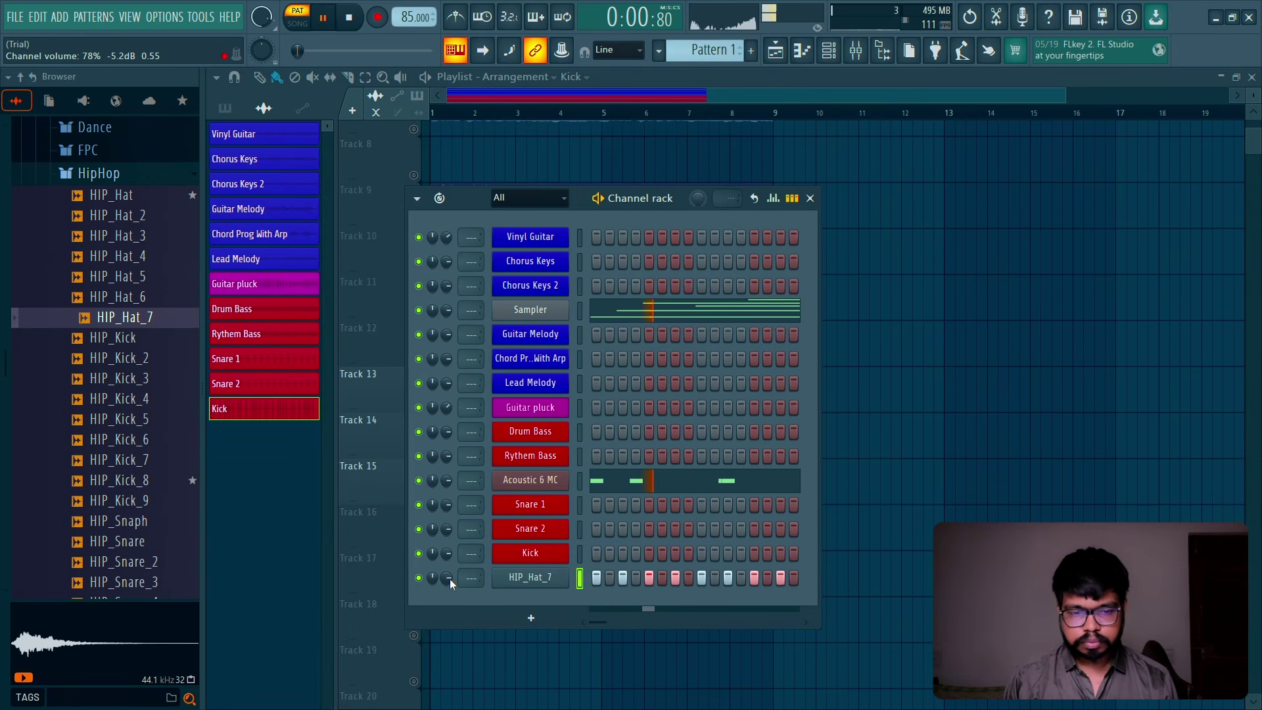
pyautogui.rightClick(419, 577)
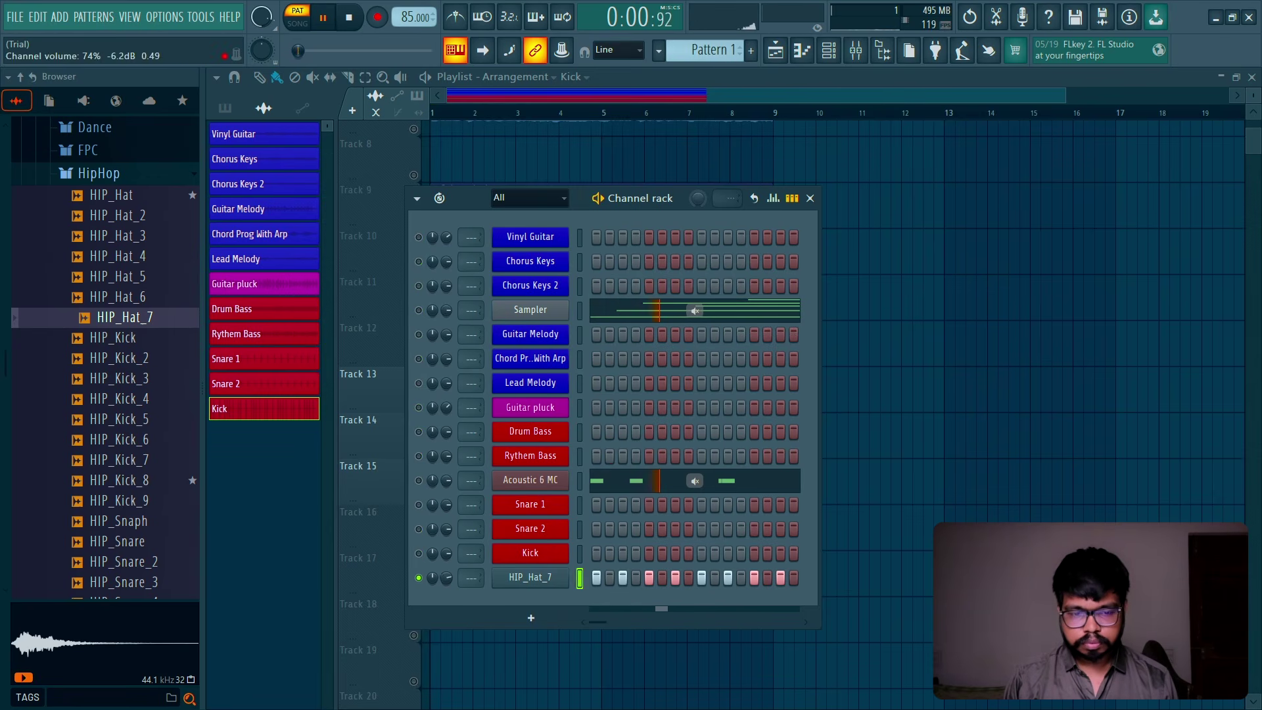
# Step: In the HIP_Hat_7 sampler settings, raise the fade out, enable Normalize, and lower the channel volume to about 51%
pyautogui.click(519, 577)
pyautogui.press('space')
pyautogui.moveTo(620, 418); pyautogui.dragTo(617, 398)
pyautogui.press('space')
pyautogui.click(500, 349)
pyautogui.moveTo(600, 206); pyautogui.dragTo(600, 217)
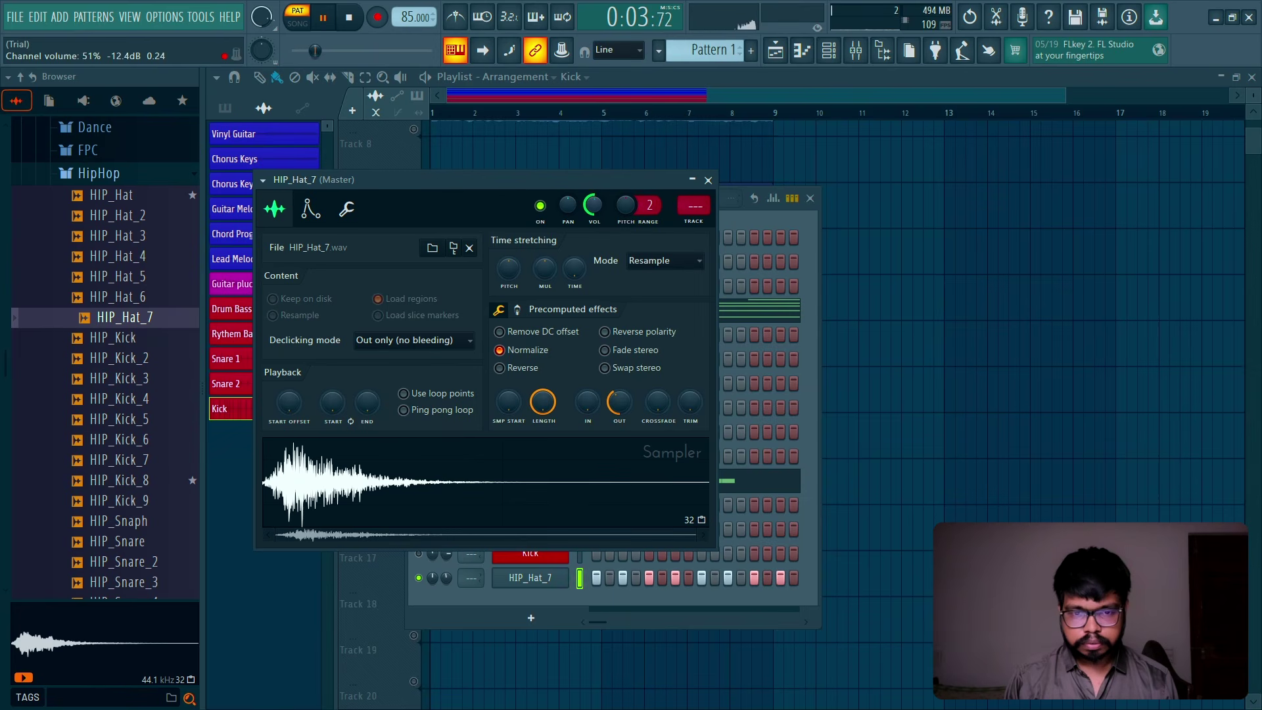
pyautogui.click(707, 180)
pyautogui.press('space')
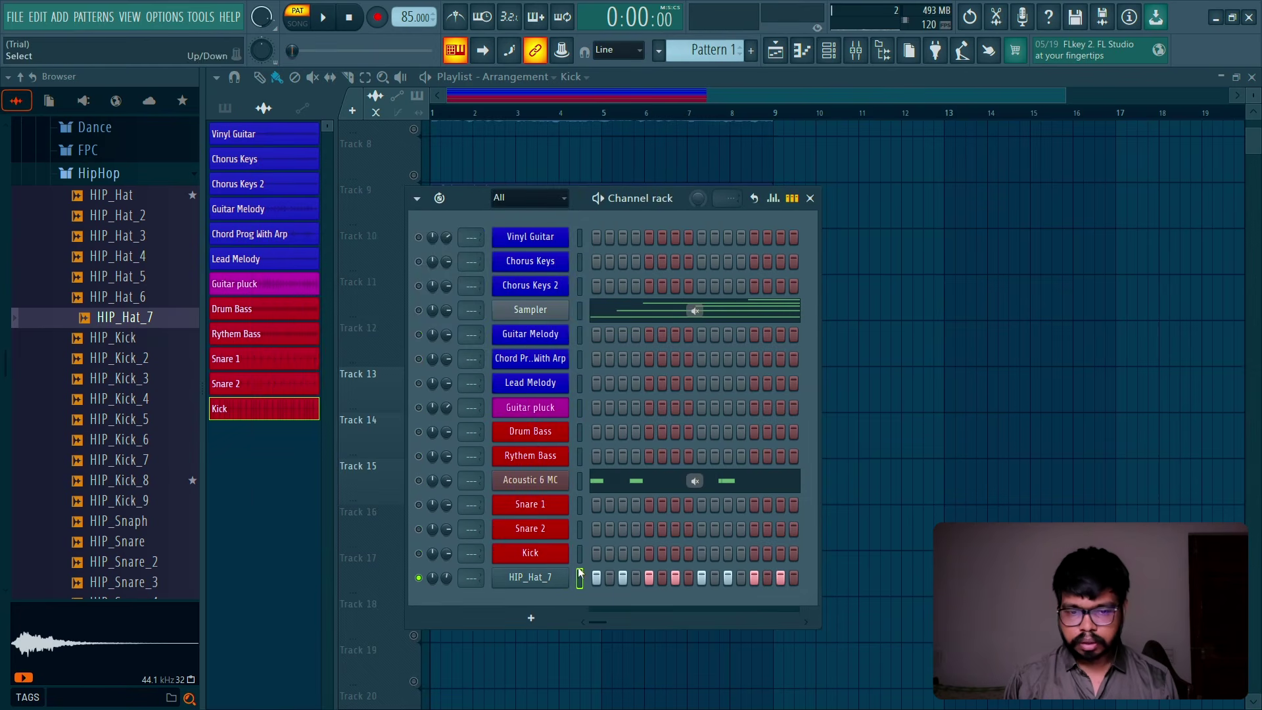
# Step: Open HIP_Hat_7 in the piano roll, enlarge the velocity lane, and delete all notes after bar 1
pyautogui.rightClick(540, 581)
pyautogui.click(586, 464)
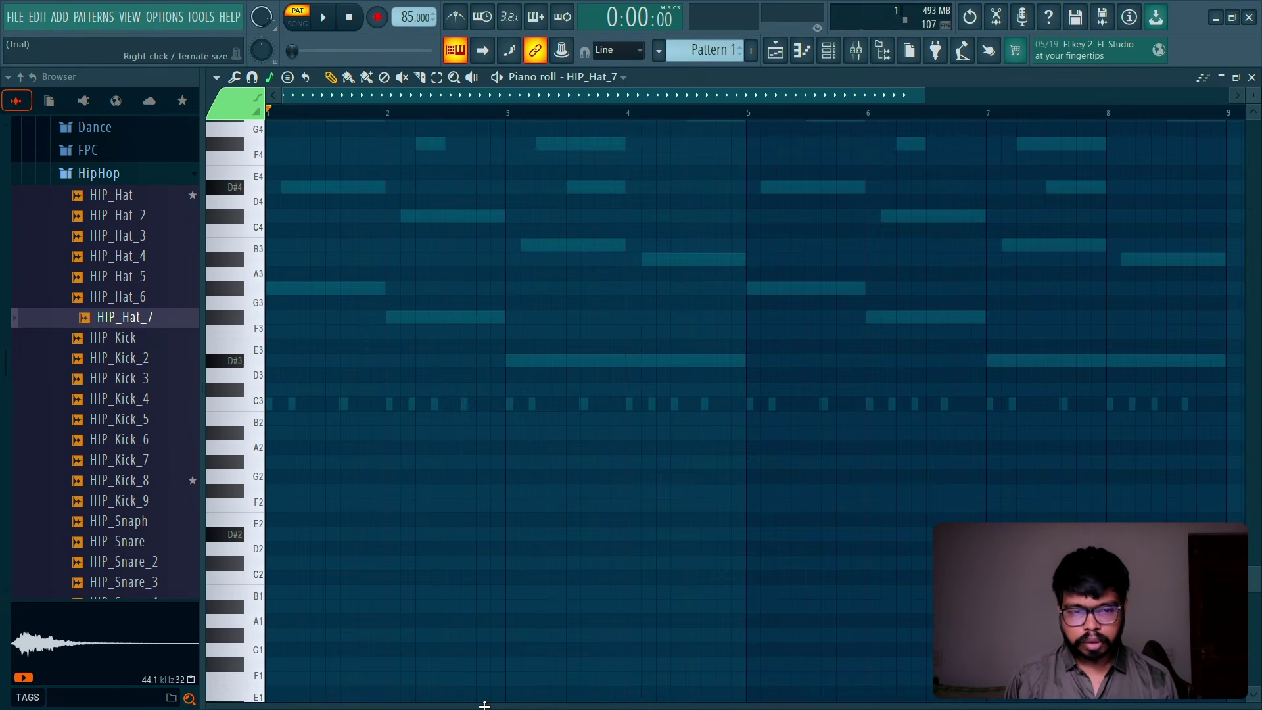
pyautogui.moveTo(484, 705); pyautogui.dragTo(485, 520)
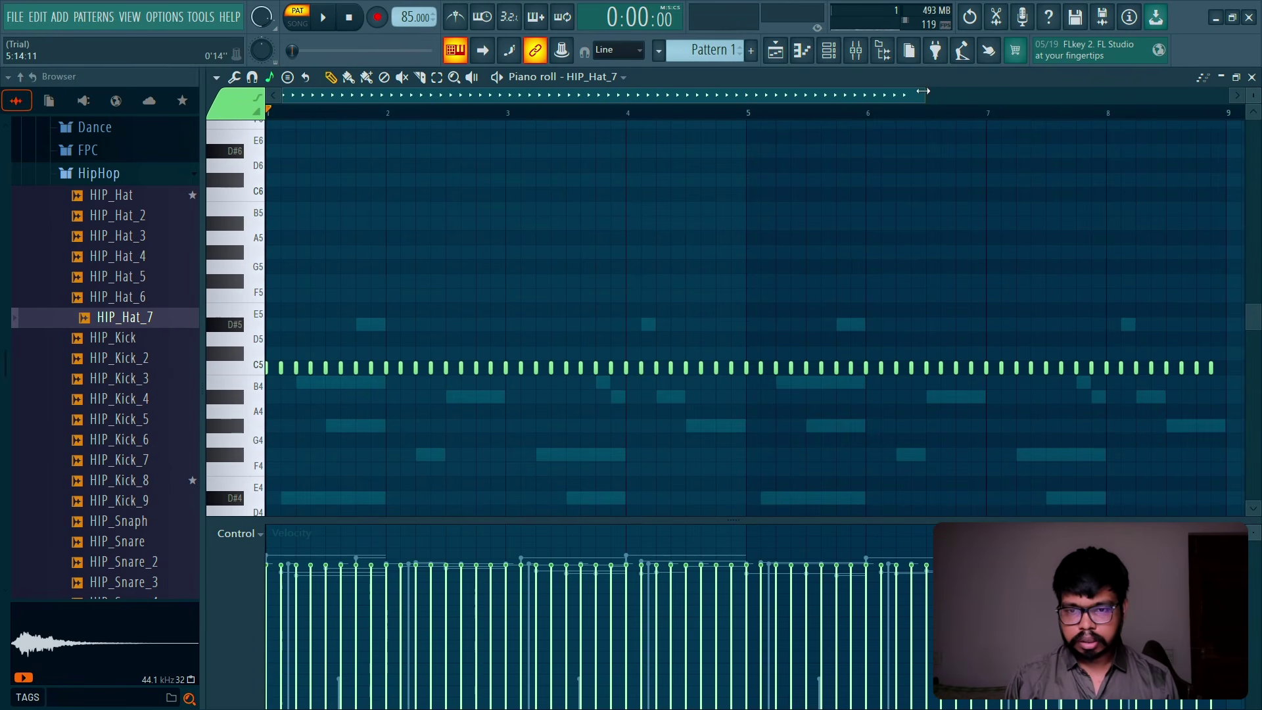
pyautogui.moveTo(923, 91); pyautogui.dragTo(978, 91)
pyautogui.moveTo(1190, 290); pyautogui.dragTo(378, 483)
pyautogui.press('Delete')
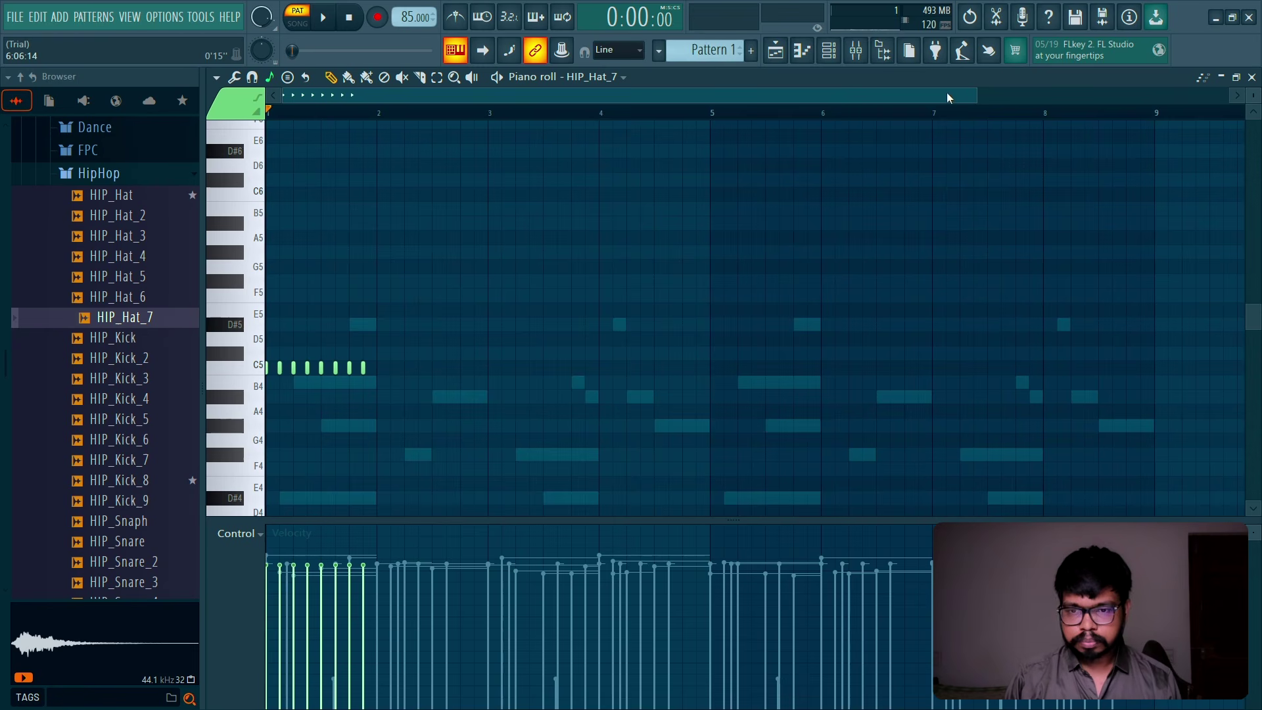
pyautogui.moveTo(974, 93); pyautogui.dragTo(636, 93)
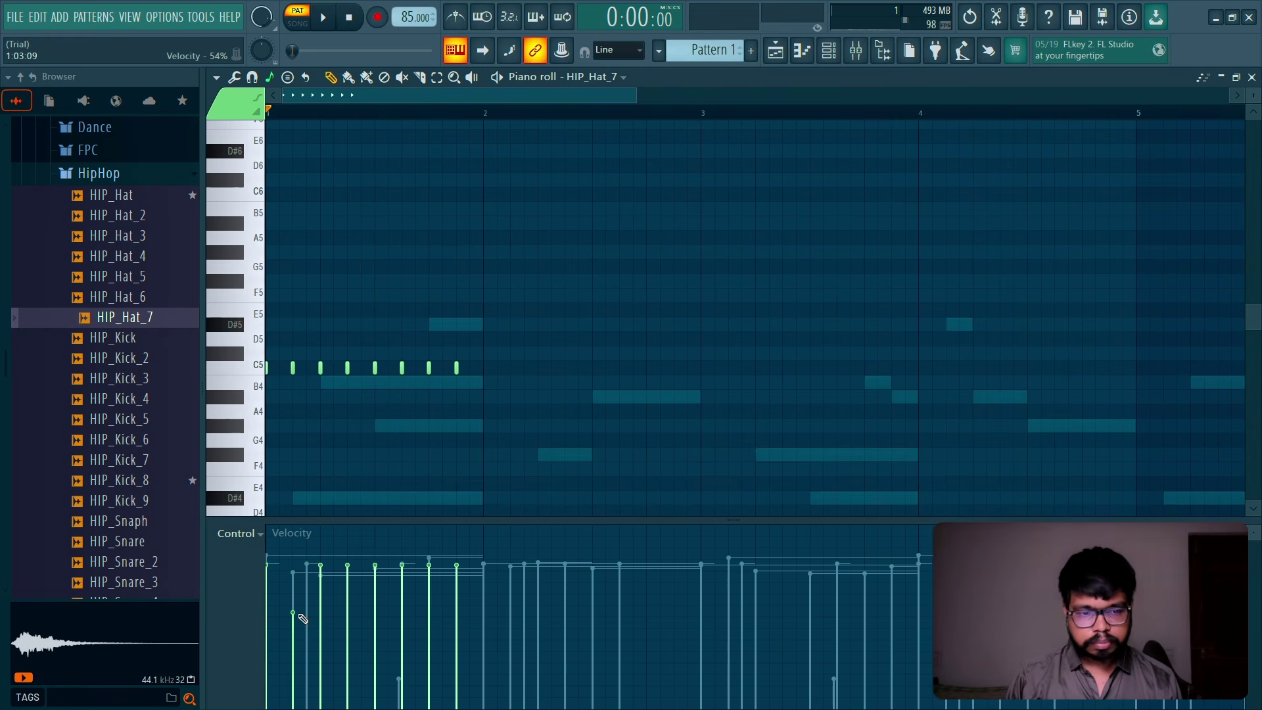
# Step: Vary the velocities of the bar 1 hi-hat notes below their original level and play the bar back
pyautogui.press('space')
pyautogui.moveTo(296, 636)
pyautogui.mouseDown()
pyautogui.moveTo(318, 597)
pyautogui.moveTo(353, 619)
pyautogui.moveTo(347, 647)
pyautogui.moveTo(383, 592)
pyautogui.moveTo(403, 653)
pyautogui.moveTo(403, 605)
pyautogui.moveTo(432, 655)
pyautogui.moveTo(459, 600)
pyautogui.moveTo(397, 668)
pyautogui.moveTo(431, 610)
pyautogui.mouseUp()
pyautogui.press('space')
pyautogui.press('space')
pyautogui.press('space')
# Step: Duplicate the bar 1 hi-hat notes into bar 2 and vary the velocities of the copied notes during playback
pyautogui.moveTo(484, 113); pyautogui.dragTo(315, 119)
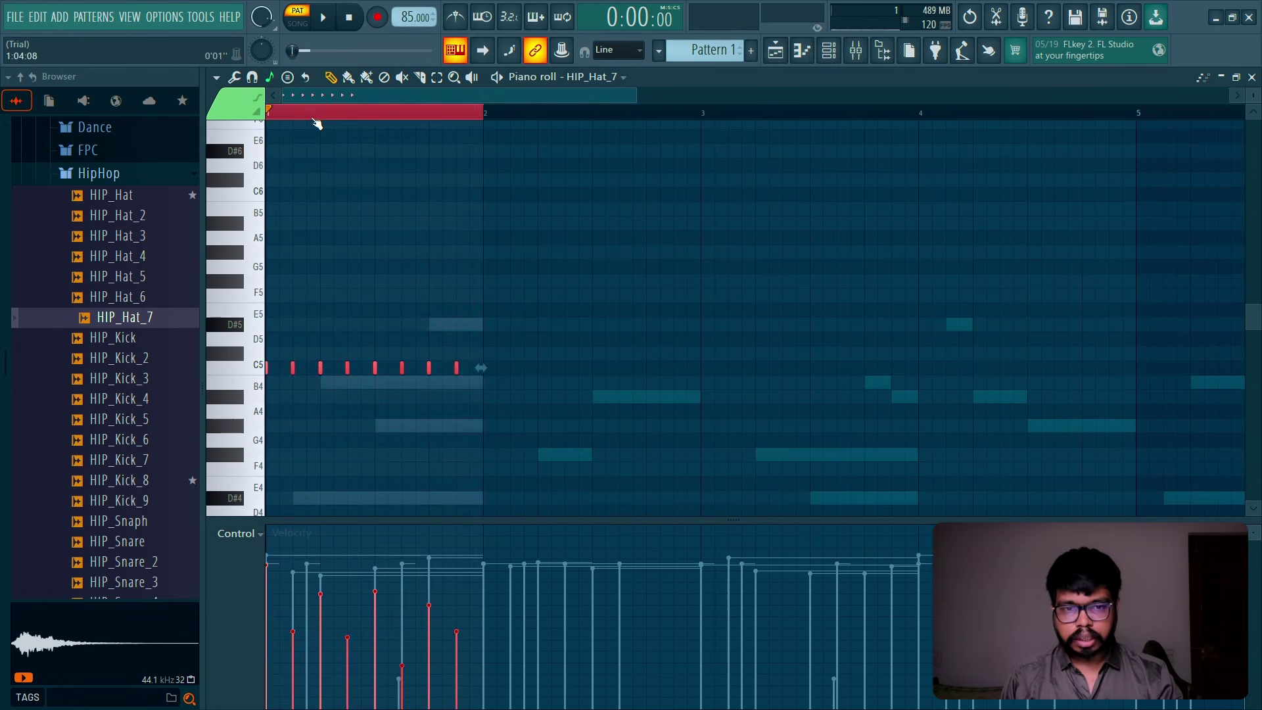
pyautogui.hotkey('ctrl', 'b')
pyautogui.click(513, 116)
pyautogui.press('space')
pyautogui.moveTo(494, 586)
pyautogui.mouseDown()
pyautogui.moveTo(535, 600)
pyautogui.moveTo(521, 619)
pyautogui.moveTo(578, 620)
pyautogui.moveTo(550, 641)
pyautogui.moveTo(570, 609)
pyautogui.moveTo(510, 649)
pyautogui.moveTo(540, 598)
pyautogui.moveTo(566, 622)
pyautogui.moveTo(597, 600)
pyautogui.mouseUp()
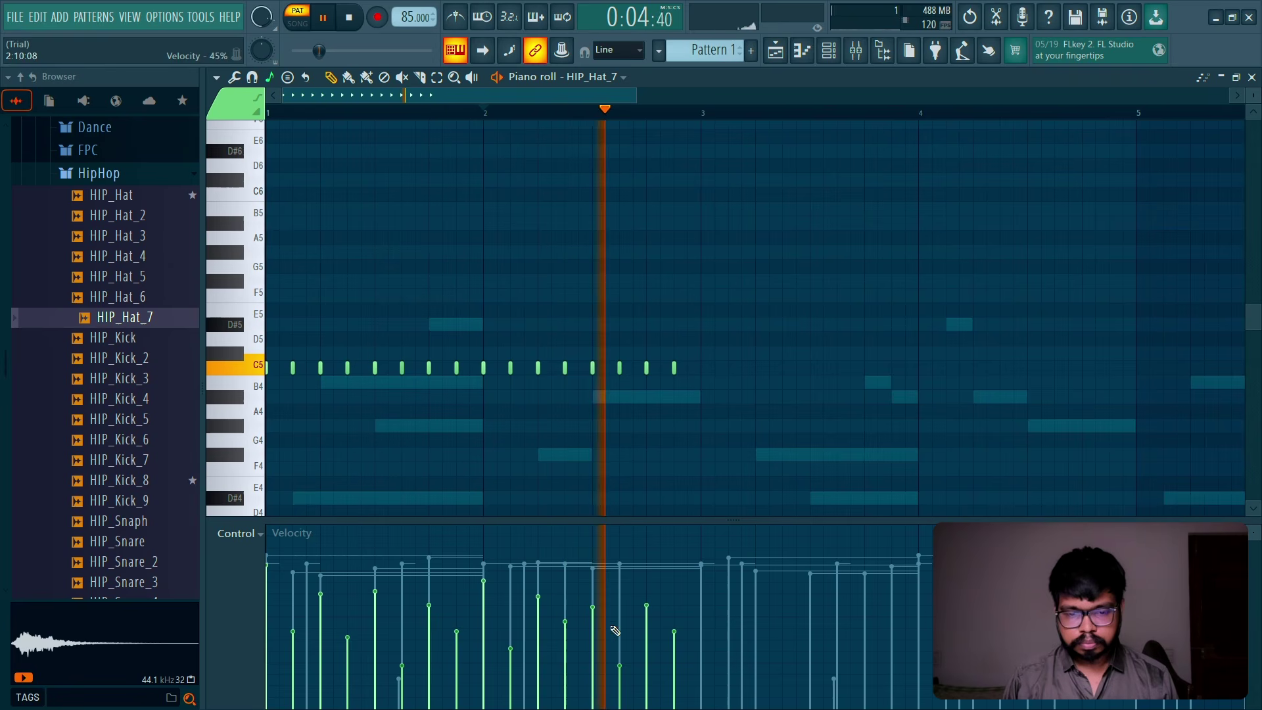
pyautogui.press('space')
# Step: Select the two-bar hi-hat phrase, duplicate it three times to fill eight bars, and close the piano roll
pyautogui.hotkey('ctrl', 'a')
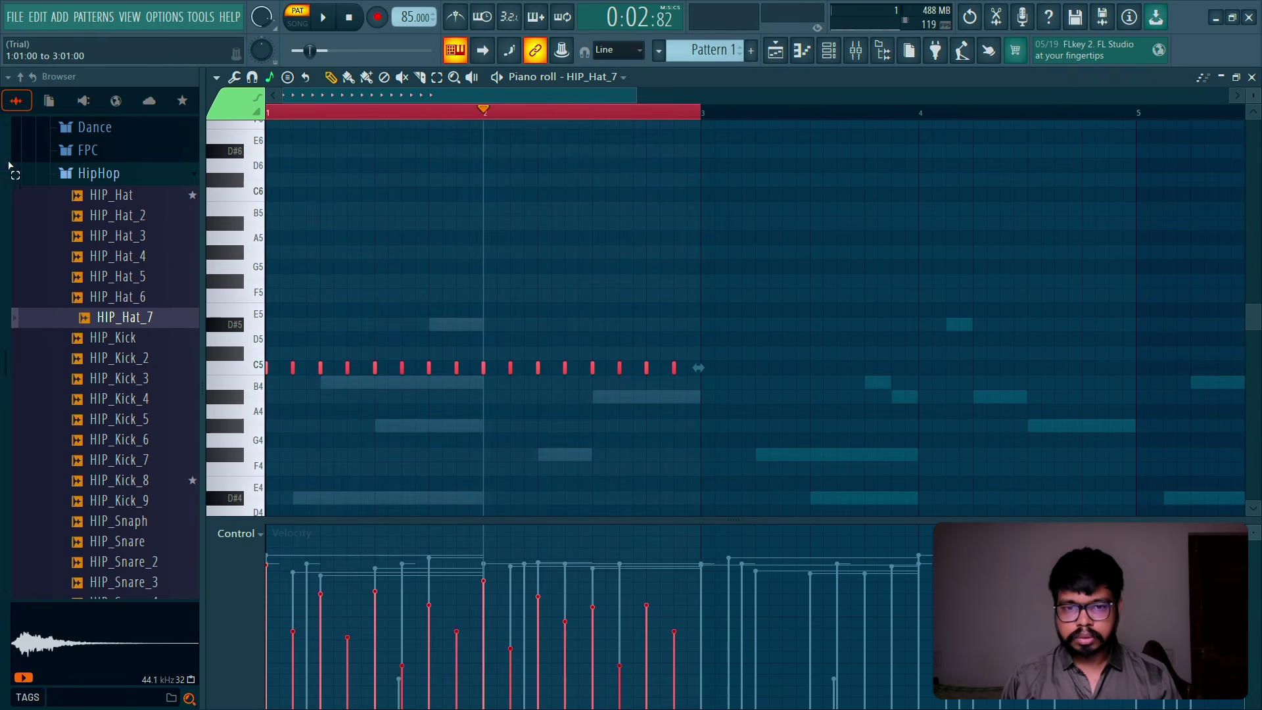
pyautogui.hotkey('ctrl', 'b')
pyautogui.hotkey('ctrl', 'b')
pyautogui.hotkey('ctrl', 'b')
pyautogui.hotkey('ctrl', 'd')
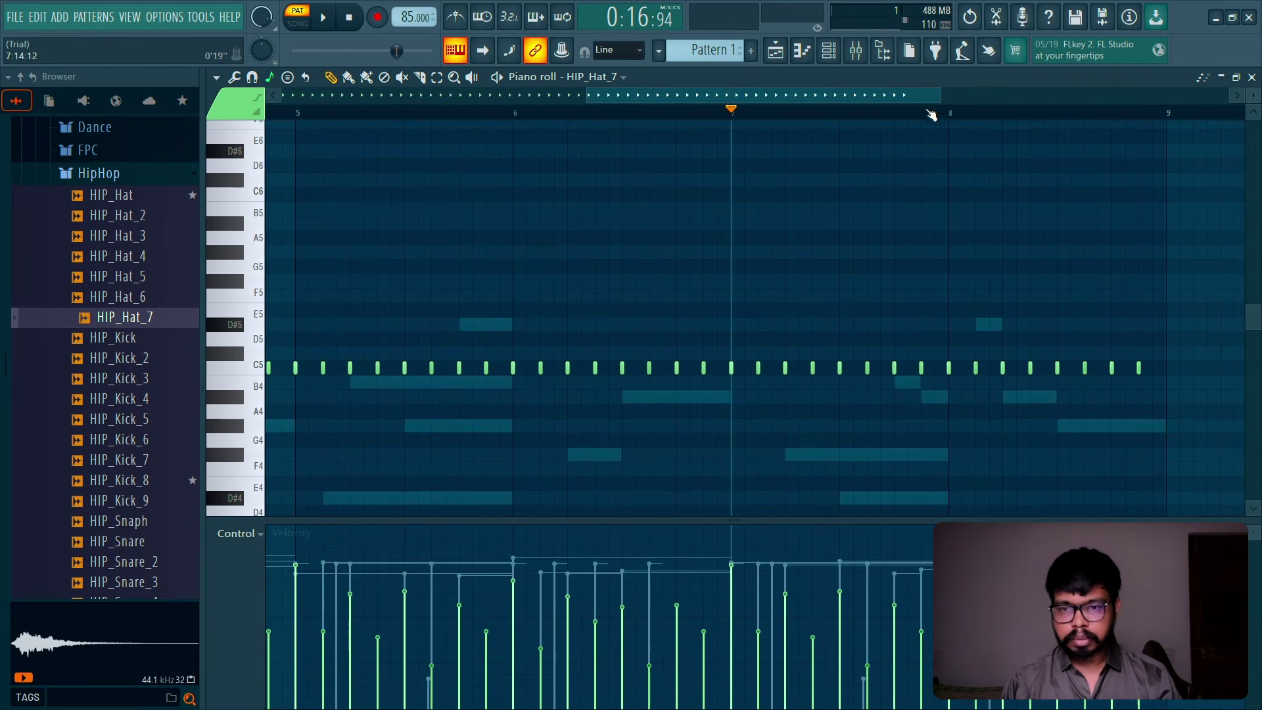
pyautogui.click(1251, 77)
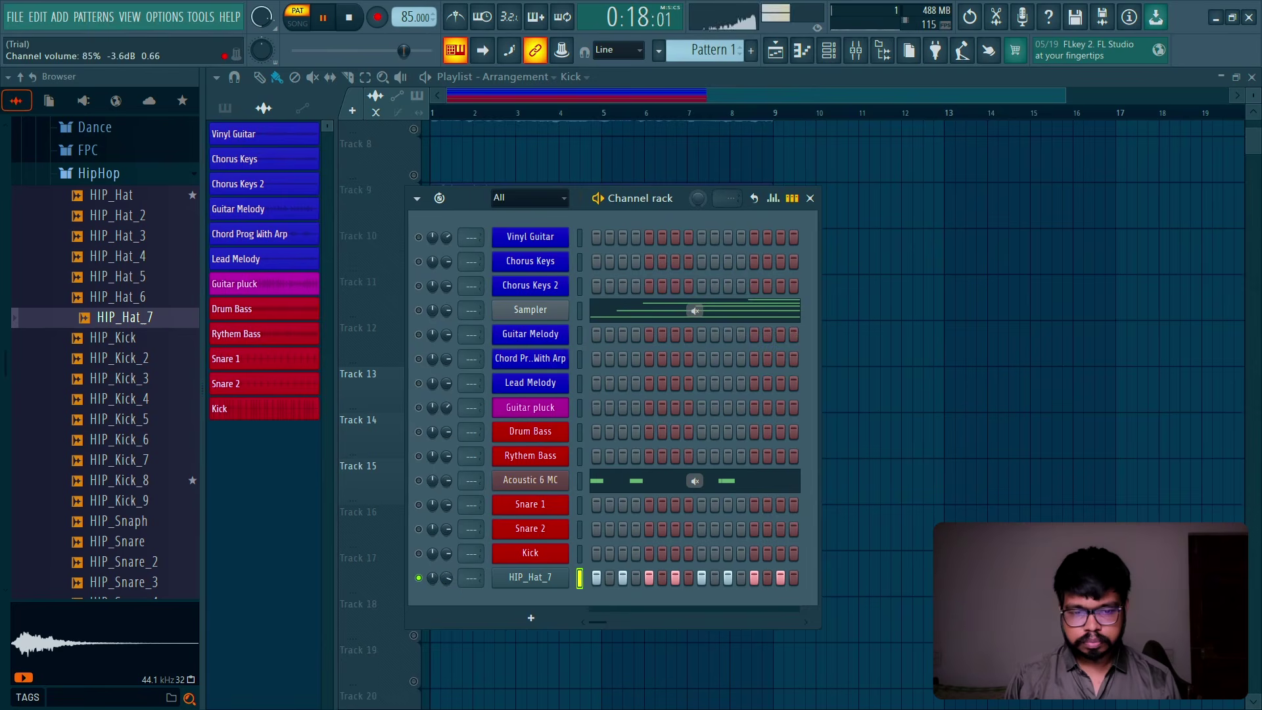
# Step: Render the Master mixer track to an audio clip and place that clip at bar 1 of playlist Track 16
pyautogui.click(856, 50)
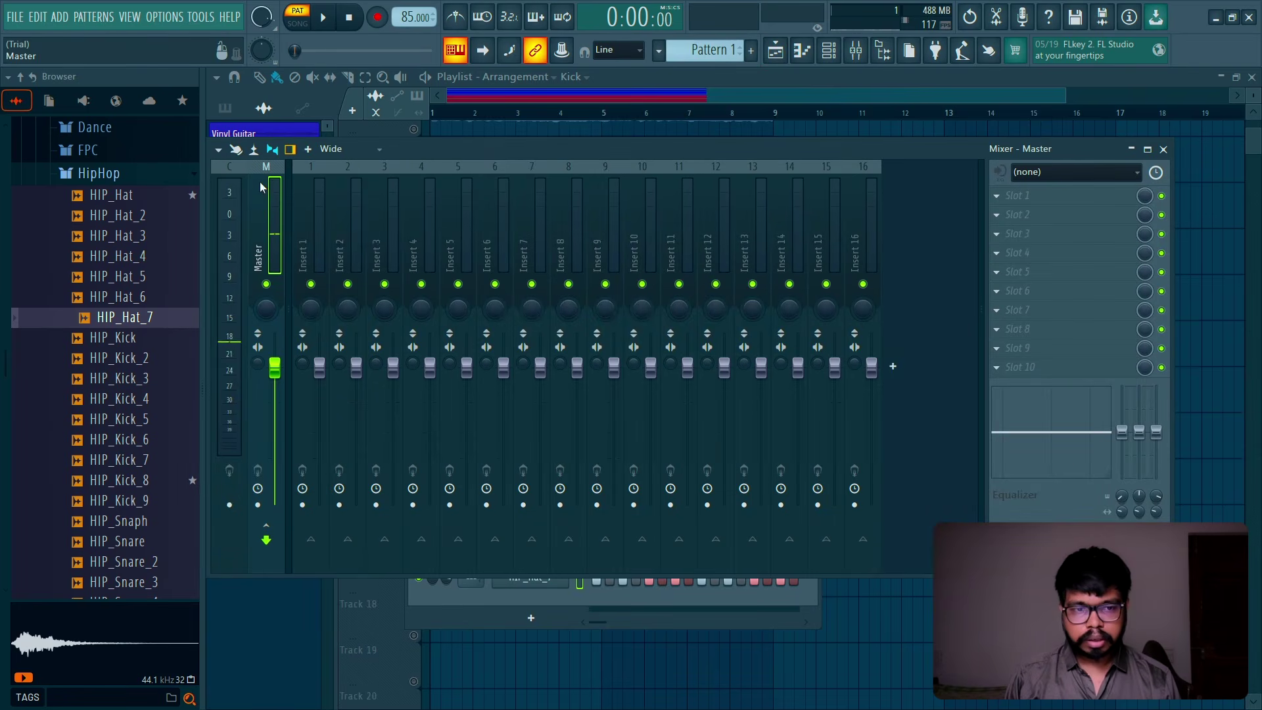
pyautogui.hotkey('ctrl', 'alt', 'r')
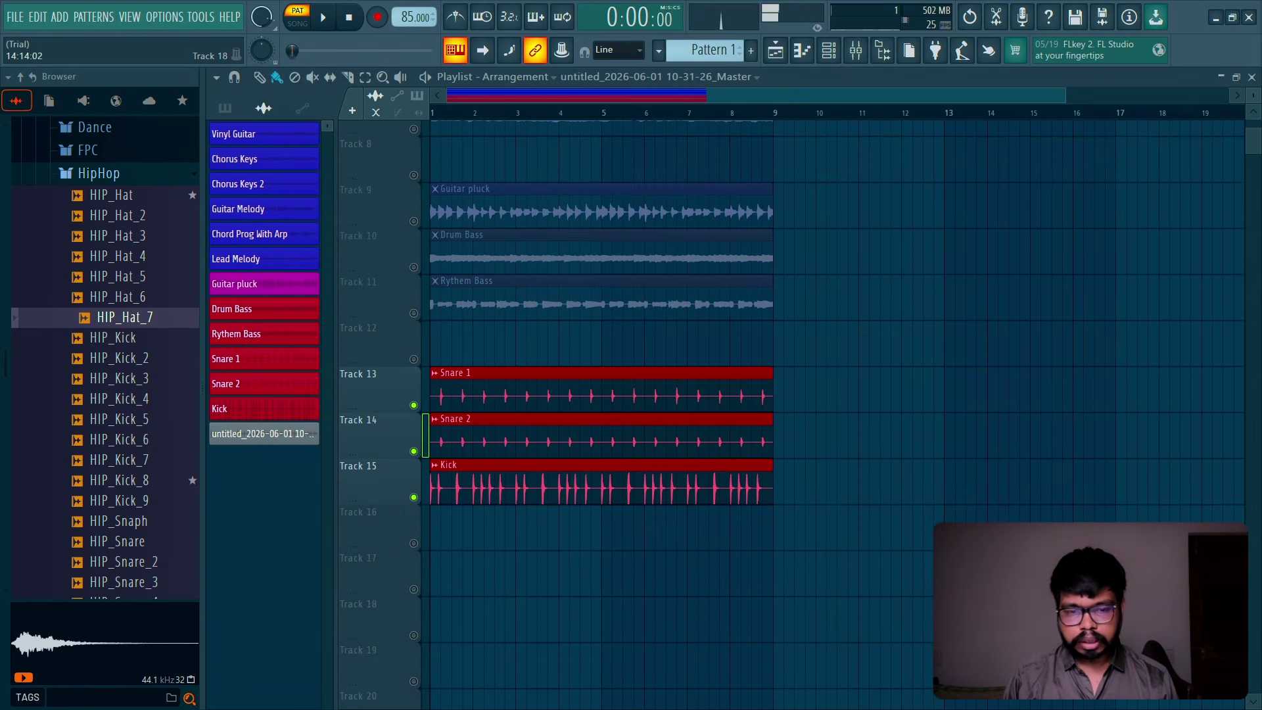
pyautogui.click(269, 439)
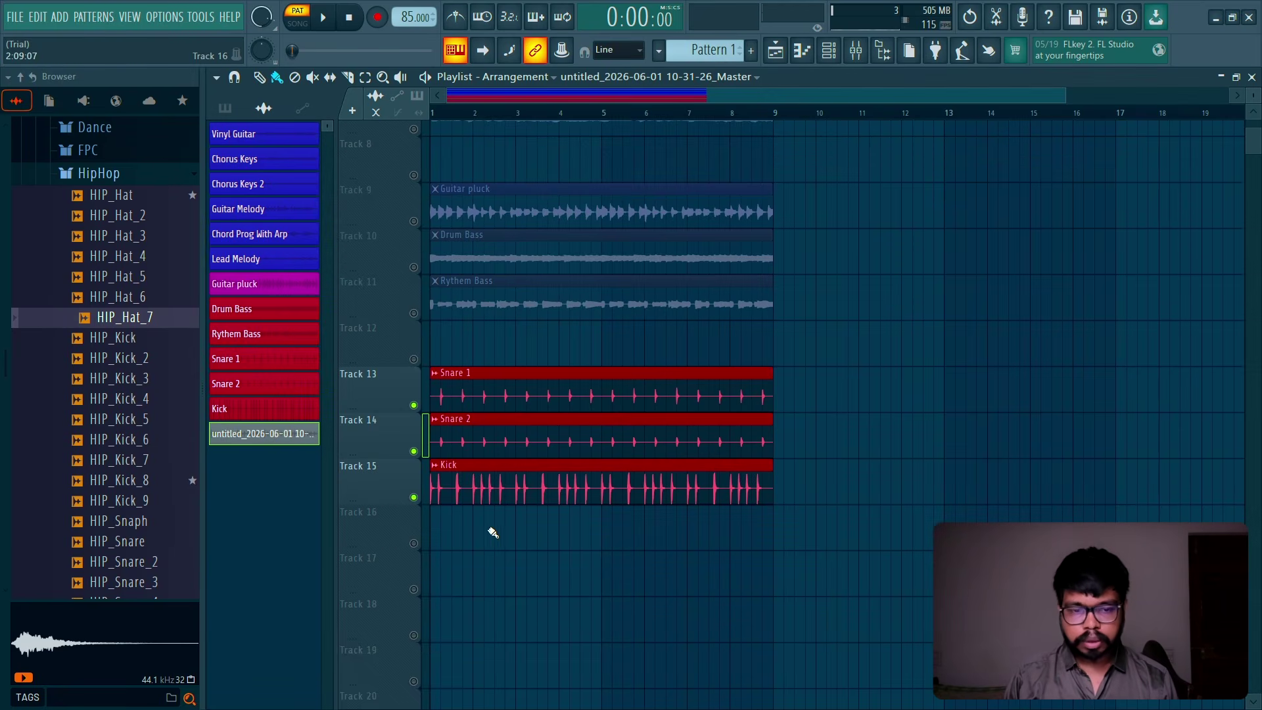
pyautogui.click(445, 534)
# Step: Rename the rendered clip on Track 16 to Hi-hats and colour it red
pyautogui.click(434, 510)
pyautogui.click(470, 509)
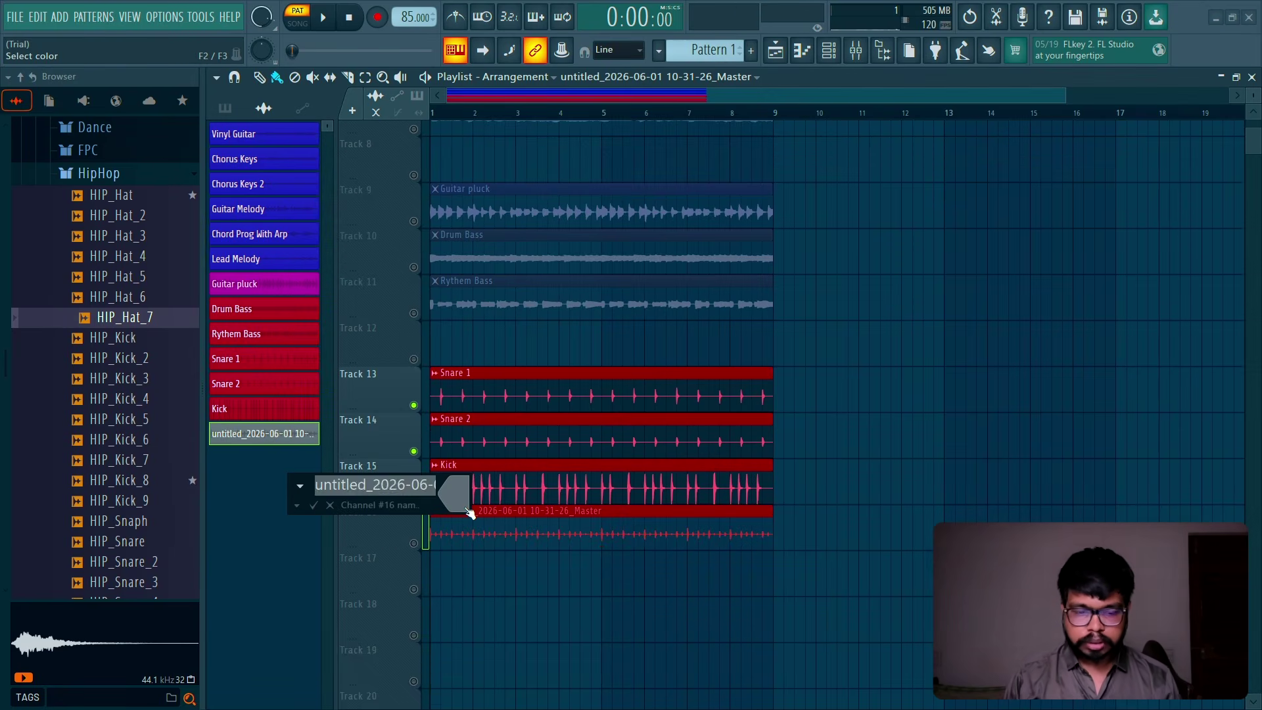
pyautogui.write('Hi-hats')
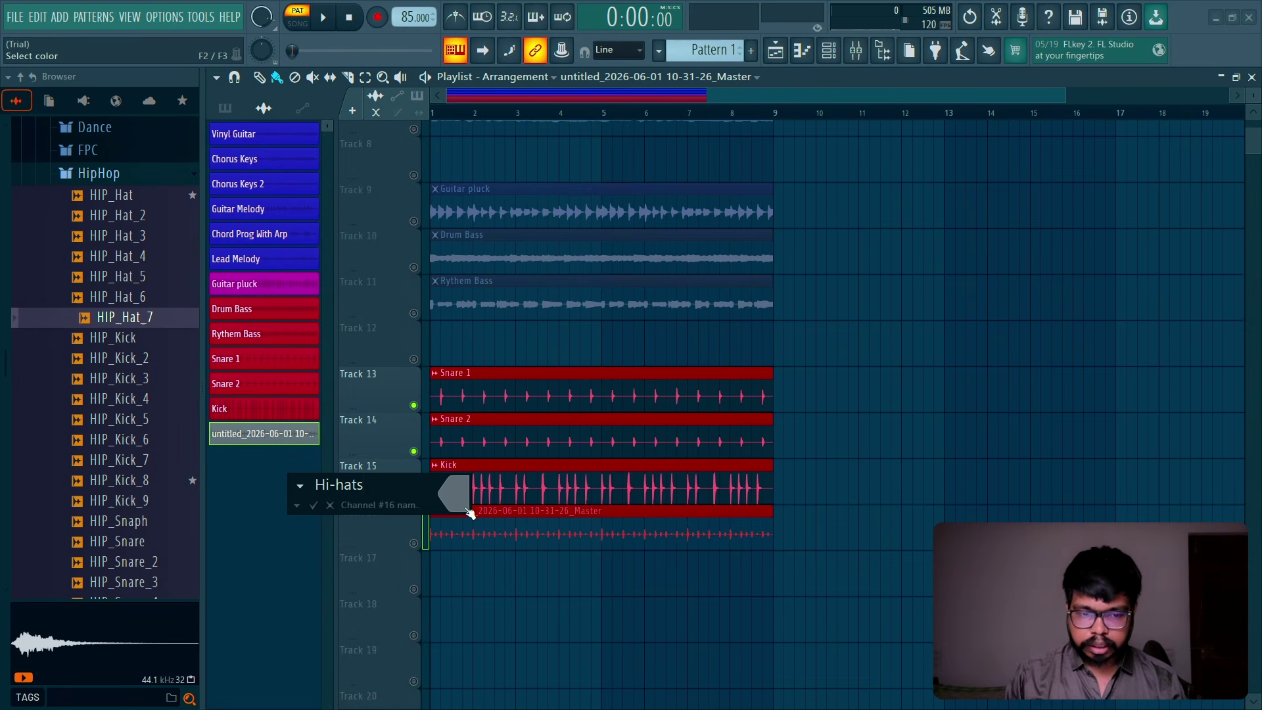
pyautogui.click(465, 508)
pyautogui.click(509, 450)
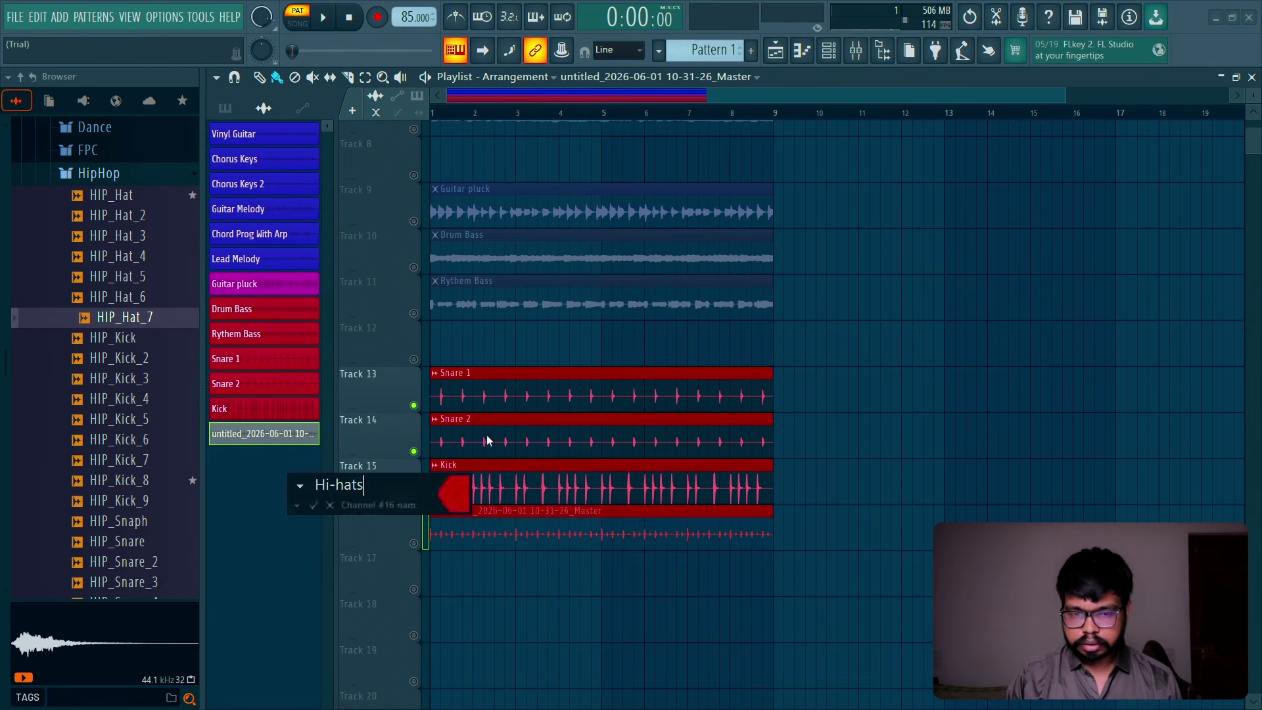
pyautogui.press('Return')
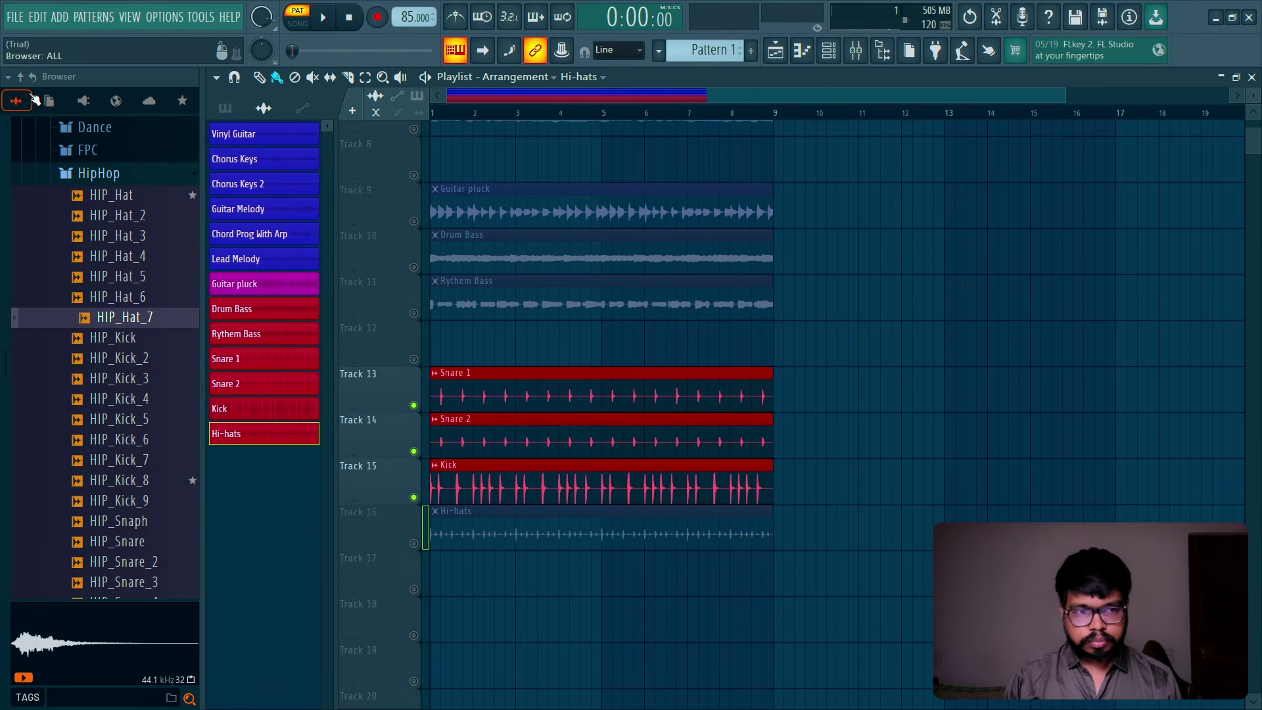
# Step: Collapse the browser folders, switch playback to song mode, and unmute all playlist tracks
pyautogui.click(20, 76)
pyautogui.click(453, 115)
pyautogui.rightClick(414, 498)
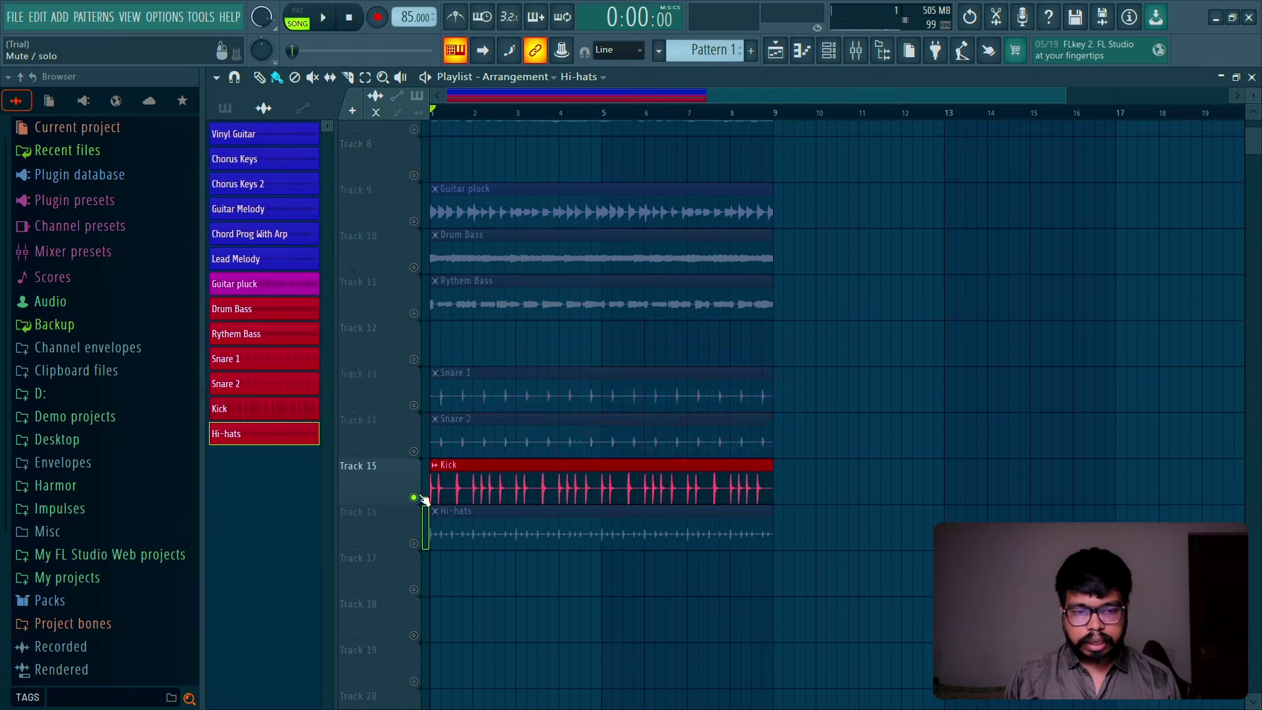
pyautogui.rightClick(414, 498)
pyautogui.scroll(3, 926, 404)
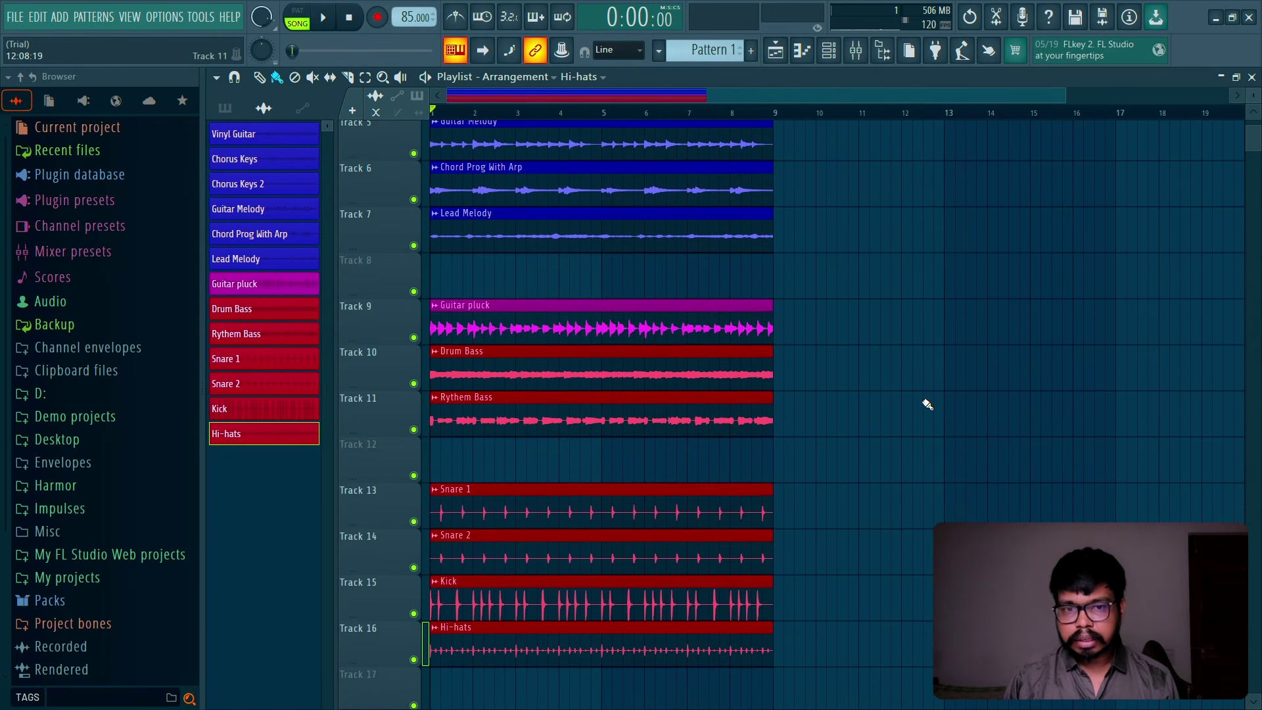
pyautogui.scroll(4, 873, 353)
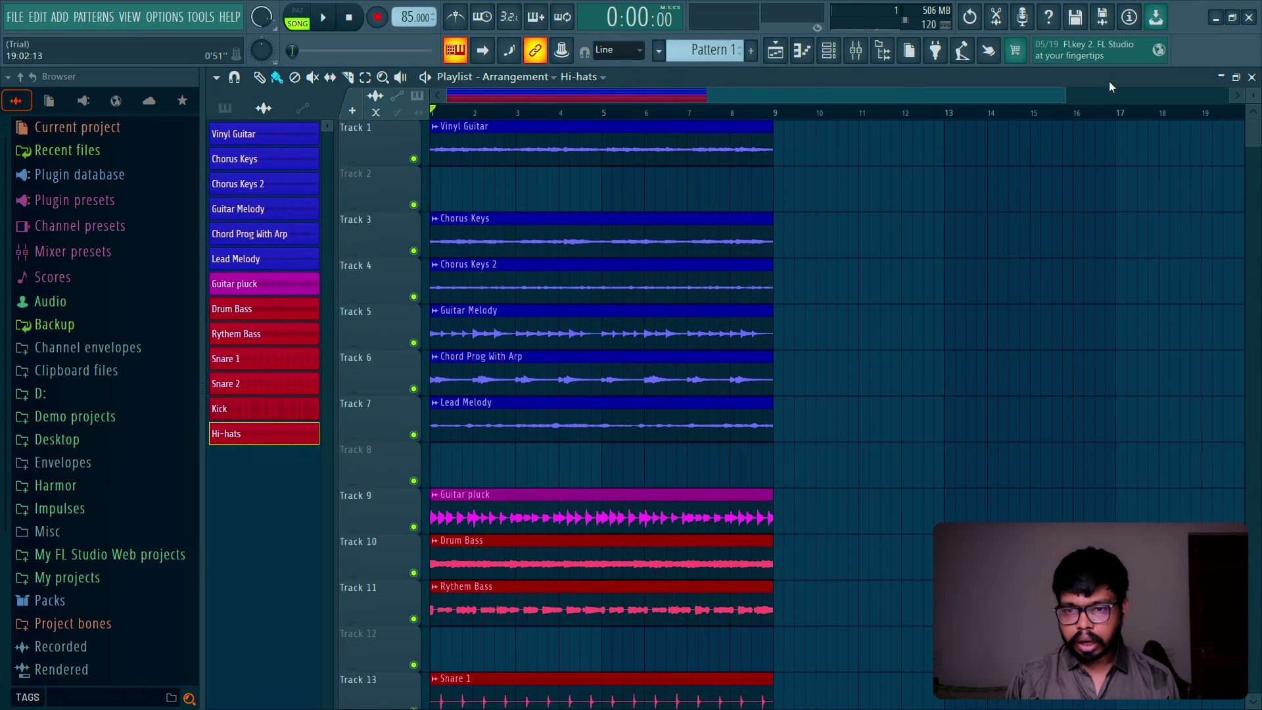
# Step: Add a playlist time marker named Intro at bar 1
pyautogui.moveTo(1065, 93); pyautogui.dragTo(1160, 93)
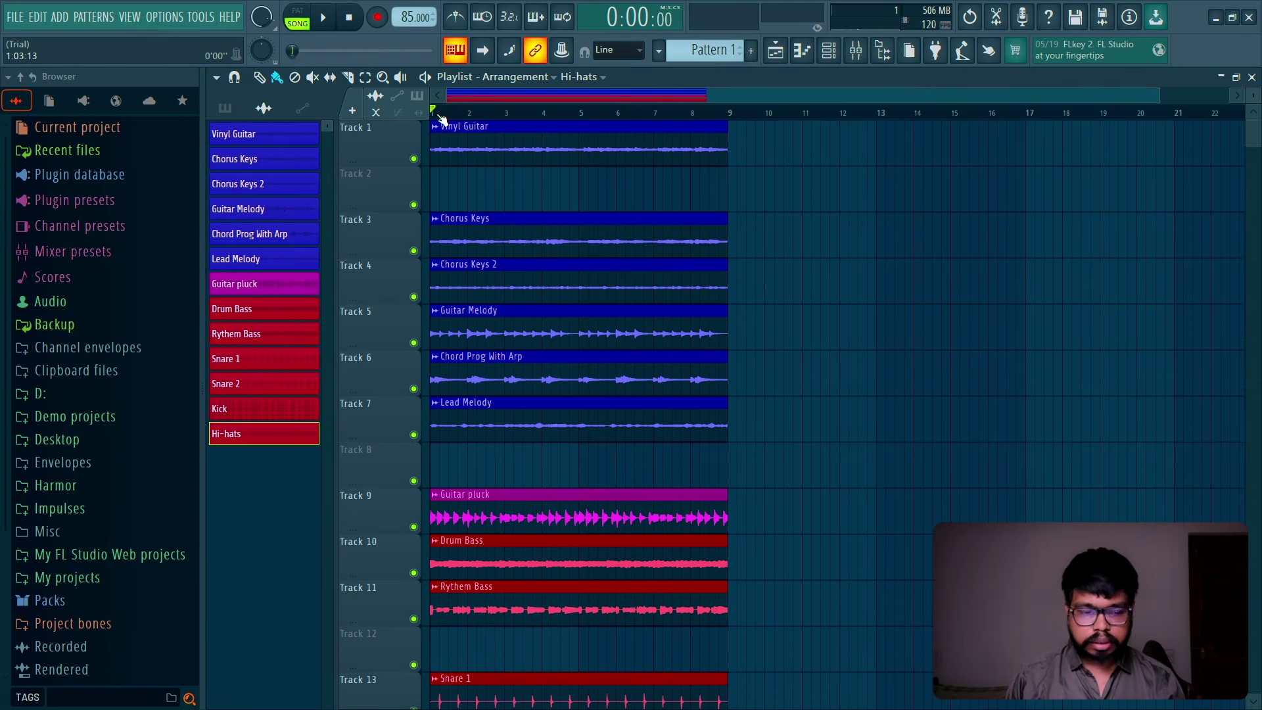
pyautogui.hotkey('alt', 't')
pyautogui.write('Intro')
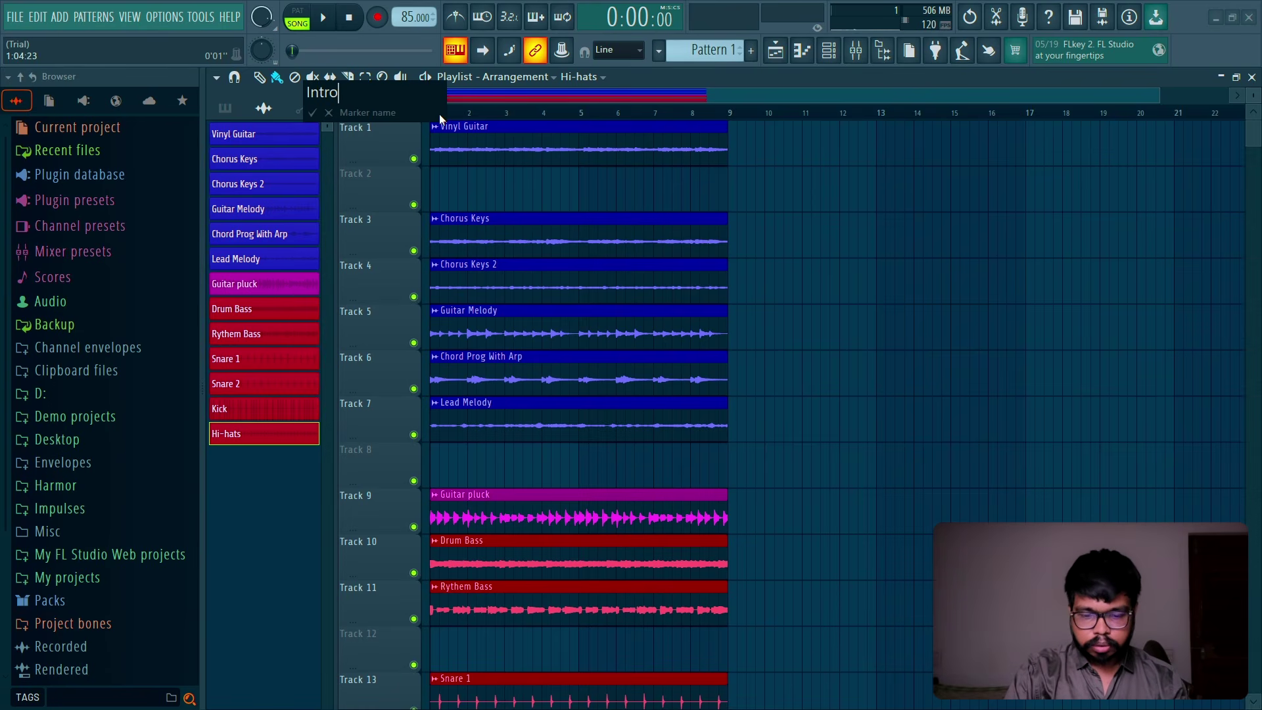
pyautogui.press('Return')
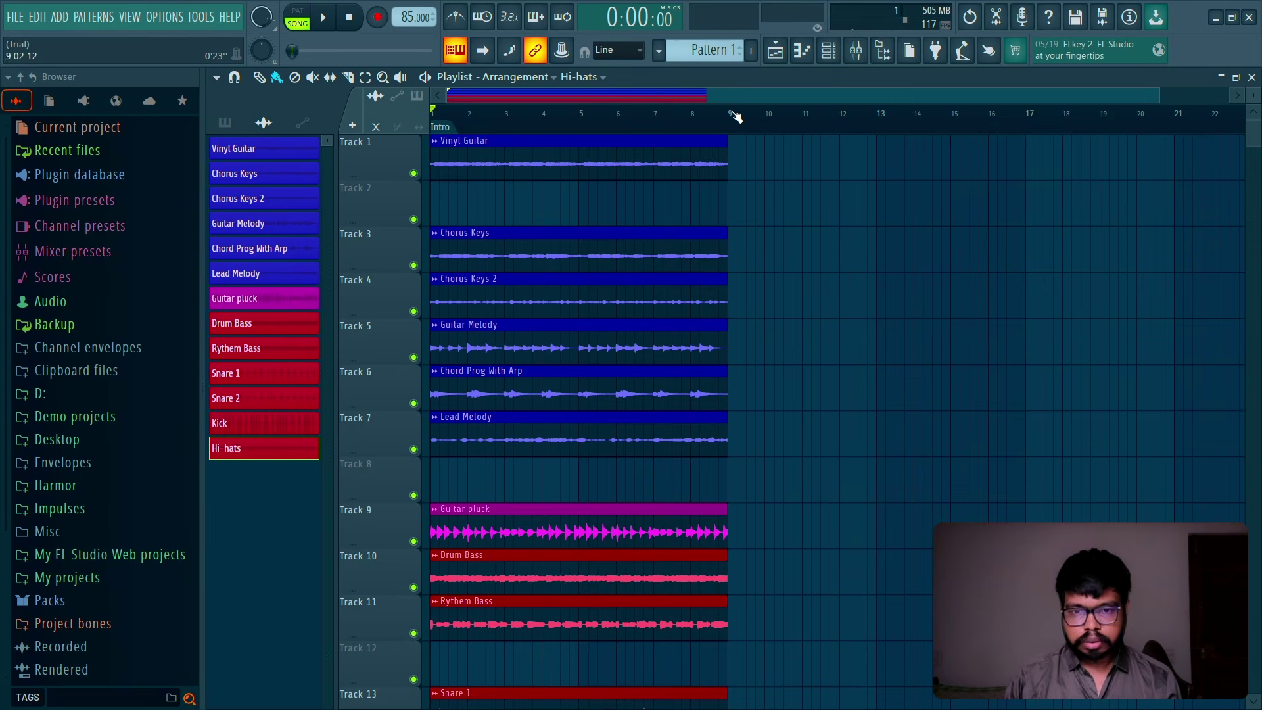
# Step: Add a playlist time marker named Verse at bar 17
pyautogui.click(1030, 127)
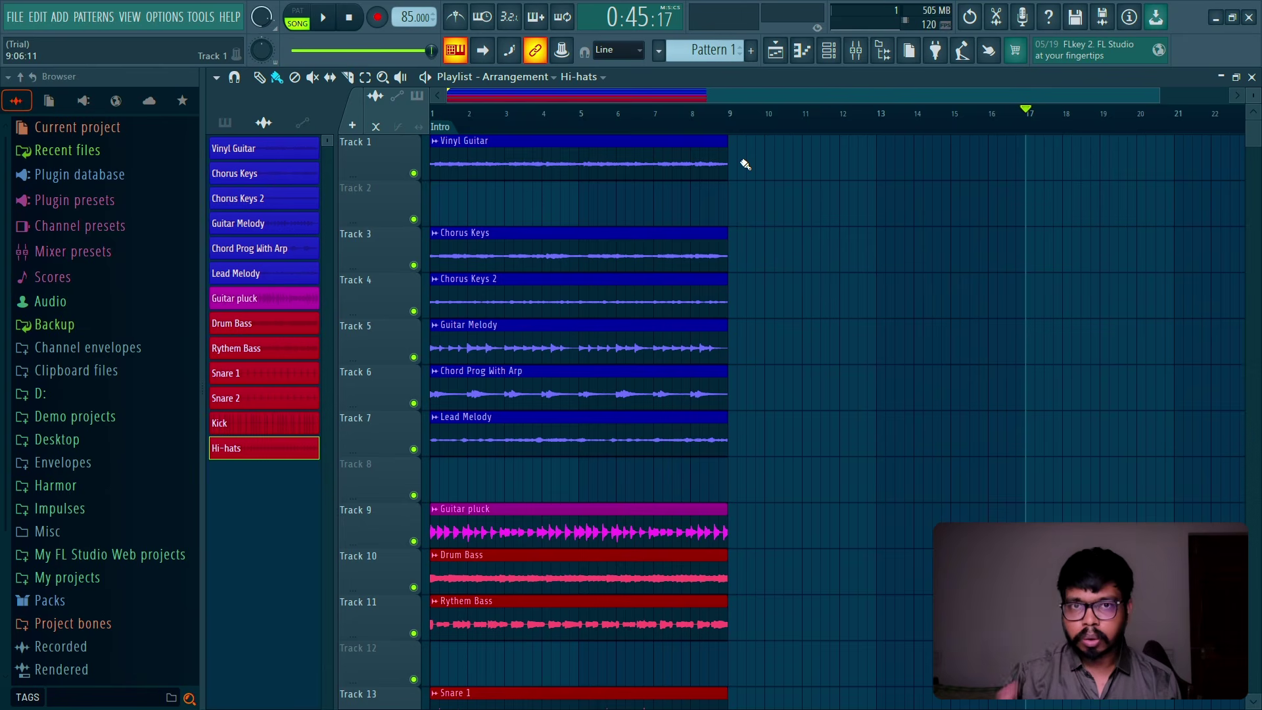
pyautogui.hotkey('alt', 't')
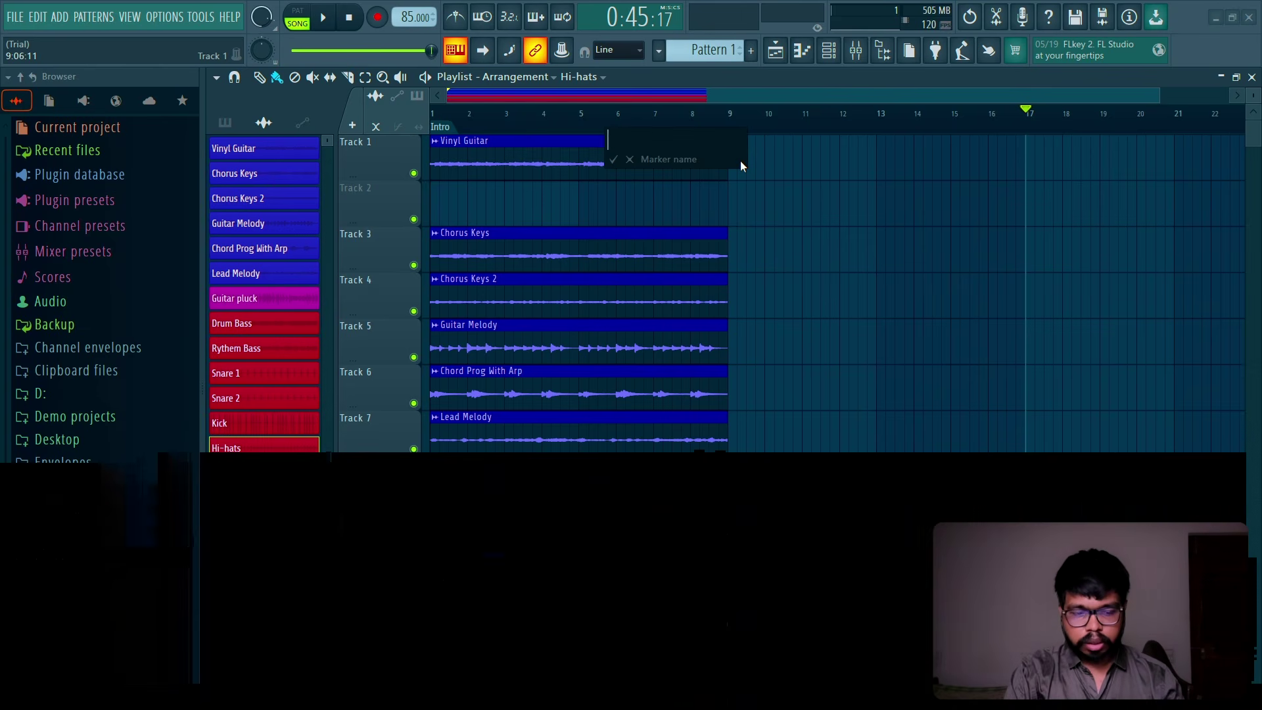
pyautogui.write('Verse')
pyautogui.press('Return')
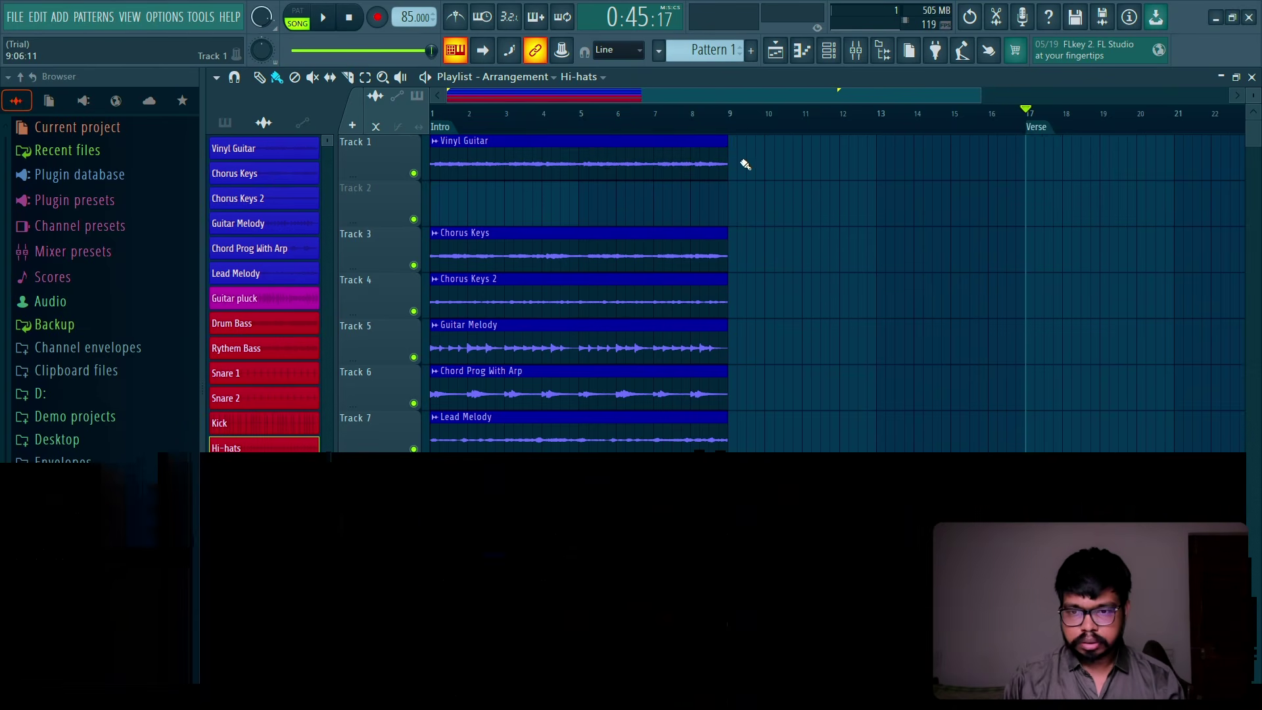
# Step: Add a playlist time marker named Pre-Chorus at bar 33
pyautogui.hscroll(6, 821, 269)
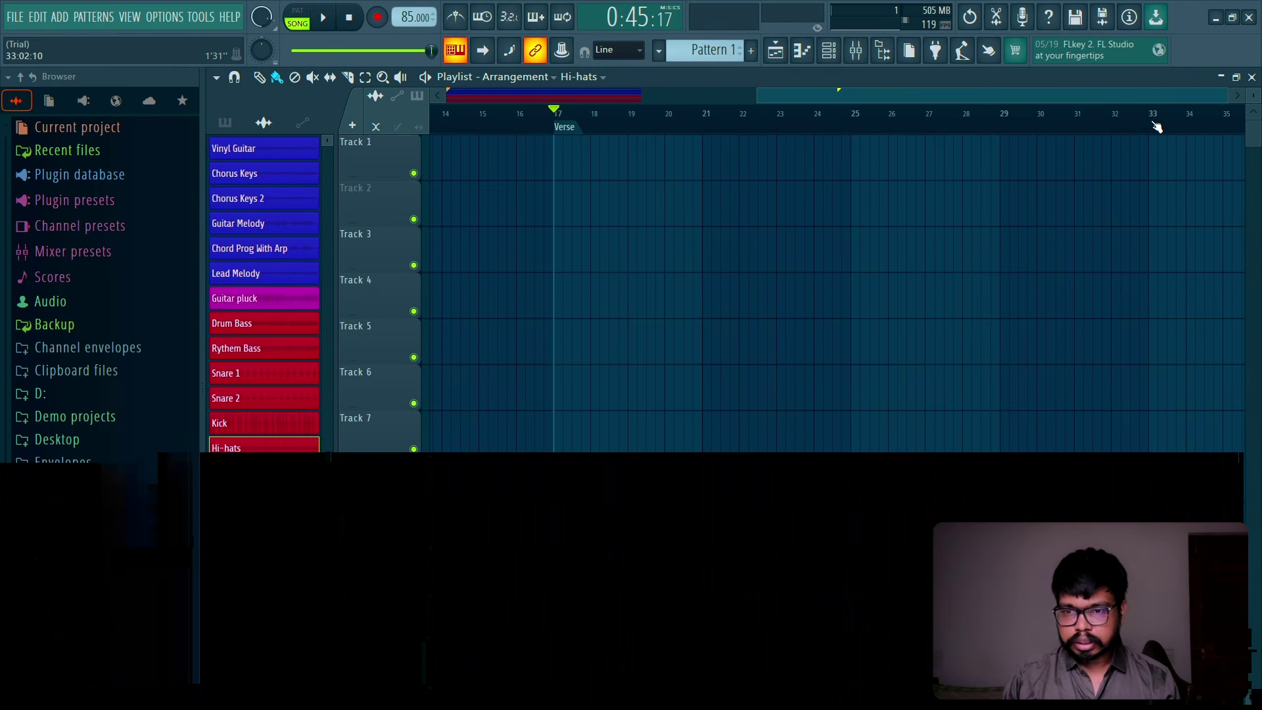
pyautogui.click(1154, 122)
pyautogui.hotkey('alt', 't')
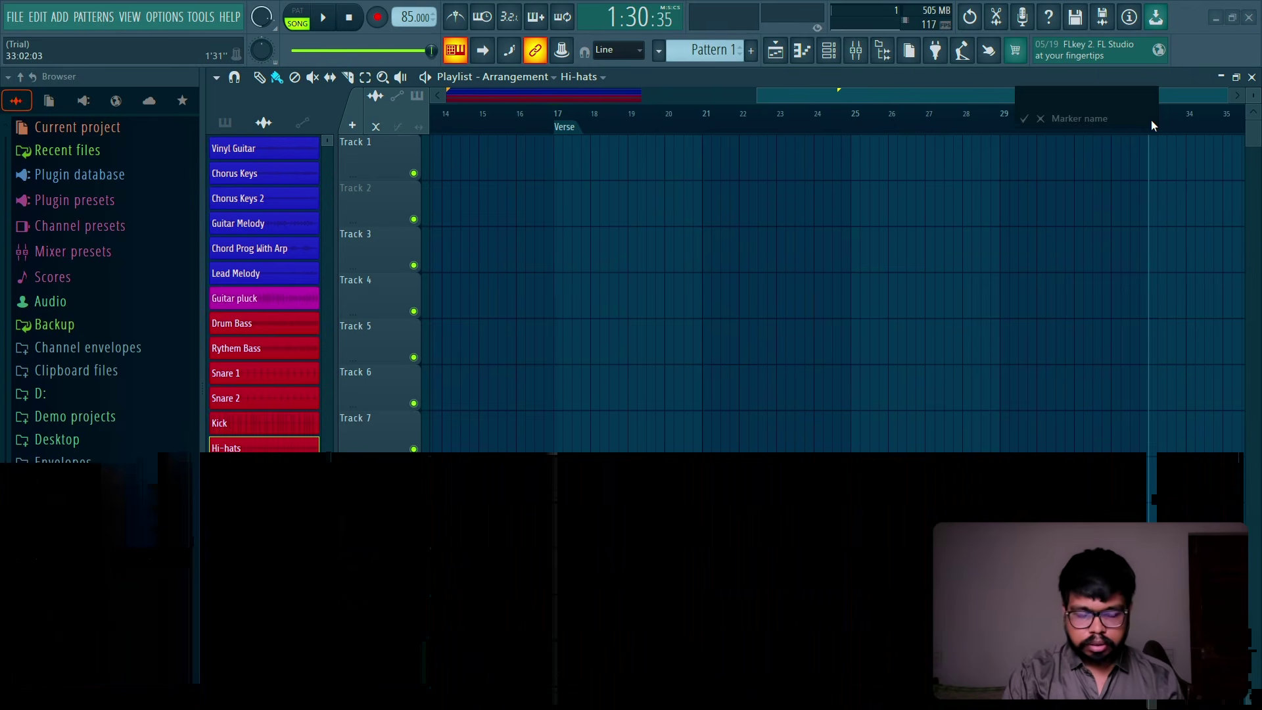
pyautogui.write('Pre-')
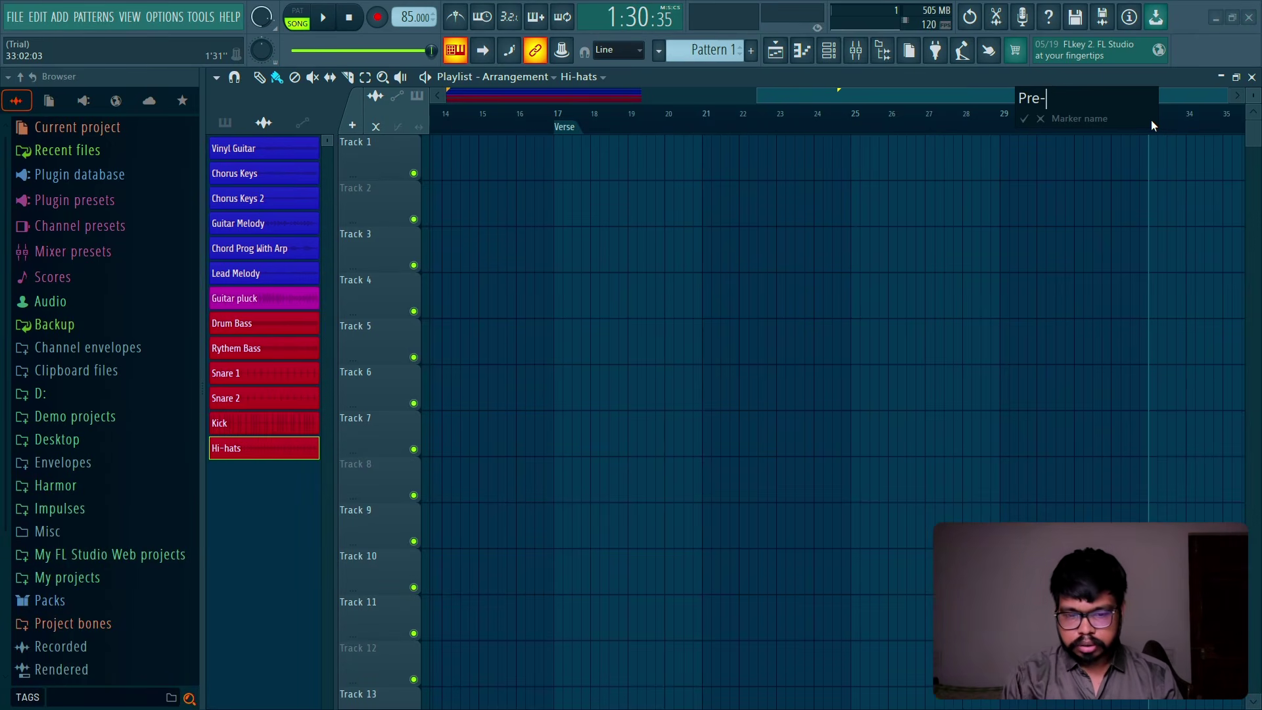
pyautogui.write('Chorus')
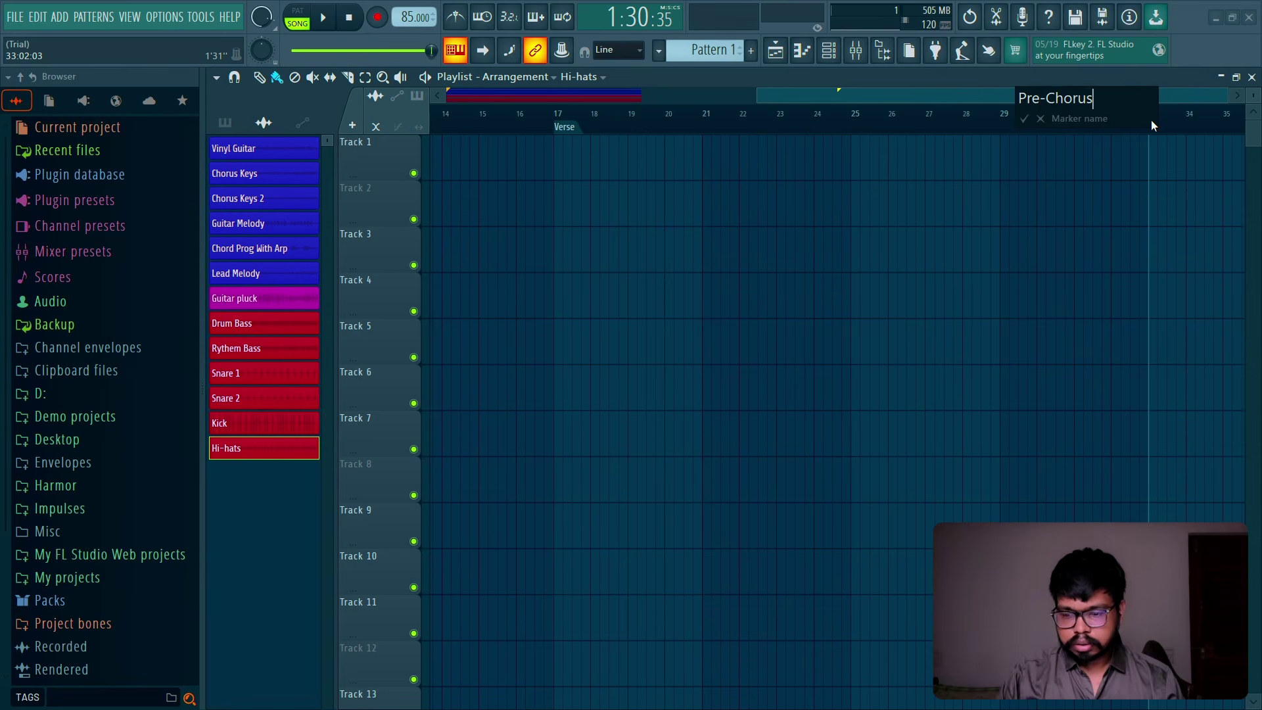
pyautogui.press('Return')
# Step: Add a playlist time marker named Chorus at bar 41
pyautogui.hscroll(5, 583, 244)
pyautogui.click(886, 124)
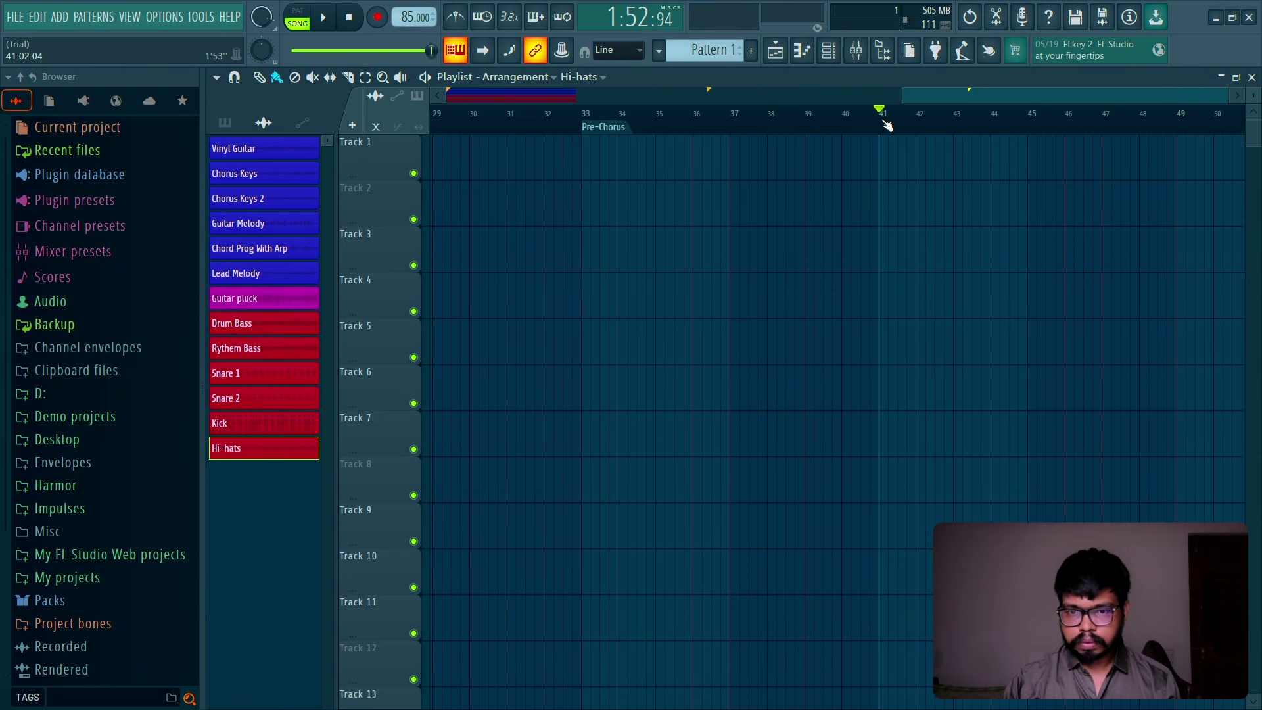
pyautogui.hotkey('alt', 't')
pyautogui.write('Chorus')
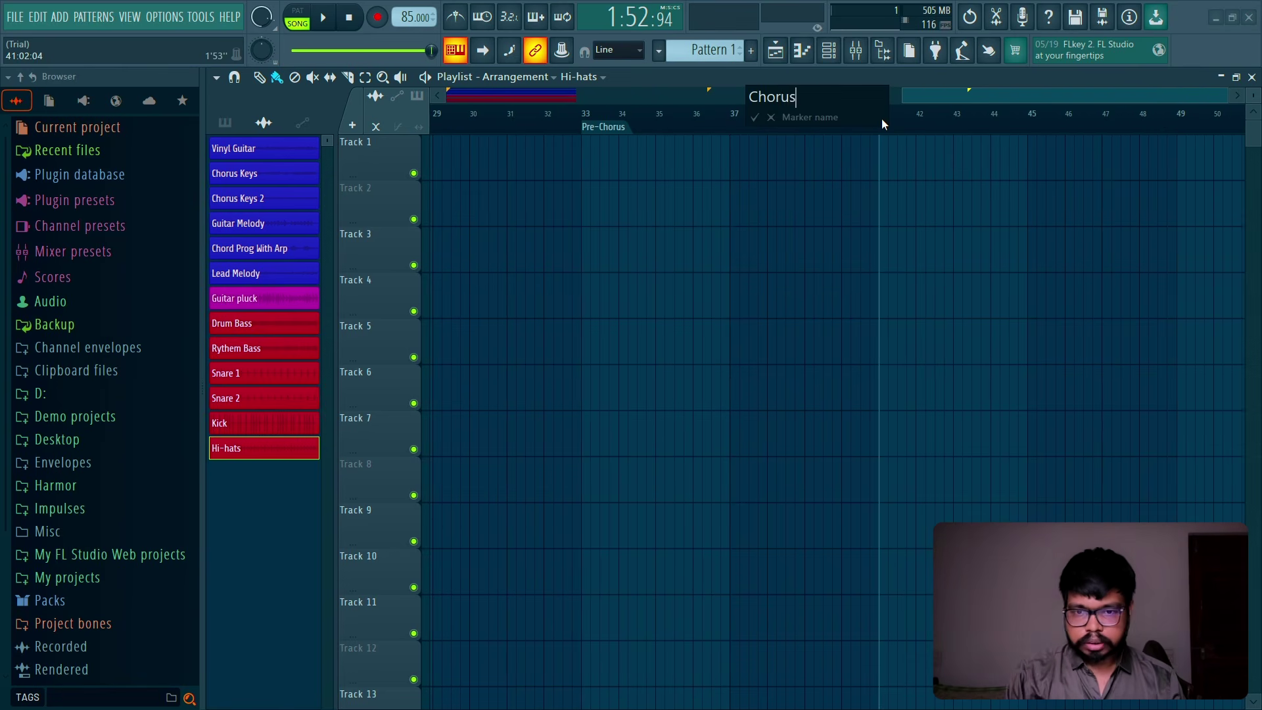
pyautogui.press('Return')
# Step: Add a playlist time marker named Verse2 at bar 57
pyautogui.hscroll(3, 757, 273)
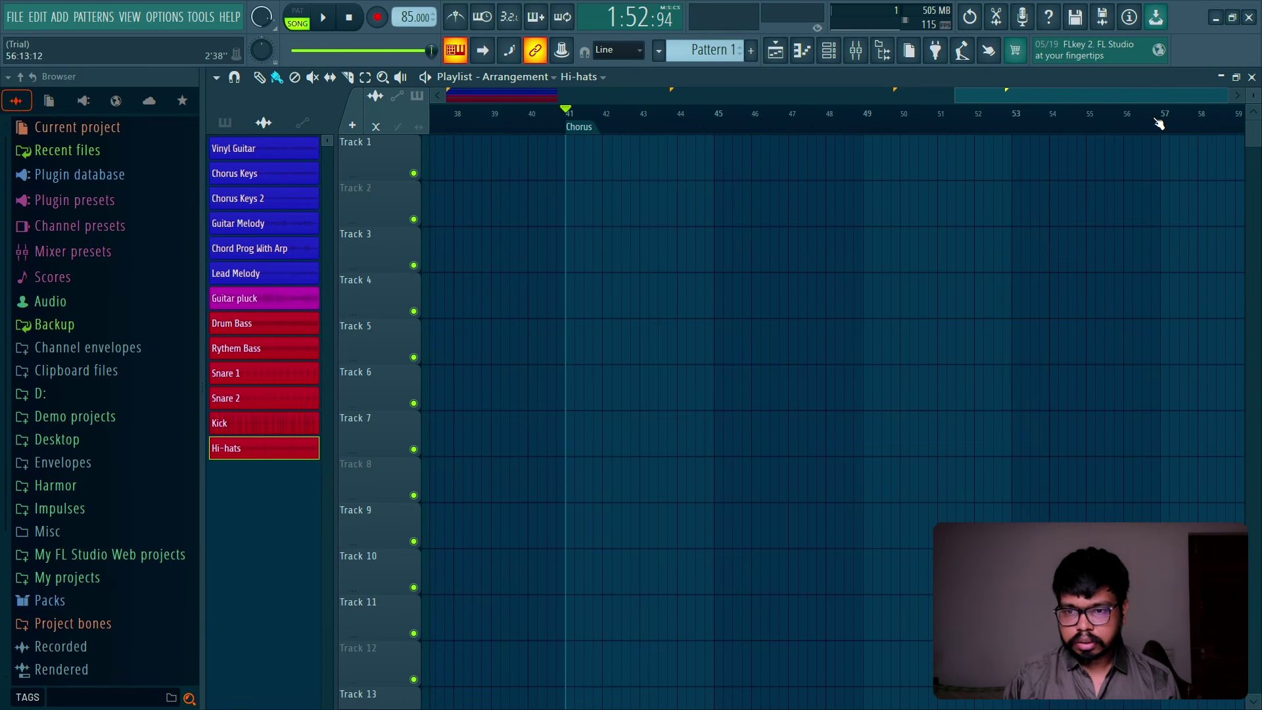
pyautogui.click(1159, 124)
pyautogui.click(1163, 120)
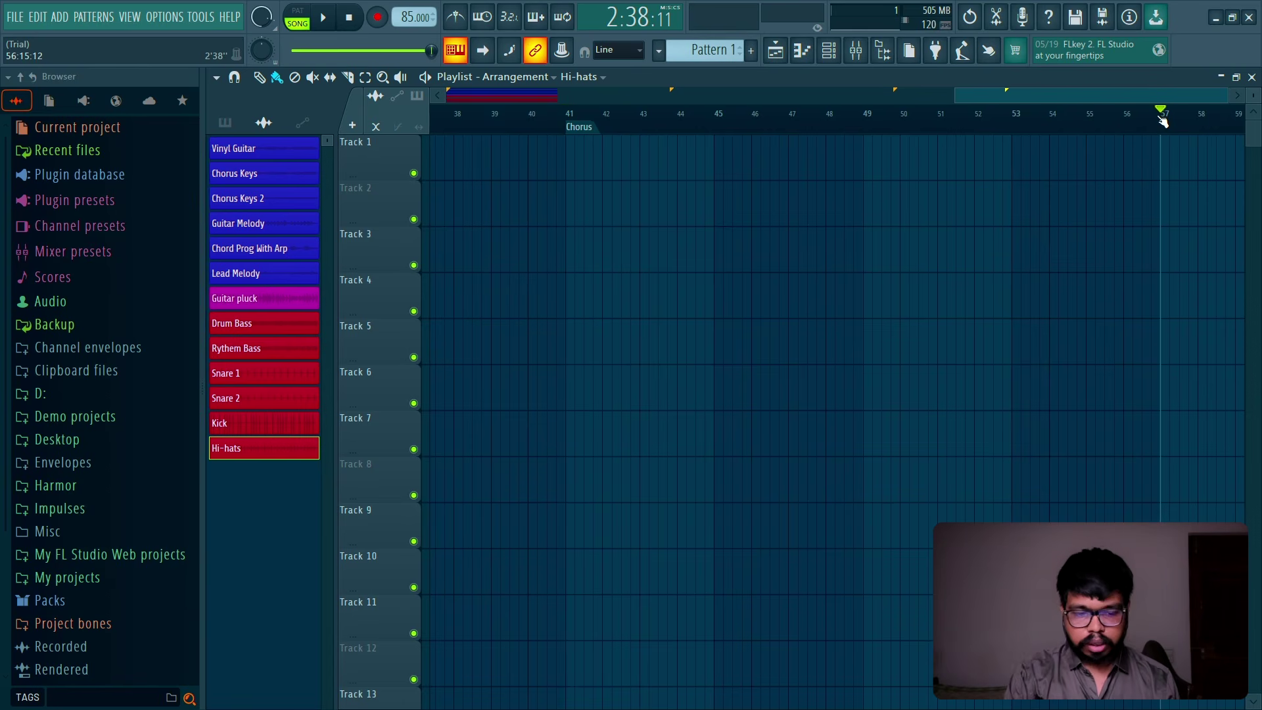
pyautogui.hotkey('alt', 't')
pyautogui.write('V')
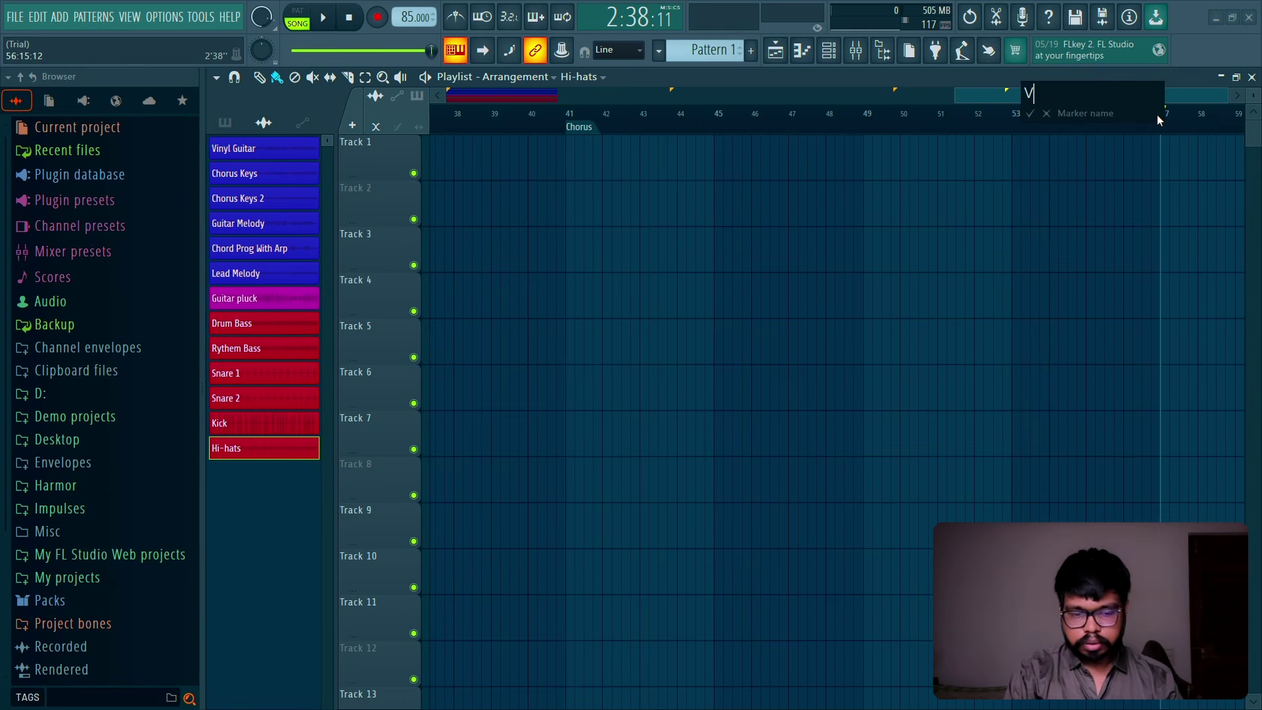
pyautogui.write('erse2')
pyautogui.press('Return')
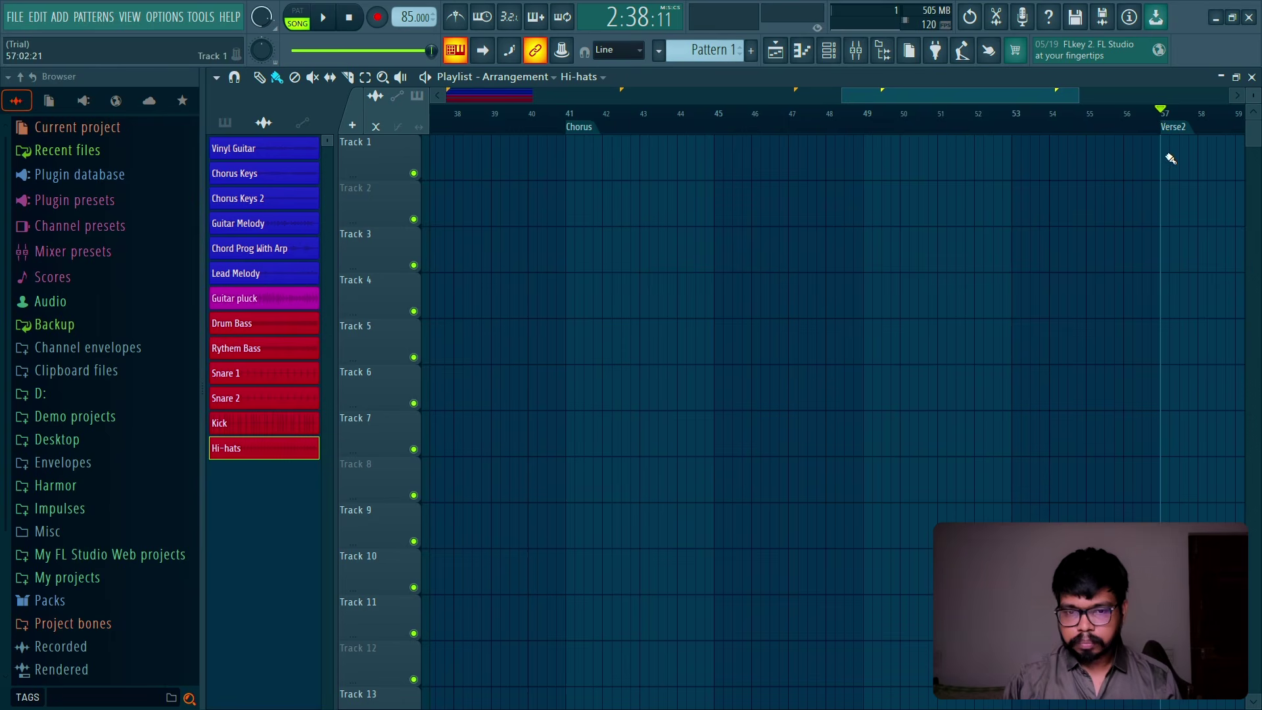
# Step: Add a playlist time marker named Bridge at bar 73
pyautogui.scroll(-6, 907, 225)
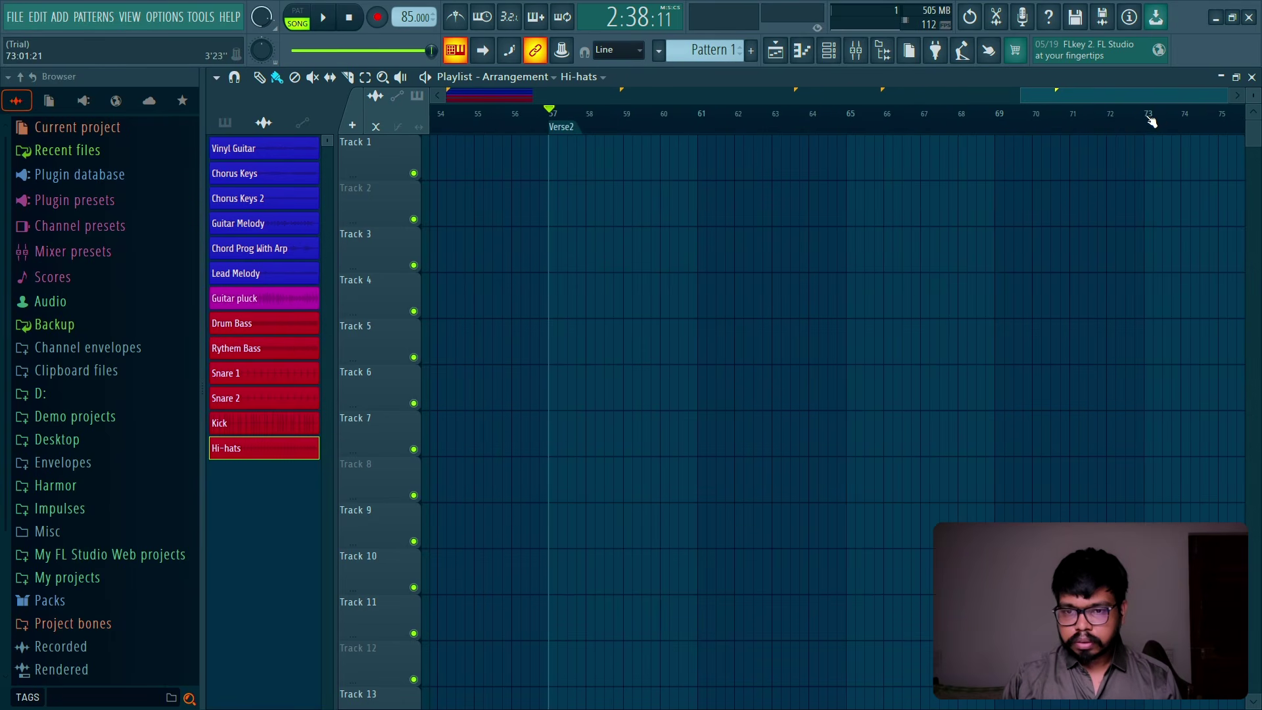
pyautogui.click(1150, 122)
pyautogui.scroll(-2, 1093, 178)
pyautogui.hotkey('alt', 't')
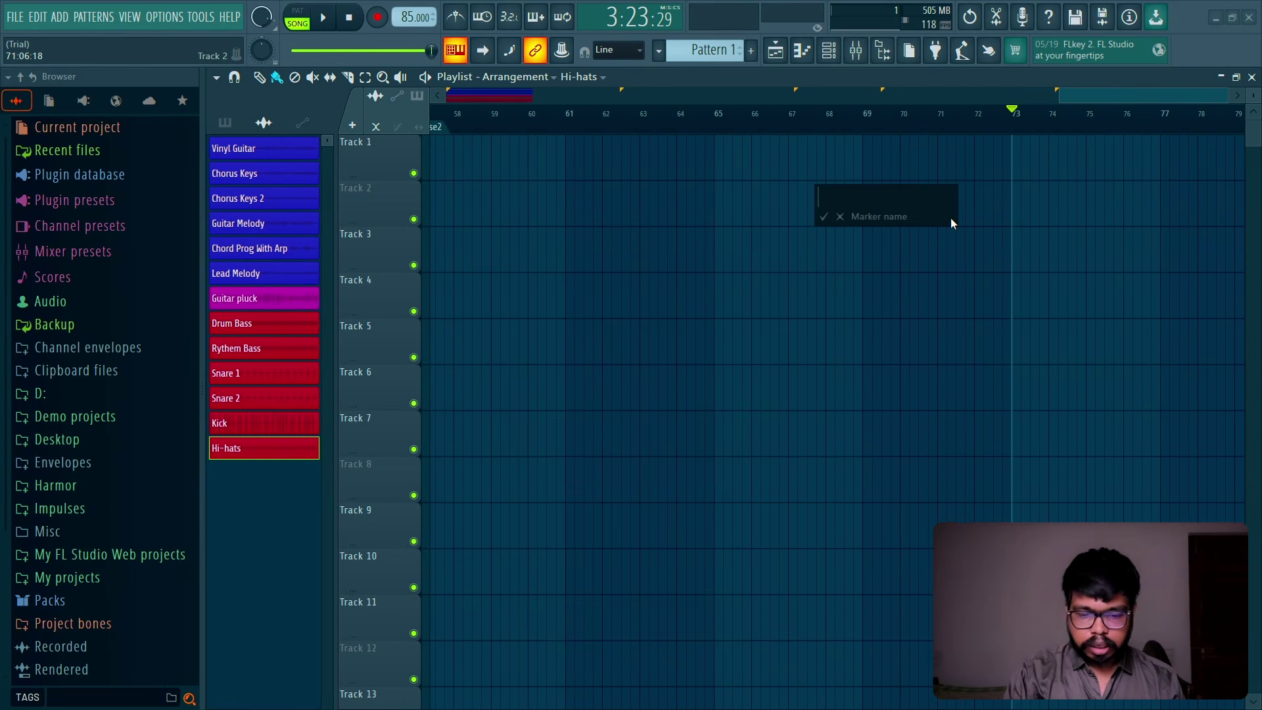
pyautogui.write('Bridg')
pyautogui.write('e')
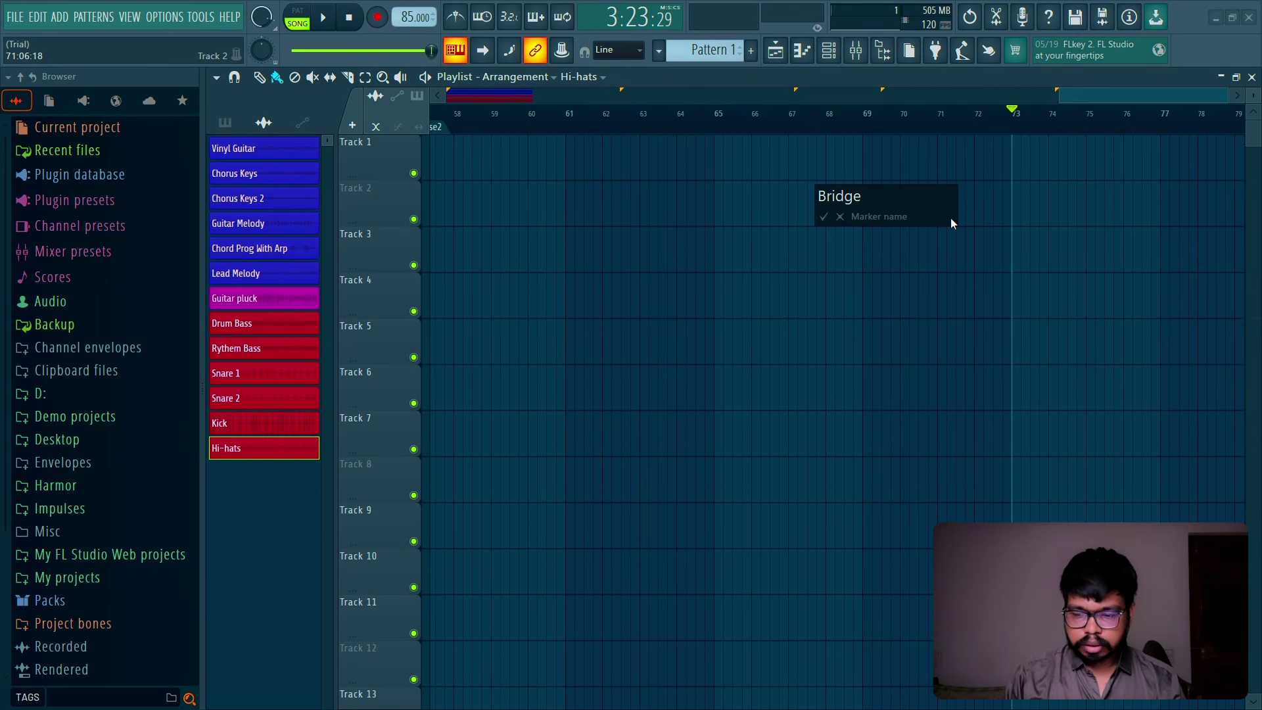
pyautogui.press('Return')
# Step: Add a playlist time marker named Chorus2 at bar 81
pyautogui.hscroll(3, 1040, 126)
pyautogui.click(1044, 117)
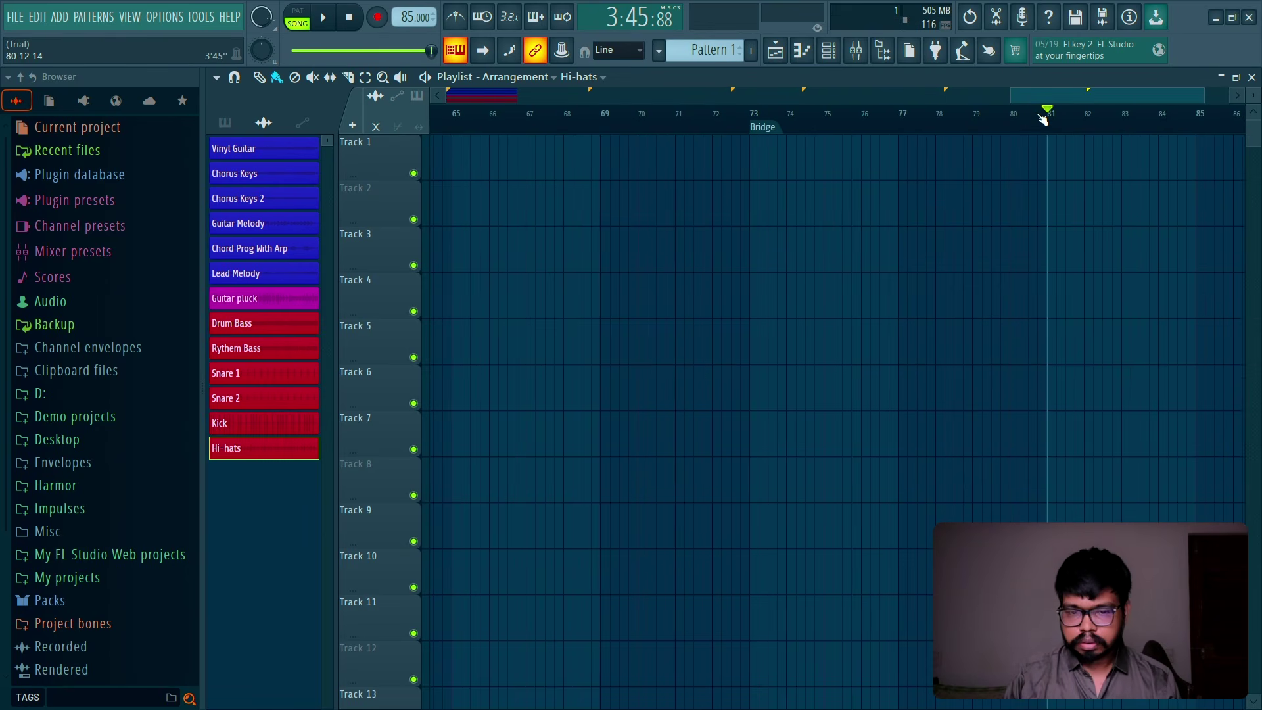
pyautogui.hotkey('alt', 't')
pyautogui.write('Cho')
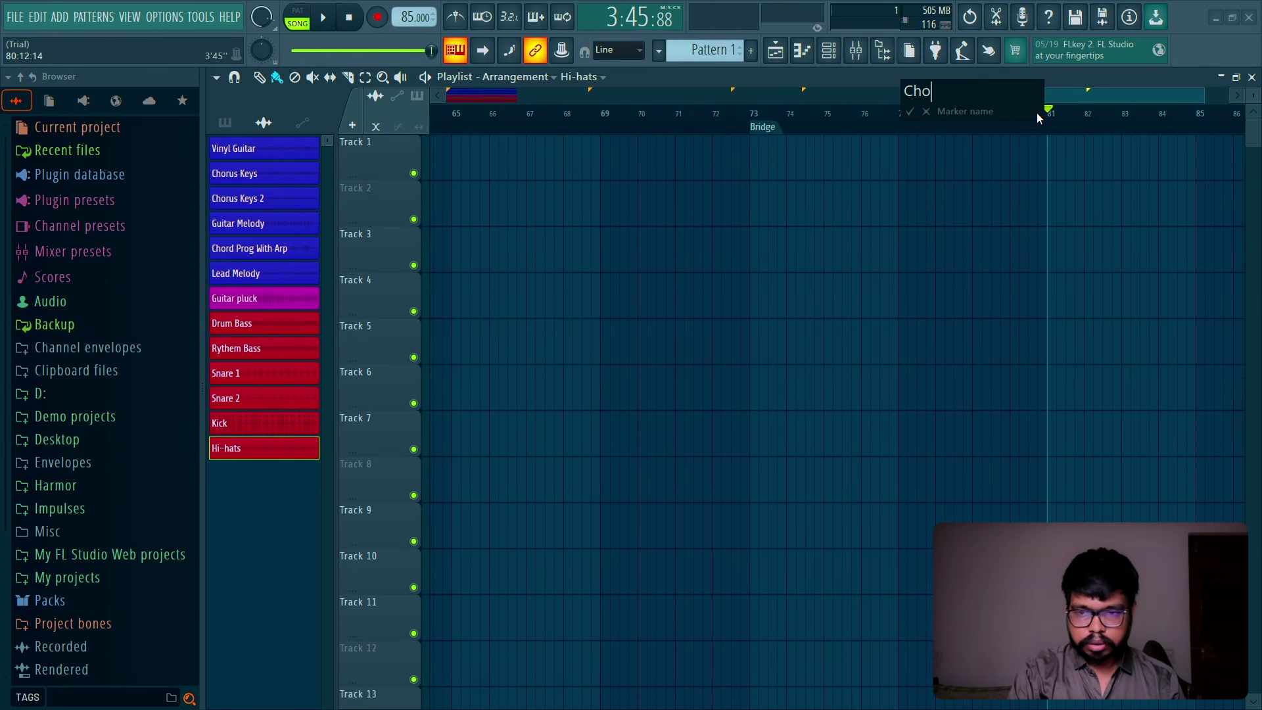
pyautogui.write('rus2')
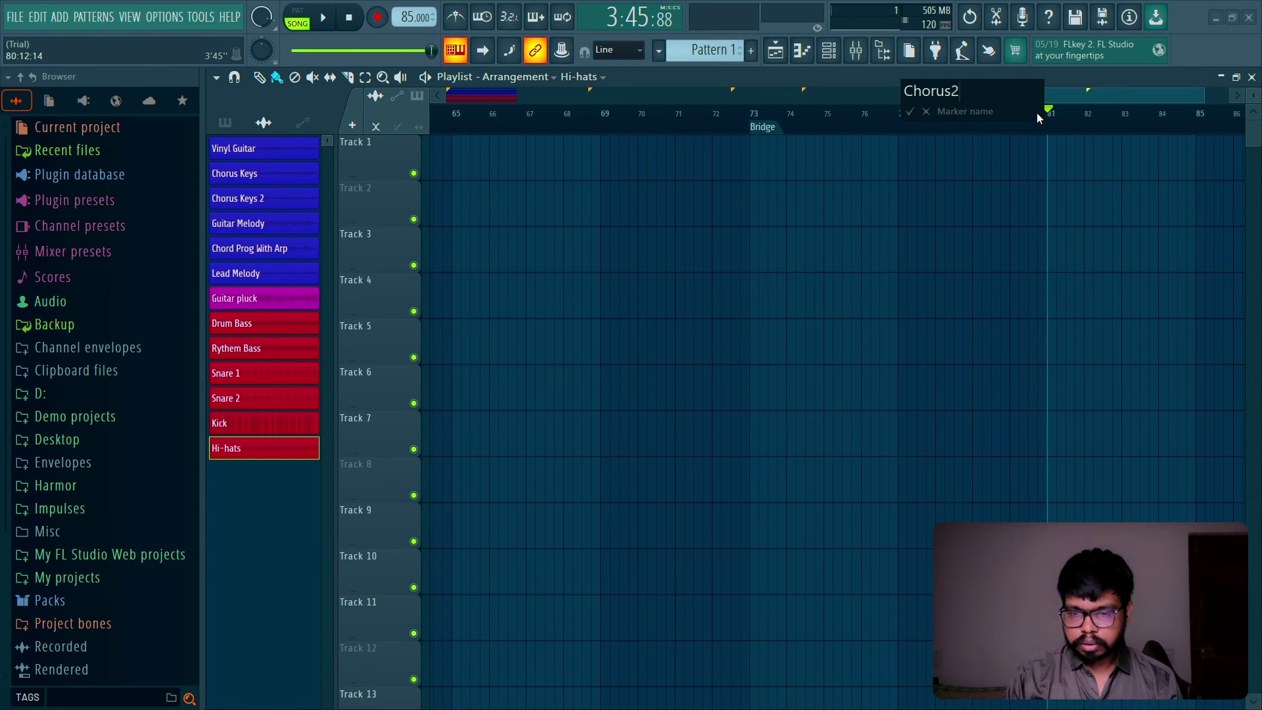
pyautogui.press('Return')
# Step: Add a playlist time marker named Outro at bar 97
pyautogui.hscroll(5, 895, 242)
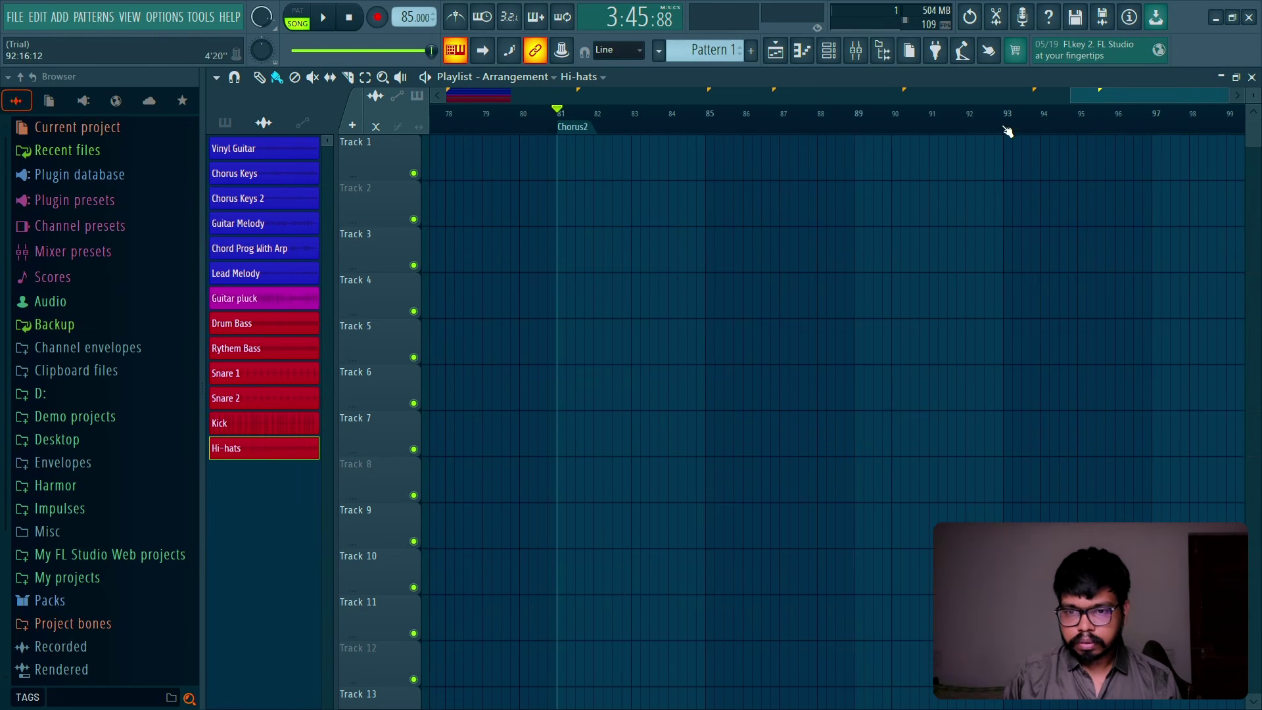
pyautogui.click(1153, 115)
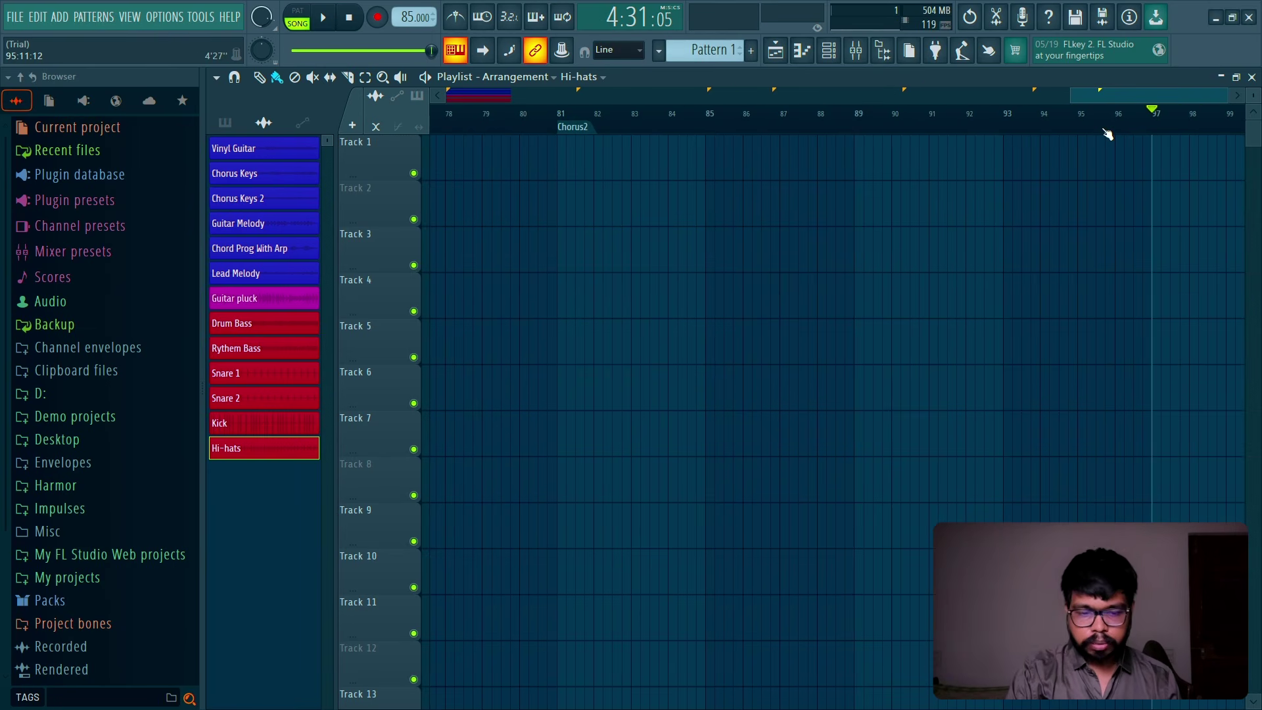
pyautogui.hotkey('alt', 't')
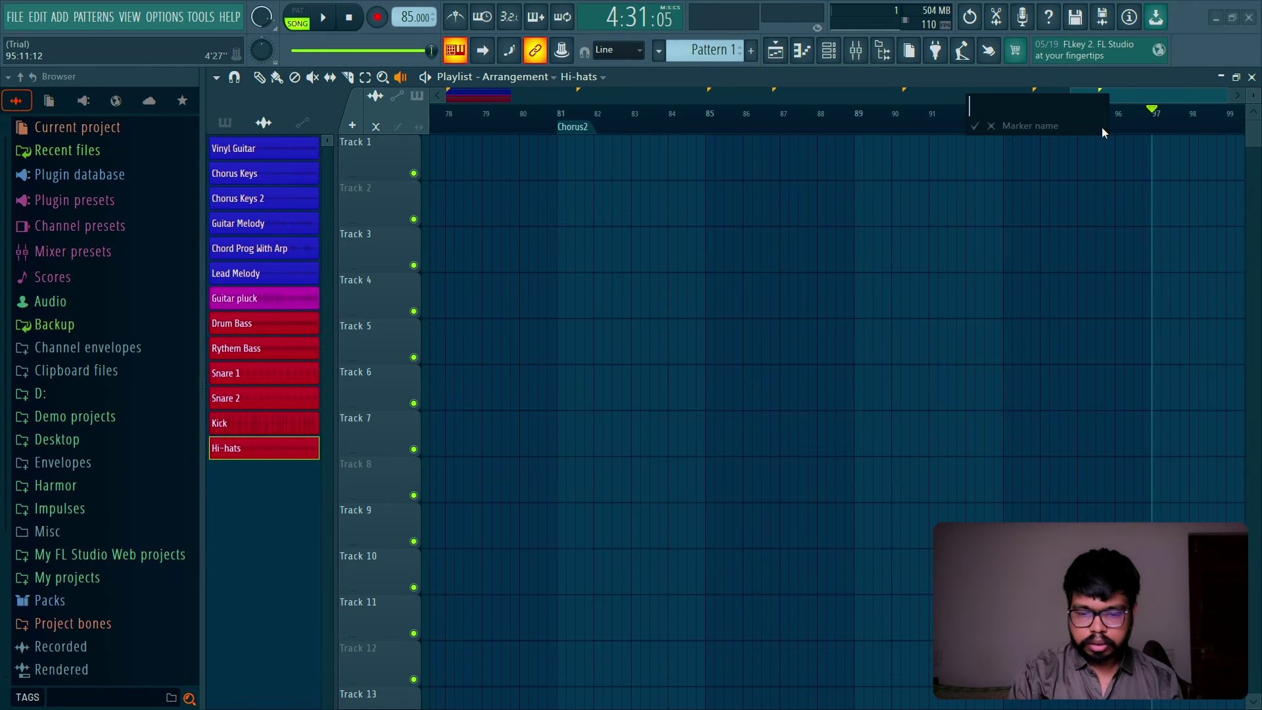
pyautogui.write('Outro')
pyautogui.press('Return')
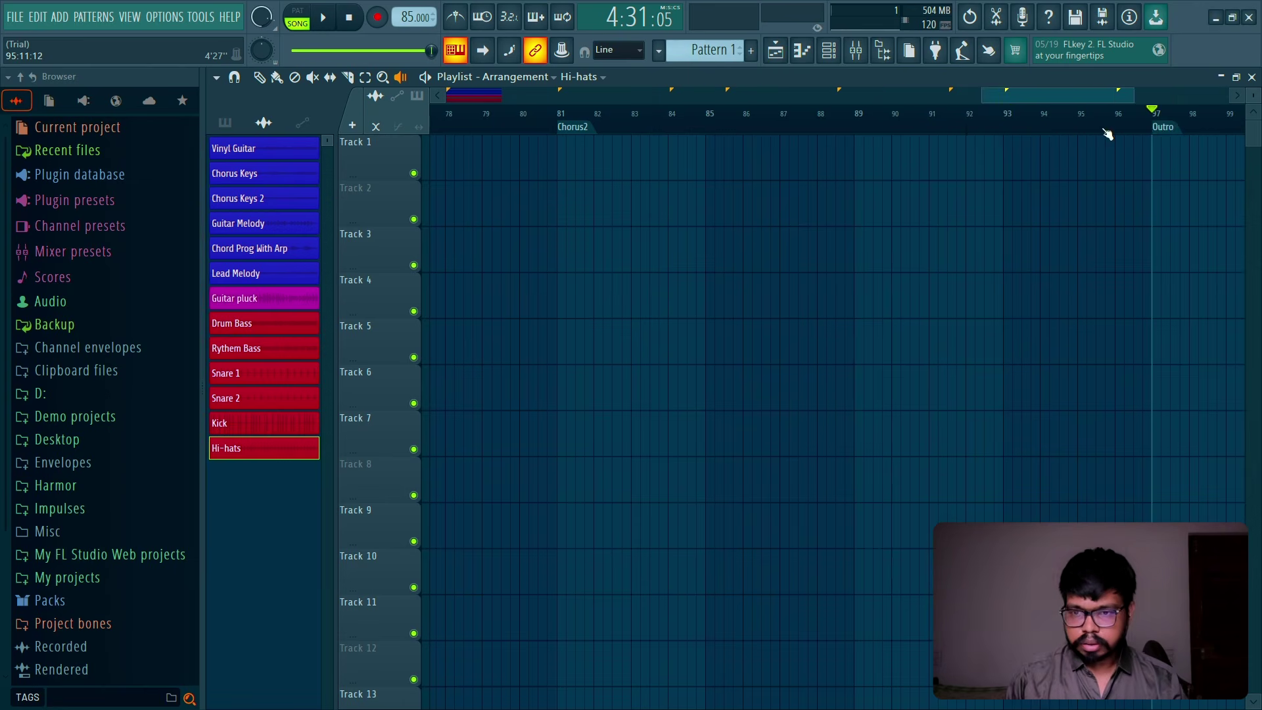
# Step: Check the timeline past the Outro marker with the playhead at bar 104, and return the playhead to the song start
pyautogui.scroll(-5, 1176, 125)
pyautogui.hscroll(6, 1194, 135)
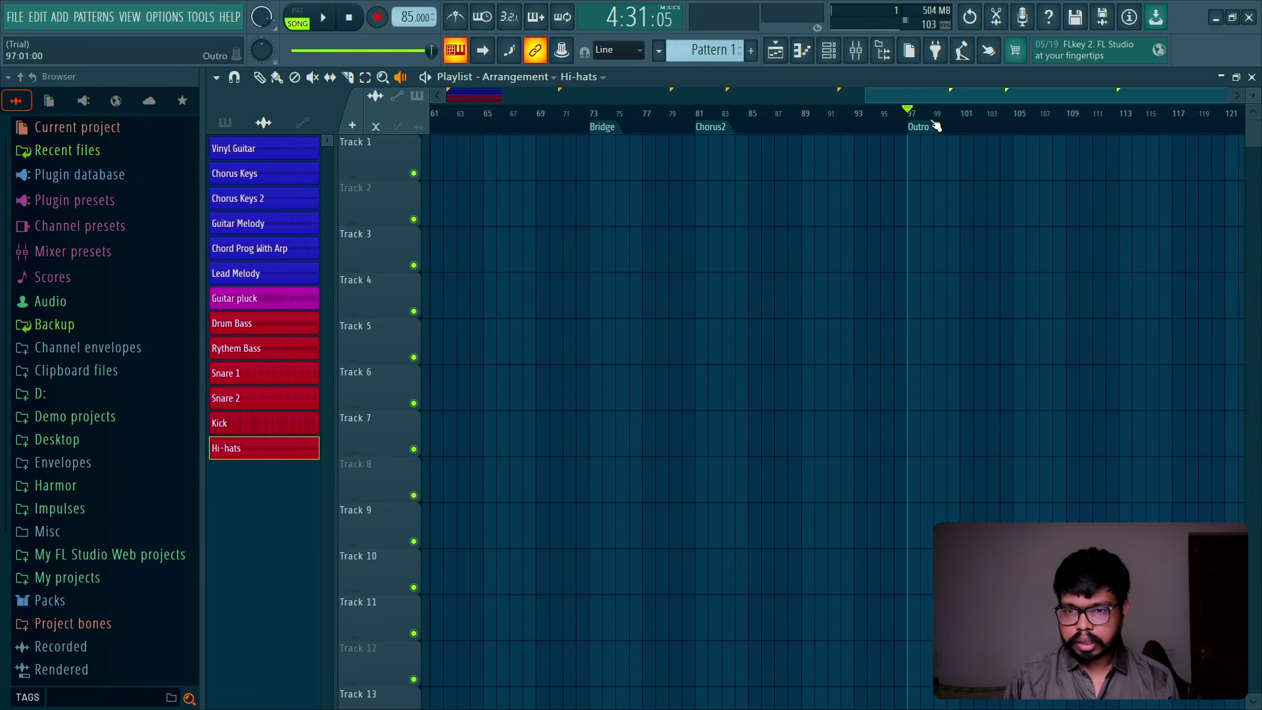
pyautogui.moveTo(989, 125)
pyautogui.mouseDown()
pyautogui.moveTo(963, 125)
pyautogui.moveTo(1006, 125)
pyautogui.mouseUp()
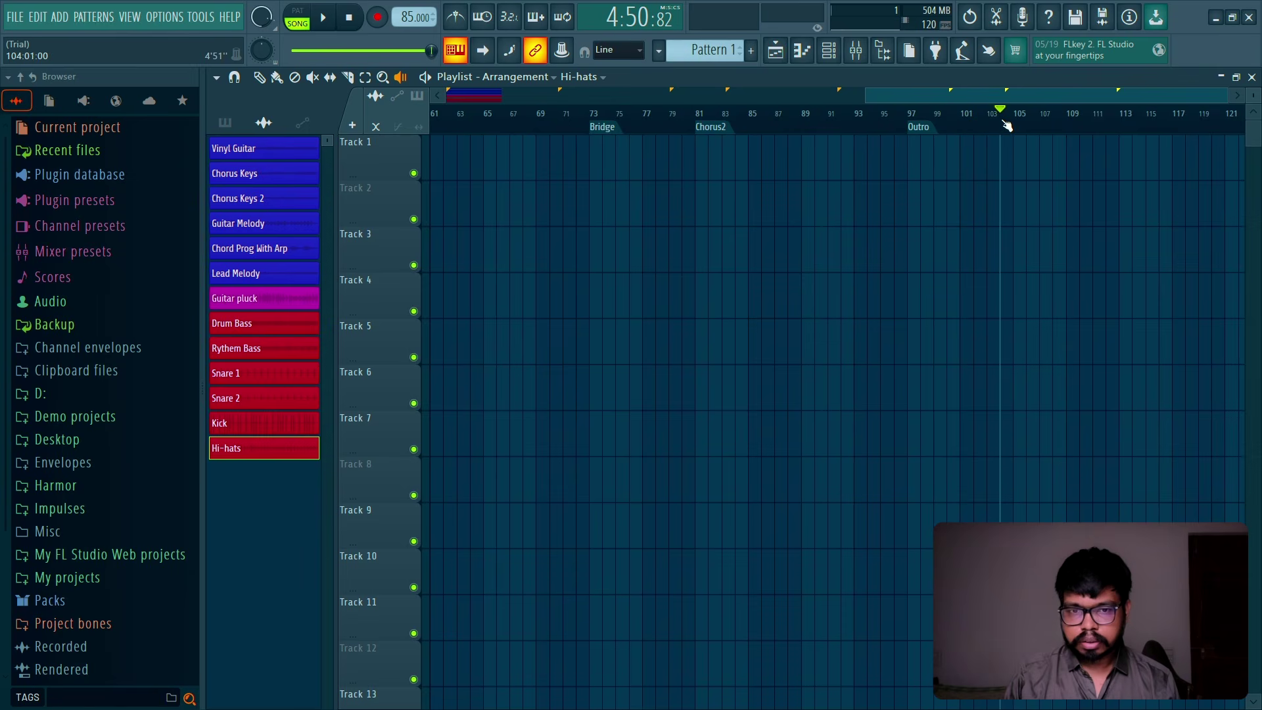
pyautogui.hscroll(-6, 953, 217)
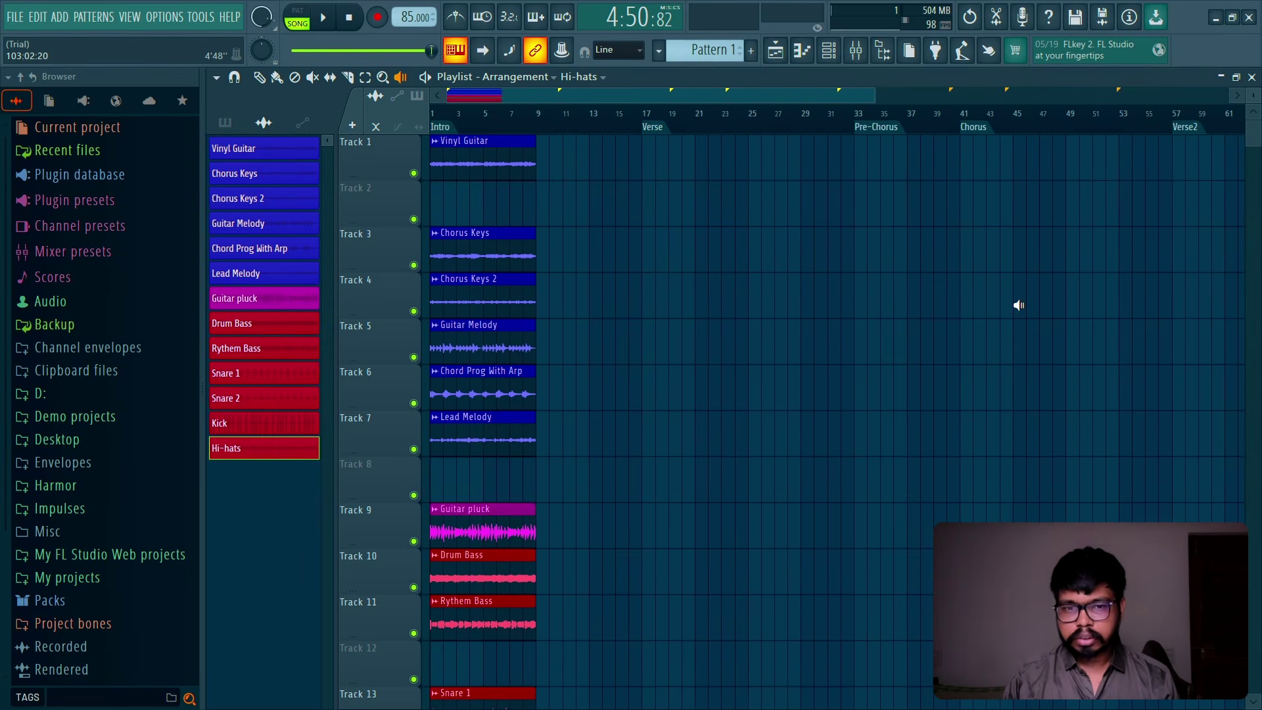
pyautogui.press('Home')
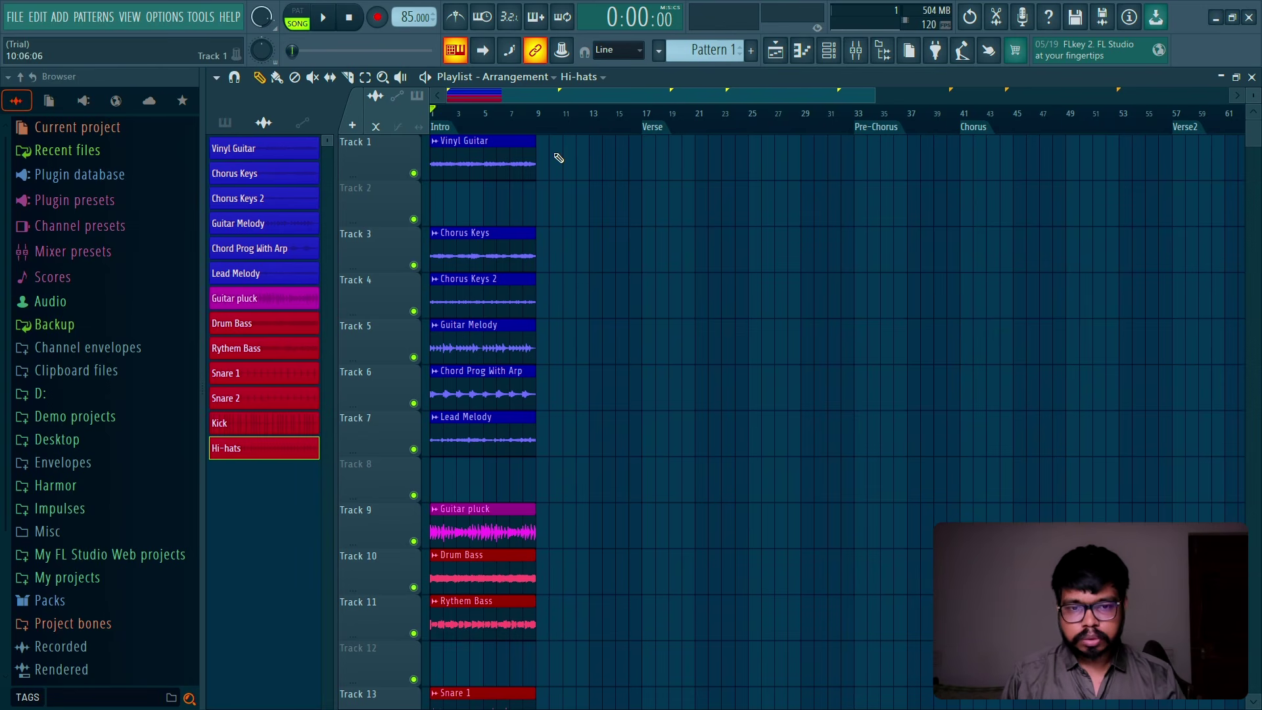
# Step: Select all eight-bar clips on Tracks 1 to 16 and duplicate them six times to fill the playlist up to bar 57
pyautogui.moveTo(563, 154); pyautogui.dragTo(537, 362)
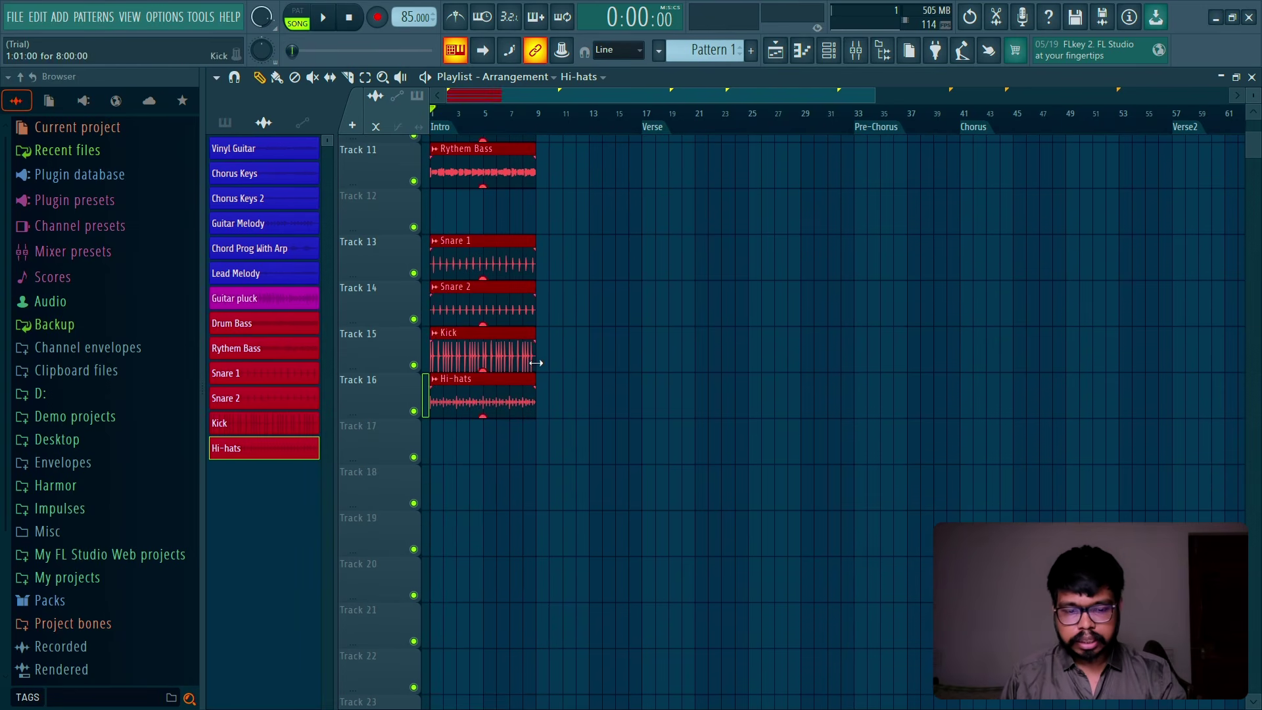
pyautogui.hotkey('ctrl', 'b')
pyautogui.hotkey('ctrl', 'b')
pyautogui.hotkey('ctrl', 'b')
pyautogui.hotkey('ctrl', 'b')
pyautogui.hotkey('ctrl', 'b')
pyautogui.hotkey('ctrl', 'b')
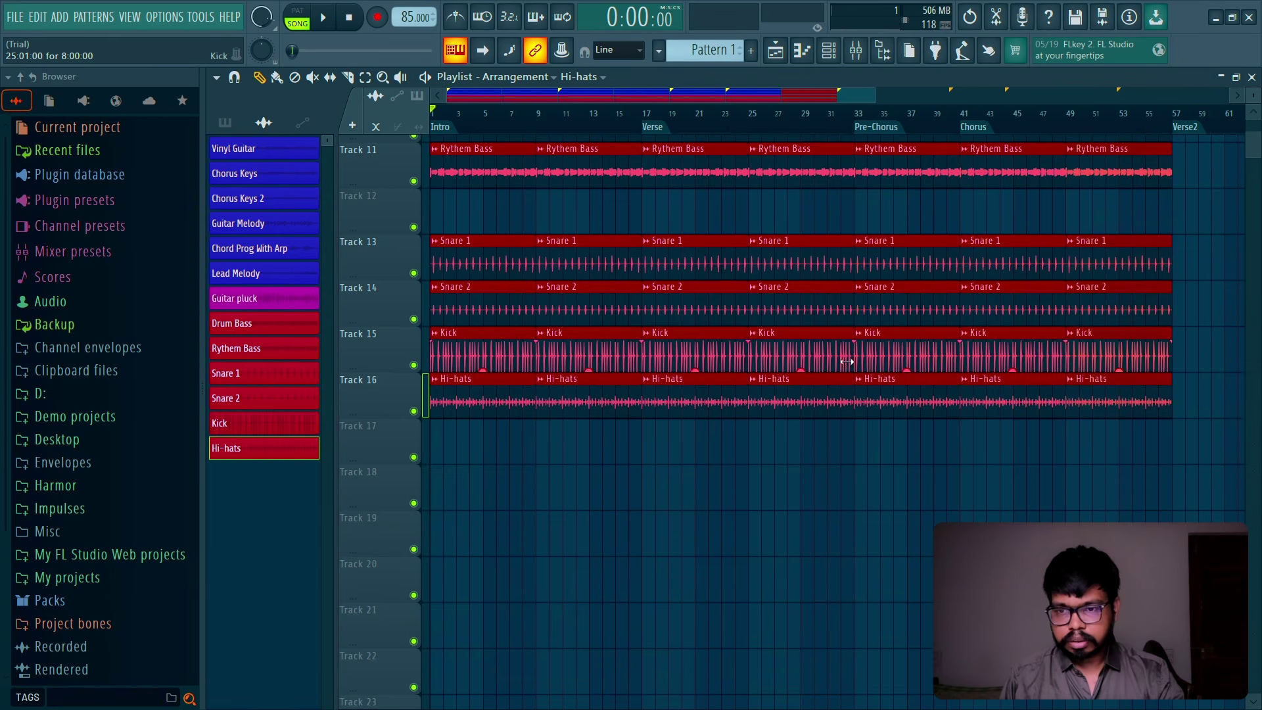
# Step: Delete the Snare 1, Snare 2, Kick and Hi-hats clips on Tracks 13 to 16 from the Intro section, bars 1 to 16
pyautogui.scroll(5, 715, 439)
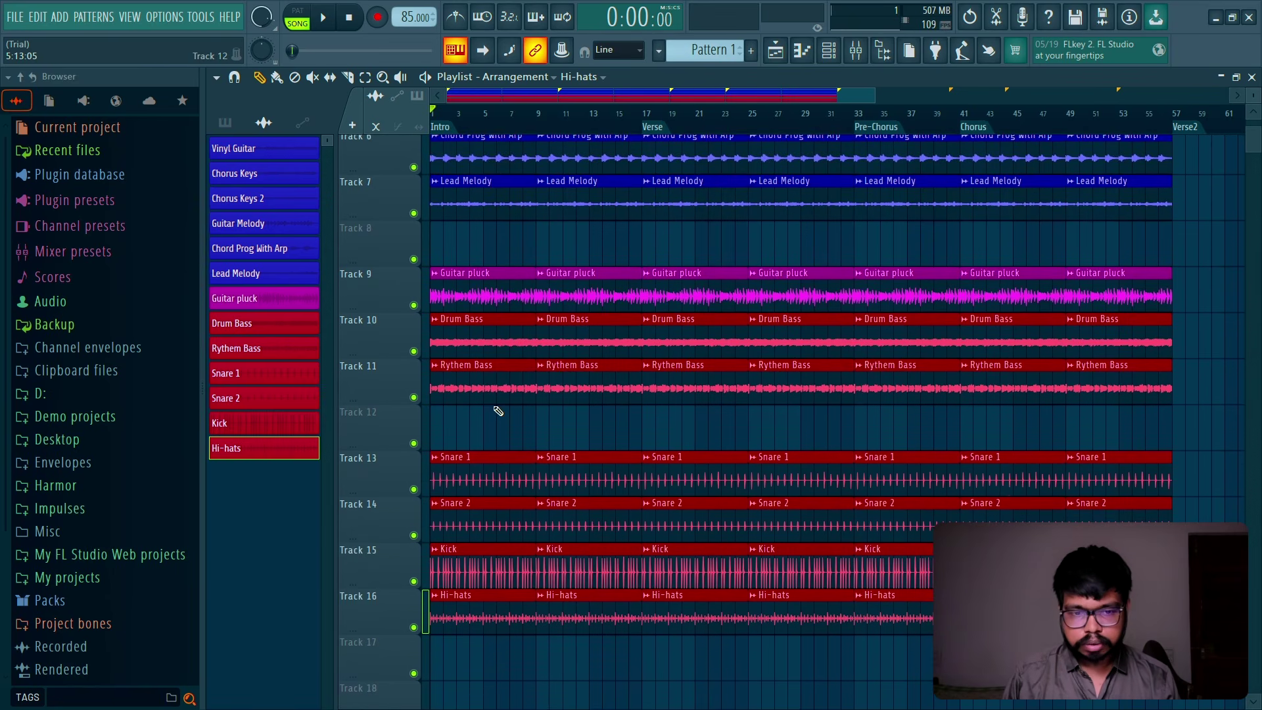
pyautogui.moveTo(471, 406); pyautogui.dragTo(578, 621)
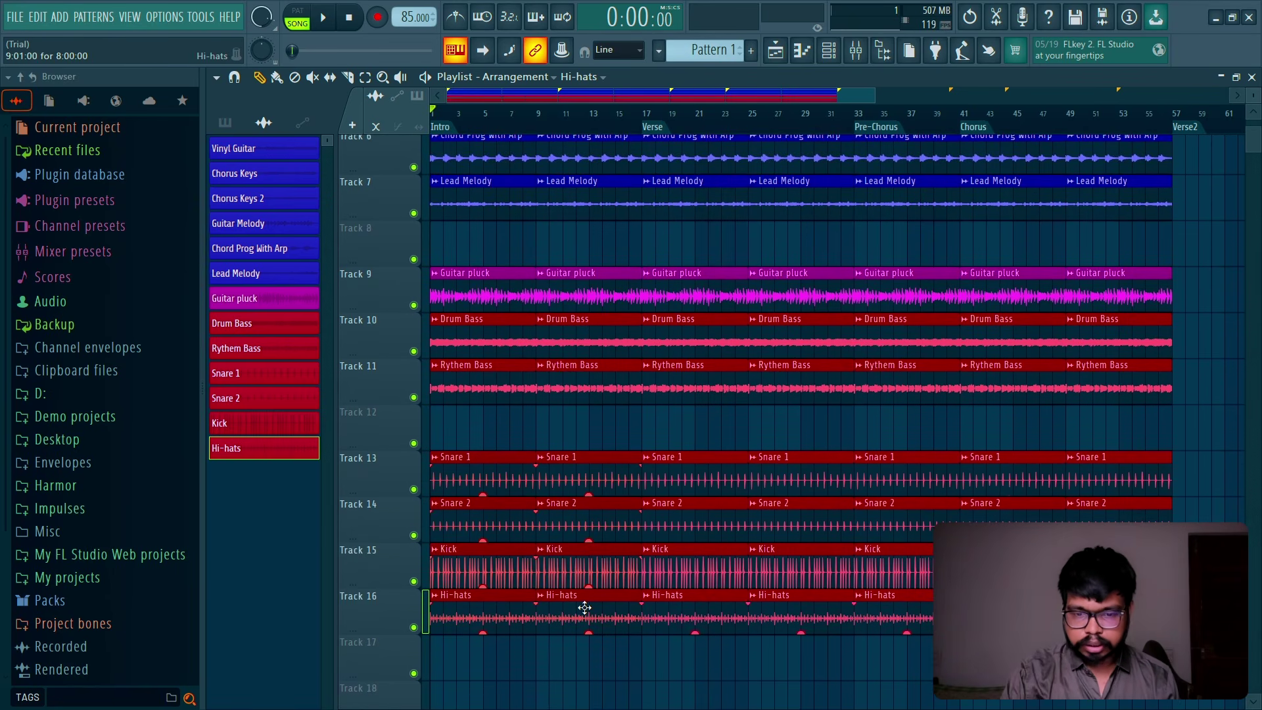
pyautogui.press('Delete')
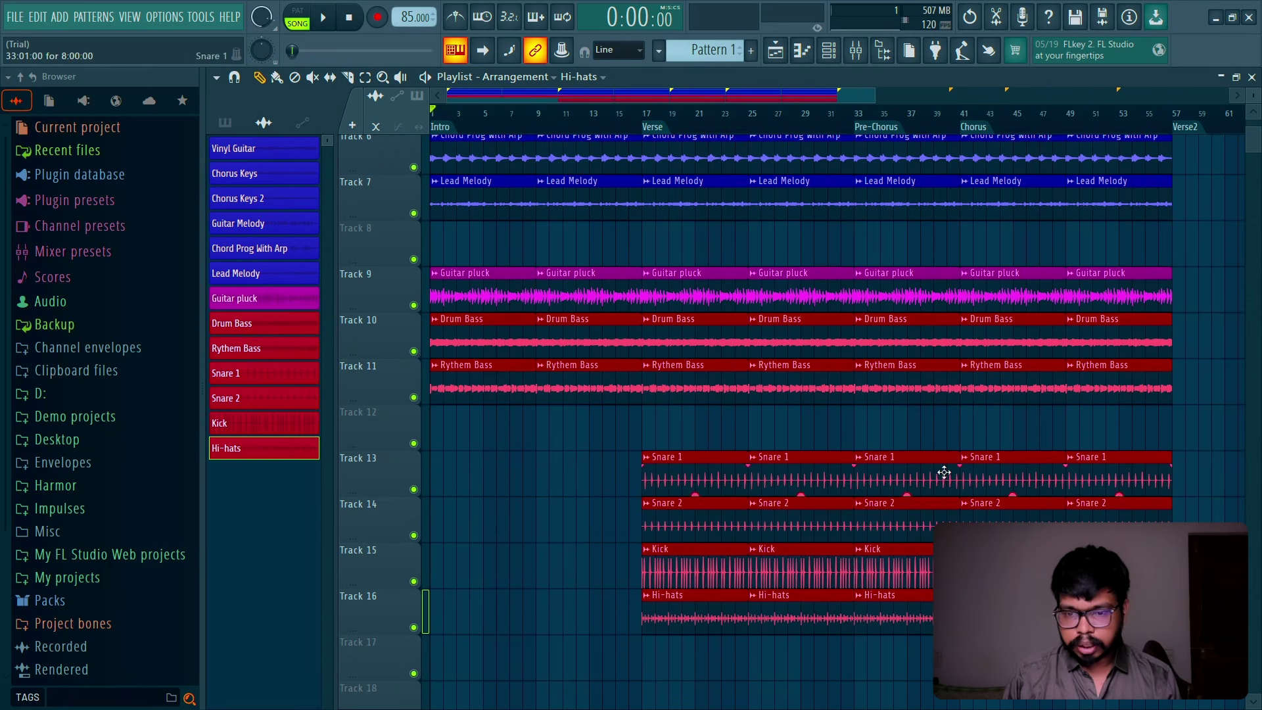
# Step: Delete the Snare 1, Snare 2, Kick and Hi-hats clips from the Pre-Chorus section, bars 33 to 40
pyautogui.rightClick(917, 460)
pyautogui.rightClick(917, 506)
pyautogui.rightClick(915, 553)
pyautogui.rightClick(914, 598)
# Step: Delete the remaining melodic, guitar and bass clips on Tracks 1 to 11 from the Pre-Chorus section
pyautogui.scroll(5, 917, 582)
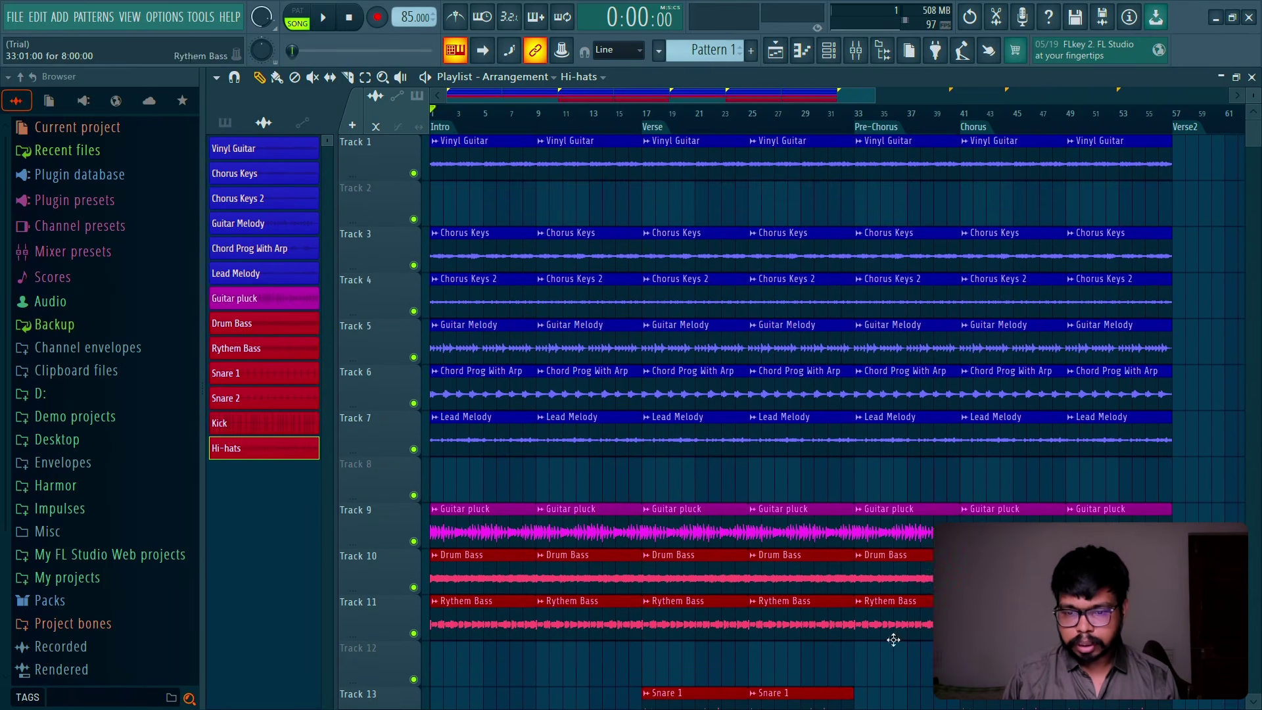
pyautogui.rightClick(903, 601)
pyautogui.rightClick(901, 555)
pyautogui.rightClick(890, 418)
pyautogui.rightClick(887, 371)
pyautogui.rightClick(885, 325)
pyautogui.rightClick(882, 279)
pyautogui.rightClick(880, 245)
pyautogui.rightClick(879, 157)
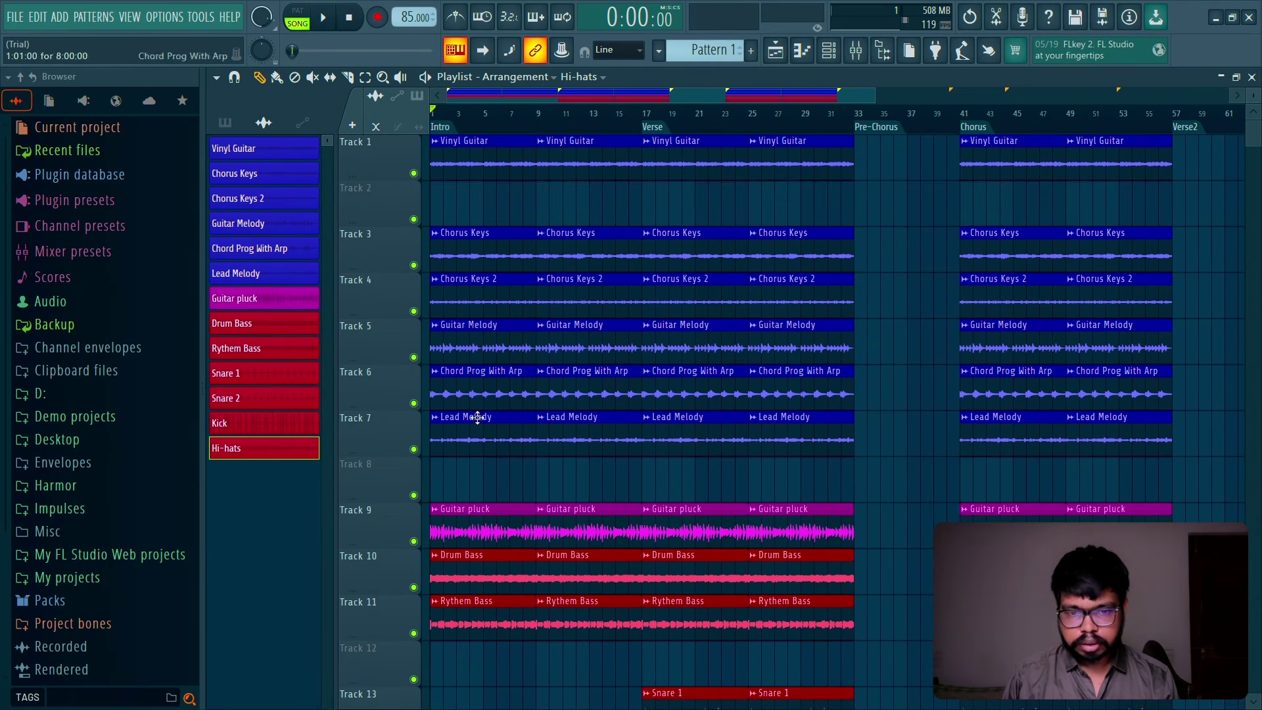
# Step: Clear all remaining clips on Tracks 1 to 11 from the Intro section, bars 1 to 16
pyautogui.rightClick(556, 617)
pyautogui.rightClick(516, 158)
pyautogui.rightClick(482, 601)
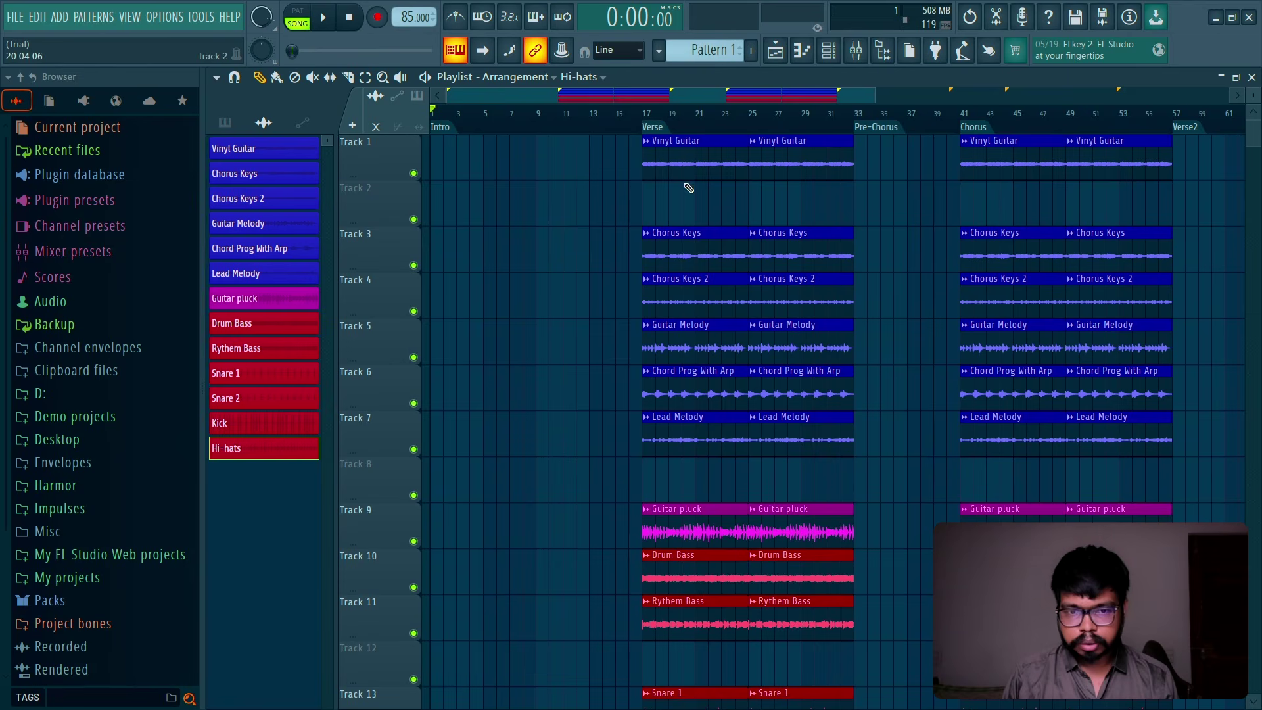
# Step: Place the playhead at the Verse start, bar 17, and mute the drum Tracks 13 to 16
pyautogui.click(649, 115)
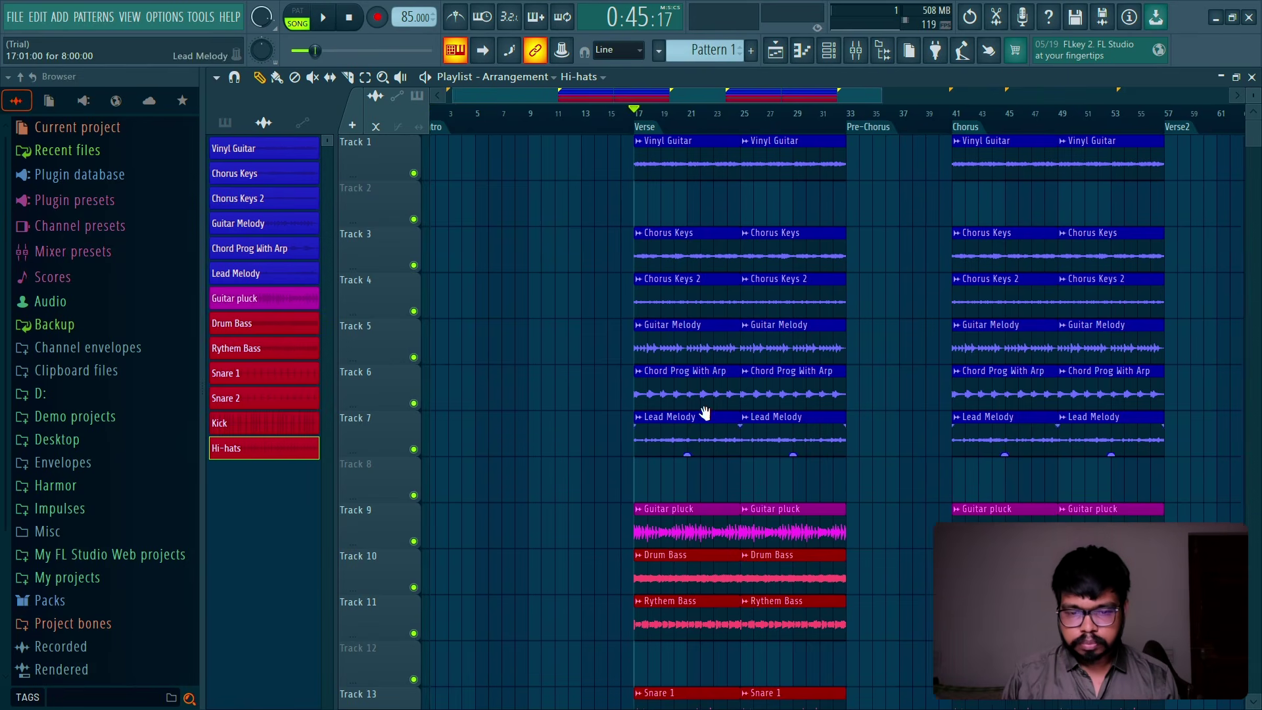
pyautogui.scroll(-3, 539, 506)
pyautogui.moveTo(416, 522); pyautogui.dragTo(413, 657)
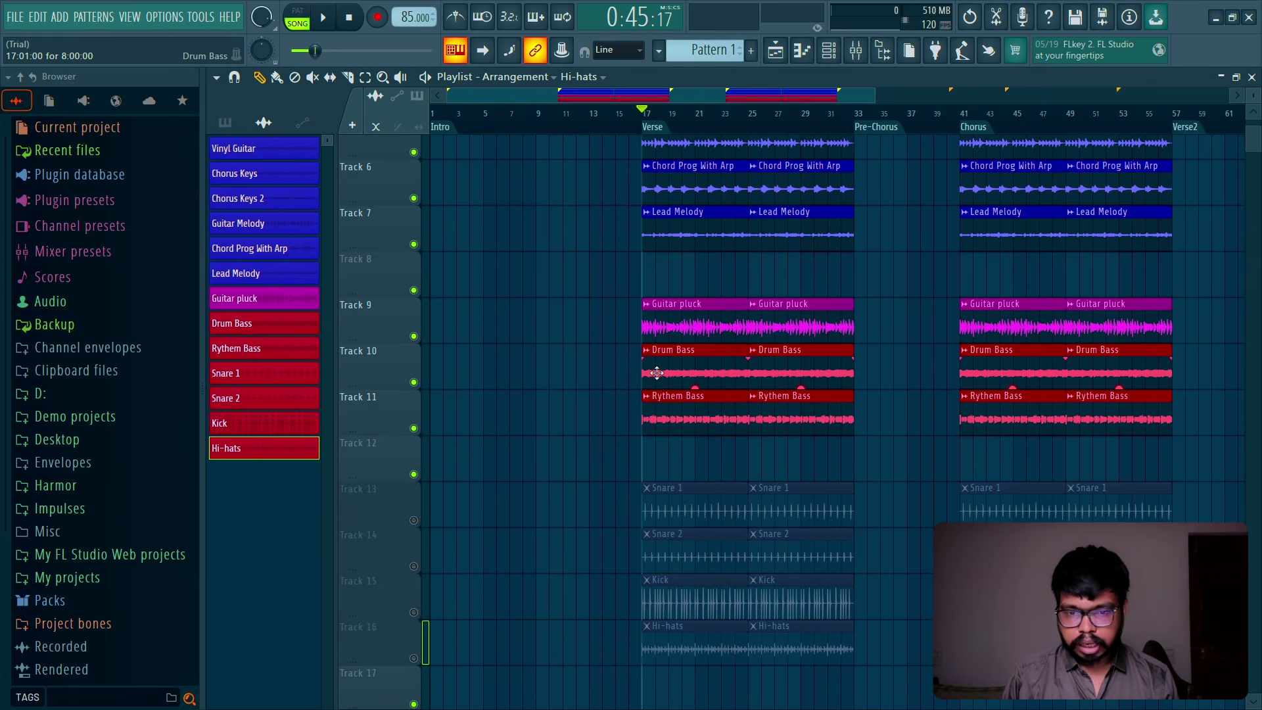
# Step: Delete both Drum Bass clips on Track 10 from the Verse section
pyautogui.scroll(2, 657, 373)
pyautogui.rightClick(683, 512)
pyautogui.rightClick(789, 512)
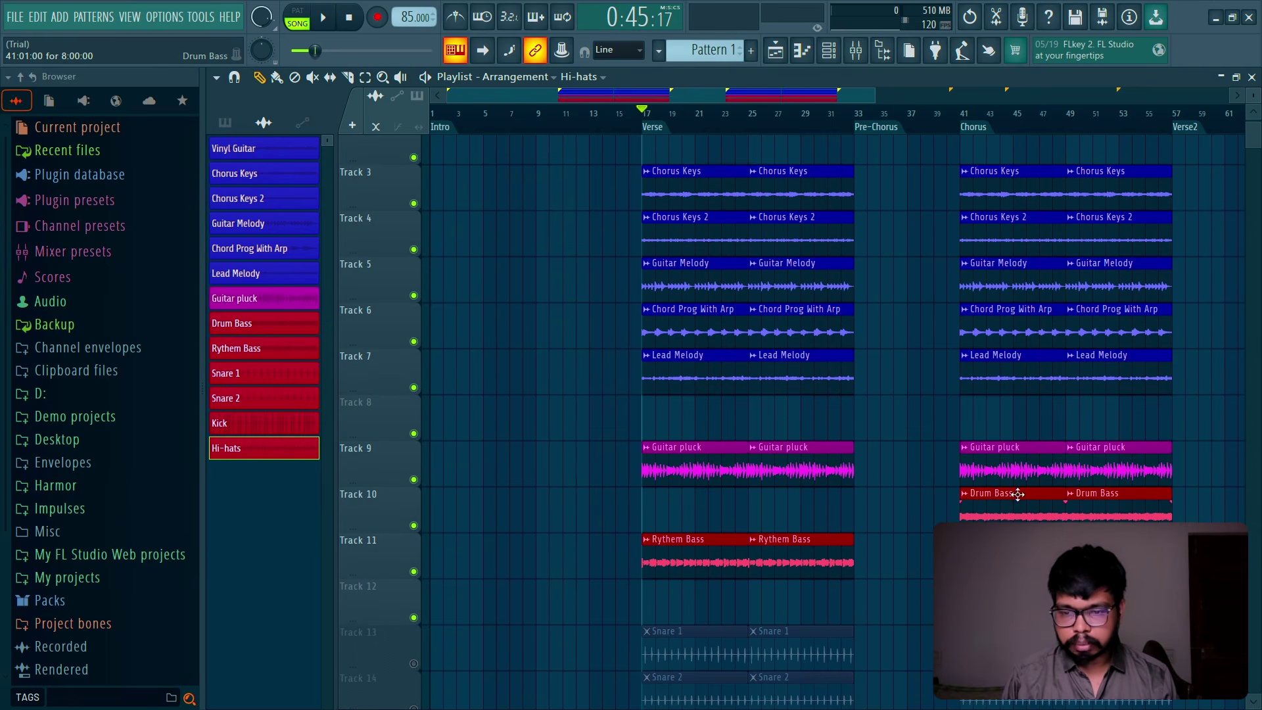
# Step: Clear the Drum Bass clips out of the Chorus on Track 10, placing one at bar 9 and one at bar 33
pyautogui.moveTo(1018, 495); pyautogui.dragTo(595, 500)
pyautogui.rightClick(1117, 512)
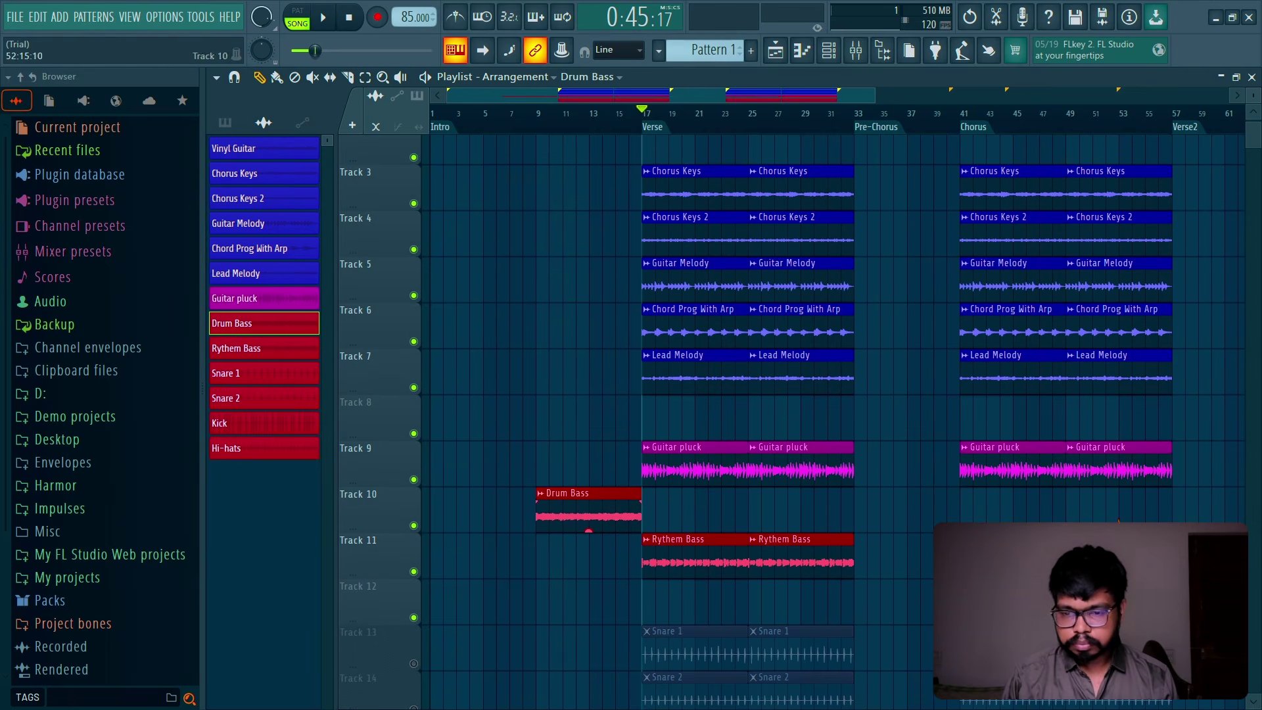
pyautogui.click(882, 516)
pyautogui.moveTo(887, 516); pyautogui.dragTo(862, 516)
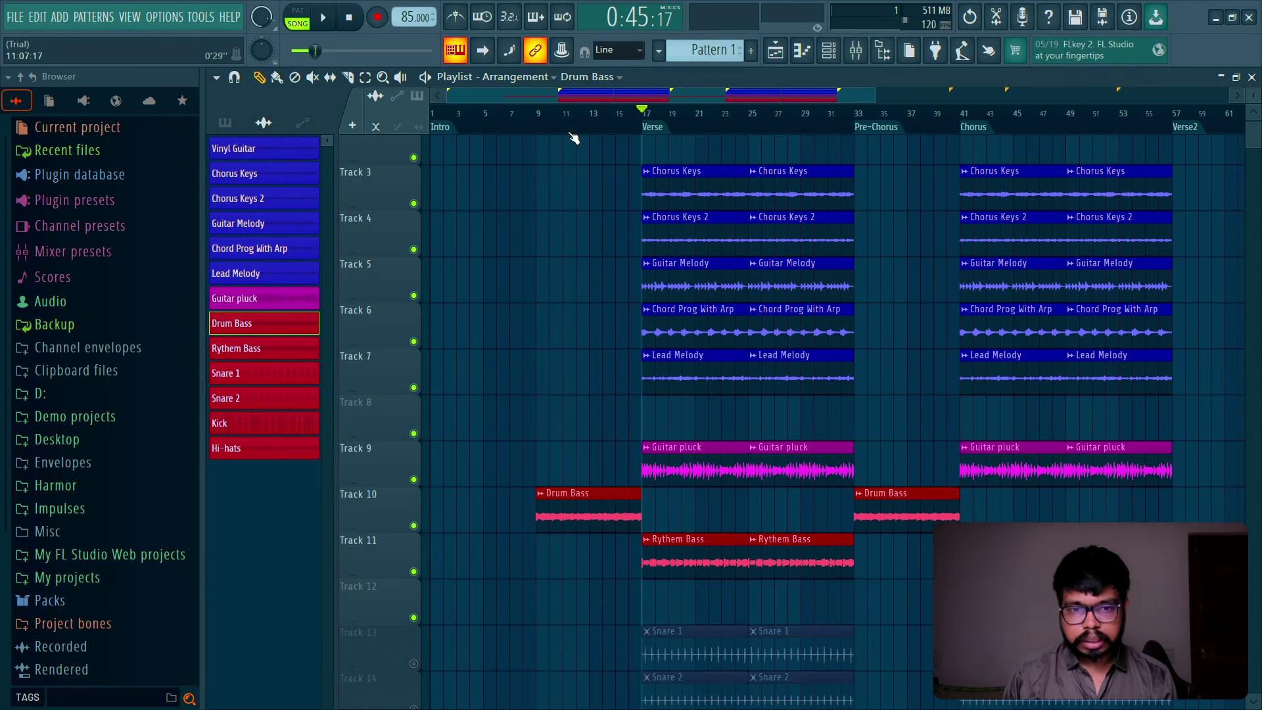
# Step: Add a playlist time marker named Pre-Verse at bar 9
pyautogui.click(541, 114)
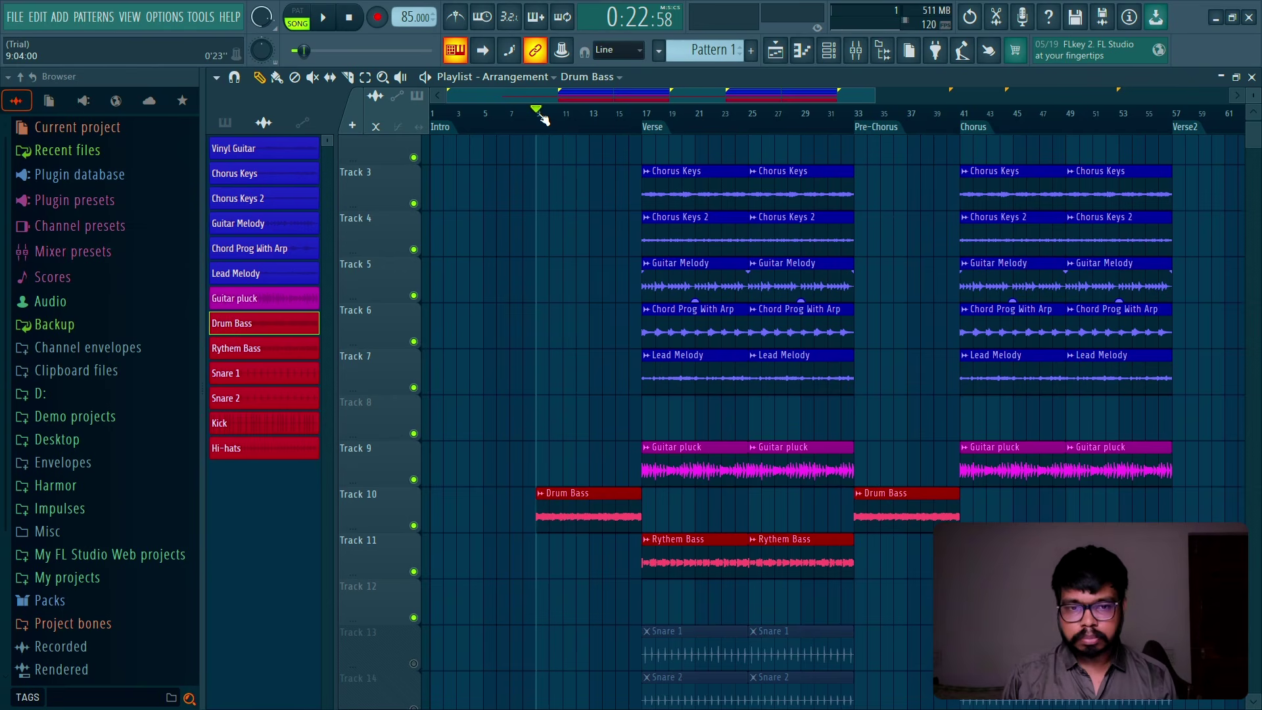
pyautogui.hotkey('alt', 't')
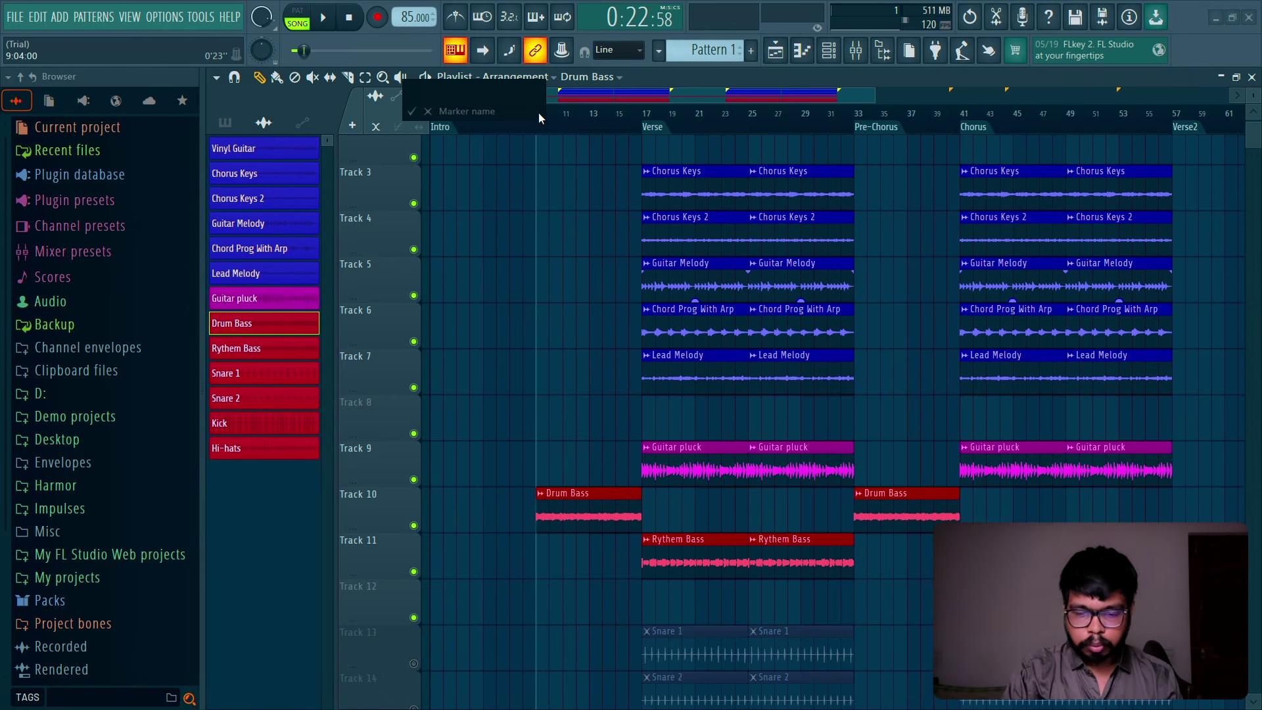
pyautogui.write('Pre-')
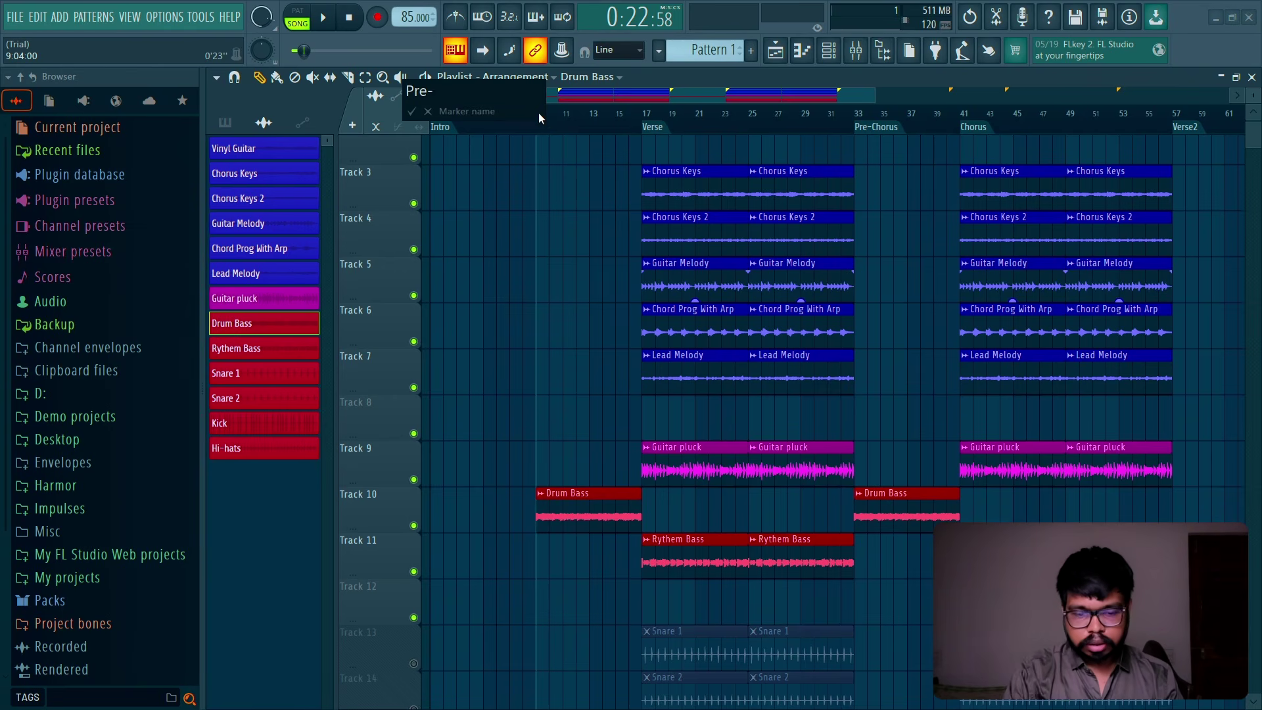
pyautogui.write('Verse')
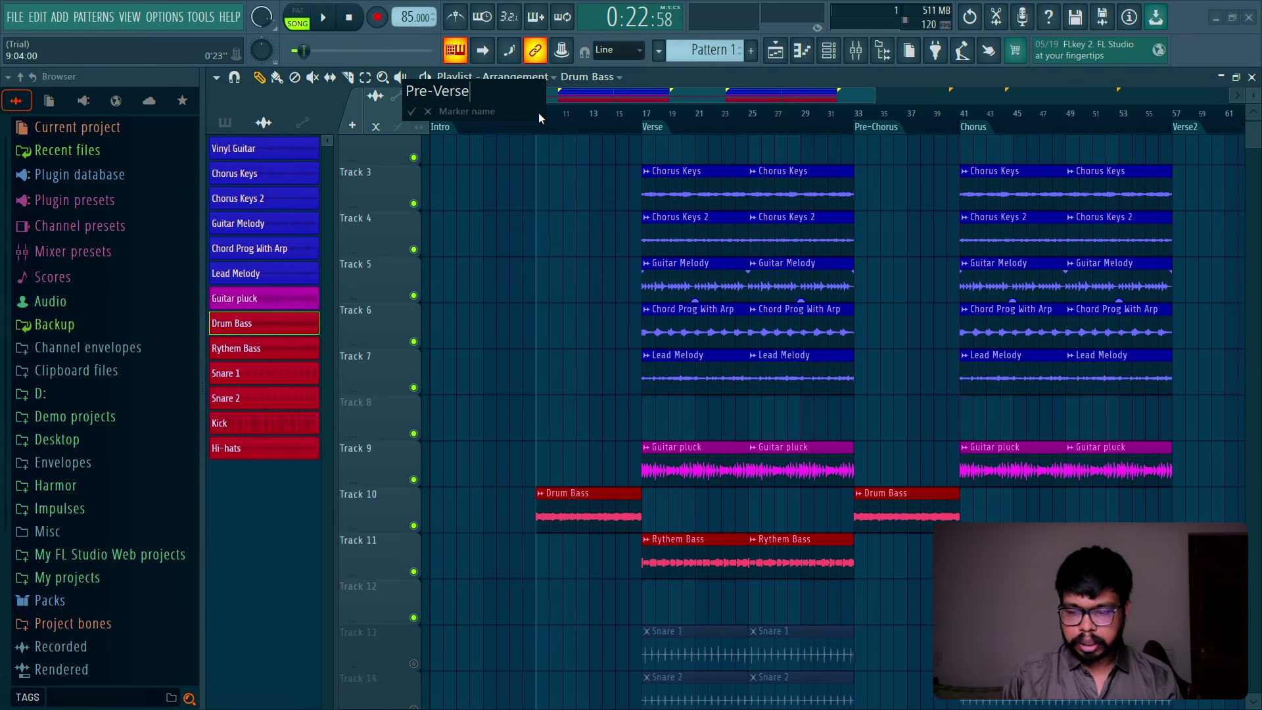
pyautogui.press('Return')
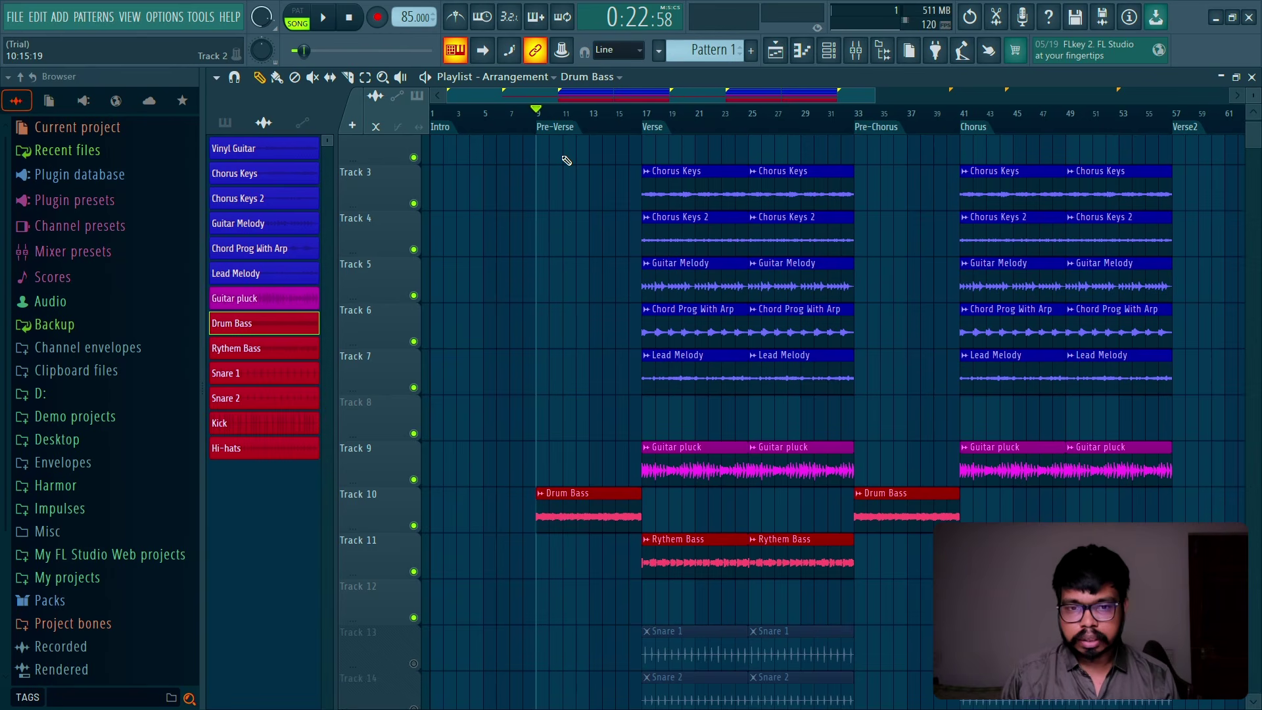
# Step: Play the arrangement from the Pre-Verse marker and from the Verse start to hear the transition
pyautogui.click(829, 51)
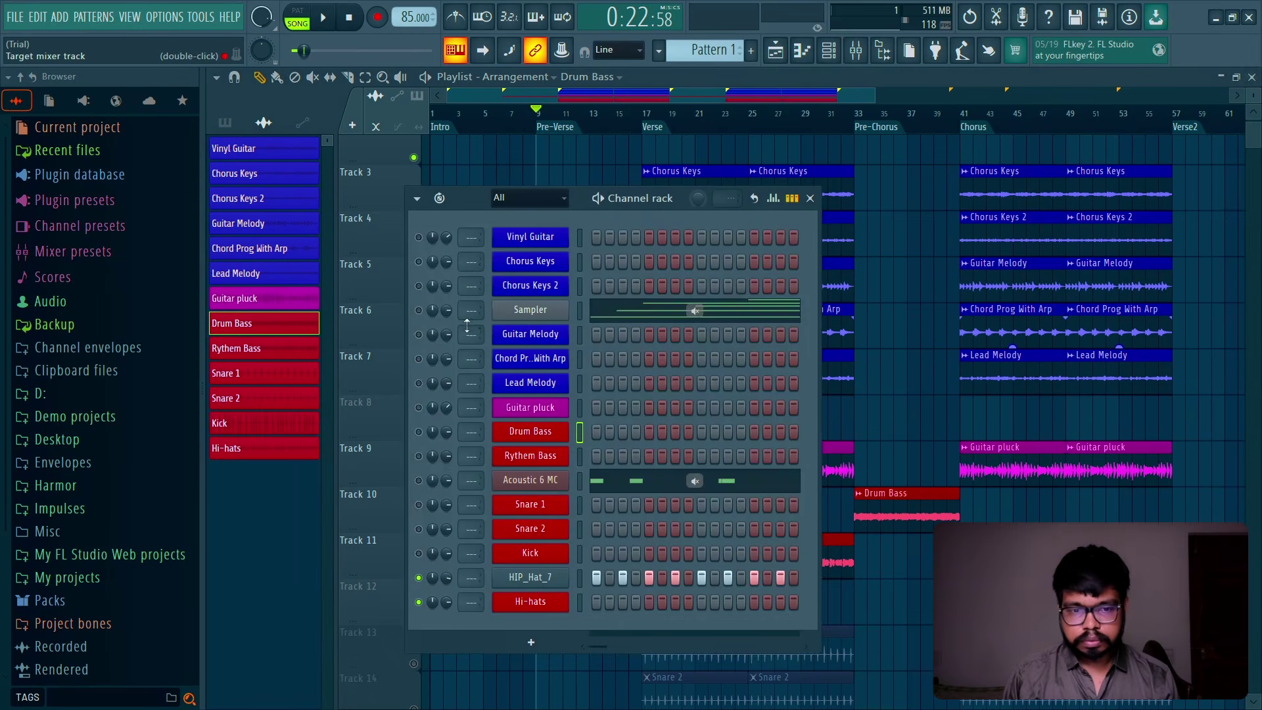
pyautogui.click(810, 198)
pyautogui.press('space')
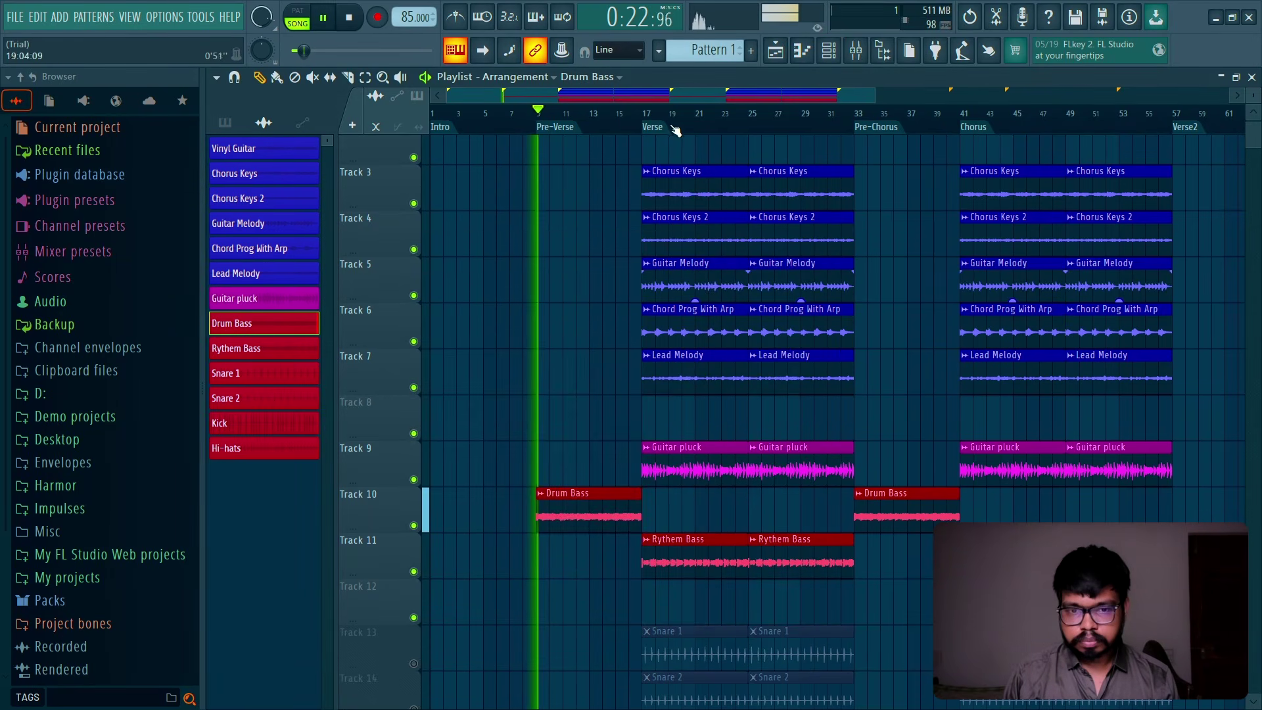
pyautogui.click(644, 113)
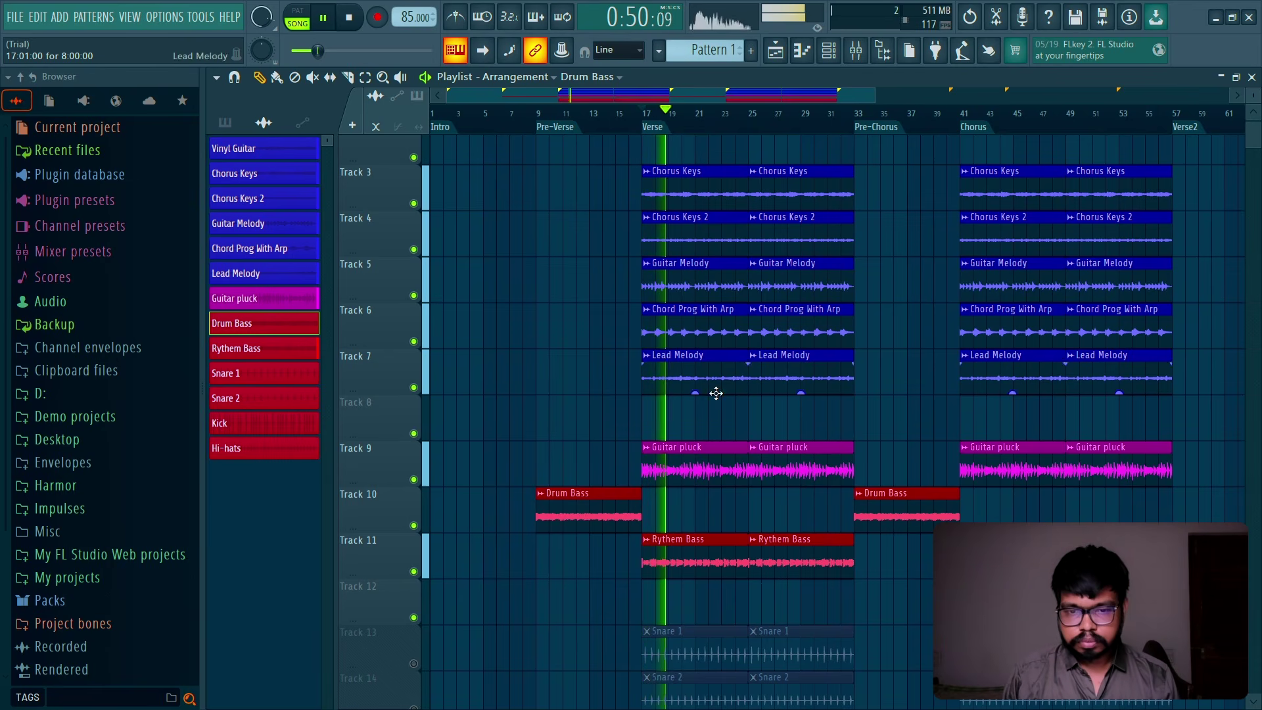
pyautogui.press('space')
# Step: Listen to Chorus Keys and Chorus Keys 2 soloed in turn from the Chorus start at bar 41
pyautogui.click(960, 115)
pyautogui.moveTo(885, 189); pyautogui.dragTo(576, 210)
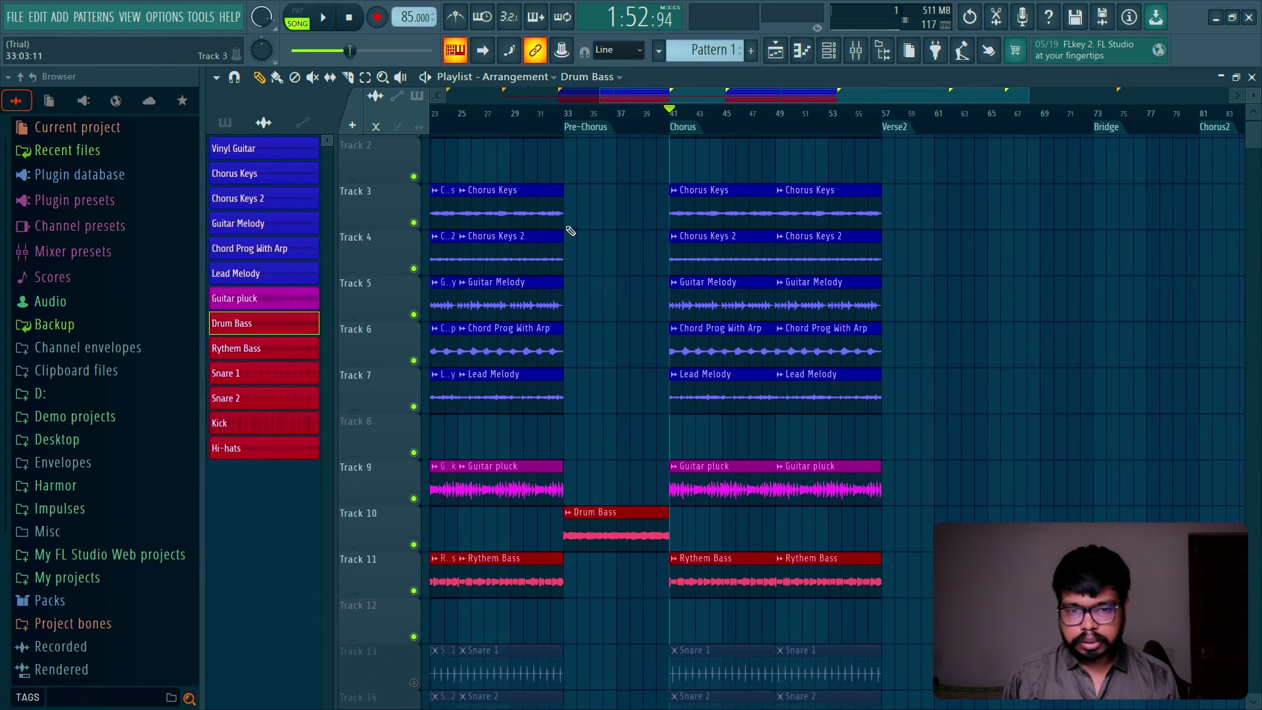
pyautogui.keyDown('ctrl'); pyautogui.click(417, 224); pyautogui.keyUp('ctrl')
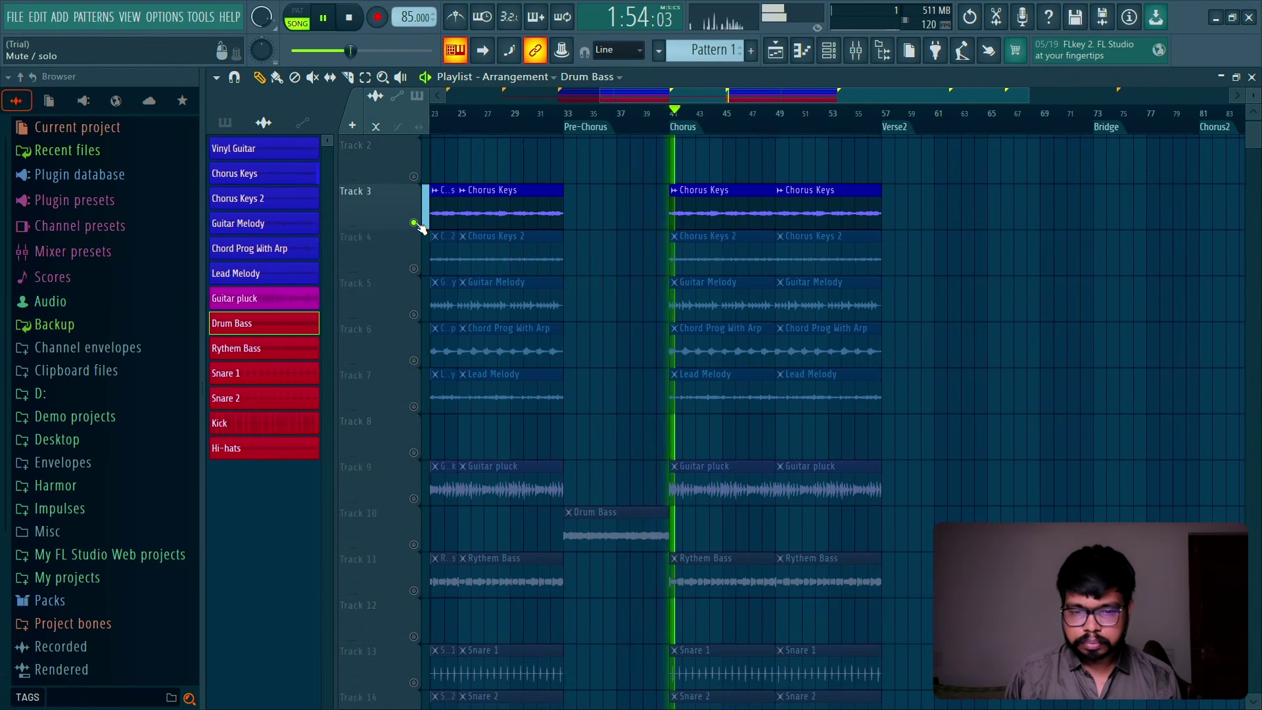
pyautogui.keyDown('ctrl'); pyautogui.click(417, 224); pyautogui.keyUp('ctrl')
pyautogui.keyDown('ctrl'); pyautogui.click(420, 275); pyautogui.keyUp('ctrl')
pyautogui.keyDown('ctrl'); pyautogui.click(421, 275); pyautogui.keyUp('ctrl')
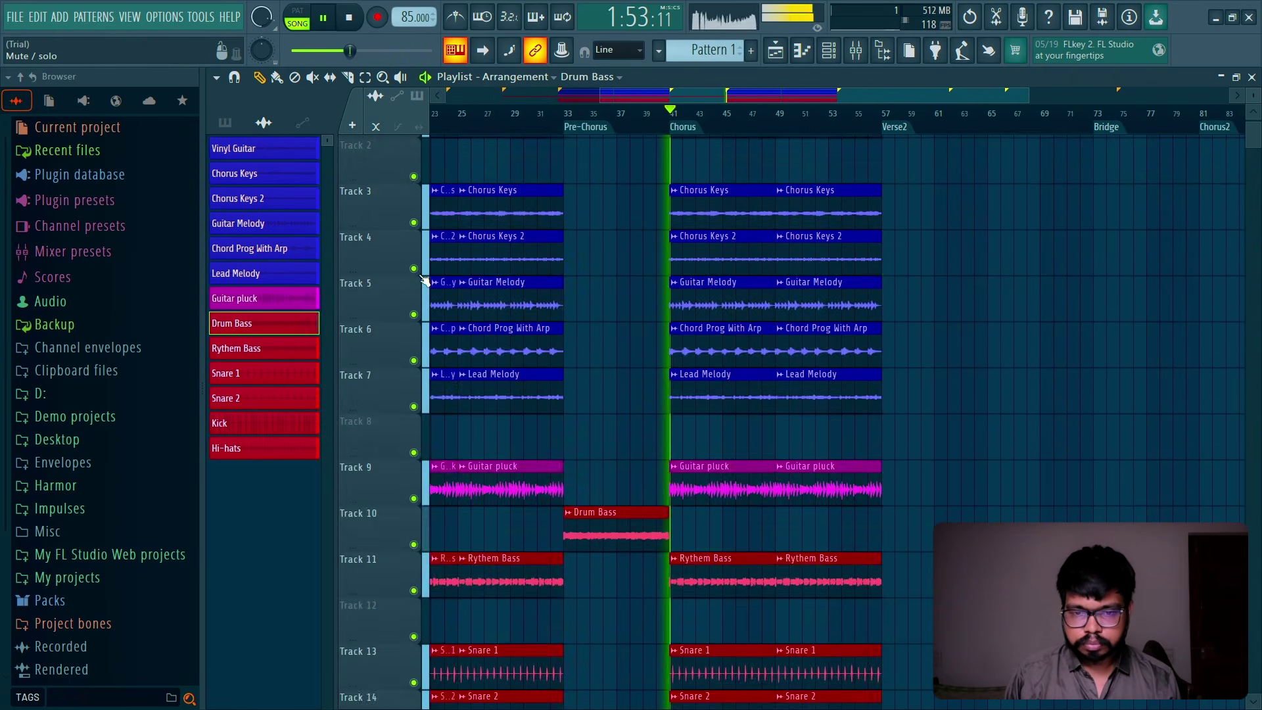
pyautogui.keyDown('ctrl'); pyautogui.click(420, 274); pyautogui.keyUp('ctrl')
pyautogui.press('space')
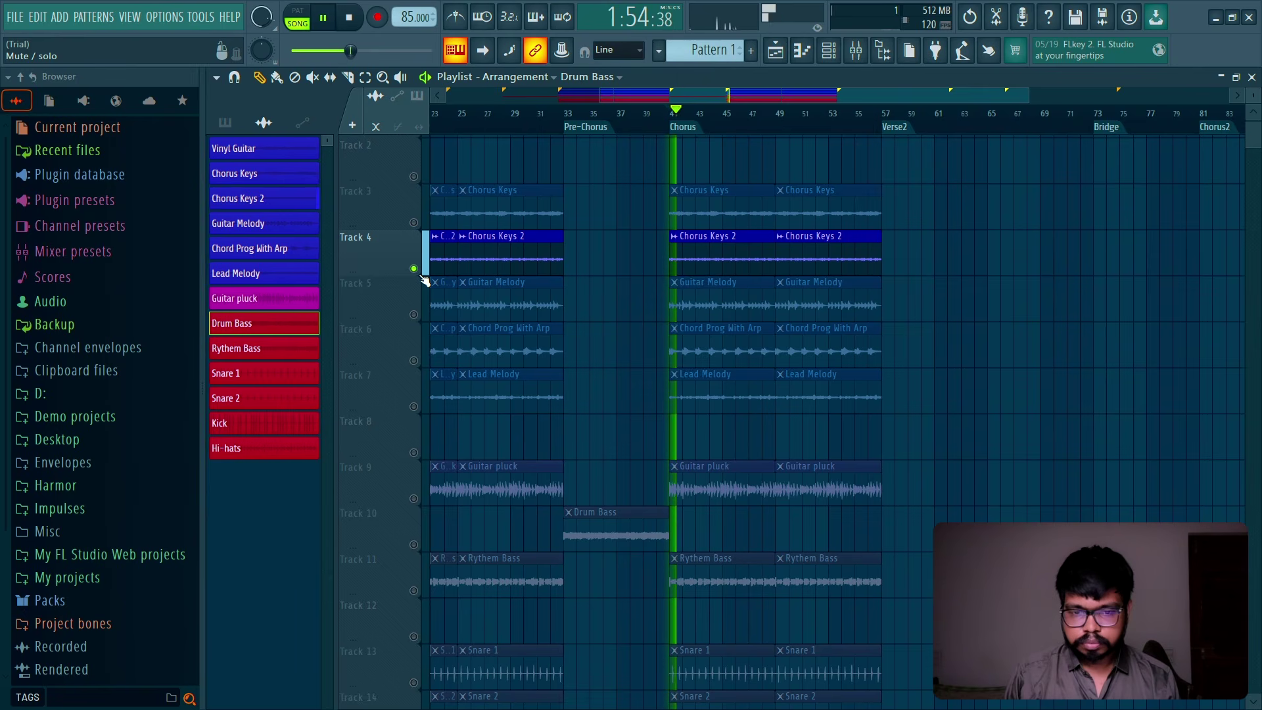
pyautogui.press('space')
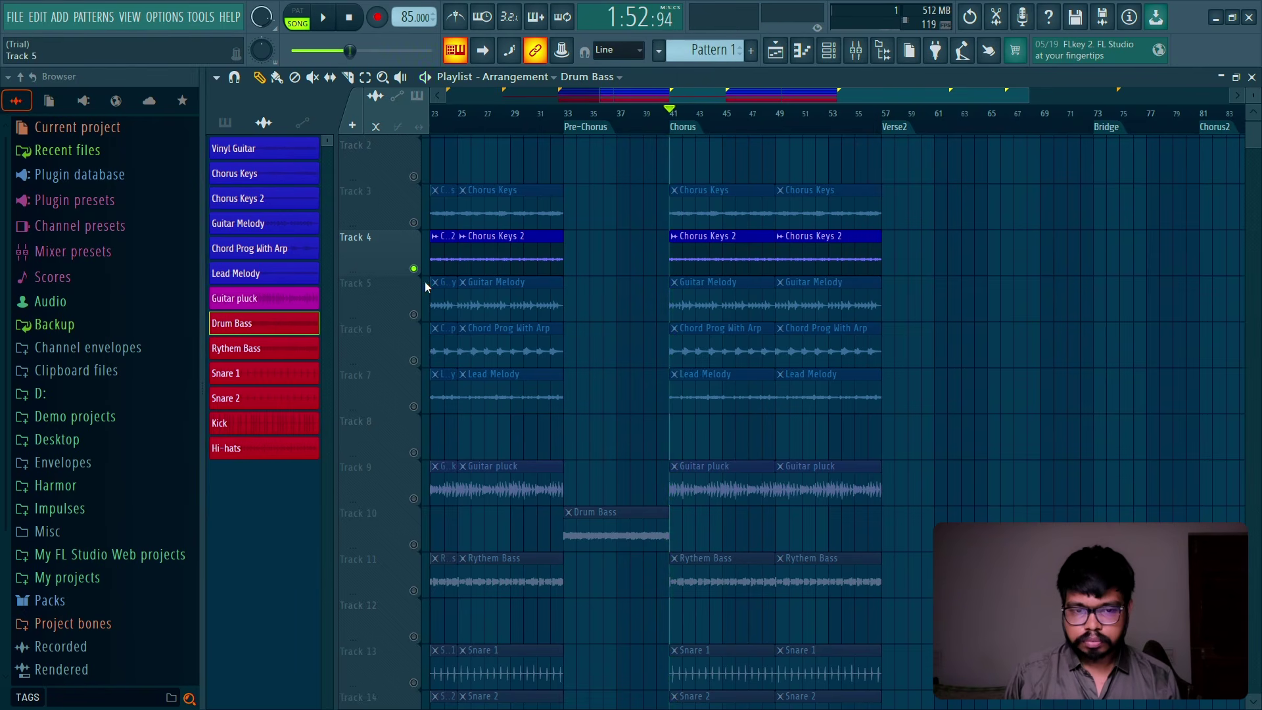
pyautogui.keyDown('ctrl'); pyautogui.click(413, 269); pyautogui.keyUp('ctrl')
# Step: Audition Guitar Melody soloed on Track 5, and delete its two clips from the Chorus section
pyautogui.keyDown('ctrl'); pyautogui.click(413, 315); pyautogui.keyUp('ctrl')
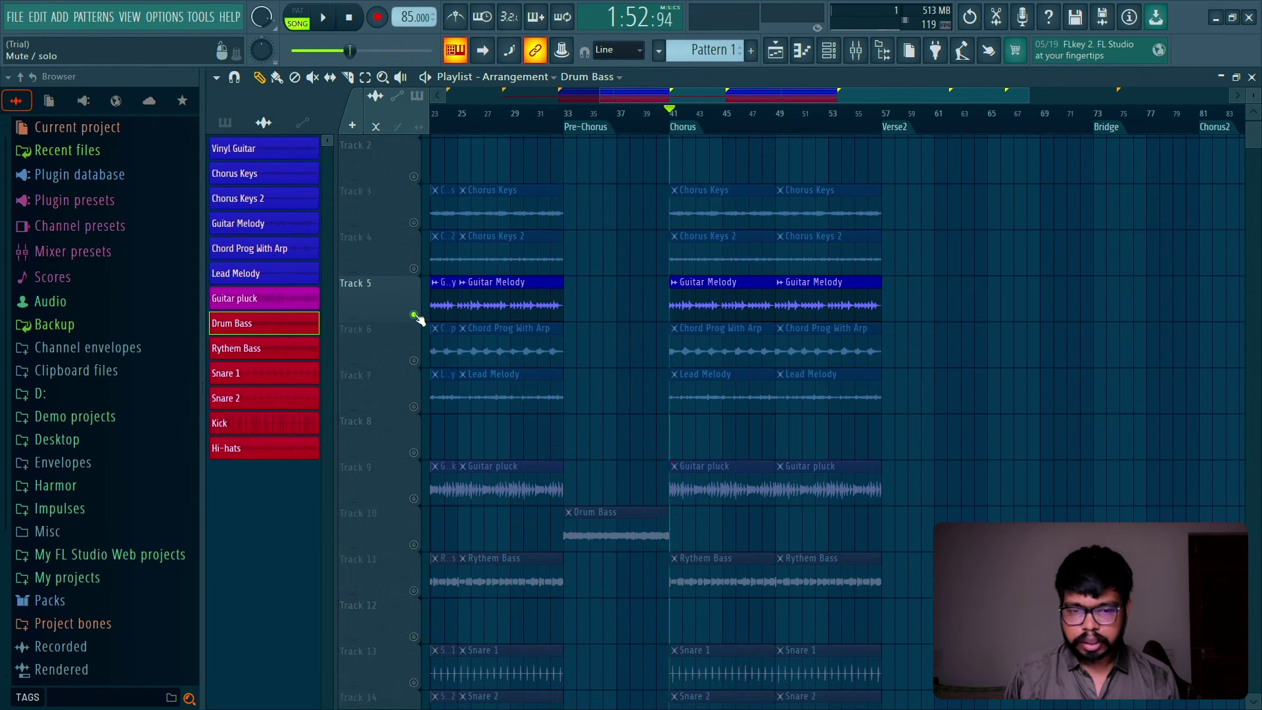
pyautogui.press('space')
pyautogui.press('space')
pyautogui.keyDown('ctrl'); pyautogui.click(413, 315); pyautogui.keyUp('ctrl')
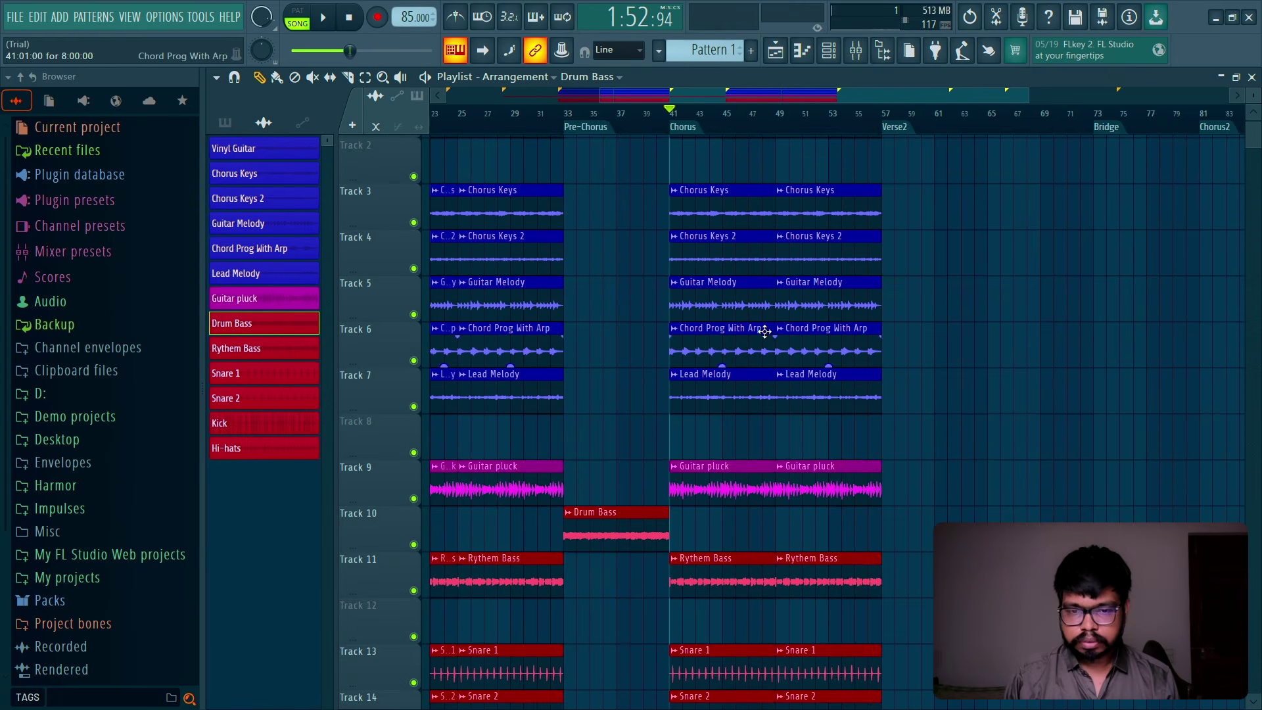
pyautogui.rightClick(723, 301)
pyautogui.rightClick(867, 301)
# Step: Mute the drum Tracks 13 to 16 and play the Chorus without them
pyautogui.scroll(-4, 717, 353)
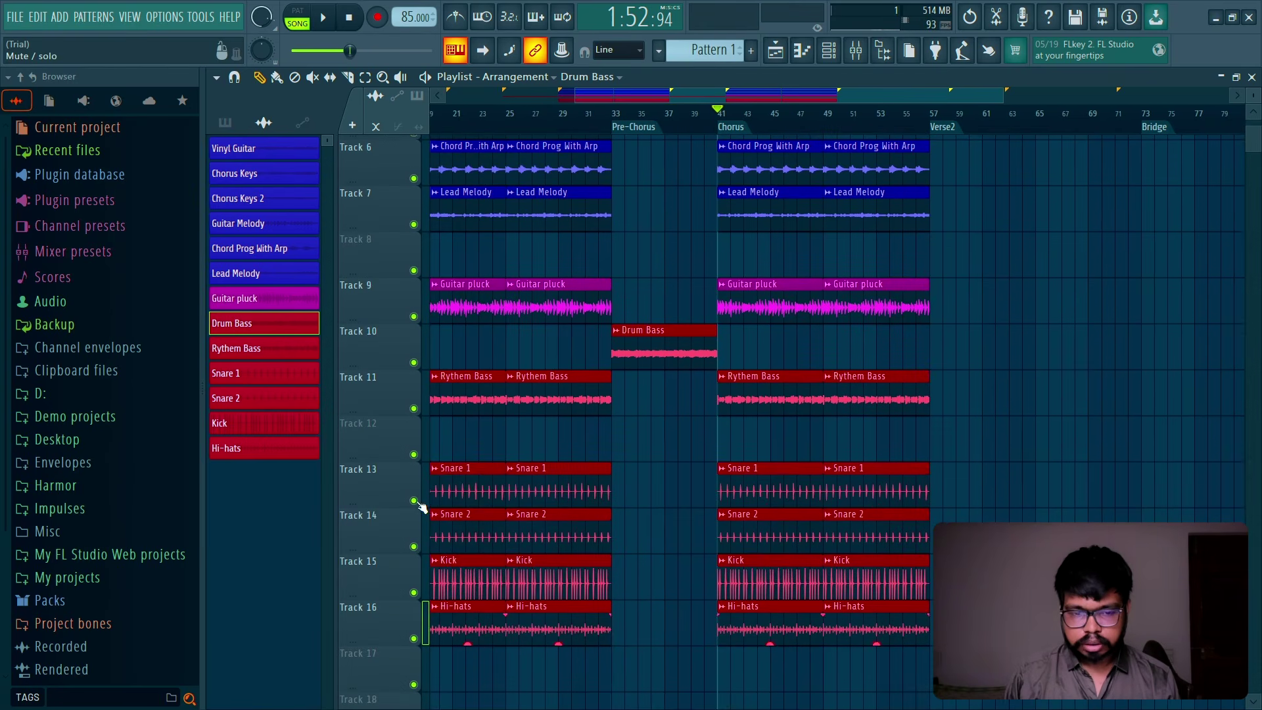
pyautogui.click(413, 500)
pyautogui.click(414, 546)
pyautogui.click(413, 592)
pyautogui.click(413, 638)
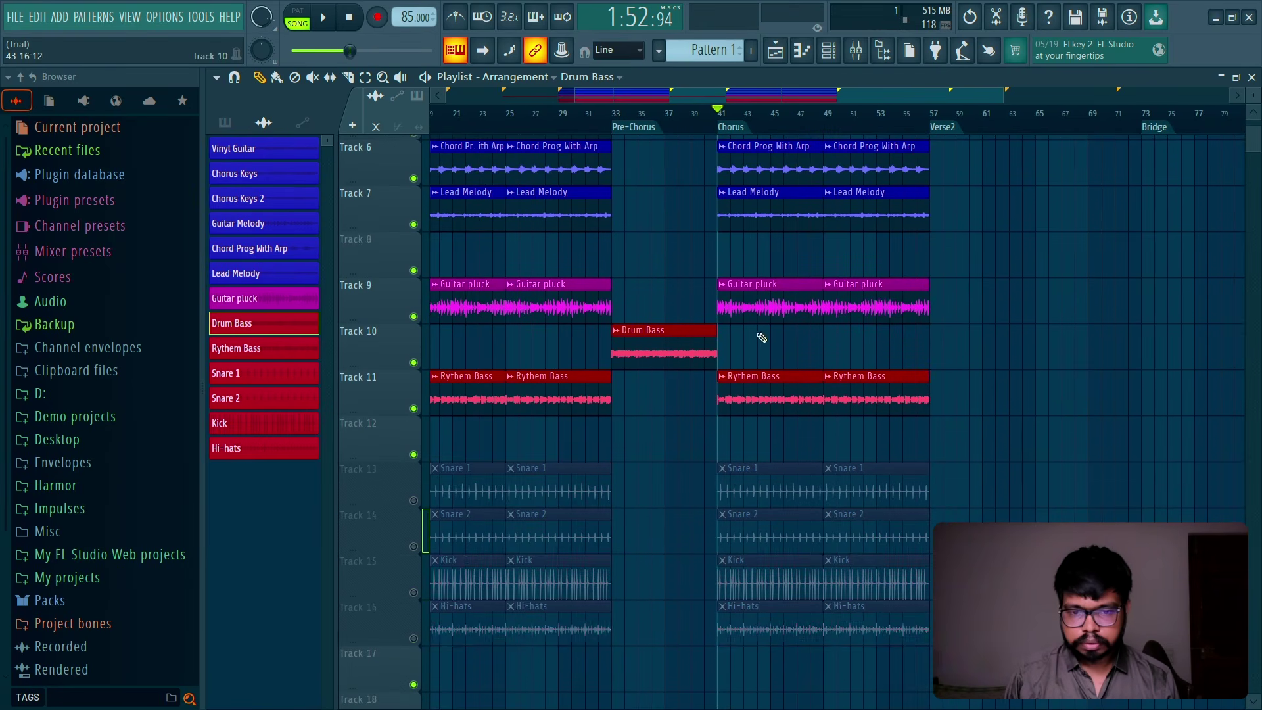
pyautogui.scroll(3, 756, 341)
pyautogui.press('space')
pyautogui.scroll(1, 717, 394)
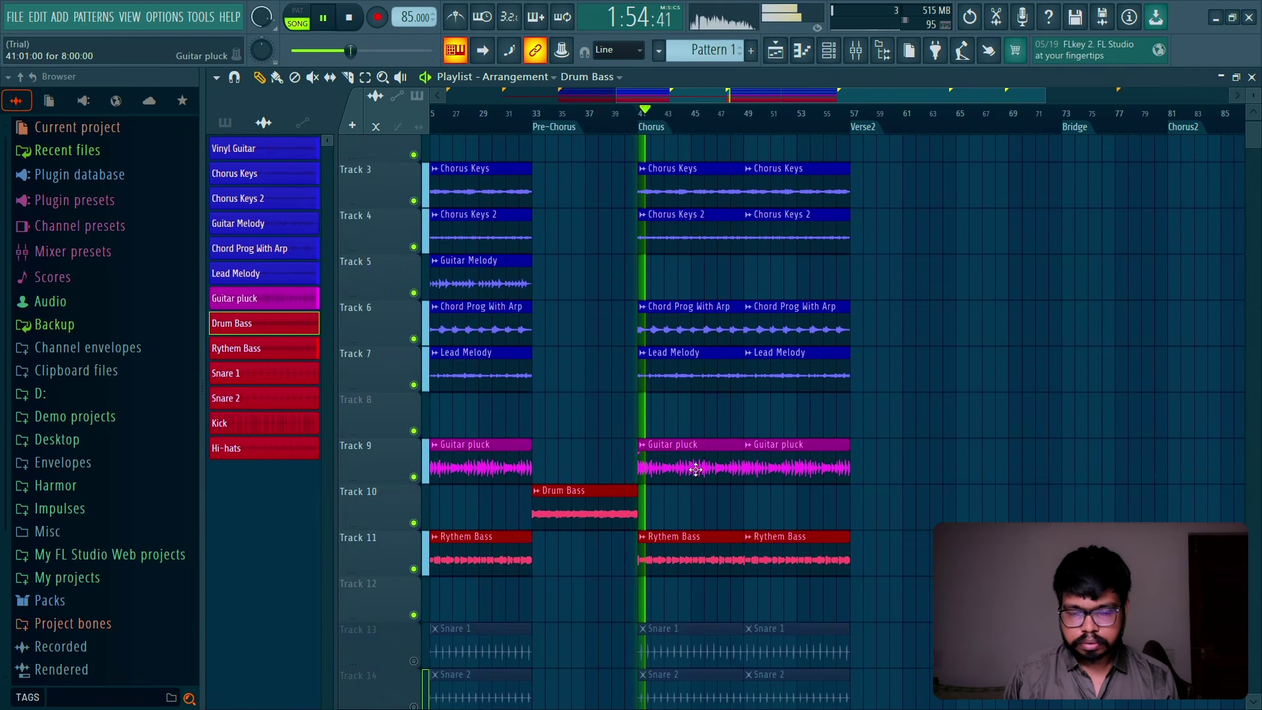
pyautogui.press('space')
# Step: Try the Chorus without its first Guitar pluck clip, and undo the deletion
pyautogui.rightClick(674, 468)
pyautogui.press('space')
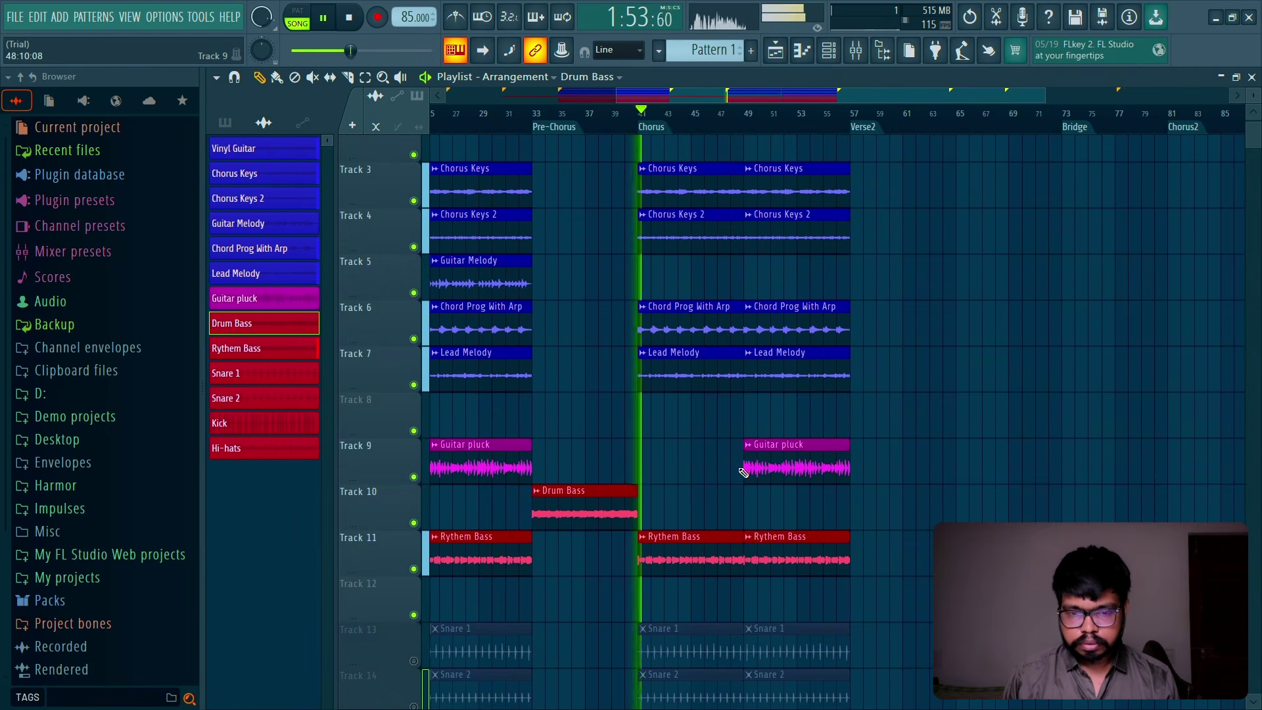
pyautogui.hotkey('ctrl', 'z')
pyautogui.press('space')
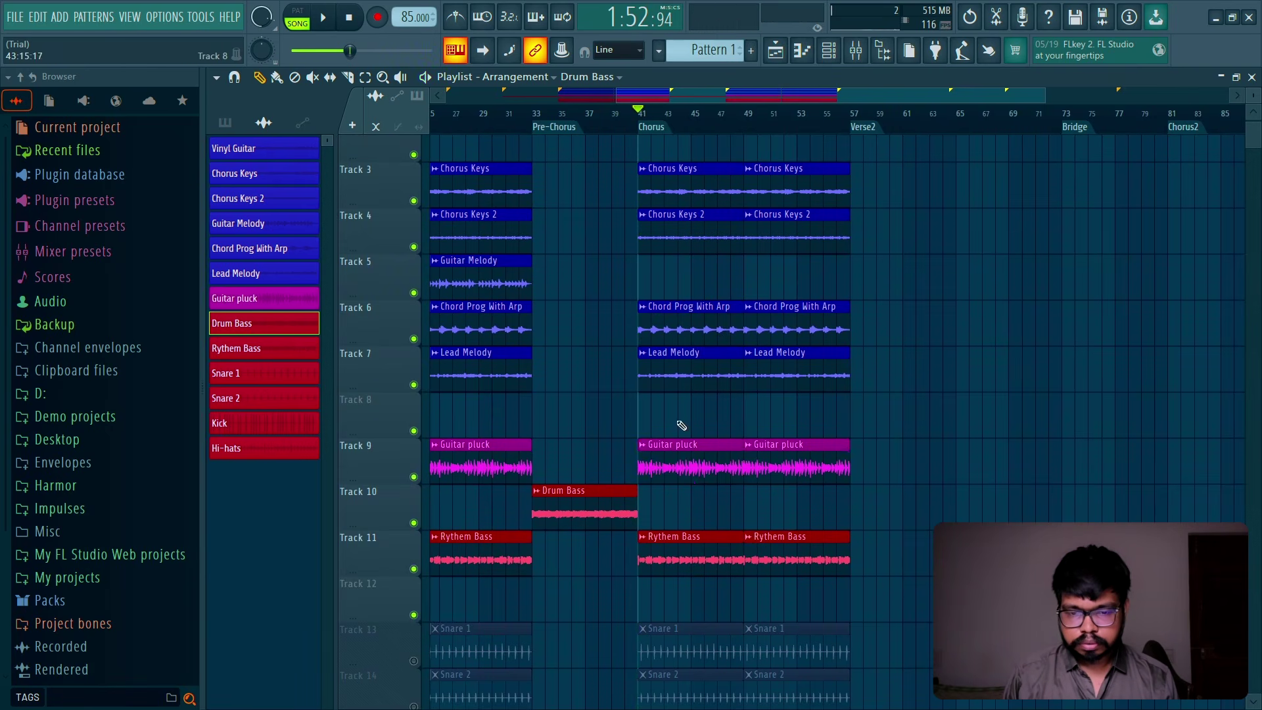
# Step: Lower both Chorus Guitar pluck clips on Track 9 to -5.9 dB and play the section
pyautogui.moveTo(797, 481); pyautogui.dragTo(798, 483)
pyautogui.press('space')
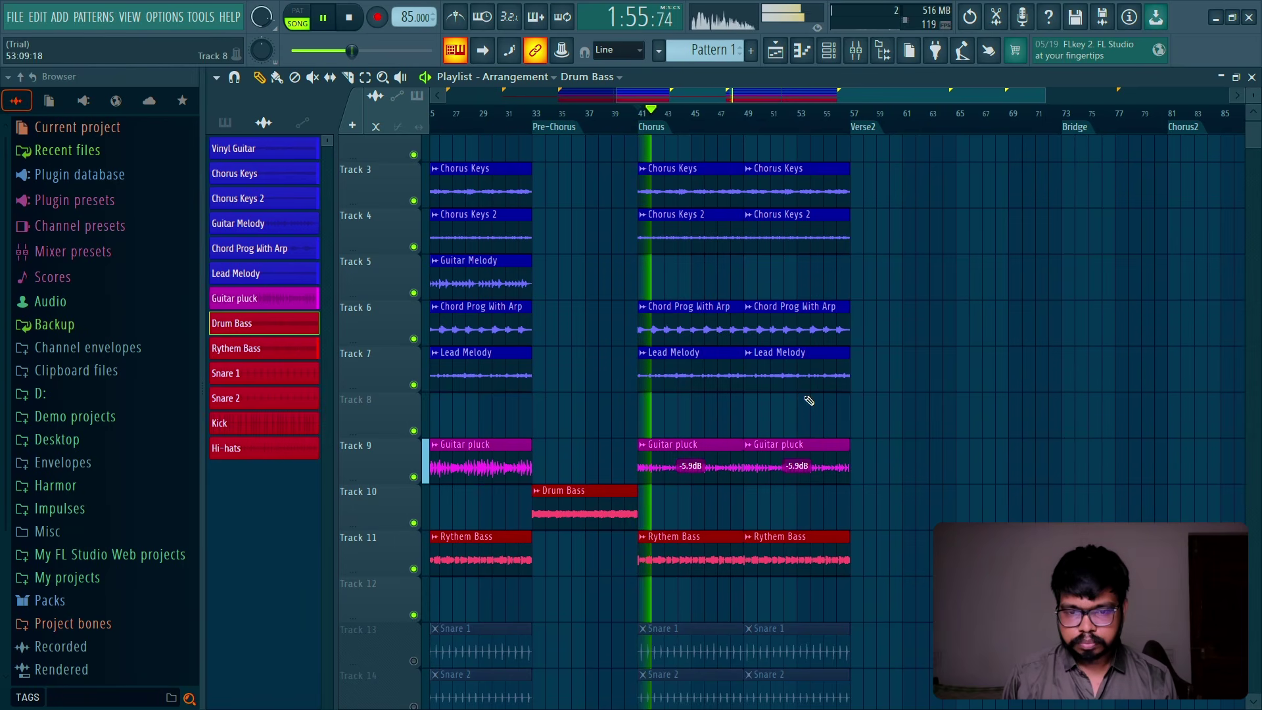
pyautogui.scroll(1, 811, 394)
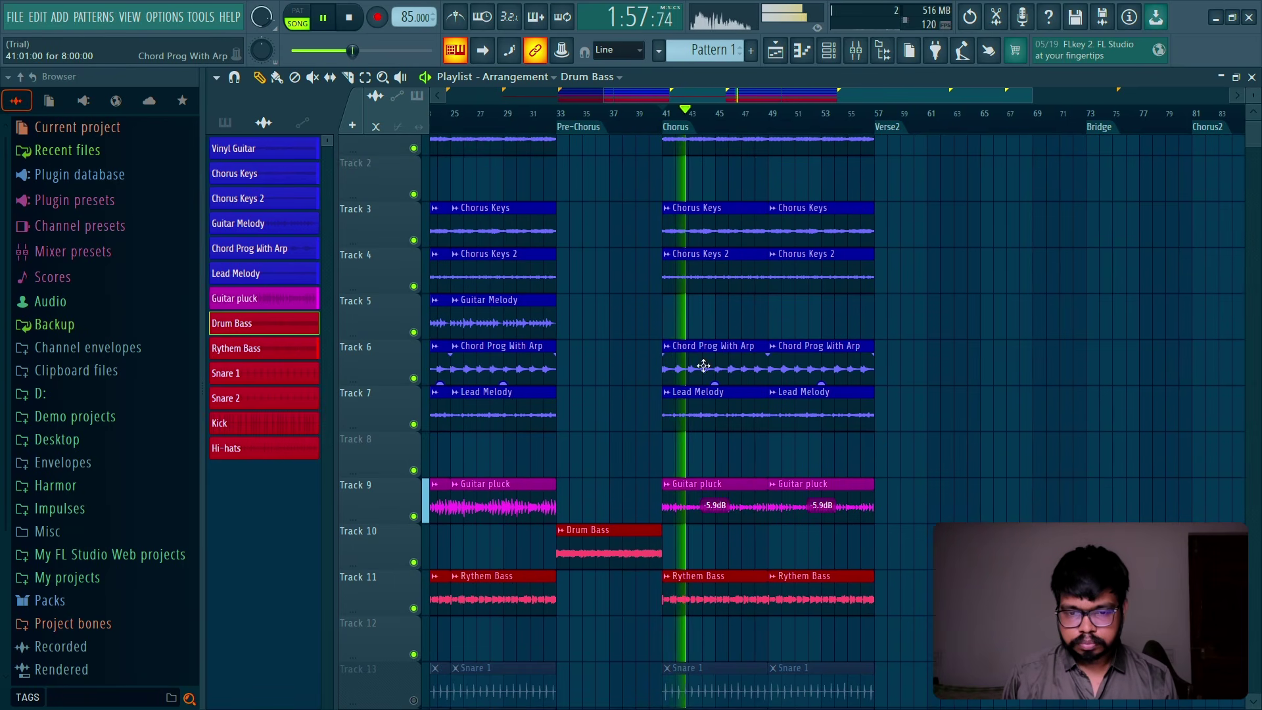
# Step: Try the Chorus without its two Lead Melody clips, and undo both deletions
pyautogui.rightClick(698, 394)
pyautogui.rightClick(818, 400)
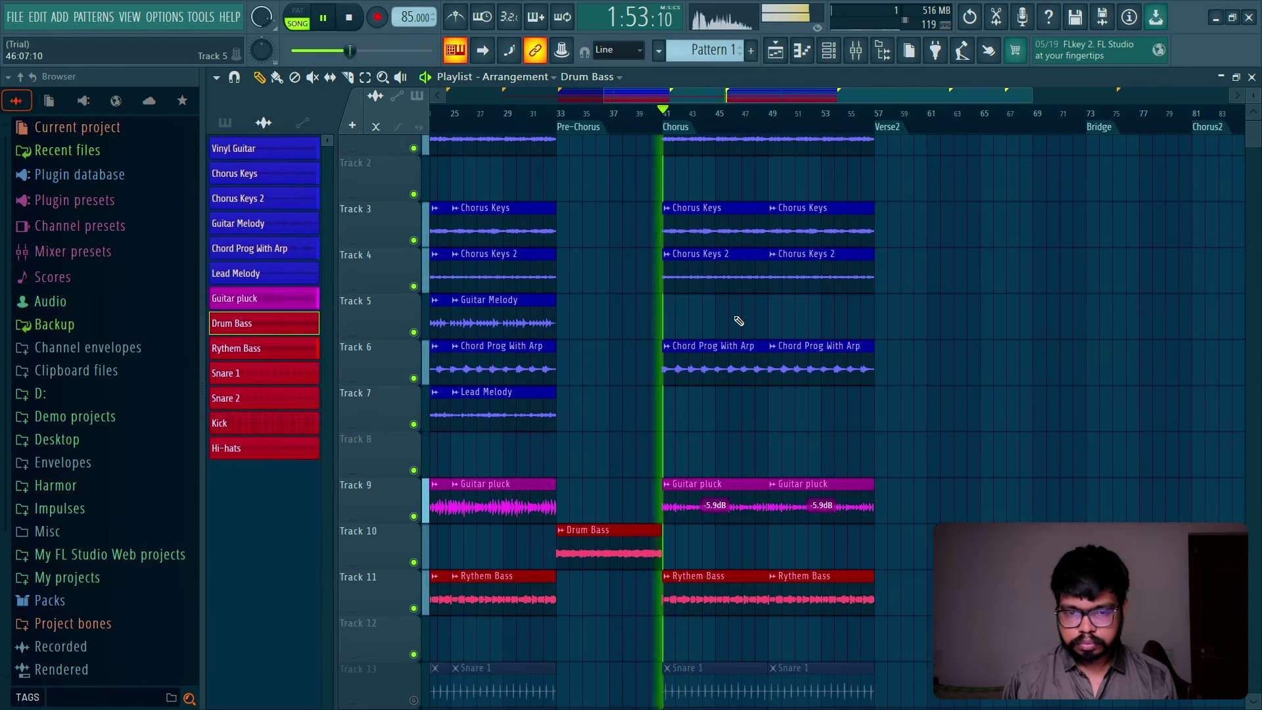
pyautogui.hotkey('ctrl', 'z')
pyautogui.hotkey('ctrl', 'z')
# Step: Delete both Chorus Keys 2 clips on Track 4 from the Chorus section
pyautogui.rightClick(716, 276)
pyautogui.rightClick(815, 276)
pyautogui.scroll(1, 811, 282)
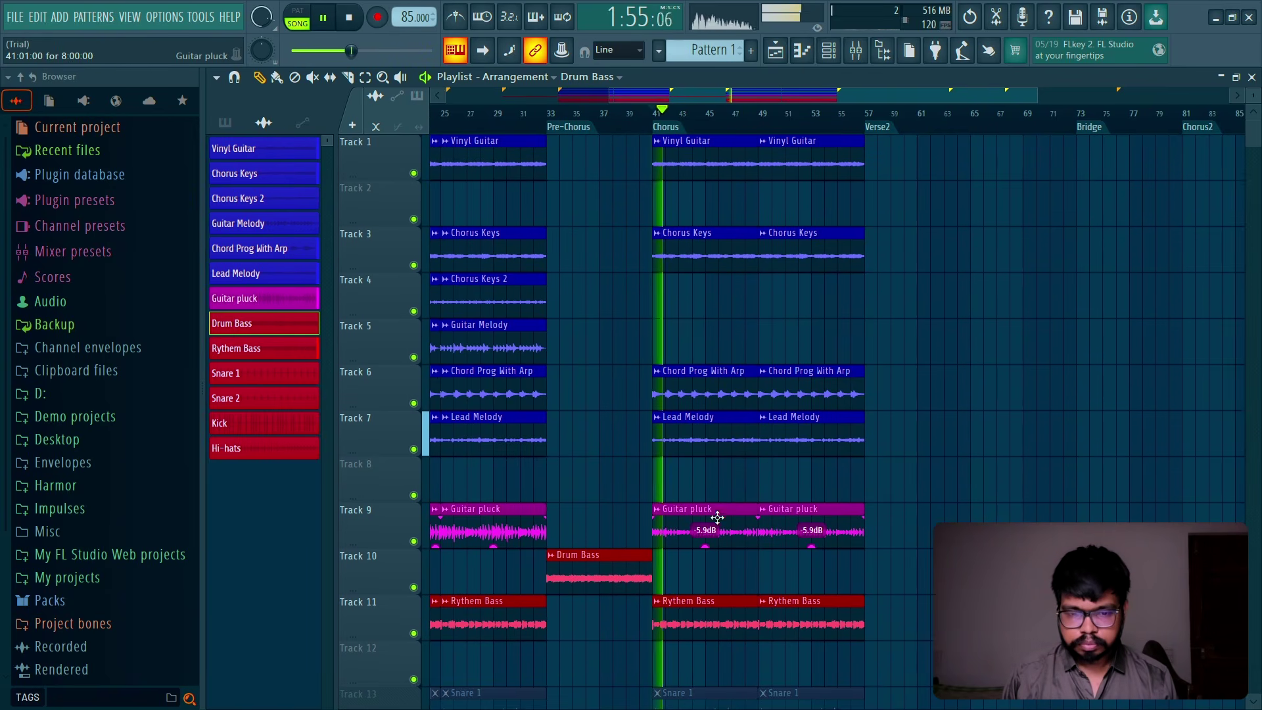
# Step: Set the Rythem Bass channel volume to 63% (-9.1 dB) during Chorus playback, and stop playback
pyautogui.doubleClick(700, 621)
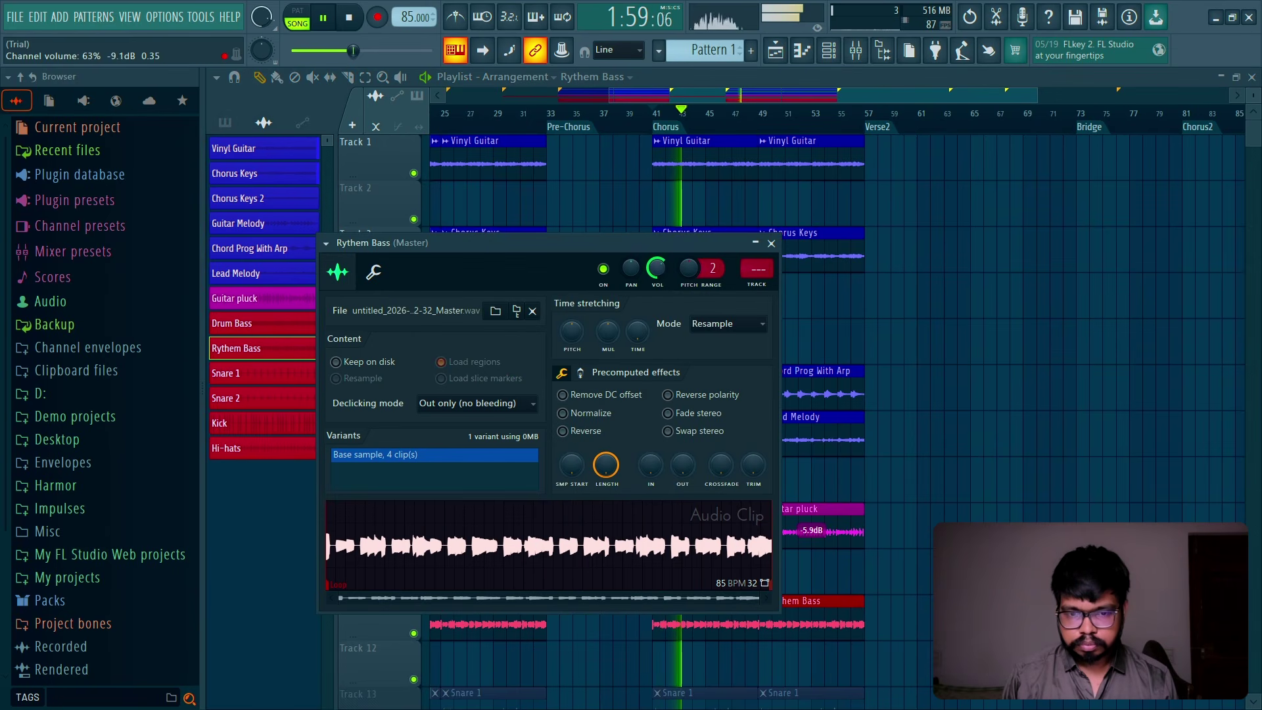
pyautogui.press('Escape')
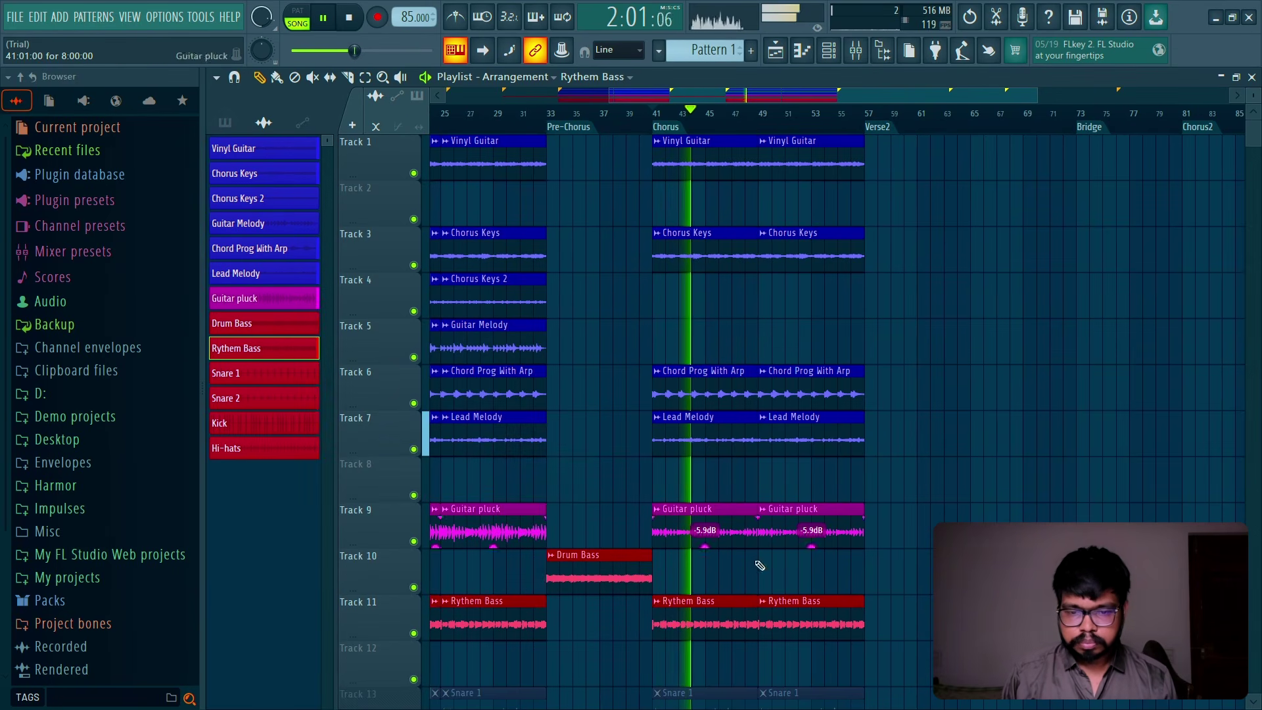
pyautogui.press('space')
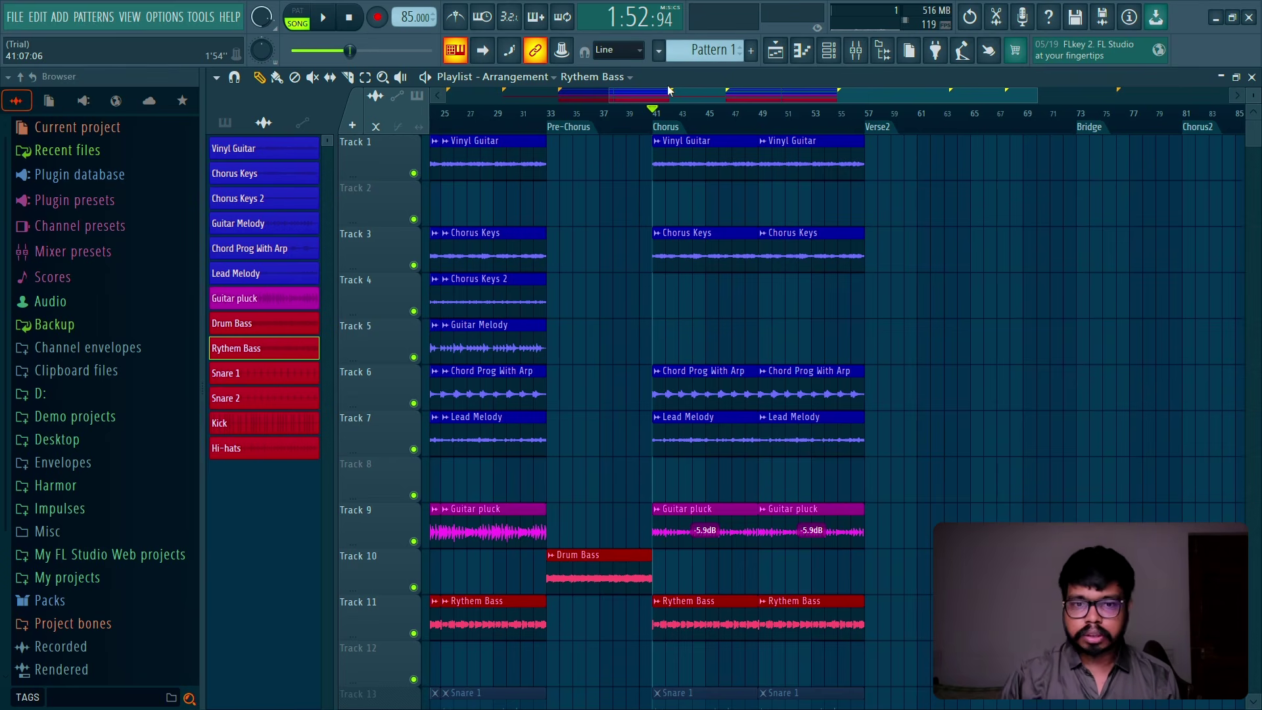
# Step: Play the Chorus and listen to the Chorus Keys on Track 3 soloed, then restore all tracks
pyautogui.press('space')
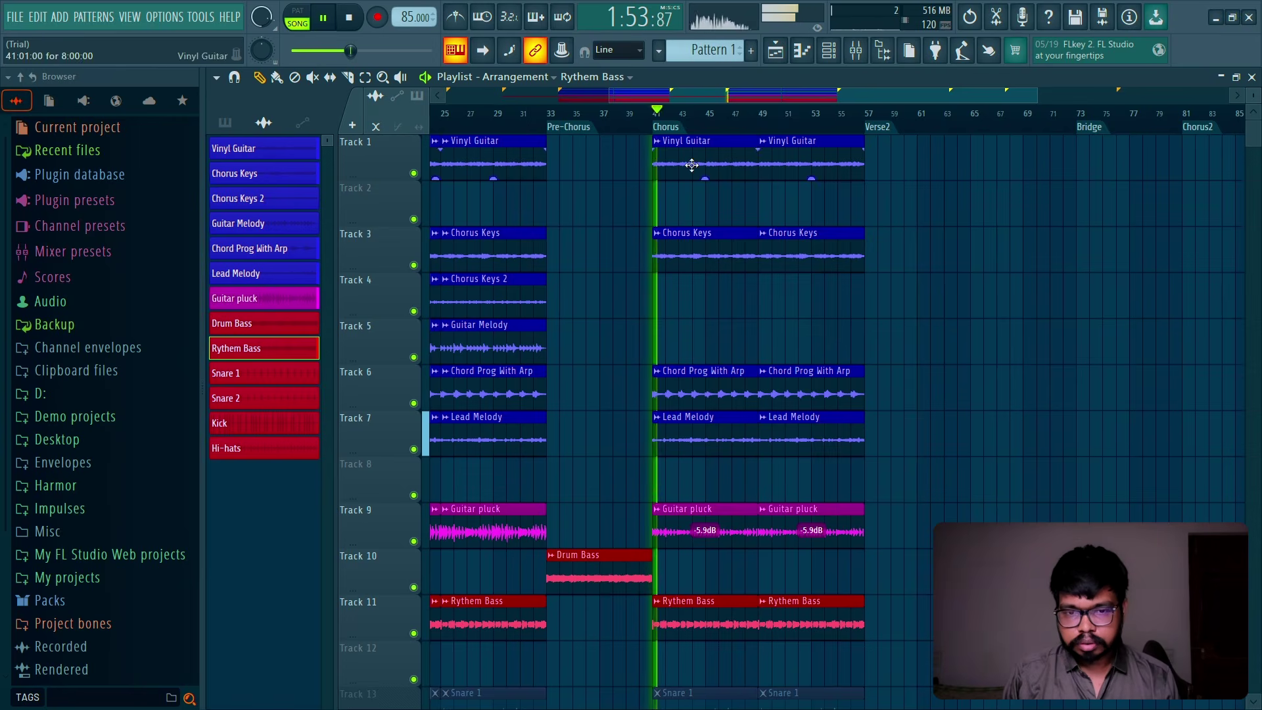
pyautogui.press('space')
pyautogui.press('space')
pyautogui.press('space')
pyautogui.rightClick(413, 265)
pyautogui.press('space')
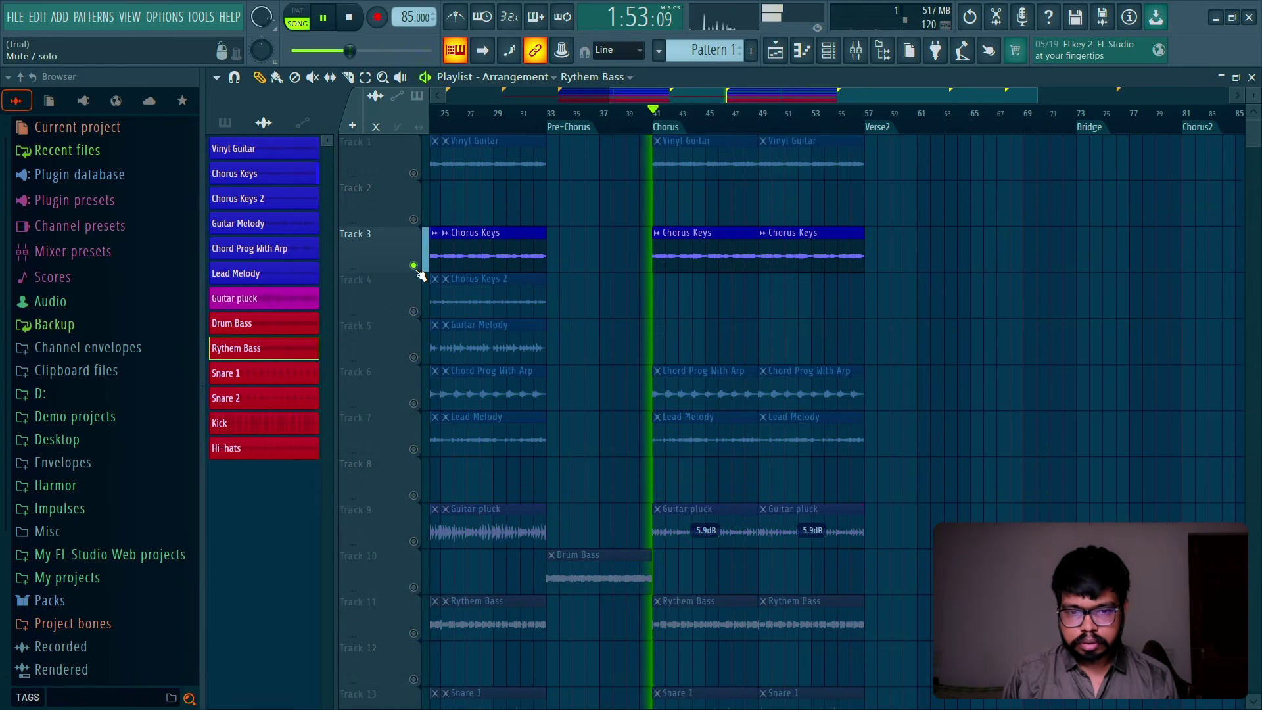
pyautogui.press('space')
pyautogui.rightClick(414, 265)
# Step: Listen to the Lead Melody on Track 7 soloed during the Chorus, and unsolo it
pyautogui.rightClick(414, 449)
pyautogui.press('space')
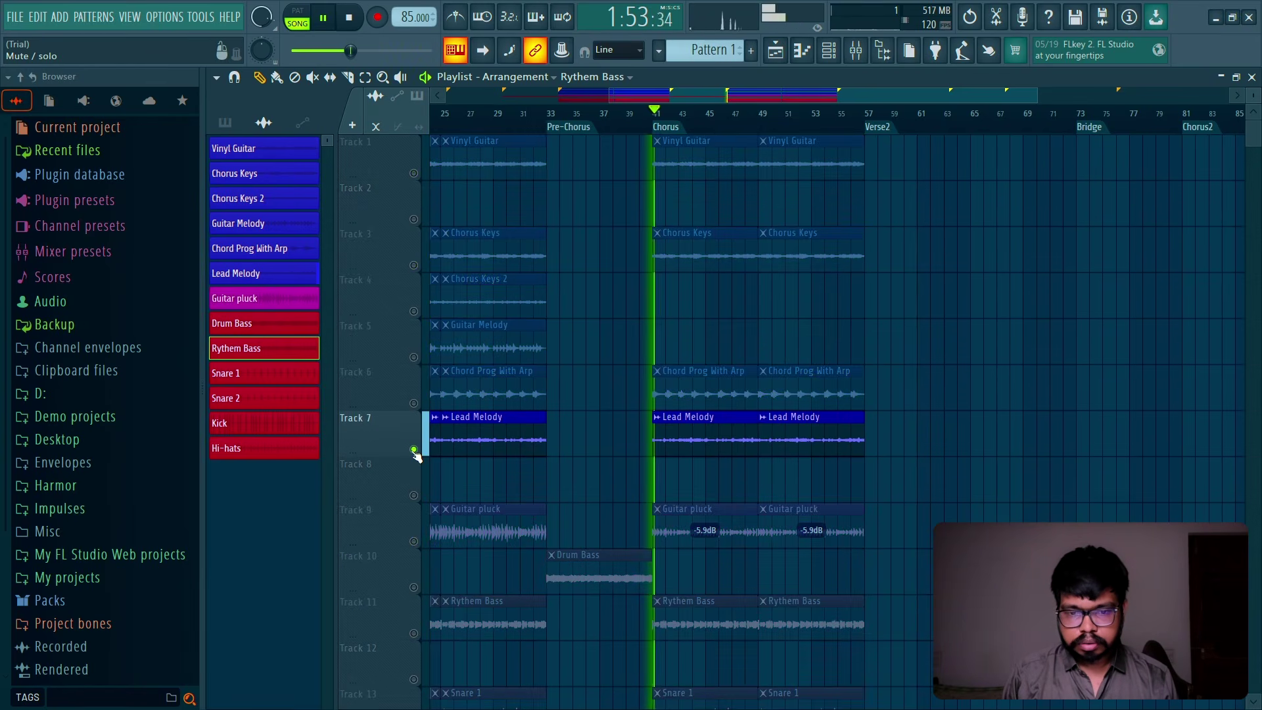
pyautogui.press('space')
pyautogui.rightClick(413, 449)
pyautogui.press('space')
# Step: Delete both Lead Melody clips on Track 7 from the Chorus section
pyautogui.rightClick(709, 437)
pyautogui.rightClick(828, 447)
pyautogui.press('space')
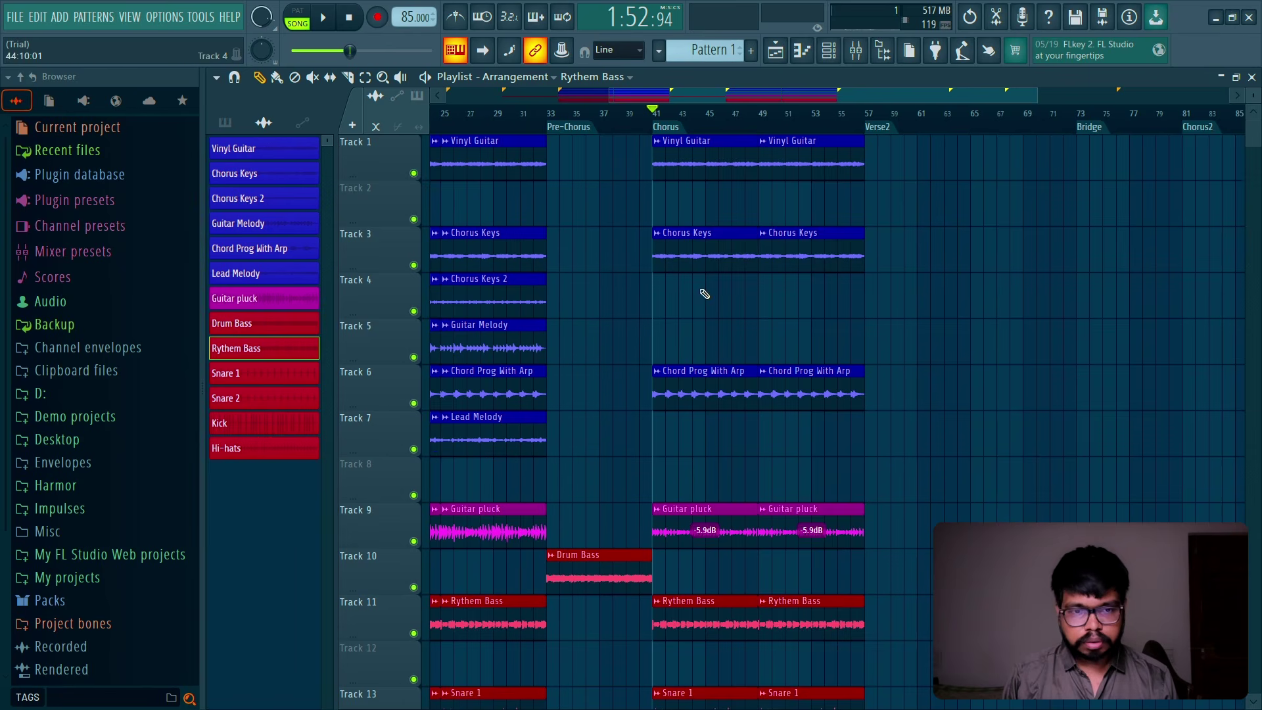
# Step: Mute the snare, kick and hi-hat clips in the Chorus section, and start playback
pyautogui.scroll(-4, 351, 175)
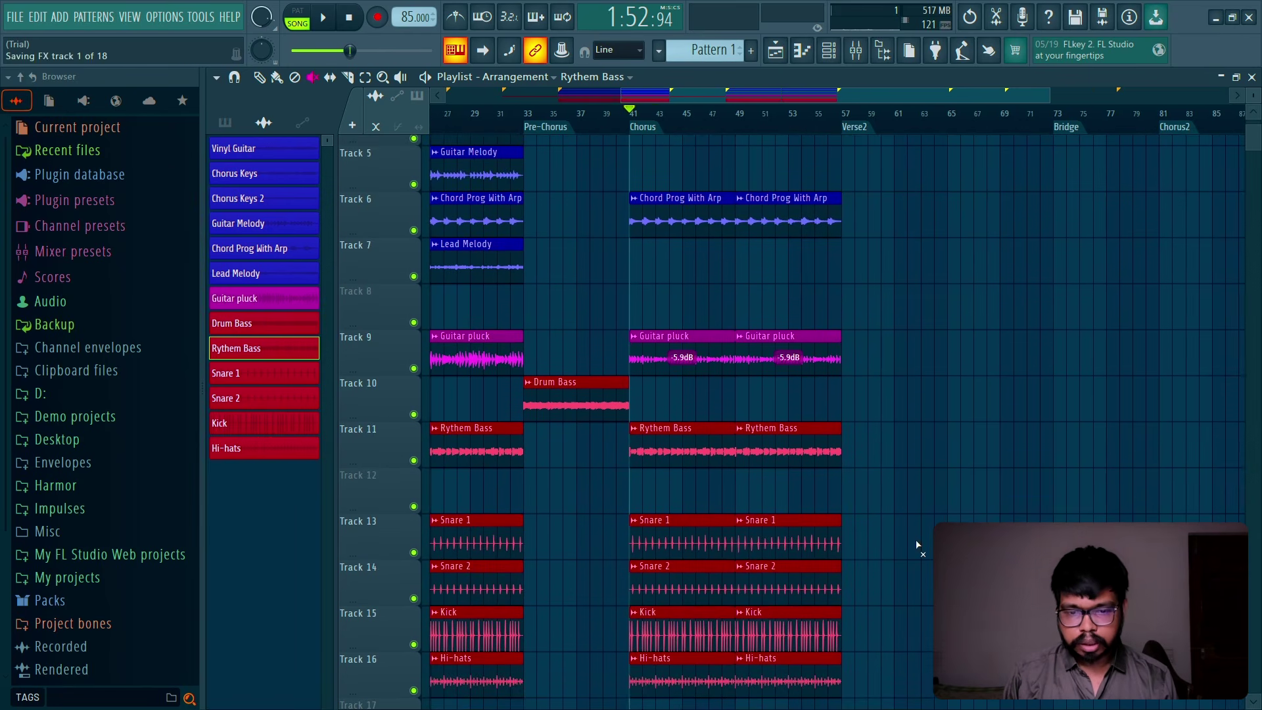
pyautogui.scroll(-1, 916, 545)
pyautogui.moveTo(653, 475); pyautogui.dragTo(837, 453)
pyautogui.scroll(5, 837, 454)
pyautogui.press('space')
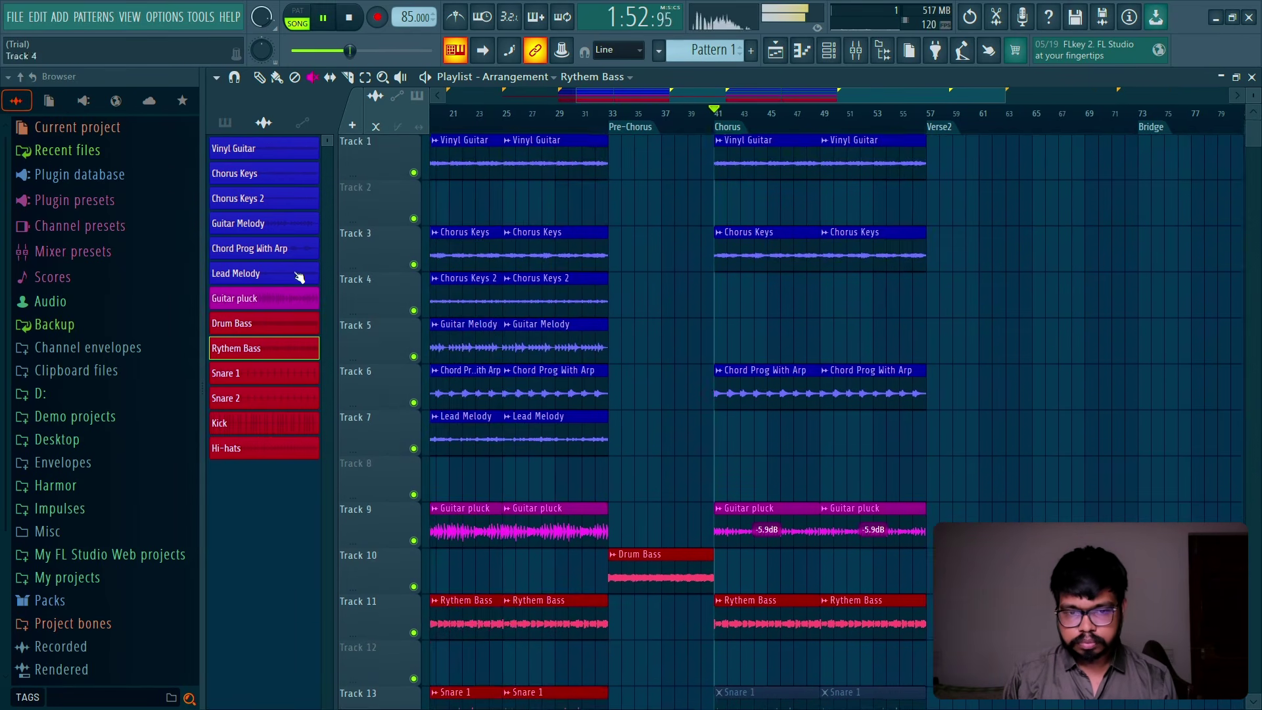
# Step: Place a Chorus Keys 2 clip at bar 41 on Track 4 and delete the first Chorus Keys clip on Track 3
pyautogui.hscroll(3, 760, 295)
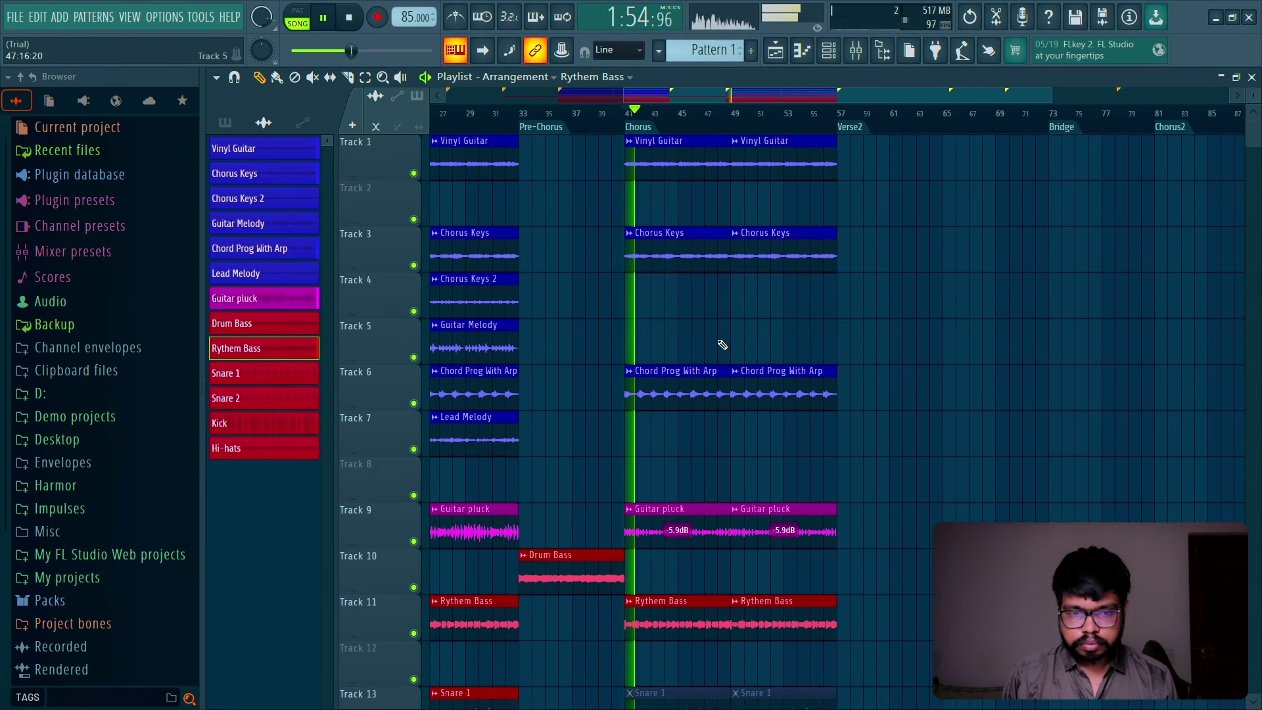
pyautogui.hscroll(-1, 648, 302)
pyautogui.moveTo(578, 315); pyautogui.dragTo(727, 302)
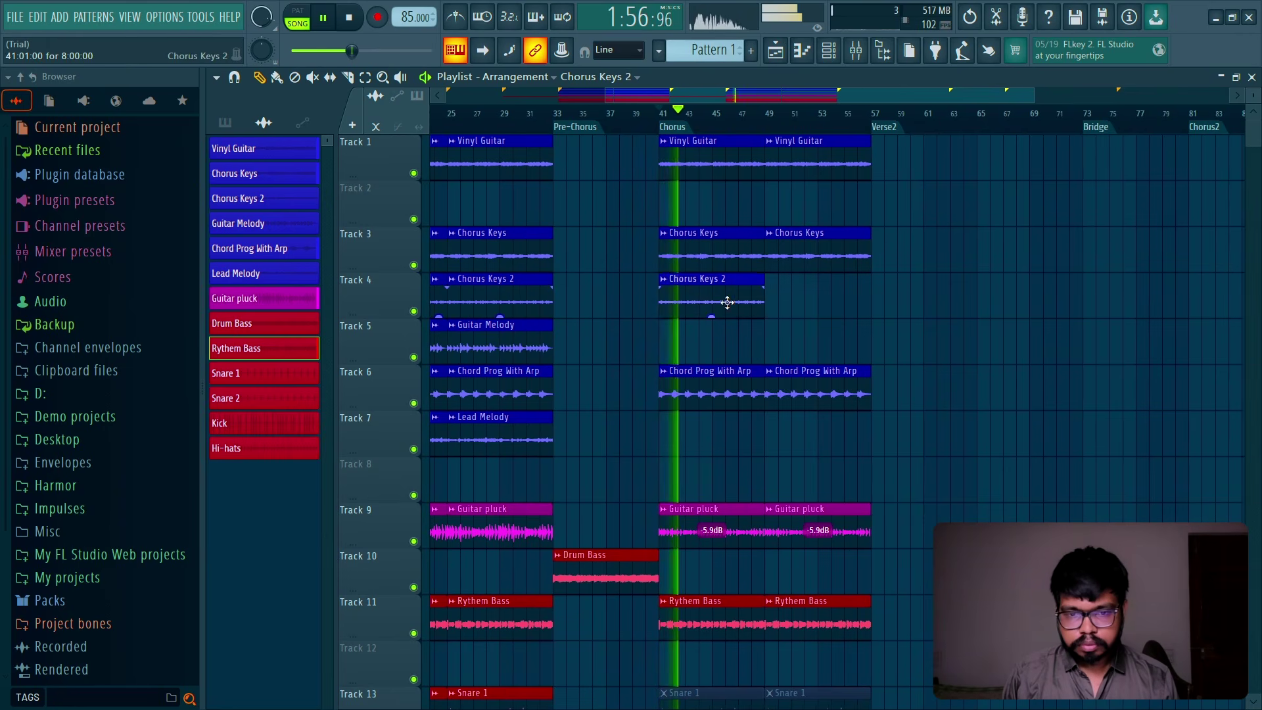
pyautogui.rightClick(713, 257)
# Step: Try the Chorus without its first Vinyl Guitar clip, and undo that deletion
pyautogui.rightClick(707, 161)
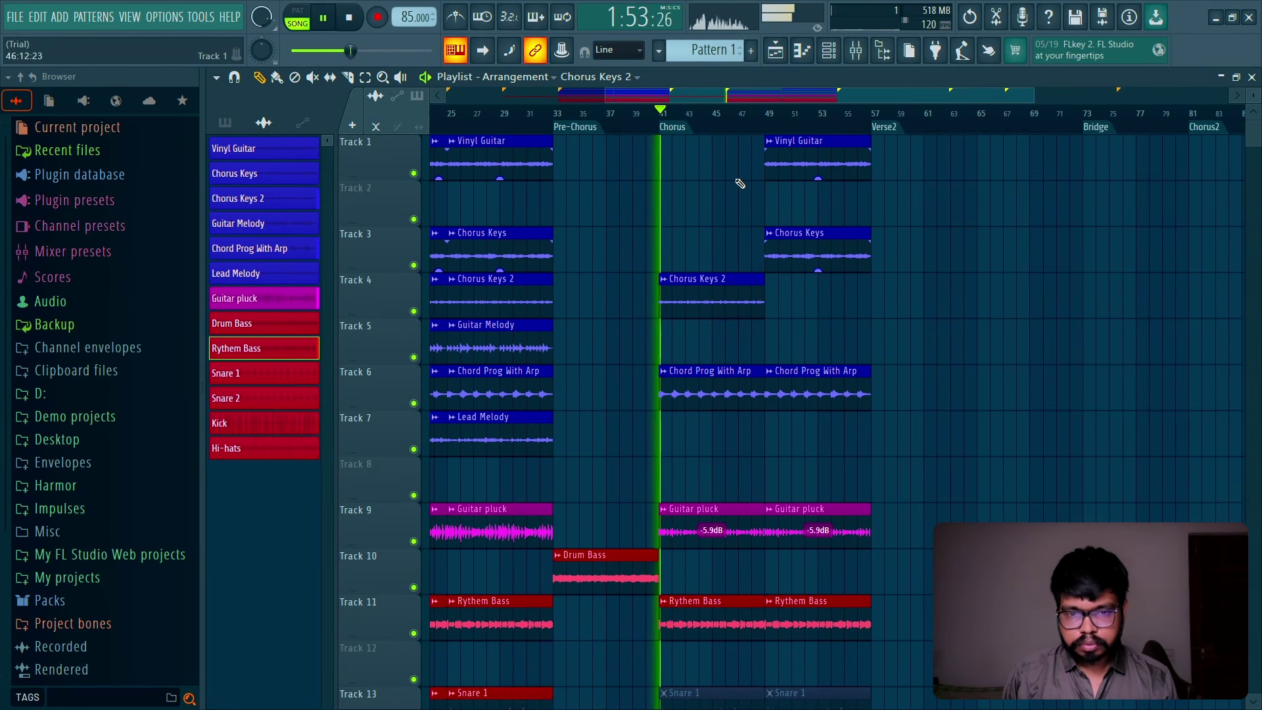
pyautogui.press('space')
pyautogui.hotkey('ctrl', 'z')
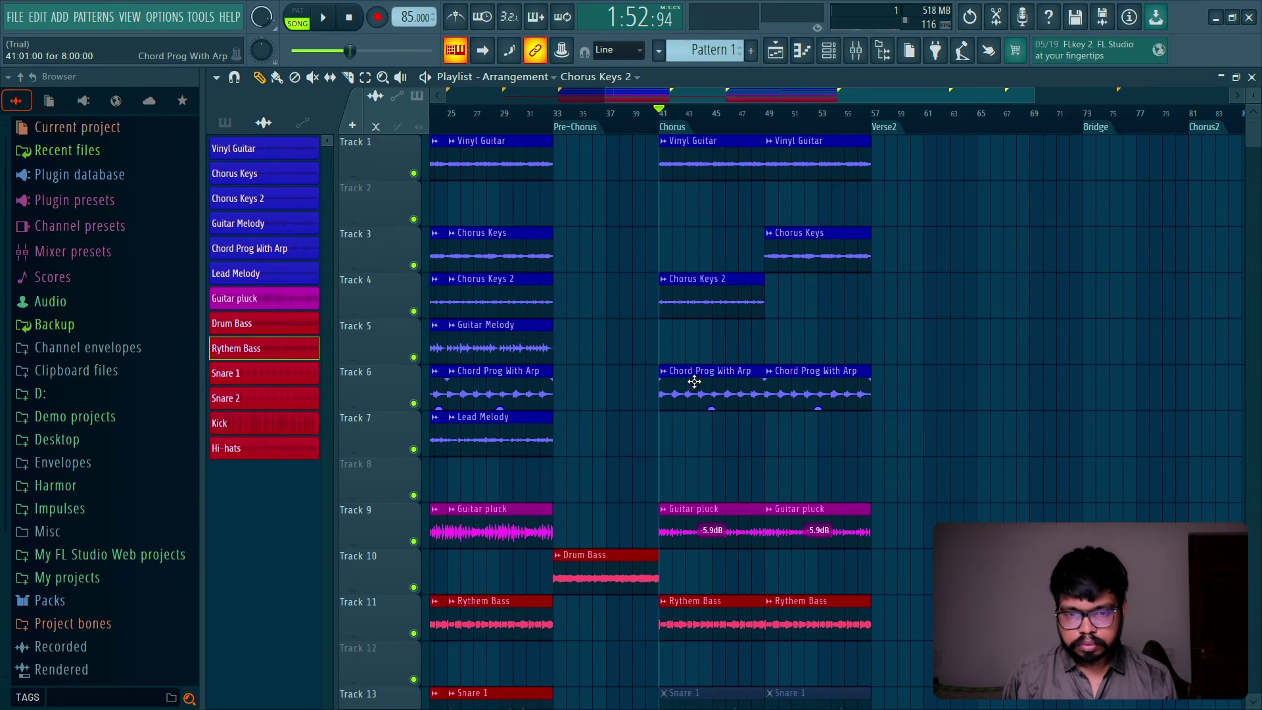
pyautogui.press('space')
pyautogui.press('space')
# Step: Delete the first Guitar pluck clip on Track 9 from the Chorus and play the section
pyautogui.rightClick(695, 526)
pyautogui.press('space')
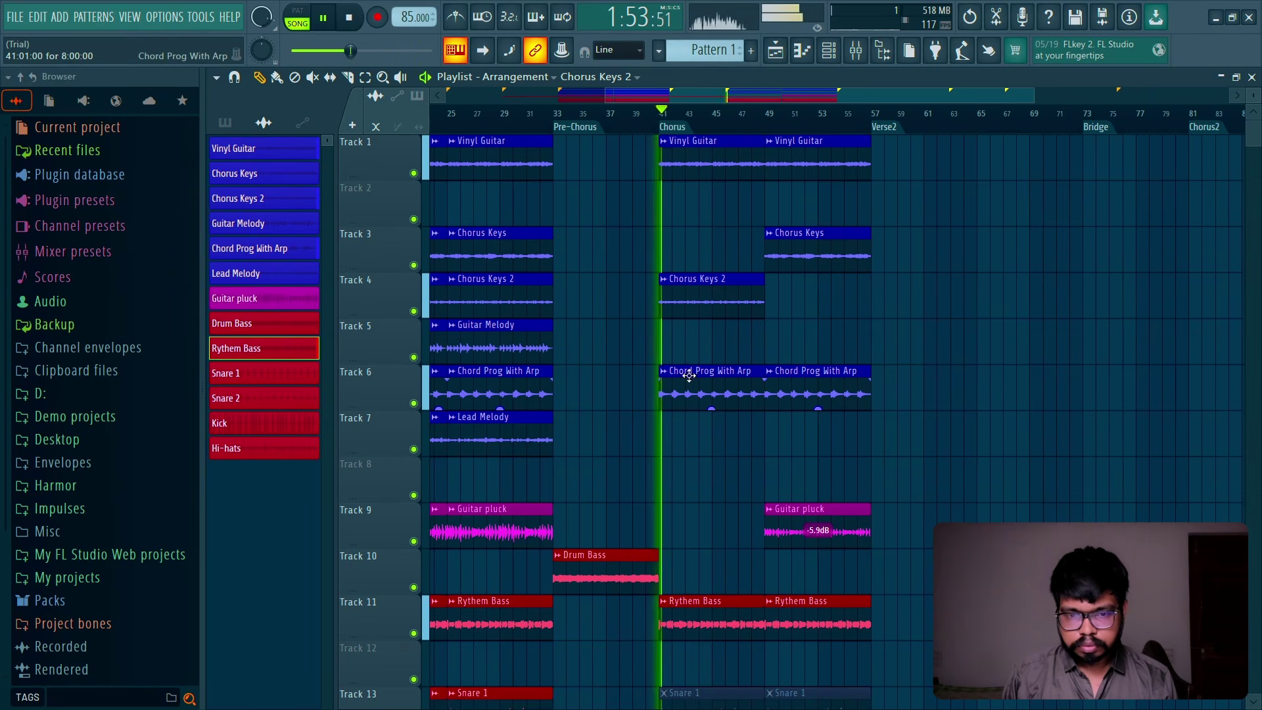
pyautogui.hscroll(-1, 716, 197)
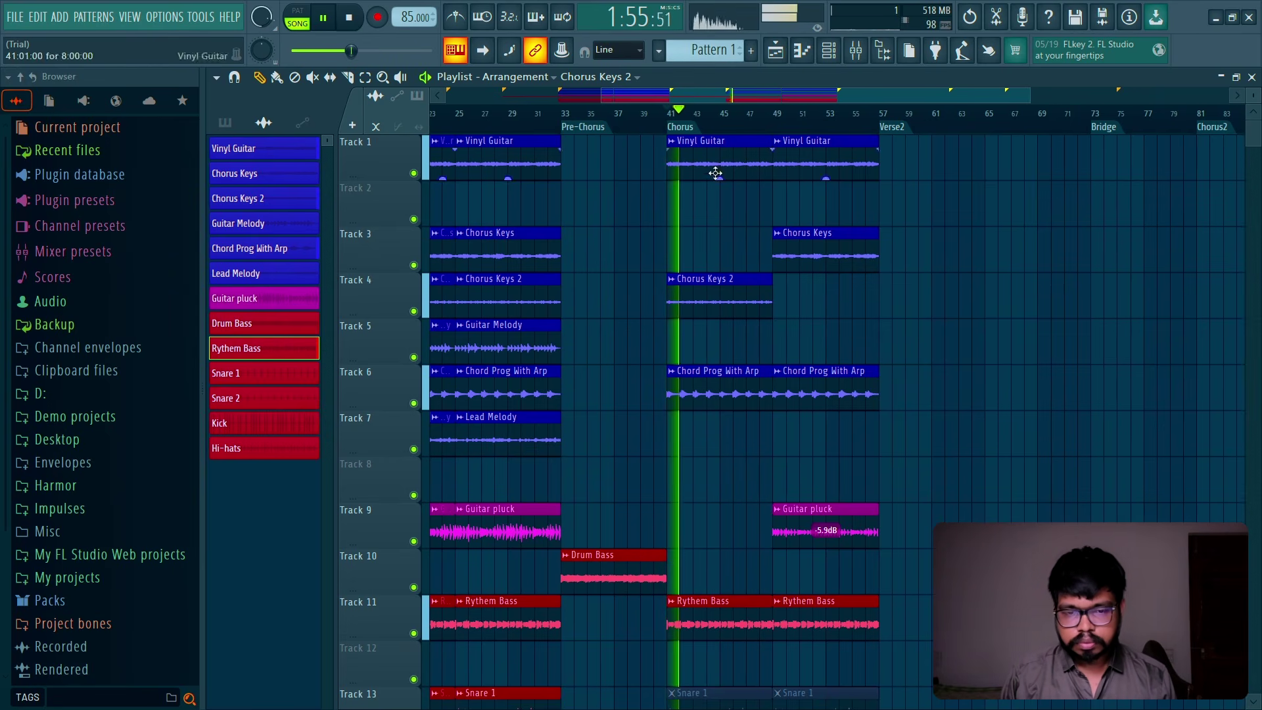
# Step: Delete the first Vinyl Guitar clip from the Chorus and place a Chorus Keys clip at bar 41 on Track 3
pyautogui.rightClick(755, 157)
pyautogui.press('space')
pyautogui.moveTo(621, 245); pyautogui.dragTo(710, 246)
pyautogui.press('space')
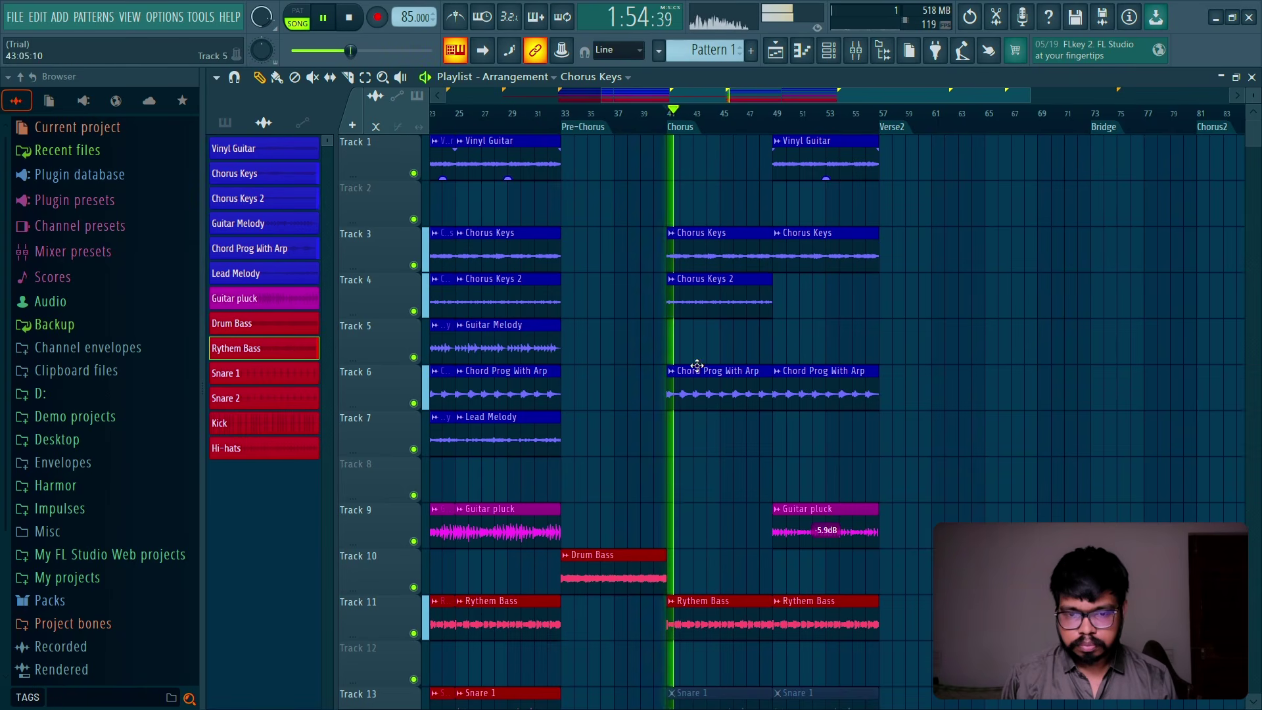
# Step: Try a Lead Melody clip at bar 41 on Track 7, and remove it again
pyautogui.moveTo(563, 437); pyautogui.dragTo(713, 431)
pyautogui.rightClick(727, 429)
pyautogui.press('space')
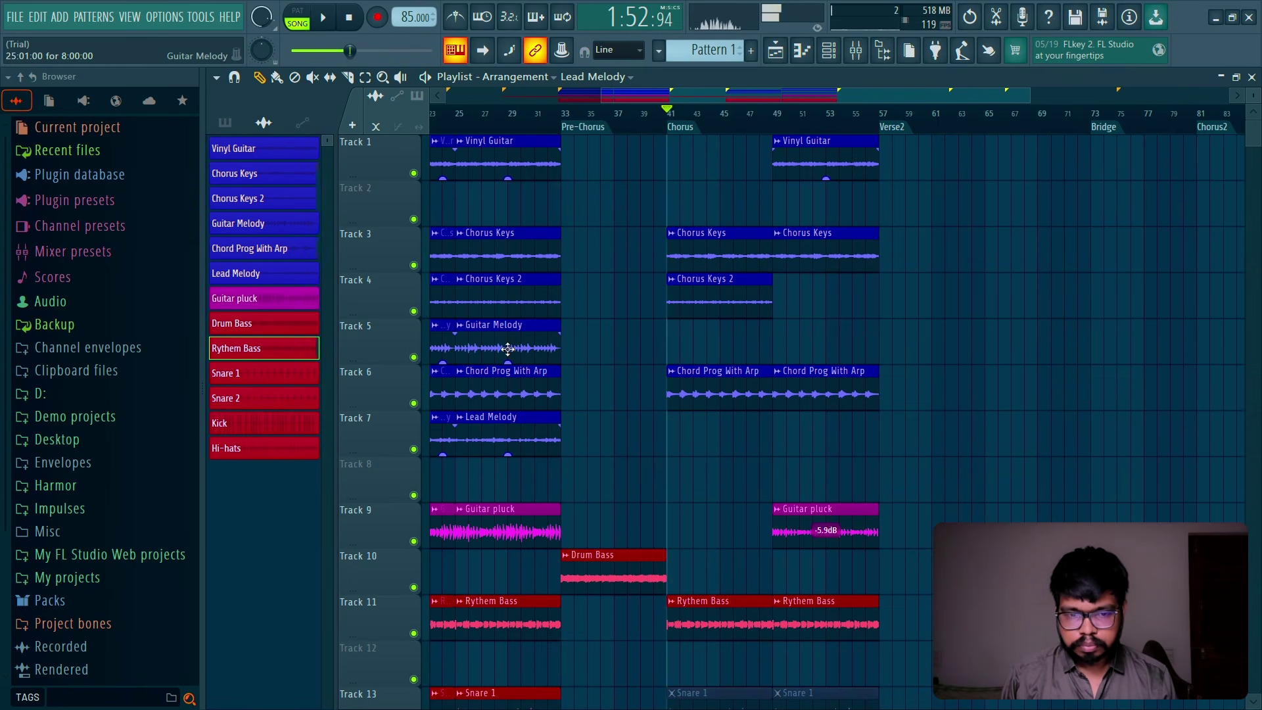
# Step: Place a Guitar Melody clip at bar 41 on Track 5 and play the Chorus
pyautogui.click(503, 347)
pyautogui.click(677, 341)
pyautogui.press('space')
pyautogui.press('space')
pyautogui.press('space')
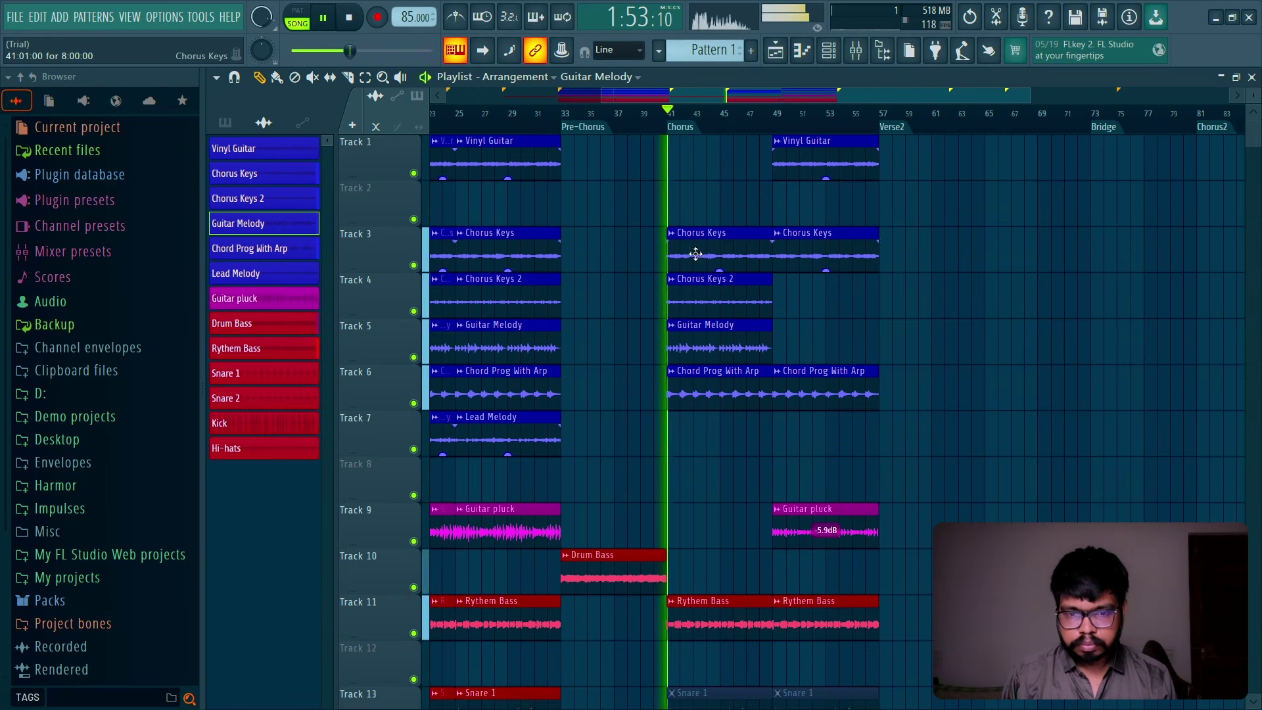
# Step: Replace the first Chord Prog With Arp and Chorus Keys 2 clips in the Chorus with a Vinyl Guitar clip at bar 41 on Track 1
pyautogui.rightClick(701, 382)
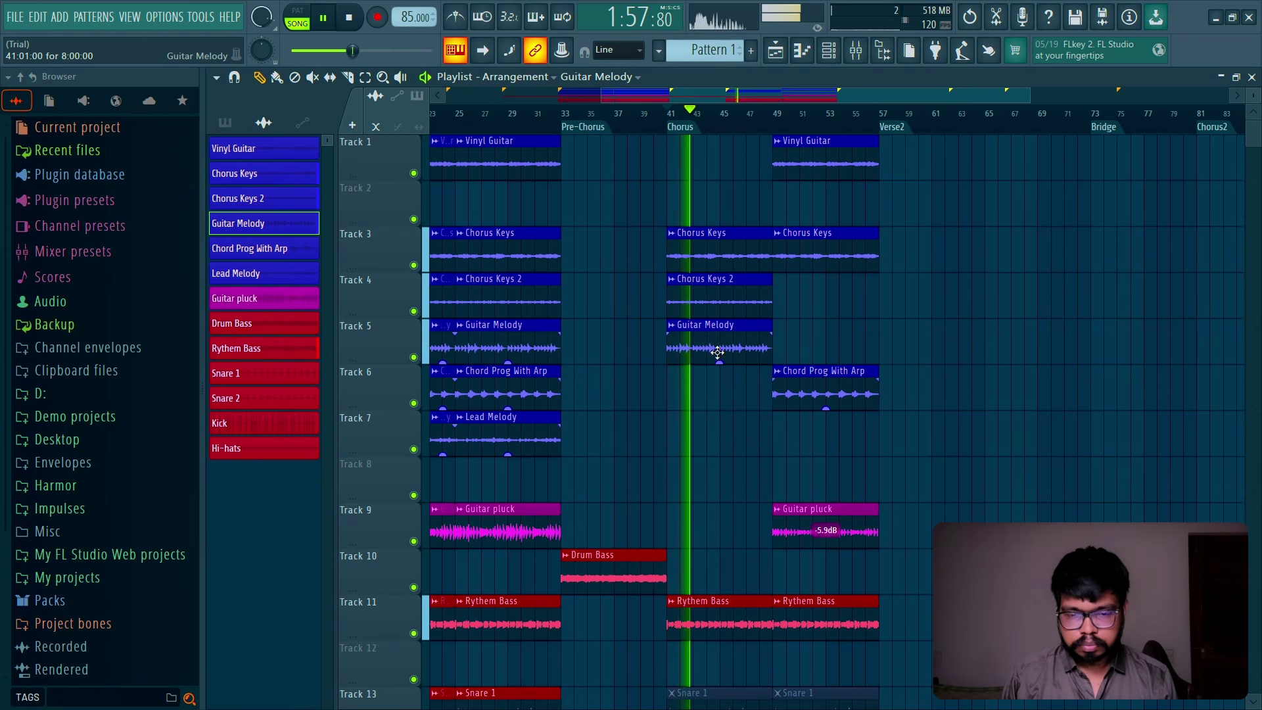
pyautogui.rightClick(717, 308)
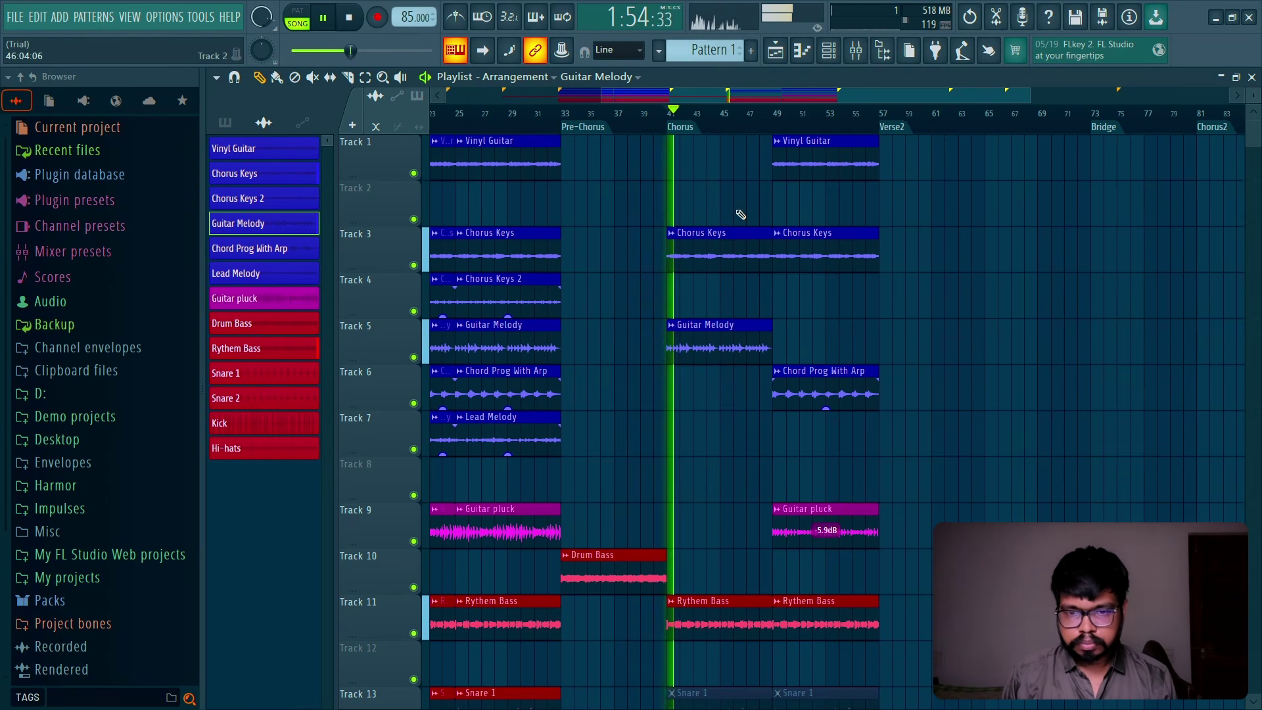
pyautogui.moveTo(792, 163); pyautogui.dragTo(685, 163)
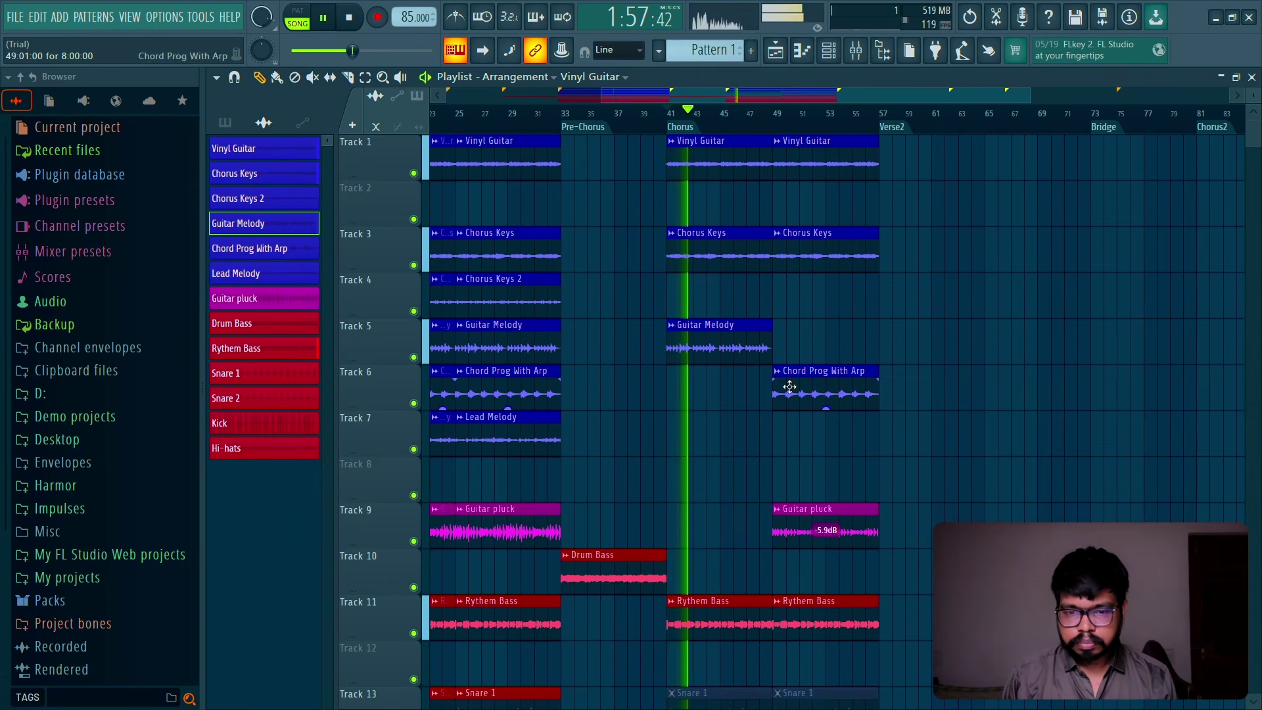
# Step: Play from bar 49, and delete the remaining Guitar pluck and Guitar Melody clips from the Chorus
pyautogui.press('space')
pyautogui.click(772, 113)
pyautogui.press('space')
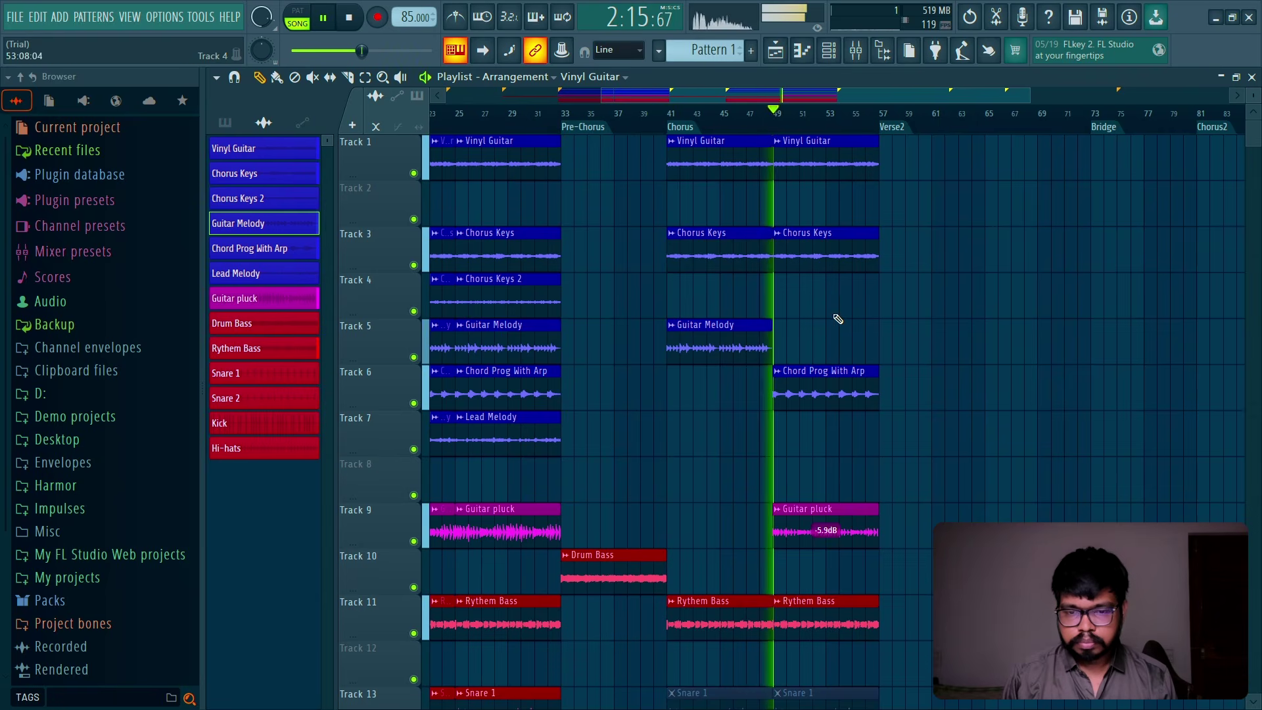
pyautogui.rightClick(820, 503)
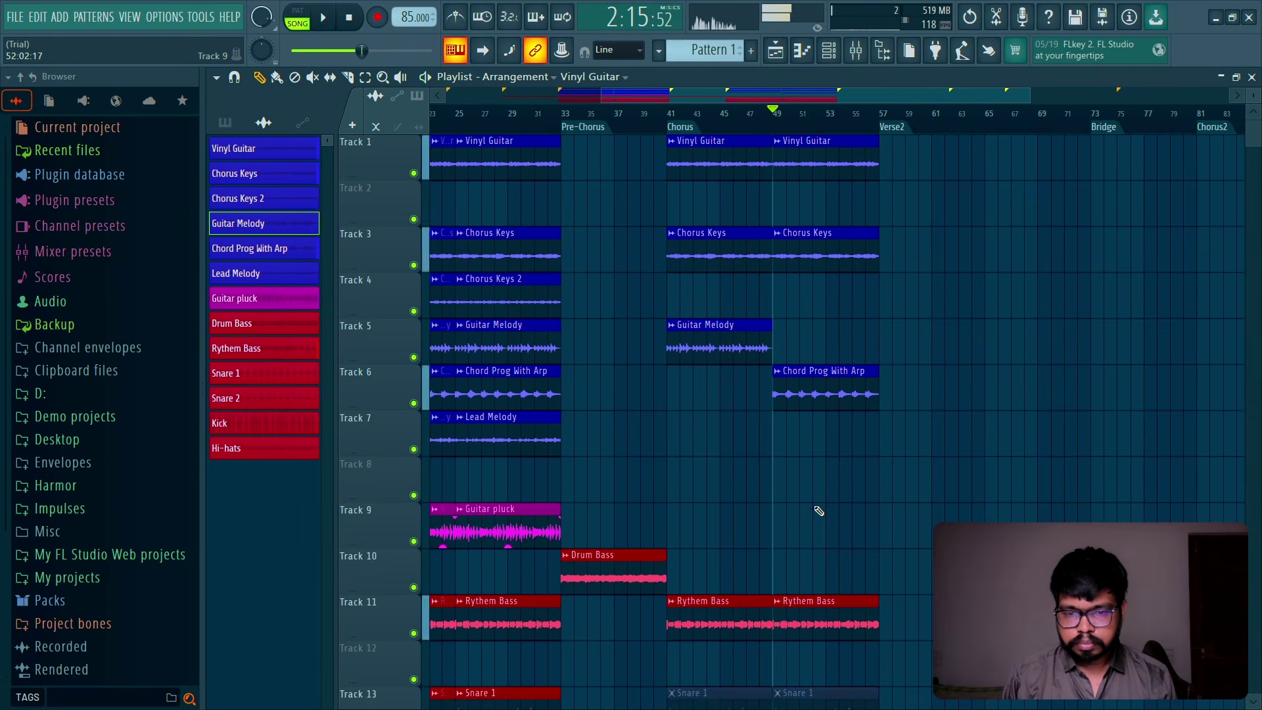
pyautogui.rightClick(749, 355)
pyautogui.press('space')
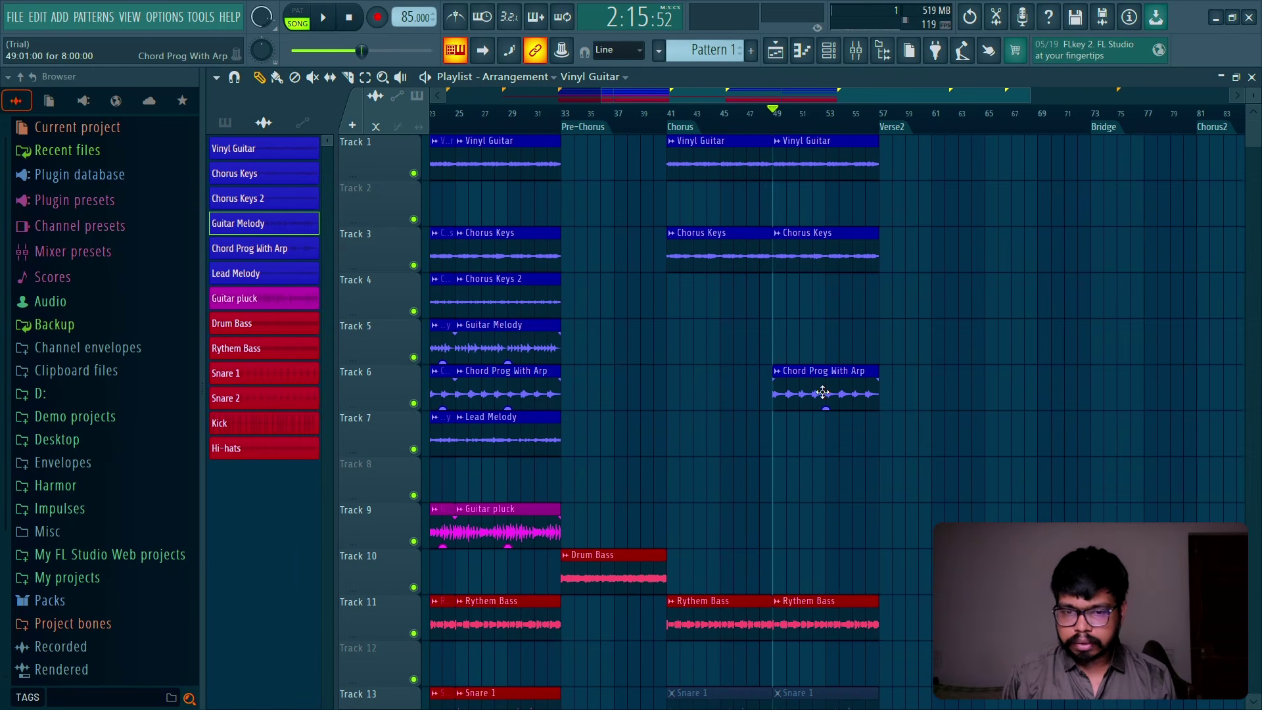
# Step: Place Chord Prog With Arp on Track 6 and Lead Melody on Track 7 at bar 41, and play the Chorus
pyautogui.moveTo(822, 393); pyautogui.dragTo(710, 385)
pyautogui.click(670, 125)
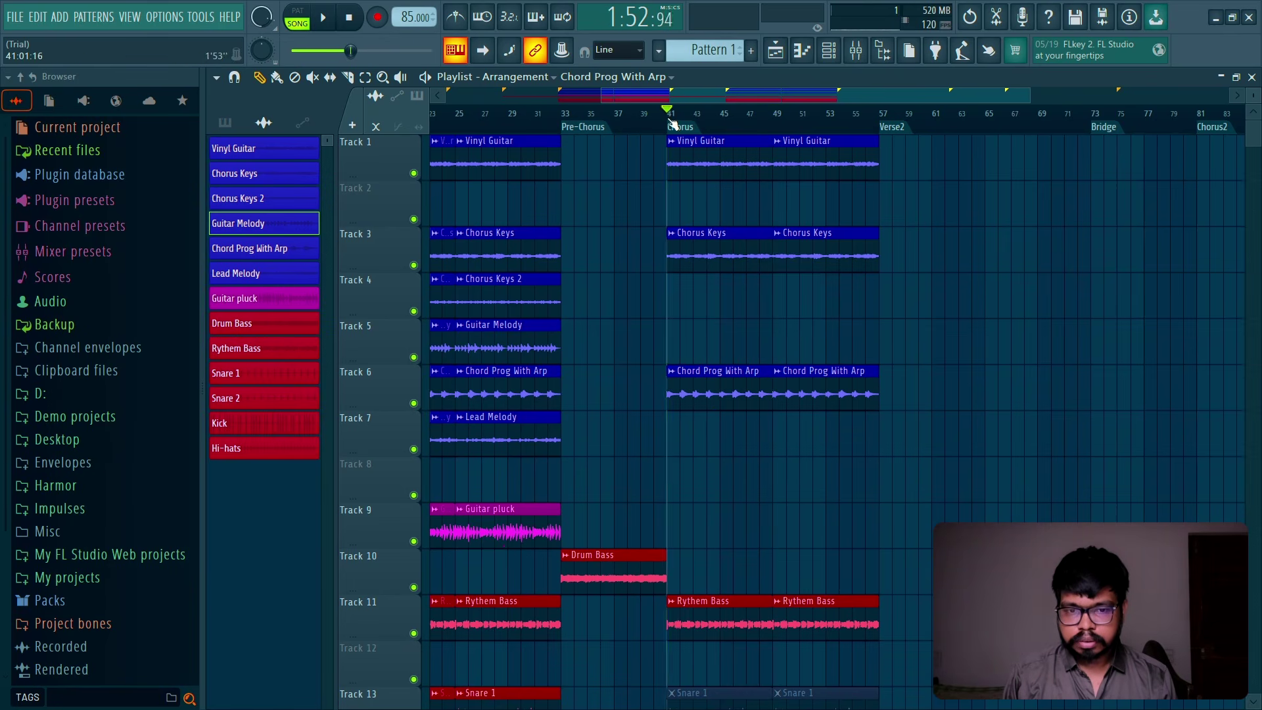
pyautogui.moveTo(512, 435); pyautogui.dragTo(728, 435)
pyautogui.press('space')
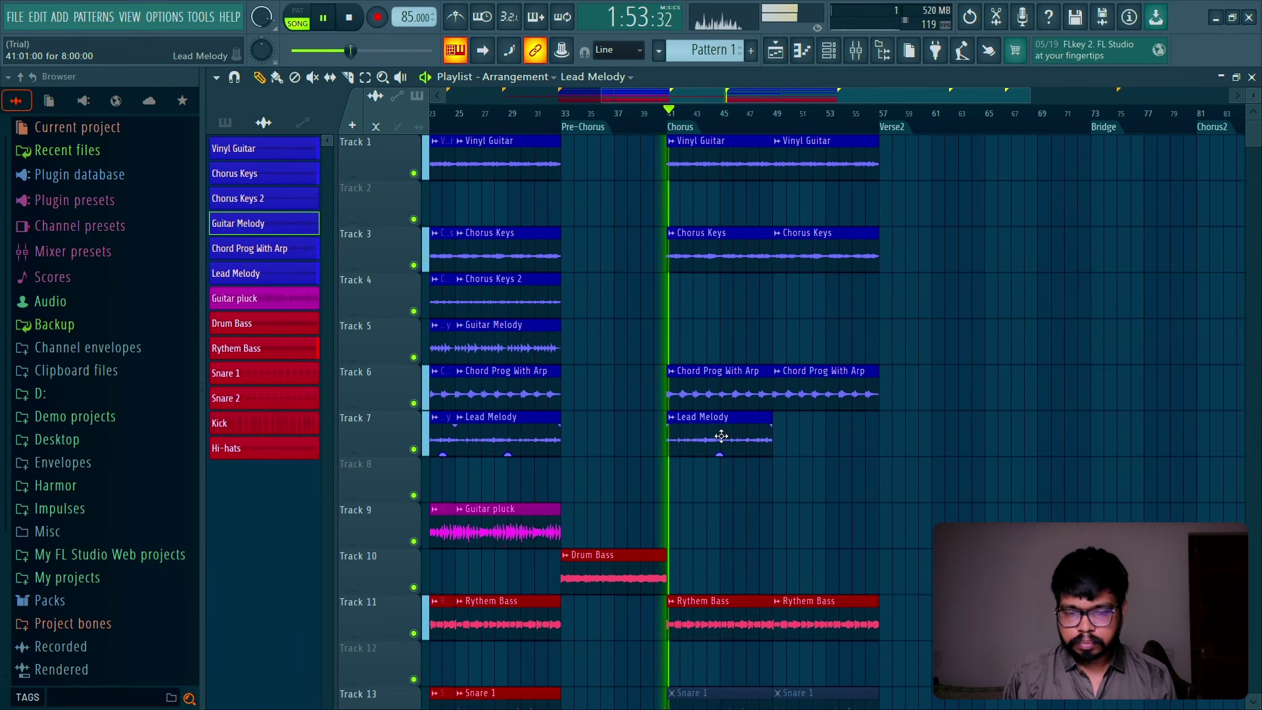
# Step: Set the Lead Melody clip's time stretching mode to Stretch and close its settings
pyautogui.doubleClick(718, 439)
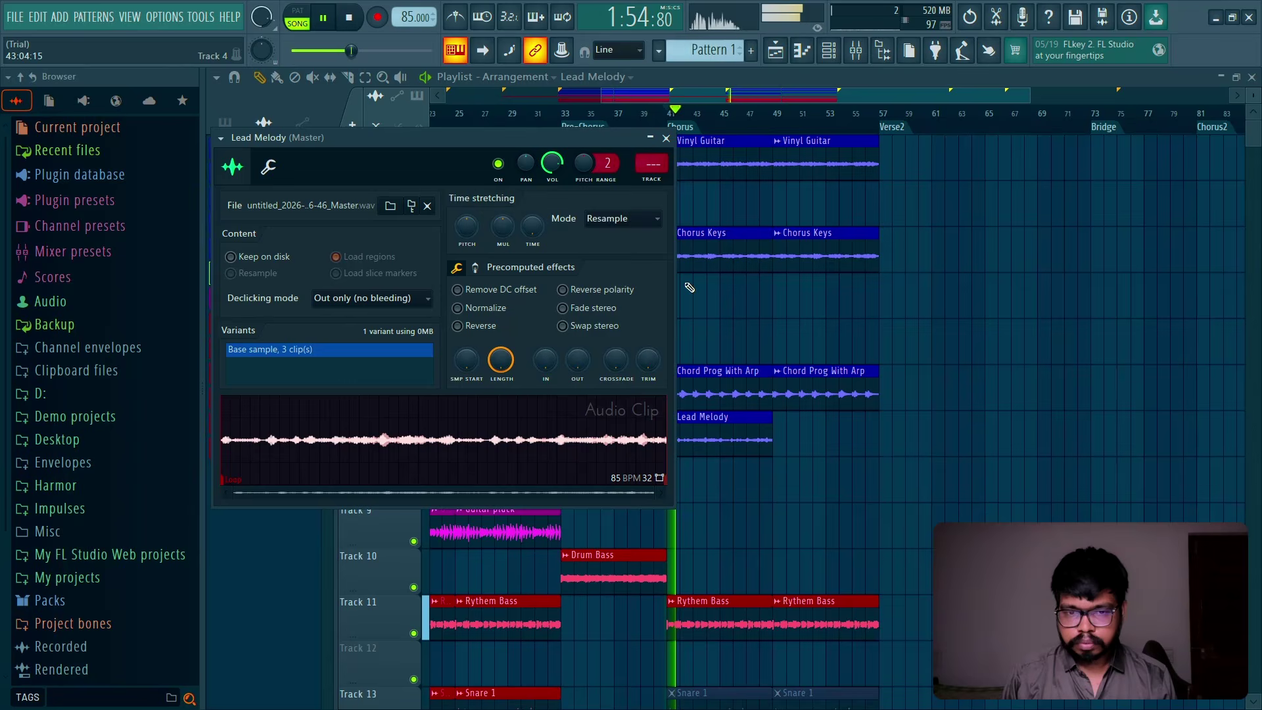
pyautogui.click(621, 218)
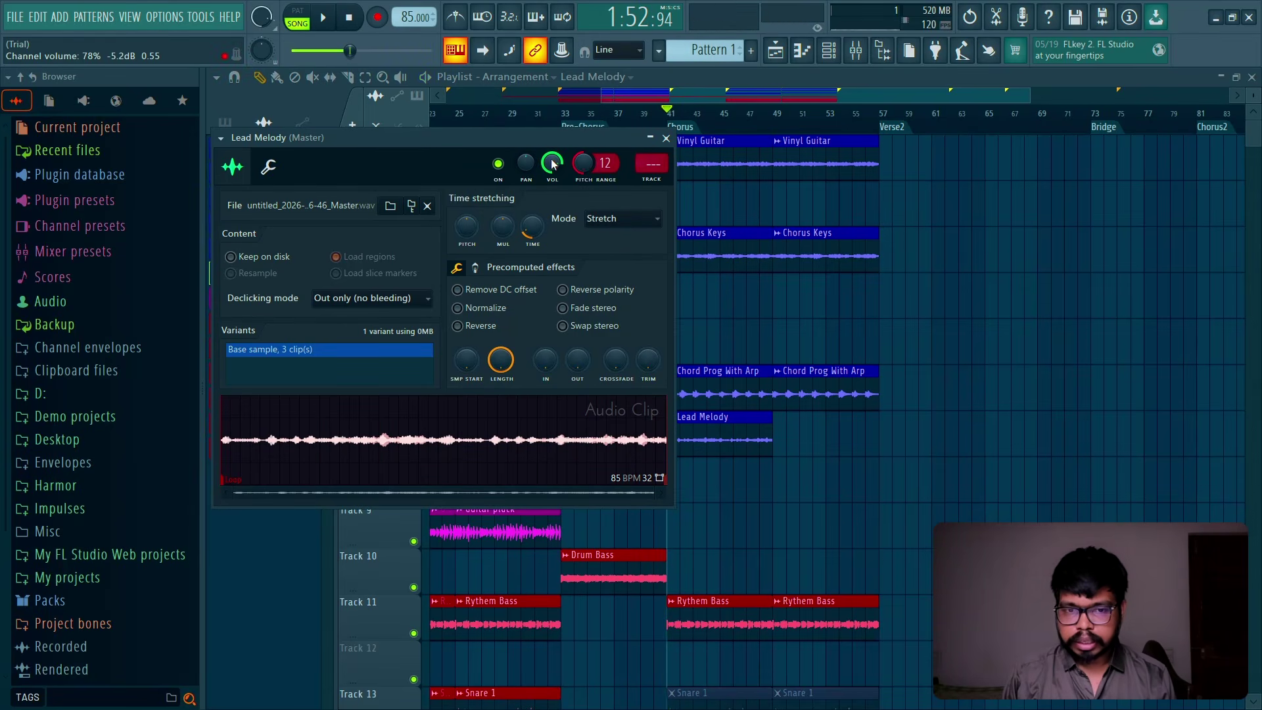
pyautogui.press('space')
pyautogui.click(665, 138)
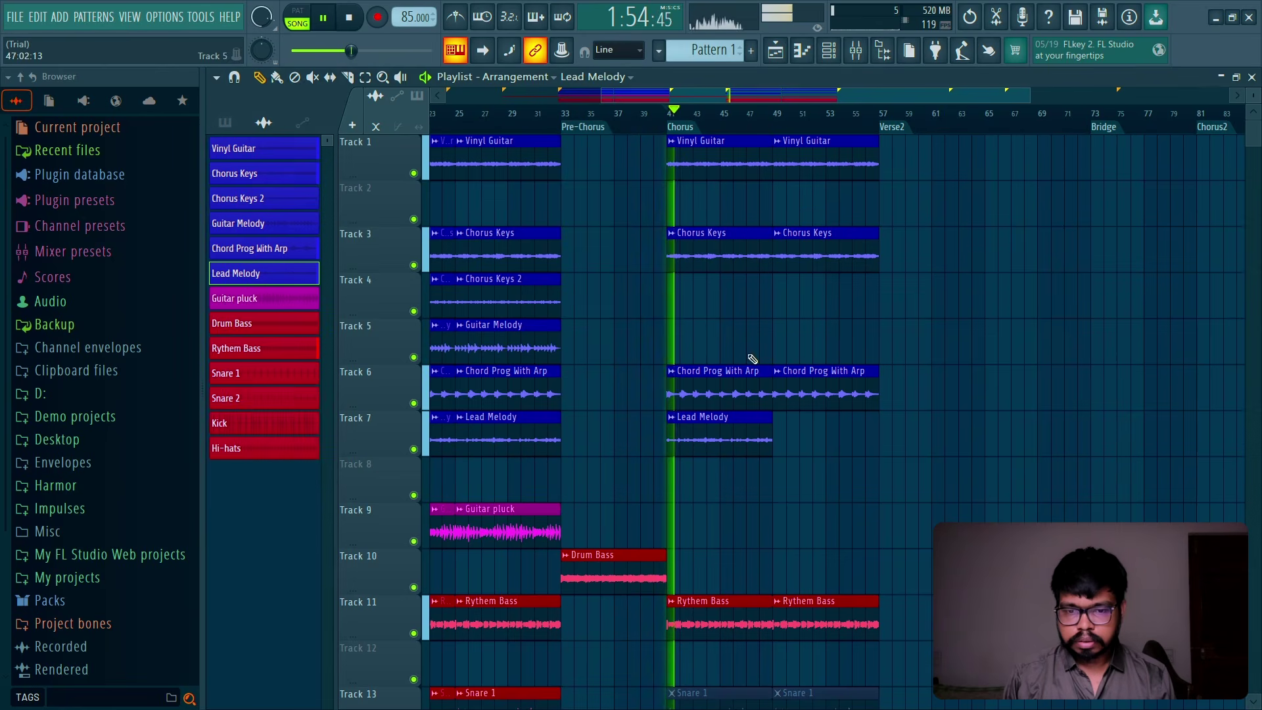
# Step: Add a second Lead Melody clip at bar 49 on Track 7 and play the Chorus
pyautogui.click(750, 454)
pyautogui.hotkey('ctrl', 'b')
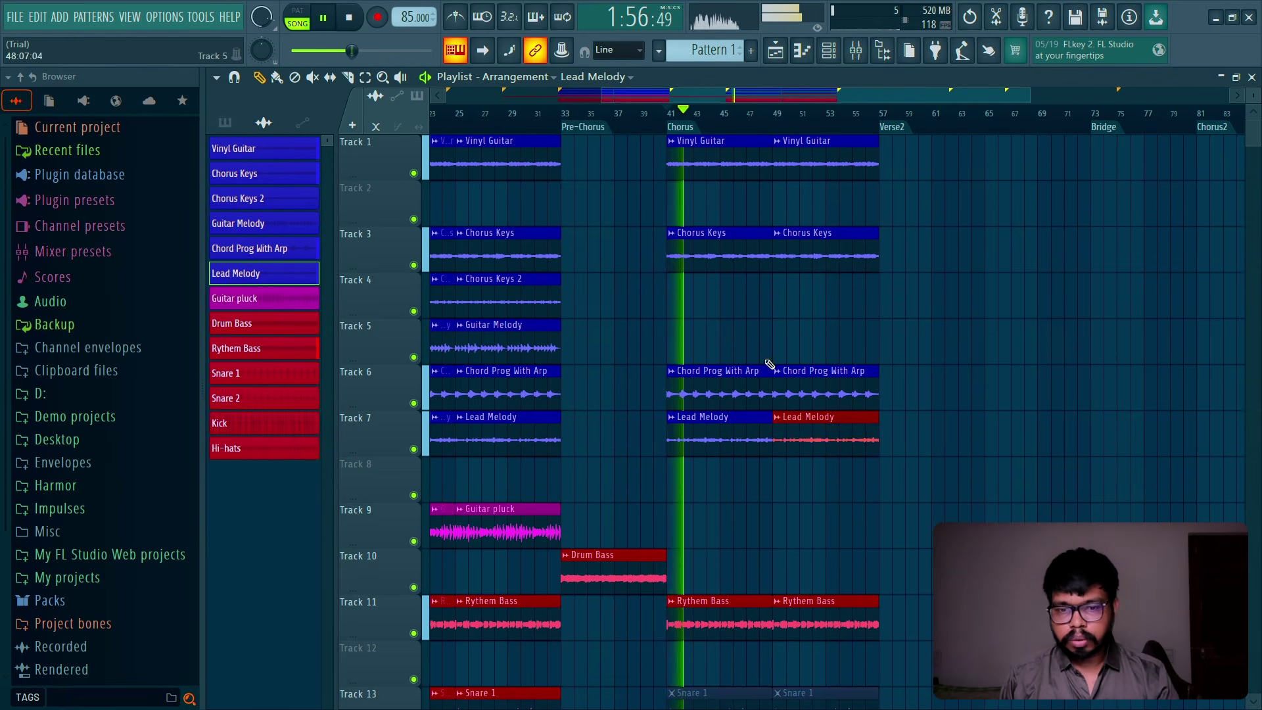
pyautogui.press('space')
pyautogui.doubleClick(727, 449)
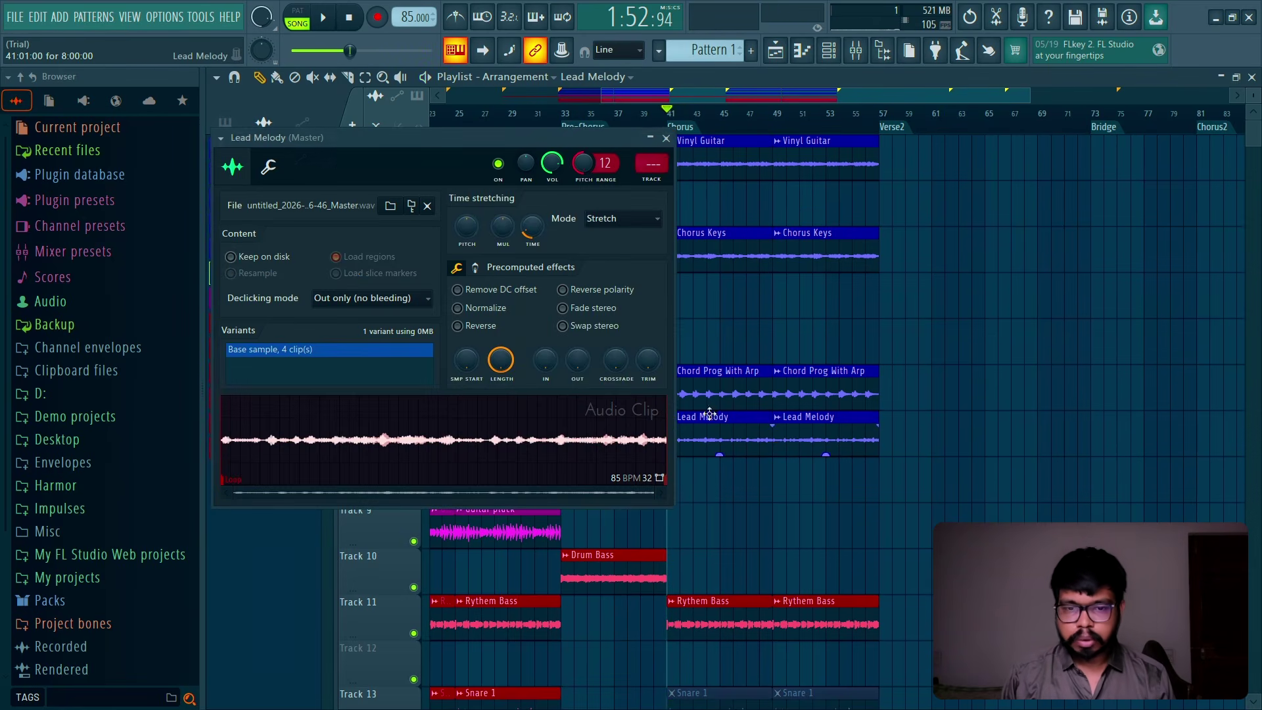
pyautogui.click(666, 138)
pyautogui.press('space')
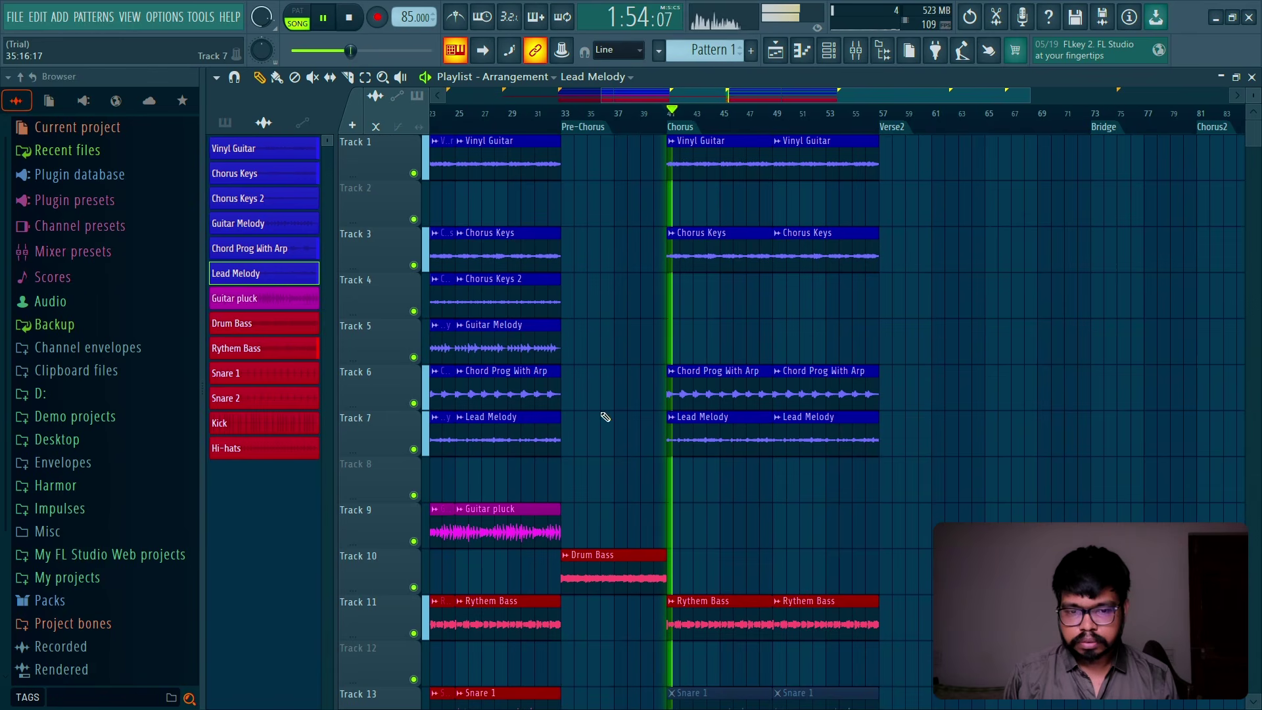
# Step: Mute the Snare 1, Snare 2, Kick and Hi-hats clips in the Verse, and play from bar 17
pyautogui.hscroll(-4, 658, 253)
pyautogui.press('space')
pyautogui.click(581, 115)
pyautogui.press('space')
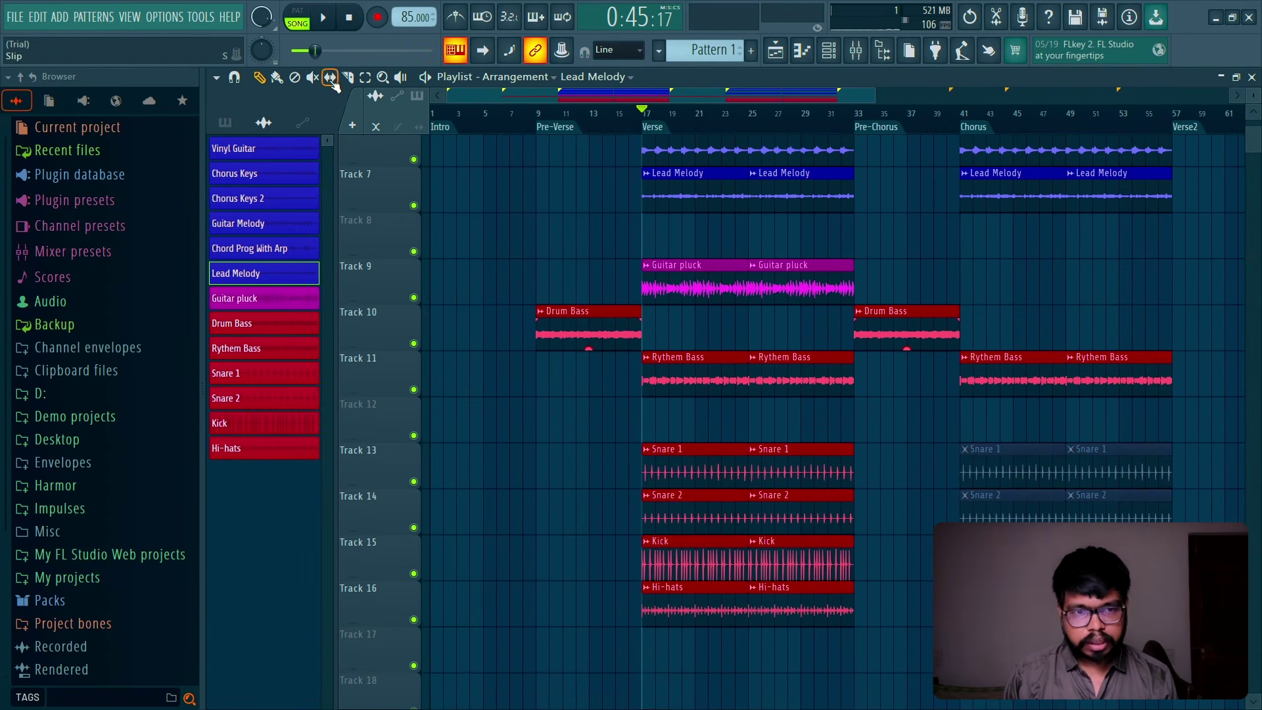
pyautogui.moveTo(845, 503); pyautogui.dragTo(684, 534)
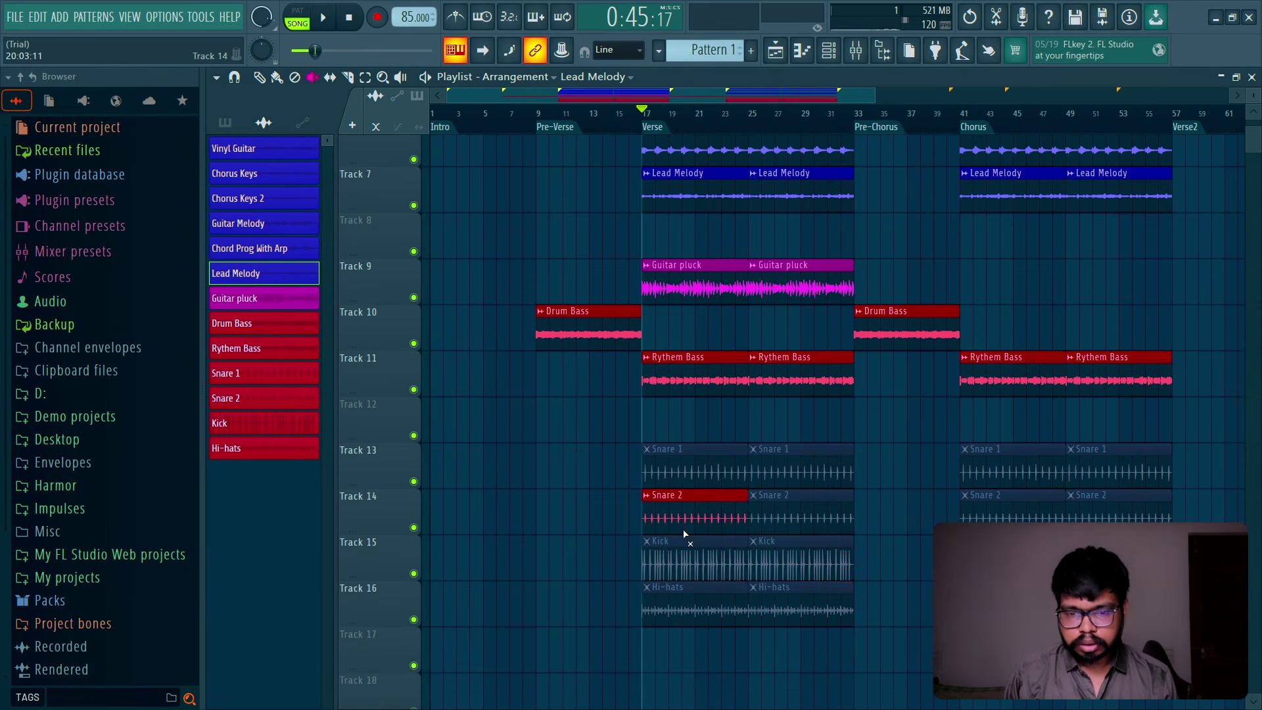
pyautogui.scroll(5, 540, 419)
pyautogui.hscroll(2, 426, 598)
pyautogui.press('space')
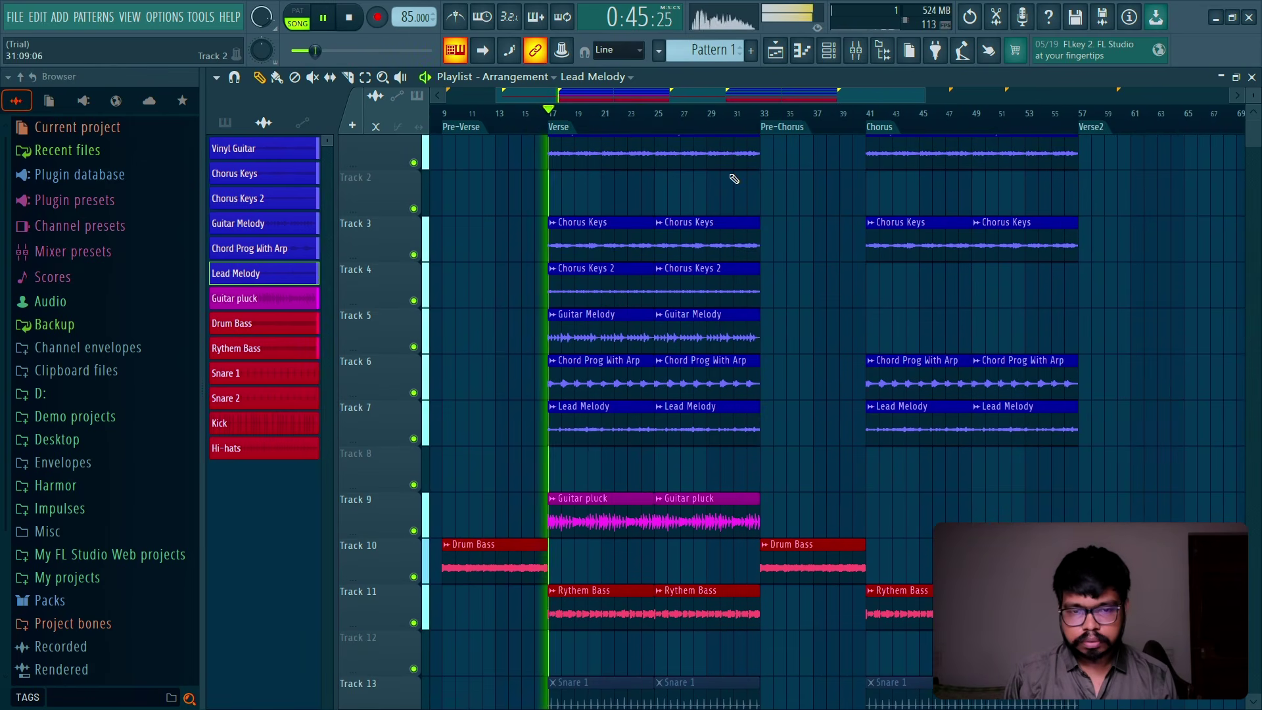
# Step: Try the Verse without its first Guitar pluck clip on Track 9, and undo the deletion
pyautogui.scroll(1, 686, 221)
pyautogui.hscroll(-1, 685, 220)
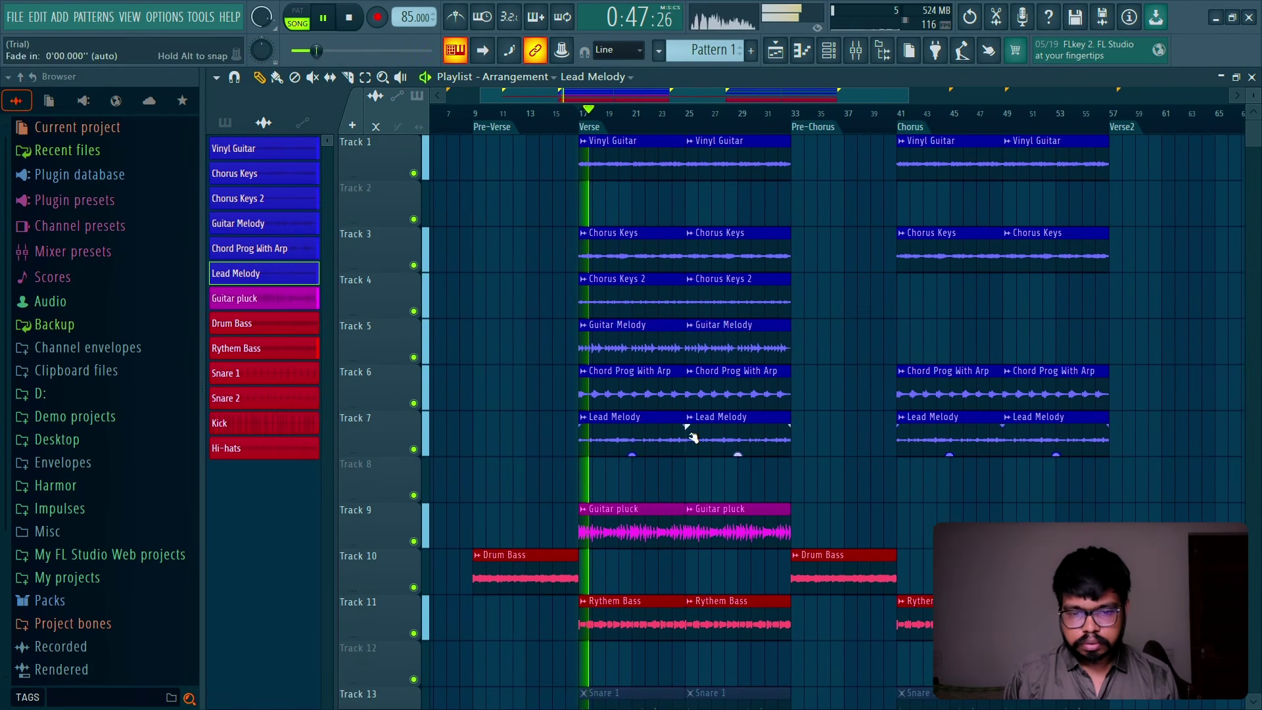
pyautogui.rightClick(657, 521)
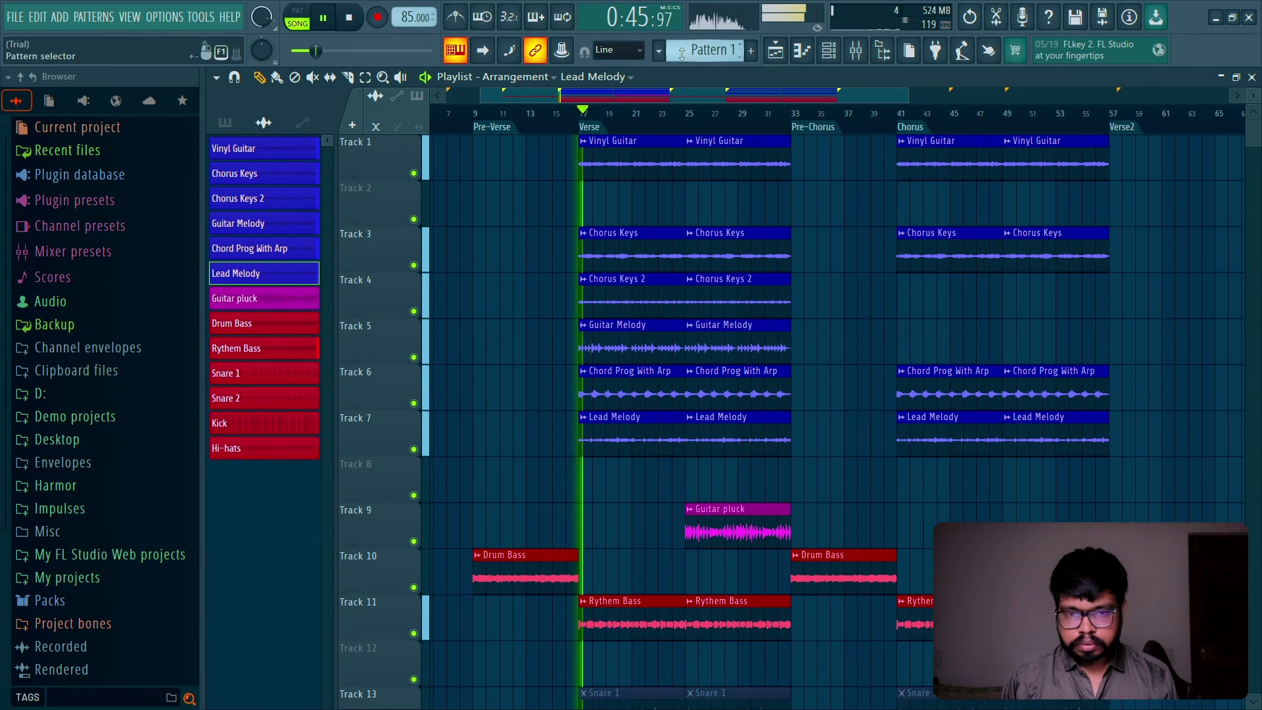
pyautogui.hotkey('ctrl', 'z')
# Step: Lower the gain of the two Verse Guitar pluck clips on Track 9 to -6.3 dB and -3.0 dB, and stop playback
pyautogui.moveTo(632, 545); pyautogui.dragTo(632, 555)
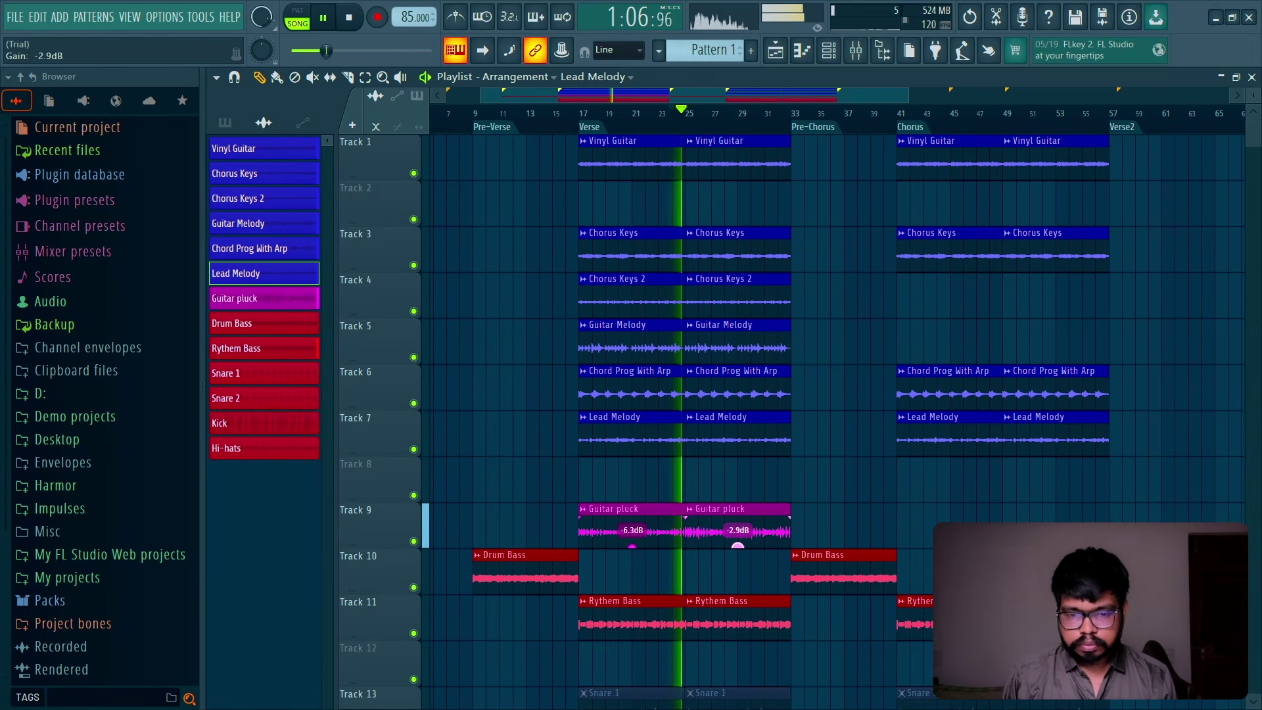
pyautogui.moveTo(738, 546); pyautogui.dragTo(737, 547)
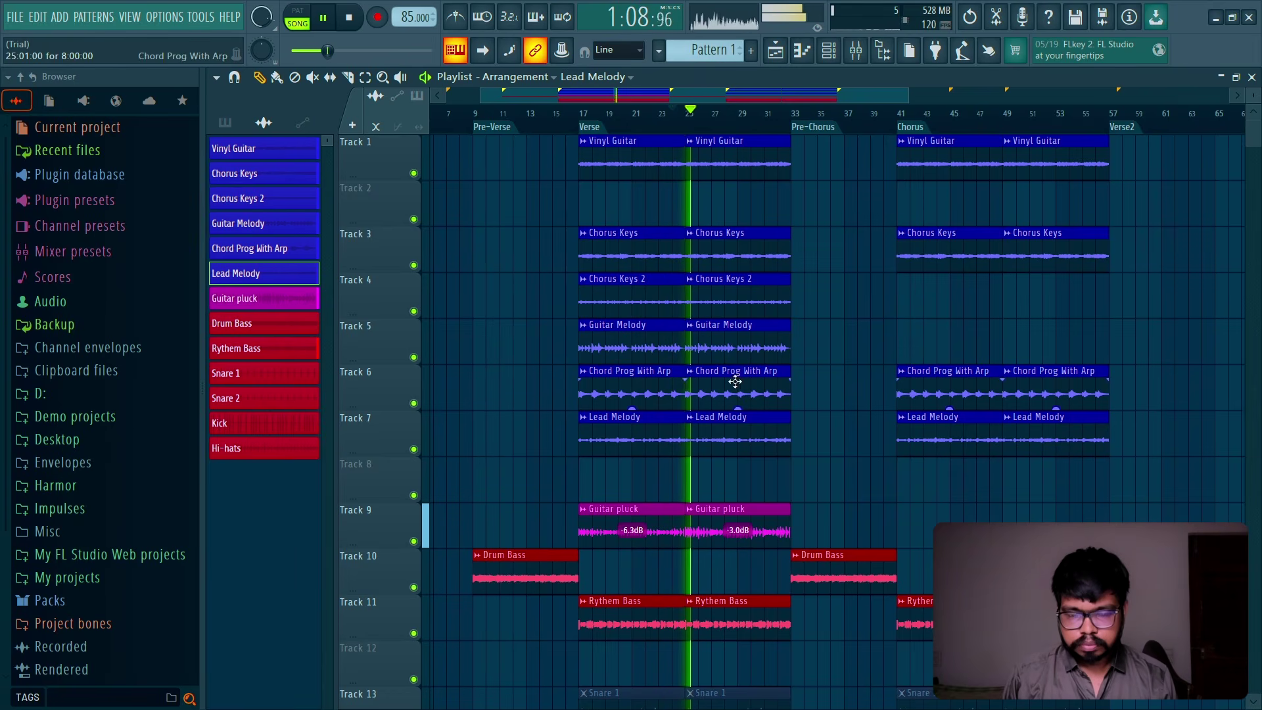
pyautogui.press('space')
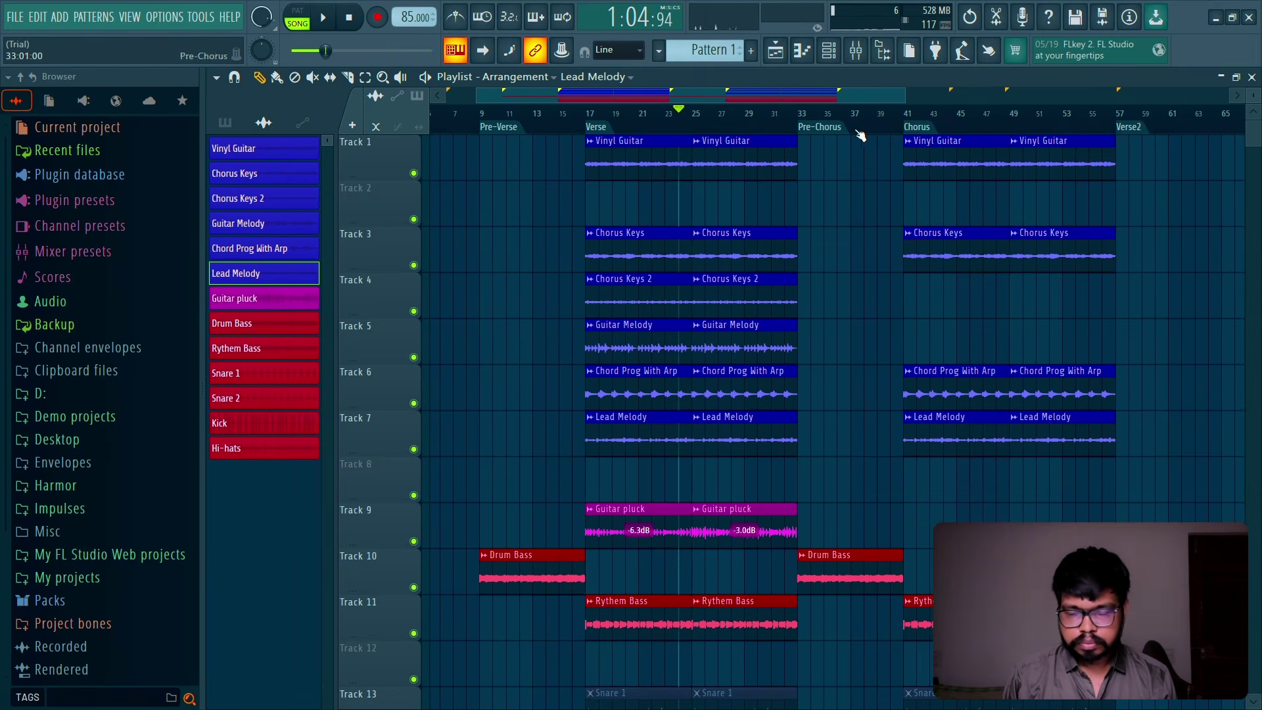
# Step: Play the Pre-Chorus from bar 33 and add a Chorus Keys clip there on Track 3
pyautogui.click(818, 129)
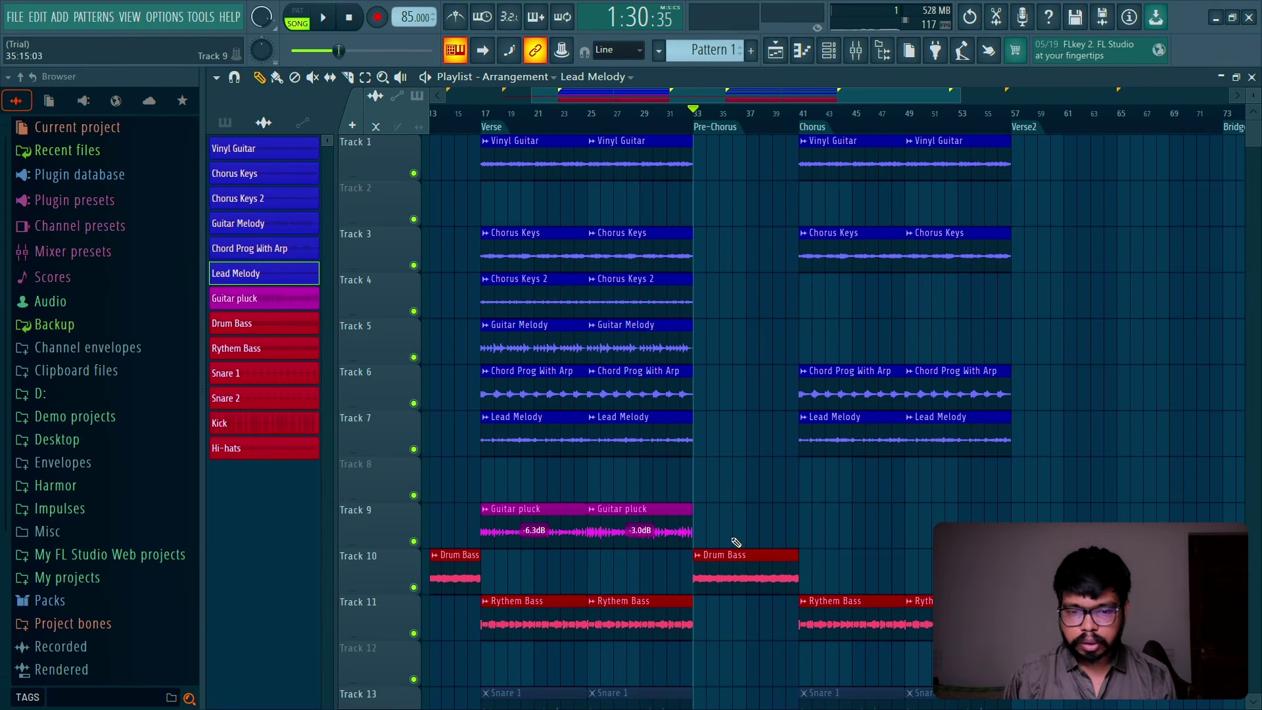
pyautogui.press('space')
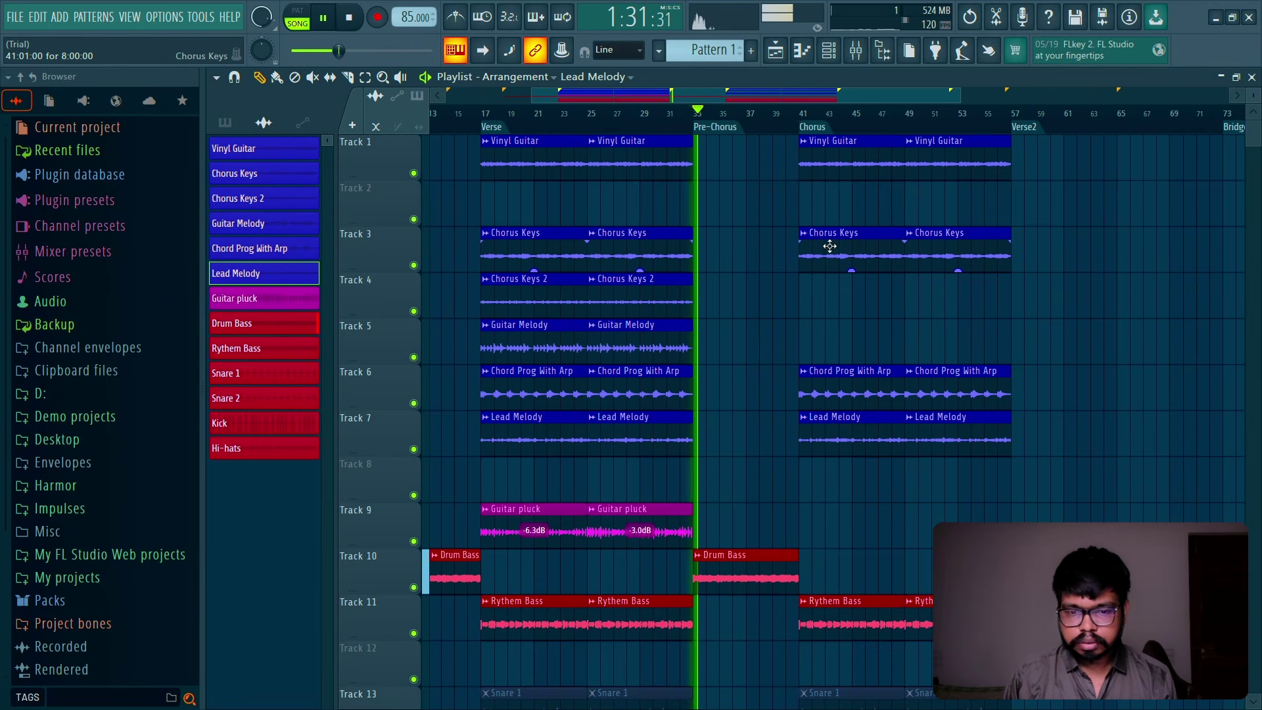
pyautogui.moveTo(832, 247); pyautogui.dragTo(727, 234)
pyautogui.press('space')
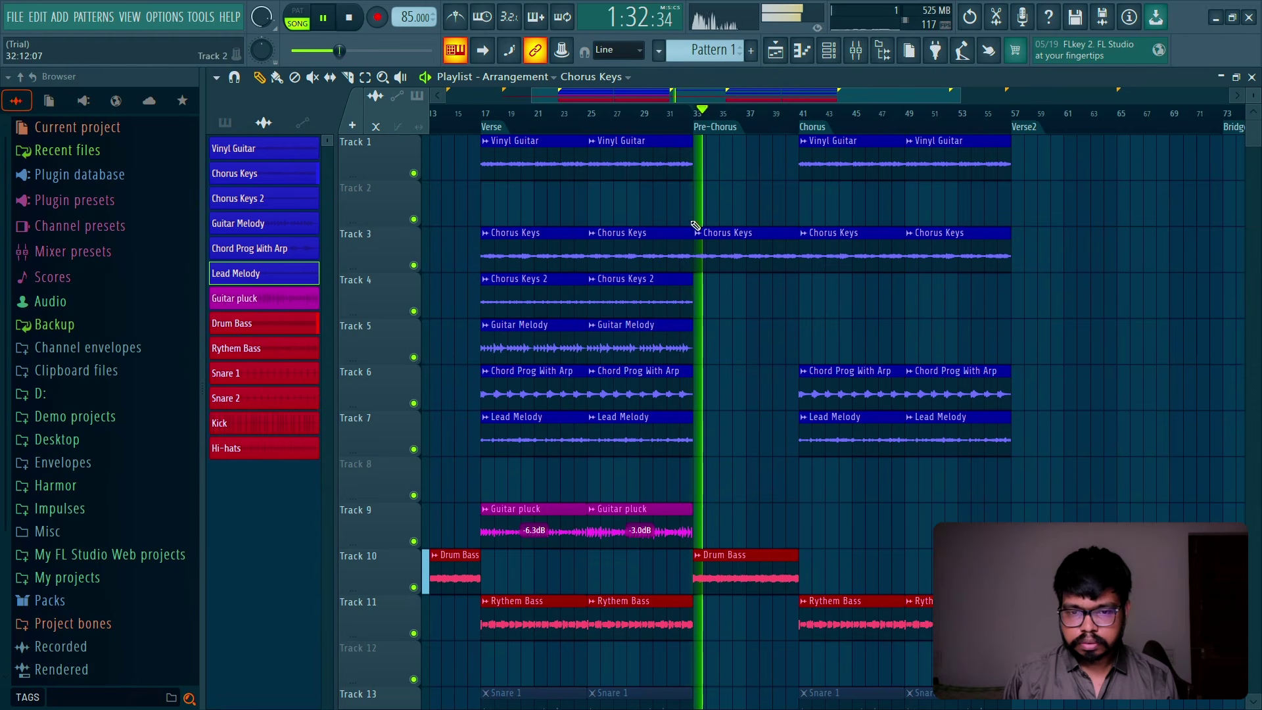
# Step: Try a Chorus Keys 2 clip at bar 33 on Track 4, with and without Chorus Keys, and remove it
pyautogui.press('space')
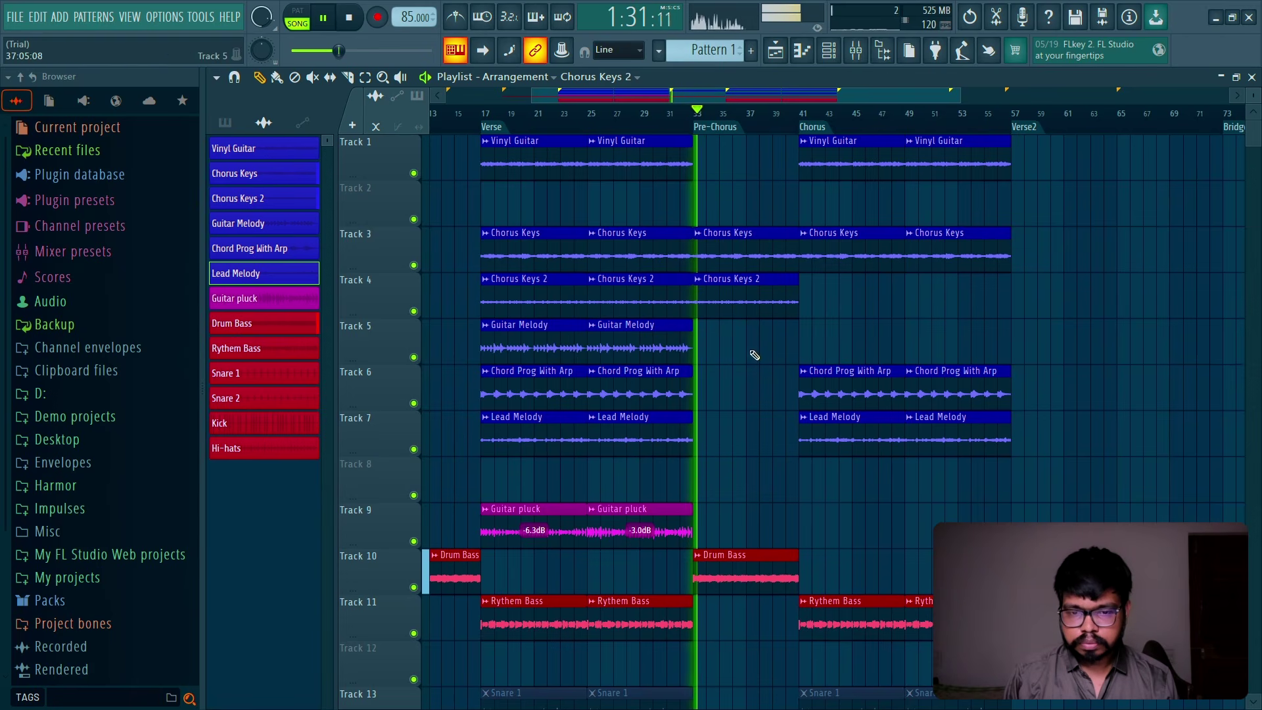
pyautogui.rightClick(723, 252)
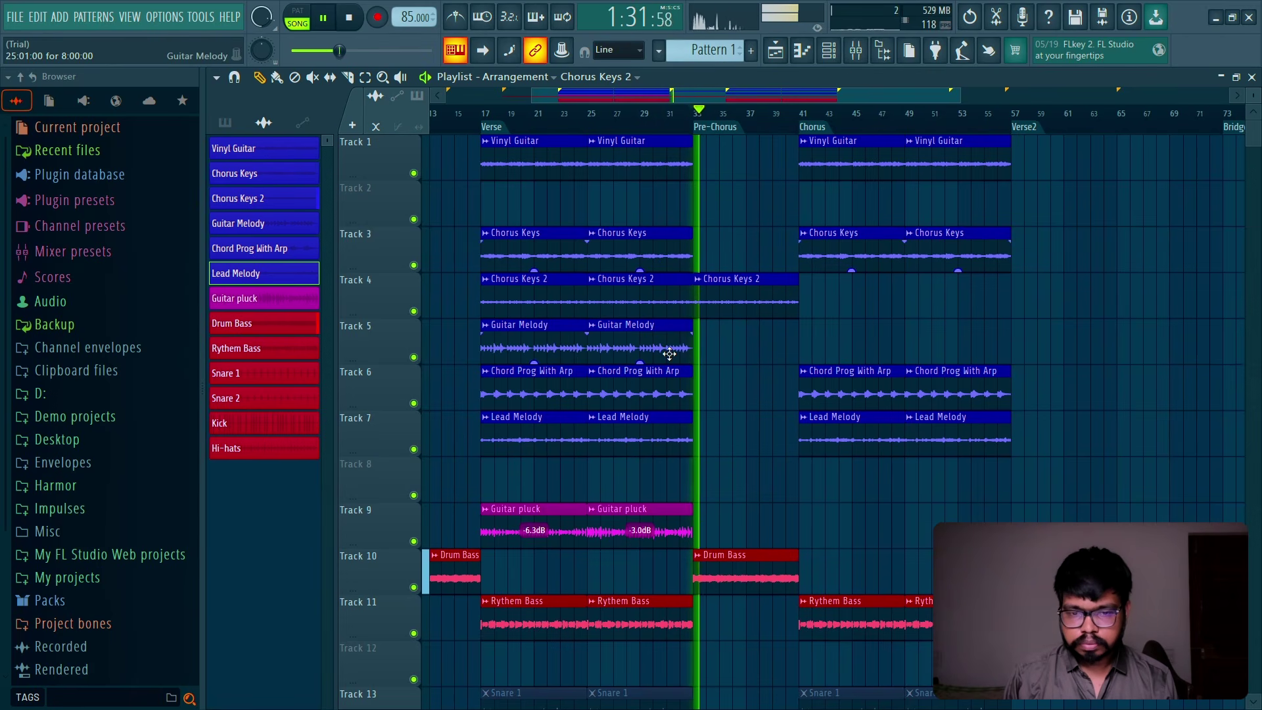
pyautogui.rightClick(724, 289)
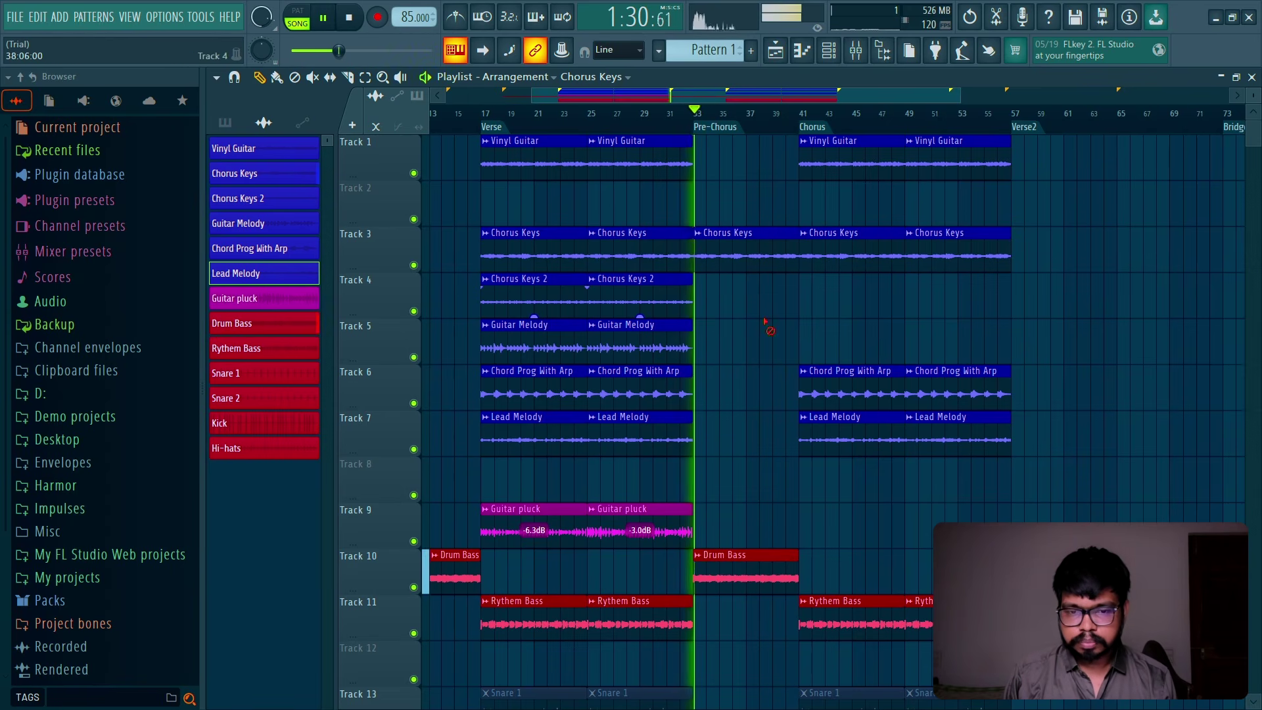
# Step: Add a Lead Melody clip at bar 33 on Track 7 and play the Pre-Chorus
pyautogui.press('space')
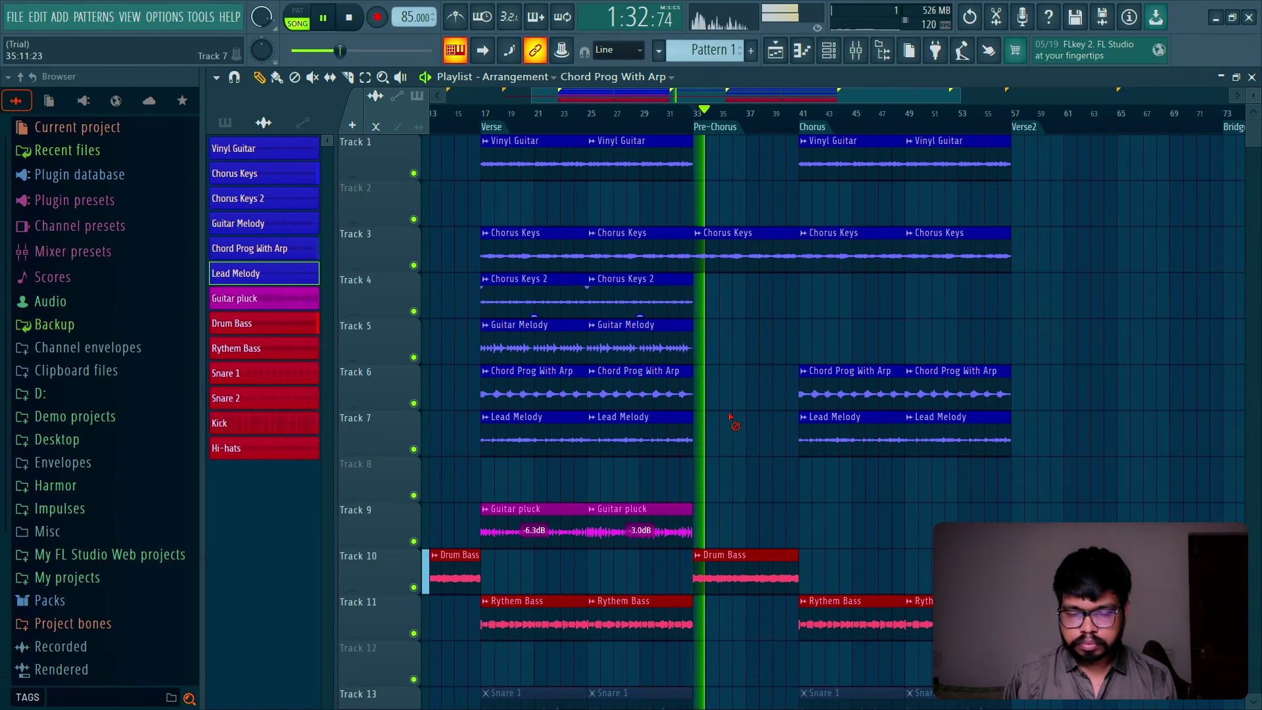
pyautogui.press('space')
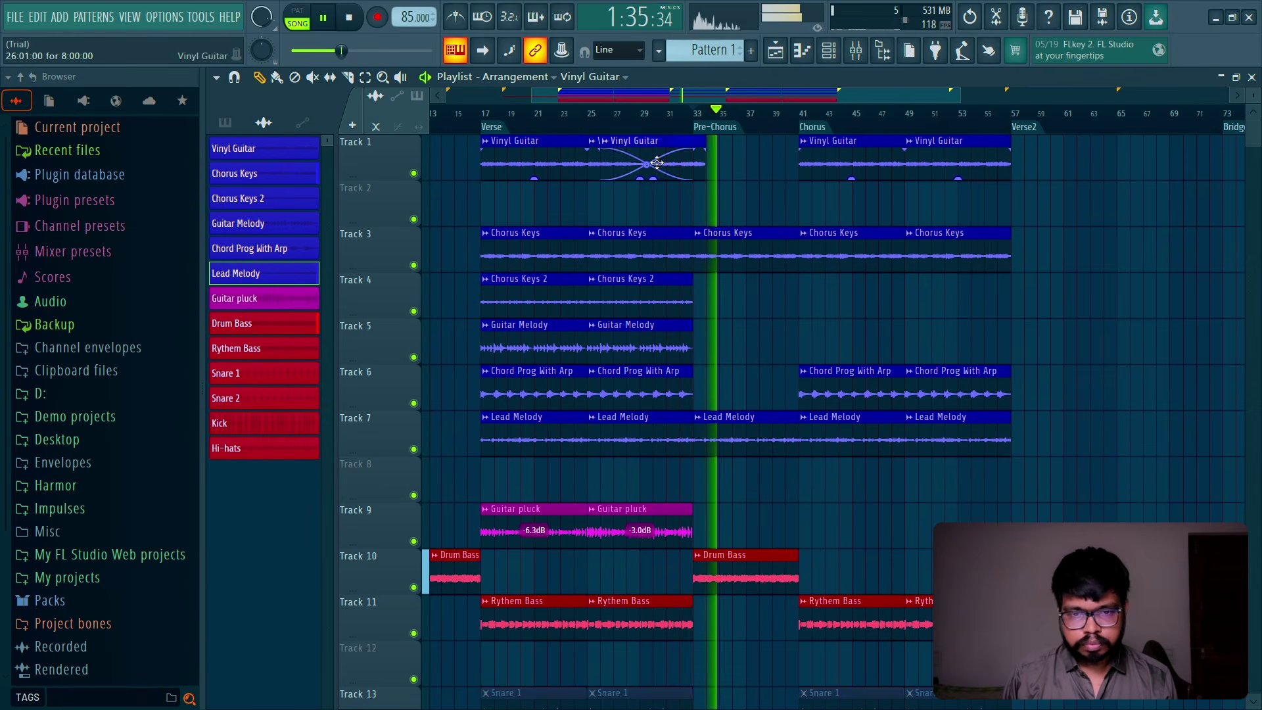
# Step: Try Vinyl Guitar and Chorus Keys 2 clips in turn at bar 33 of the Pre-Chorus, removing each one
pyautogui.moveTo(657, 163); pyautogui.dragTo(736, 165)
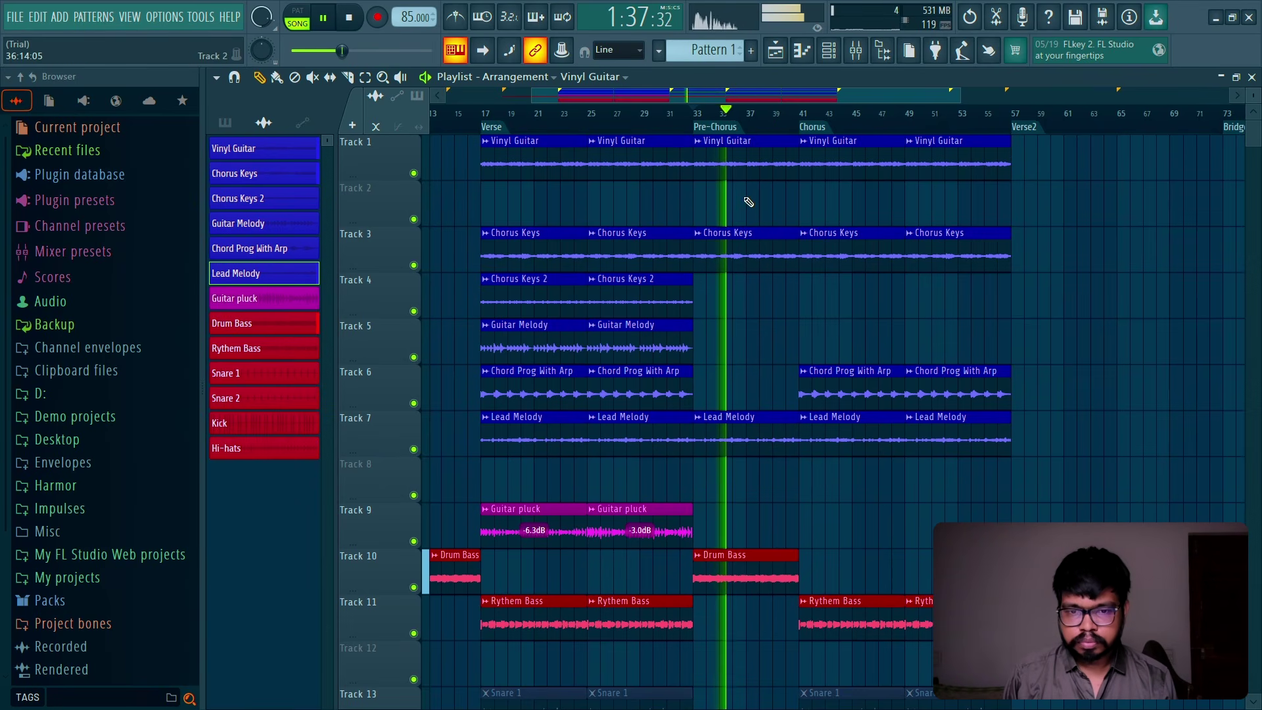
pyautogui.moveTo(660, 301); pyautogui.dragTo(749, 305)
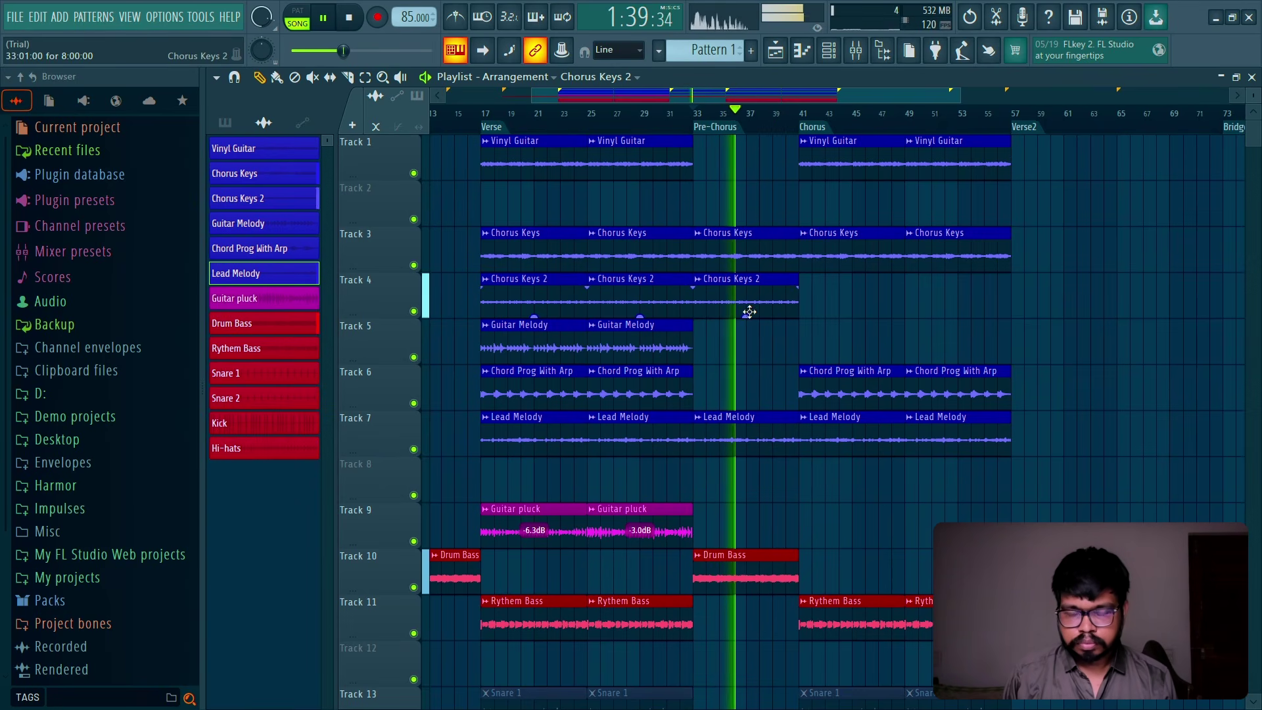
pyautogui.hotkey('ctrl', 'z')
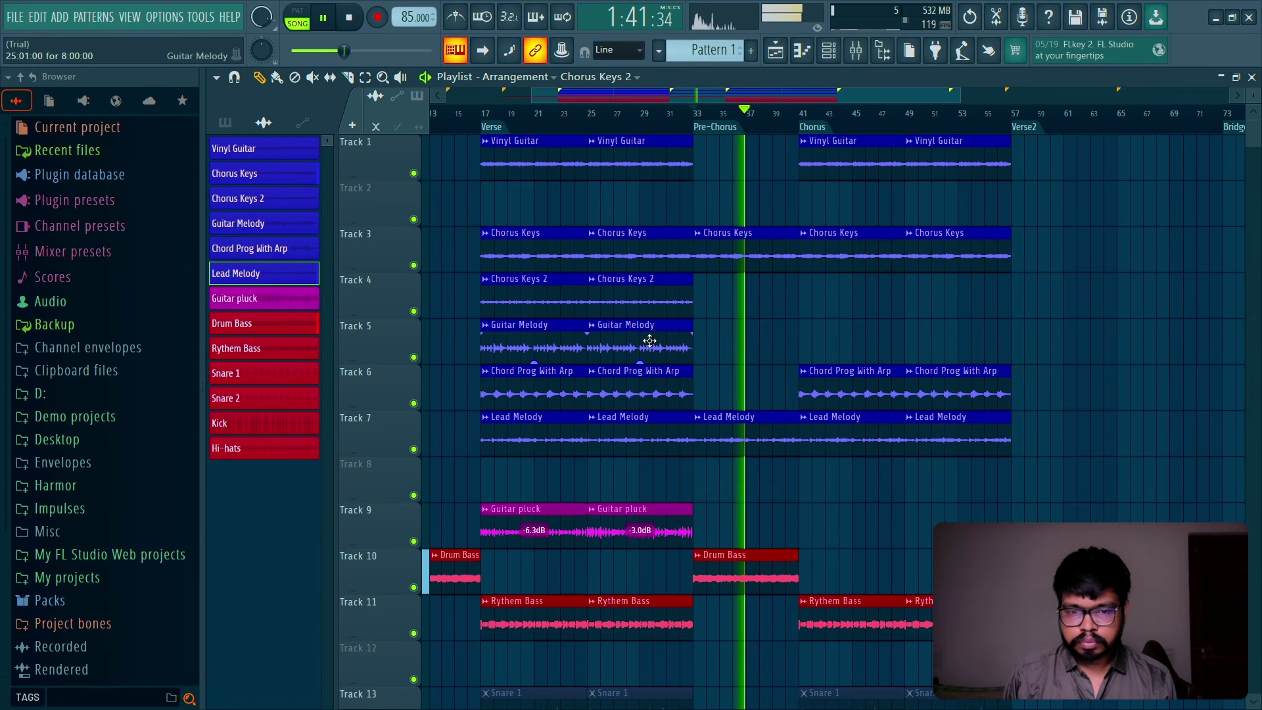
# Step: Try a Guitar Melody clip at bar 33 on Track 5 with its gain at -6.7 dB, and delete it
pyautogui.moveTo(650, 341); pyautogui.dragTo(749, 333)
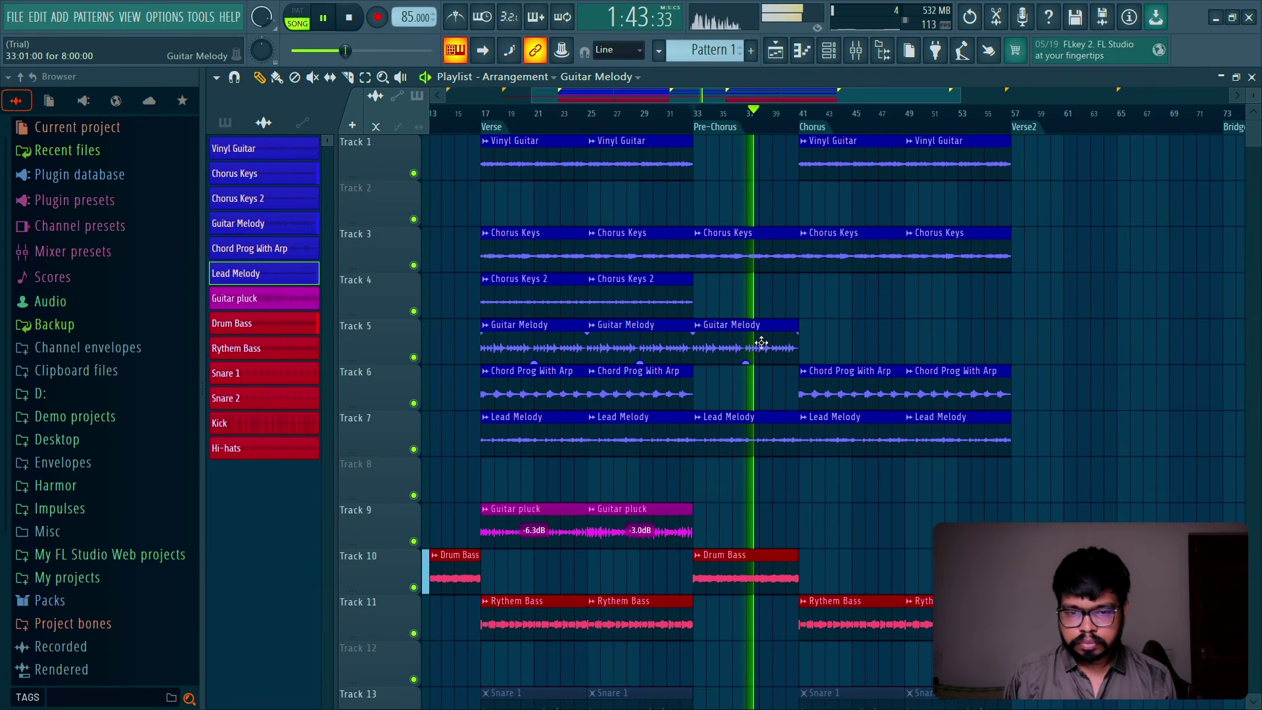
pyautogui.click(678, 113)
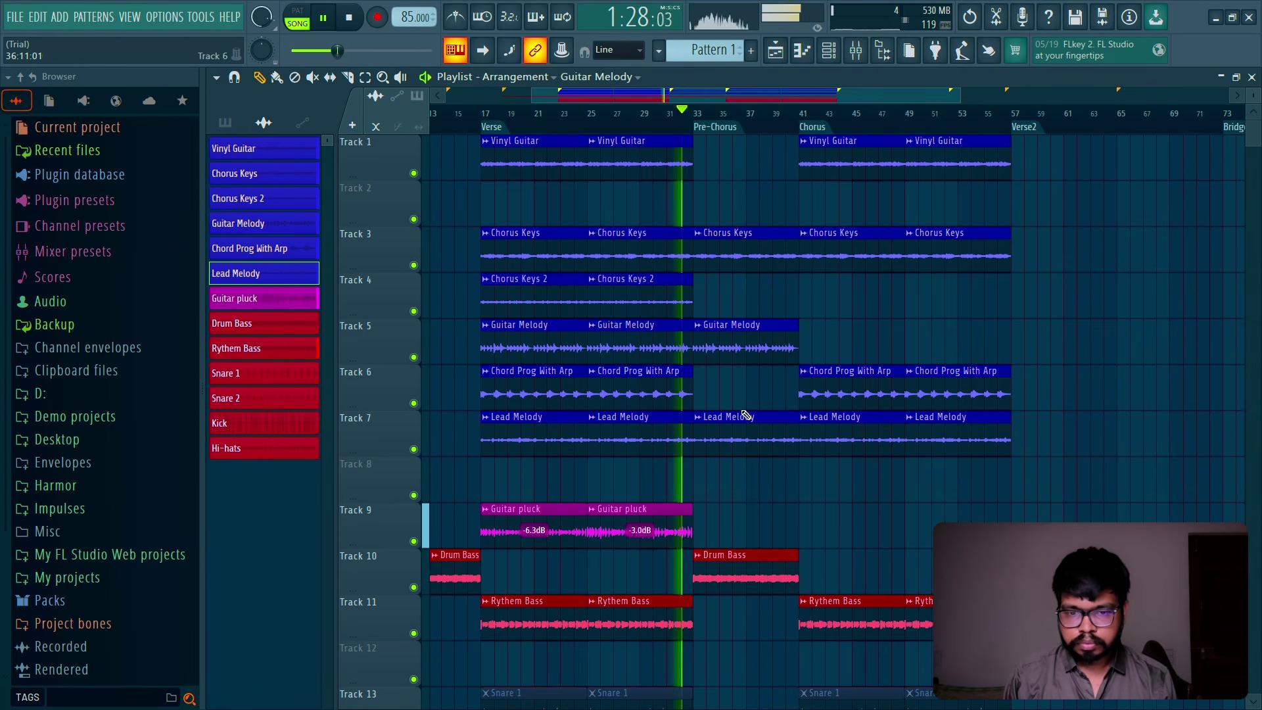
pyautogui.moveTo(745, 360); pyautogui.dragTo(745, 363)
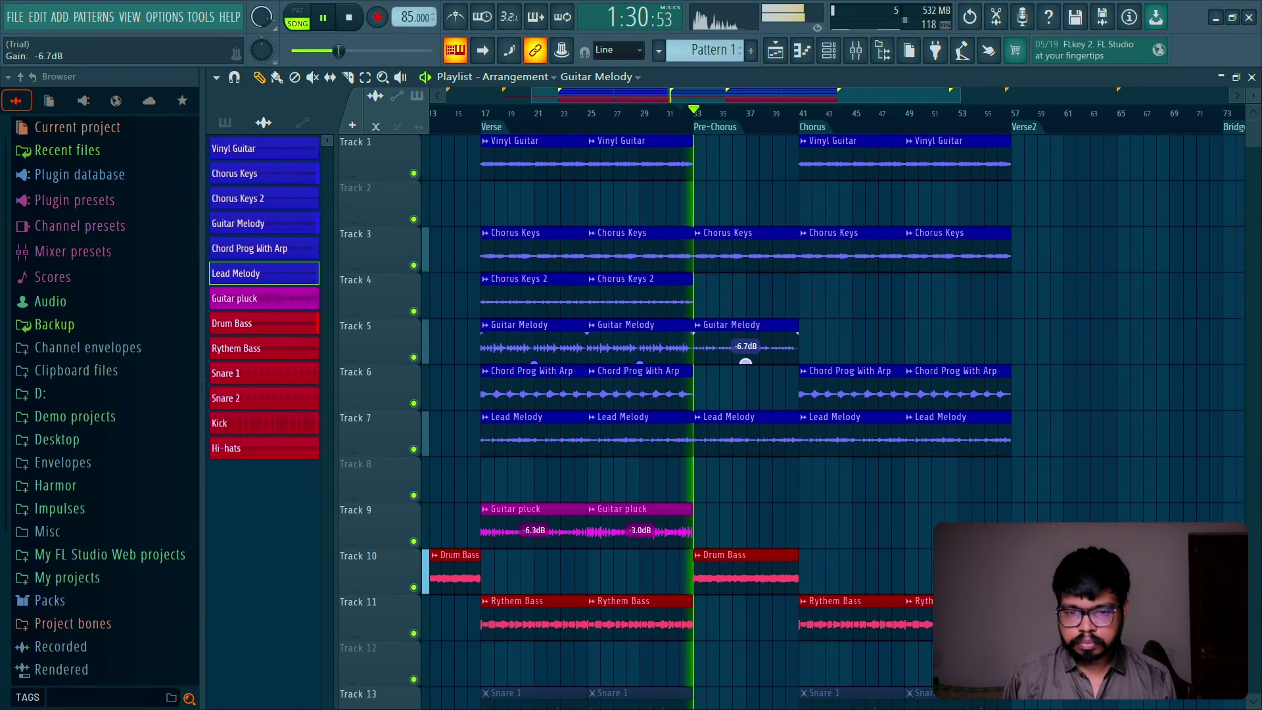
pyautogui.rightClick(745, 351)
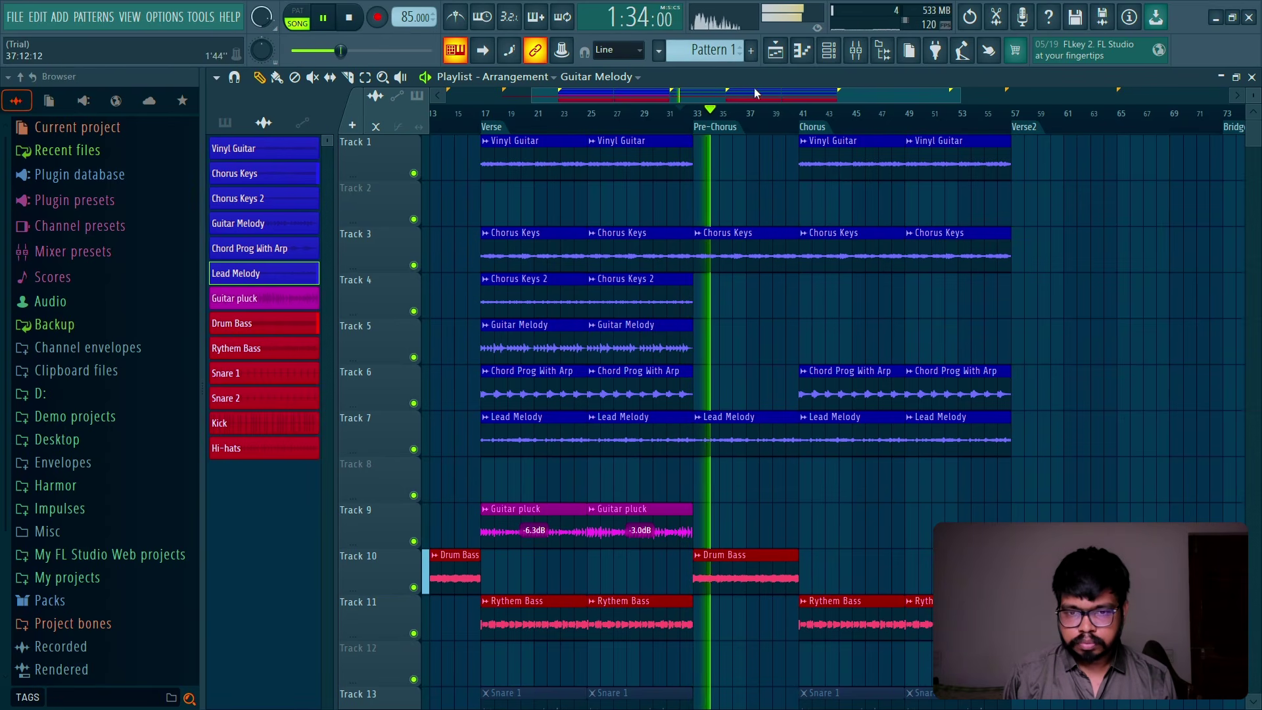
# Step: Play into the Chorus, and copy the Pre-Chorus Chorus Keys and Lead Melody clips to the Intro at bar 1 and the Pre-Verse at bar 9
pyautogui.click(782, 113)
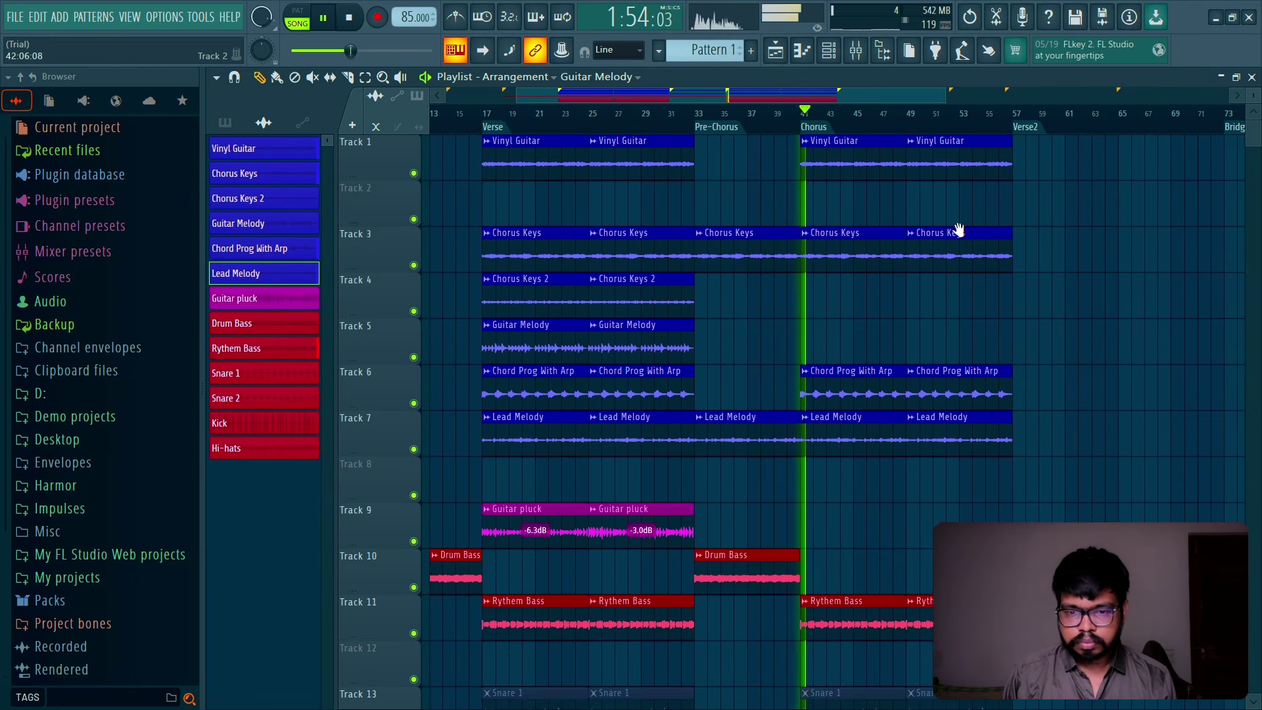
pyautogui.hscroll(-4, 985, 263)
pyautogui.press('space')
pyautogui.moveTo(910, 191); pyautogui.dragTo(884, 454)
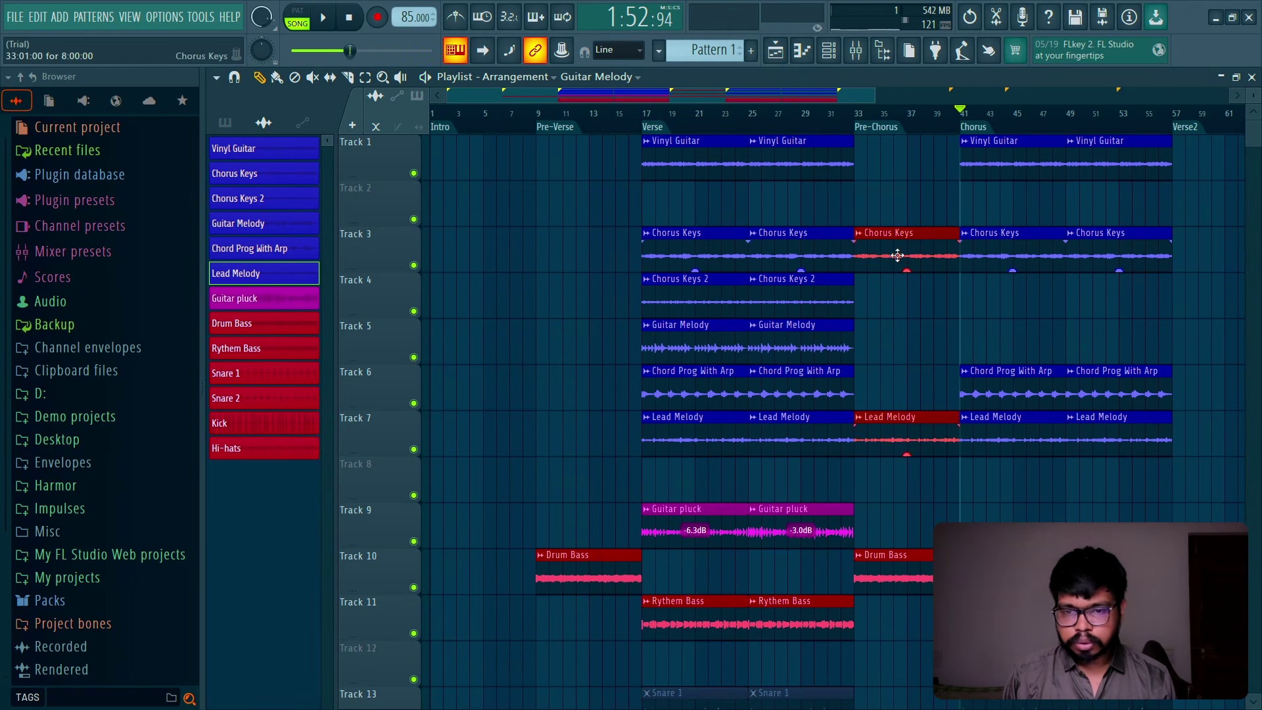
pyautogui.moveTo(897, 255); pyautogui.dragTo(457, 276)
pyautogui.hotkey('ctrl', 'b')
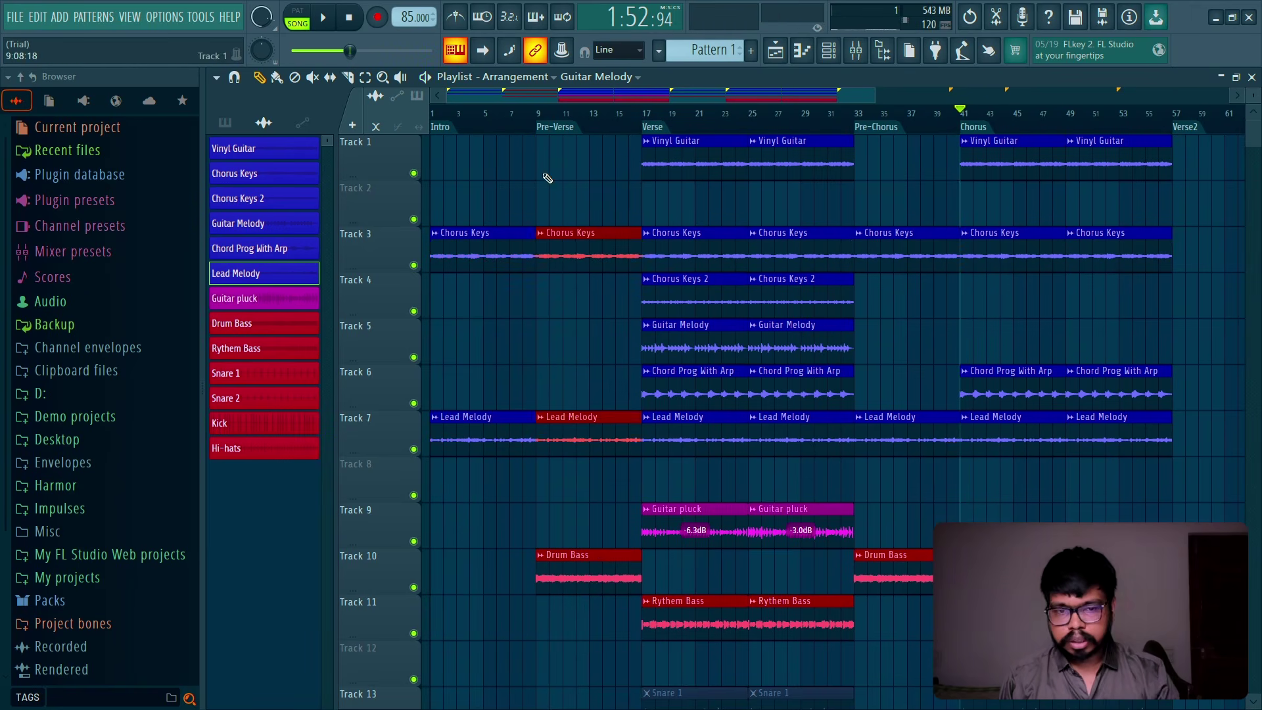
pyautogui.hotkey('ctrl', 'd')
# Step: Play the Intro without its Lead Melody clip and without its Chorus Keys clip in turn, undoing each deletion
pyautogui.press('space')
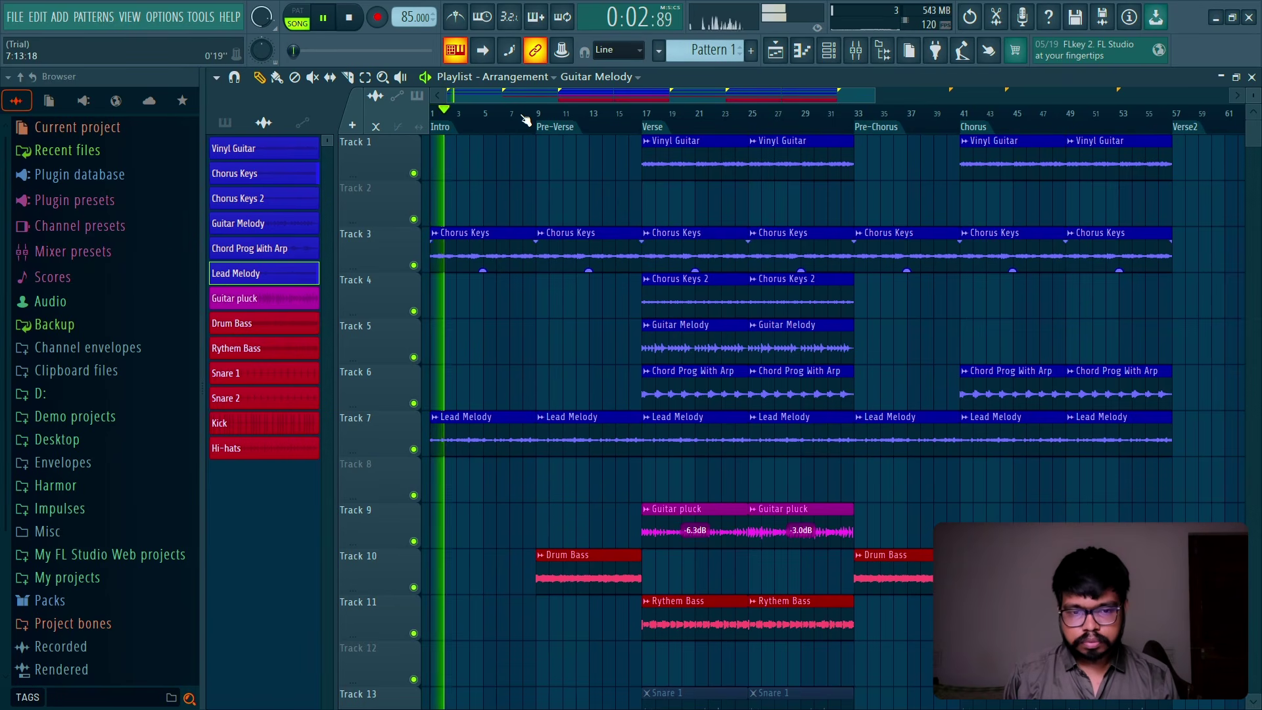
pyautogui.press('space')
pyautogui.rightClick(453, 436)
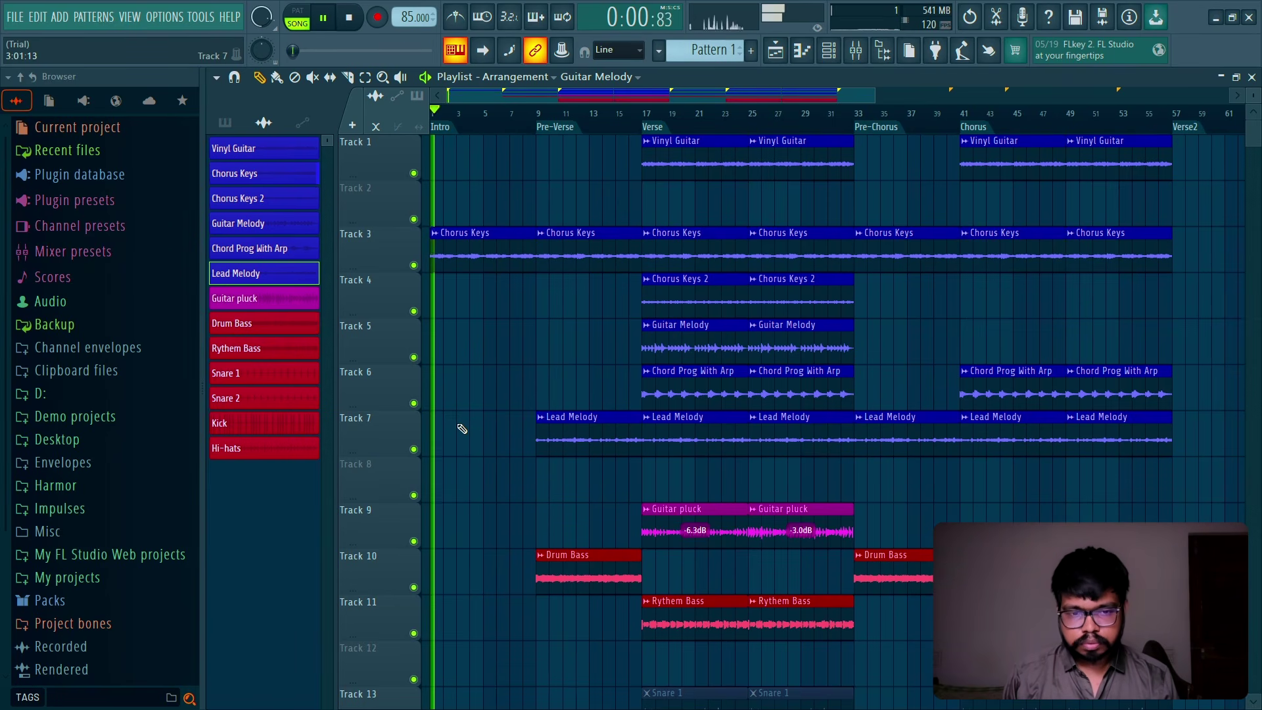
pyautogui.hotkey('ctrl', 'z')
pyautogui.rightClick(477, 229)
pyautogui.press('space')
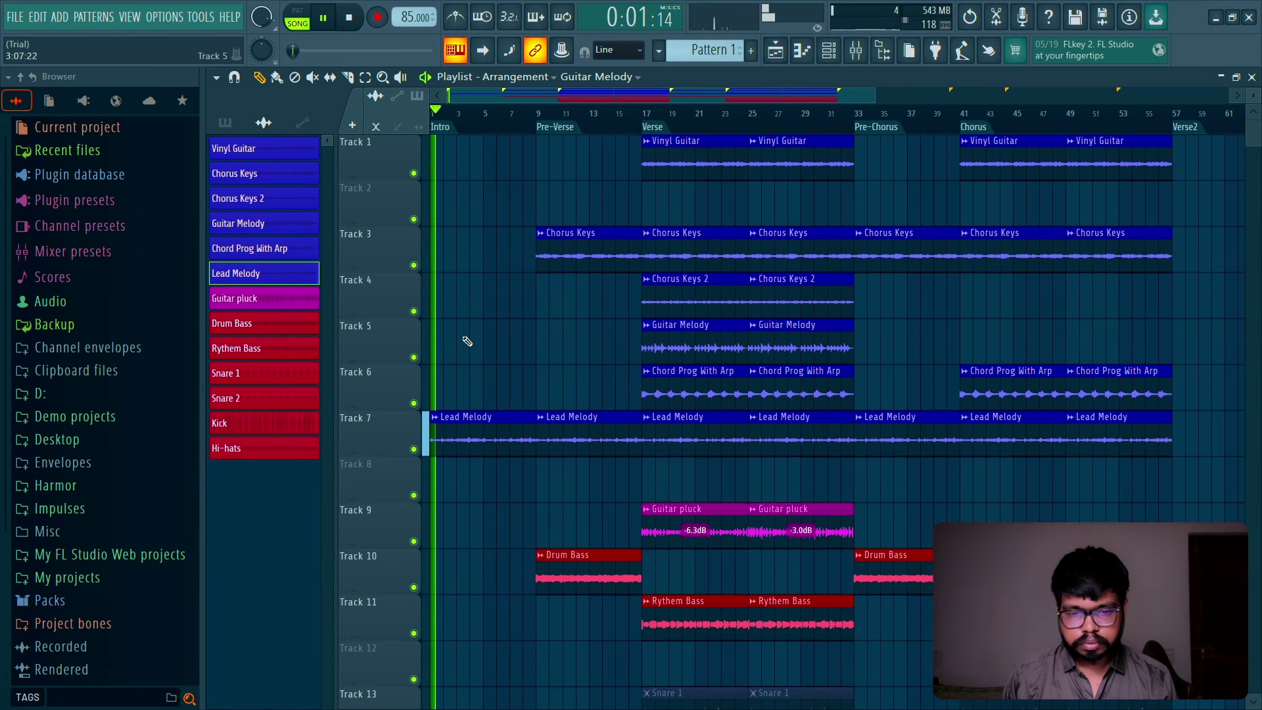
pyautogui.press('space')
pyautogui.hotkey('ctrl', 'z')
# Step: Delete the Intro's Lead Melody clip on Track 7, and play the Intro, the Pre-Verse and the transition into the Verse
pyautogui.rightClick(460, 434)
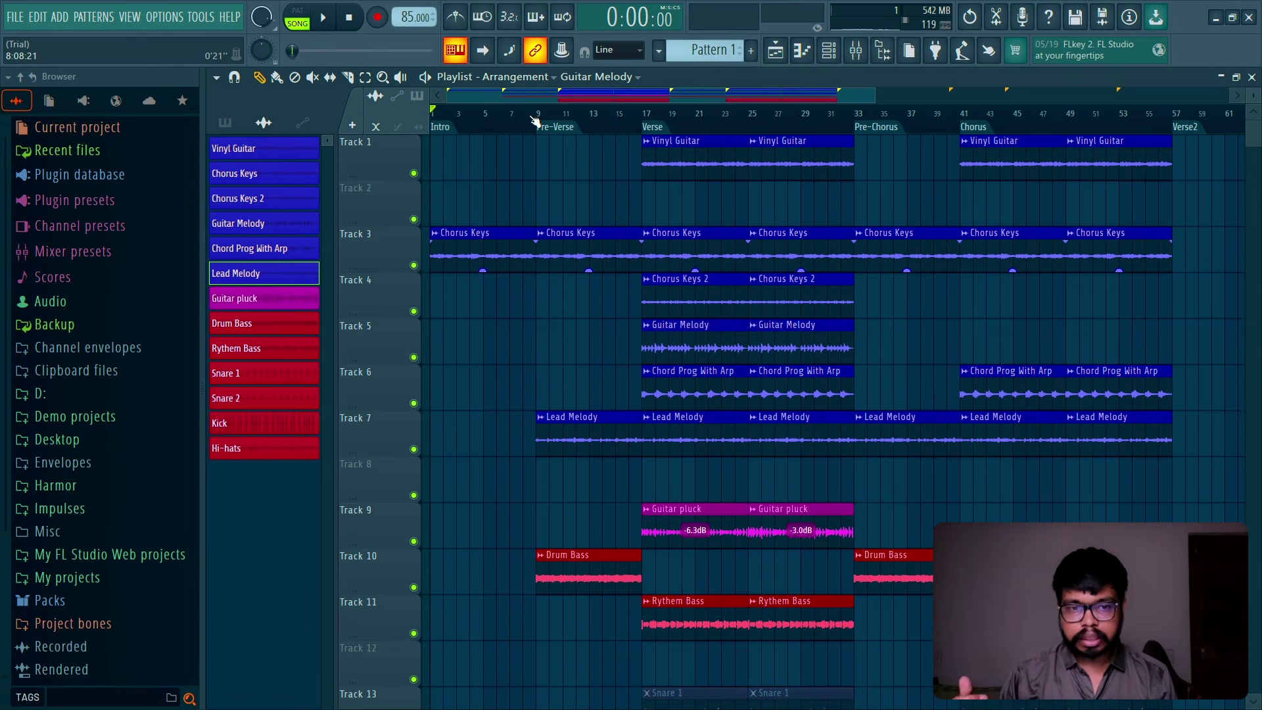
pyautogui.press('space')
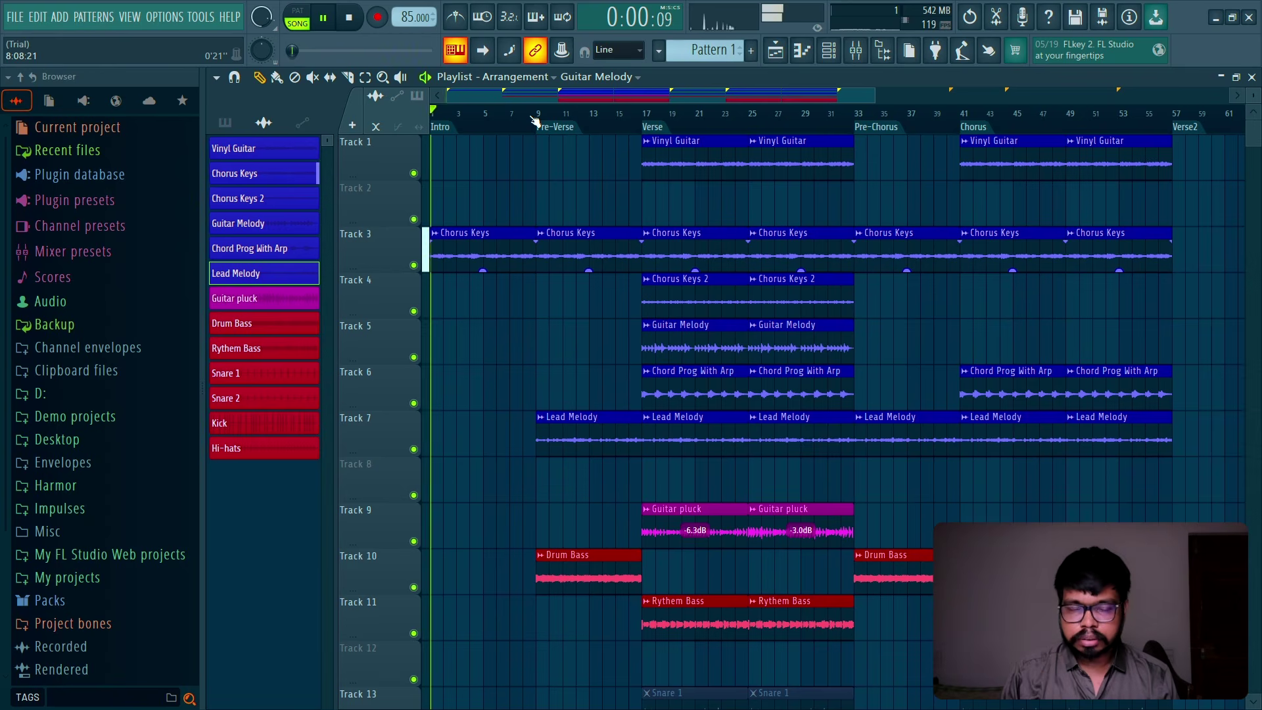
pyautogui.click(524, 113)
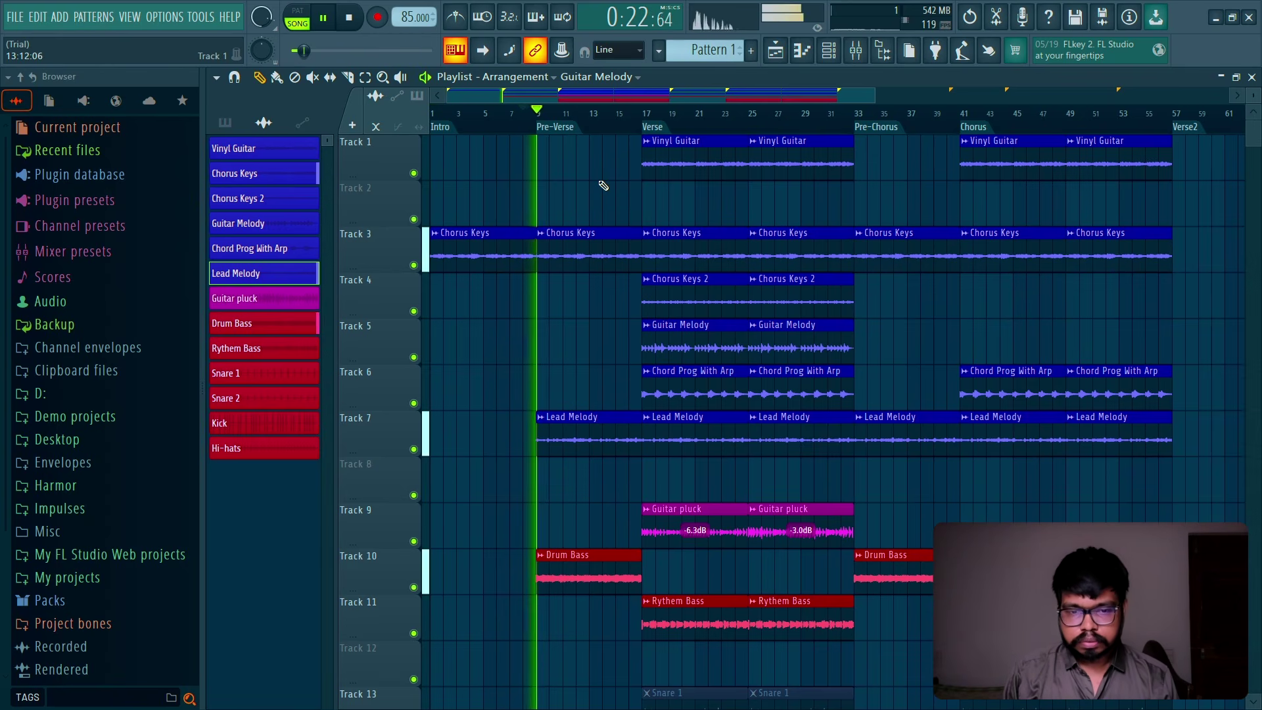
pyautogui.click(621, 116)
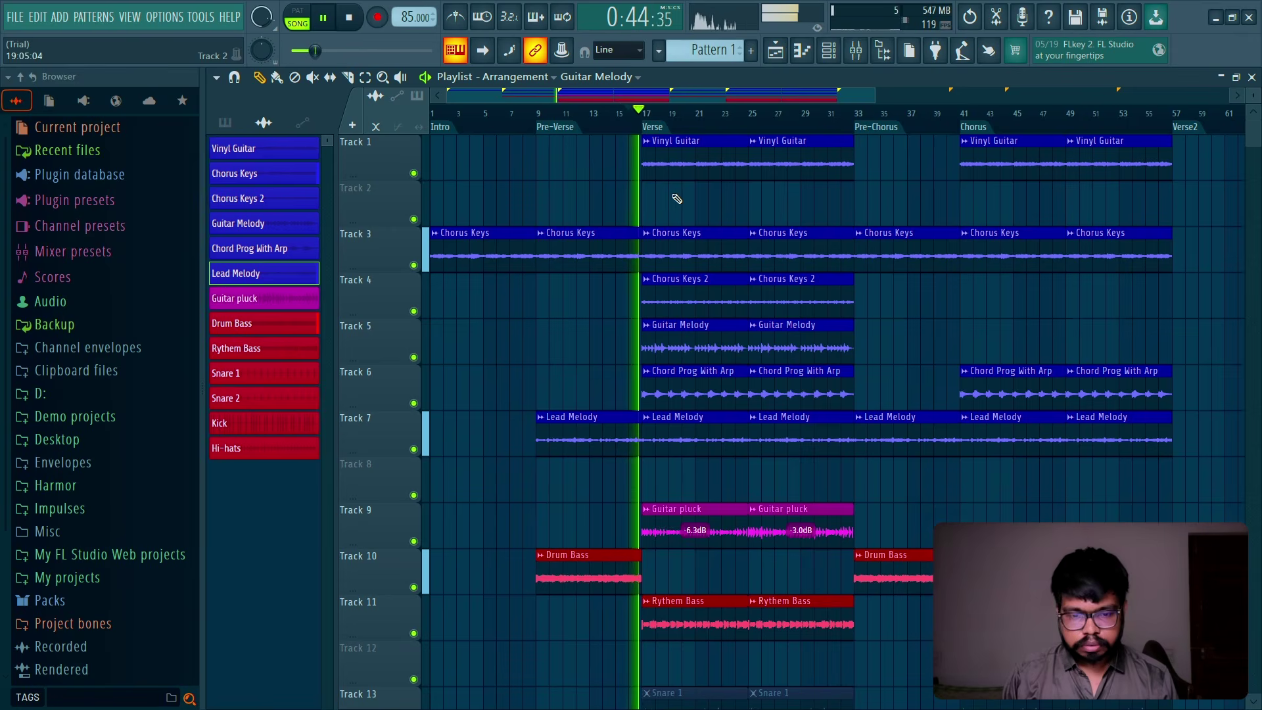
# Step: Delete both Vinyl Guitar clips from the Verse on Track 1 and play the Verse without them
pyautogui.hscroll(3, 688, 199)
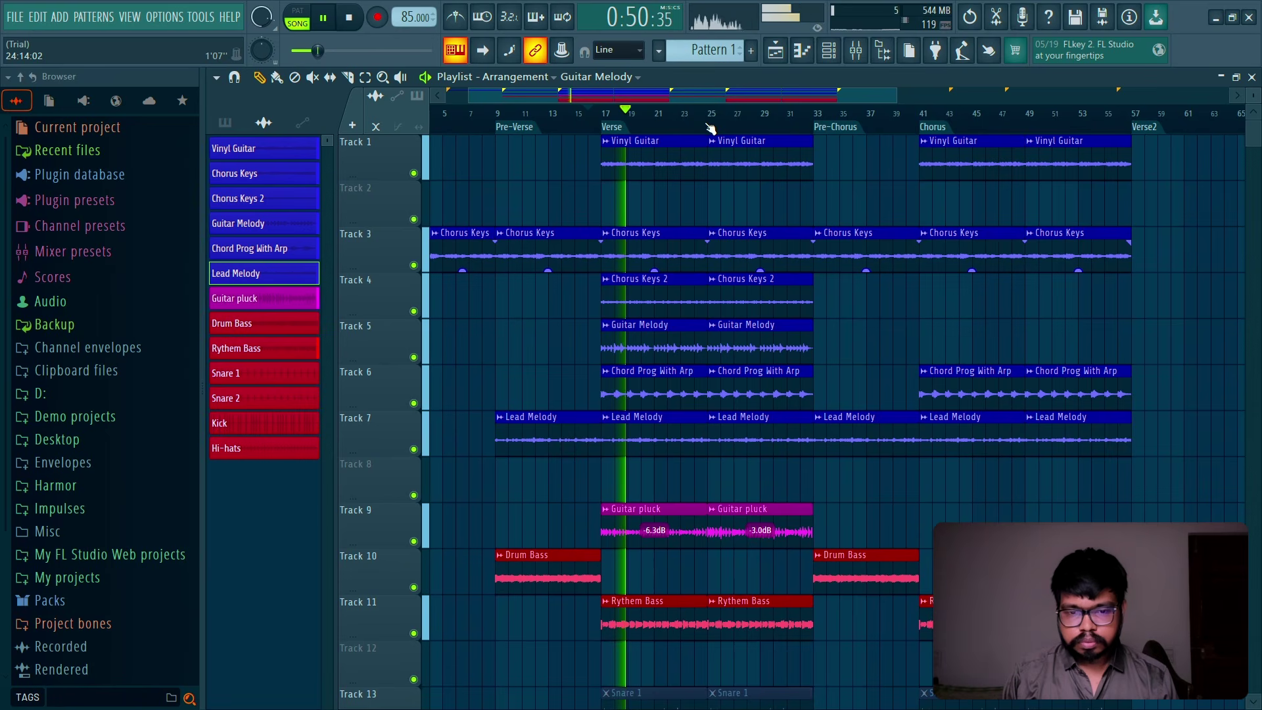
pyautogui.rightClick(659, 156)
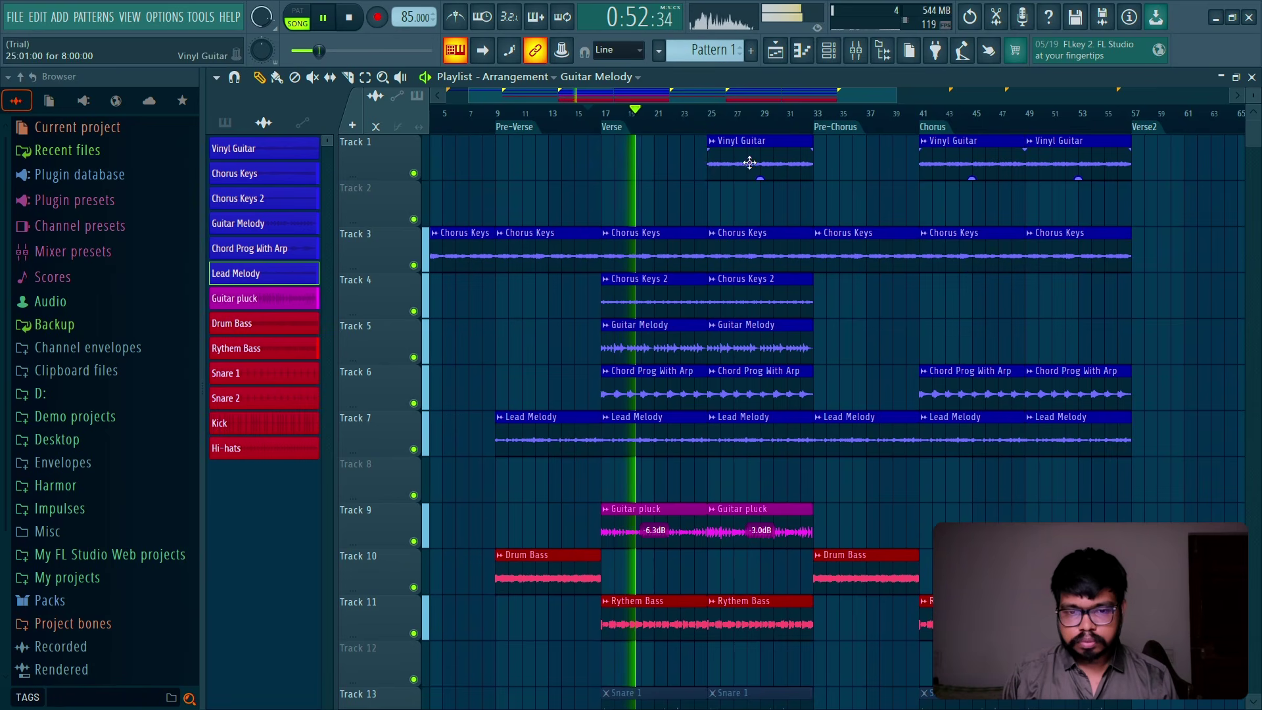
pyautogui.rightClick(755, 157)
pyautogui.press('space')
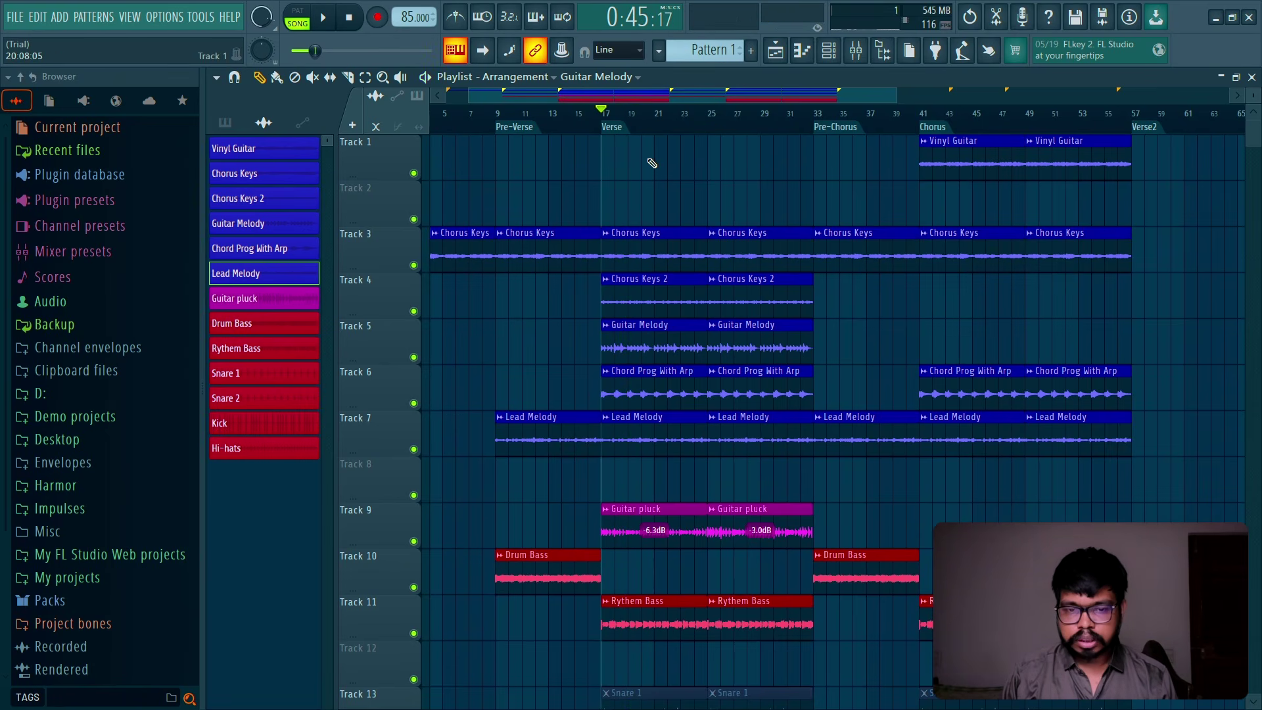
pyautogui.press('space')
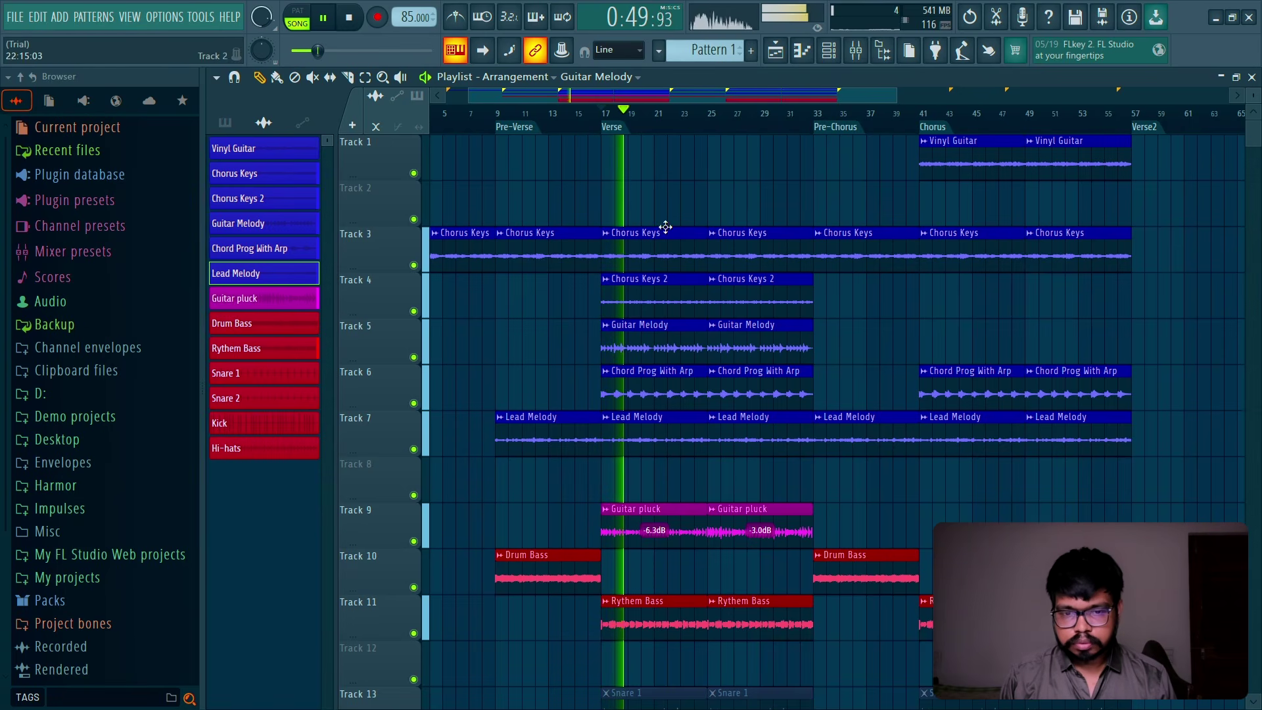
pyautogui.press('space')
# Step: Copy a Chord Prog With Arp clip to bar 1 on Track 6 and play the Intro
pyautogui.press('Home')
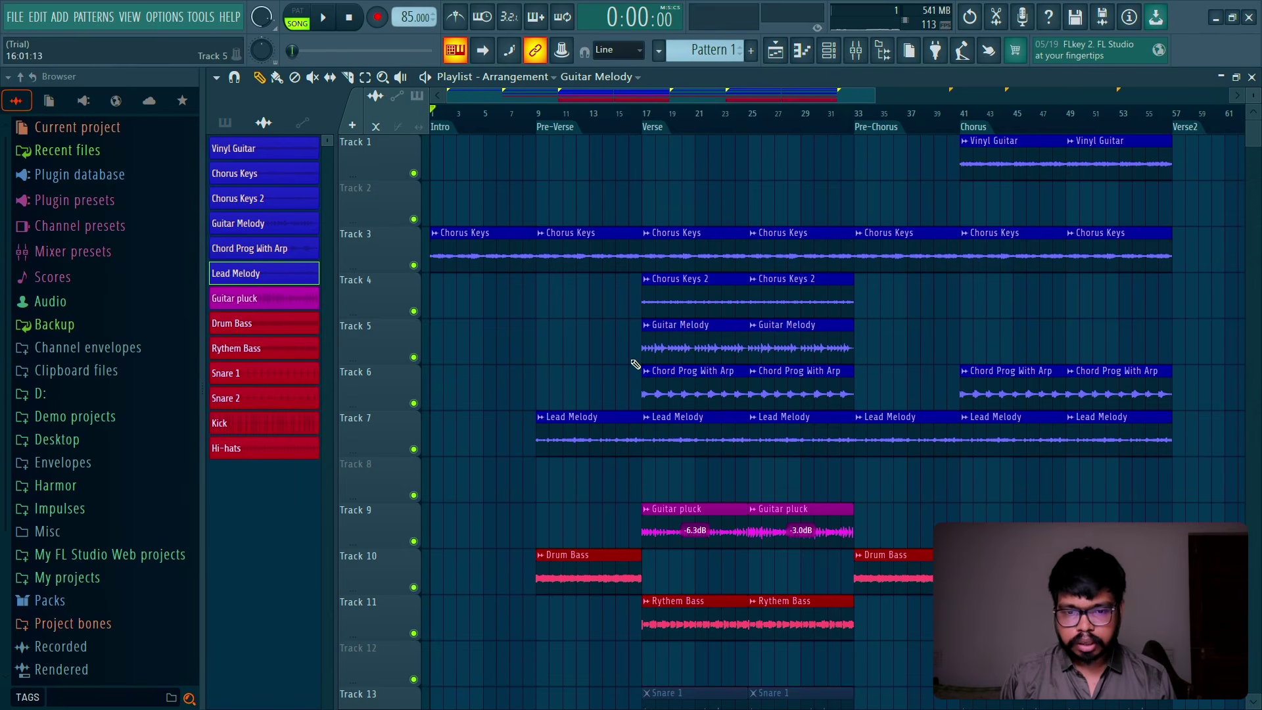
pyautogui.moveTo(666, 372); pyautogui.dragTo(455, 373)
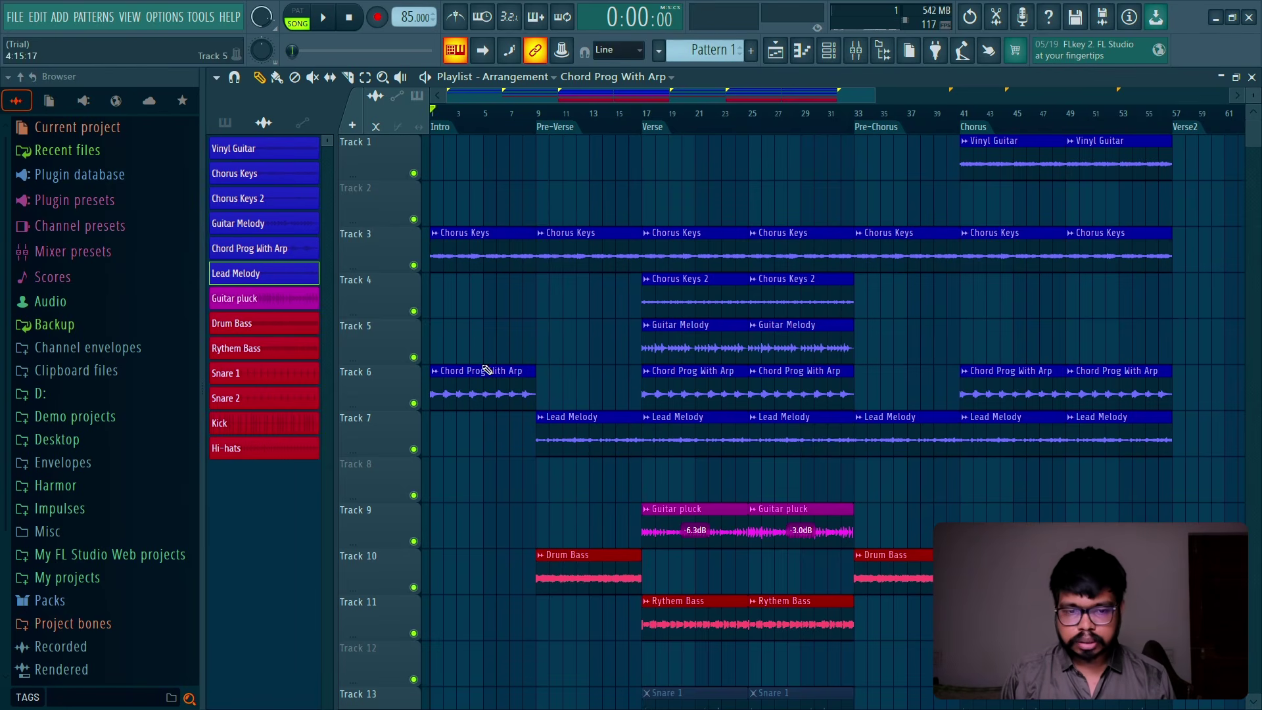
pyautogui.press('space')
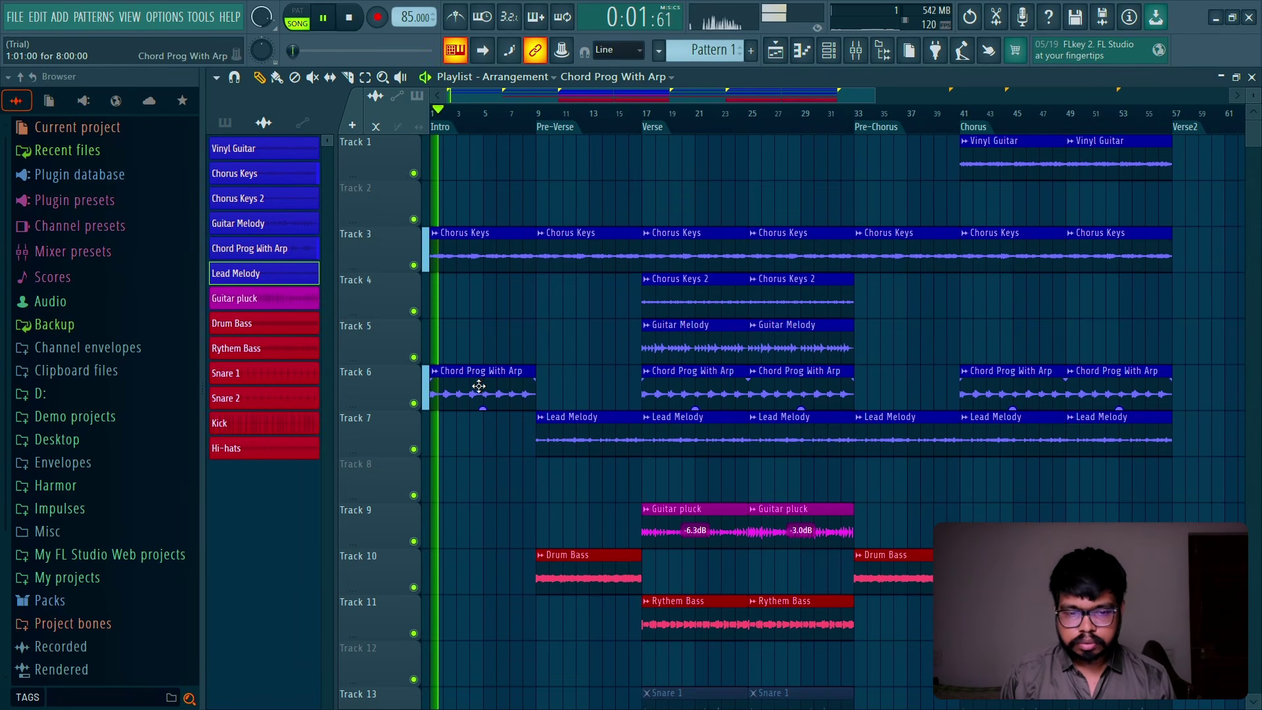
# Step: Lower the Intro's Chord Prog With Arp clip to -9.4 dB and add another at bar 9 on Track 6 at -6.2 dB
pyautogui.moveTo(483, 408); pyautogui.dragTo(483, 435)
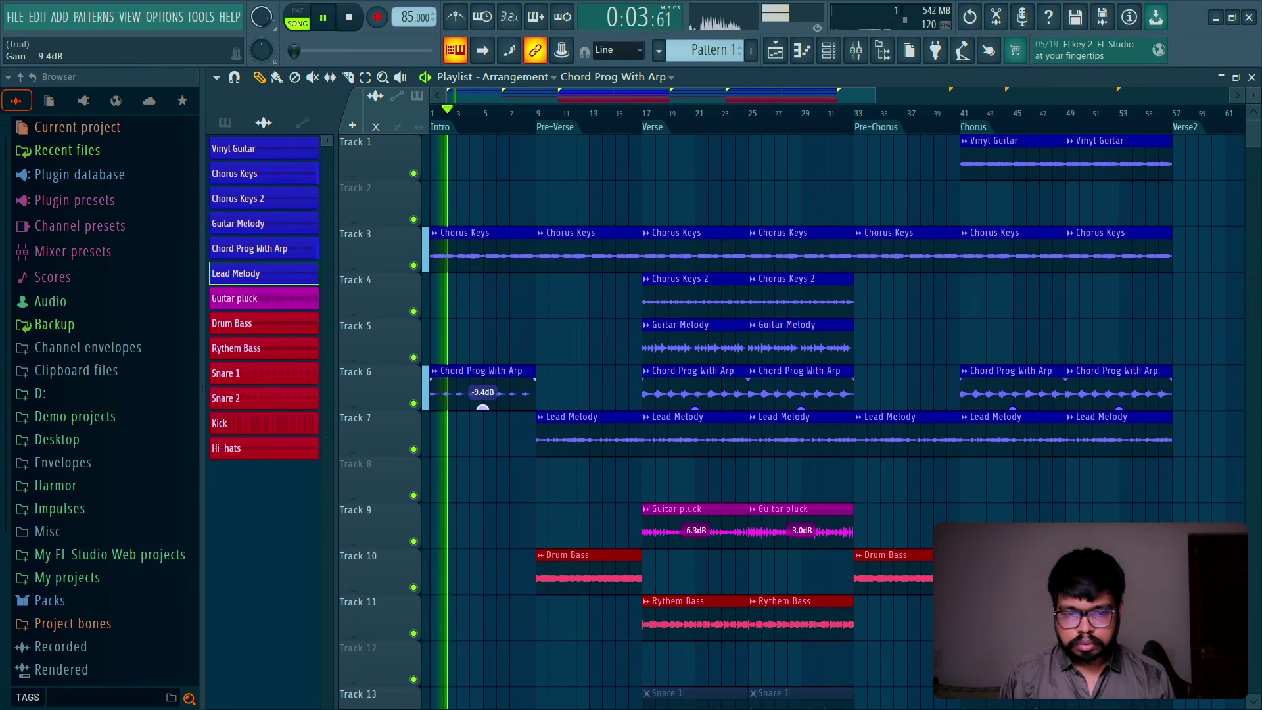
pyautogui.click(559, 388)
pyautogui.moveTo(588, 408); pyautogui.dragTo(588, 421)
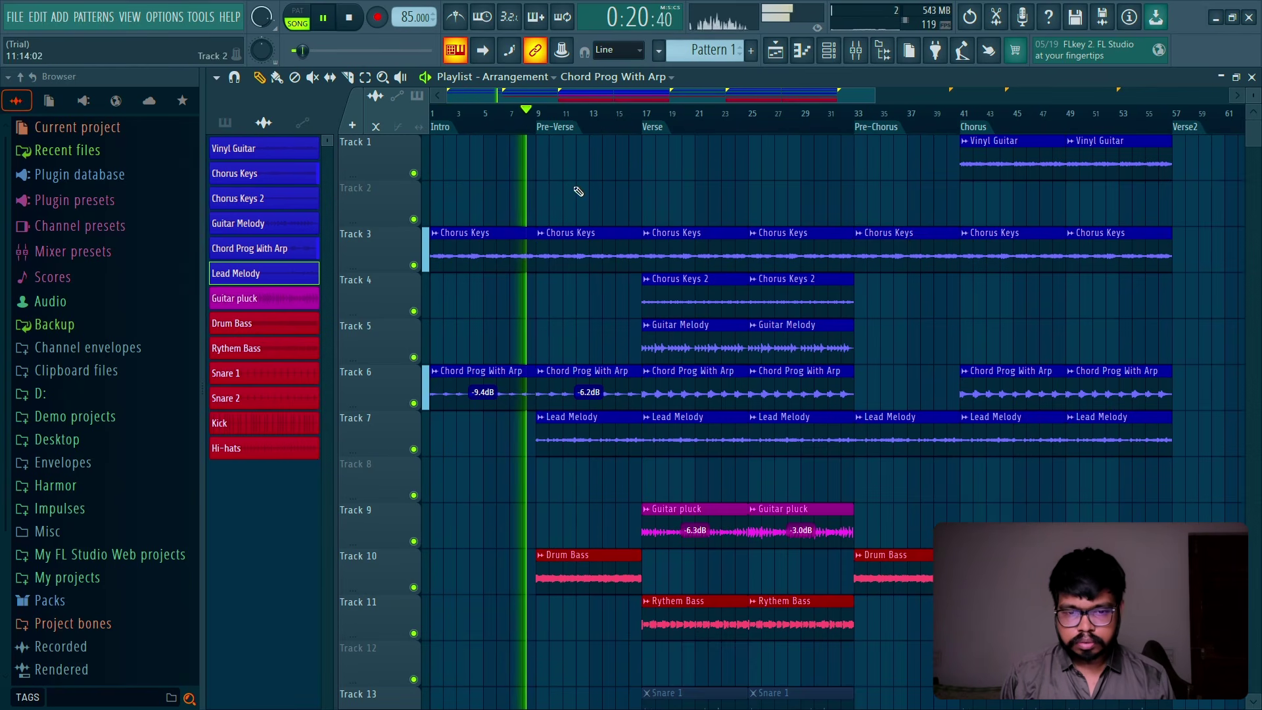
# Step: Delete both Chord Prog With Arp clips and both Chorus Keys clips from the Verse
pyautogui.rightClick(736, 384)
pyautogui.rightClick(780, 381)
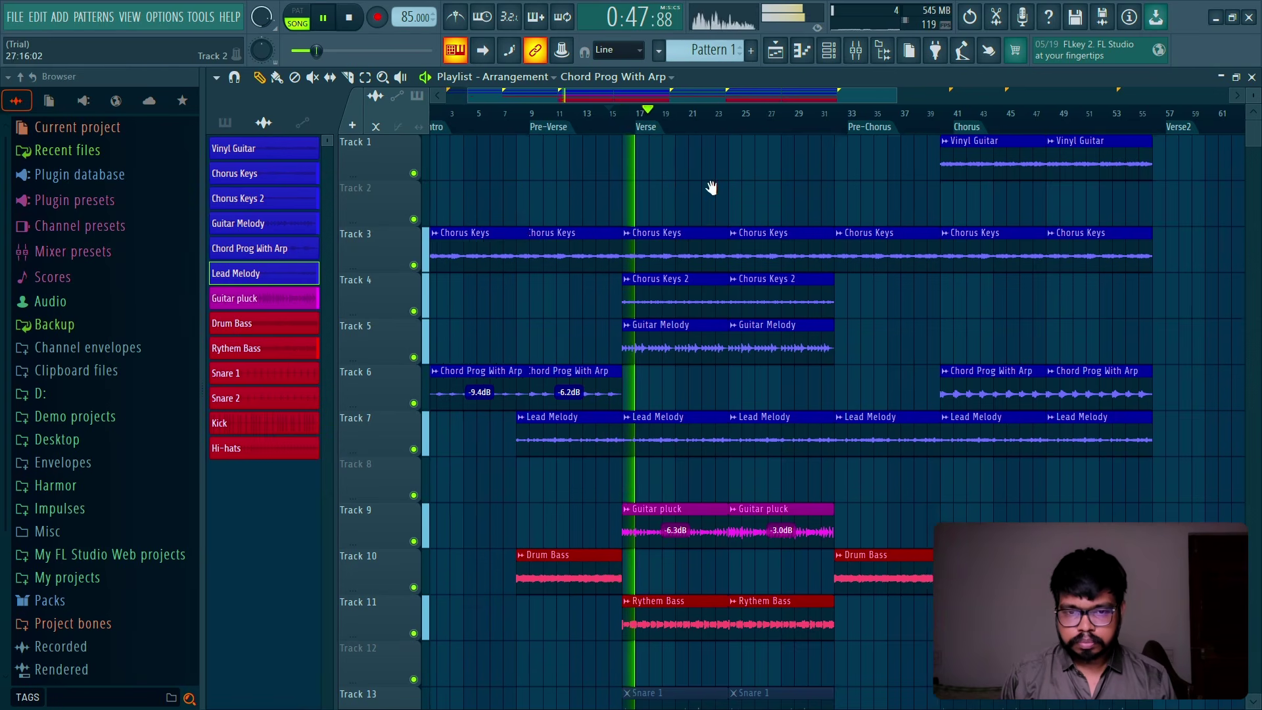
pyautogui.rightClick(694, 252)
pyautogui.rightClick(769, 253)
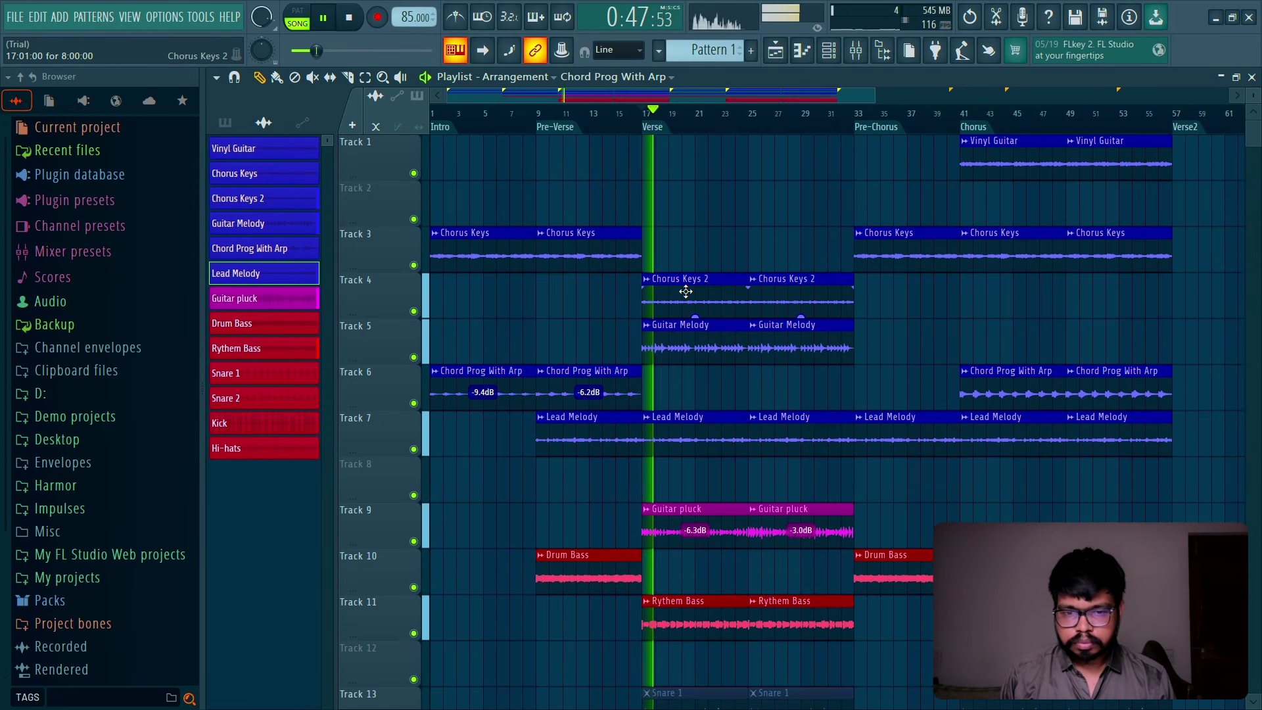
# Step: Solo the Chorus Keys 2 track briefly, set the clip's time-stretching mode to Stretch, and play the Verse
pyautogui.rightClick(413, 313)
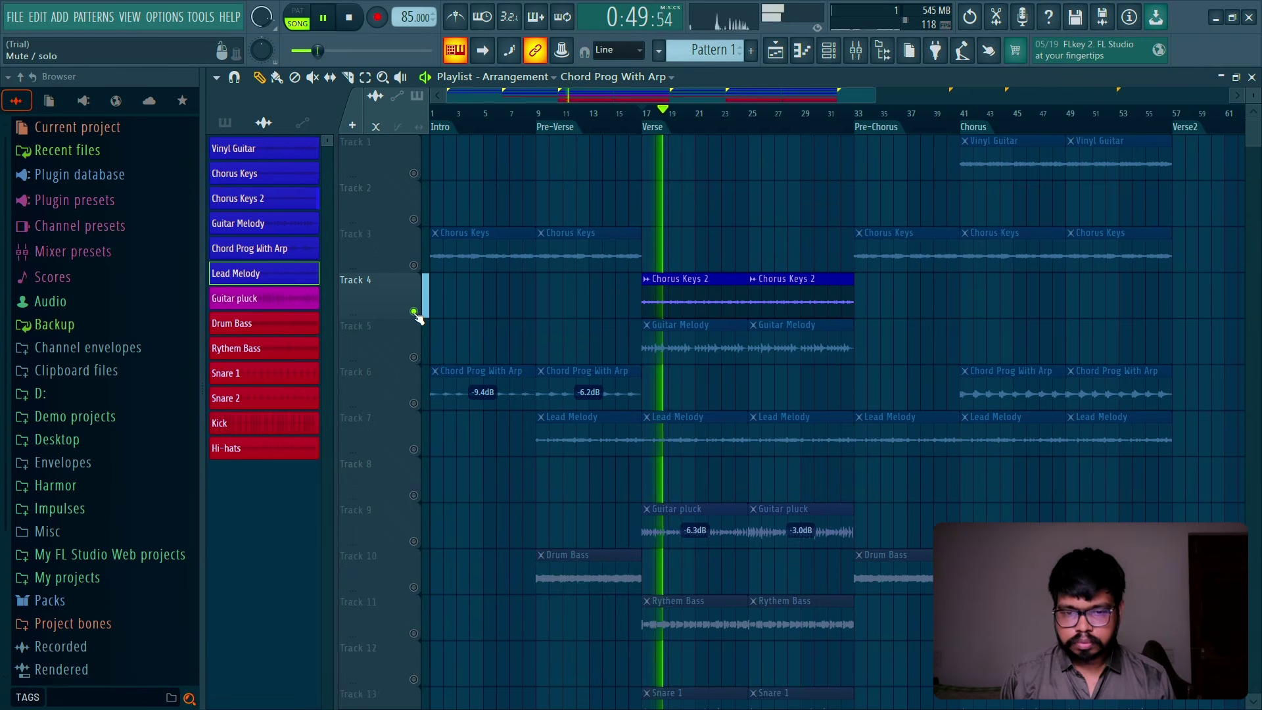
pyautogui.rightClick(414, 312)
pyautogui.press('space')
pyautogui.doubleClick(727, 293)
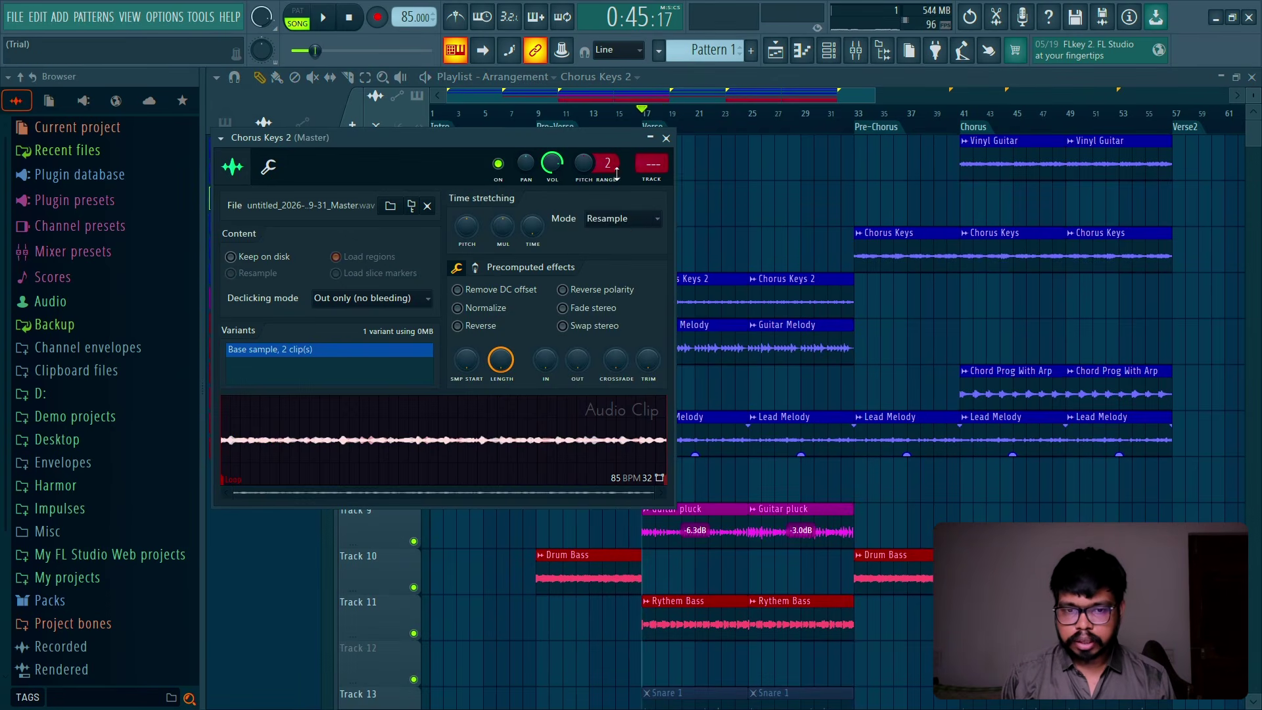
pyautogui.click(623, 218)
pyautogui.click(614, 247)
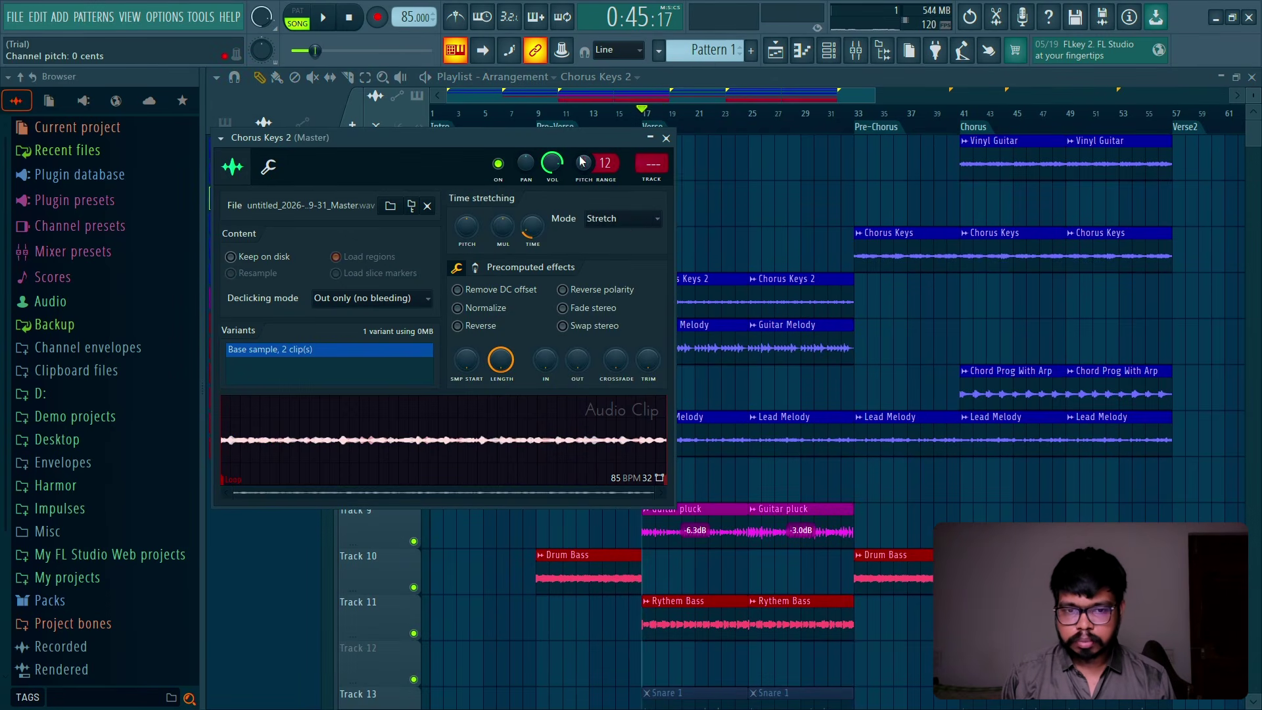
pyautogui.click(666, 138)
pyautogui.press('space')
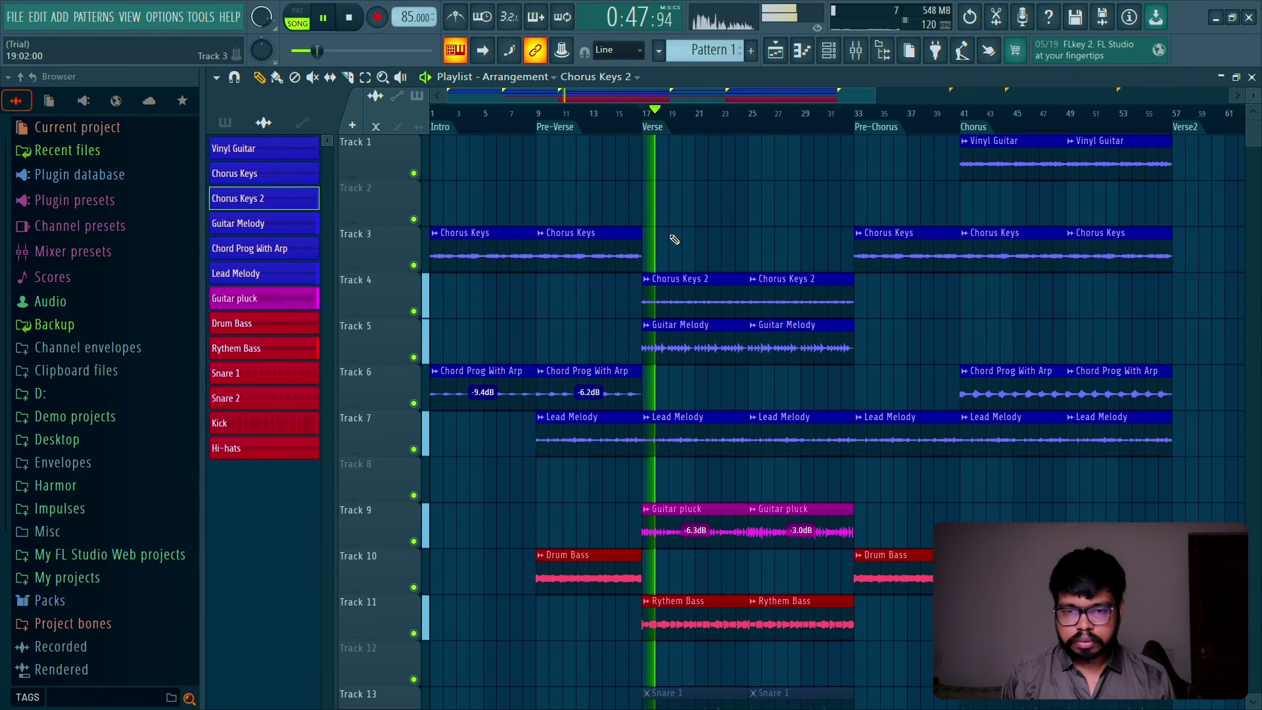
# Step: Move the Verse's two Chorus Keys 2 clips on Track 4 to bar 9 in the Pre-Verse and bar 33 in the Pre-Chorus
pyautogui.press('space')
pyautogui.moveTo(658, 299); pyautogui.dragTo(576, 299)
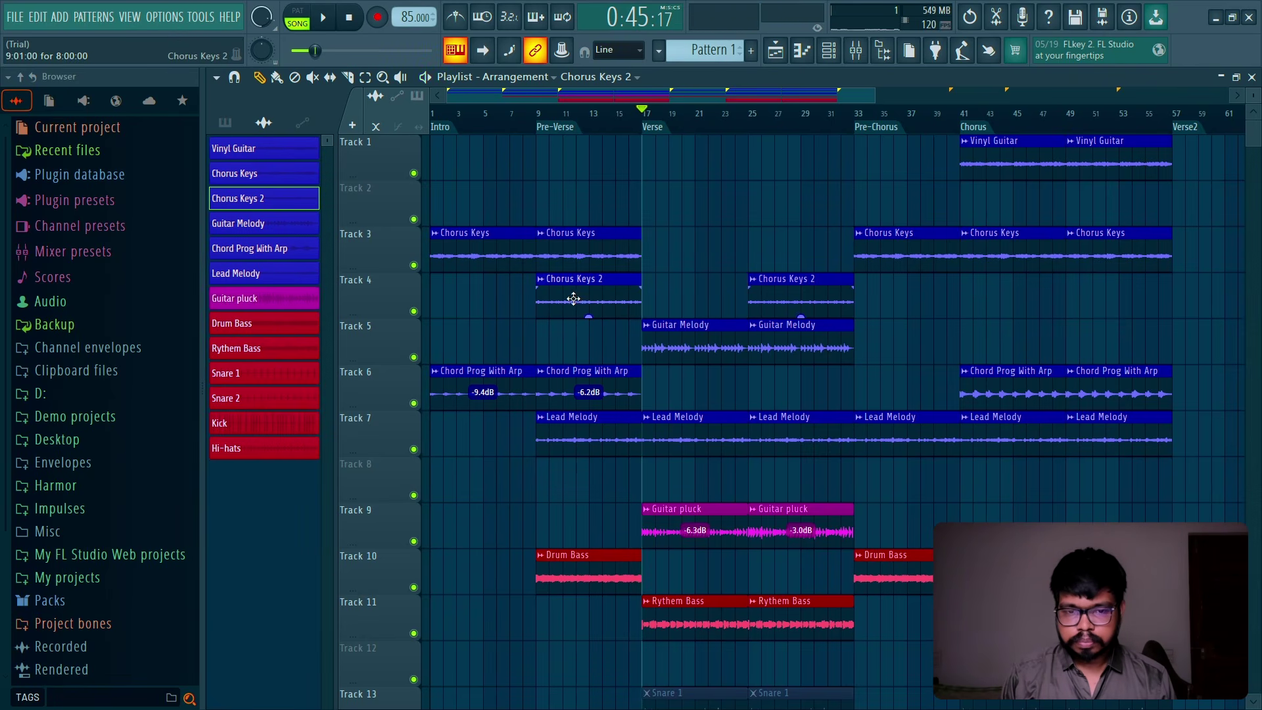
pyautogui.click(544, 118)
pyautogui.press('space')
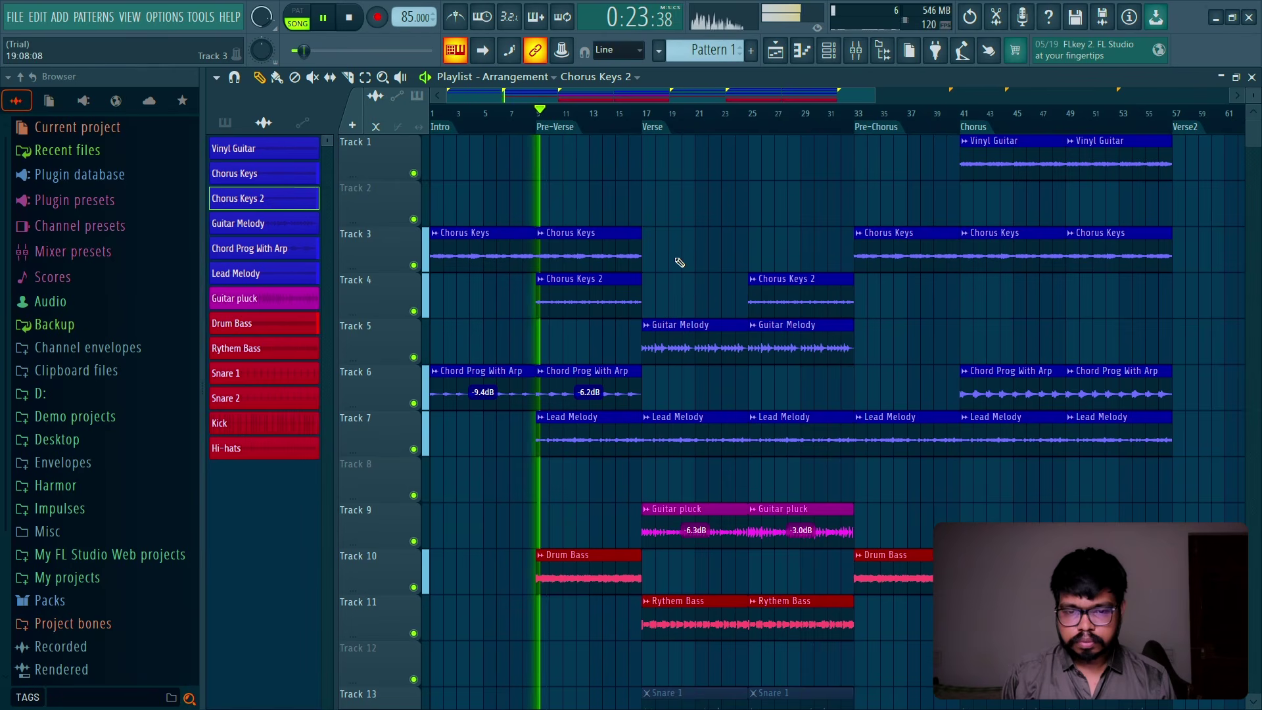
pyautogui.moveTo(799, 297); pyautogui.dragTo(905, 297)
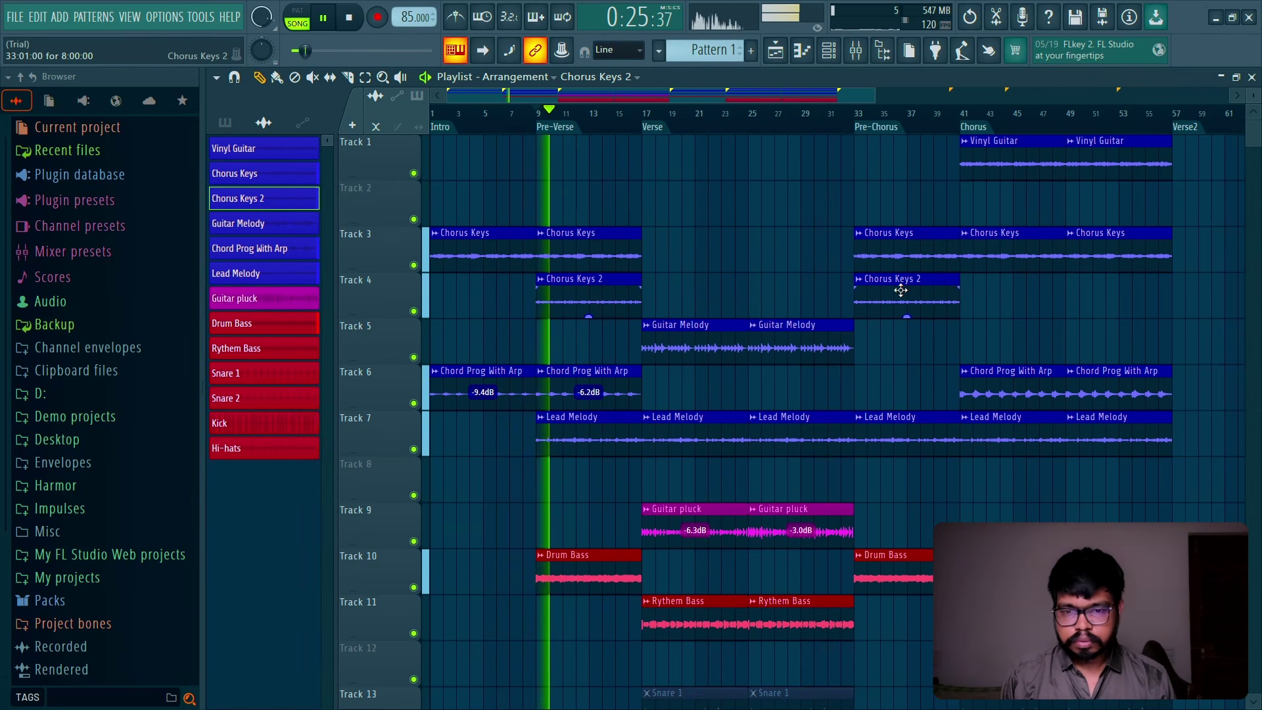
# Step: Place Chorus Keys clips at bars 17 and 25 on Track 3 and play the Verse
pyautogui.click(666, 269)
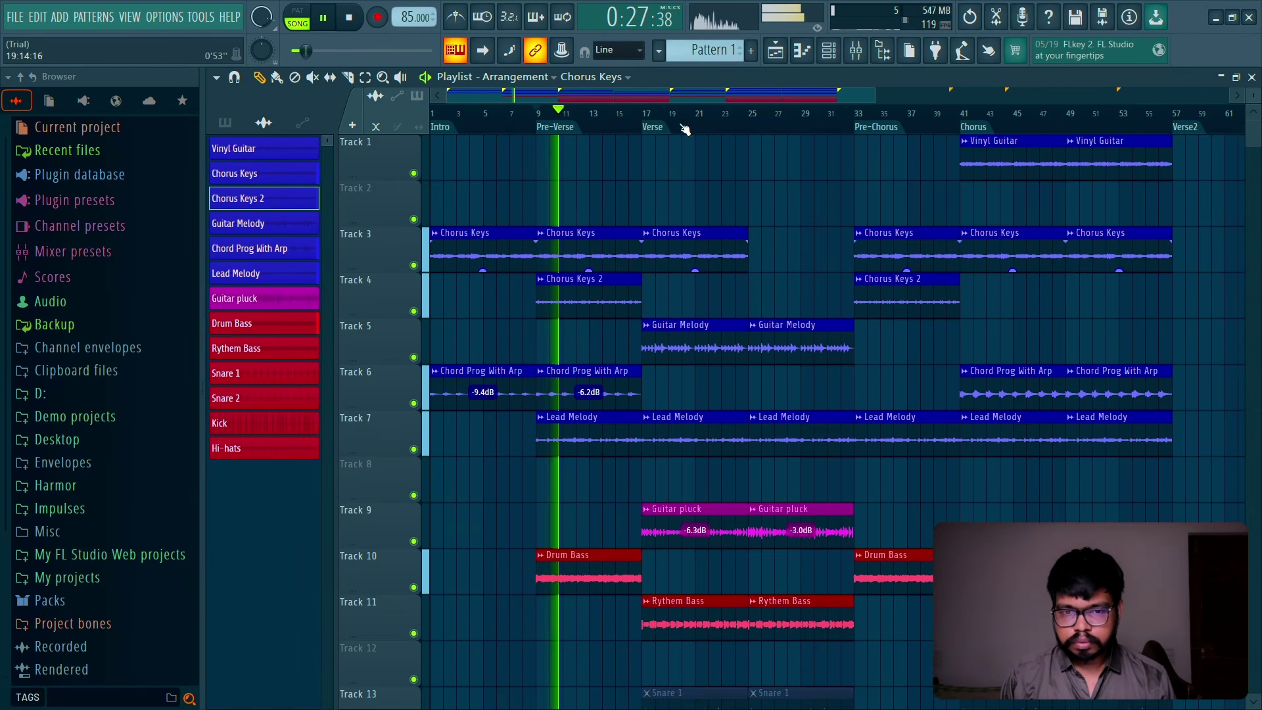
pyautogui.click(643, 115)
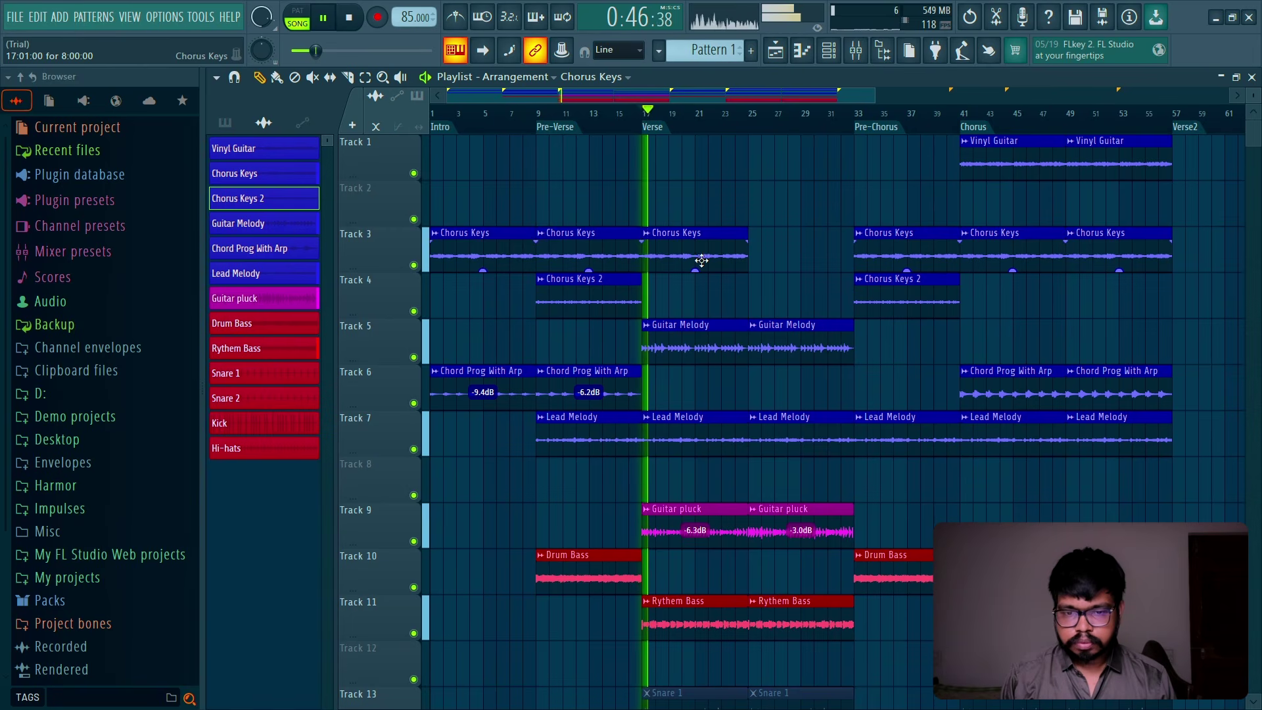
pyautogui.click(823, 257)
pyautogui.moveTo(824, 256); pyautogui.dragTo(797, 256)
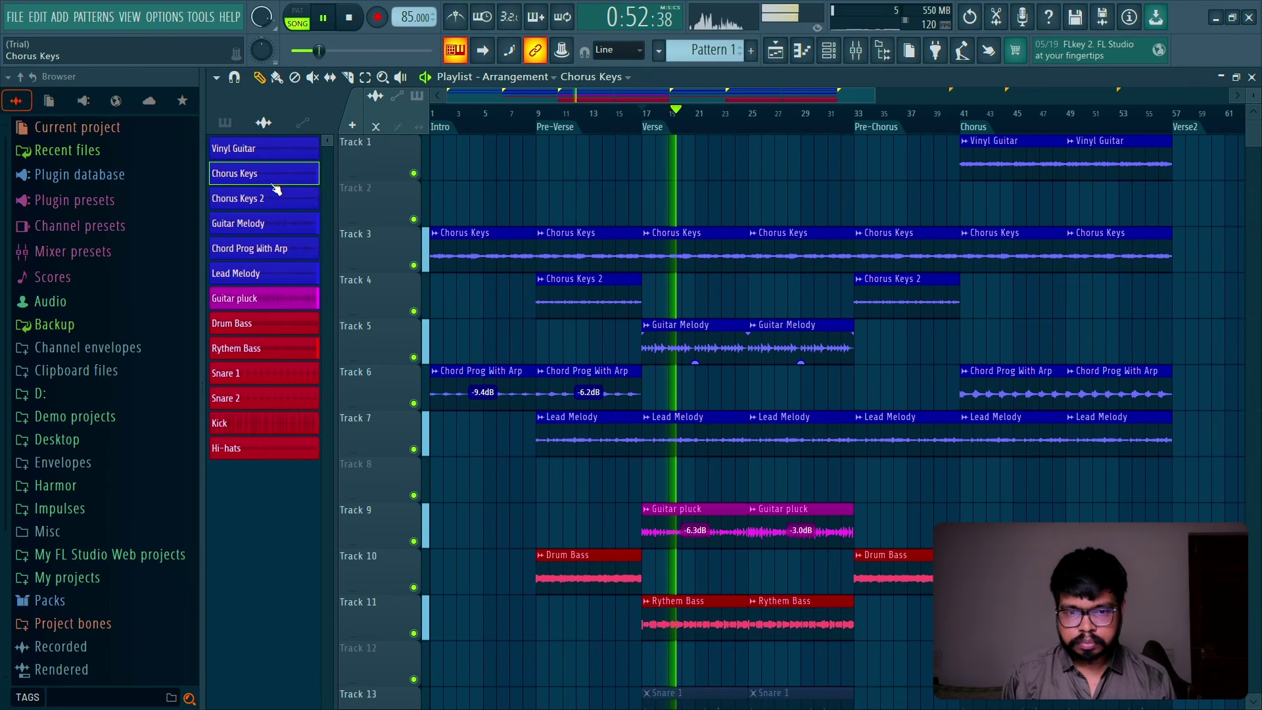
# Step: Try a Vinyl Guitar clip at bar 17 on Track 1 during Verse playback and undo it
pyautogui.click(278, 150)
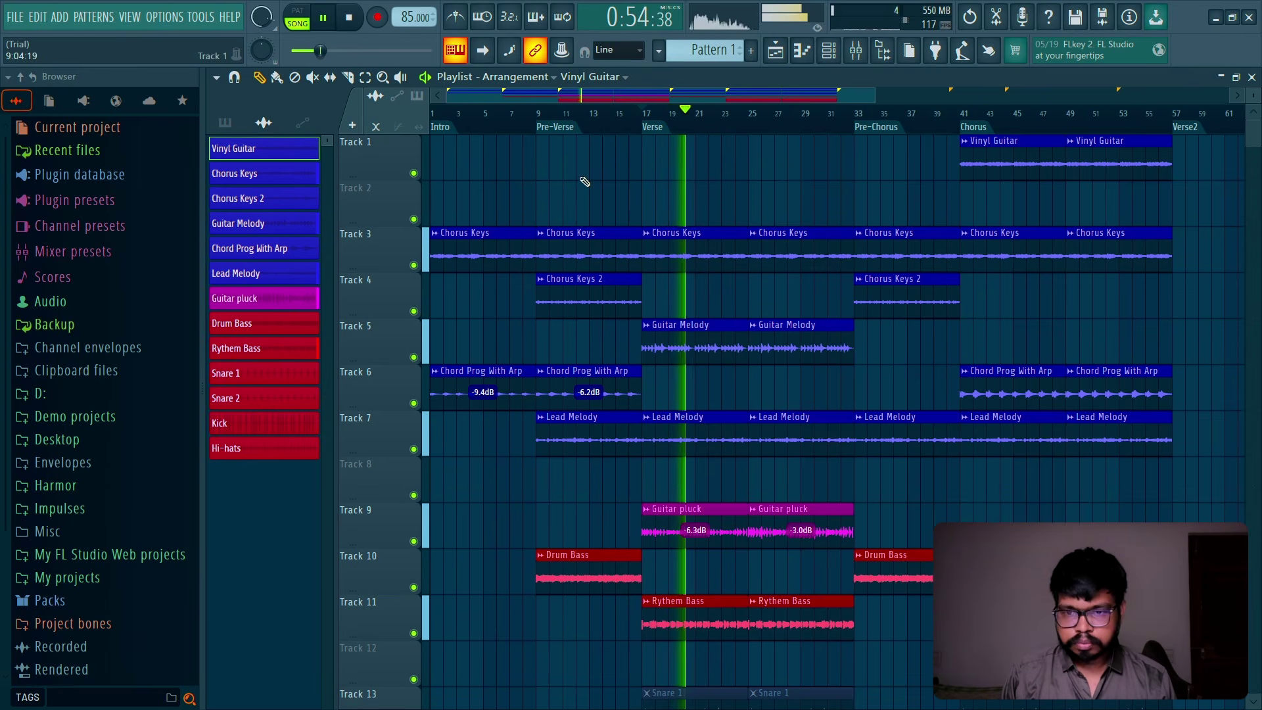
pyautogui.click(673, 143)
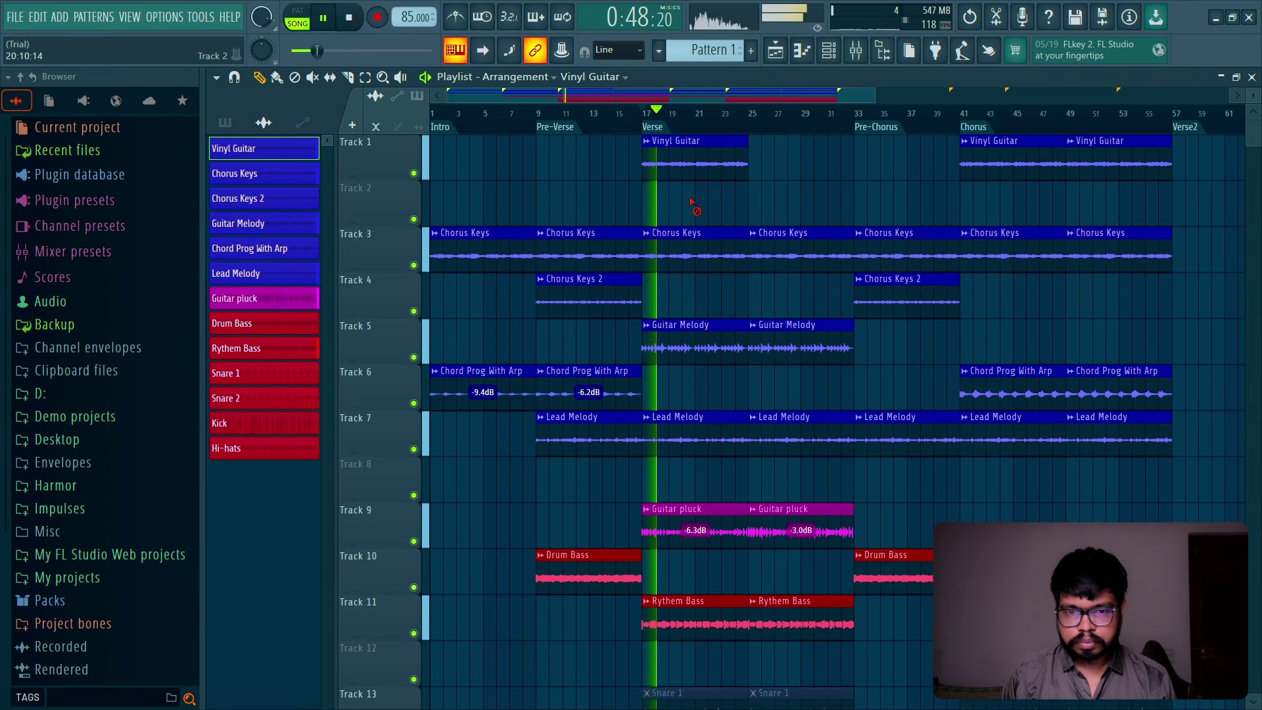
pyautogui.hotkey('ctrl', 'z')
# Step: Place a Vinyl Guitar clip at bar 9 in the Pre-Verse on Track 1 at -1.5 dB and play the section
pyautogui.press('space')
pyautogui.click(437, 148)
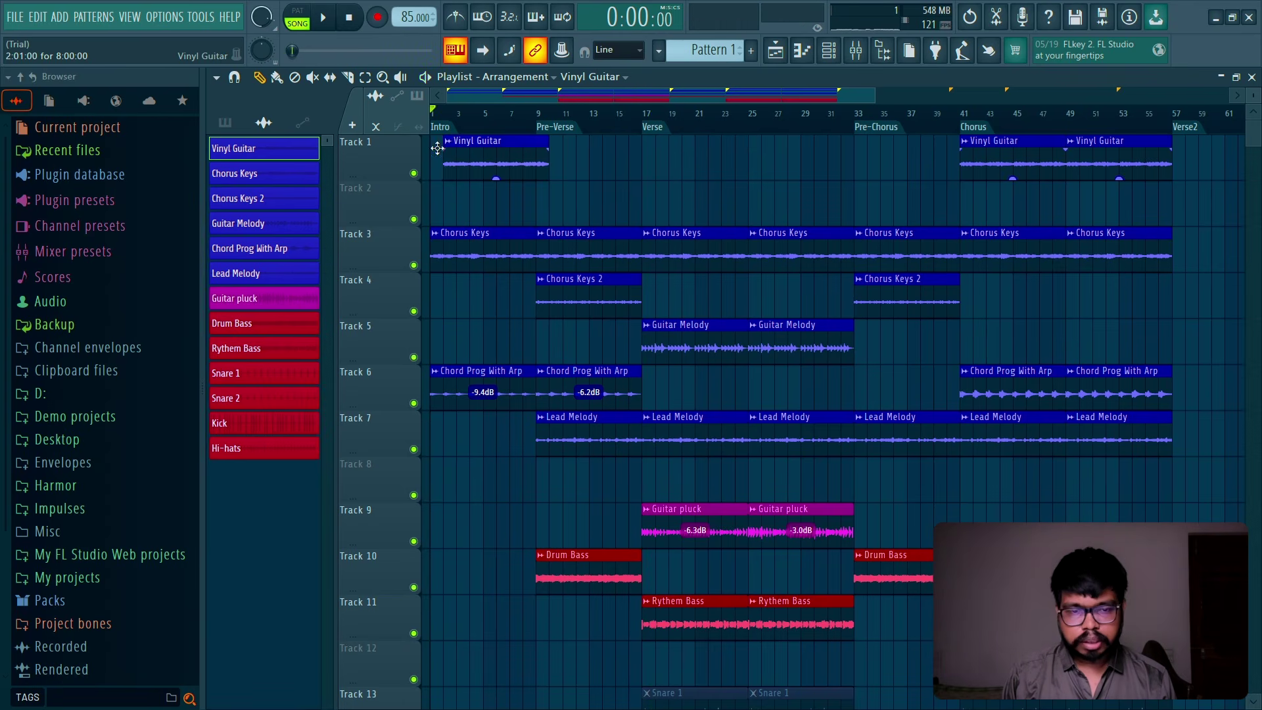
pyautogui.moveTo(456, 154); pyautogui.dragTo(590, 178)
pyautogui.press('space')
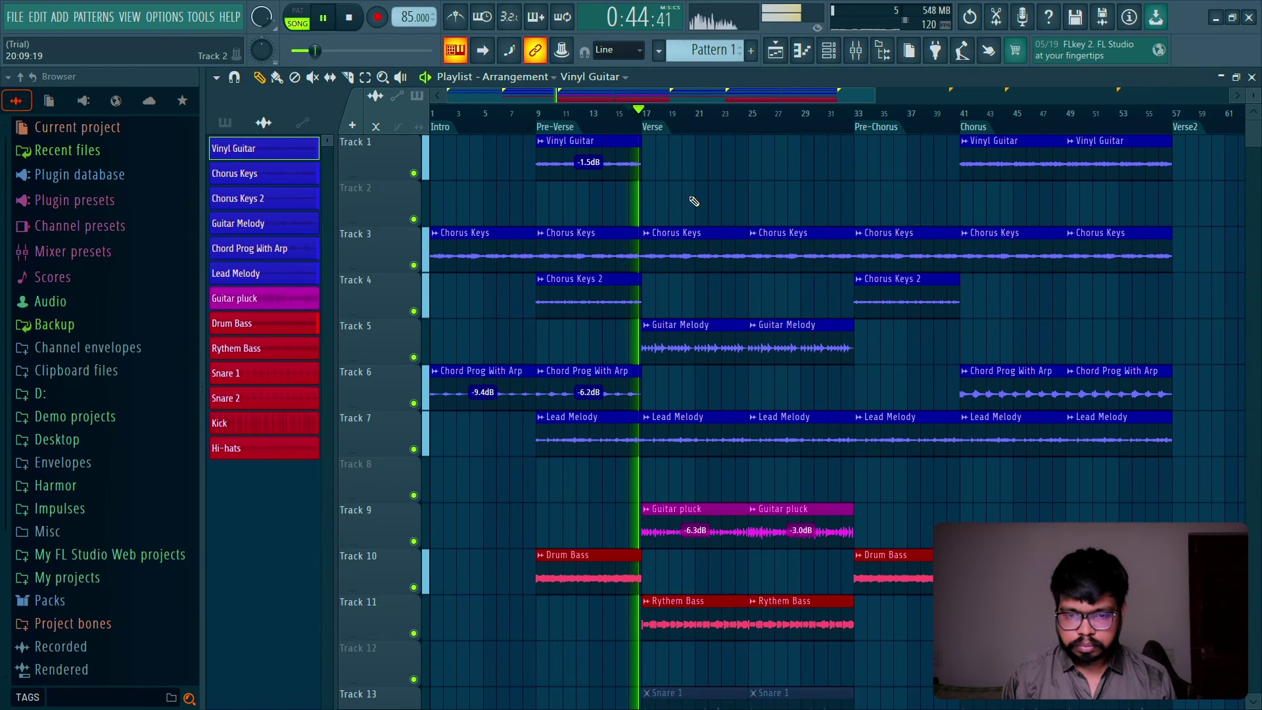
# Step: Play the transitions from the Verse into the Pre-Chorus and from the Pre-Chorus into the Chorus
pyautogui.click(842, 118)
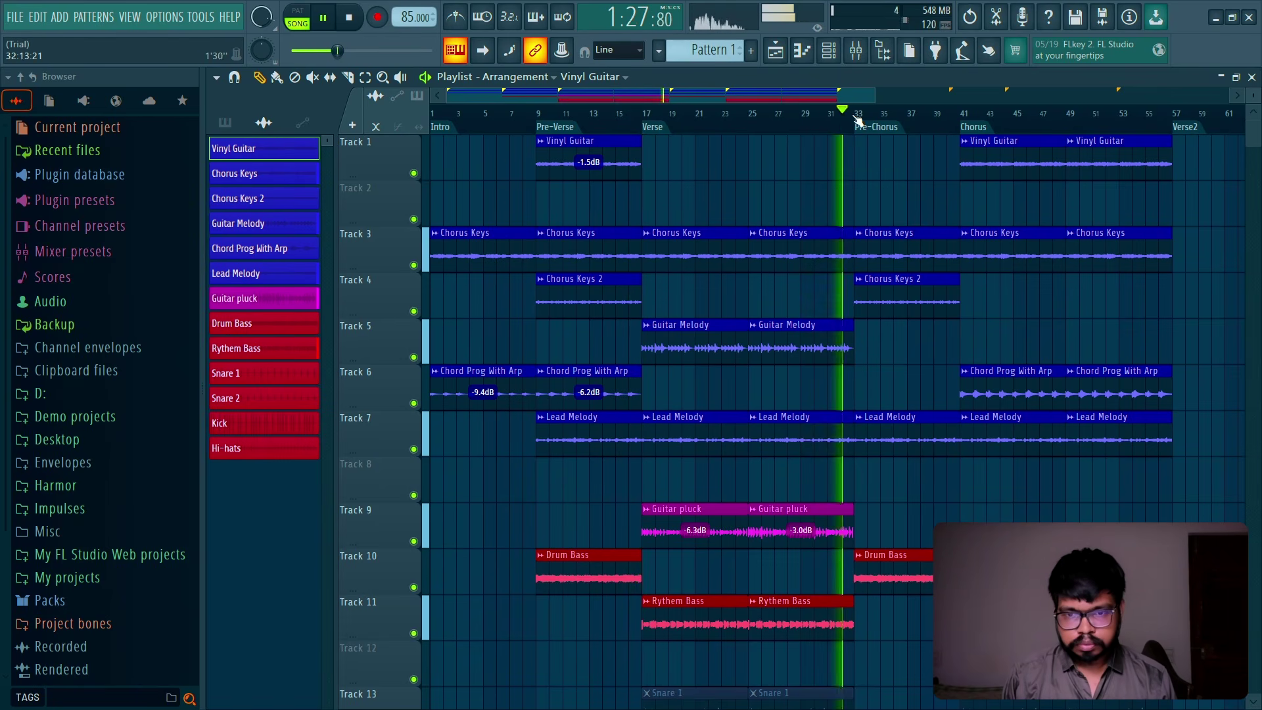
pyautogui.click(952, 114)
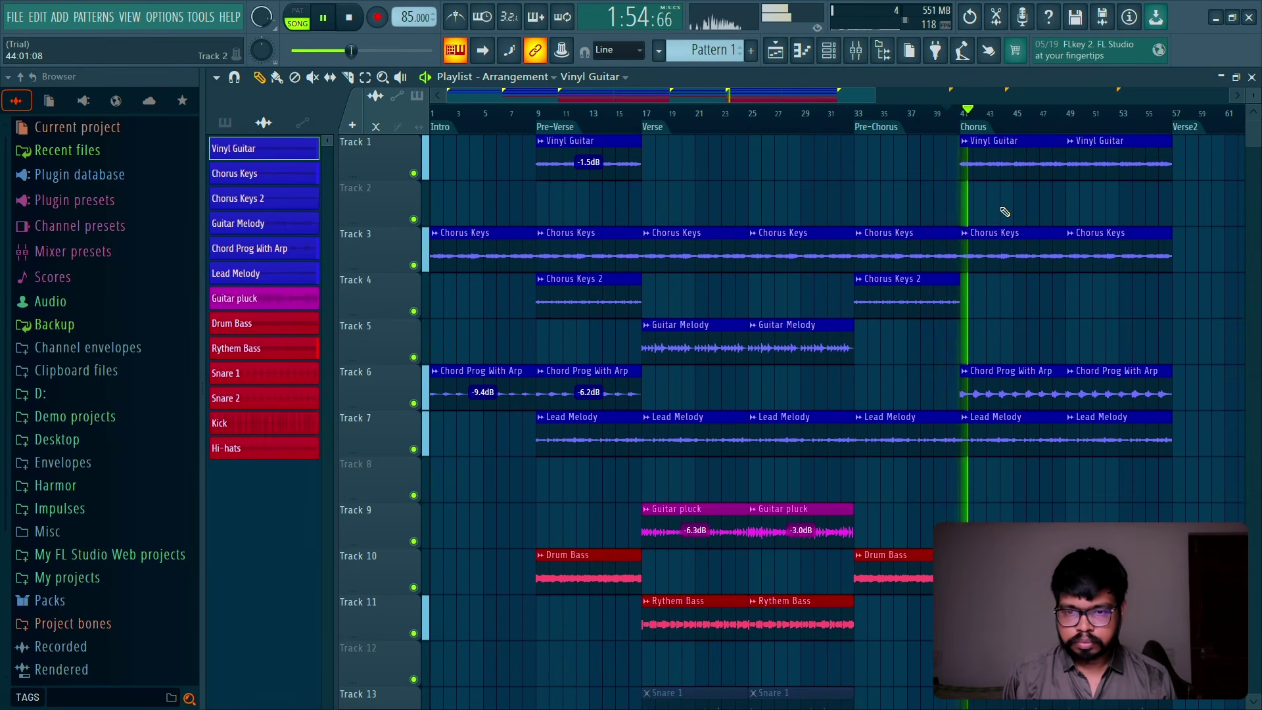
pyautogui.moveTo(876, 96); pyautogui.dragTo(1122, 99)
pyautogui.press('space')
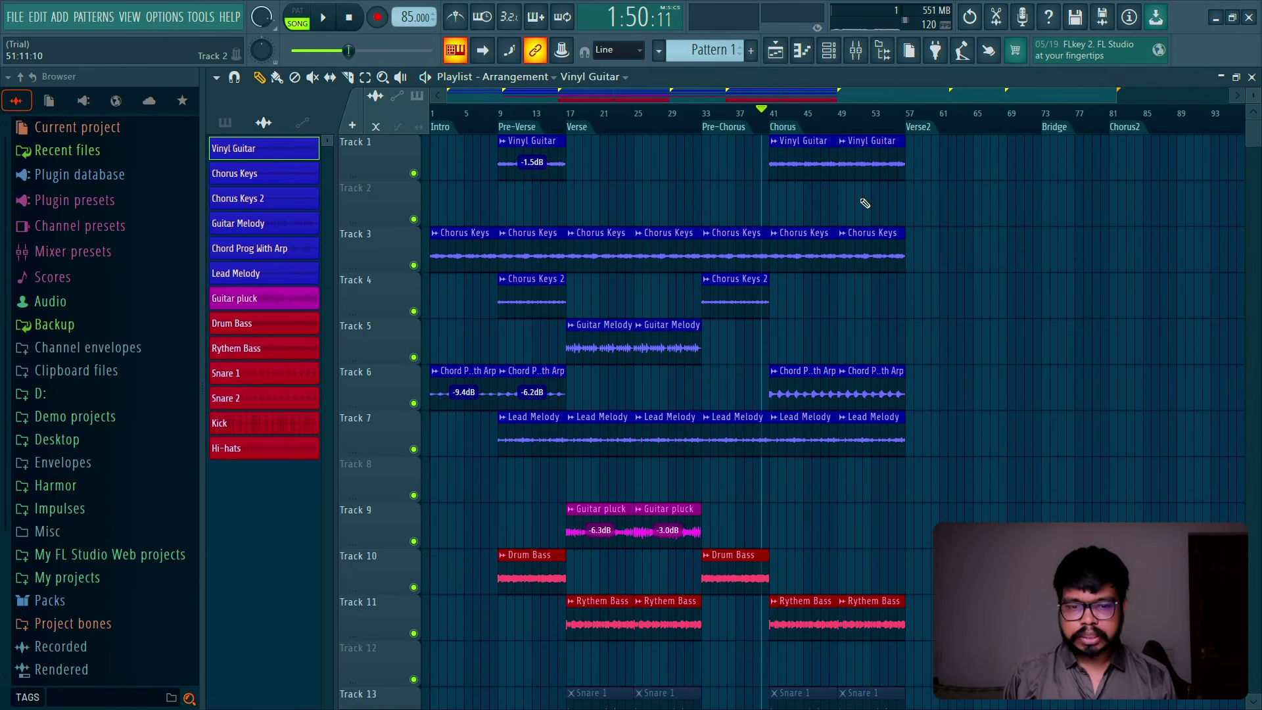
pyautogui.press('space')
# Step: Unmute the Snare 1, Snare 2, Kick and Hi-hats clips in the Verse and Chorus on Tracks 13 to 16
pyautogui.scroll(-2, 812, 498)
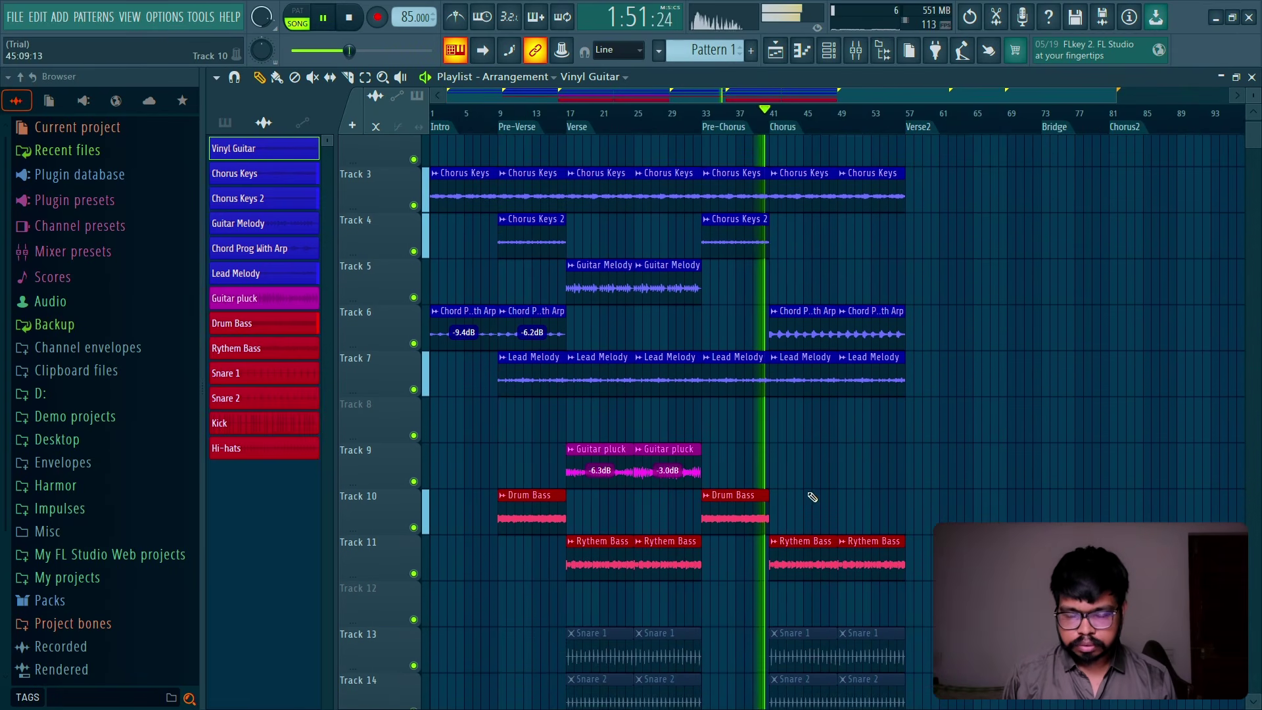
pyautogui.scroll(-5, 813, 498)
pyautogui.press('space')
pyautogui.scroll(-5, 393, 476)
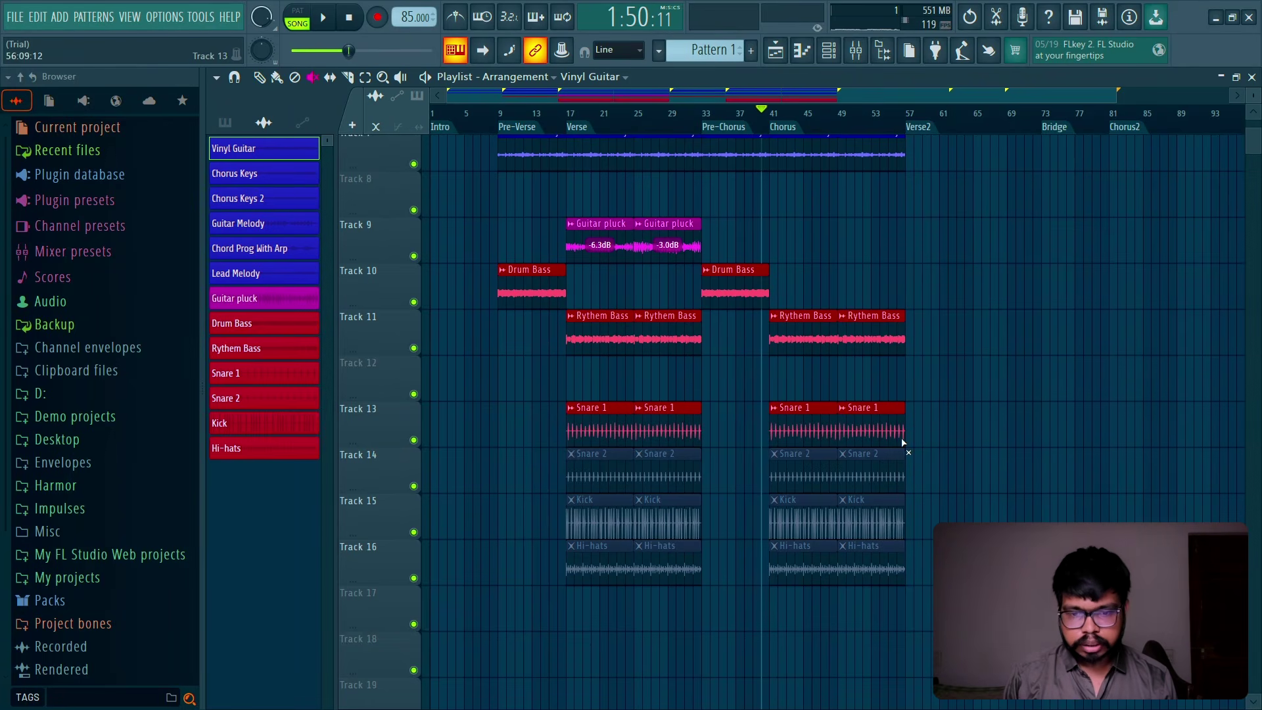
pyautogui.moveTo(554, 493); pyautogui.dragTo(560, 585)
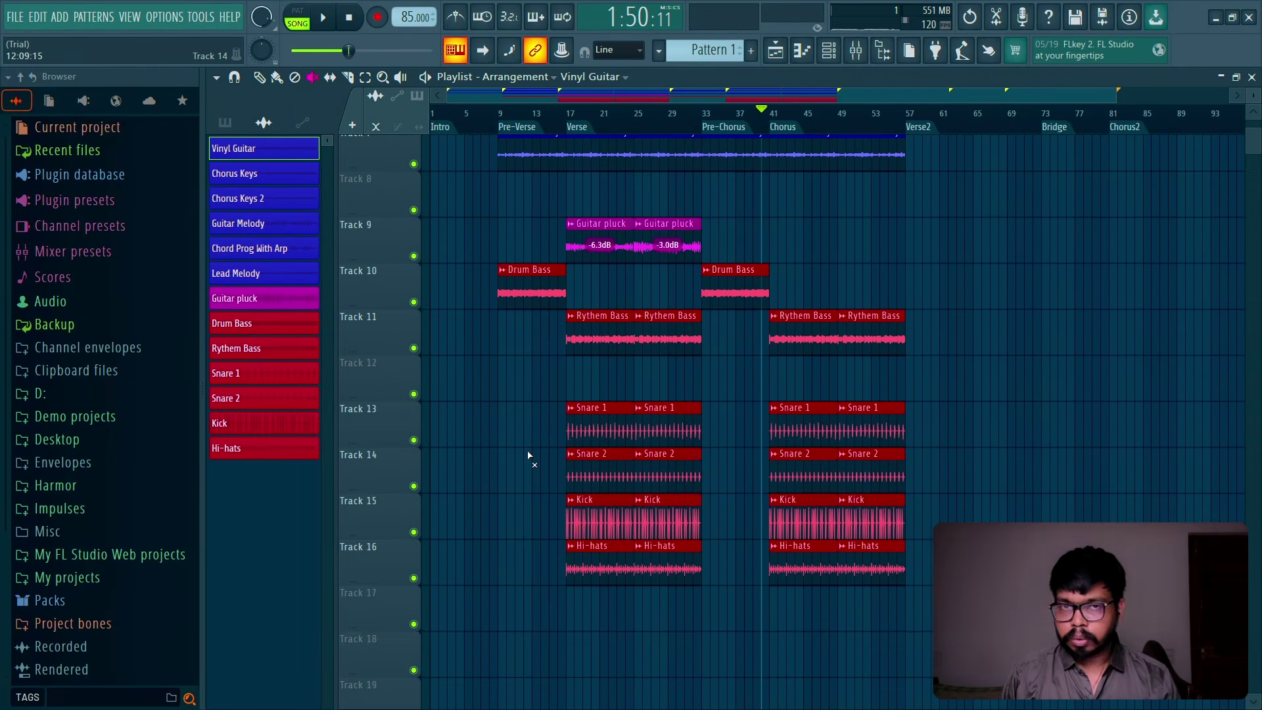
pyautogui.scroll(2, 529, 454)
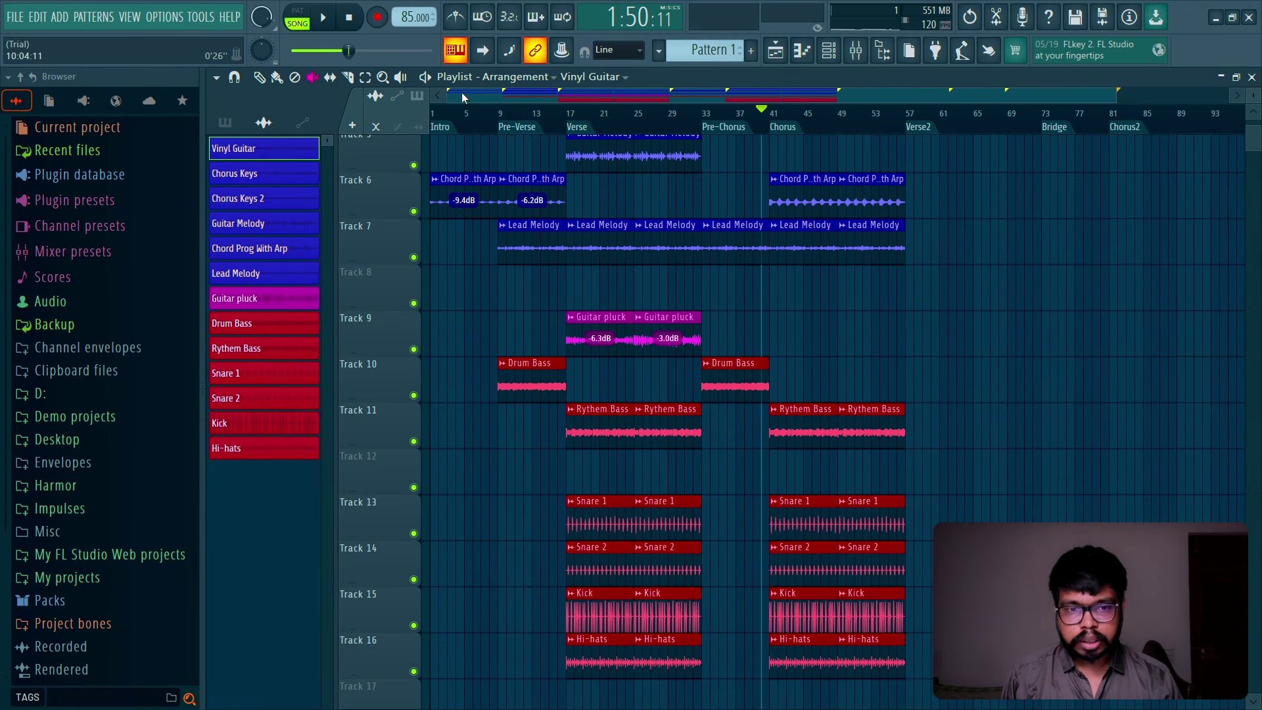
# Step: Play the beginning of the Intro from bar 1 and stop playback
pyautogui.press('space')
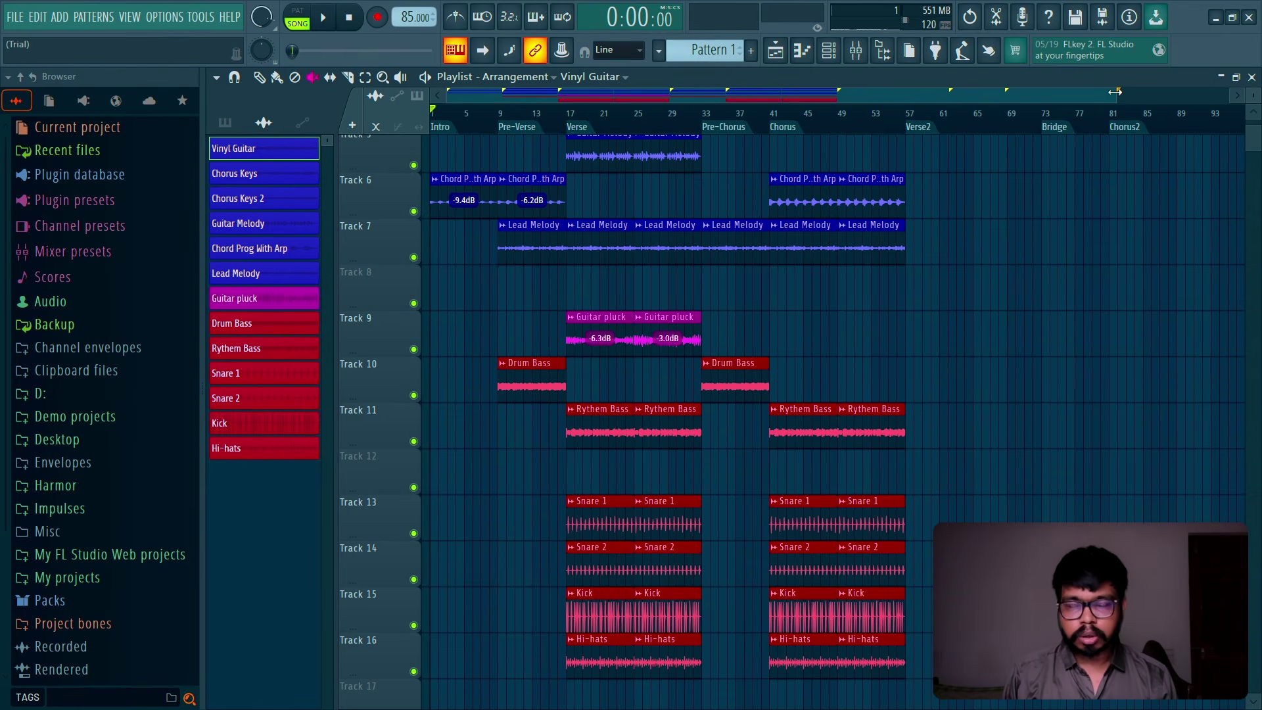
pyautogui.moveTo(1115, 92); pyautogui.dragTo(1002, 112)
pyautogui.press('space')
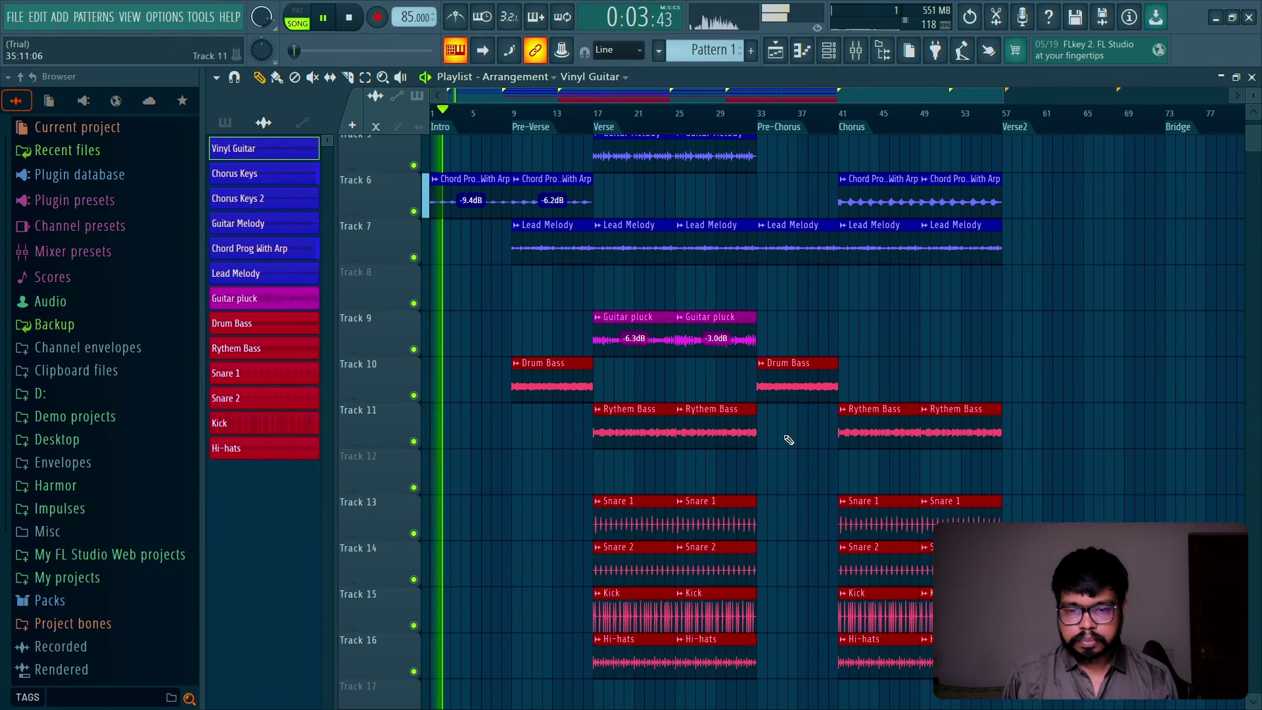
pyautogui.press('space')
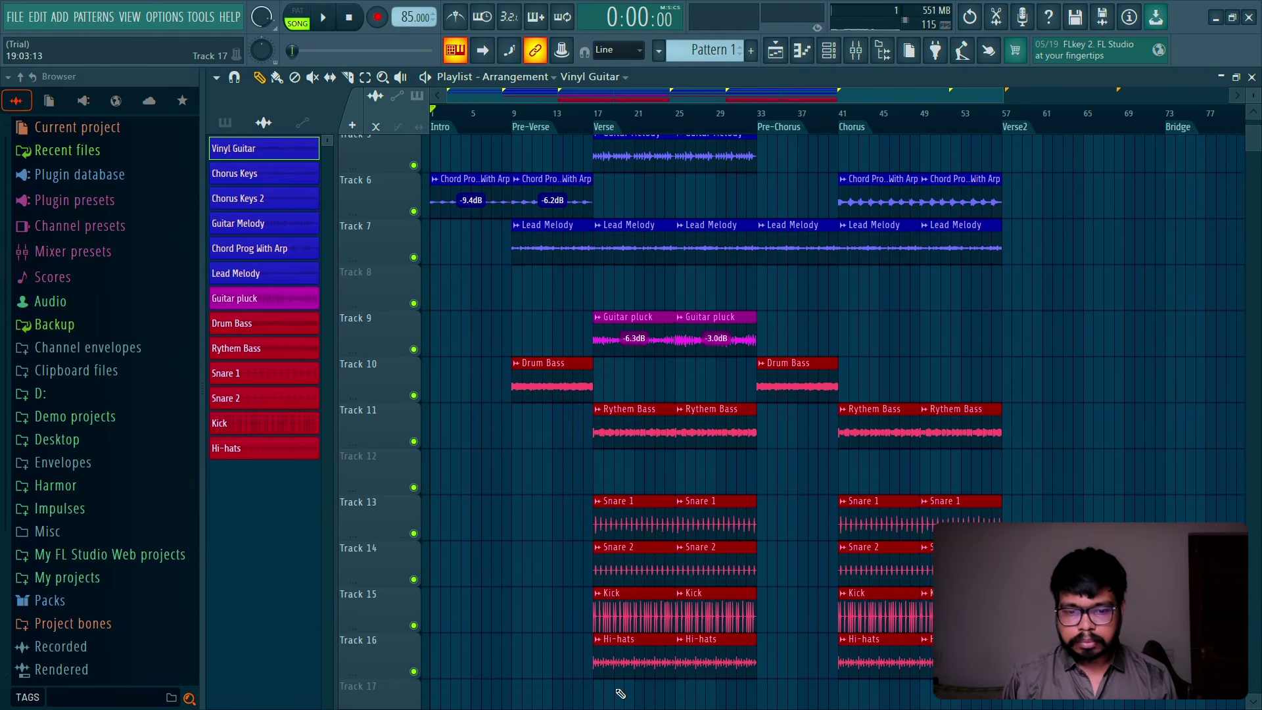
# Step: Duplicate all the Verse clips on Tracks 3 to 16 into the Verse2 section at bar 57
pyautogui.moveTo(616, 696); pyautogui.dragTo(723, 123)
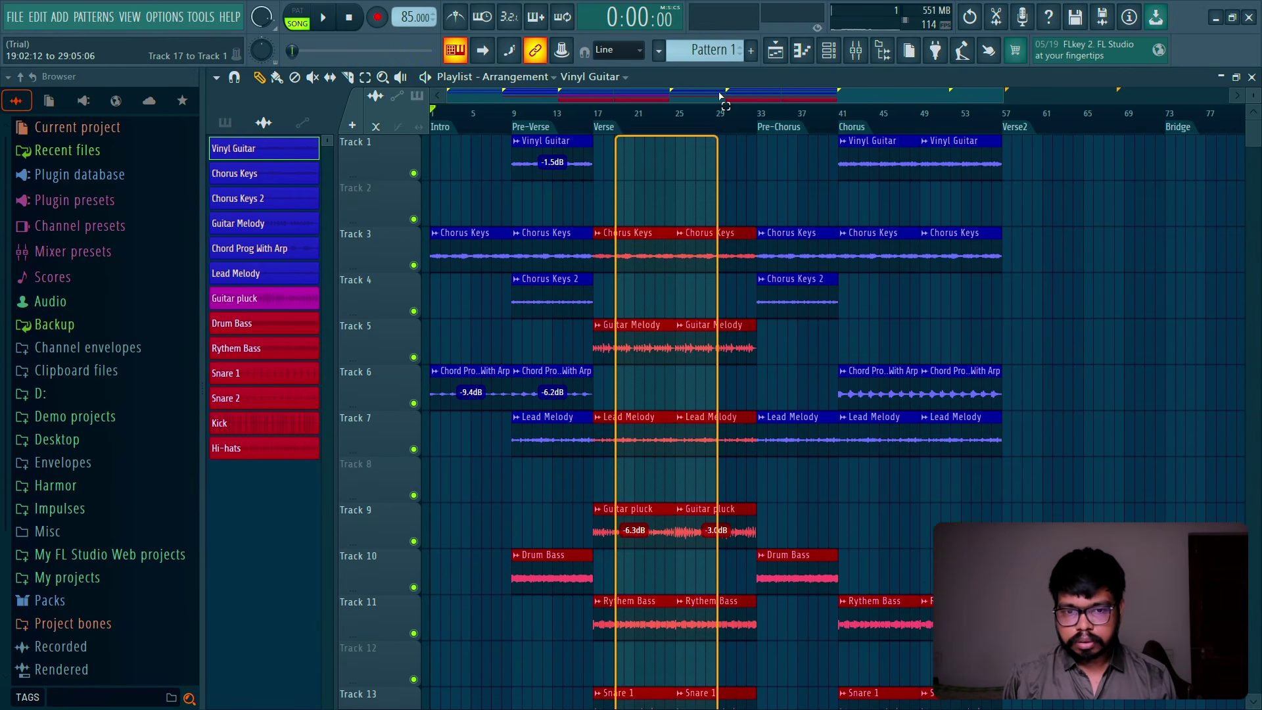
pyautogui.moveTo(642, 240); pyautogui.dragTo(1038, 249)
pyautogui.click(1046, 191)
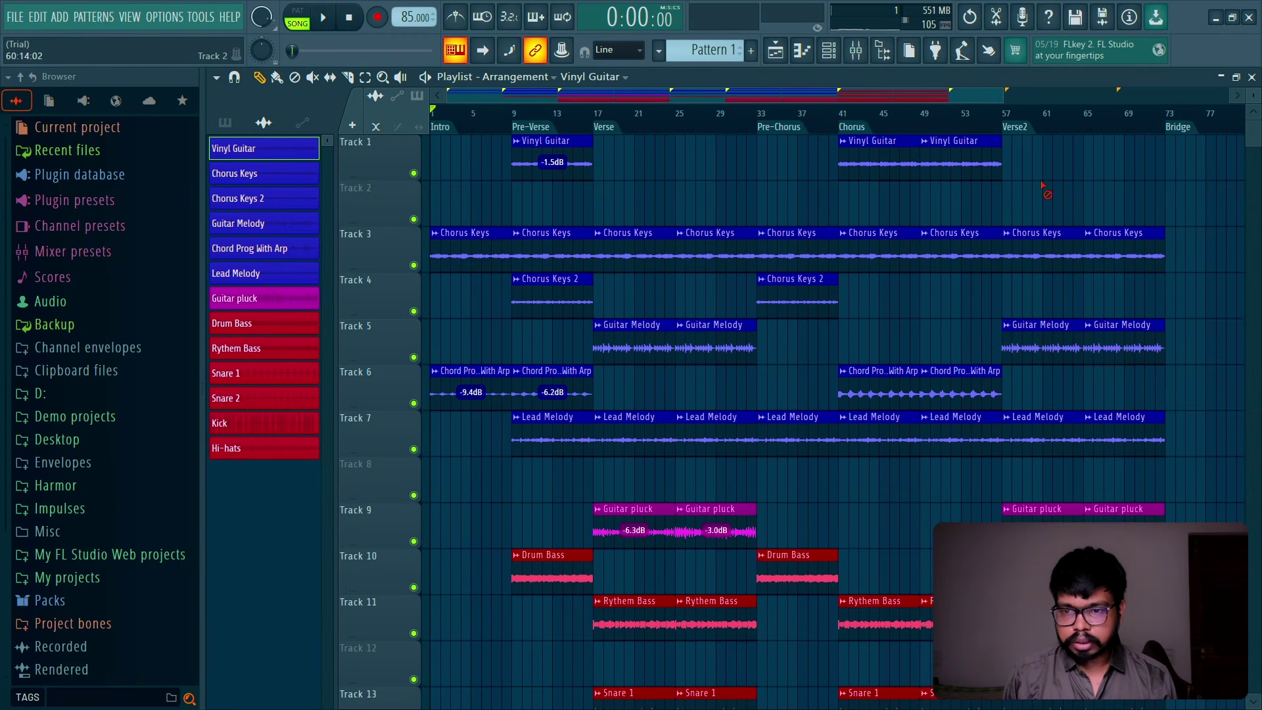
pyautogui.scroll(-6, 780, 583)
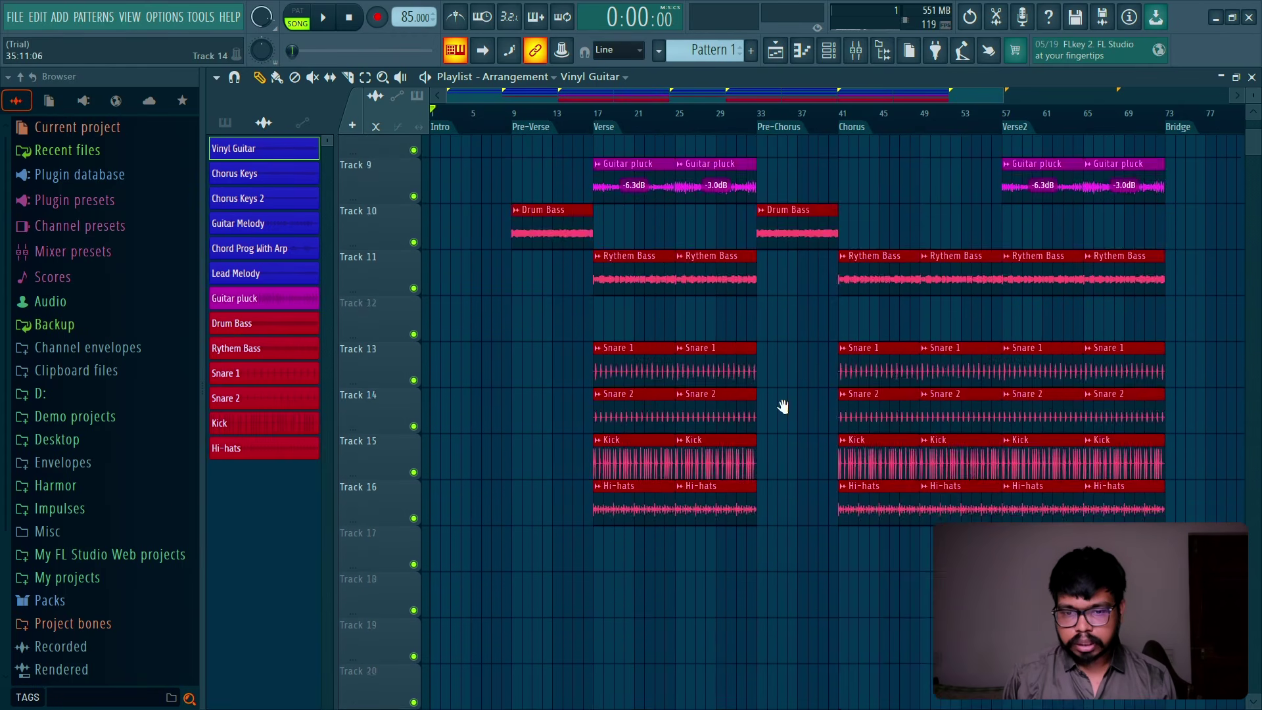
pyautogui.scroll(5, 789, 634)
pyautogui.scroll(-4, 794, 583)
# Step: Play from bar 29, try and remove a Kick clip in the Pre-Chorus, and add a Snare 2 clip at bar 33 on Track 14
pyautogui.click(720, 113)
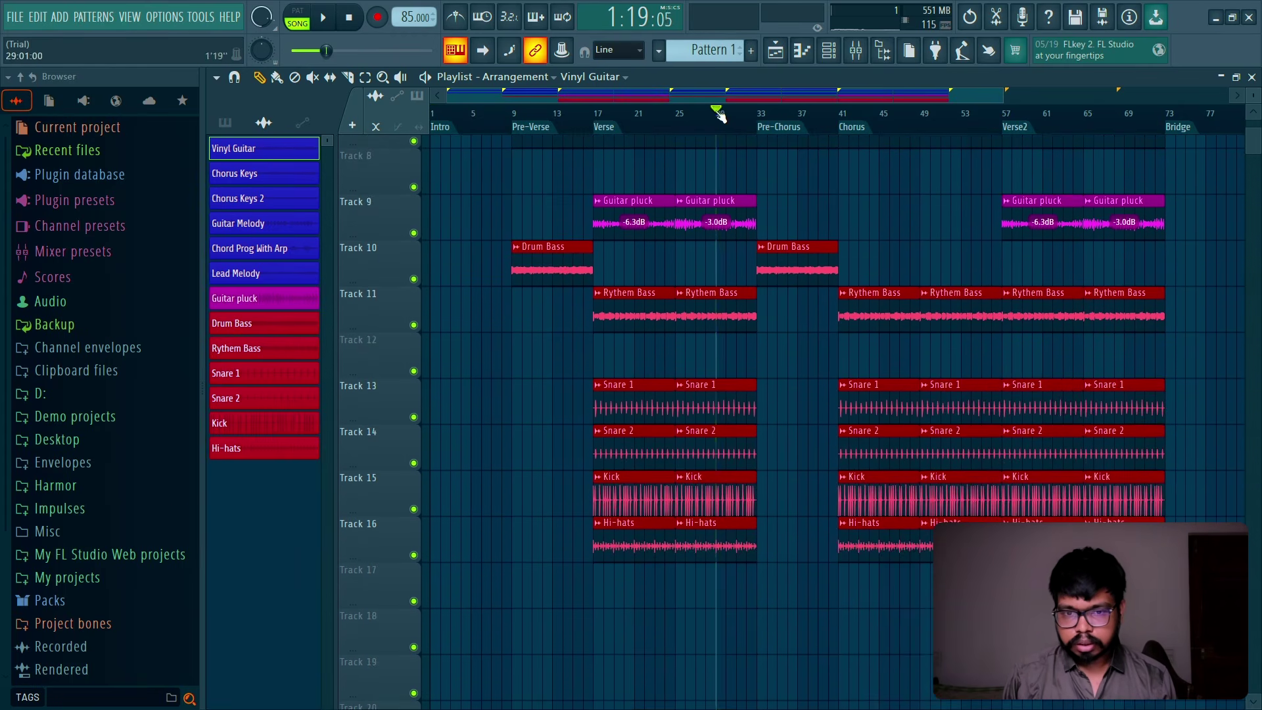
pyautogui.press('space')
pyautogui.click(723, 501)
pyautogui.click(763, 496)
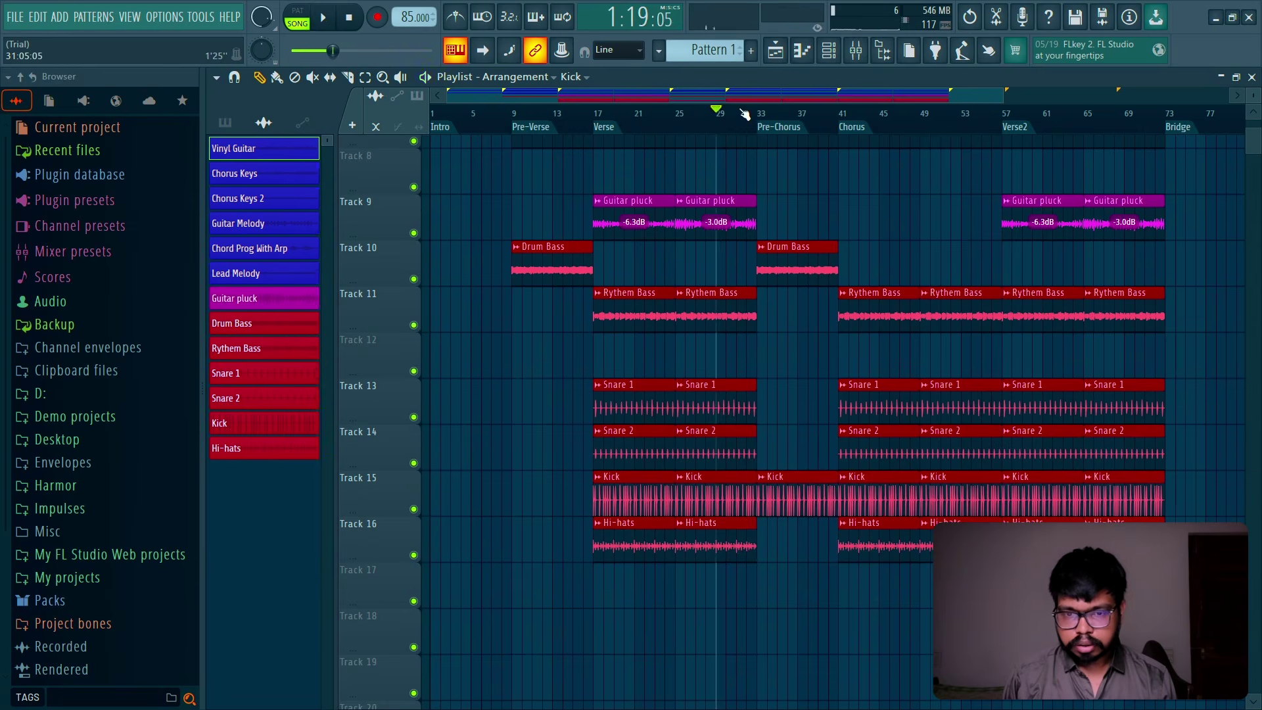
pyautogui.click(724, 452)
pyautogui.click(792, 452)
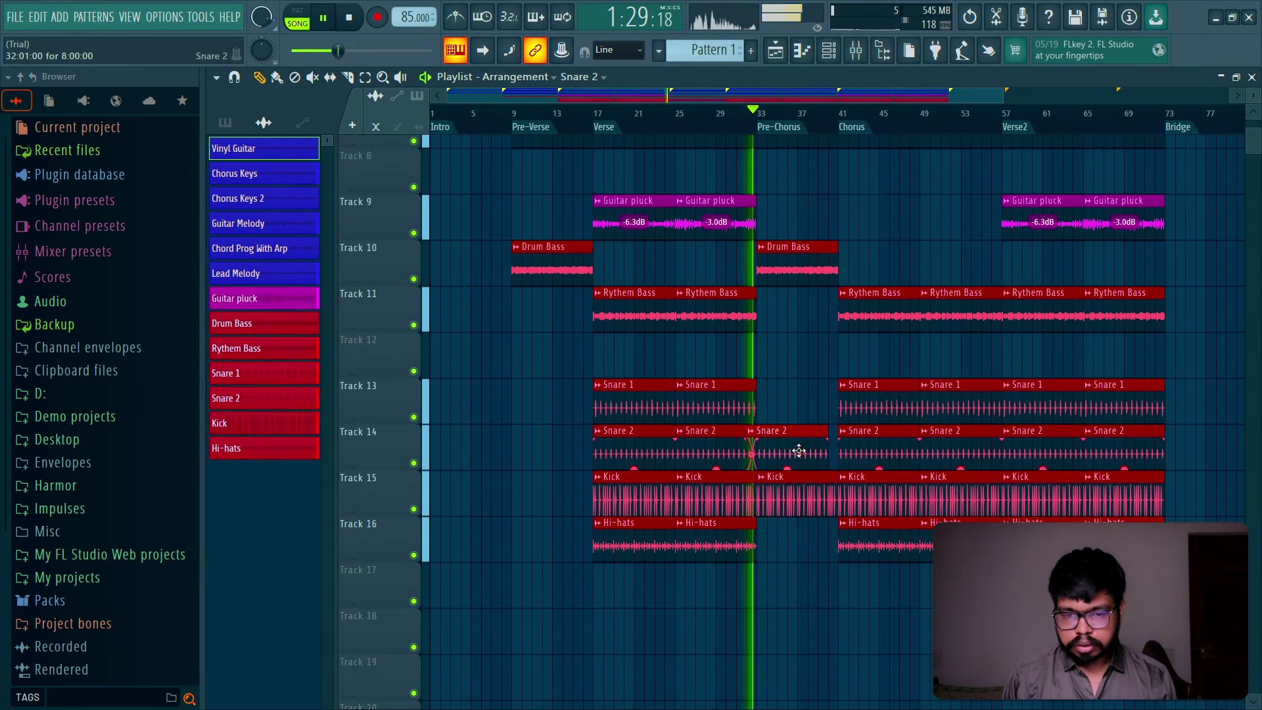
pyautogui.rightClick(796, 508)
# Step: Try a Hi-hats clip at bar 33 on Track 16 in the Pre-Chorus during playback, and remove it again
pyautogui.click(729, 544)
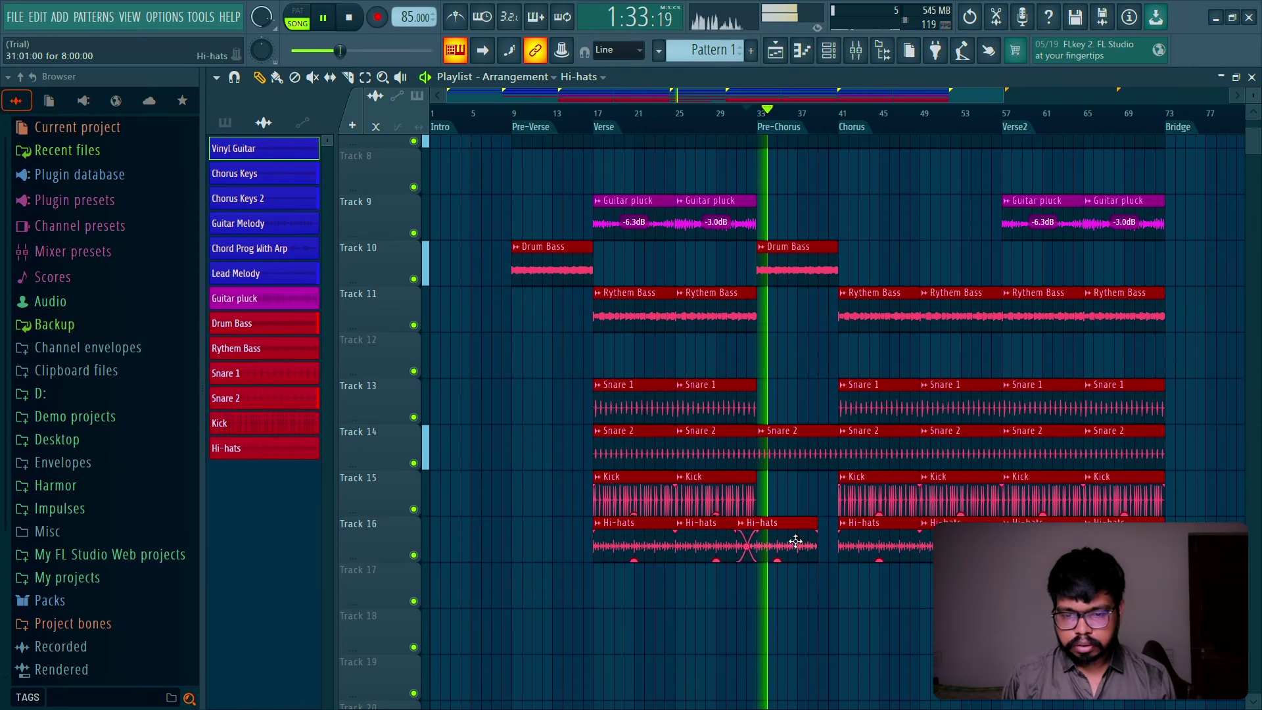
pyautogui.click(813, 544)
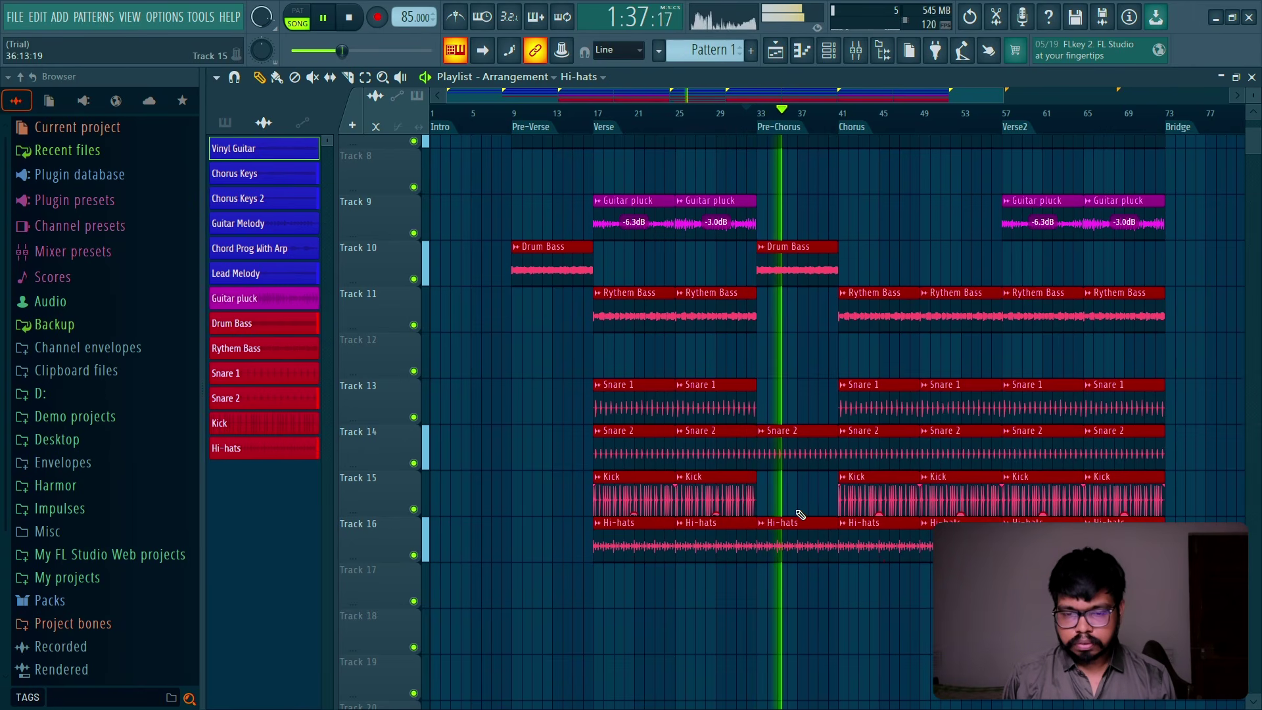
pyautogui.rightClick(797, 535)
pyautogui.press('space')
# Step: Duplicate all the Pre-Chorus clips on Tracks 3 to 14 into the Bridge section at bar 73
pyautogui.scroll(1, 797, 441)
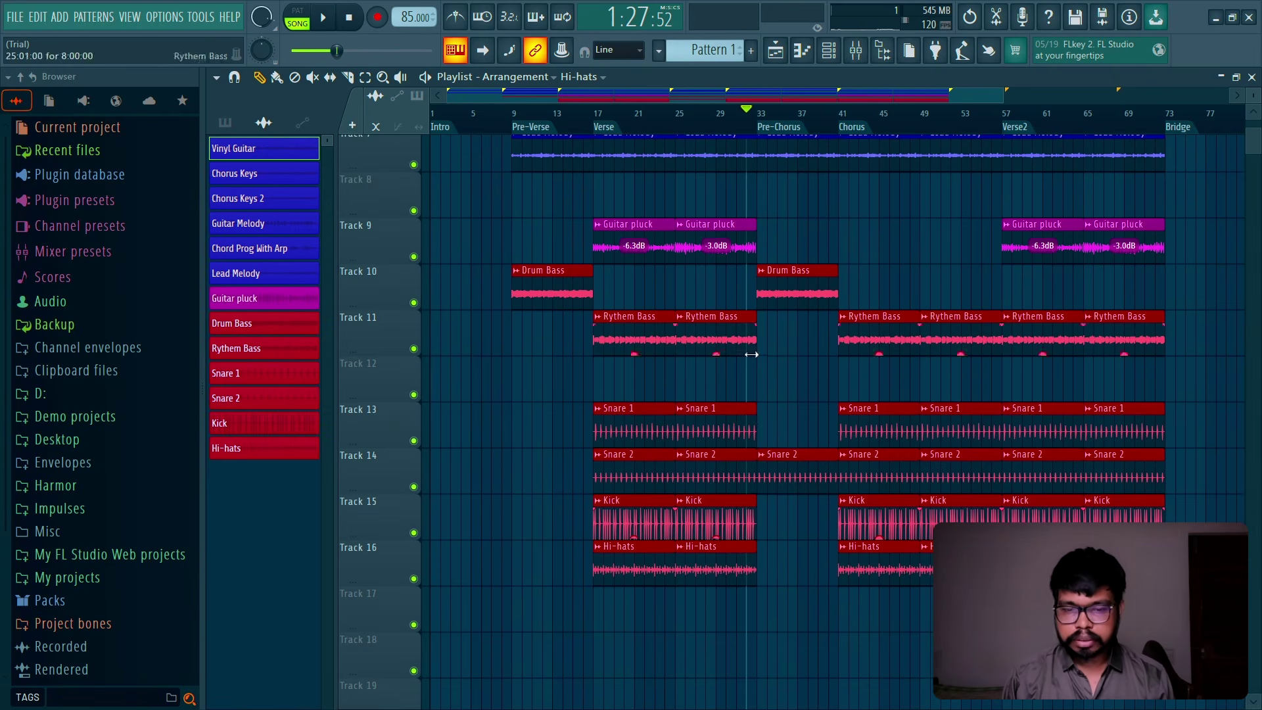
pyautogui.scroll(3, 737, 425)
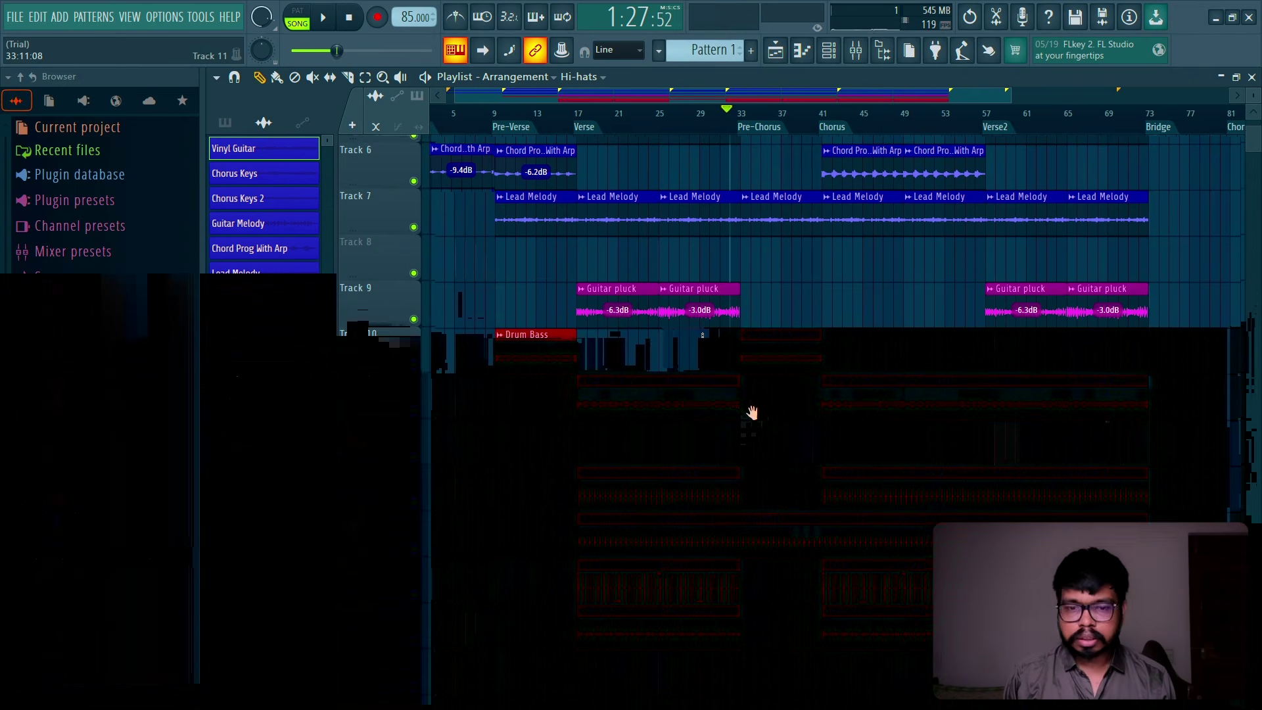
pyautogui.scroll(-1, 753, 414)
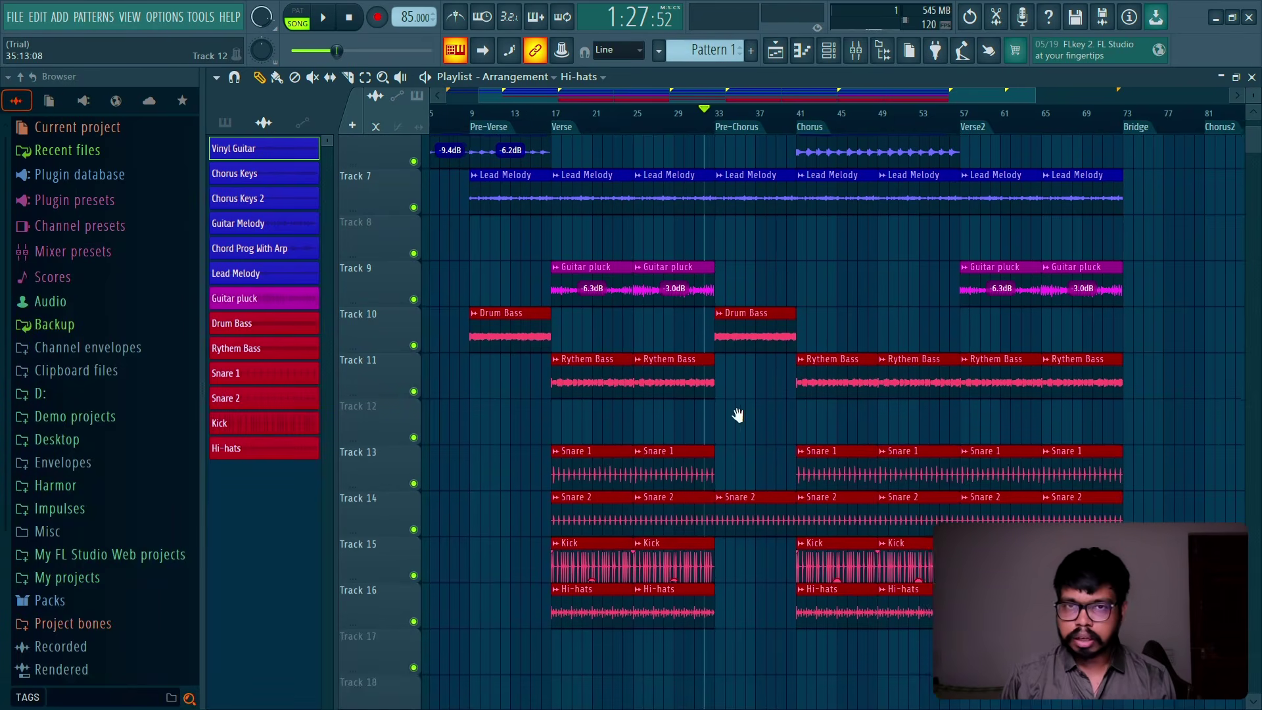
pyautogui.scroll(-1, 739, 419)
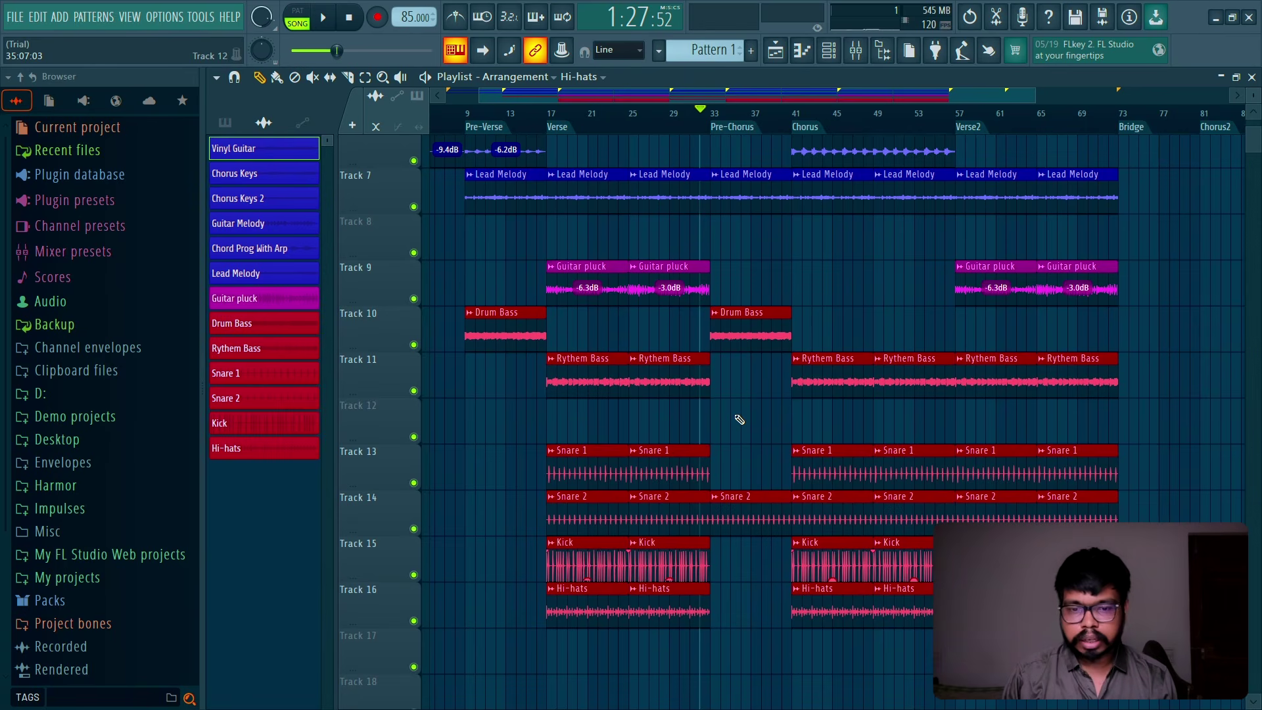
pyautogui.moveTo(741, 563); pyautogui.dragTo(763, 136)
pyautogui.moveTo(732, 244)
pyautogui.mouseDown()
pyautogui.moveTo(1203, 237)
pyautogui.moveTo(1142, 241)
pyautogui.mouseUp()
pyautogui.click(1144, 174)
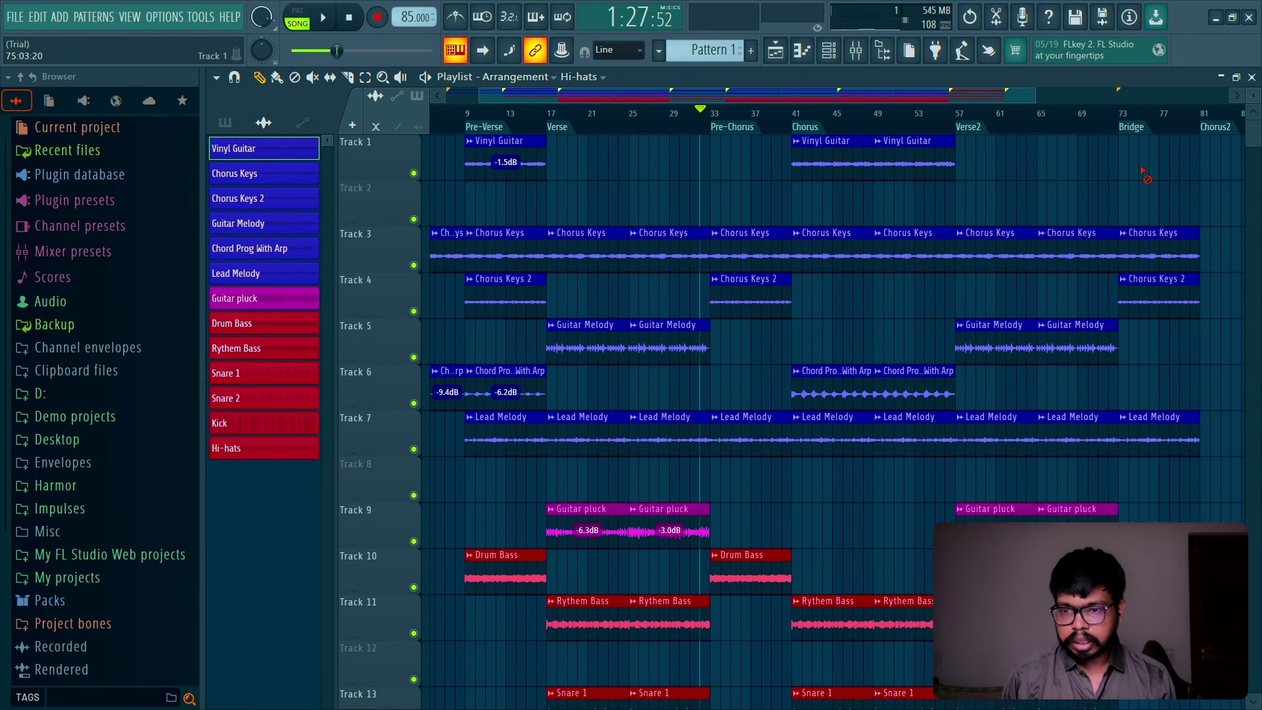
# Step: Duplicate all the Chorus clips on Tracks 1 to 16 into the Chorus2 section at bar 81
pyautogui.scroll(-5, 943, 214)
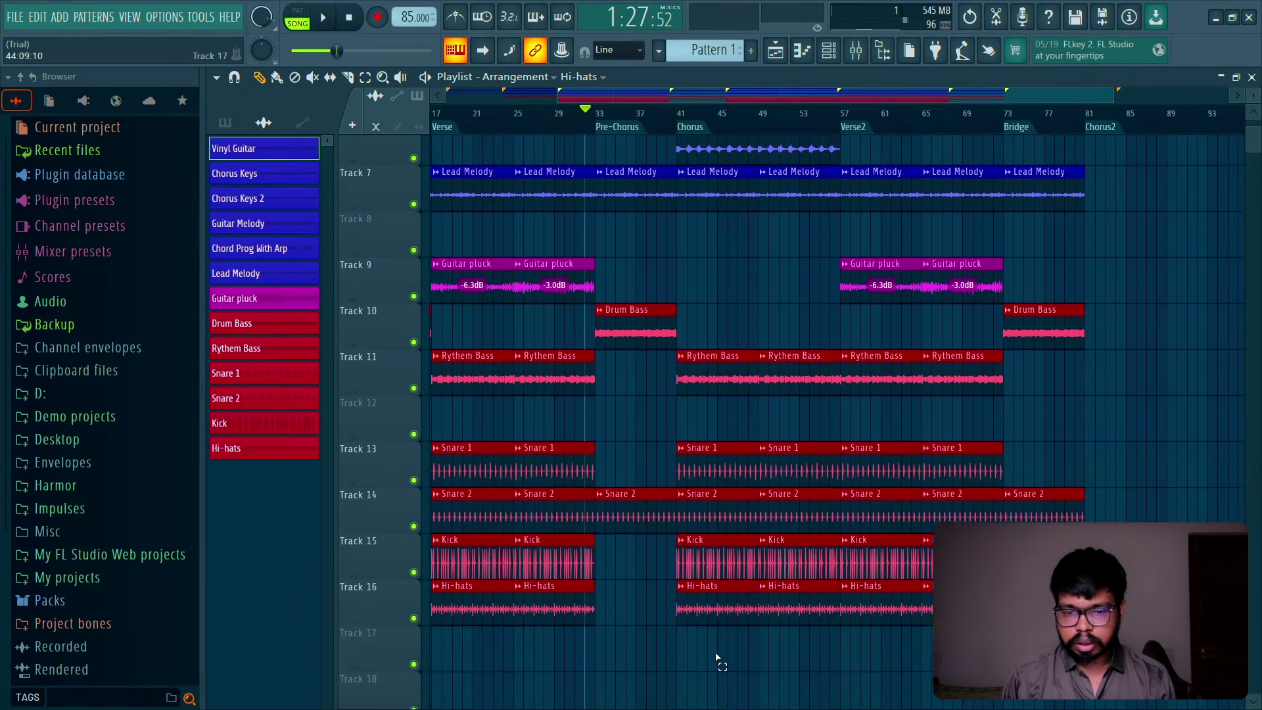
pyautogui.moveTo(712, 656); pyautogui.dragTo(810, 98)
pyautogui.moveTo(708, 172); pyautogui.dragTo(1112, 190)
pyautogui.click(1112, 191)
# Step: Duplicate all the Verse2 clips on Tracks 3 to 16 into the Outro section at bar 97
pyautogui.hscroll(4, 780, 657)
pyautogui.scroll(-7, 781, 657)
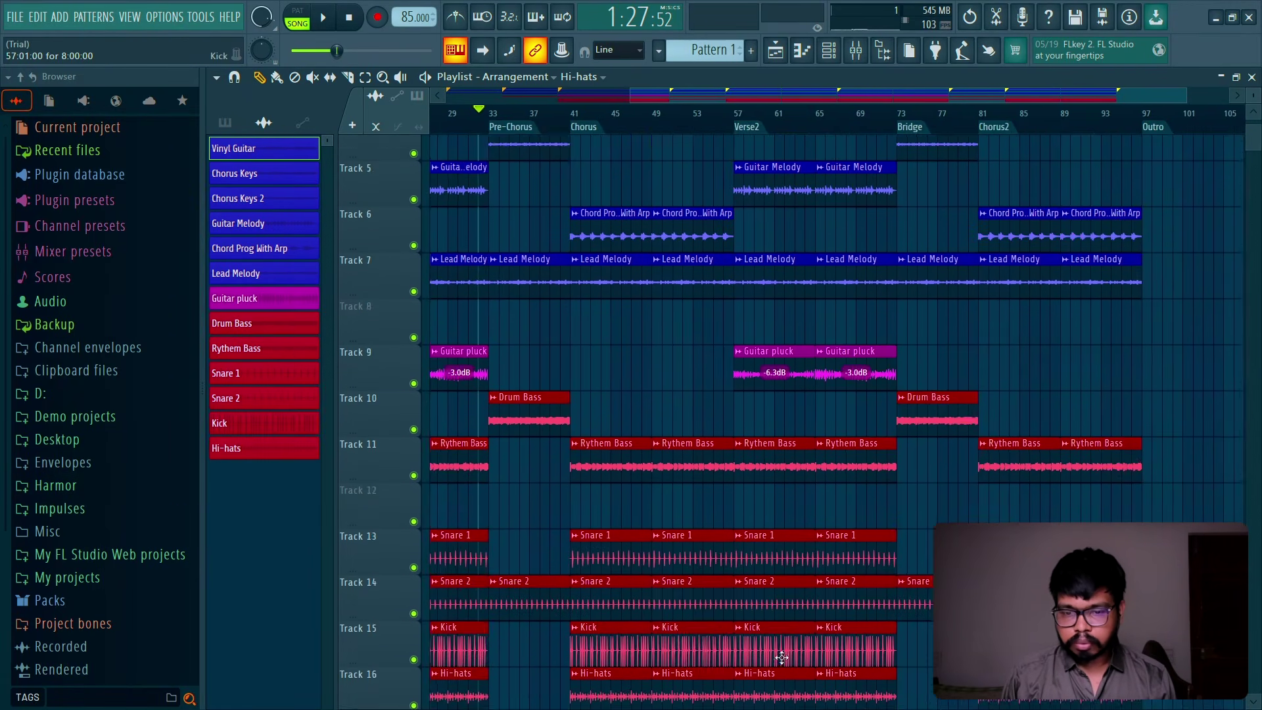
pyautogui.moveTo(747, 604); pyautogui.dragTo(845, 95)
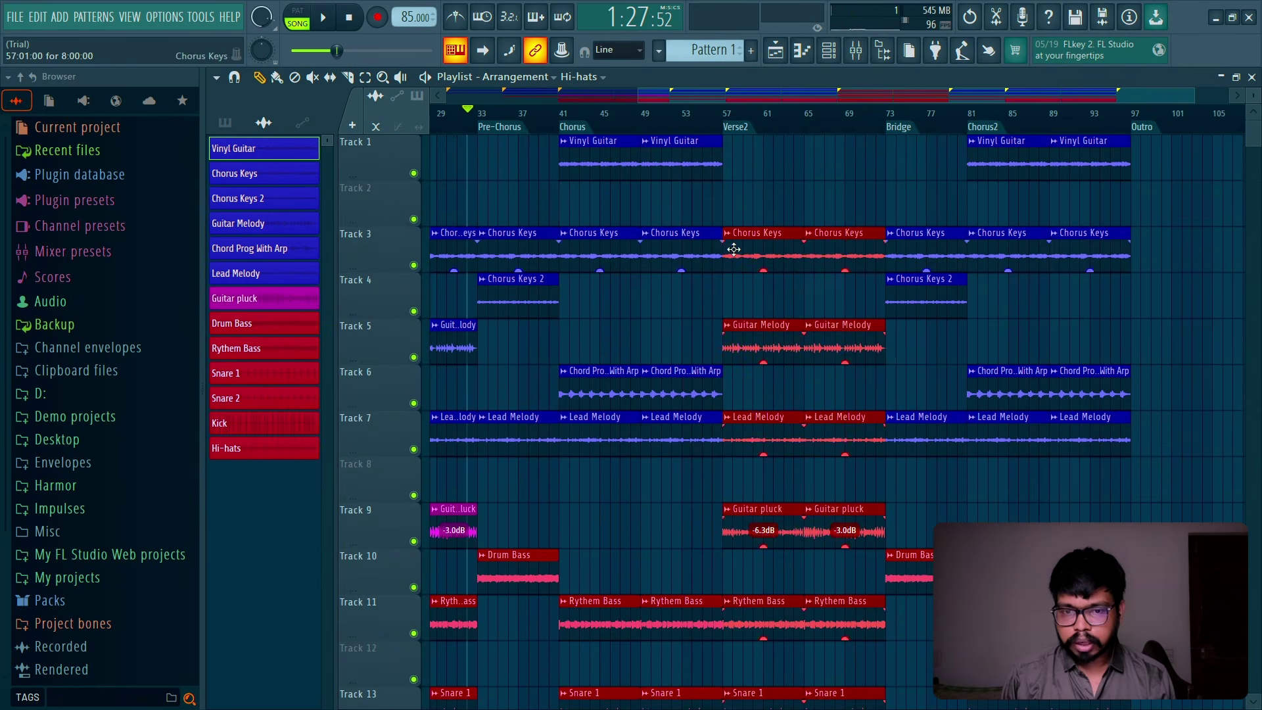
pyautogui.moveTo(733, 249); pyautogui.dragTo(1156, 253)
# Step: Delete the three empty tracks: below Vinyl Guitar, between Lead Melody and Guitar pluck, and between Rythem Bass and Snare 1
pyautogui.click(640, 98)
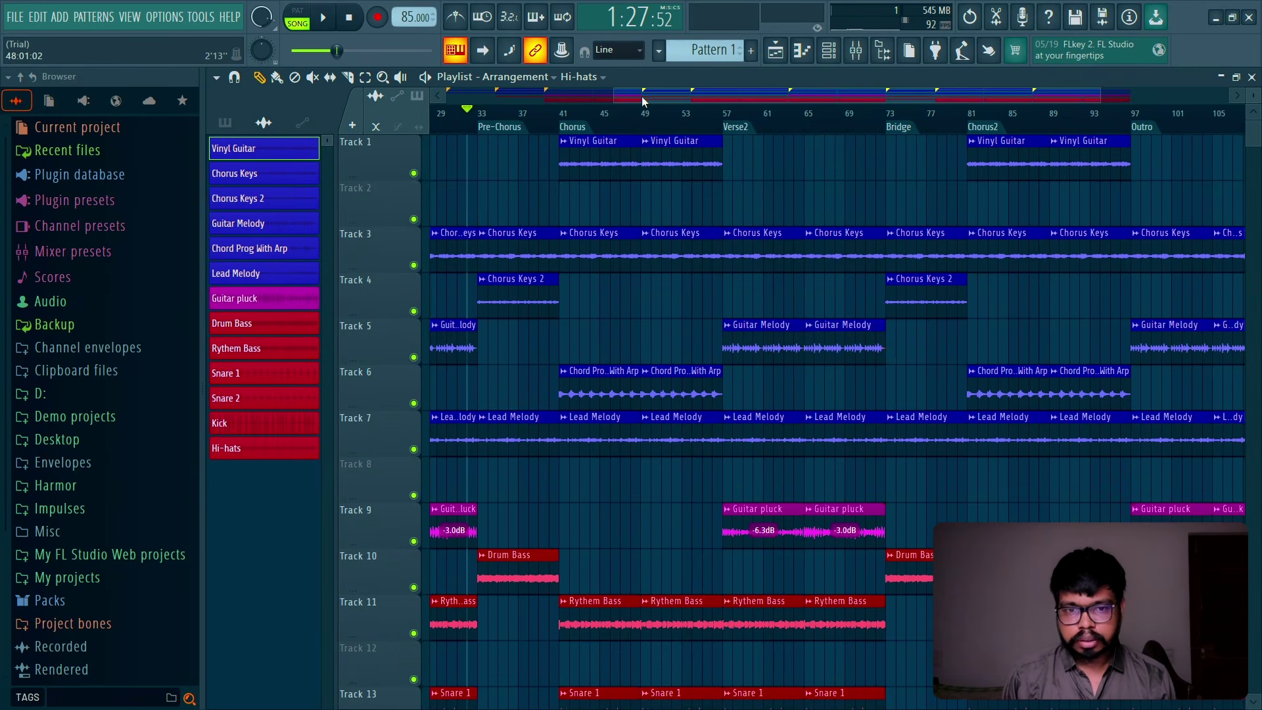
pyautogui.moveTo(612, 90); pyautogui.dragTo(439, 90)
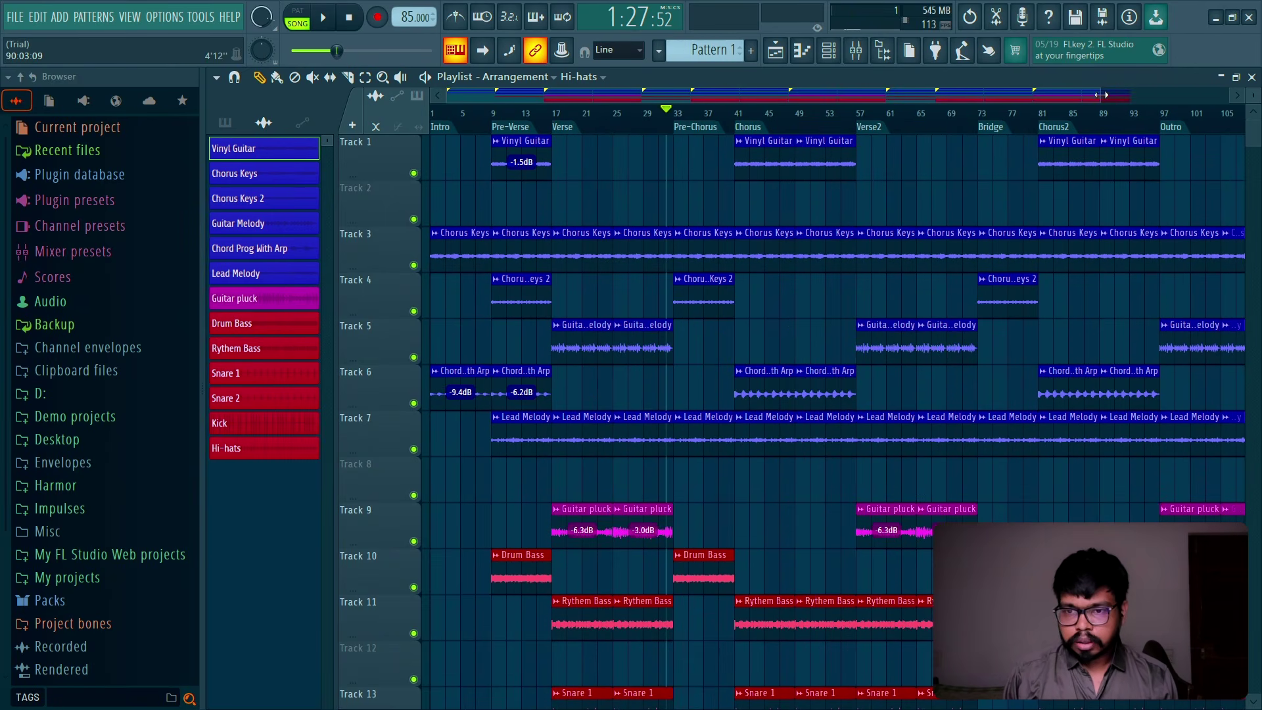
pyautogui.moveTo(1100, 95); pyautogui.dragTo(1216, 94)
pyautogui.rightClick(388, 183)
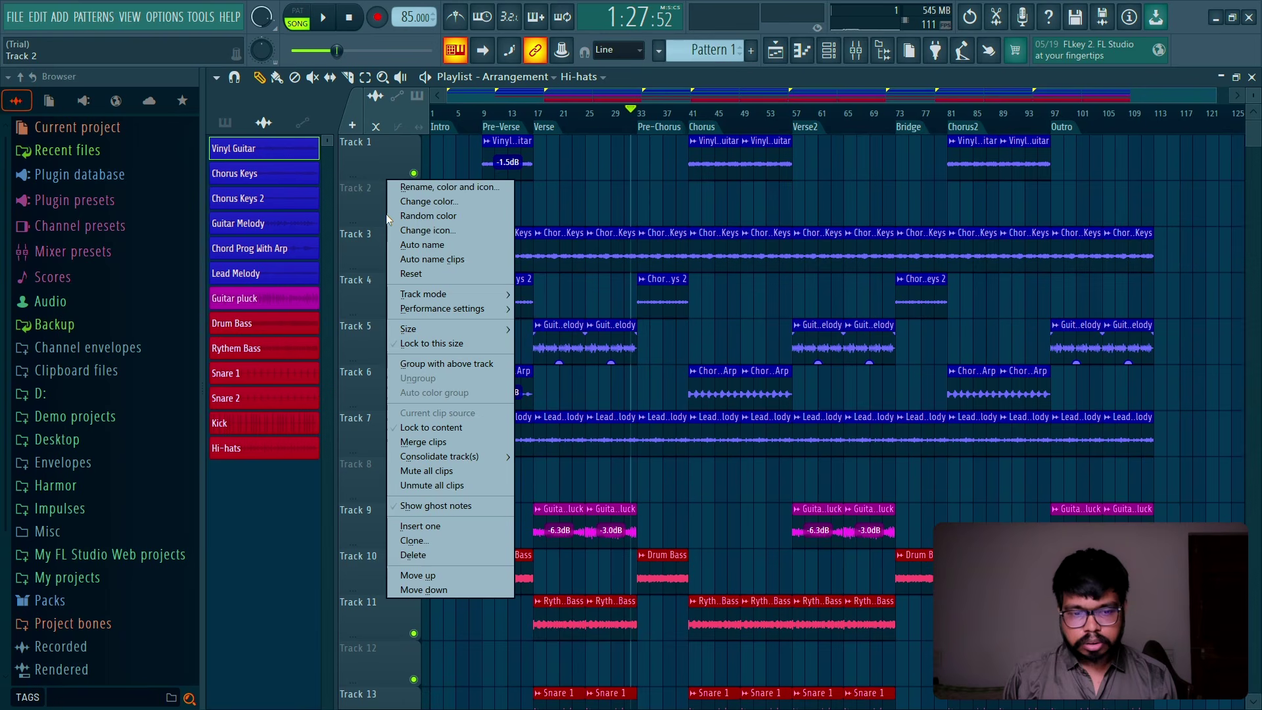
pyautogui.click(420, 556)
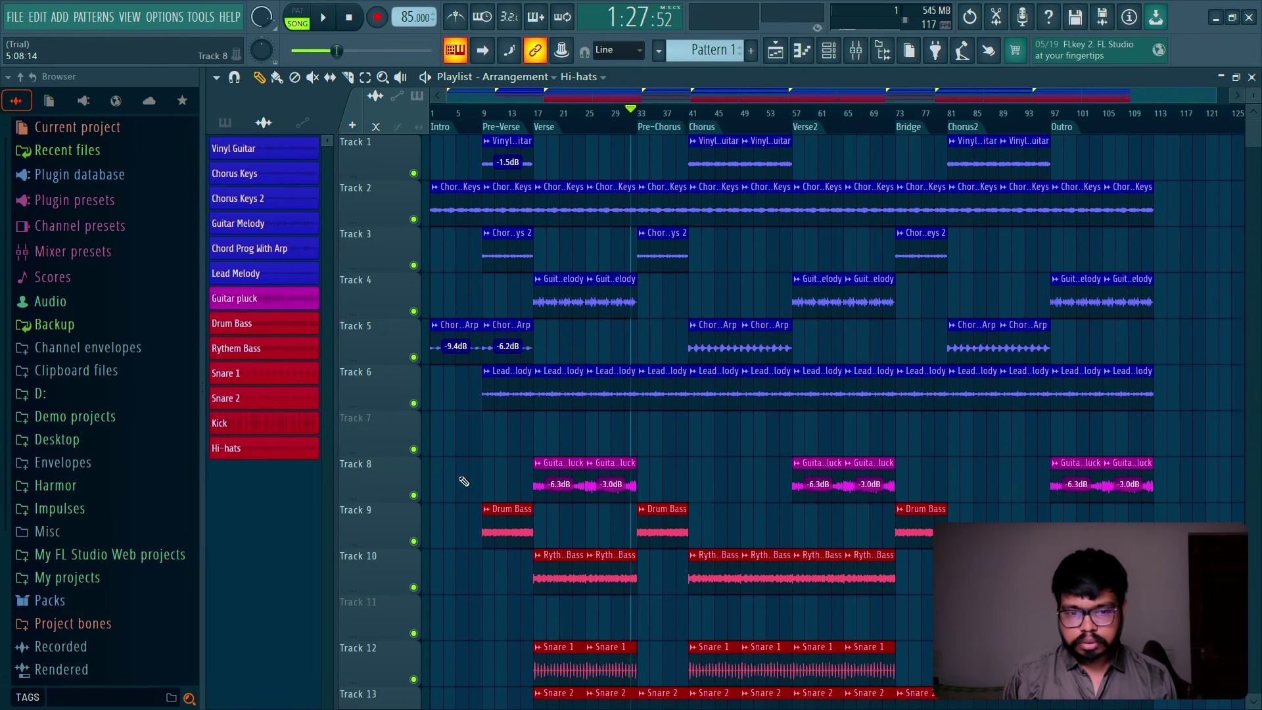
pyautogui.rightClick(388, 431)
pyautogui.click(451, 653)
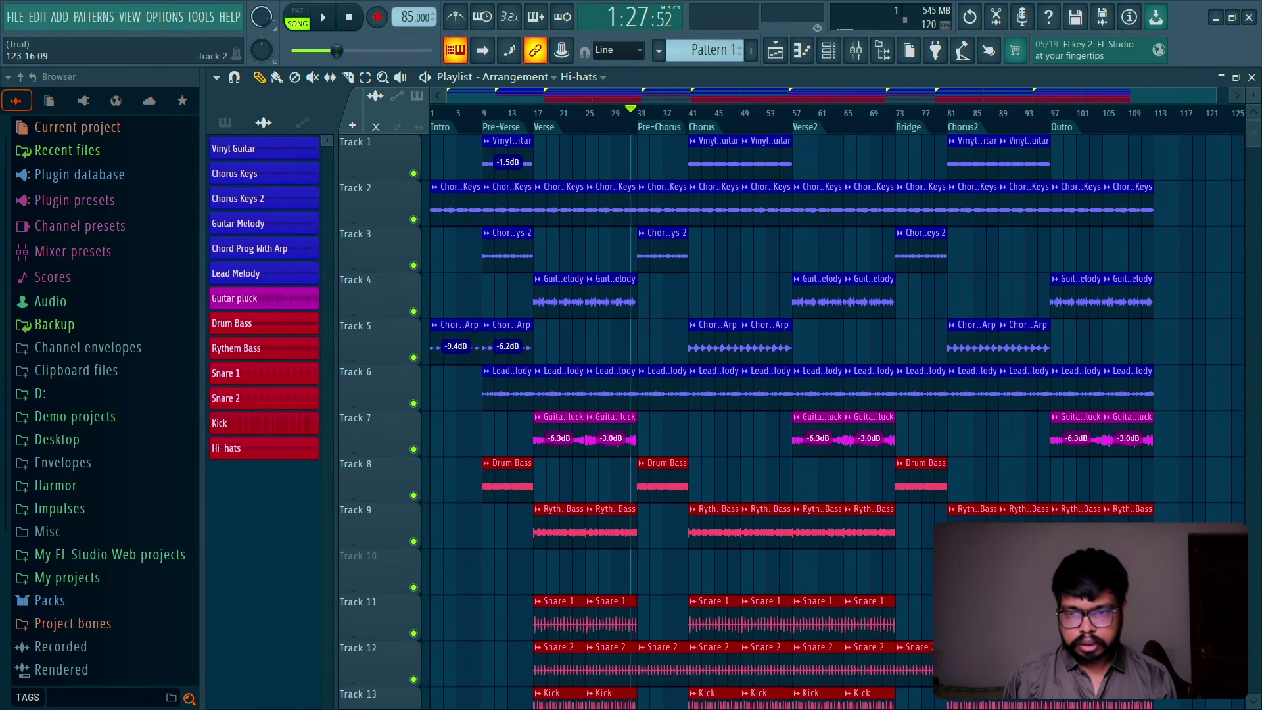
pyautogui.rightClick(383, 565)
pyautogui.click(451, 654)
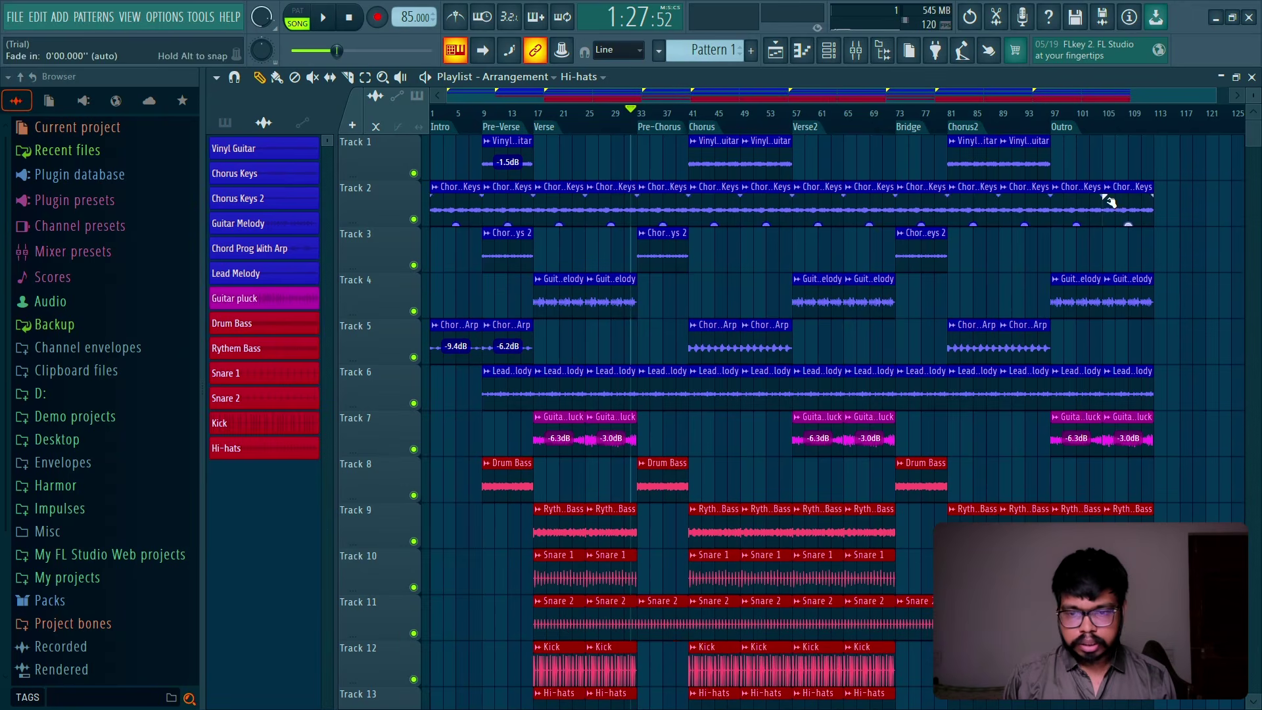
# Step: Reduce the height of the Playlist tracks slightly and hide the browser to widen the arrangement view
pyautogui.moveTo(1250, 97); pyautogui.dragTo(1250, 100)
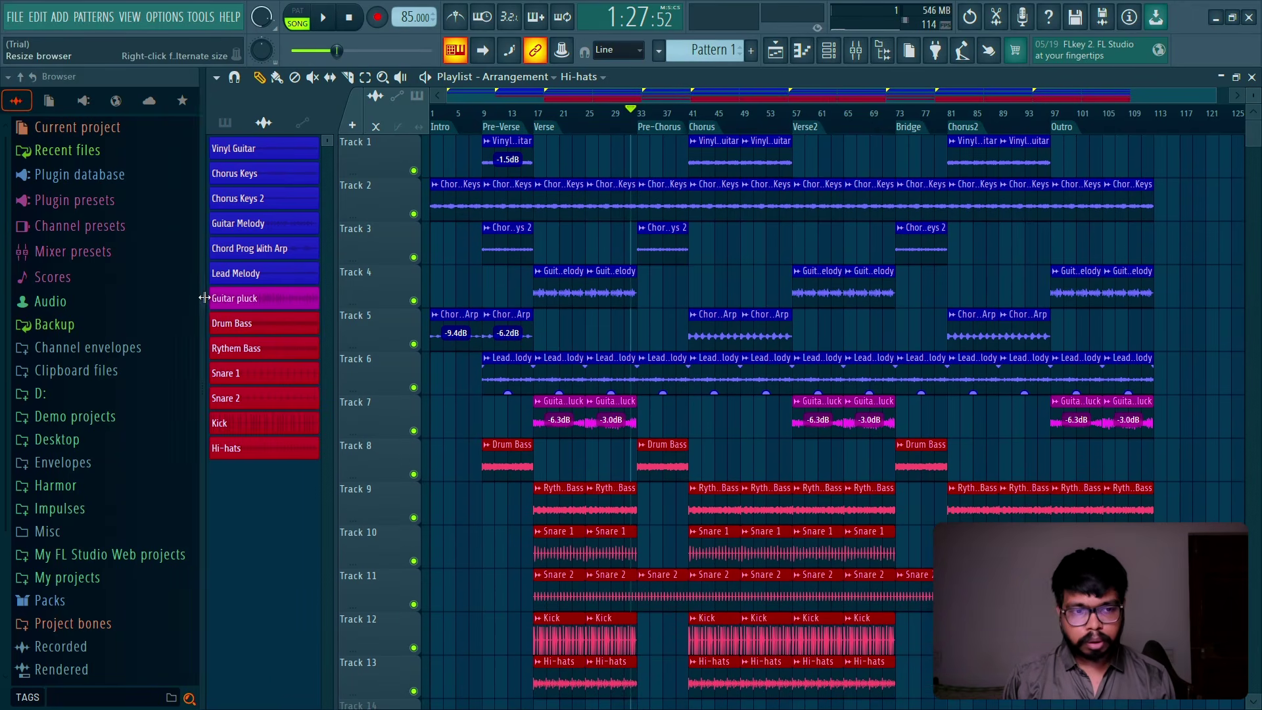
pyautogui.hotkey('alt', 'F8')
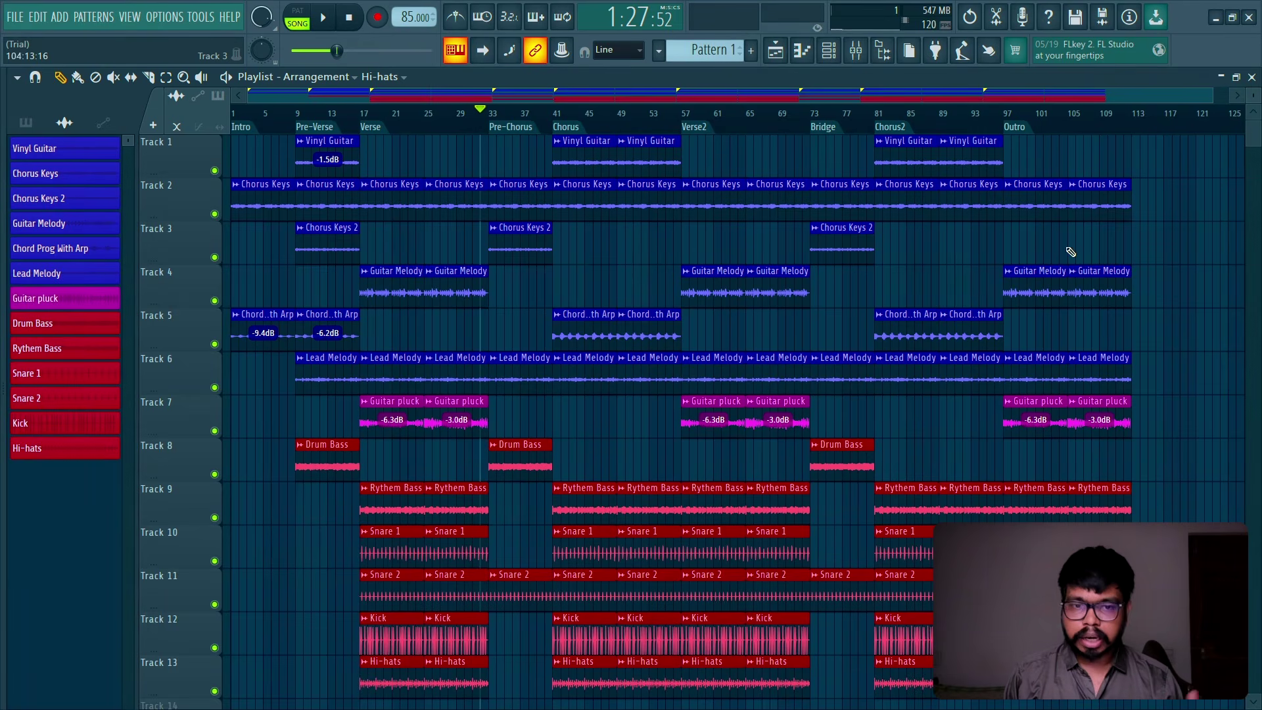
# Step: Play the full arrangement from the start of the Intro at bar 1
pyautogui.click(349, 17)
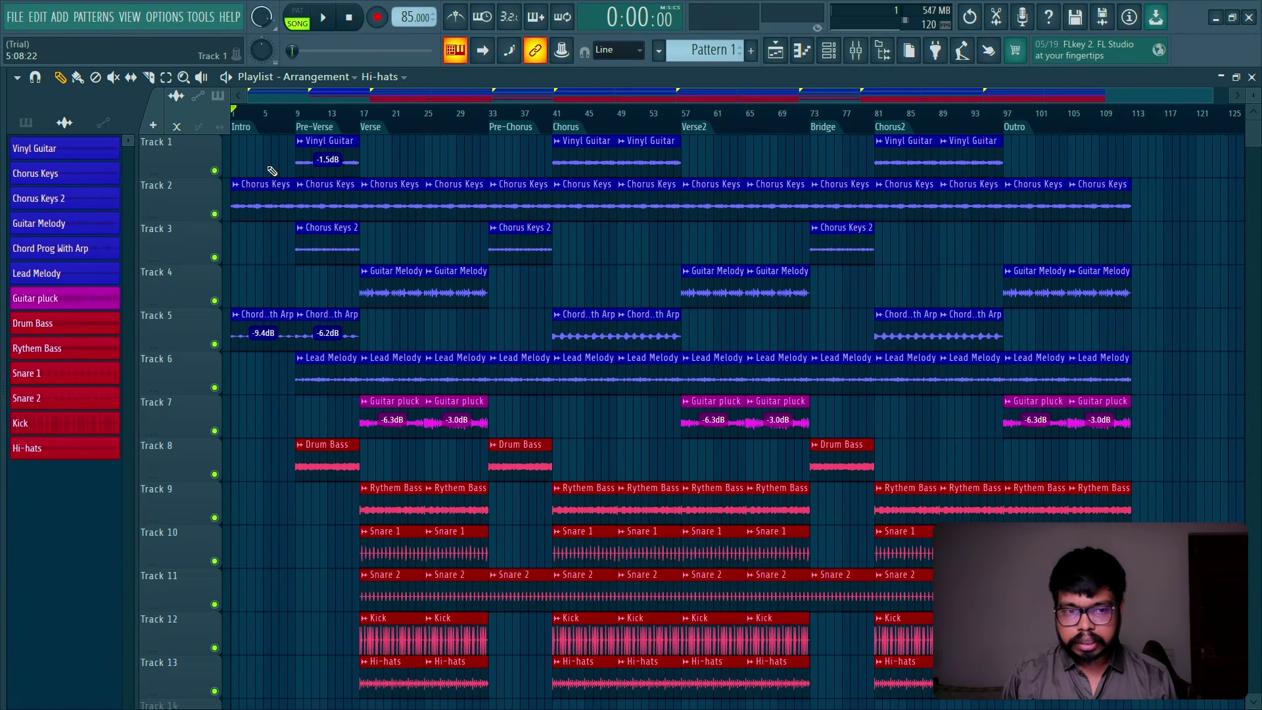
pyautogui.press('space')
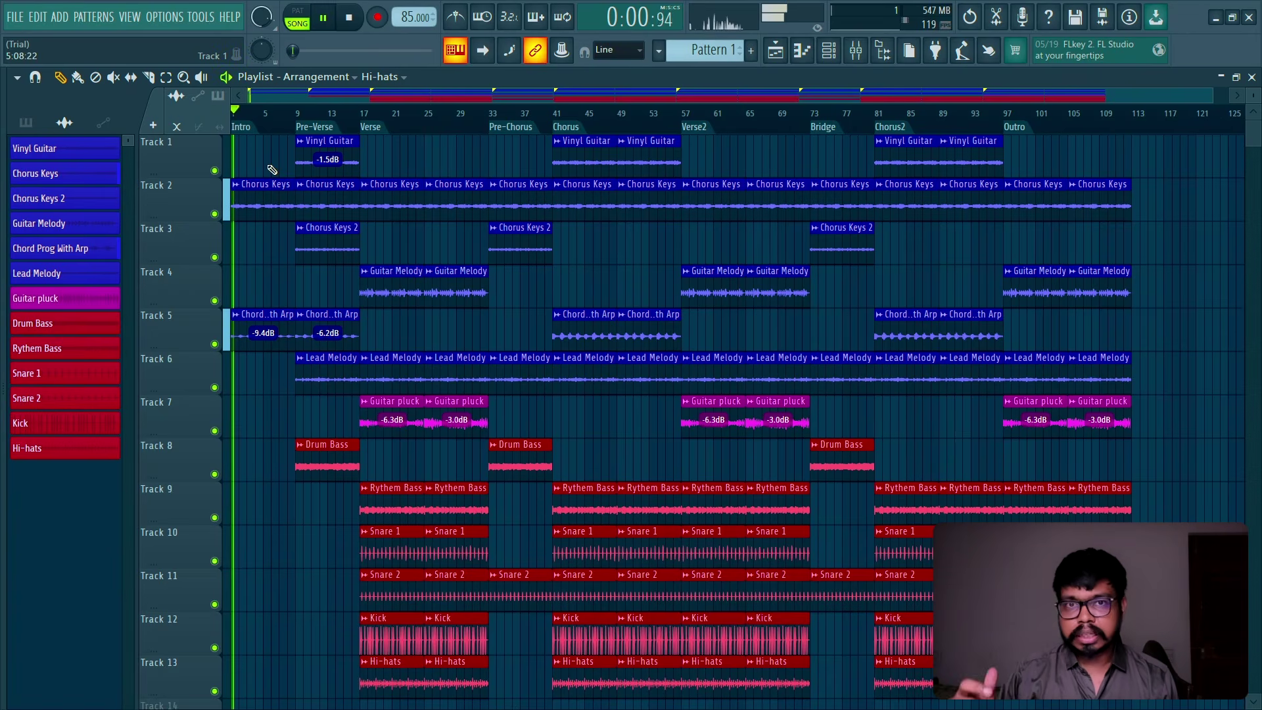